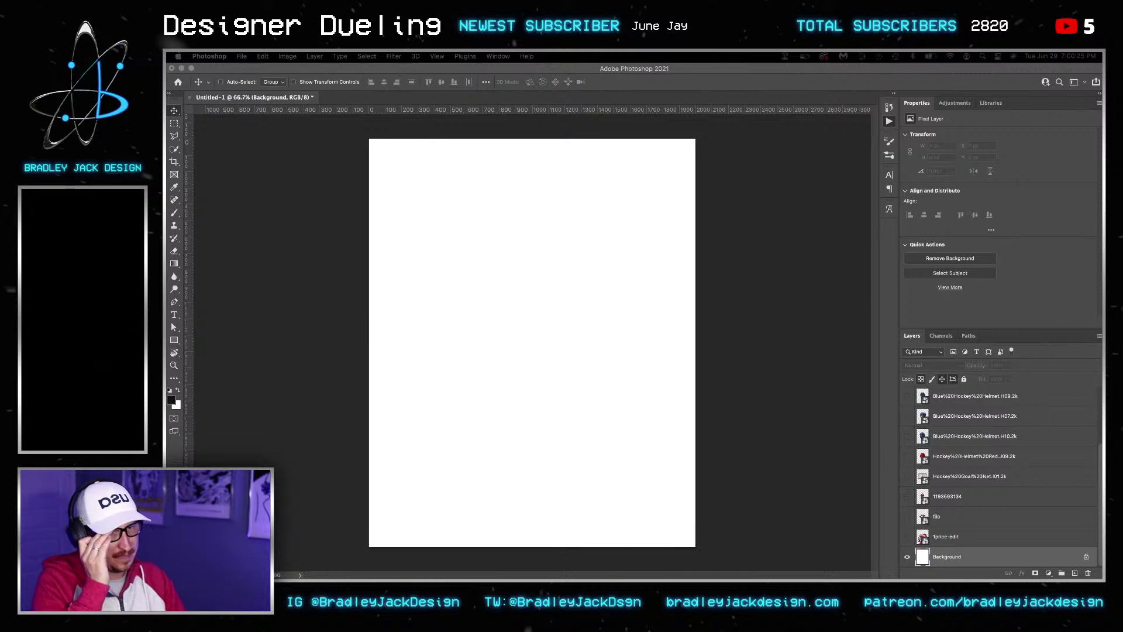
key("alt+F9")
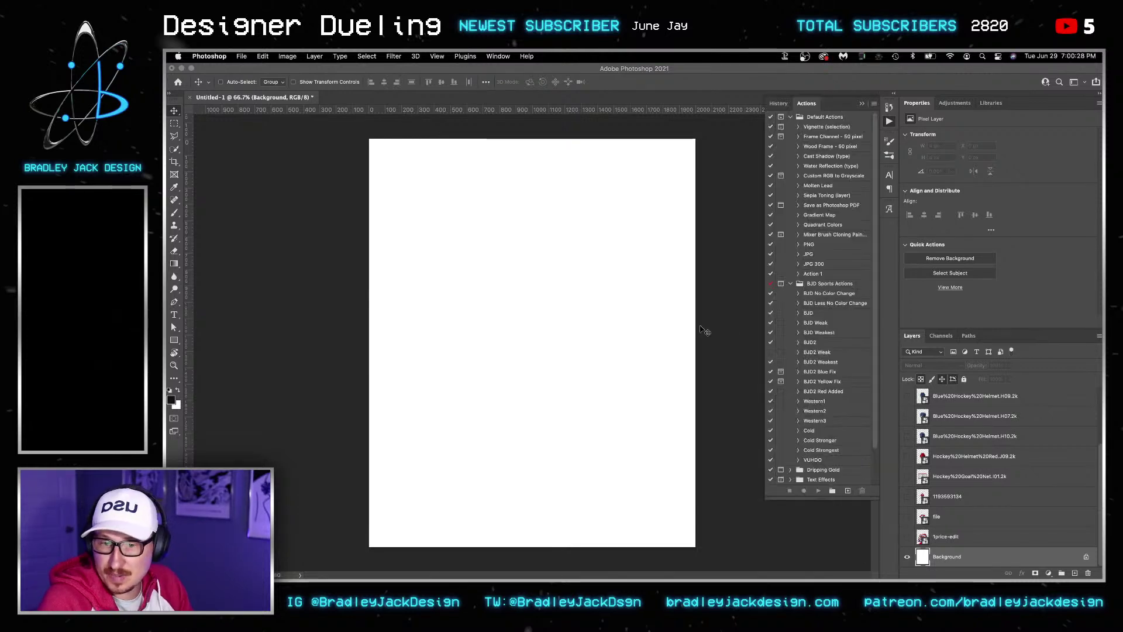
scroll(936, 465, "down", 2)
scroll(935, 465, "up", 2)
left_click(907, 536)
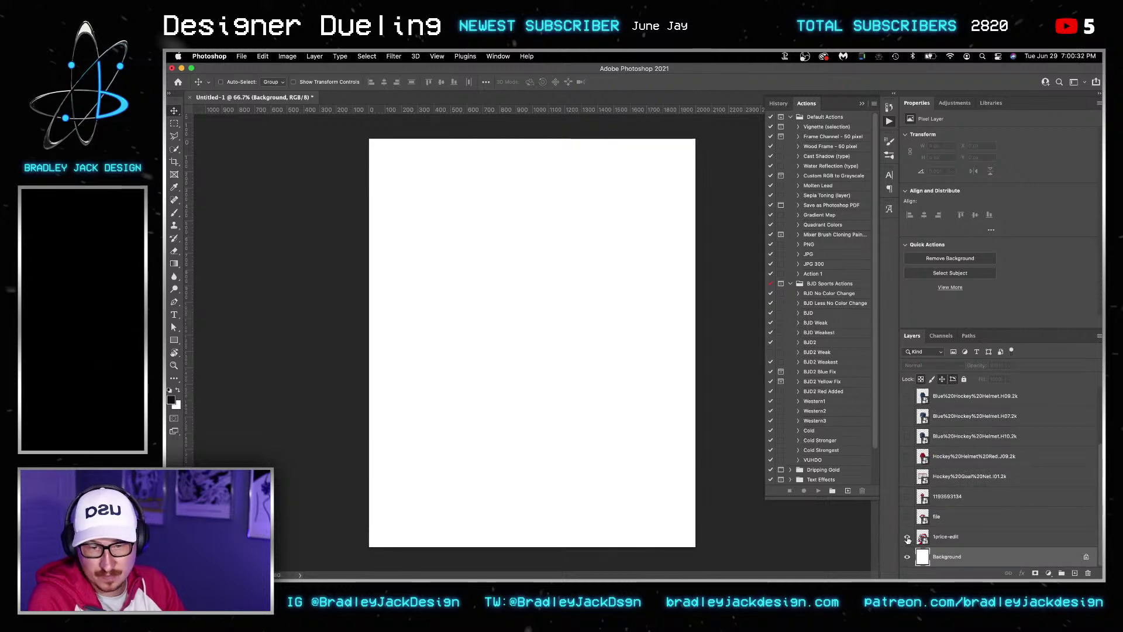
left_click(907, 496)
Move the helmet portrait straight up to Y about 178 px and the goalie down to about X 399, Y 1148 px
left_click(946, 537)
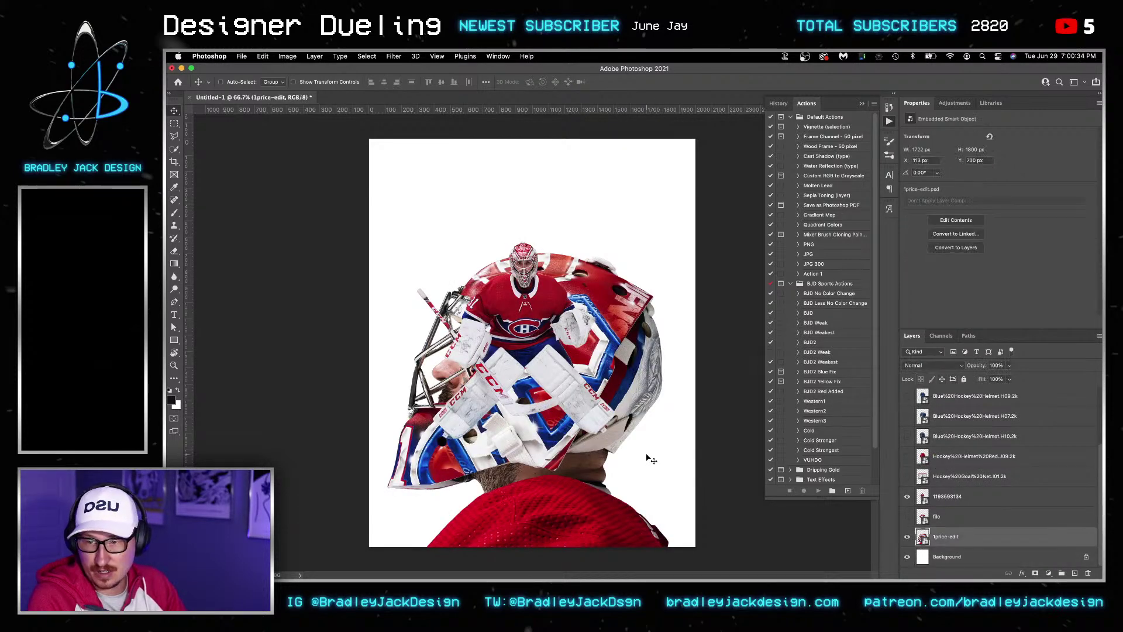
left_click_drag(652, 458, 660, 374)
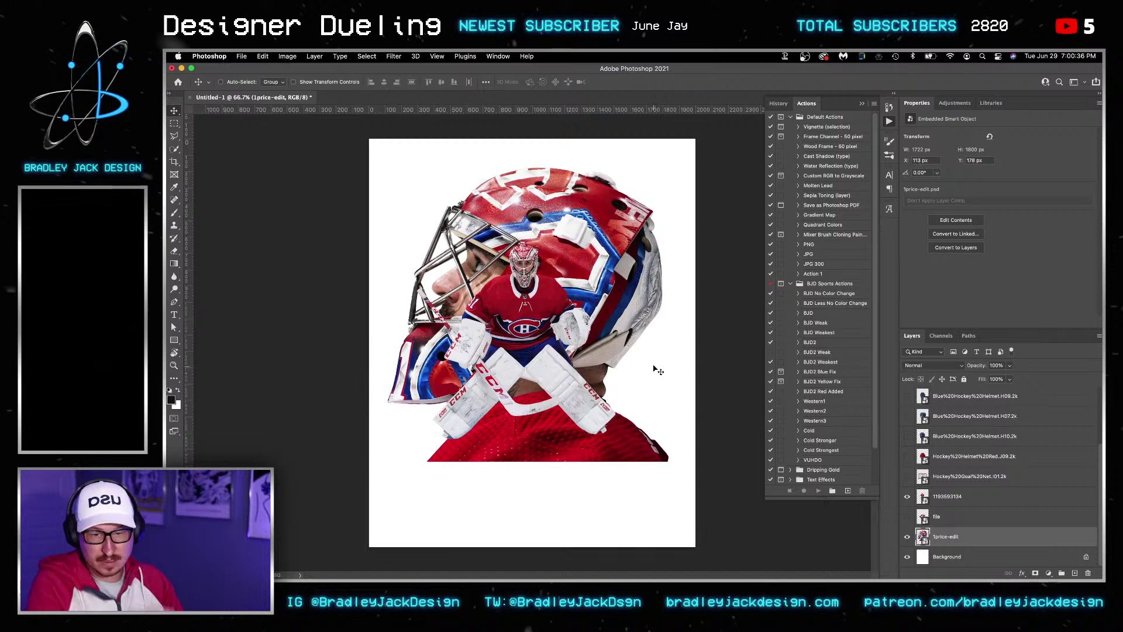
key("super+t")
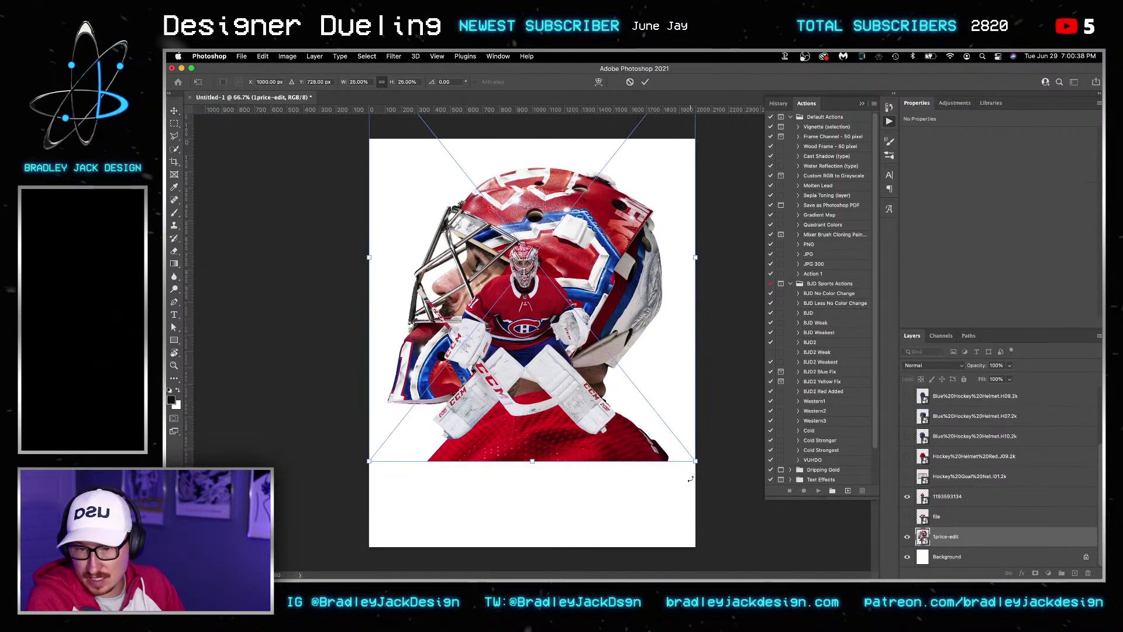
key("Return")
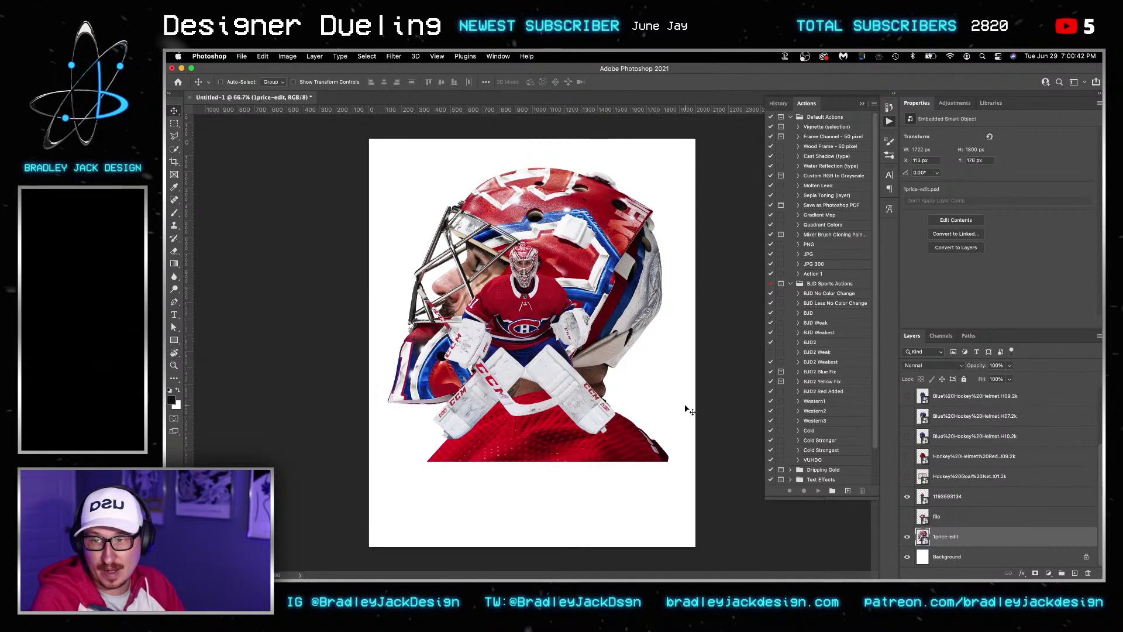
left_click(947, 498)
left_click_drag(609, 308, 625, 393)
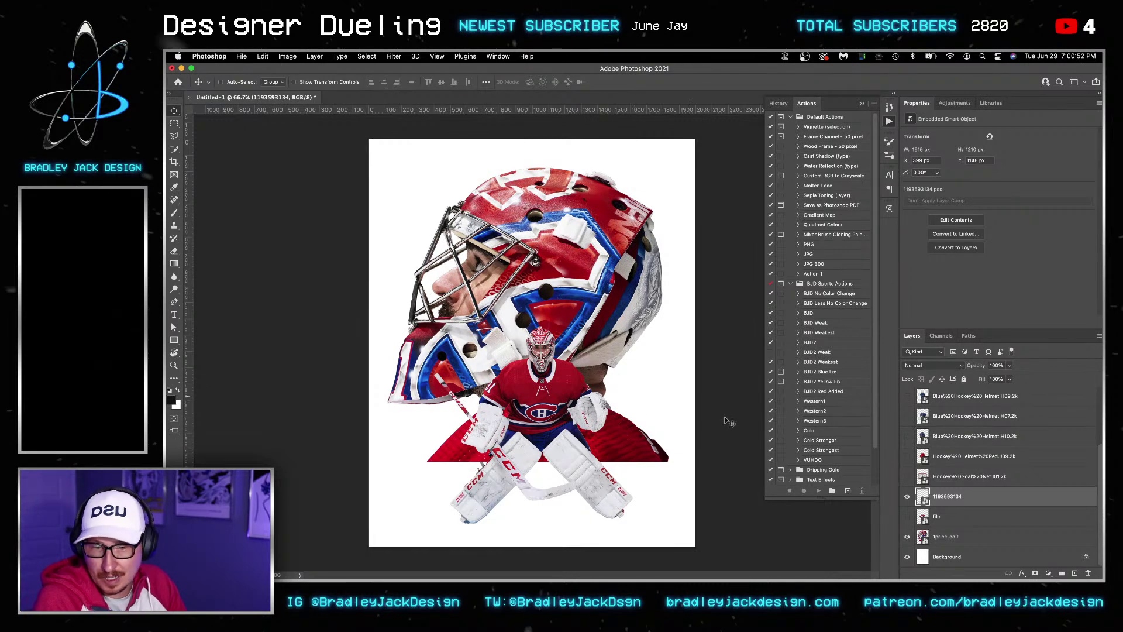
Preview the team logo on the file layer behind the goalie and leave it hidden
left_click(937, 478)
left_click(907, 515)
left_click(931, 515)
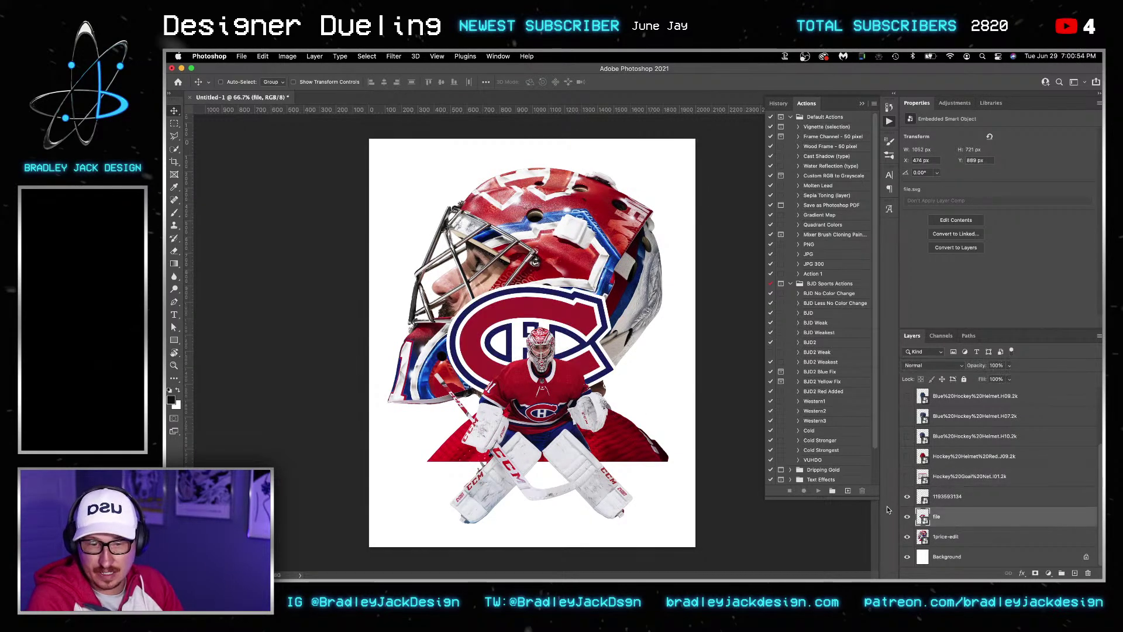
left_click(907, 515)
left_click(907, 515)
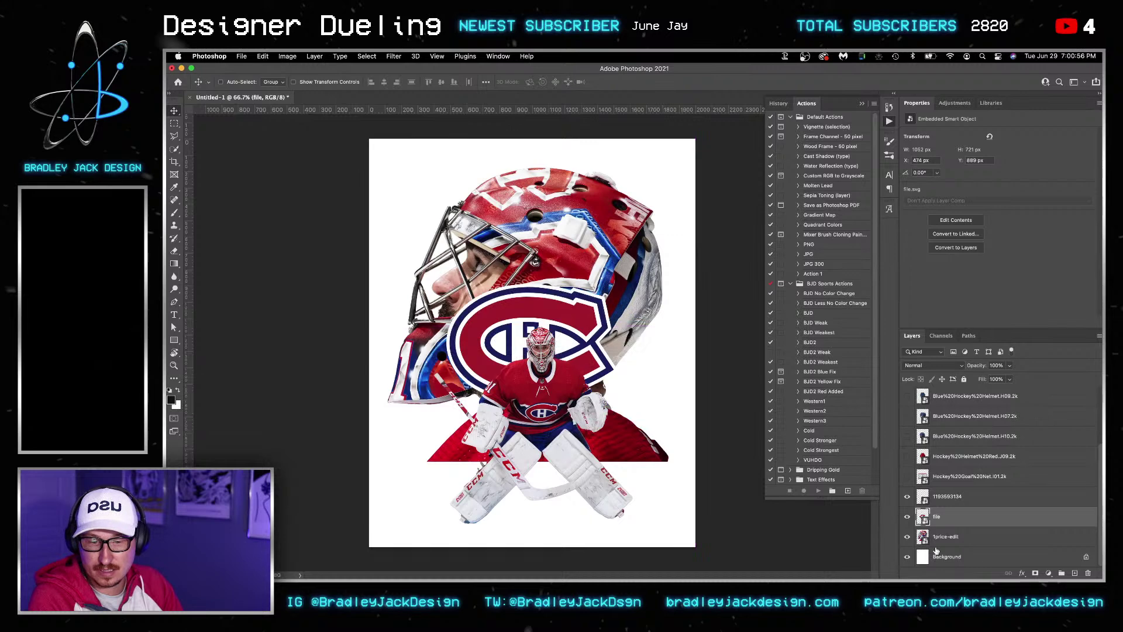
left_click(907, 515)
Show the hockey goal net, place its layer beneath the goalie, and move the net down to Y about 1274 px
left_click(907, 476)
left_click_drag(943, 476, 950, 506)
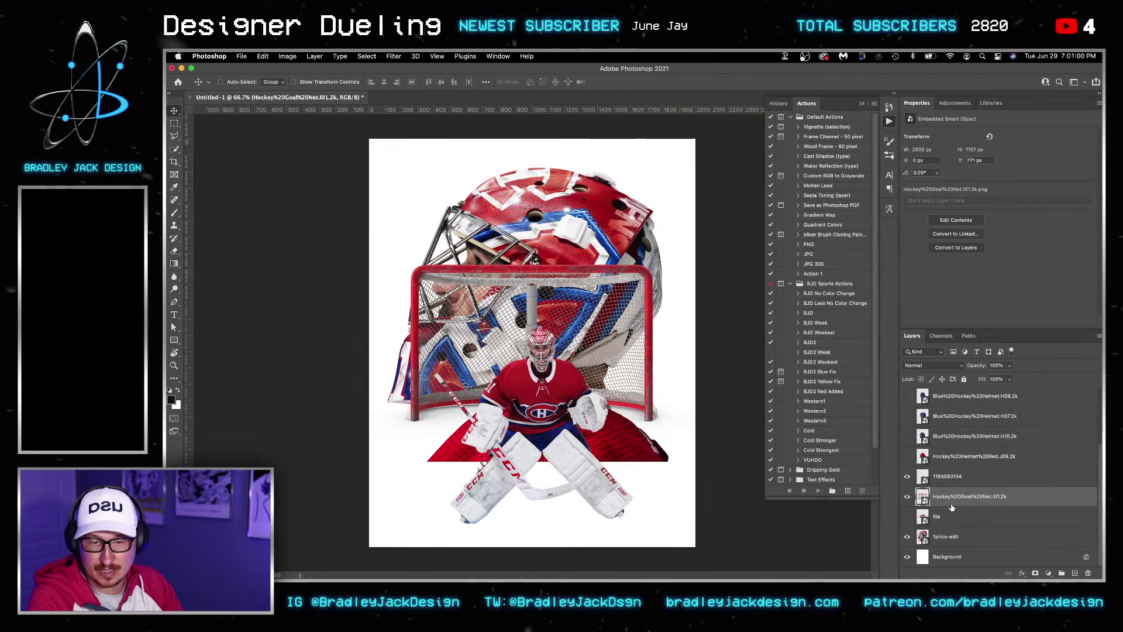
left_click_drag(618, 382, 619, 460)
key("alt+bracketright")
key("alt+bracketright")
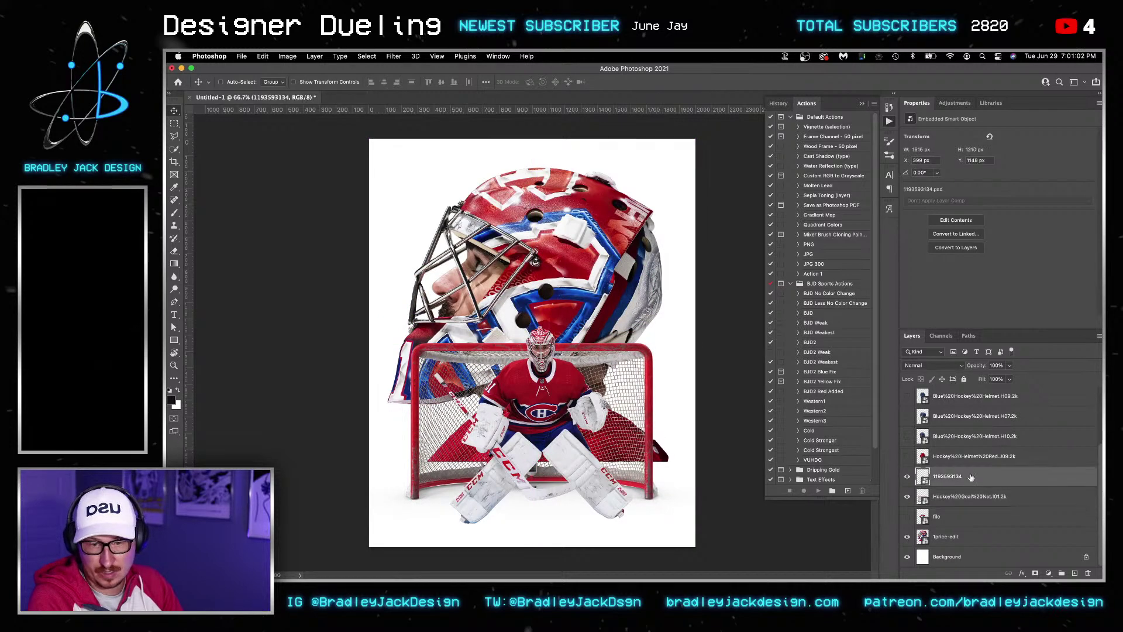
Preview the stock hockey helmet and puck layers, leaving all of them hidden again
left_click_drag(907, 455, 902, 415)
scroll(902, 415, "up", 2)
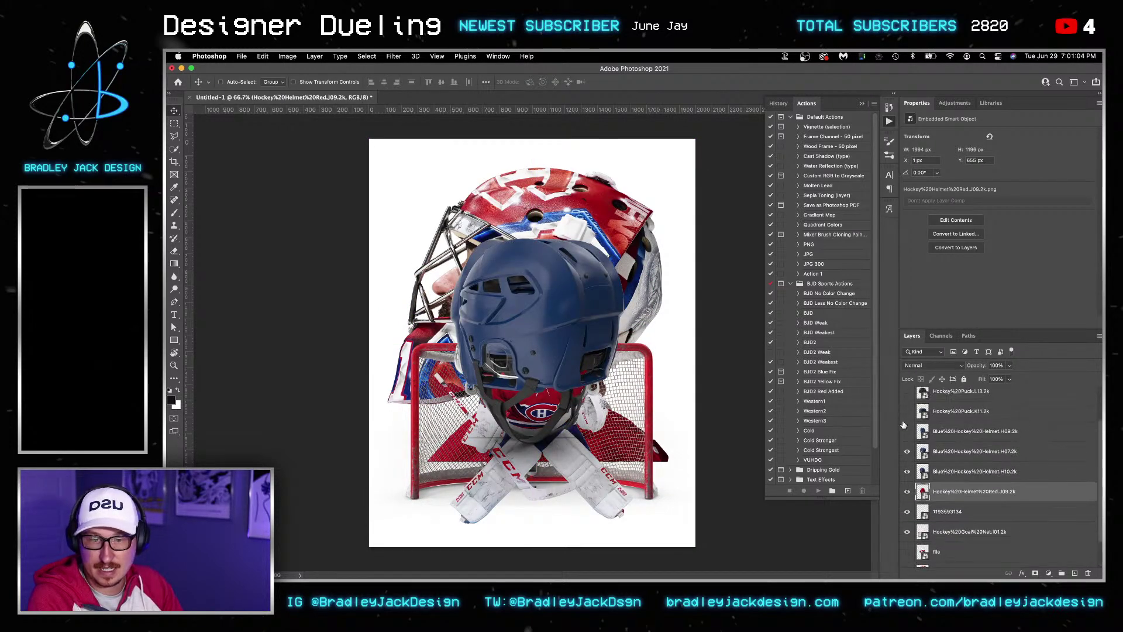
left_click(907, 435)
scroll(907, 435, "up", 2)
left_click_drag(907, 457, 906, 398)
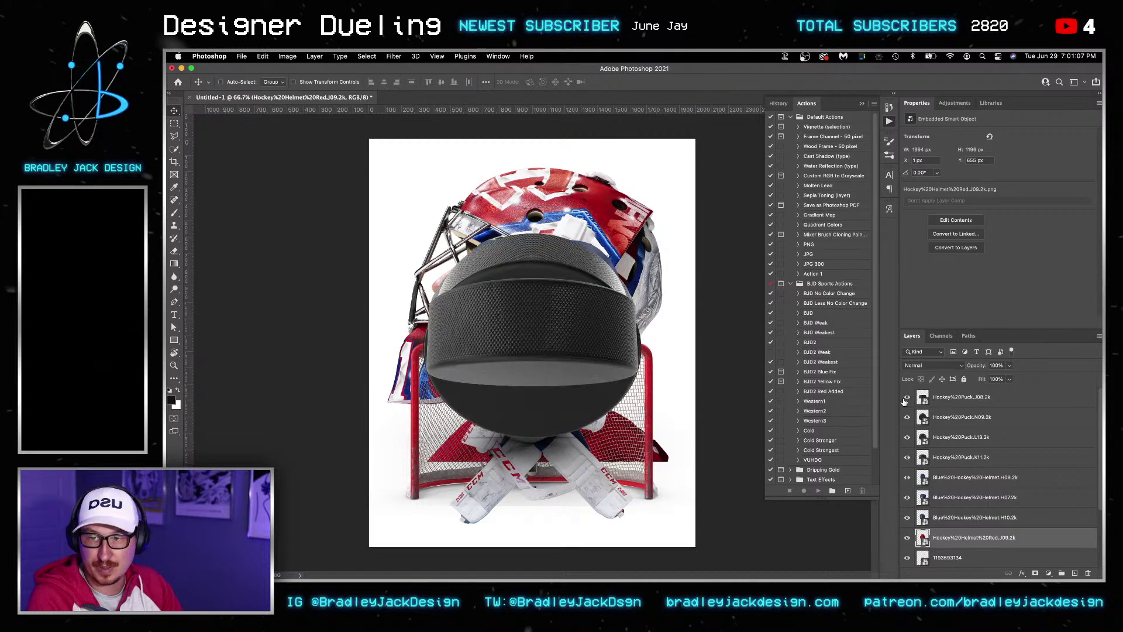
left_click(948, 458)
left_click_drag(907, 517, 907, 398)
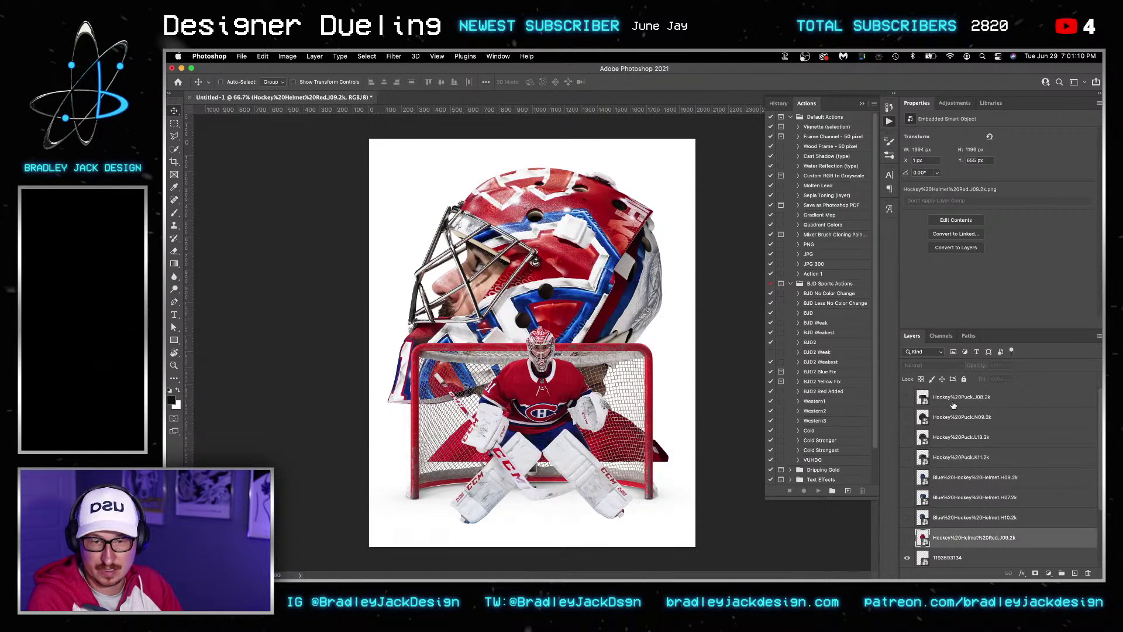
Group the hidden stock helmet and puck layers and name the group "Envato Stuff"
key("ctrl+g")
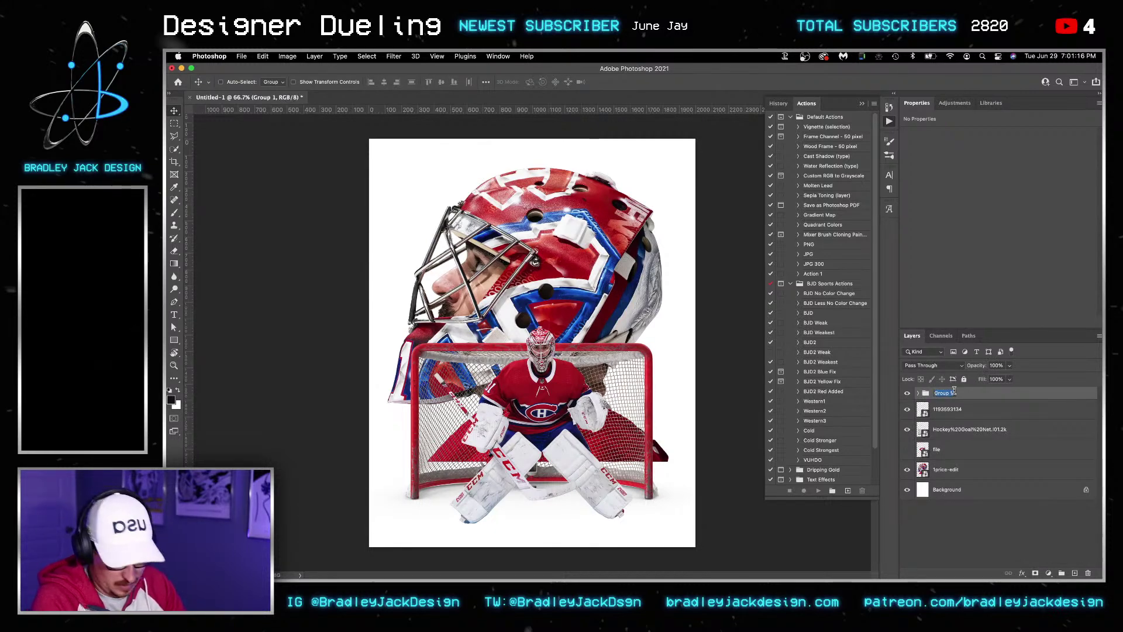
type("STuff")
key("Return")
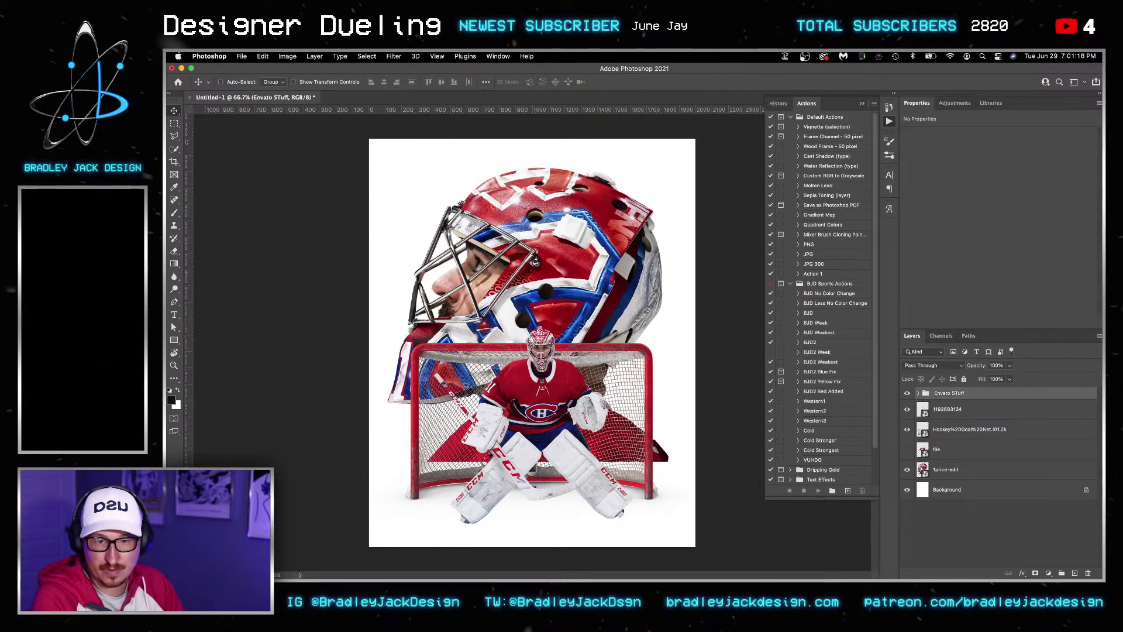
key("Right")
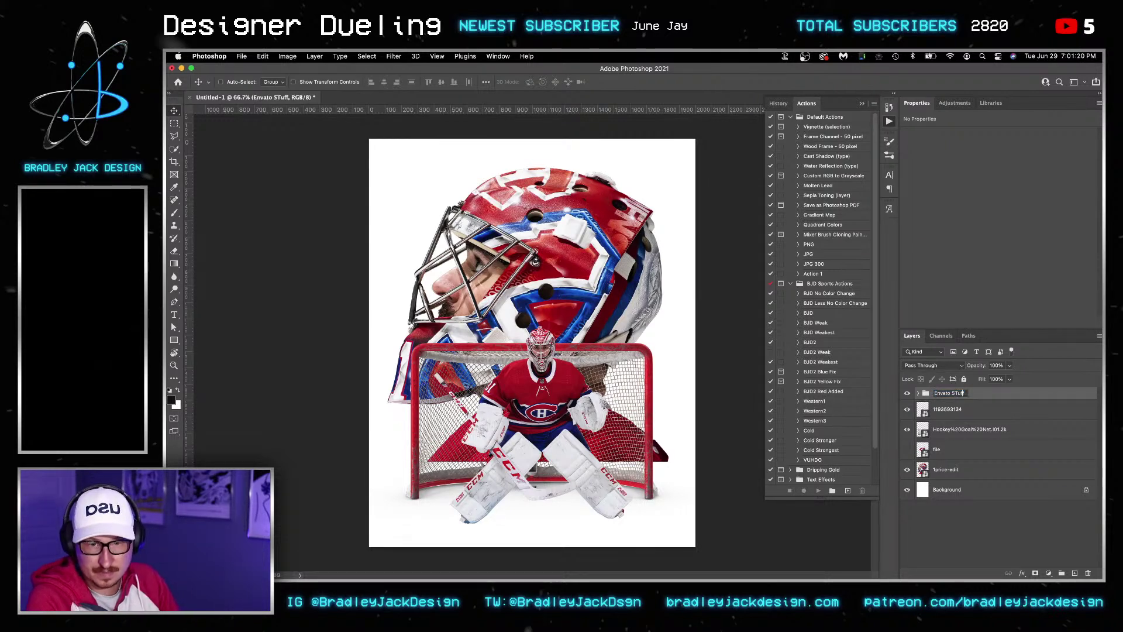
key("Return")
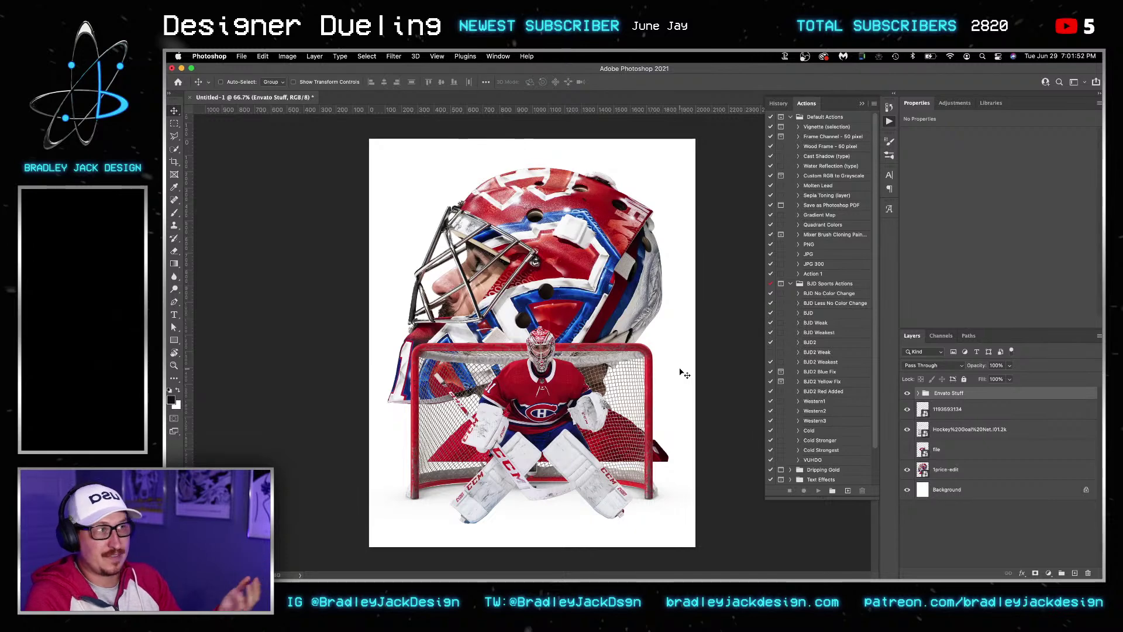
View the helmet portrait without the goalie and net, then bring both layers back into view
left_click_drag(907, 409, 907, 472)
left_click(907, 470)
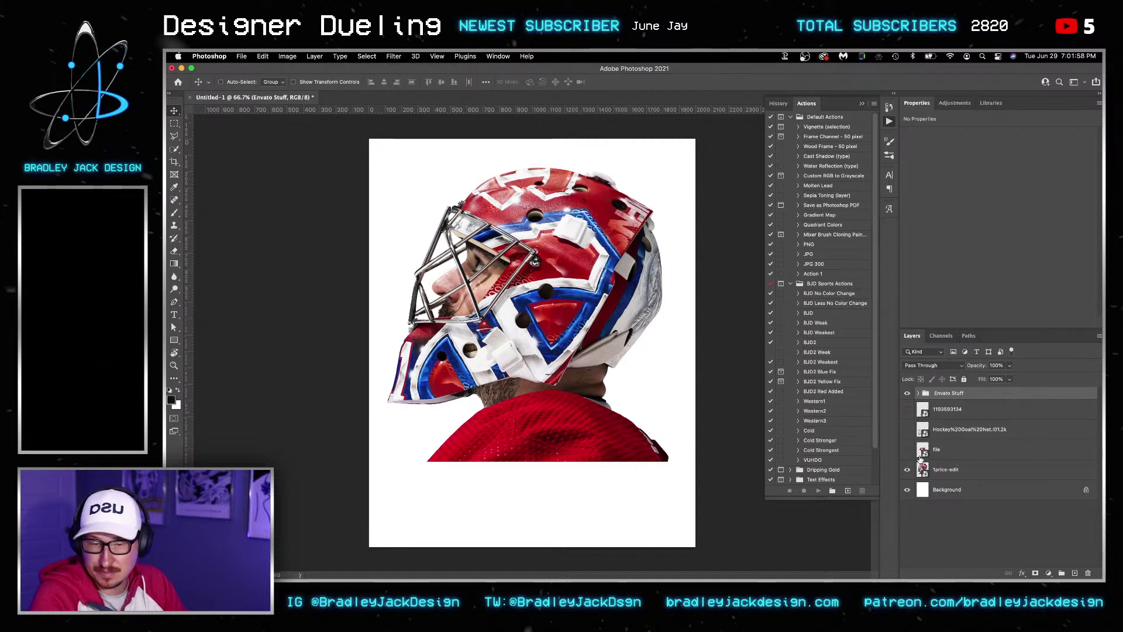
left_click(906, 415)
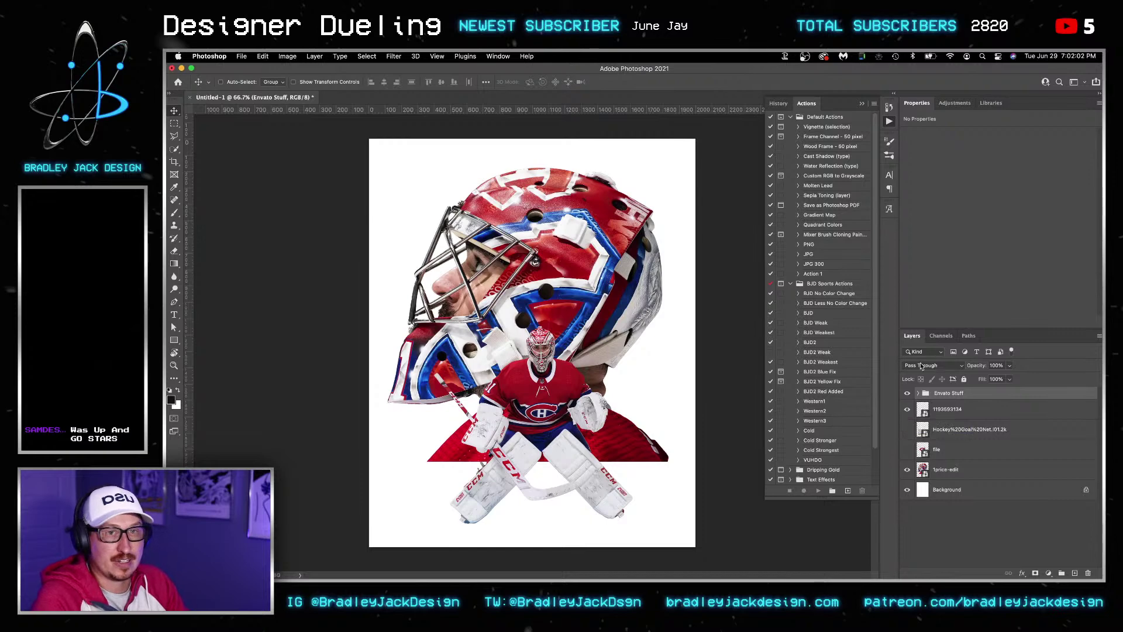
left_click(907, 429)
Scale the goal net down proportionally about its centre
left_click(938, 430)
key("ctrl+t")
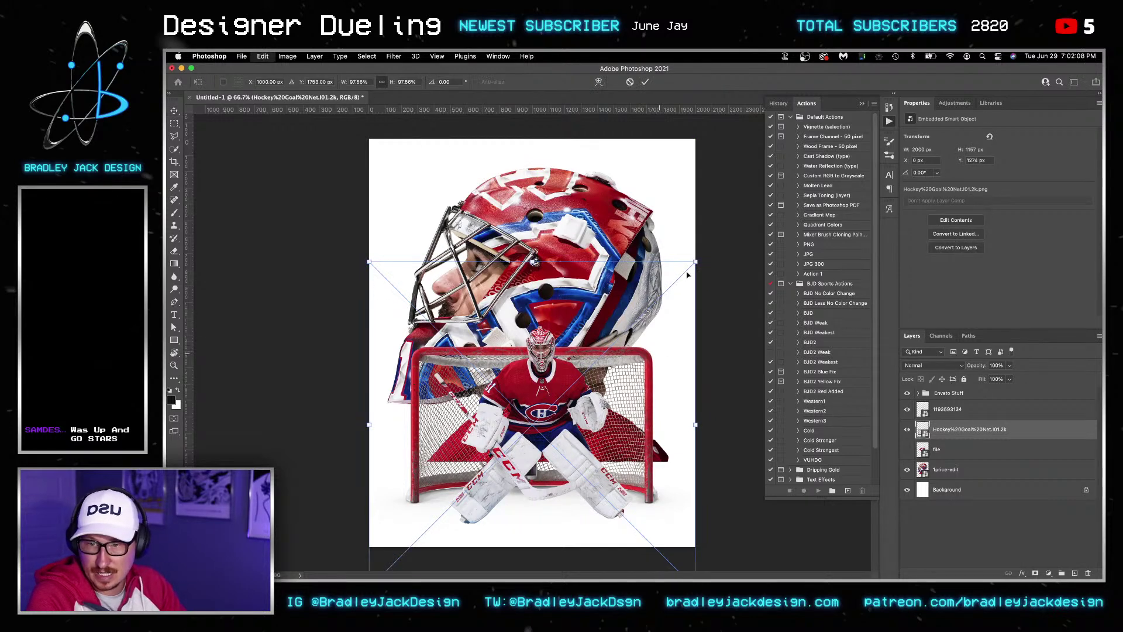
left_click_drag(696, 261, 671, 285)
key("Return")
Scale the goalie down proportionally about its centre to about 69.65% so it fits in front of the net
left_click(965, 409)
key("ctrl+t")
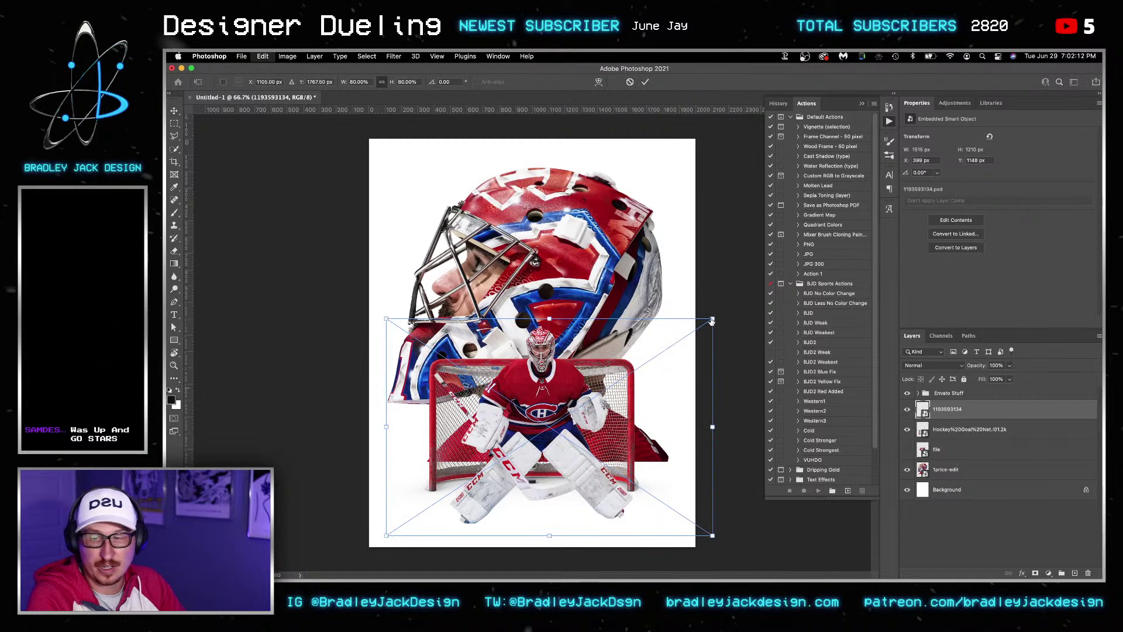
left_click_drag(705, 322, 686, 328)
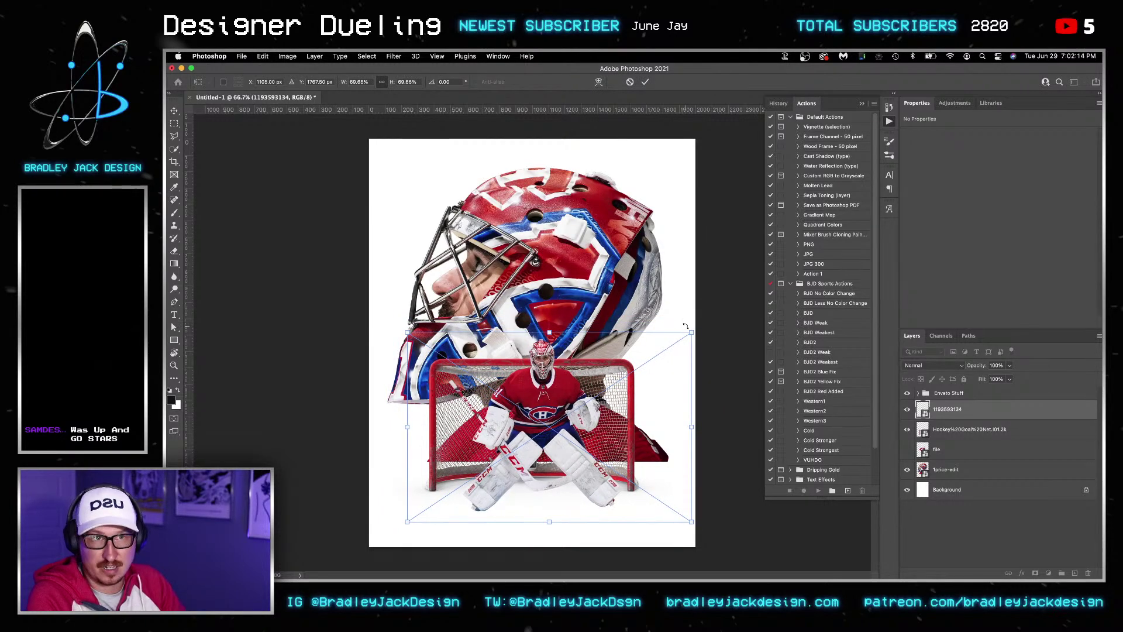
key("Return")
Nudge the goalie into the middle of the net, to about X 446 px and Y 1244 px
key("shift+Left")
key("shift+Left")
key("shift+Left")
key("shift+Down")
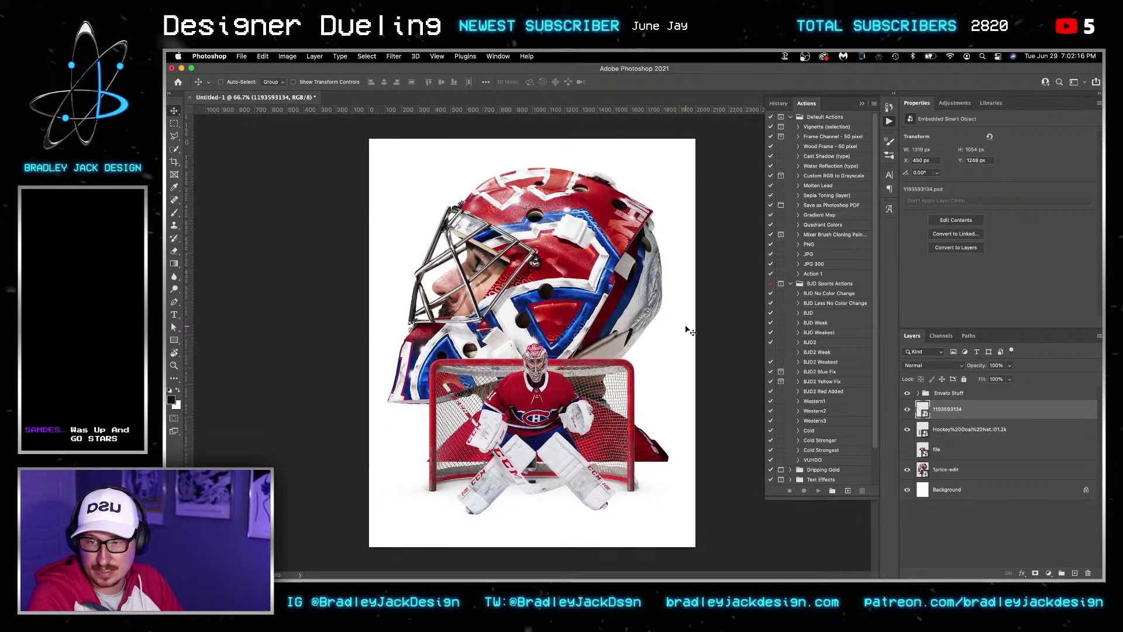
key("Left")
key("Left")
key("Left")
key("Left")
key("Up")
key("Up")
key("Up")
key("Up")
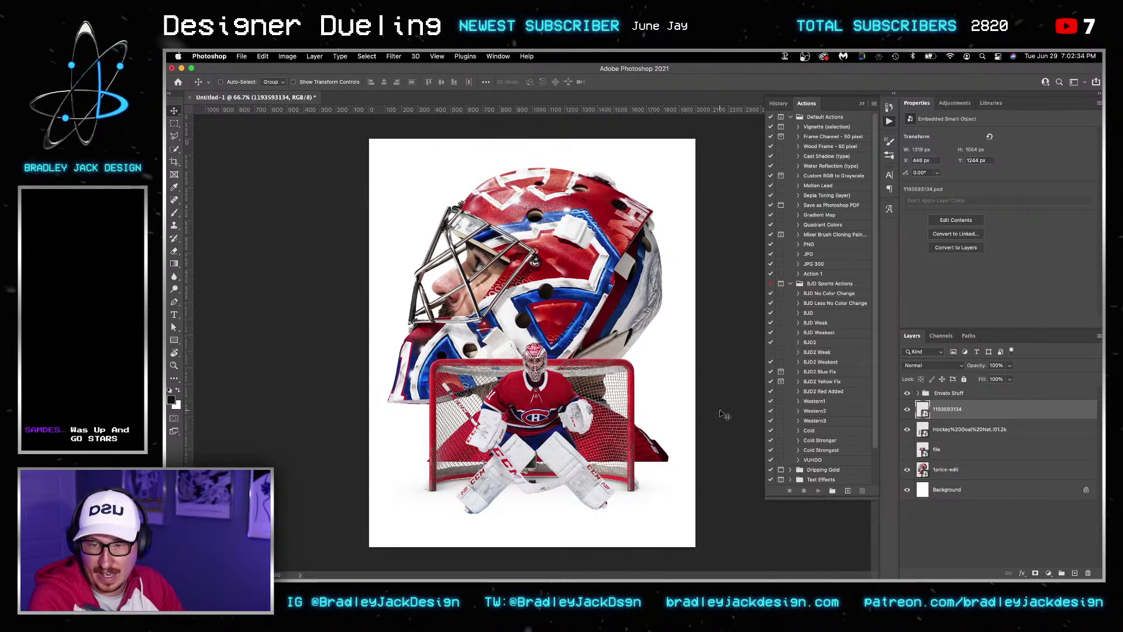
In the goalie smart object's source document, load the layer mask as a selection and modify the selection's edge
double_click(922, 409)
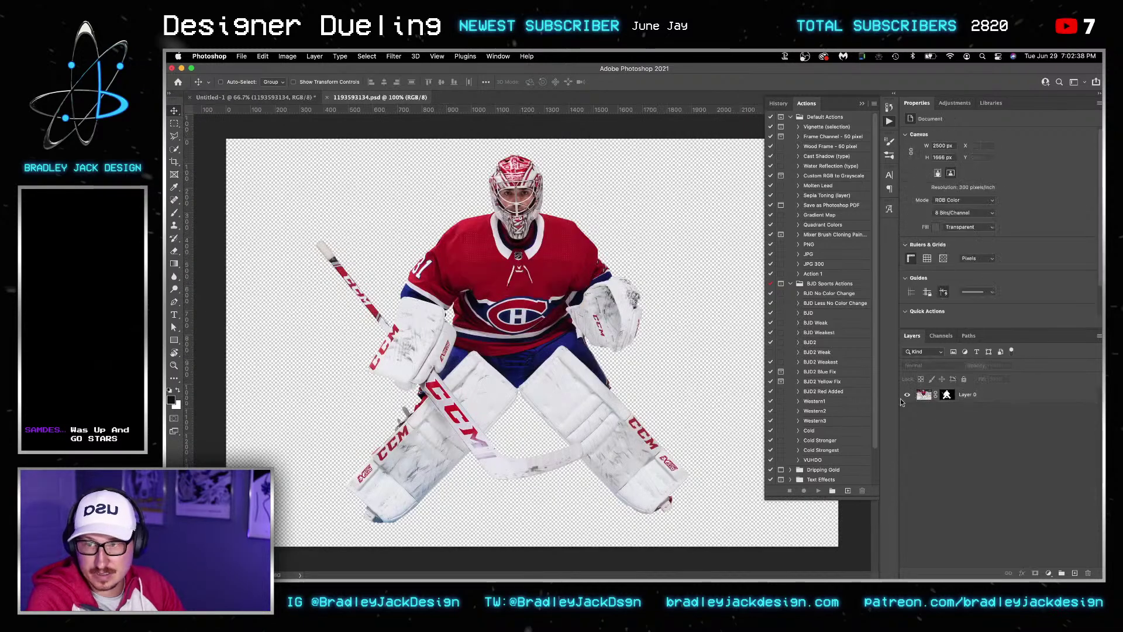
left_click(948, 397, "super")
left_click(389, 57)
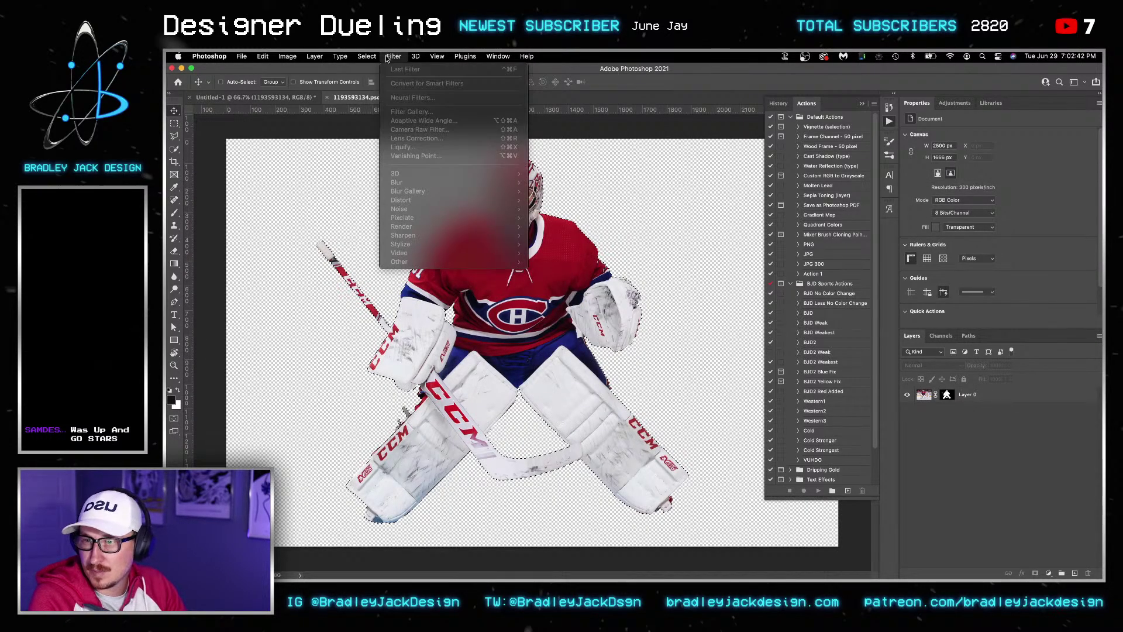
mouse_move(369, 57)
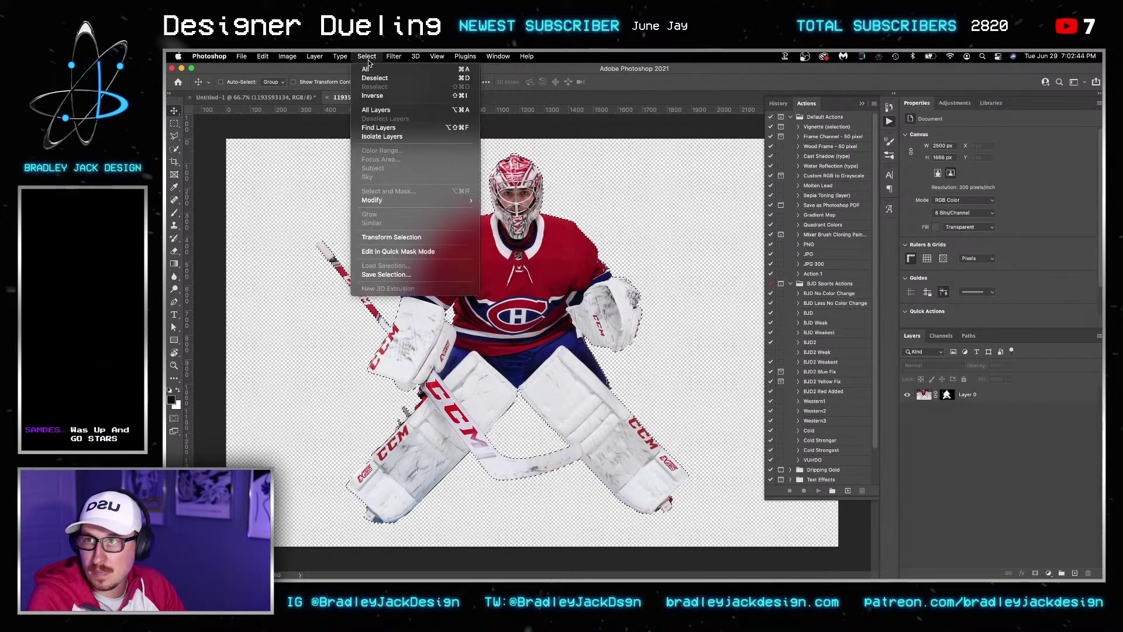
mouse_move(381, 202)
left_click(509, 230)
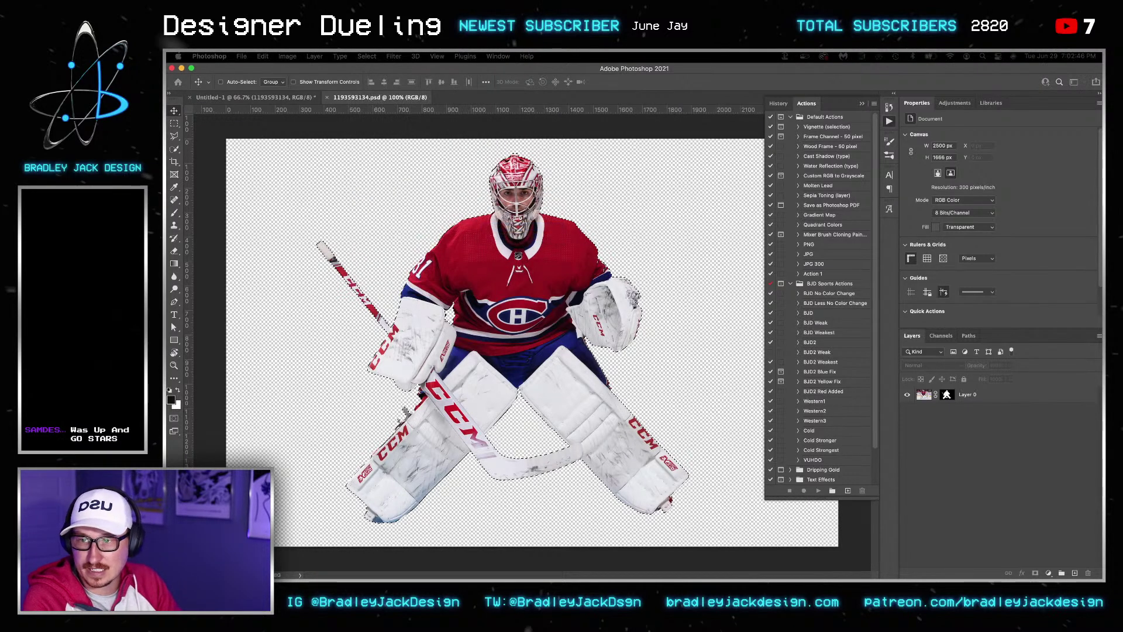
Replace Layer 0's mask with a new one made from the modified selection and save the goalie document
right_click(947, 395)
left_click(983, 409)
left_click(1035, 572)
key("cmd+s")
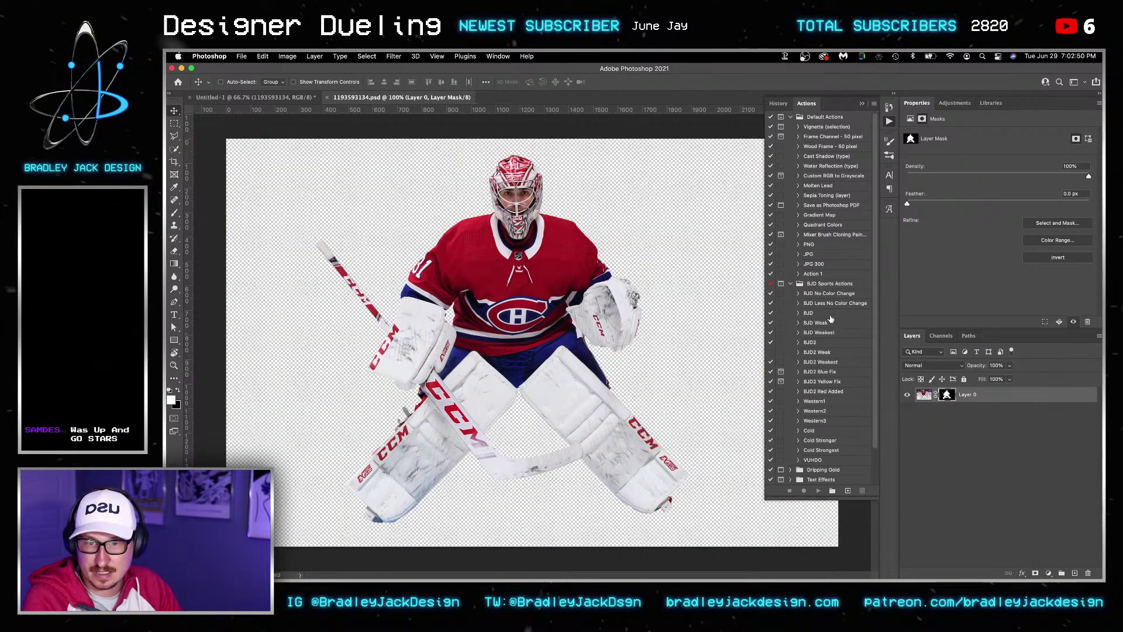
Run the BJD2 action on the goalie layer, plus the closing adjustment-layer steps of BJD2 Blue Fix to correct the blues
left_click(812, 344)
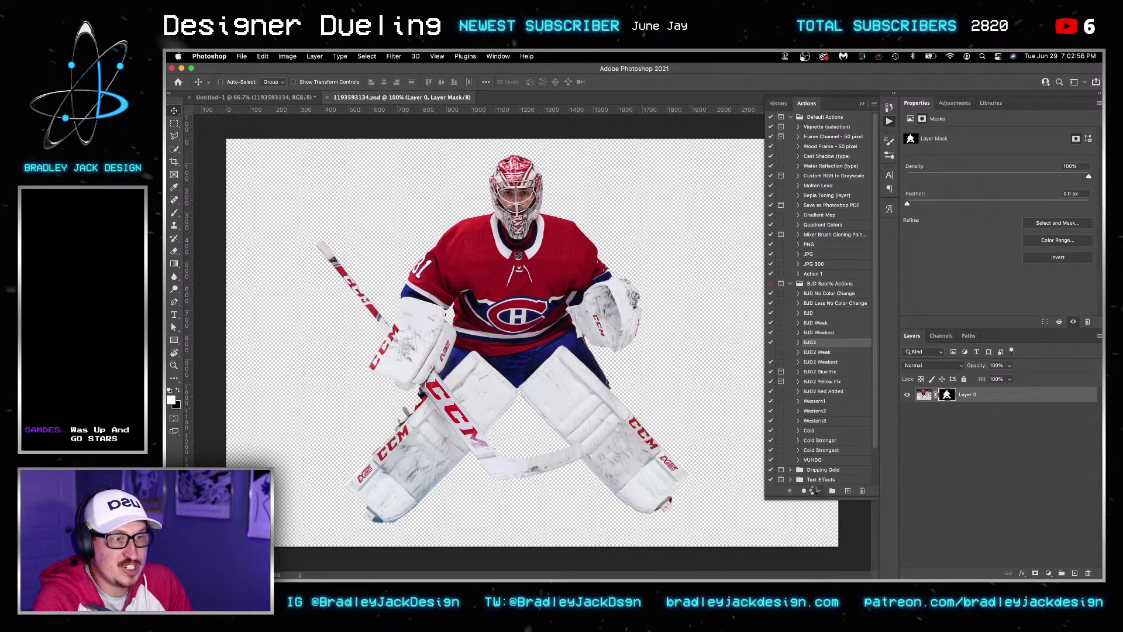
left_click(814, 490)
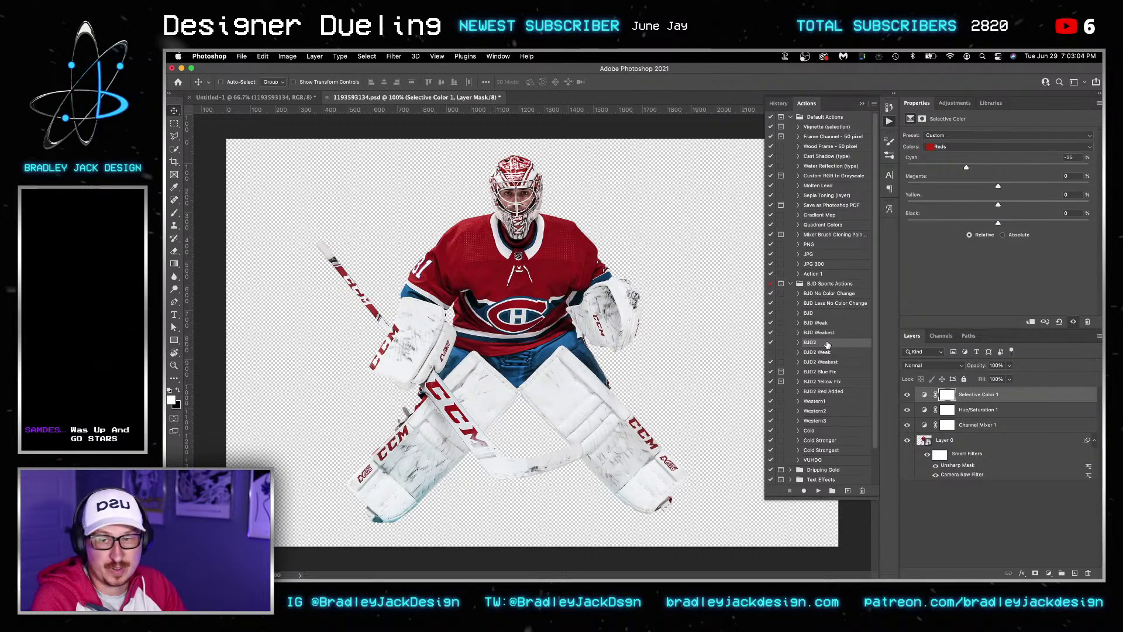
left_click(798, 372)
left_click(840, 440)
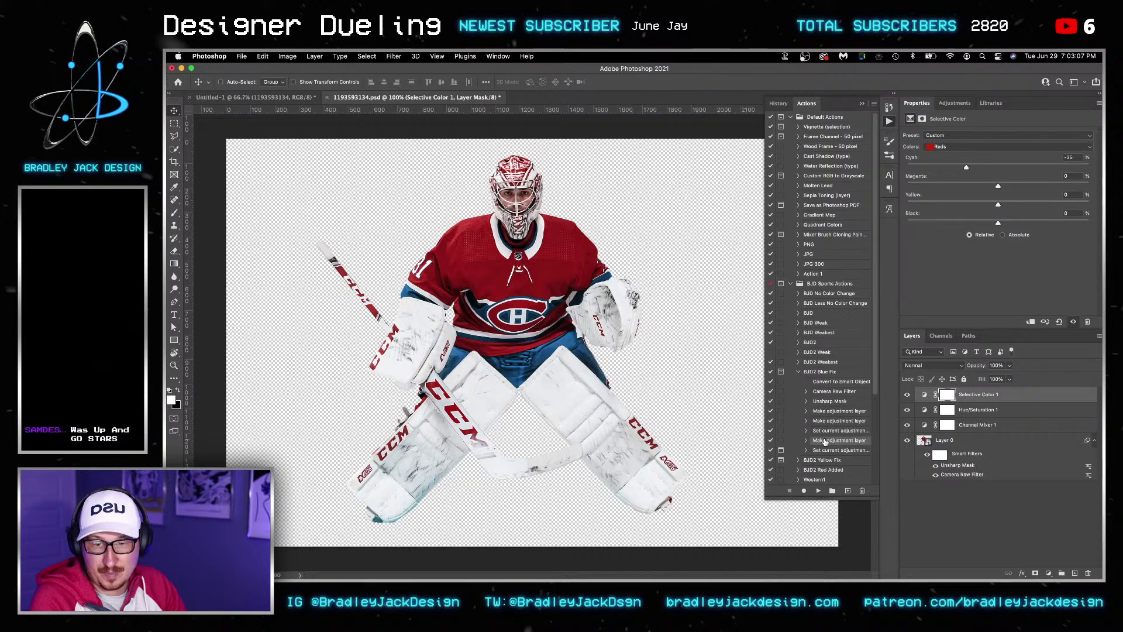
left_click(818, 490)
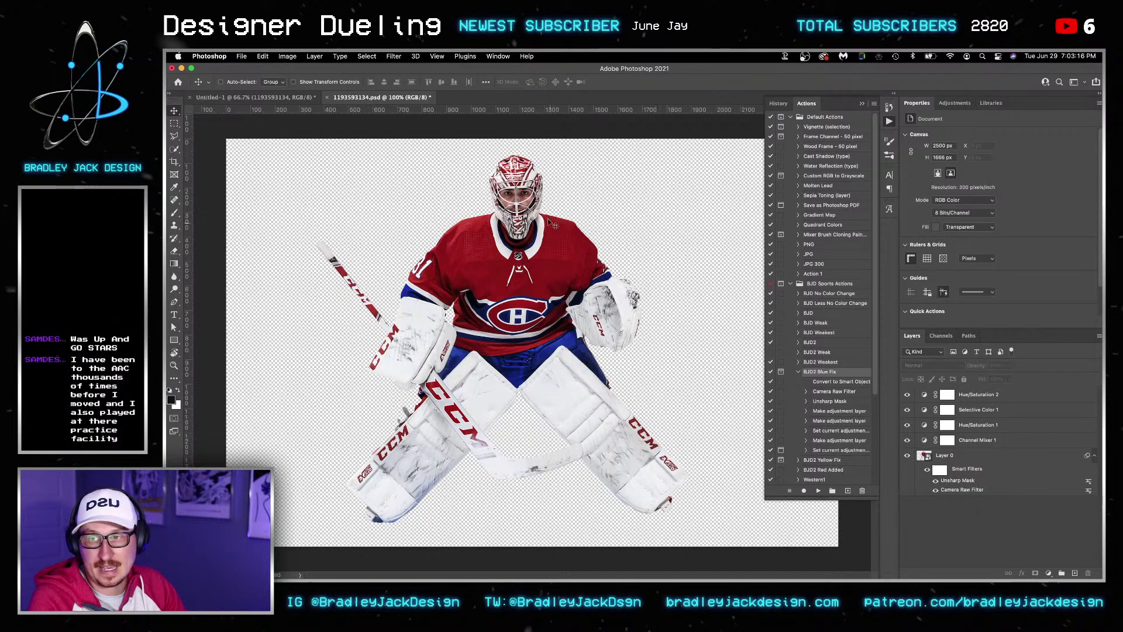
scroll(561, 240, "up", 10)
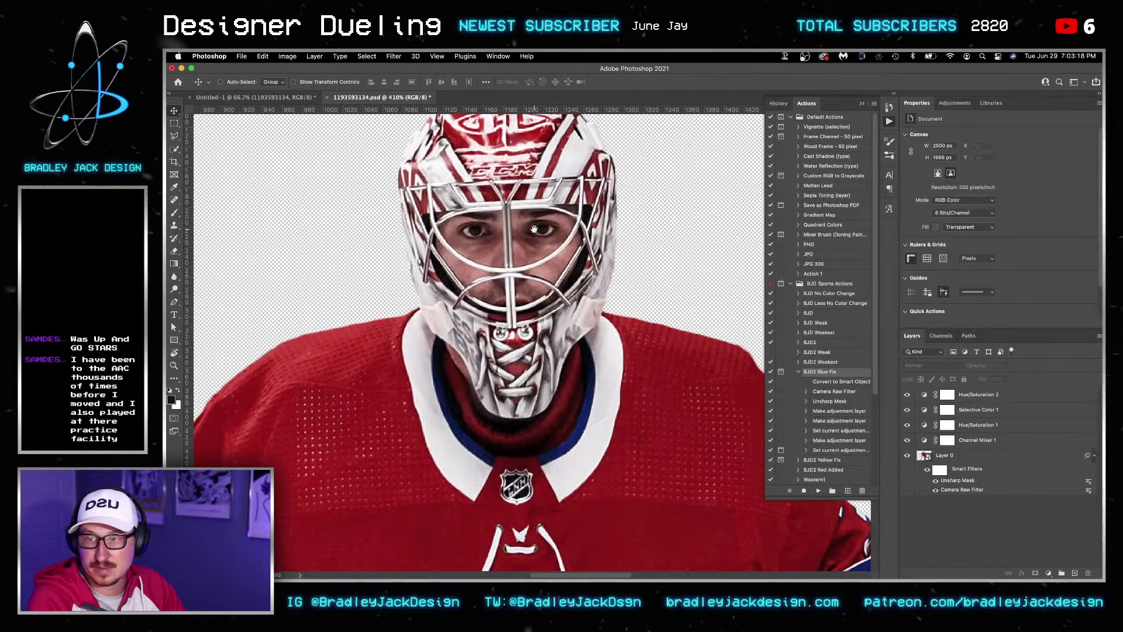
Change the blending mode of Layer 0's Camera Raw smart filter to Luminosity, at 100% opacity
scroll(521, 234, "up", 3)
scroll(508, 239, "down", 1)
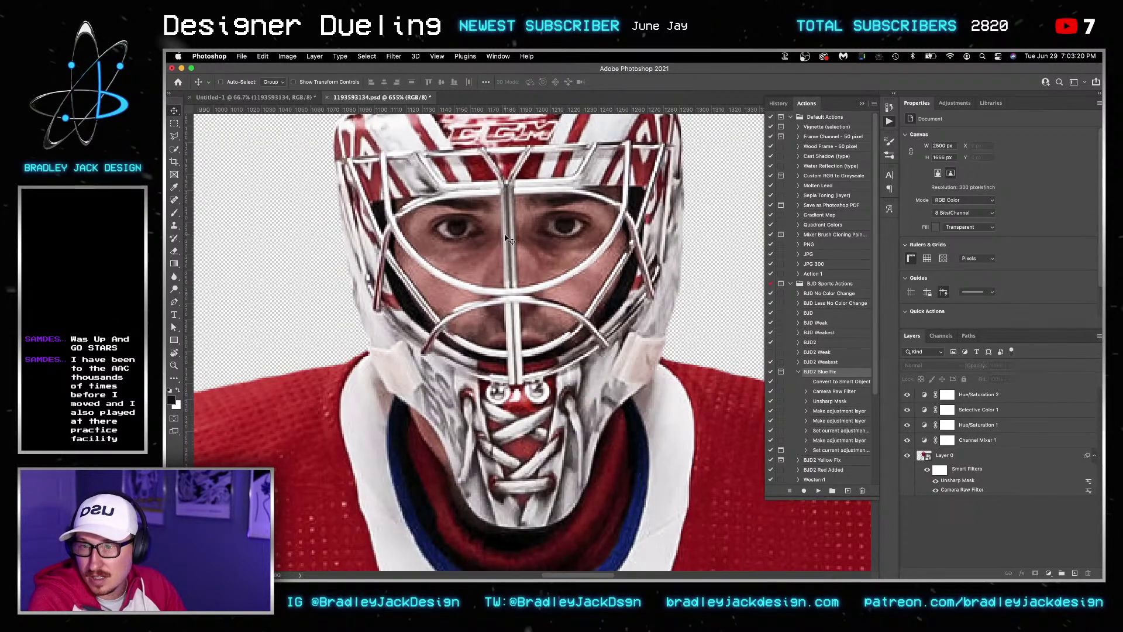
scroll(508, 239, "down", 2)
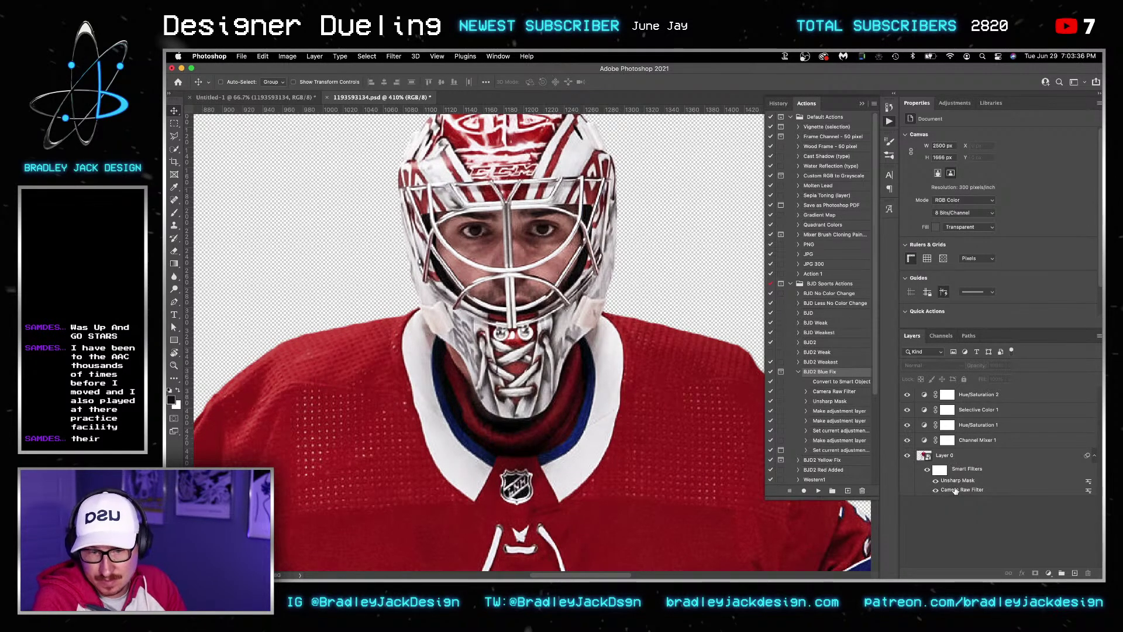
left_click(957, 491)
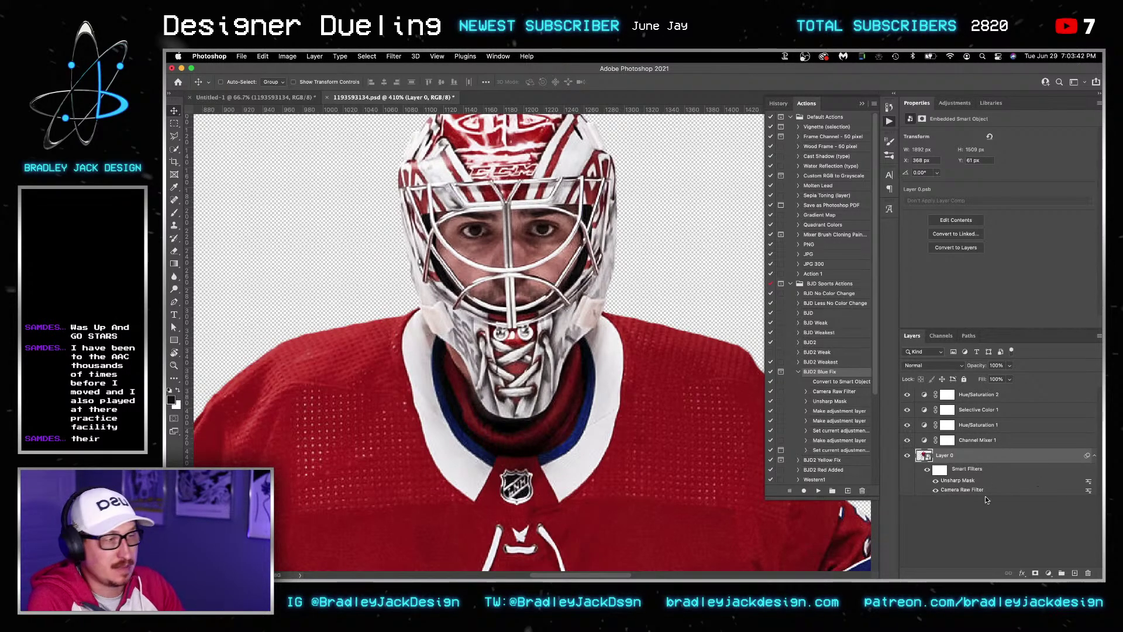
double_click(1091, 492)
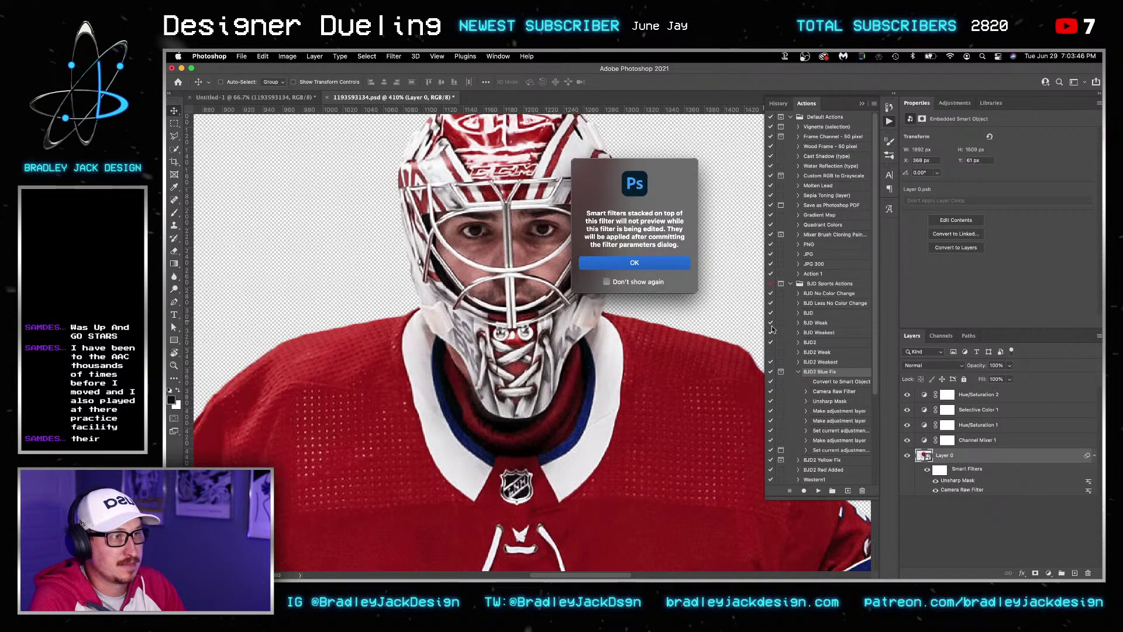
key("Return")
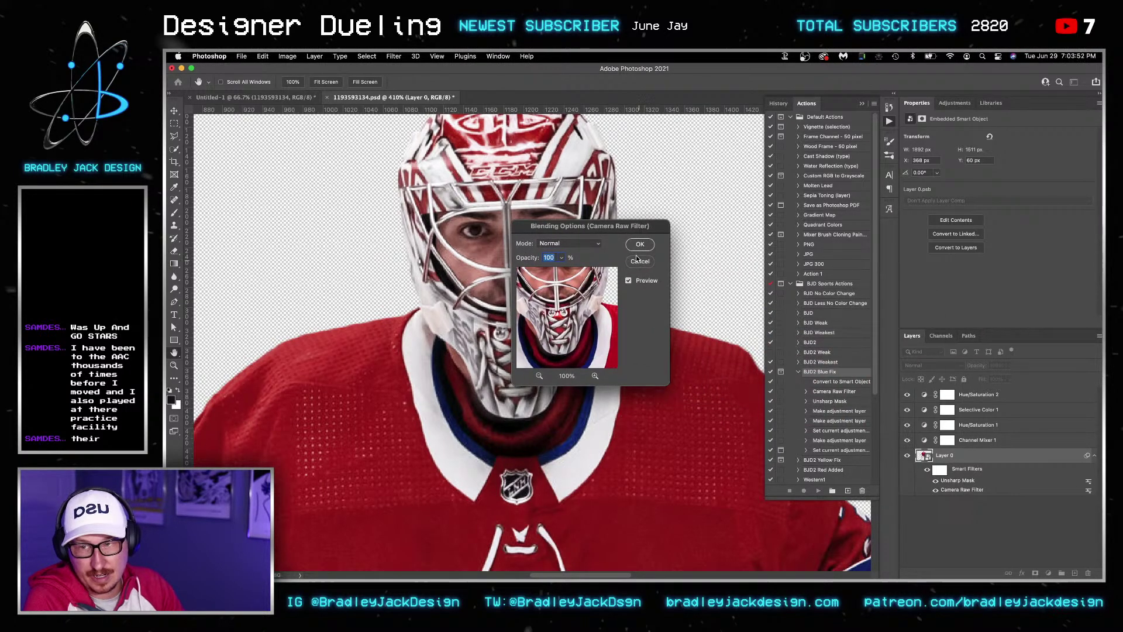
left_click(569, 243)
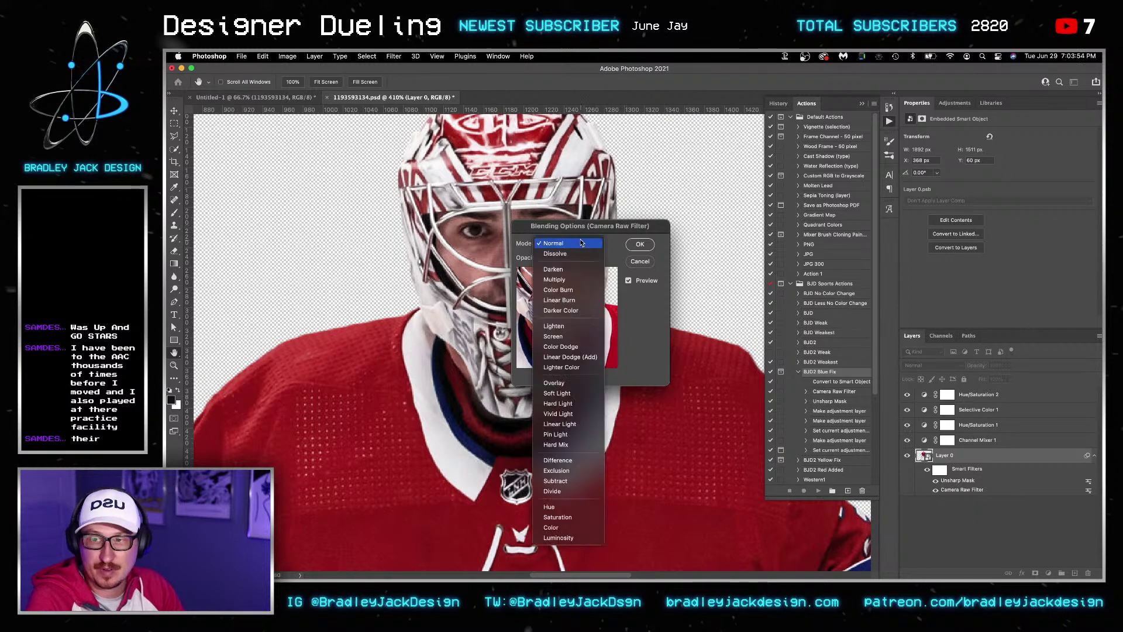
left_click(559, 537)
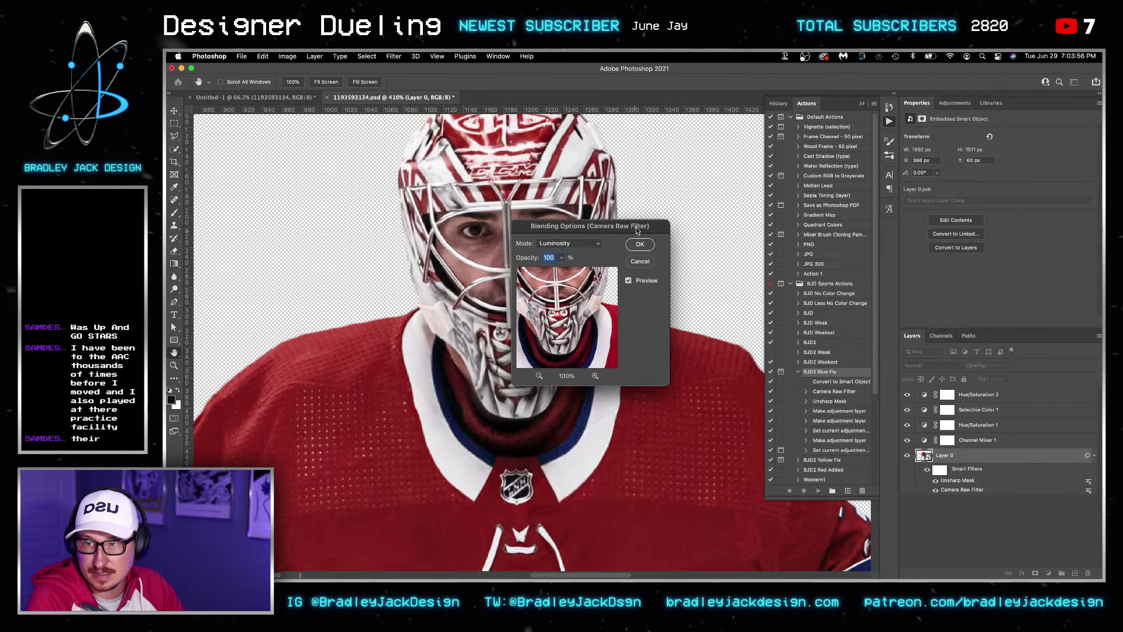
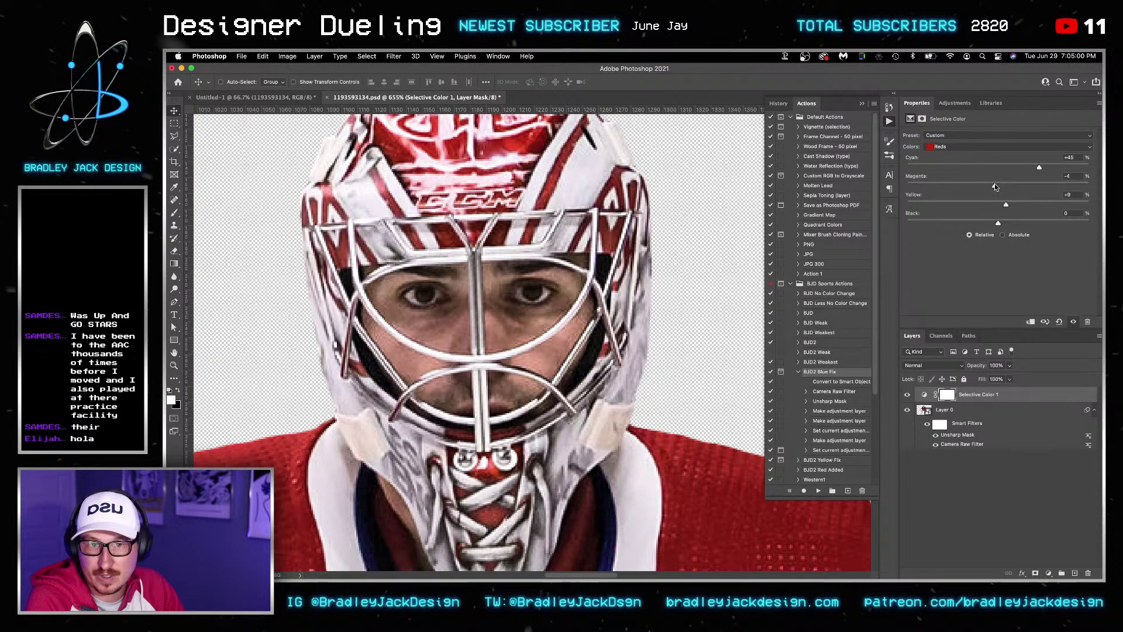
Invert the Selective Color 1 mask to black and paint the correction back over the goalie's face with an enlarged white brush
left_click(948, 396)
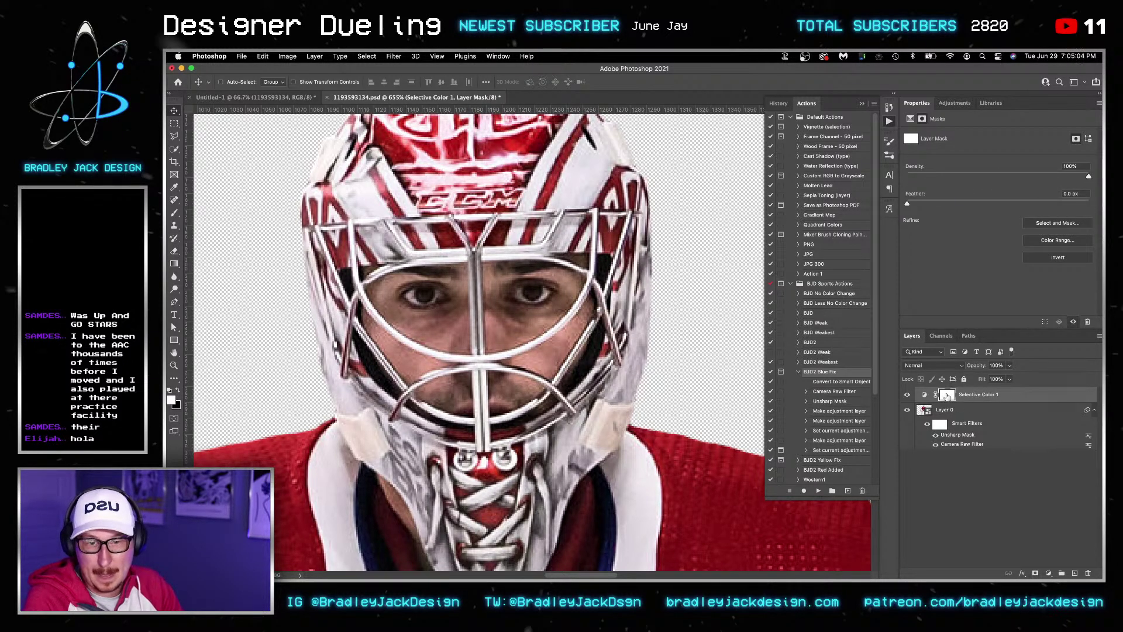
key("super+i")
key("b")
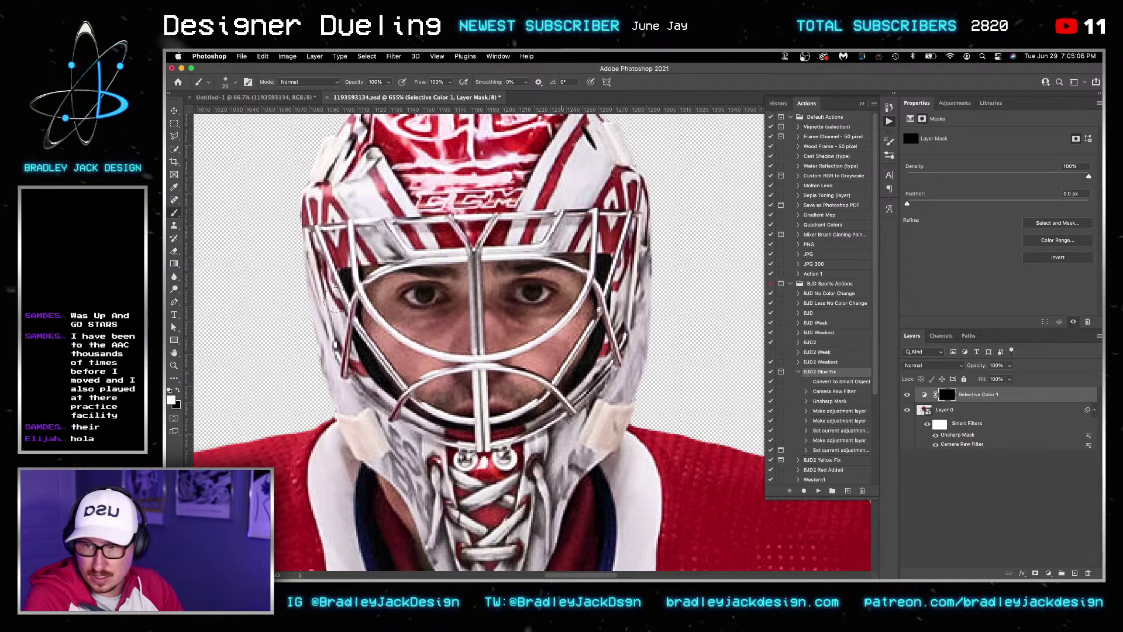
key("bracketright")
key("bracketright")
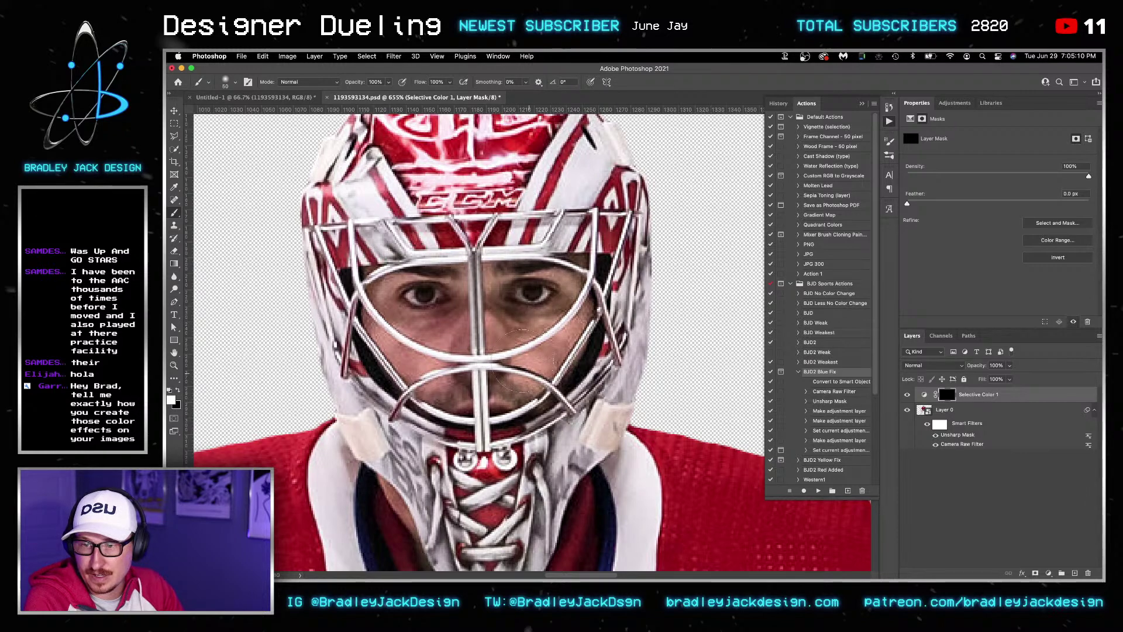
scroll(539, 350, "down", 10)
scroll(519, 357, "up", 10)
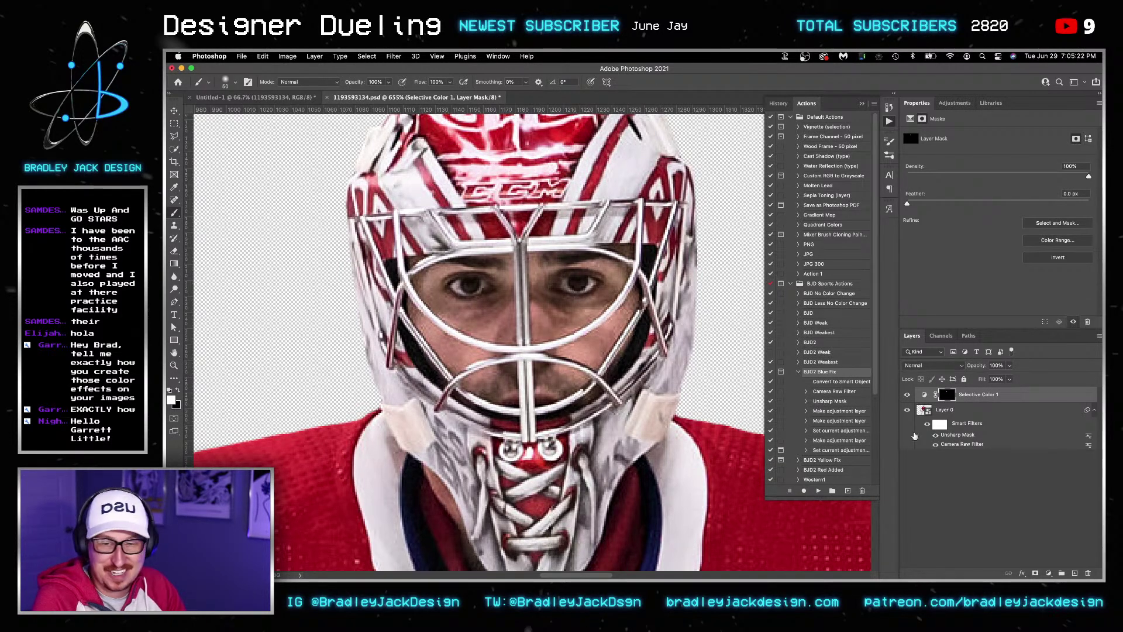
Open Layer 0's embedded source document and start Neural Filters on the goalie layer
double_click(922, 410)
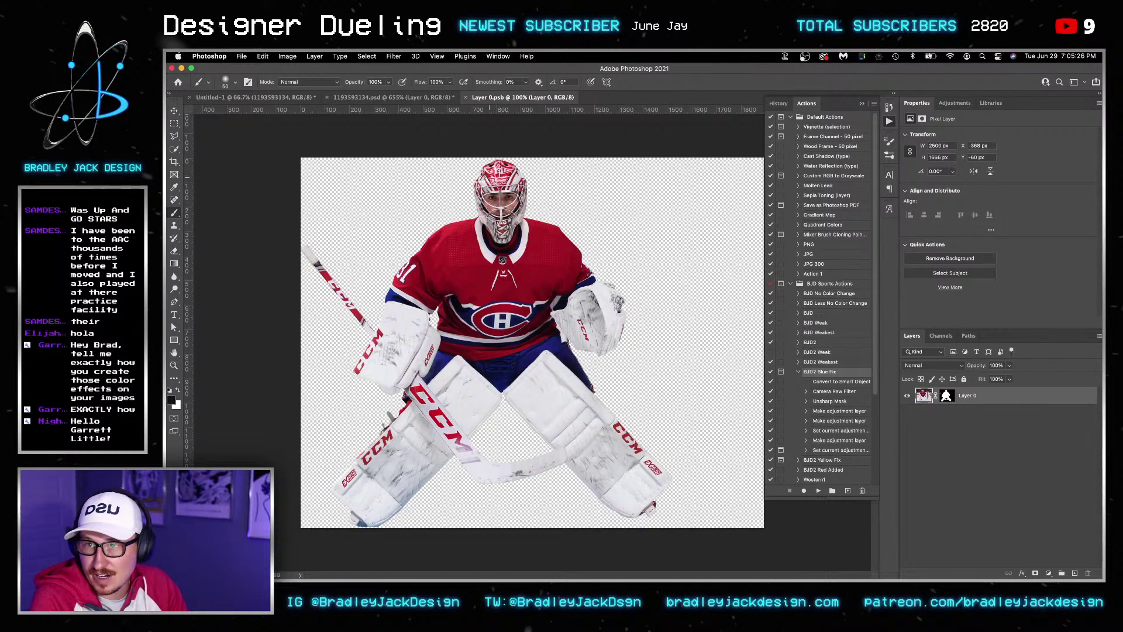
scroll(504, 202, "up", 5)
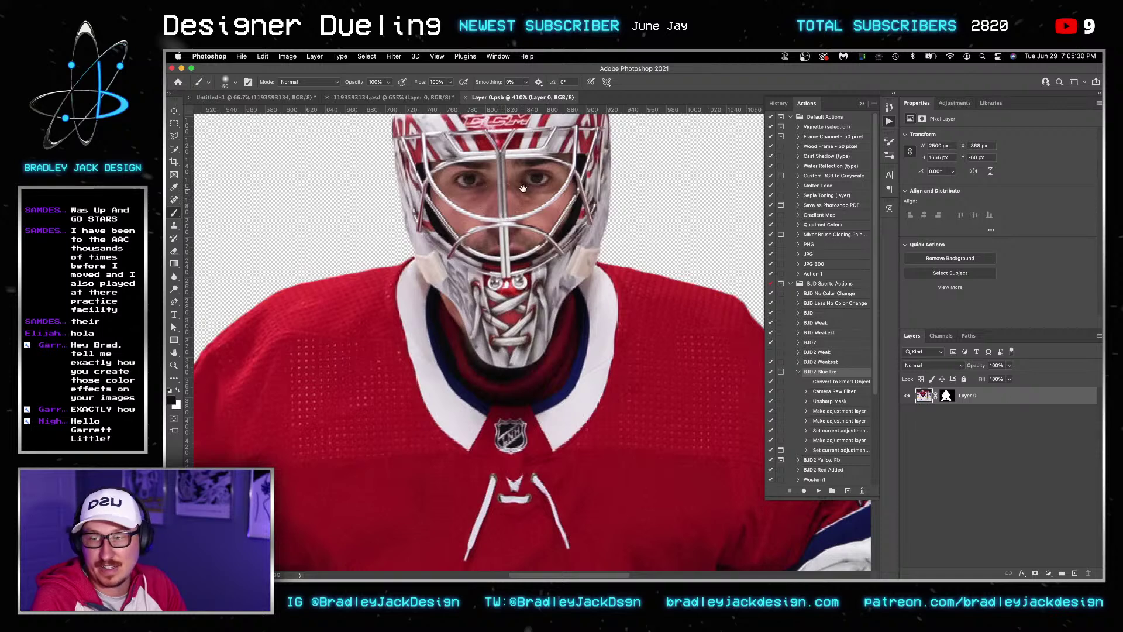
left_click_drag(519, 170, 516, 269)
scroll(516, 269, "up", 3)
scroll(516, 269, "down", 3)
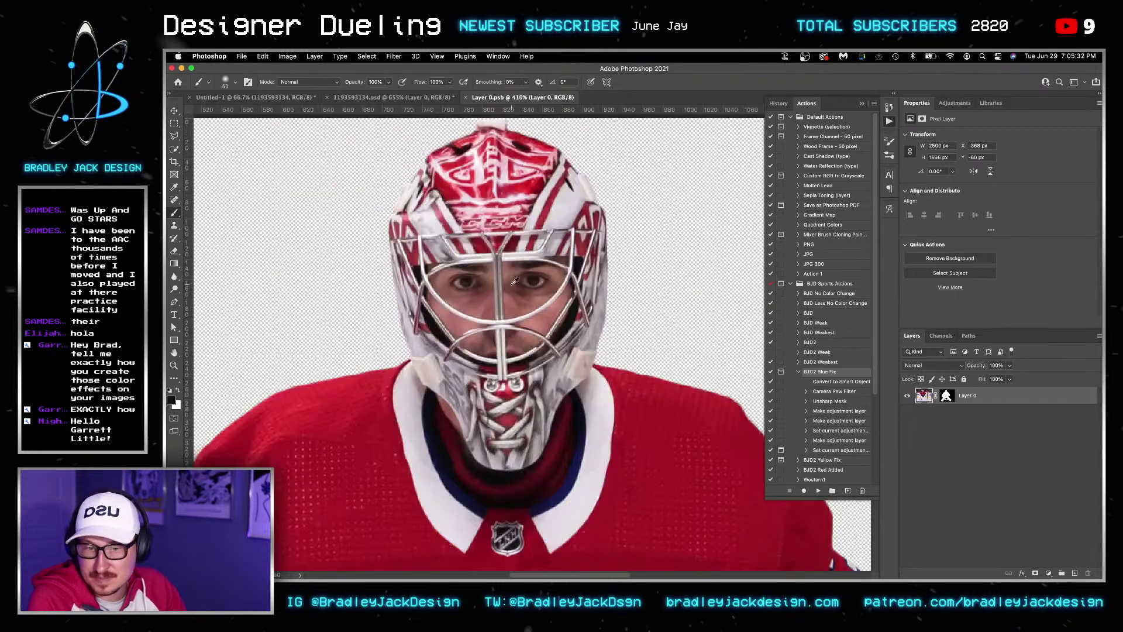
key("v")
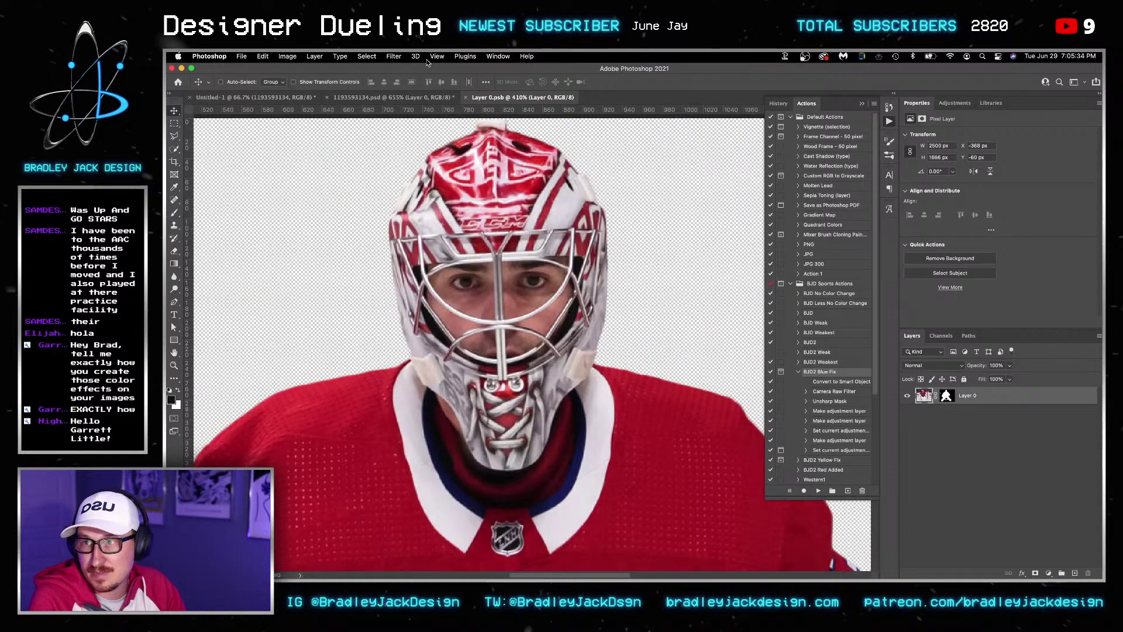
left_click(394, 56)
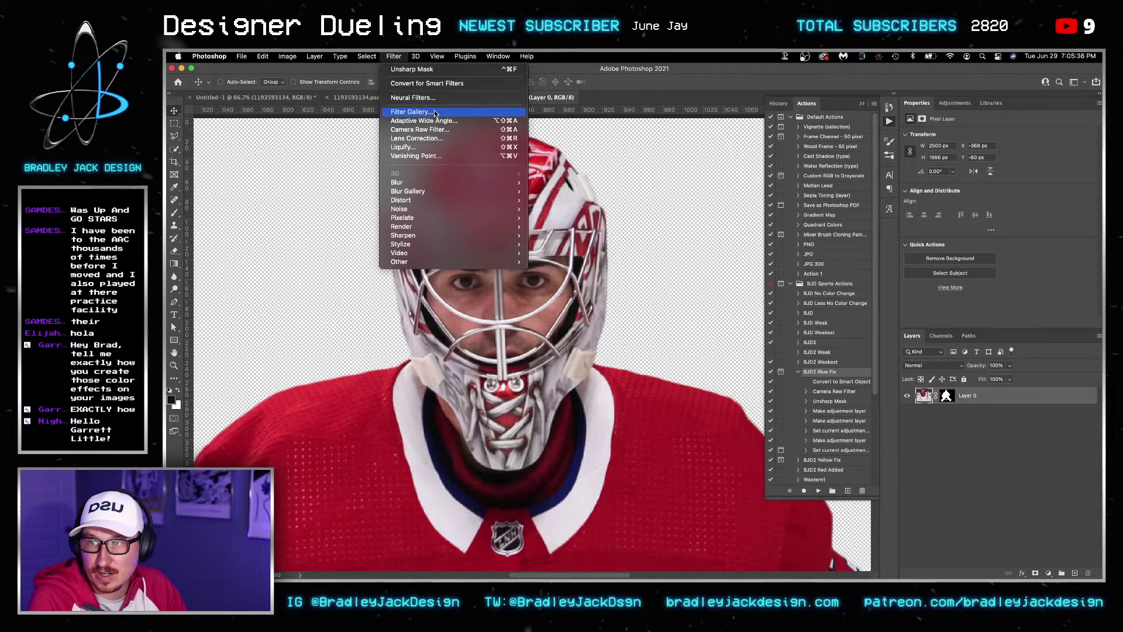
left_click(412, 98)
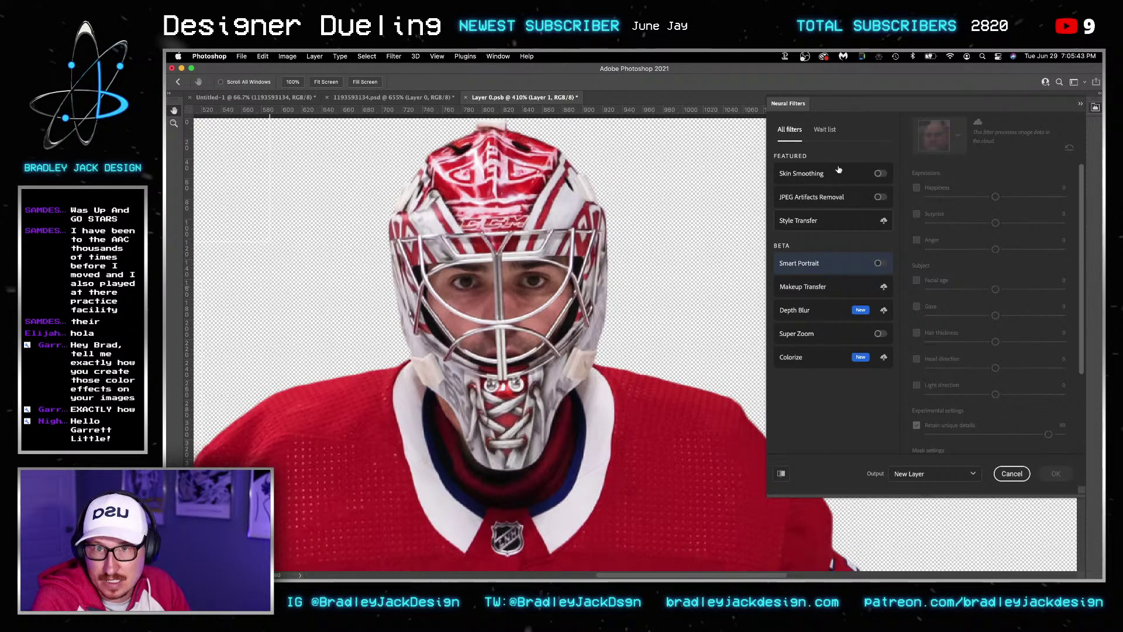
Apply JPEG Artifacts Removal at Medium strength to the goalie, with the output as a new layer
left_click(881, 199)
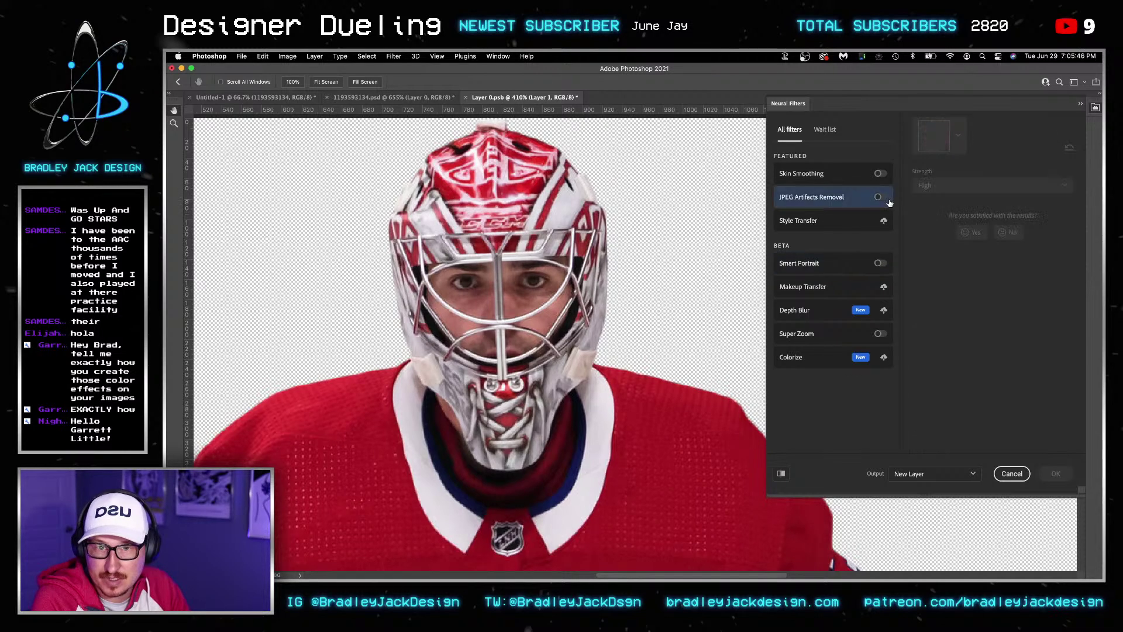
scroll(518, 295, "up", 3)
scroll(496, 309, "up", 2)
scroll(495, 310, "down", 2)
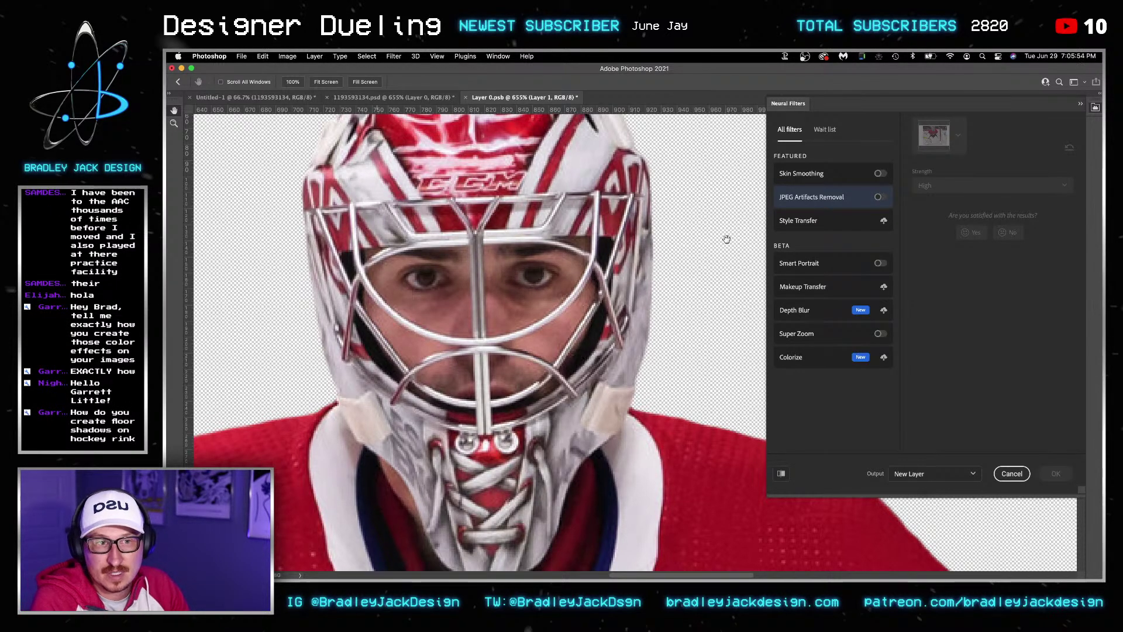
left_click(879, 198)
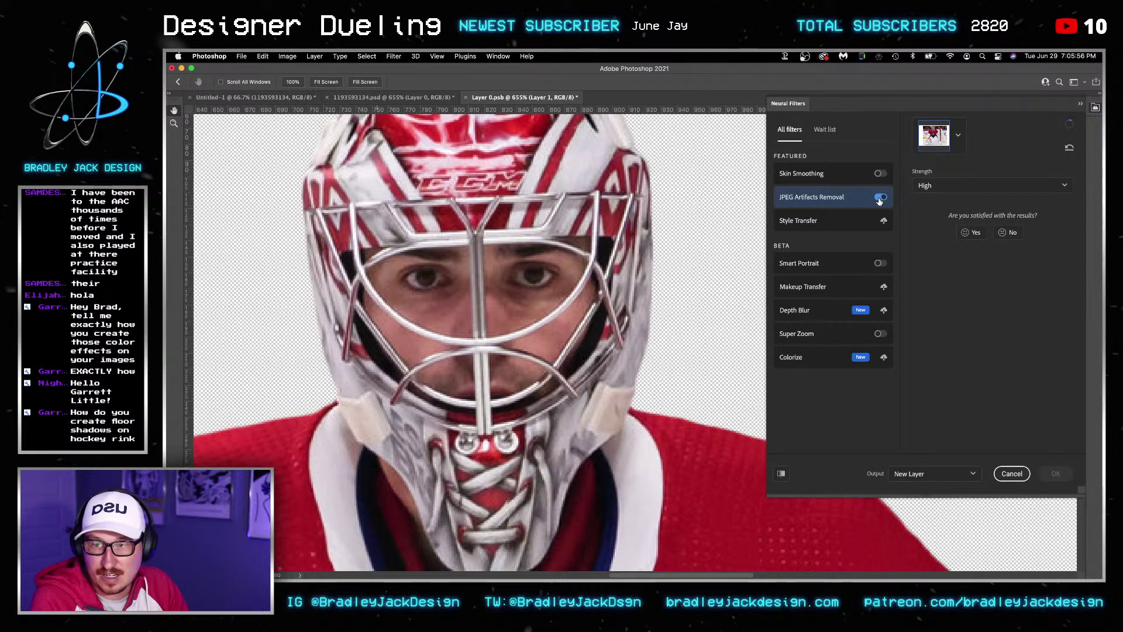
left_click(948, 186)
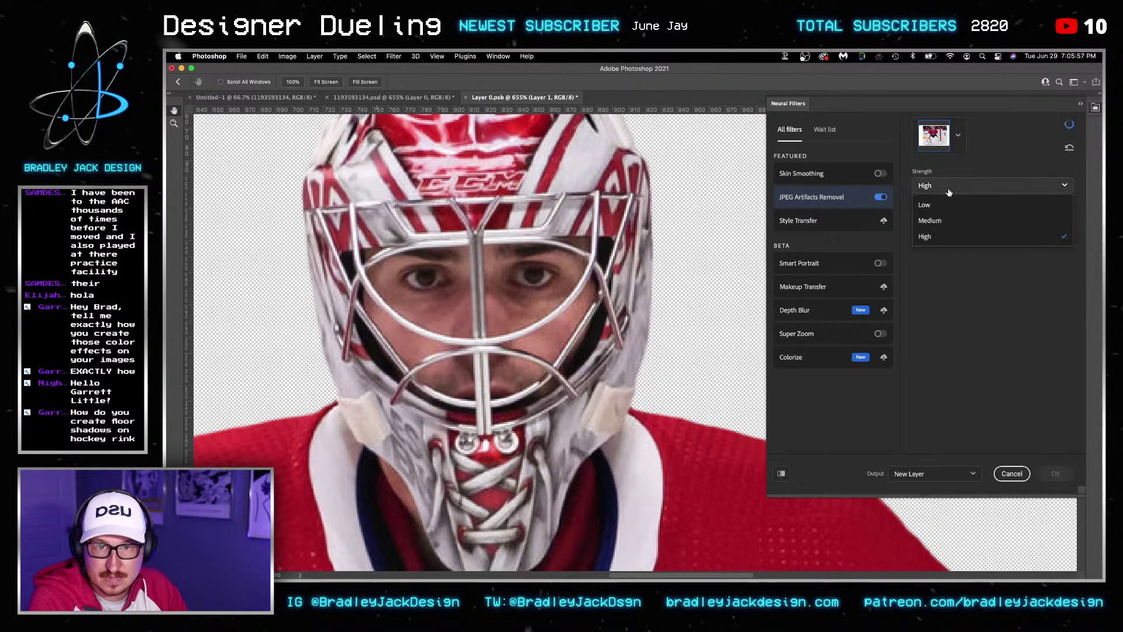
left_click(947, 220)
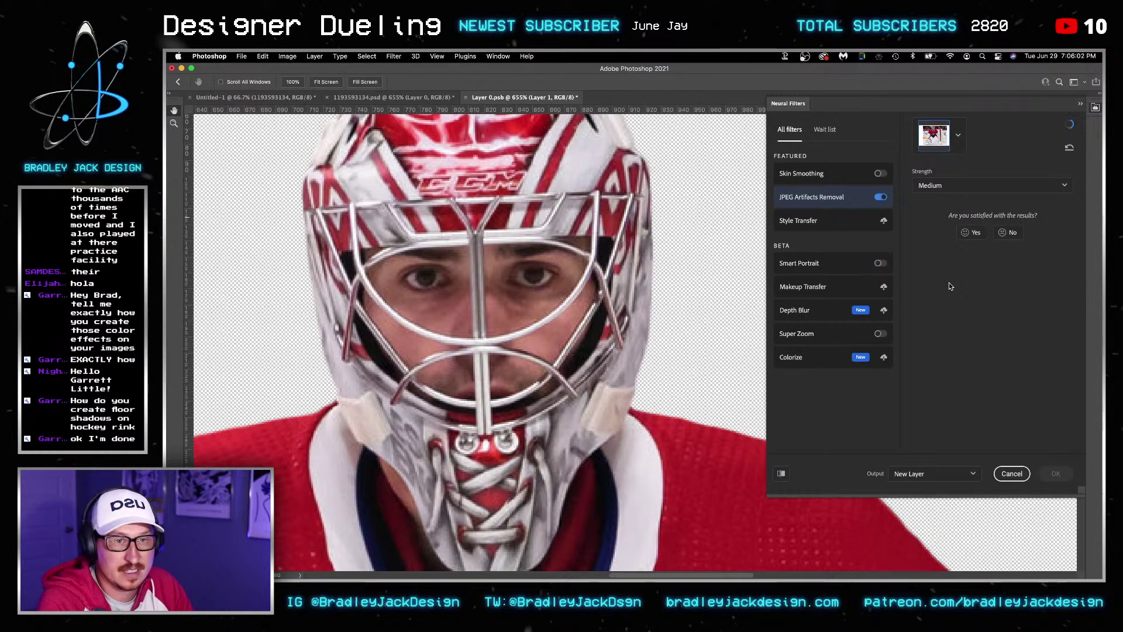
key("super+Tab")
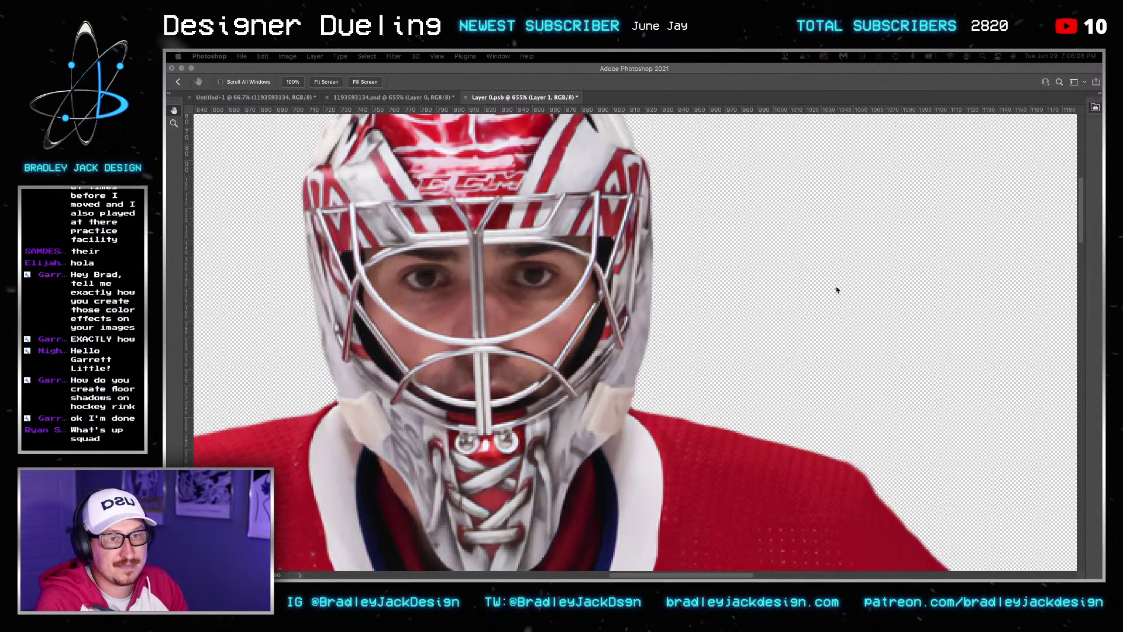
left_click(518, 303)
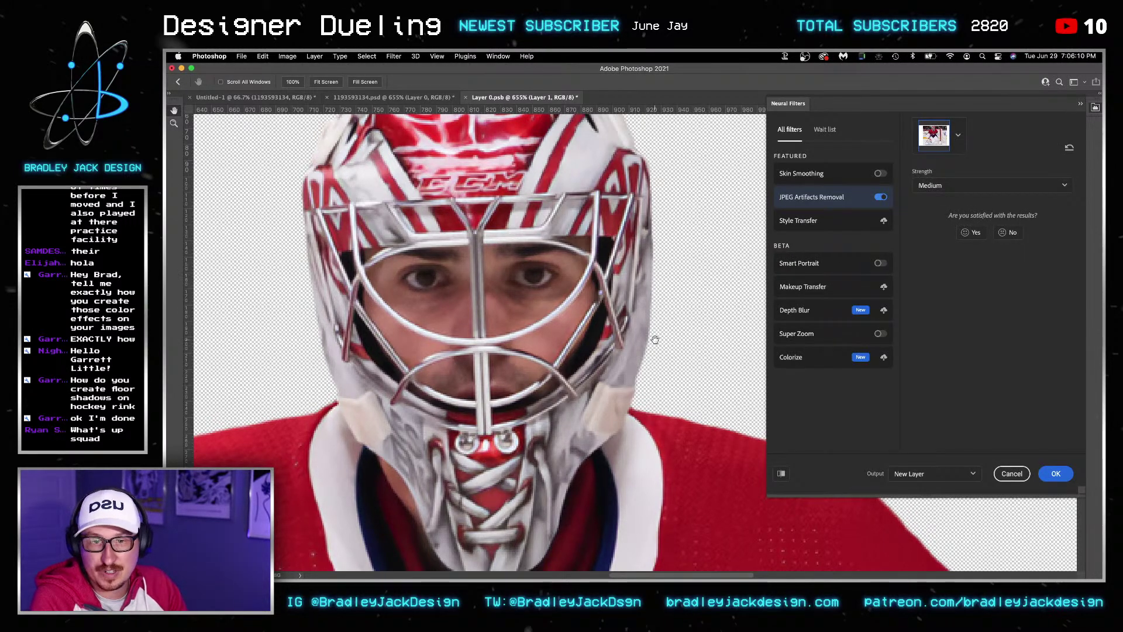
key("Escape")
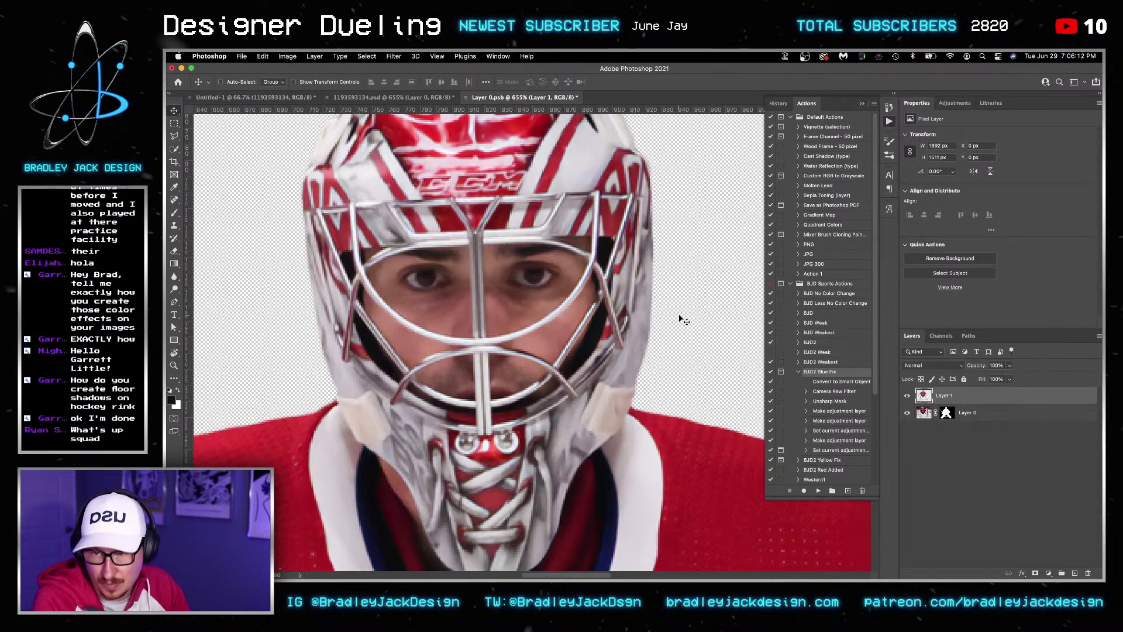
Save and close the Layer 0 source document, and return to the 1193593134.psd goalie document
key("super+s")
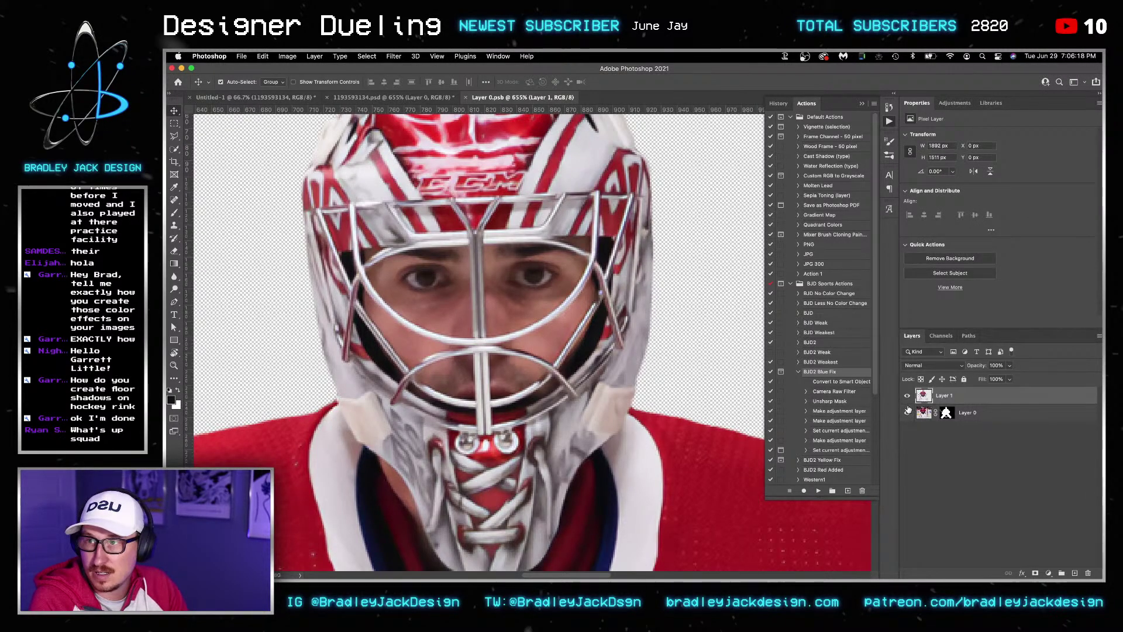
key("super+w")
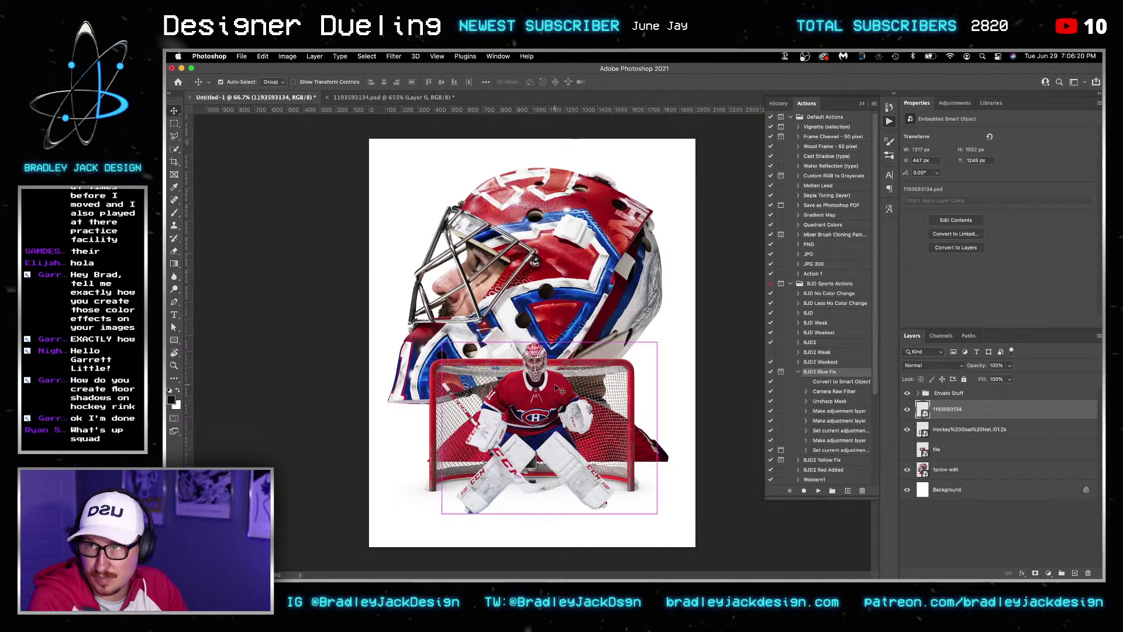
key("super")
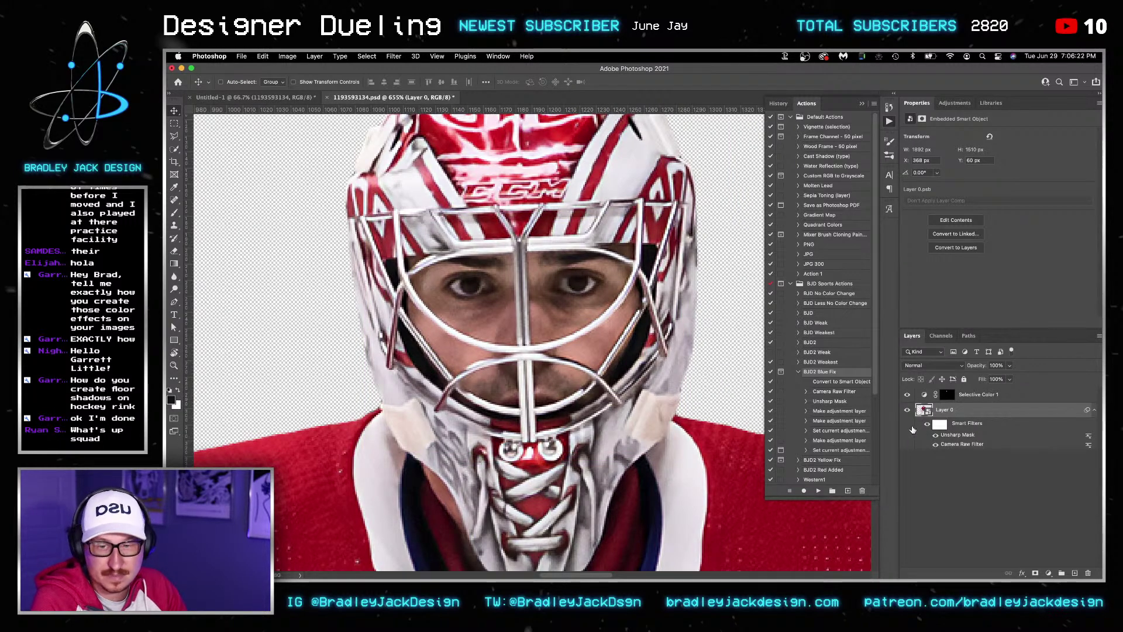
Add a Curves layer above Selective Color 1, raise the midtones from input 109 to output 143, and invert its mask to black
left_click(973, 395)
left_click(955, 103)
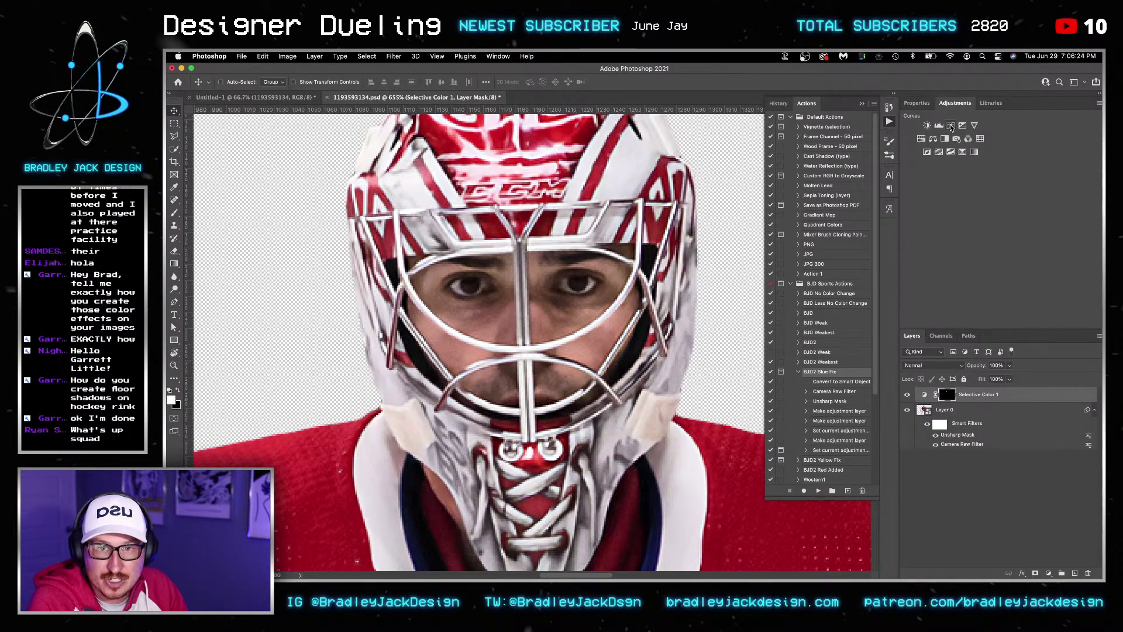
left_click(952, 128)
left_click_drag(1003, 191, 999, 214)
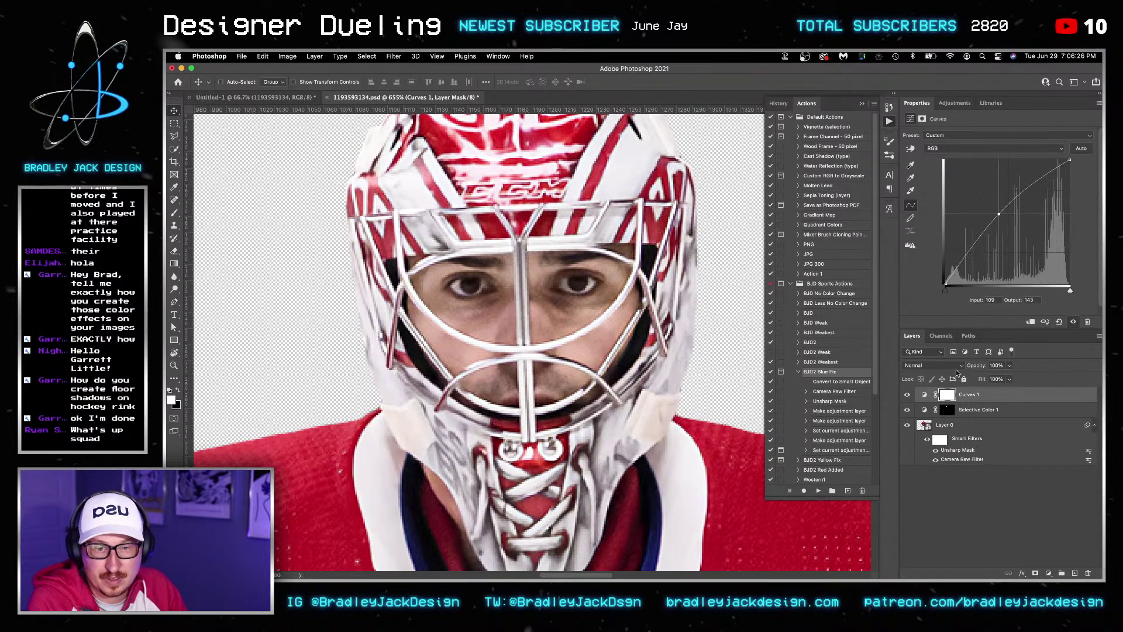
key("ctrl+i")
Paint white on the Curves 1 mask with a small brush to brighten the whites of both eyes
scroll(581, 286, "up", 6)
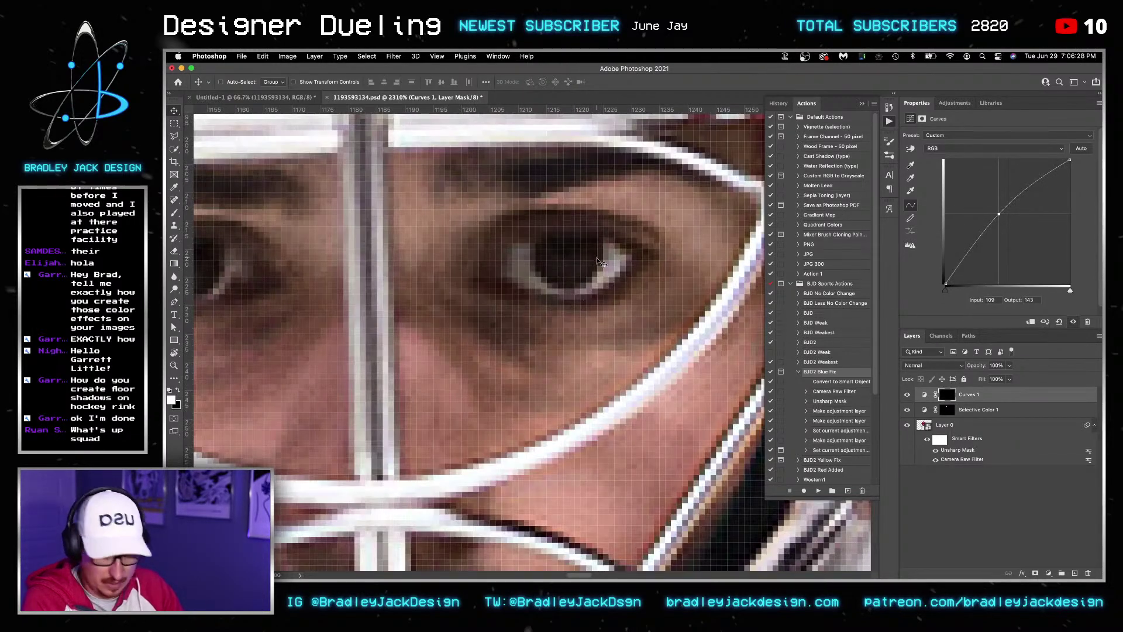
key("b")
key("bracketleft")
key("bracketleft")
key("bracketleft")
key("bracketleft")
key("bracketleft")
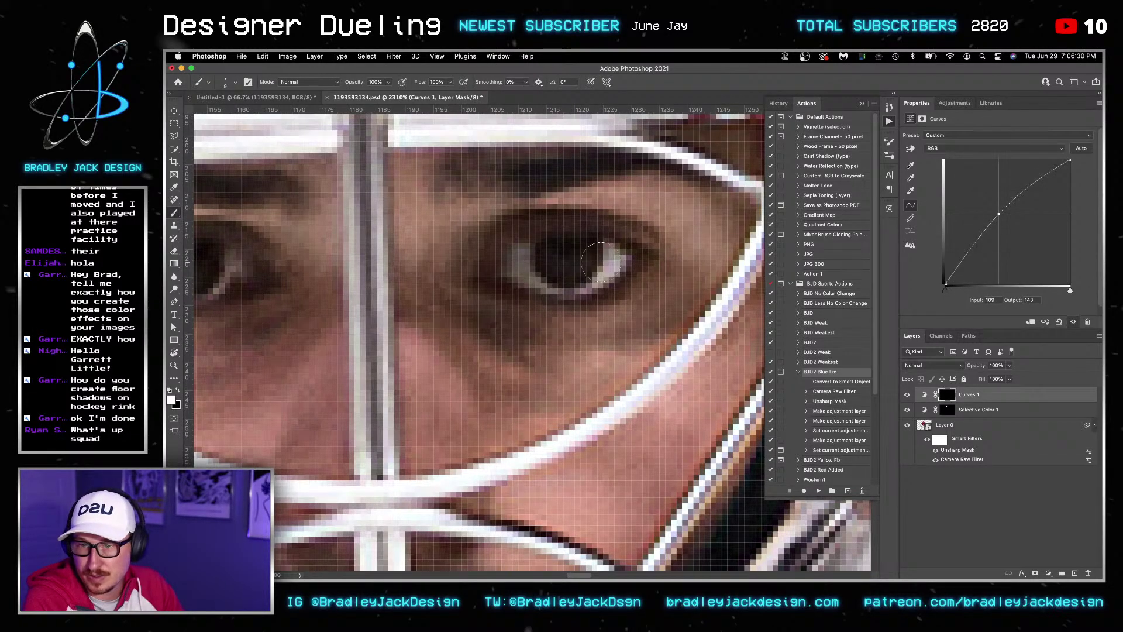
mouse_move(576, 272)
left_mouse_down()
mouse_move(532, 275)
mouse_move(520, 257)
mouse_move(784, 273)
left_mouse_up()
mouse_move(459, 258)
left_mouse_down()
mouse_move(471, 280)
mouse_move(503, 275)
mouse_move(432, 292)
mouse_move(408, 265)
left_mouse_up()
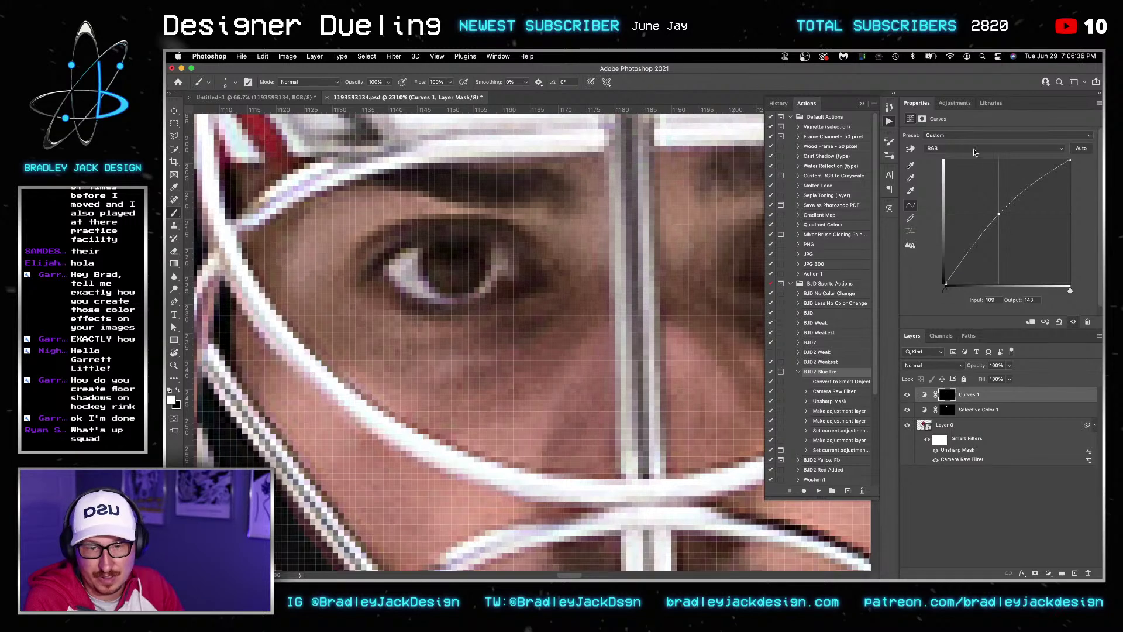
Add a Hue/Saturation layer at saturation -56 and lightness +56, starting from Yellows and extending the range by sampling the eye white, and invert its mask
left_click(954, 103)
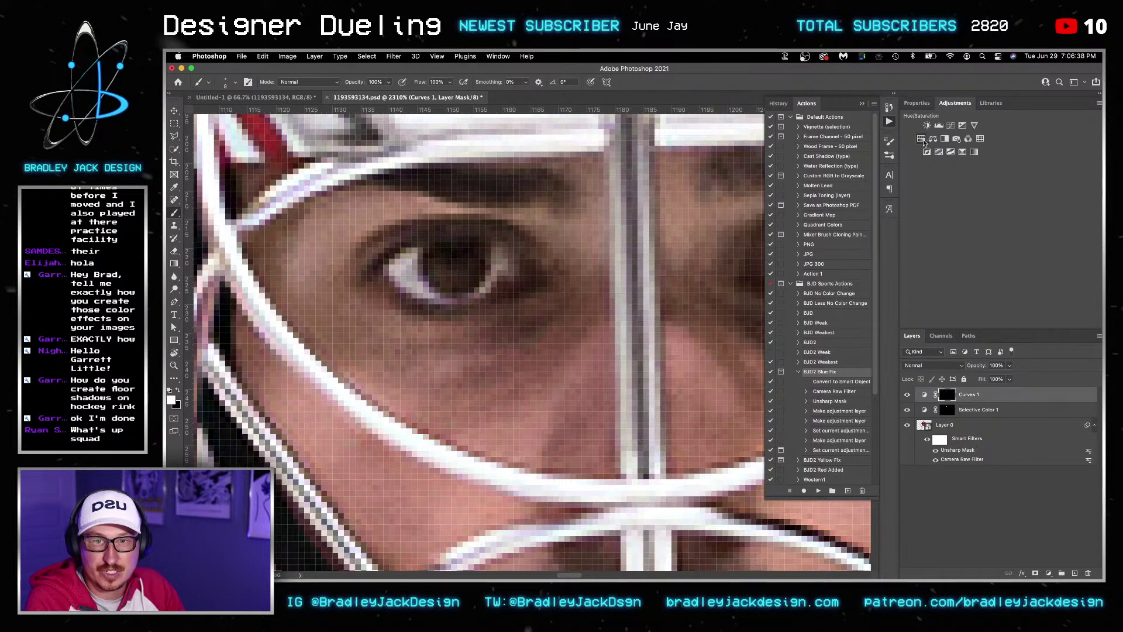
left_click(923, 139)
left_click(958, 151)
left_click(958, 165)
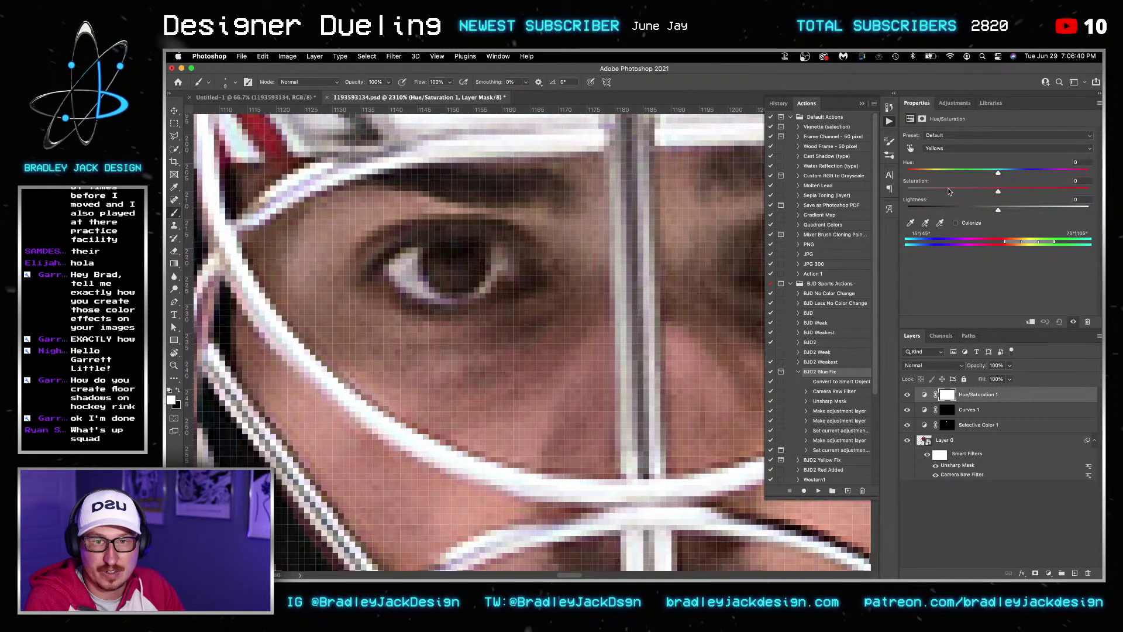
left_click(1048, 208)
left_click(928, 225)
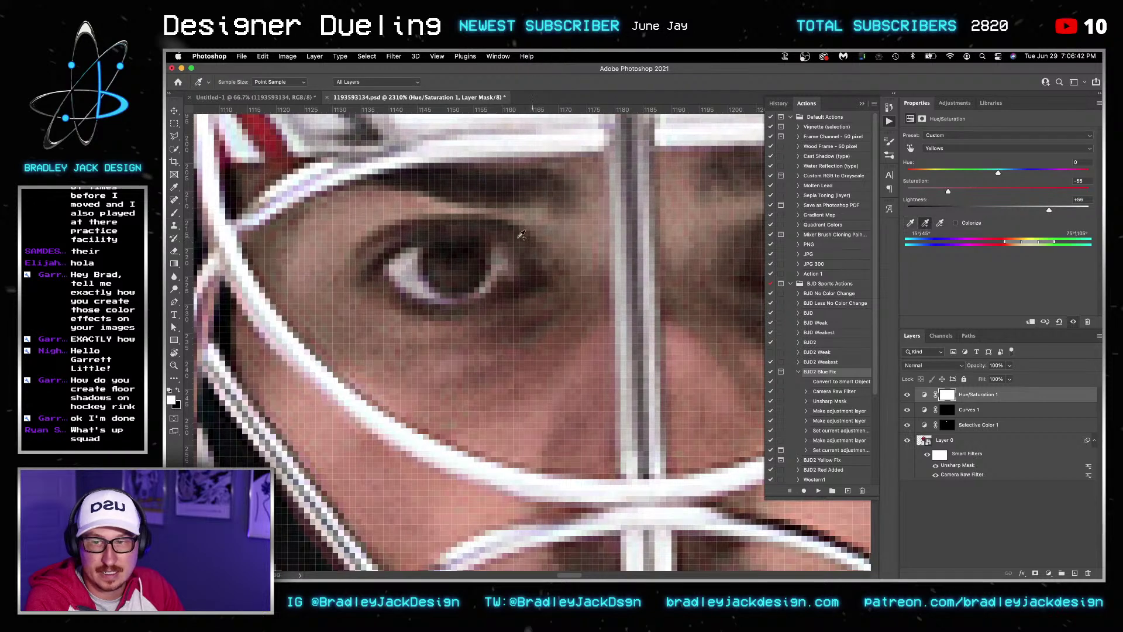
left_click(417, 270)
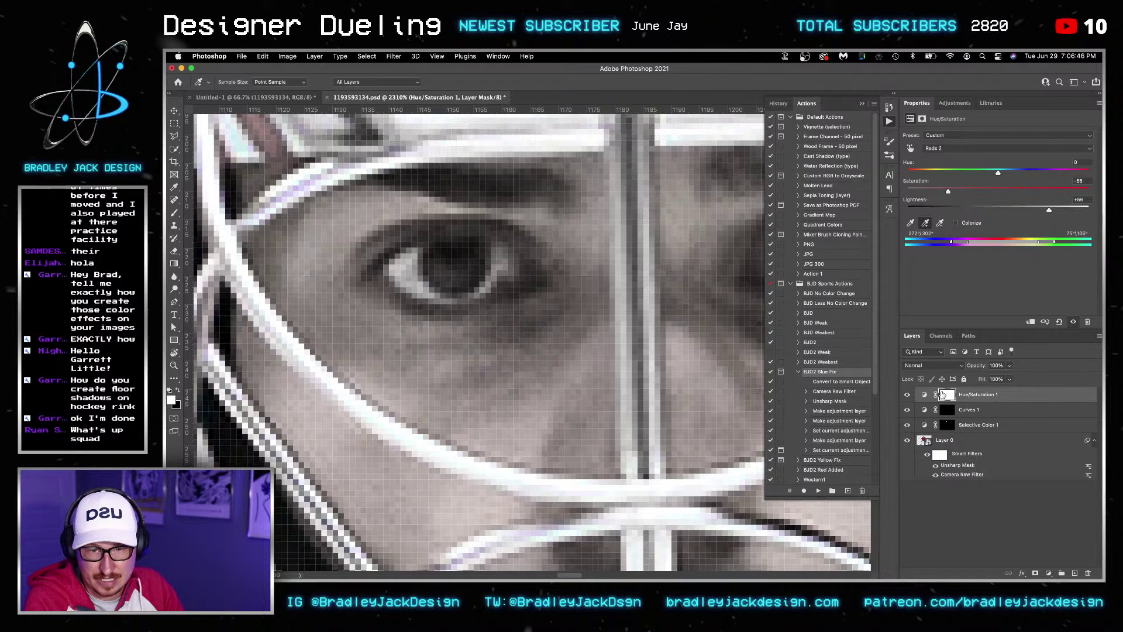
key("ctrl+i")
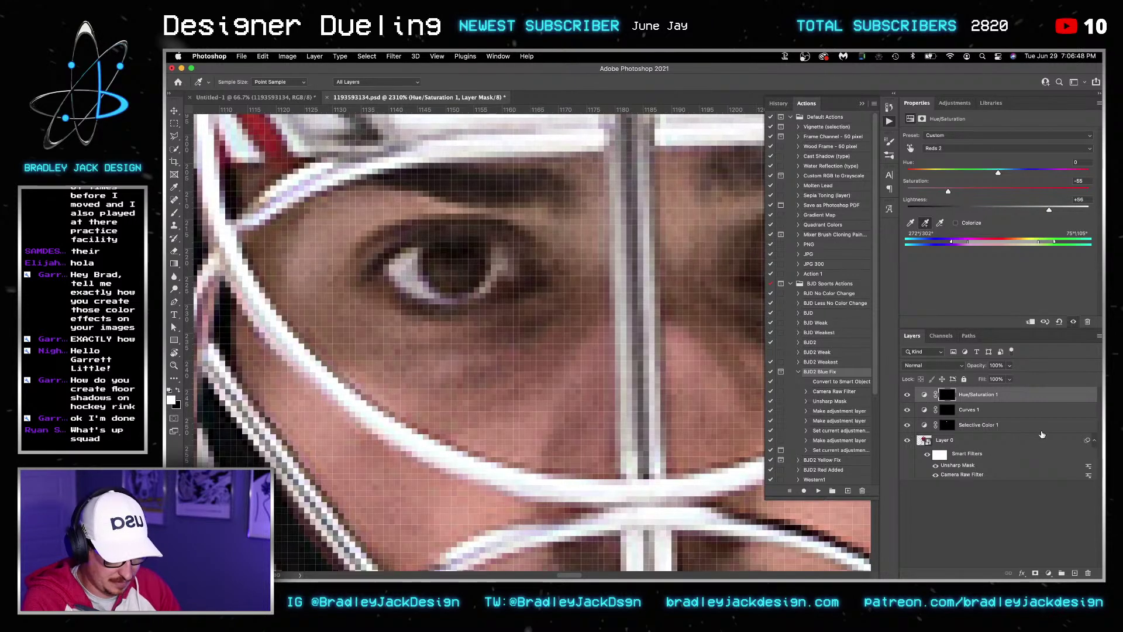
Paint white on the Hue/Saturation 1 mask with a small brush to desaturate the whites of both eyes
key("b")
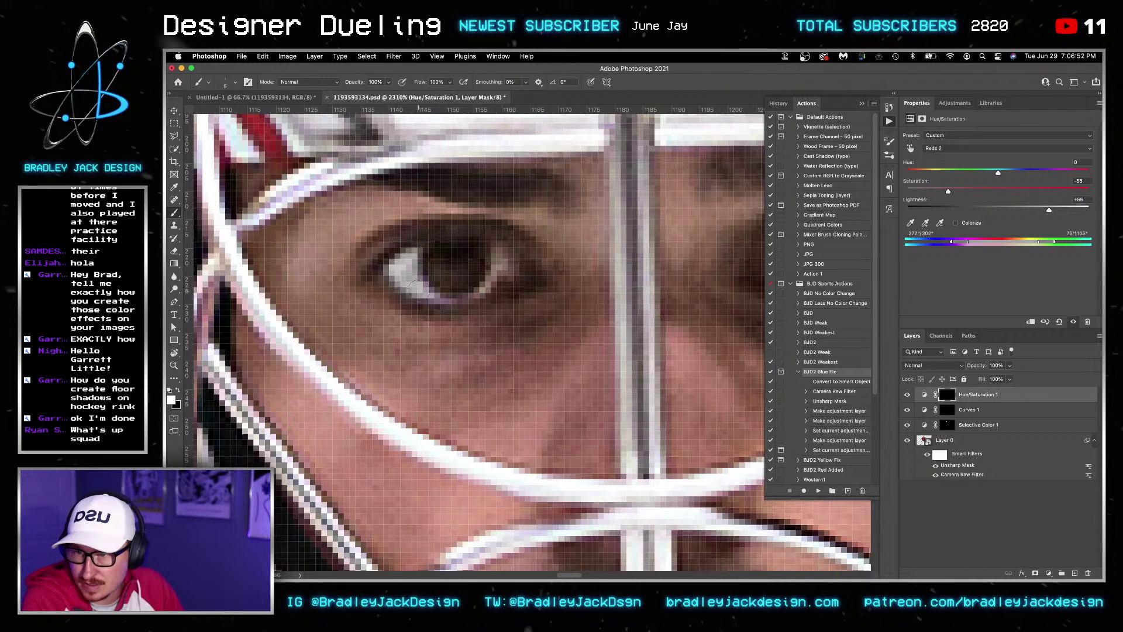
key("bracketleft")
key("bracketleft")
key("bracketleft")
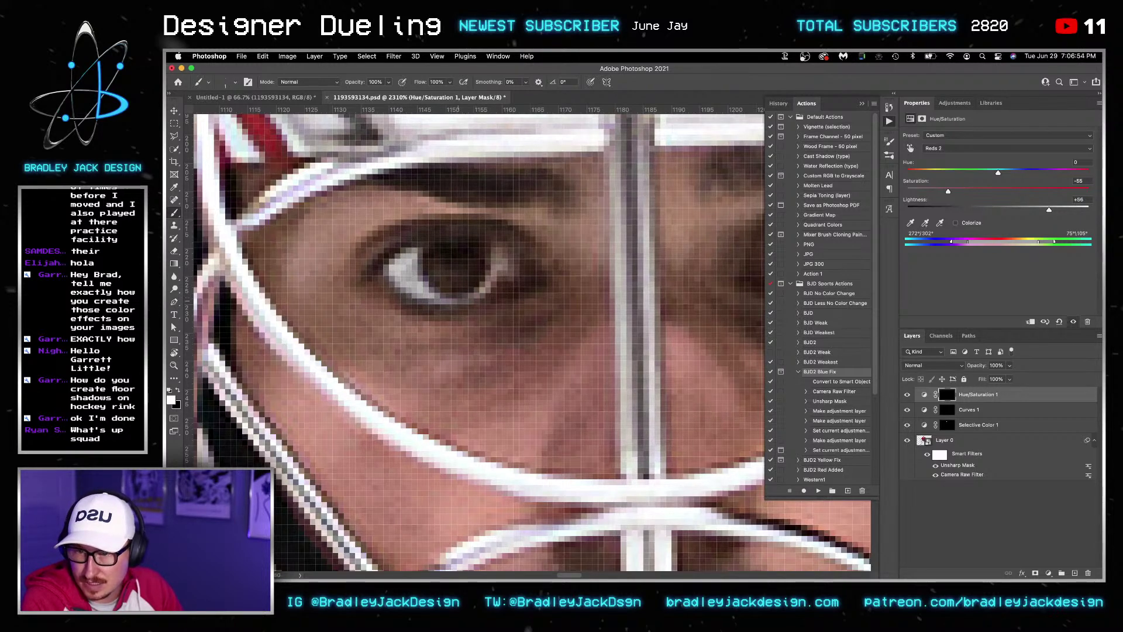
mouse_move(498, 270)
left_mouse_down()
mouse_move(326, 290)
mouse_move(380, 309)
left_mouse_up()
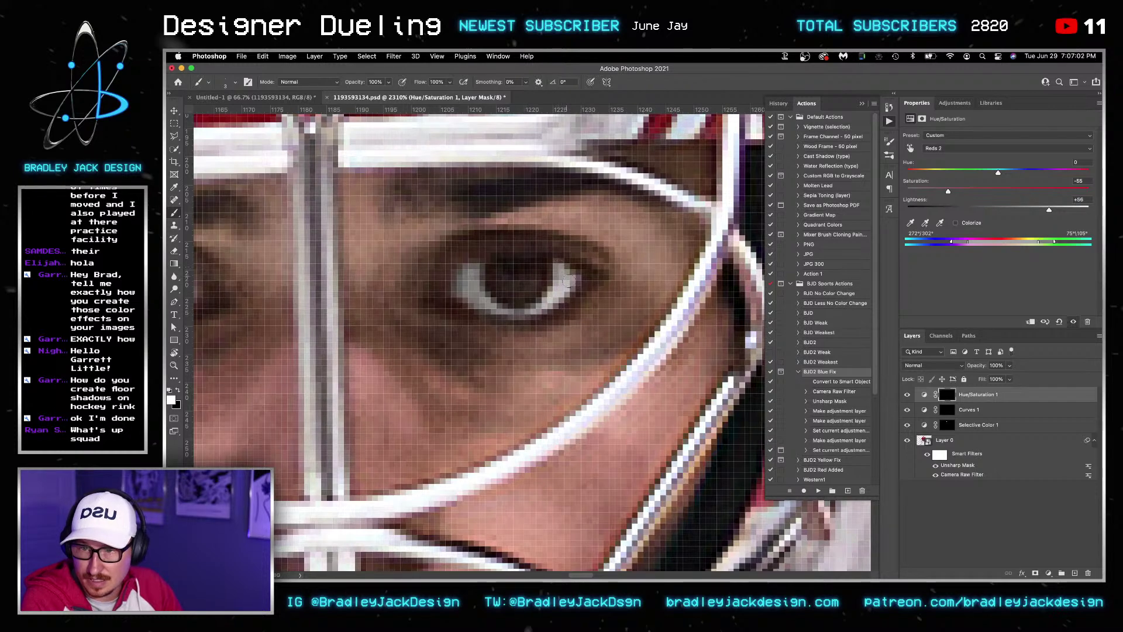
Duplicate the Curves 1 layer, release the copy from its clipping, and target its layer mask
left_click(947, 410)
key("ctrl+j")
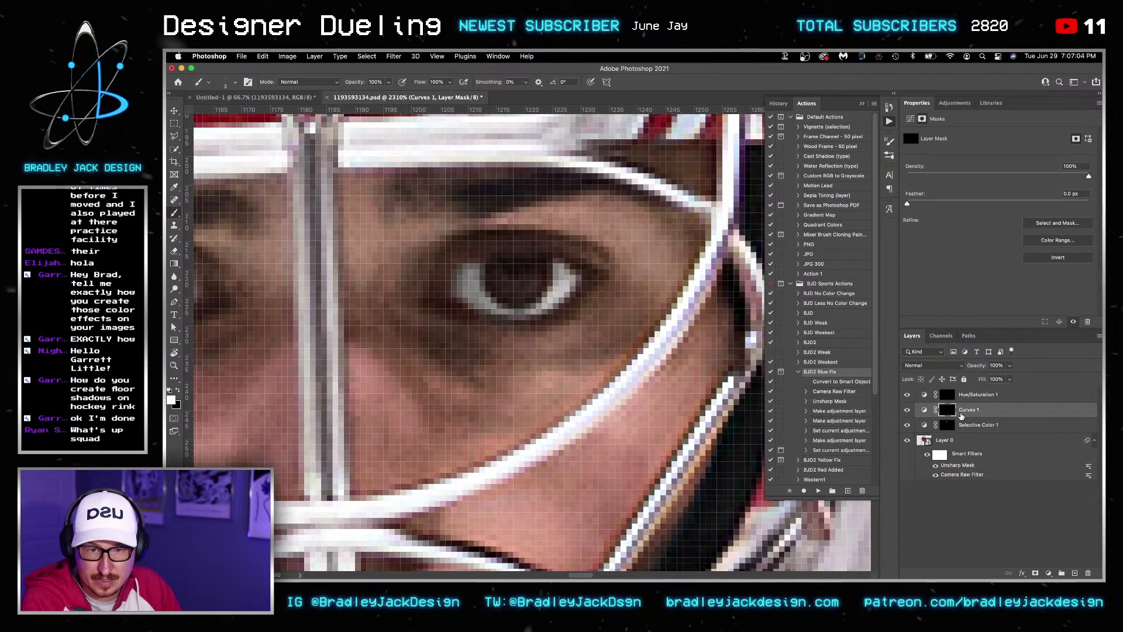
key("ctrl+alt+r")
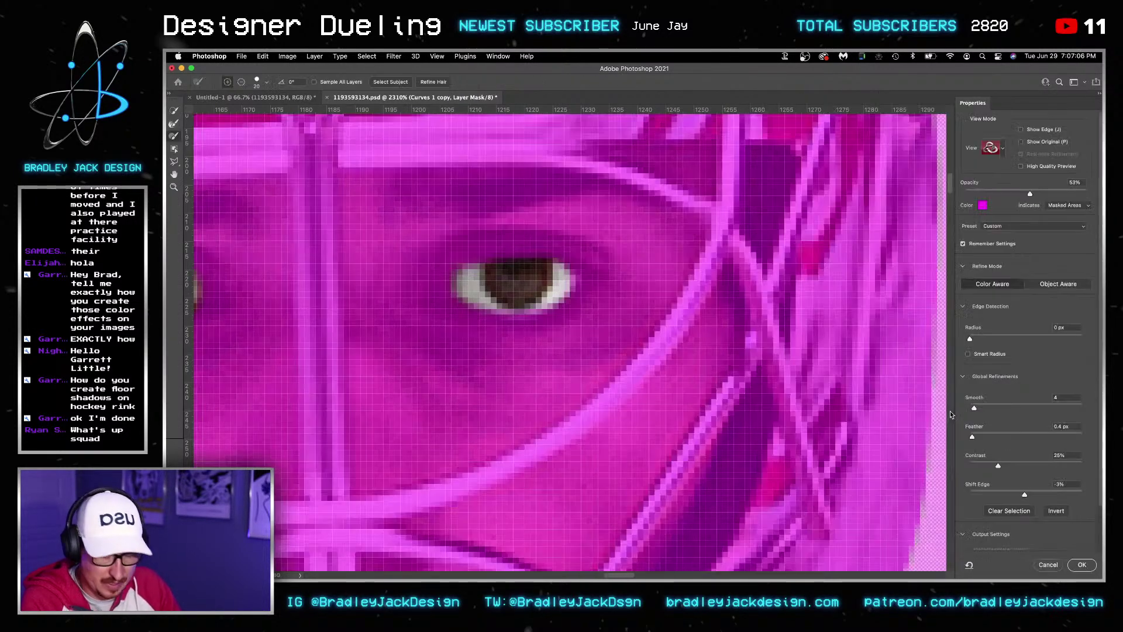
key("Escape")
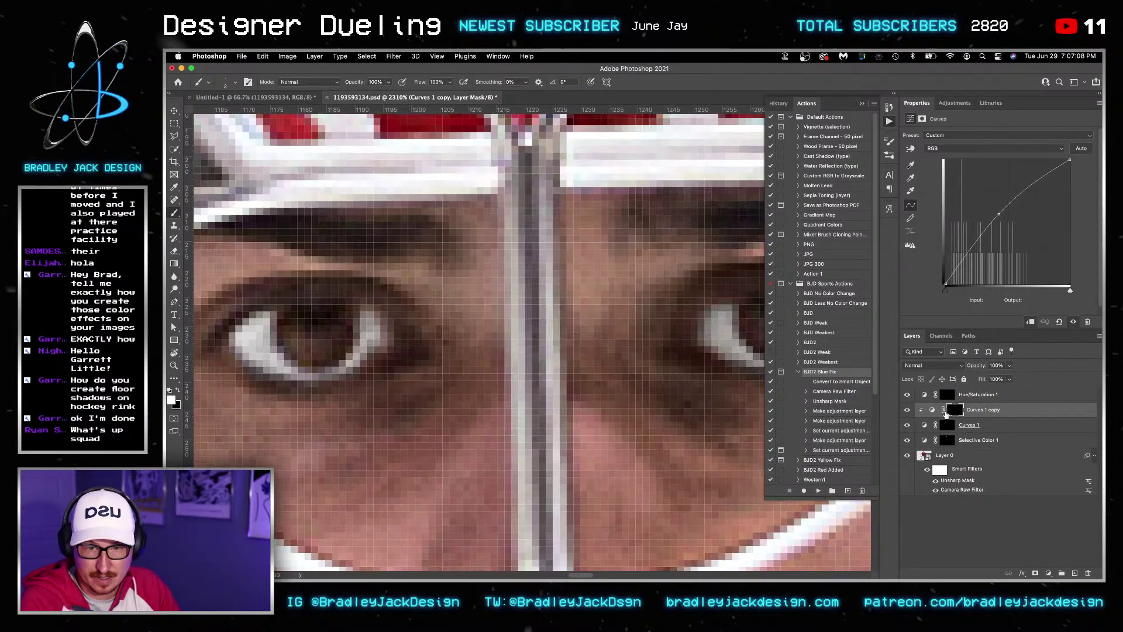
left_click(937, 416, "alt")
left_click(944, 412)
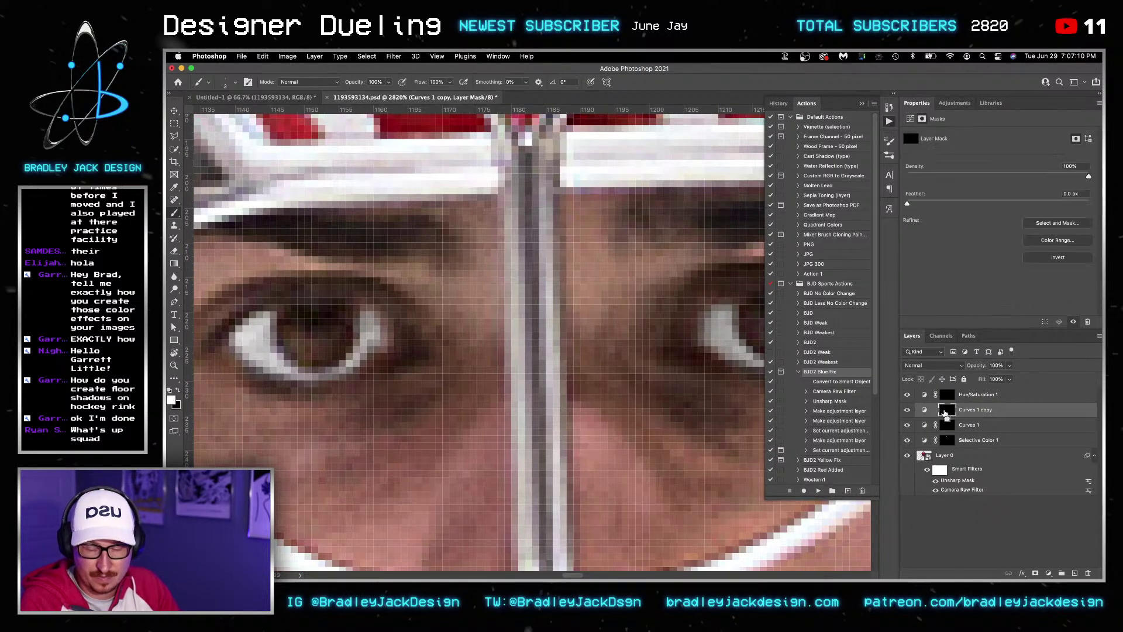
Clear the Curves 1 copy mask to black and paint white over the irises to brighten them
scroll(623, 360, "right", 3)
scroll(686, 336, "right", 3)
scroll(625, 347, "left", 3)
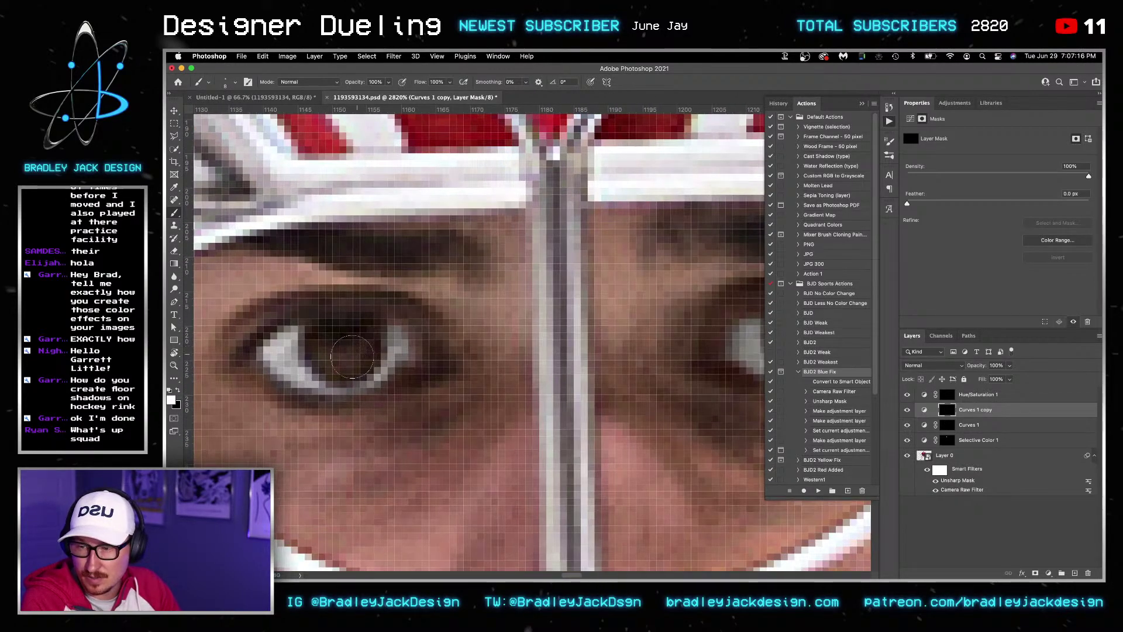
scroll(352, 342, "down", 5)
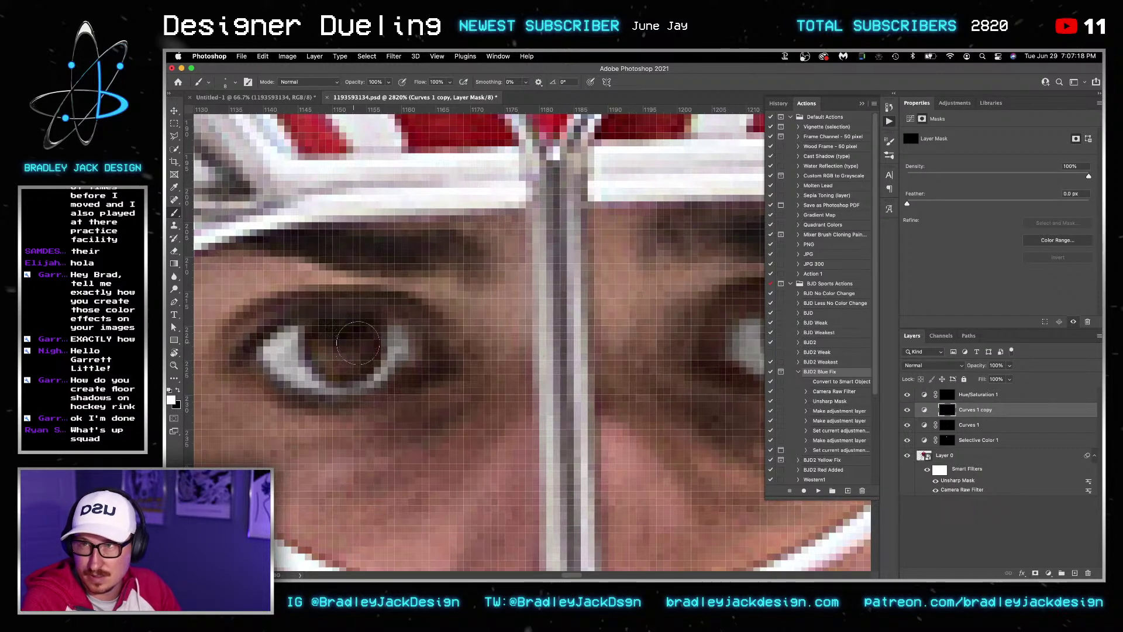
scroll(381, 331, "down", 8)
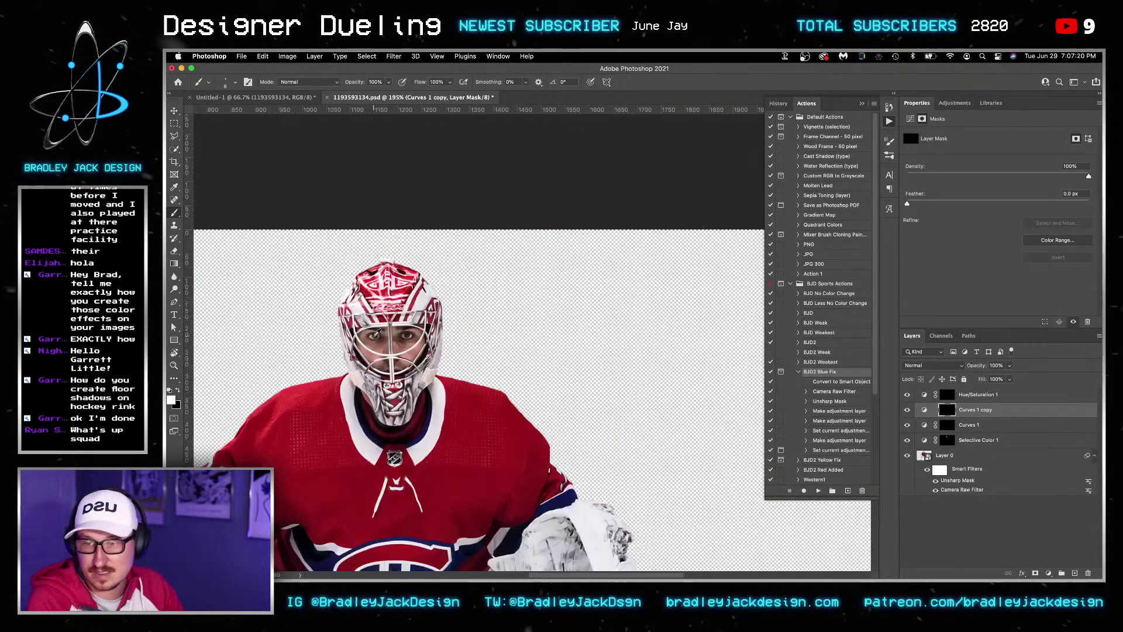
Save the goalie document and compare the retouched face with the Untitled-1 poster document
scroll(573, 356, "up", 6)
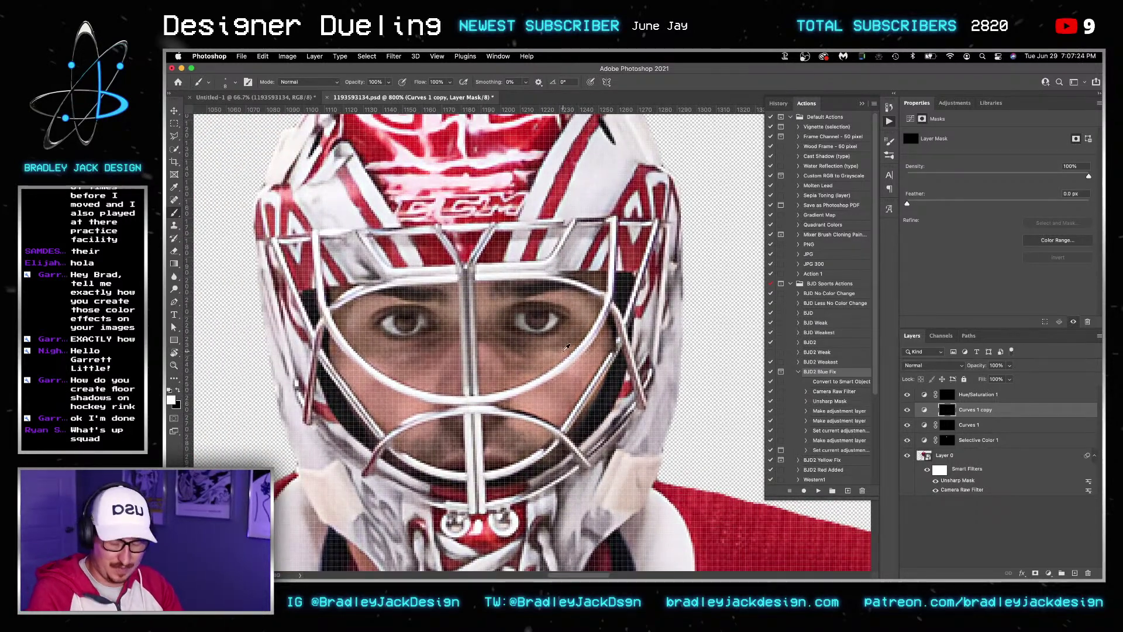
scroll(567, 346, "down", 4)
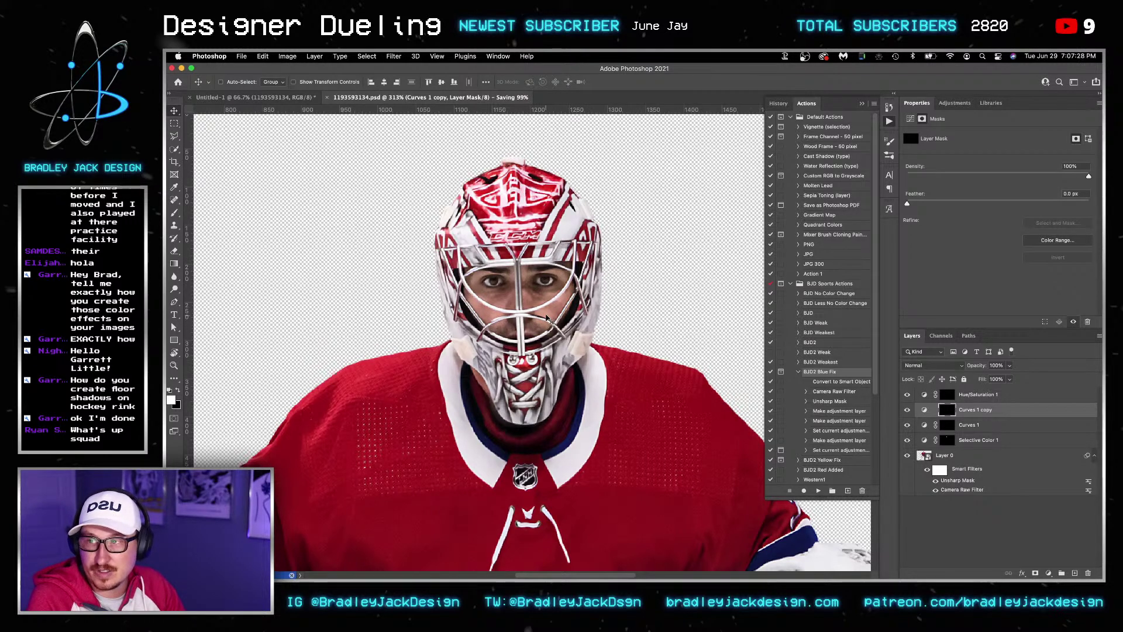
key("ctrl+Tab")
key("z")
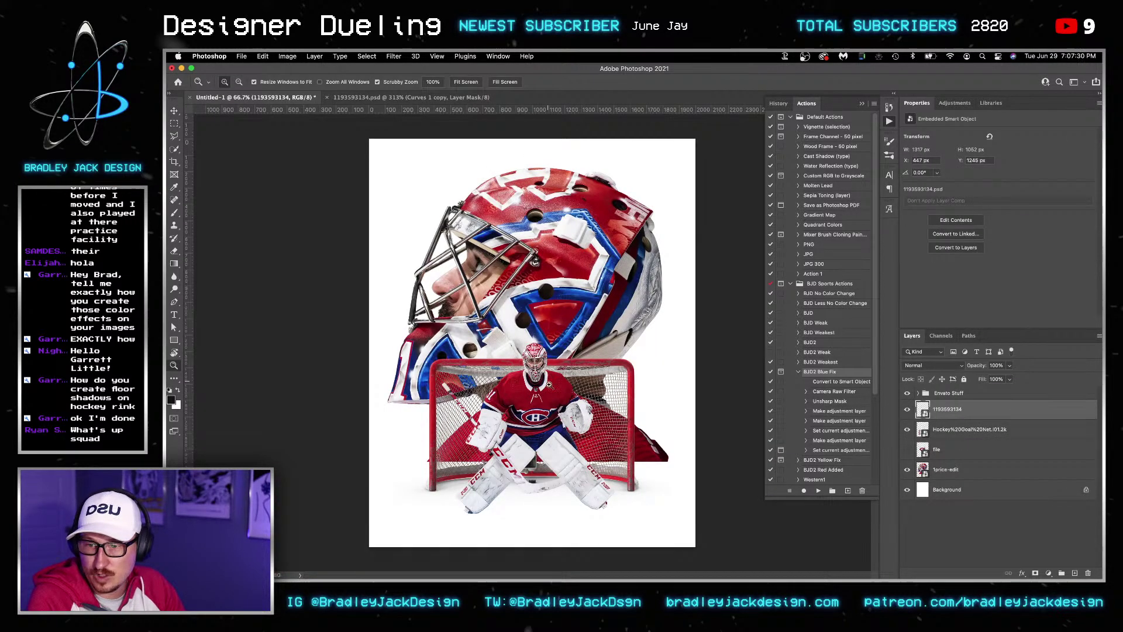
key("ctrl+Tab")
scroll(526, 322, "up", 3)
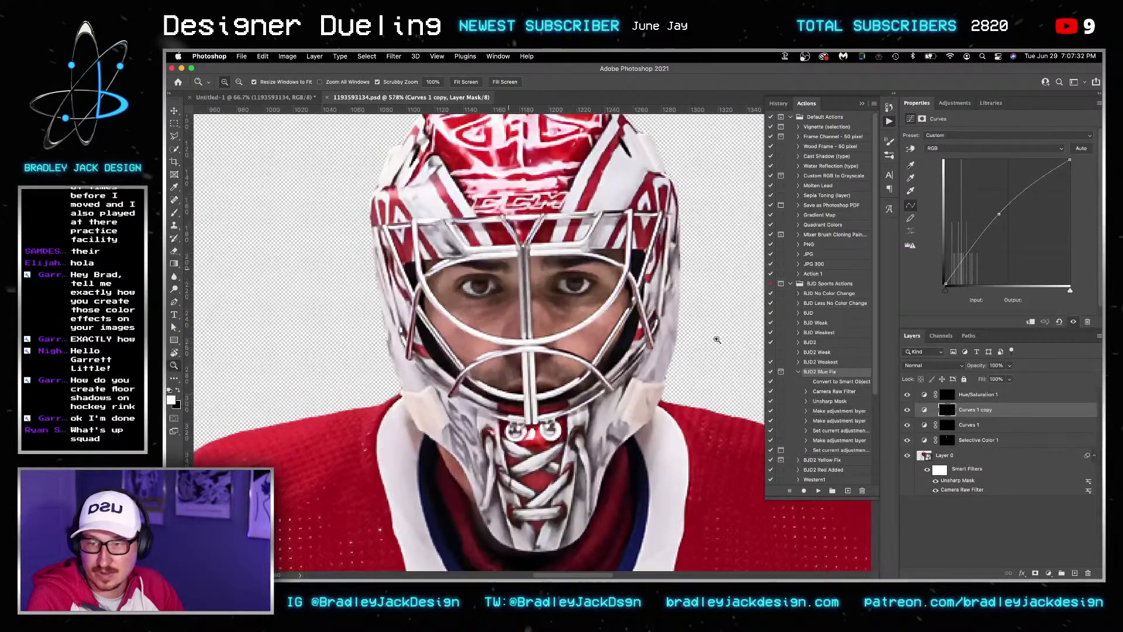
Draw a 2 px by 2 px ellipse above Hue/Saturation 1, on the iris of the eye on the image's right side
key("v")
left_click(1005, 395)
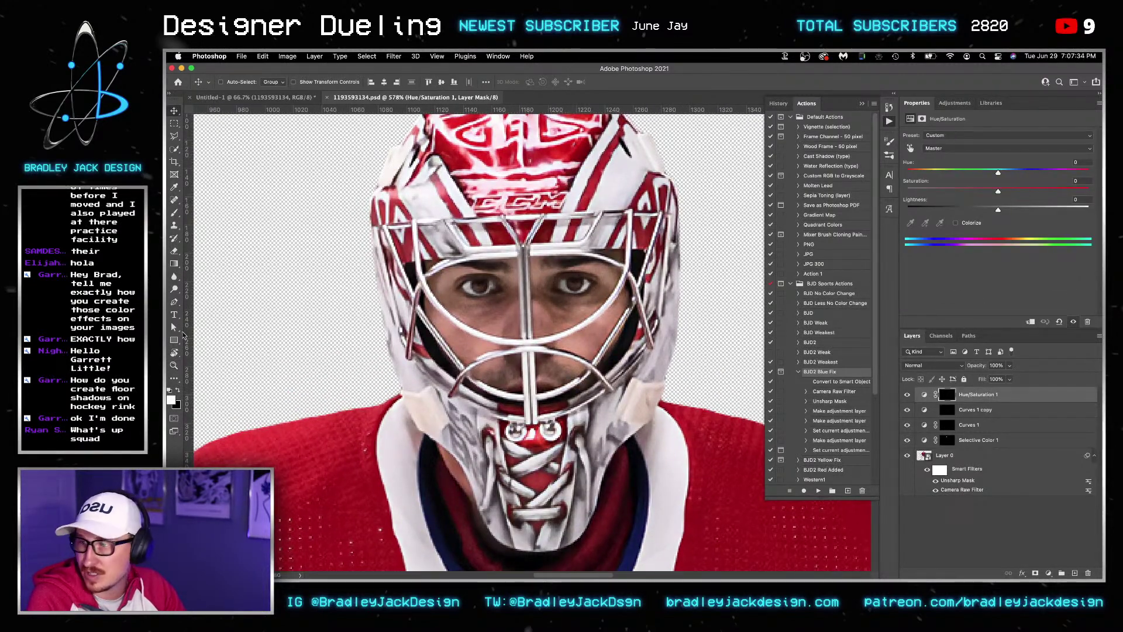
left_click_drag(174, 339, 231, 349)
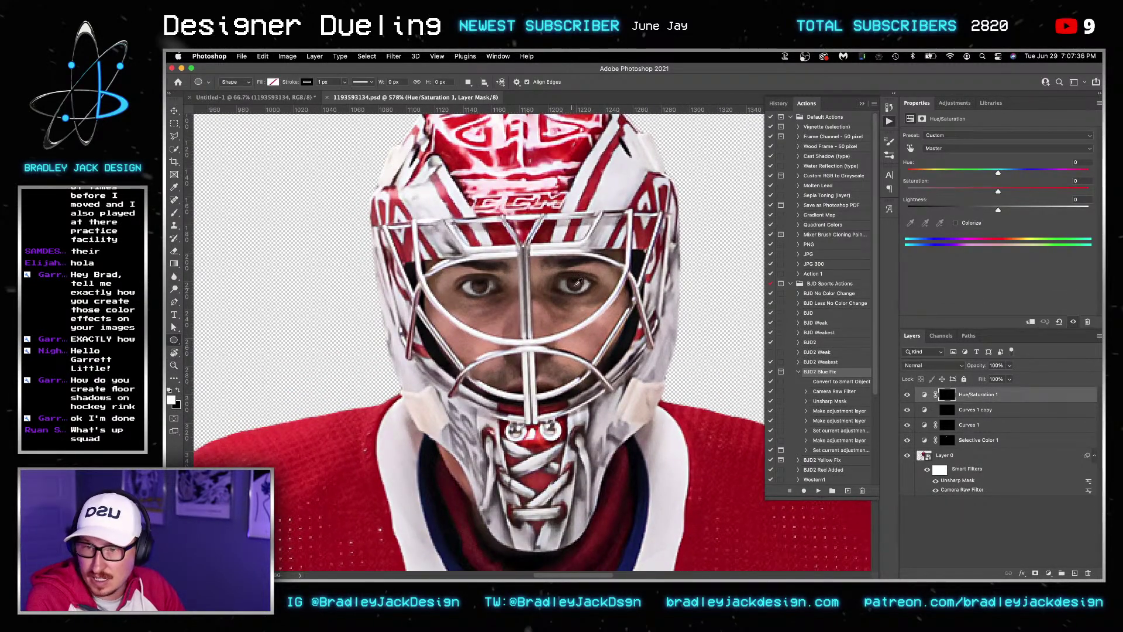
scroll(577, 283, "up", 4)
left_click_drag(576, 281, 579, 283)
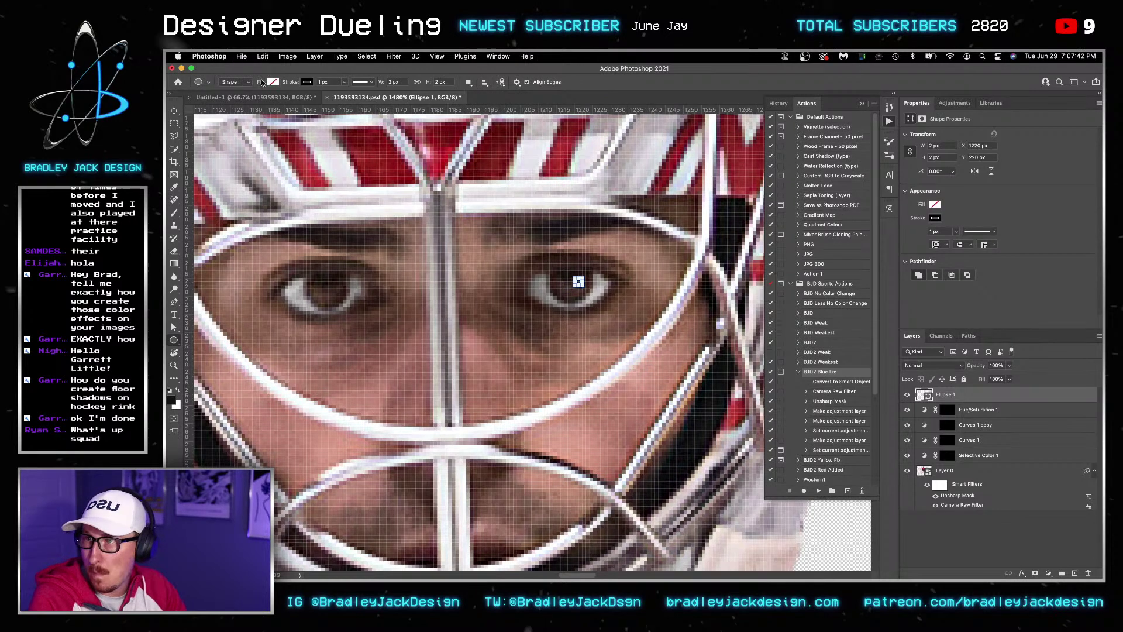
Give the ellipse a white fill and a 0 px stroke
left_click(273, 82)
left_click(237, 133)
left_click(325, 82)
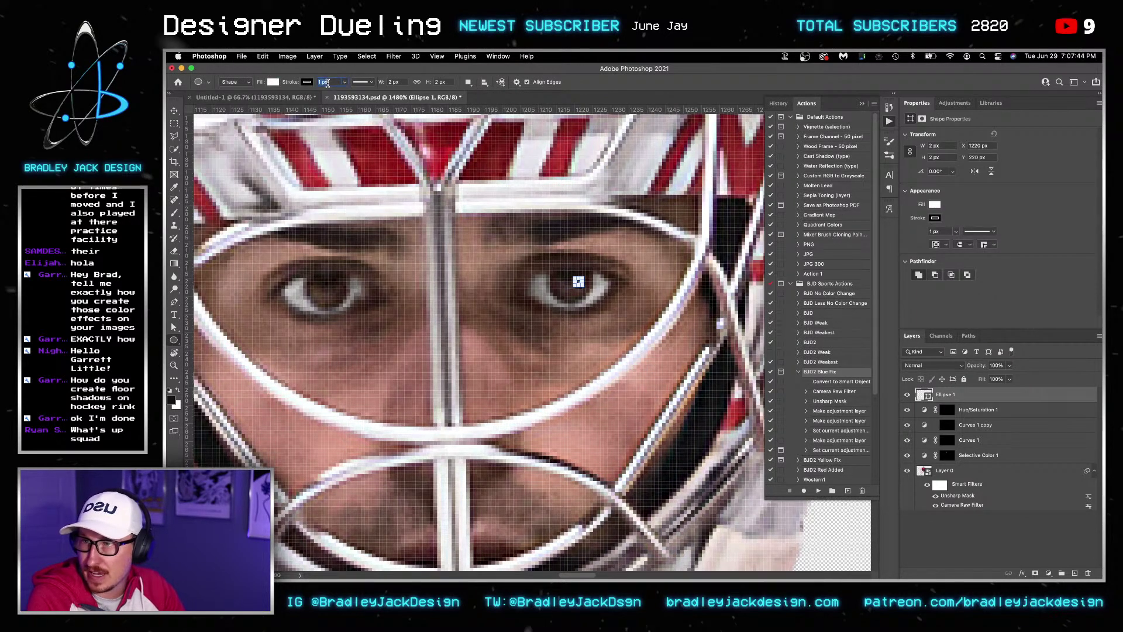
key("Return")
key("v")
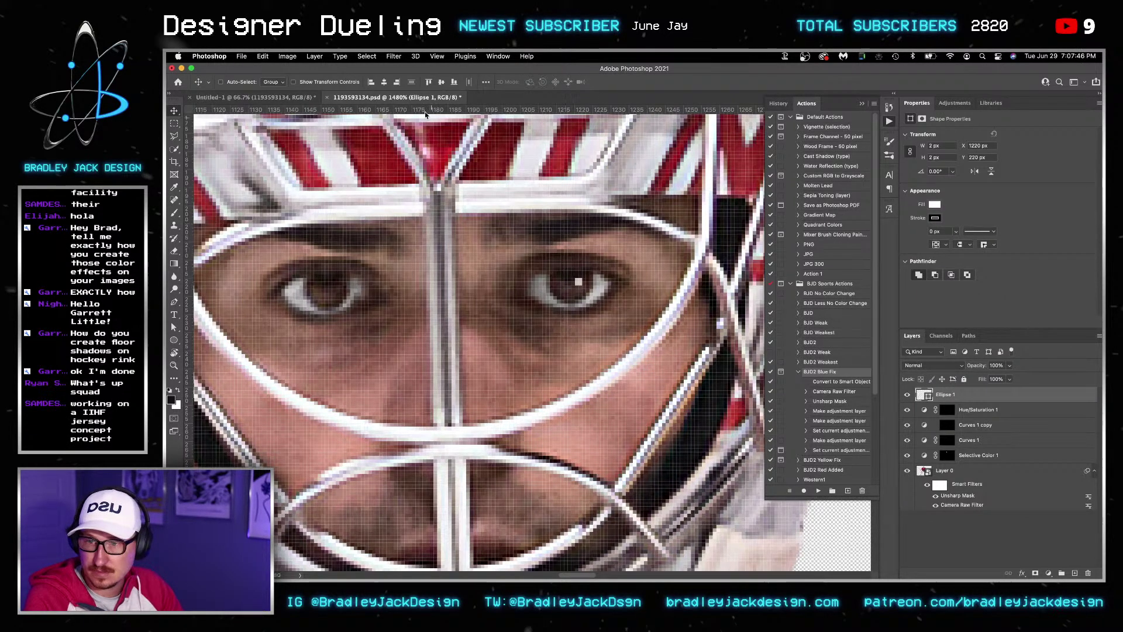
Convert the ellipse to a smart object and soften it with a 0.8 px Gaussian Blur
left_click(392, 56)
mouse_move(445, 182)
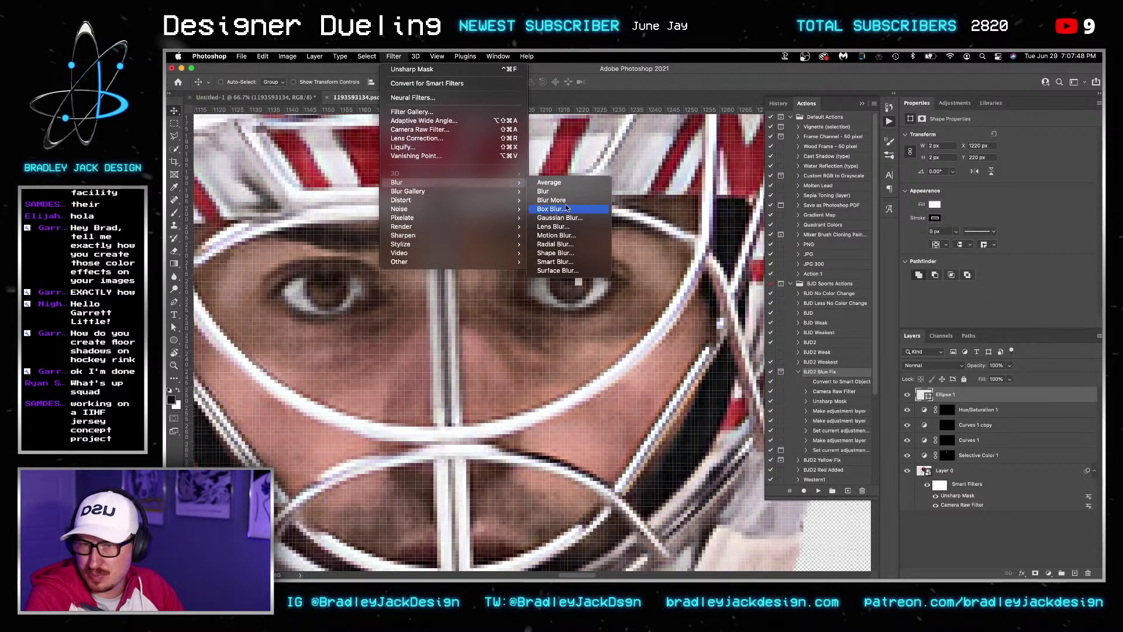
left_click(569, 216)
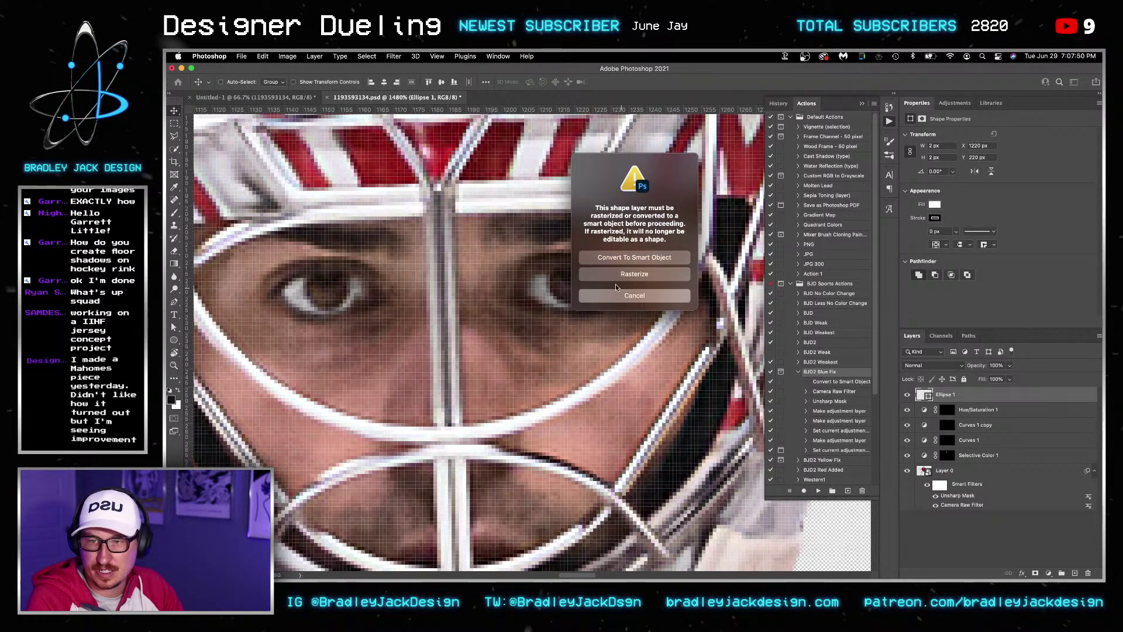
left_click(615, 272)
left_click(392, 56)
mouse_move(436, 182)
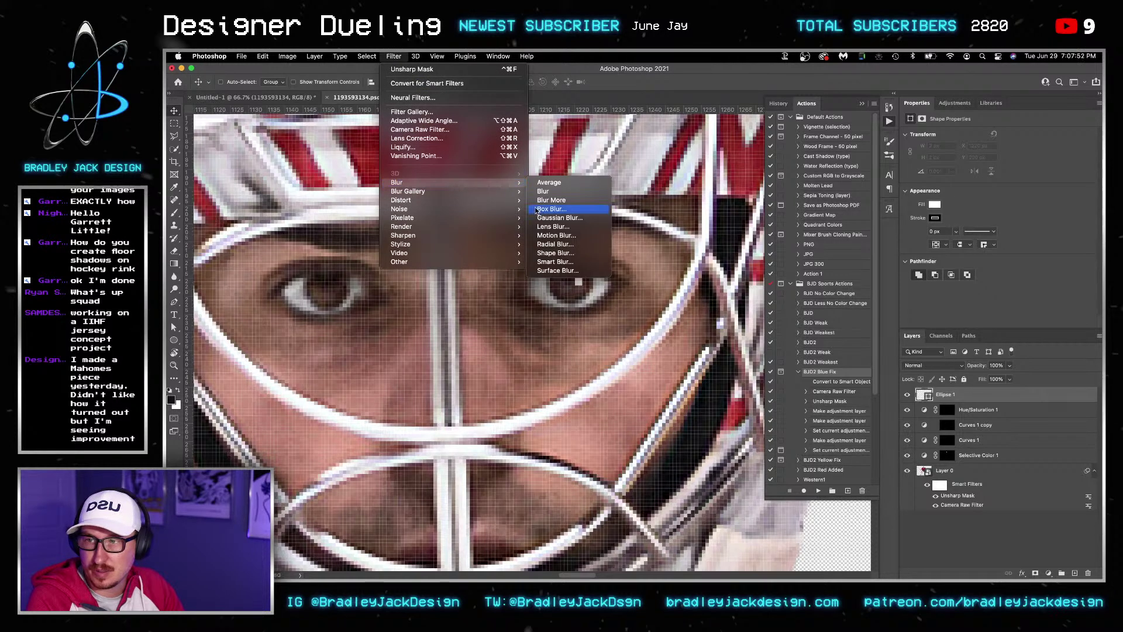
left_click(539, 212)
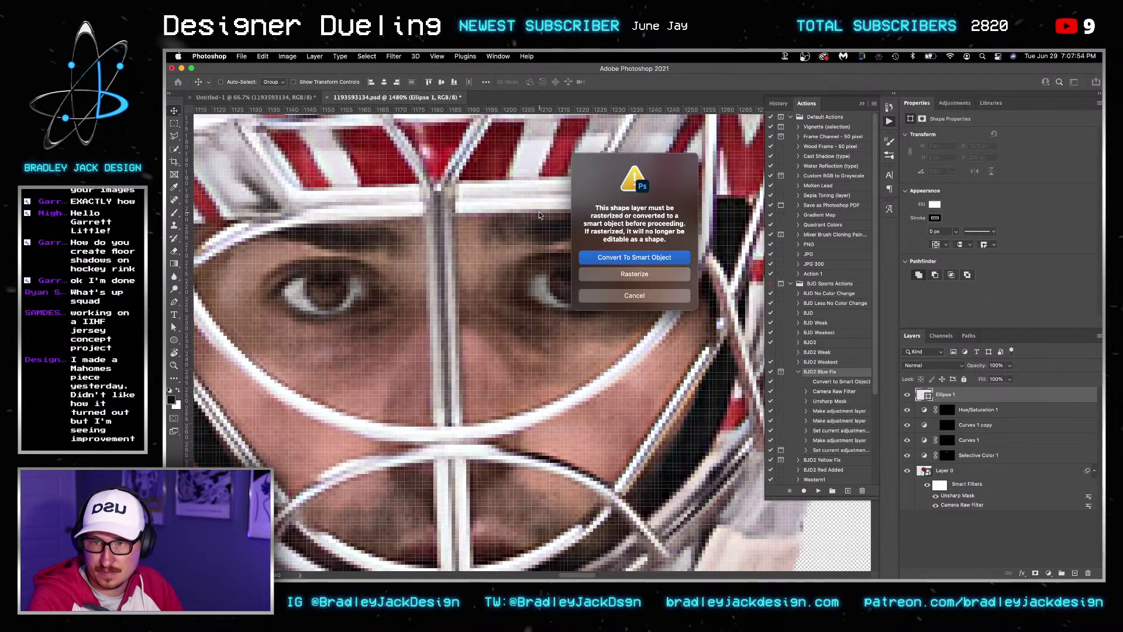
key("Return")
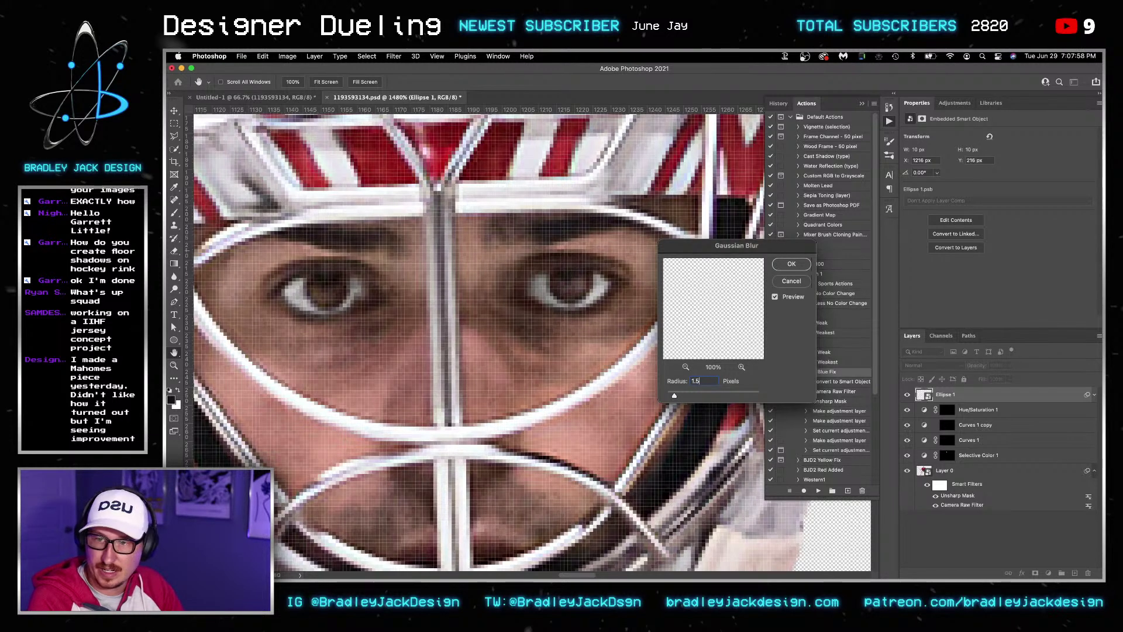
key("Down")
key("Down")
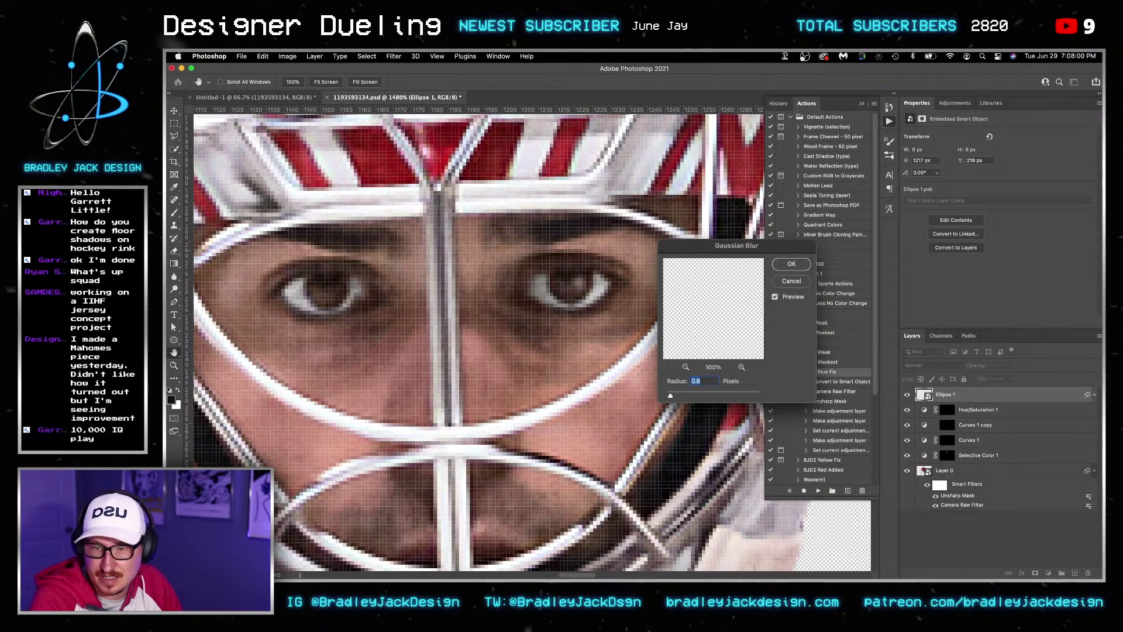
key("Return")
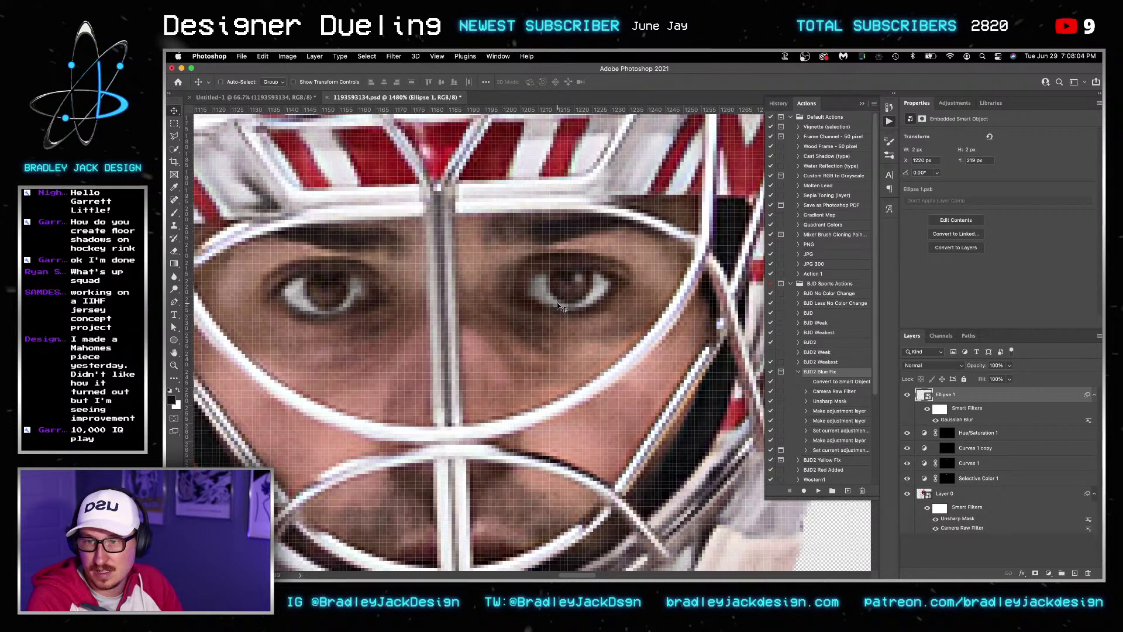
Nudge the blurred eye highlight into place and copy it to the matching spot on the other iris
key("Left")
left_click_drag(573, 281, 342, 278)
key("Left")
key("Down")
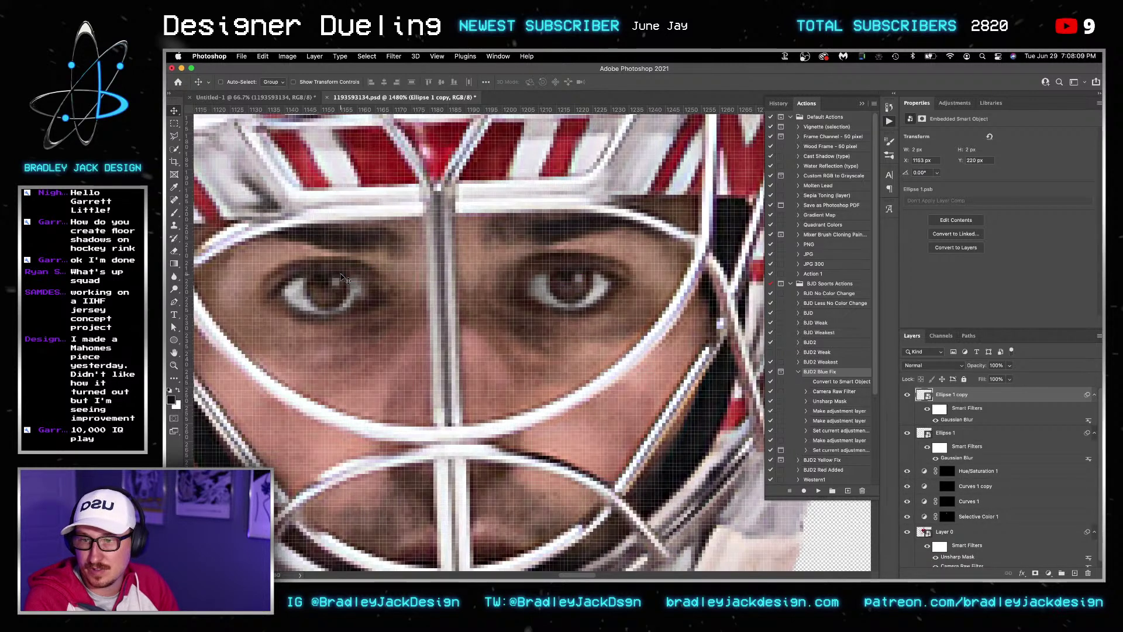
Duplicate both eye highlight layers together to strengthen the catchlights, and save the goalie document
left_click(995, 434, "shift")
key("ctrl+j")
key("ctrl+s")
key("ctrl+0")
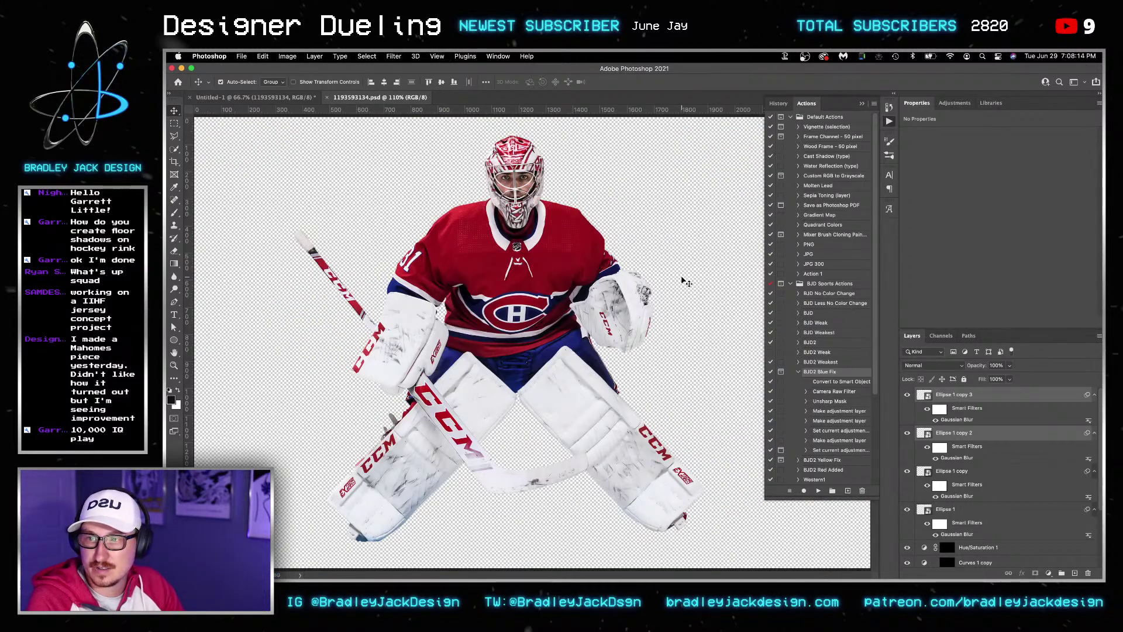
Return to the Untitled-1 poster document and examine the goalie's face and eyes up close
key("ctrl+Tab")
key("z")
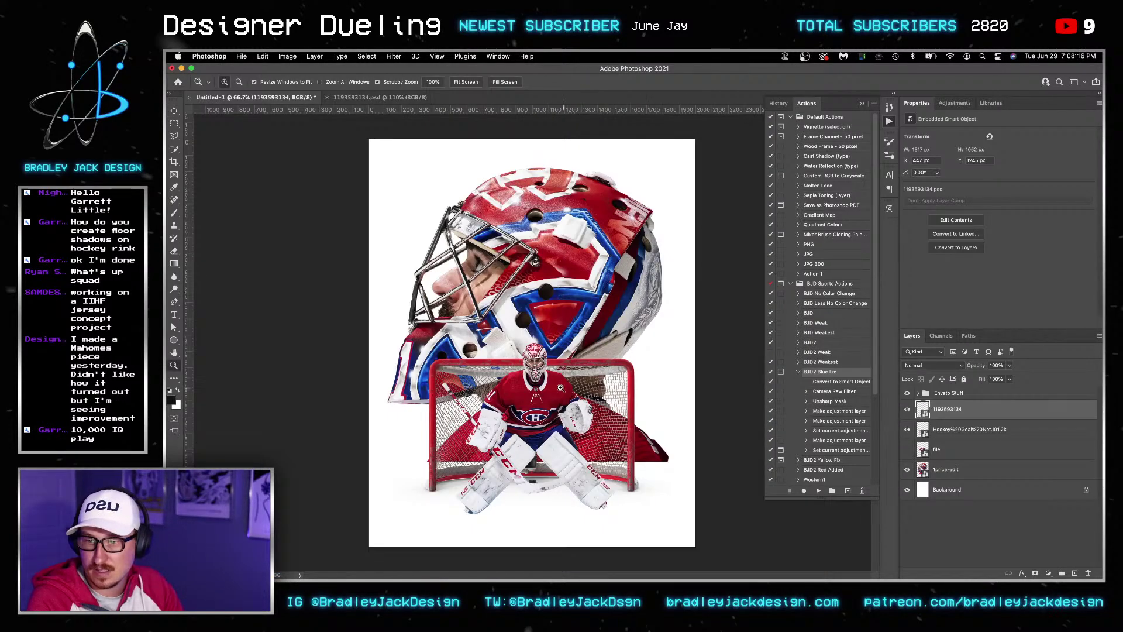
left_click_drag(541, 373, 612, 360)
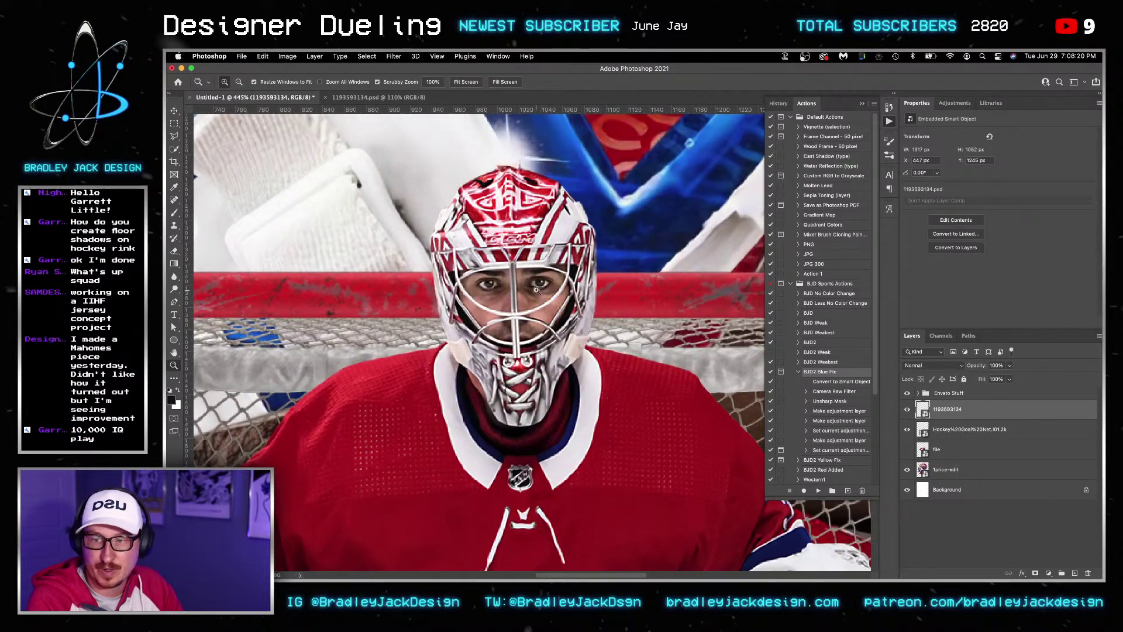
Blend the goalie layer's High Pass filter in Overlay mode at 100% opacity and check its sharpening effect on the goalie
key("v")
key("ctrl+Tab")
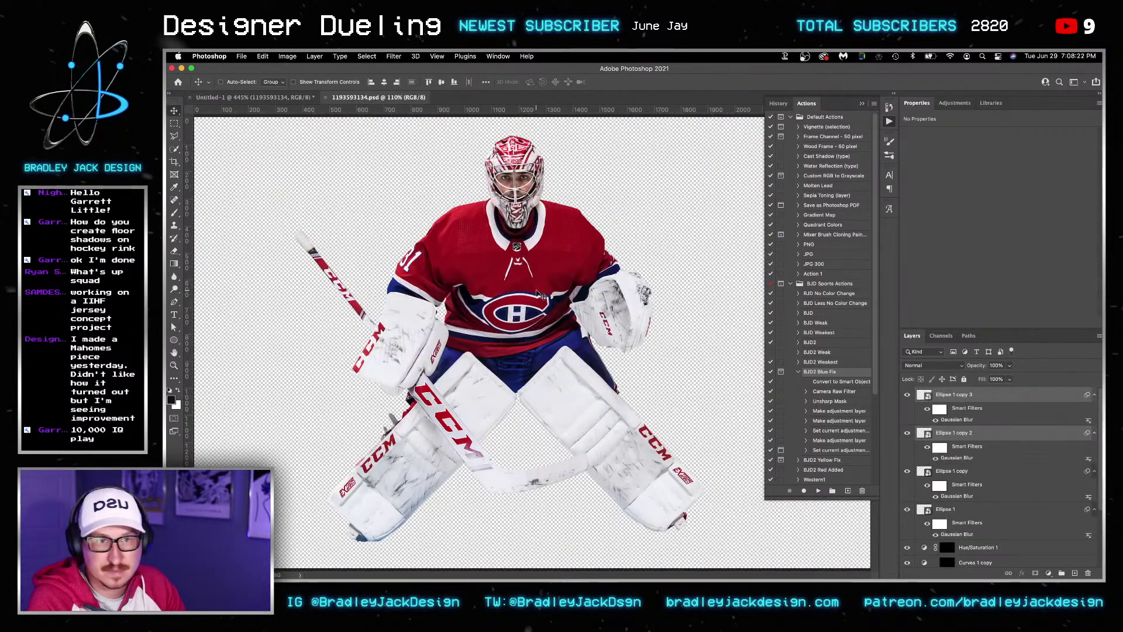
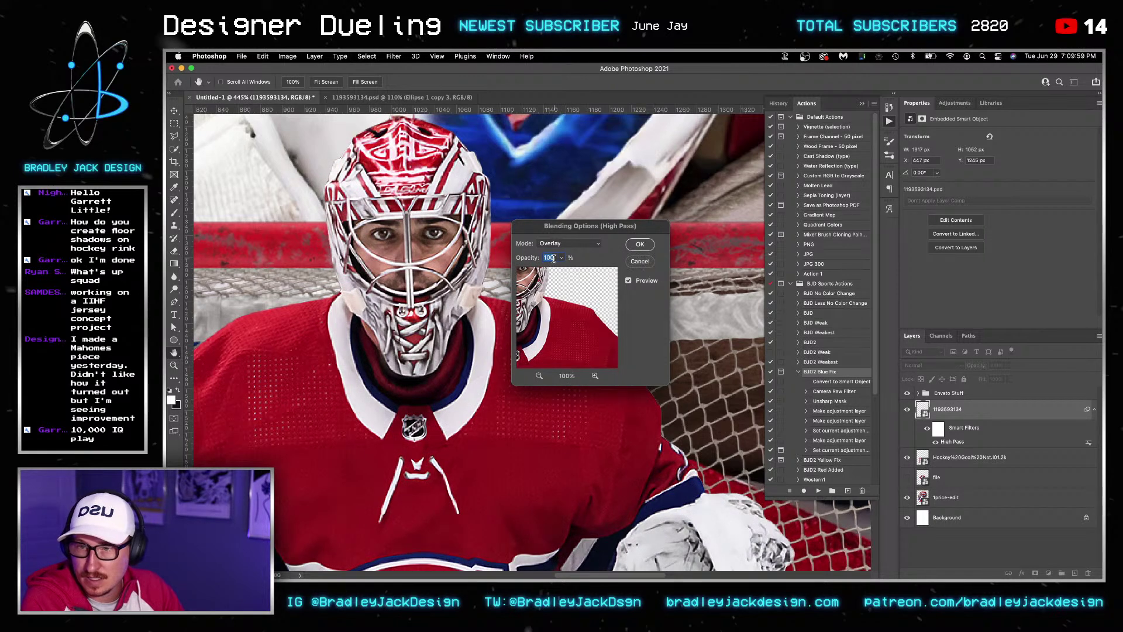
key("Return")
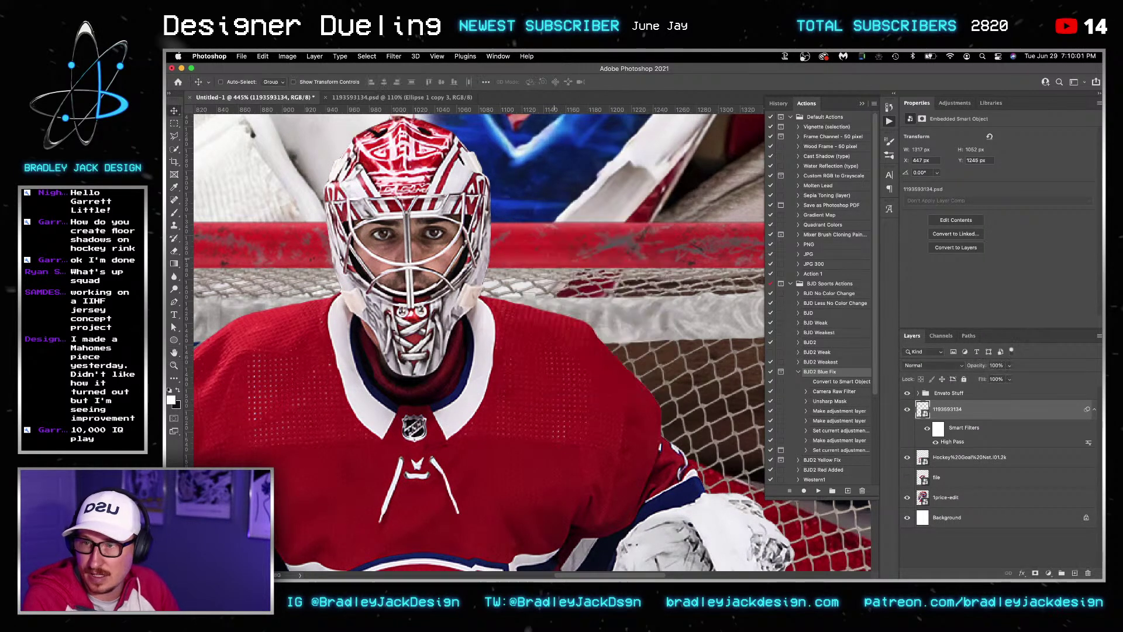
key("z")
left_click(587, 401, "alt")
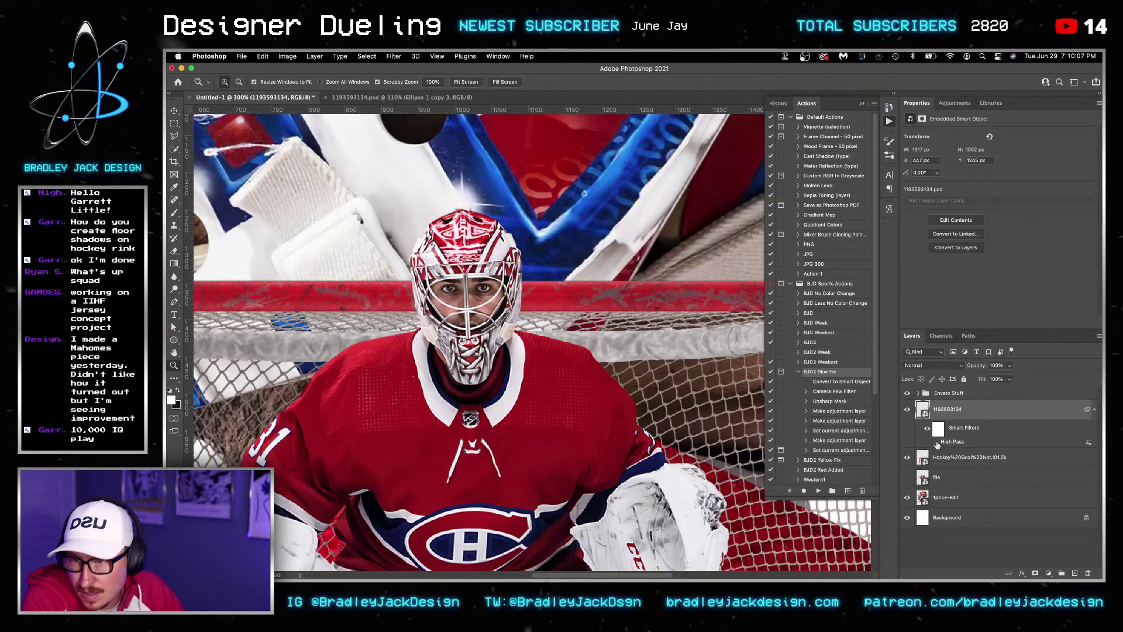
left_click(935, 442)
key("super+0")
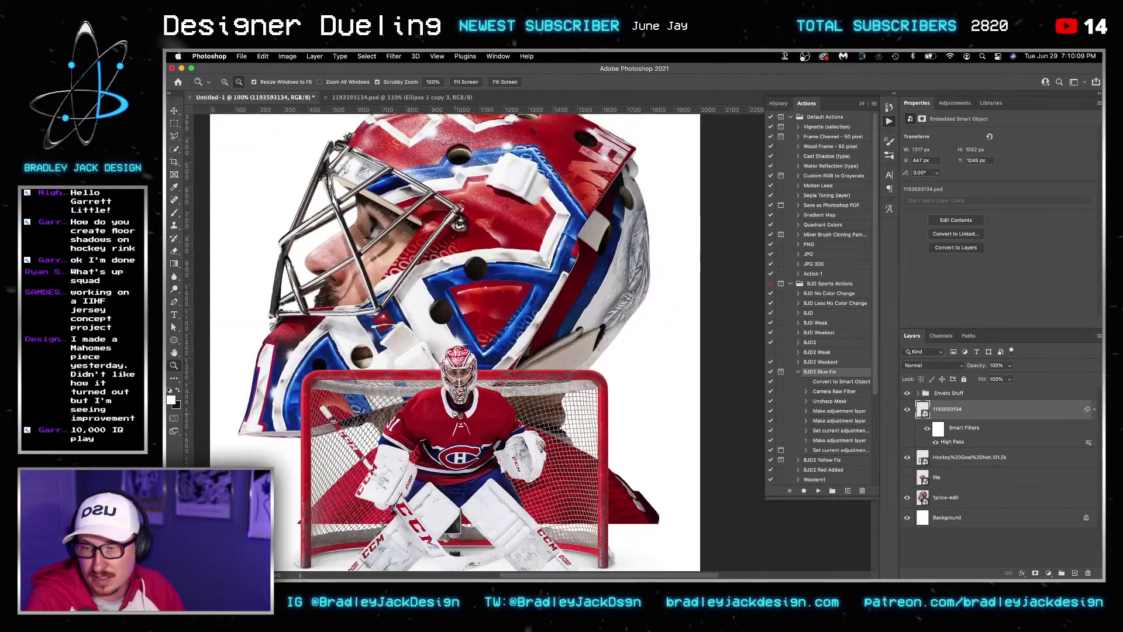
Hide the large helmet portrait layer and scale the hockey net down to about 78% around its centre
key("v")
left_click(907, 498)
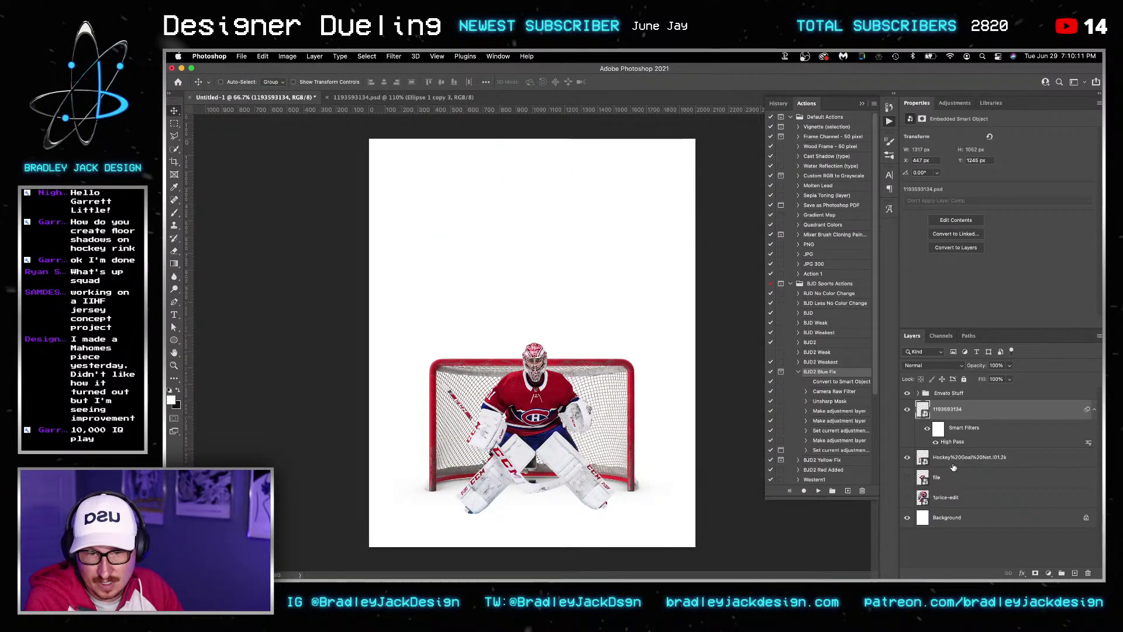
left_click(952, 462)
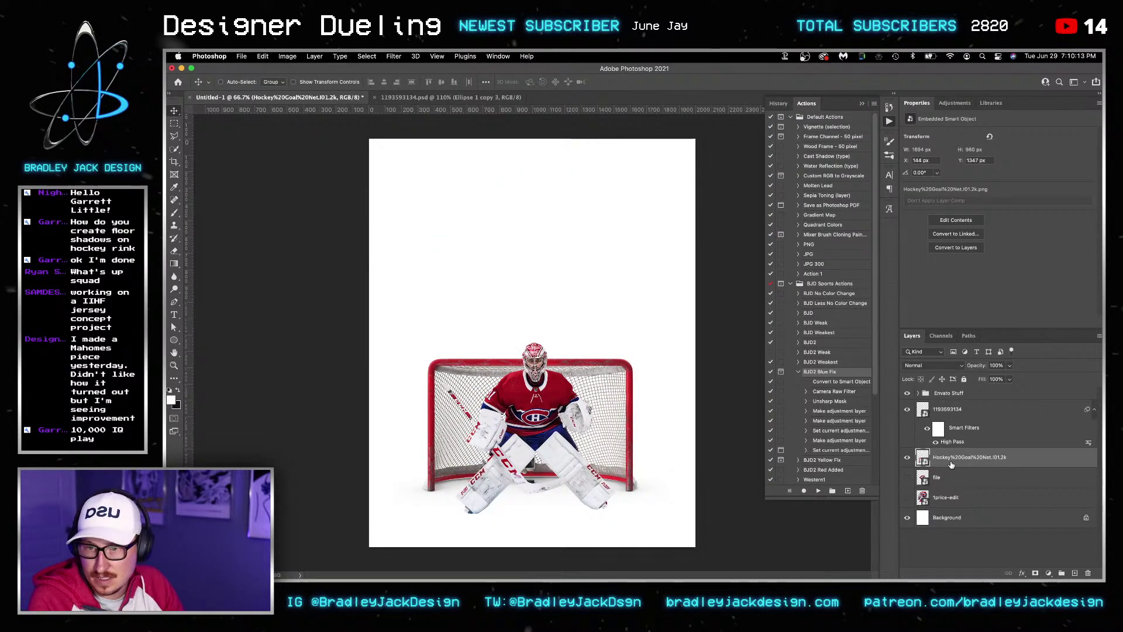
key("super+t")
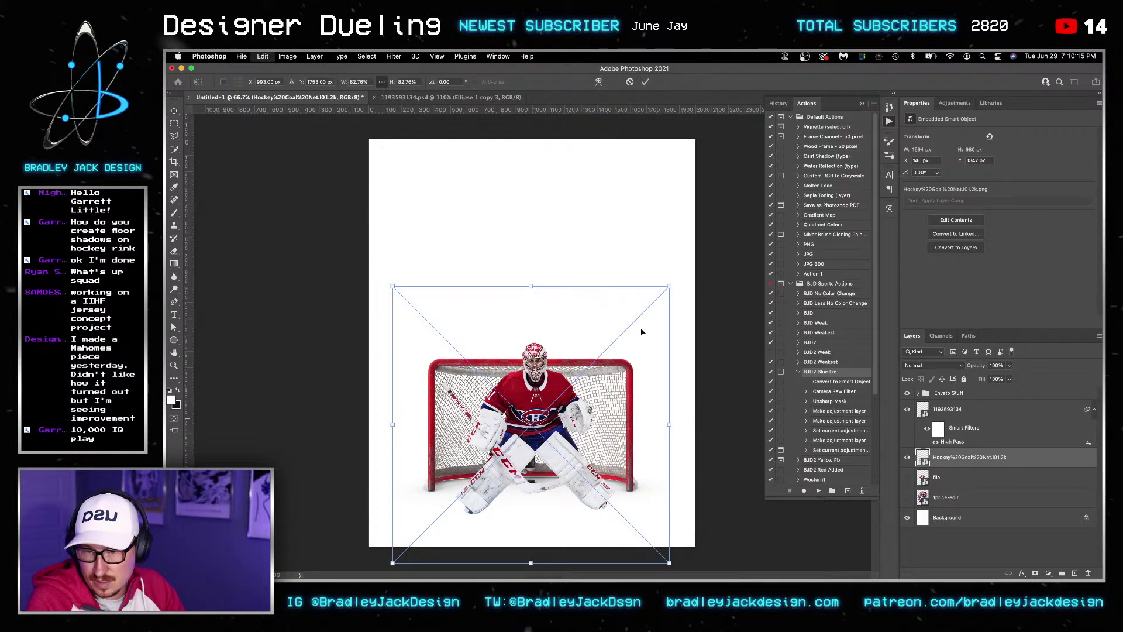
left_click_drag(669, 286, 663, 296)
key("Return")
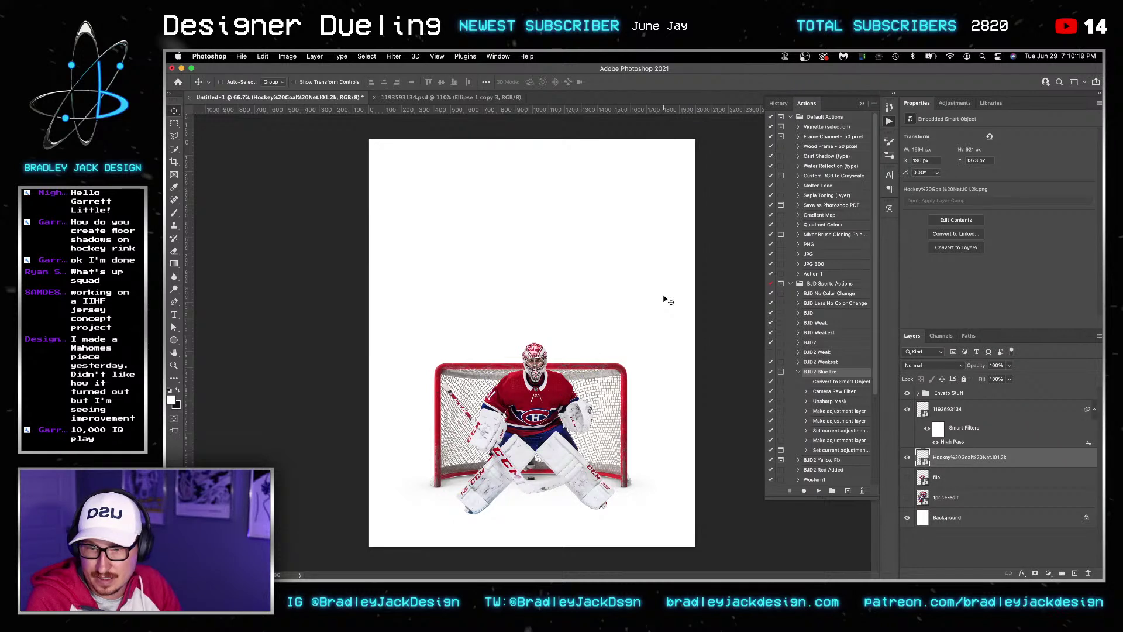
Place a vertical and a horizontal guide through the centre of the canvas and clear the selection
left_click_drag(189, 417, 532, 383)
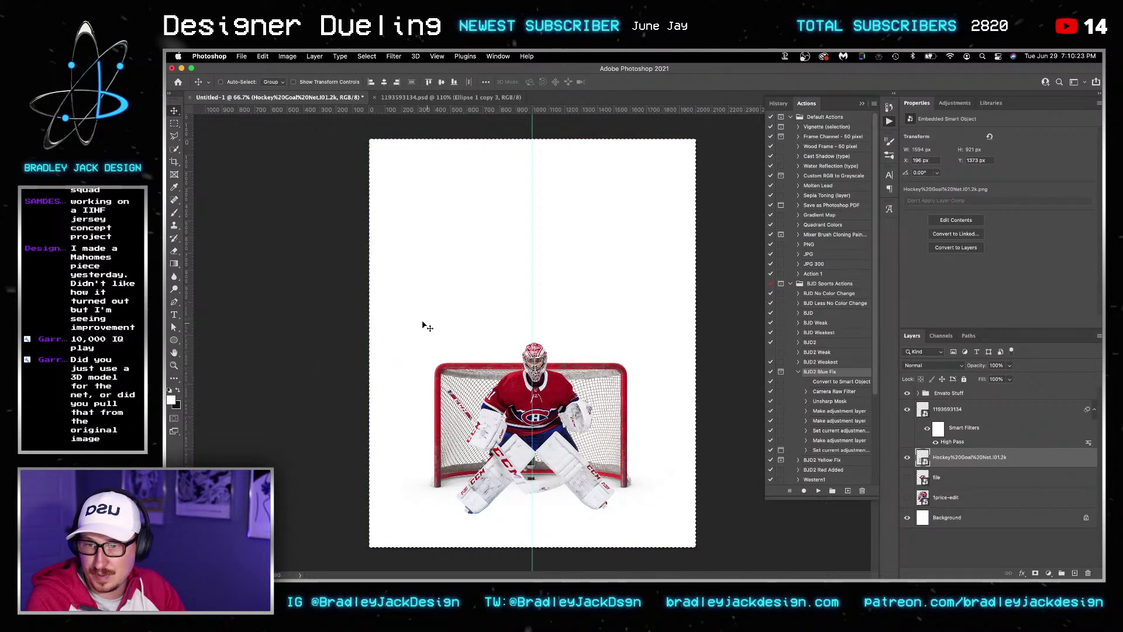
left_click_drag(542, 109, 562, 347)
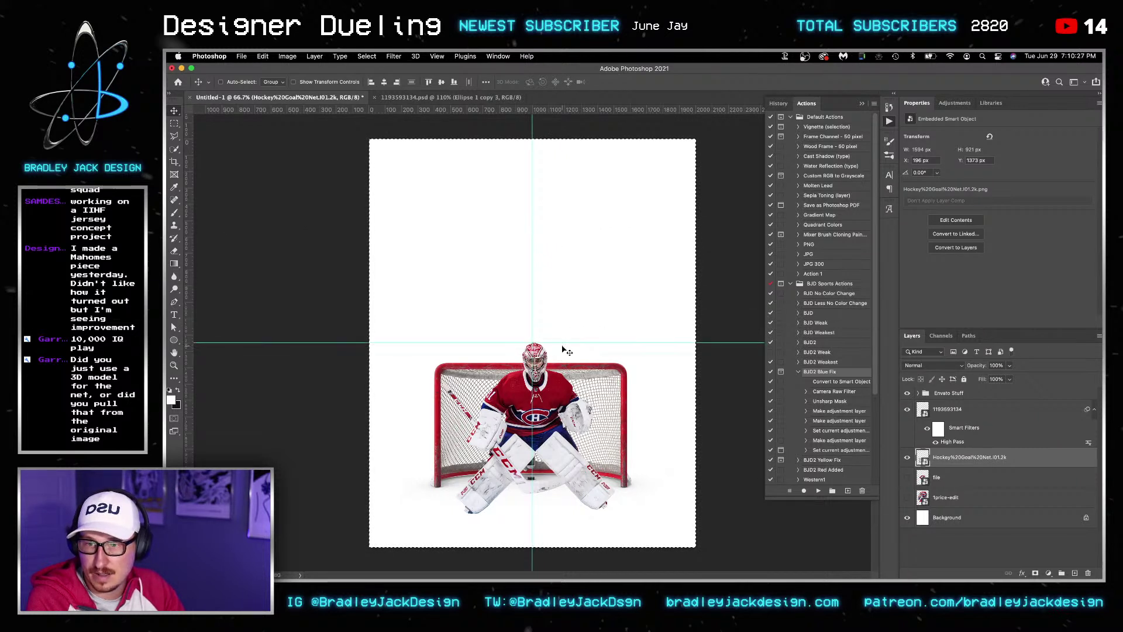
key("super+d")
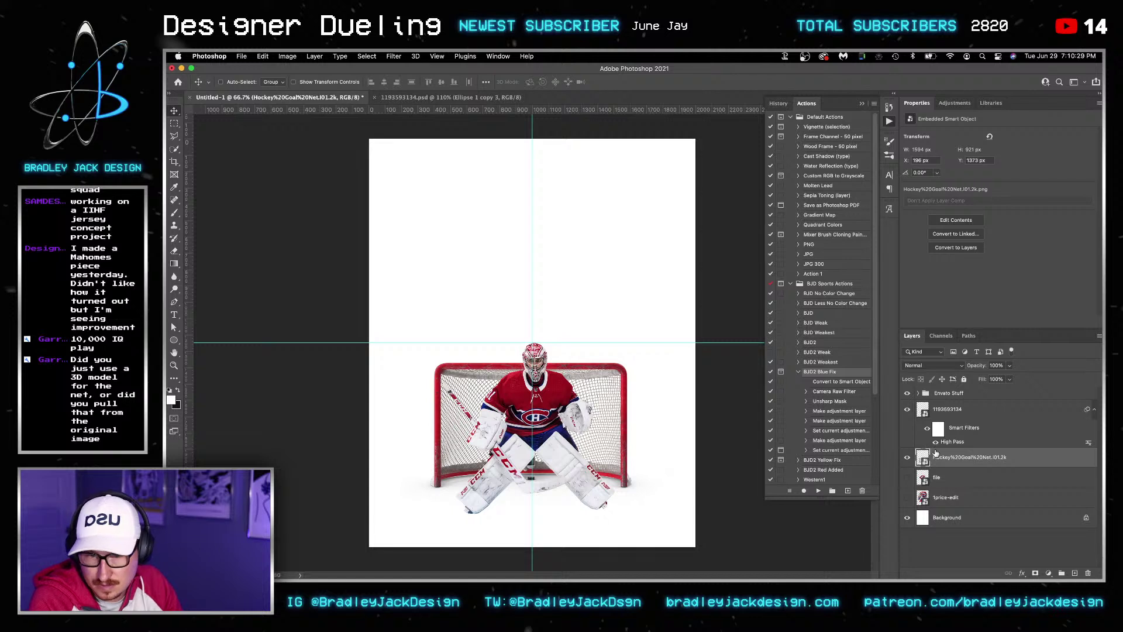
Shift the goalie onto the vertical guide and center the hockey net horizontally relative to the canvas
left_click(961, 409)
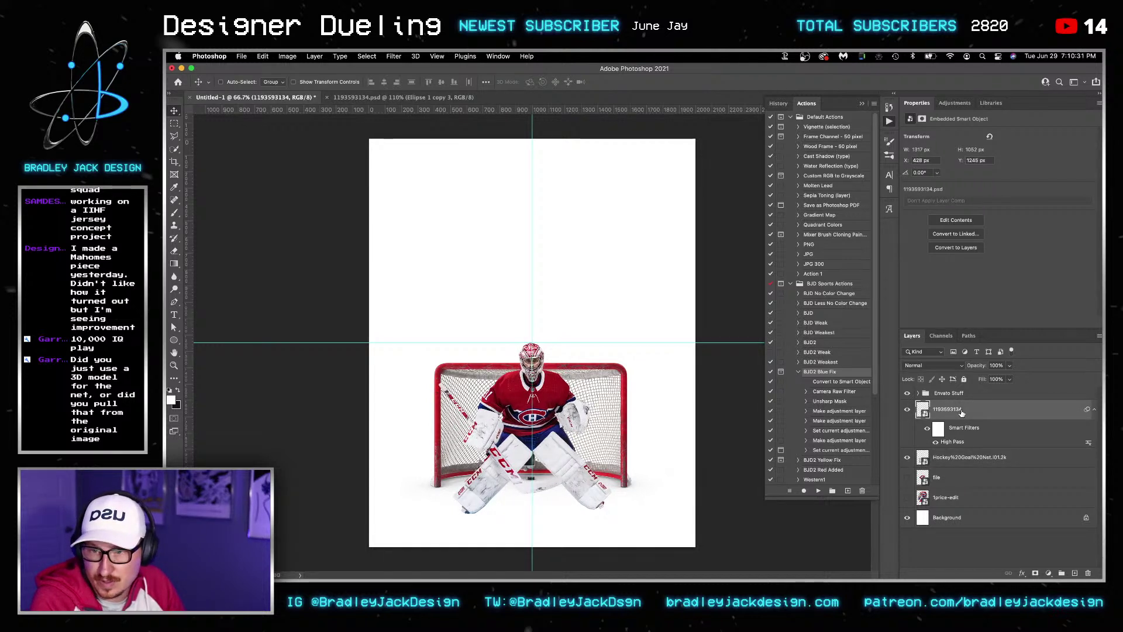
left_click(946, 462)
key("super+t")
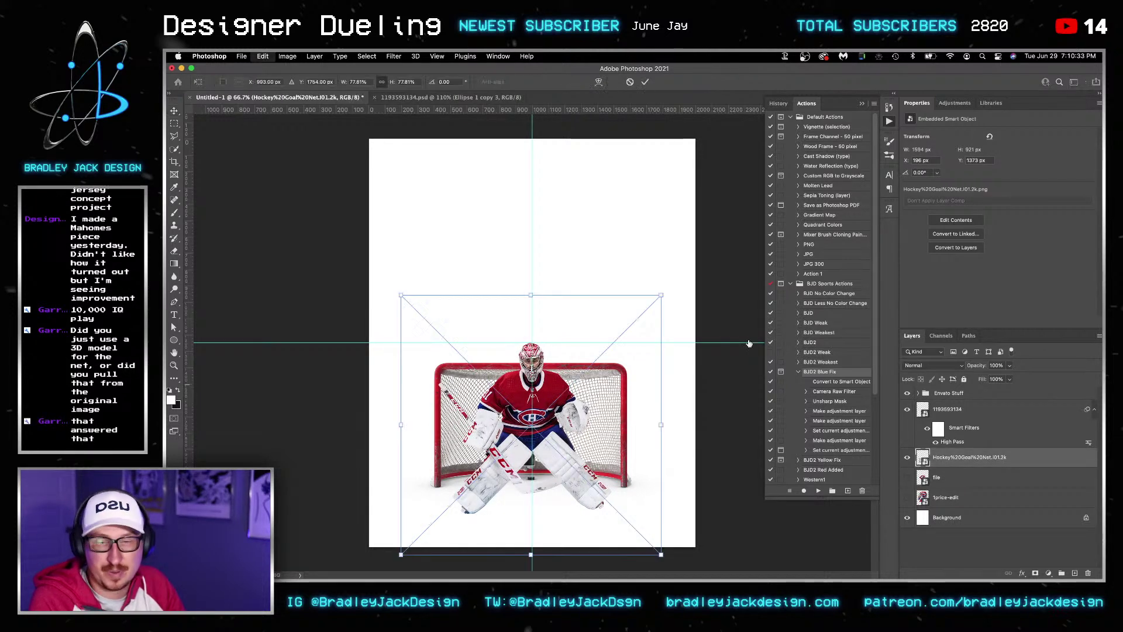
key("Return")
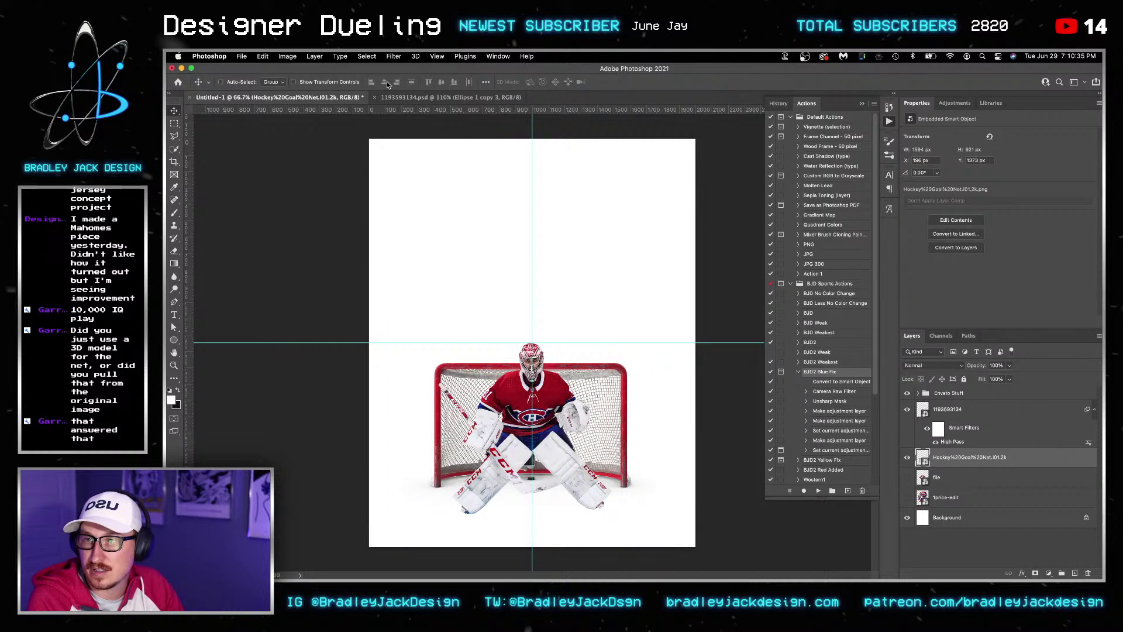
left_click(485, 83)
left_click(515, 172)
left_click(511, 186)
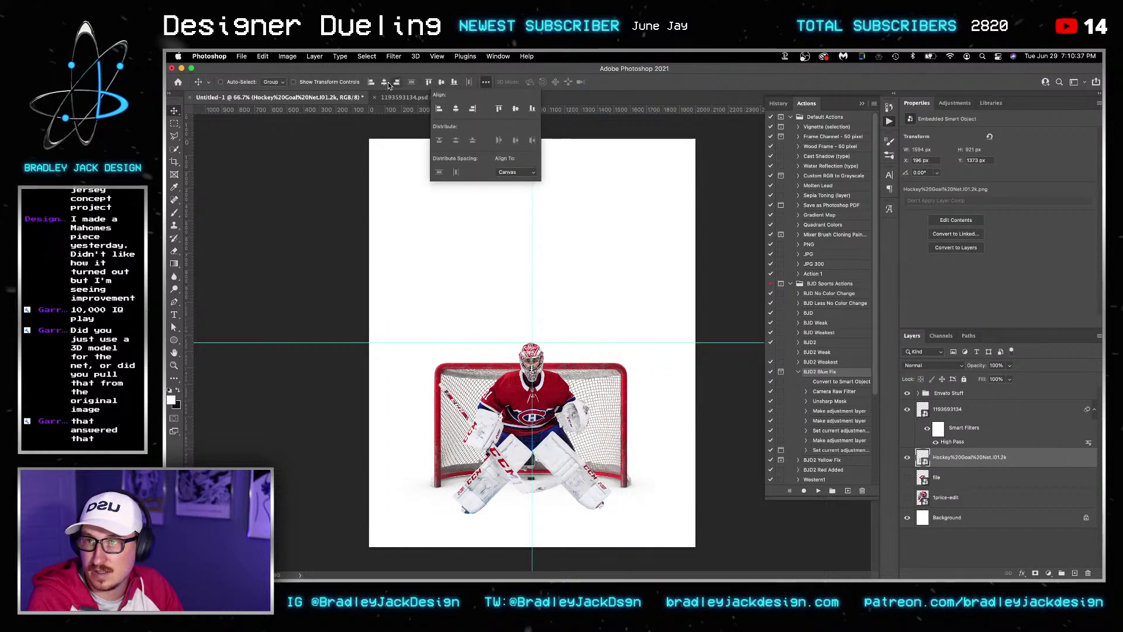
left_click(386, 84)
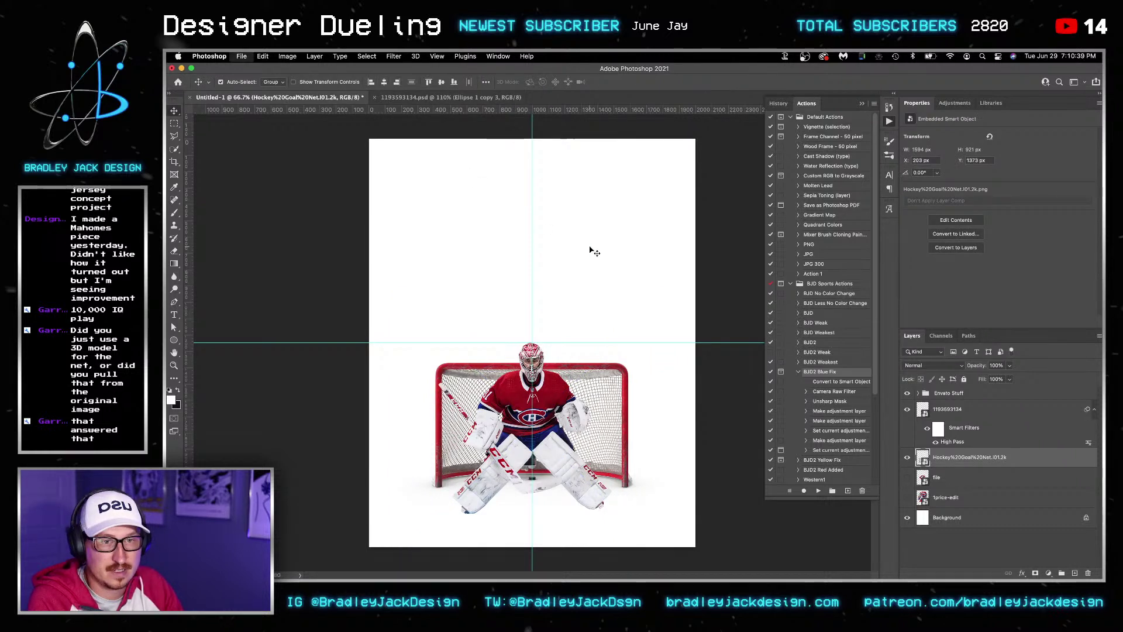
Save the poster to the Desktop as HABS.psb in Large Document Format
key("super+s")
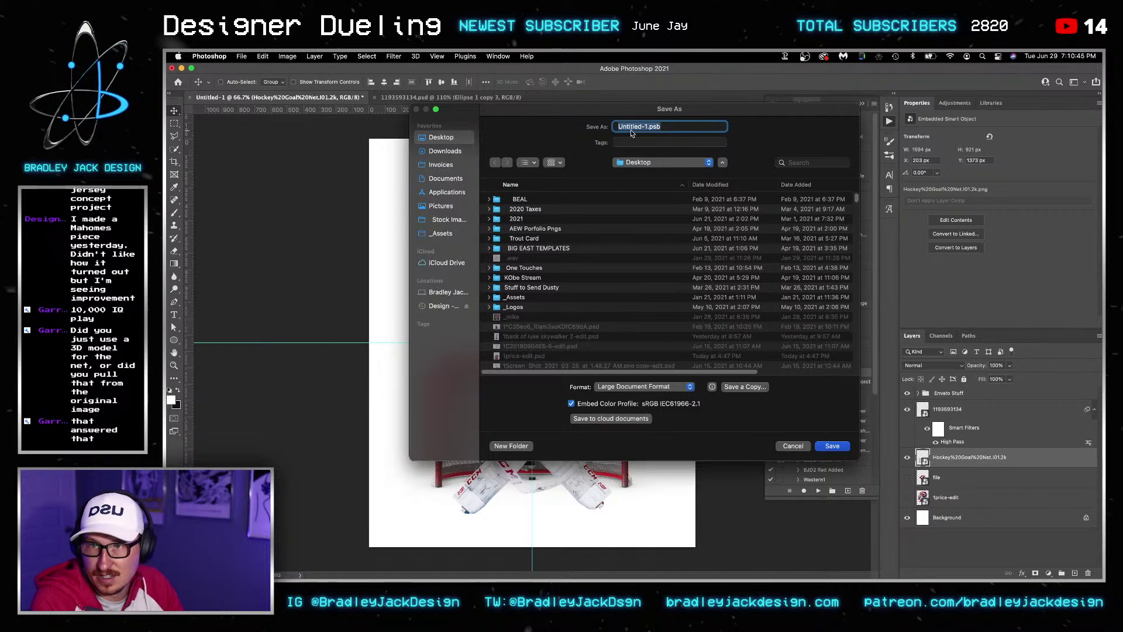
key("Right")
key("super+shift+Left")
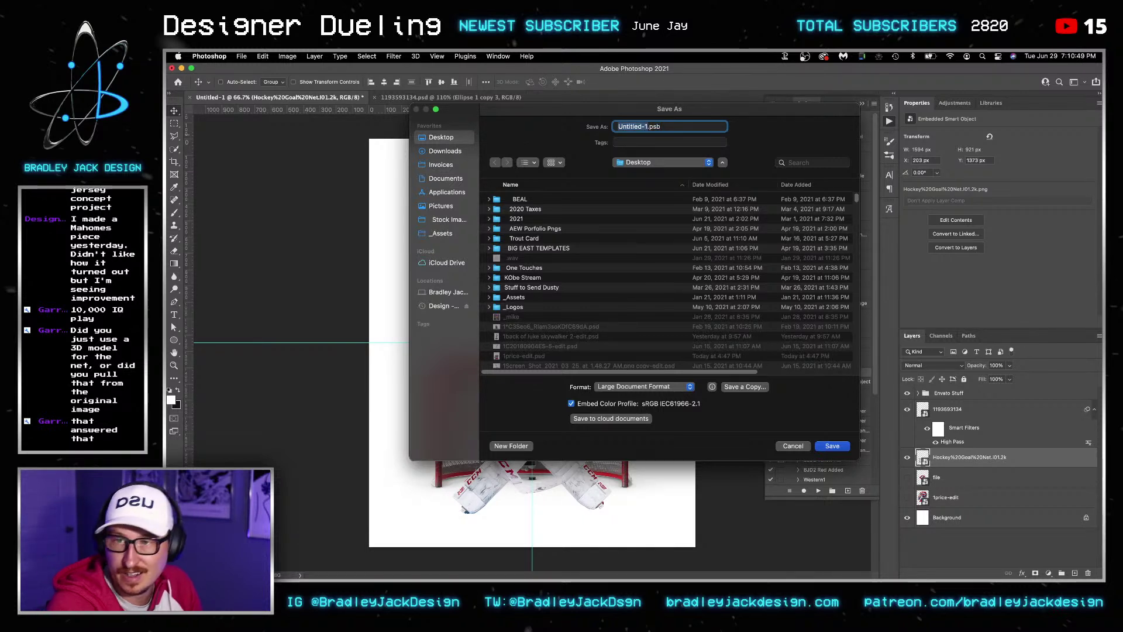
type("HABS")
key("Return")
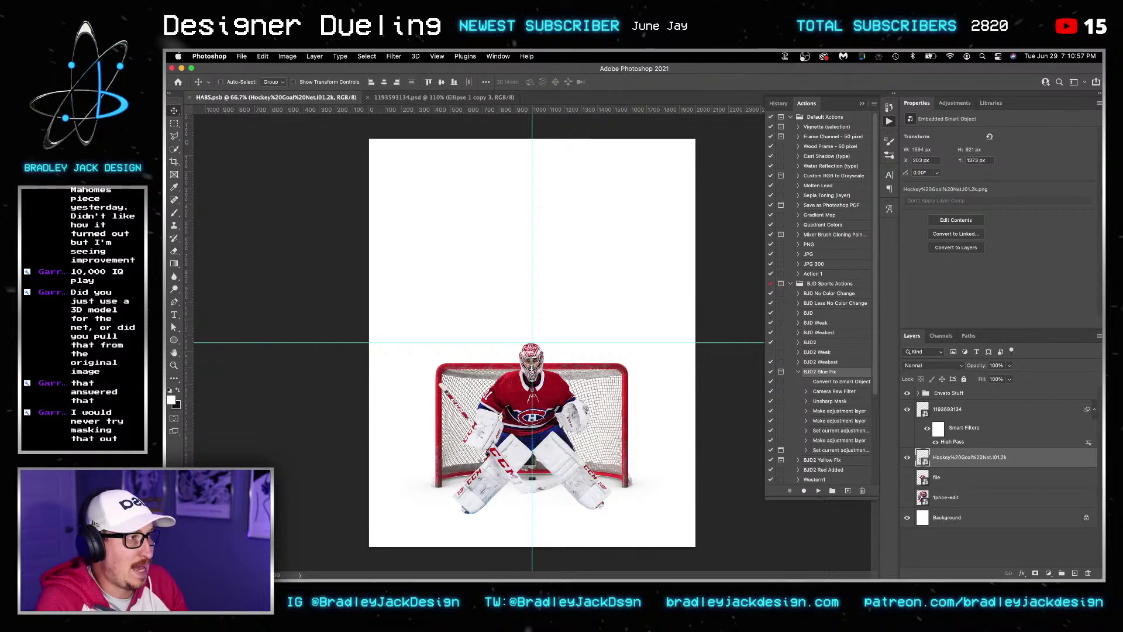
Switch to Safari and look through the bradleyjackdesign.com portfolio for hockey poster references
key("super+Tab")
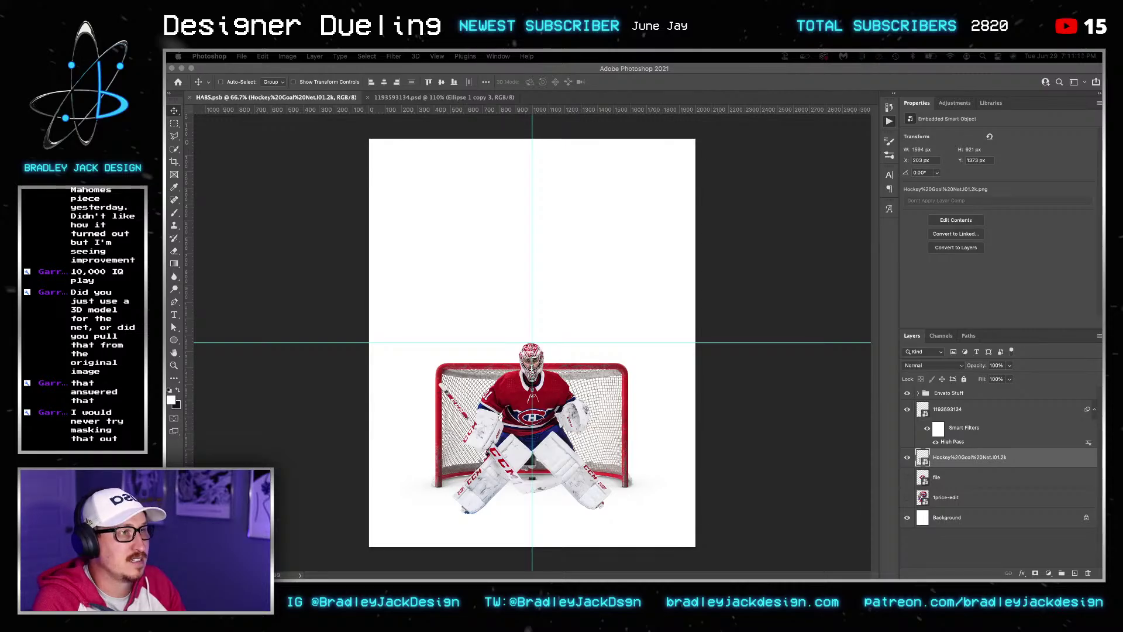
key("super+Tab")
scroll(674, 335, "down", 15)
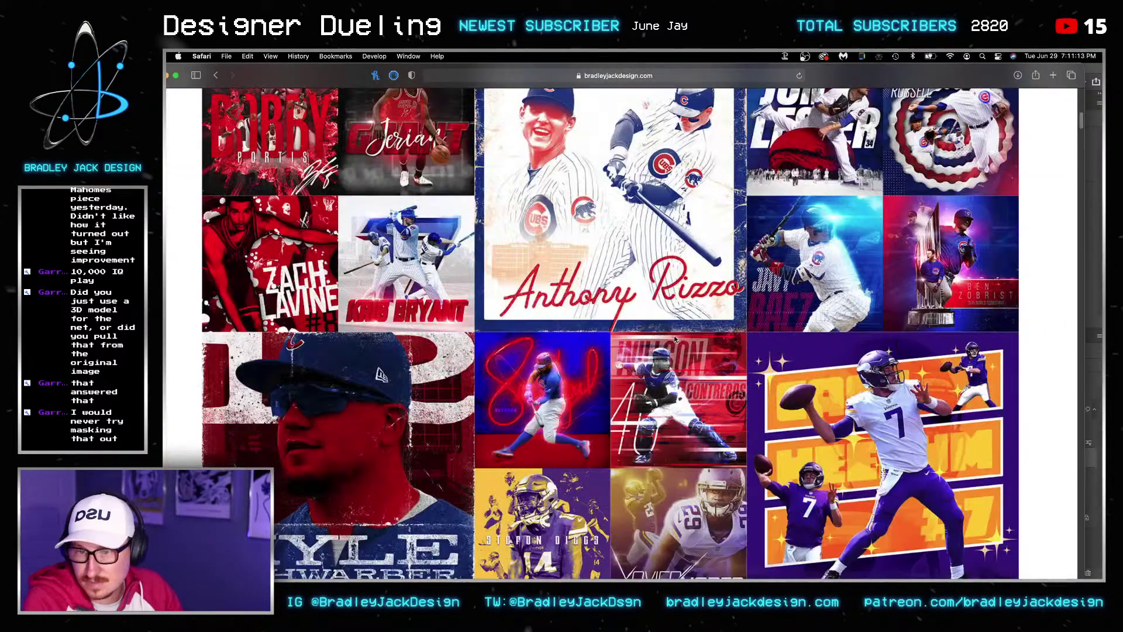
scroll(673, 339, "down", 20)
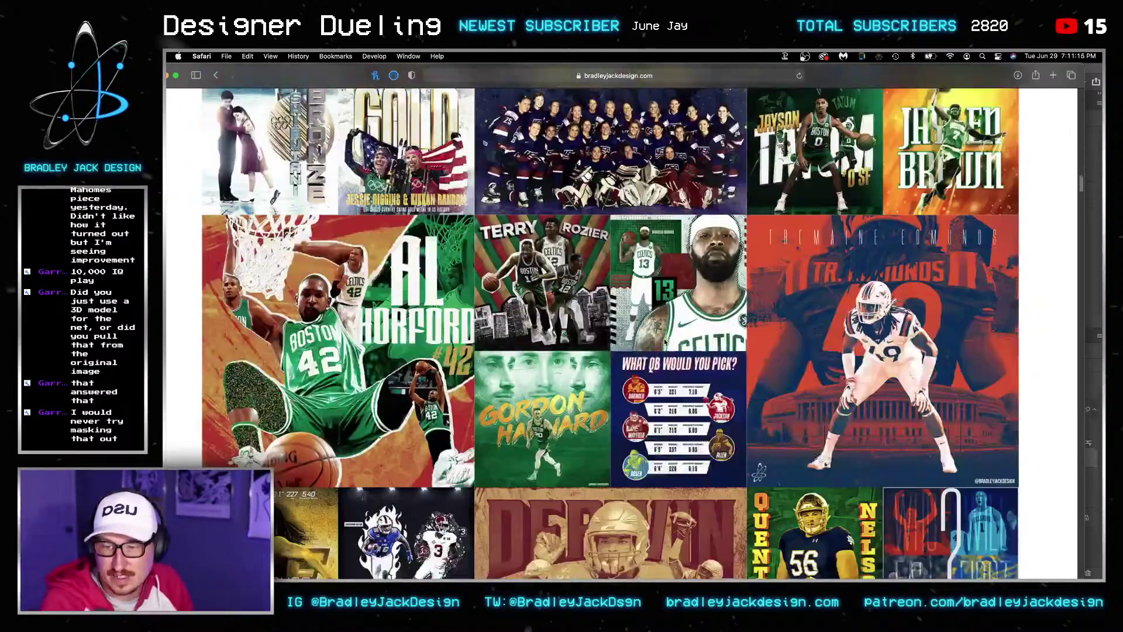
scroll(664, 342, "up", 5)
scroll(664, 340, "down", 20)
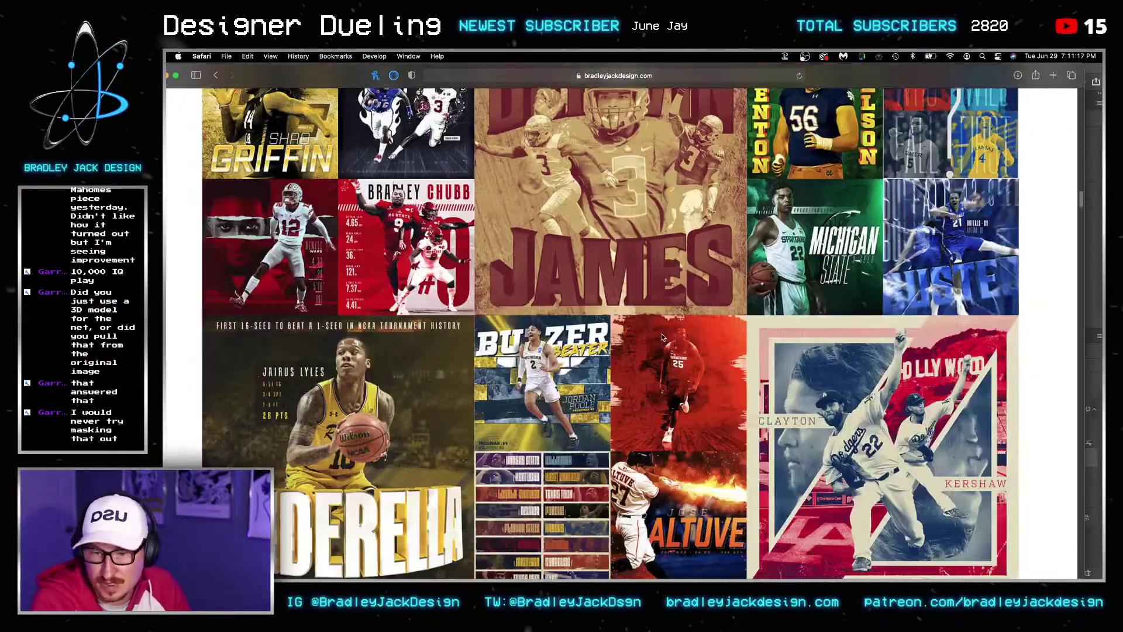
scroll(662, 335, "down", 10)
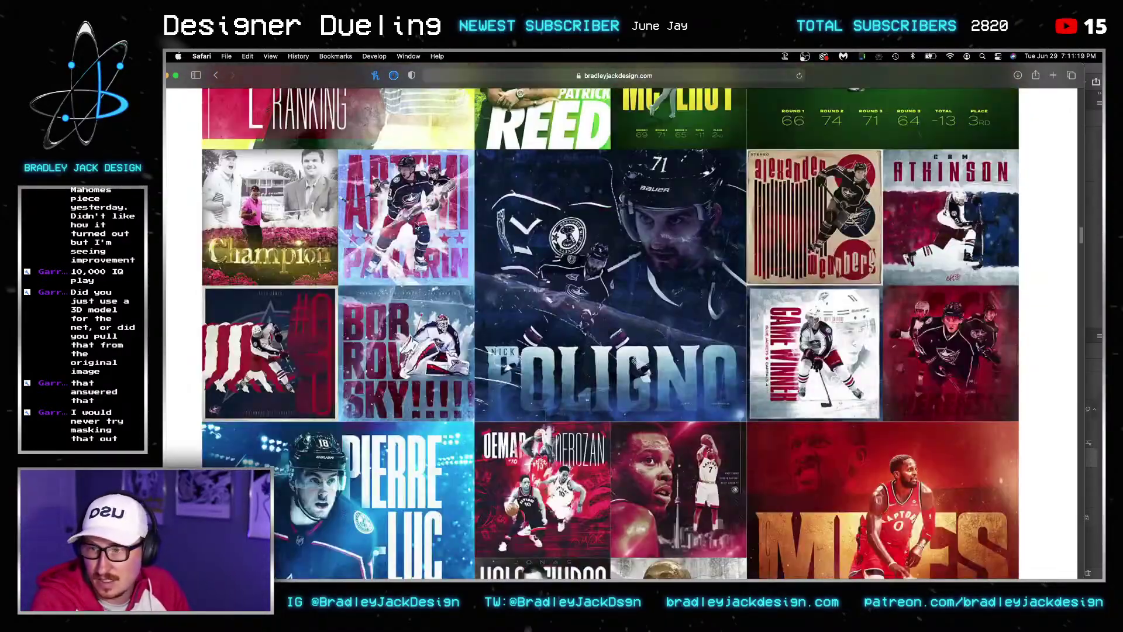
scroll(316, 361, "down", 2)
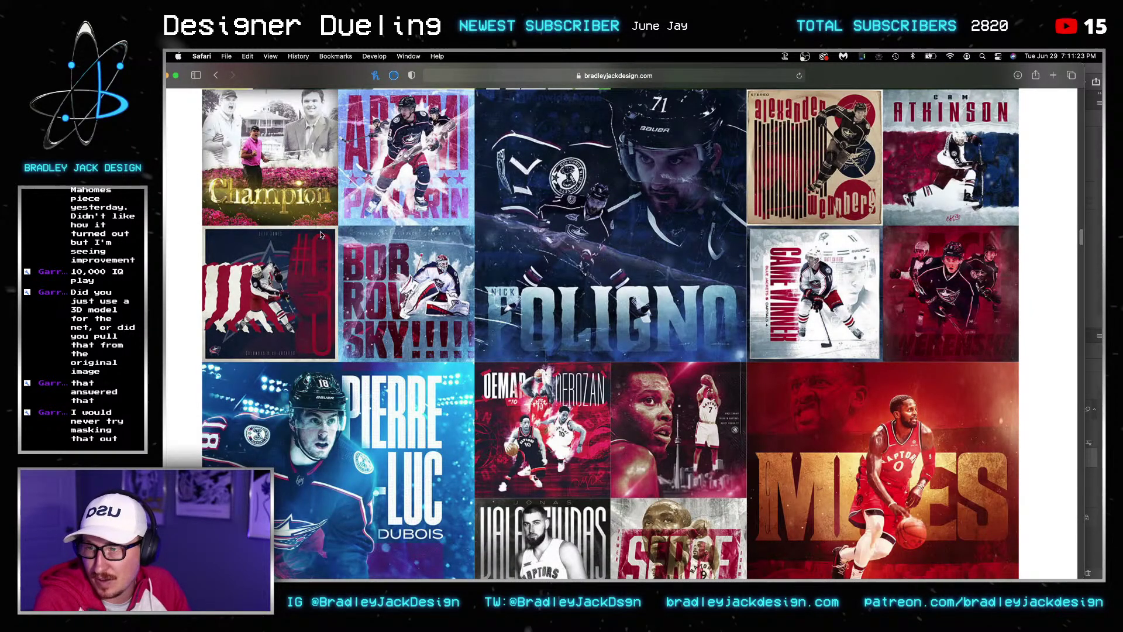
Switch to the teamcolorcodes.com page and copy the Montreal Canadiens red hex code AF1E2D
key("super+Tab")
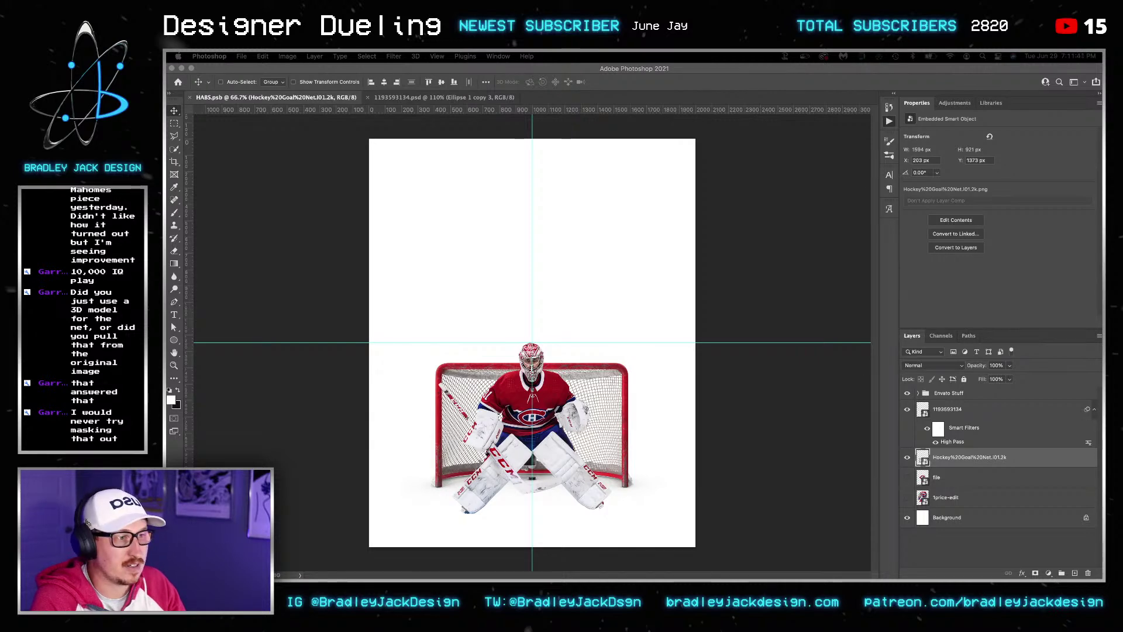
key("super+Tab")
scroll(670, 259, "down", 6)
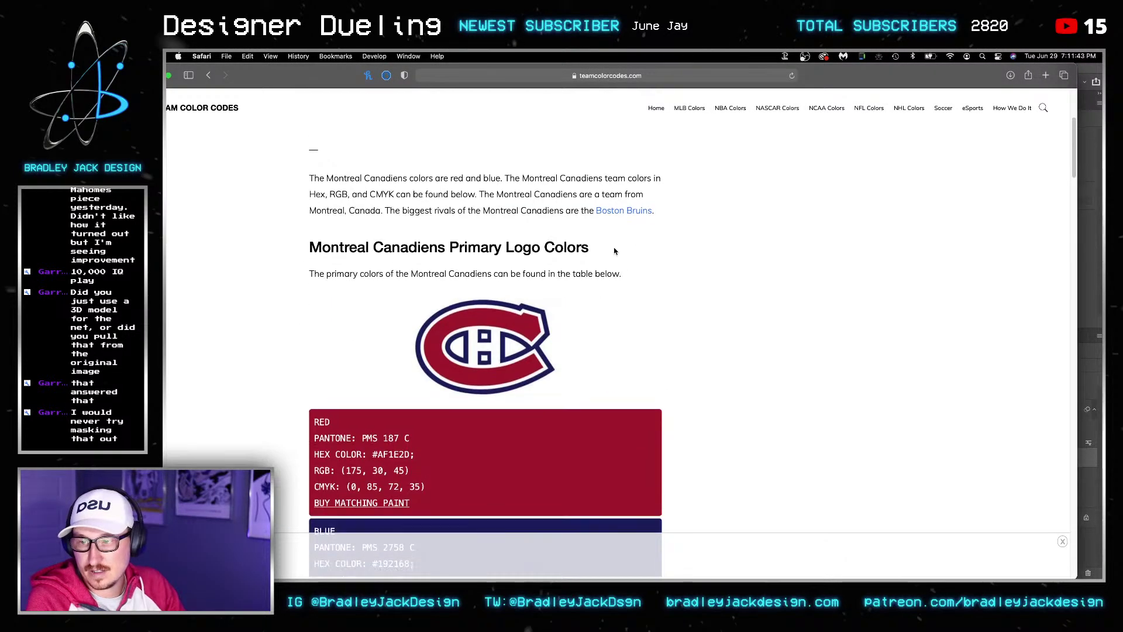
left_click_drag(414, 291, 378, 291)
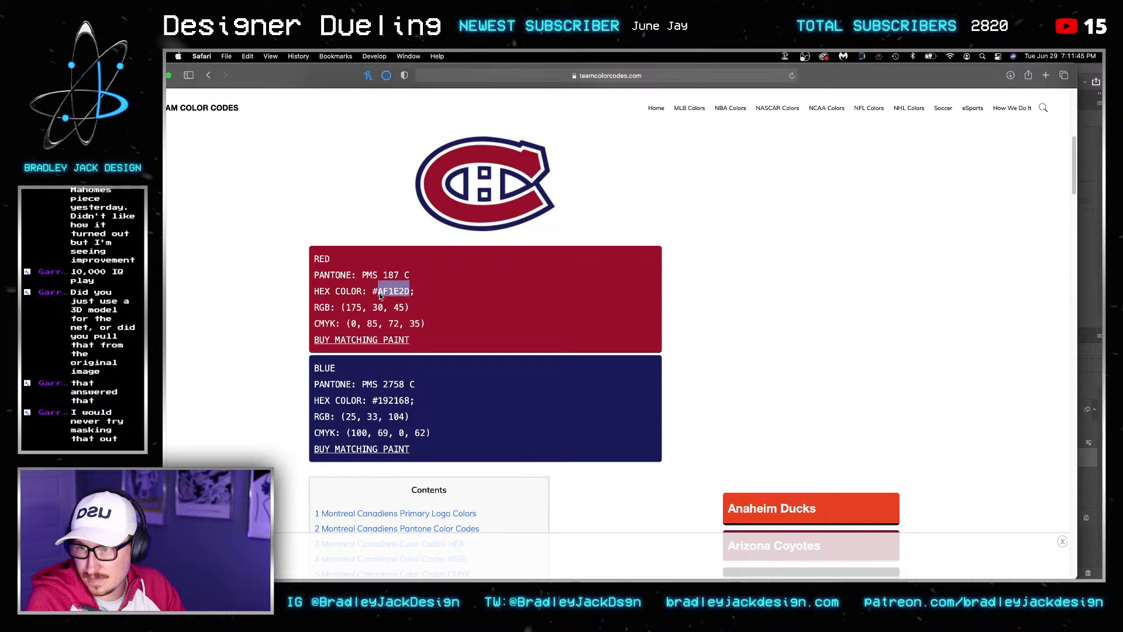
Back in Photoshop, draw an ellipse about 632 by 558 px above the net and fill it with the Canadiens red AF1E2D
key("super+Tab")
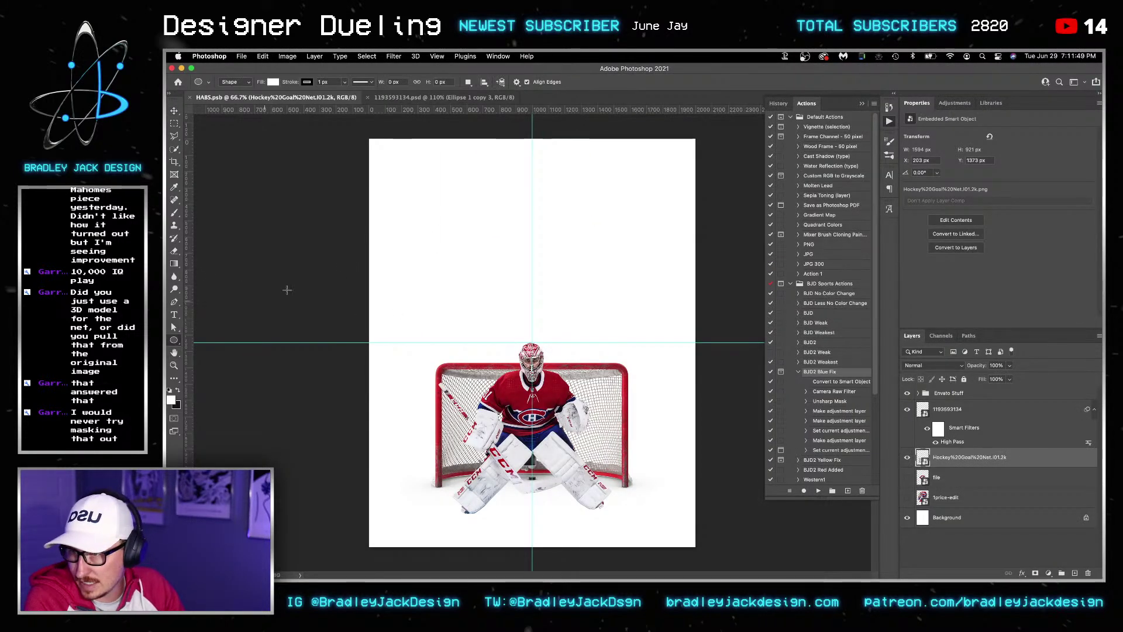
left_click_drag(429, 240, 533, 332)
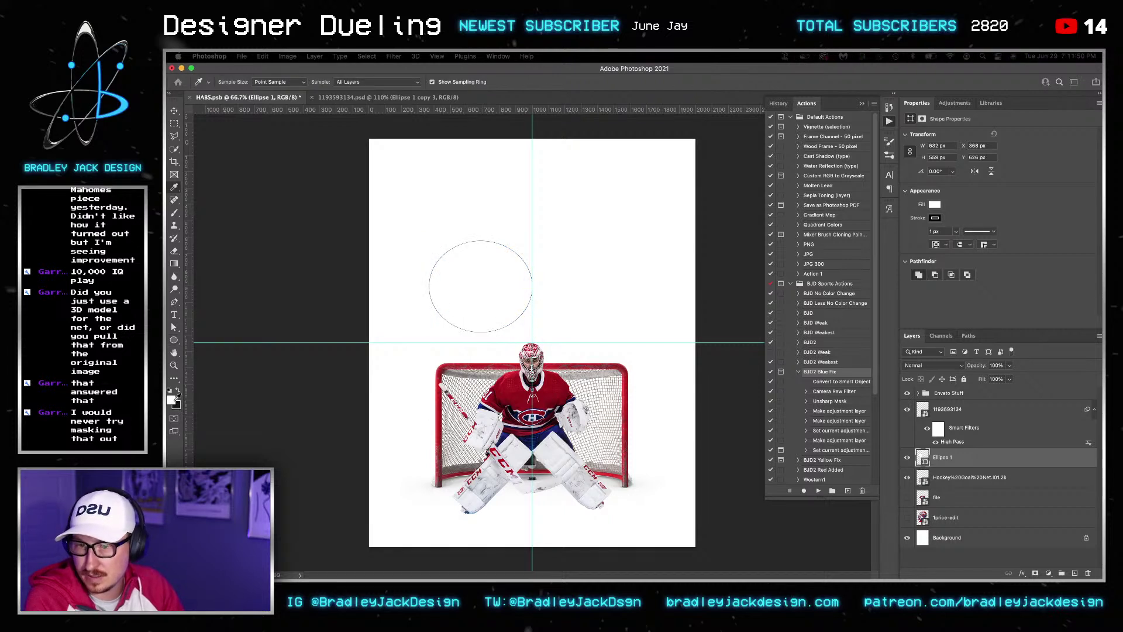
left_click(272, 82)
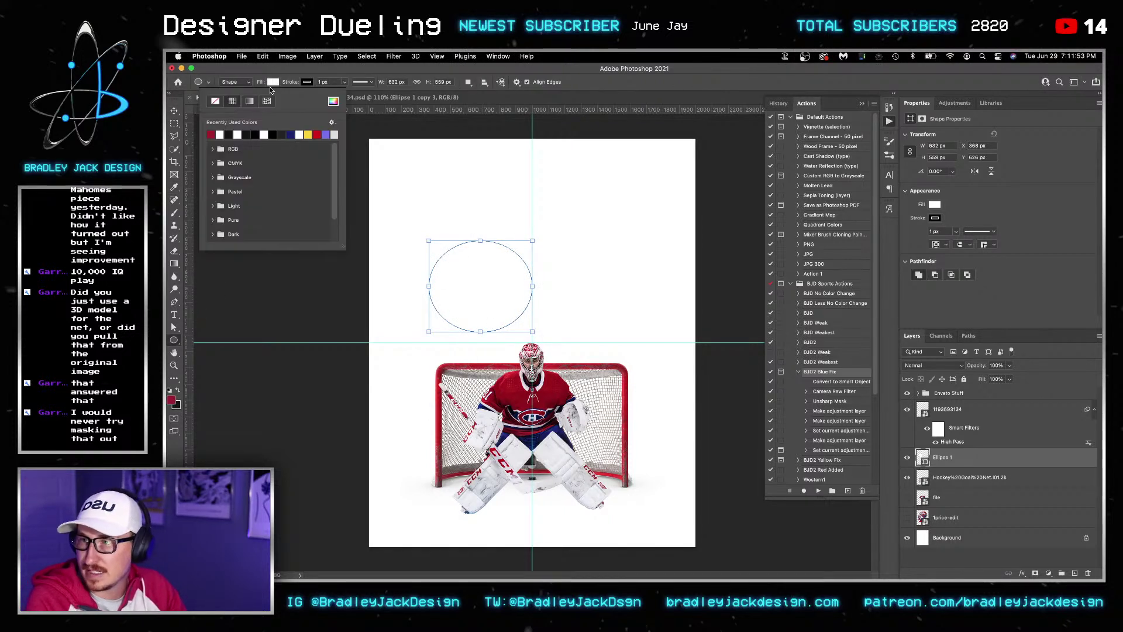
left_click(212, 134)
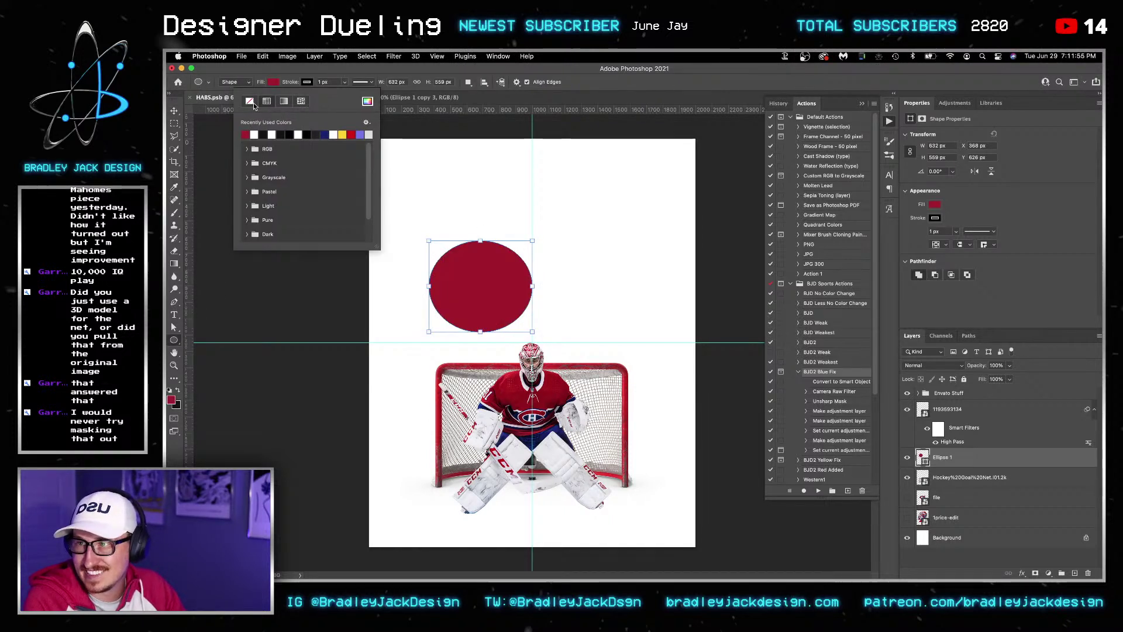
Duplicate the red ellipse to the other side of the vertical guide, and copy the Canadiens blue hex code 192168 from the Safari page
key("v")
left_click_drag(482, 303, 586, 303)
key("super+Tab")
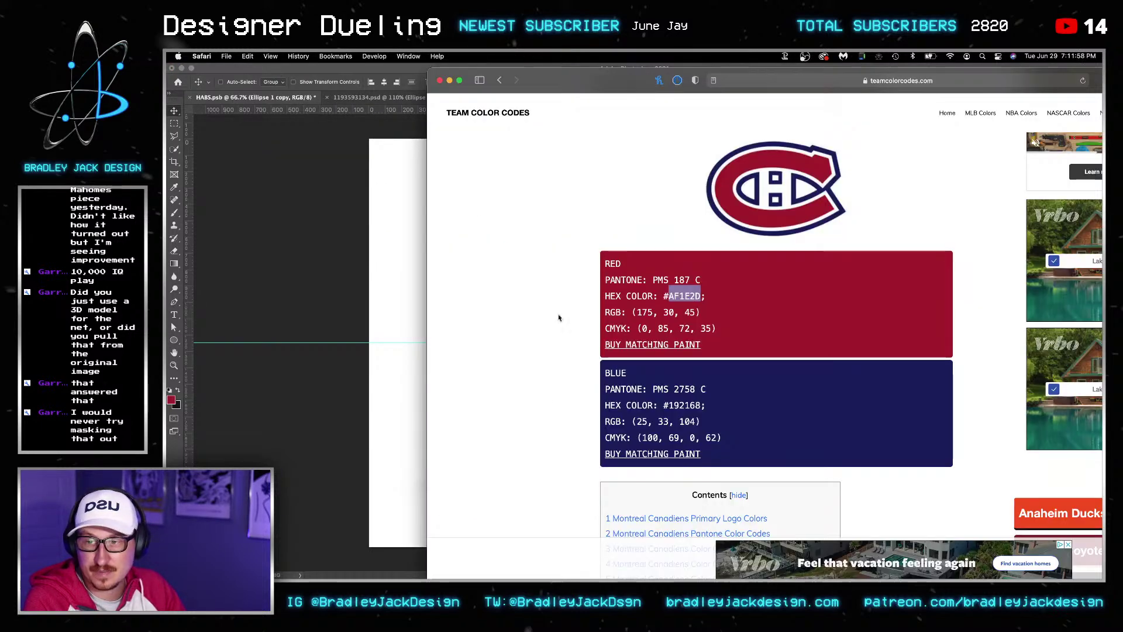
double_click(692, 406)
key("super+Tab")
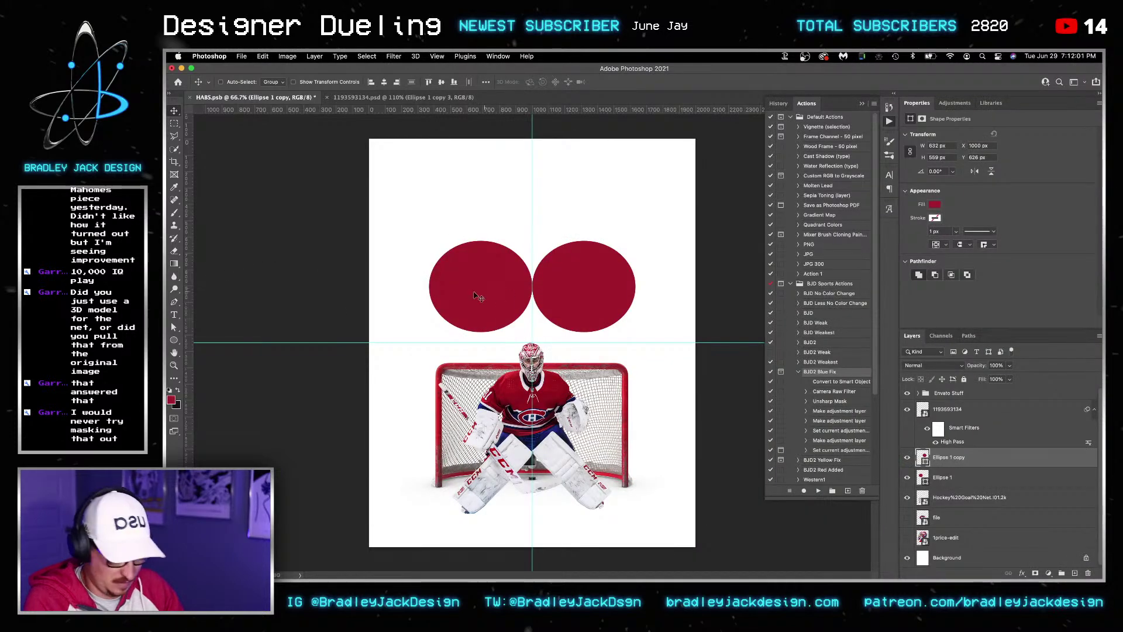
Fill the copied ellipse with the Canadiens blue 192168 and sample that blue as the foreground colour
key("u")
left_click(272, 83)
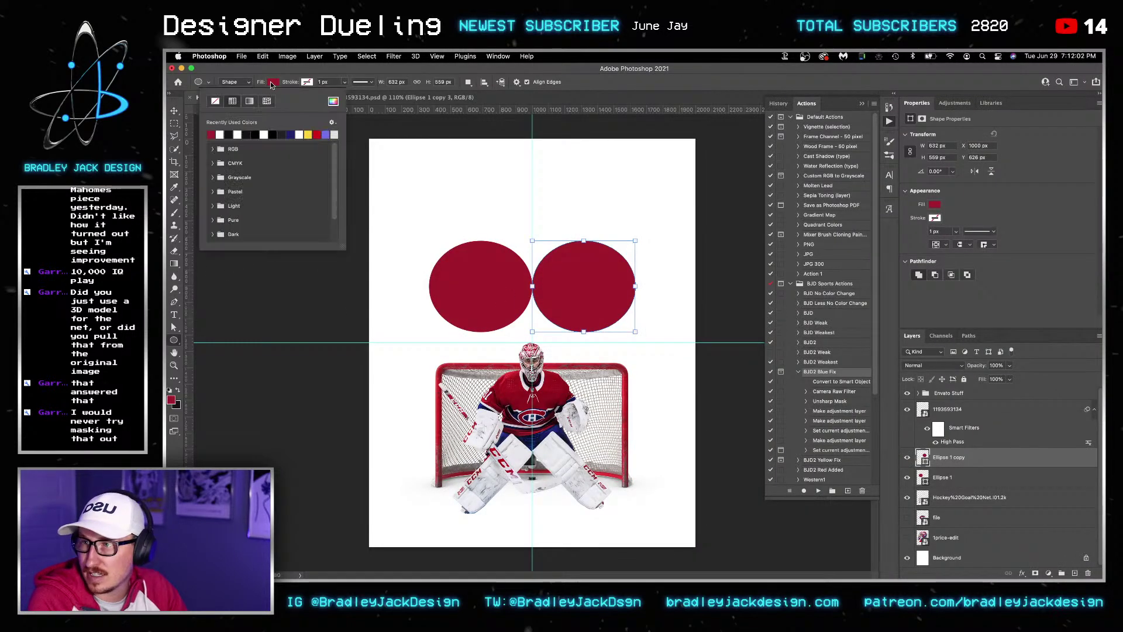
left_click(170, 403)
key("Escape")
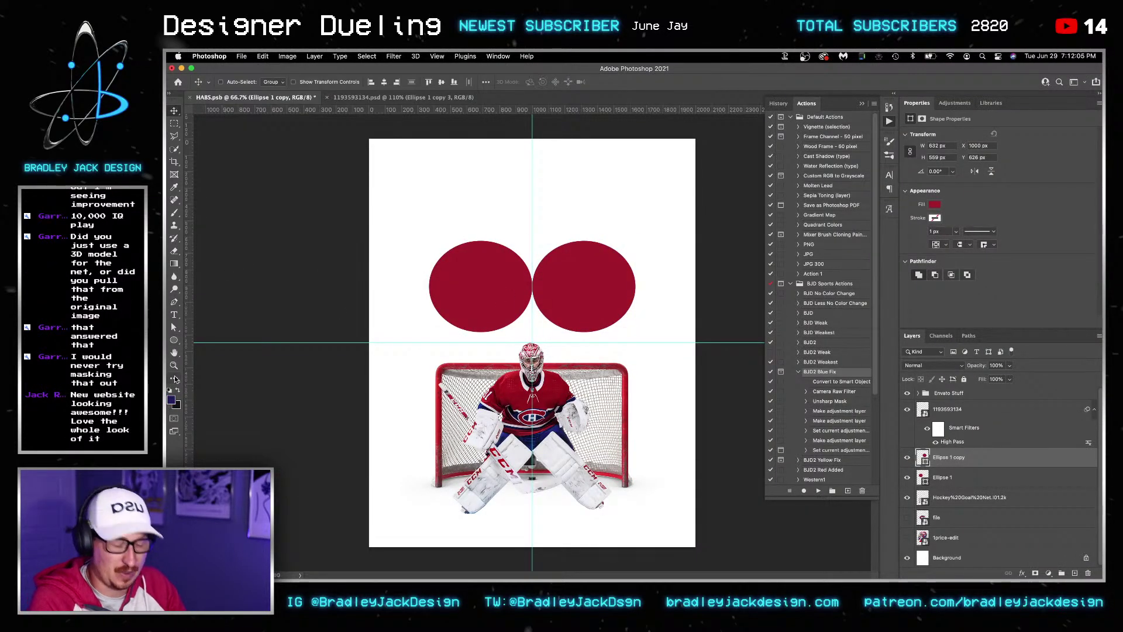
left_click(274, 82)
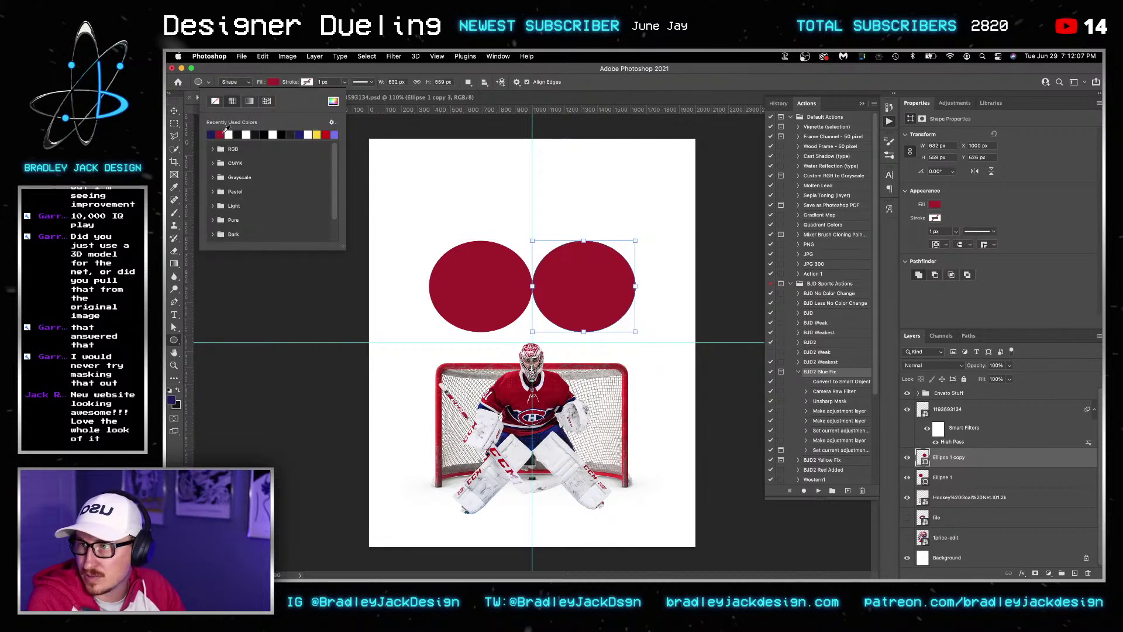
left_click(211, 135)
key("Return")
key("i")
left_click(592, 271)
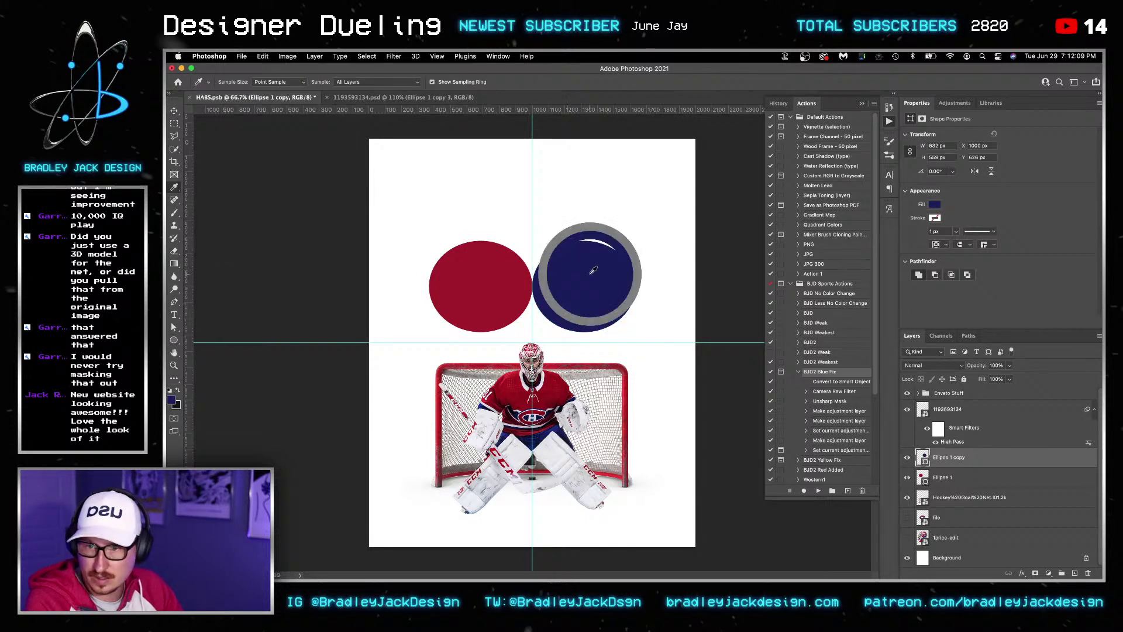
Hide both ellipses and fill a new layer directly above the background with the Canadiens blue
left_click_drag(907, 458, 907, 478)
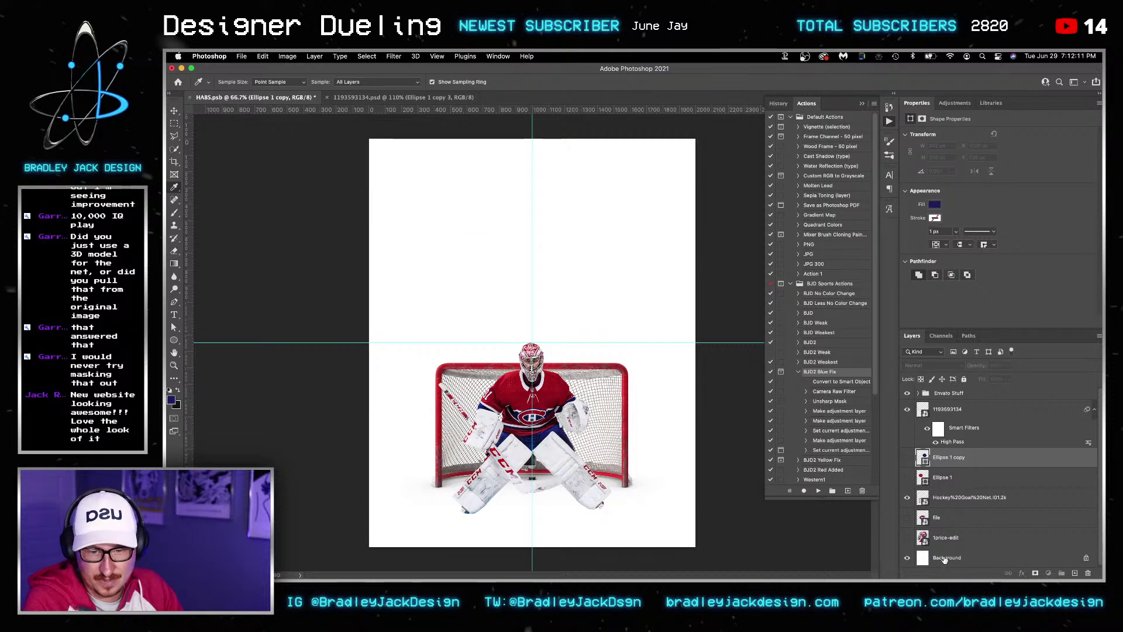
left_click(944, 558)
key("ctrl+j")
key("u")
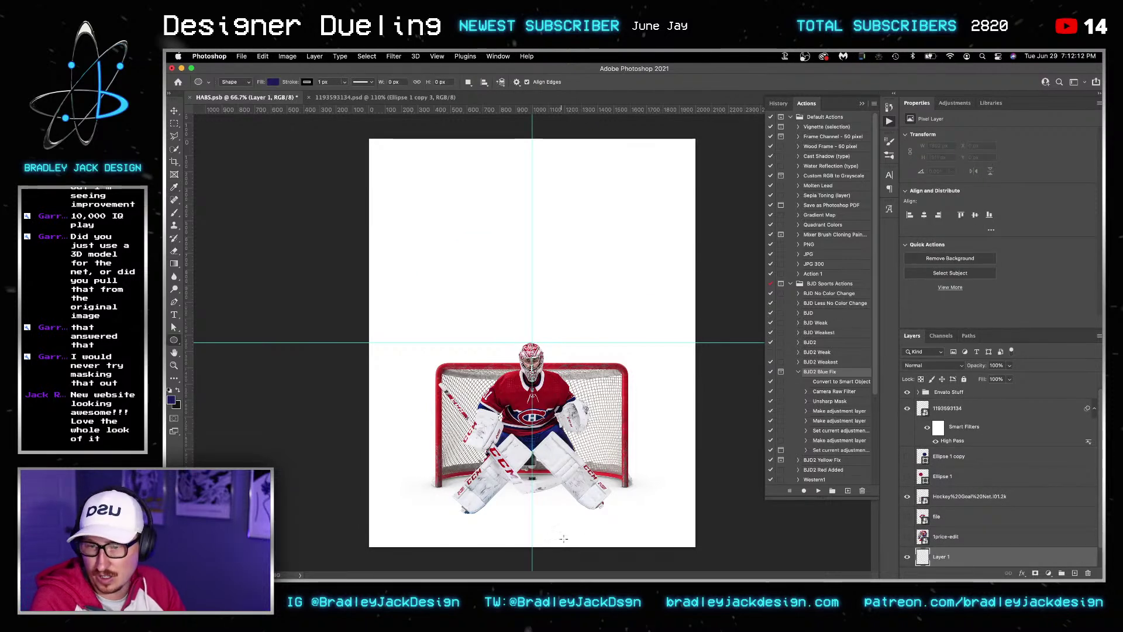
left_click(716, 453)
key("ctrl+z")
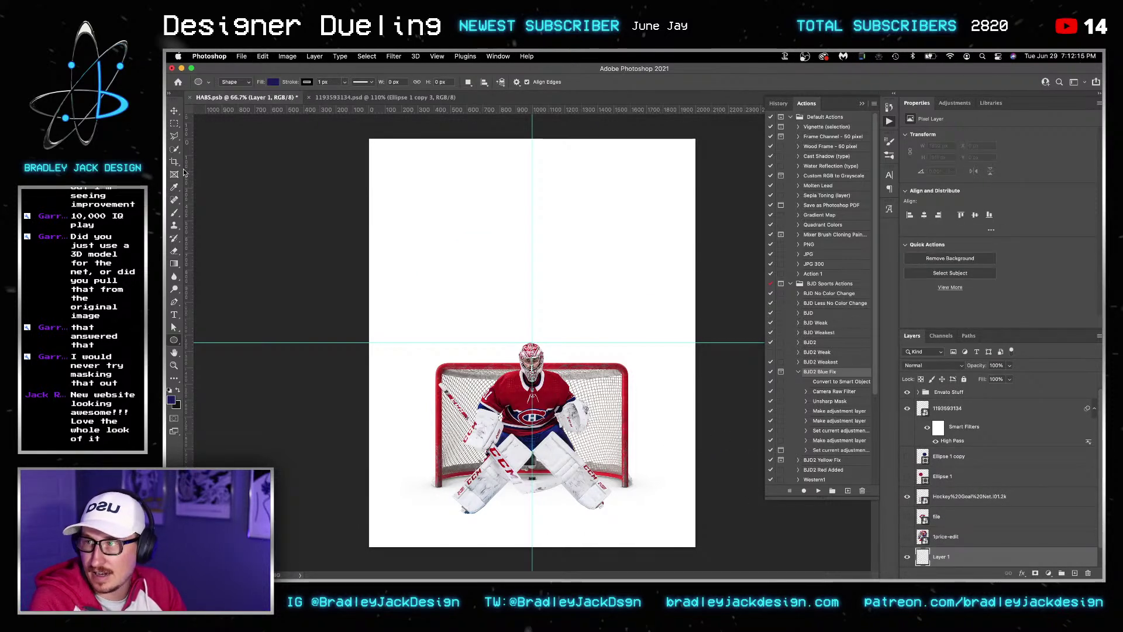
key("g")
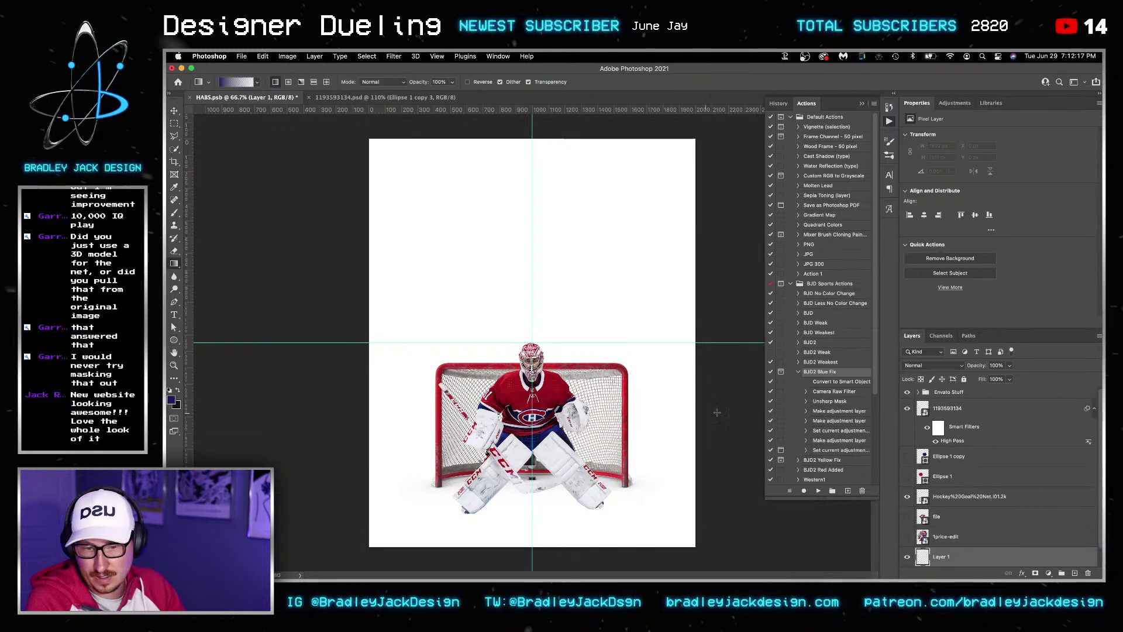
key("alt+BackSpace")
key("v")
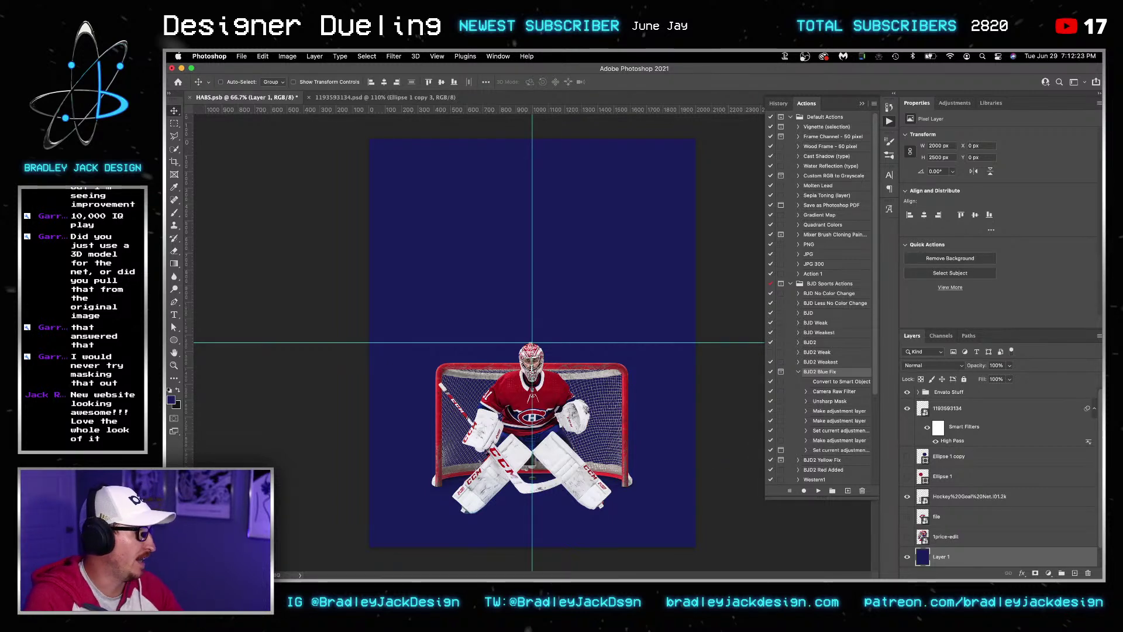
Show the 1price-edit helmet portrait only long enough to nudge it horizontally to X 109 px
key("alt+F9")
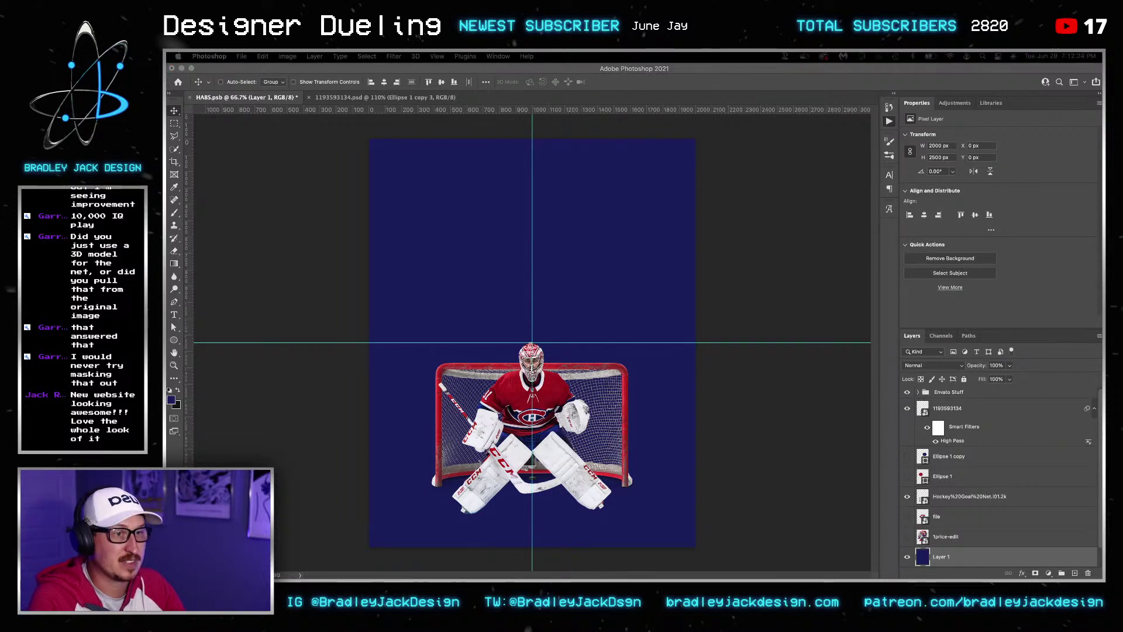
key("alt+F9")
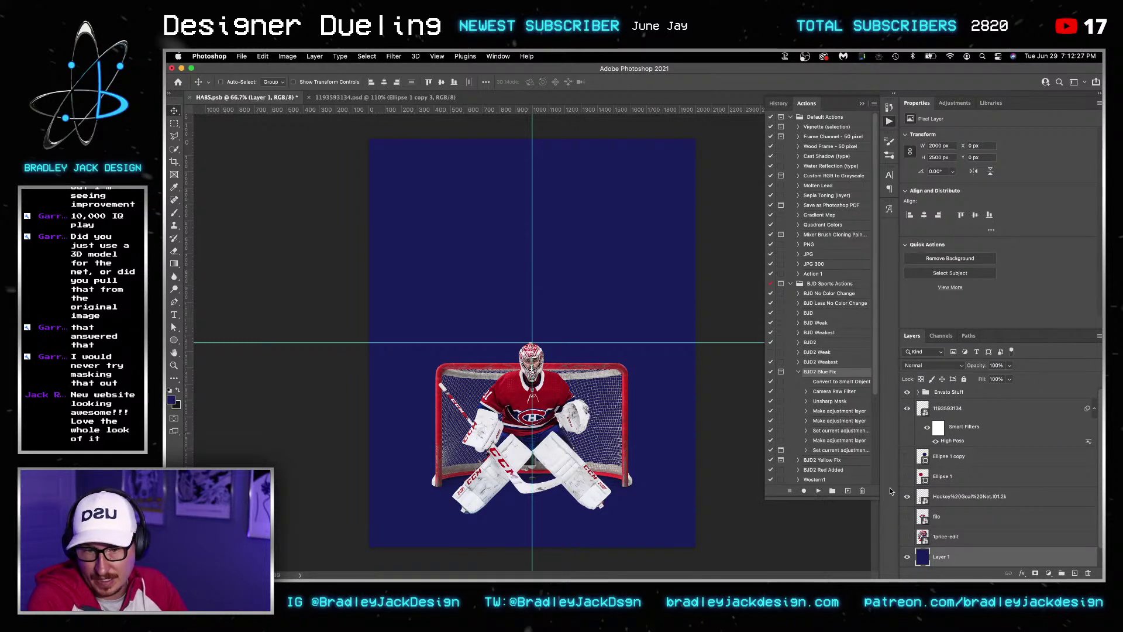
left_click(908, 539)
left_click(942, 537)
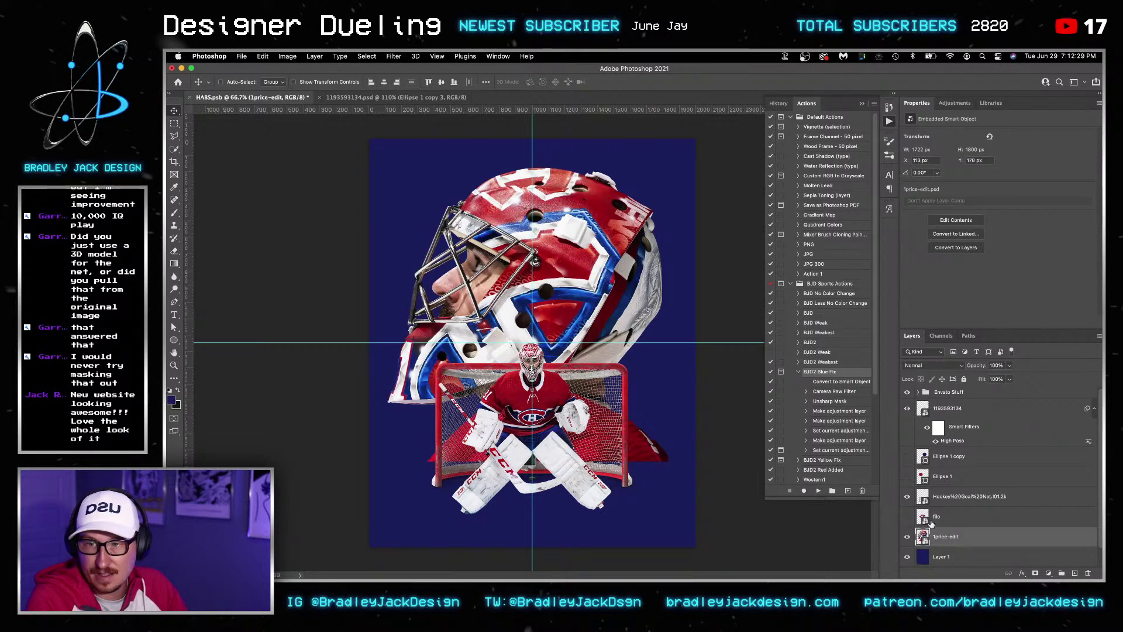
key("Right")
key("Right")
key("Right")
key("Right")
key("Right")
key("Right")
key("Right")
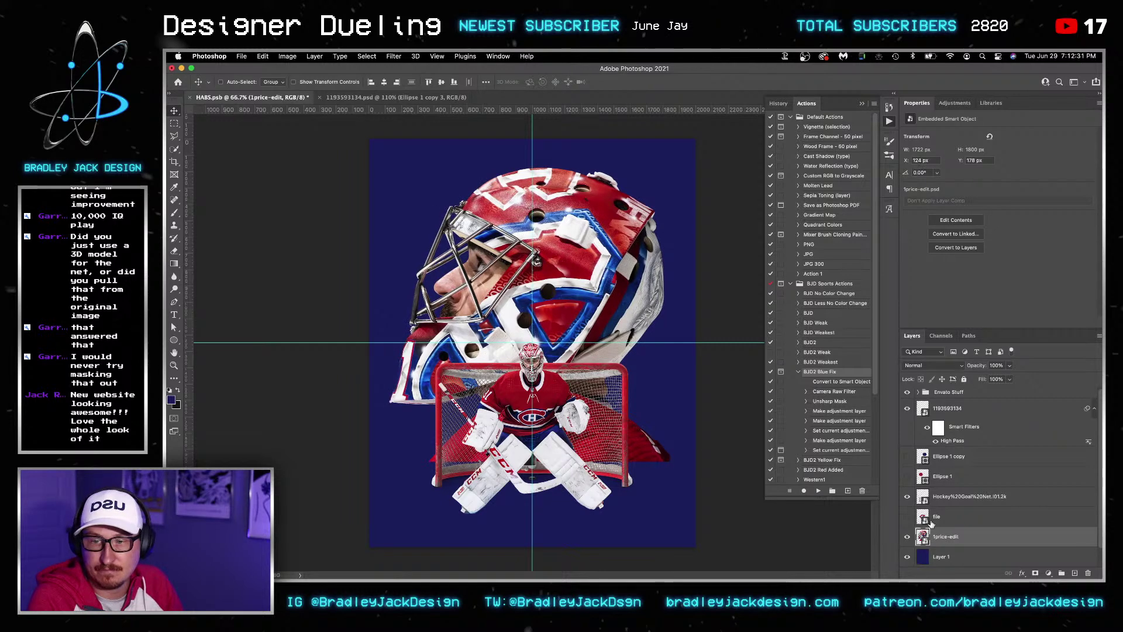
key("Left")
key("Left")
key("Left")
key("Left")
key("Left")
key("Left")
key("Left")
key("Left")
key("Left")
key("Left")
key("Left")
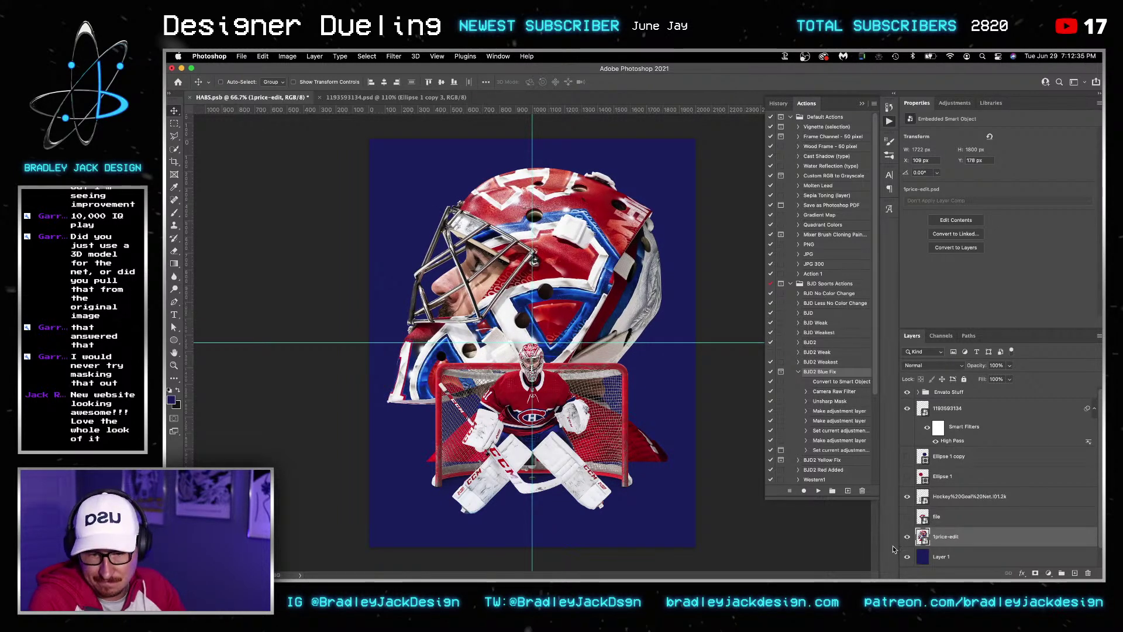
left_click(907, 538)
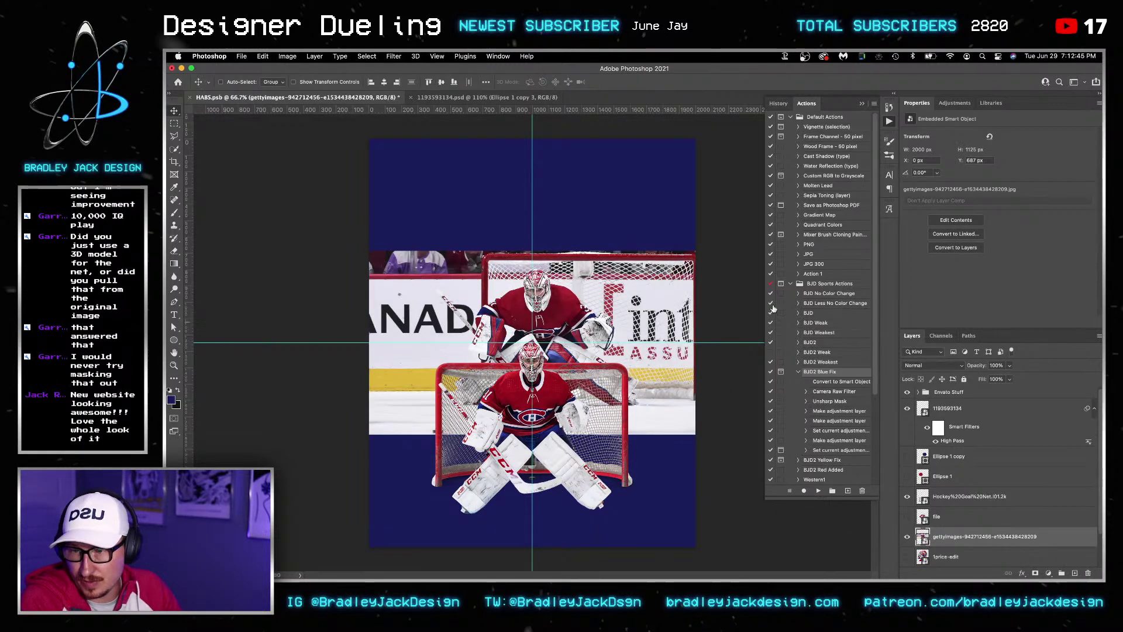
Lower the rink photo to Y 1209 px and draw a red stripe about 2792 by 36 px along the boards' upper edge
left_click_drag(650, 314, 649, 392)
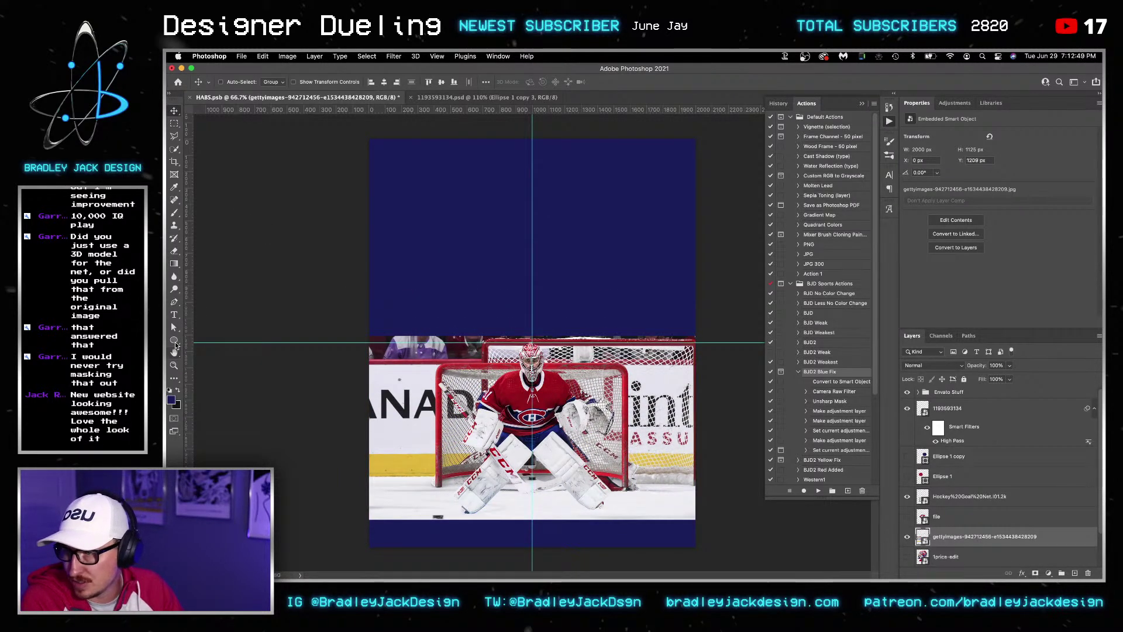
left_click(174, 340)
left_click(201, 339)
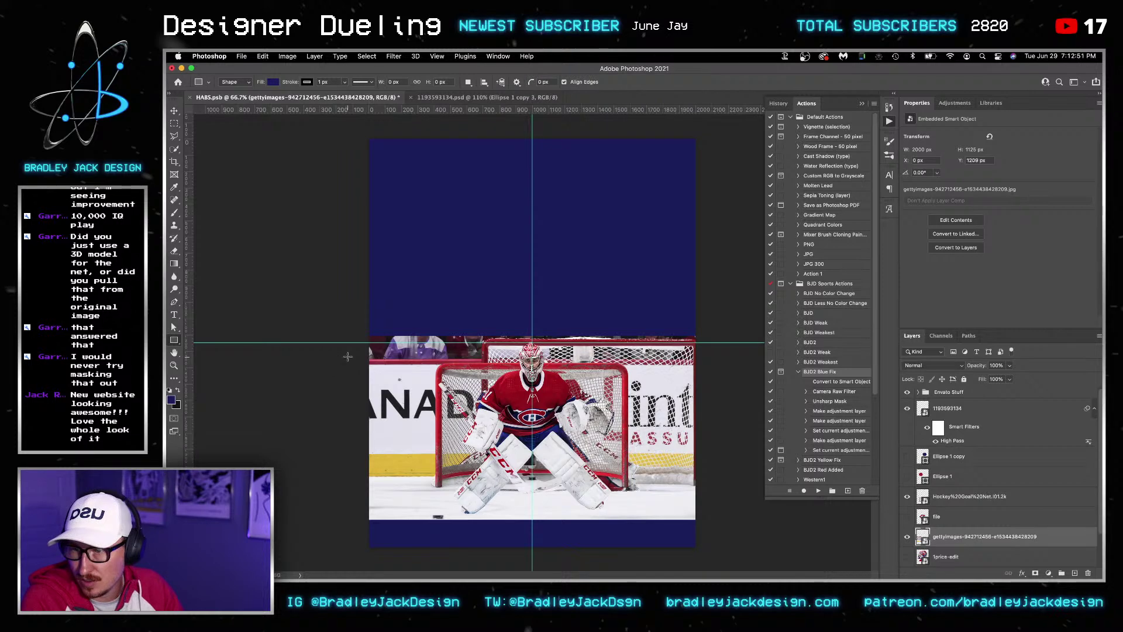
left_click_drag(337, 357, 791, 362)
left_click(273, 82)
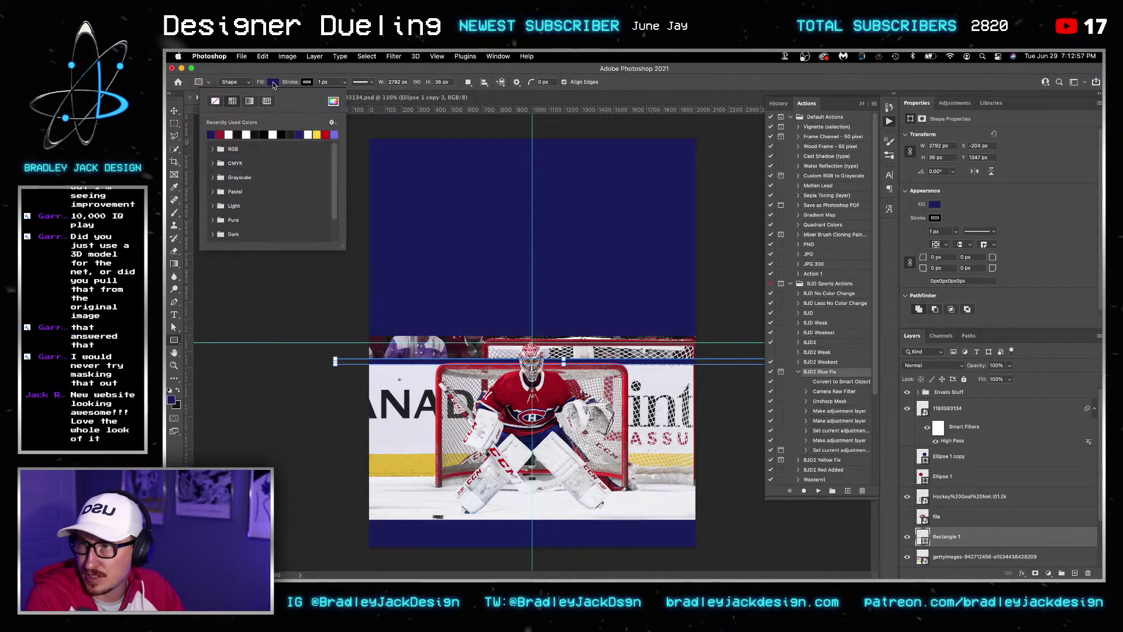
left_click(220, 135)
key("v")
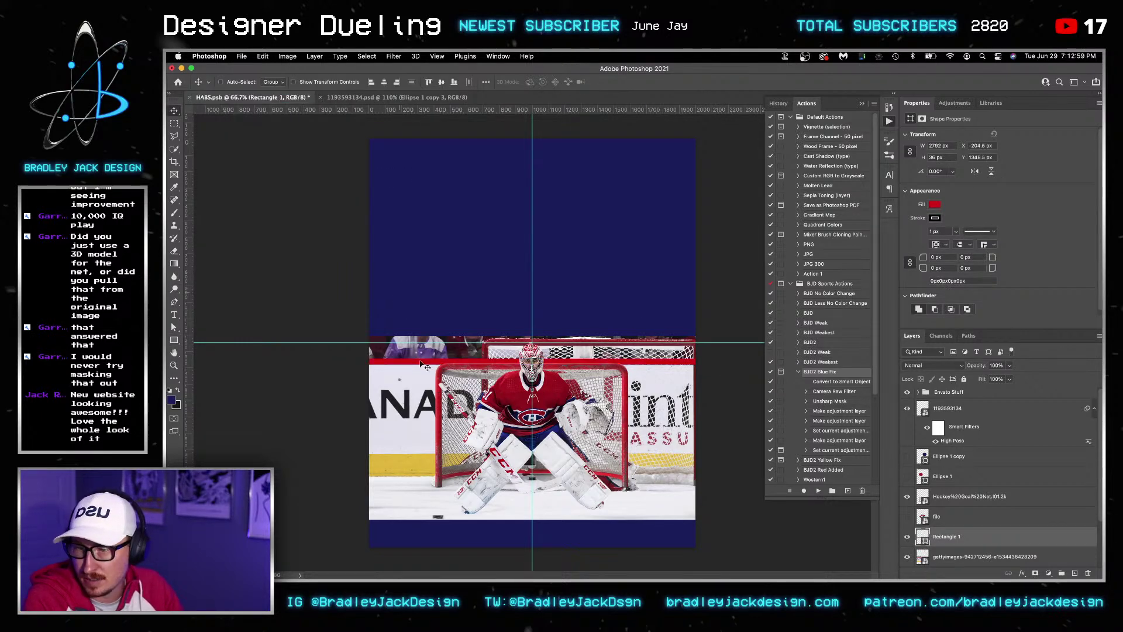
Duplicate the red stripe, stretch the copy down over the boards to about 549 px high, and fill it white
key("ctrl+j")
key("ctrl+t")
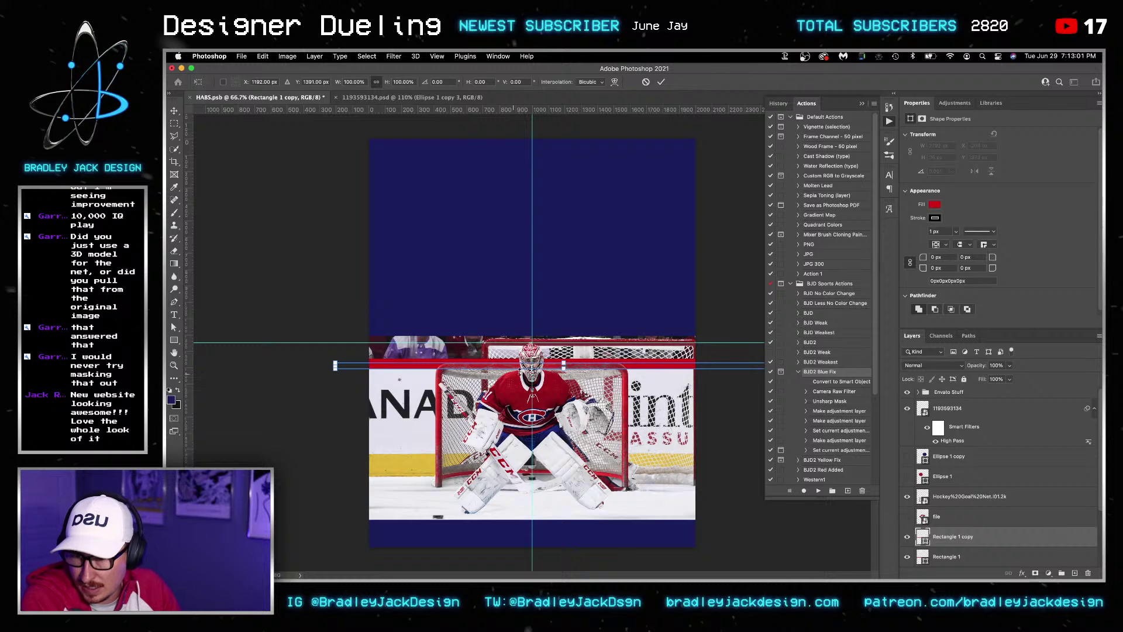
left_click_drag(564, 368, 562, 456)
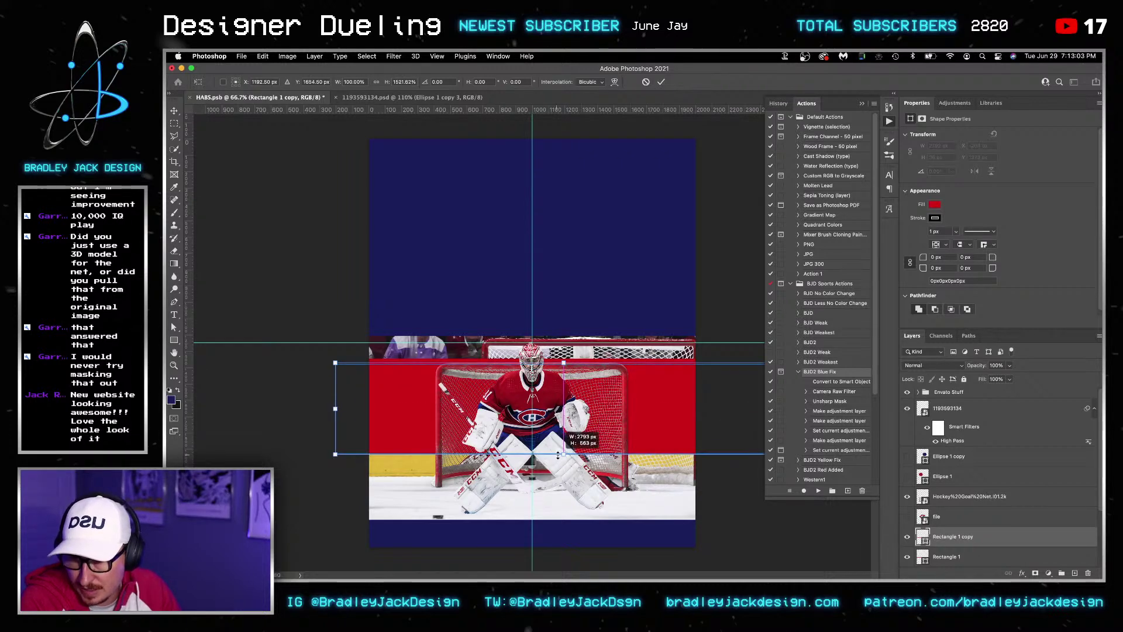
key("Return")
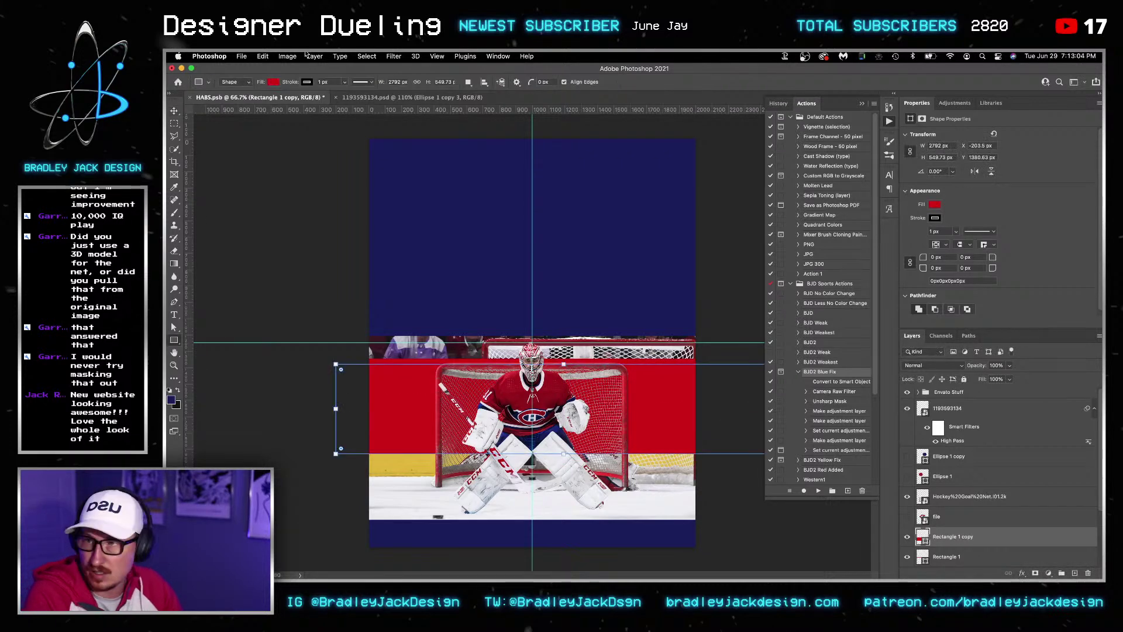
left_click(273, 82)
left_click(237, 135)
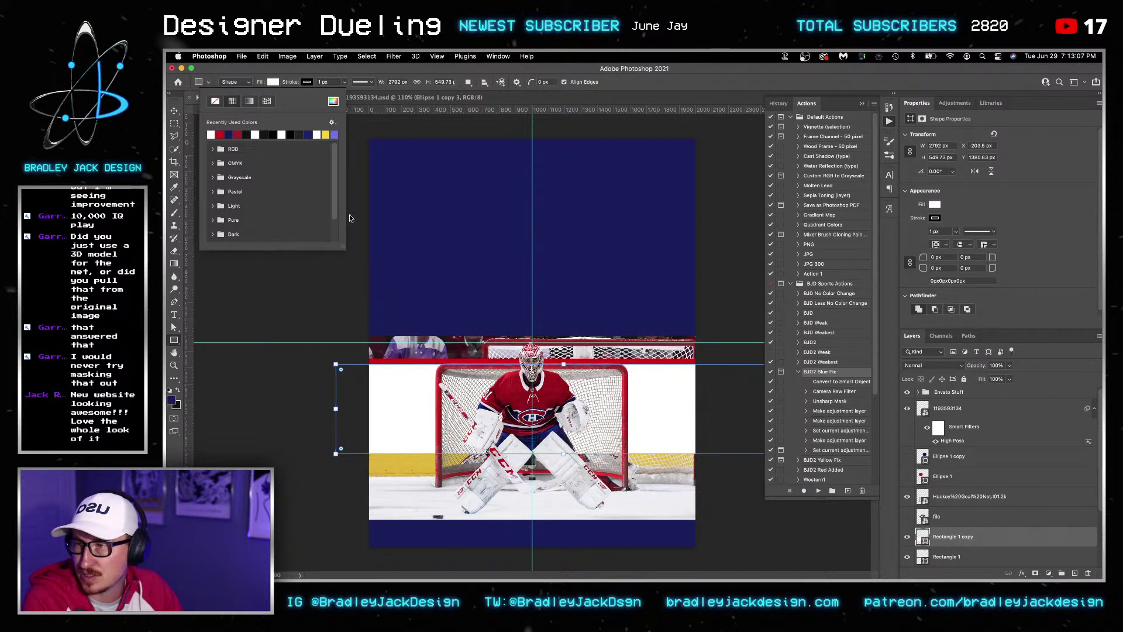
Duplicate the white board panel downward and shrink the copy to about 146 px high over the yellow kick plate
key("v")
left_click_drag(418, 399, 420, 464)
key("ctrl+t")
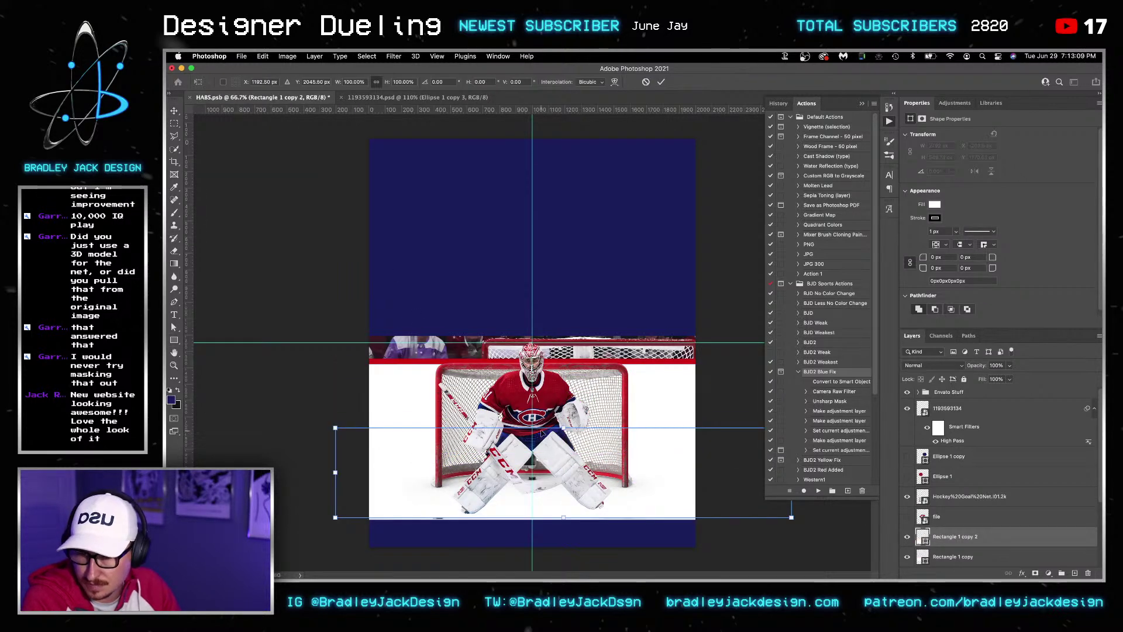
left_click_drag(563, 428, 556, 475)
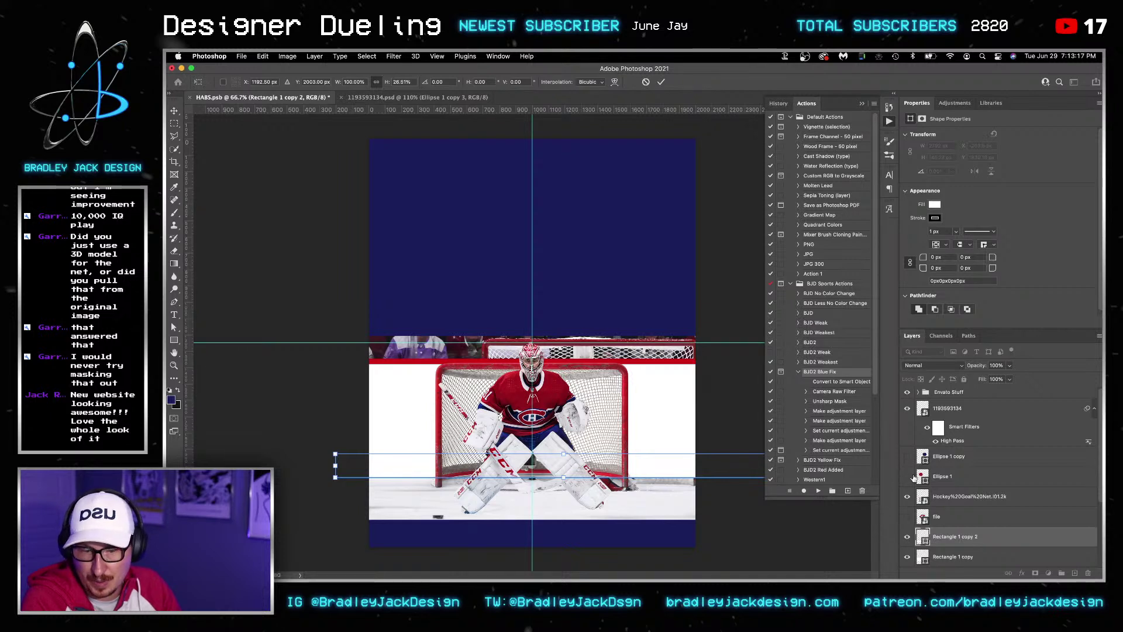
key("Return")
Set the stroke width of all three board rectangles to 0 px
scroll(942, 534, "down", 1)
left_click(944, 541, "shift")
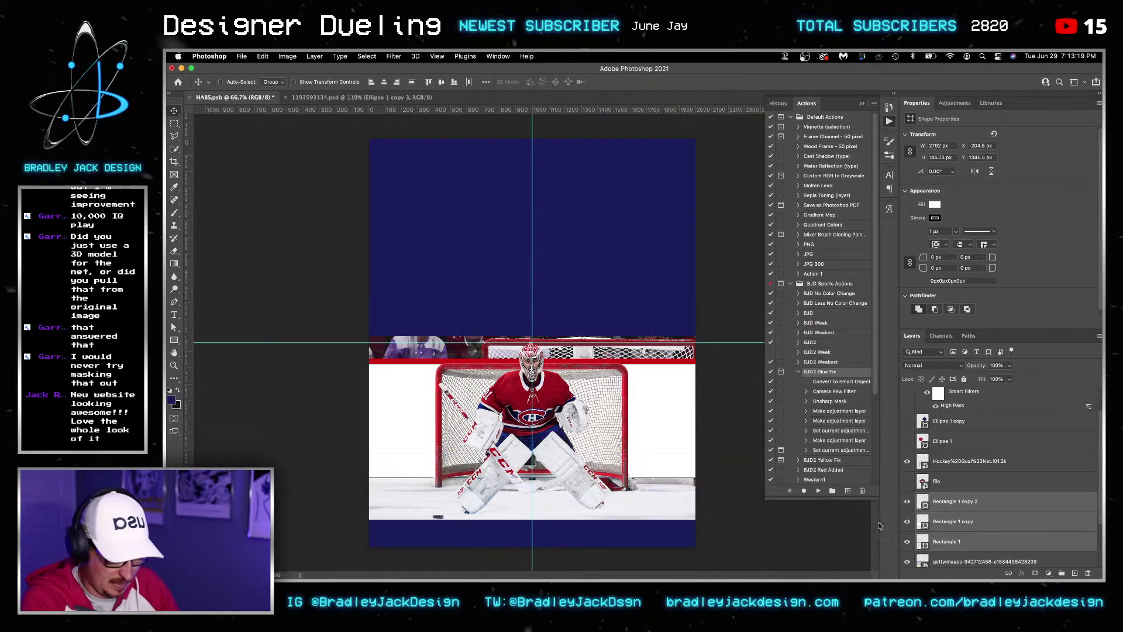
key("u")
left_click(338, 82)
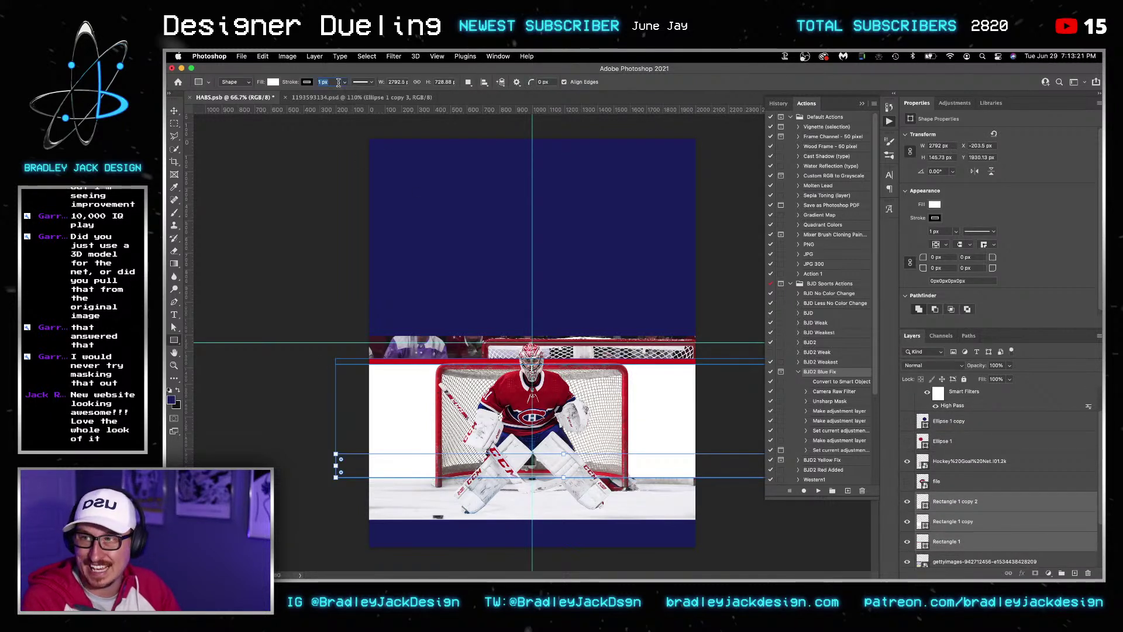
key("v")
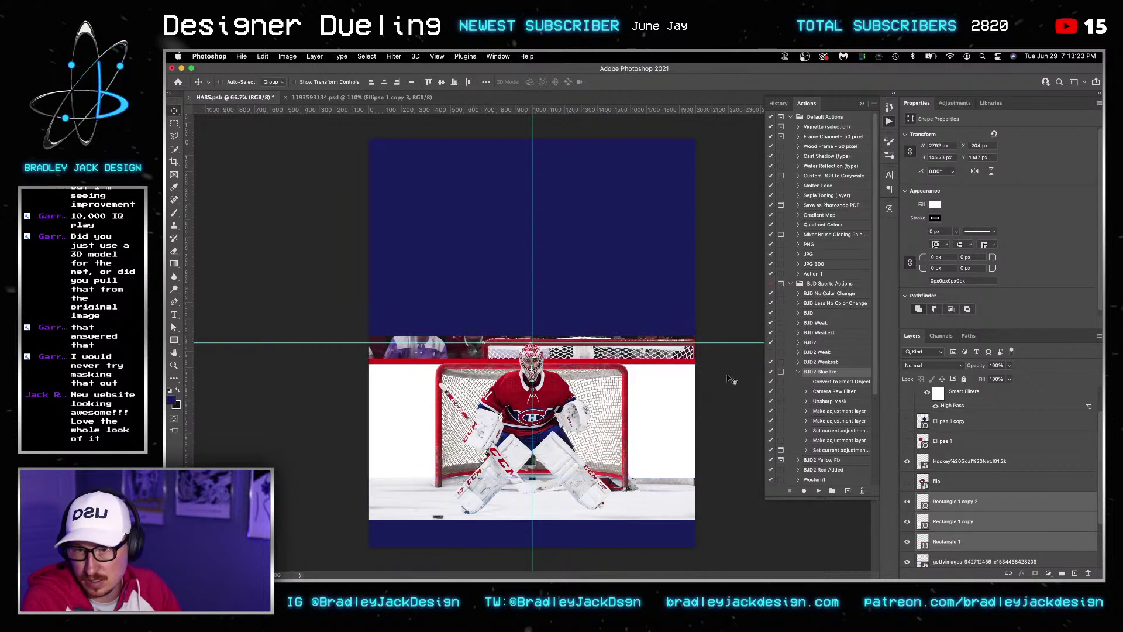
Fill the lowest board rectangle with yellow to form the kick plate
left_click(955, 541)
left_click(943, 504)
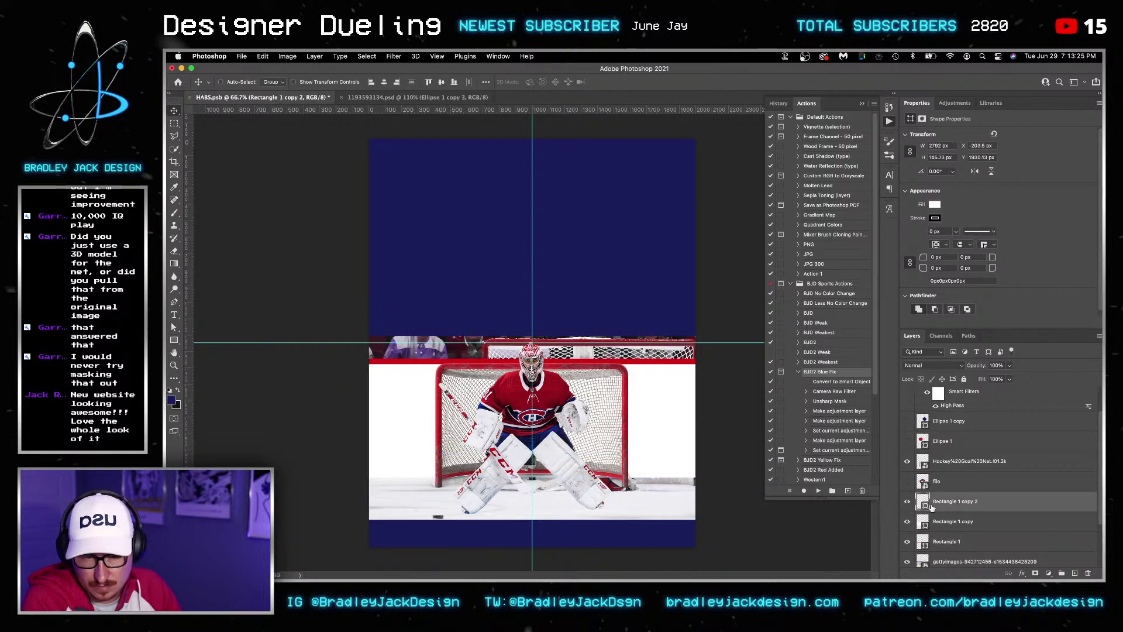
key("u")
left_click(273, 82)
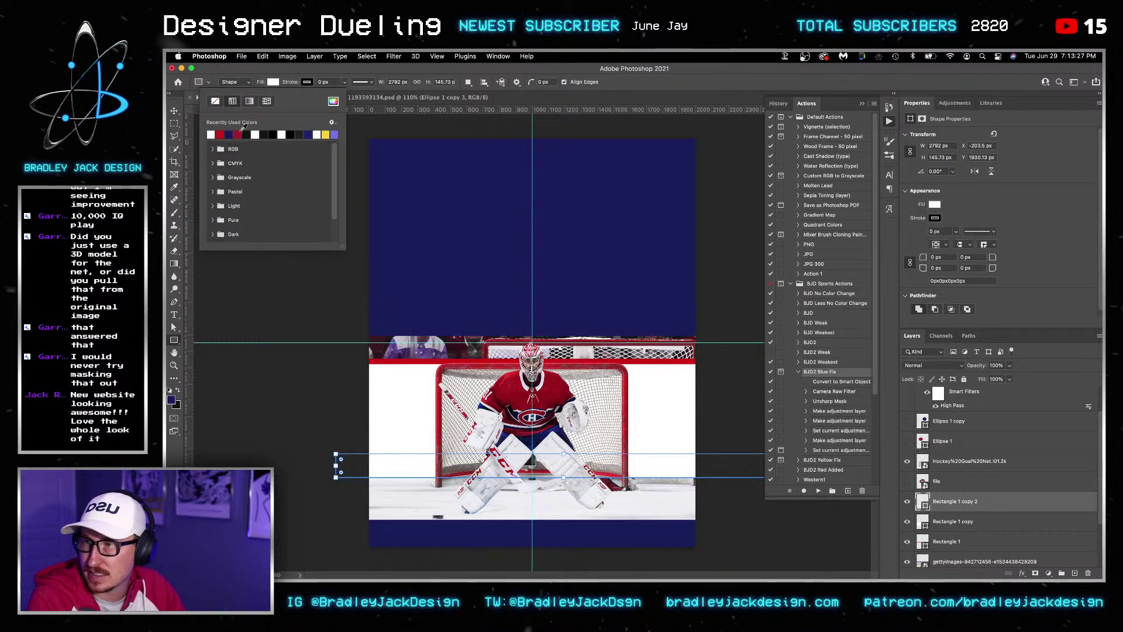
left_click(326, 134)
key("v")
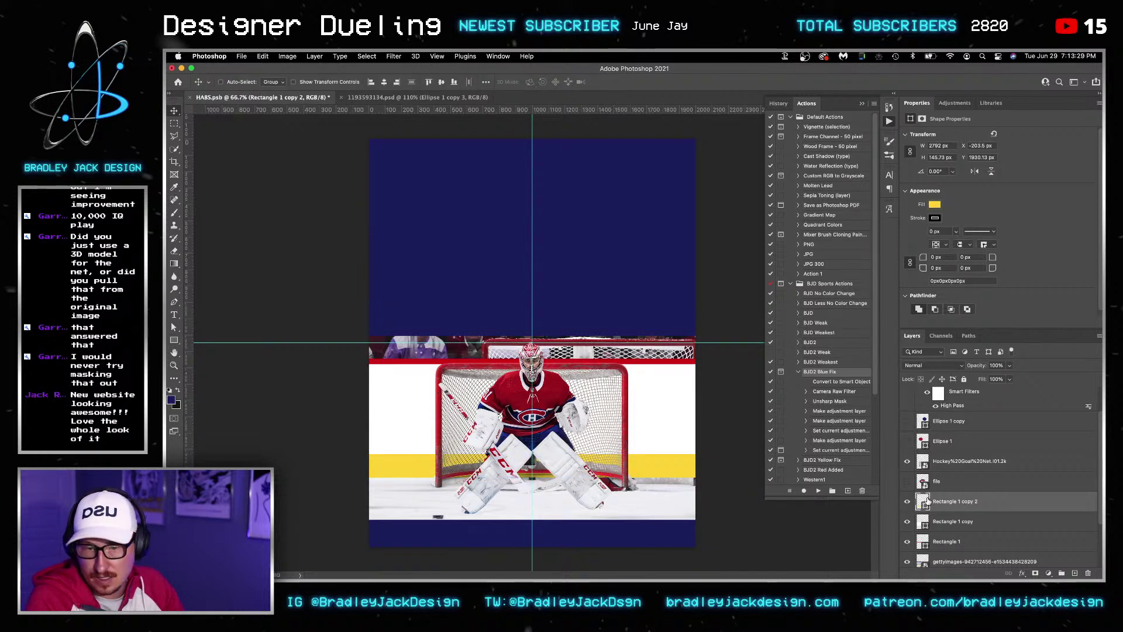
Group the three board rectangles and lower the group's opacity to 60%
left_click(942, 542, "shift")
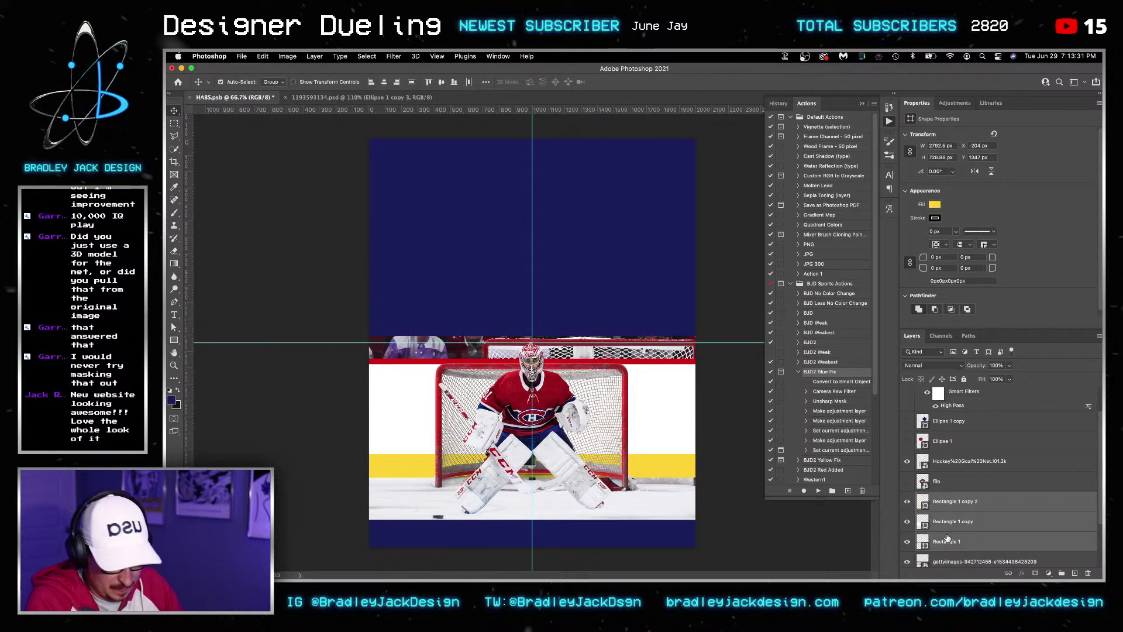
key("super+g")
key("6")
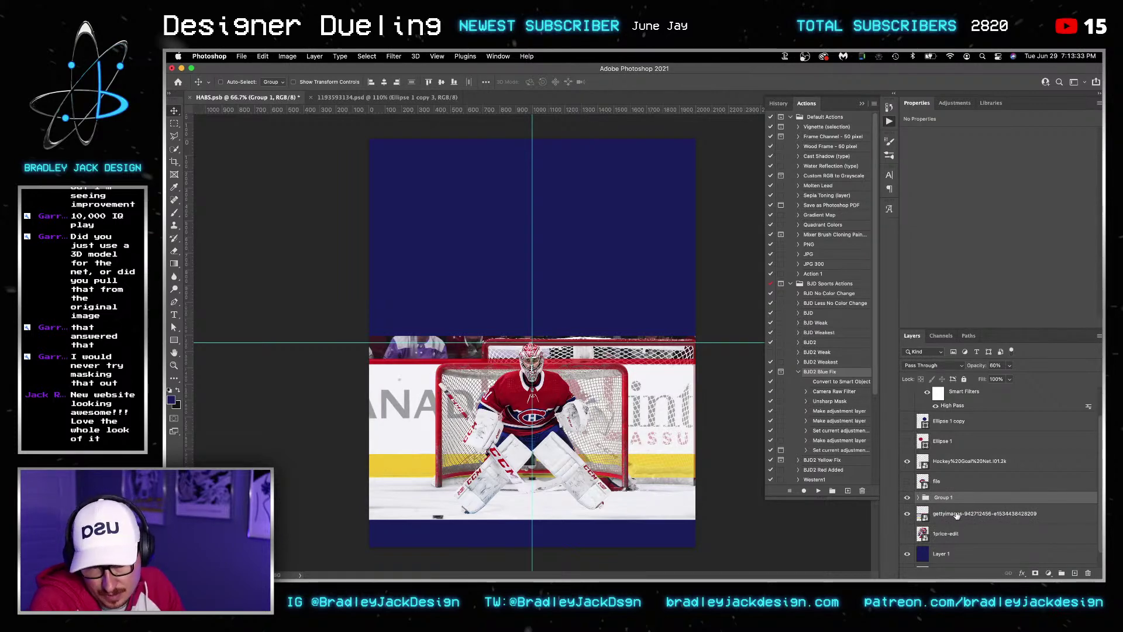
Scale the rink photo to about 1689 by 950 px at X -173, Y 1363 px, and select the board rectangles' group
left_click(959, 519)
key("super+t")
left_click_drag(652, 417, 610, 439)
left_click_drag(661, 550, 628, 508)
key("Return")
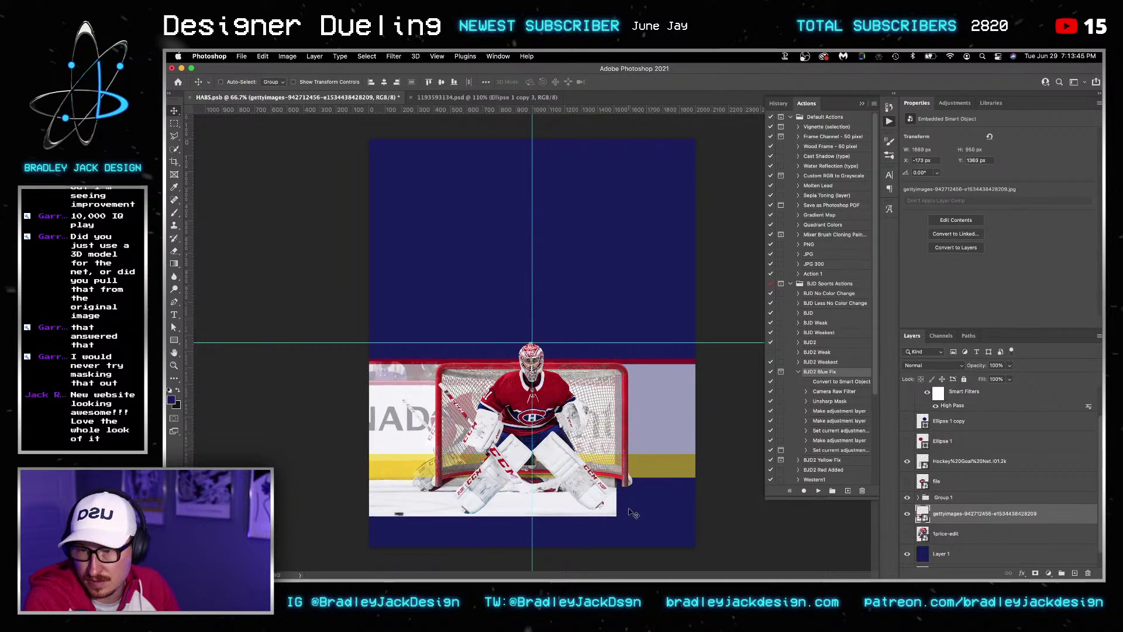
left_click(950, 499)
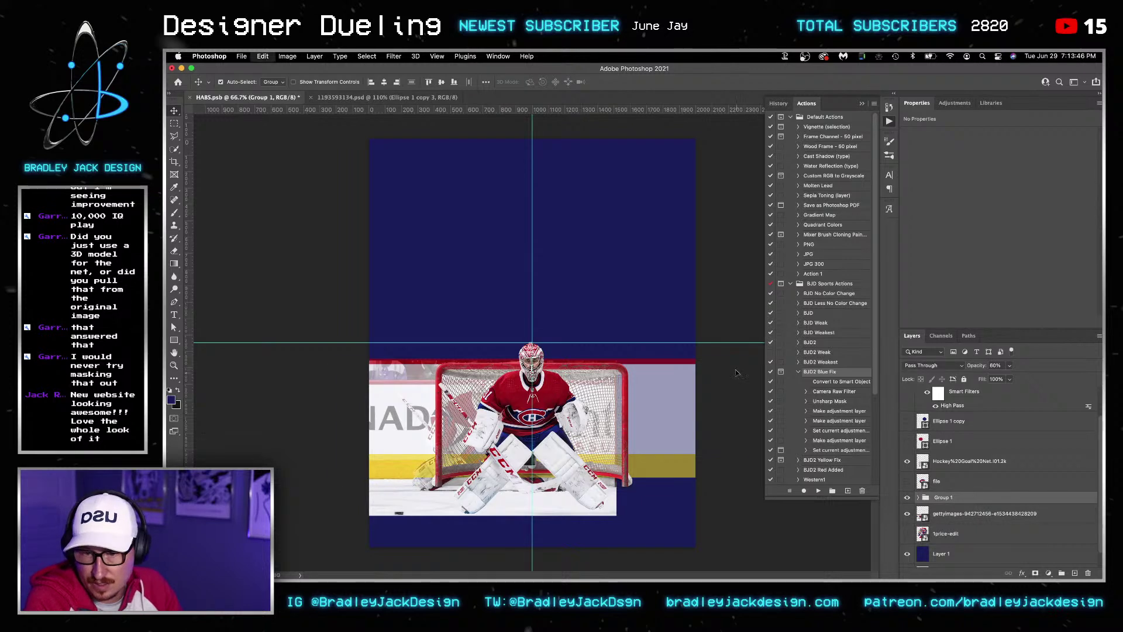
Scale the board rectangles' group to about 81% to match the boards in the rink photo, and restore its opacity to 100%
key("super+t")
left_click_drag(331, 355, 417, 376)
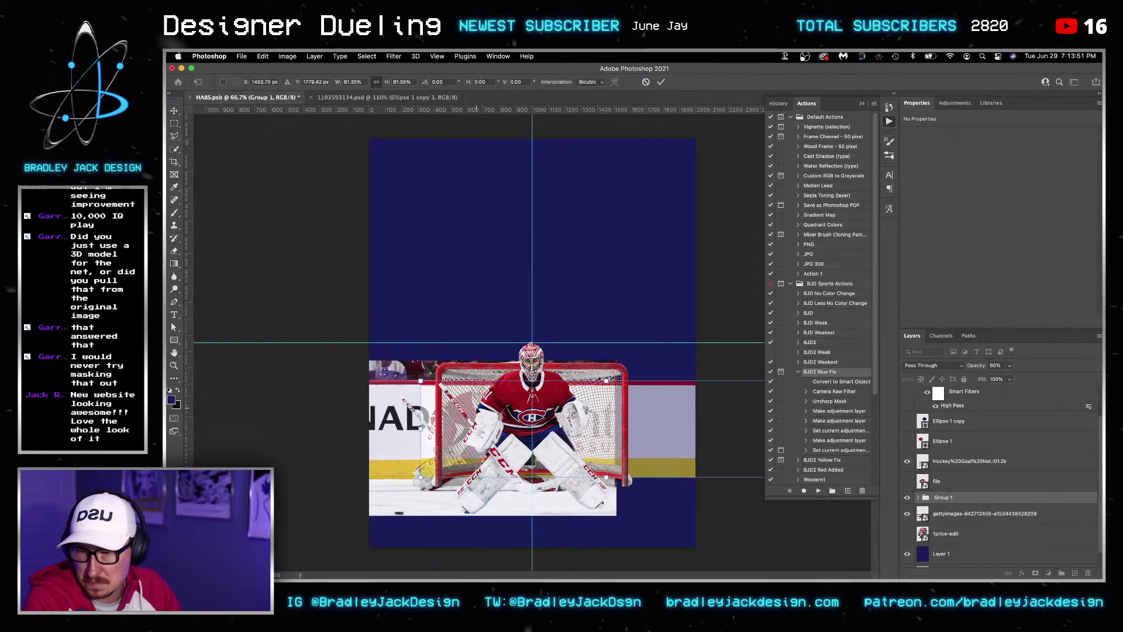
key("Return")
key("0")
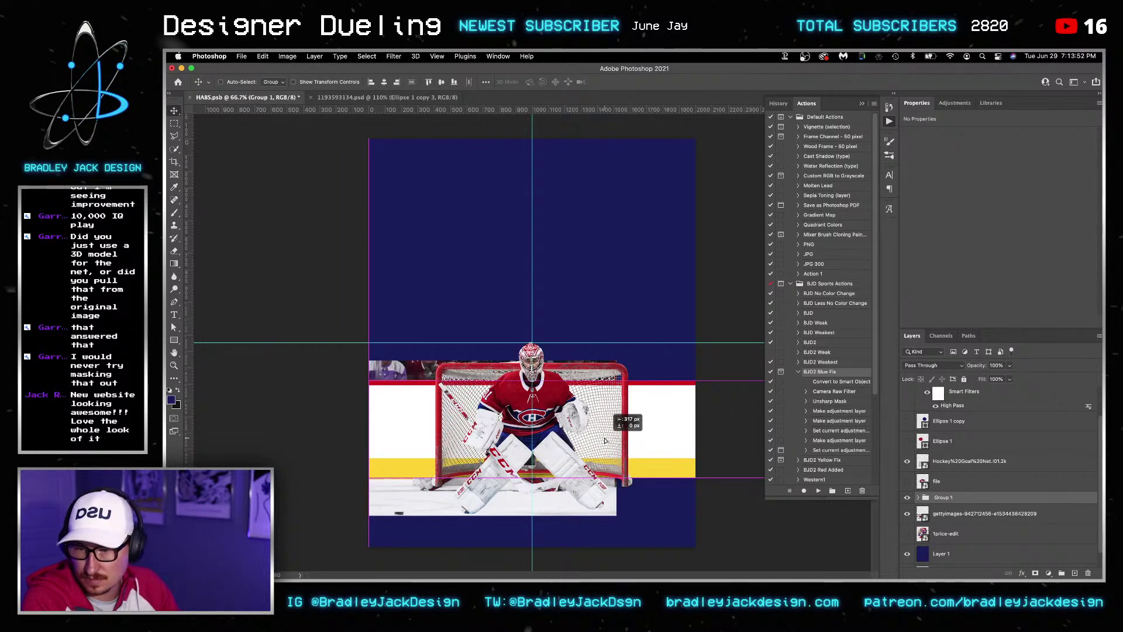
Nudge the boards' group up until its red top rail sits just below the net's crossbar, and hide the rink photo
key("Up")
key("Up")
key("Up")
key("Up")
key("Up")
key("Up")
key("Up")
key("Up")
key("Up")
key("Up")
key("Up")
key("Up")
key("Up")
key("Up")
key("Up")
key("Up")
key("Up")
key("Up")
key("Up")
key("Up")
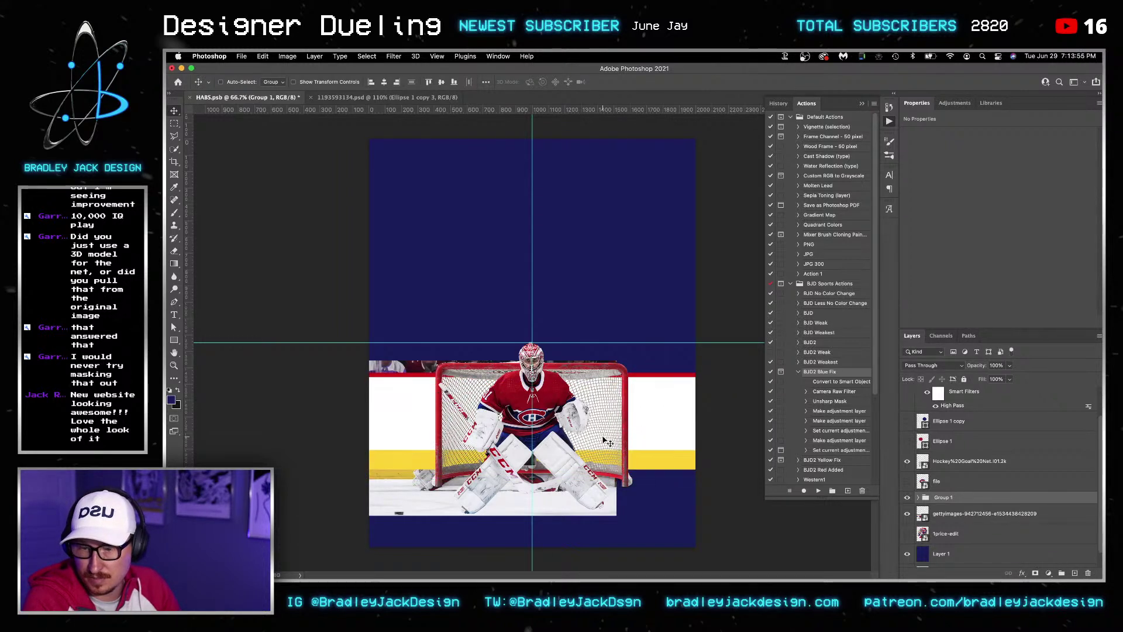
key("Up")
key("Up")
key("Up")
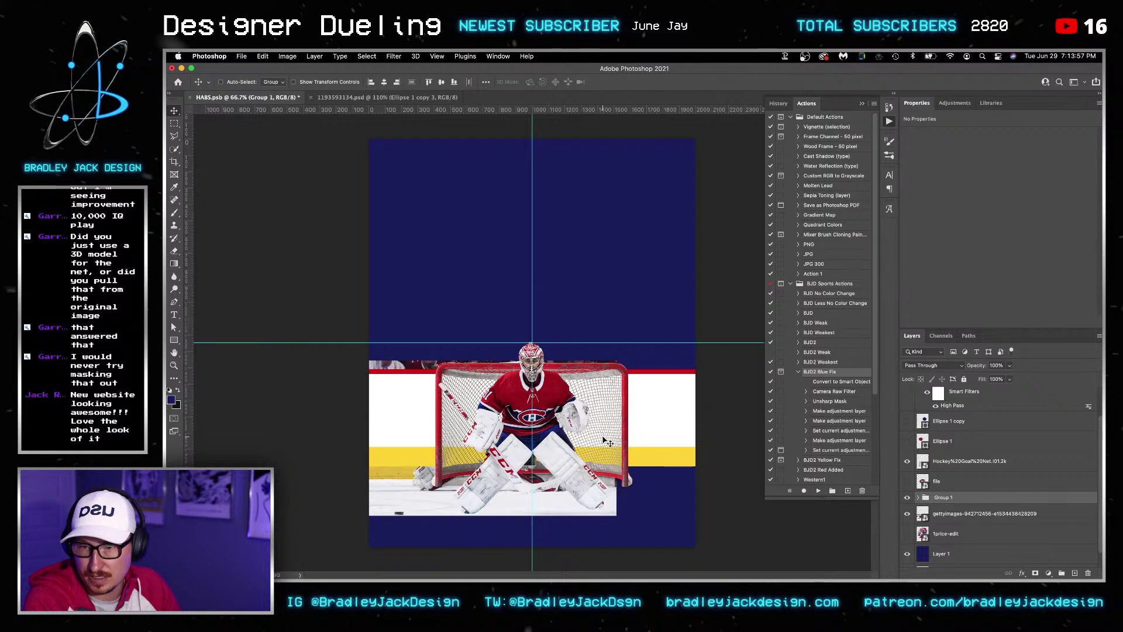
left_click(907, 514)
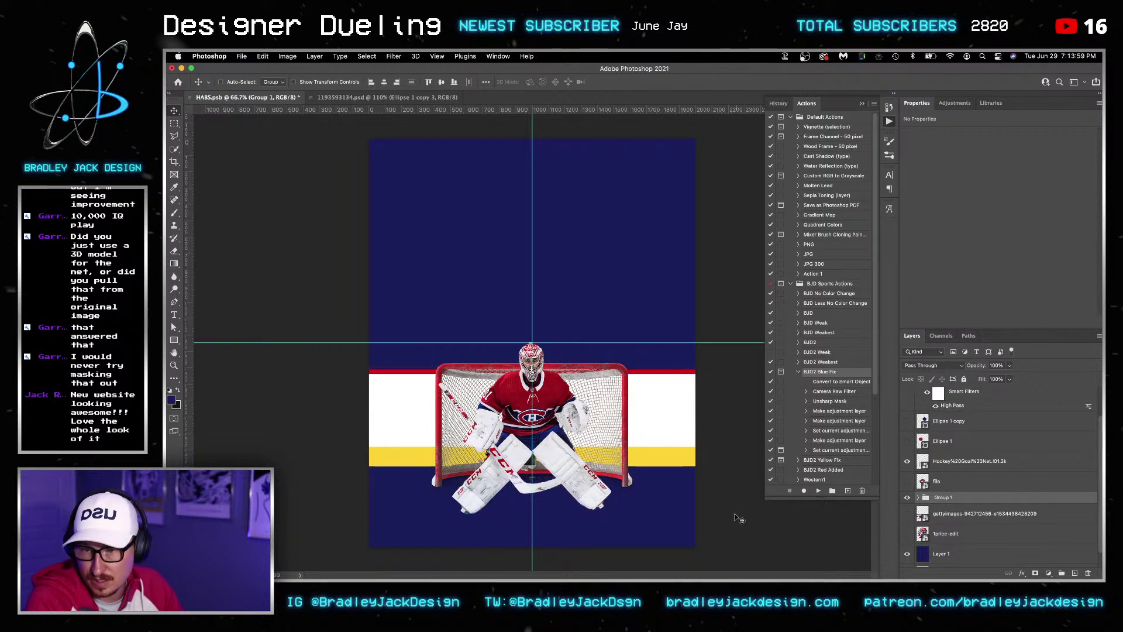
key("Up")
key("Up")
key("Up")
key("Up")
key("Up")
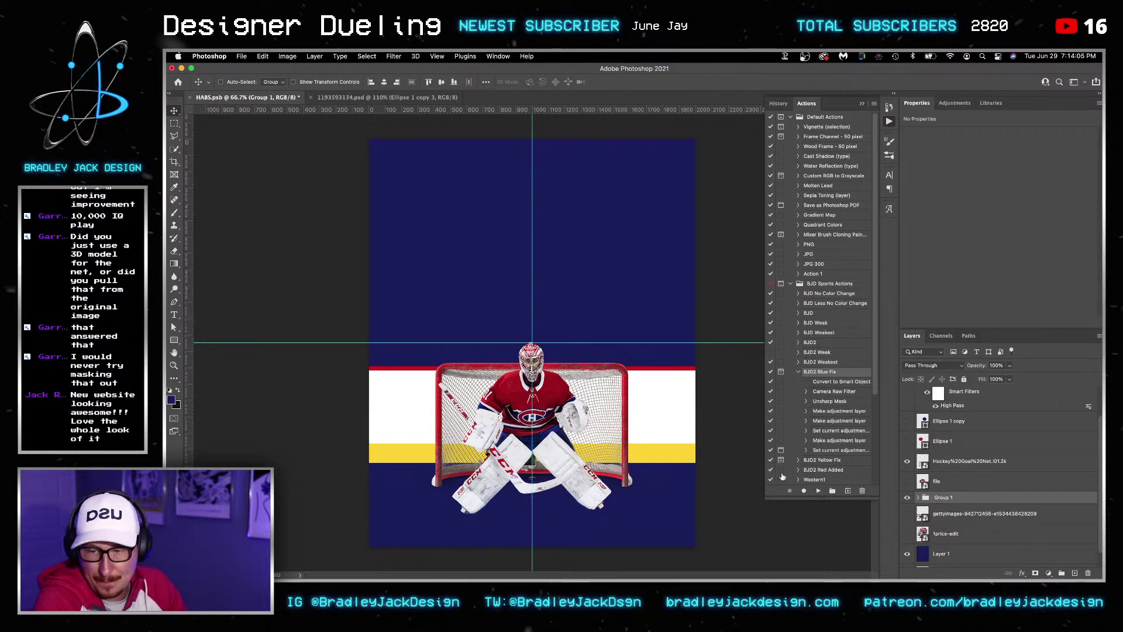
Place the ice texture 1.jpg from Finder directly above the 1price-edit layer and move it down below the boards, keeping it horizontally centred
left_click(945, 535)
mouse_move(526, 578)
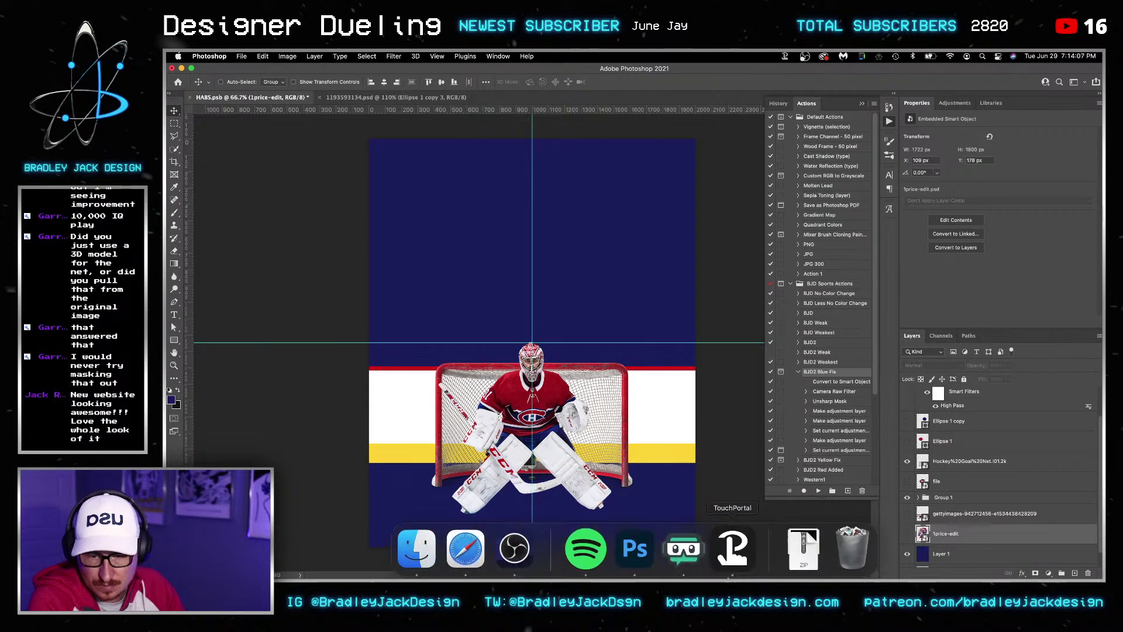
left_click(416, 552)
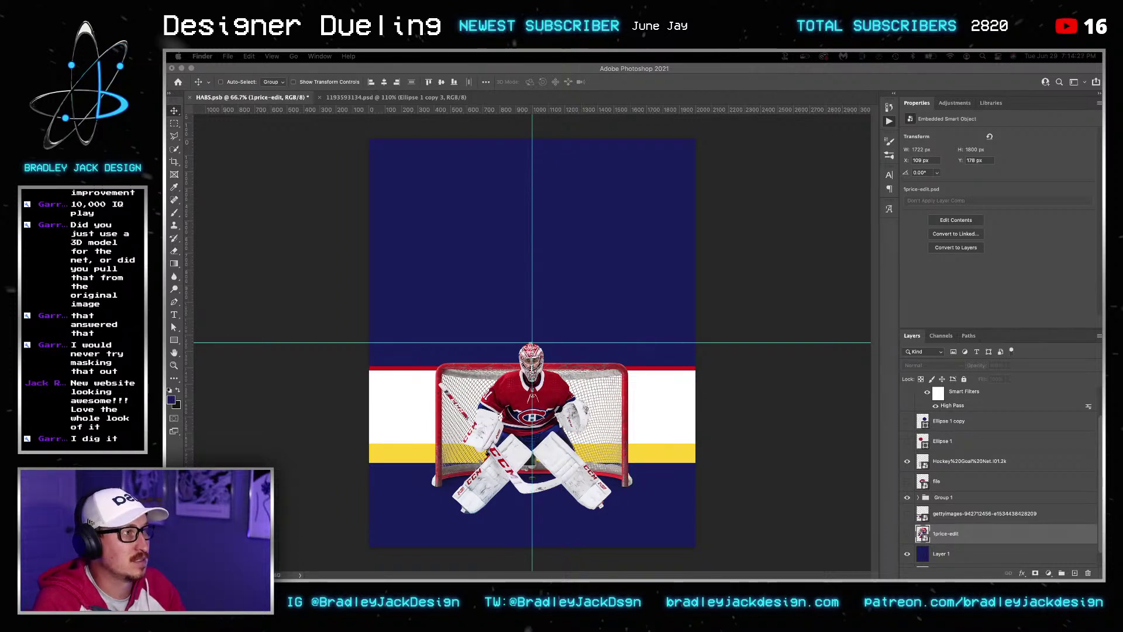
left_click_drag(699, 368, 713, 363)
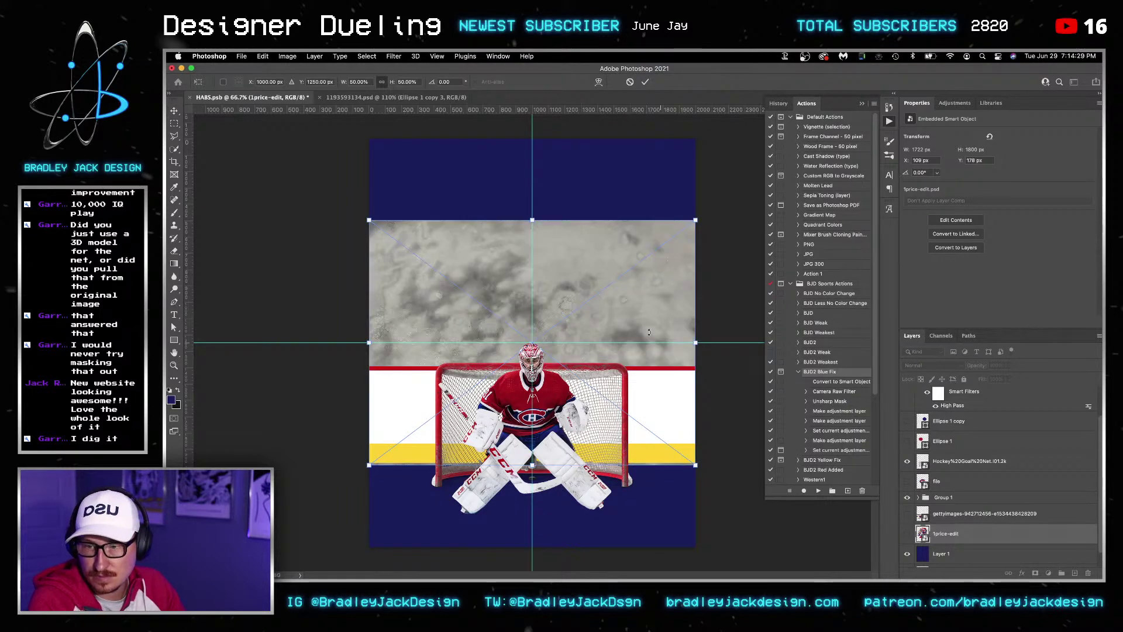
left_click_drag(649, 333, 667, 571)
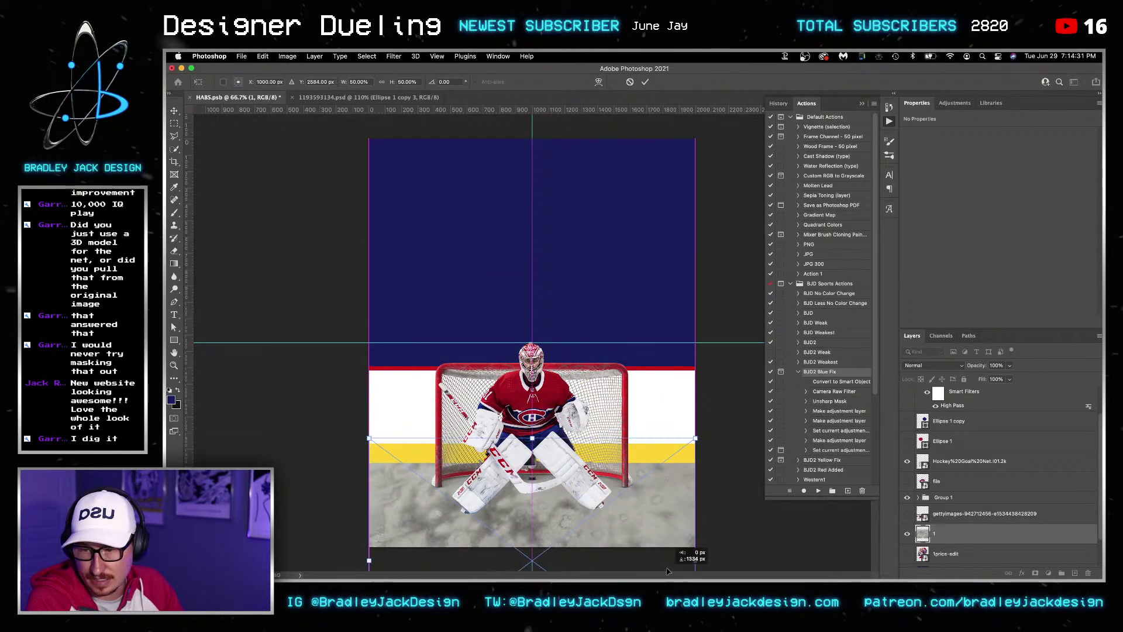
key("super+minus")
left_click_drag(587, 437, 589, 452)
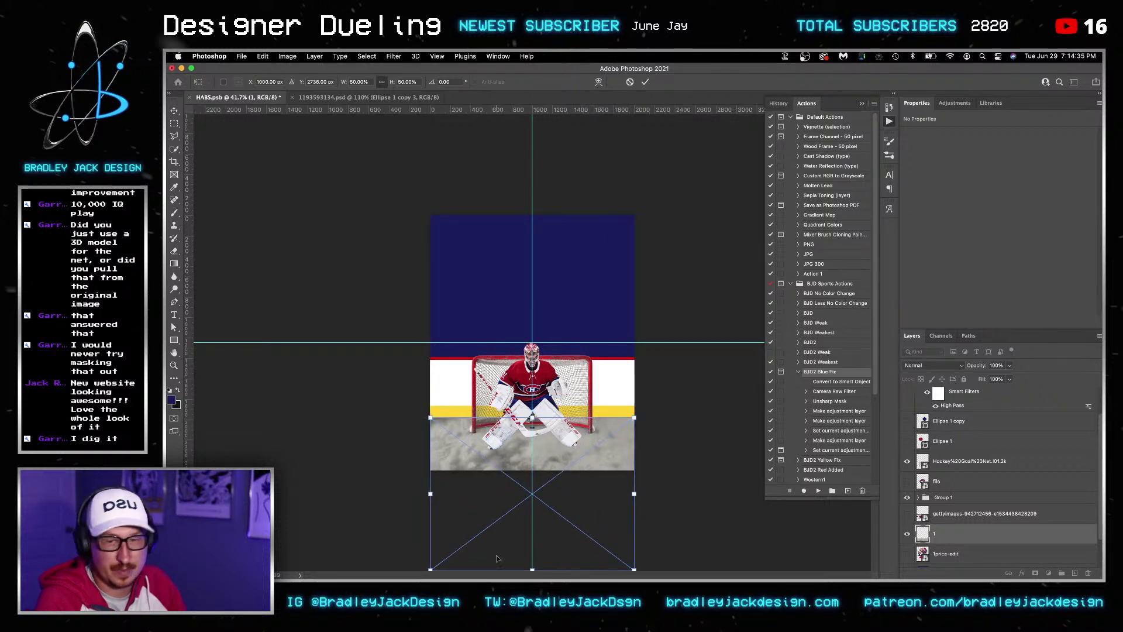
Squash the ice texture to 17.13% height, spread its lower corners to about 4283 px wide for perspective, and blend it with Multiply
left_click_drag(532, 569, 532, 469)
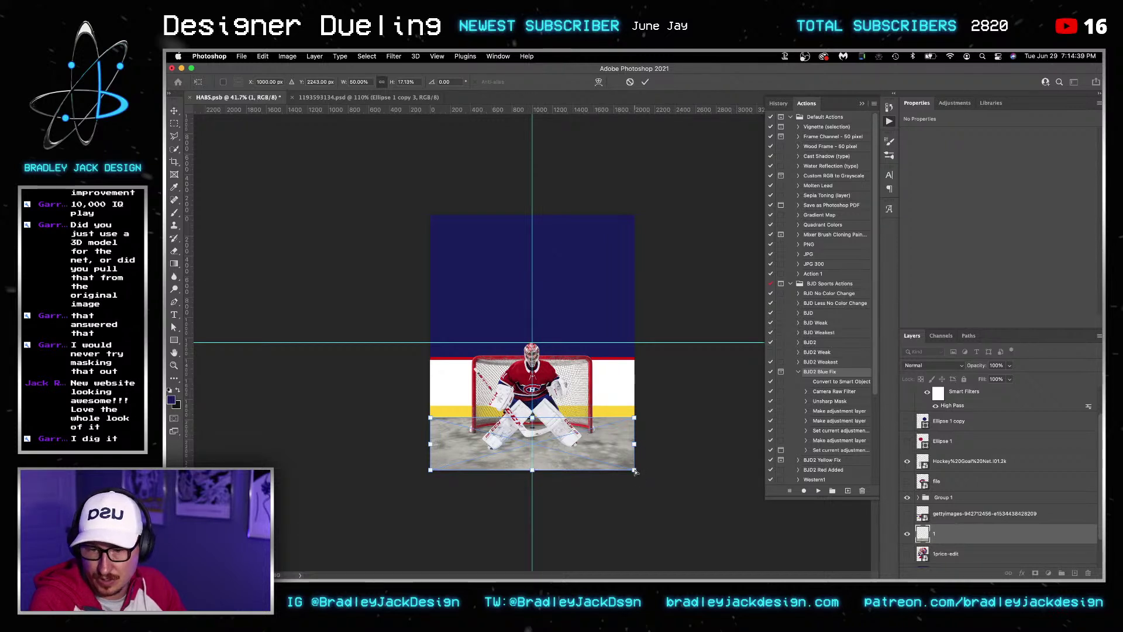
left_click_drag(636, 470, 751, 469)
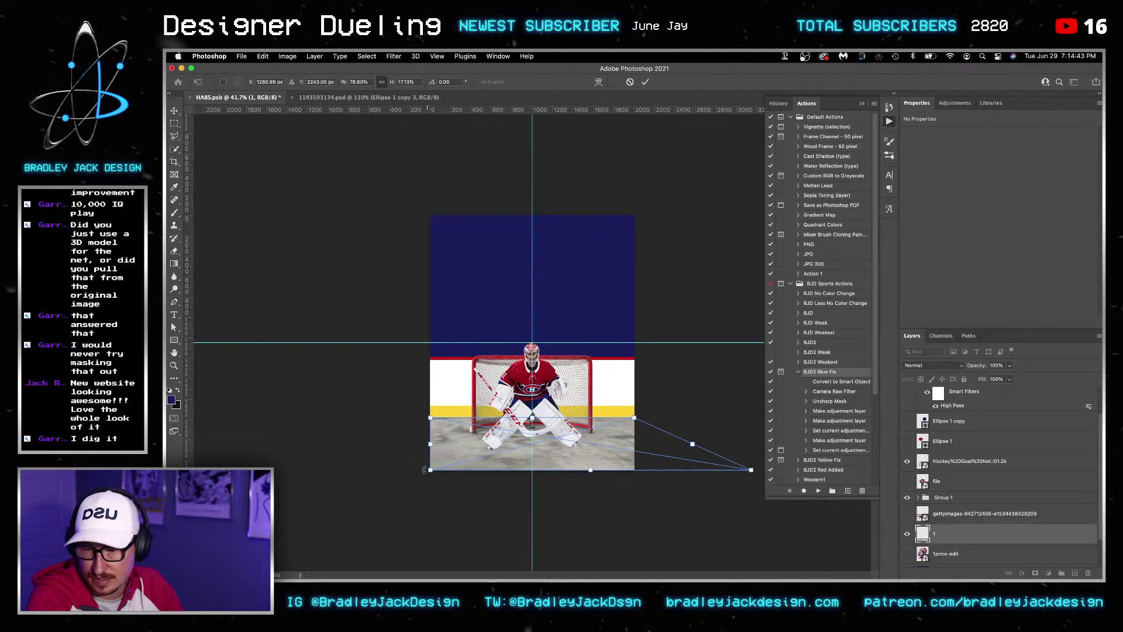
left_click_drag(432, 471, 315, 477)
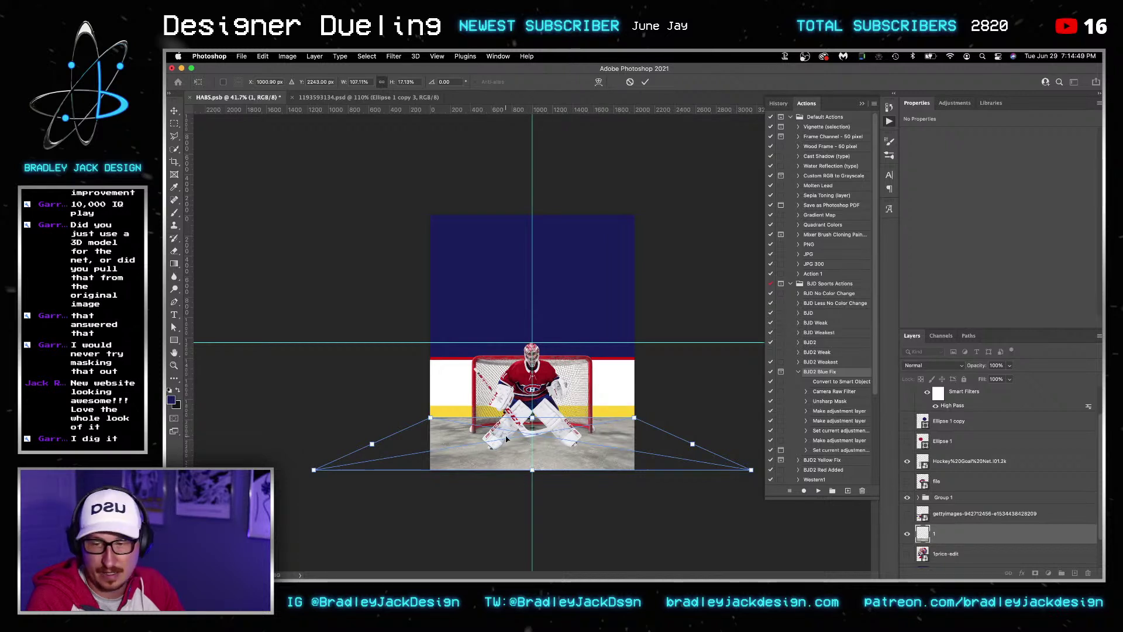
key("Return")
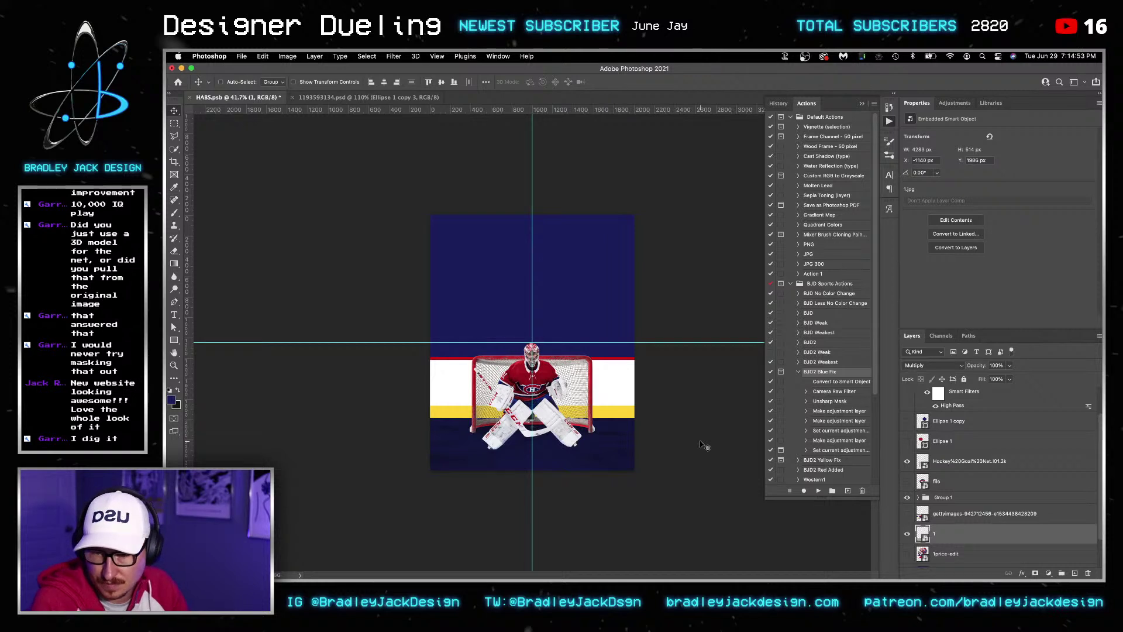
Group the goal net and goalie layers and name the group Front Carey
scroll(942, 488, "up", 2)
left_click(943, 485)
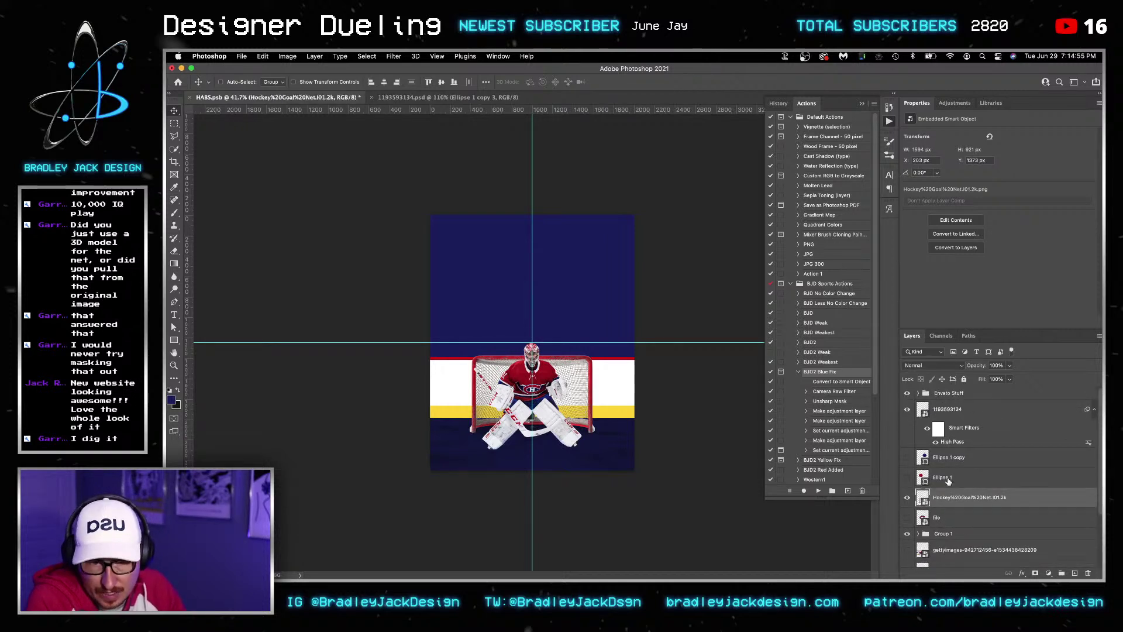
scroll(945, 462, "up", 1)
left_click(951, 414, "super")
key("shift+Down")
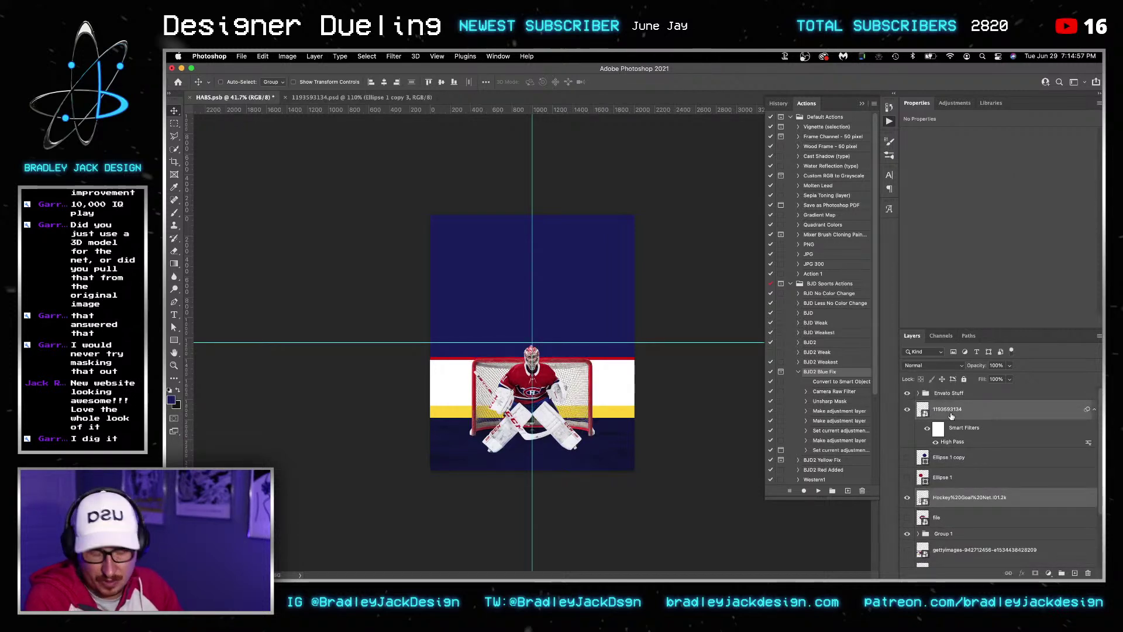
key("super+g")
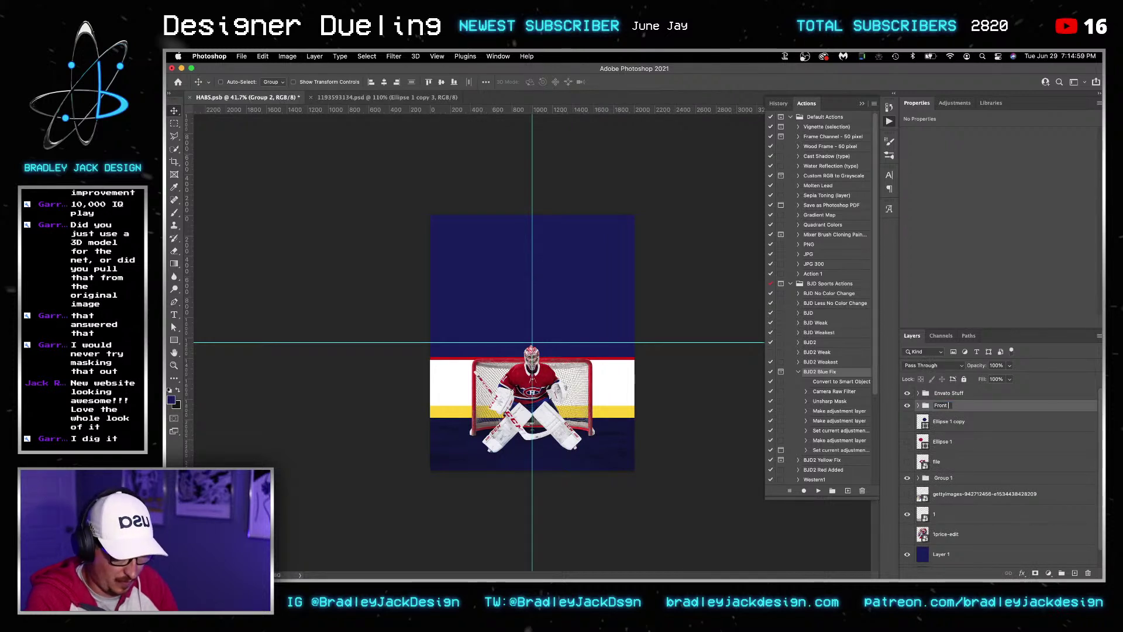
key("Return")
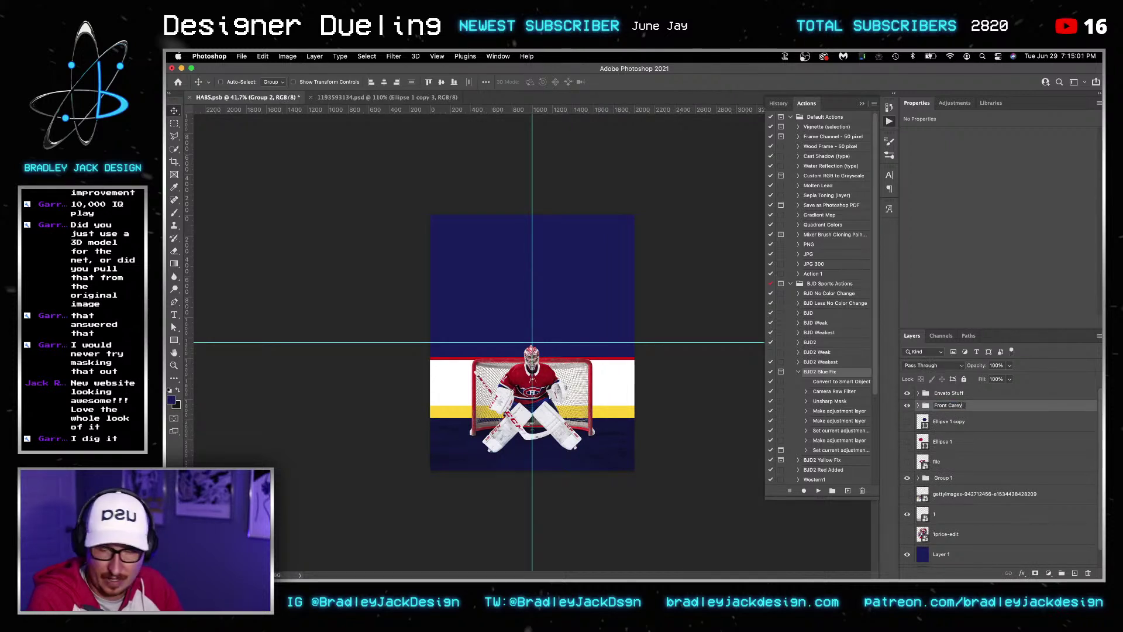
key("Return")
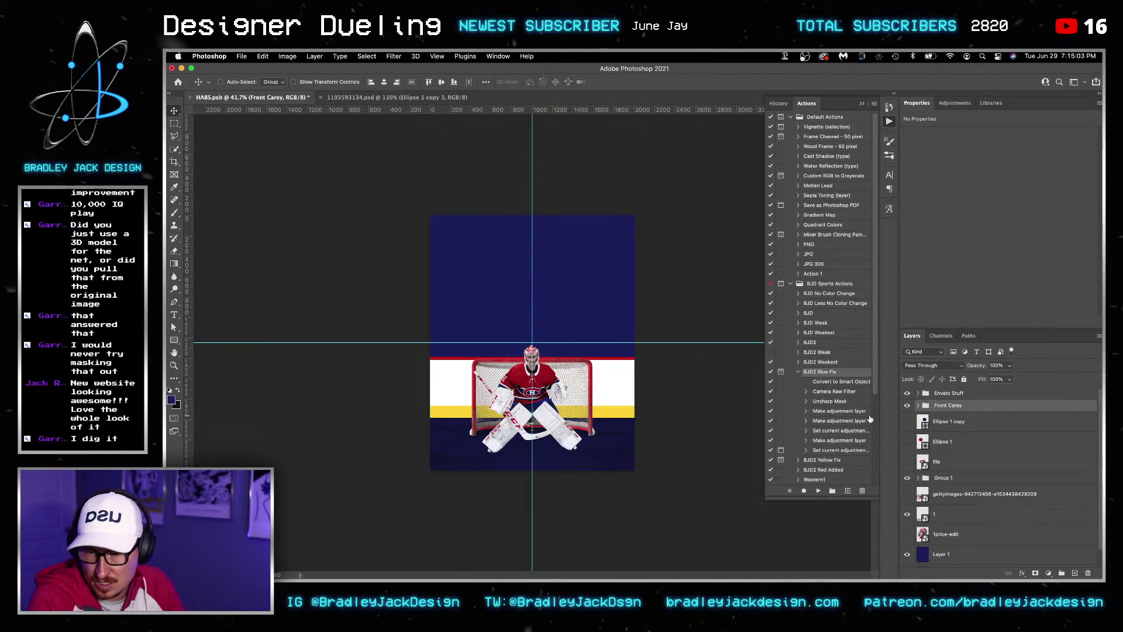
Show the 1price-edit helmet portrait and move its layer above the boards' group
left_click(906, 533)
left_click(942, 533)
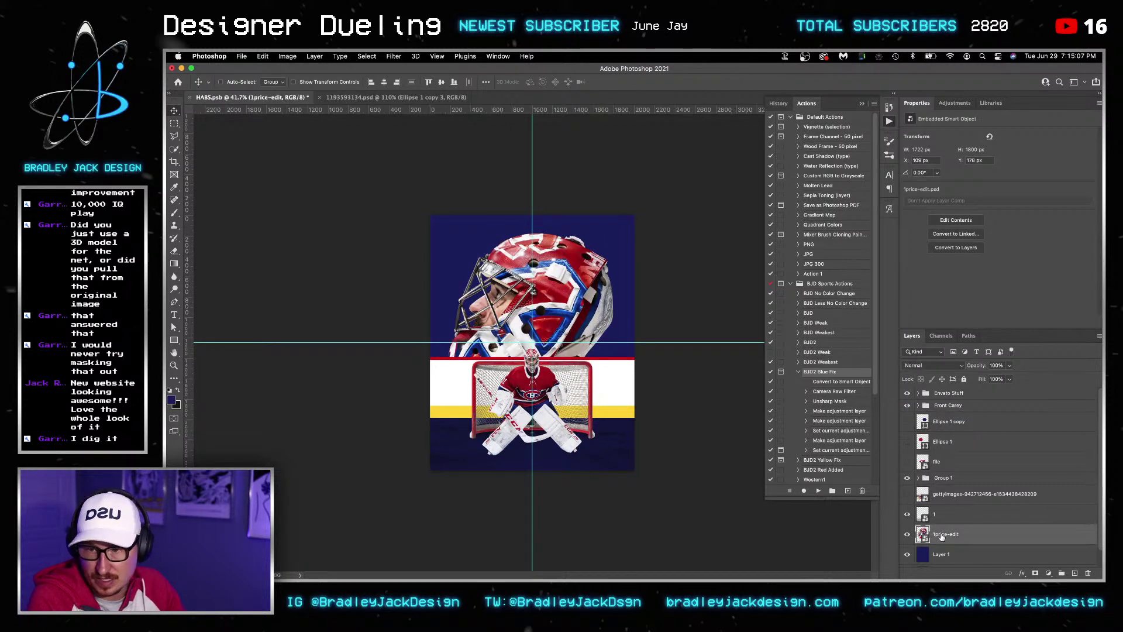
left_click_drag(942, 535, 938, 473)
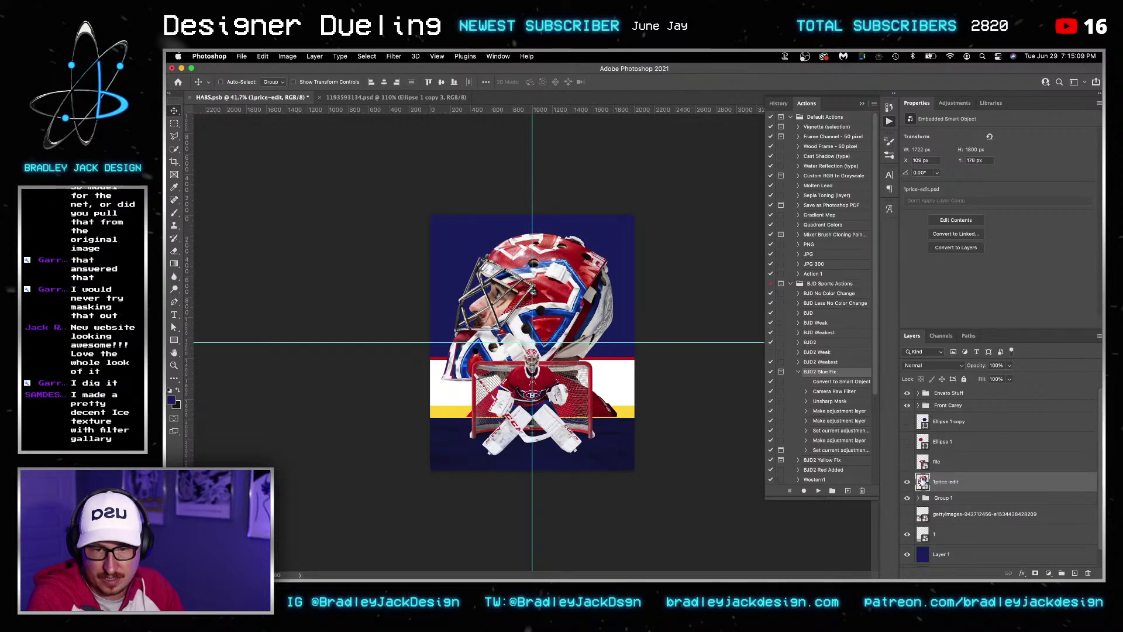
Open the 1price-edit smart object's contents and run the BJD2 Blue Fix action on the helmet portrait
double_click(921, 481)
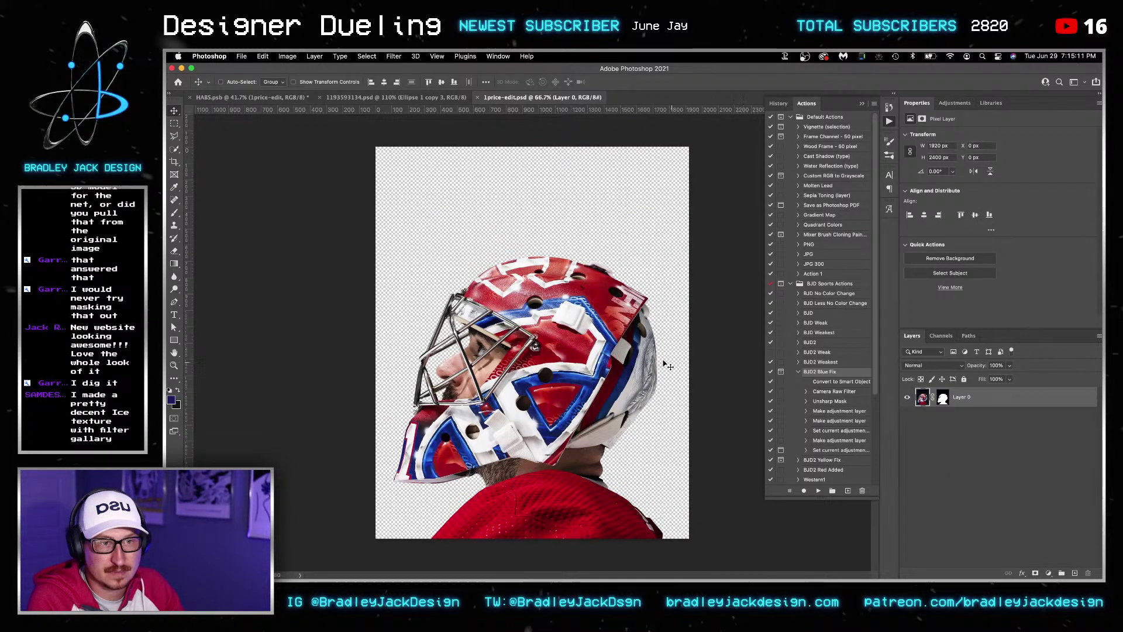
key("z")
left_click(611, 341)
key("v")
scroll(641, 309, "up", 1)
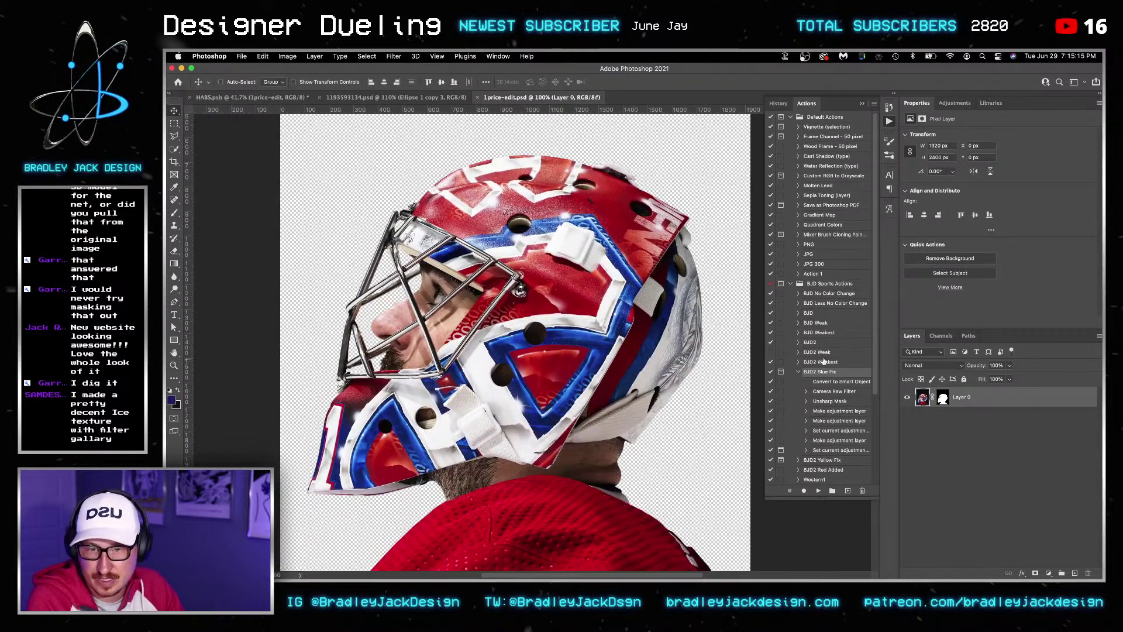
left_click(820, 490)
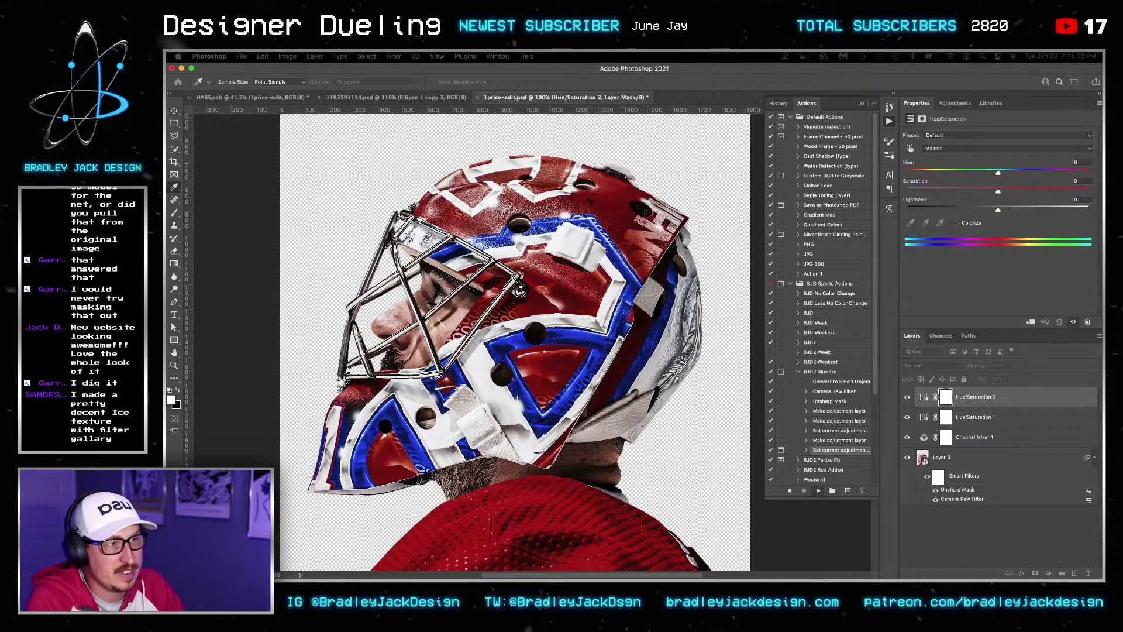
Add a Selective Color adjustment above the portrait and set its Reds to Cyan -51% and Black +23%
left_click(954, 105)
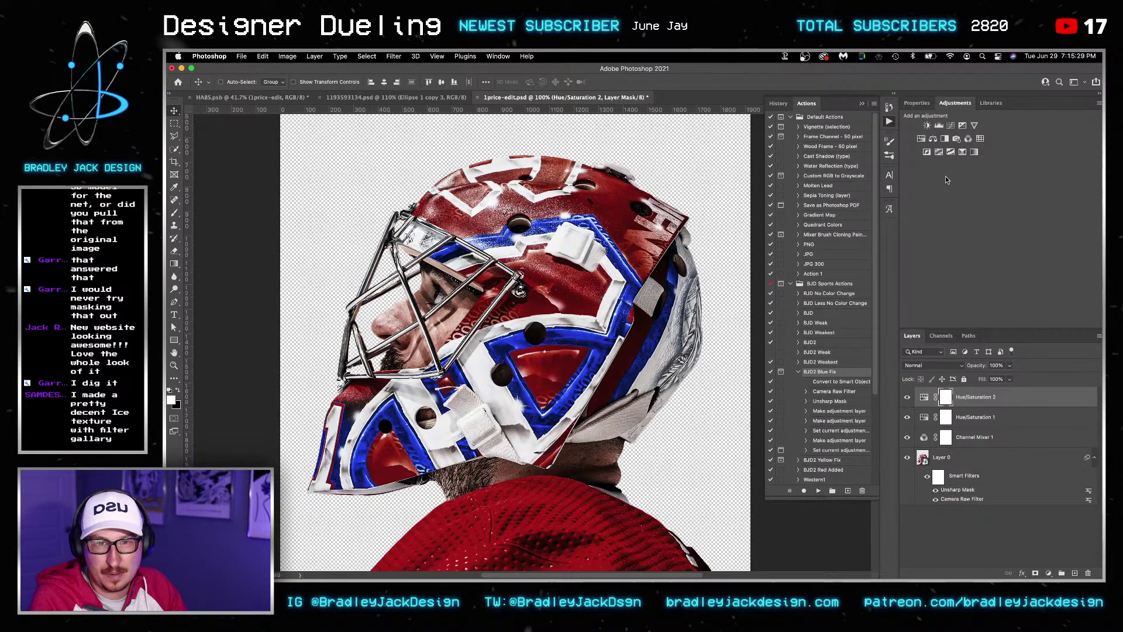
left_click(973, 151)
left_click(964, 147)
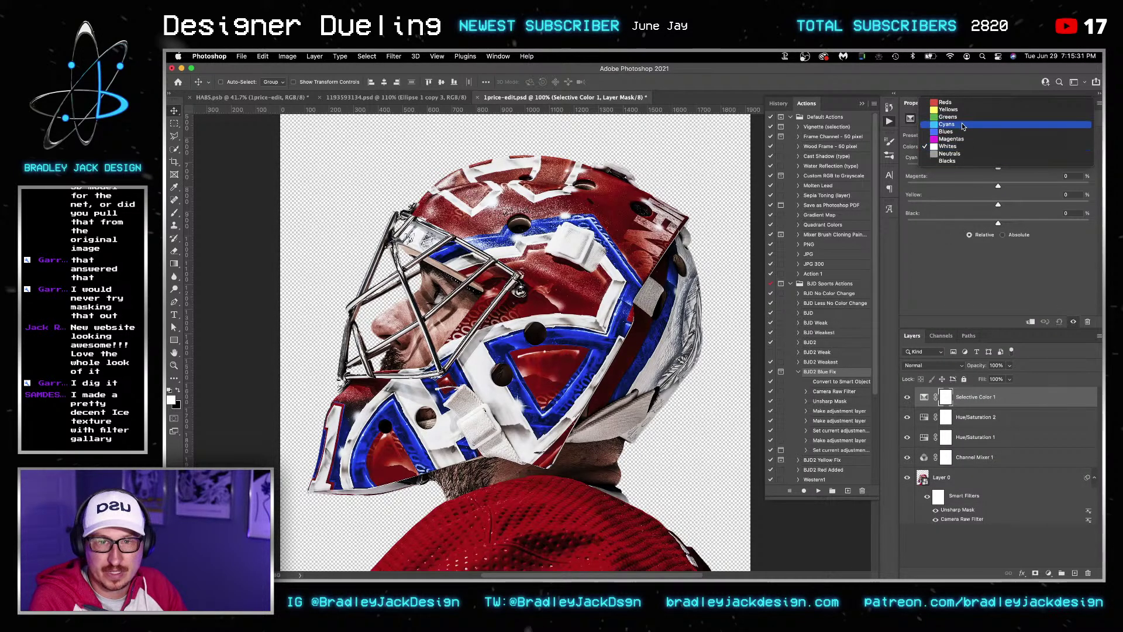
left_click(964, 103)
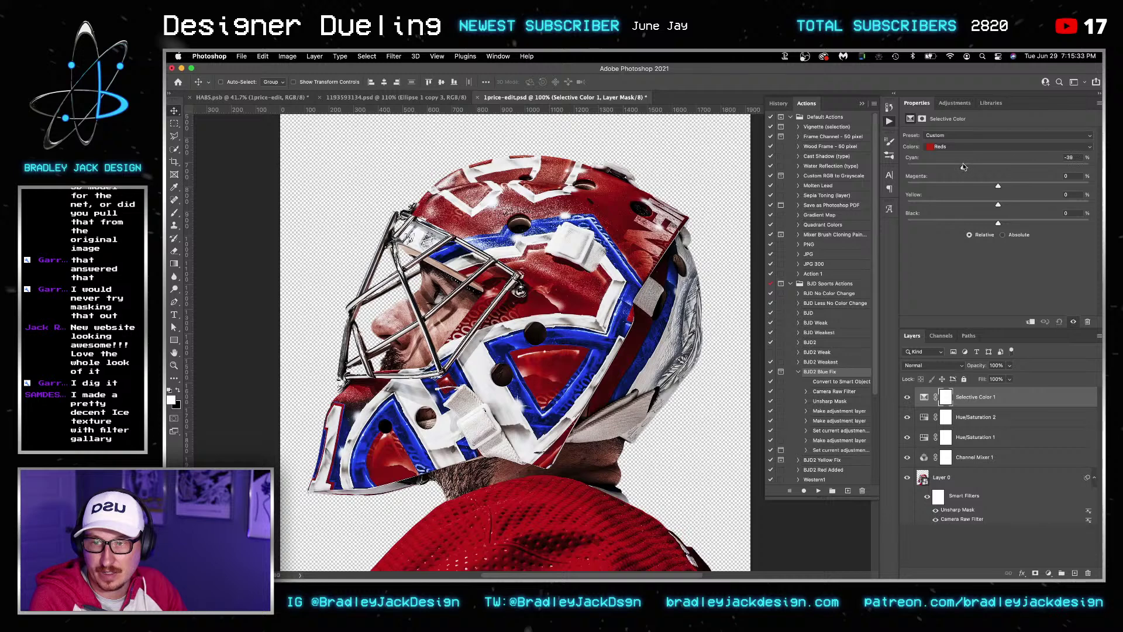
left_click_drag(954, 167, 951, 168)
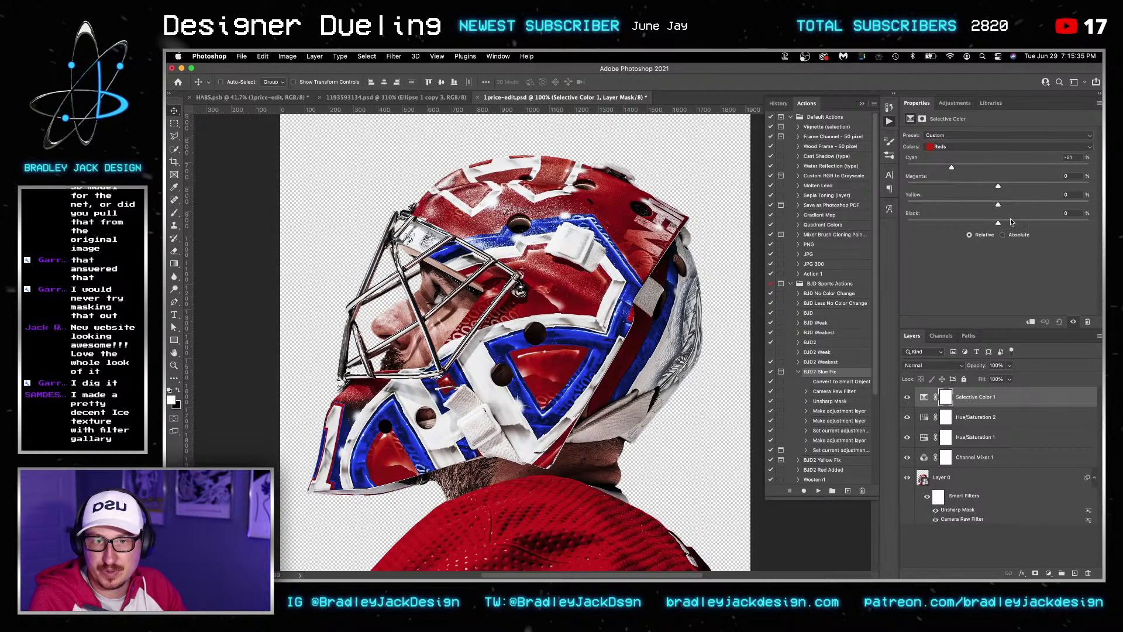
left_click_drag(1010, 223, 1018, 222)
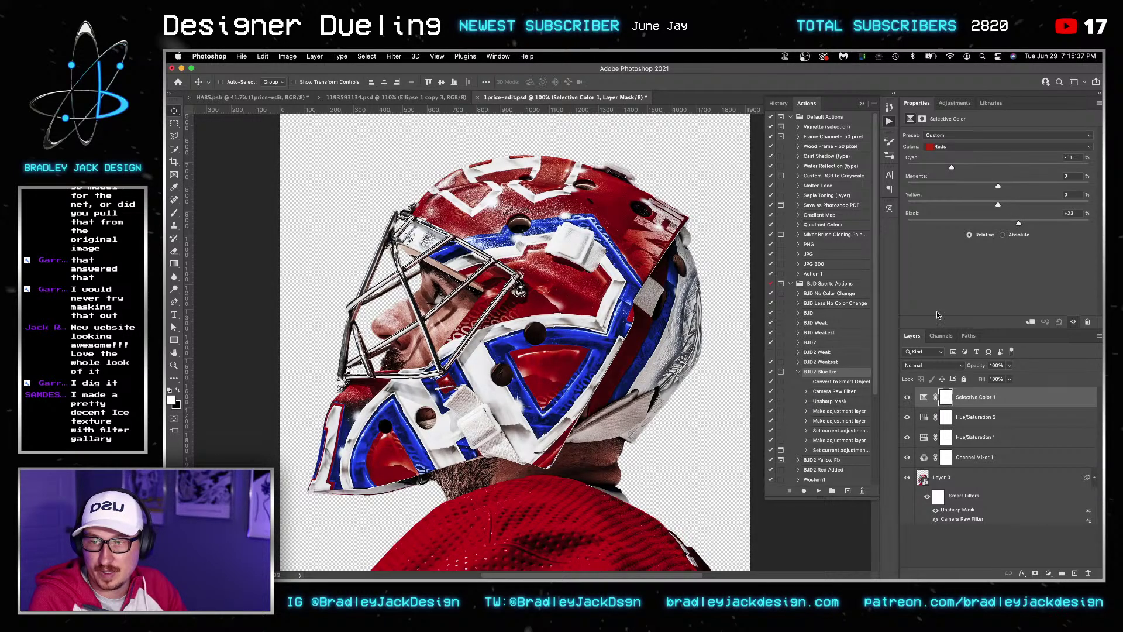
Add a second Selective Color adjustment and set its Reds to Cyan +44% and Yellow +10%
left_click(954, 103)
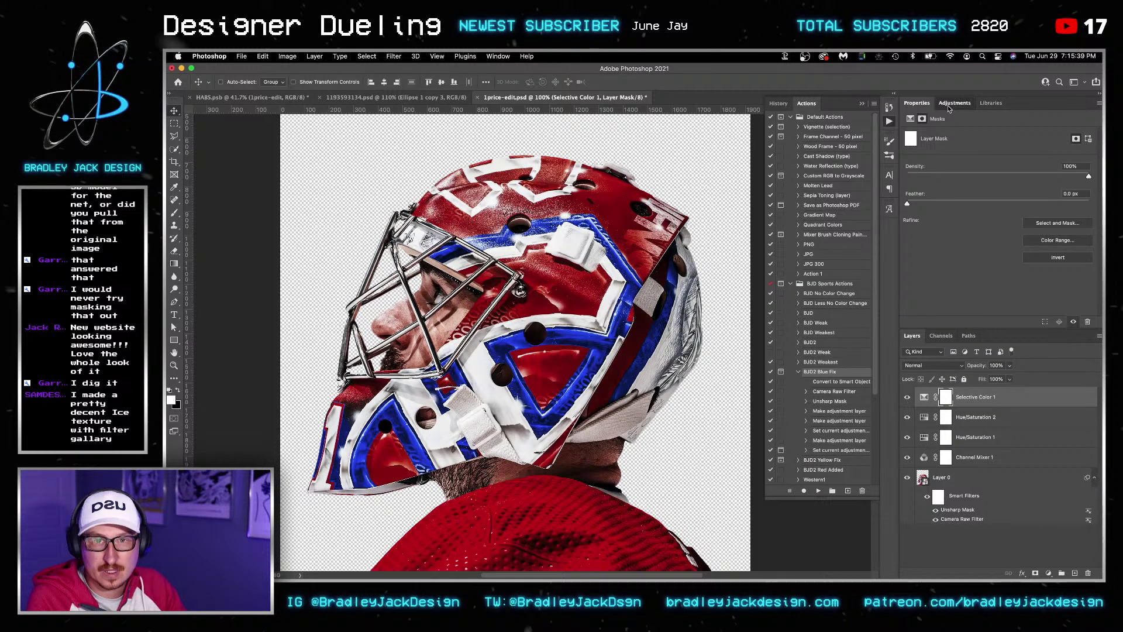
left_click(962, 152)
left_click(1029, 146)
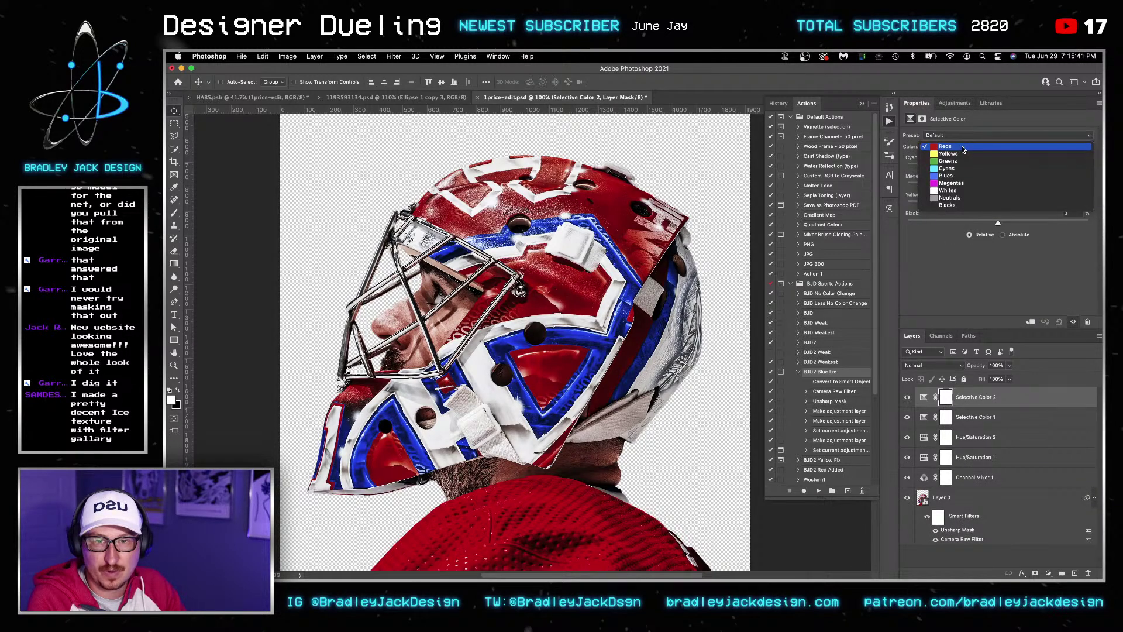
left_click(1029, 147)
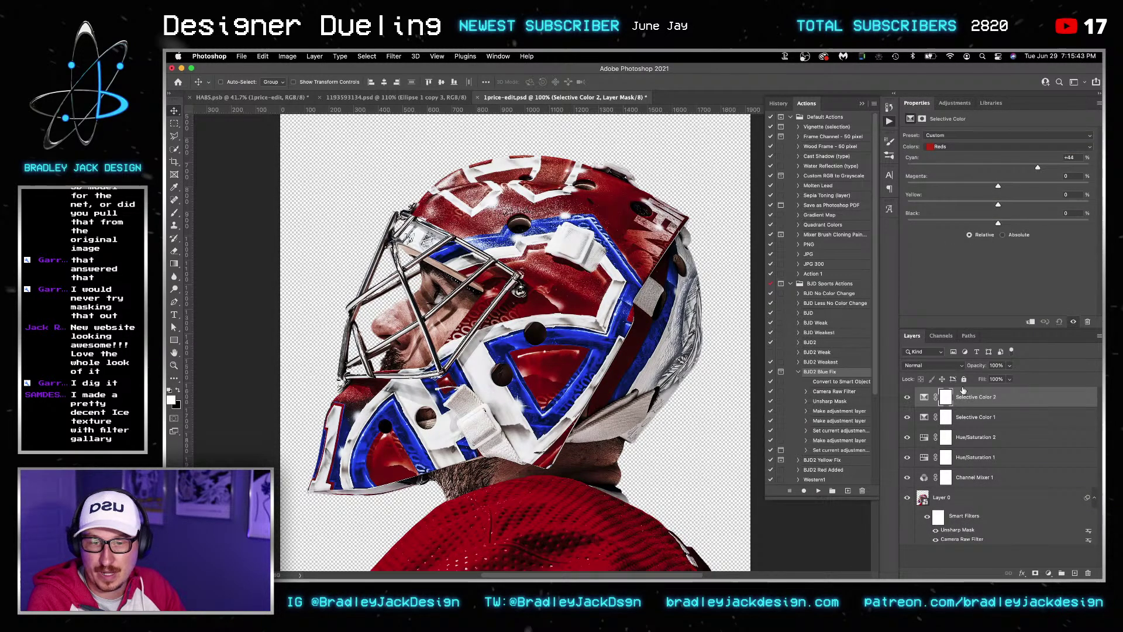
left_click(962, 149)
left_click(962, 147)
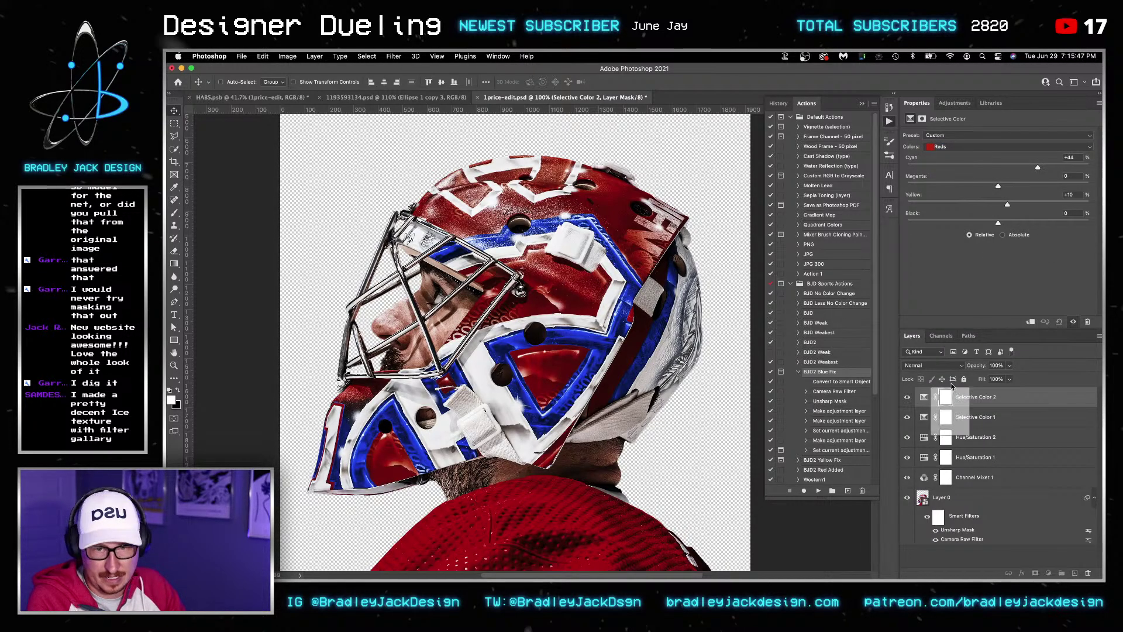
Invert the second Selective Color adjustment's layer mask to black
left_click(948, 396)
left_click(945, 397)
key("ctrl+i")
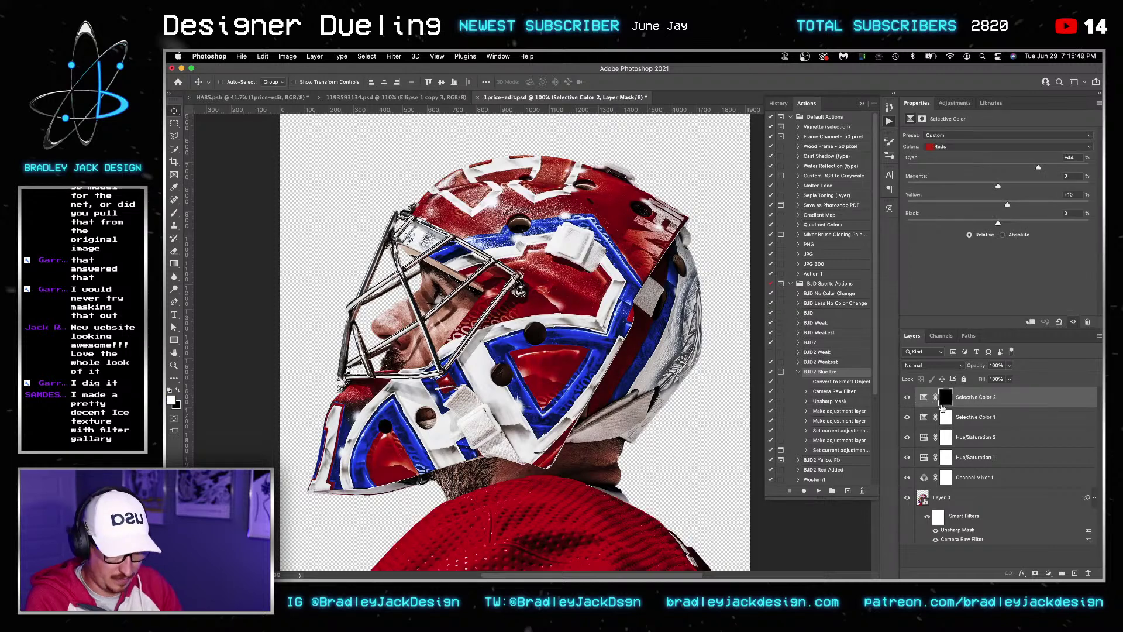
Paint white on the Selective Color 2 mask over the face behind the cage, using a 175 px brush
key("d")
key("b")
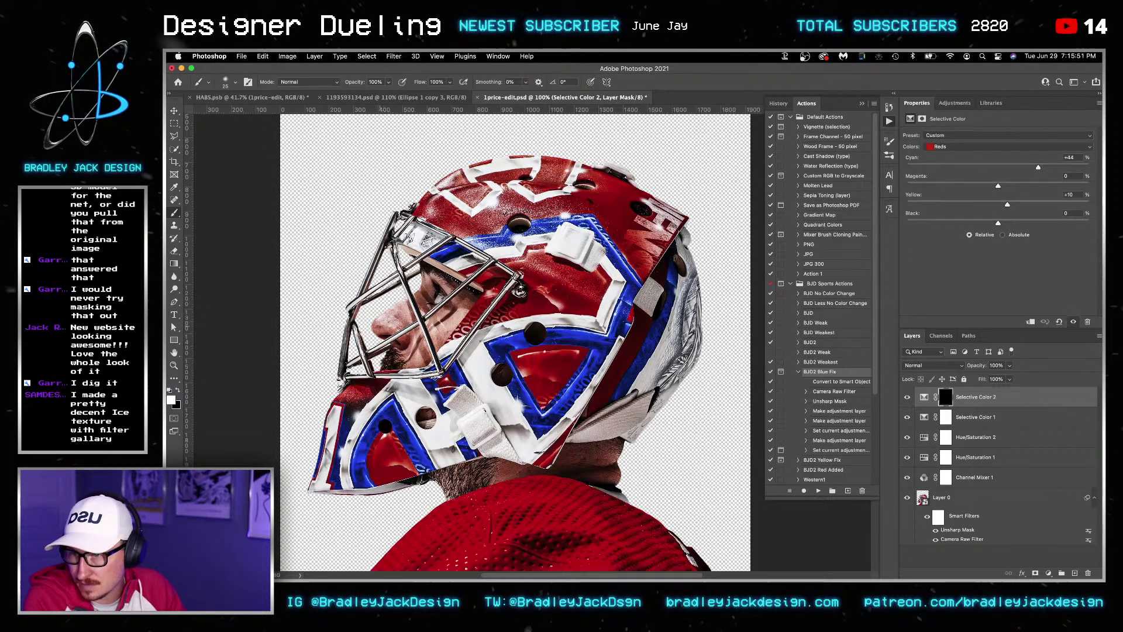
key("bracketright")
key("bracketright")
key("bracketright")
key("bracketright")
key("bracketright")
key("bracketright")
key("bracketright")
key("bracketright")
key("bracketright")
key("bracketright")
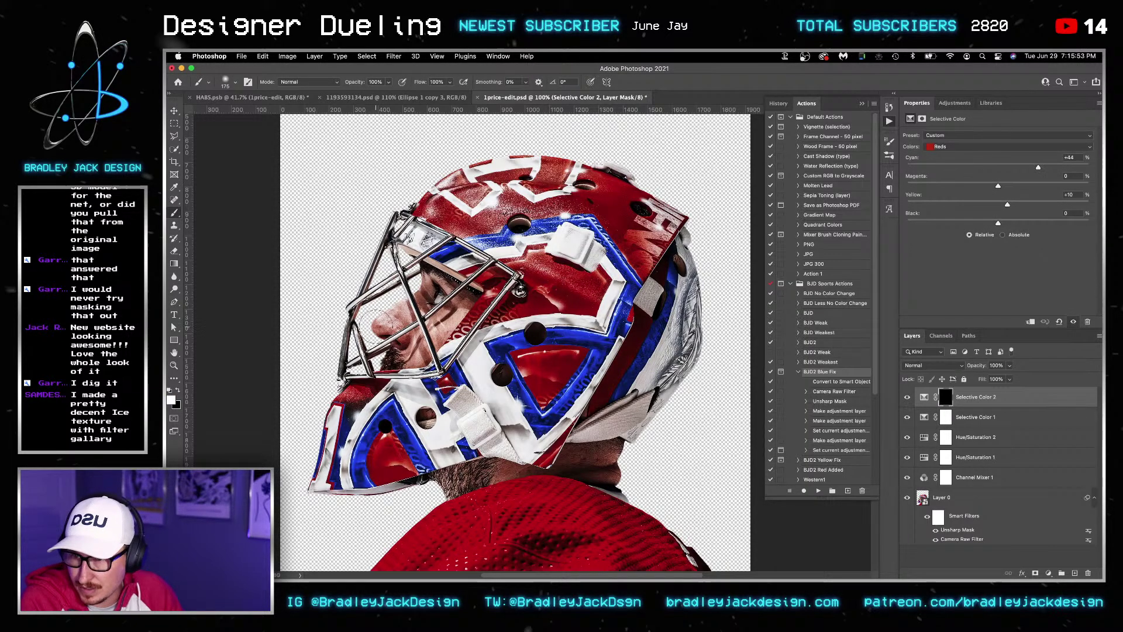
left_click(374, 326)
left_click_drag(375, 326, 409, 361)
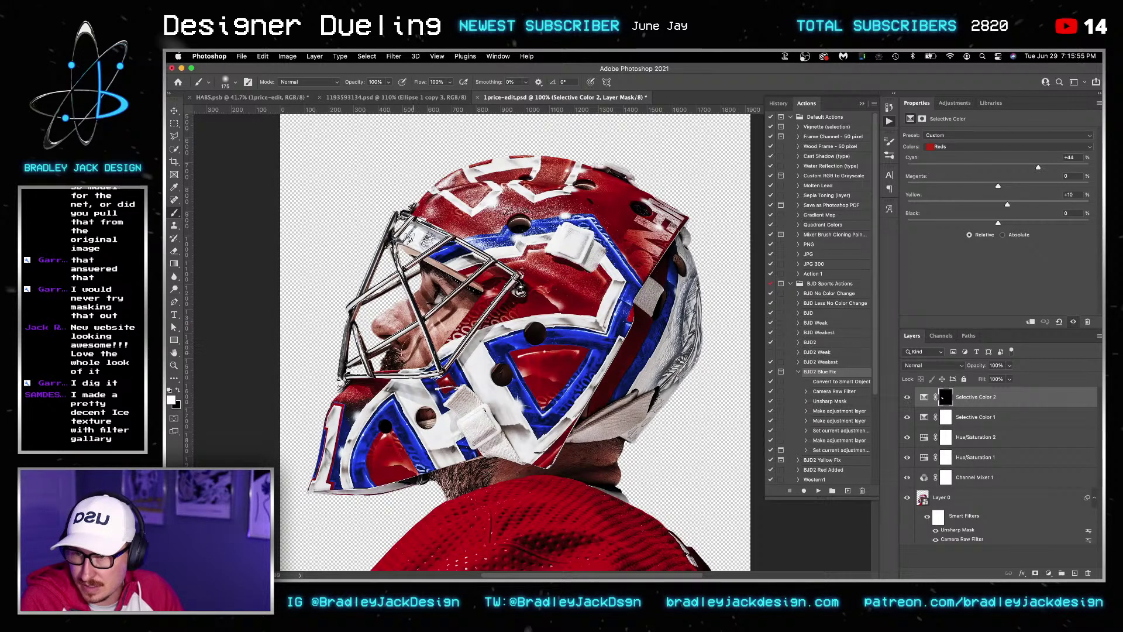
mouse_move(434, 295)
left_mouse_down()
mouse_move(430, 273)
mouse_move(359, 316)
left_mouse_up()
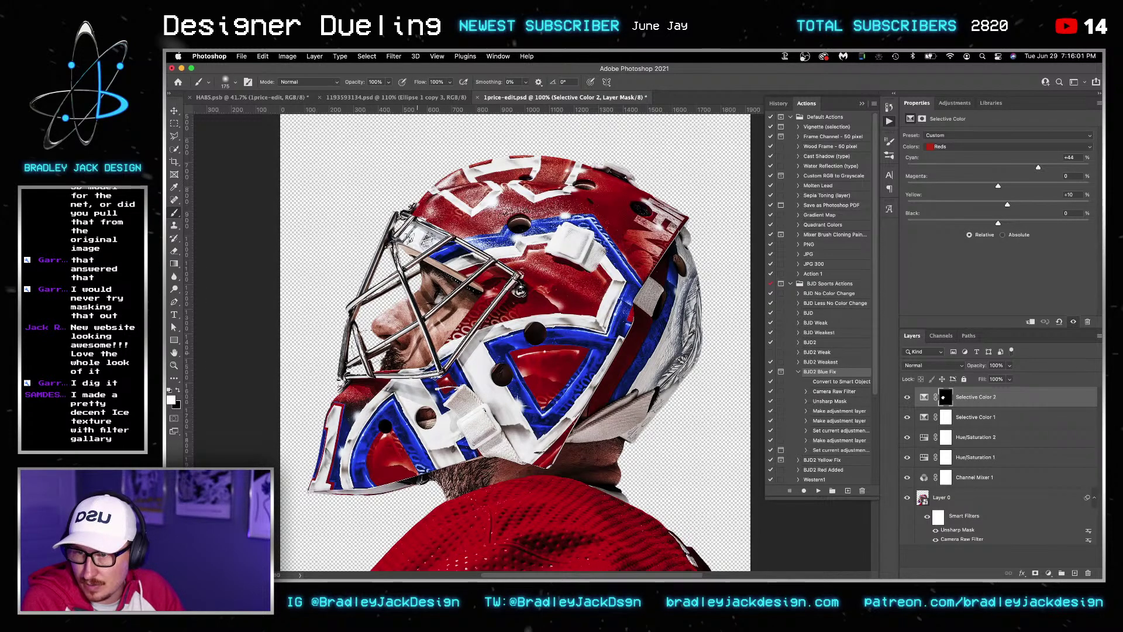
Paint the Selective Color 2 mask white over the beard and neck skin below the helmet, using smaller brushes of 50 to 125 px
key("bracketleft")
key("bracketleft")
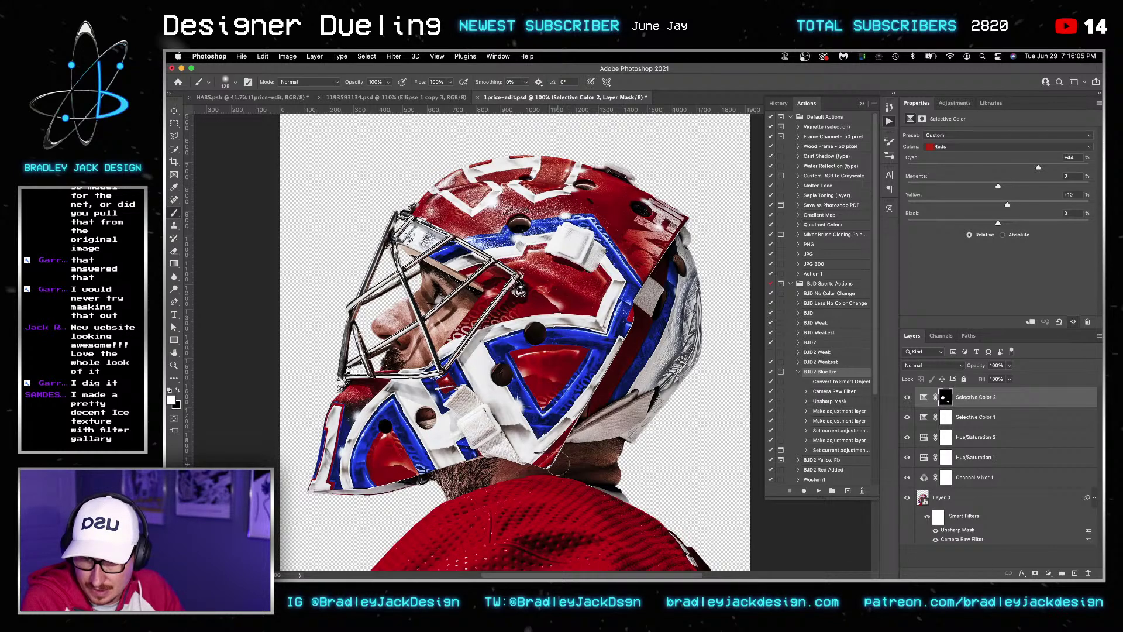
key("bracketleft")
key("bracketleft")
key("bracketleft")
key("bracketleft")
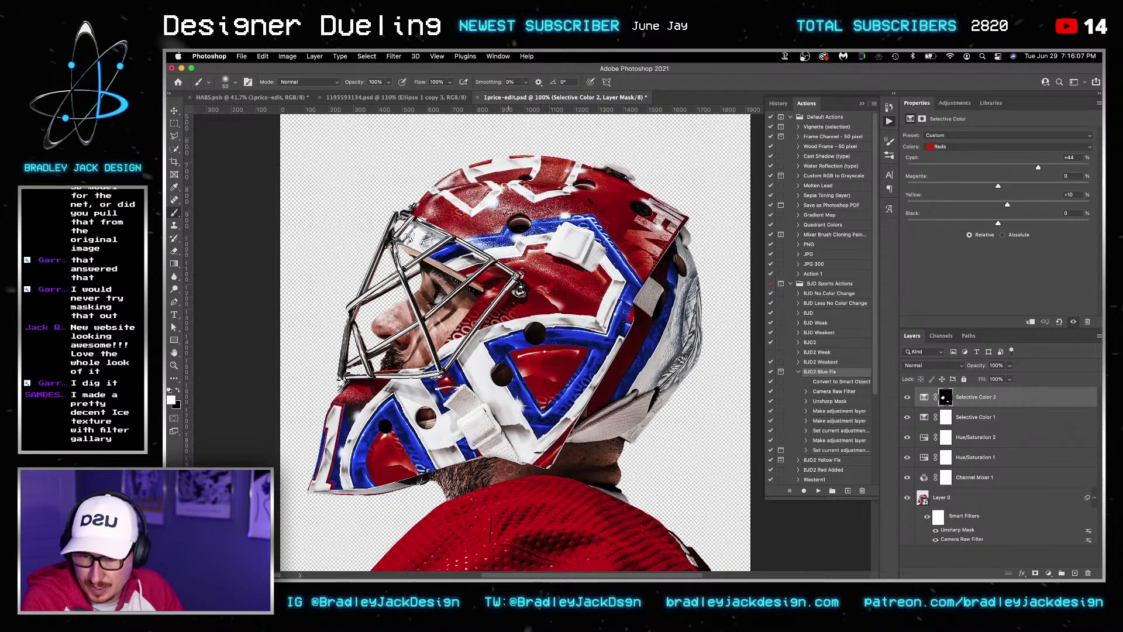
key("bracketright")
key("bracketright")
key("bracketright")
key("bracketright")
key("bracketright")
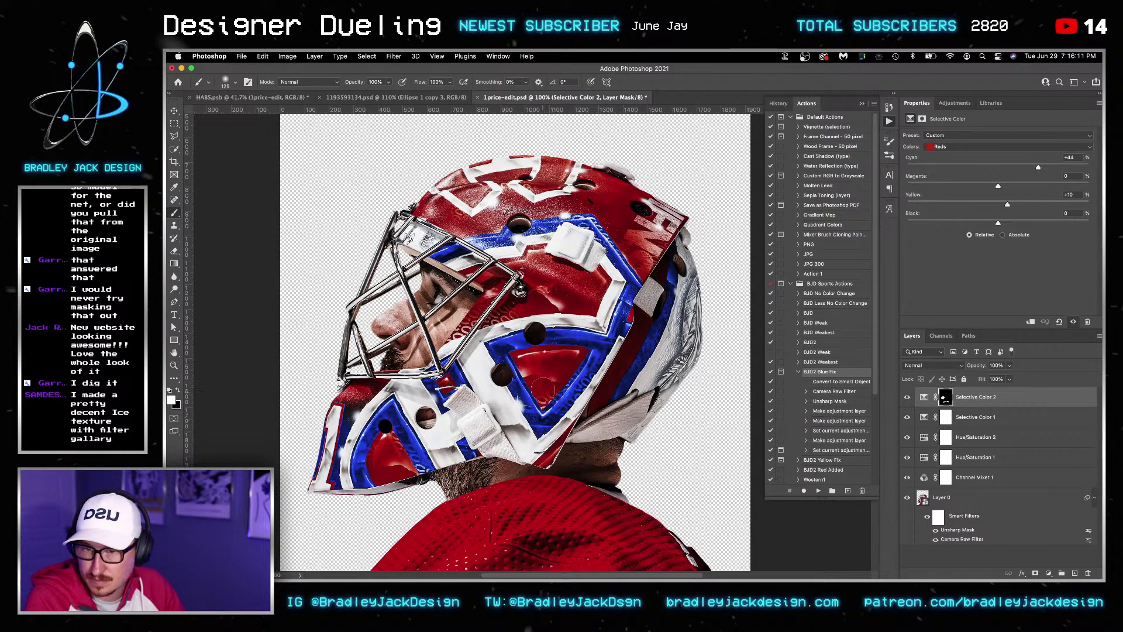
key("v")
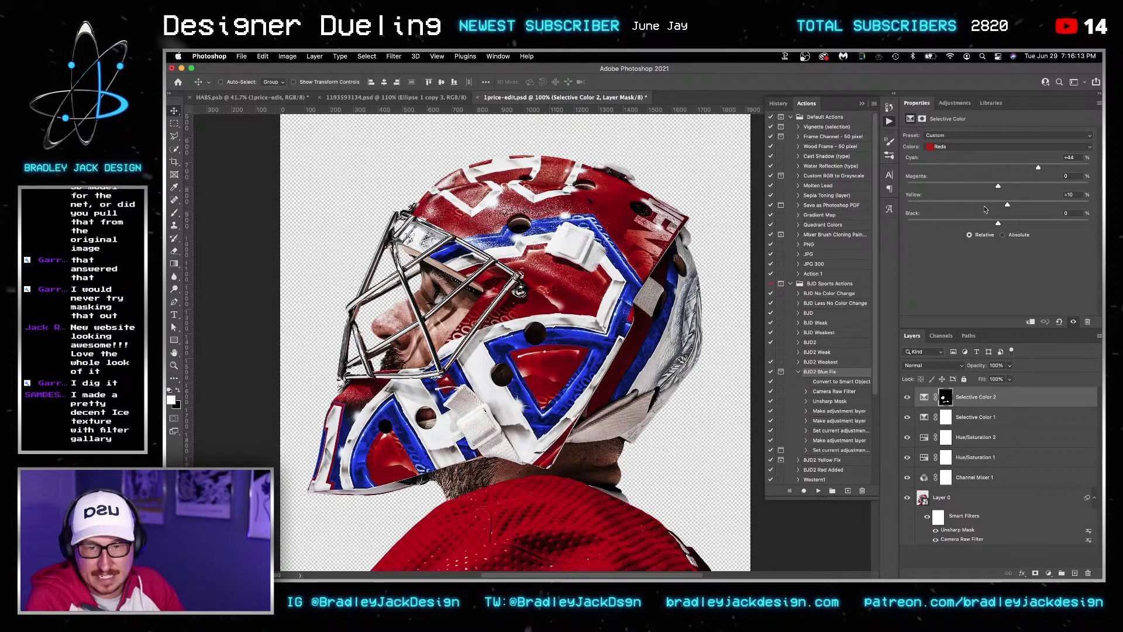
Add a blank layer mask to Layer 0 and try to brush away the dark fringe around the strap atop the helmet
left_click(954, 104)
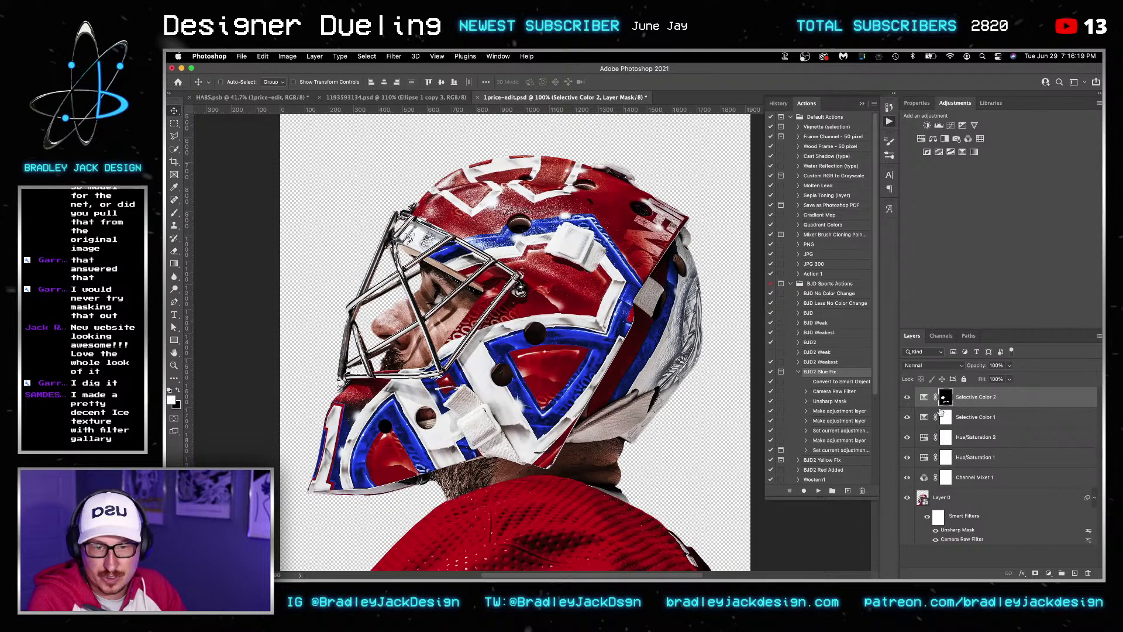
left_click(941, 498)
left_click(1035, 572)
key("z")
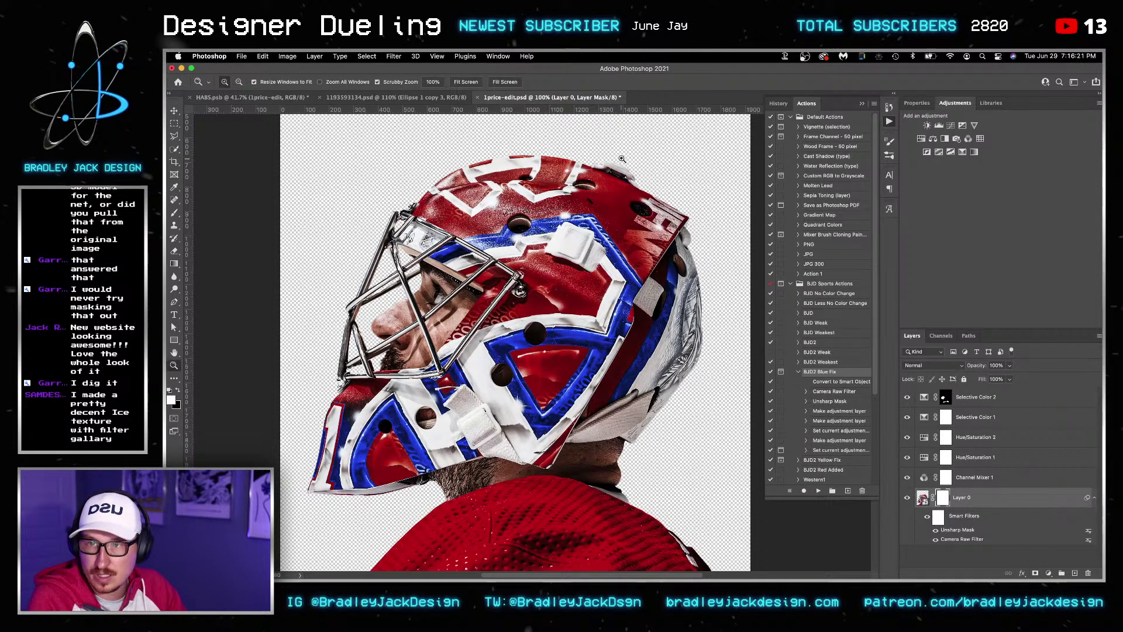
left_click(605, 169)
left_click(605, 169)
left_click(604, 169)
left_click(604, 169)
key("b")
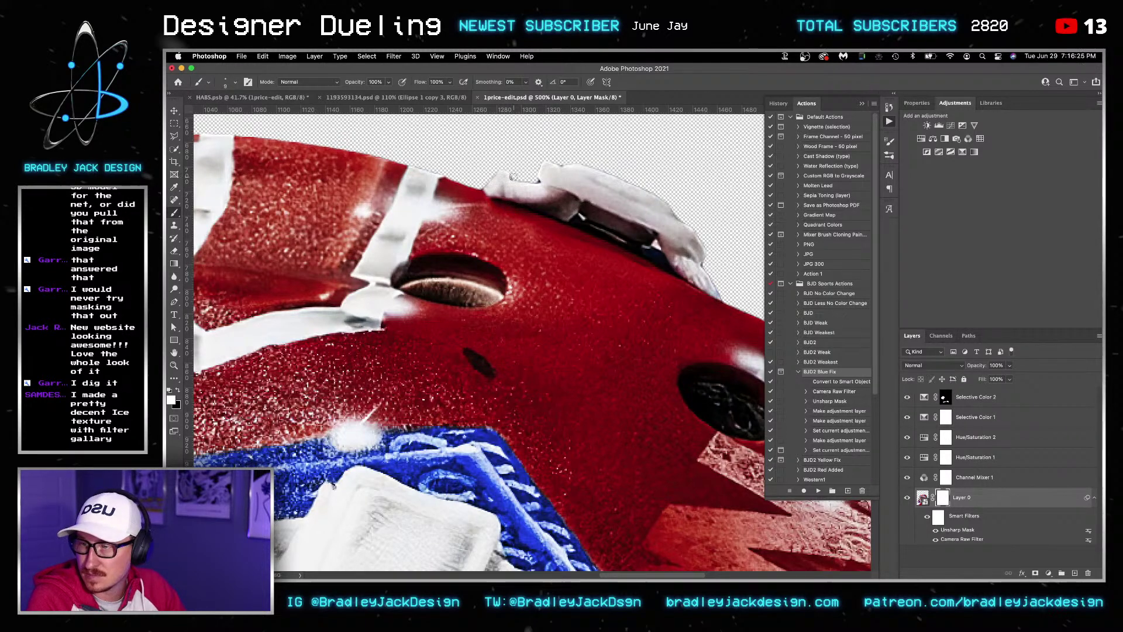
key("x")
key("z")
key("b")
key("x")
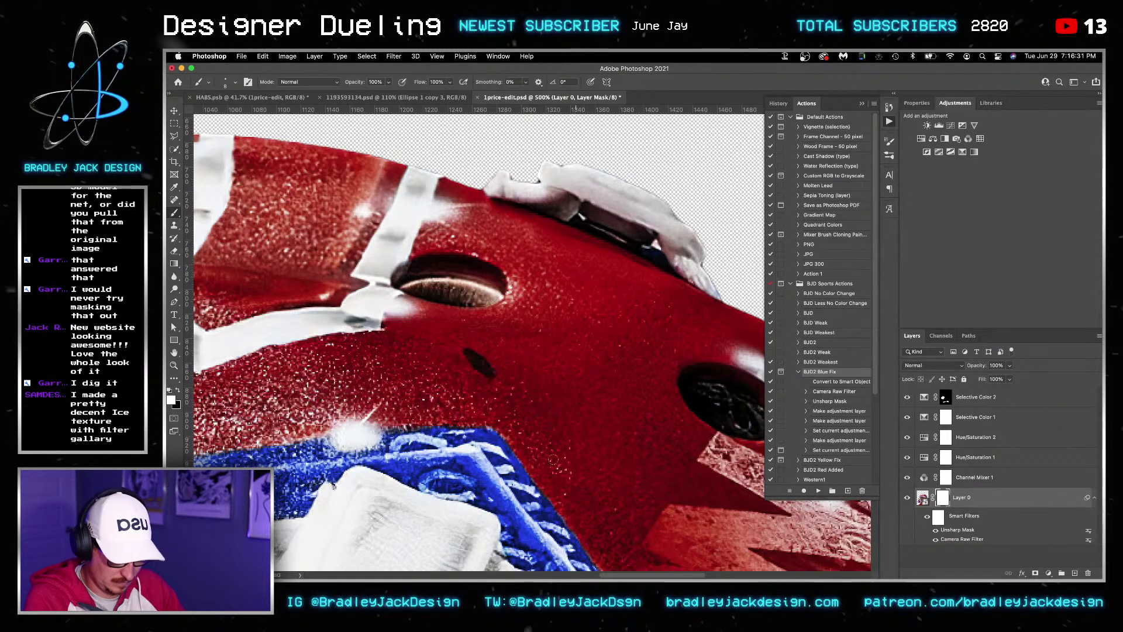
key("x")
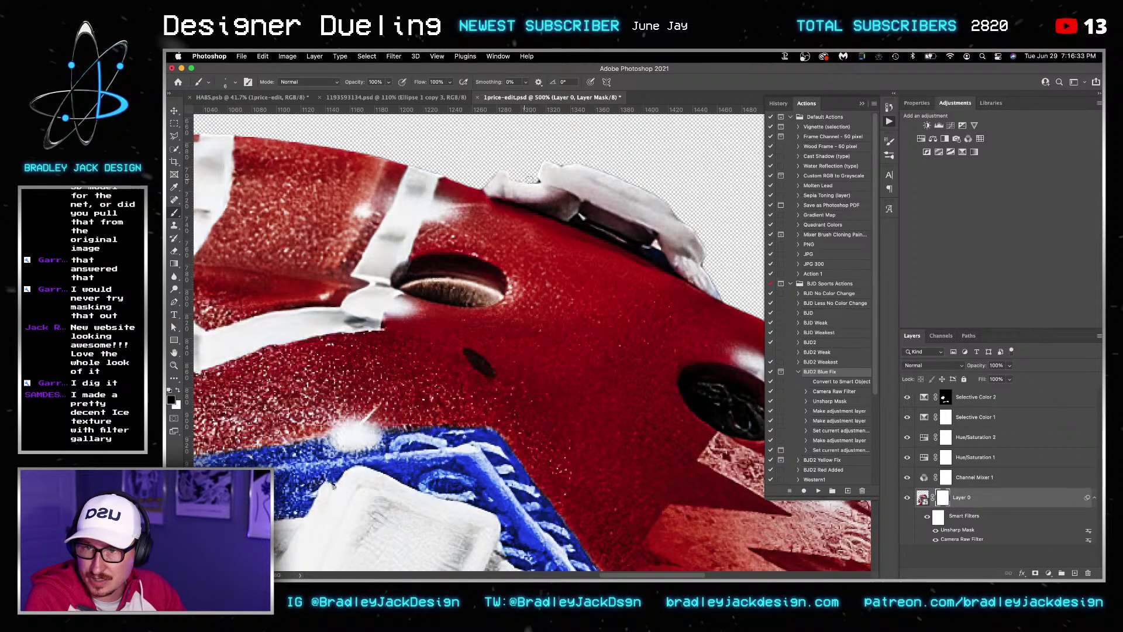
key("x")
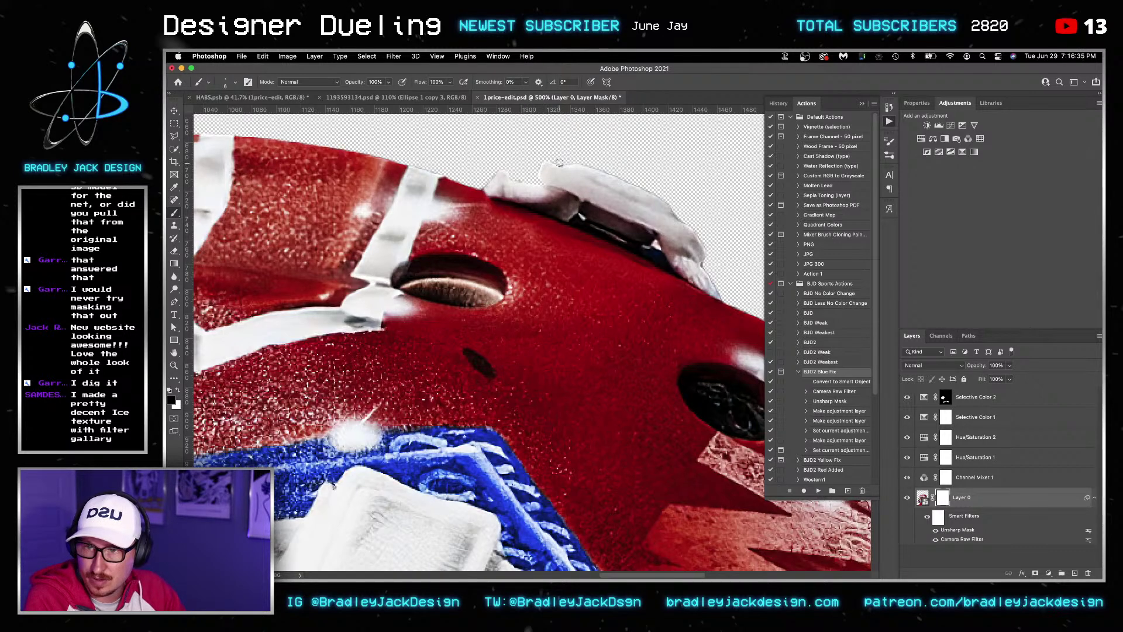
Replace Layer 0's mask with one made from a contracted selection of the layer's outline, and save the document
left_click(922, 497, "super")
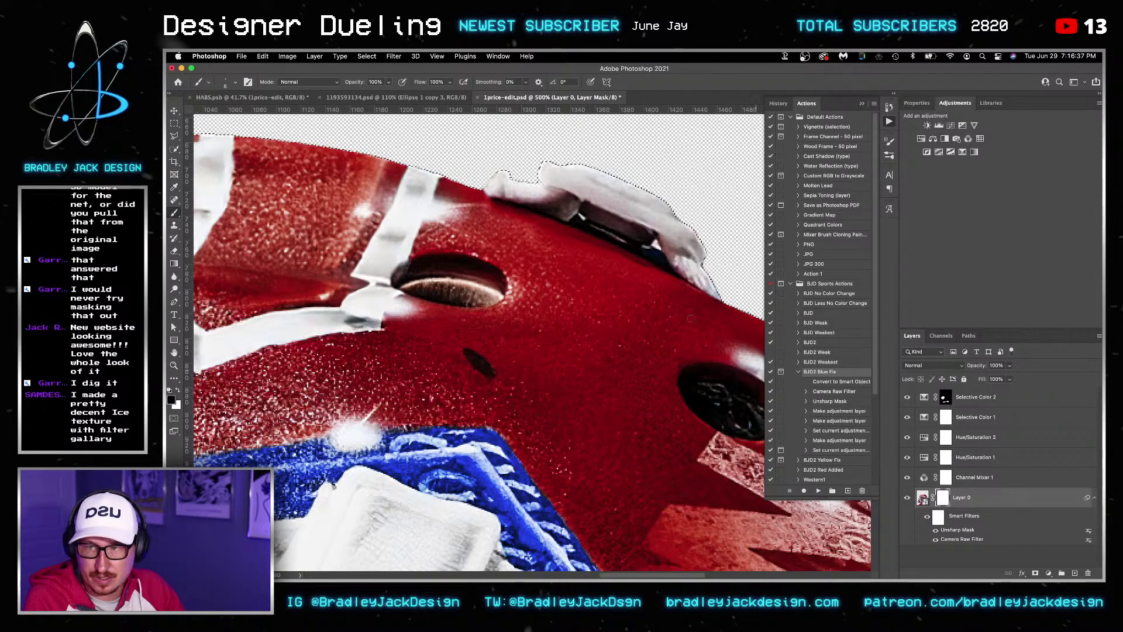
left_click(367, 56)
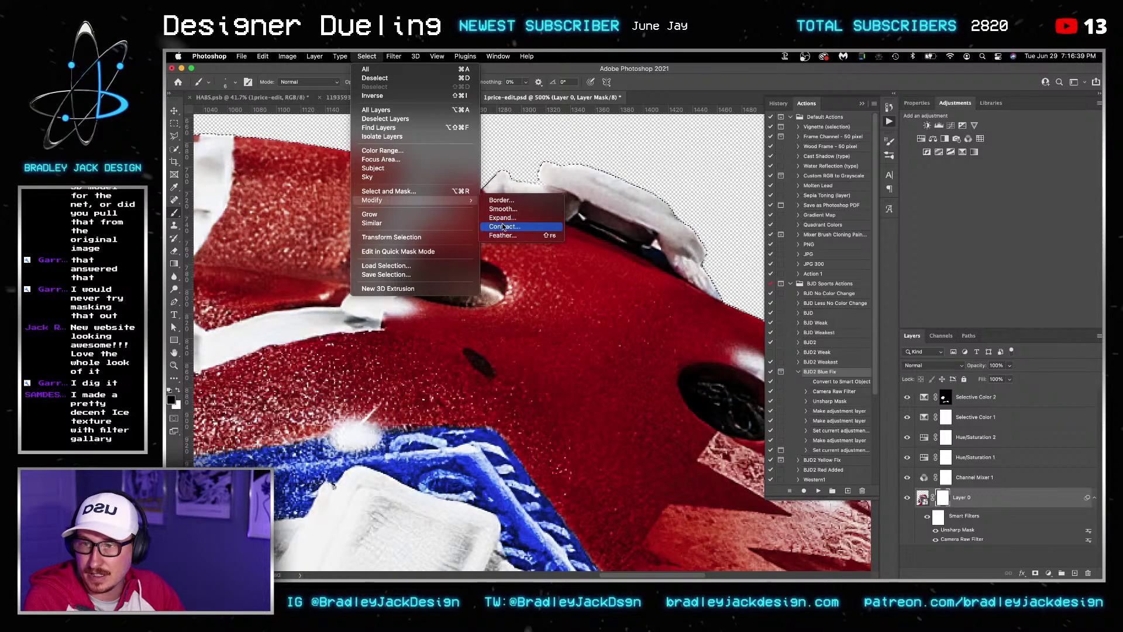
key("Escape")
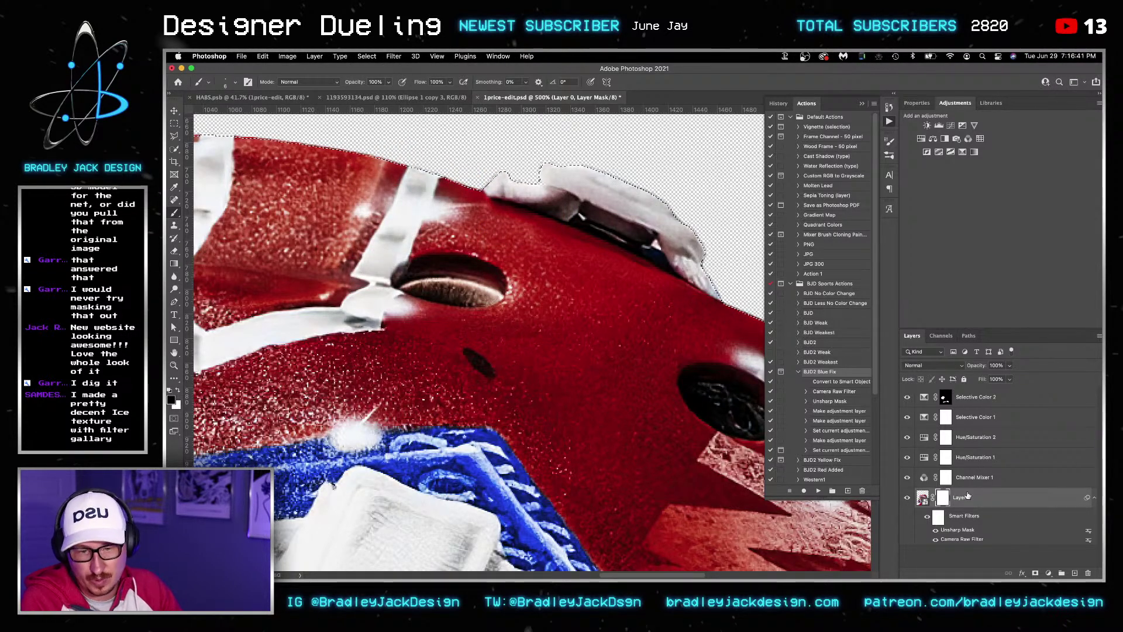
right_click(942, 497)
left_click(995, 501)
left_click(1035, 574)
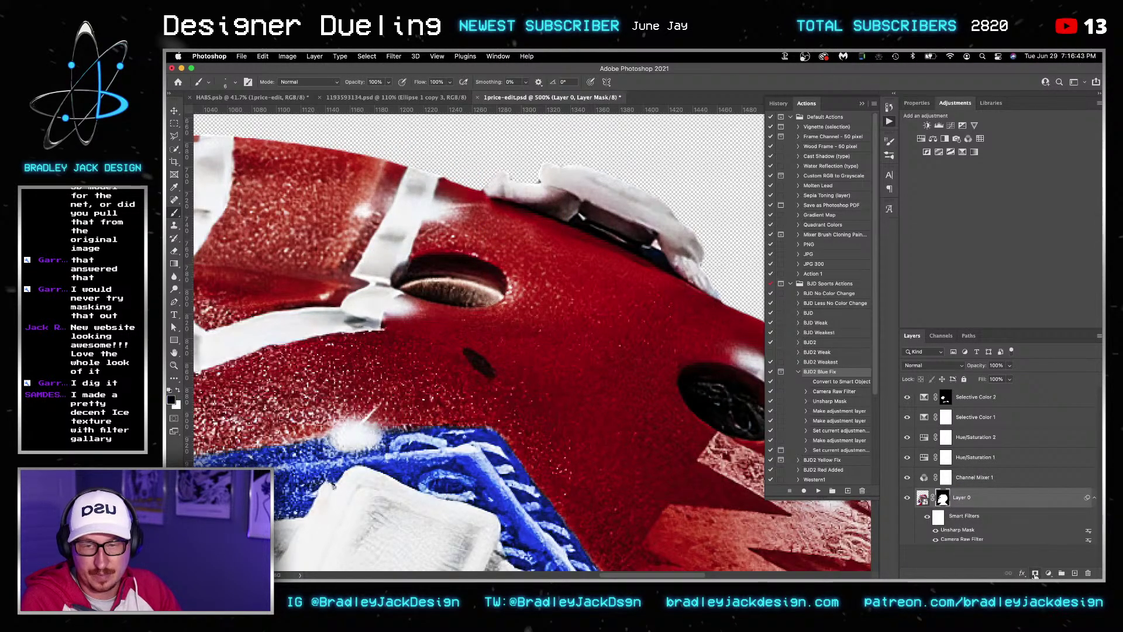
key("ctrl+s")
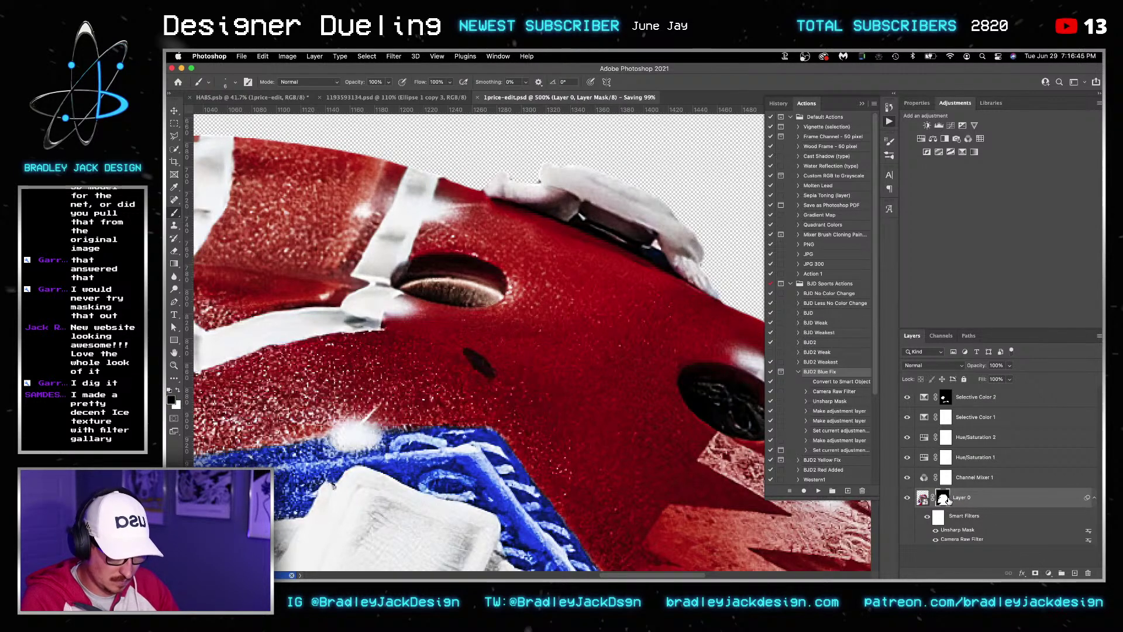
Touch up Layer 0's mask in white at the strap notch atop the helmet and save the document
left_click(539, 182)
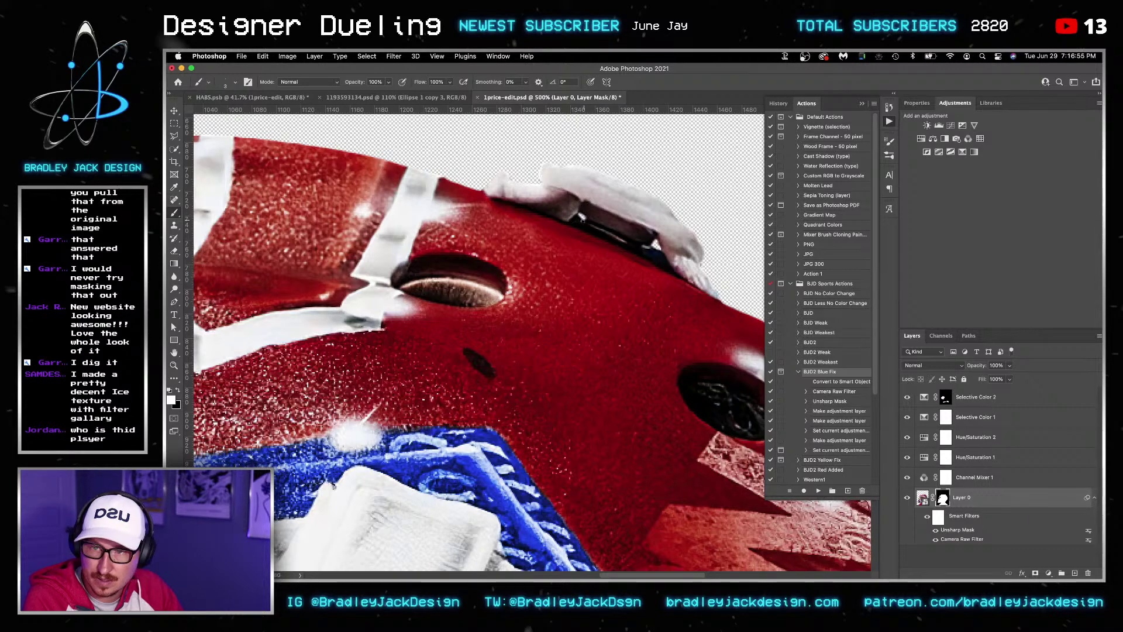
key("super+0")
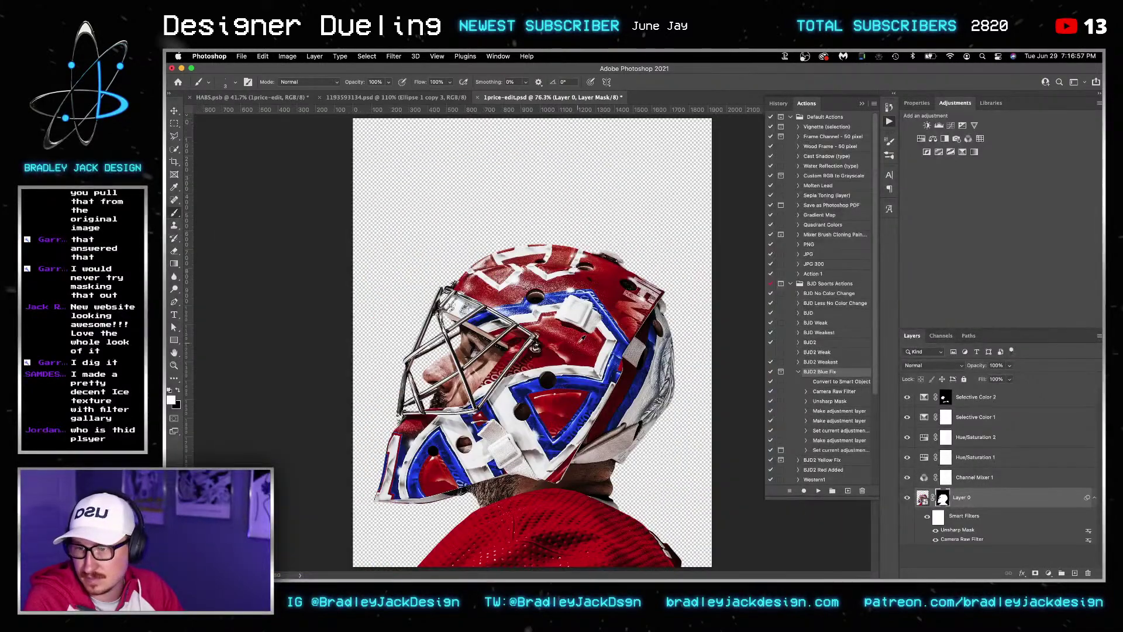
key("v")
key("super+s")
Add a Curves adjustment above Selective Color 2 and raise the RGB midtones to Input 103, Output 143
left_click(1018, 418)
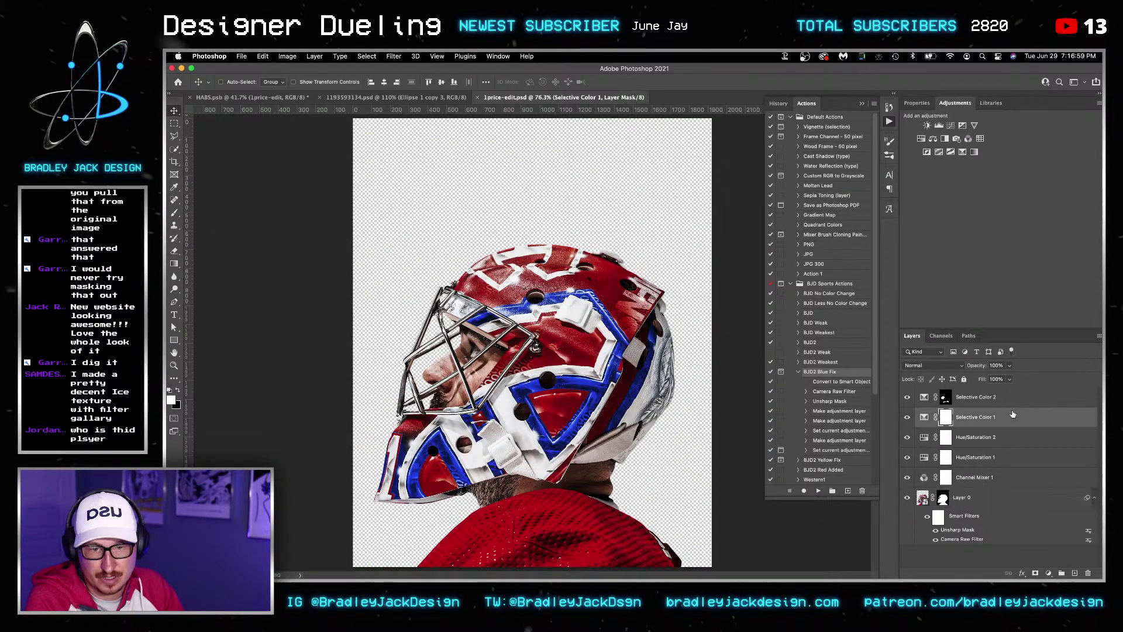
left_click(998, 403)
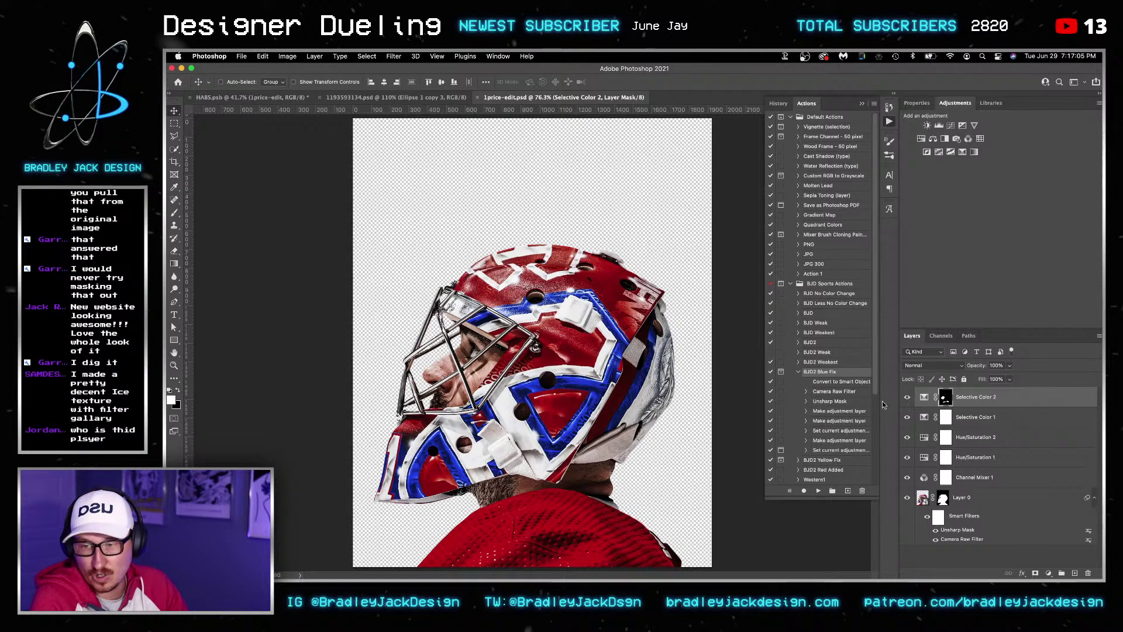
left_click(951, 125)
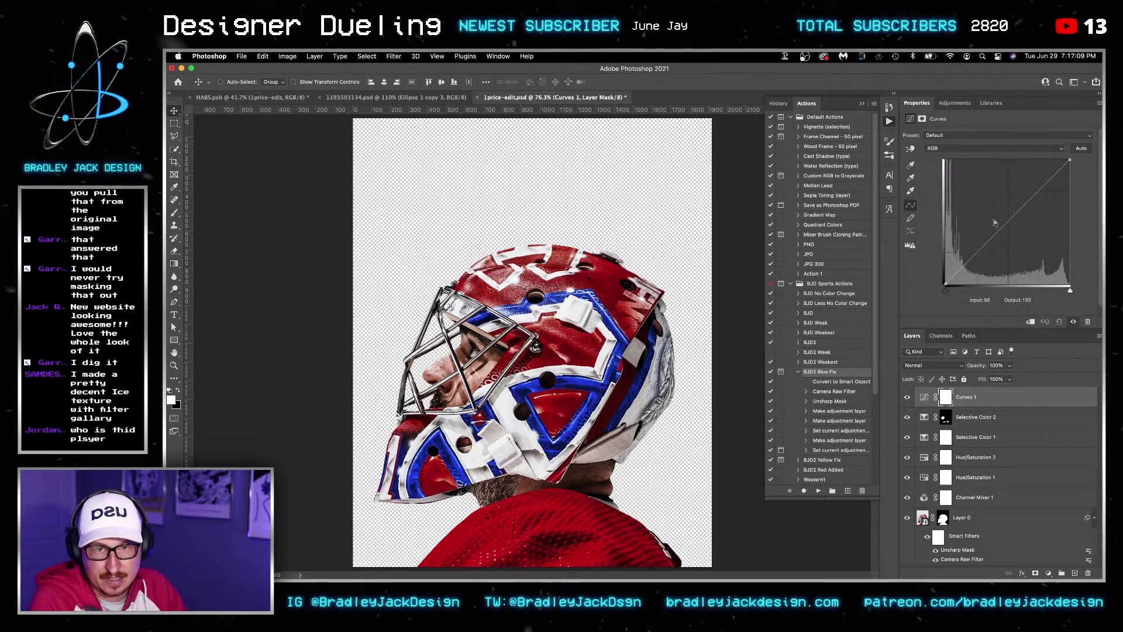
left_click_drag(996, 233, 995, 213)
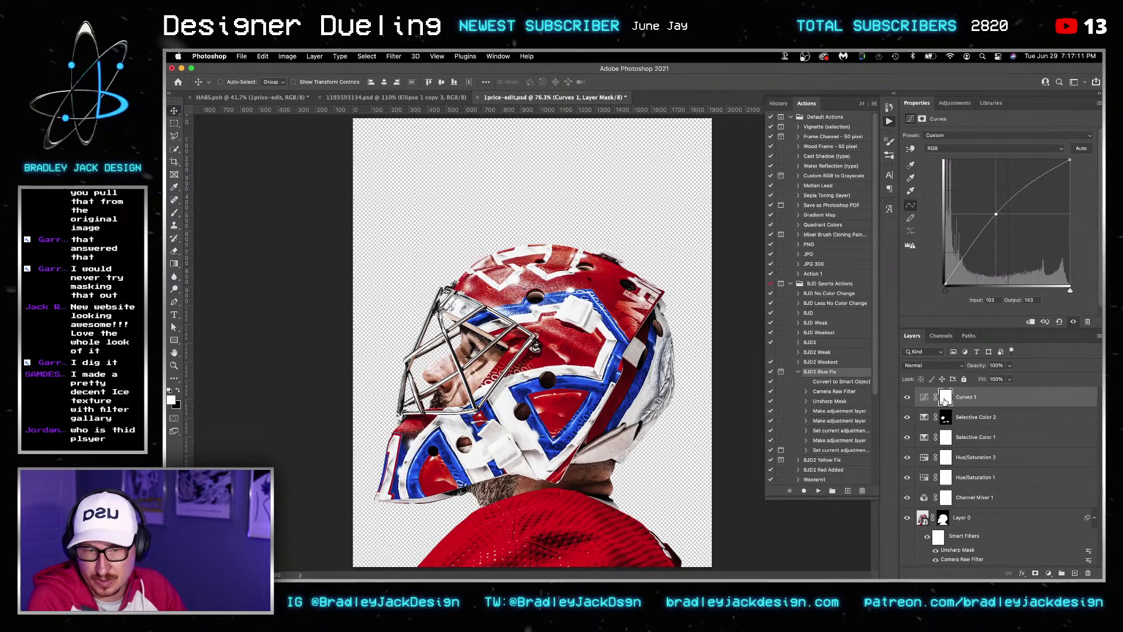
Invert the Curves 1 mask to black and paint the brightening back over the eye with a 20 px white brush
left_click(945, 401)
key("ctrl+i")
scroll(473, 361, "up", 3)
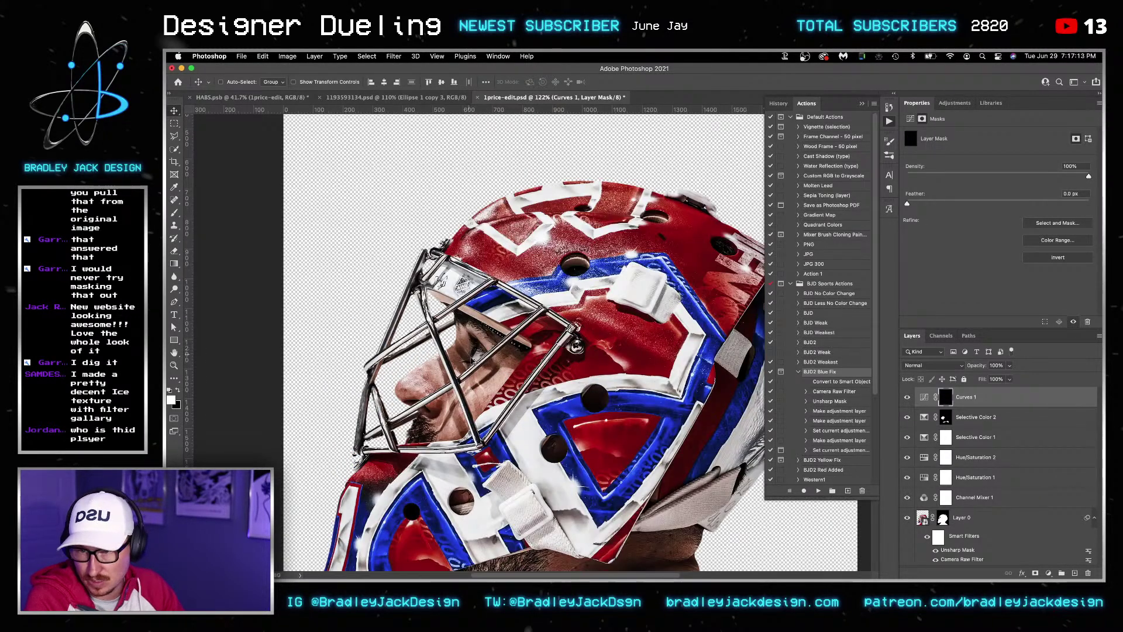
scroll(473, 361, "up", 6)
key("b")
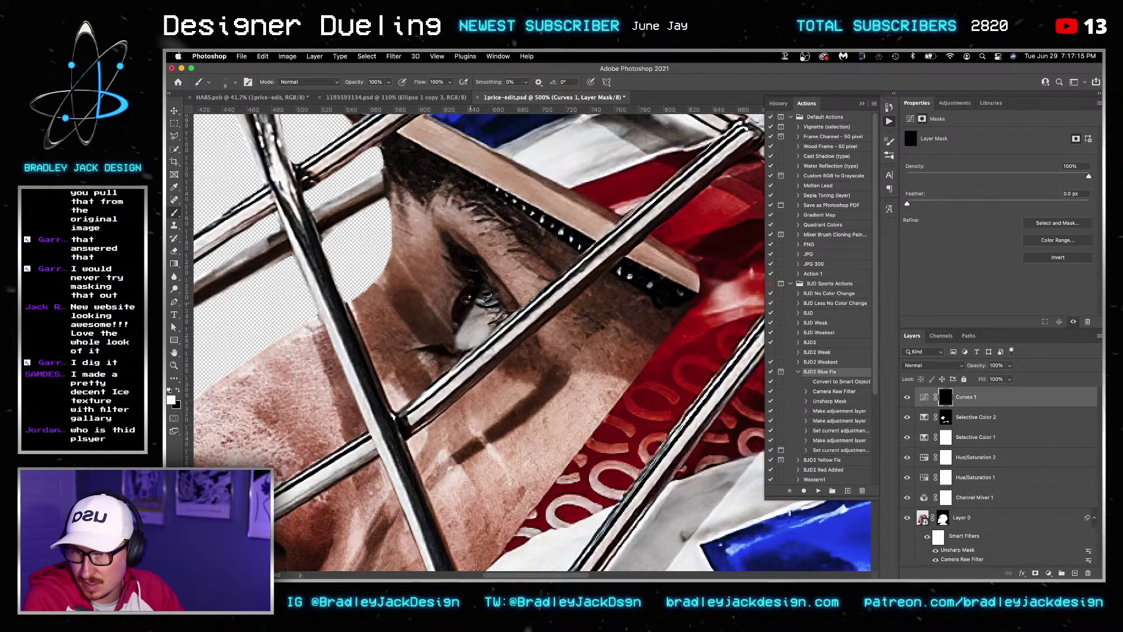
key("bracketright")
key("bracketright")
key("bracketright")
key("bracketright")
key("bracketright")
key("bracketright")
key("bracketright")
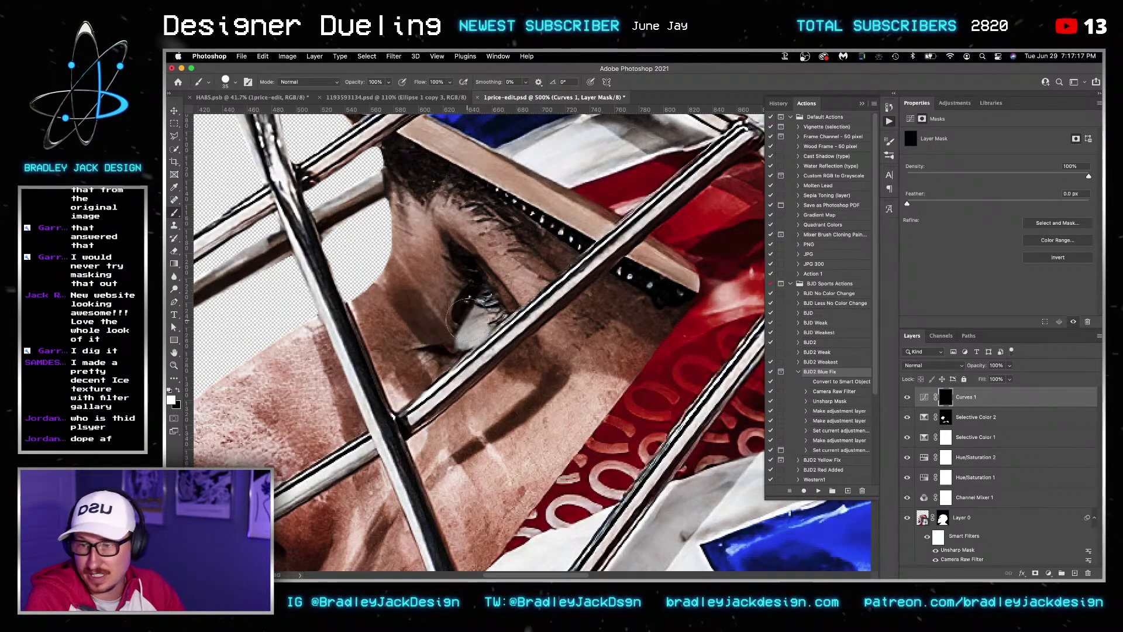
key("bracketleft")
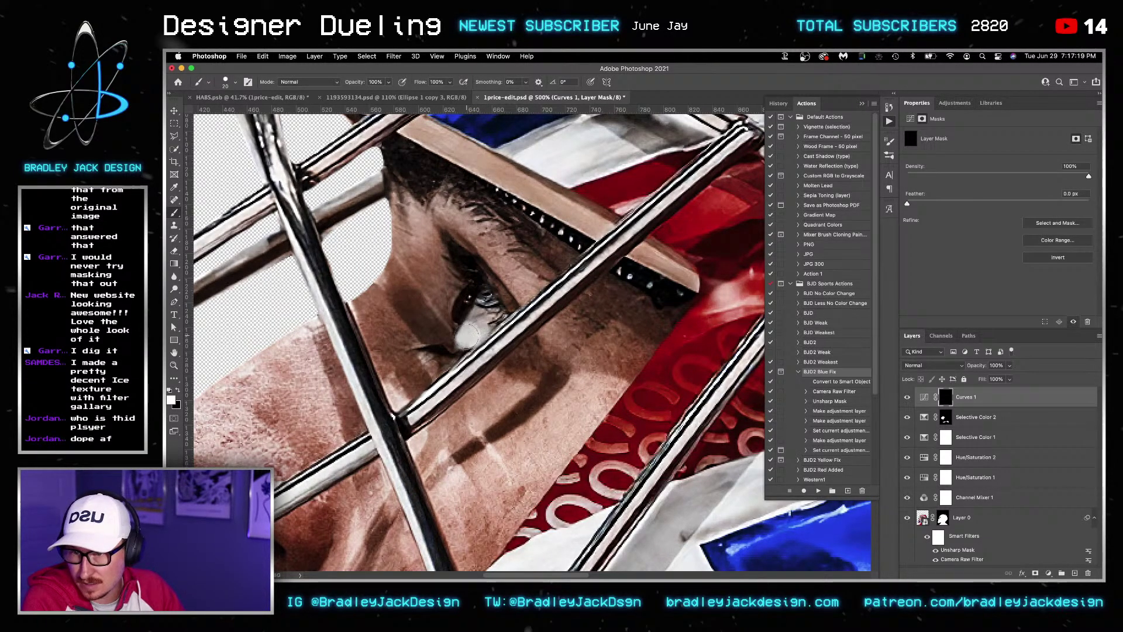
mouse_move(467, 333)
left_mouse_down()
mouse_move(474, 296)
mouse_move(484, 316)
mouse_move(476, 299)
left_mouse_up()
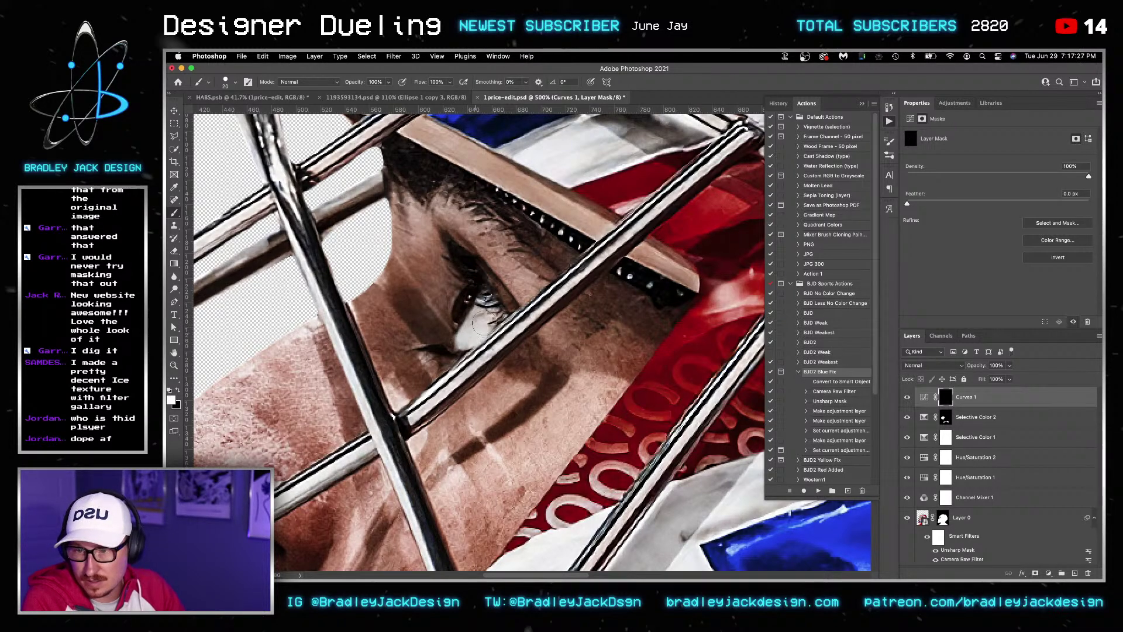
key("x")
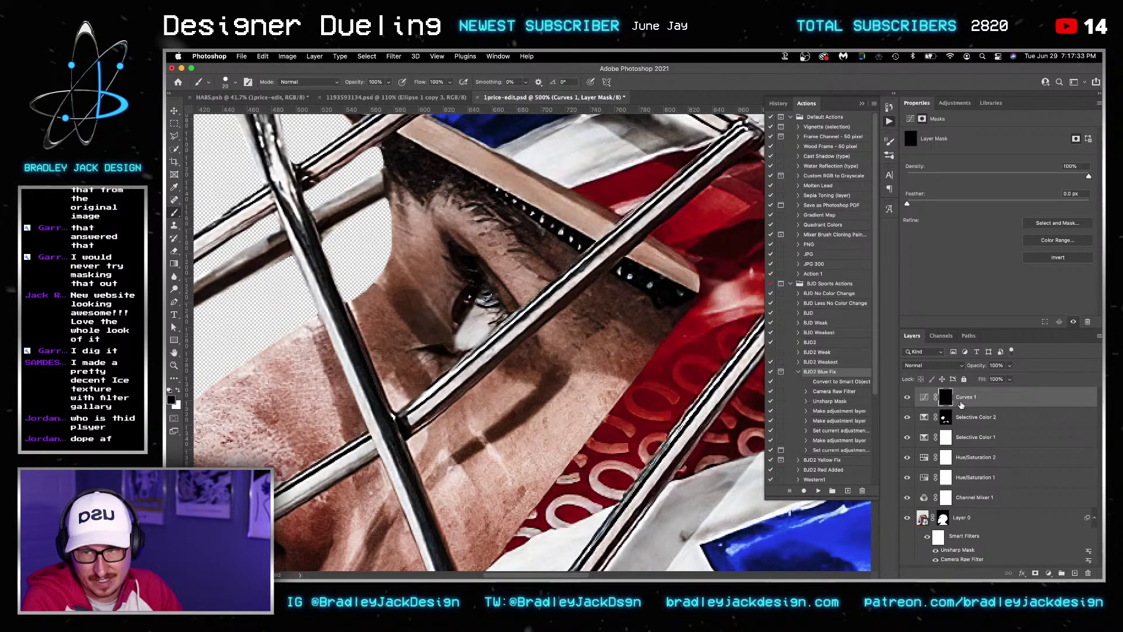
Duplicate the Curves 1 adjustment and test inverting the copy's mask, restoring it to black
key("super+j")
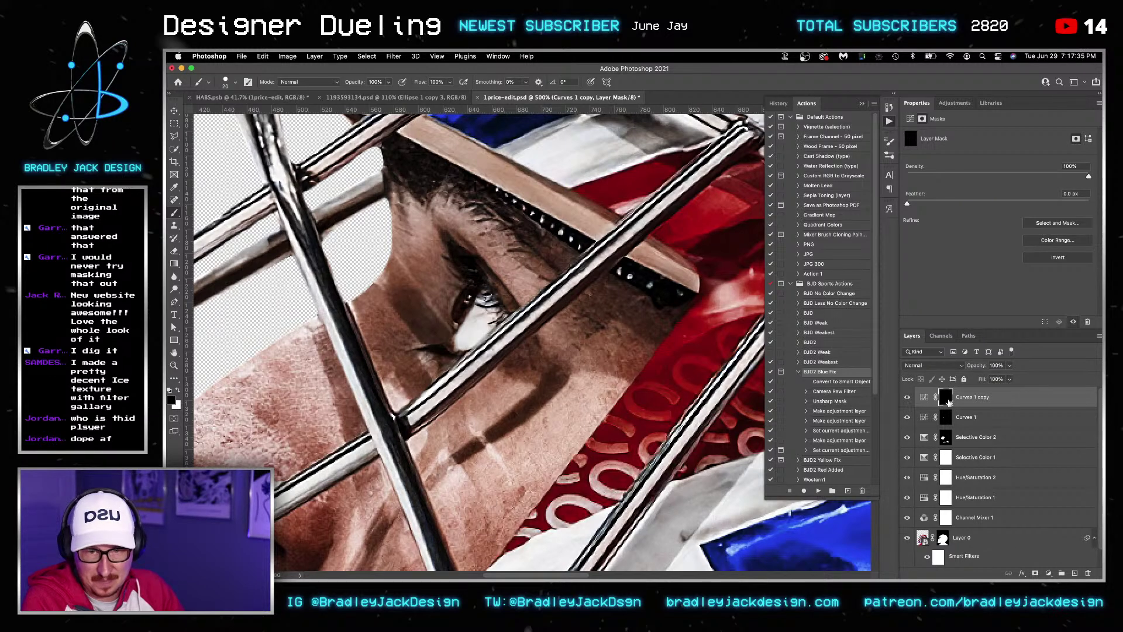
key("super+i")
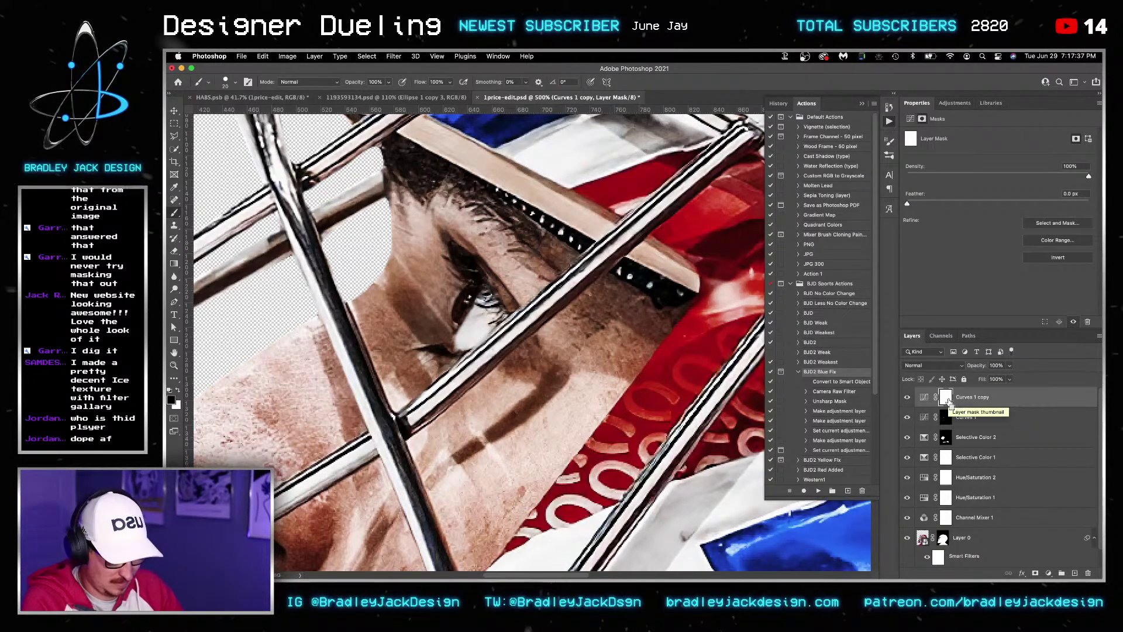
key("super+i")
key("v")
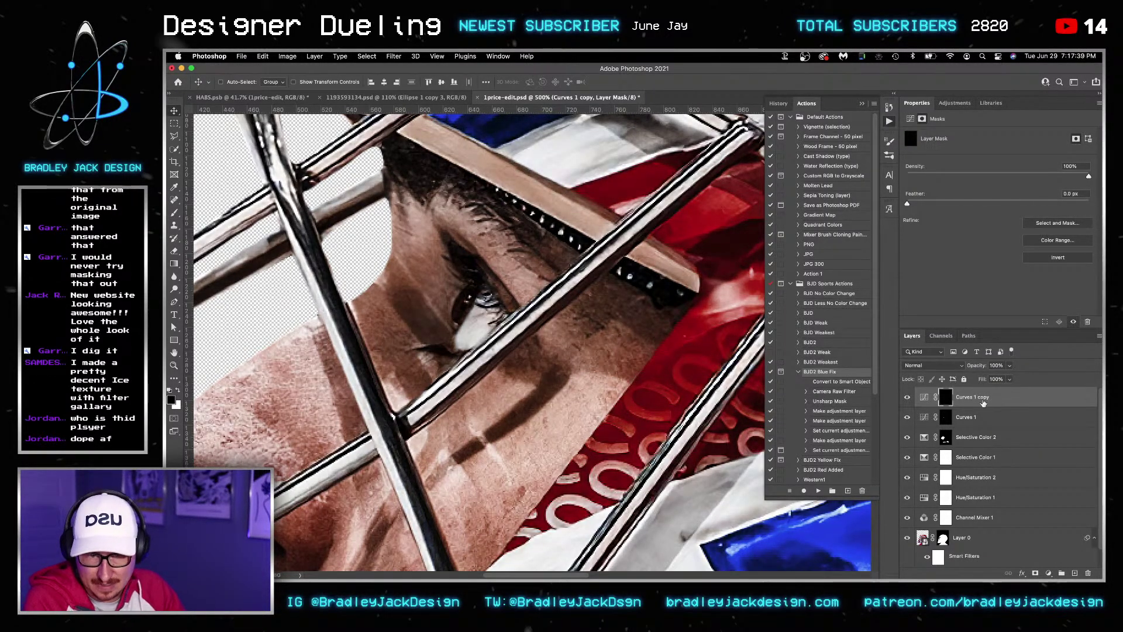
key("x")
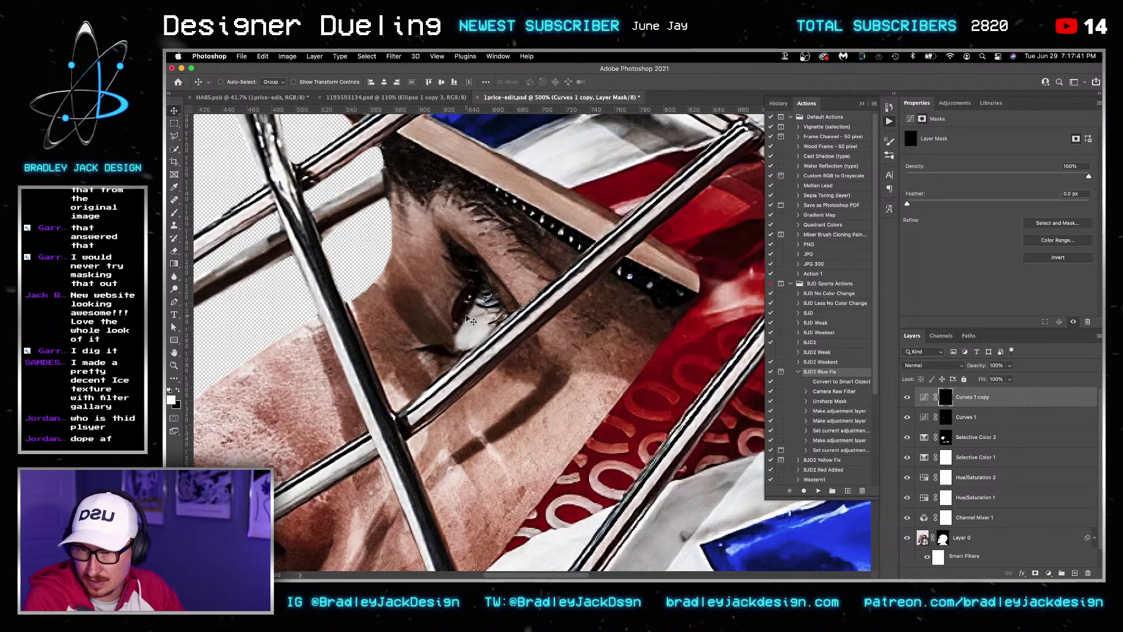
Paint the Curves 1 copy brightening into the iris on its black mask with a smaller brush
key("b")
key("bracketleft")
key("bracketleft")
key("bracketleft")
key("bracketleft")
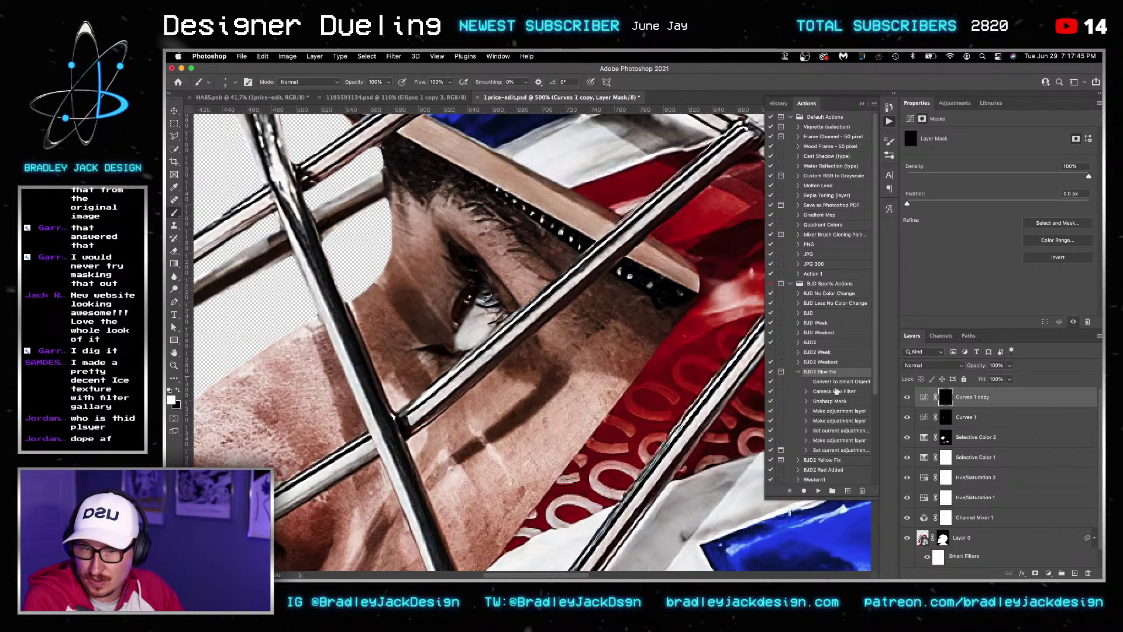
Add a Hue/Saturation adjustment above Curves 1 copy with Yellows at Saturation -52 and Lightness +47, extending the range to the sampled eye white
key("v")
left_click(955, 103)
left_click(924, 139)
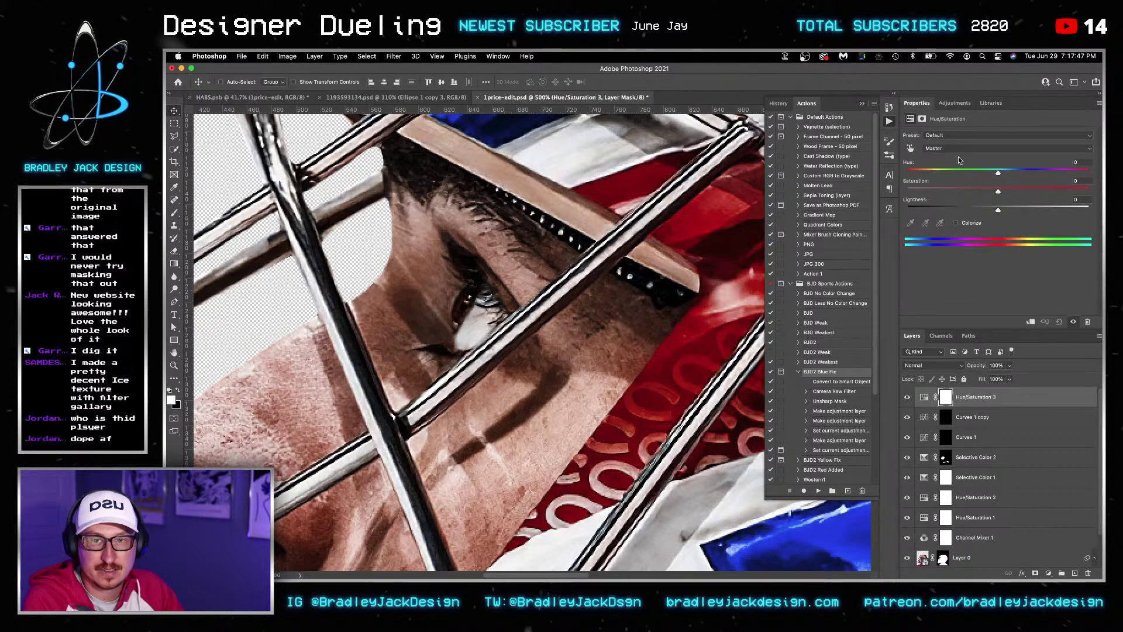
left_click(948, 148)
left_click(948, 167)
left_click(950, 187)
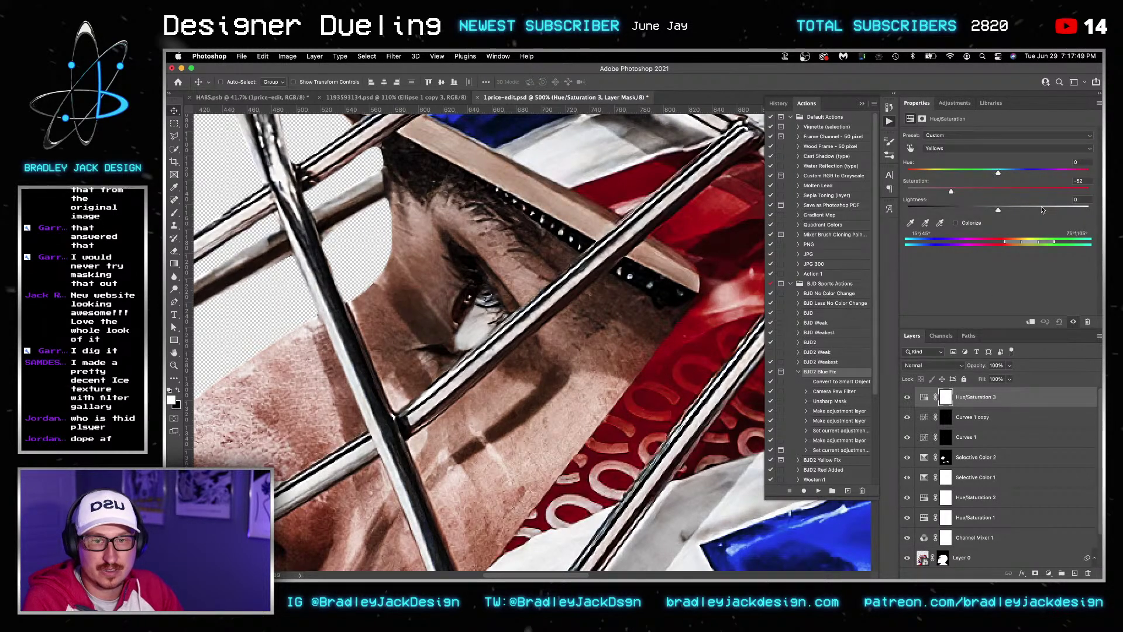
left_click_drag(997, 209, 1041, 209)
left_click(925, 223)
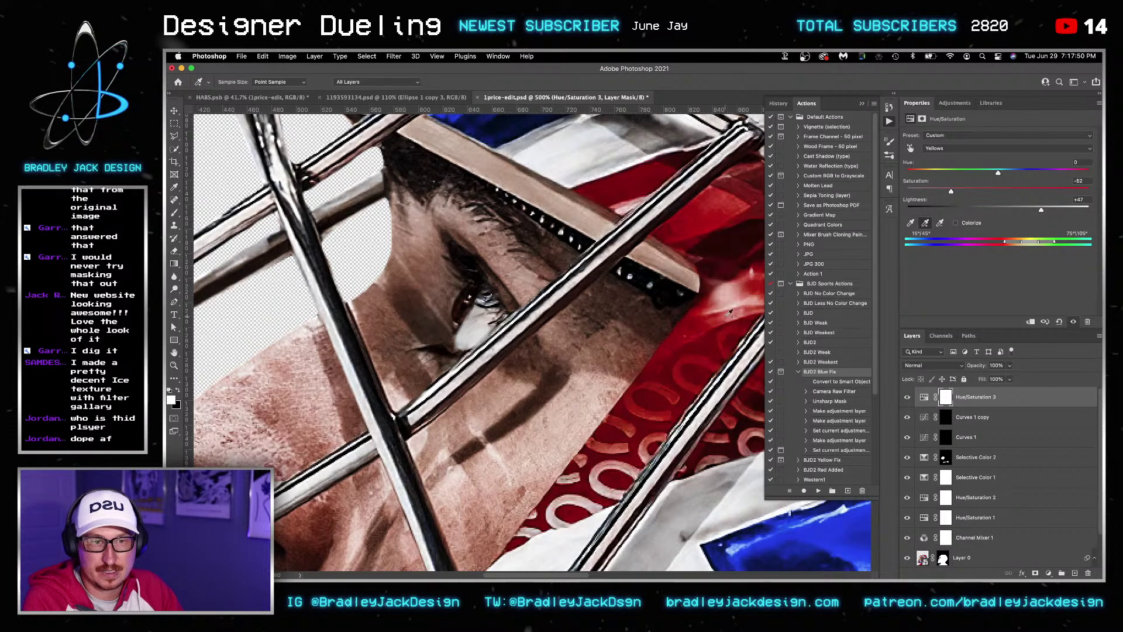
left_click(485, 319)
Invert the Hue/Saturation 3 mask to black, paint the correction back over the eye white and save 1price-edit.psd
key("super+i")
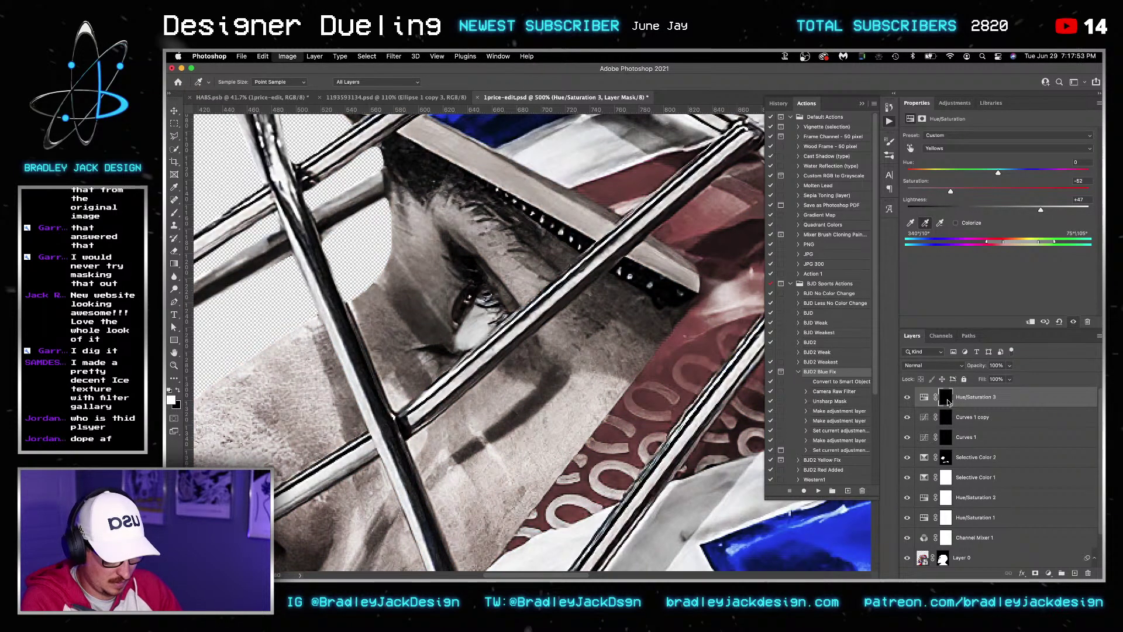
key("b")
scroll(437, 354, "up", 3)
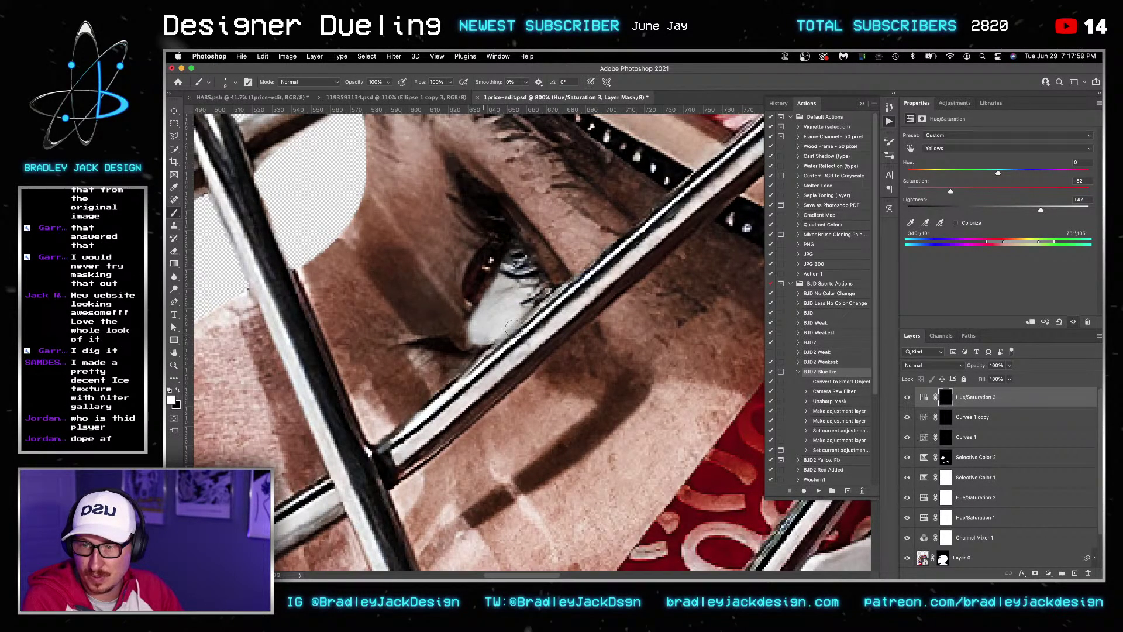
scroll(547, 321, "down", 5)
scroll(614, 388, "down", 3)
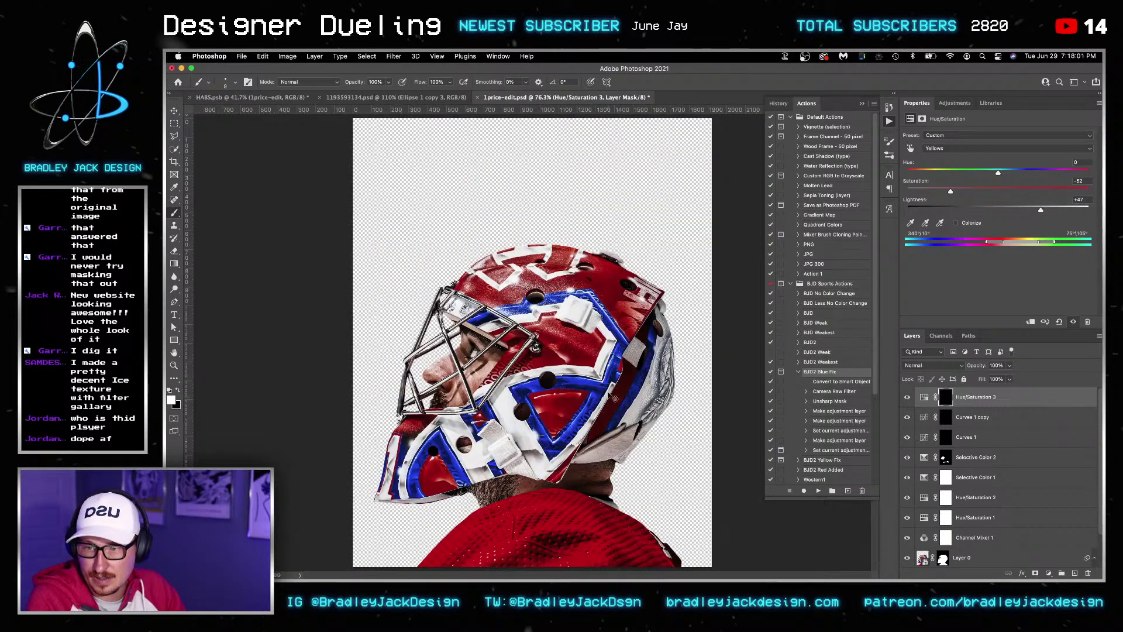
key("v")
key("super+s")
Return to HABS.psb and hide Group 1 and the layer named 1 behind the helmet portrait
key("ctrl+Tab")
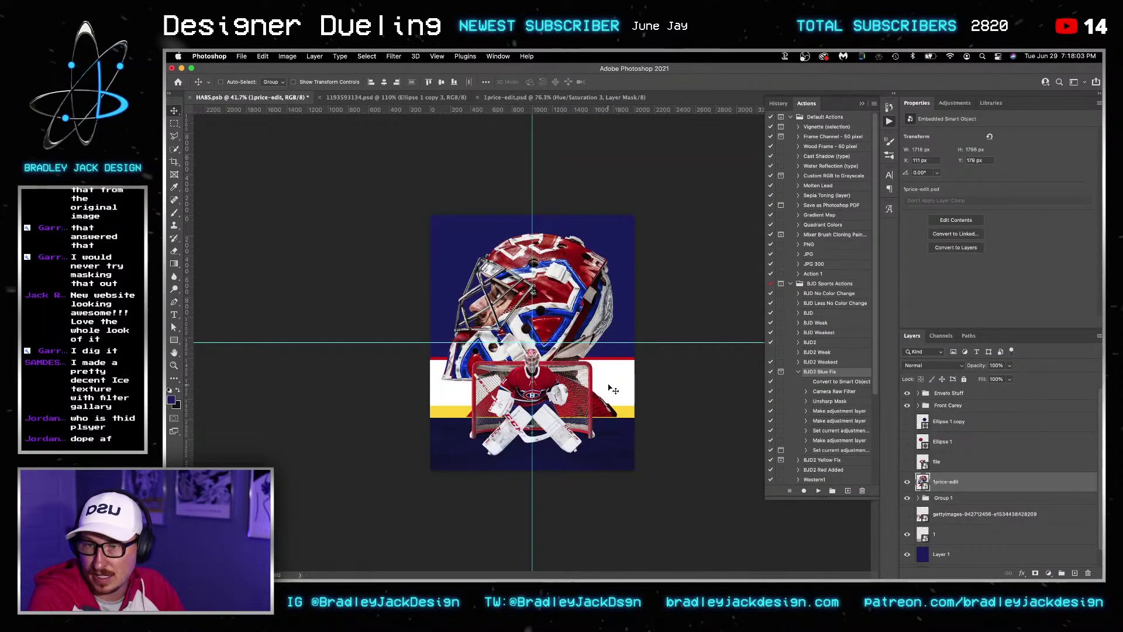
scroll(544, 344, "up", 2)
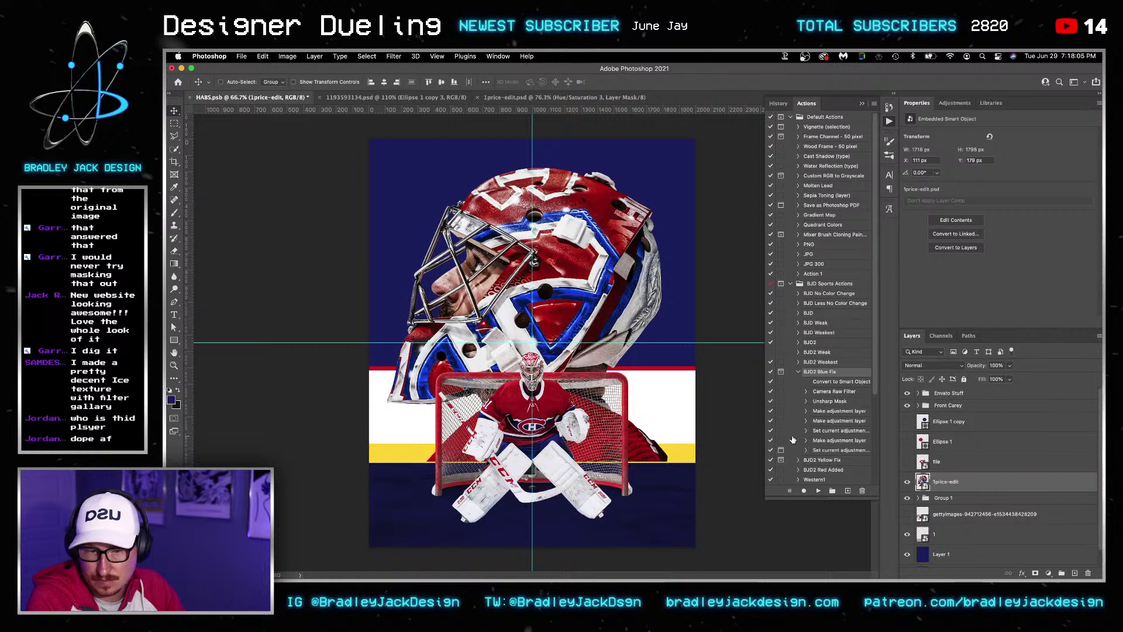
left_click(908, 497)
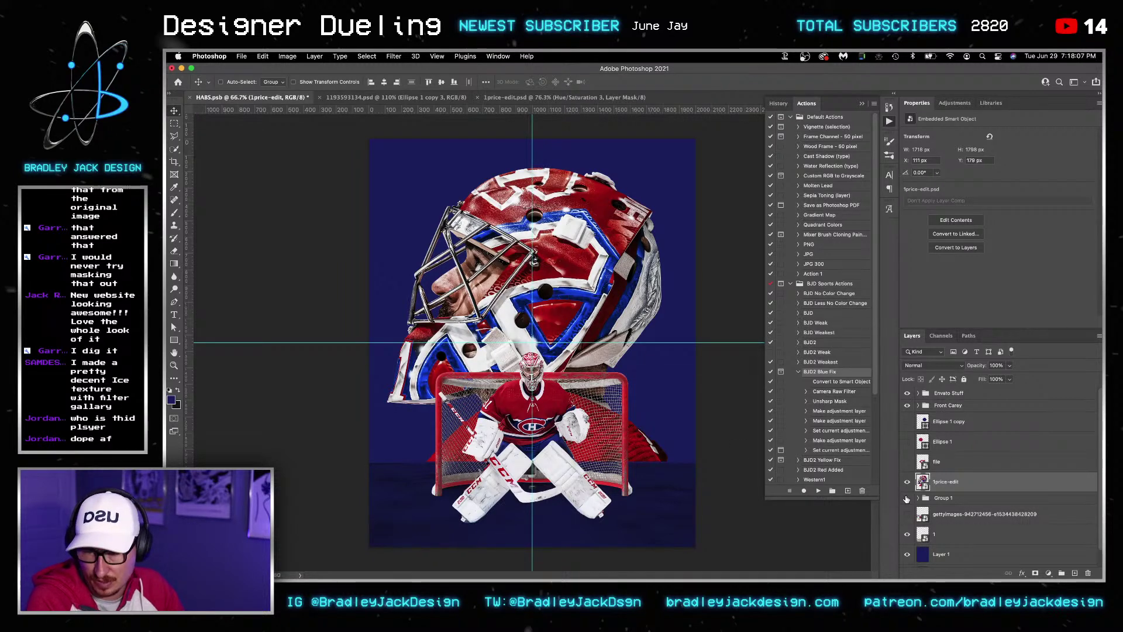
left_click(907, 535)
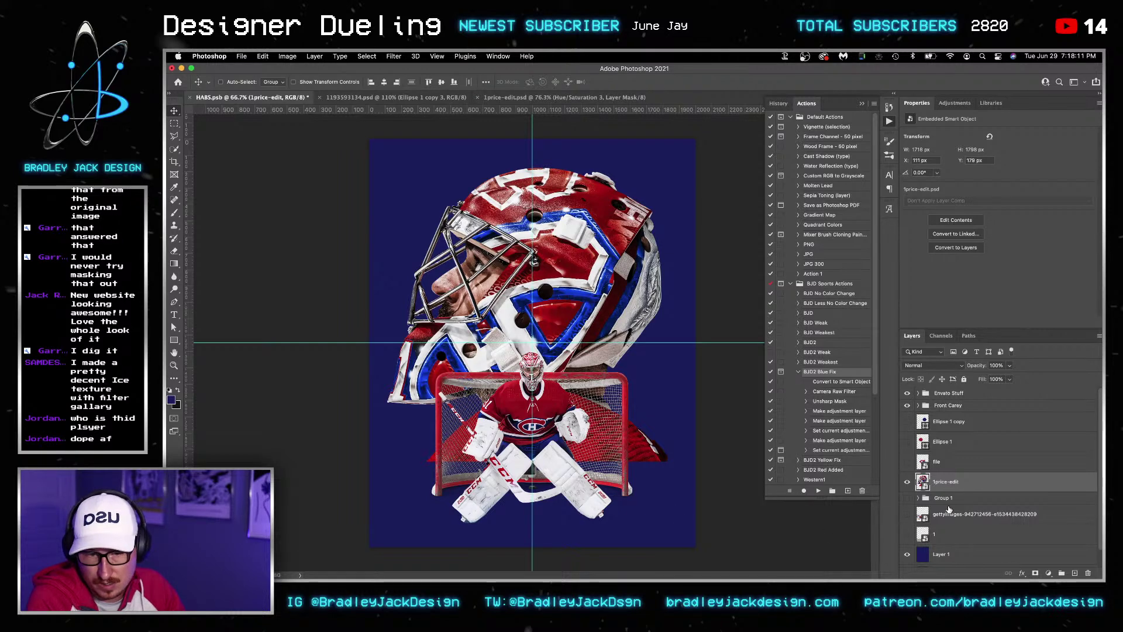
left_click(918, 405)
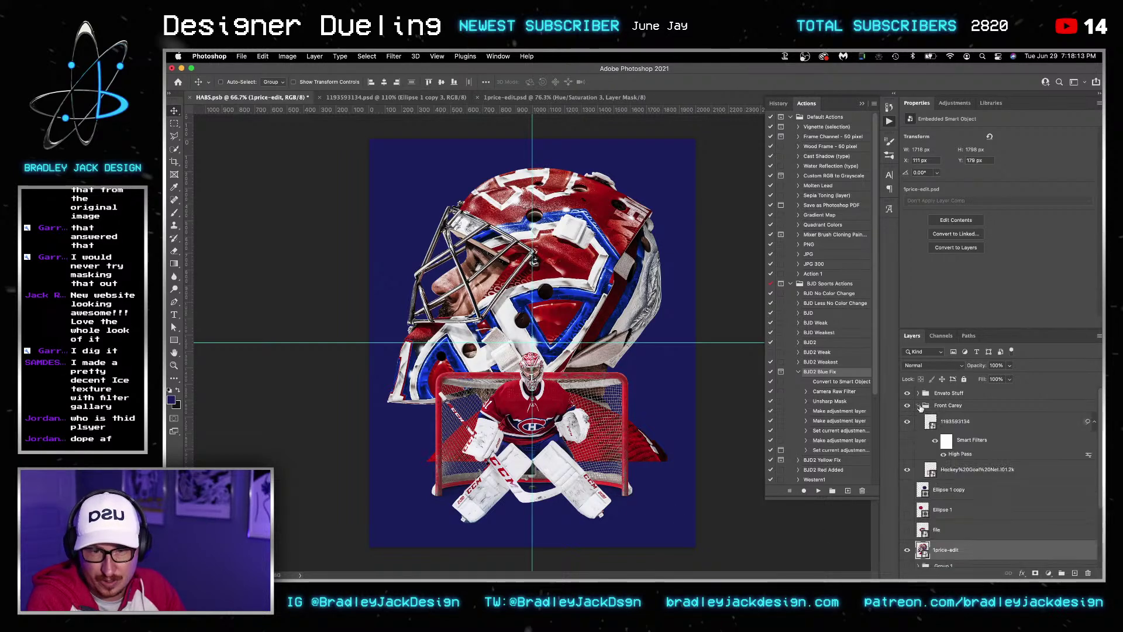
right_click(951, 421)
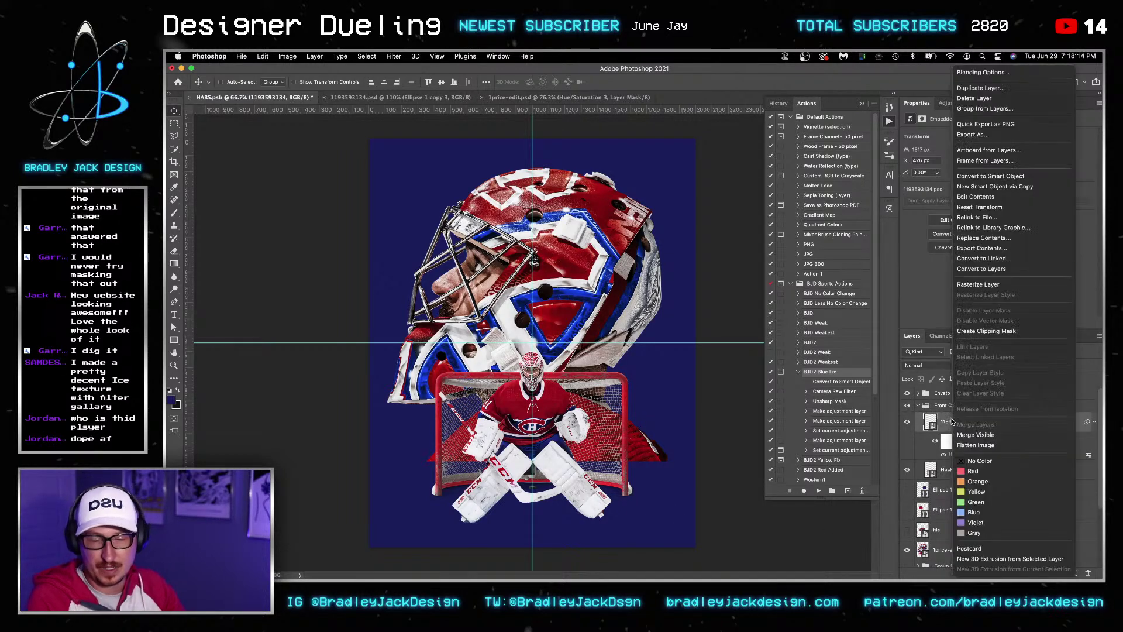
left_click(985, 186)
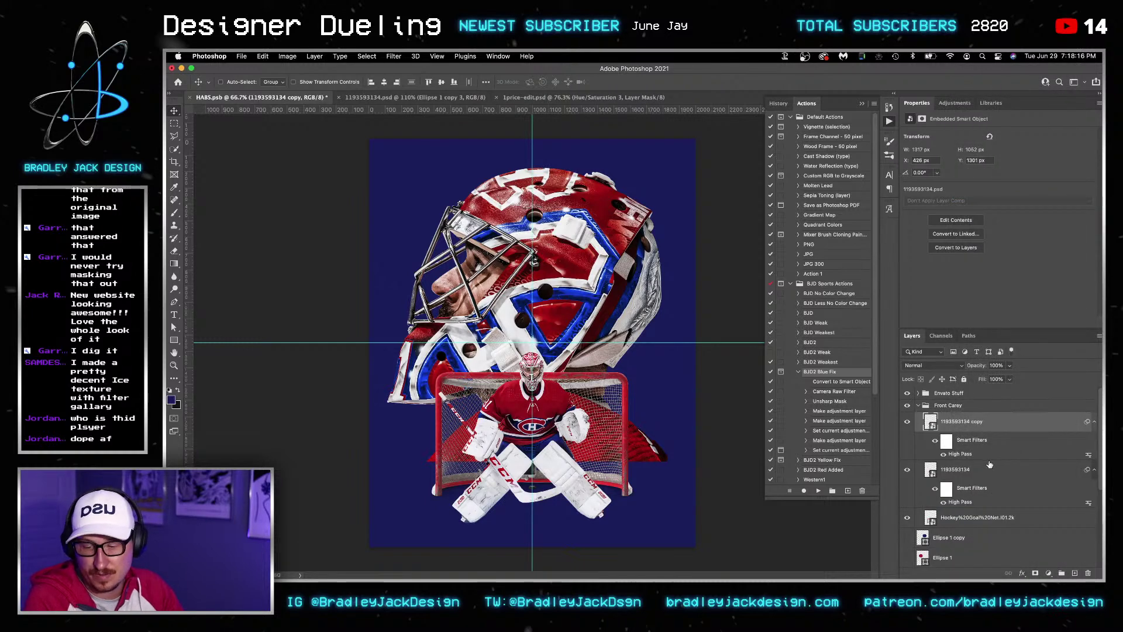
double_click(934, 470)
right_click(922, 526)
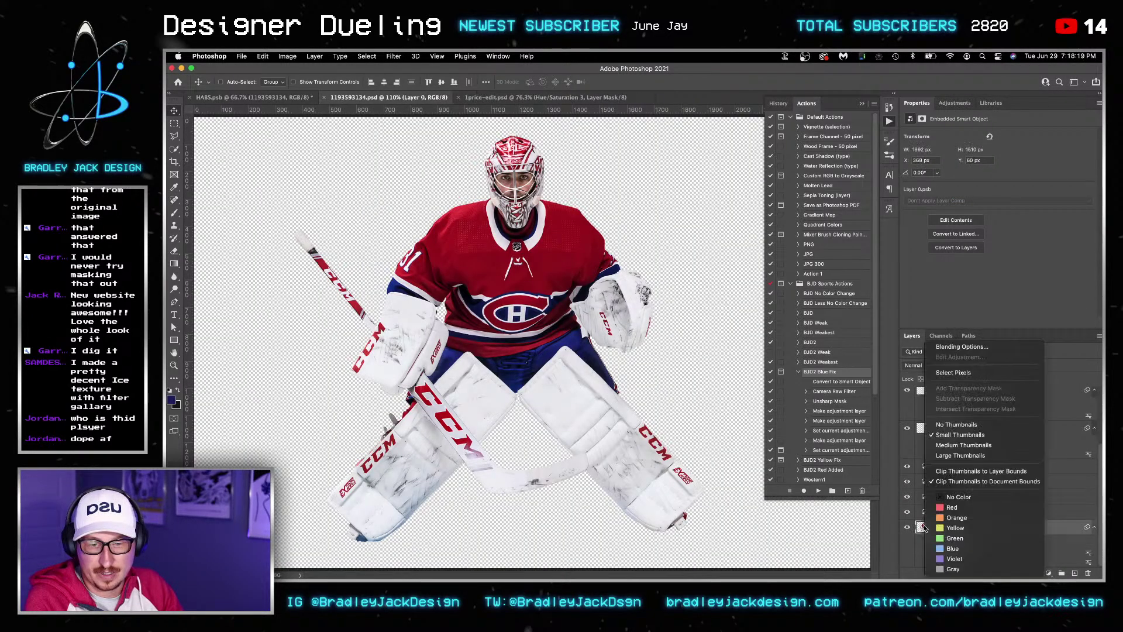
left_click(960, 435)
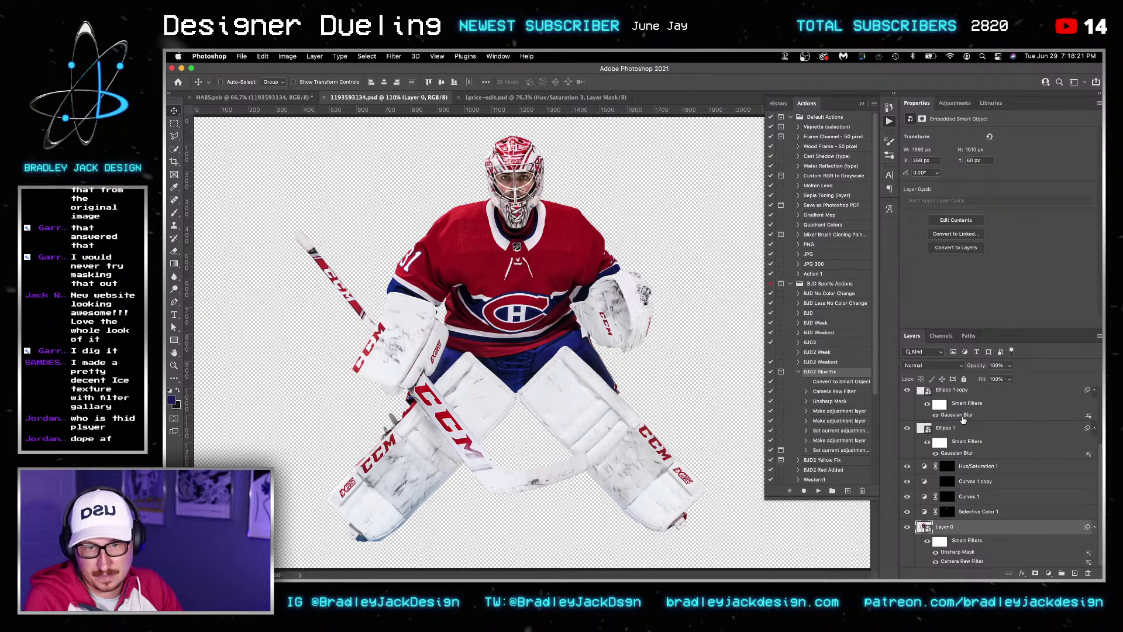
double_click(923, 527)
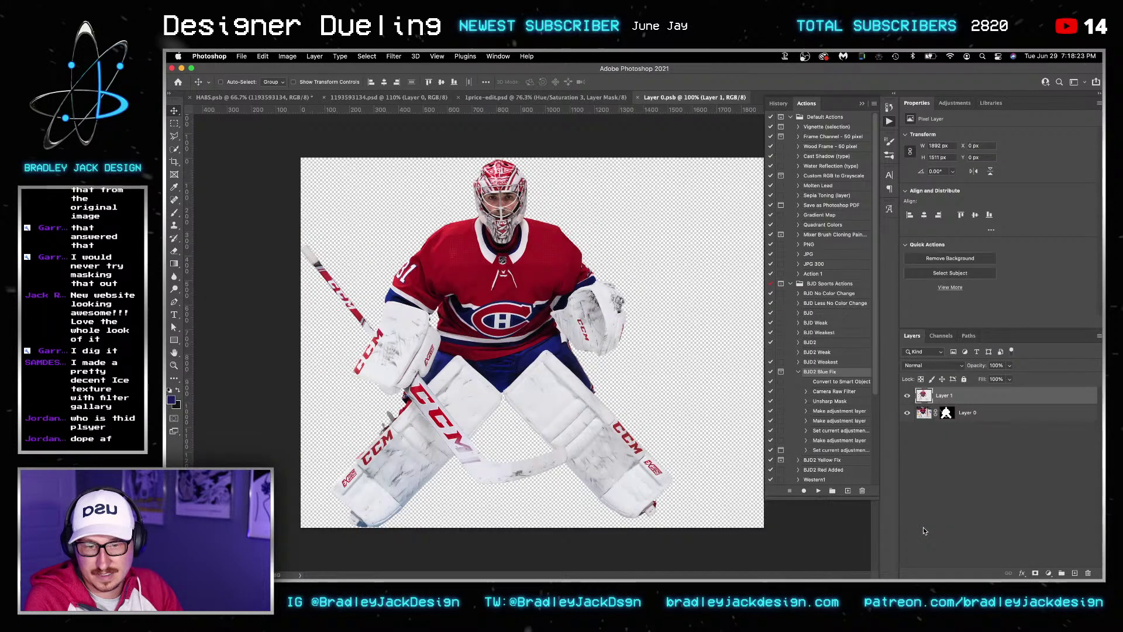
right_click(945, 413)
left_click(965, 431)
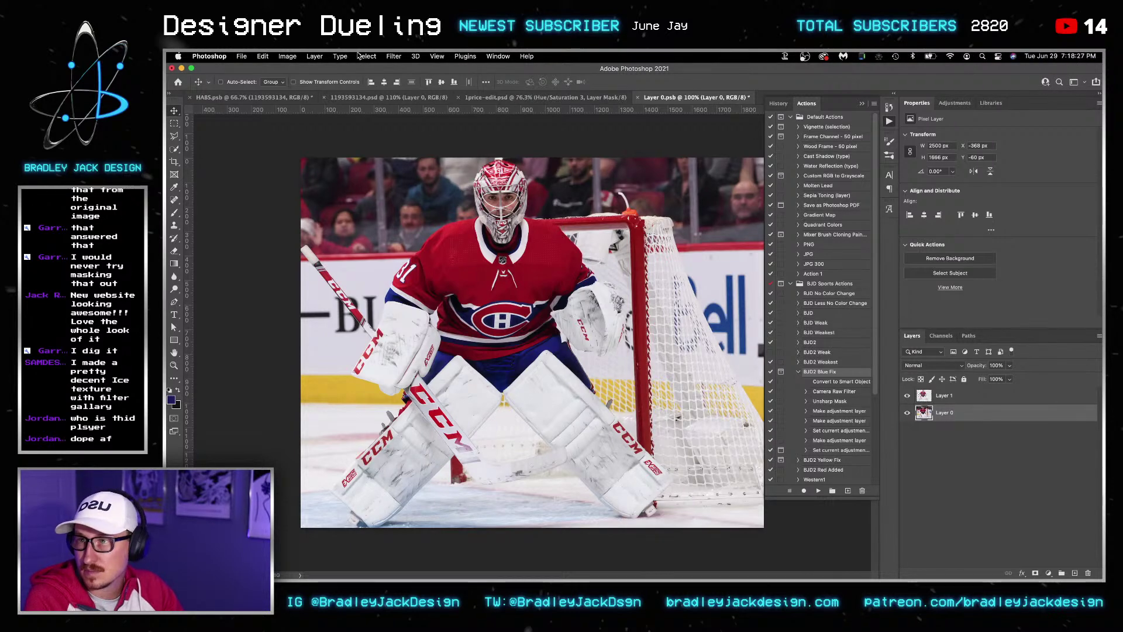
Expand the Layer 0.psb canvas with Reveal All to show the full rink photo and save it
left_click(309, 58)
mouse_move(289, 61)
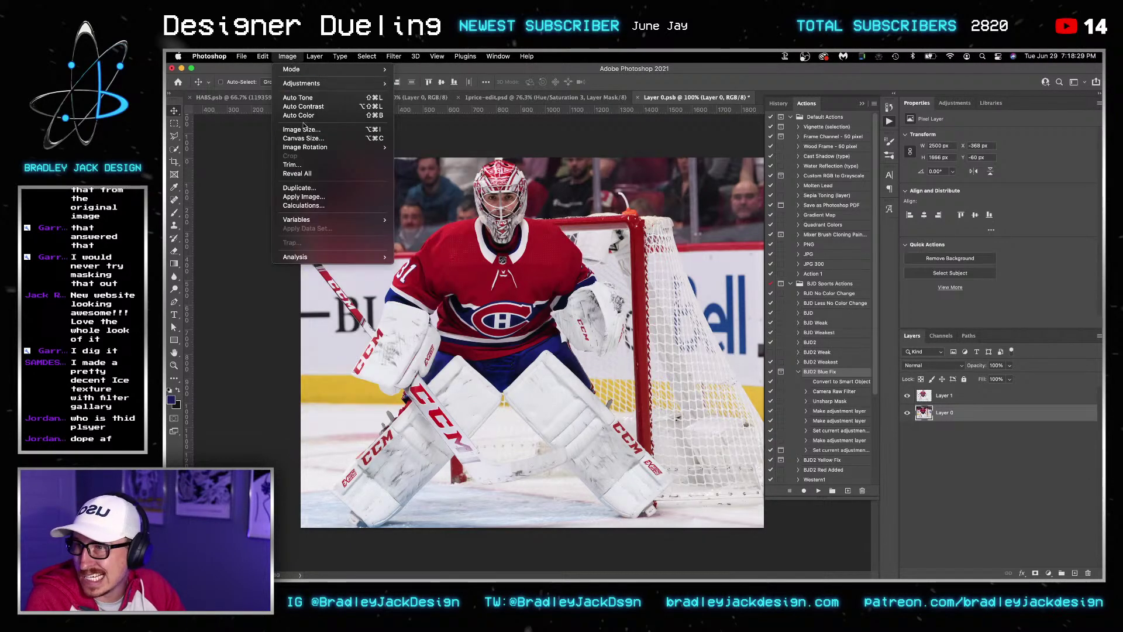
left_click(298, 173)
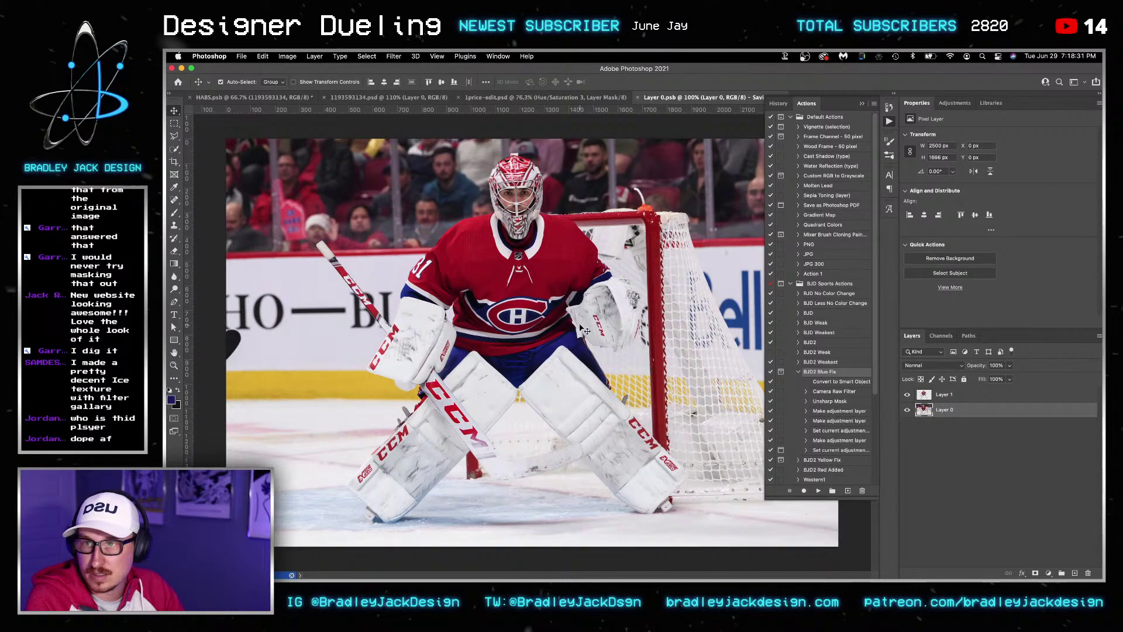
Close 1price-edit.psd and return to 1193593134.psd
key("ctrl+shift+Tab")
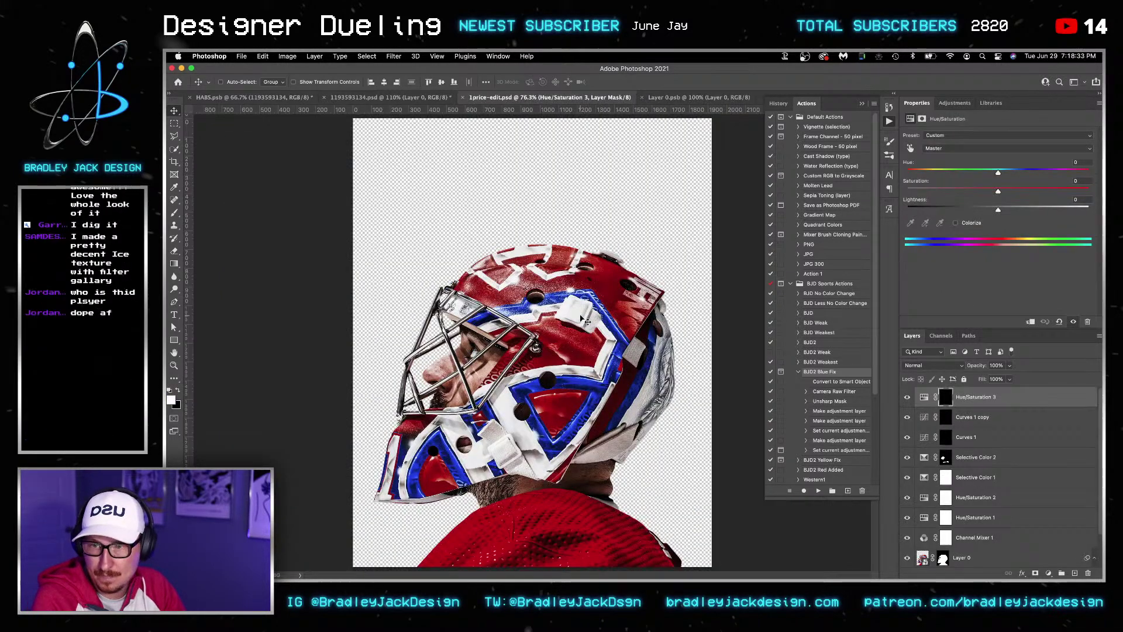
key("ctrl+w")
key("ctrl+shift+Tab")
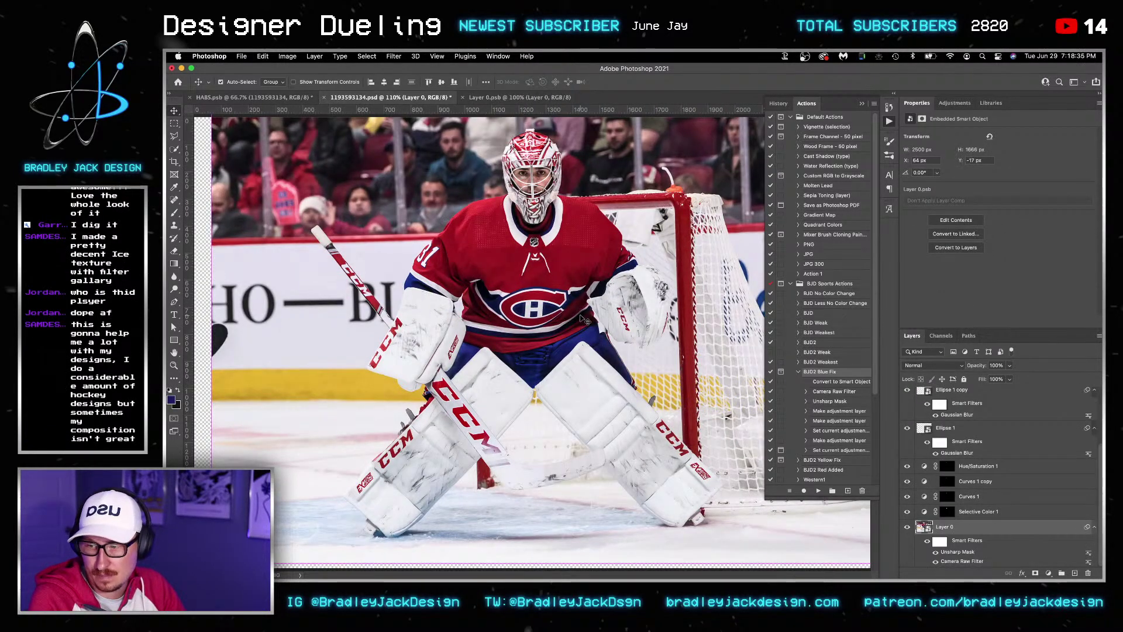
Hide the ellipse and adjustment layers above Layer 0, align the rink photo to X 0, Y 0 and save
scroll(620, 360, "down", 3)
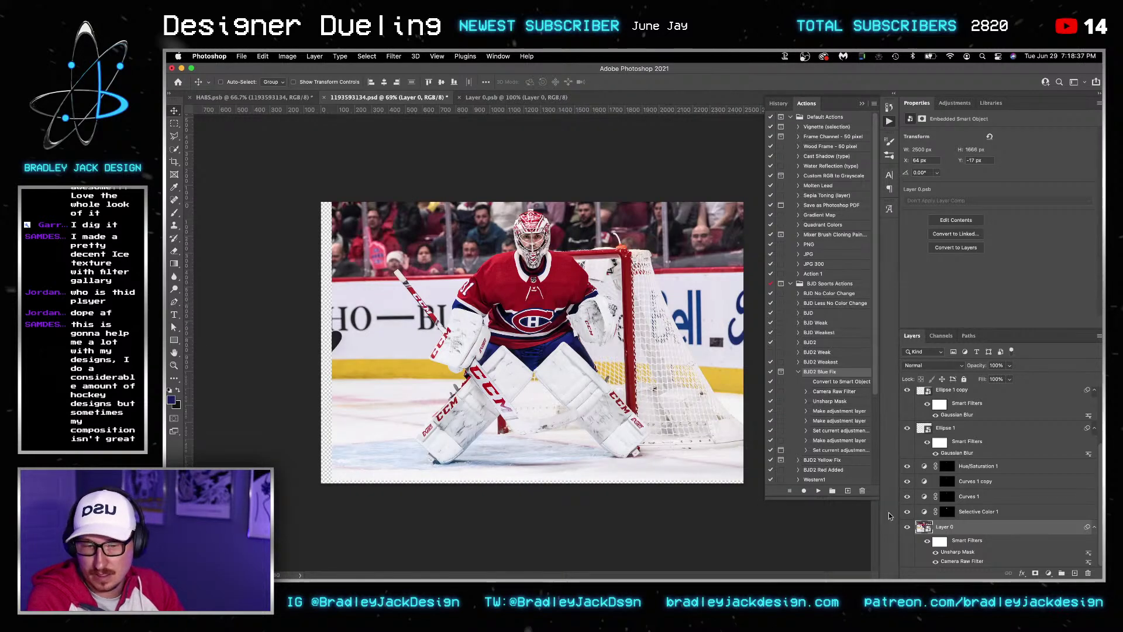
left_click_drag(904, 506, 900, 362)
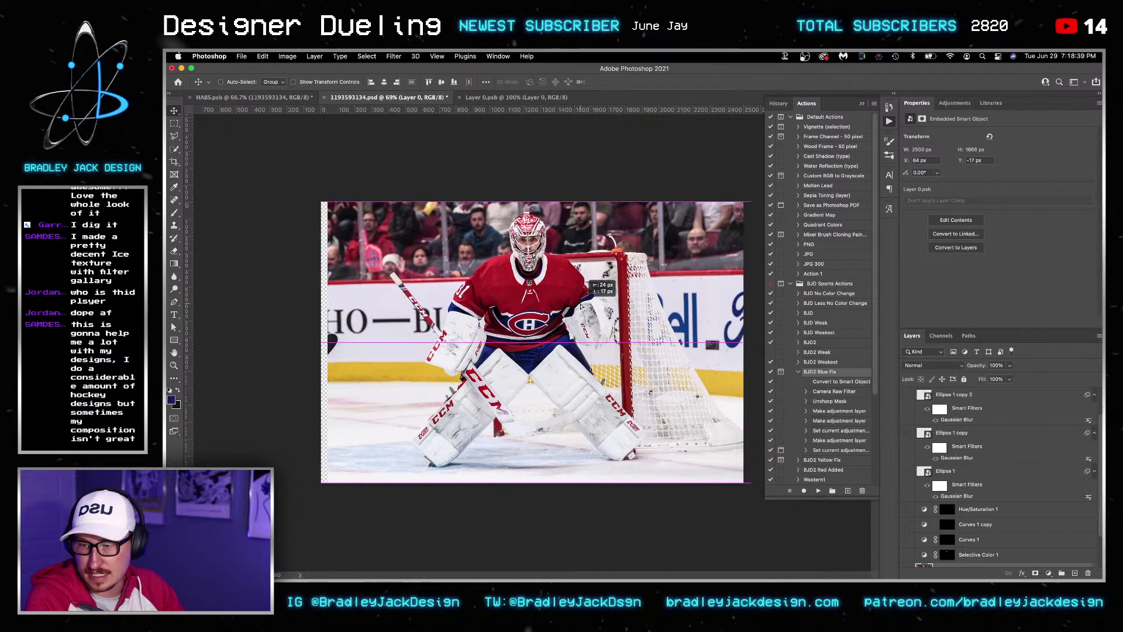
left_click_drag(588, 301, 579, 310)
key("ctrl+s")
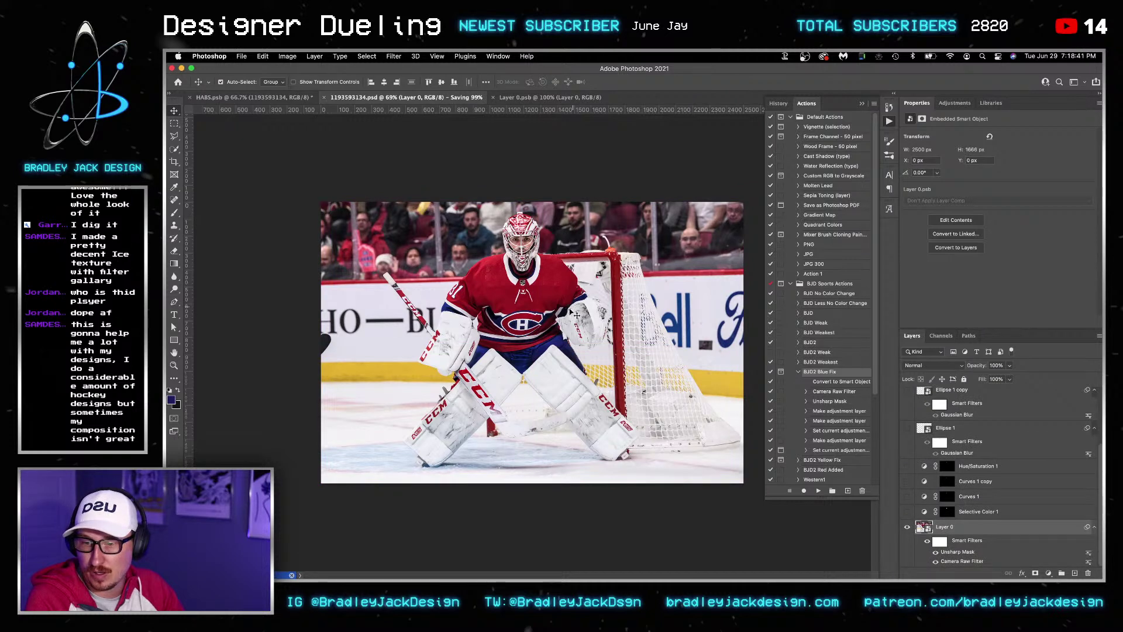
key("ctrl+shift+Tab")
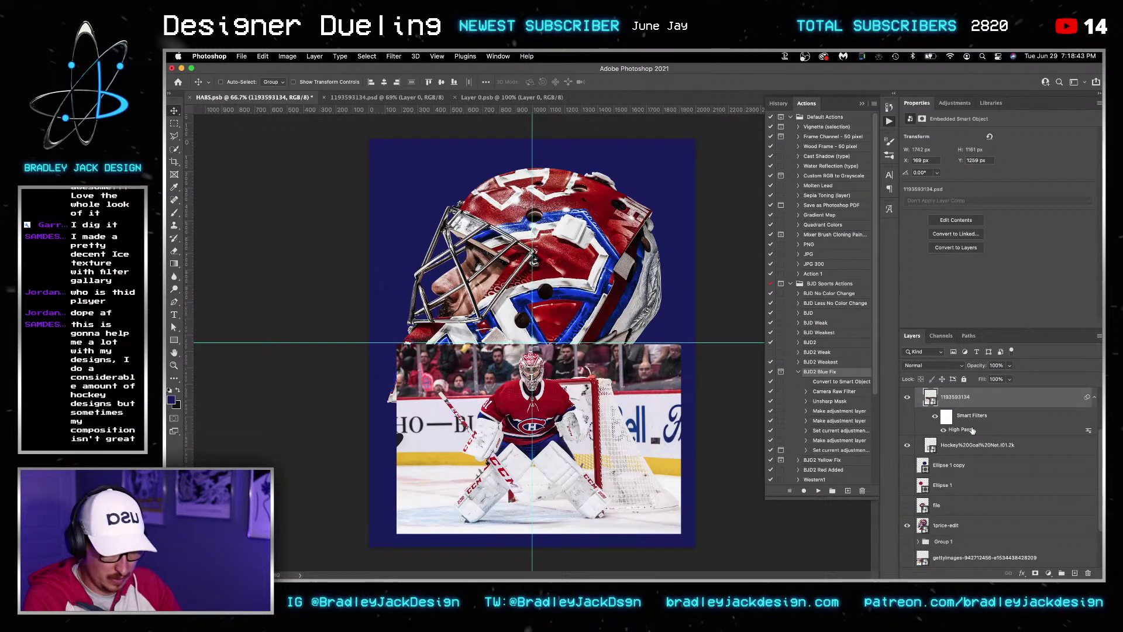
left_click(954, 102)
left_click(963, 150)
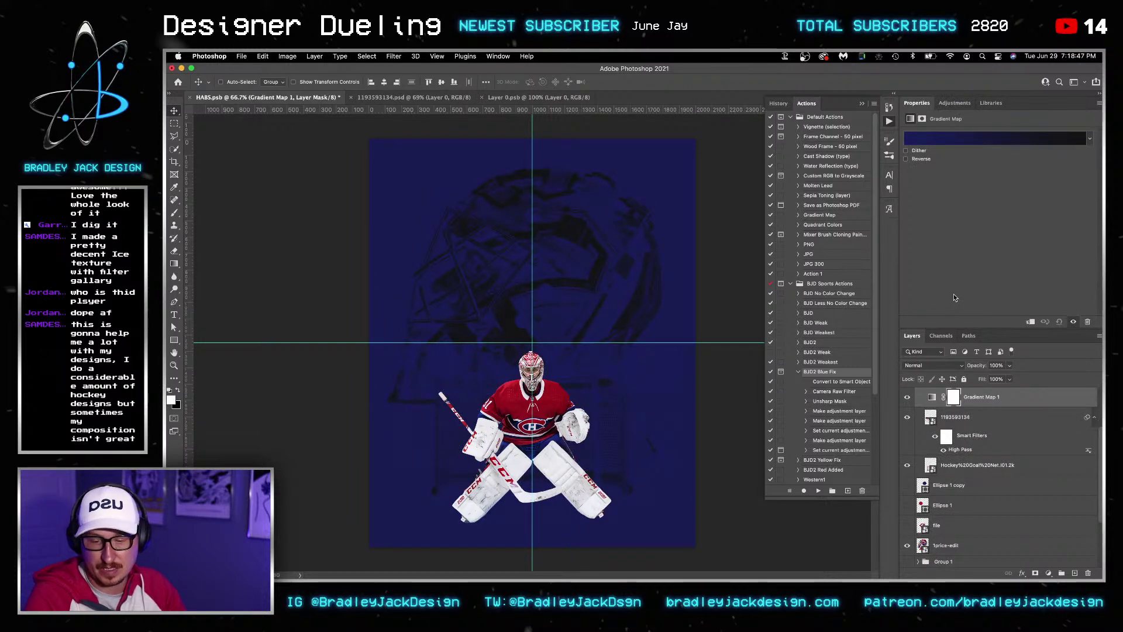
left_click(952, 137)
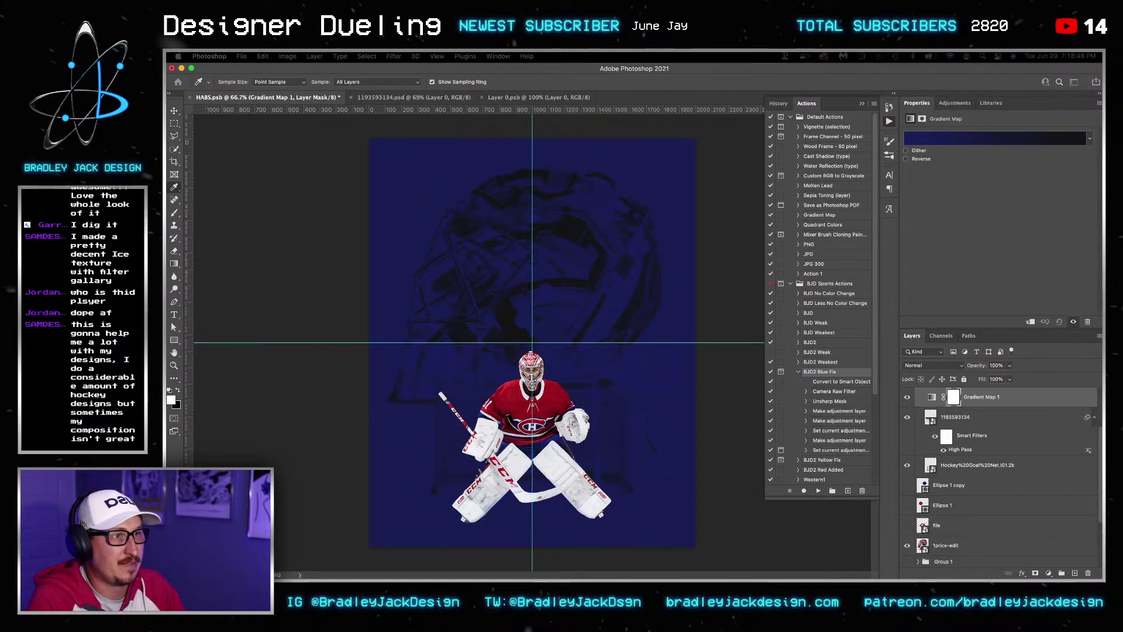
key("Return")
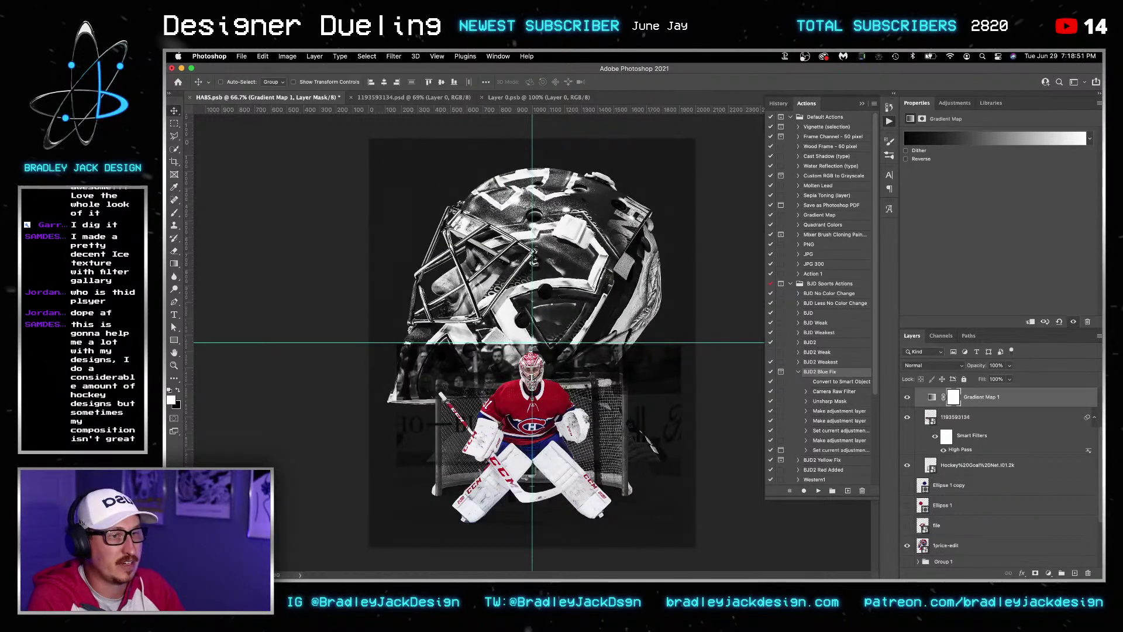
left_click(957, 406, "alt")
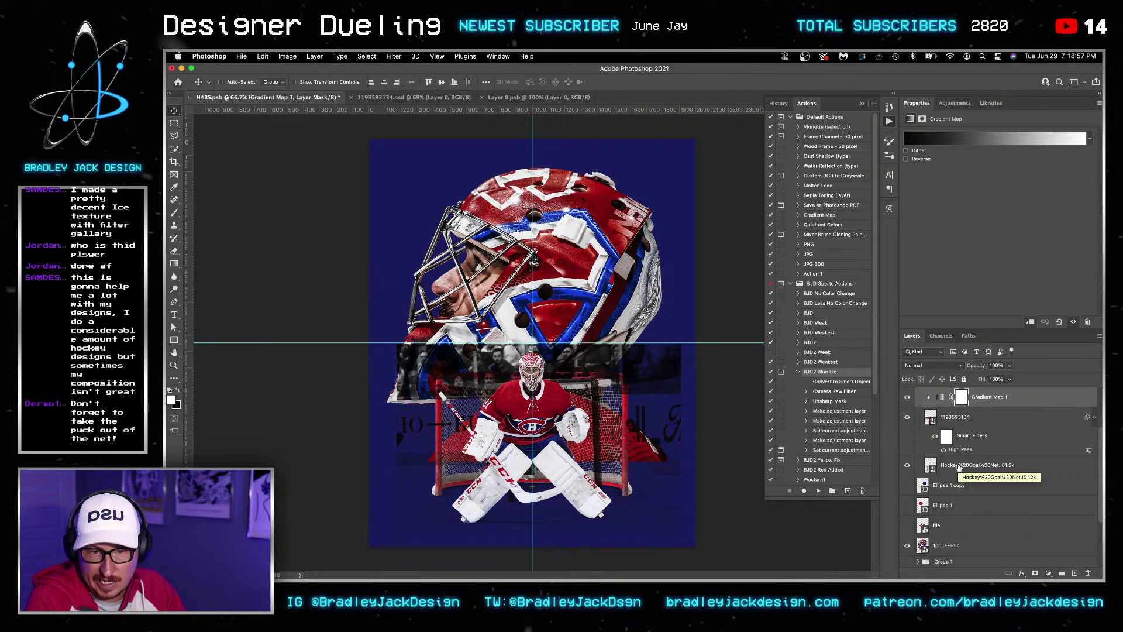
Move the Gradient Map's black stop to Location 36% and select the rink photo layer beneath it
scroll(985, 430, "up", 1)
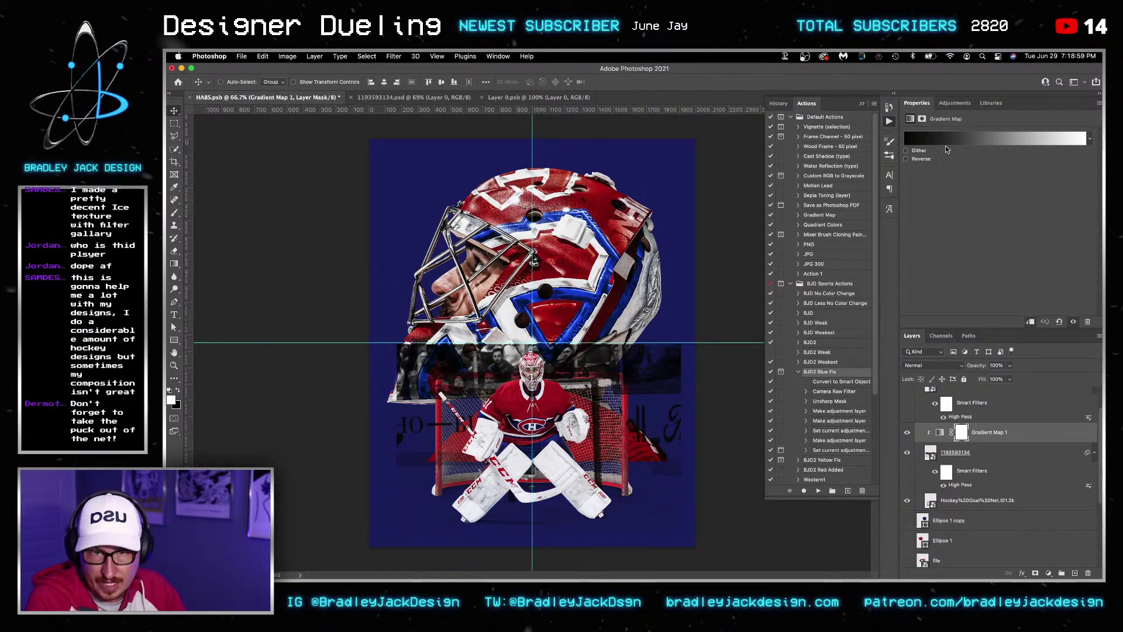
key("i")
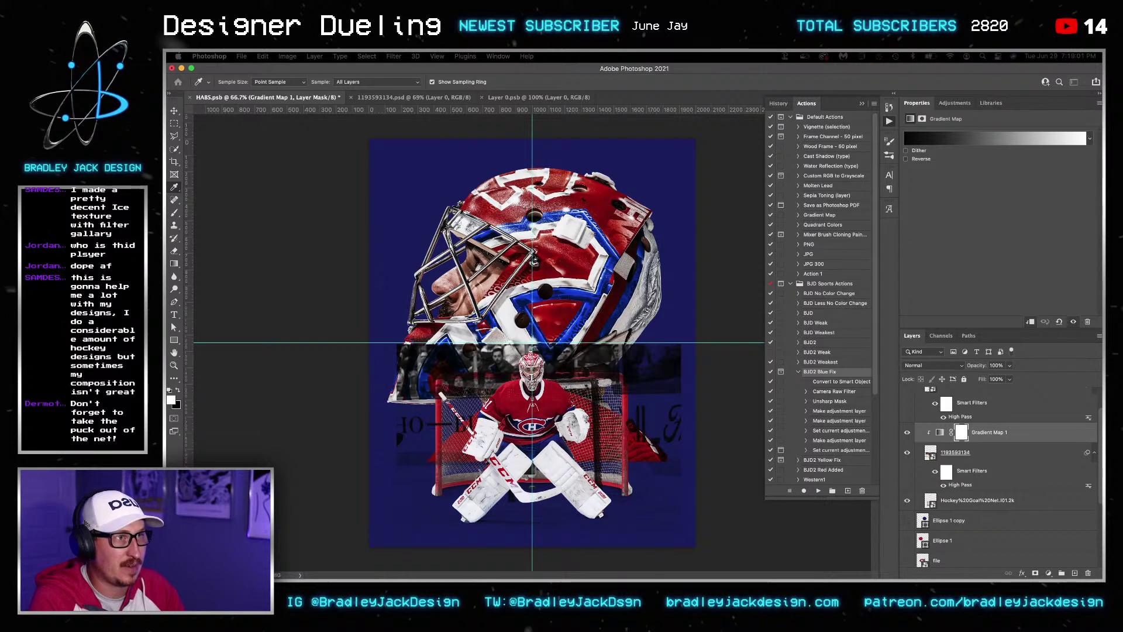
left_click(965, 138)
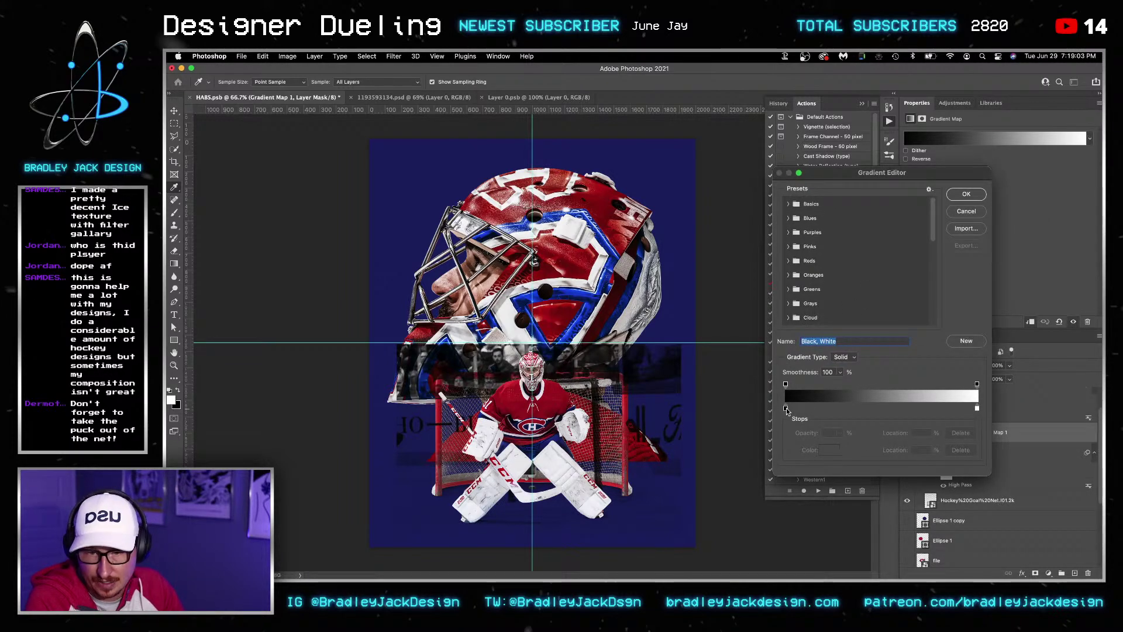
left_click_drag(786, 410, 855, 408)
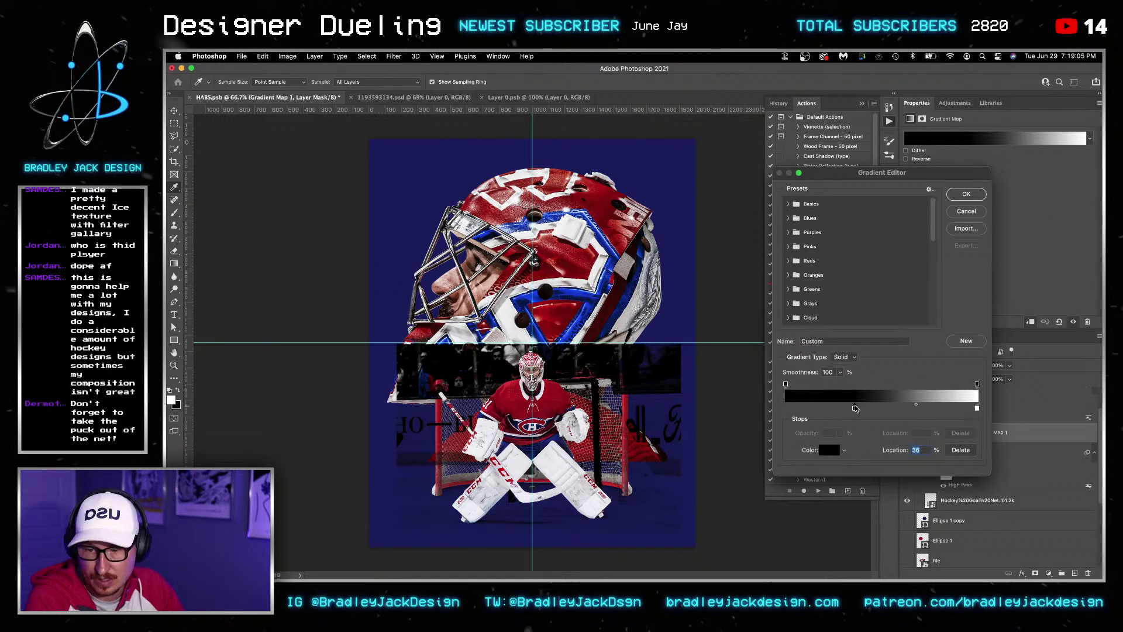
left_click(966, 194)
key("v")
left_click(955, 452)
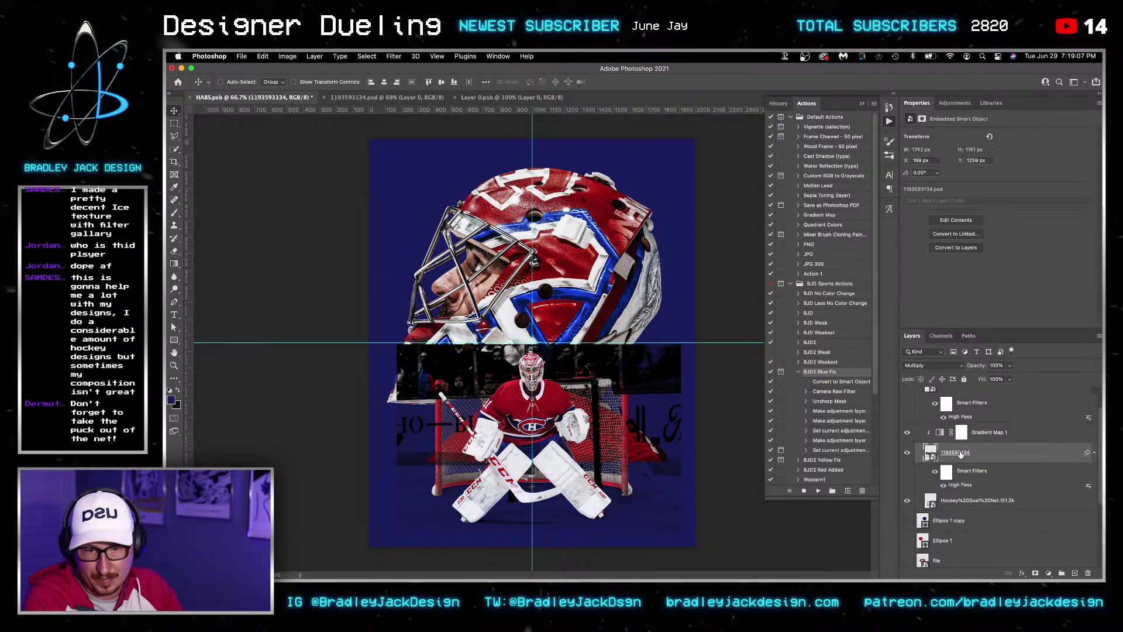
Hide the rink photo layer with a black mask and prepare a flattened elliptical brush at 700 px
left_click(1035, 574, "alt")
key("b")
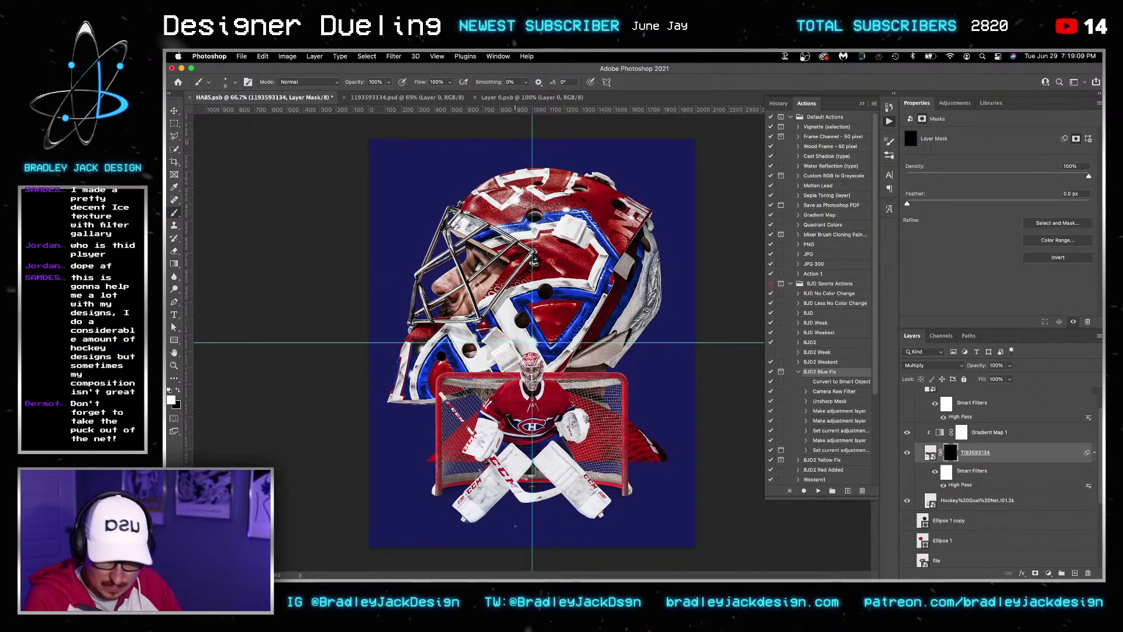
right_click(517, 530)
left_click_drag(545, 310, 544, 303)
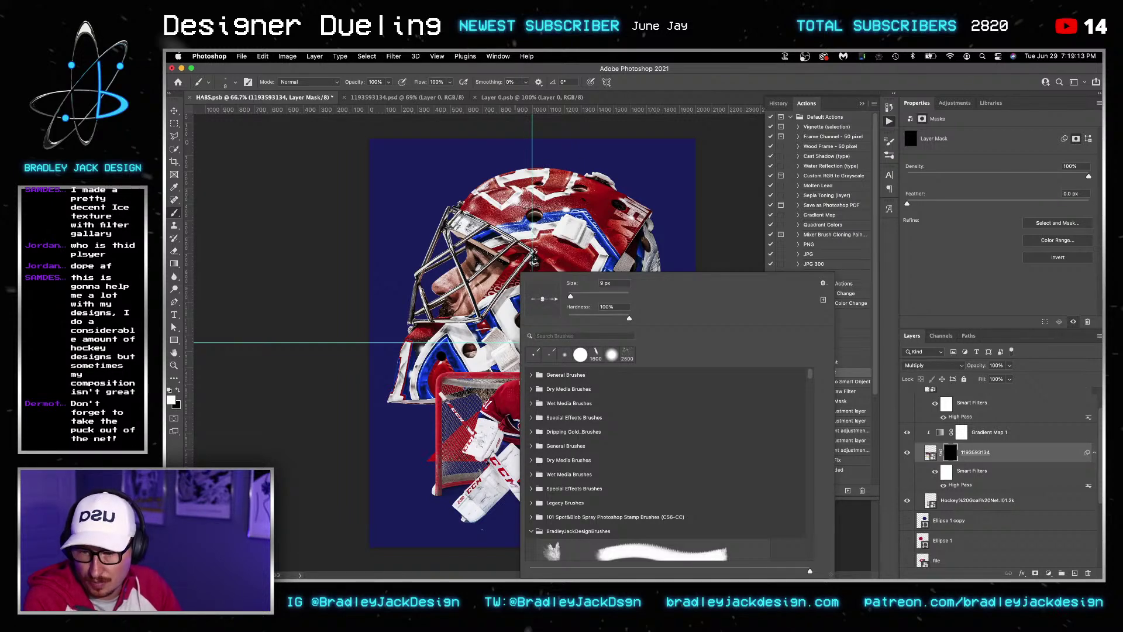
key("Return")
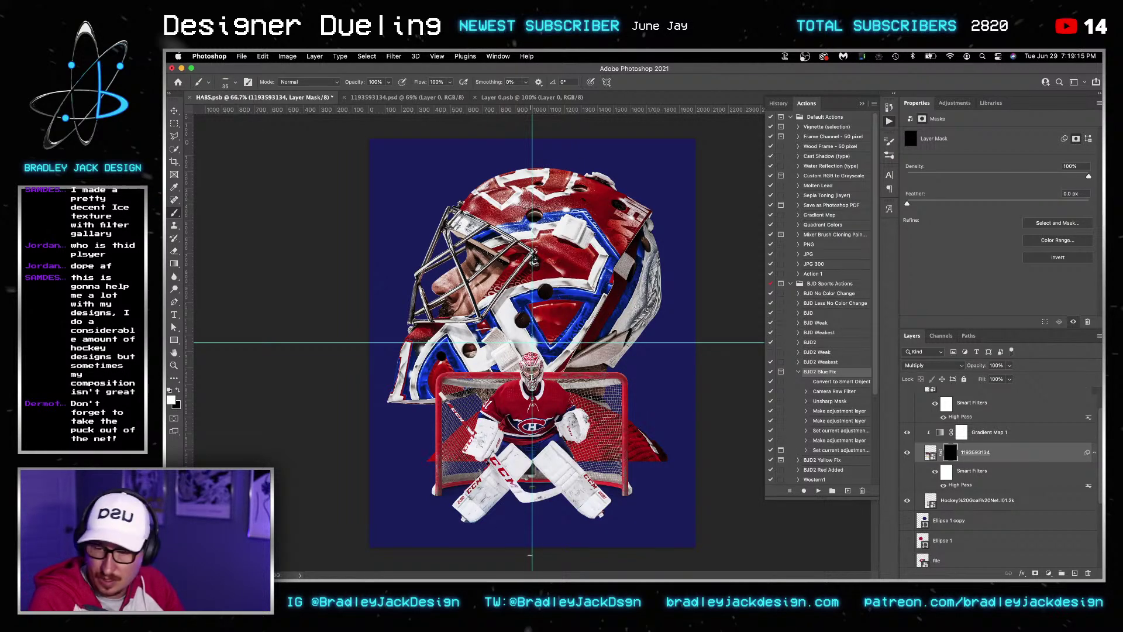
key("bracketright")
key("bracketright")
key("bracketright")
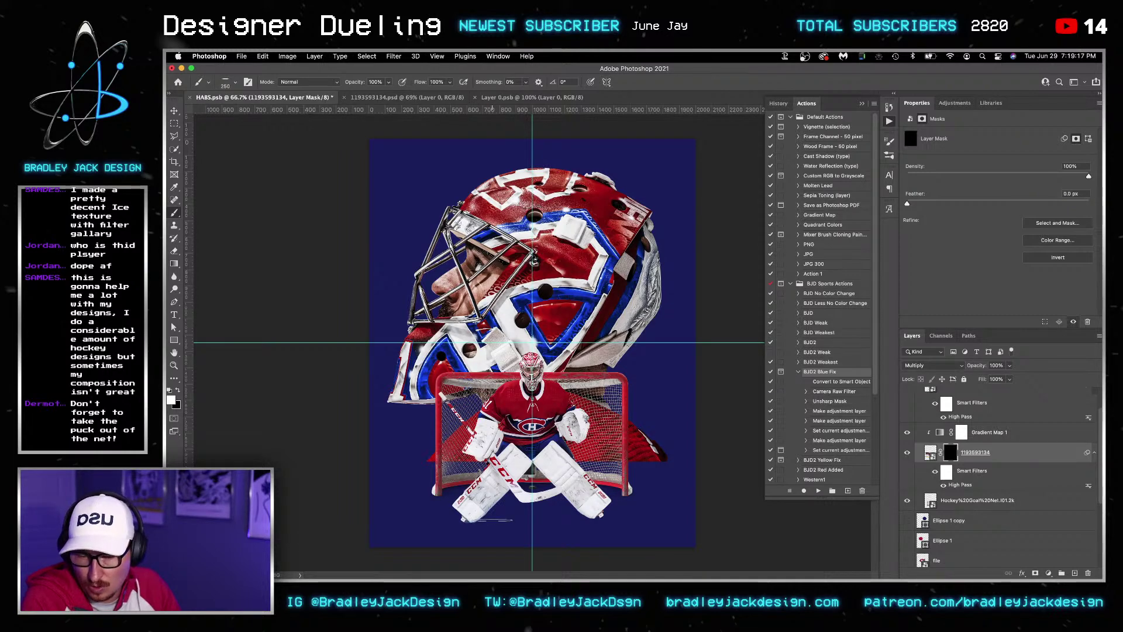
key("bracketright")
Paint a soft shadow beneath the goalie's pads on the rink photo's mask with a 1100 px, 0% hardness brush, and save
right_click(492, 520)
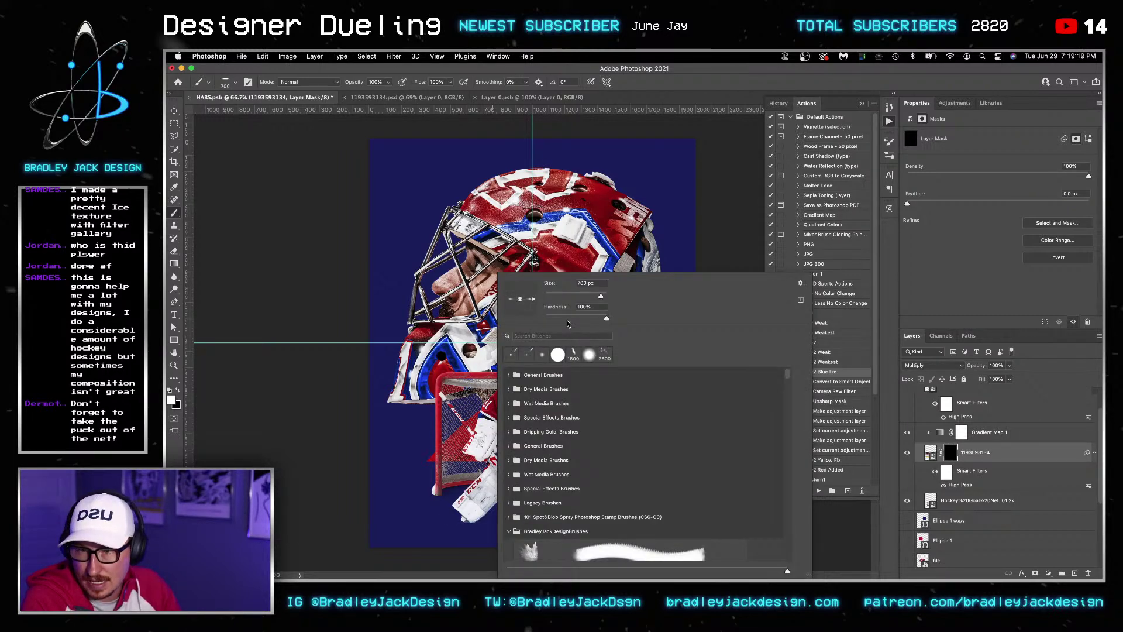
key("Return")
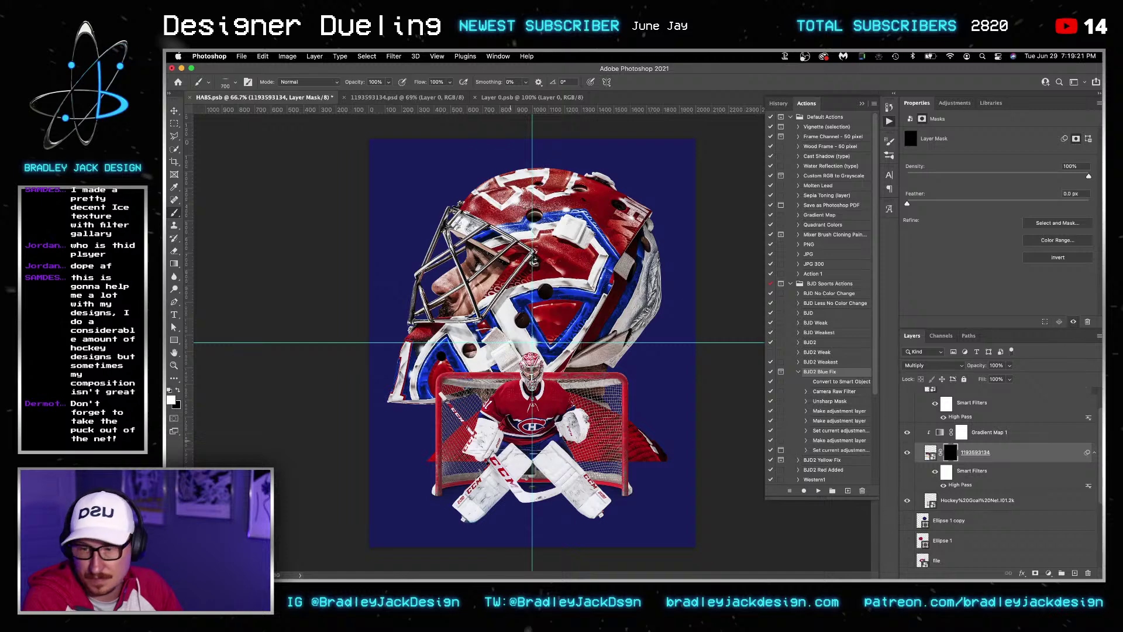
key("bracketright")
key("bracketright")
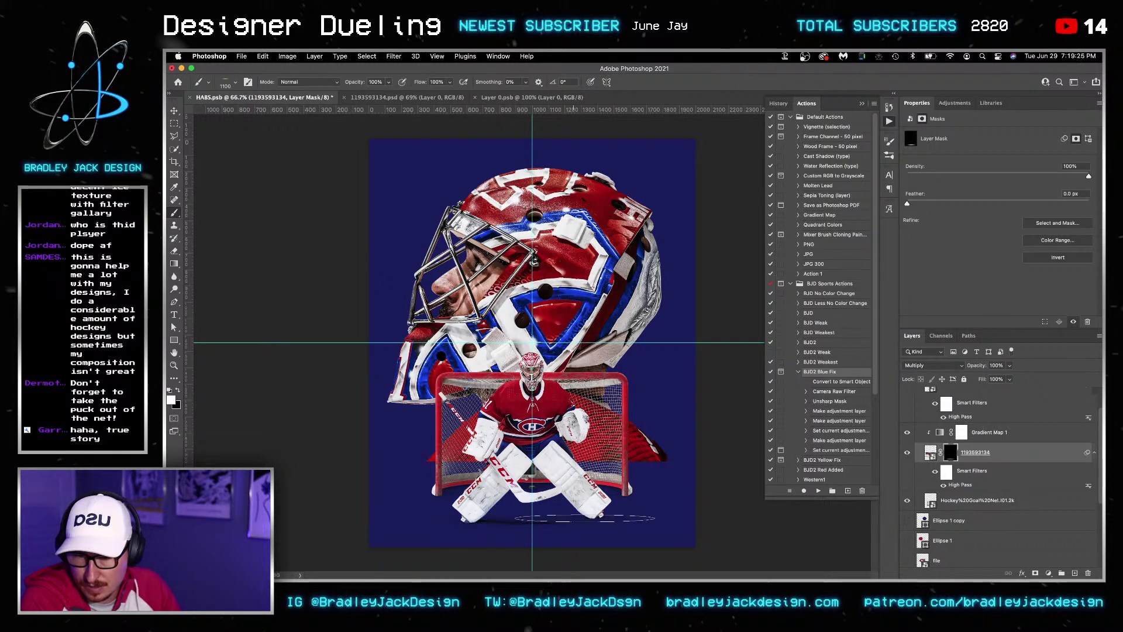
key("bracketright")
key("bracketright")
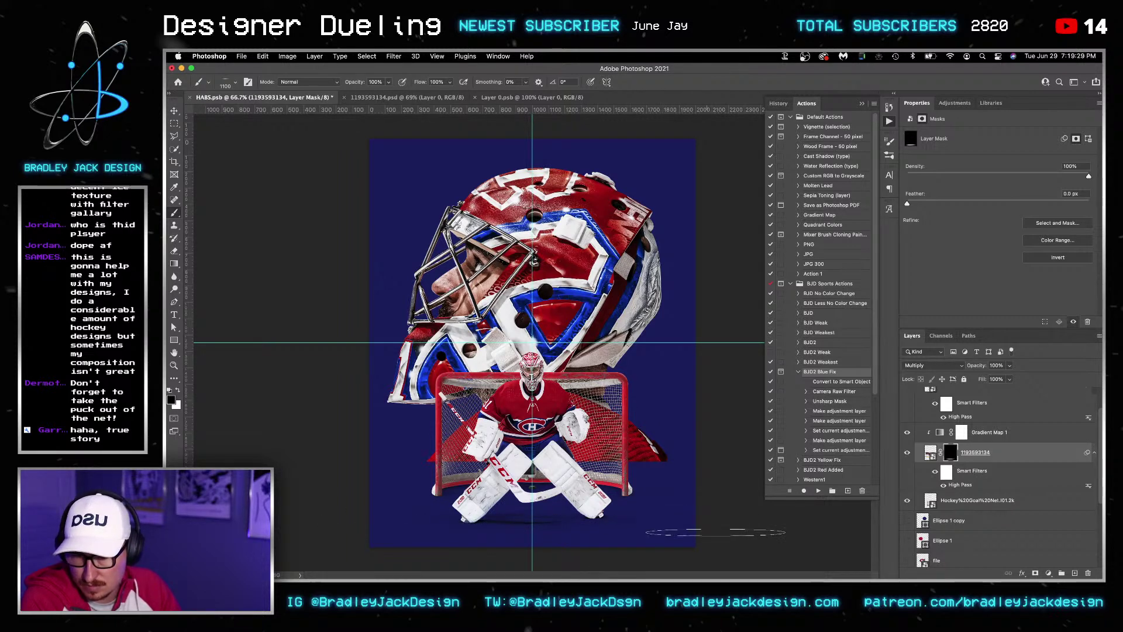
key("x")
key("v")
key("ctrl+s")
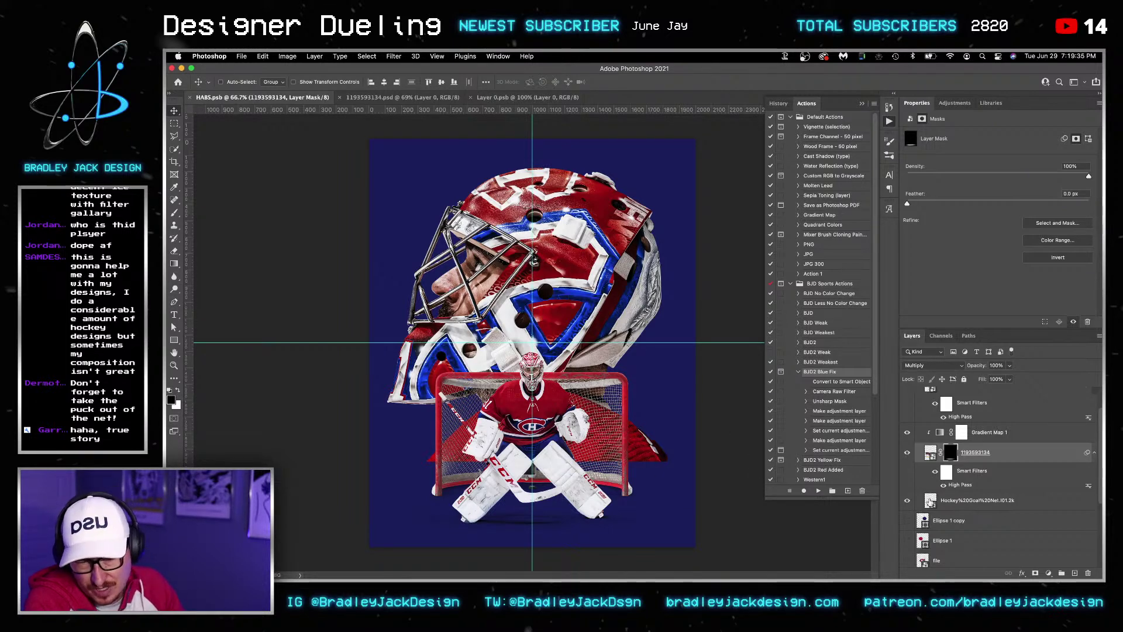
Try placing the alternative Hockey%20Net.I01.2k image above the existing net for comparison, and delete it
left_click(930, 502)
scroll(1021, 496, "down", 5)
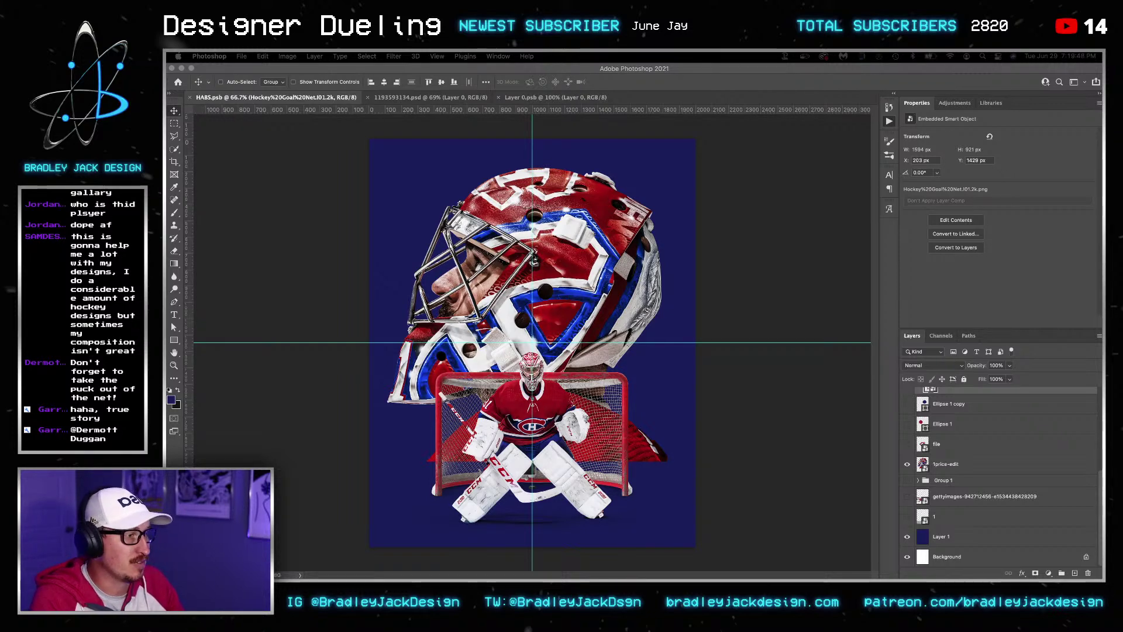
left_click_drag(725, 442, 642, 433)
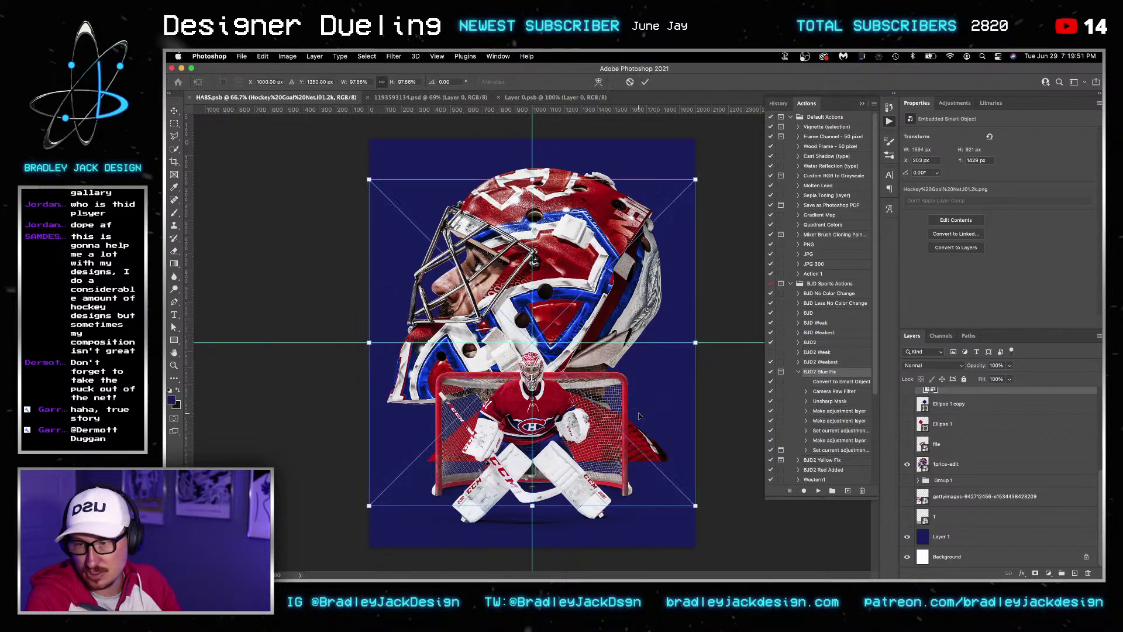
key("Return")
left_click_drag(642, 342, 653, 264)
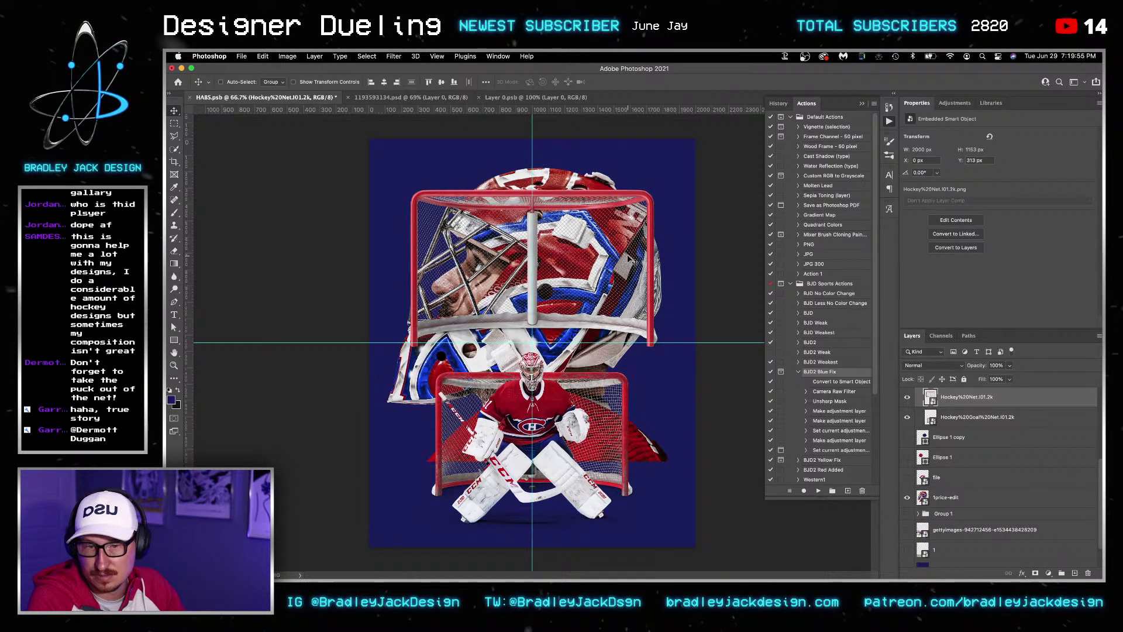
scroll(619, 262, "up", 5)
scroll(554, 486, "down", 3)
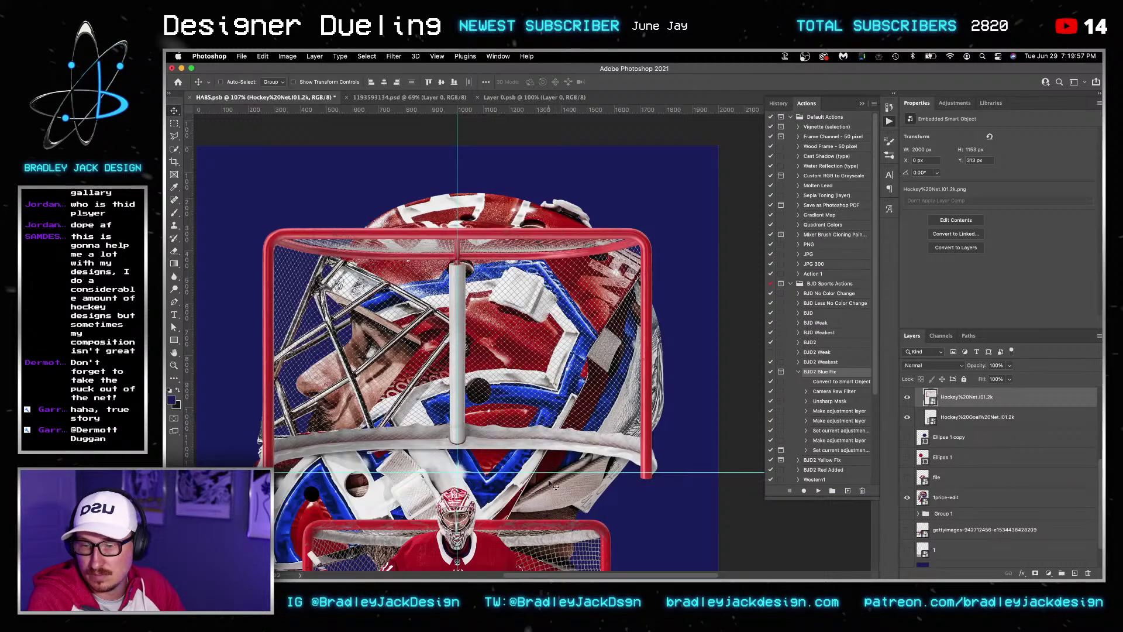
left_click_drag(553, 548, 576, 425)
scroll(577, 430, "down", 5)
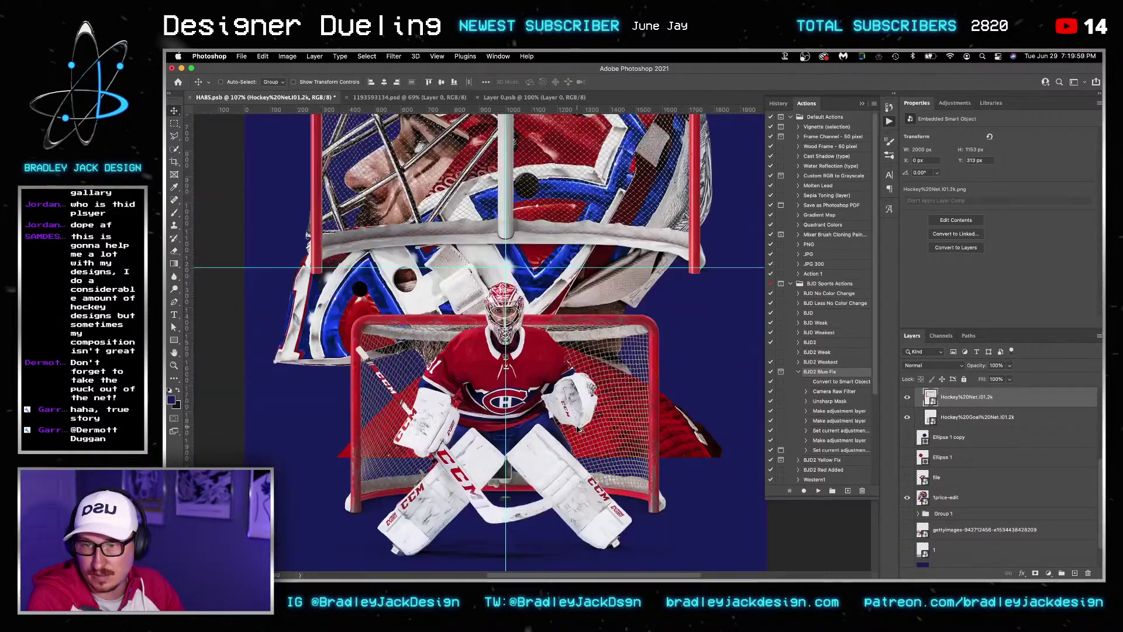
key("BackSpace")
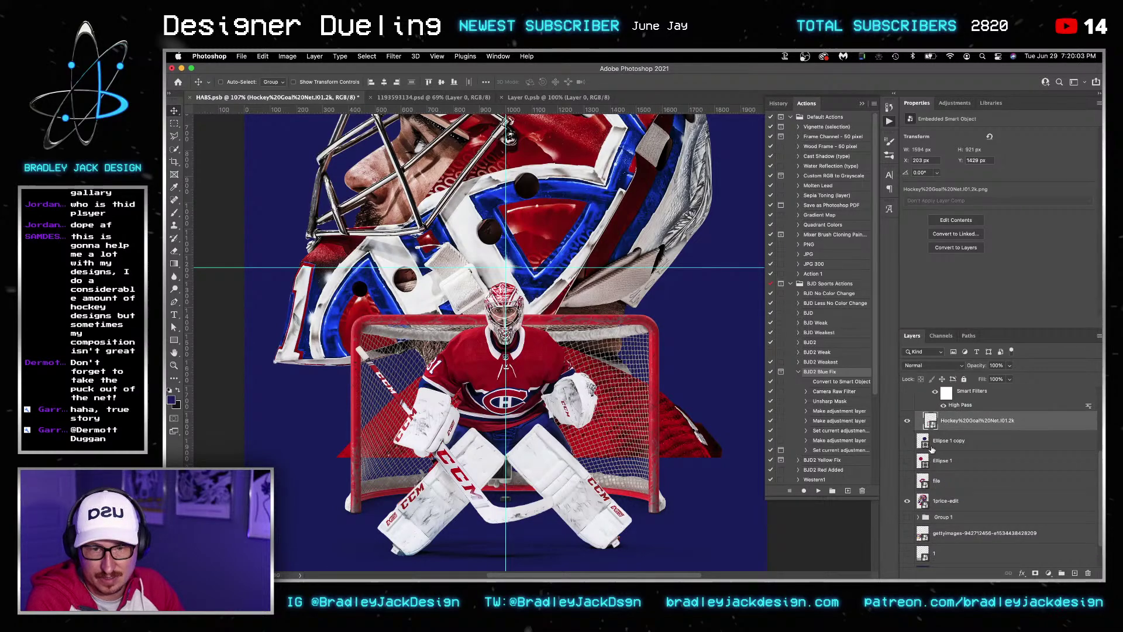
Open the goal net smart object's contents and set the Clone Stamp to 45 px, sampling the Current Layer
double_click(930, 398)
scroll(525, 416, "up", 8)
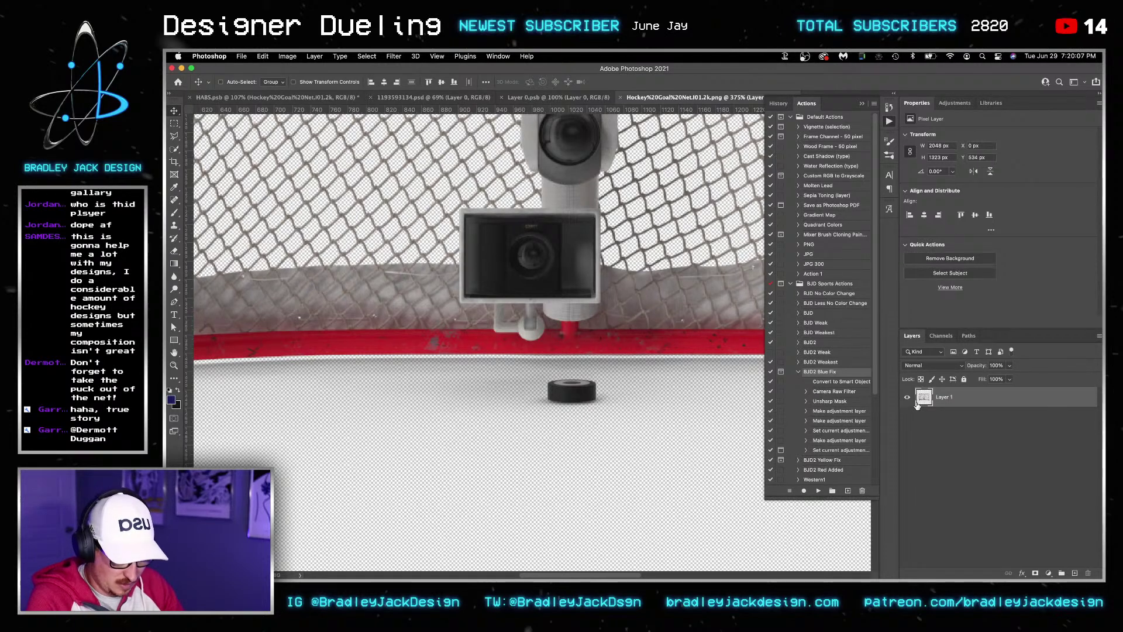
key("s")
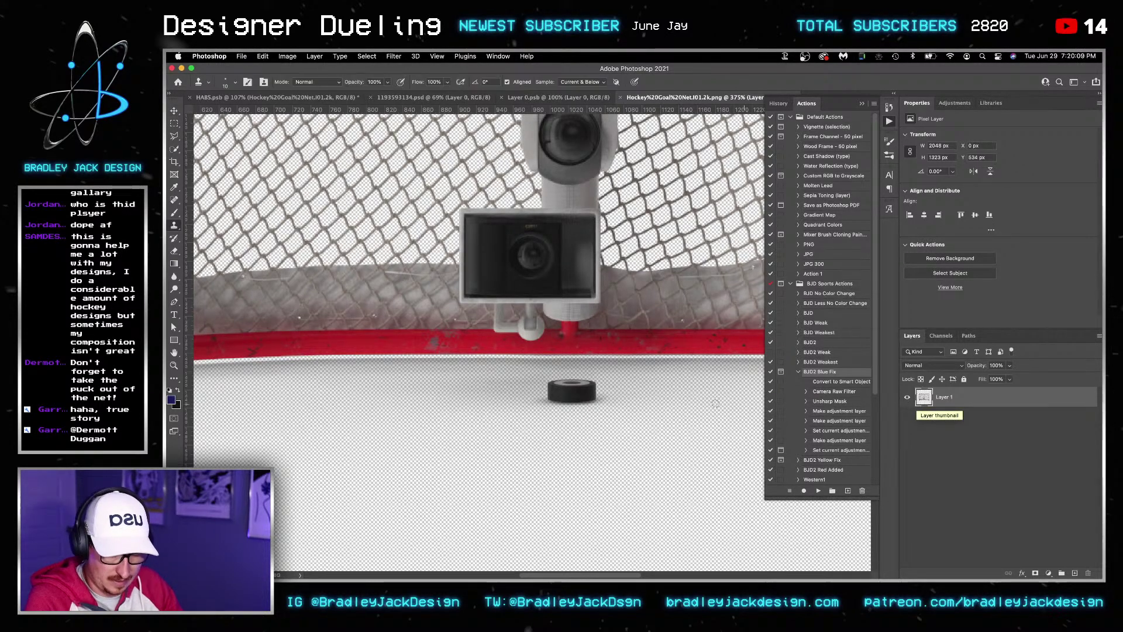
key("bracketright")
key("bracketright")
key("bracketright")
key("bracketright")
key("bracketright")
key("bracketright")
key("bracketright")
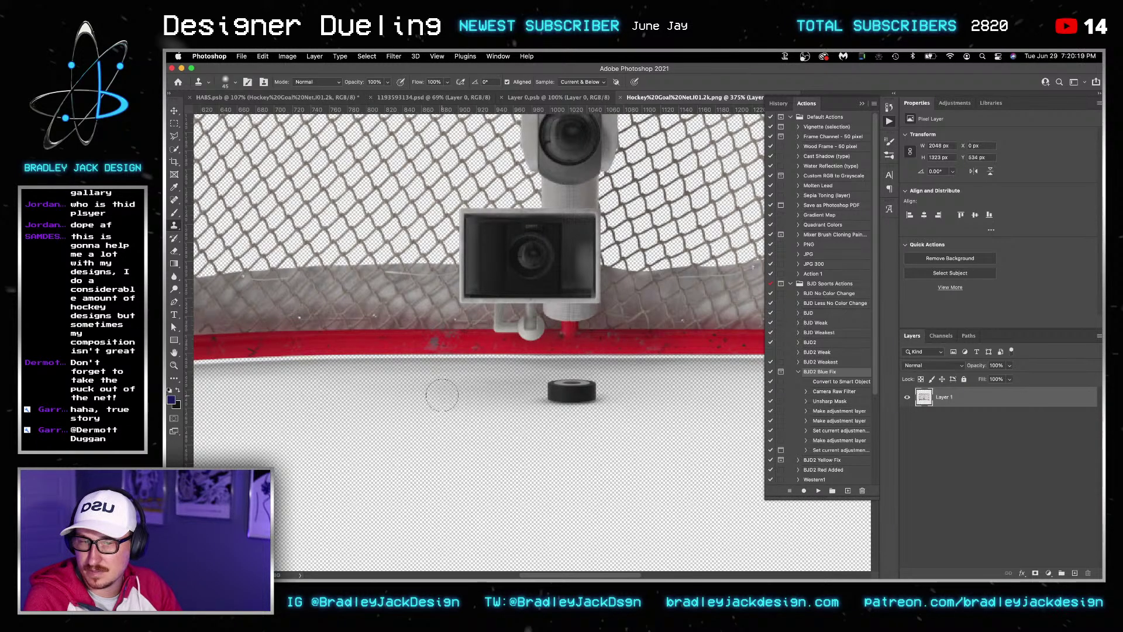
left_click(582, 82)
left_click(578, 73)
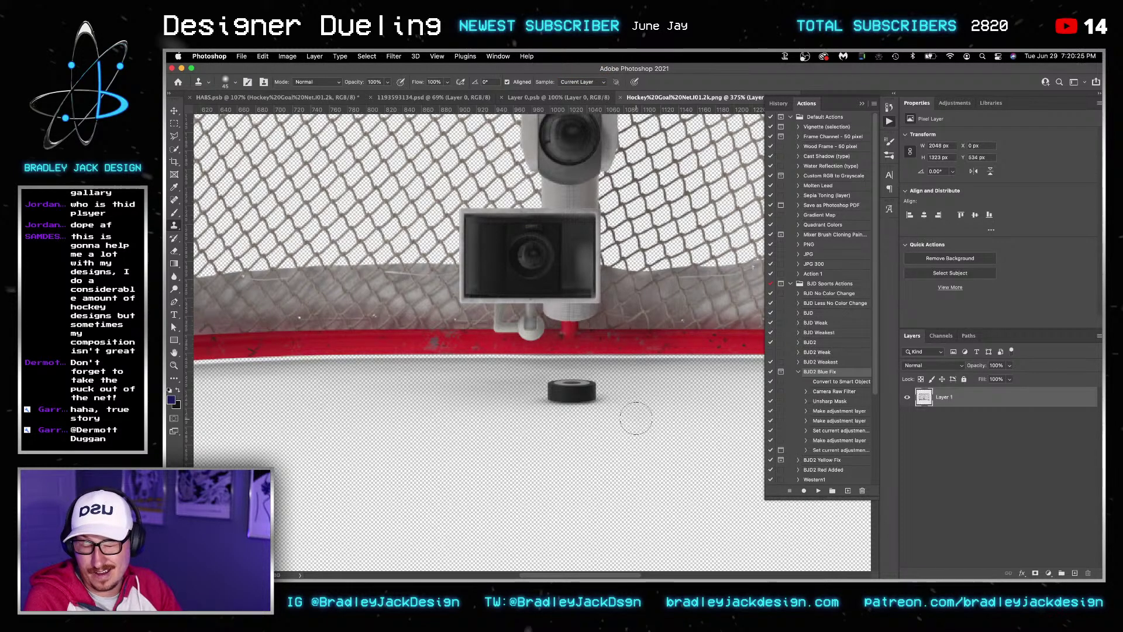
Try erasing the puck in front of the net with an enlarged hard Eraser
key("e")
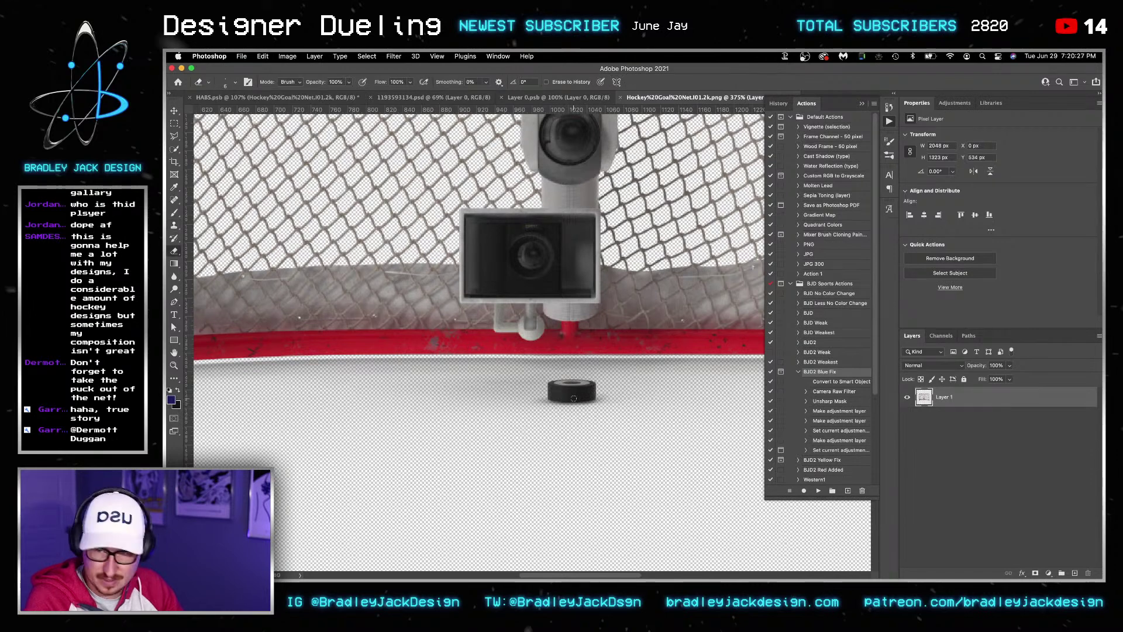
key("bracketright")
key("bracketright")
key("bracketright")
key("bracketright")
key("bracketright")
key("bracketright")
key("bracketright")
key("bracketright")
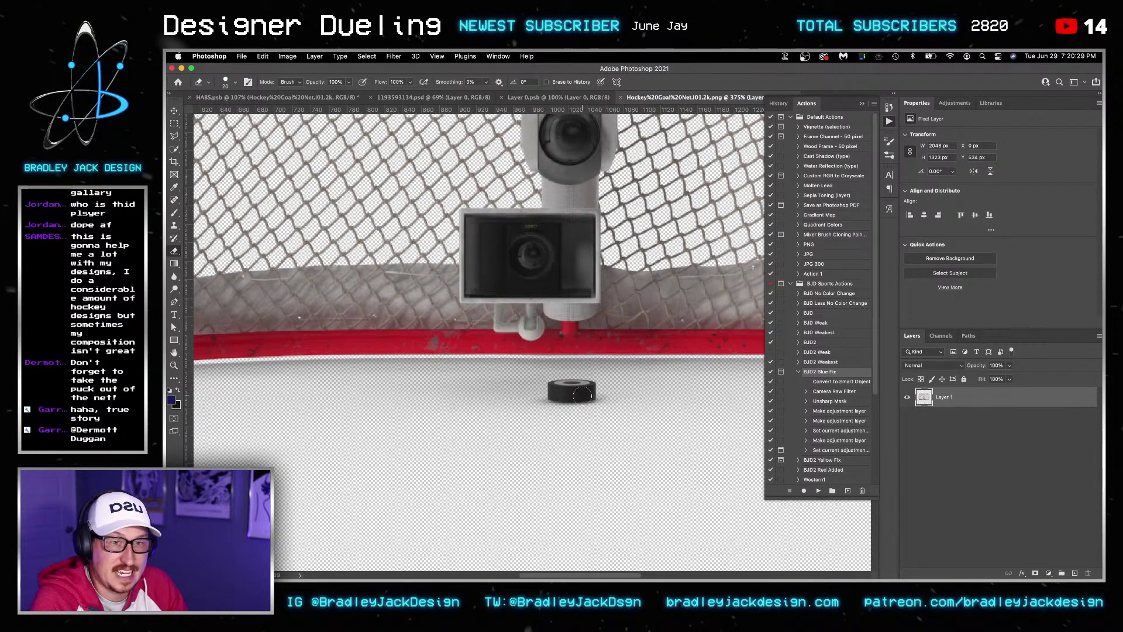
key("bracketright")
mouse_move(576, 392)
left_mouse_down()
mouse_move(596, 393)
mouse_move(556, 393)
mouse_move(593, 396)
left_mouse_up()
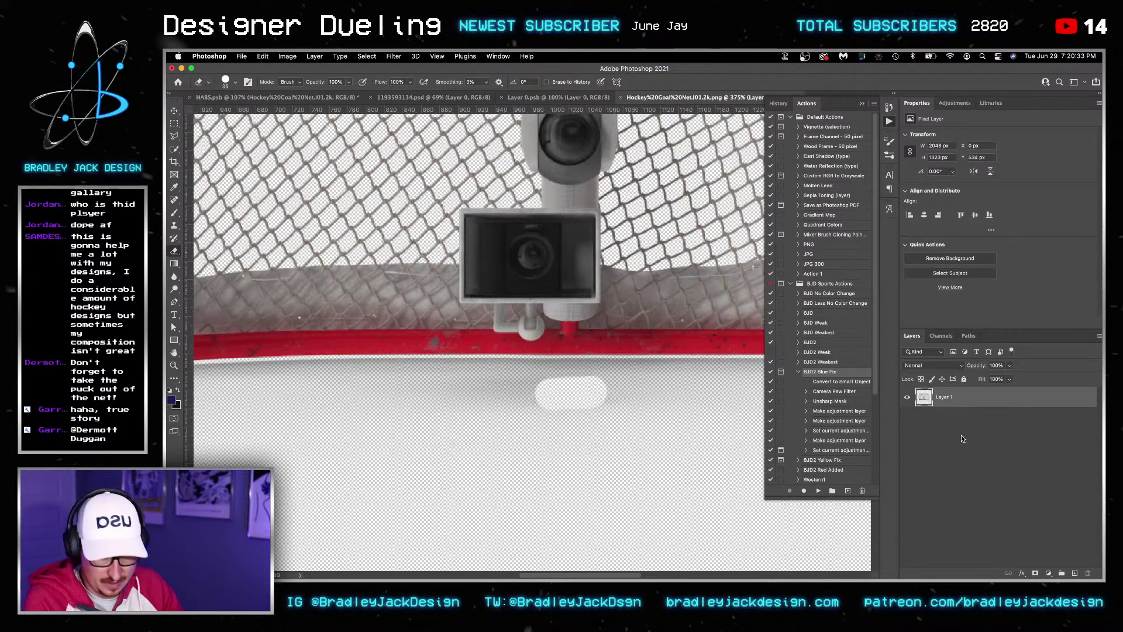
Try a white-filled backing layer beneath the net's Layer 1, and reselect Layer 1
key("super+alt+shift+n")
key("super+bracketleft")
key("g")
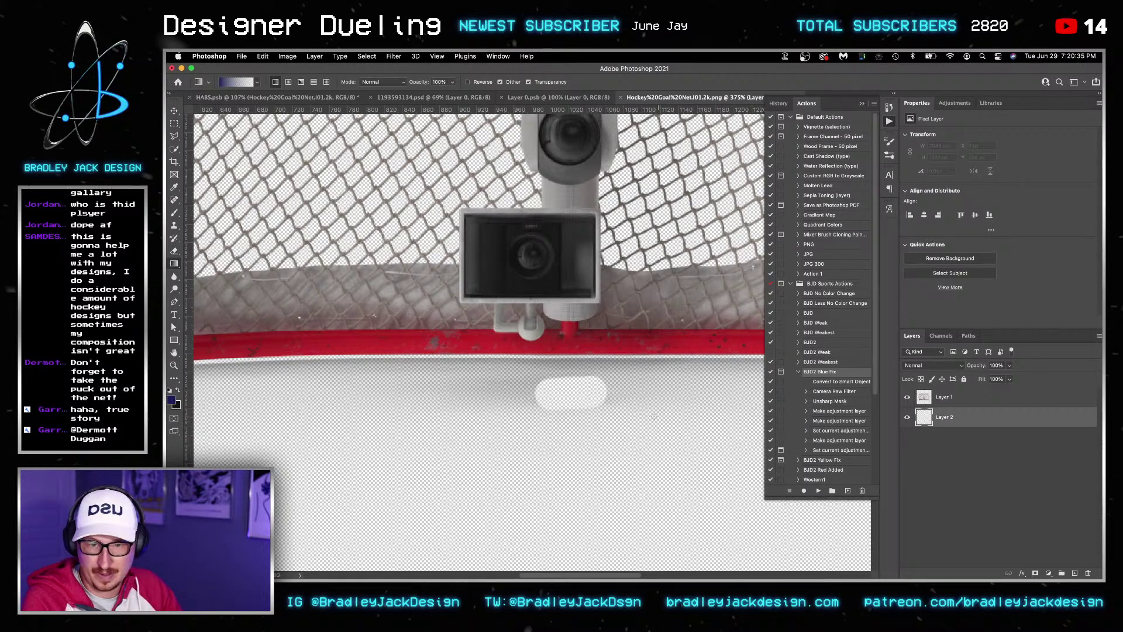
key("d")
key("x")
key("alt+BackSpace")
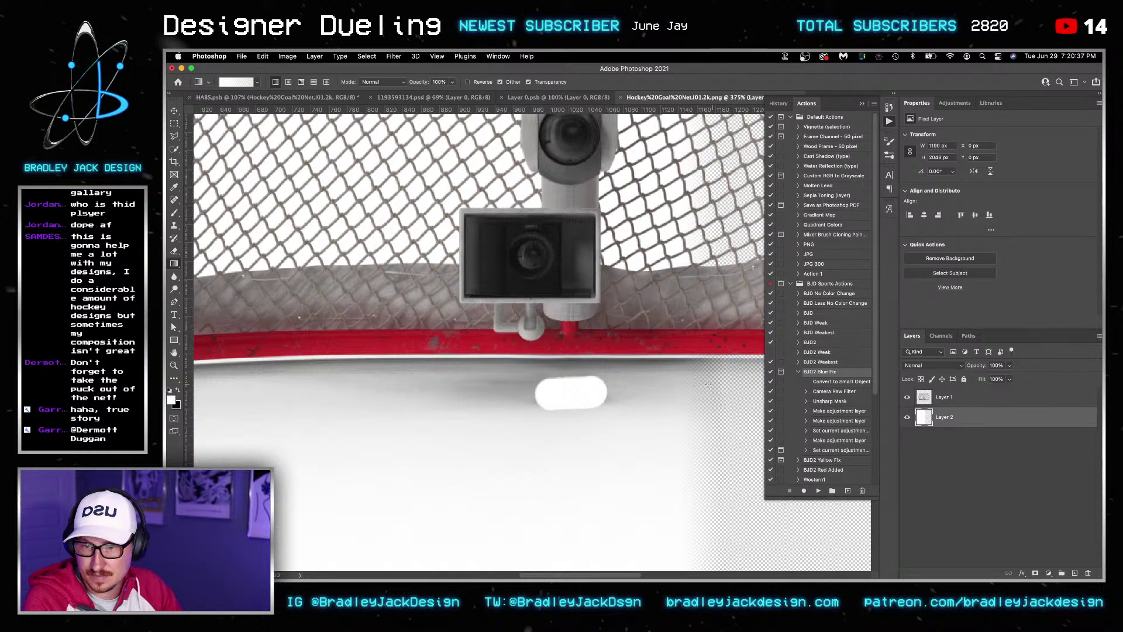
key("v")
left_click(947, 404)
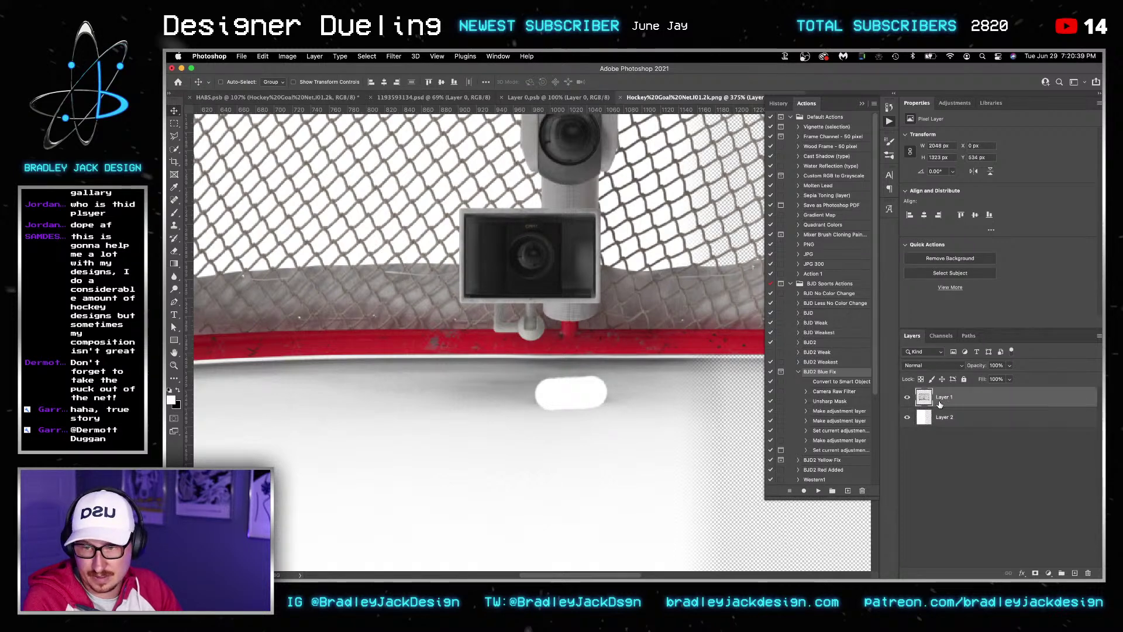
Try cloning the ice shadow over the erased puck spot, and undo back to the original single net layer
key("s")
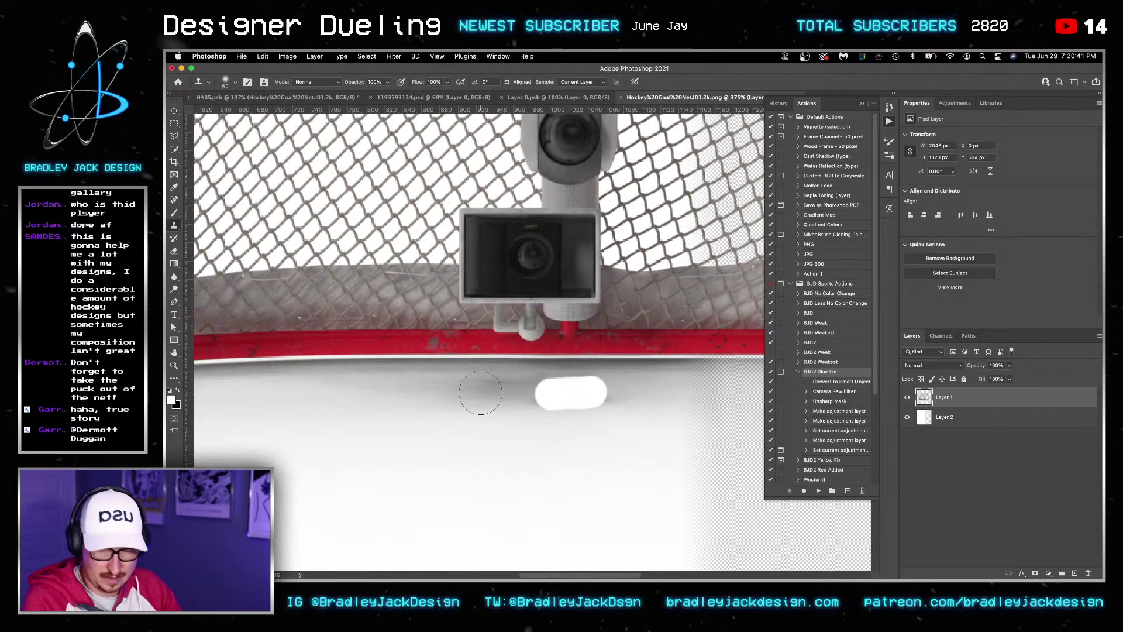
left_click_drag(544, 390, 561, 395)
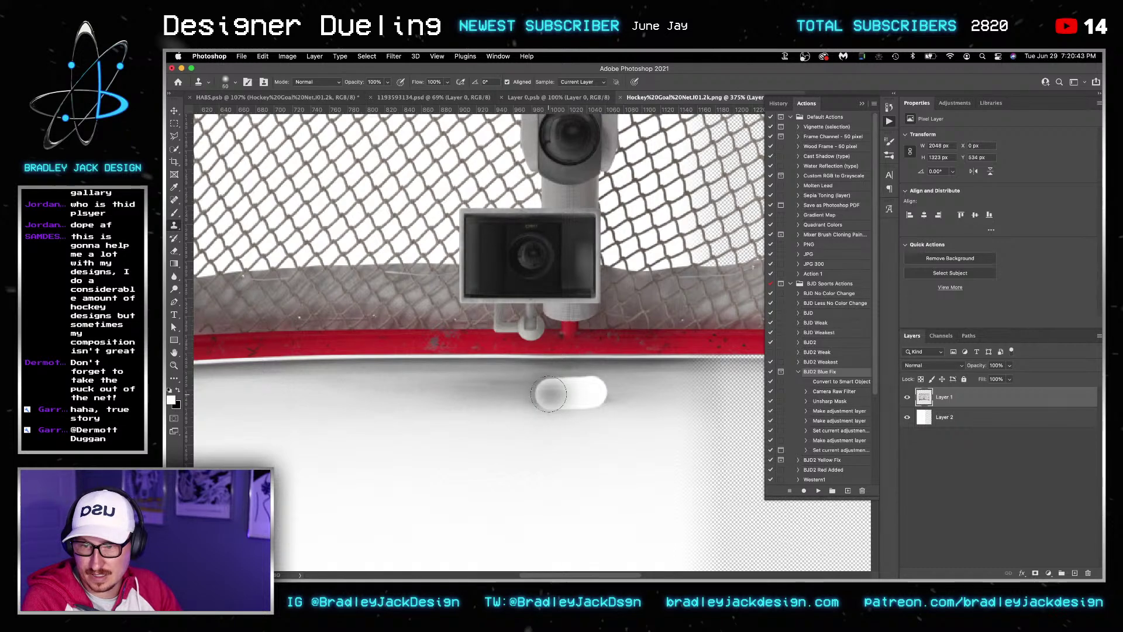
key("super+z")
key("super+z")
key("super+z")
key("super+z")
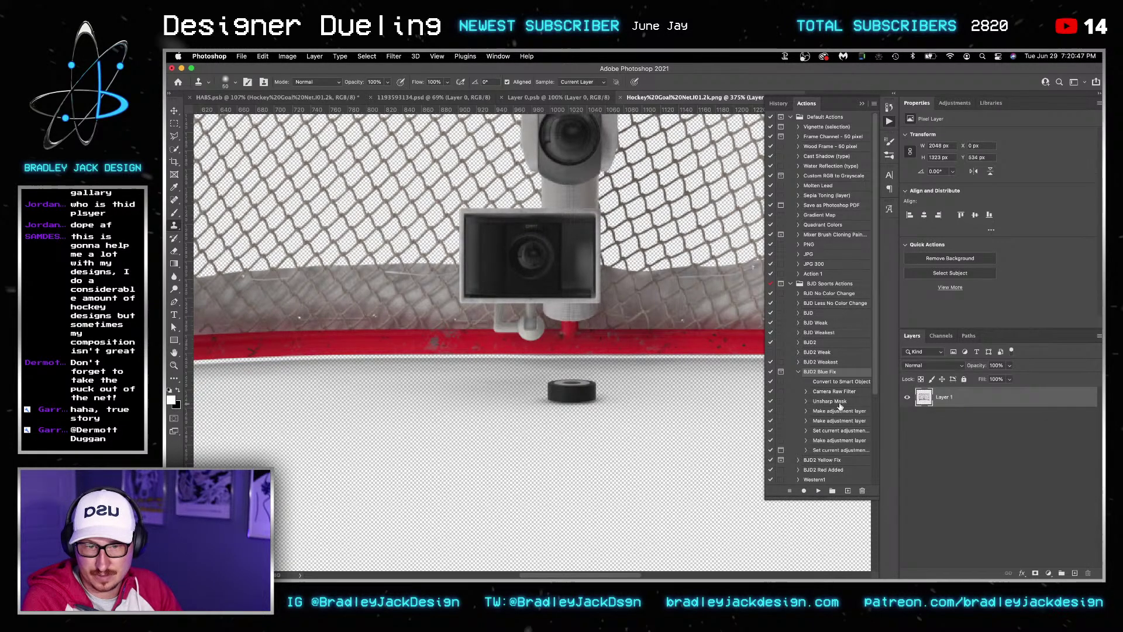
Add a white layer mask to the net's Layer 1 and choose the Soft Round brush at 84 px
left_click(1034, 573)
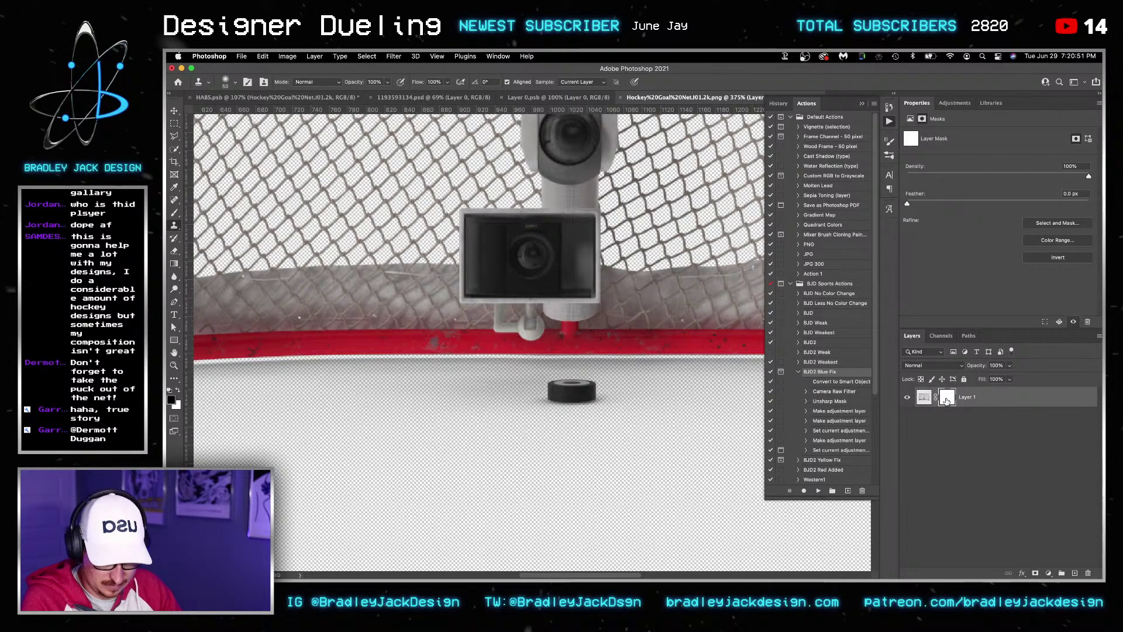
key("b")
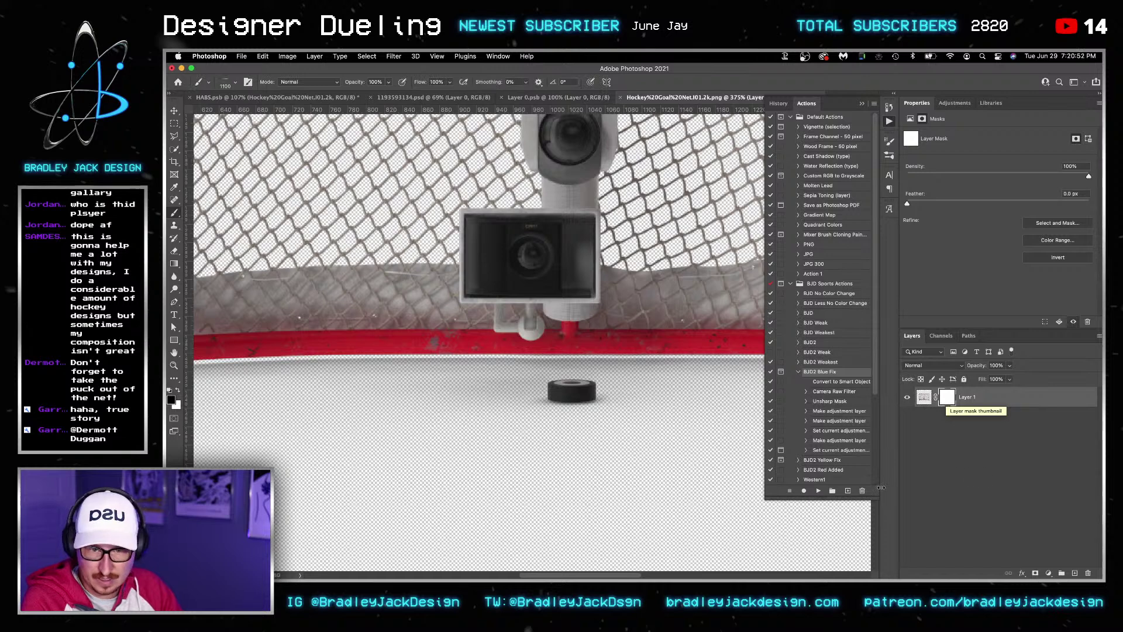
right_click(567, 393)
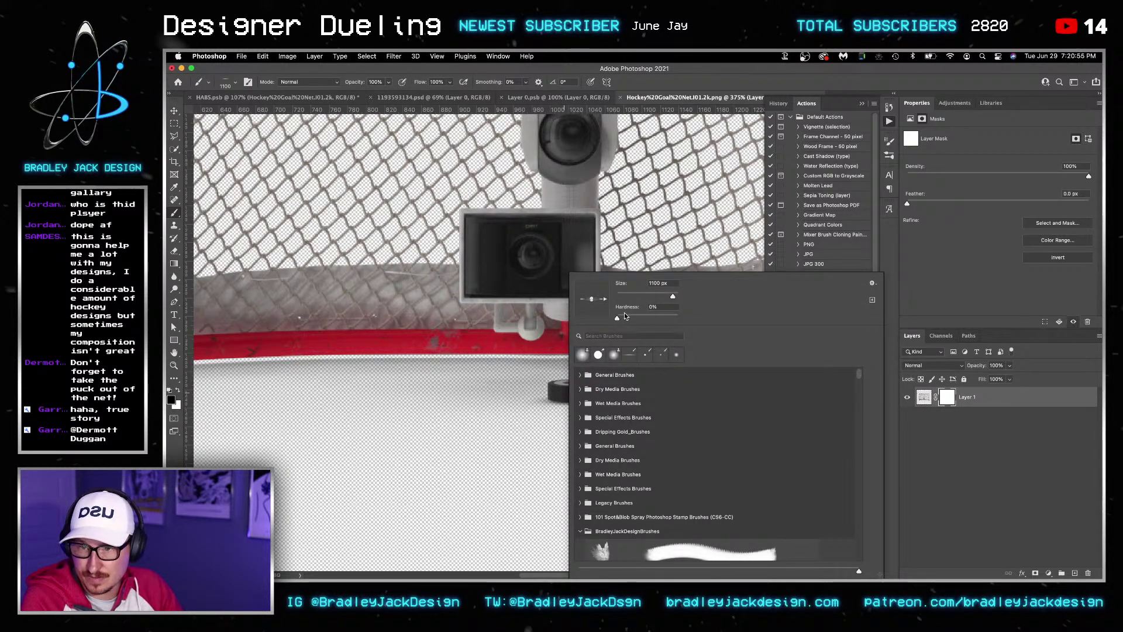
key("Escape")
key("bracketleft")
key("bracketleft")
key("bracketleft")
key("bracketleft")
key("bracketleft")
key("bracketleft")
right_click(561, 391)
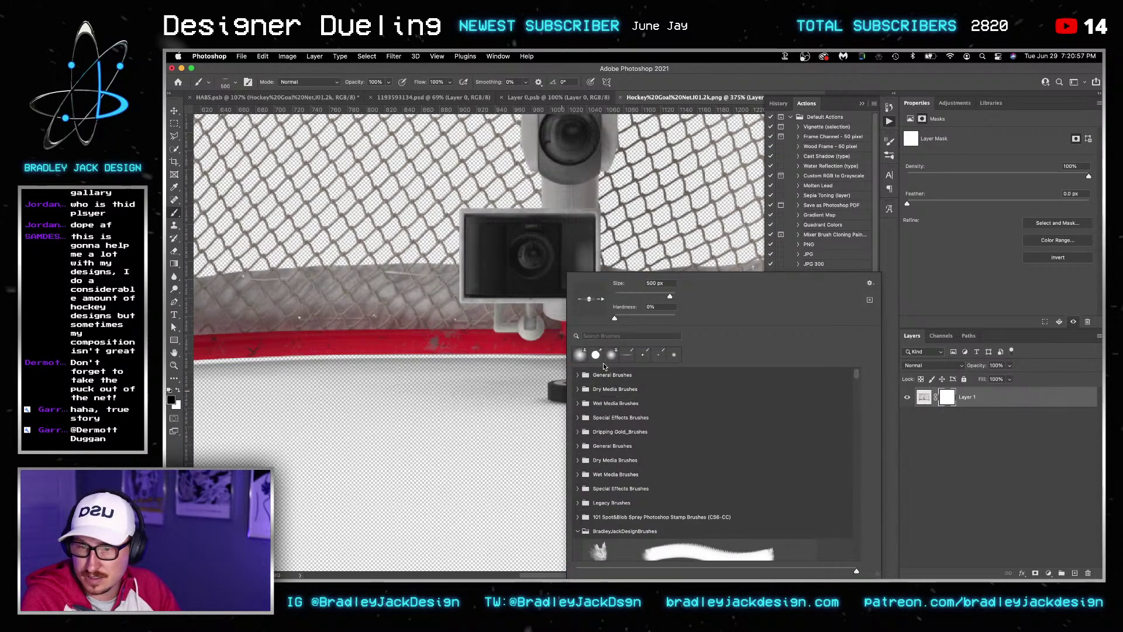
left_click(605, 374)
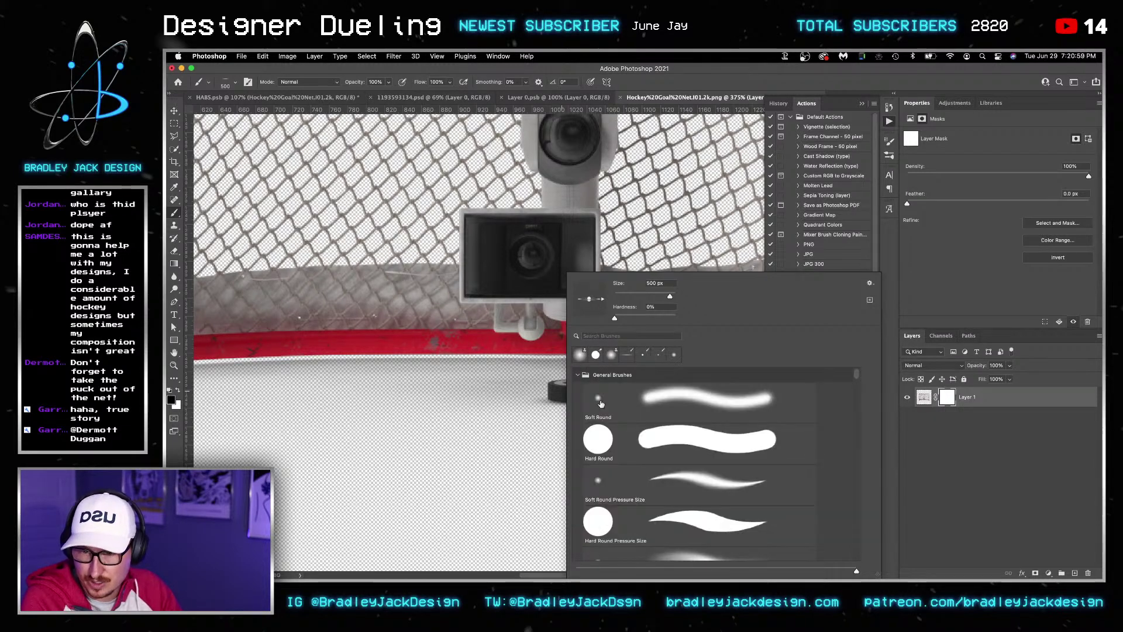
left_click(601, 402)
left_click_drag(669, 296, 637, 296)
key("Return")
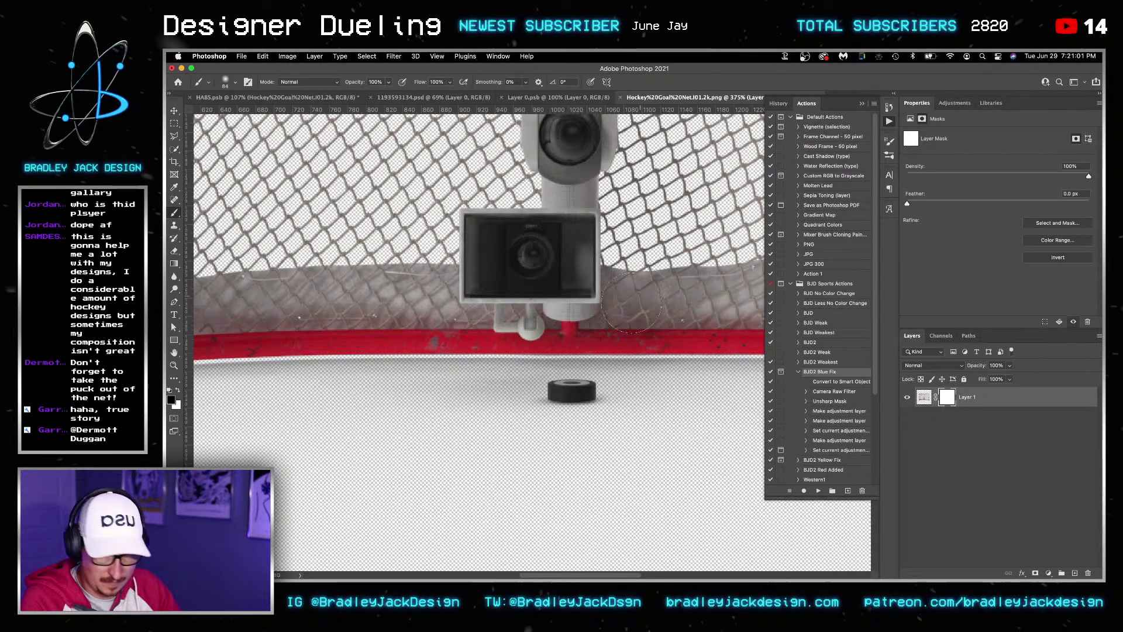
Paint out the puck on Layer 1's mask with the soft black brush reduced to 35 px
scroll(559, 444, "up", 1)
key("bracketleft")
key("bracketleft")
key("bracketleft")
key("bracketleft")
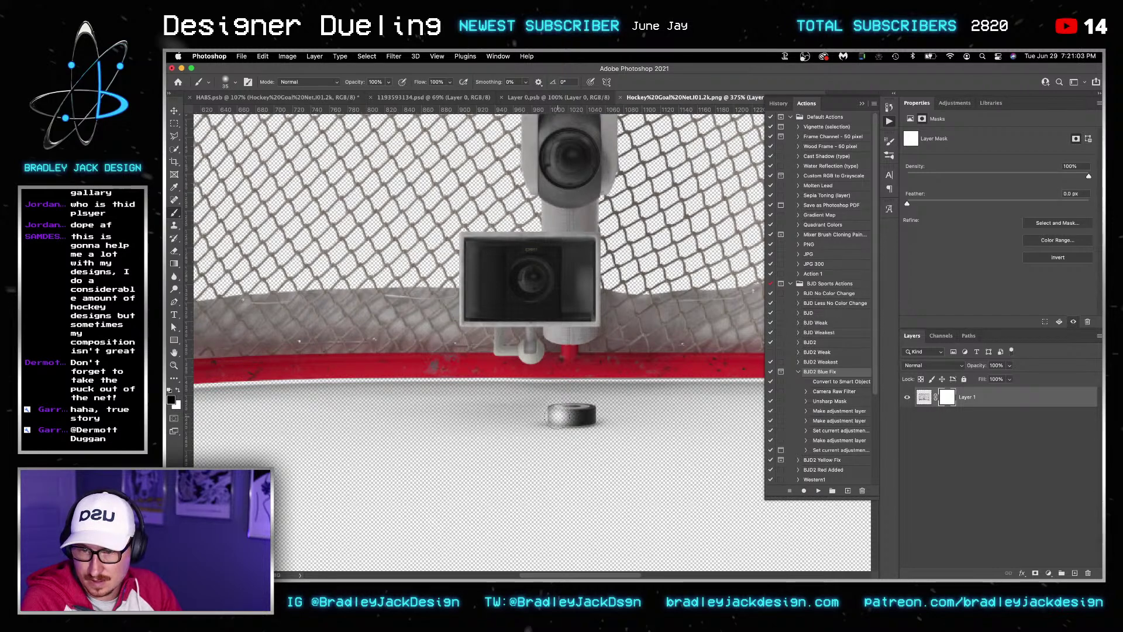
mouse_move(576, 415)
left_mouse_down()
mouse_move(550, 416)
mouse_move(587, 415)
left_mouse_up()
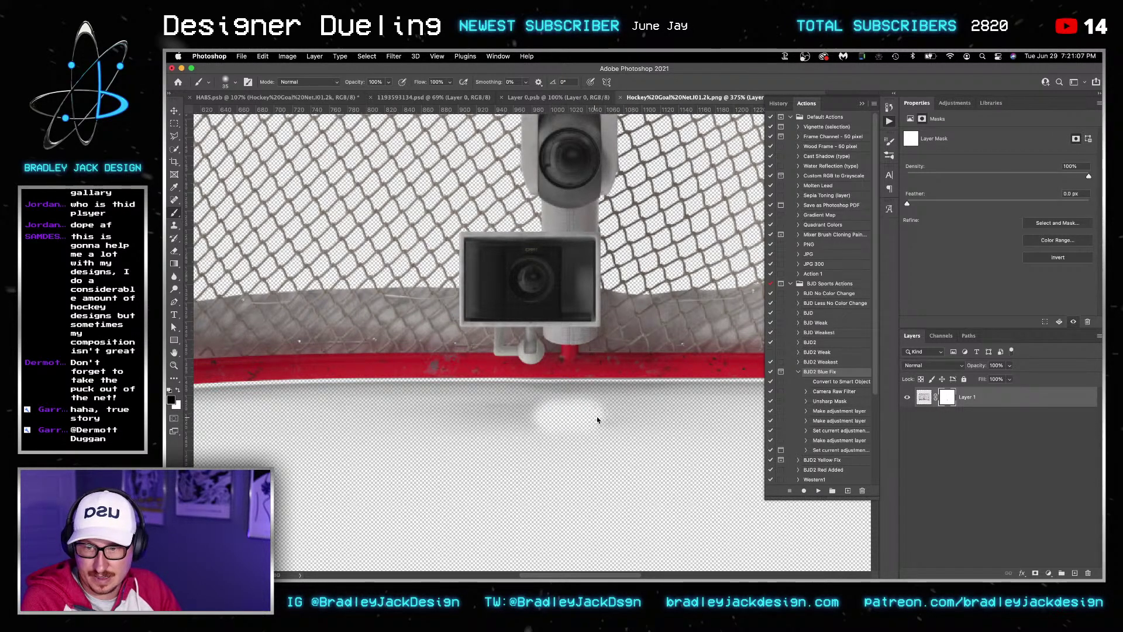
Add a white-filled layer beneath Layer 1, and touch up the masked puck spot on Layer 1's mask
key("v")
left_click(1074, 573, "super")
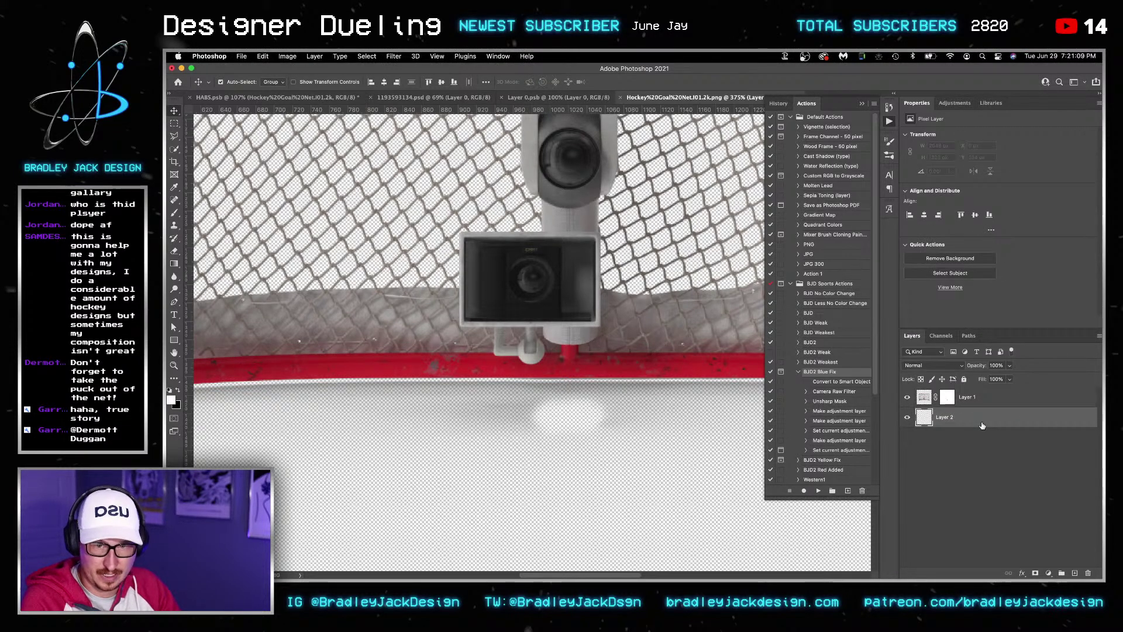
key("alt+BackSpace")
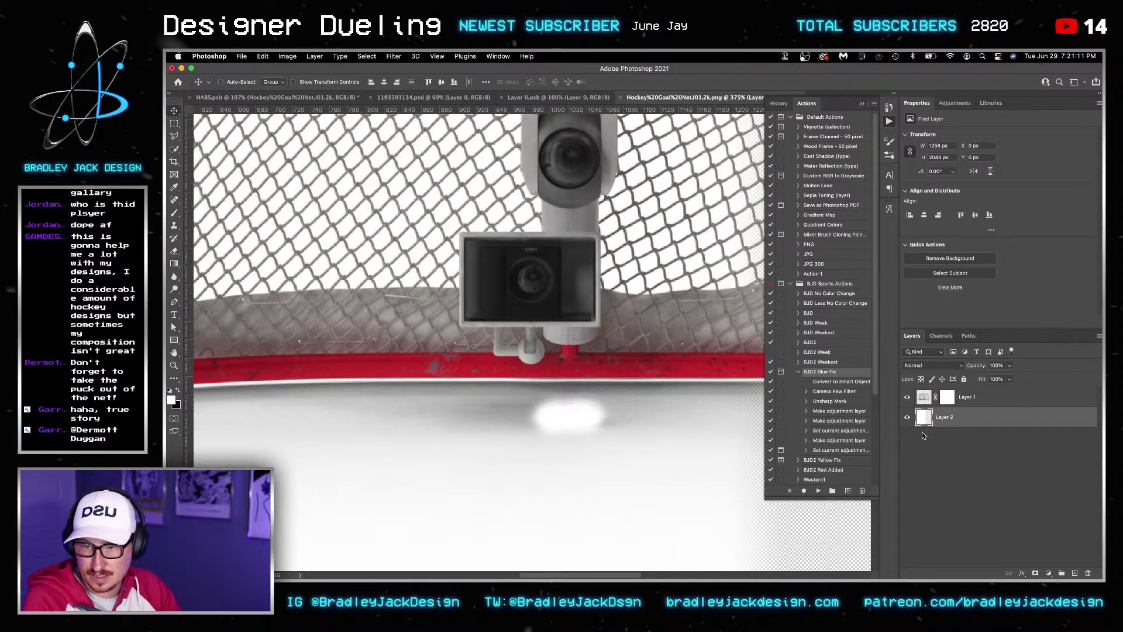
left_click(946, 401)
key("b")
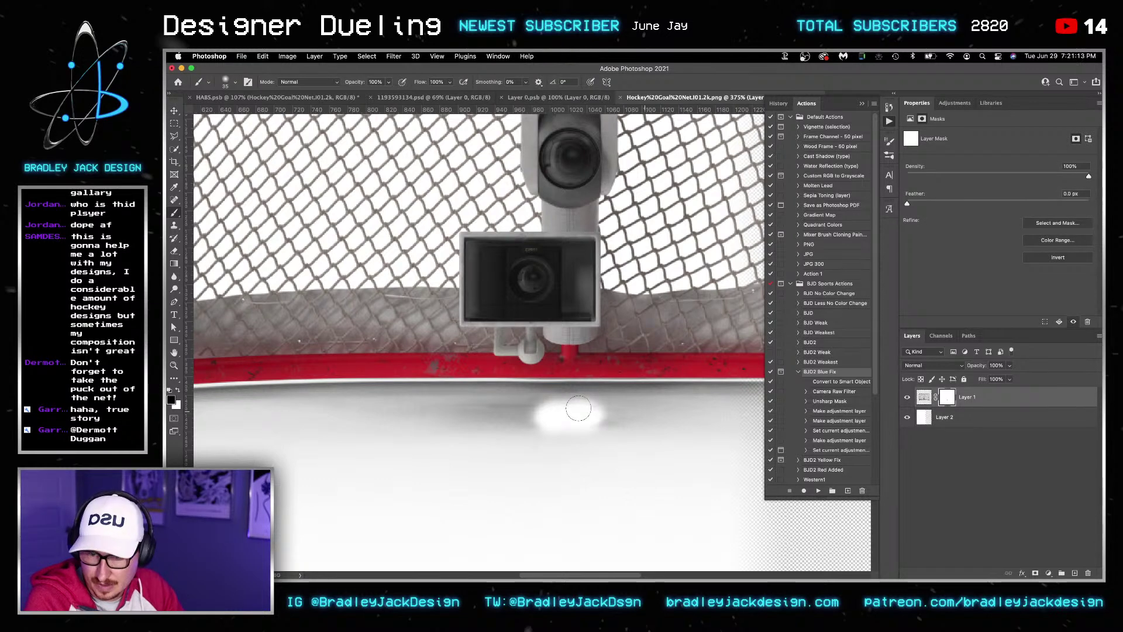
key("v")
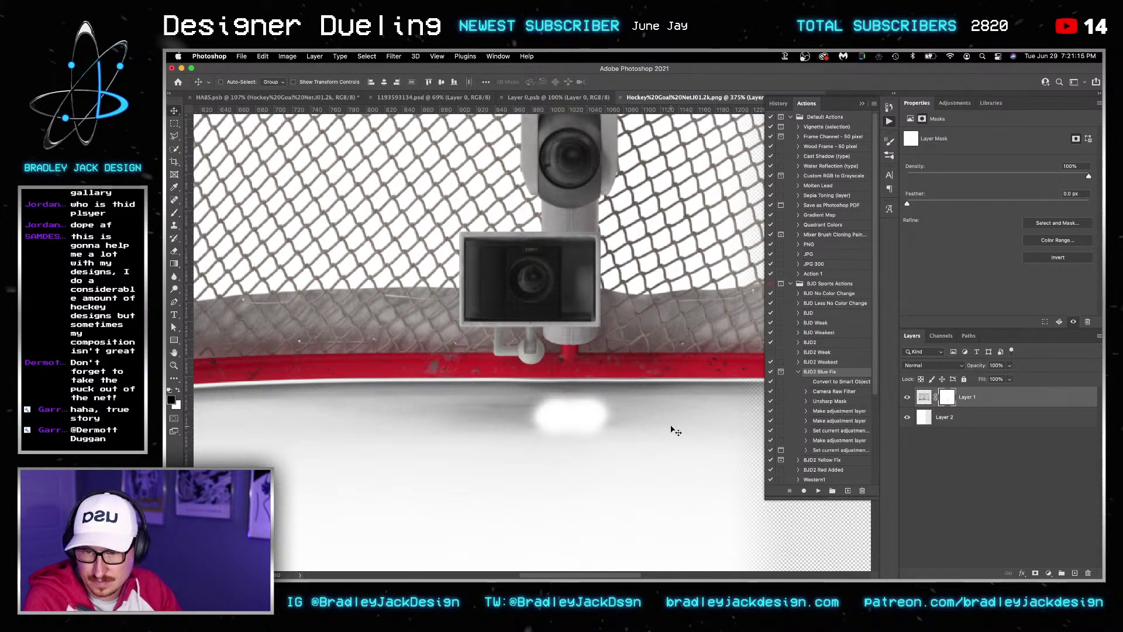
Add an empty layer above Layer 1 and give it an inverted copy of Layer 1's mask
key("x")
key("super+alt+shift+n")
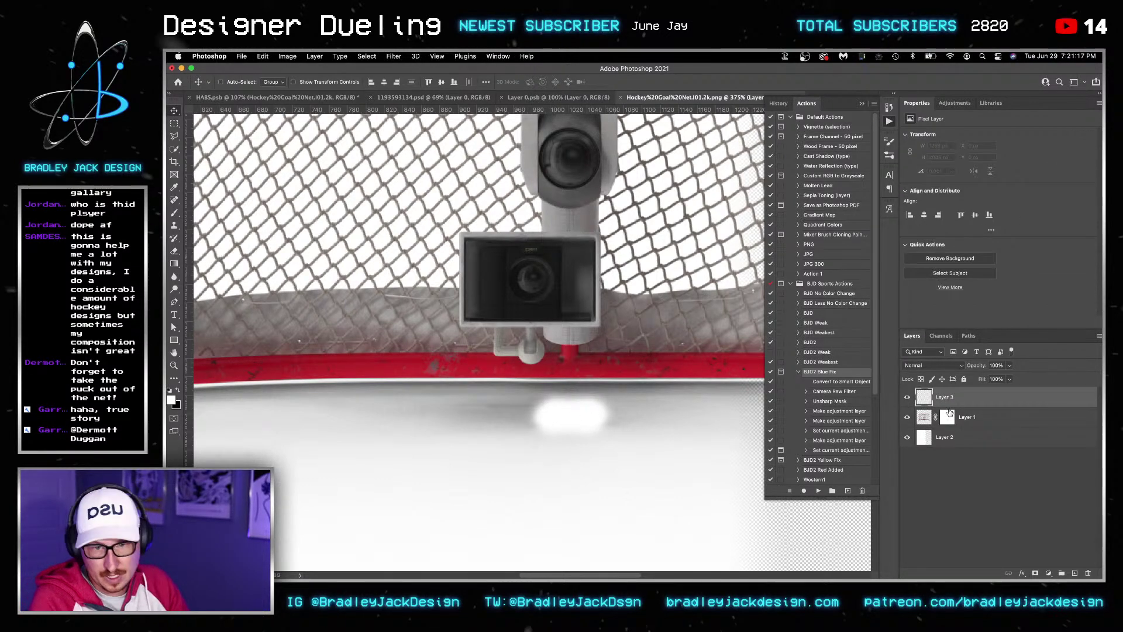
key("super+alt+a")
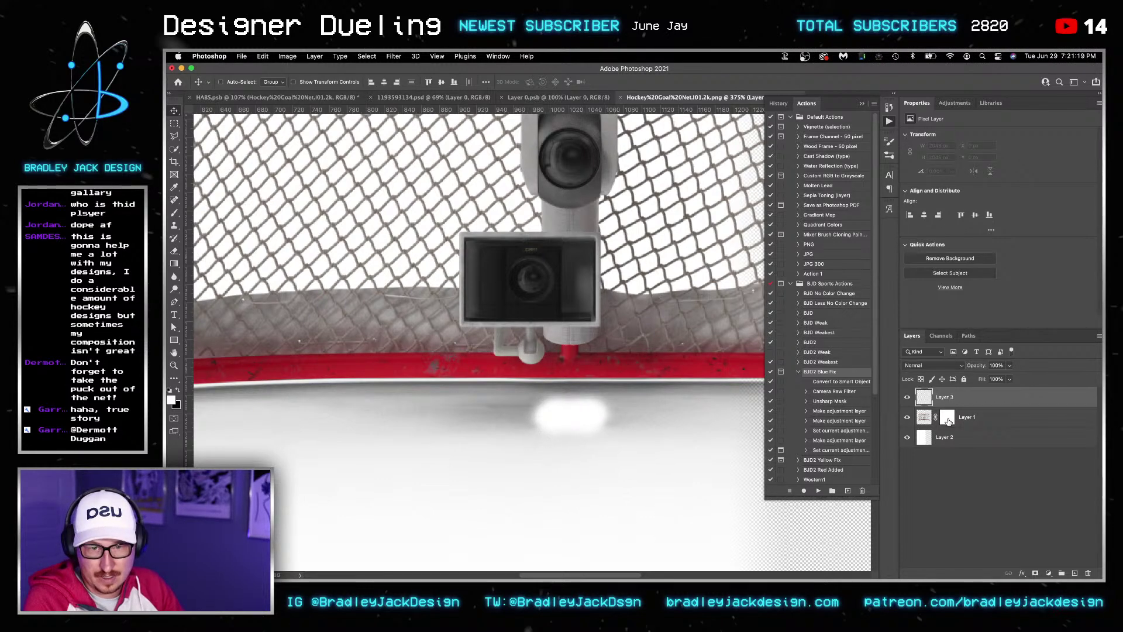
left_click_drag(945, 397, 946, 400)
key("super+alt+shift+m")
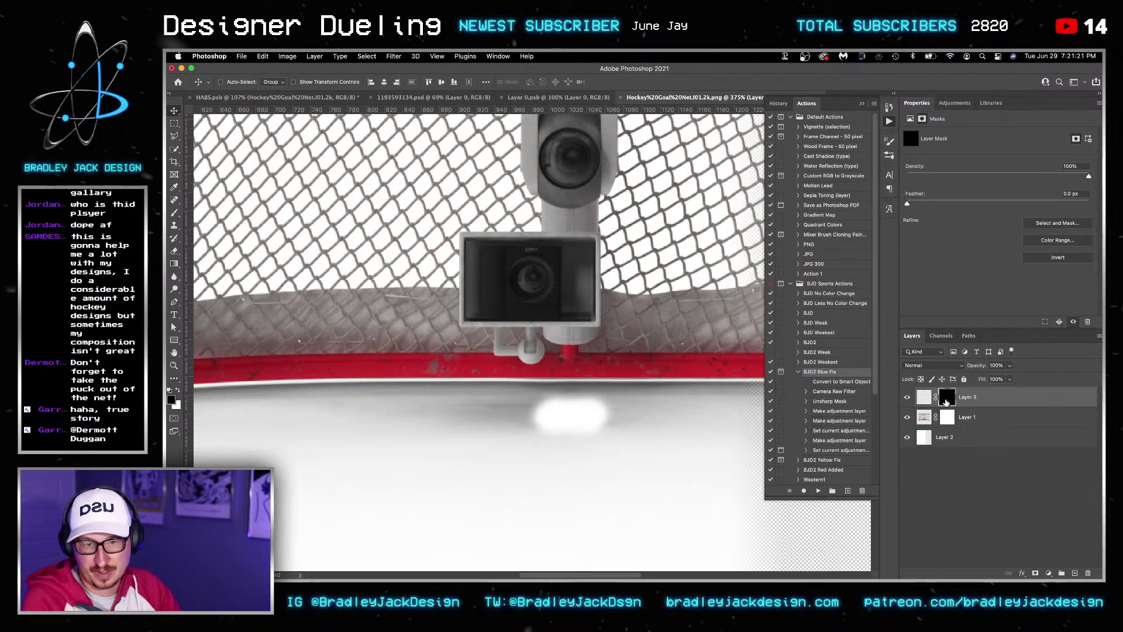
Try cloning the ice shadow across the masked puck spot with the Clone Stamp, and undo the strokes
left_click(923, 398)
key("s")
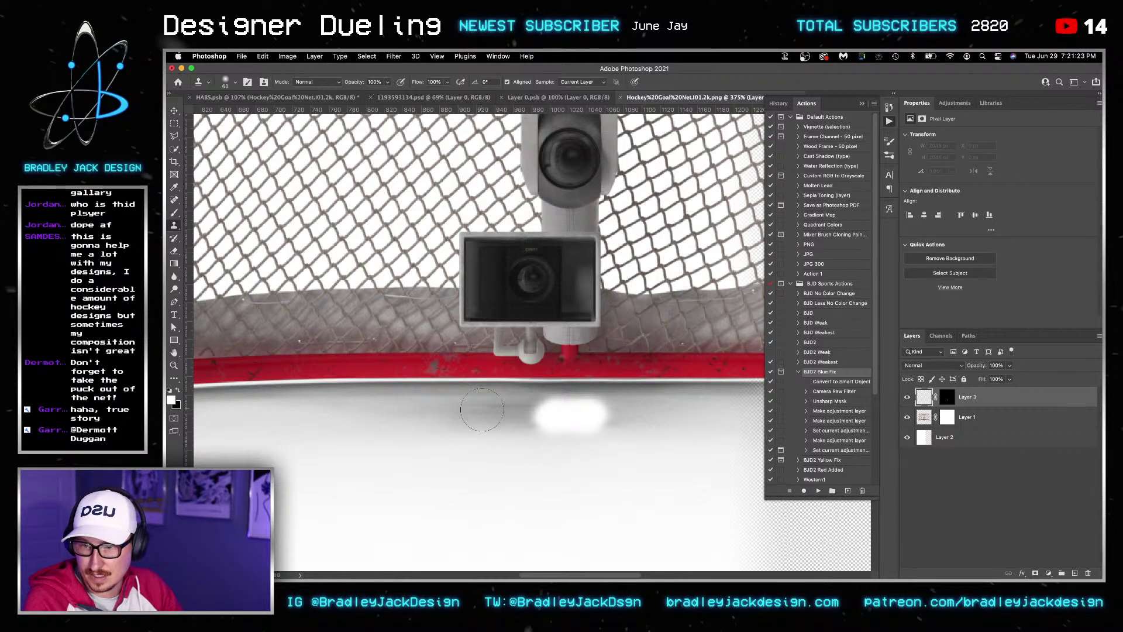
key("alt+bracketleft")
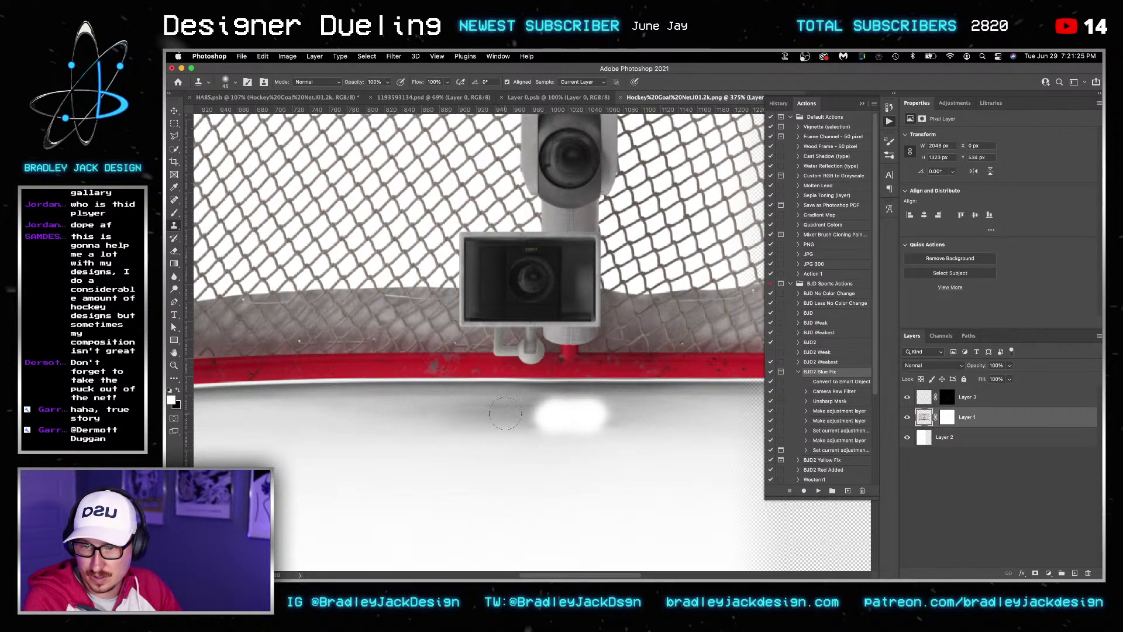
left_click_drag(505, 414, 624, 417)
key("ctrl+z")
key("ctrl+z")
key("alt+bracketright")
key("ctrl+z")
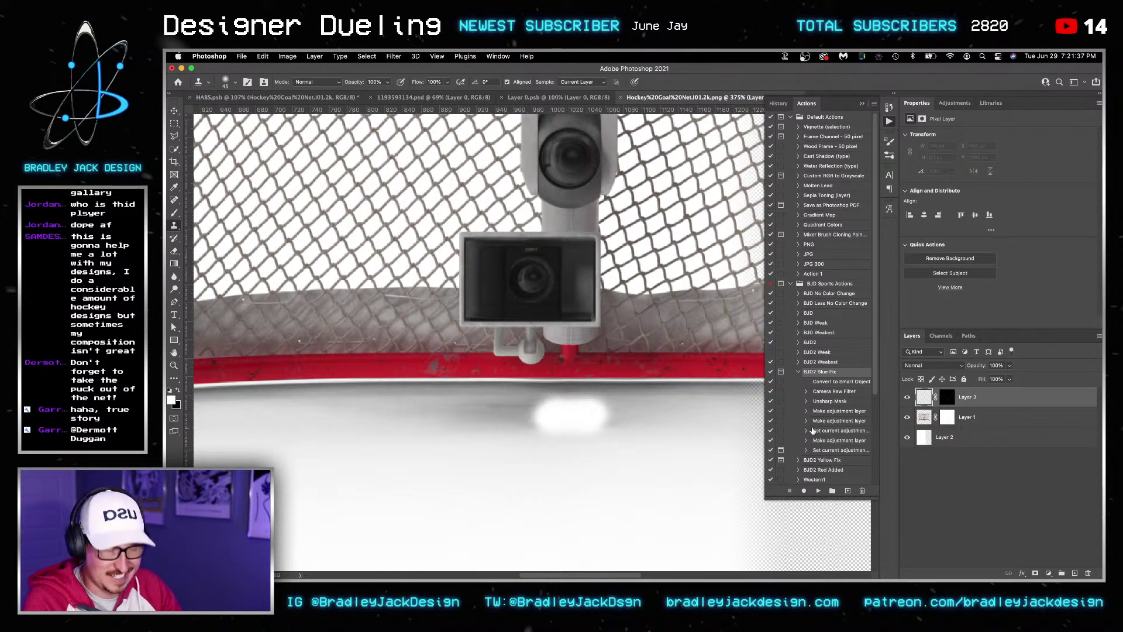
Set the Clone Stamp to sample Current & Below, undo a test stroke, and hide the white Layer 2
left_click(582, 82)
left_click(583, 92)
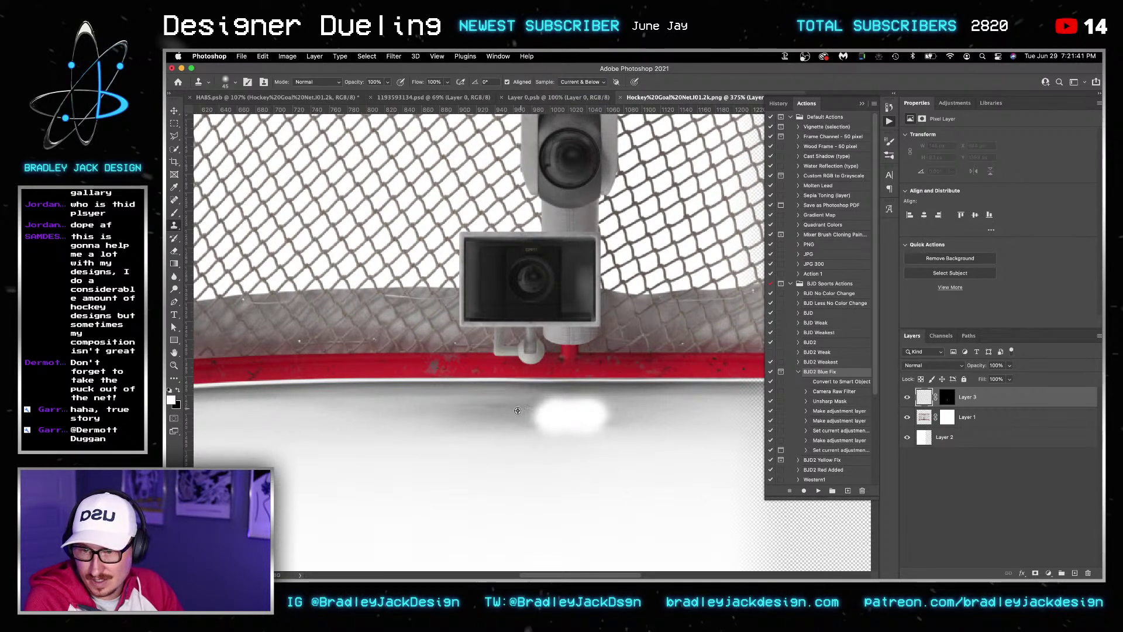
left_click_drag(539, 413, 546, 416)
key("super+z")
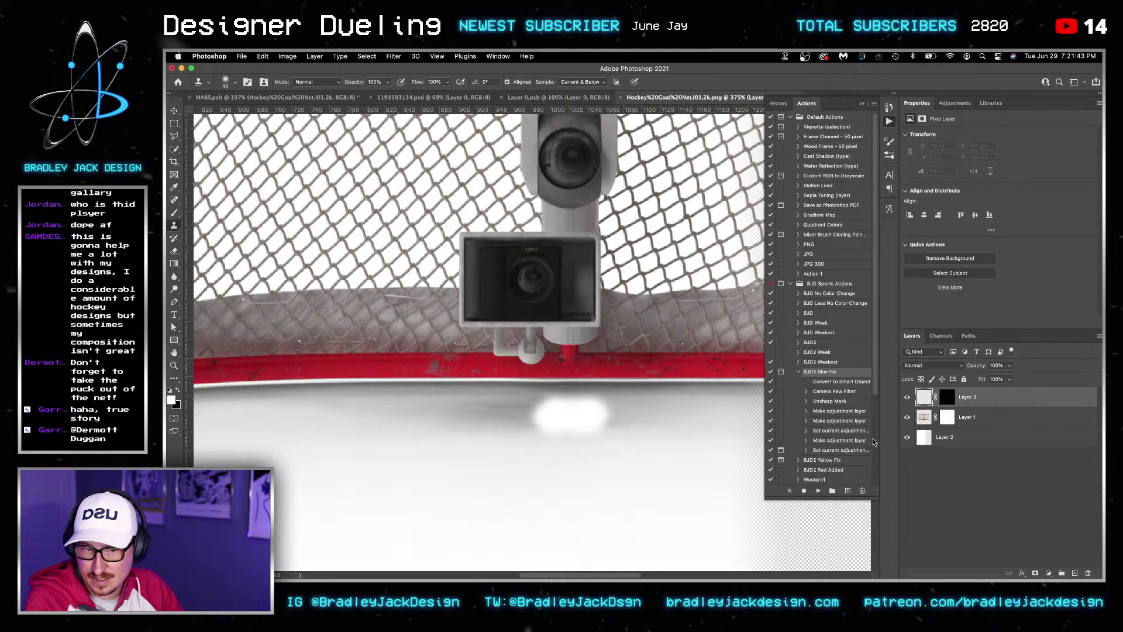
left_click(906, 438)
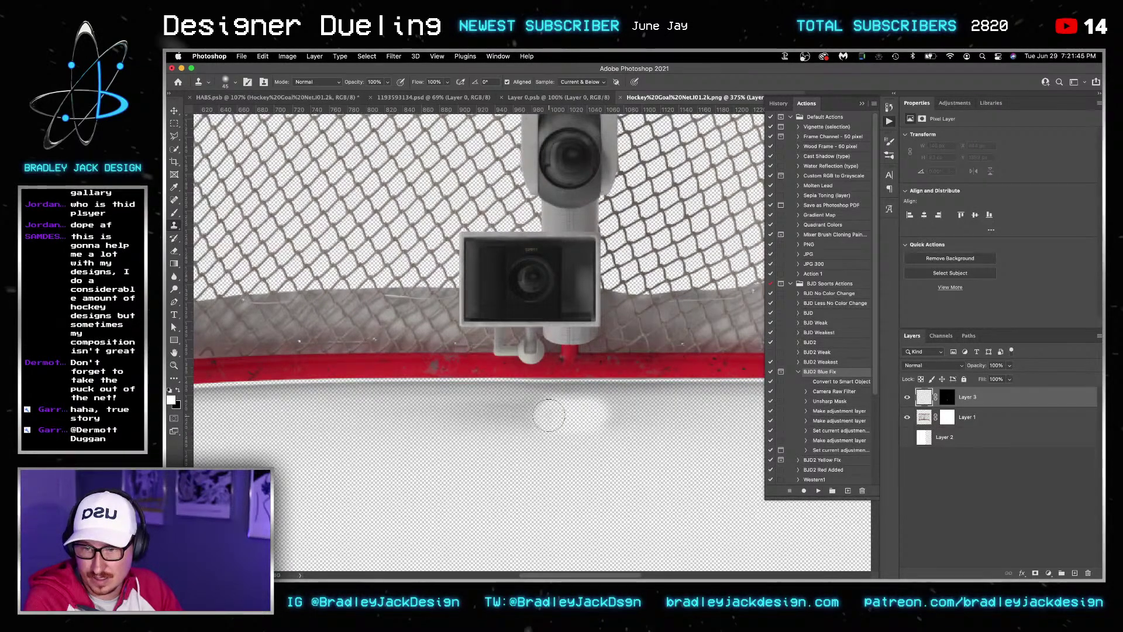
Try cloning the nearby ice shadow into the puck spot on Layer 3, and undo each stroke
mouse_move(547, 415)
left_mouse_down()
mouse_move(600, 416)
mouse_move(576, 417)
left_mouse_up()
key("super+z")
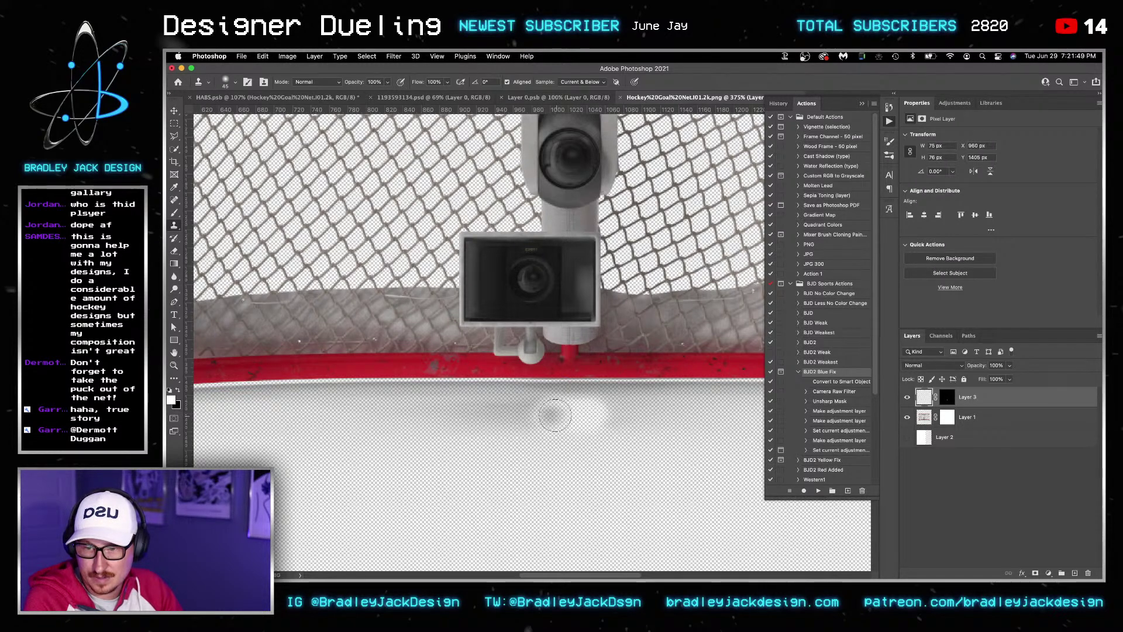
left_click_drag(548, 415, 544, 420)
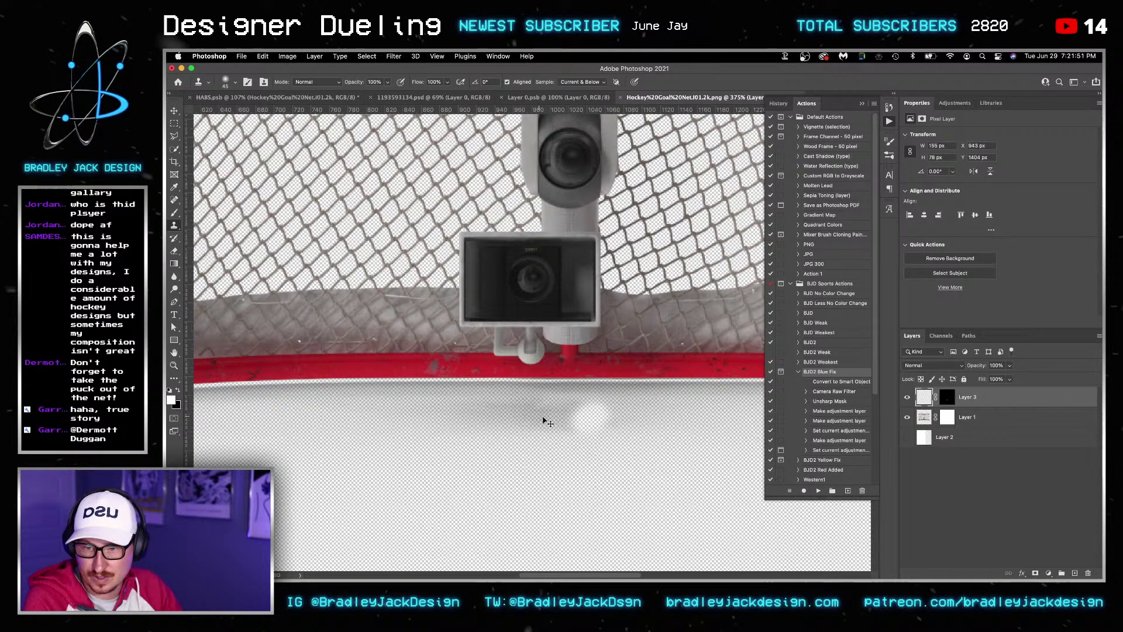
key("super+z")
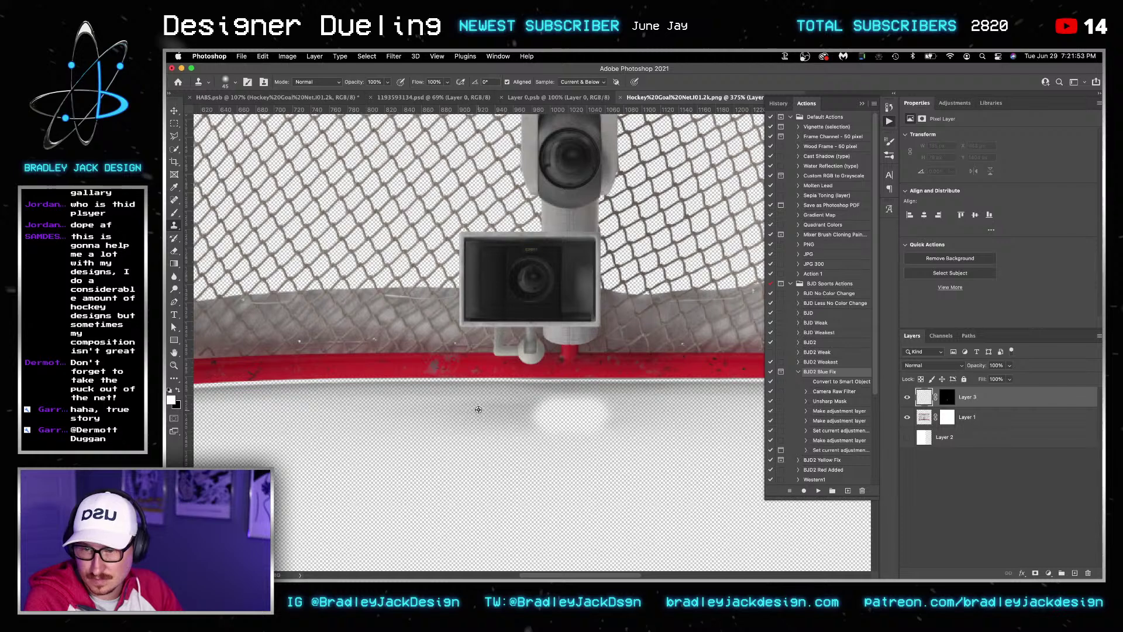
Clone the ice shadow across the whole puck spot on Layer 3, and check it against the white Layer 2
mouse_move(544, 413)
left_mouse_down()
mouse_move(608, 416)
mouse_move(538, 421)
mouse_move(611, 421)
left_mouse_up()
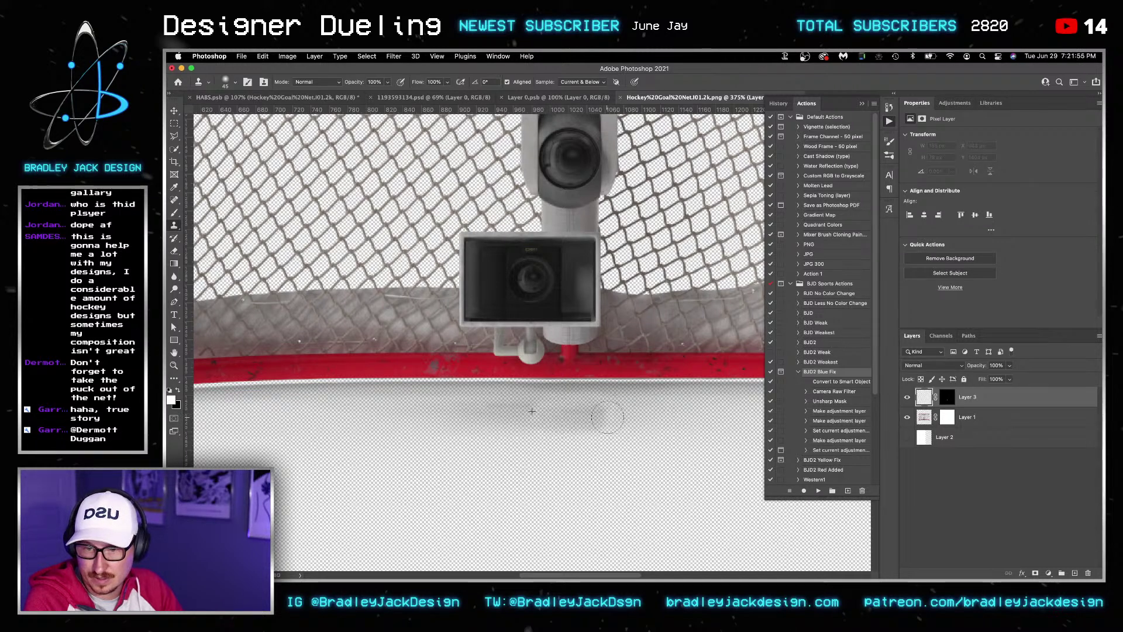
left_click(907, 438)
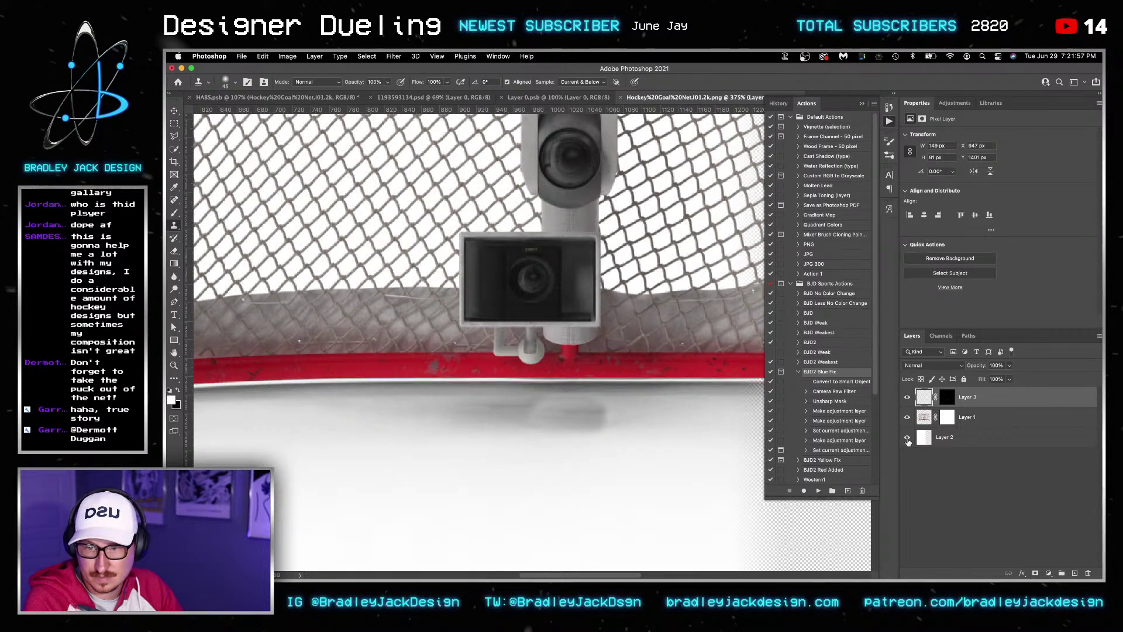
left_click(907, 438)
Save the layered net document as Hockey%20Goal%20Net.I01.2k.psb in Large Document Format on the Desktop
left_click(713, 362)
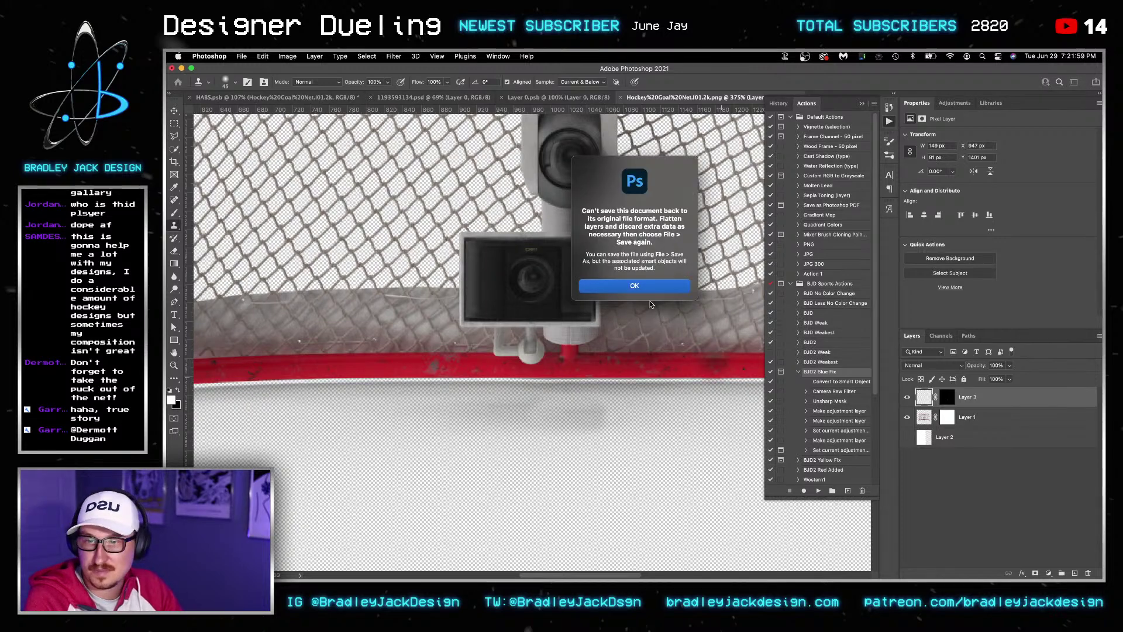
key("Return")
left_click(910, 442)
left_click(910, 443)
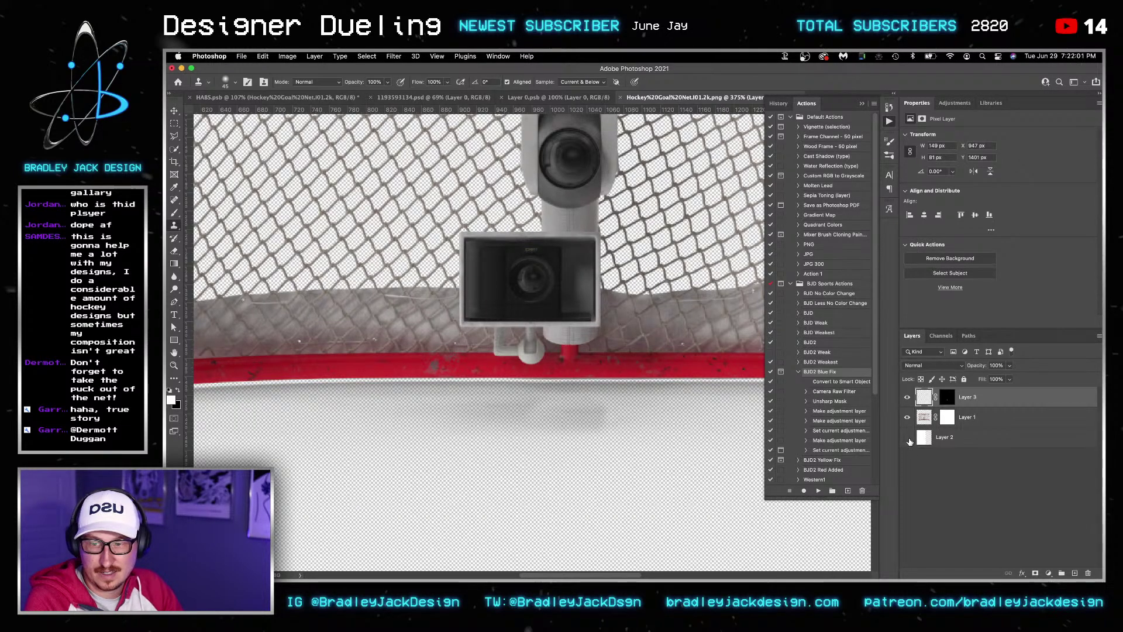
key("super+s")
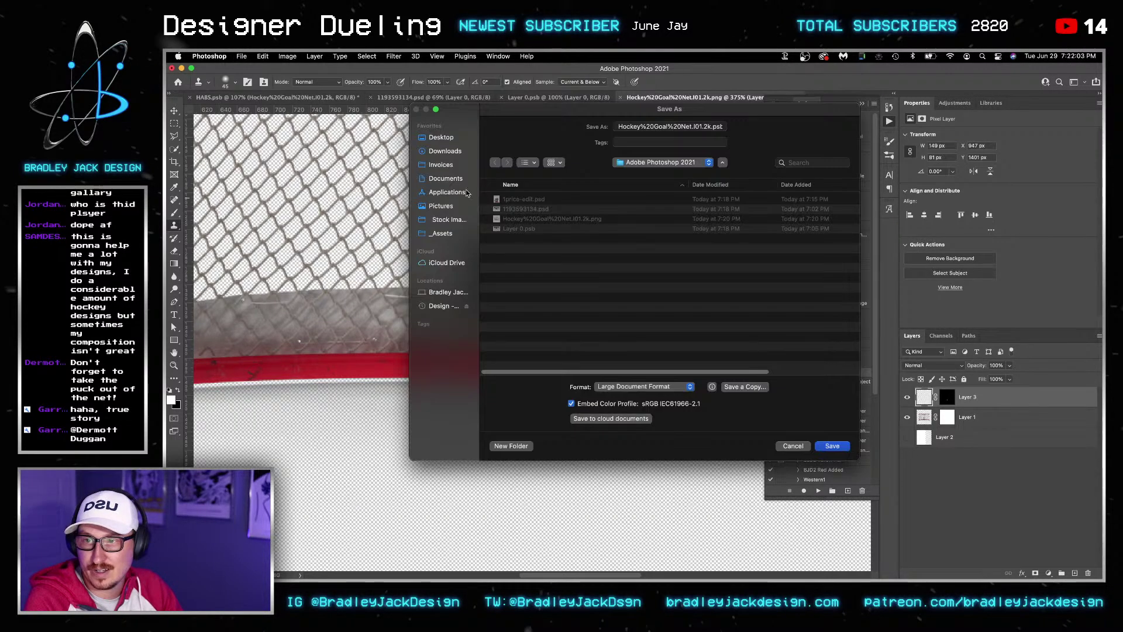
key("Return")
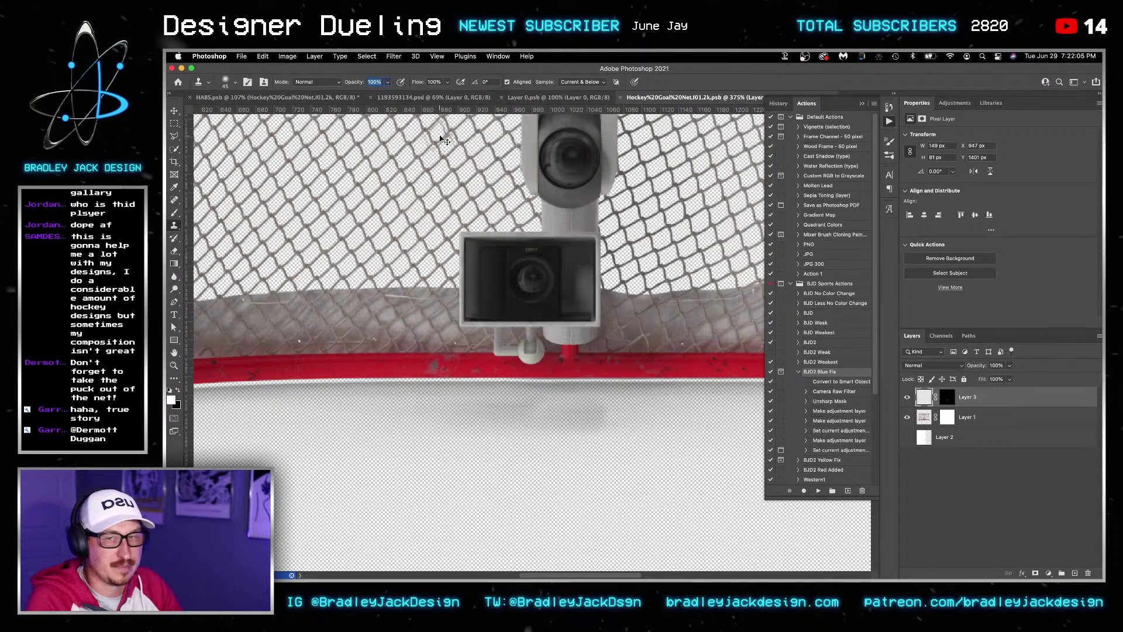
In HABS.psb, replace the contents of the net smart object with the newly saved Hockey%20Goal%20Net.I01.2k.psb from the Desktop
key("v")
key("ctrl+Tab")
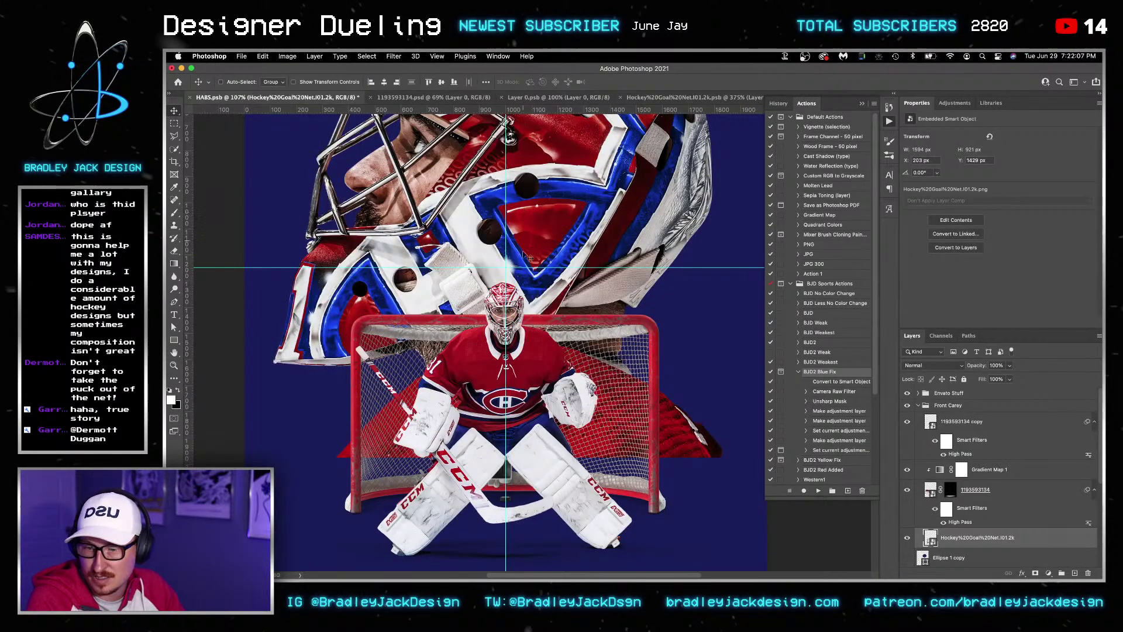
right_click(956, 537)
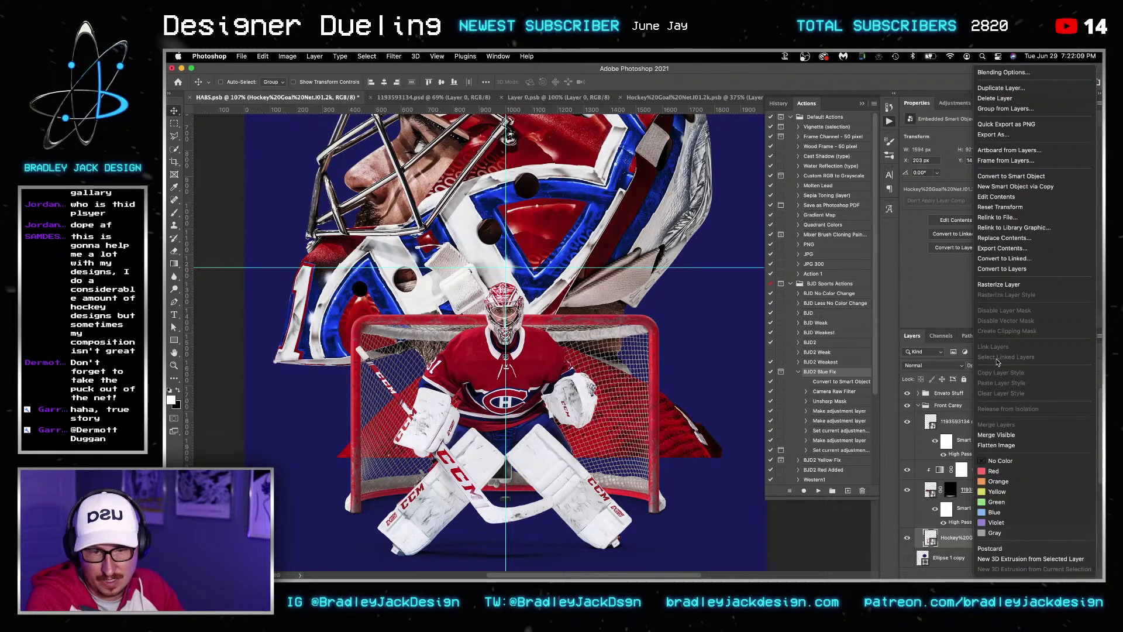
left_click(1014, 238)
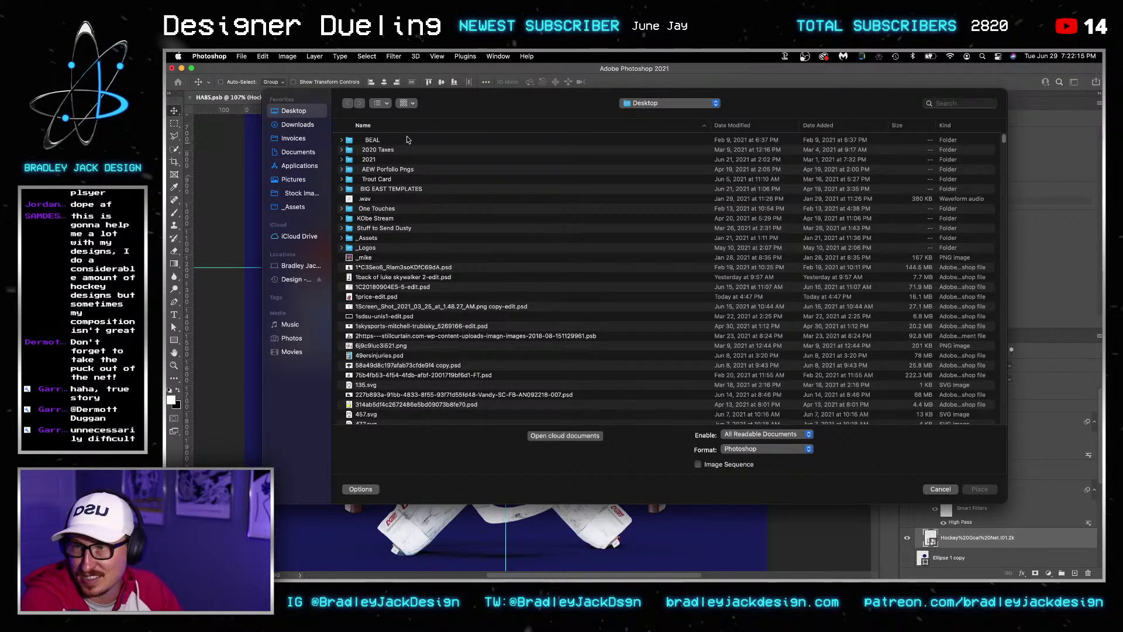
left_click(732, 125)
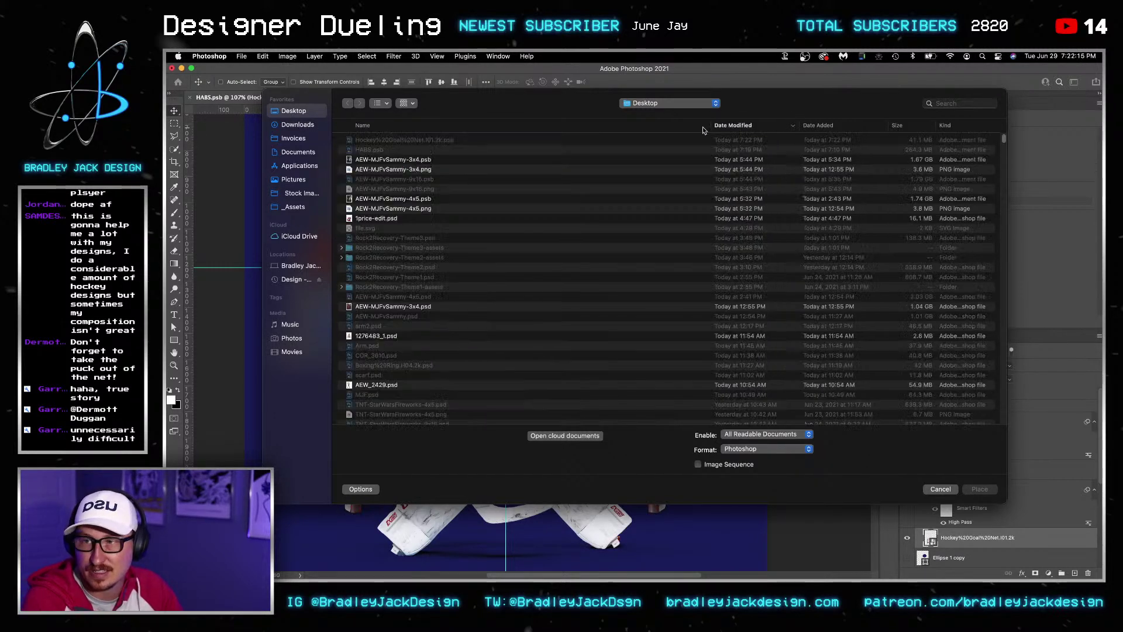
left_click(382, 140)
double_click(382, 140)
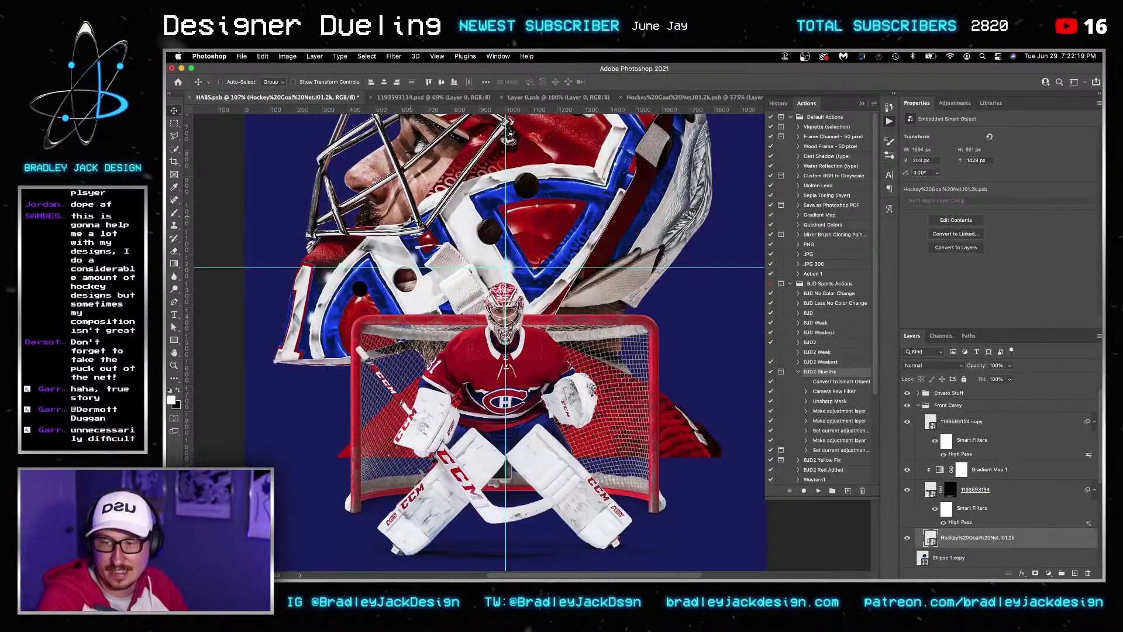
Check the replaced net in the poster and save HABS.psb
scroll(504, 509, "up", 3)
scroll(503, 507, "down", 5)
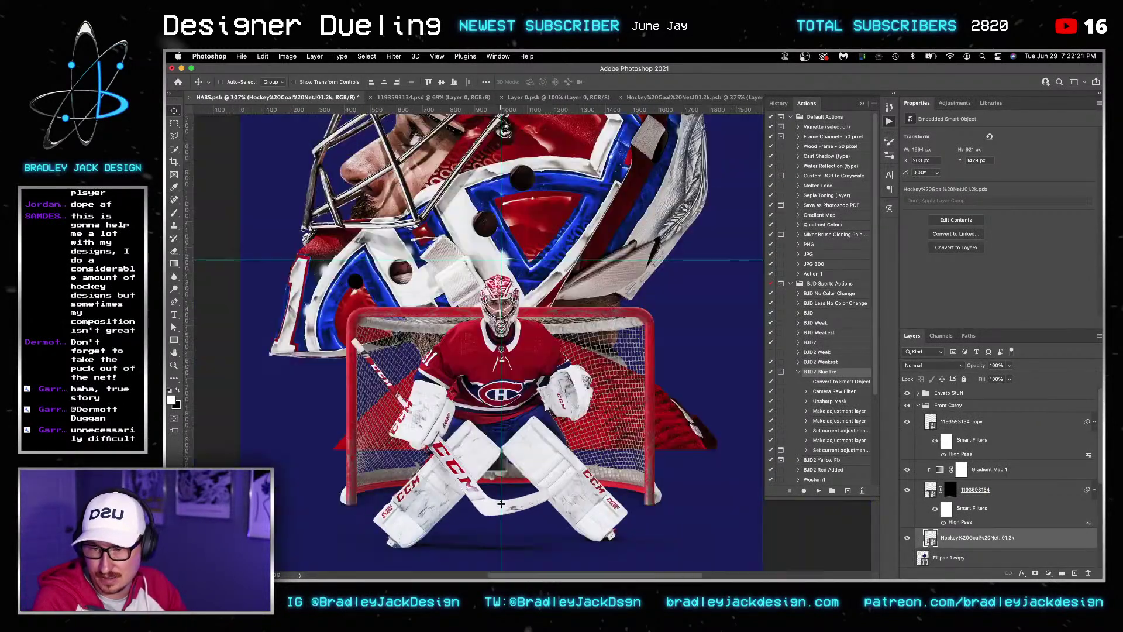
key("super+s")
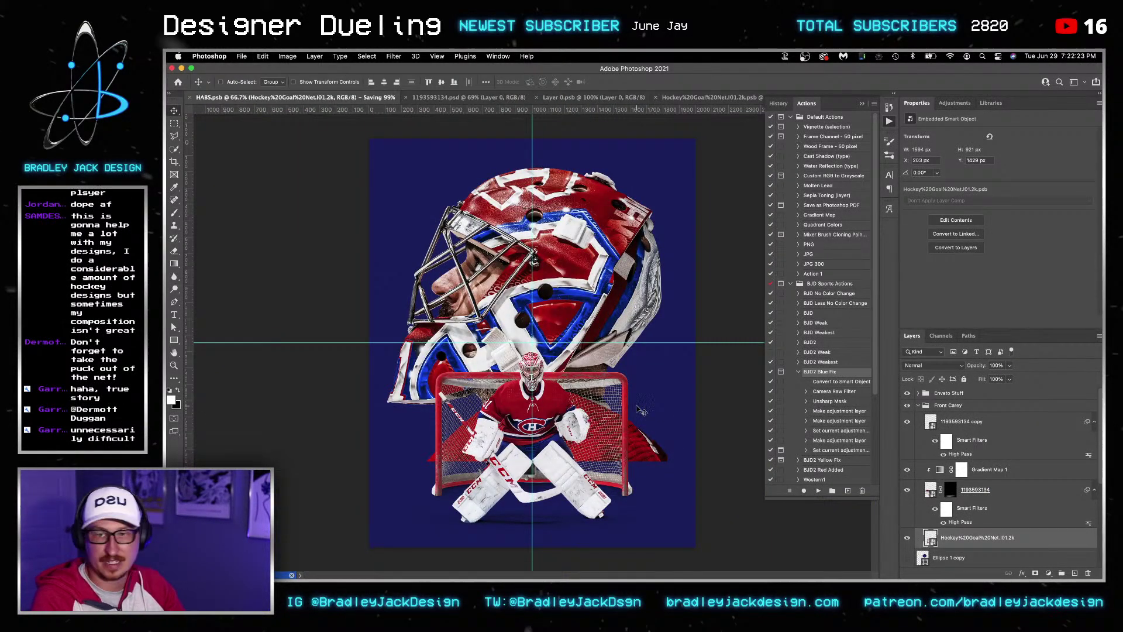
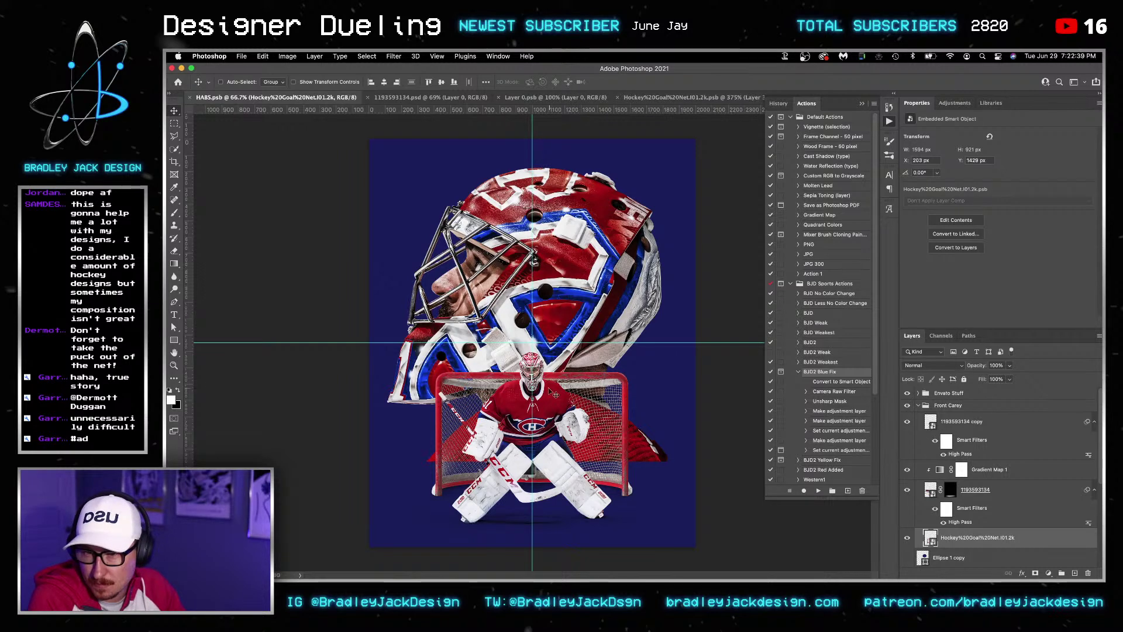
scroll(570, 346, "up", 1)
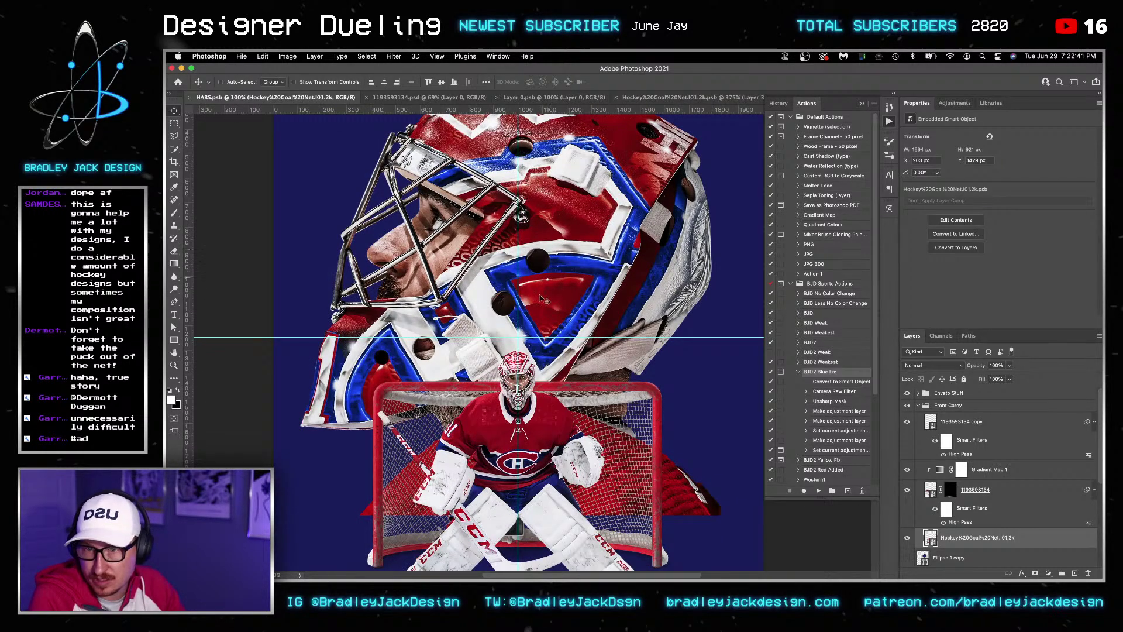
left_click(971, 421)
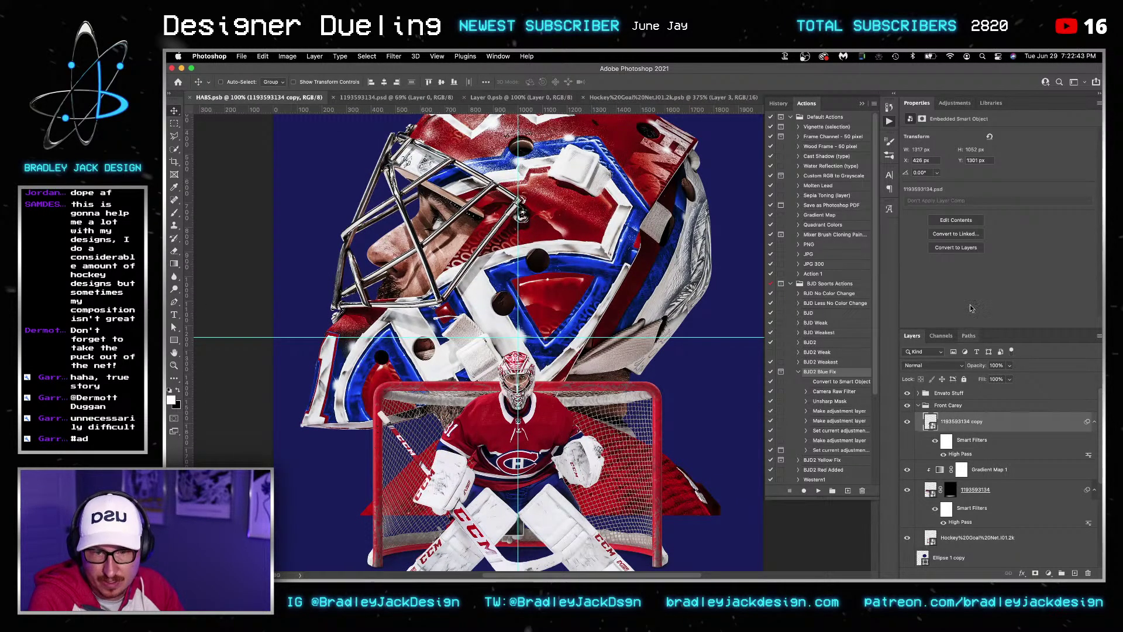
left_click(953, 103)
left_click(962, 153)
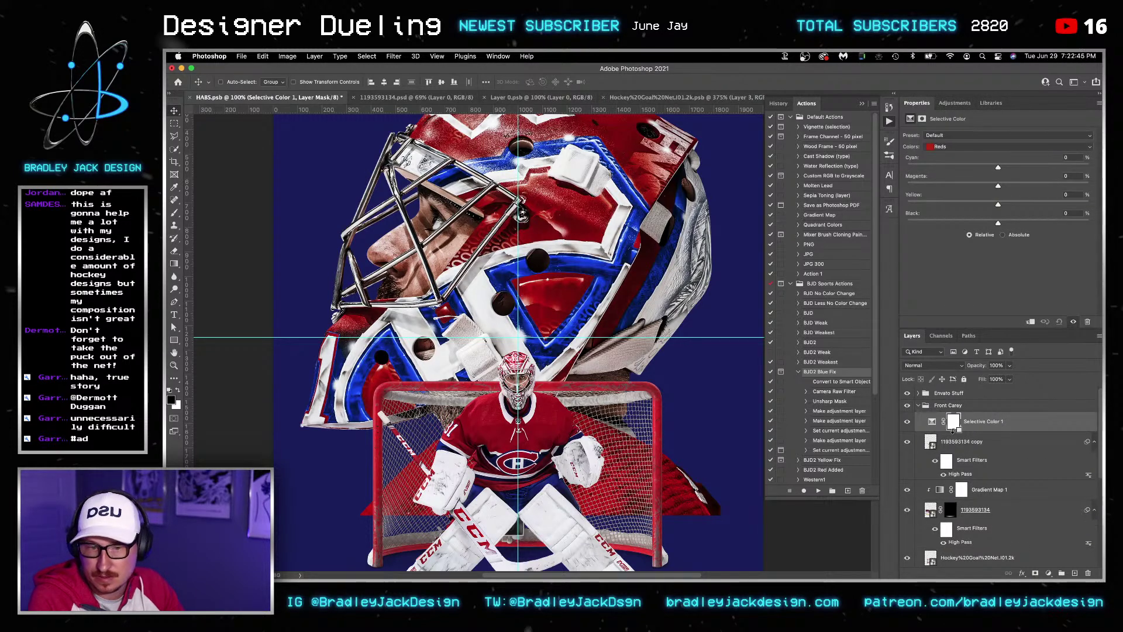
left_click_drag(998, 186, 968, 168)
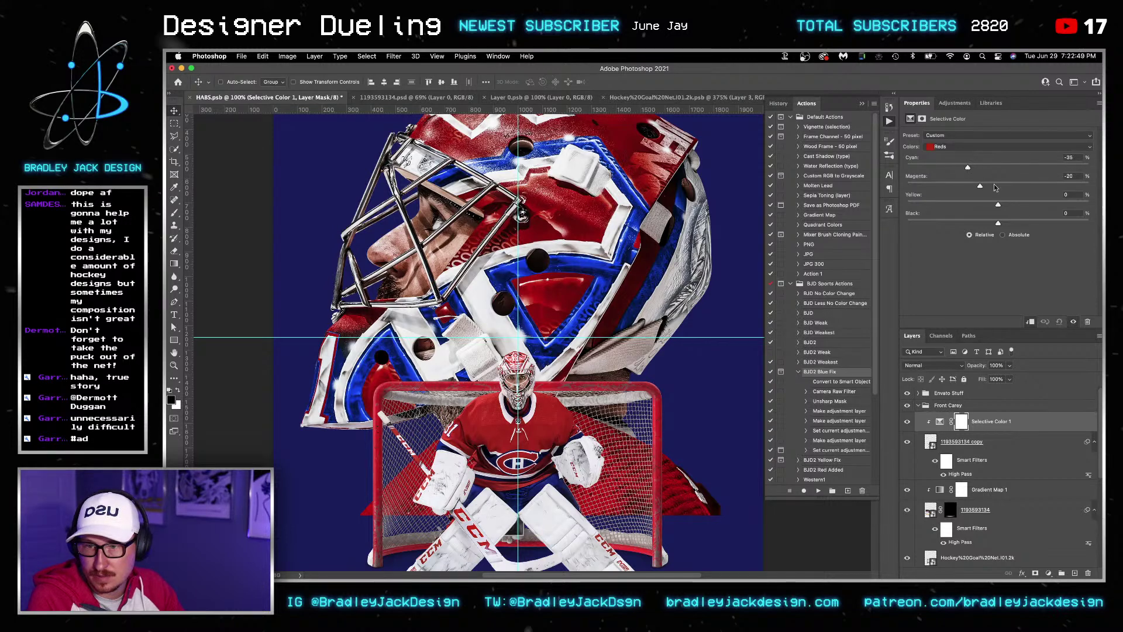
left_click_drag(1021, 221, 1028, 221)
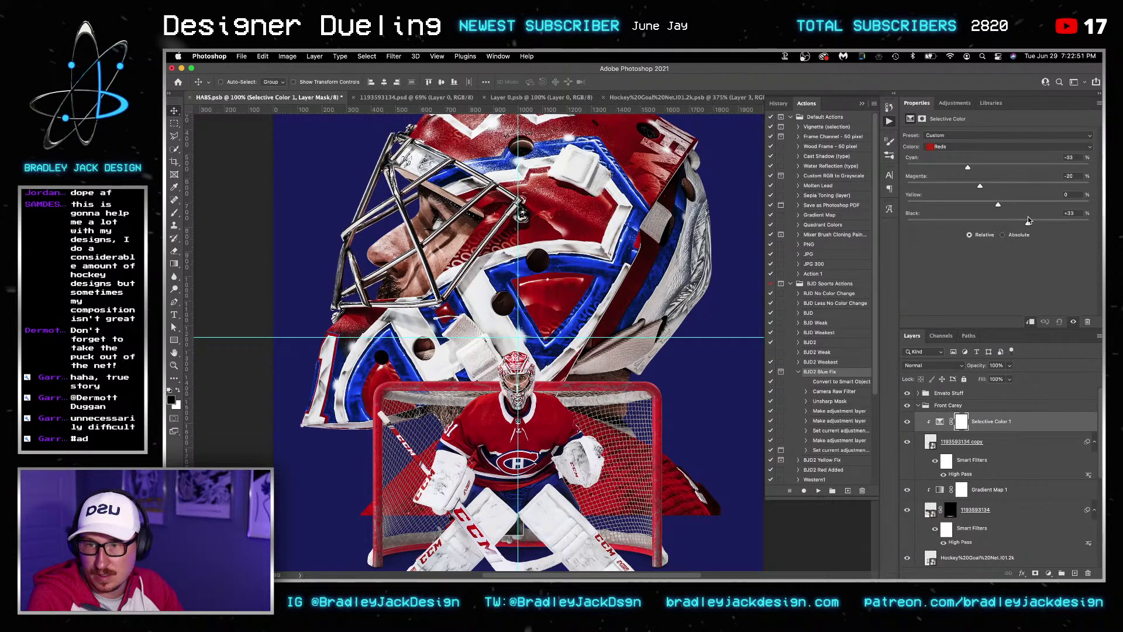
scroll(735, 401, "down", 2)
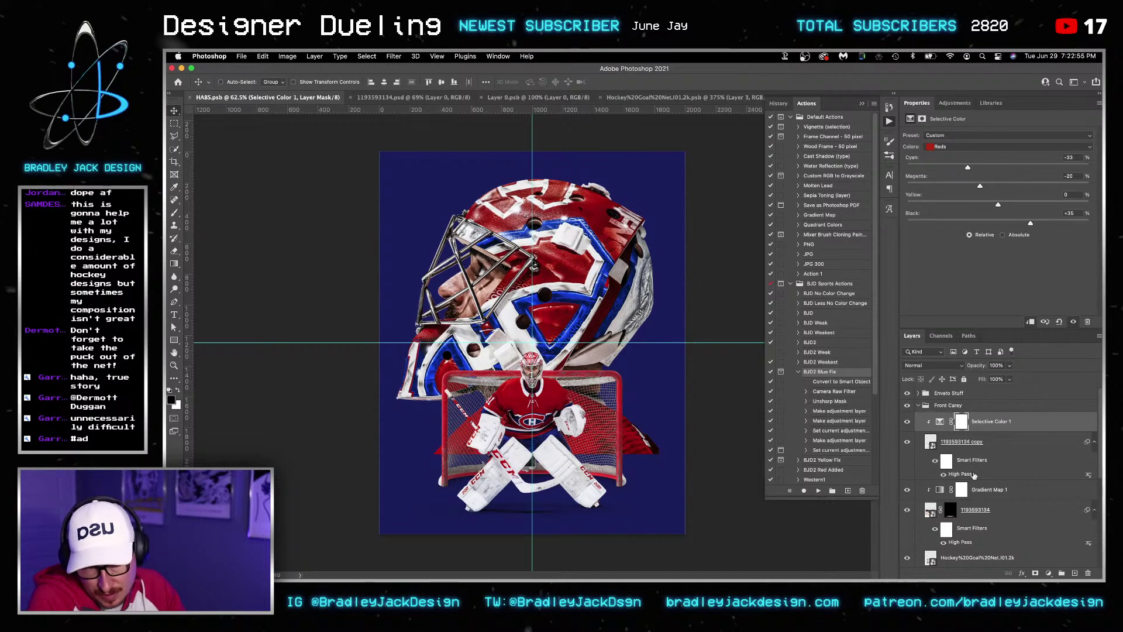
Run the BJD Less No Color Change action on the Hockey%20Goal%20Net.I01.2k layer
left_click(971, 449)
left_click(977, 509)
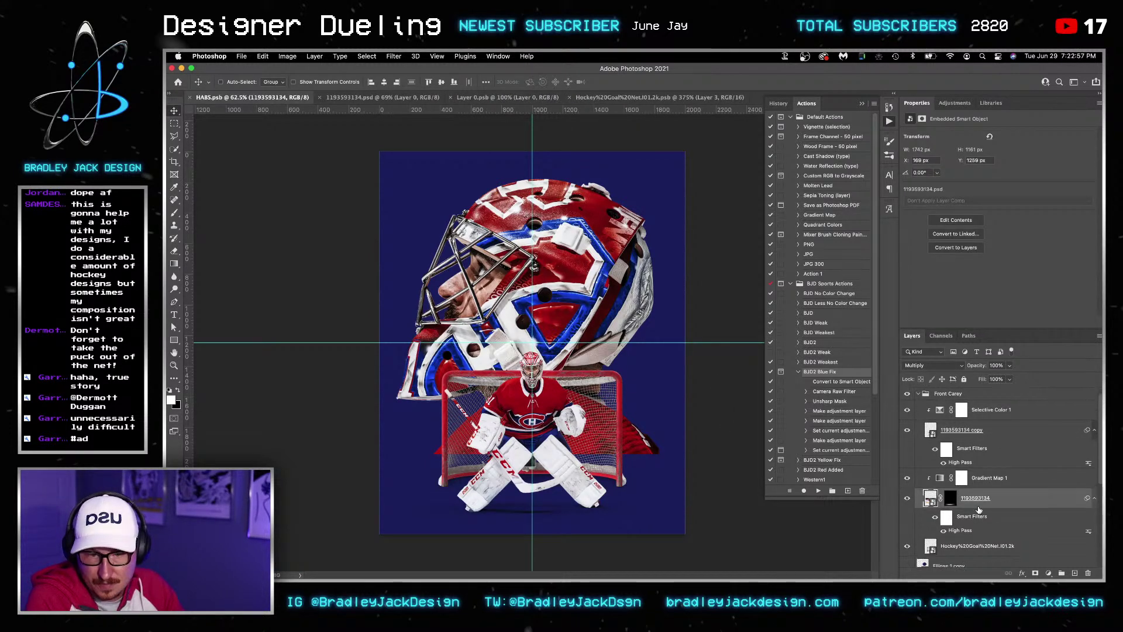
scroll(961, 522, "down", 2)
left_click(971, 522)
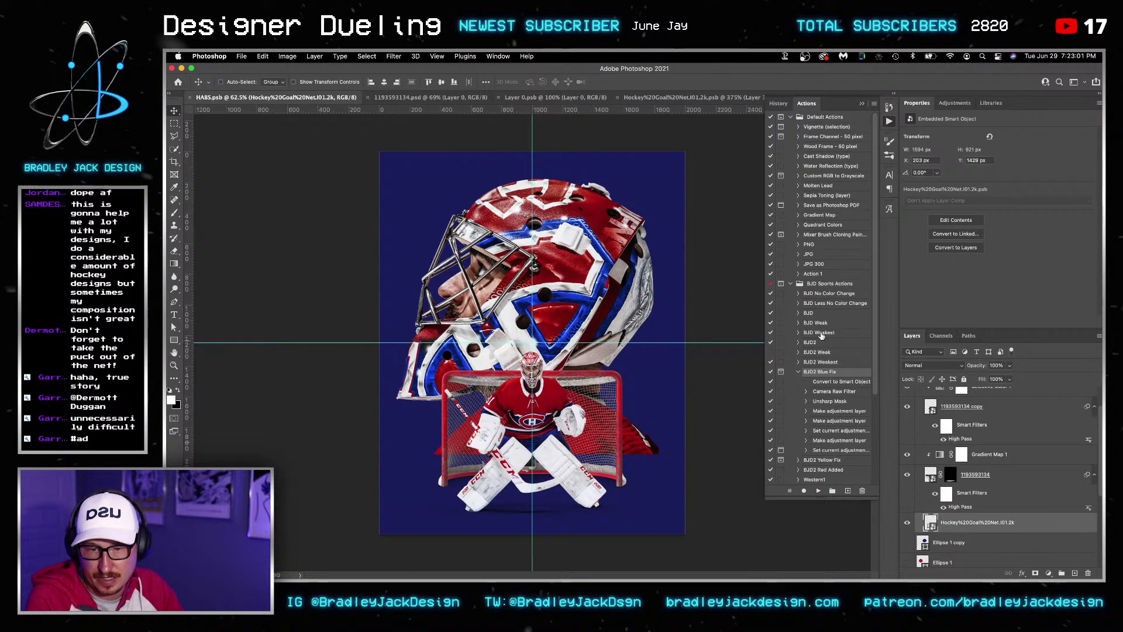
left_click(821, 304)
left_click(817, 491)
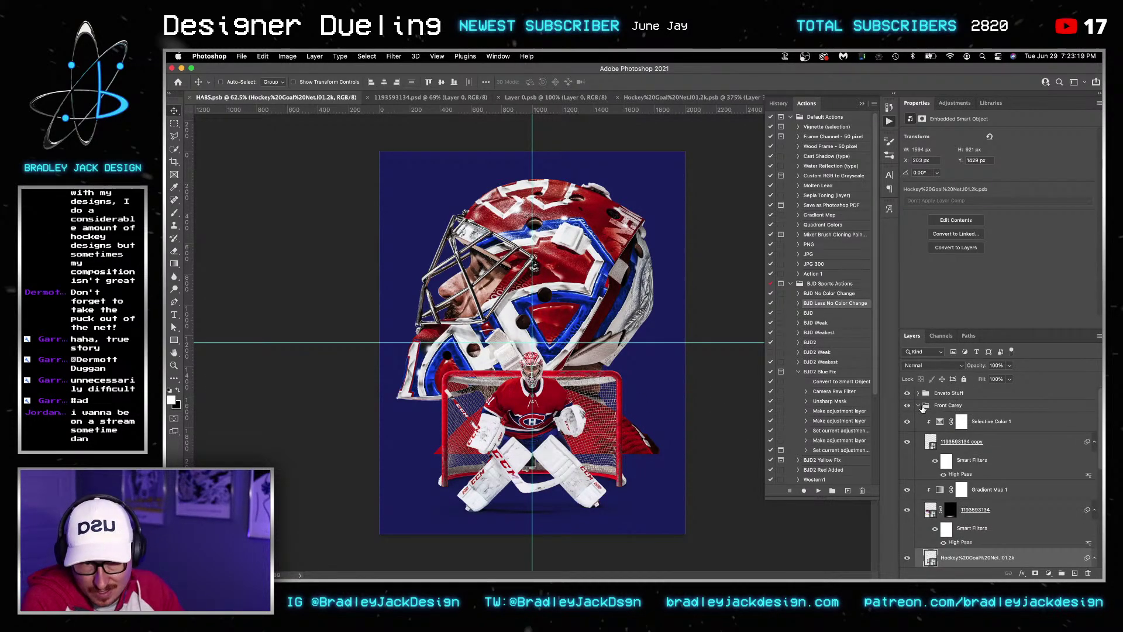
Collapse the Front Carey group and move the 1price-edit helmet layer up 50 px
left_click(920, 405)
left_click(935, 480)
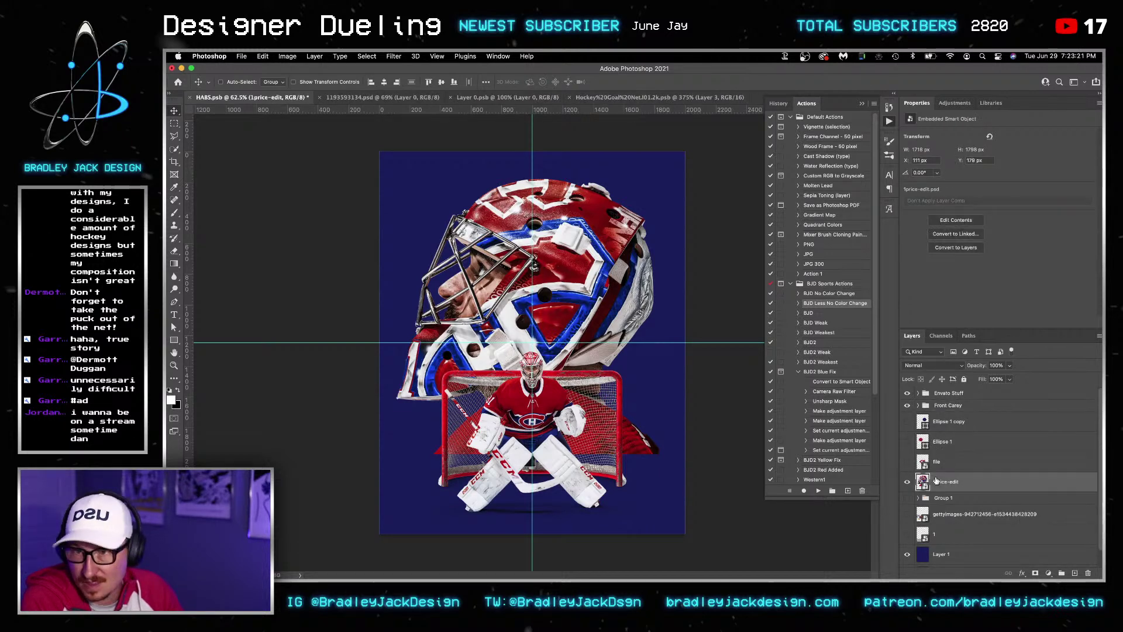
key("shift+Up")
key("shift+Up")
key("shift+Up")
key("shift+Up")
key("shift+Up")
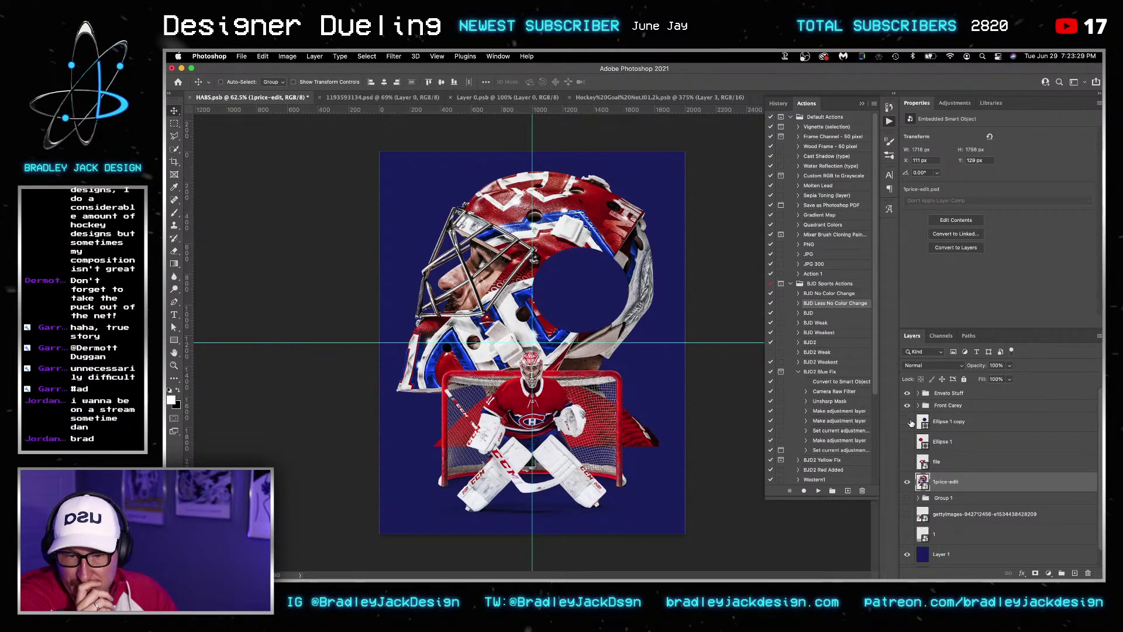
Hide the Front Carey group and add a layer mask to 1price-edit, with a black brush ready for masking
left_click(908, 406)
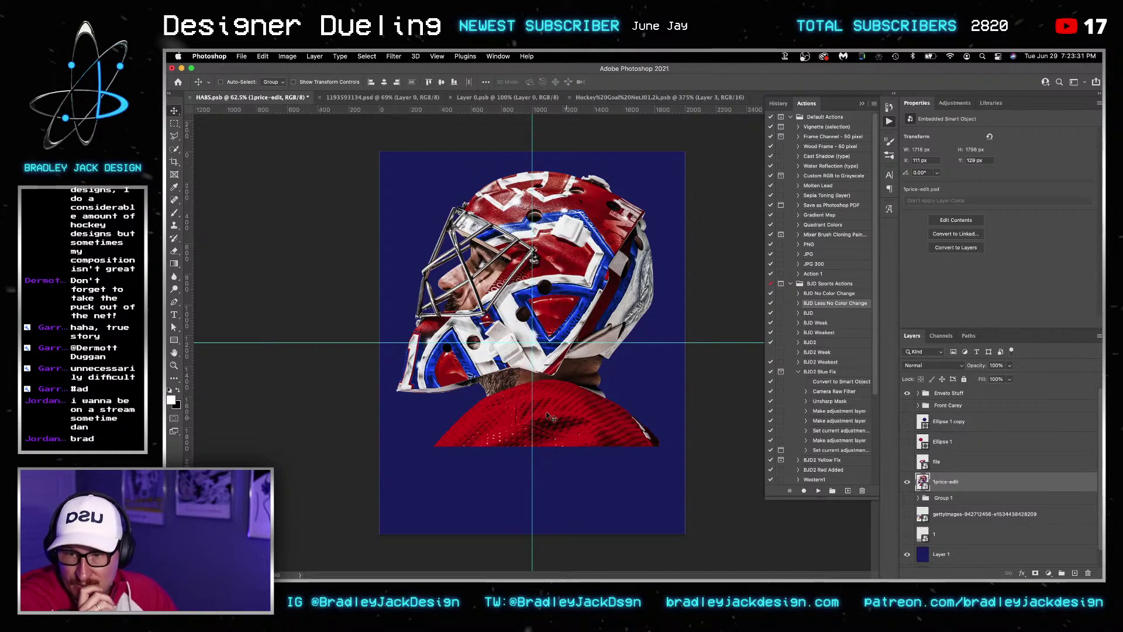
scroll(542, 427, "up", 2)
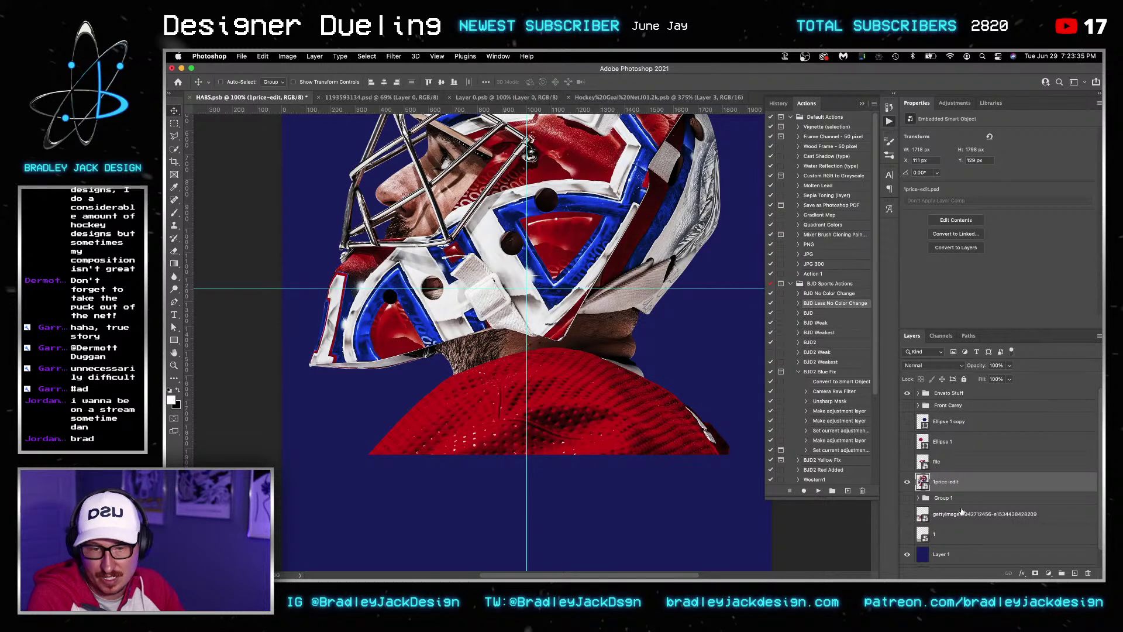
left_click(1033, 574)
key("b")
key("x")
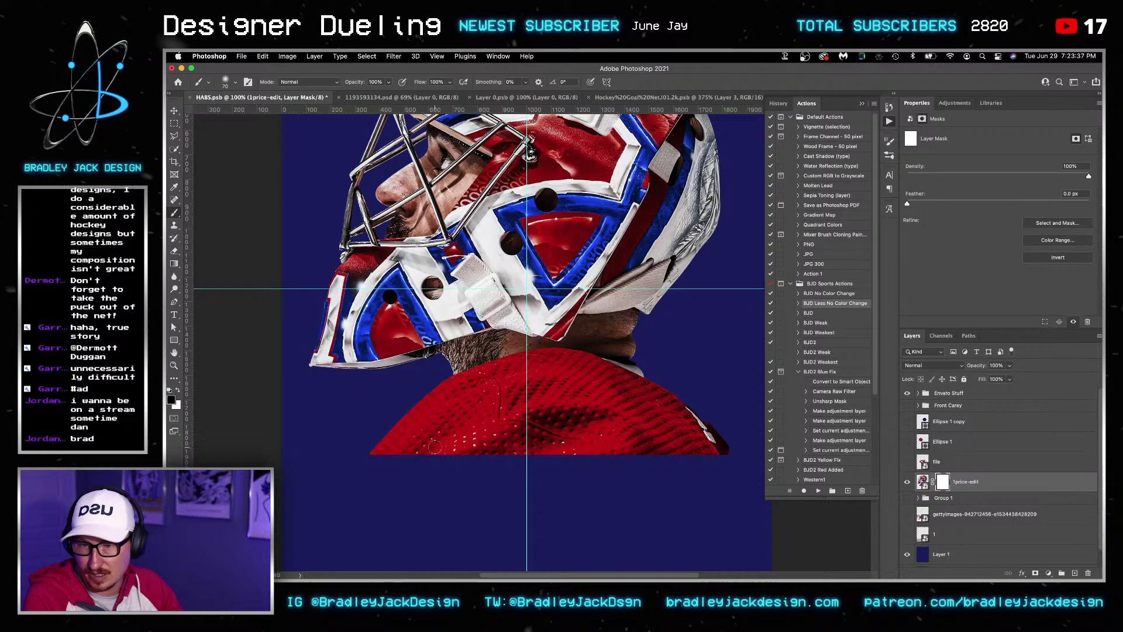
Paint most of the red jersey beneath the helmet out of the 1price-edit mask with an enlarged brush
mouse_move(417, 448)
left_mouse_down()
mouse_move(424, 490)
mouse_move(431, 468)
mouse_move(489, 428)
mouse_move(480, 421)
mouse_move(620, 444)
left_mouse_up()
key("bracketright")
key("bracketright")
key("bracketright")
key("bracketright")
left_click(435, 459)
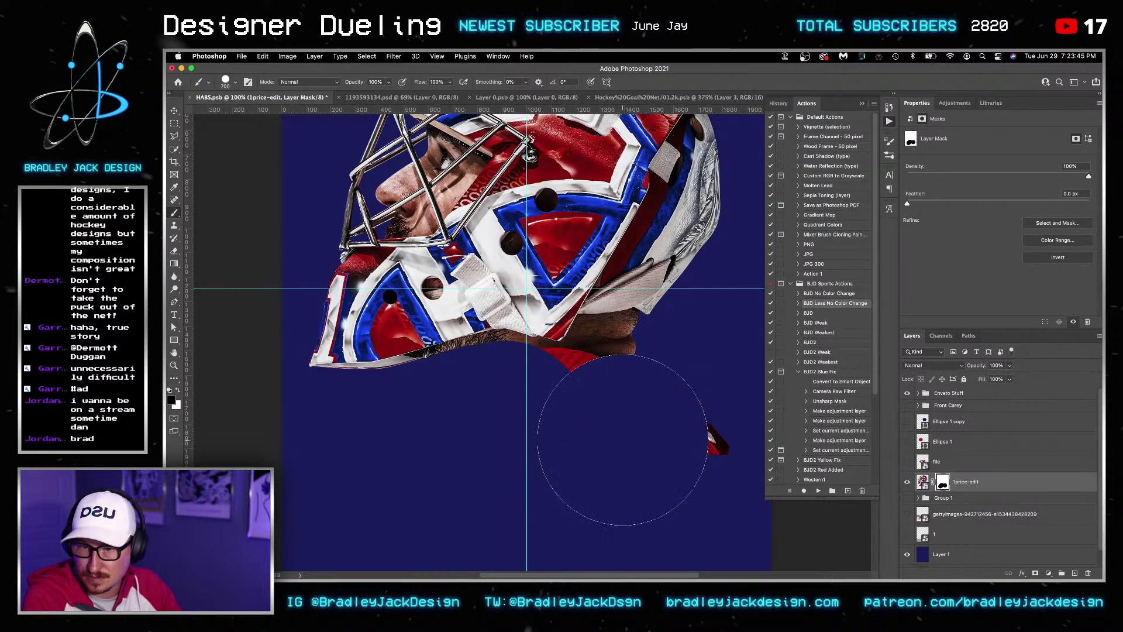
Mask out the leftover shoulder piece and the beard beneath the helmet's chin edge with a smaller brush
key("bracketleft")
key("bracketleft")
key("bracketleft")
left_click(684, 442)
key("bracketleft")
key("bracketleft")
scroll(543, 374, "up", 2)
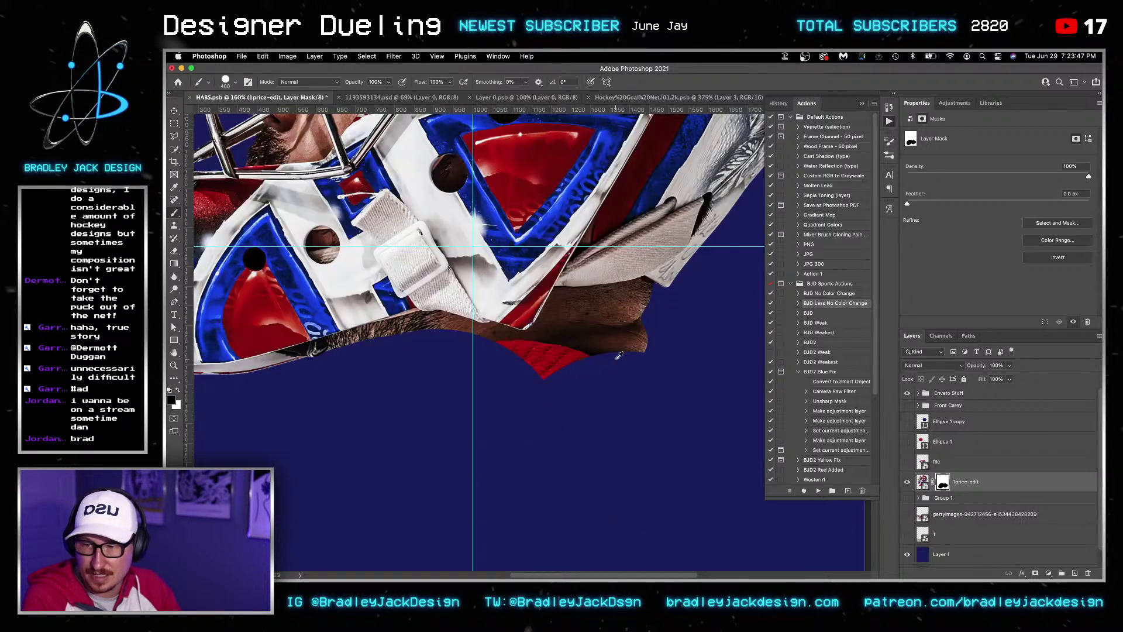
left_click_drag(451, 377, 545, 389)
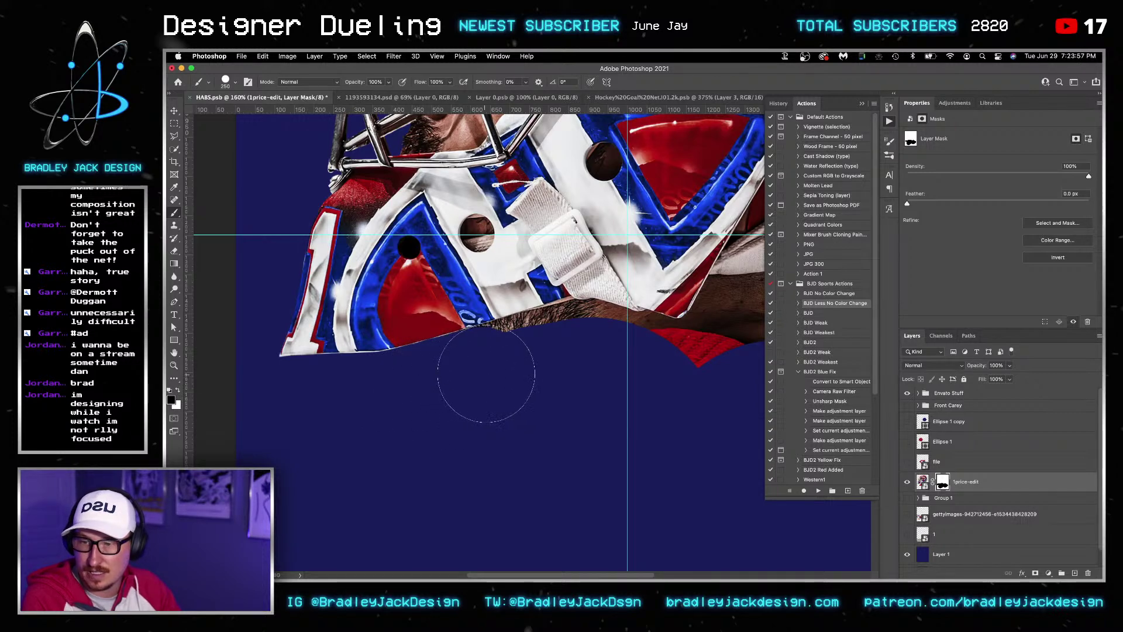
mouse_move(476, 370)
left_mouse_down()
mouse_move(539, 358)
mouse_move(548, 374)
mouse_move(560, 356)
mouse_move(482, 380)
left_mouse_up()
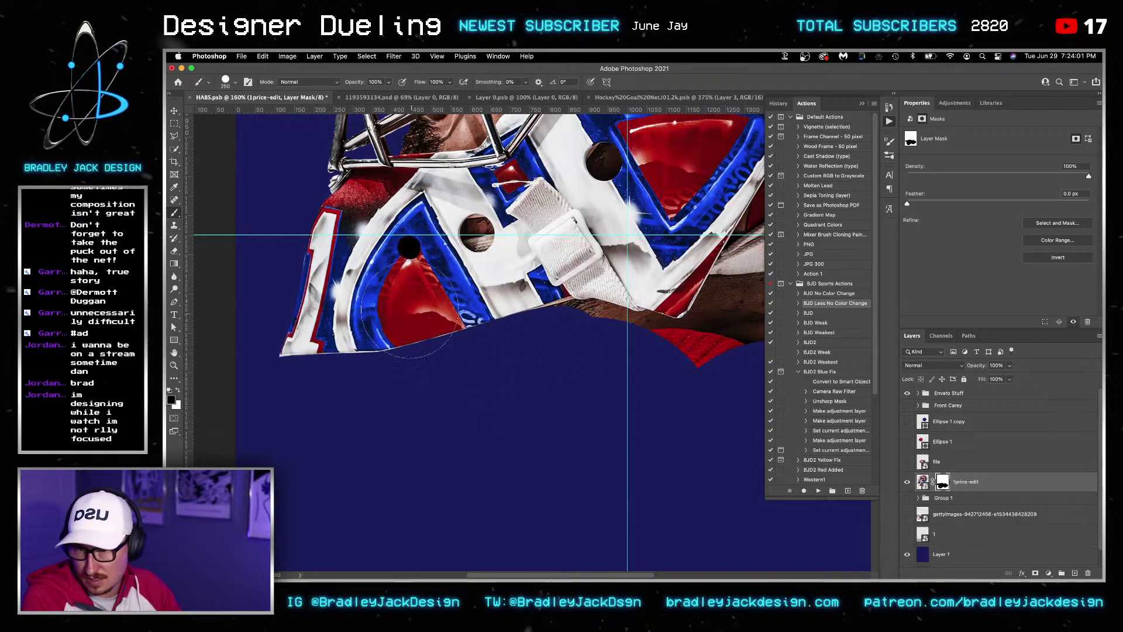
Mask out the remaining red collar piece below the neck with a further reduced brush
key("x")
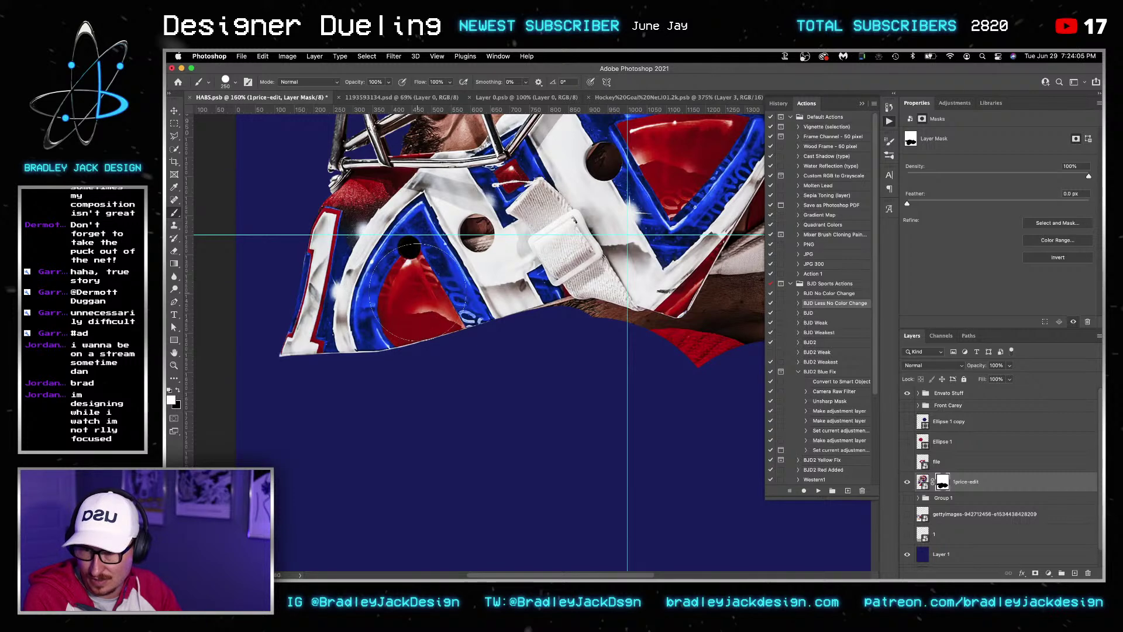
key("bracketleft")
key("bracketleft")
key("bracketleft")
key("bracketleft")
key("bracketleft")
key("bracketleft")
key("x")
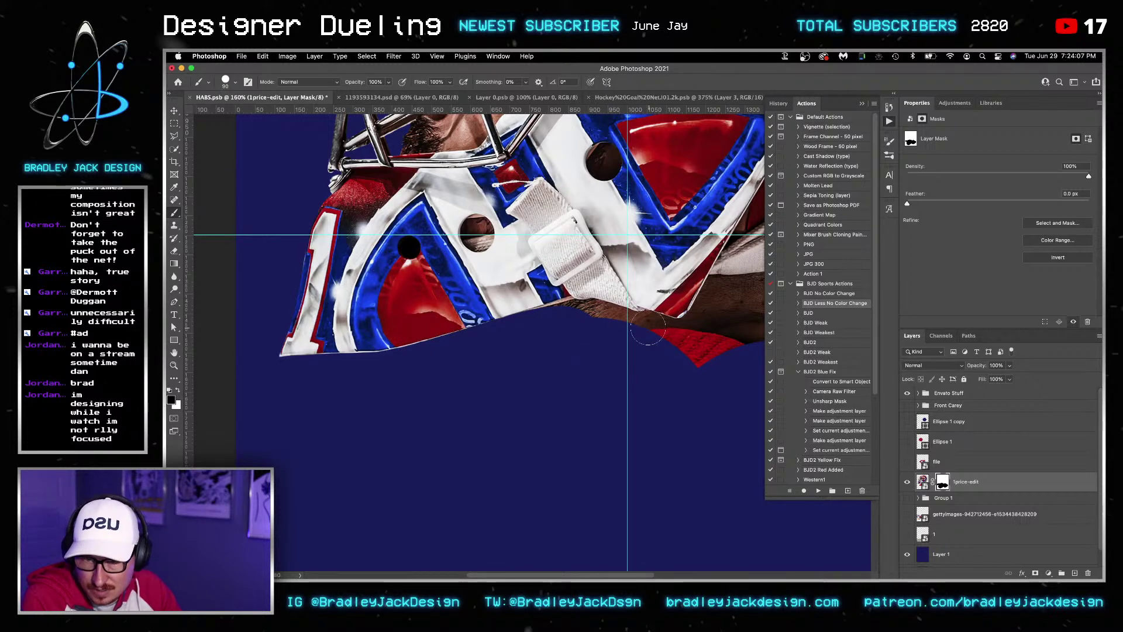
mouse_move(647, 331)
left_mouse_down()
mouse_move(696, 328)
mouse_move(726, 345)
left_mouse_up()
mouse_move(703, 338)
left_mouse_down()
mouse_move(581, 406)
mouse_move(548, 402)
left_mouse_up()
Mask away the skin along the lower edge of the helmet's back strap with a small brush
key("bracketleft")
key("bracketleft")
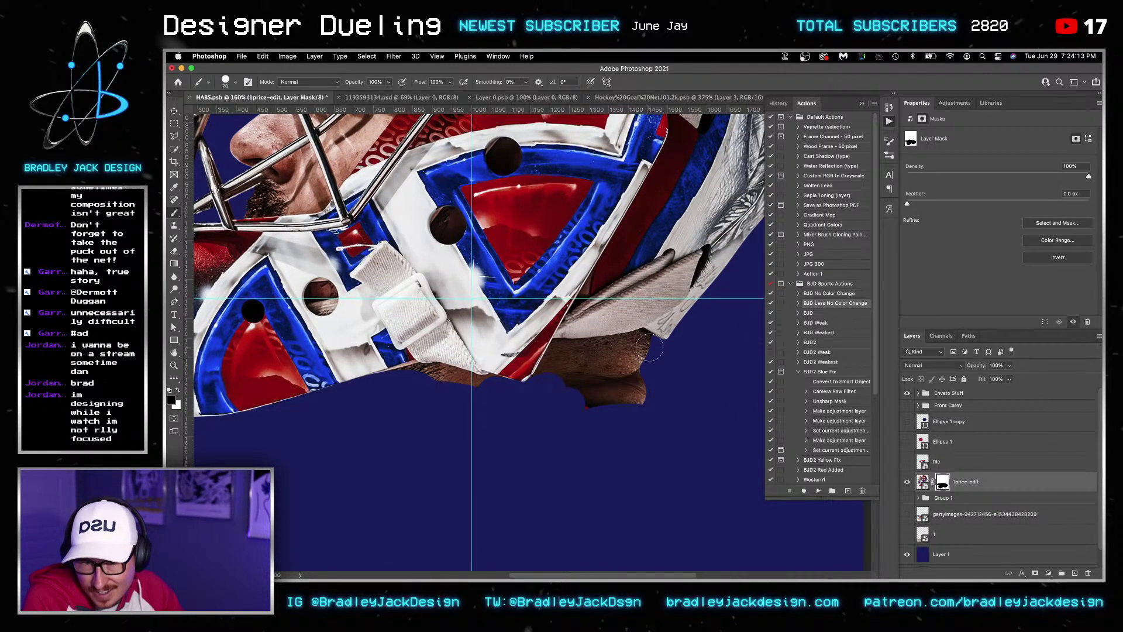
key("bracketleft")
key("bracketleft")
key("bracketleft")
key("bracketleft")
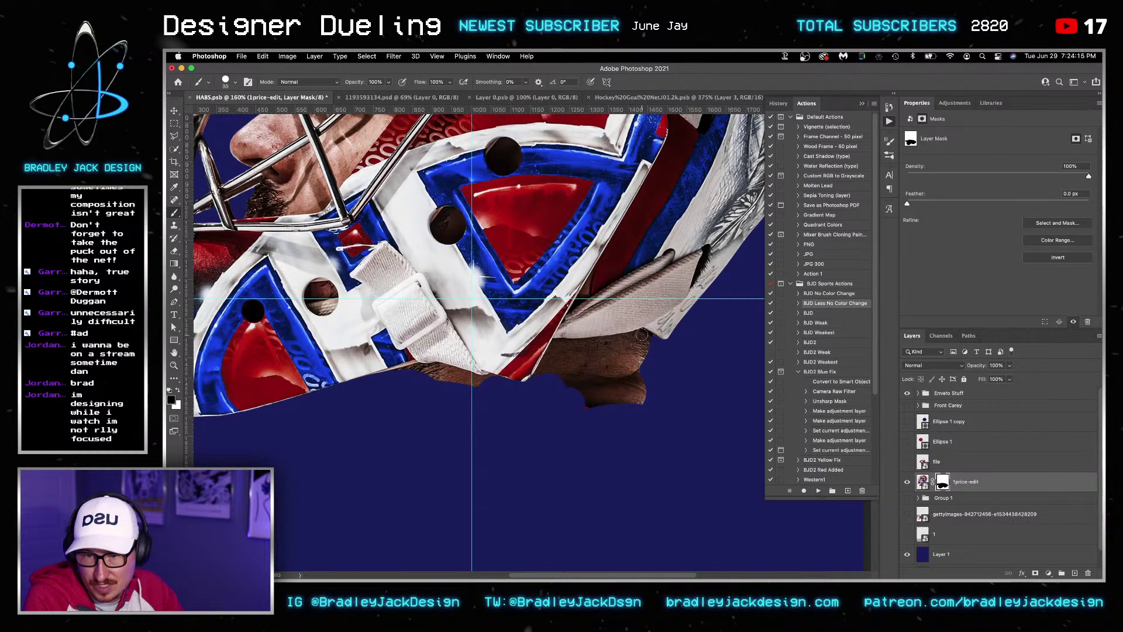
mouse_move(650, 338)
left_mouse_down()
mouse_move(659, 344)
mouse_move(631, 313)
left_mouse_up()
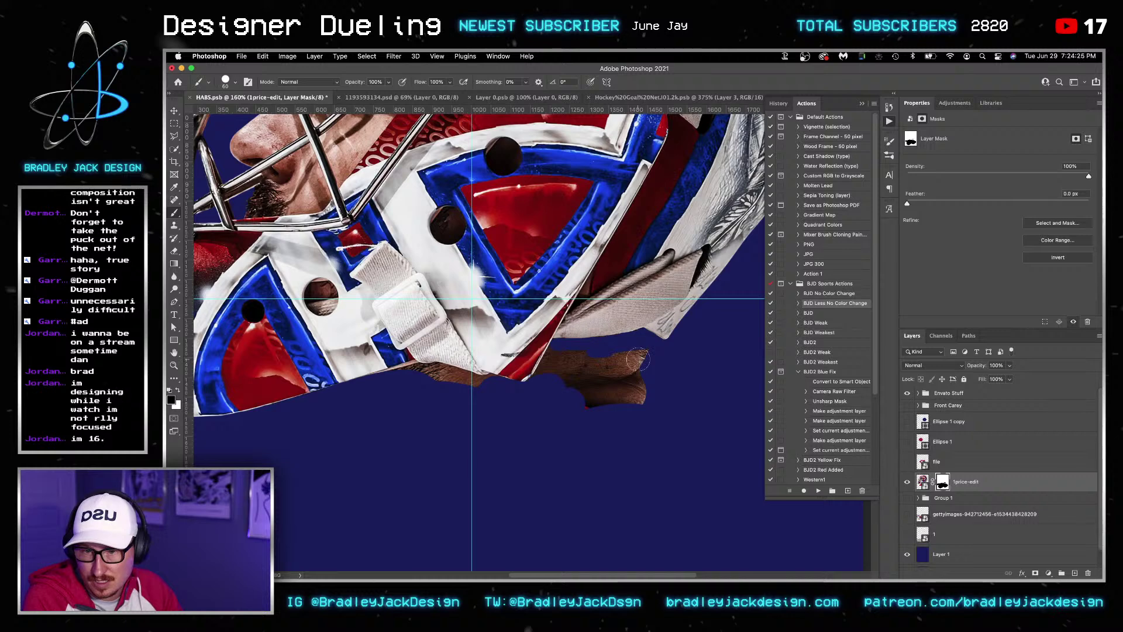
Enlarge the brush and mask out the rest of the neck below the helmet
key("bracketright")
key("bracketright")
key("bracketright")
key("bracketright")
key("bracketright")
mouse_move(638, 358)
left_mouse_down()
mouse_move(636, 383)
mouse_move(628, 364)
mouse_move(608, 362)
mouse_move(618, 402)
mouse_move(583, 403)
mouse_move(586, 378)
mouse_move(551, 378)
left_mouse_up()
Mask out the beard sliver beneath the chin strap with a fine brush
key("bracketright")
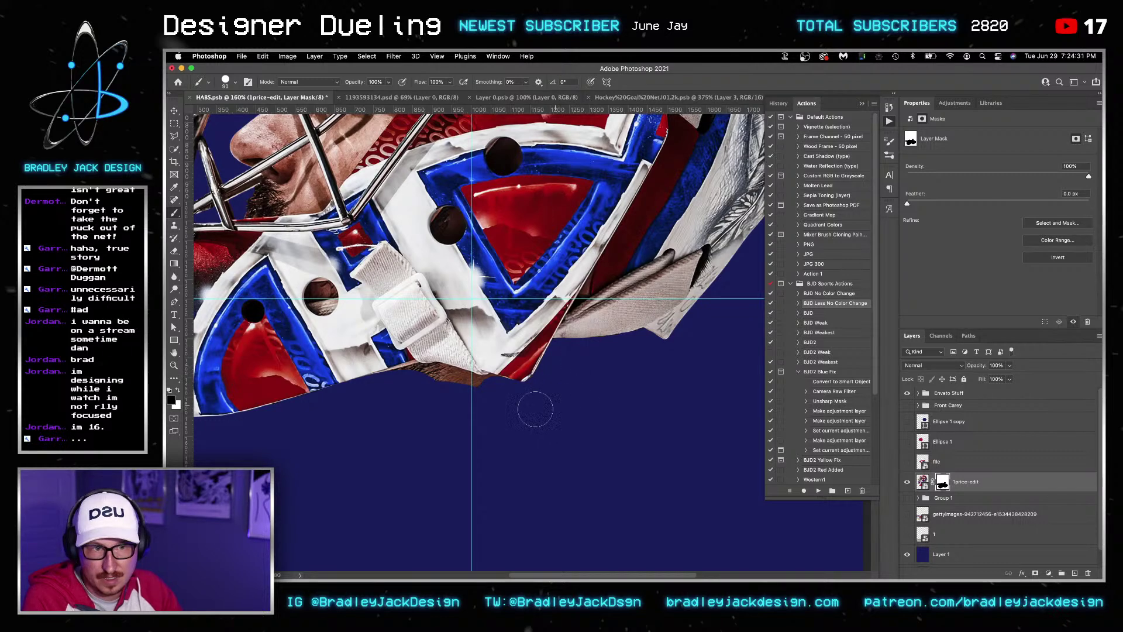
key("bracketleft")
key("bracketleft")
key("bracketleft")
key("bracketleft")
key("bracketleft")
key("bracketleft")
key("bracketleft")
key("bracketleft")
key("bracketleft")
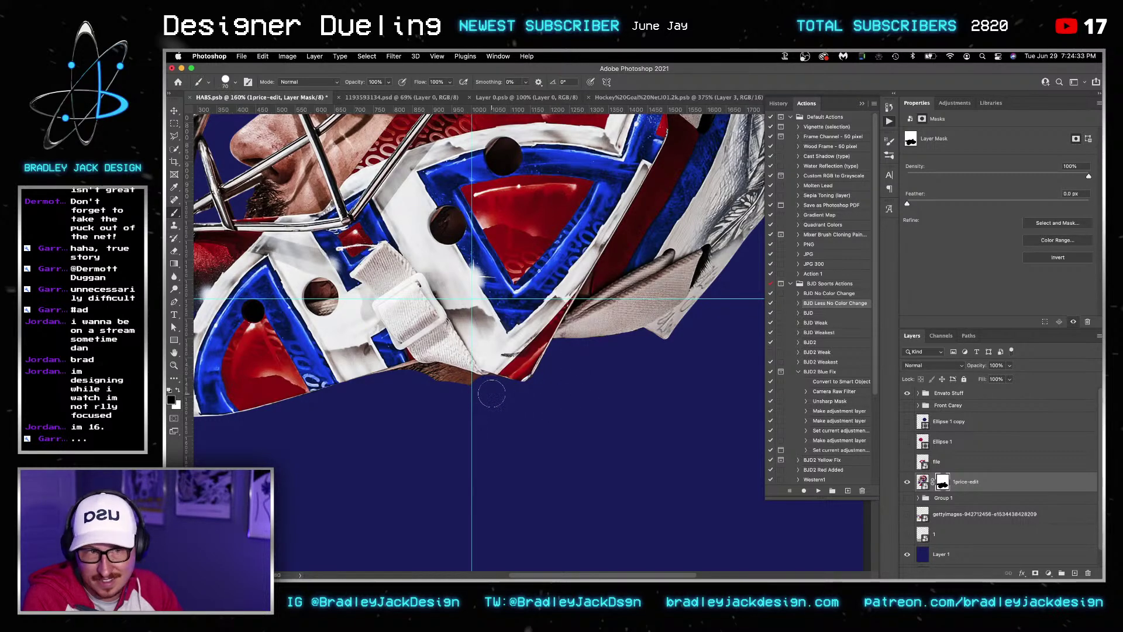
key("bracketleft")
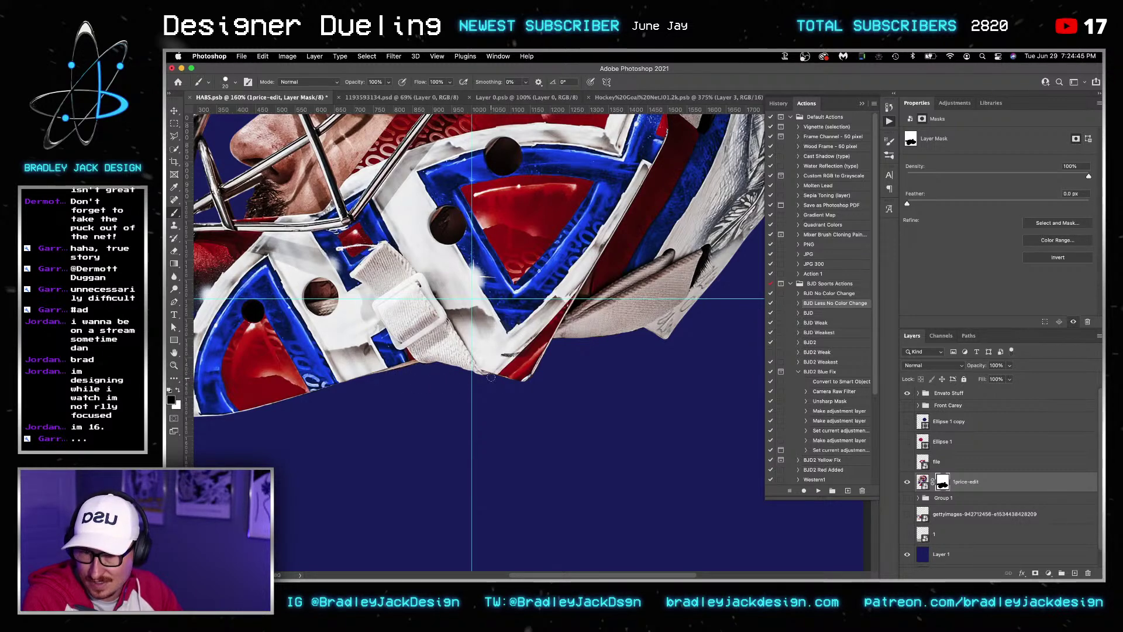
Save HABS.psb and show the Front Carey group again to view the masked helmet behind the goalie
key("super+0")
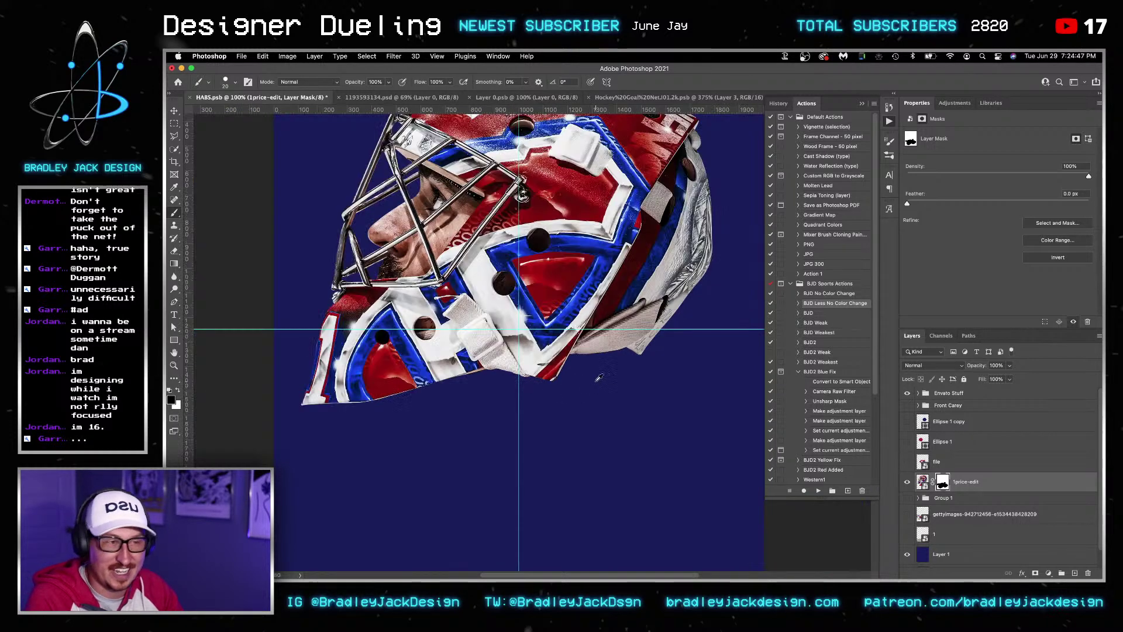
key("v")
key("super+s")
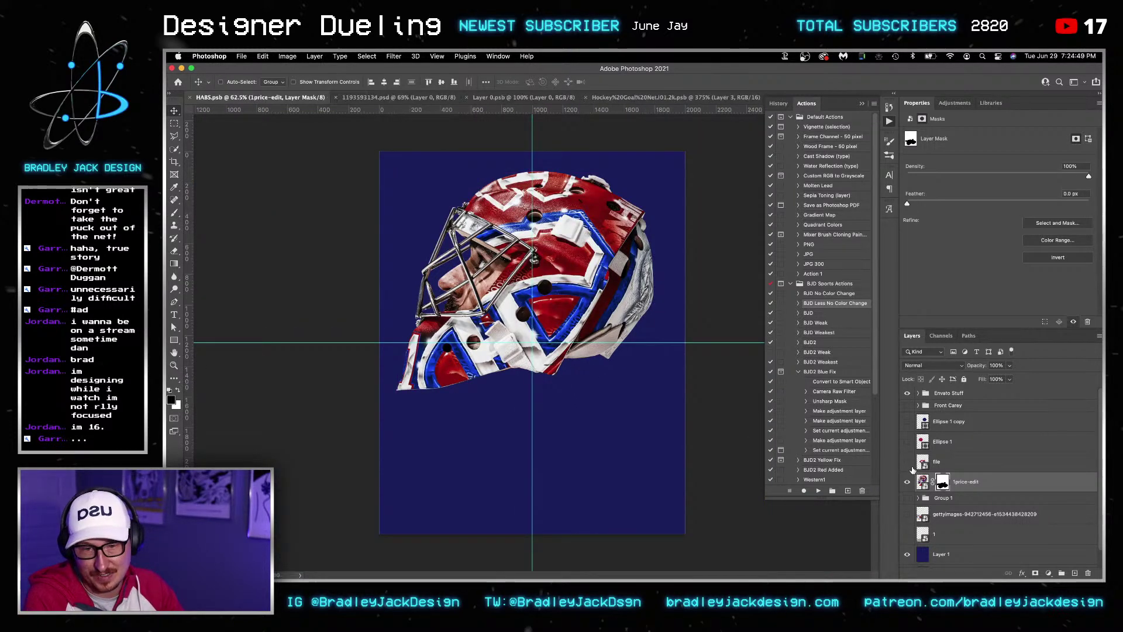
left_click(907, 405)
left_click(889, 122)
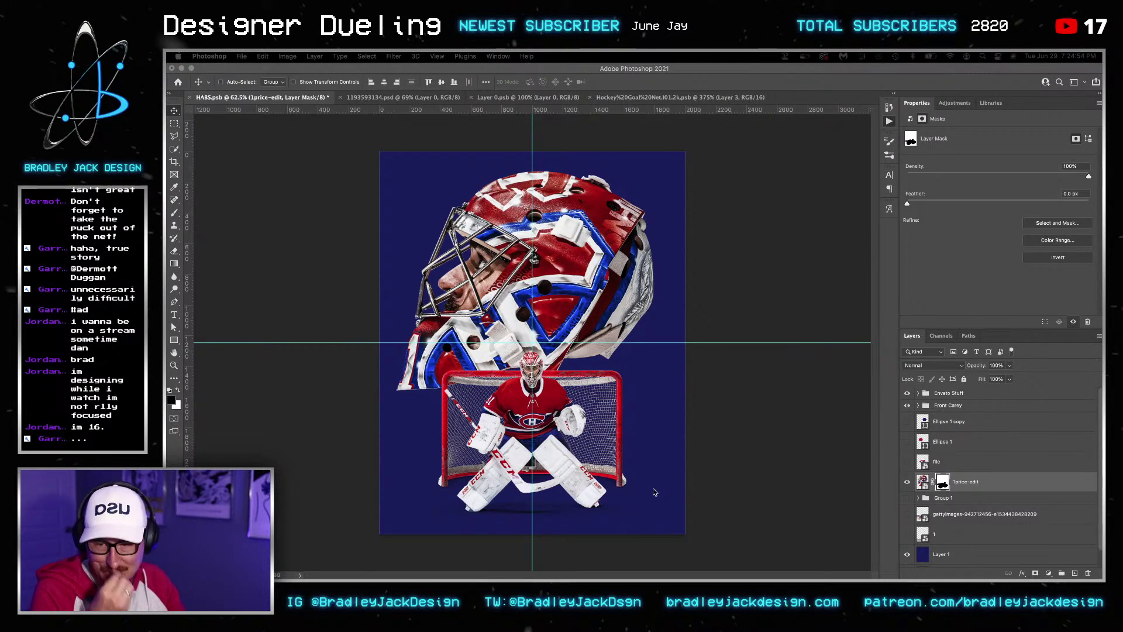
left_click(889, 121)
Rotate the masked 1price-edit helmet layer to -11.81° with Free Transform
left_click(965, 481)
key("ctrl+t")
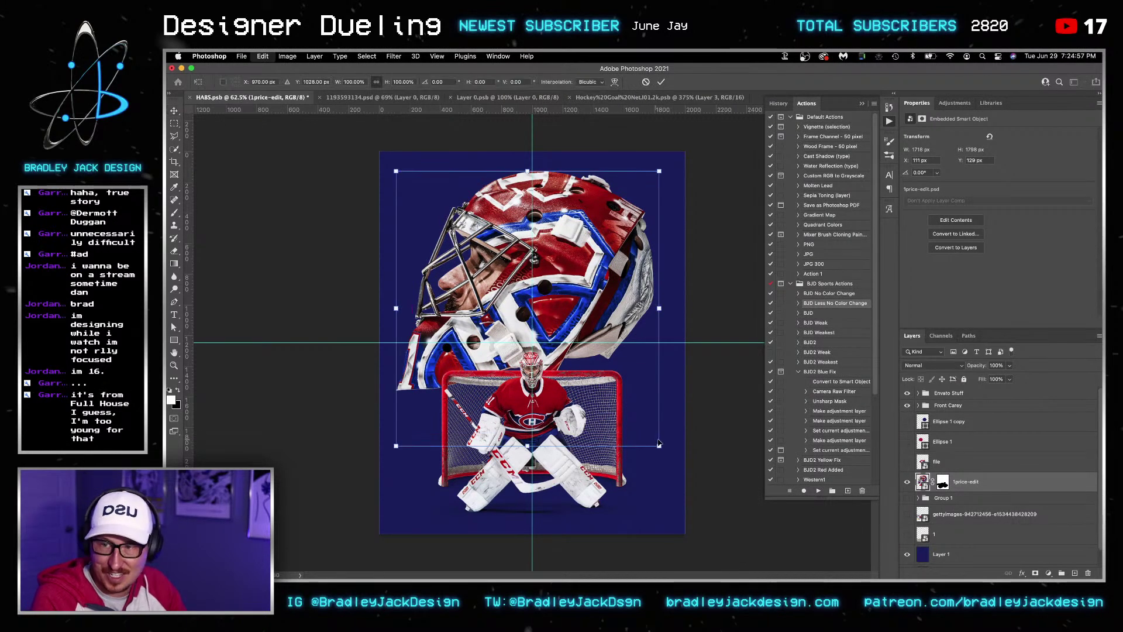
left_click_drag(696, 459, 676, 416)
key("Return")
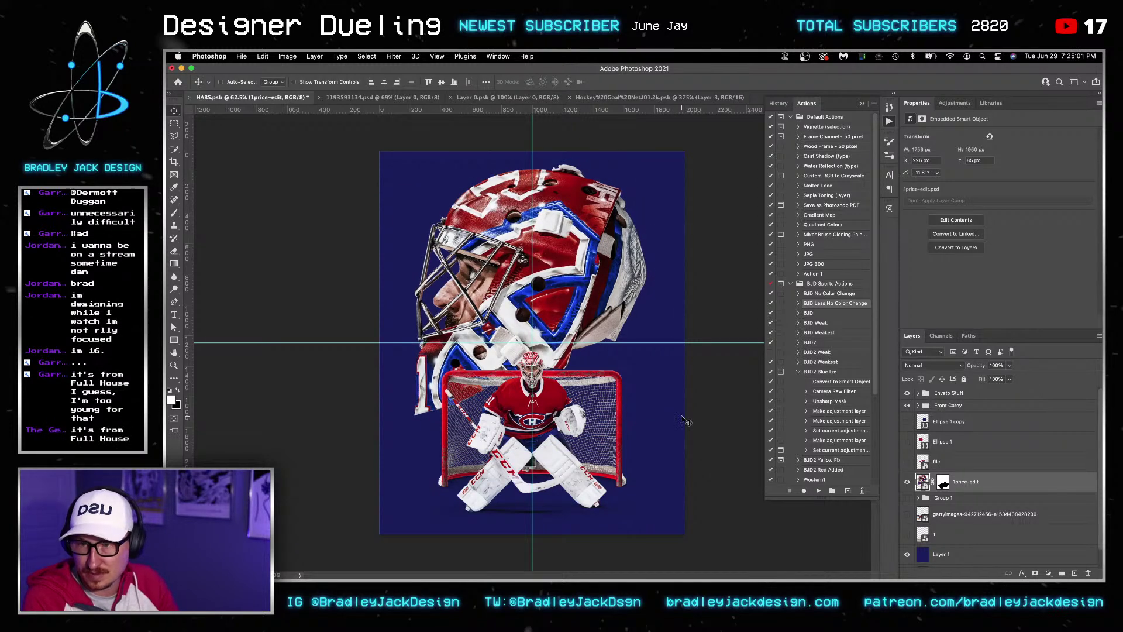
Nudge the large helmet portrait left and down, and scale it together with the Front Carey group to about 90%
key("shift+Left")
key("shift+Down")
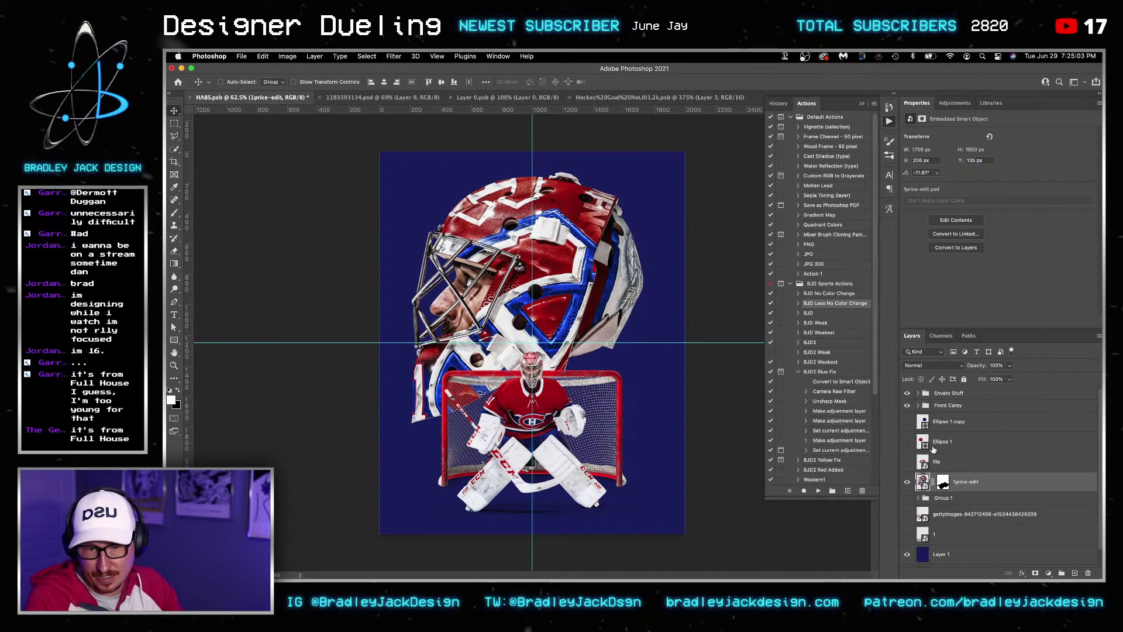
left_click(945, 405)
key("ctrl+t")
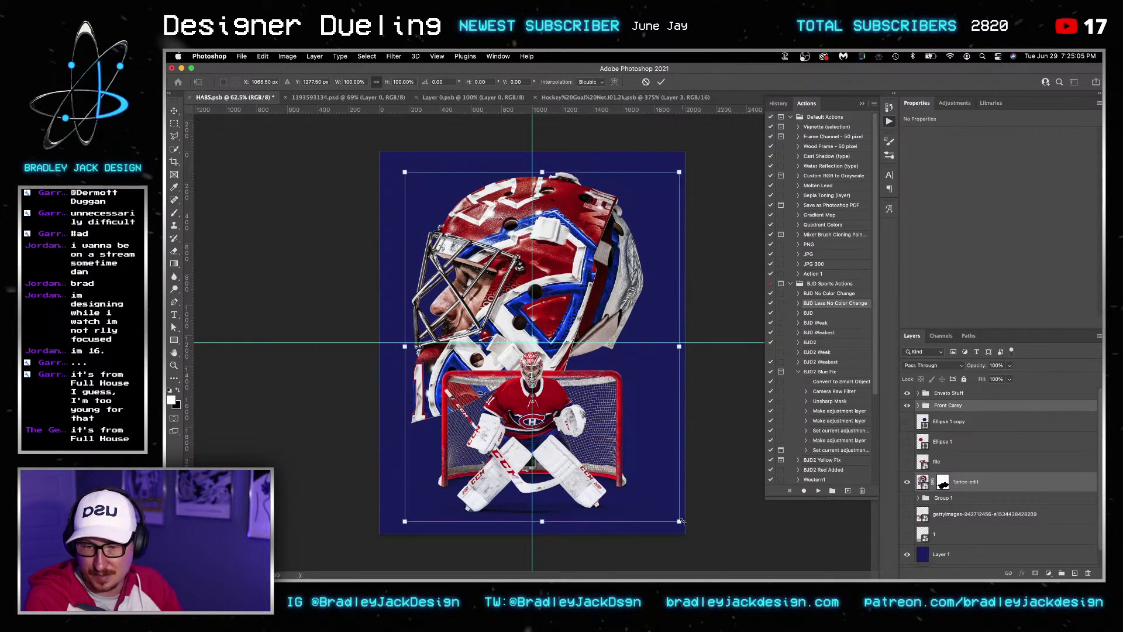
left_click_drag(683, 521, 669, 507)
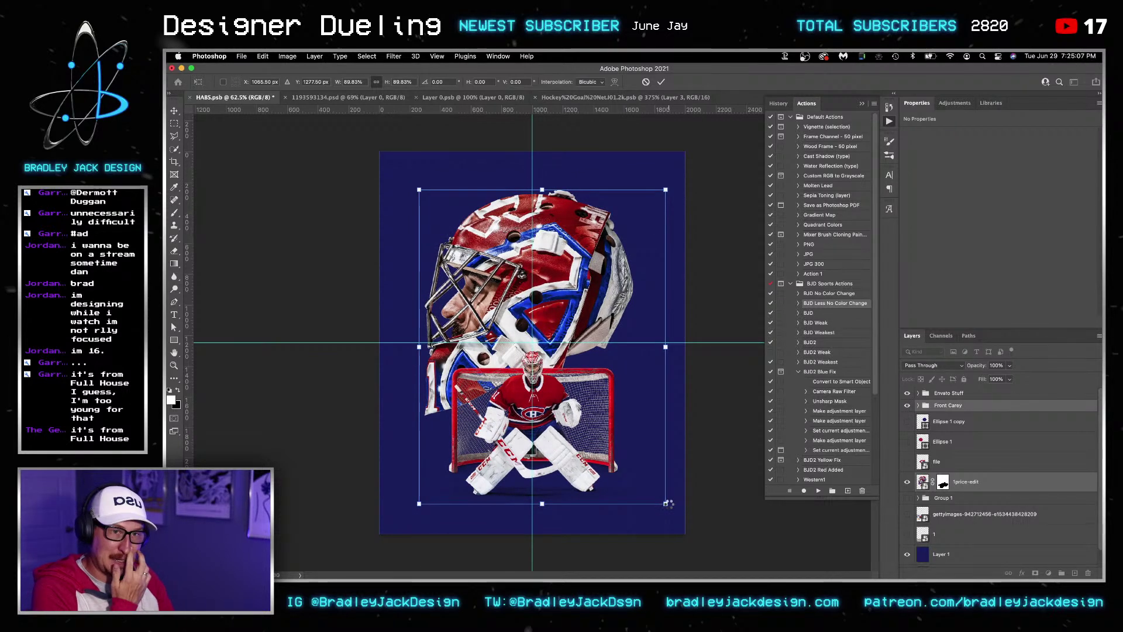
key("Return")
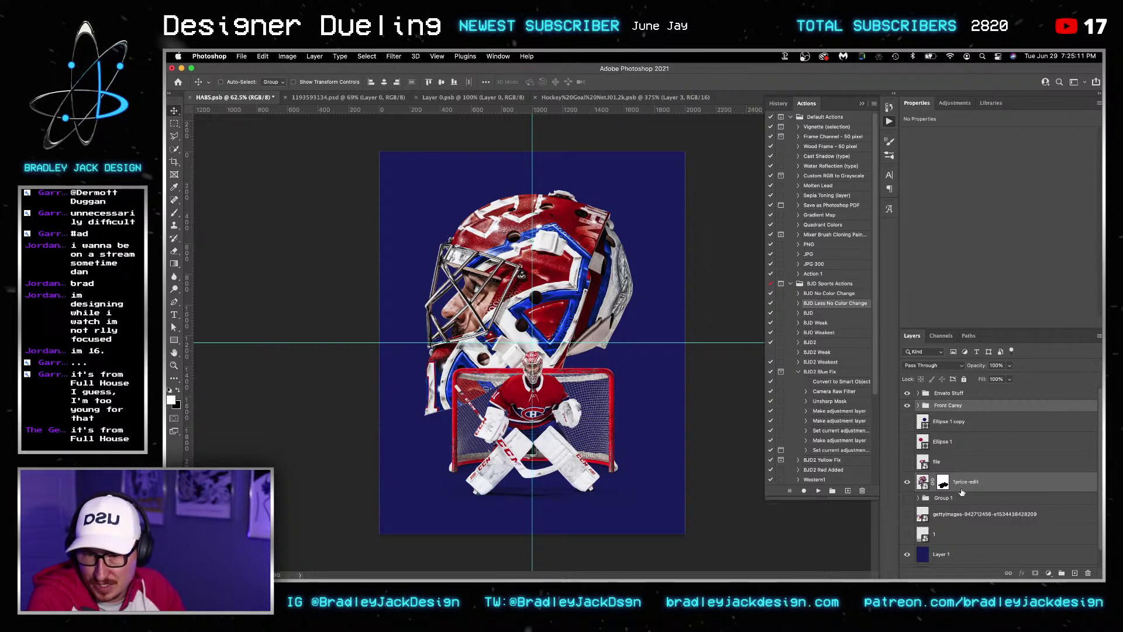
Duplicate the Selective Color 1 adjustment in the Front Carey group and clip the copy to the hockey goal net layer
left_click(917, 405)
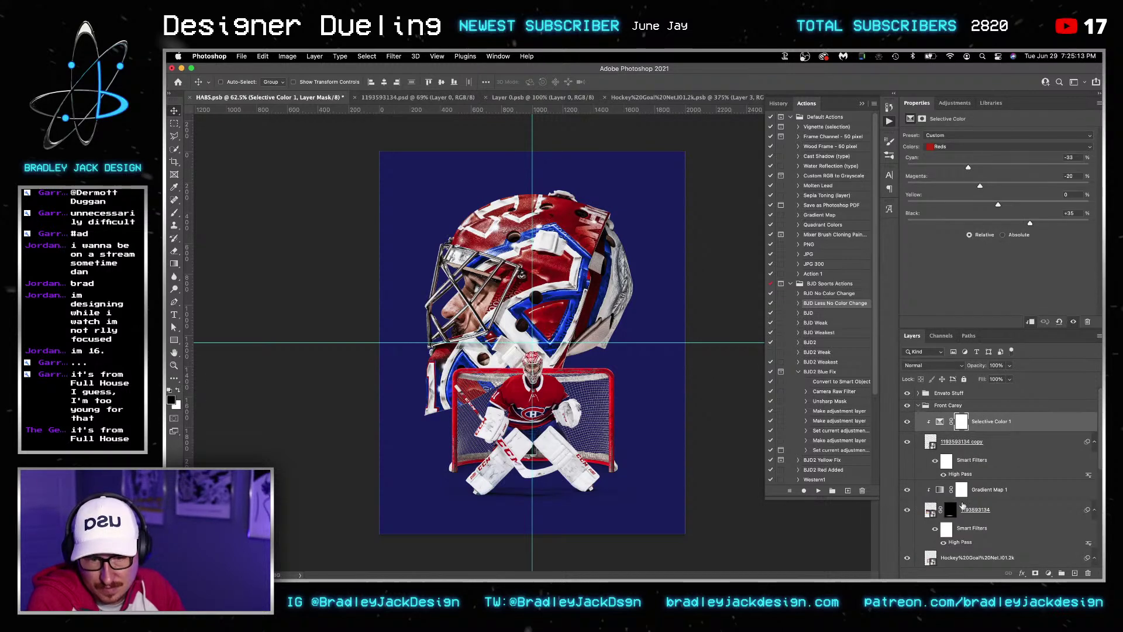
left_click(988, 490)
scroll(983, 503, "down", 2)
left_click(969, 534)
scroll(969, 534, "down", 4)
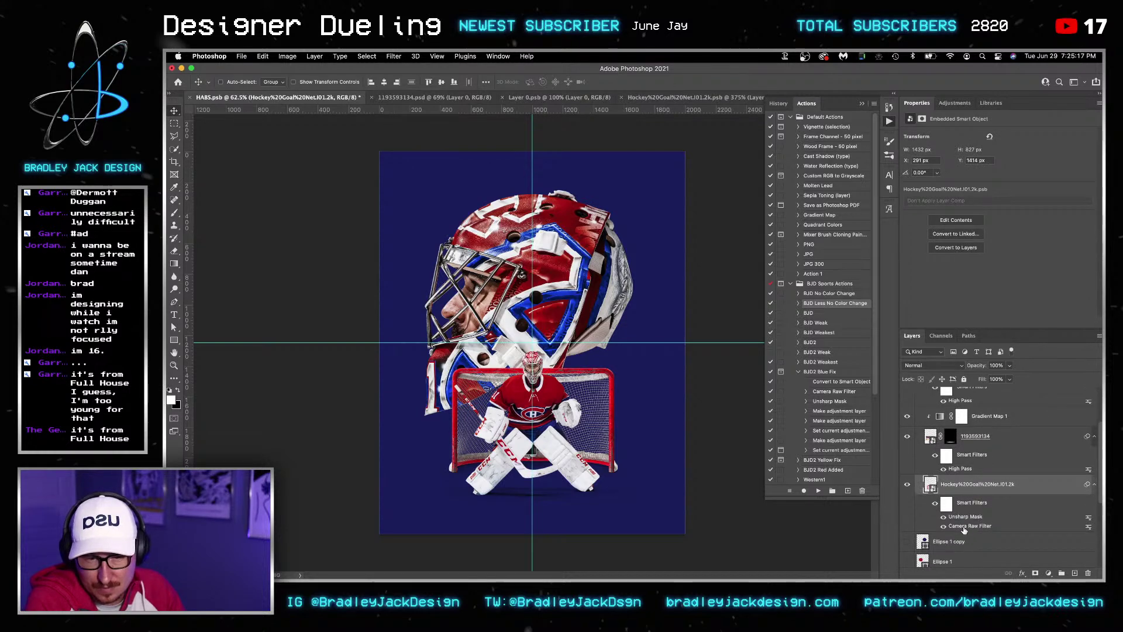
left_click(984, 417)
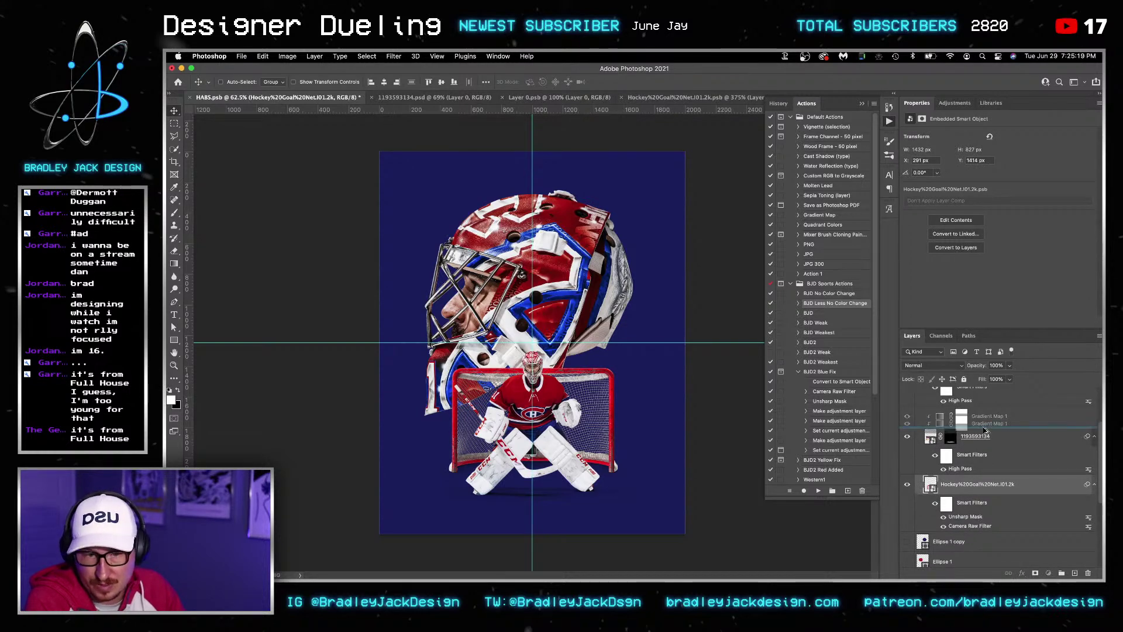
key("super+j")
left_click_drag(987, 447, 992, 530)
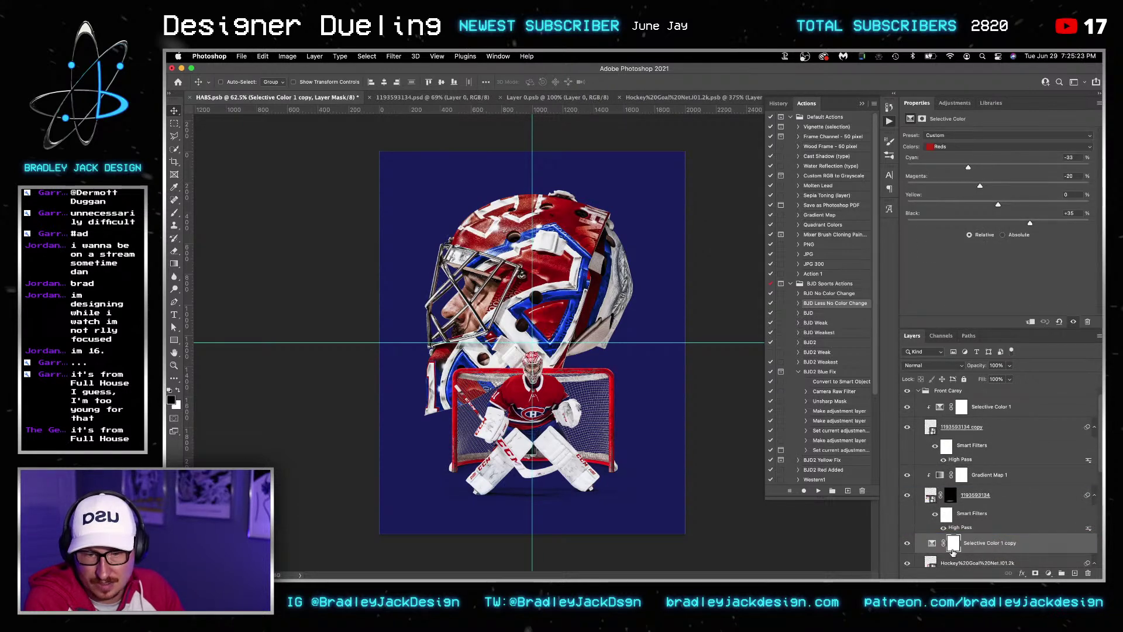
scroll(943, 541, "down", 3)
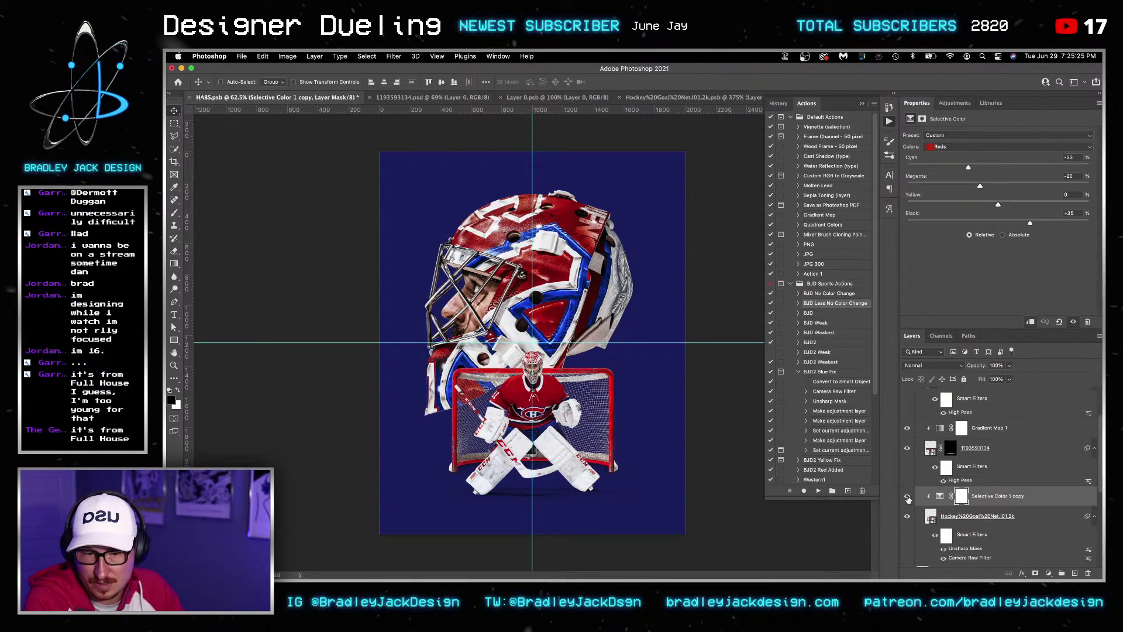
Hide the Selective Color 1 copy above the net, delete its layer mask and save the document
left_click(907, 496)
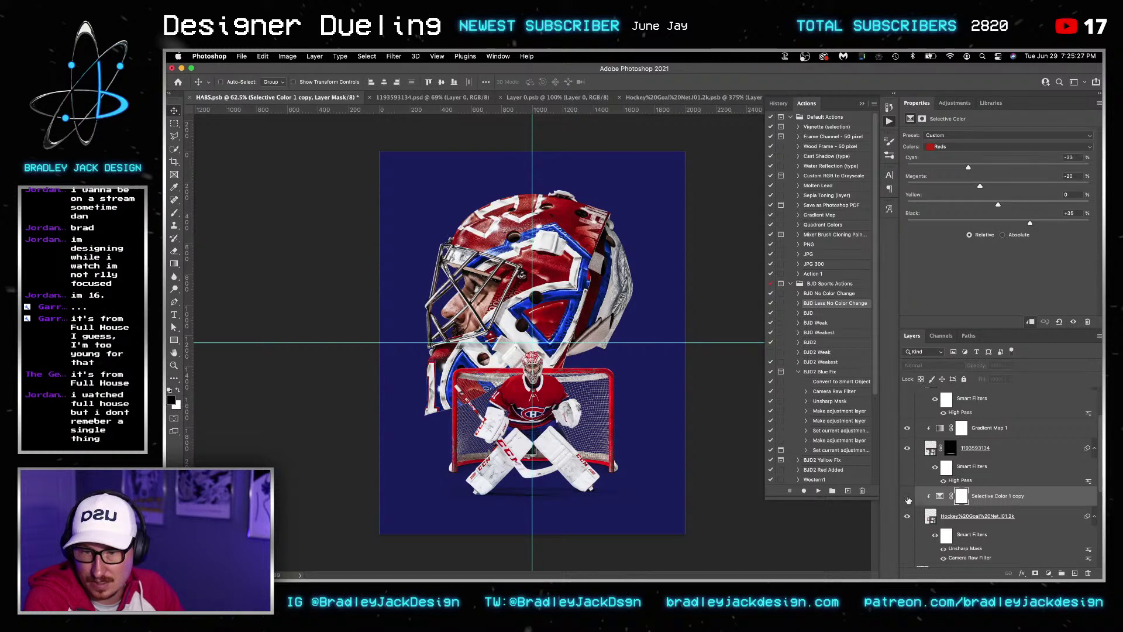
key("BackSpace")
key("super+s")
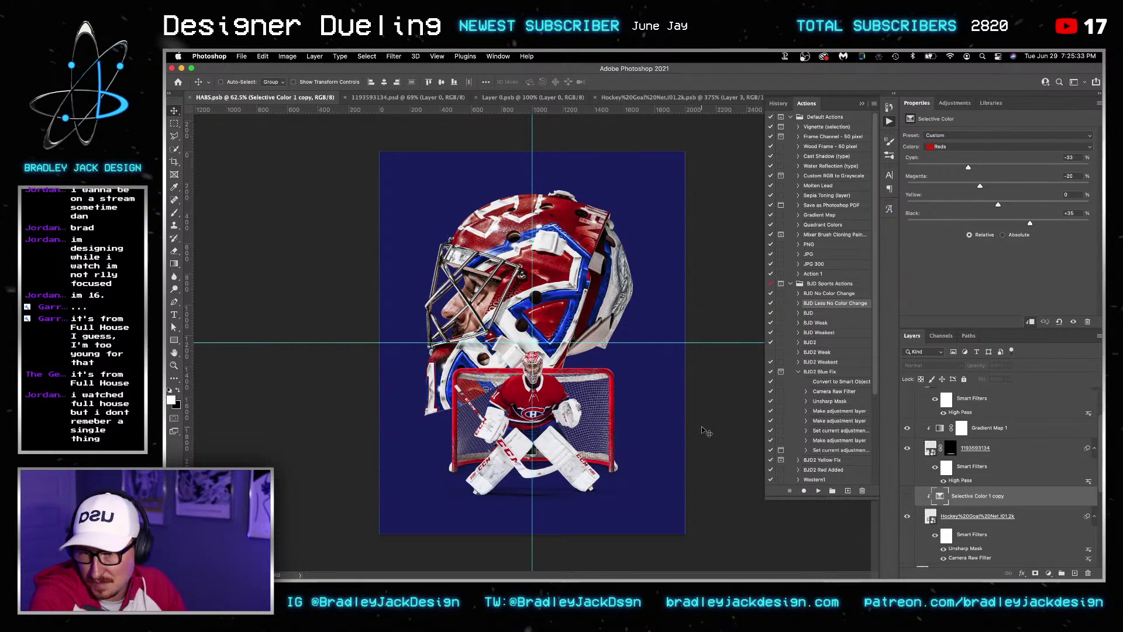
key("c")
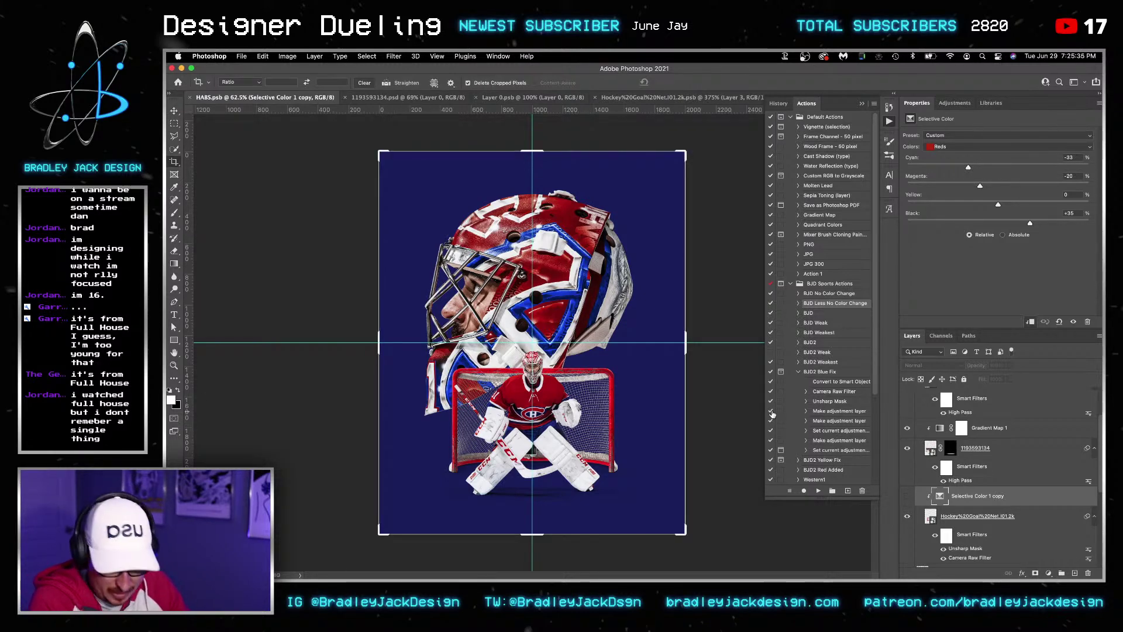
key("v")
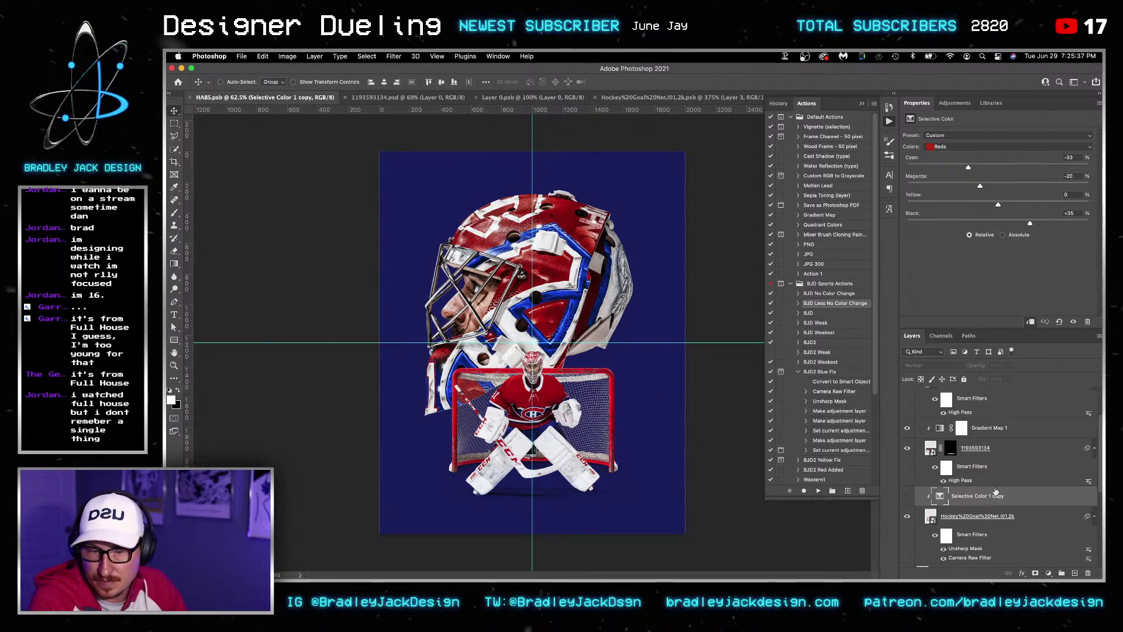
Duplicate the navy background Layer 1, set the copy to Multiply and add a layer mask to it
scroll(996, 492, "down", 5)
left_click(951, 536)
key("ctrl+j")
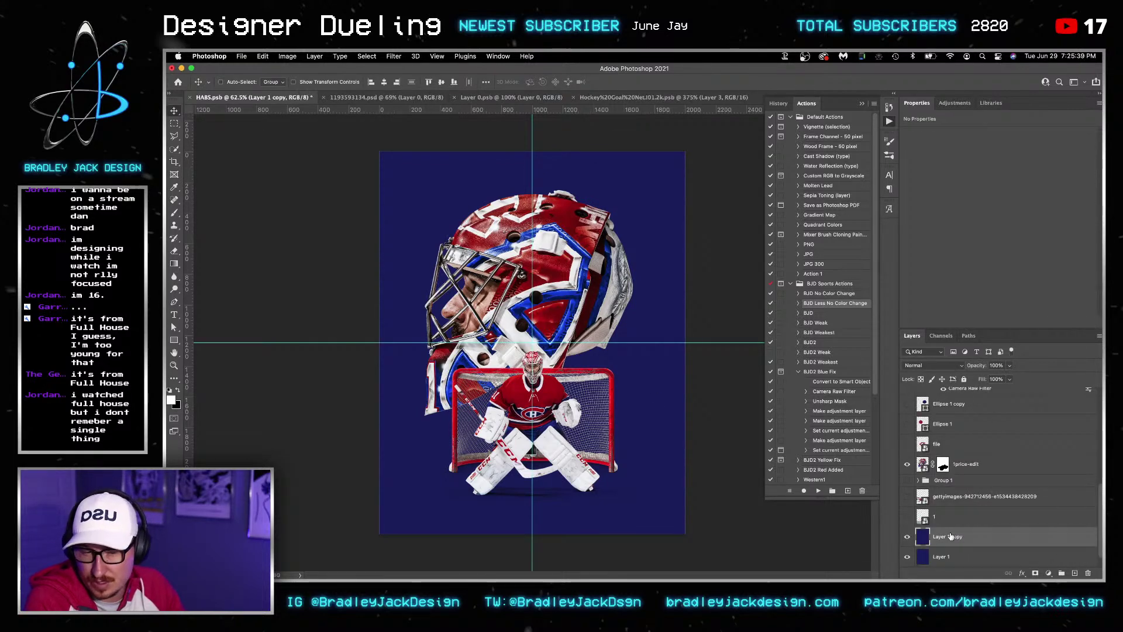
key("alt+shift+m")
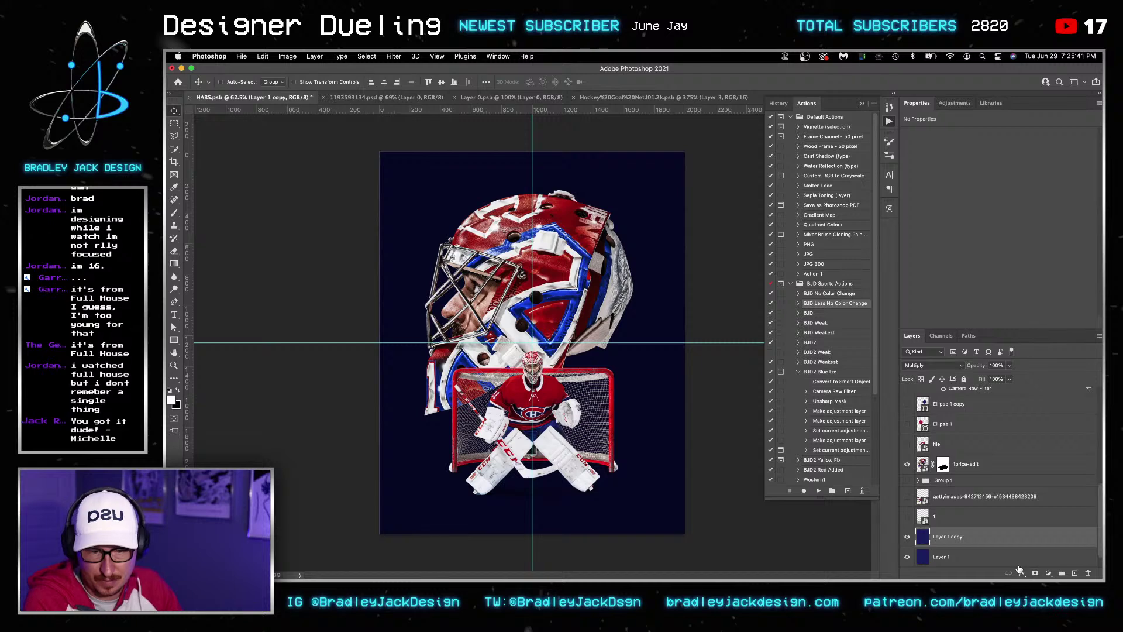
left_click(1035, 574)
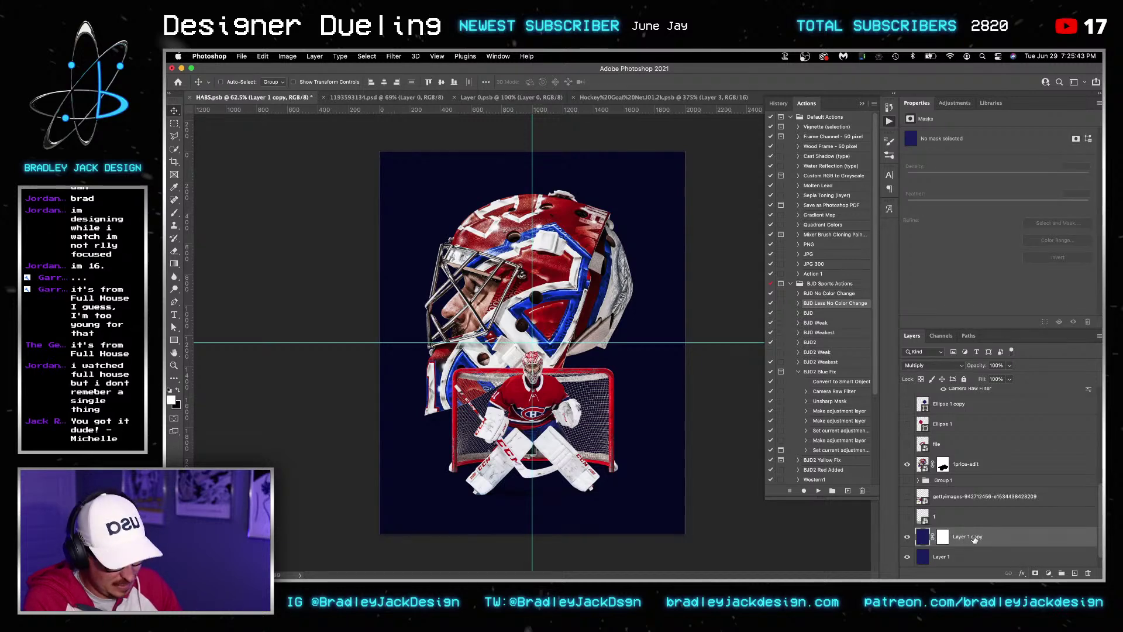
Draw a black-to-white gradient on the Layer 1 copy's mask from the canvas's upper edge to near its lower edge
key("g")
key("x")
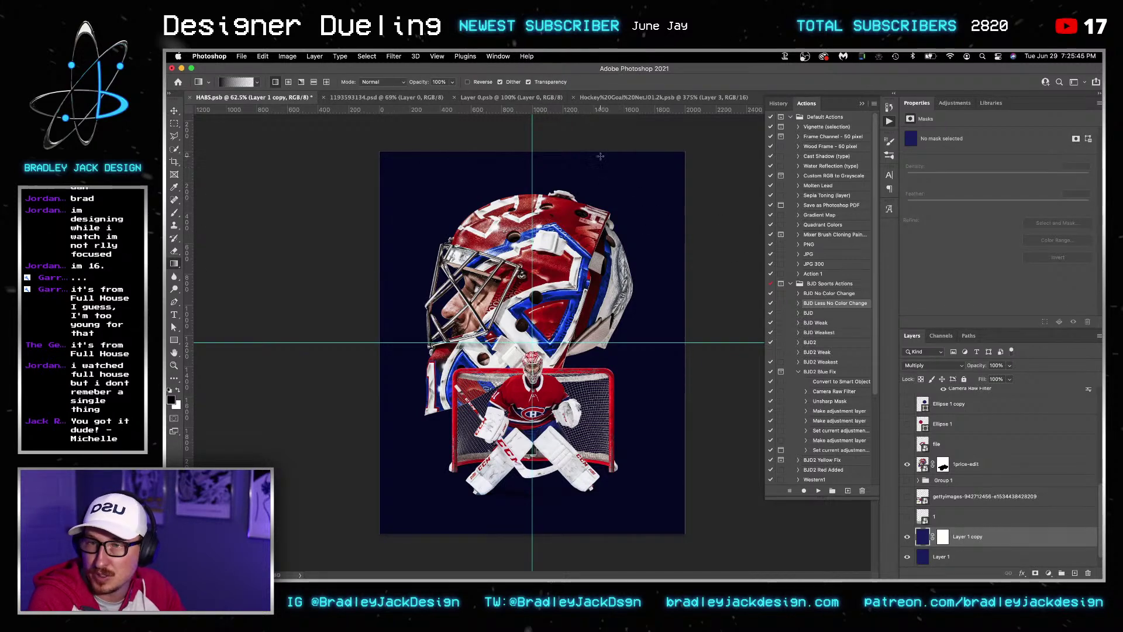
left_click_drag(600, 157, 647, 500)
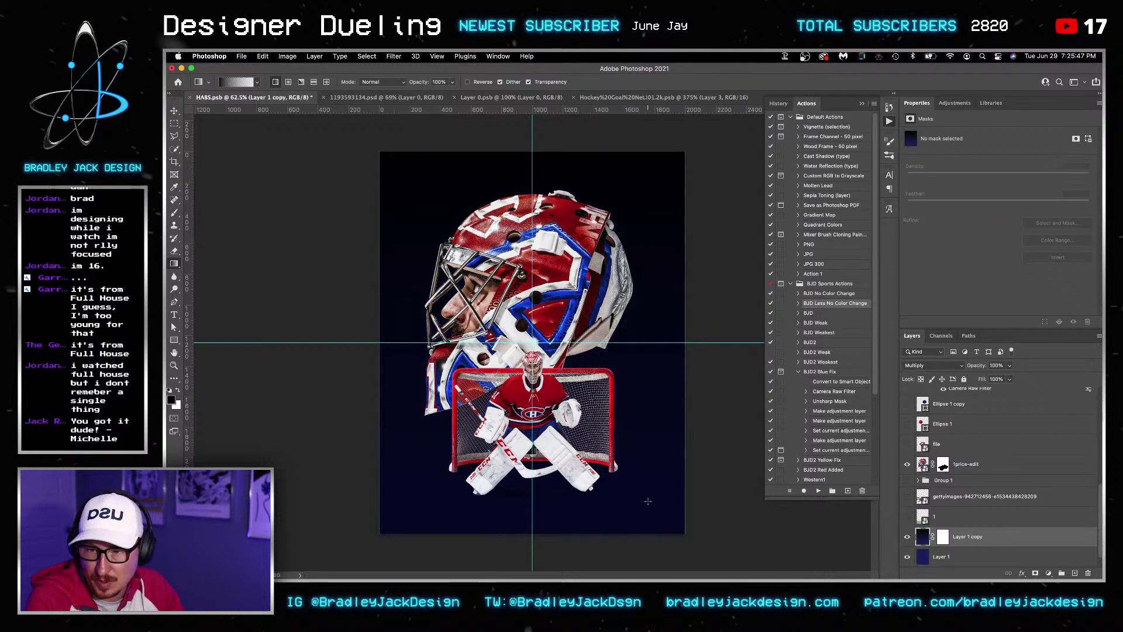
left_click(942, 536)
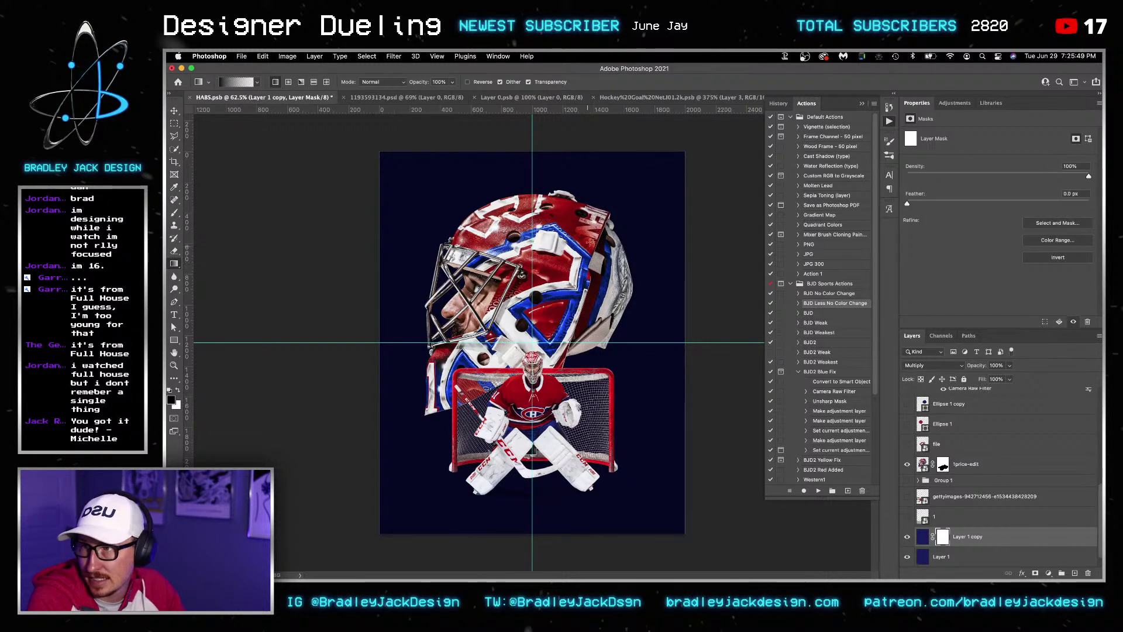
left_click_drag(599, 149, 669, 499)
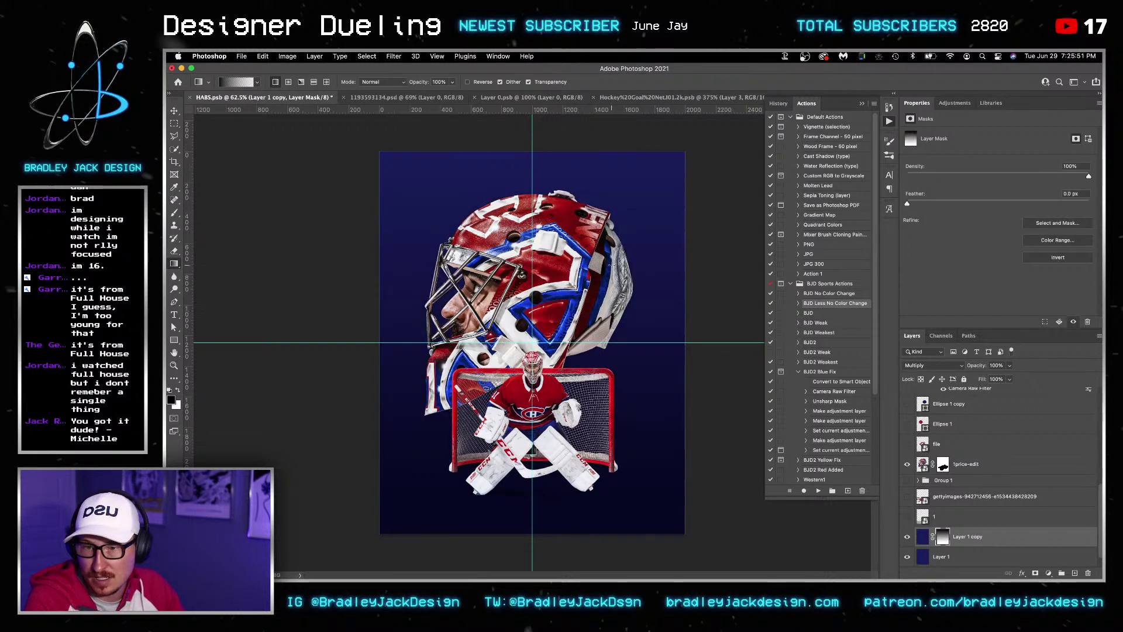
key("v")
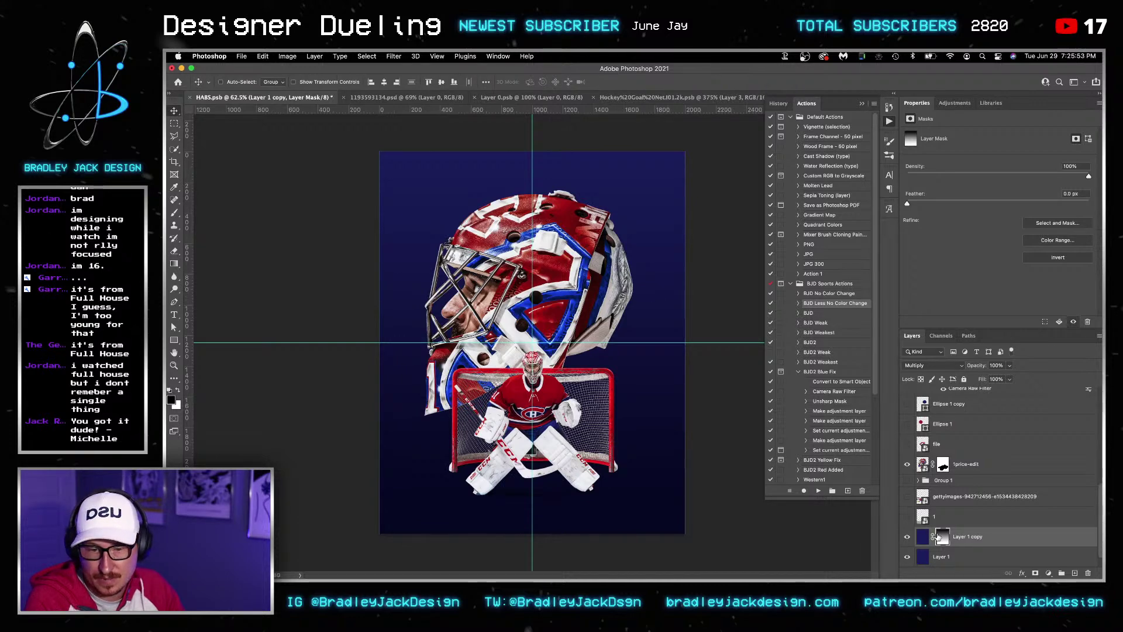
Set the Multiply background copy's opacity to 50% and duplicate that layer with its mask
left_click(962, 537)
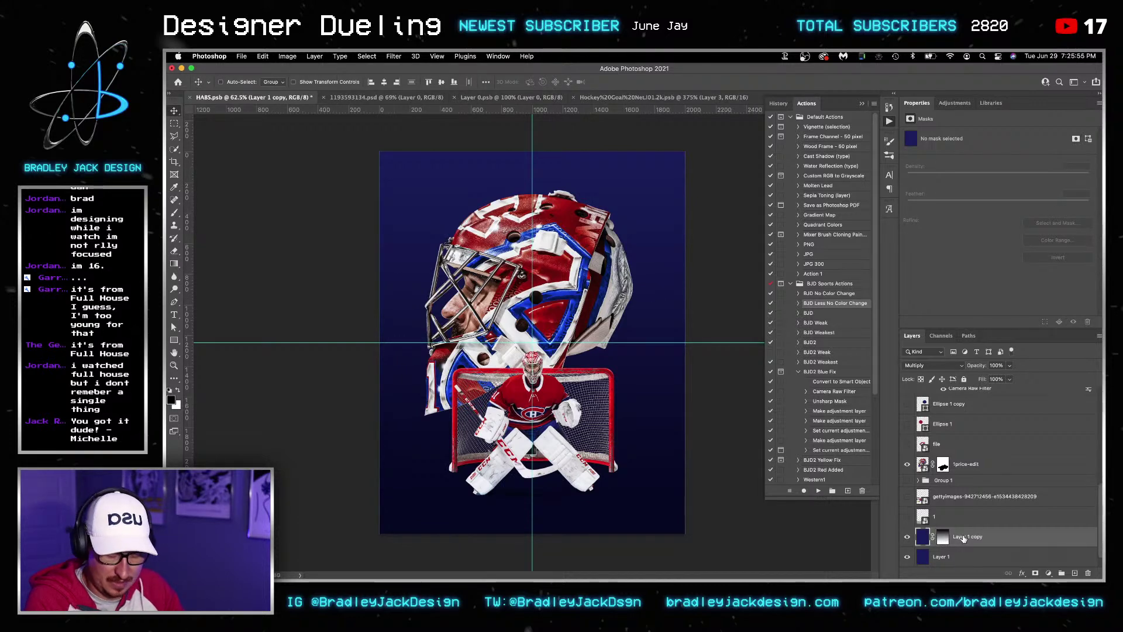
key("4")
key("super+j")
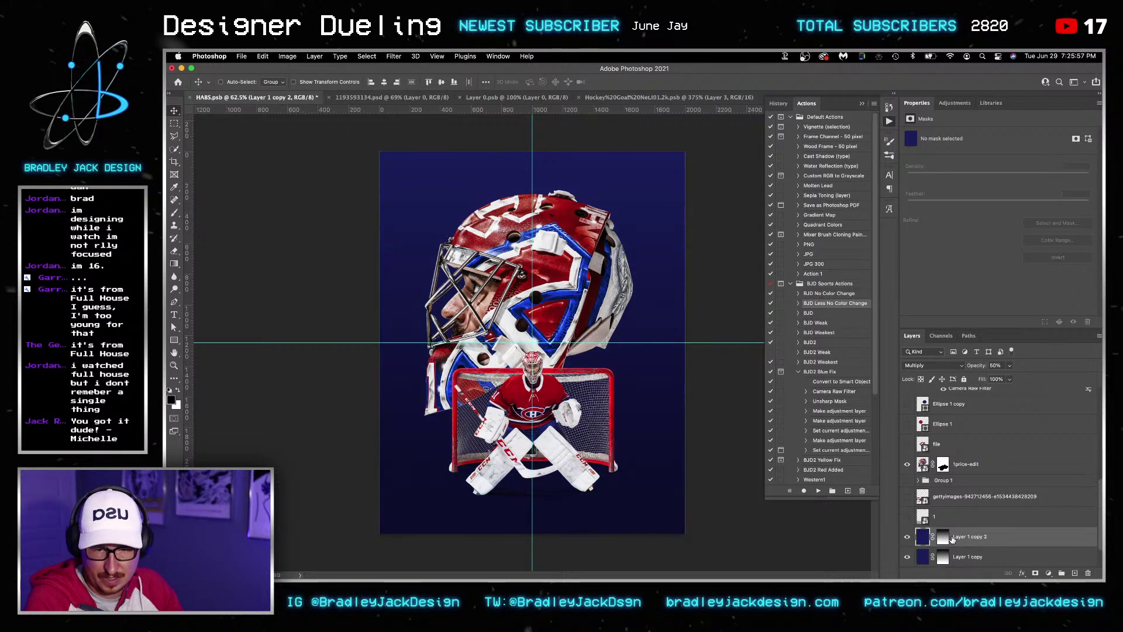
Invert the mask of Layer 1 copy 2, set its blend mode to Screen at 50% opacity, and save the document
left_click(943, 537)
key("5")
key("alt+shift+o")
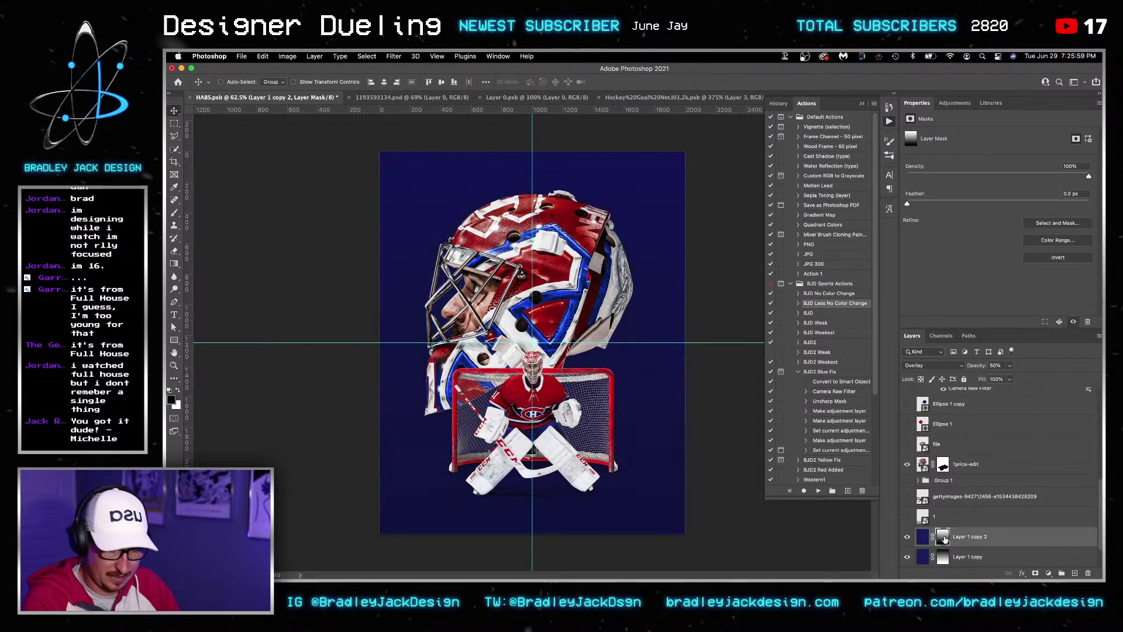
key("alt+shift+s")
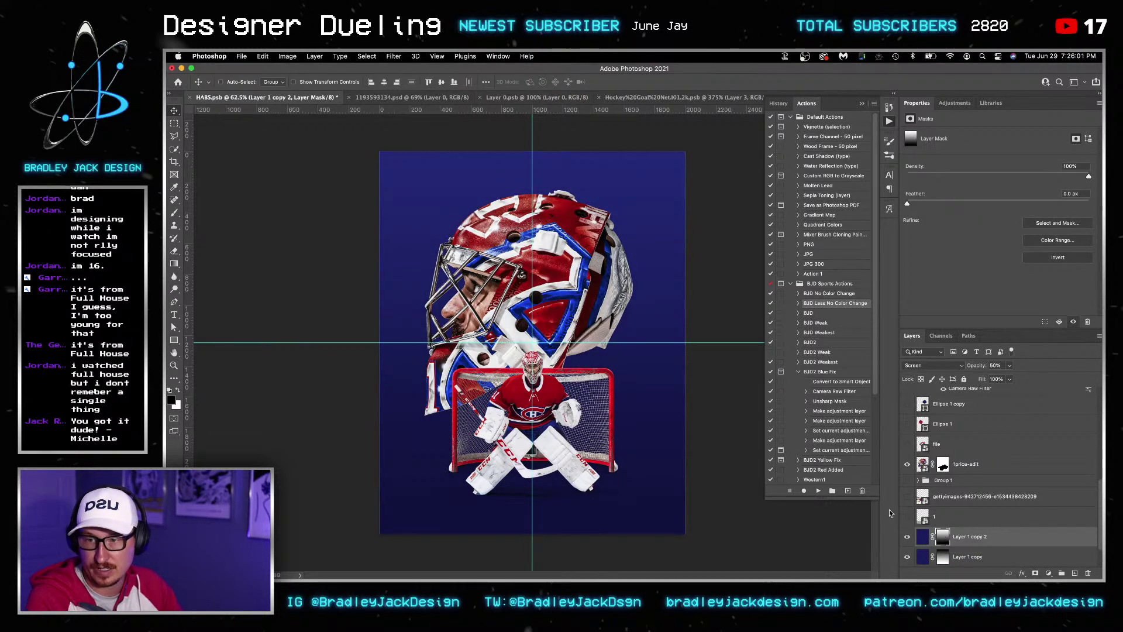
key("super+s")
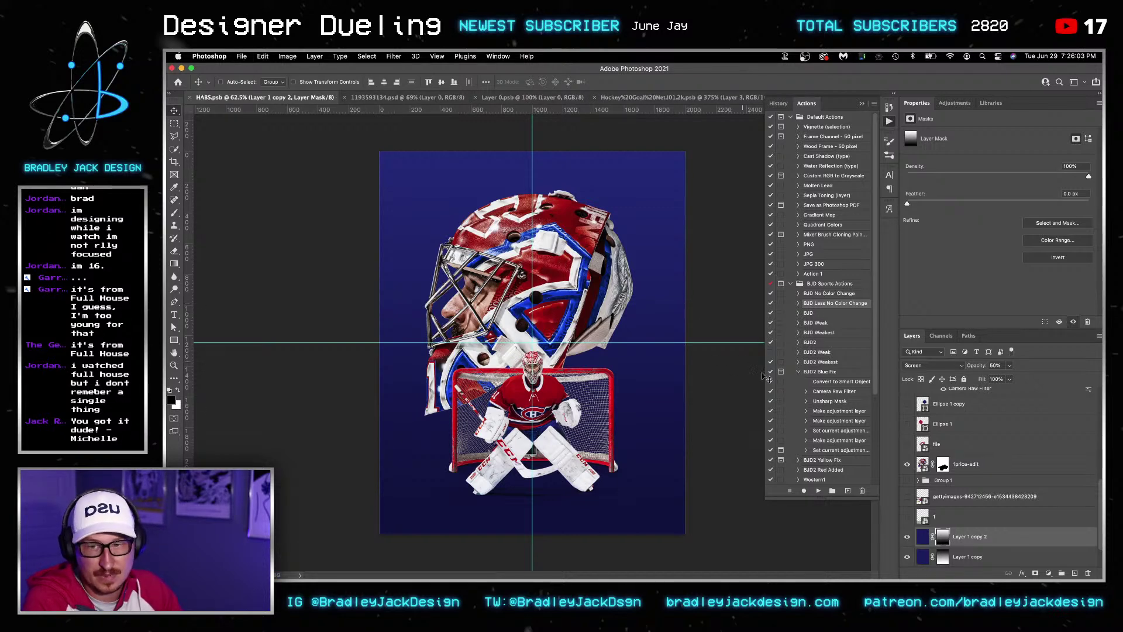
Nudge the 1price-edit helmet portrait left and slightly up to X 240 px, Y 242 px
left_click(961, 473)
key("shift+Left")
key("shift+Left")
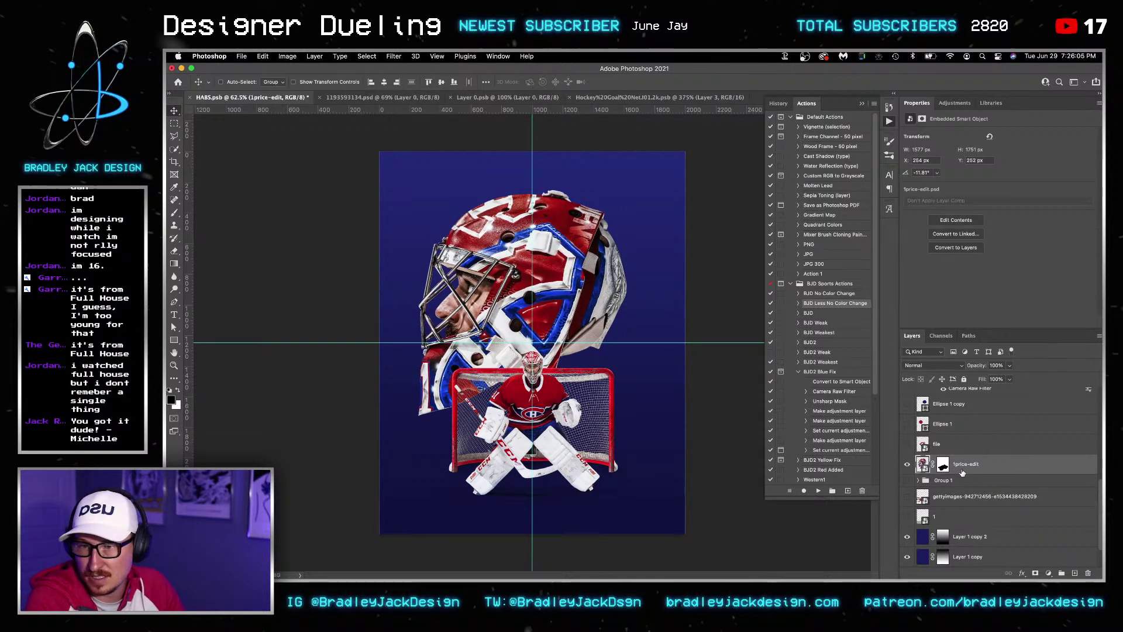
key("Left")
key("Left")
key("Left")
key("Left")
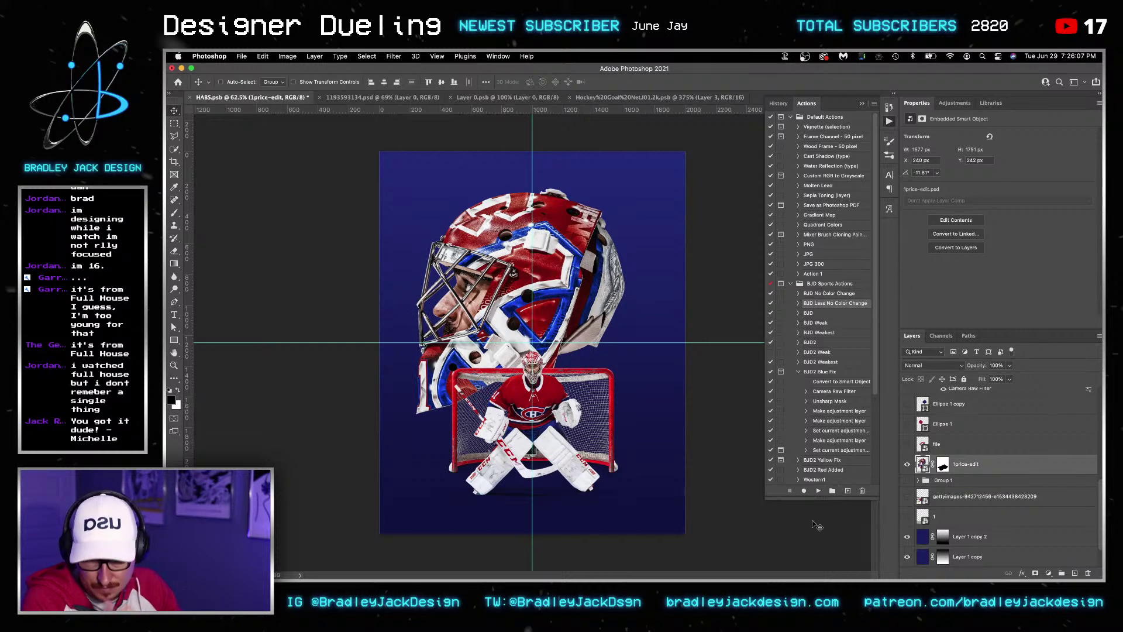
Show the Canadiens logo layer named file and move it right, beneath the back of the helmet
left_click(907, 443)
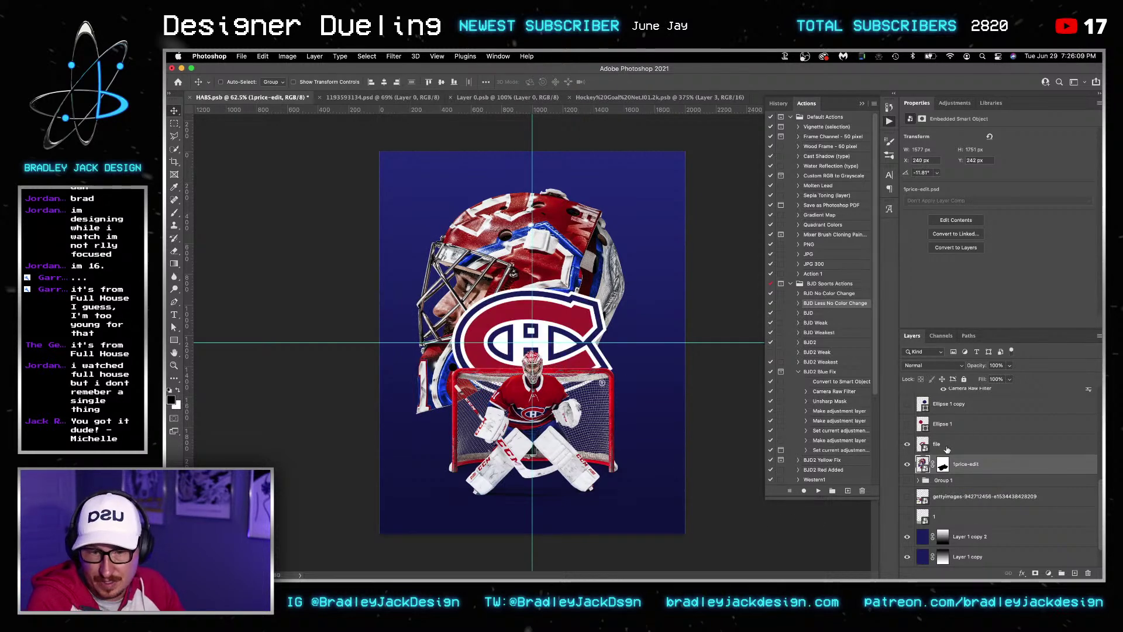
left_click(965, 444)
left_click_drag(605, 372, 662, 382)
Scale the Canadiens logo down to 904 × 621 px and nudge it to X 967 px, Y 1077 px
key("super+t")
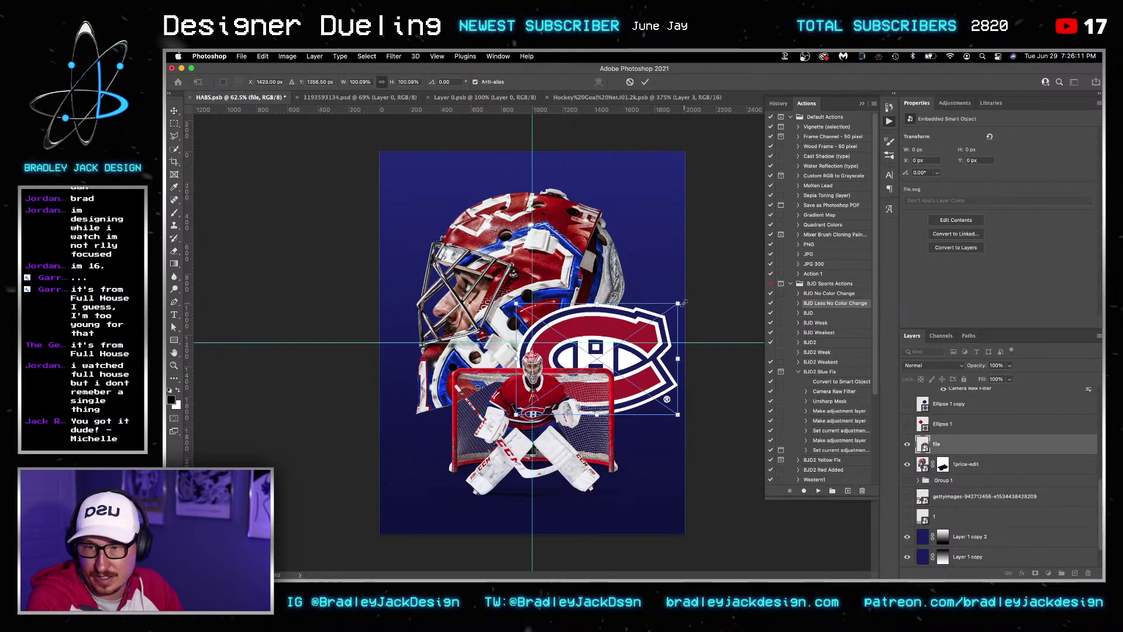
left_click_drag(677, 303, 671, 310)
key("Return")
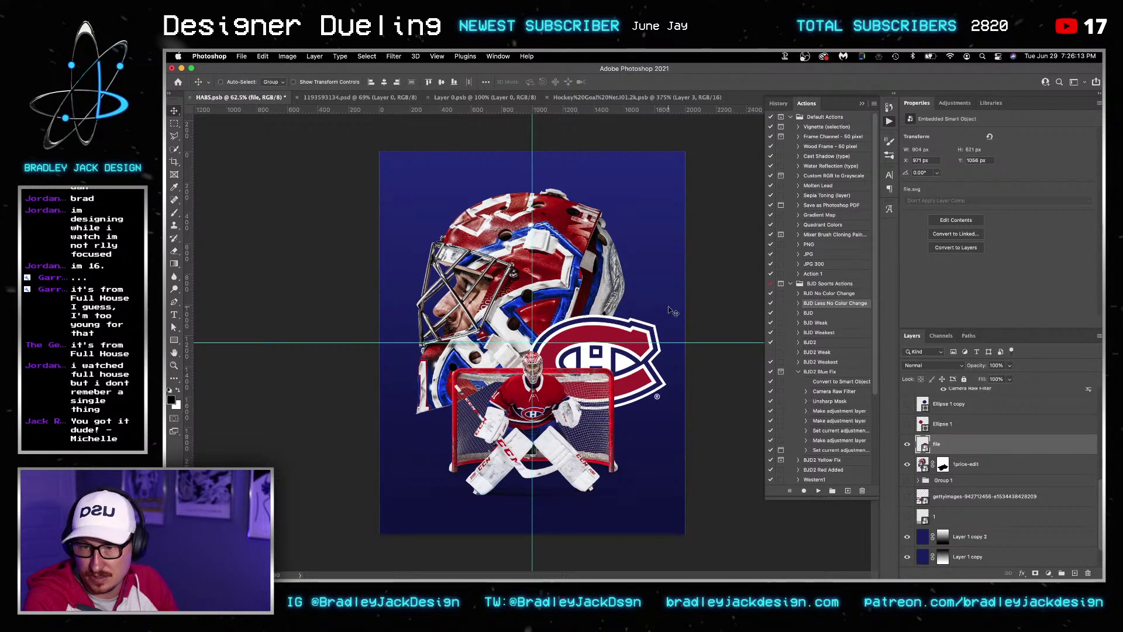
key("Left")
key("Left")
key("Down")
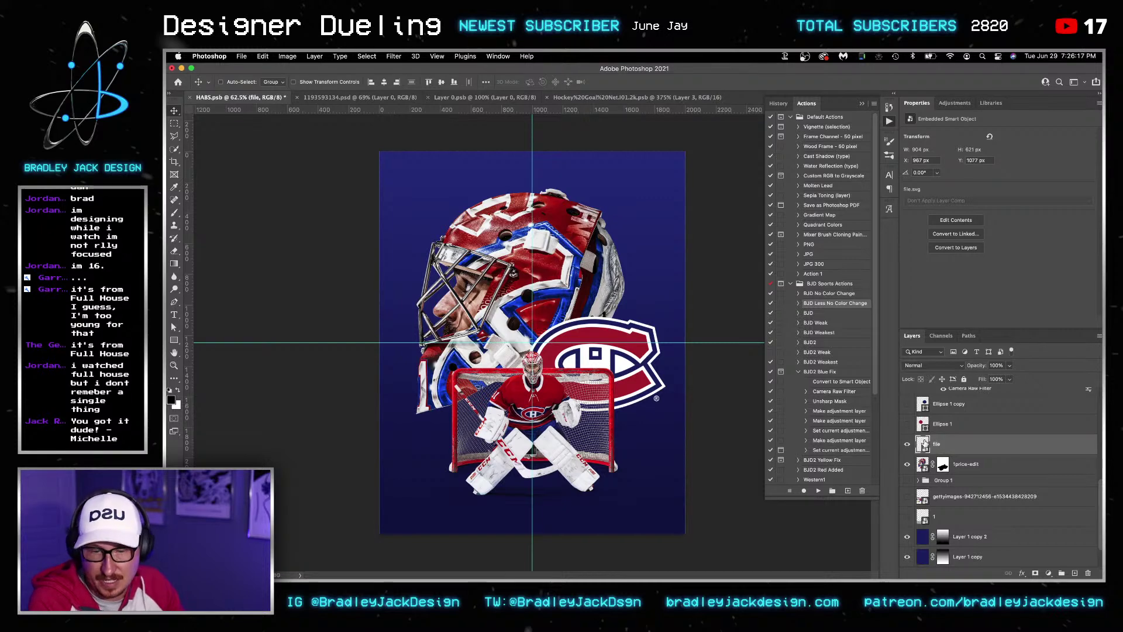
Sample the reds of the helmet and the small goalie's jersey with the Eyedropper as the foreground colour
key("i")
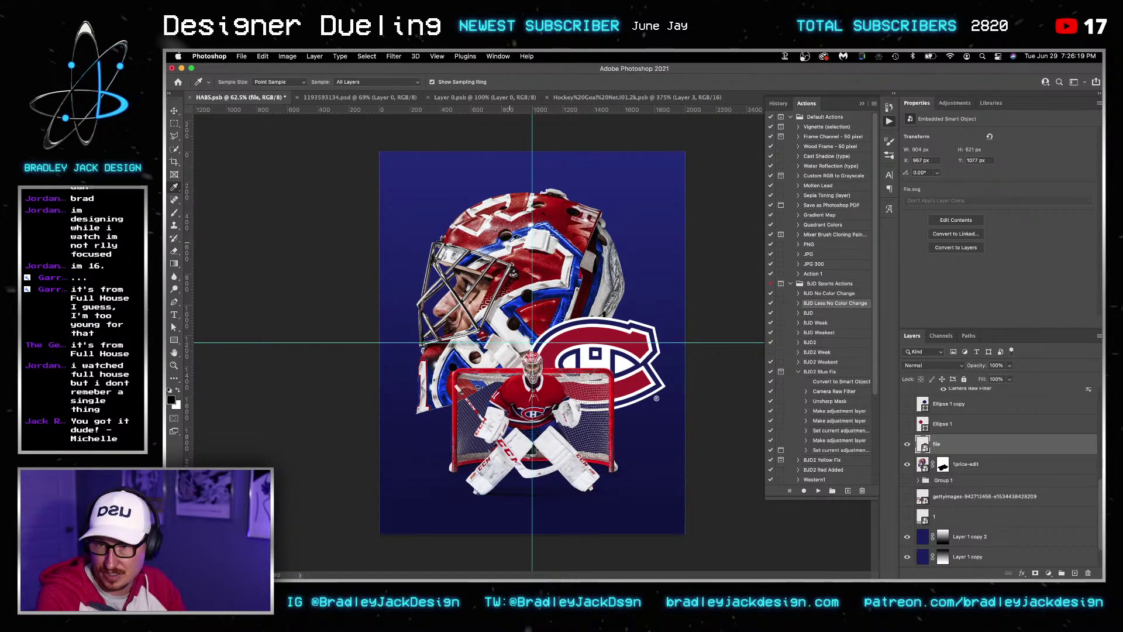
left_click_drag(548, 264, 550, 261)
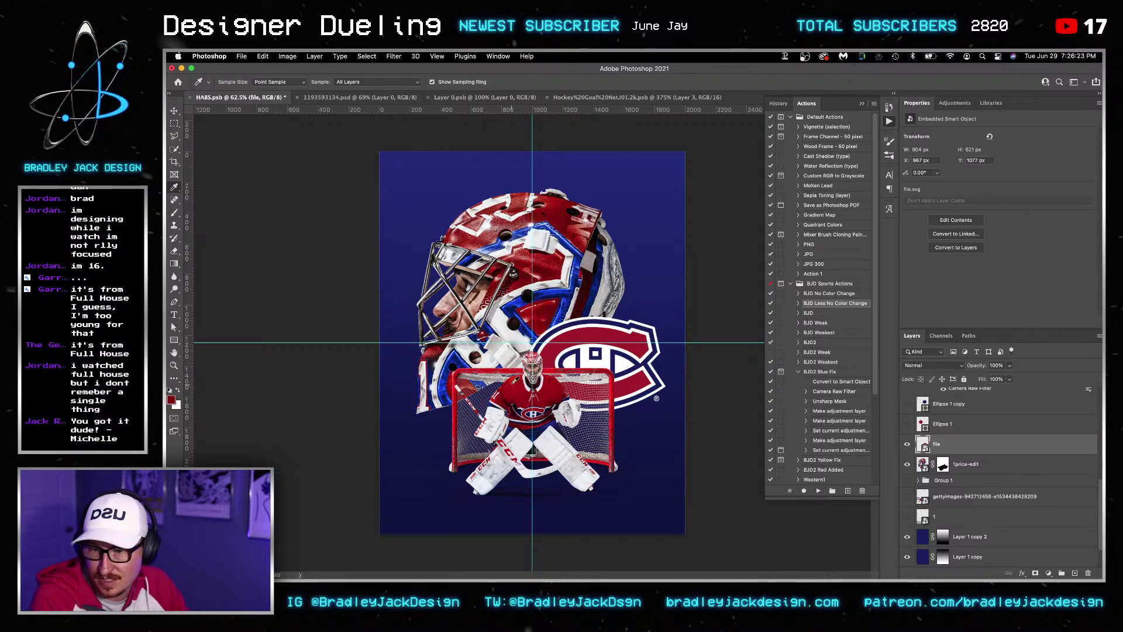
left_click_drag(516, 379, 518, 381)
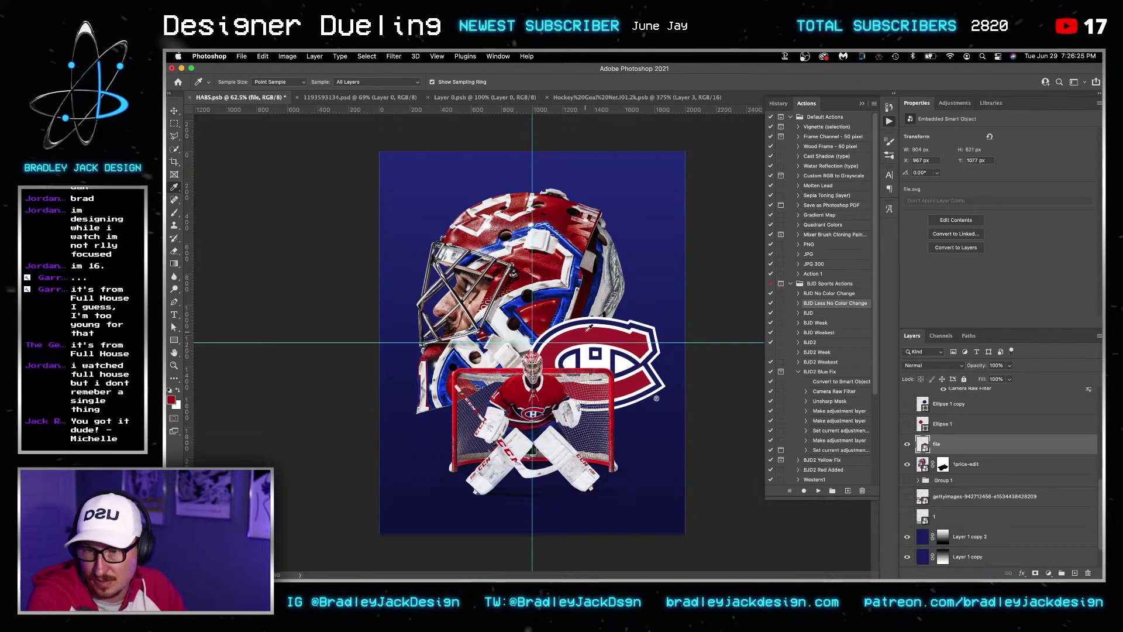
Switch to Illustrator, select the red C of the Canadiens logo in file.svg and change its fill to navy
left_click(954, 102)
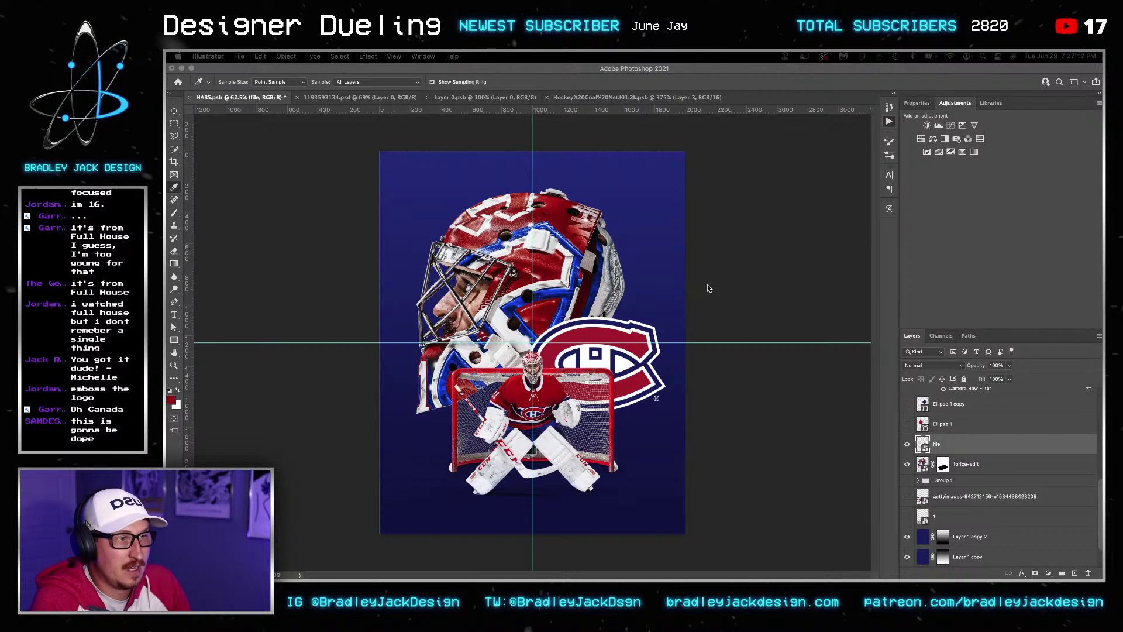
left_click(217, 291)
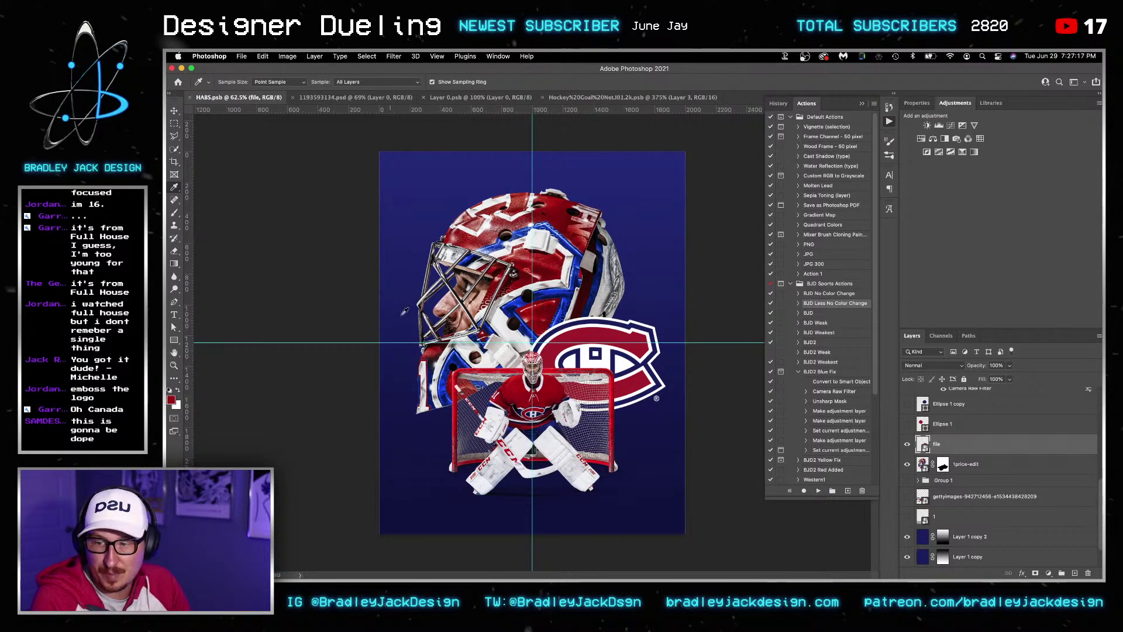
key("super+Tab")
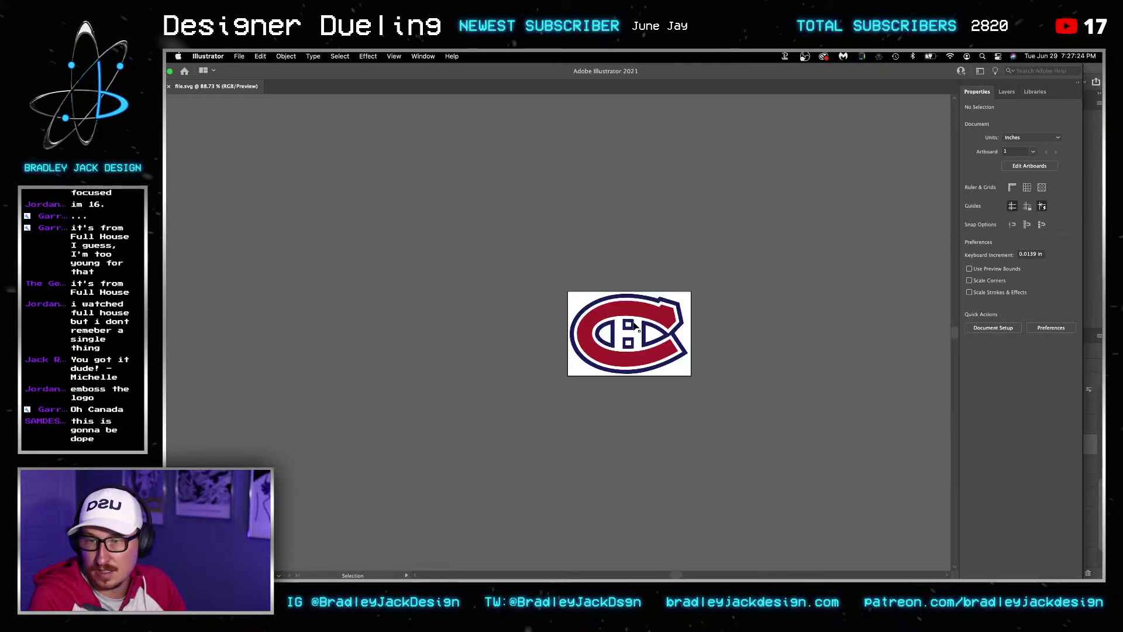
key("a")
left_click(633, 323)
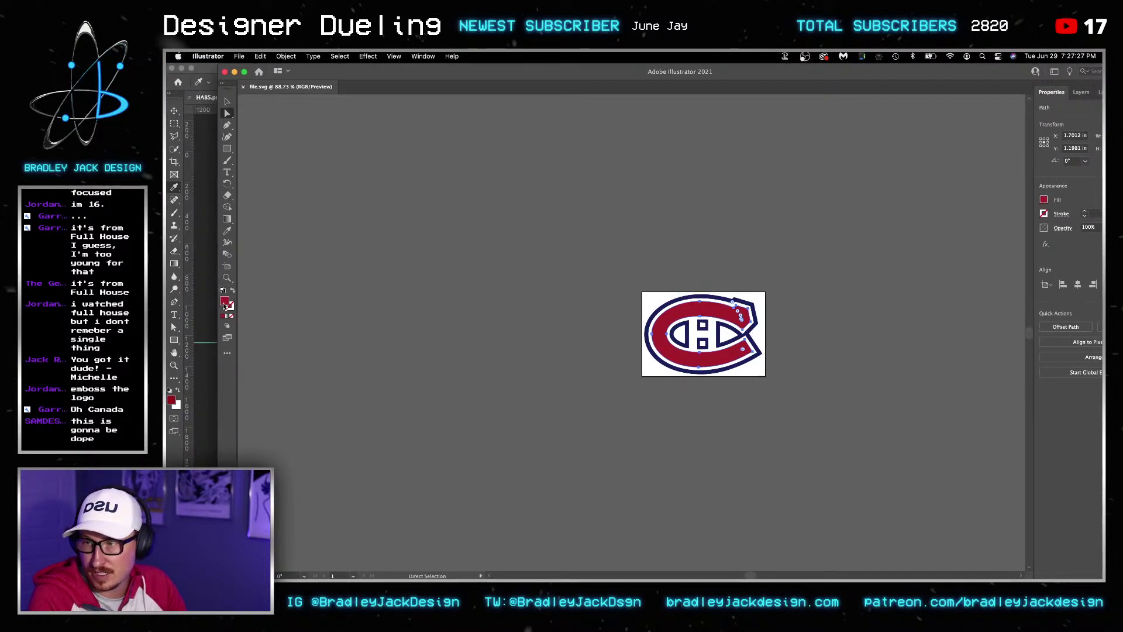
double_click(225, 302)
type("192168")
key("Return")
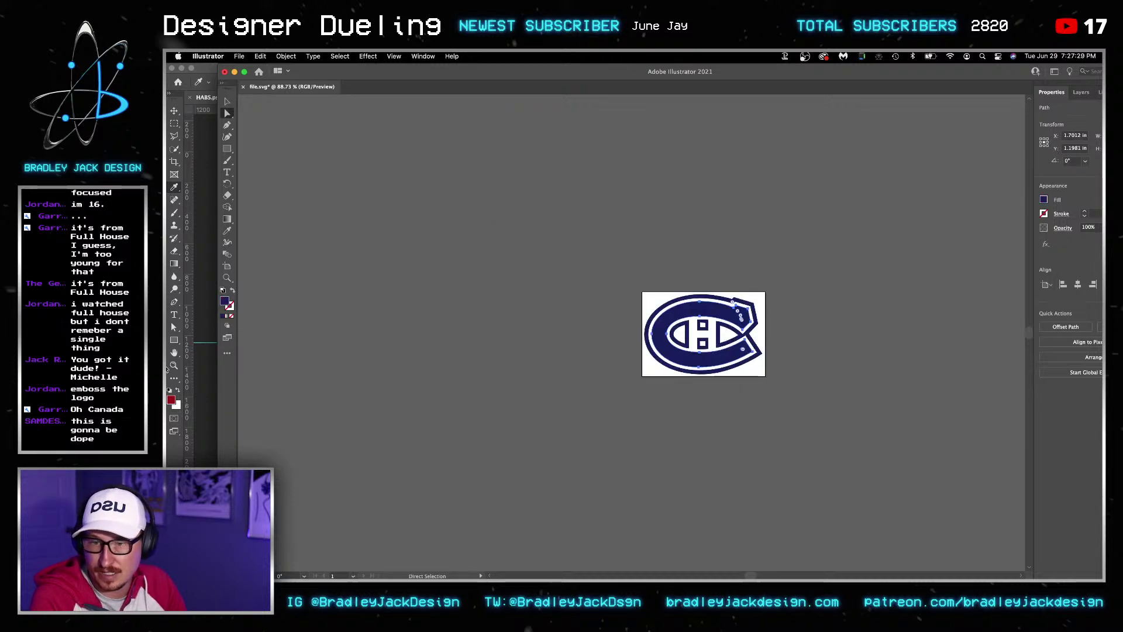
Return to Photoshop, sample the red of the small goalie's jersey and copy its colour code
key("super+Tab")
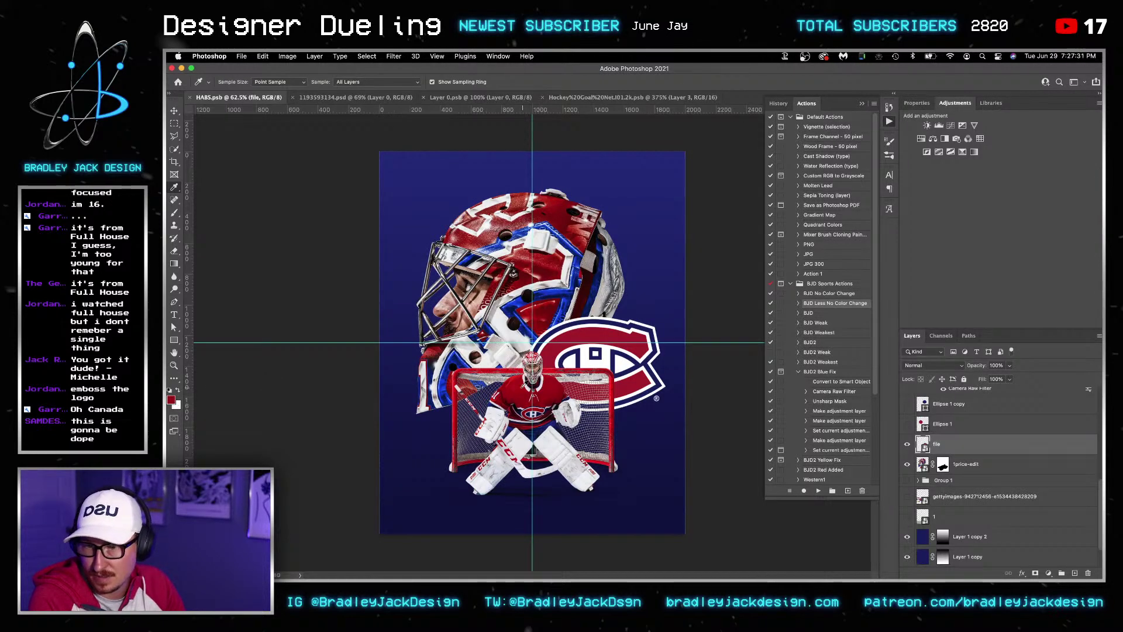
scroll(517, 370, "up", 5)
left_click_drag(544, 362, 547, 350)
left_click(171, 400)
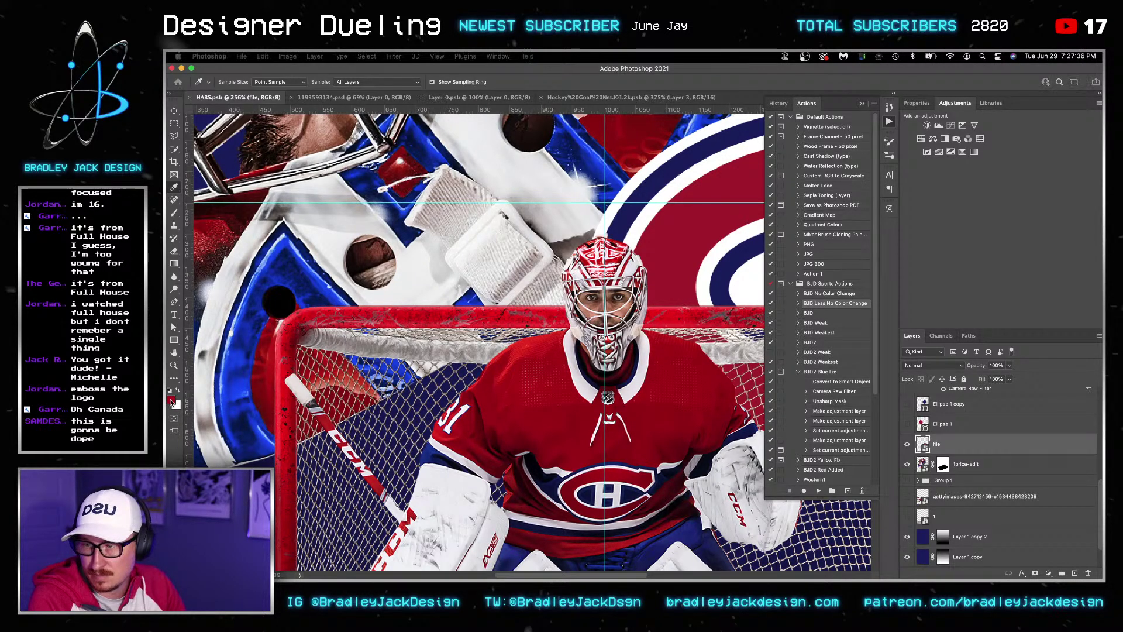
Switch to Illustrator, fill the logo's C with the copied jersey red and save file.svg
key("super+Tab")
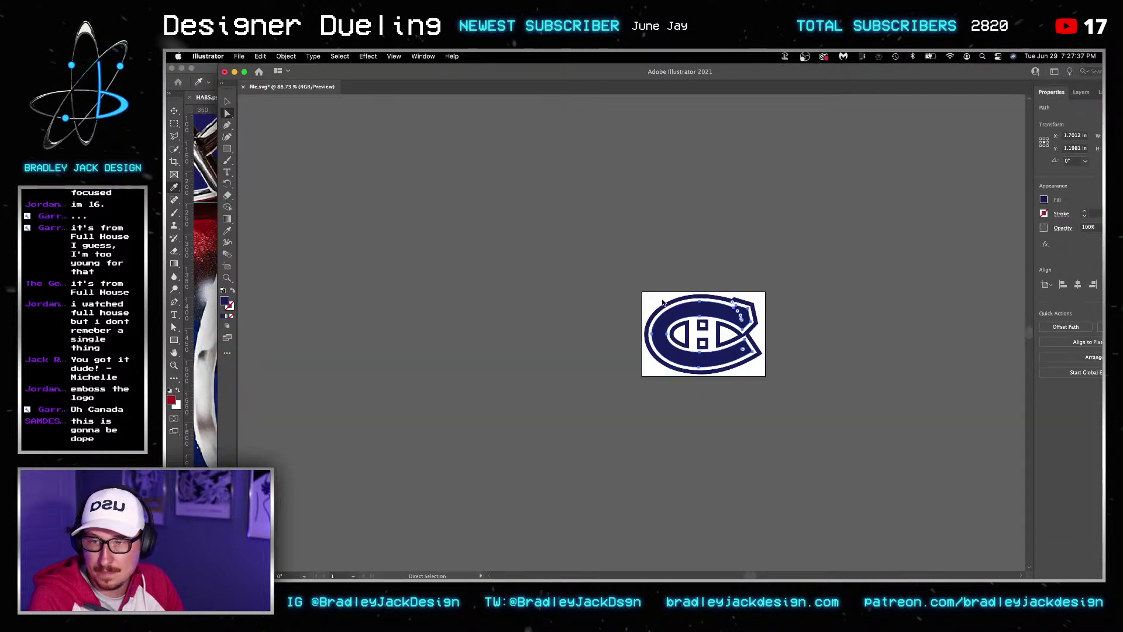
double_click(225, 300)
key("super+v")
key("Return")
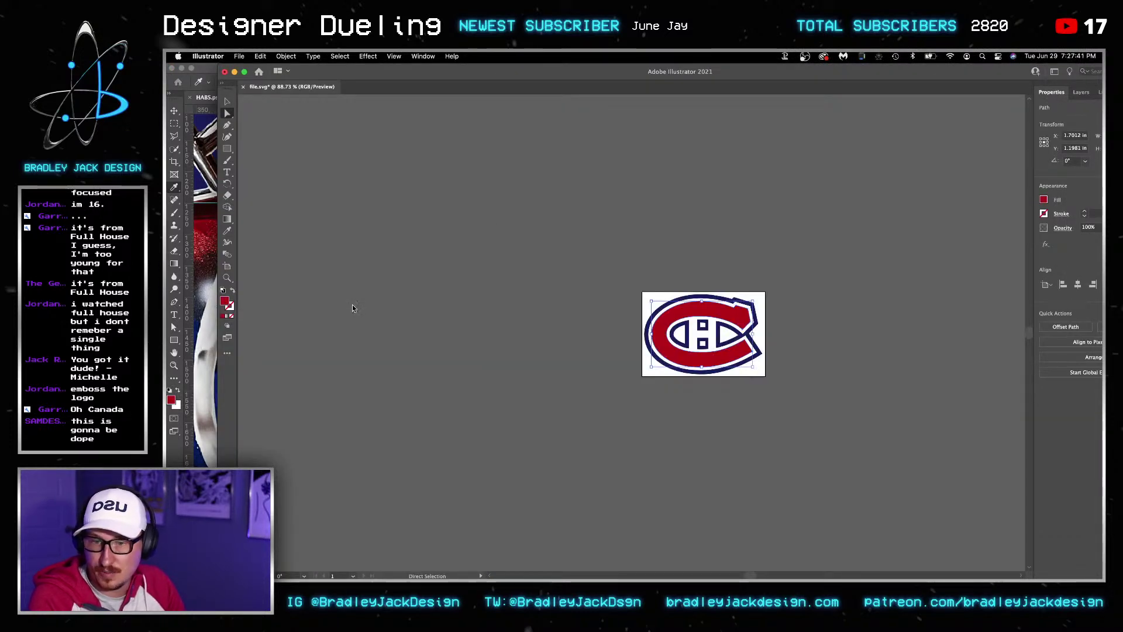
key("super+s")
key("v")
Switch back to Photoshop, activate the Move tool and save the HABS.psb poster
key("super+Tab")
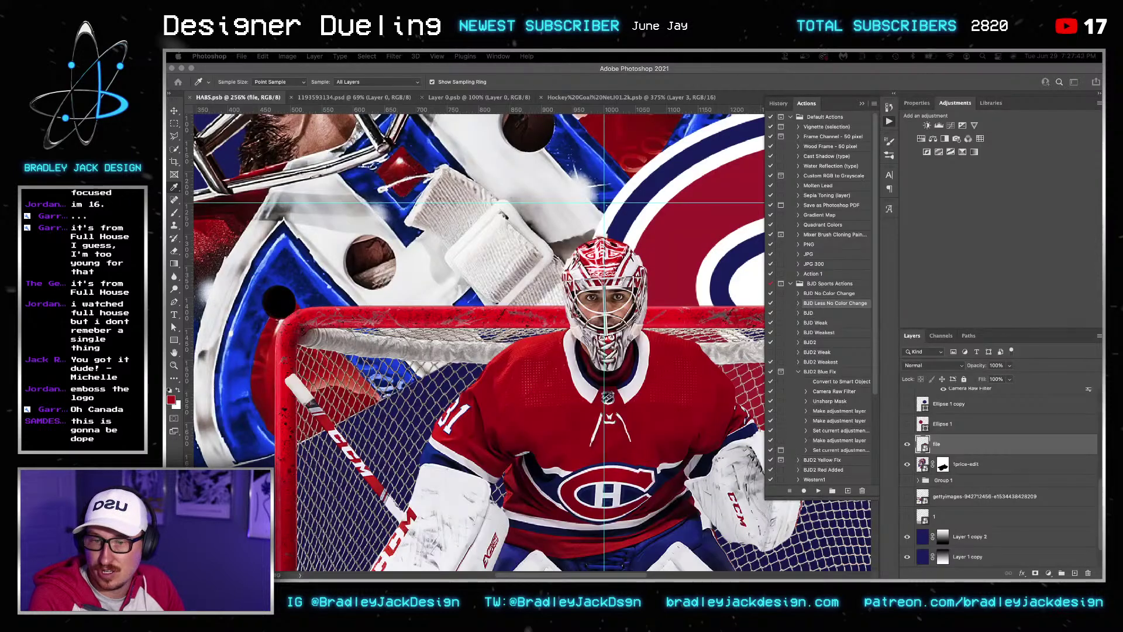
scroll(570, 372, "down", 6)
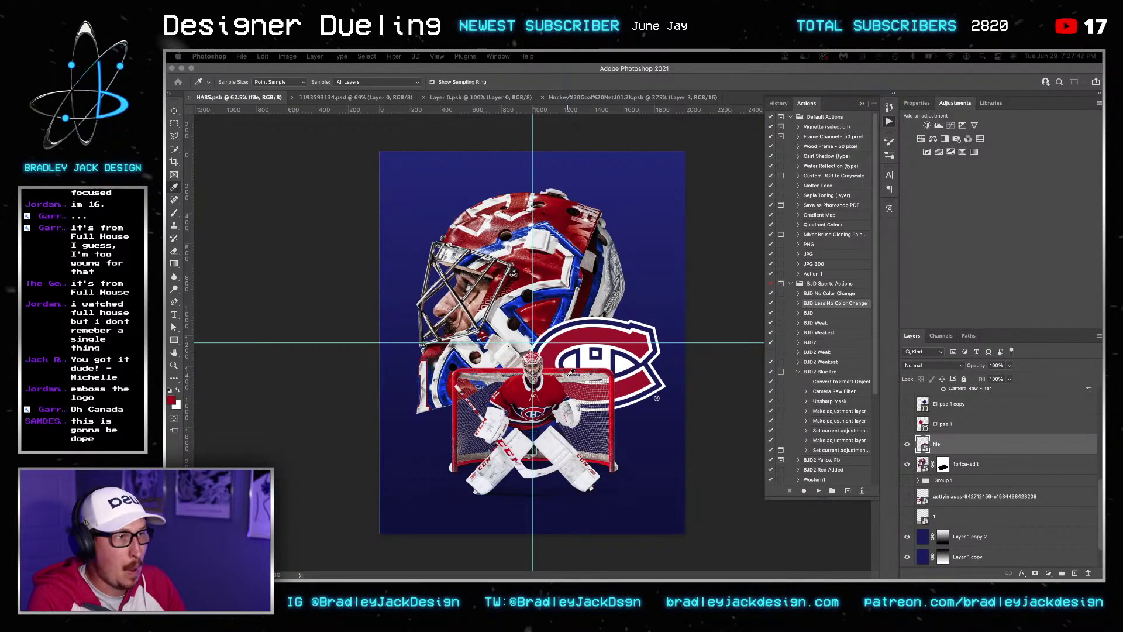
key("super+Tab")
key("super+Tab")
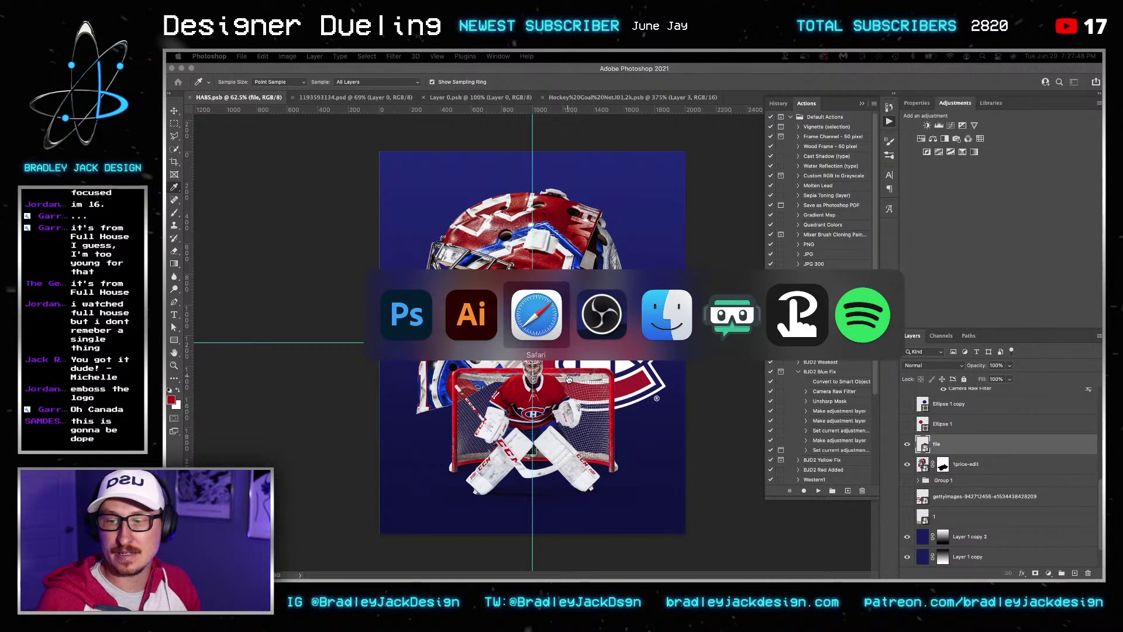
key("super+Tab")
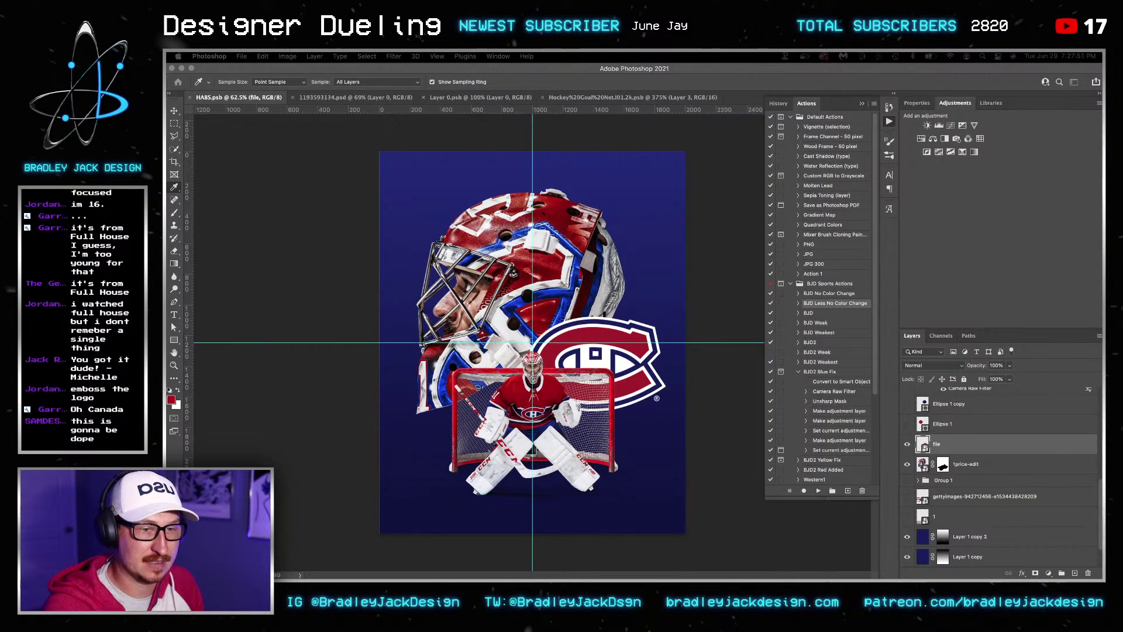
key("v")
key("super+s")
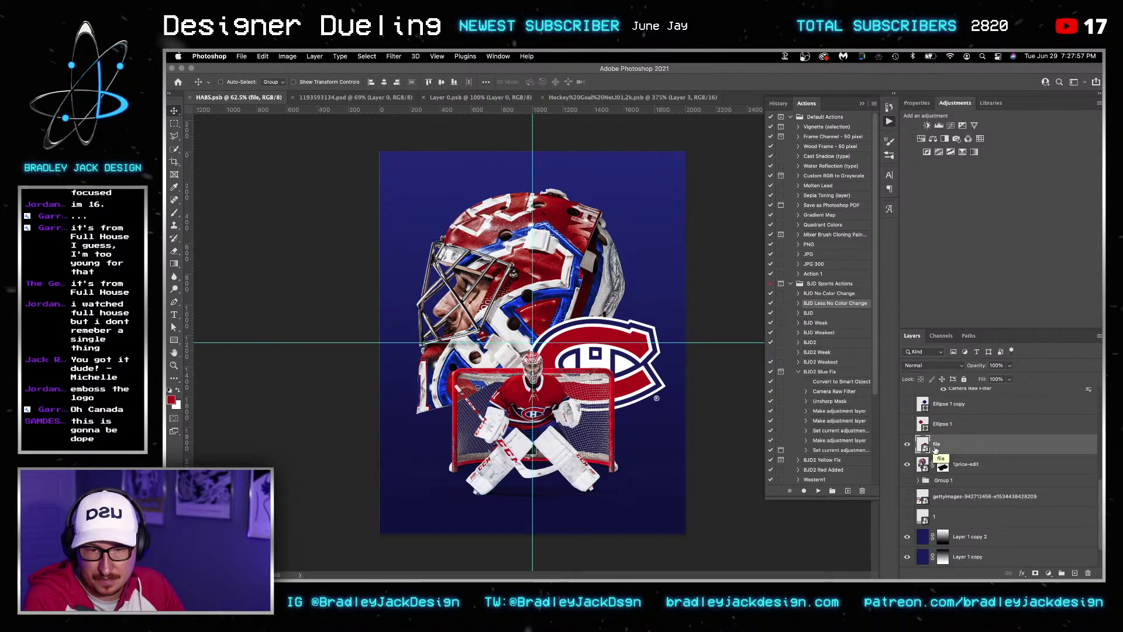
Make two independent smart object copies of the logo layer named file
right_click(934, 448)
left_click(994, 186)
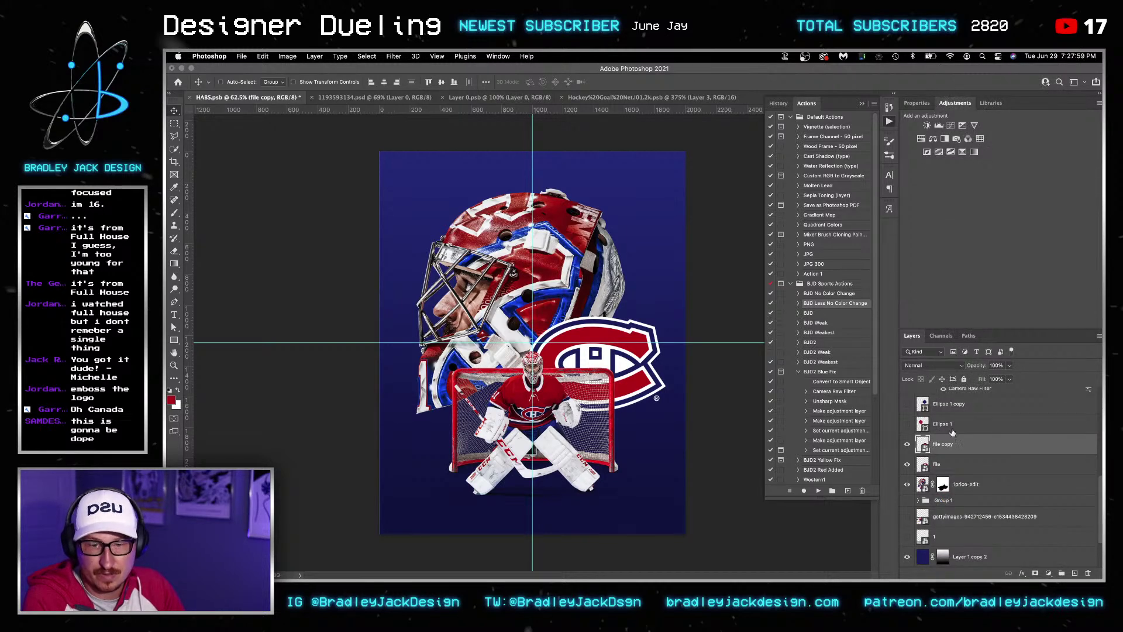
right_click(942, 469)
left_click(1005, 188)
Rename the three logo layers from top to bottom as Red, Blue and White
double_click(942, 444)
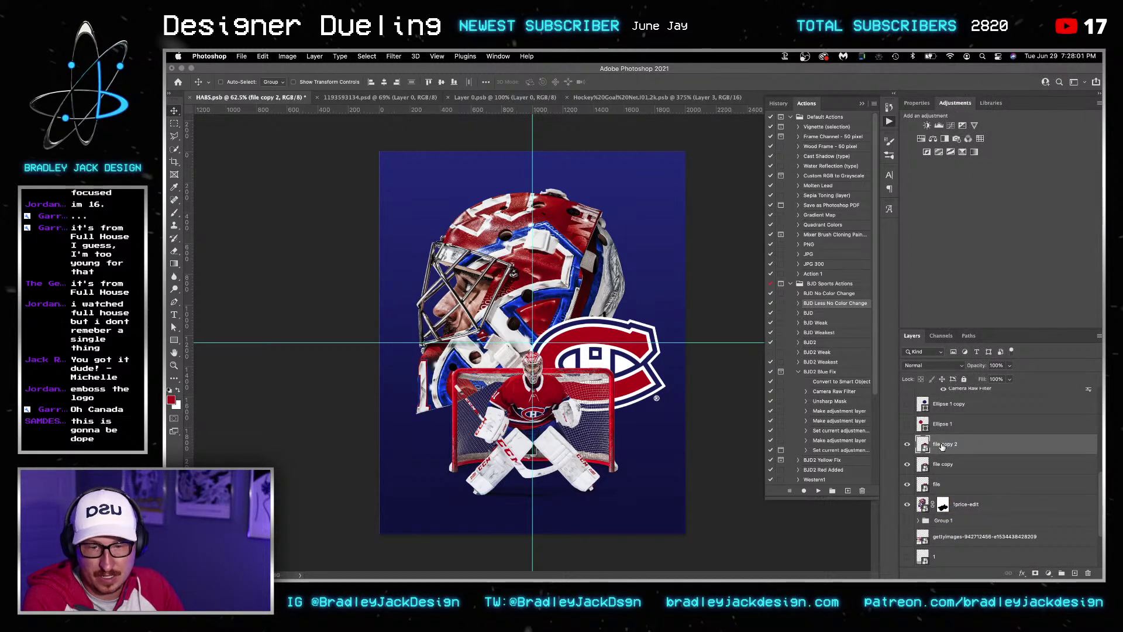
type("Red")
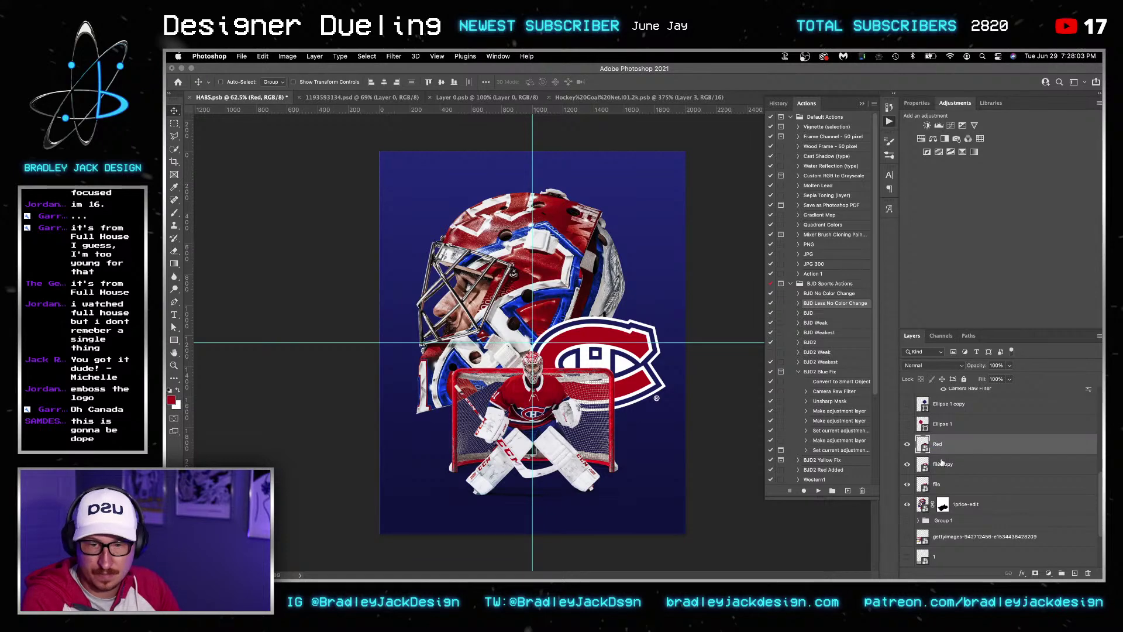
key("Tab")
type("Blue")
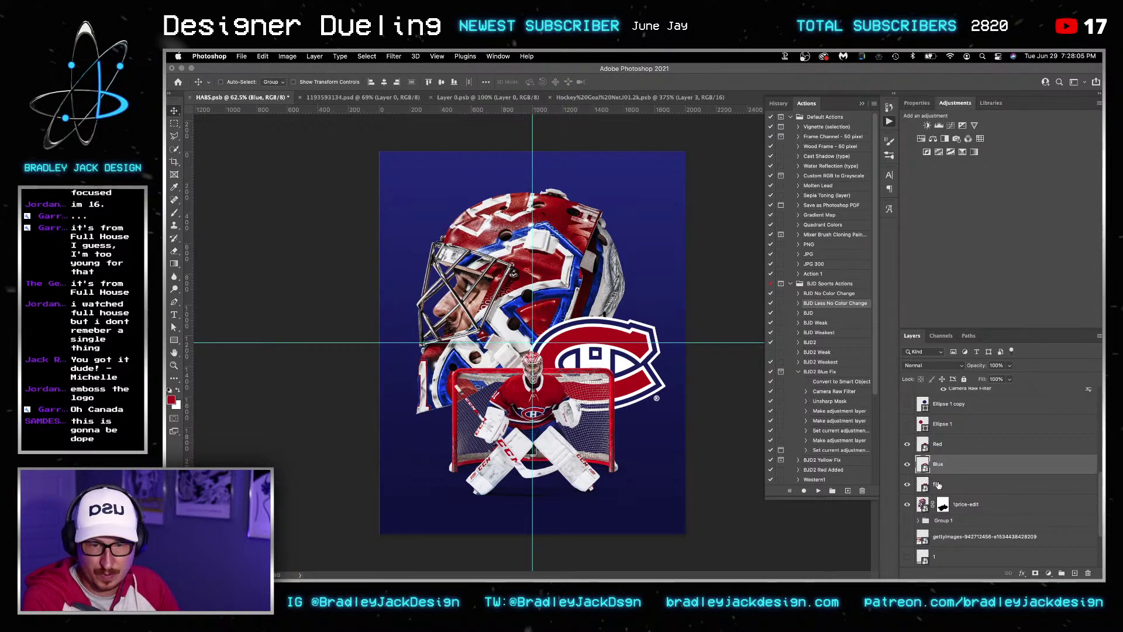
key("Tab")
type("White")
key("Return")
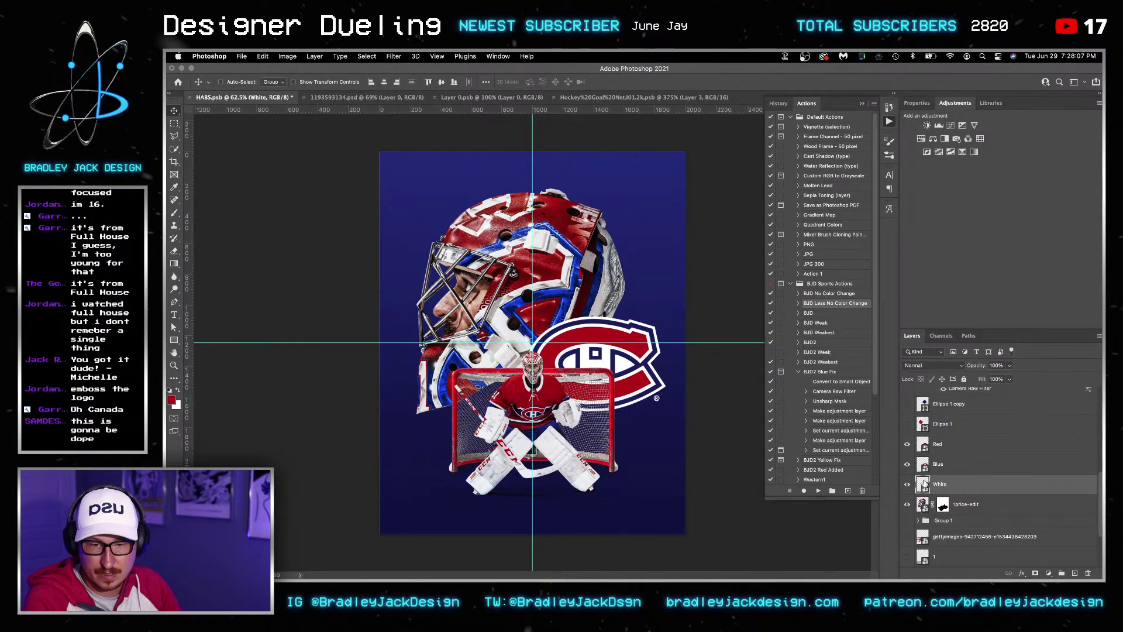
Switch to the logo in file.svg in Illustrator and try to strip it down to its white shapes, then undo the deletion
key("super+Tab")
scroll(732, 339, "up", 2)
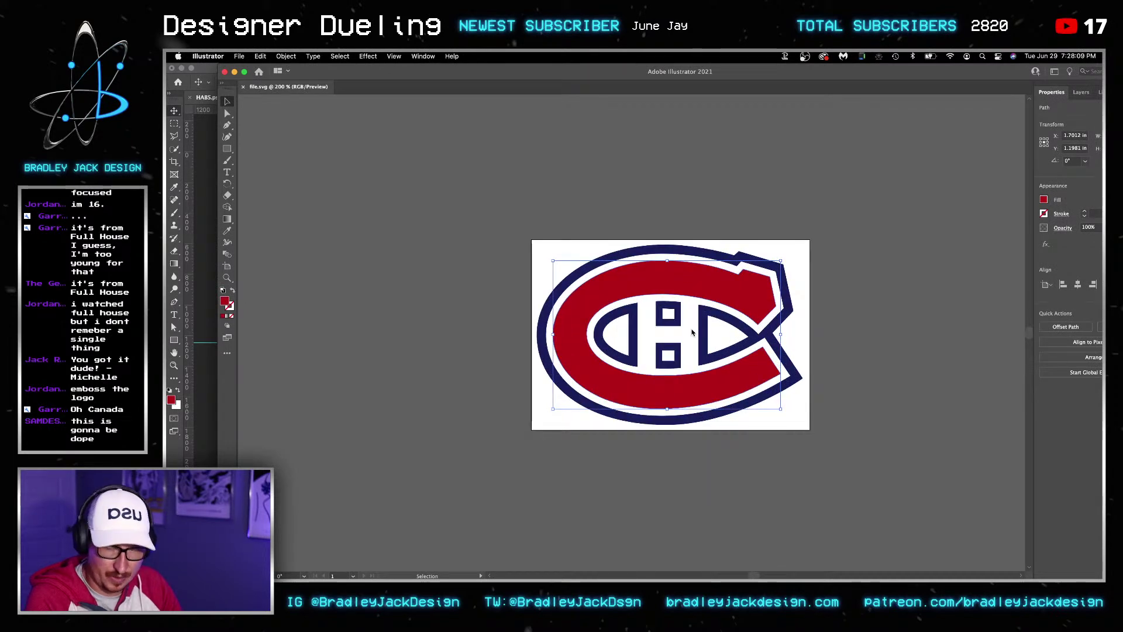
left_click(692, 333)
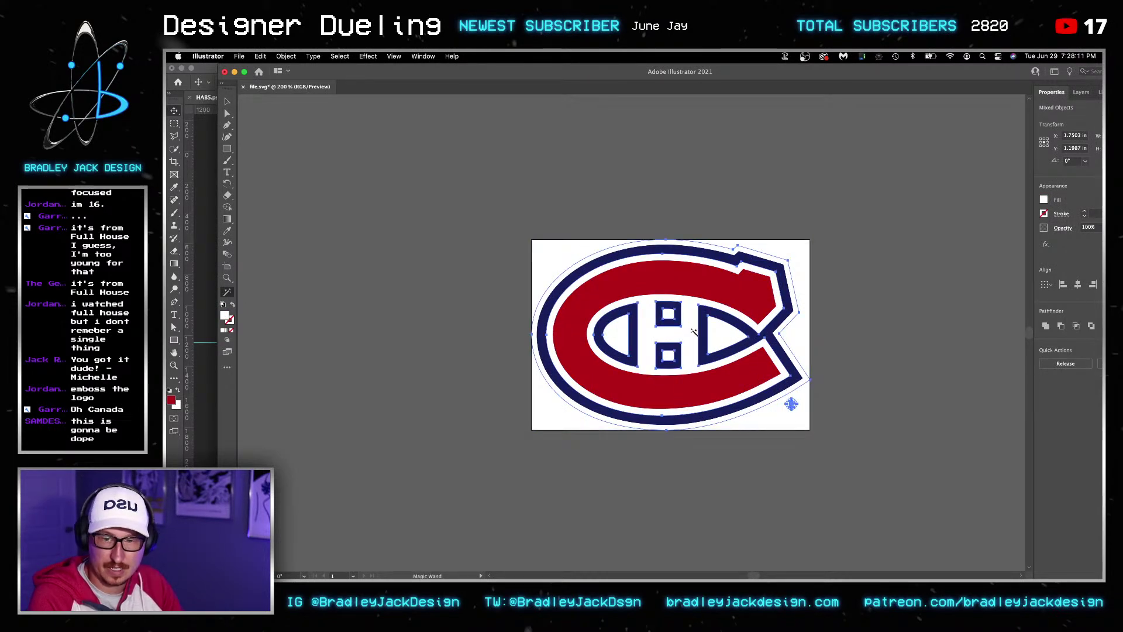
key("Delete")
key("super+z")
key("Delete")
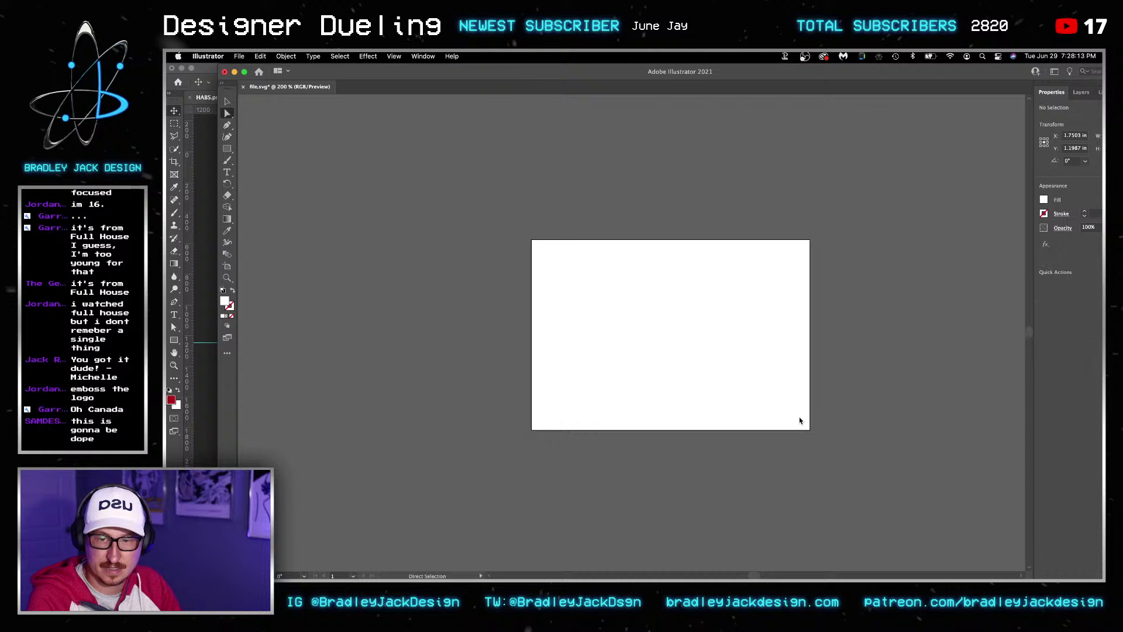
key("a")
left_click(783, 400)
left_click(783, 400)
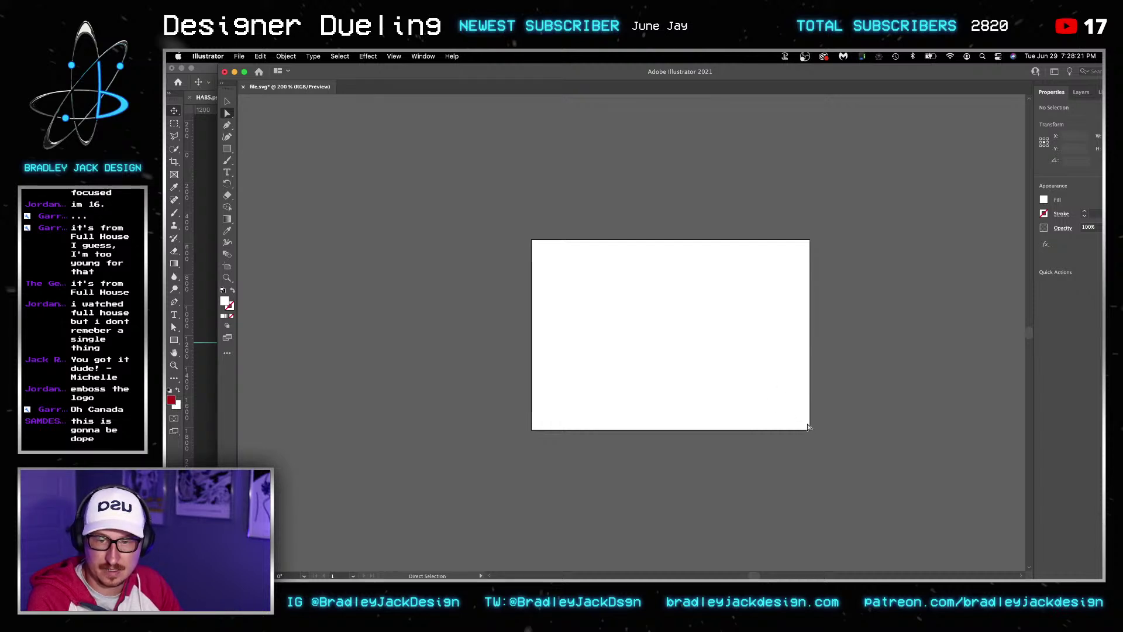
key("super+z")
Select the small registered trademark symbol beside the logo's lower tip and delete it
left_click_drag(785, 397, 785, 398)
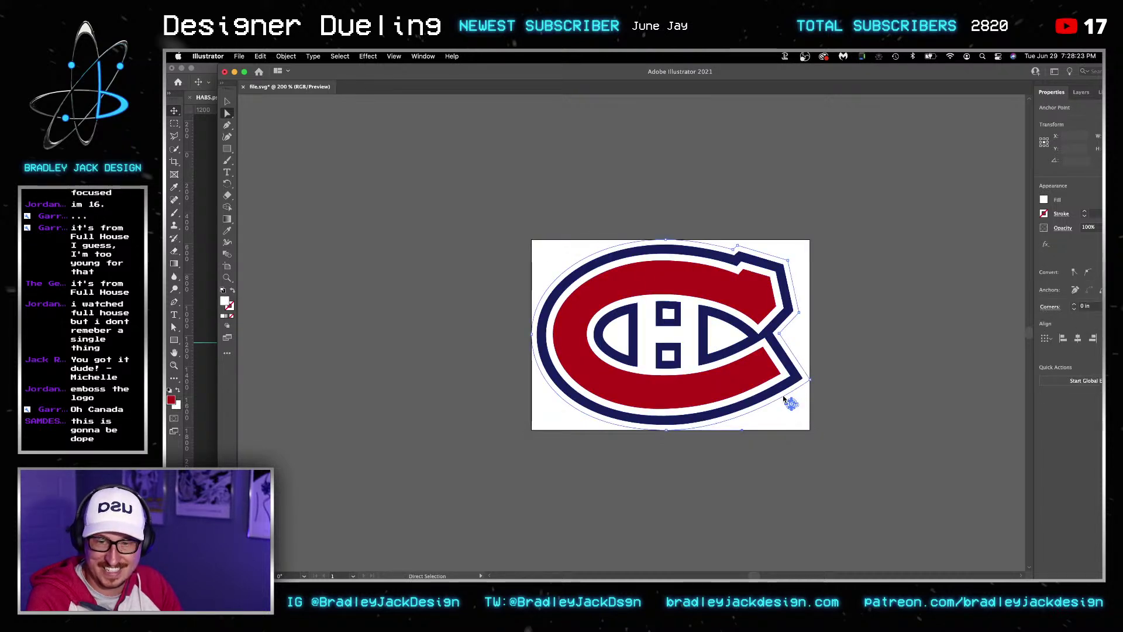
left_click(801, 402)
left_click(791, 404)
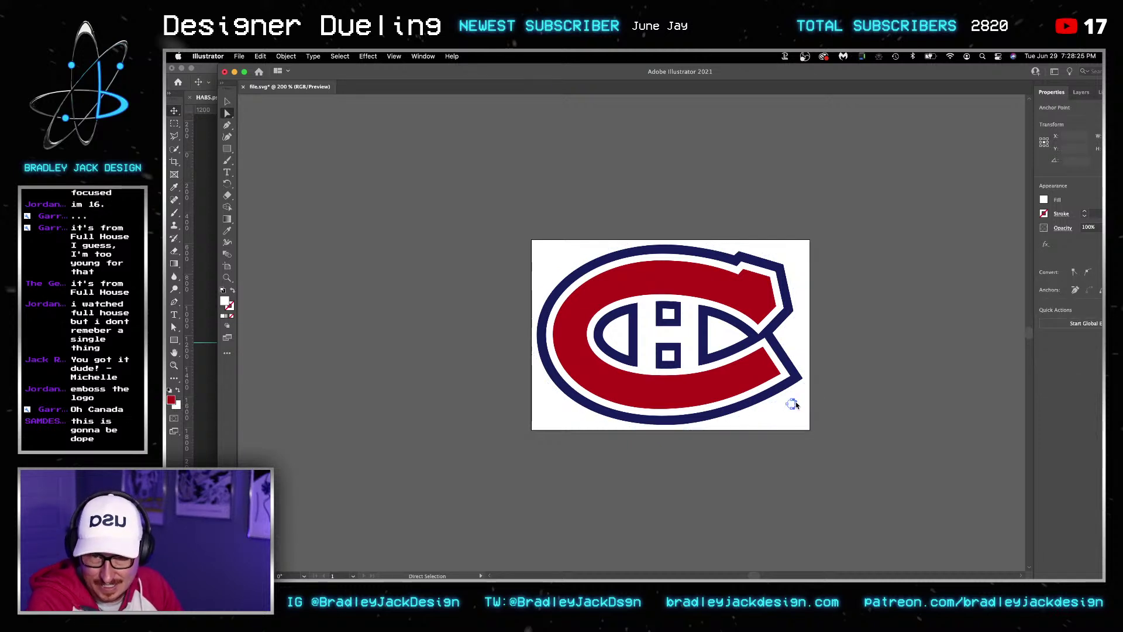
left_click(793, 407)
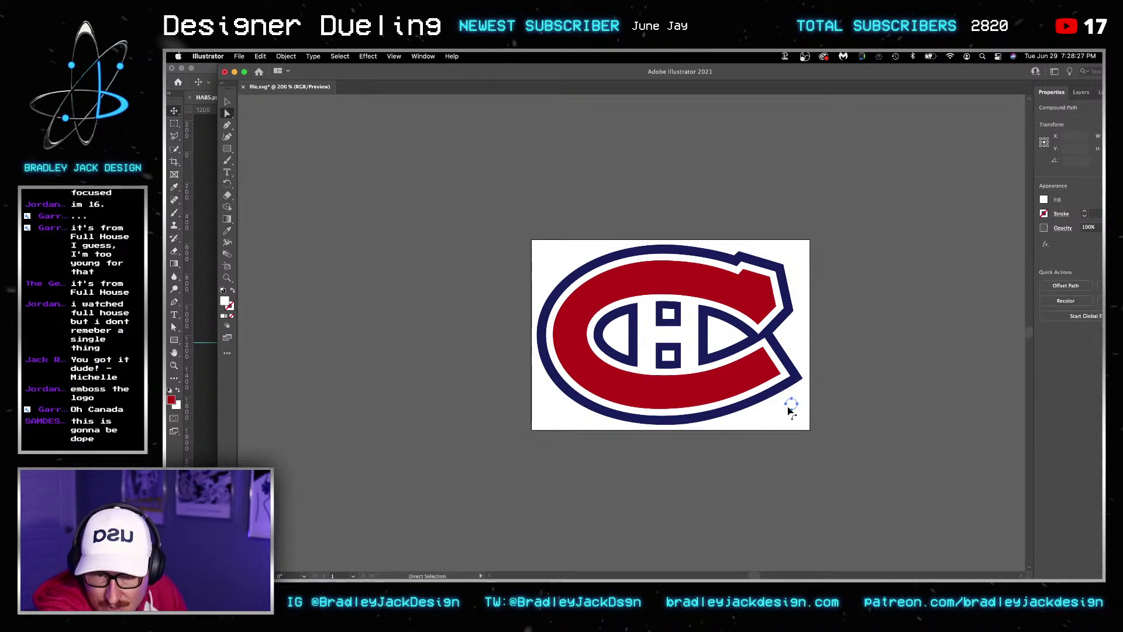
Isolate the logo's white shapes with the Magic Wand, remove the red and blue artwork, and save over file.svg
key("y")
left_click(691, 343)
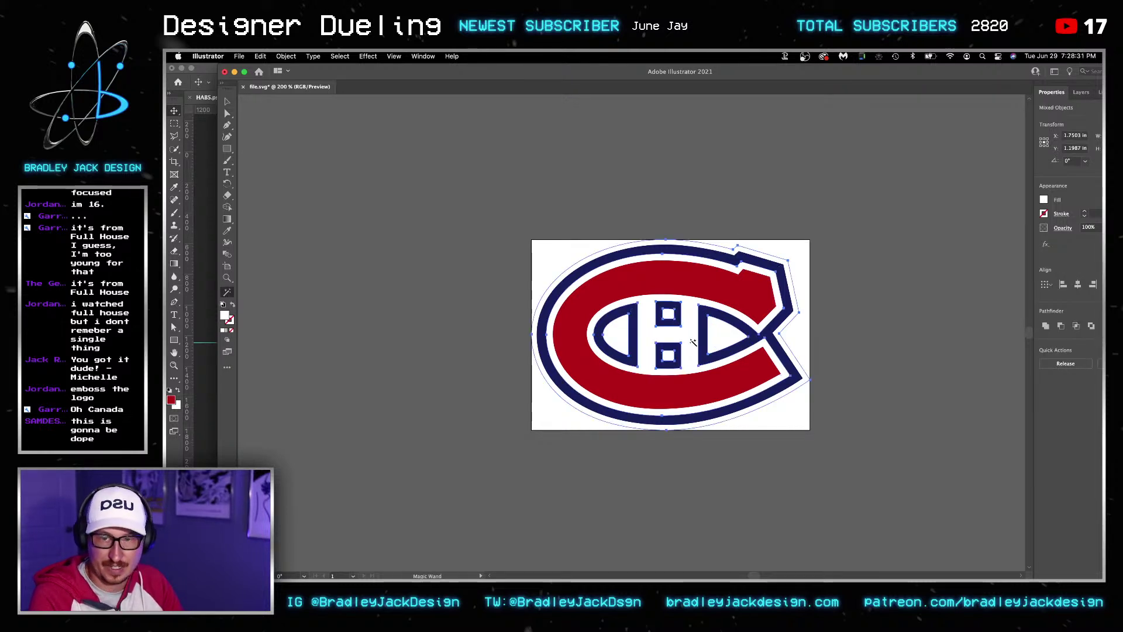
key("Delete")
left_click(692, 343)
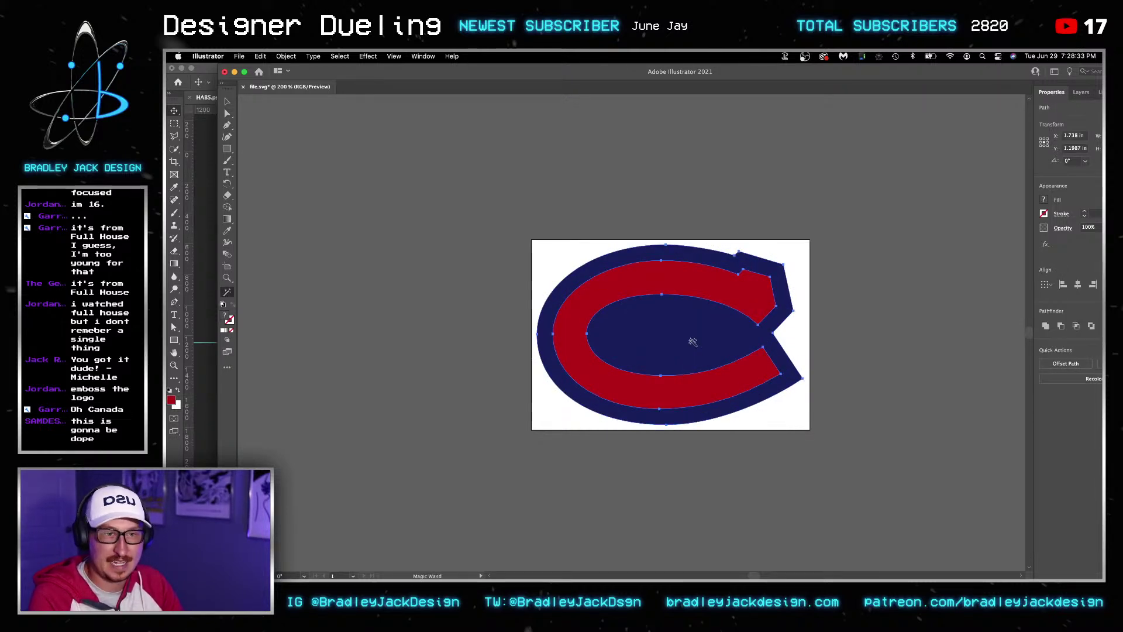
key("super+y")
key("super+s")
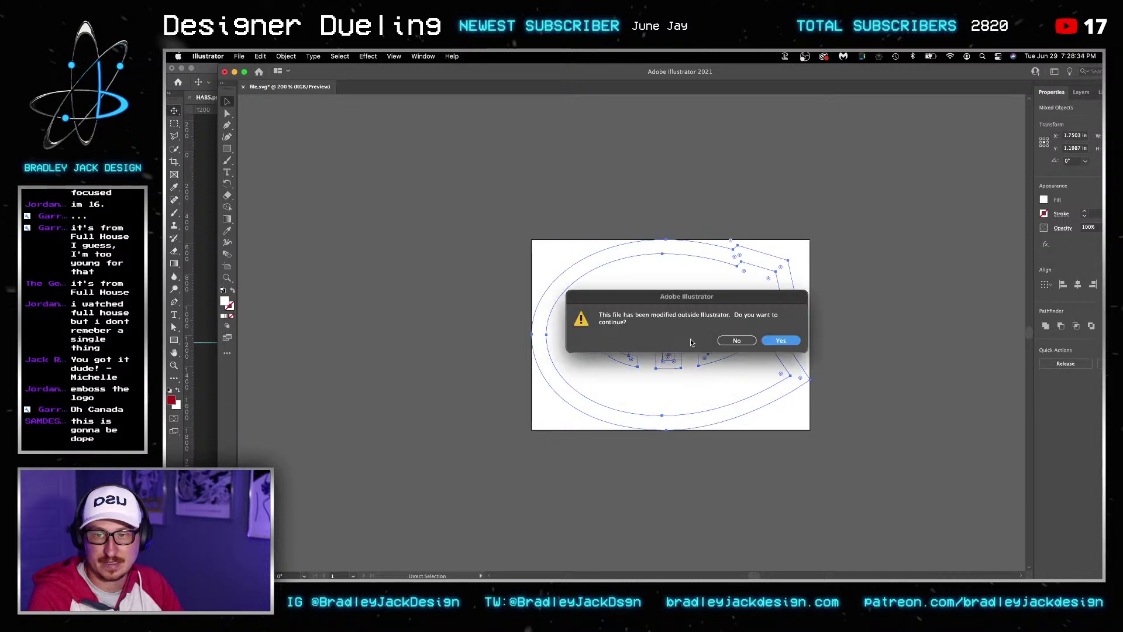
left_click(781, 340)
Return to Photoshop and open the Blue layer's logo, file1.svg, in Illustrator
key("super+Tab")
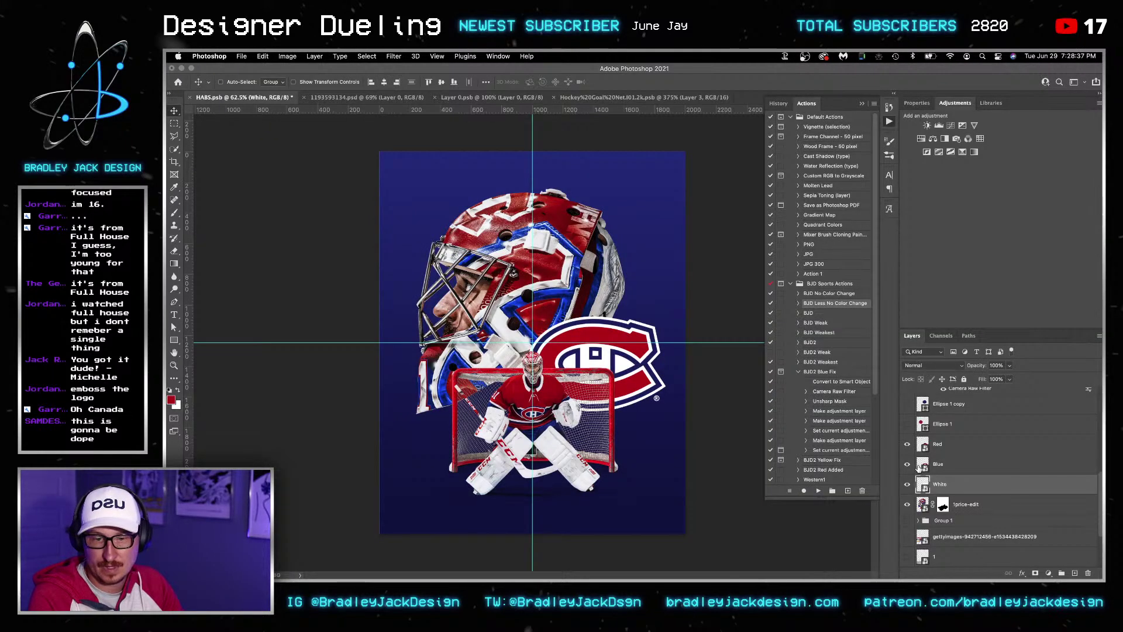
key("super+Tab")
key("super+grave")
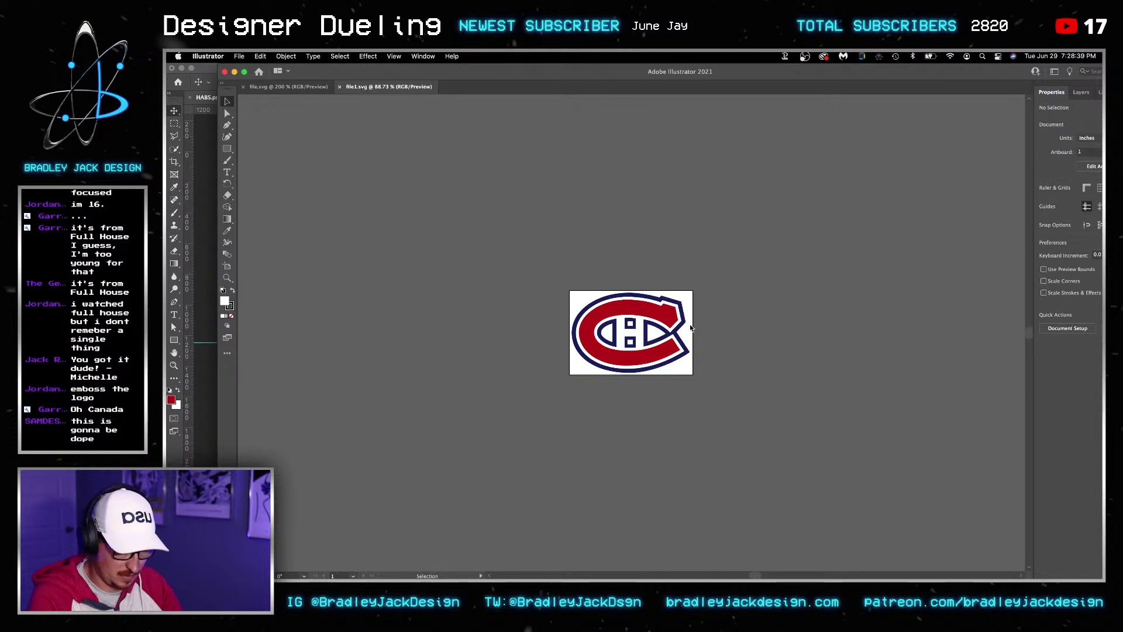
key("y")
left_click(683, 323)
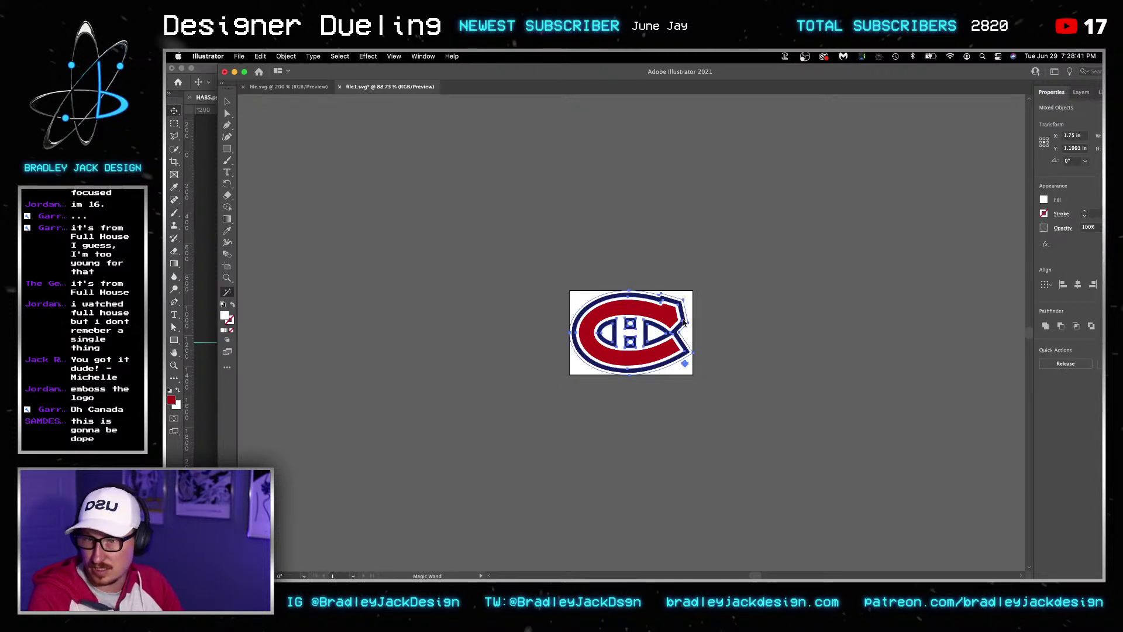
key("super+equal")
key("super+equal")
key("plus")
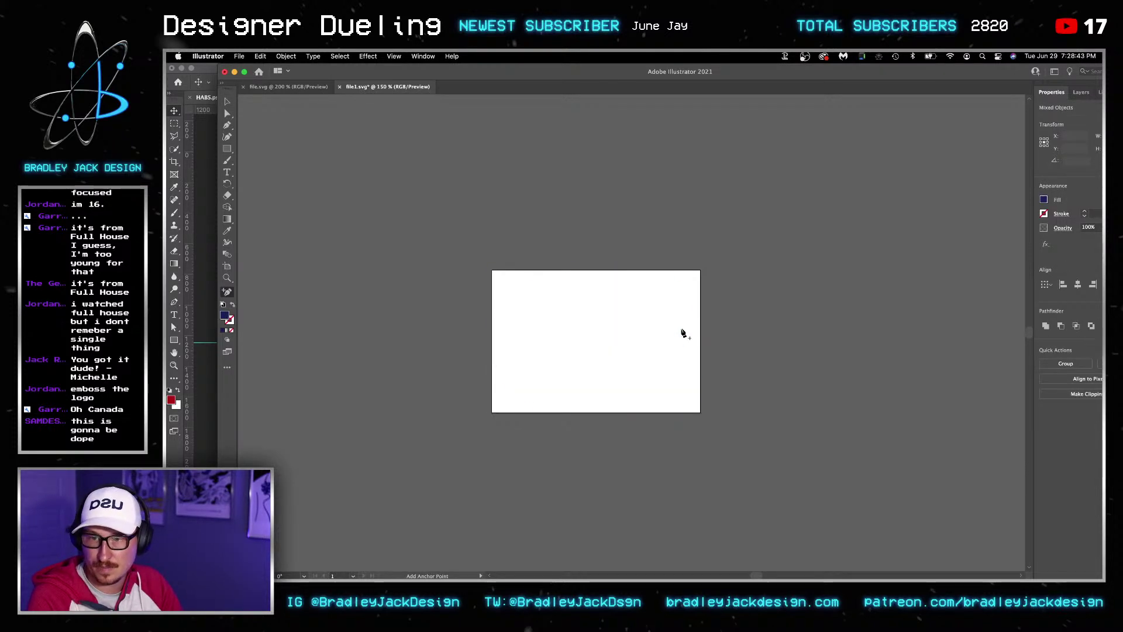
key("super+Tab")
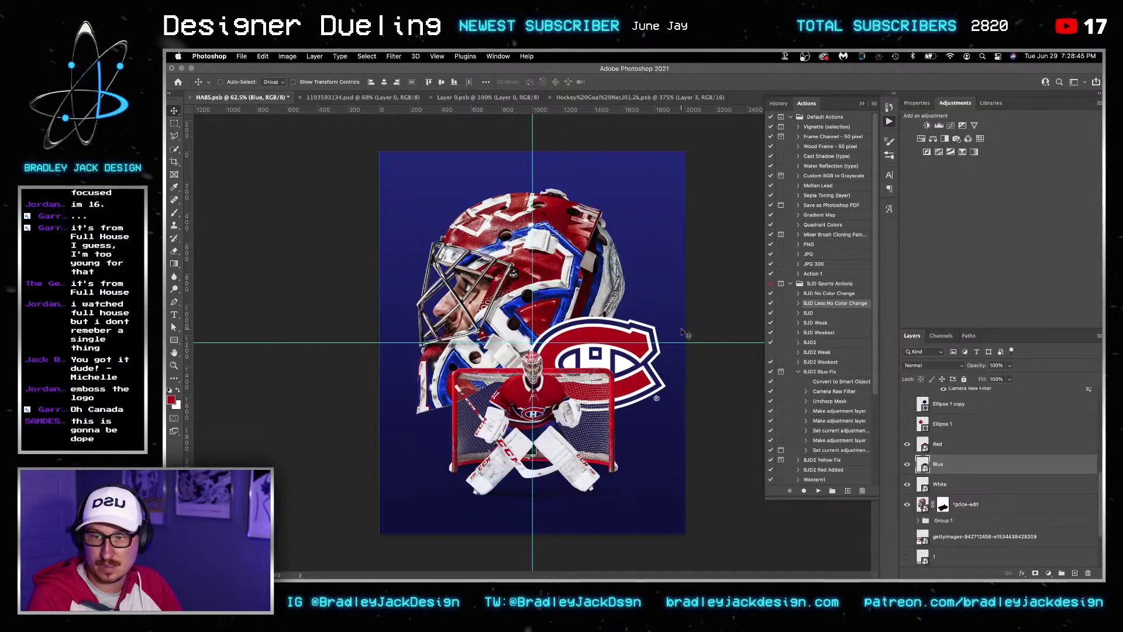
key("super+Tab")
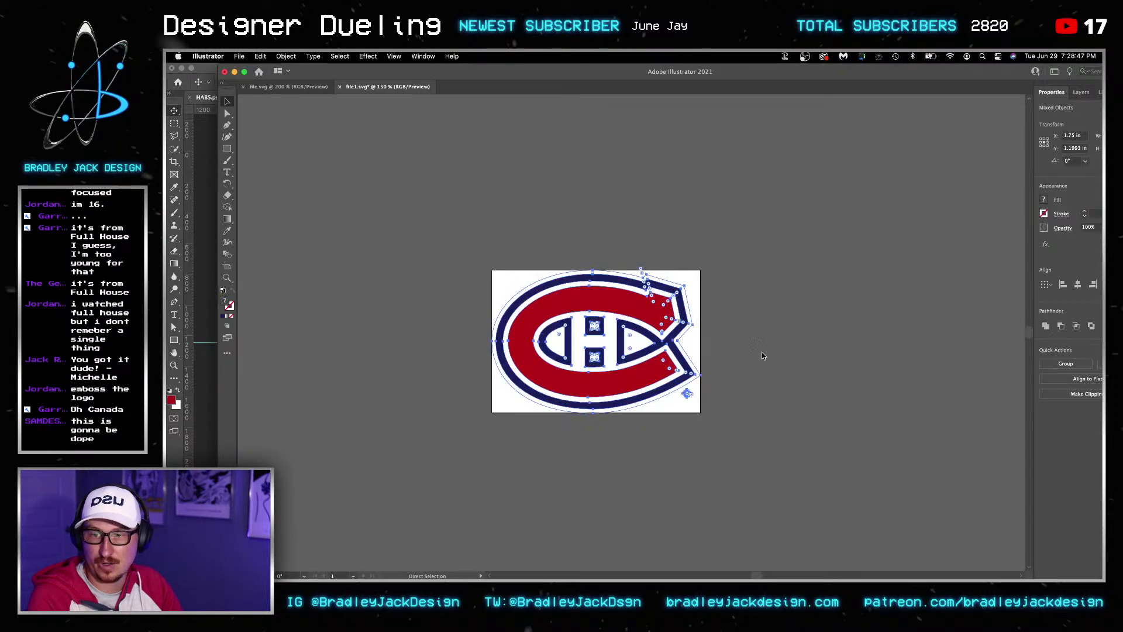
key("v")
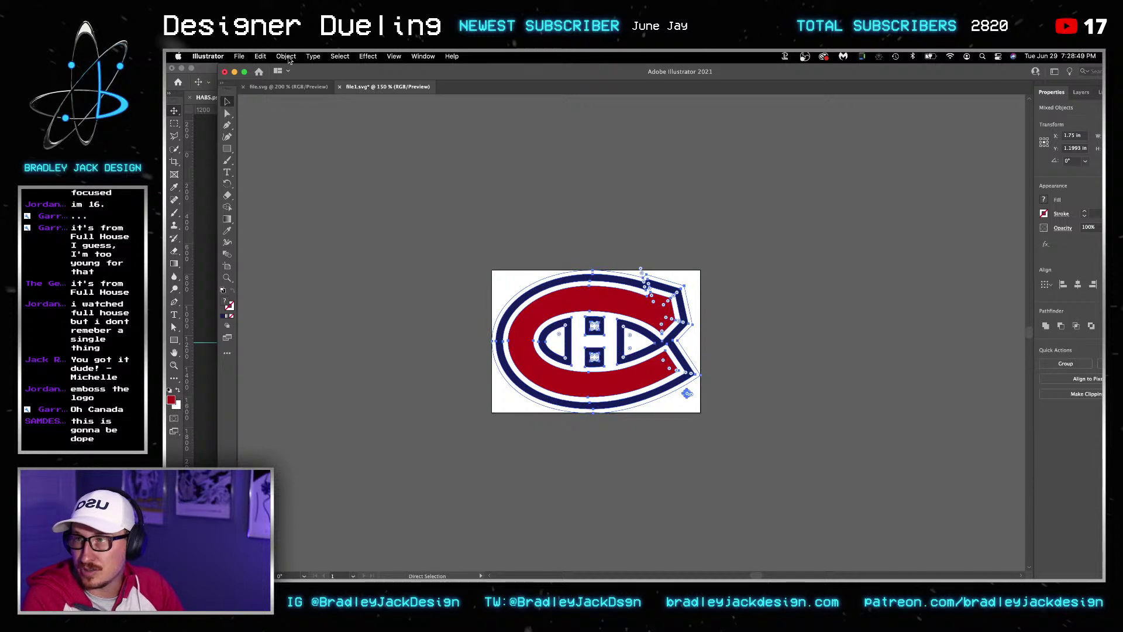
Isolate the logo's blue shapes with the Magic Wand, remove the red and white artwork, and save over file1.svg
double_click(953, 72)
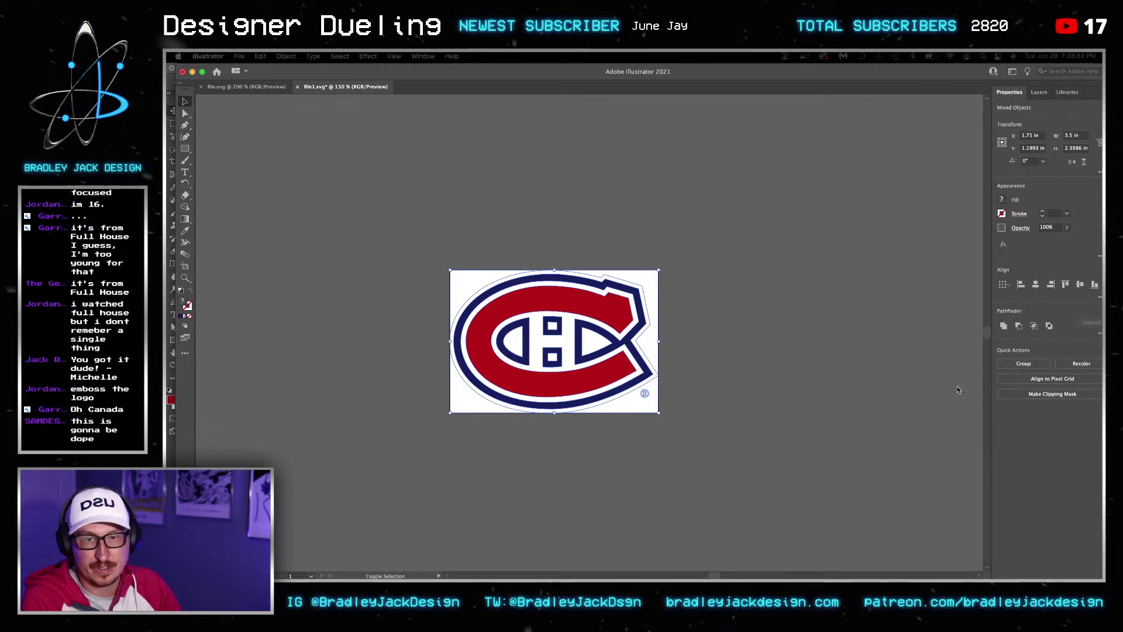
left_click(508, 482)
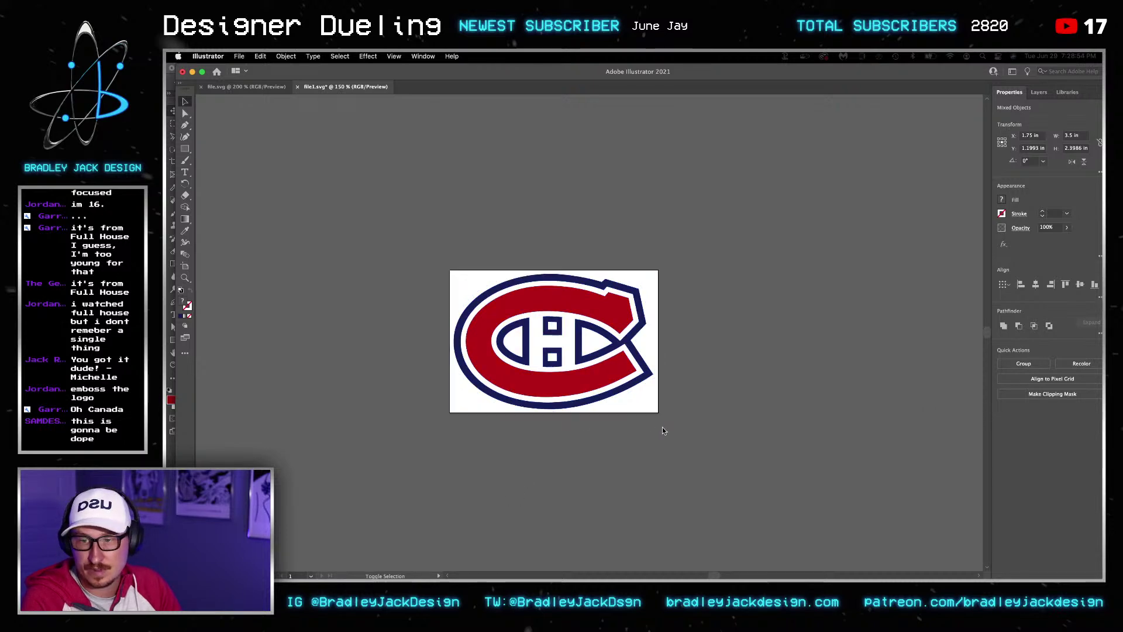
key("a")
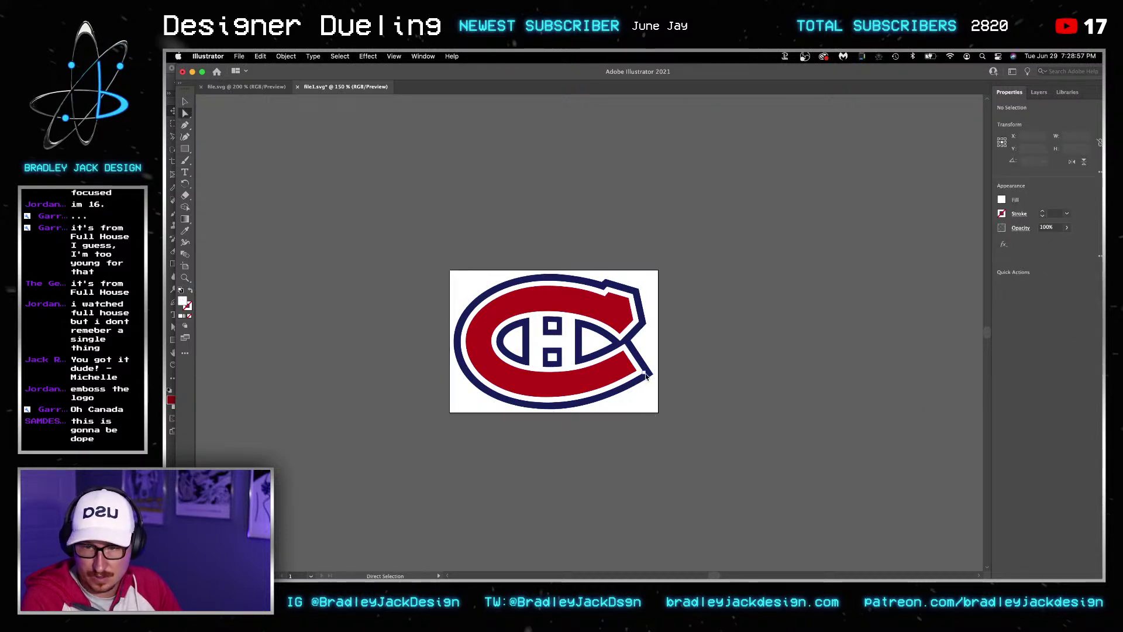
key("y")
left_click(649, 374)
key("super+2")
key("super+a")
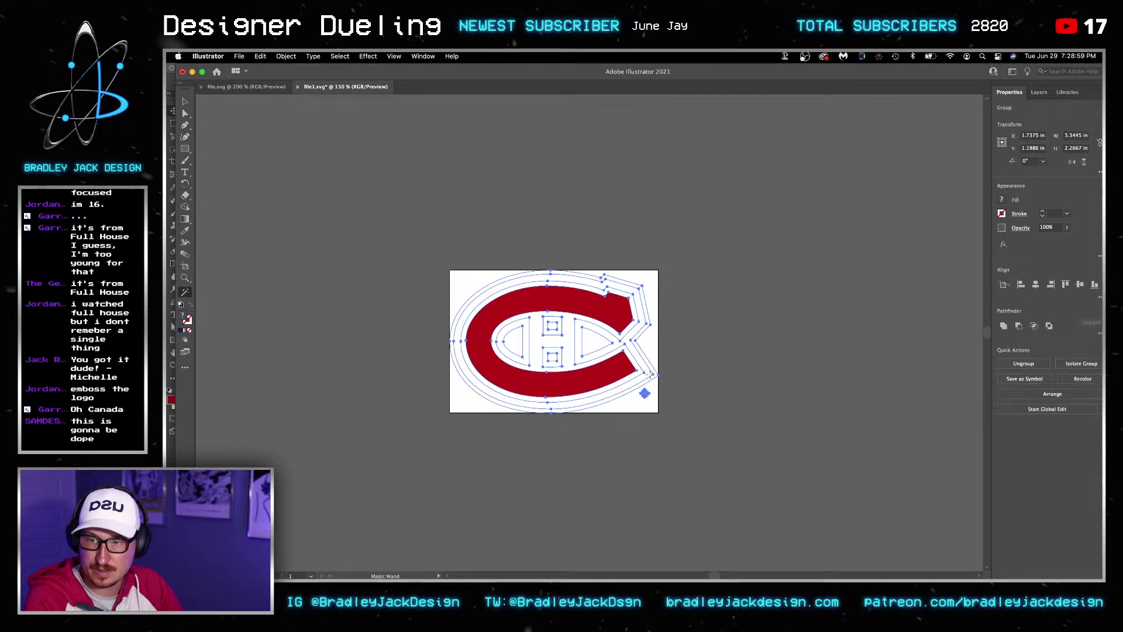
key("v")
key("Delete")
key("super+alt+2")
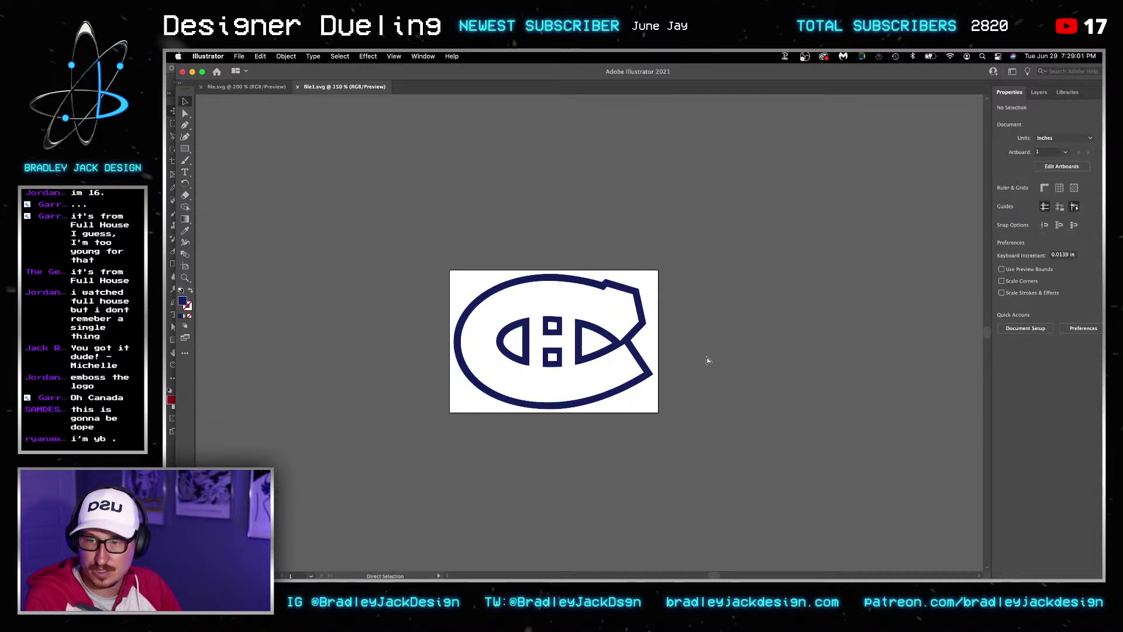
Return to Photoshop and open the Red layer's logo, file2.svg, in Illustrator
key("super+Tab")
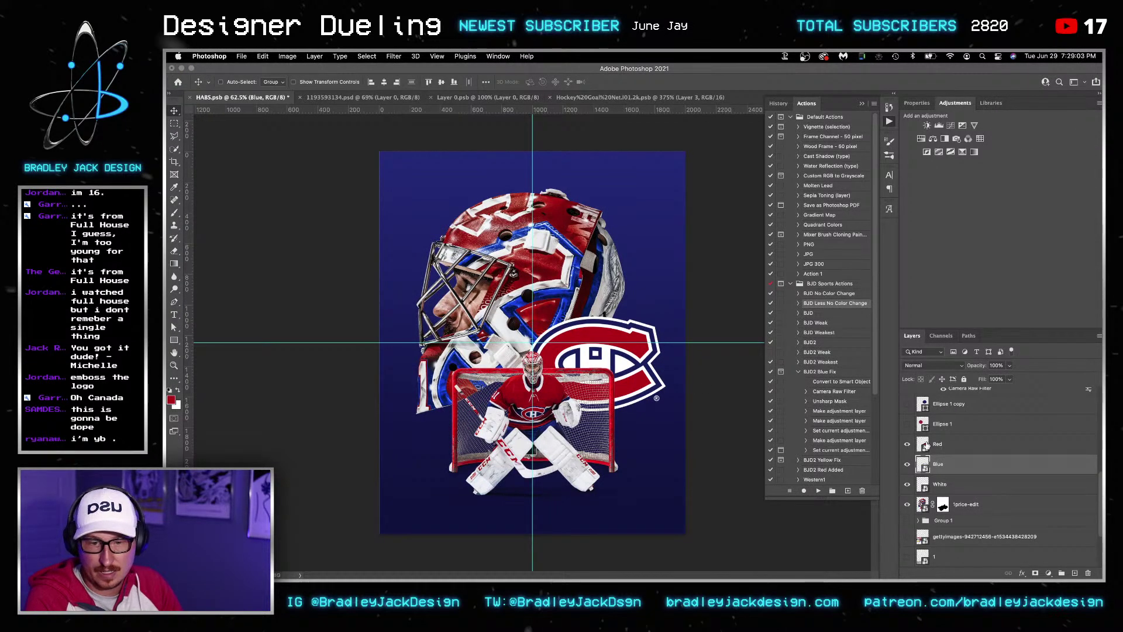
key("super+Tab")
key("ctrl+Tab")
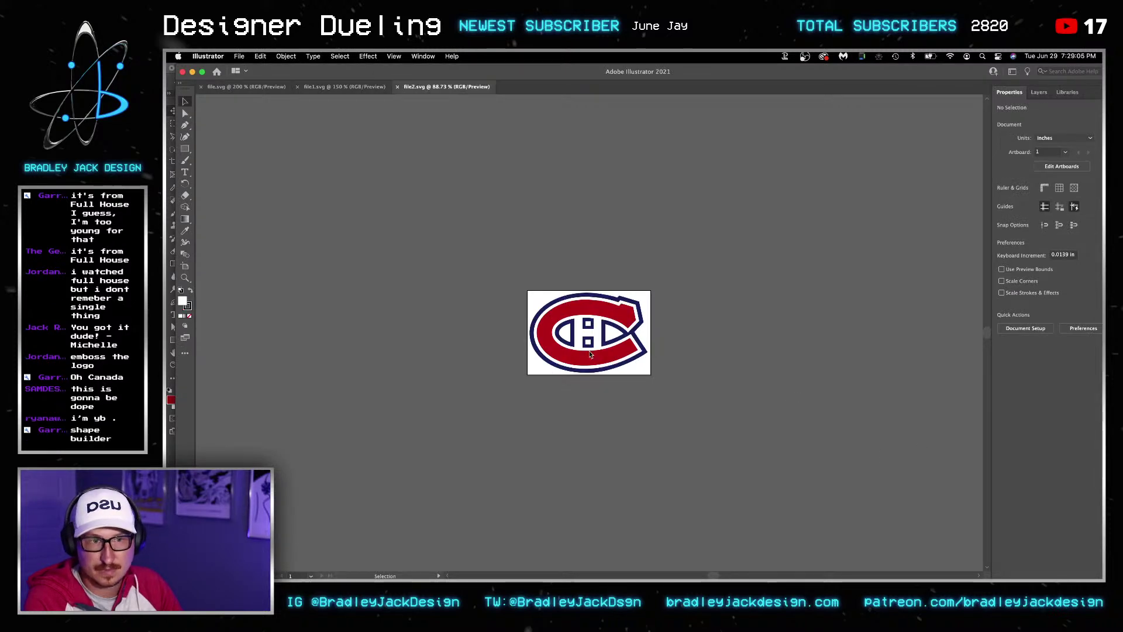
Reduce file2.svg to the logo's red C shape by removing the blue and white artwork, save it, and return to Photoshop
scroll(591, 354, "up", 1)
scroll(597, 347, "up", 3)
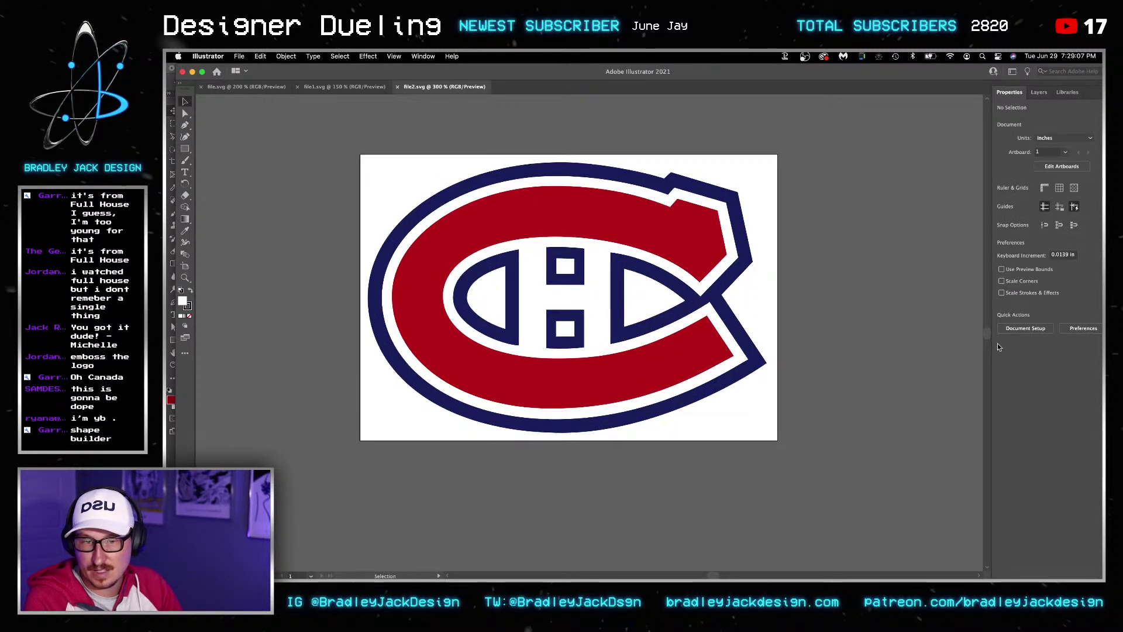
key("super+a")
left_click(978, 321)
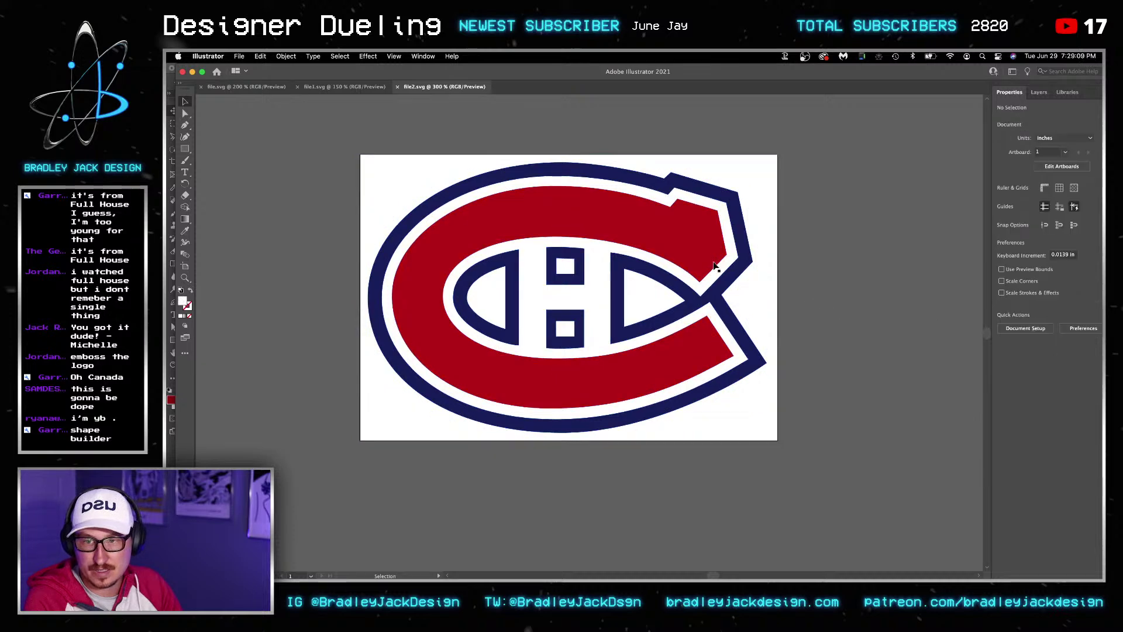
key("a")
left_click(702, 246)
key("super+c")
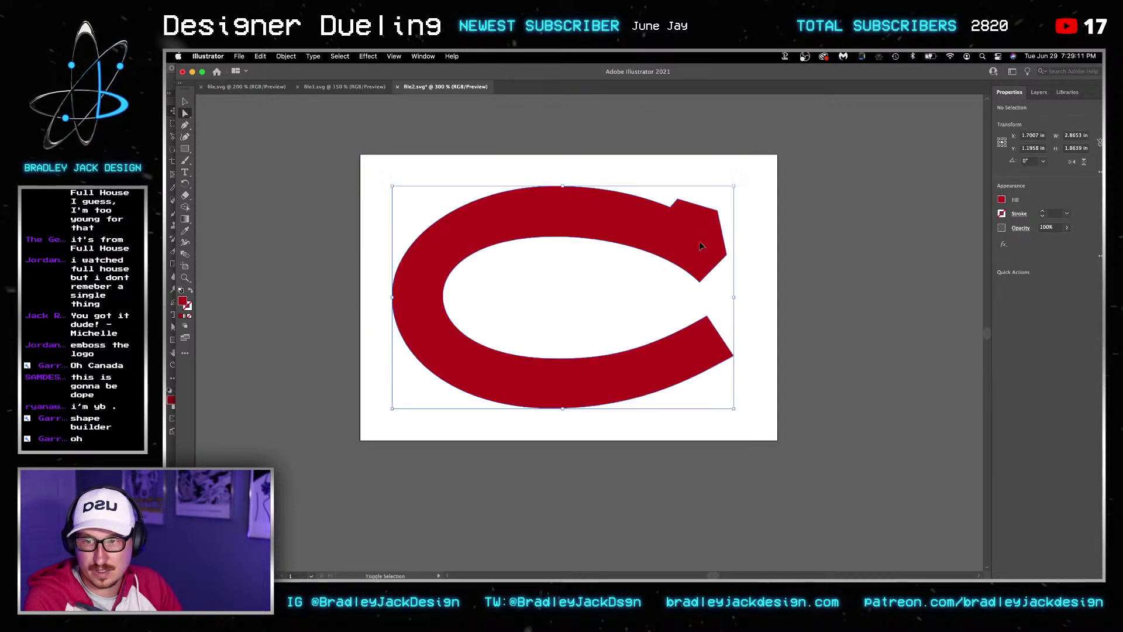
key("super+Tab")
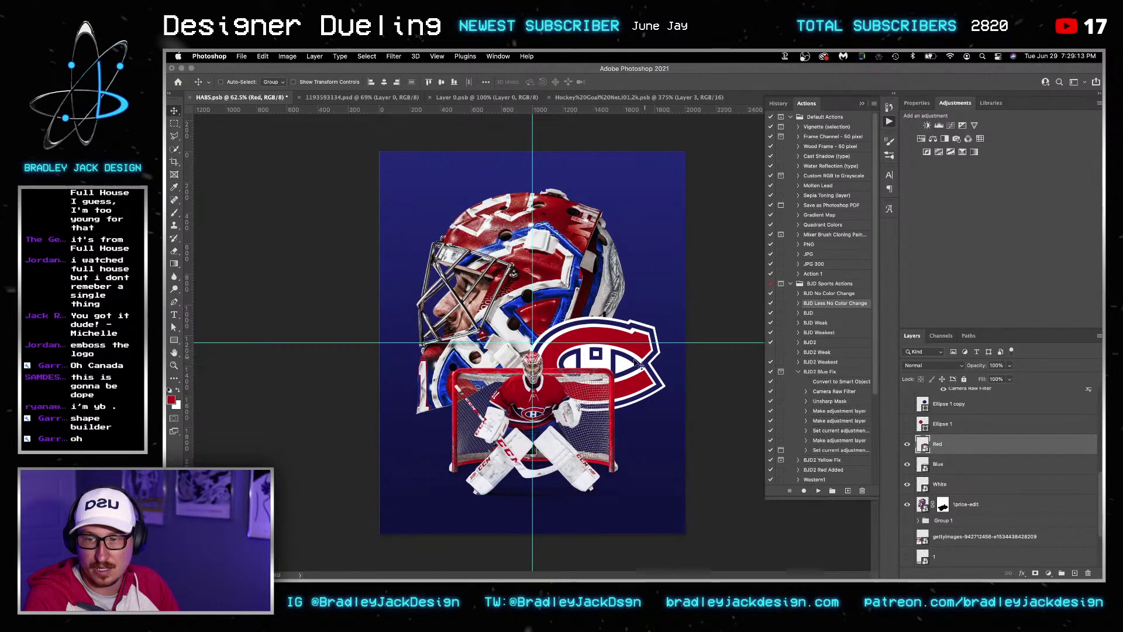
Add a Bevel & Emboss effect to the Red layer with the Inner Bevel style and a size of 2 px
left_click_drag(589, 367, 651, 327)
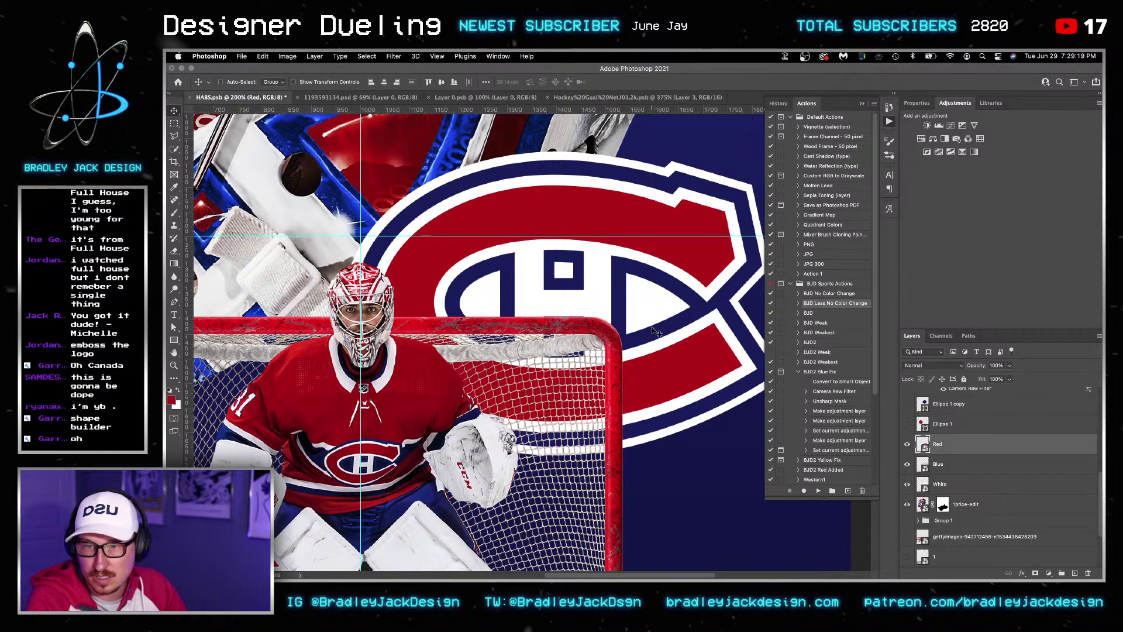
key("super+0")
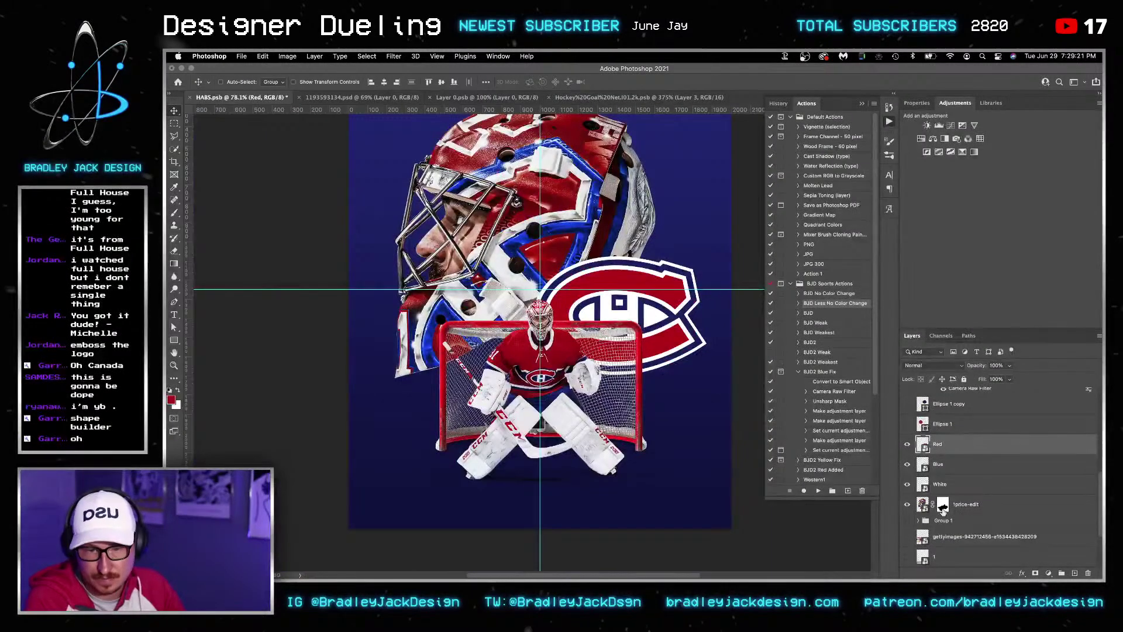
right_click(1039, 559)
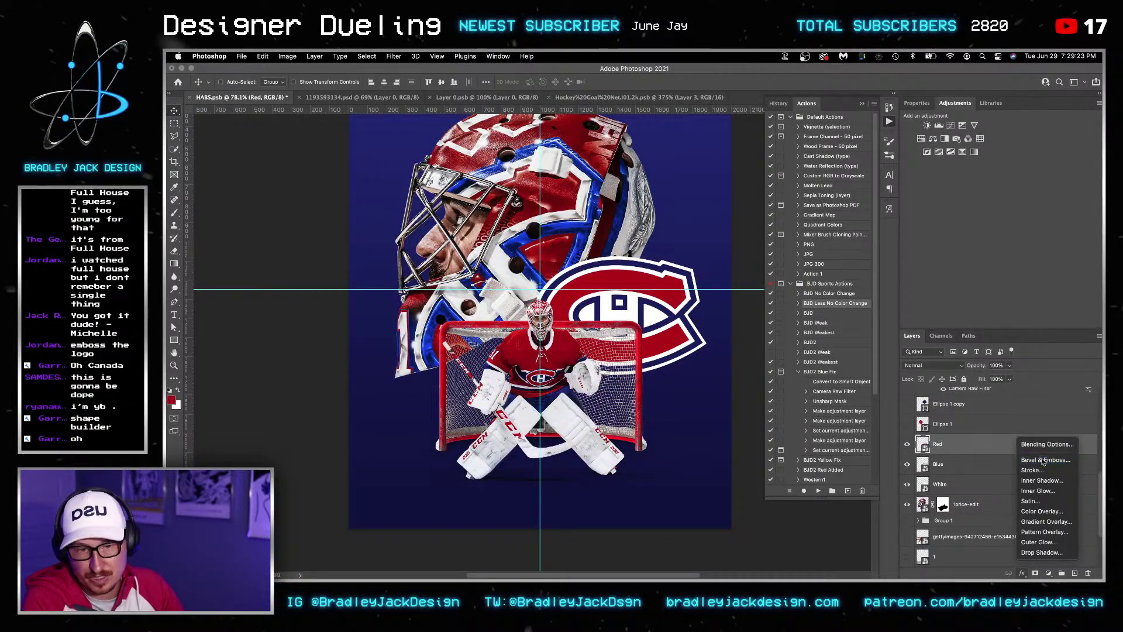
left_click(1060, 443)
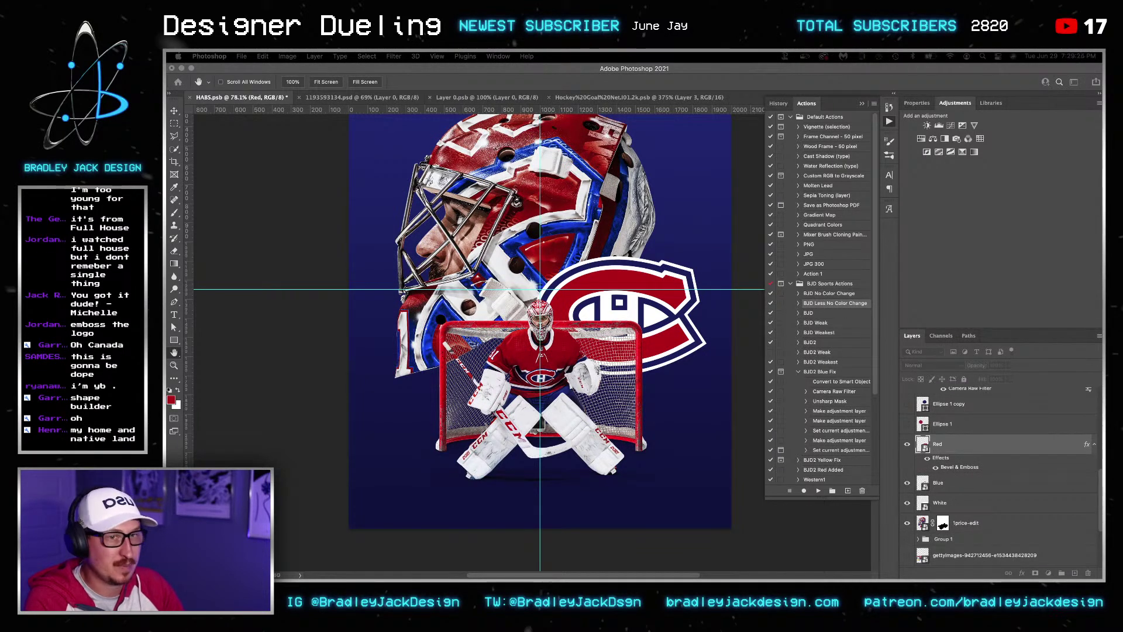
left_click_drag(1100, 410, 928, 89)
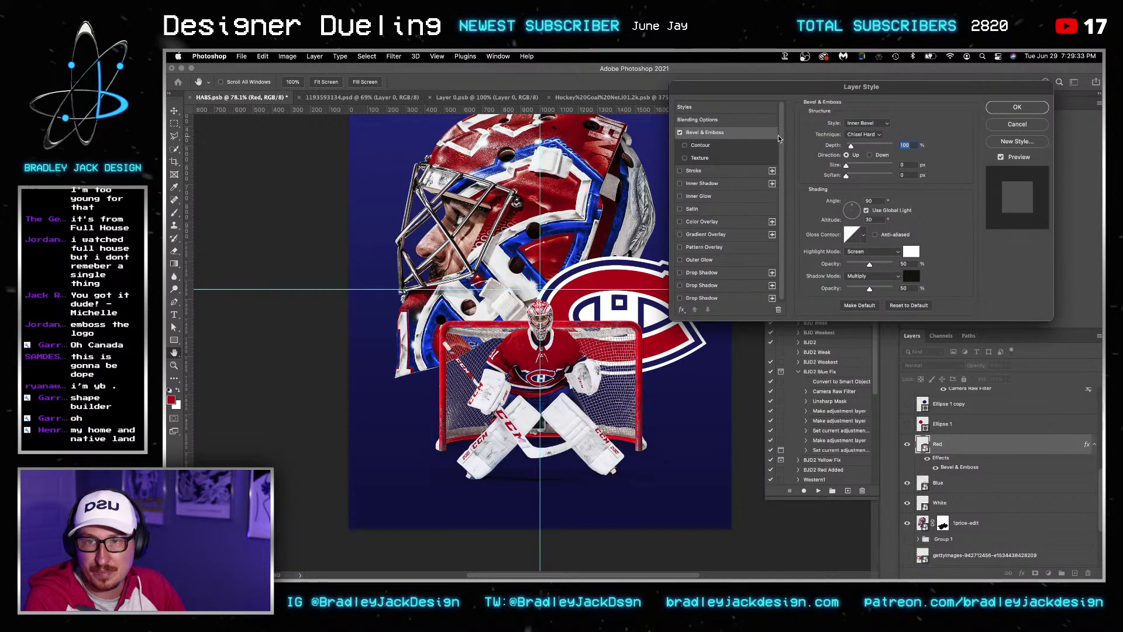
left_click(870, 125)
left_click(869, 124)
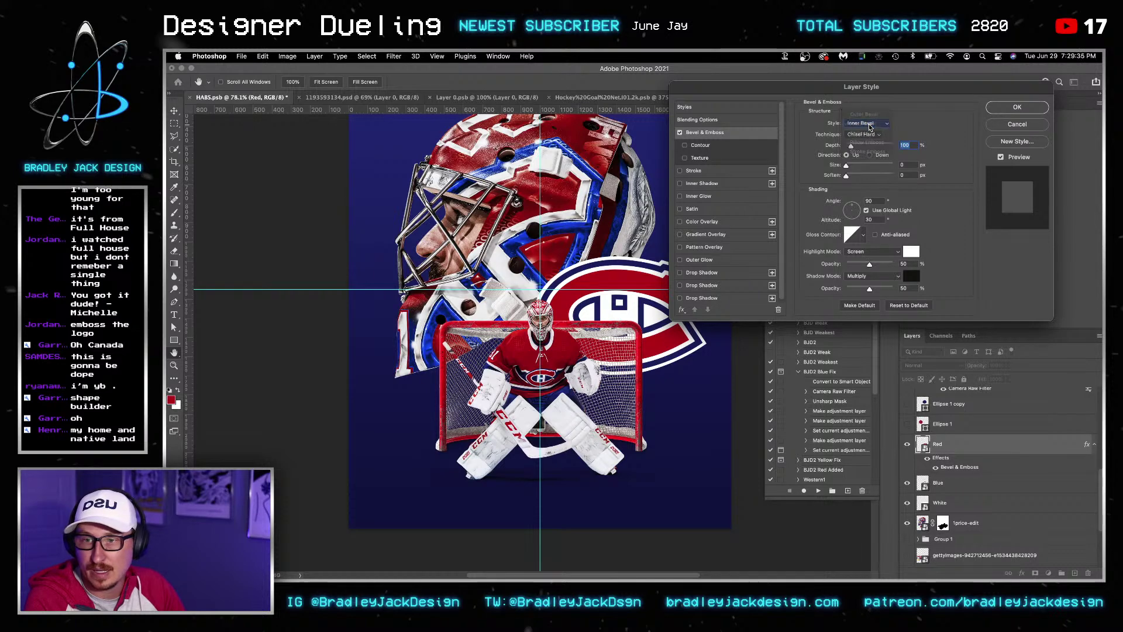
left_click(915, 164)
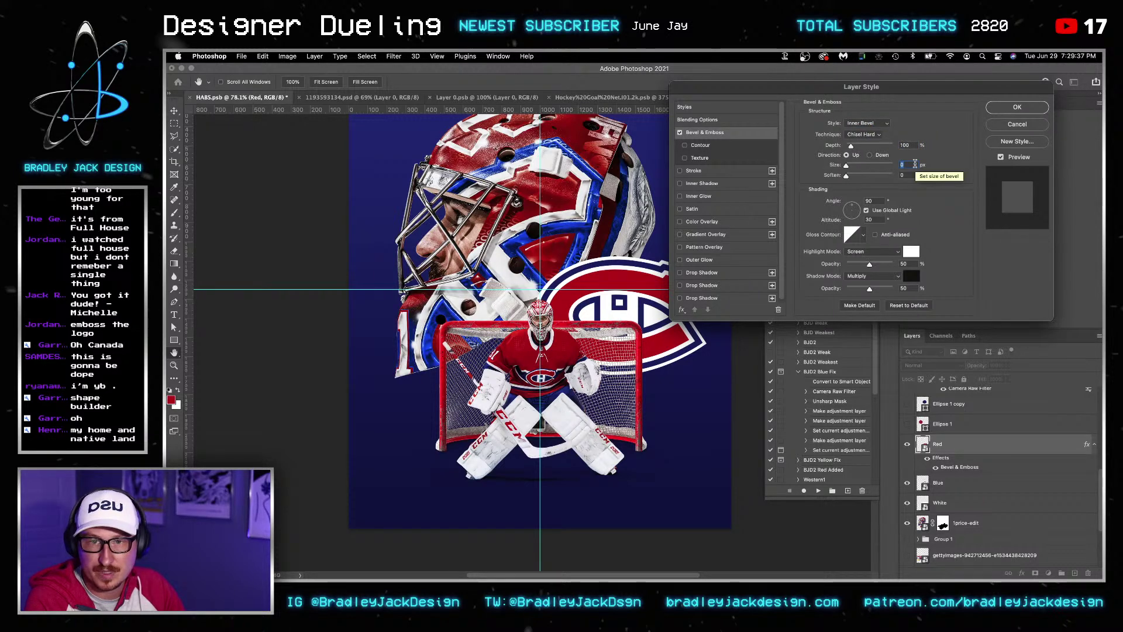
key("Up")
key("Up")
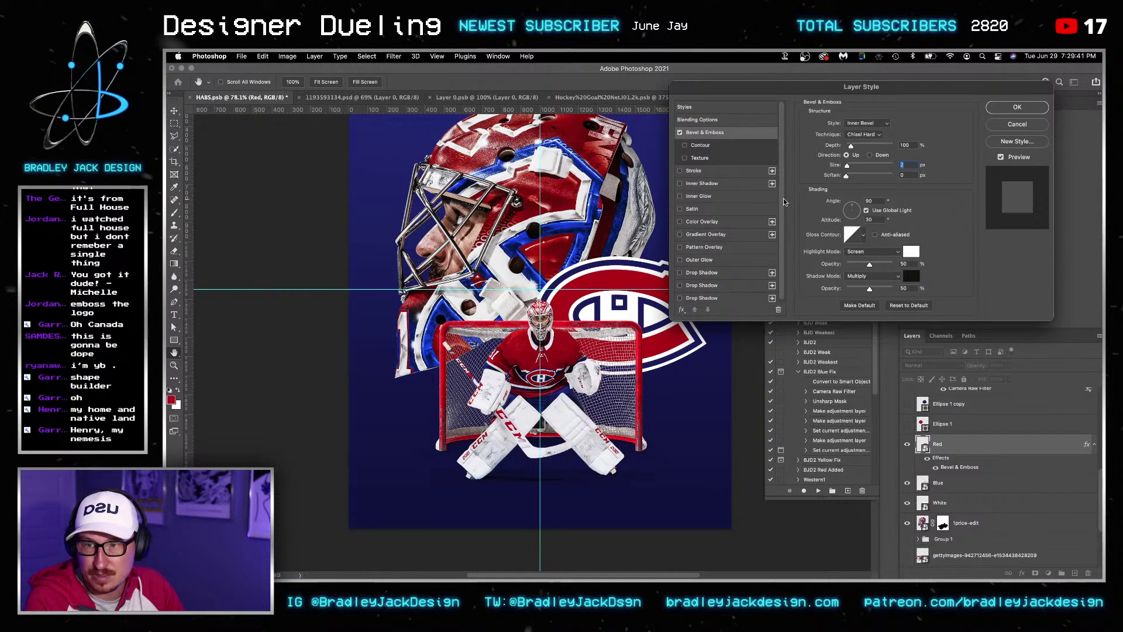
Enable the bevel's Contour and bend its curve downward through a point at input 62%, output 47%
scroll(624, 278, "up", 2)
scroll(623, 278, "up", 4)
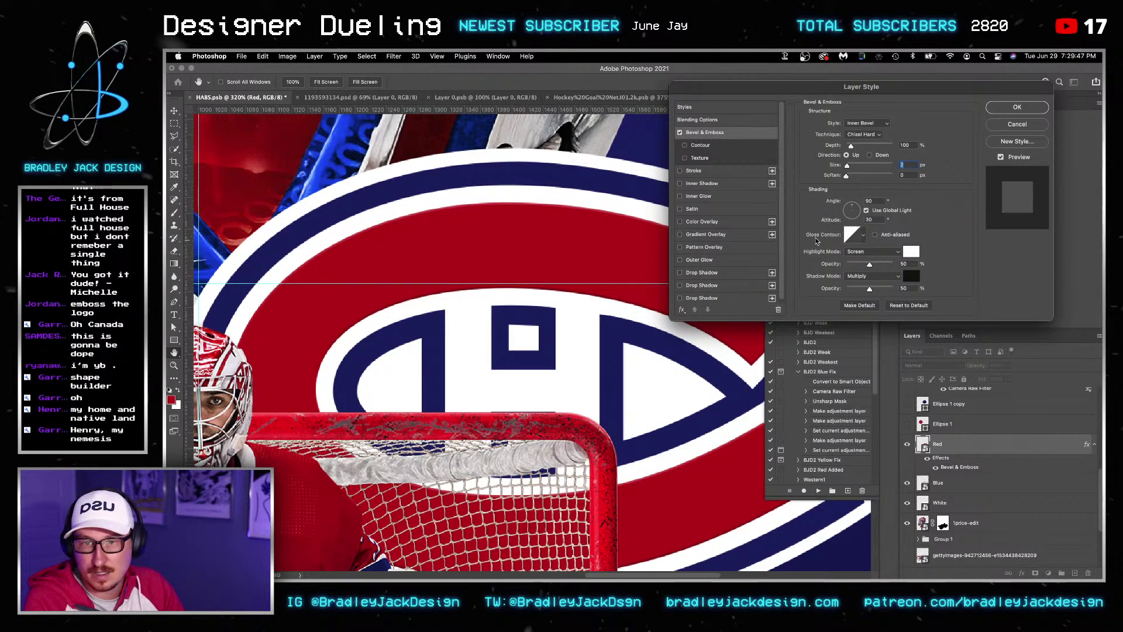
left_click(699, 146)
left_click(834, 127)
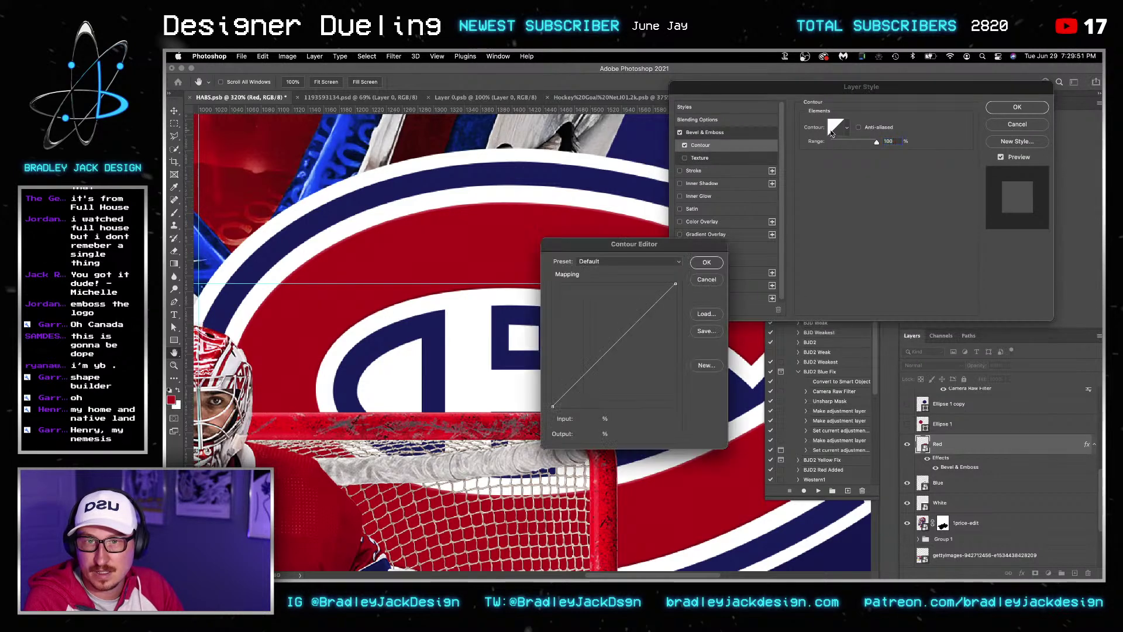
mouse_move(631, 327)
left_mouse_down()
mouse_move(629, 316)
mouse_move(612, 334)
mouse_move(628, 348)
left_mouse_up()
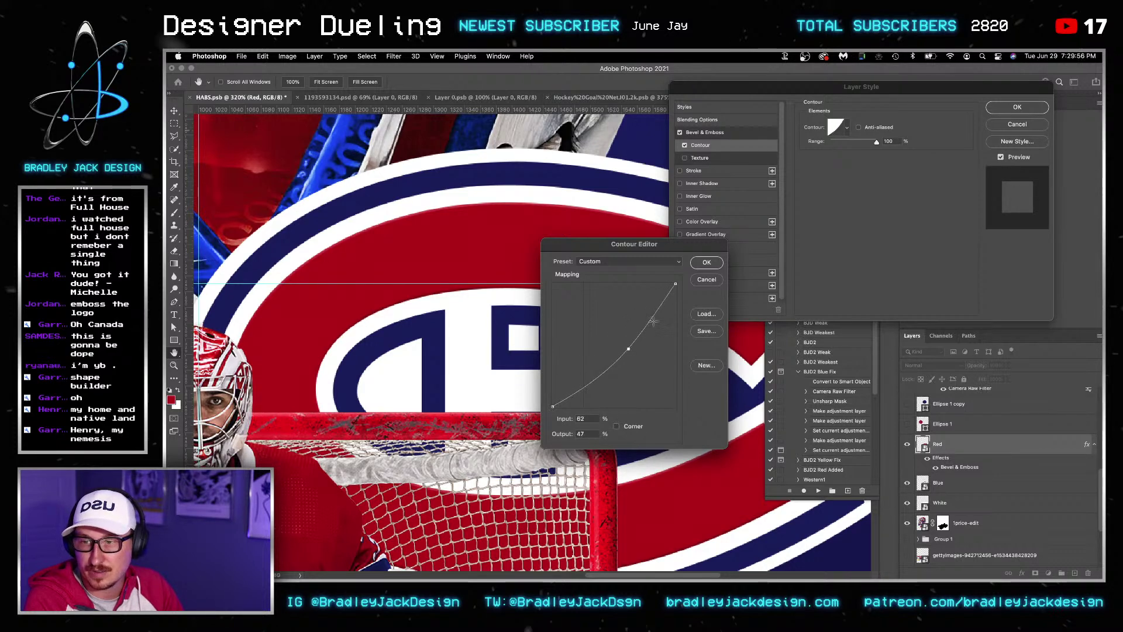
left_click(706, 262)
Try a texture from Sand Patterns on the Red layer's bevel and switch the texture off again
left_click(699, 158)
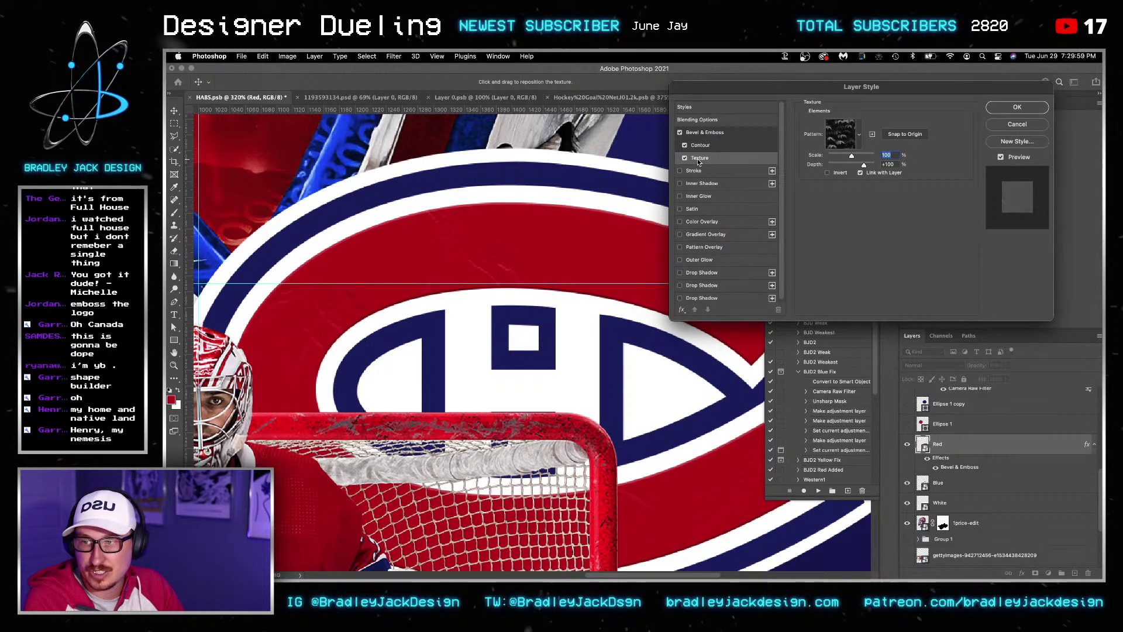
left_click(841, 134)
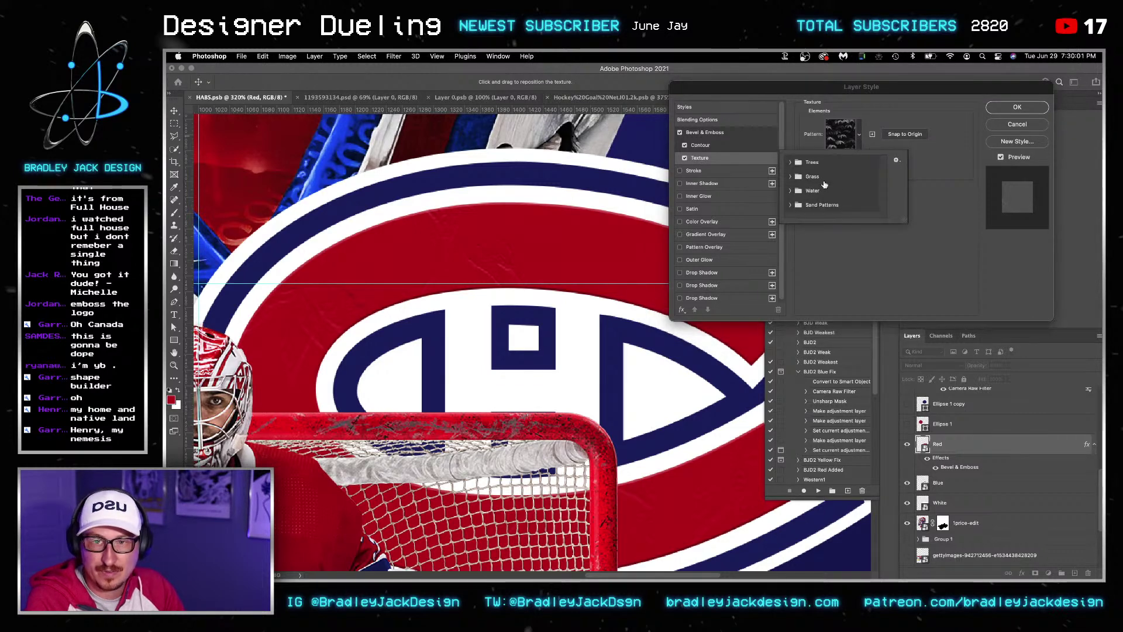
left_click(791, 206)
left_click(803, 211)
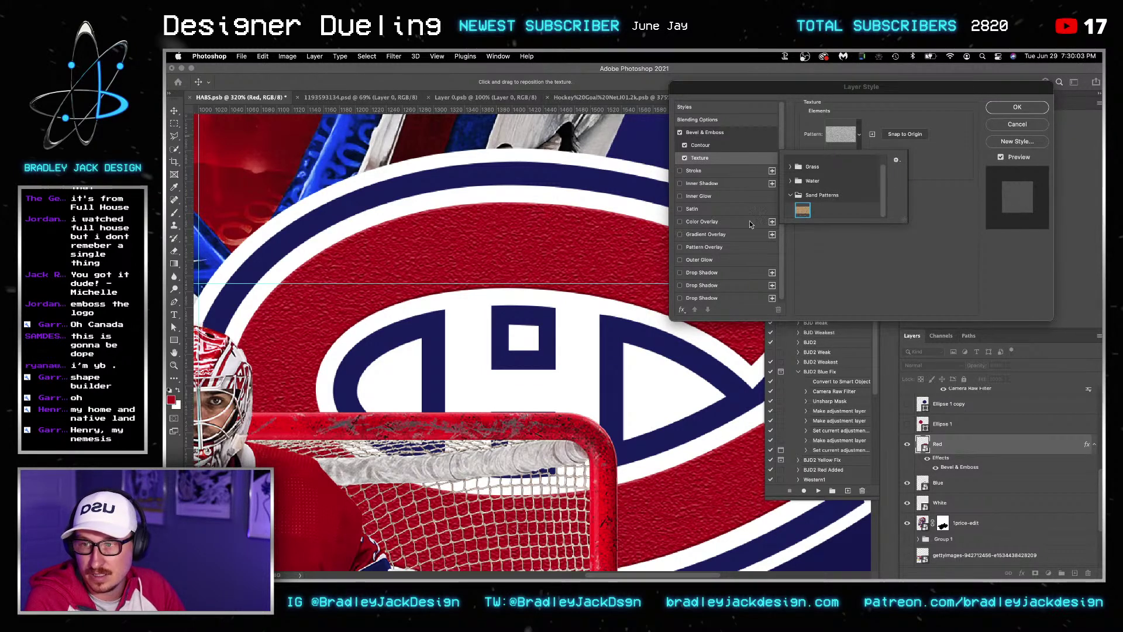
left_click(780, 209)
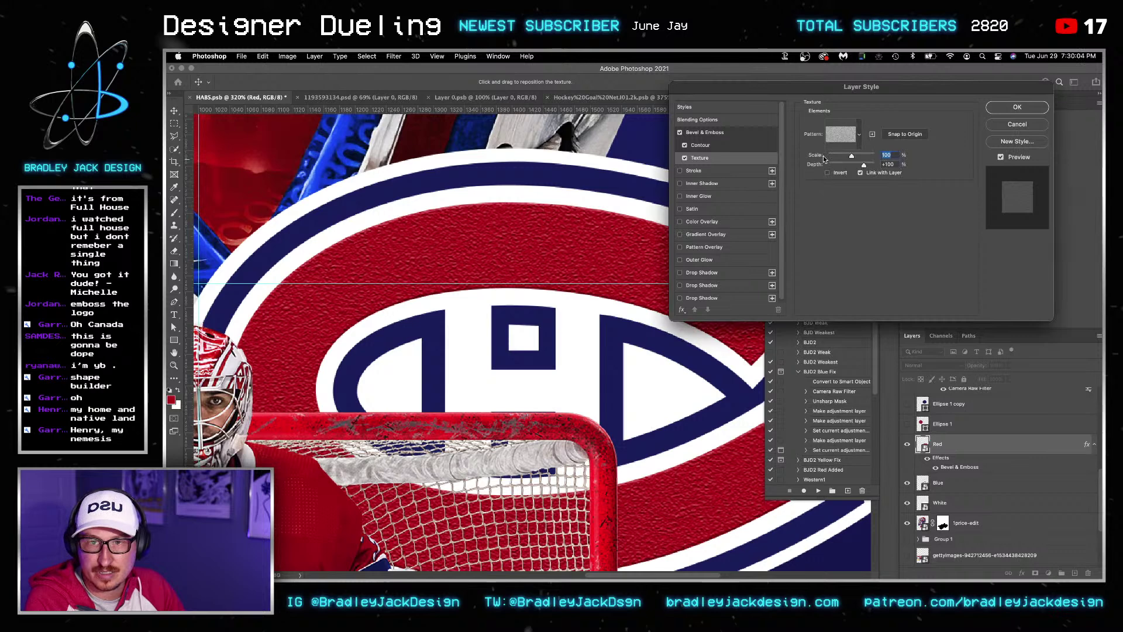
left_click(684, 159)
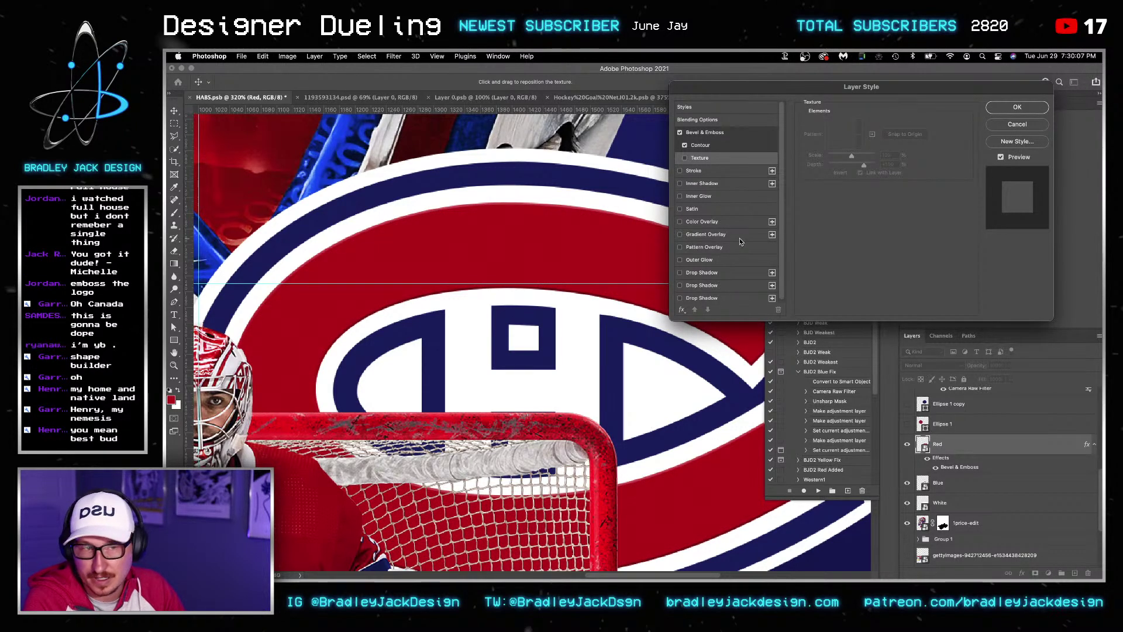
Add a Gradient Overlay to the Red layer, remove the white stop from its gradient and set the blend mode to Overlay
left_click(715, 234)
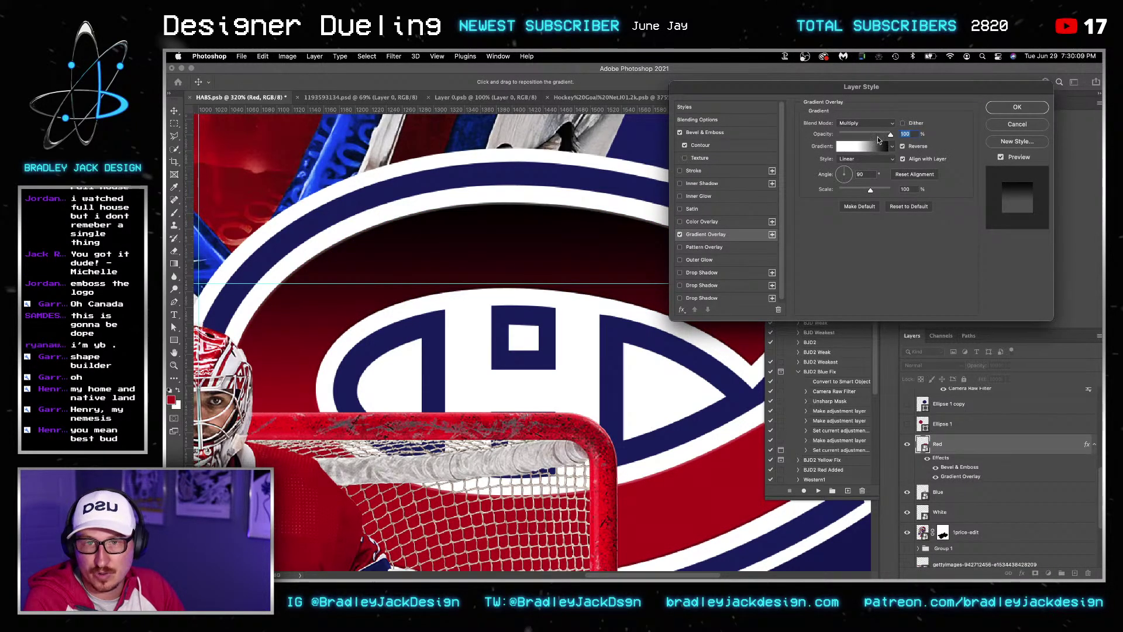
scroll(644, 269, "down", 3)
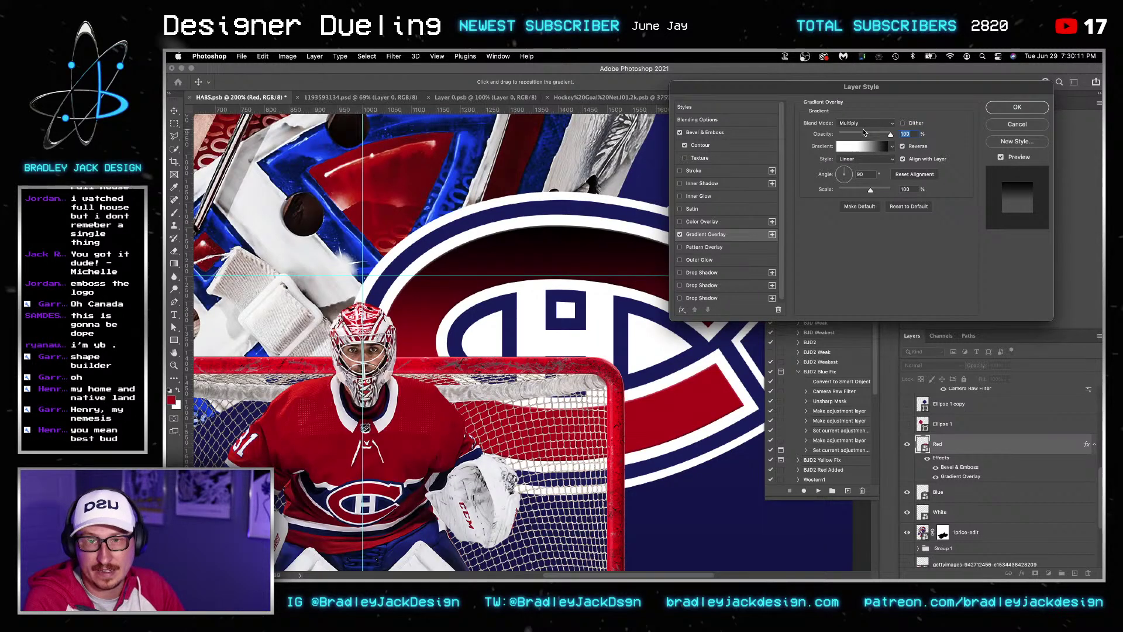
left_click(873, 146)
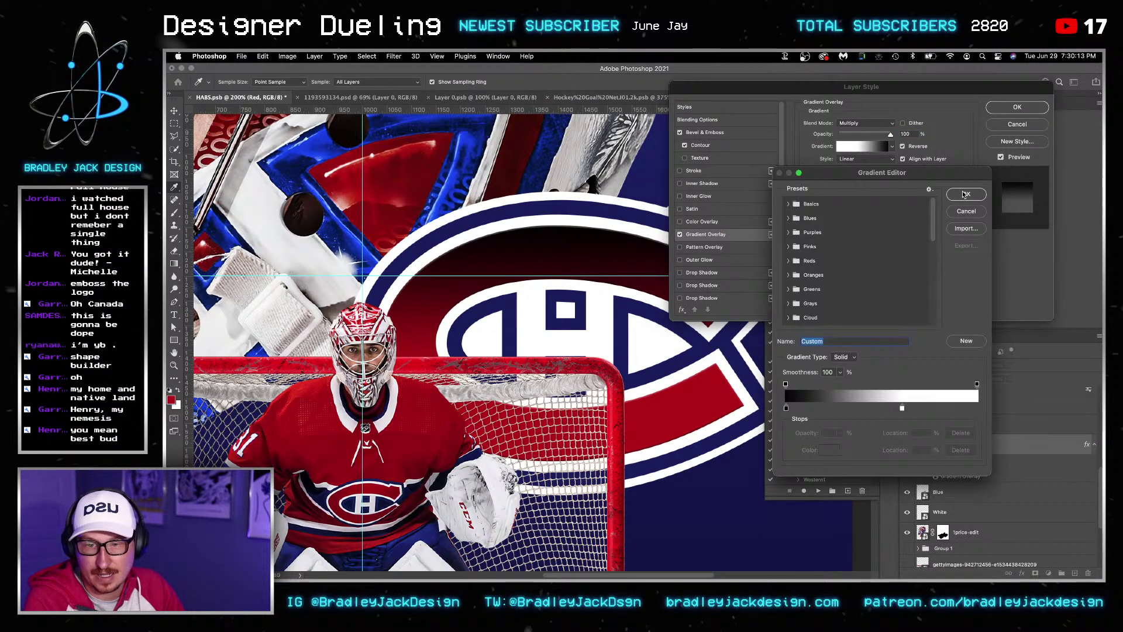
left_click_drag(902, 407, 904, 451)
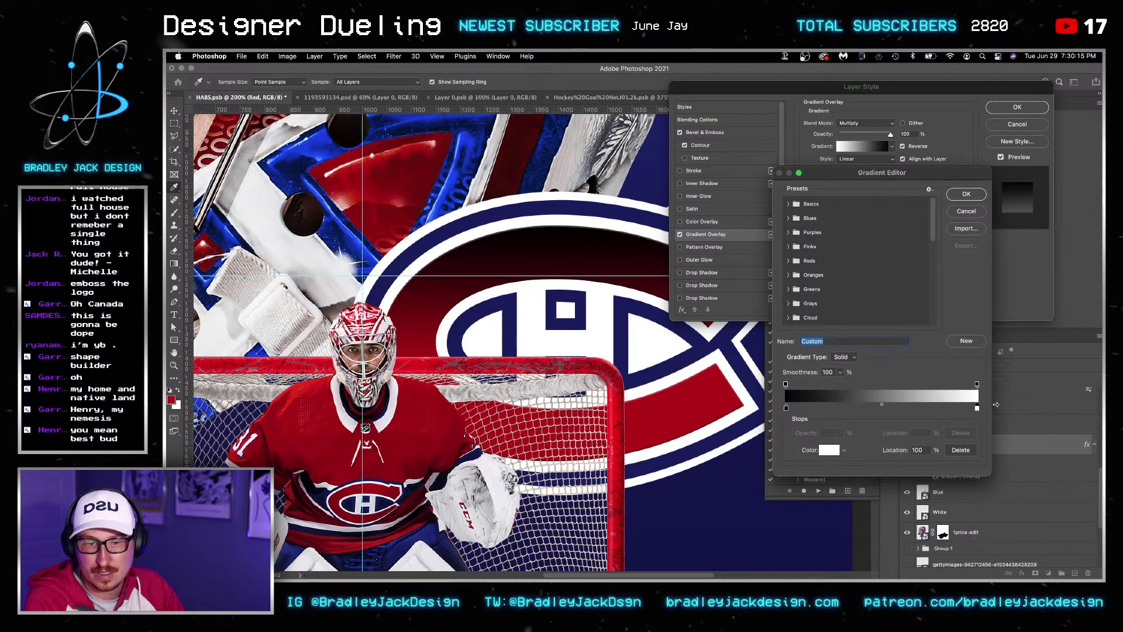
left_click(966, 194)
left_click(865, 123)
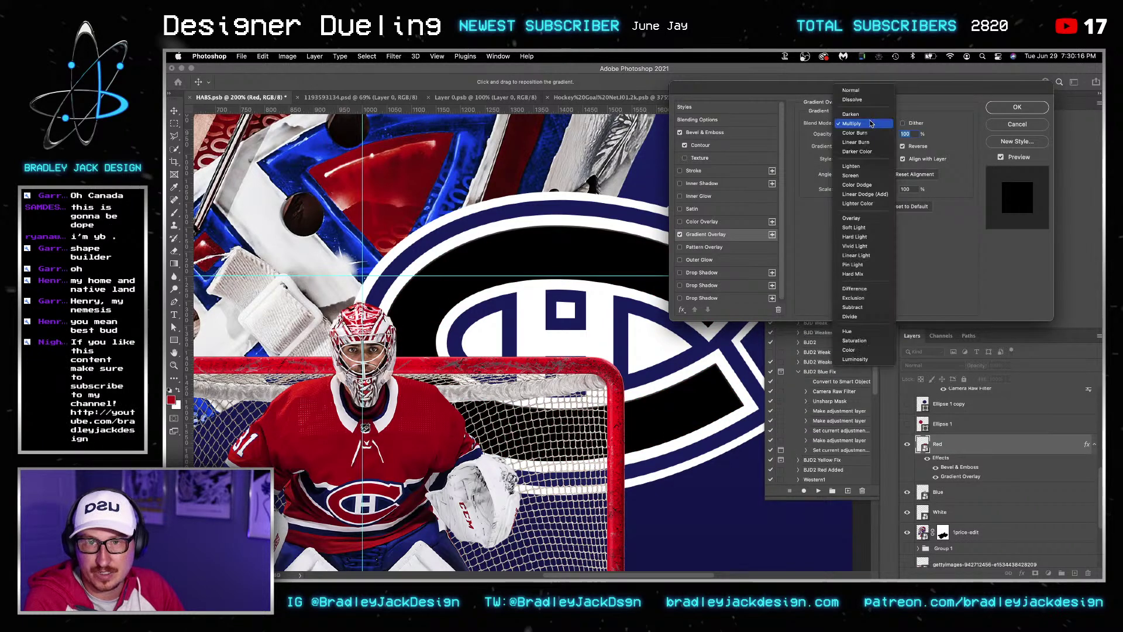
left_click(862, 220)
Add a gradient stop at location 54% and make the stop at location 0% white
left_click(862, 146)
left_click(960, 409)
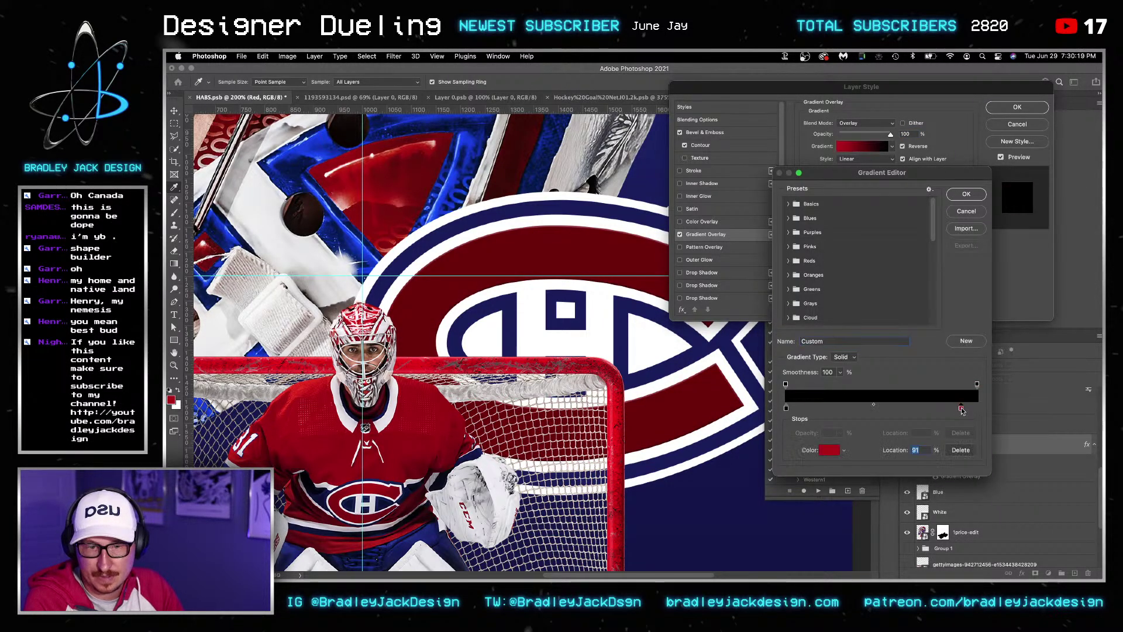
left_click_drag(961, 408, 888, 407)
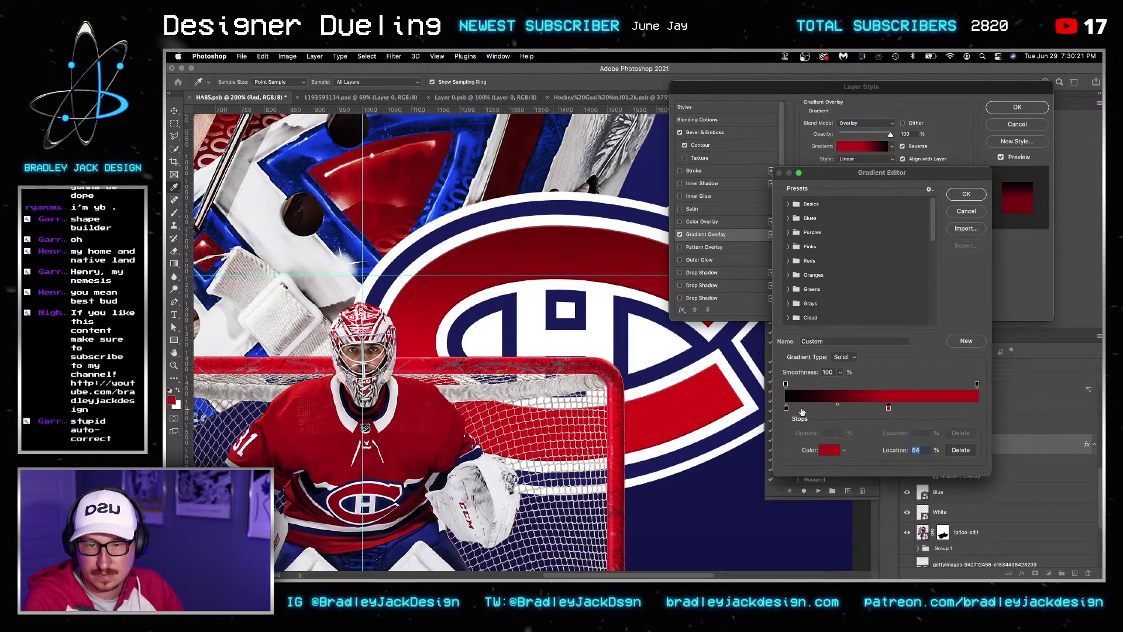
left_click(786, 408)
left_click(828, 450)
left_click(171, 409)
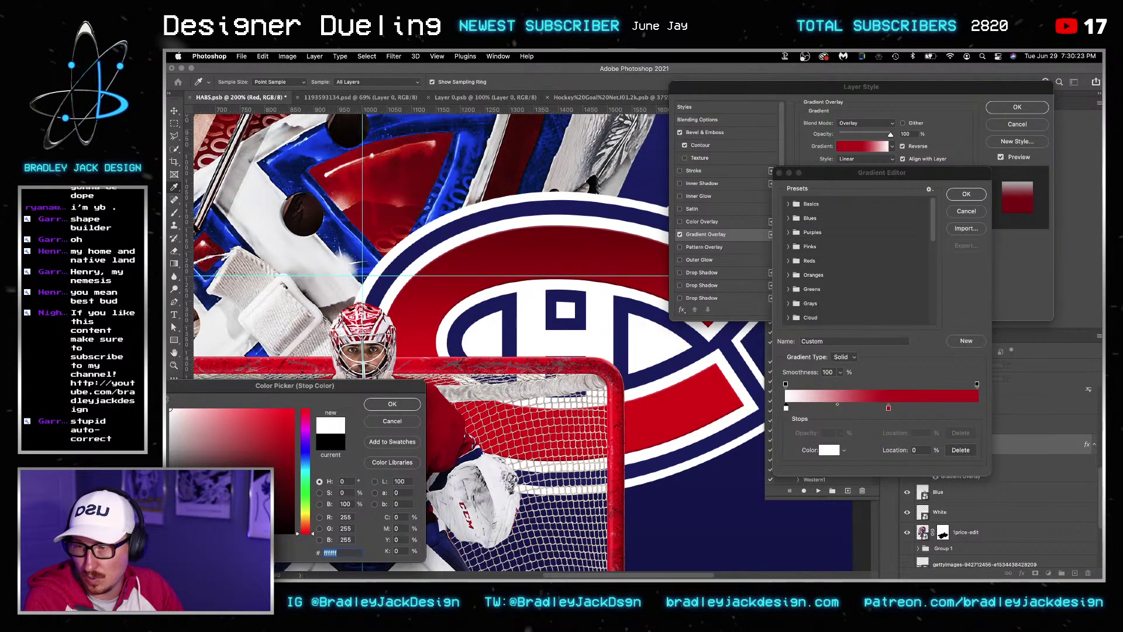
left_click(392, 403)
Make the gradient's 54% stop black (000000) and set the Gradient Overlay's opacity to 50%
left_click(888, 407)
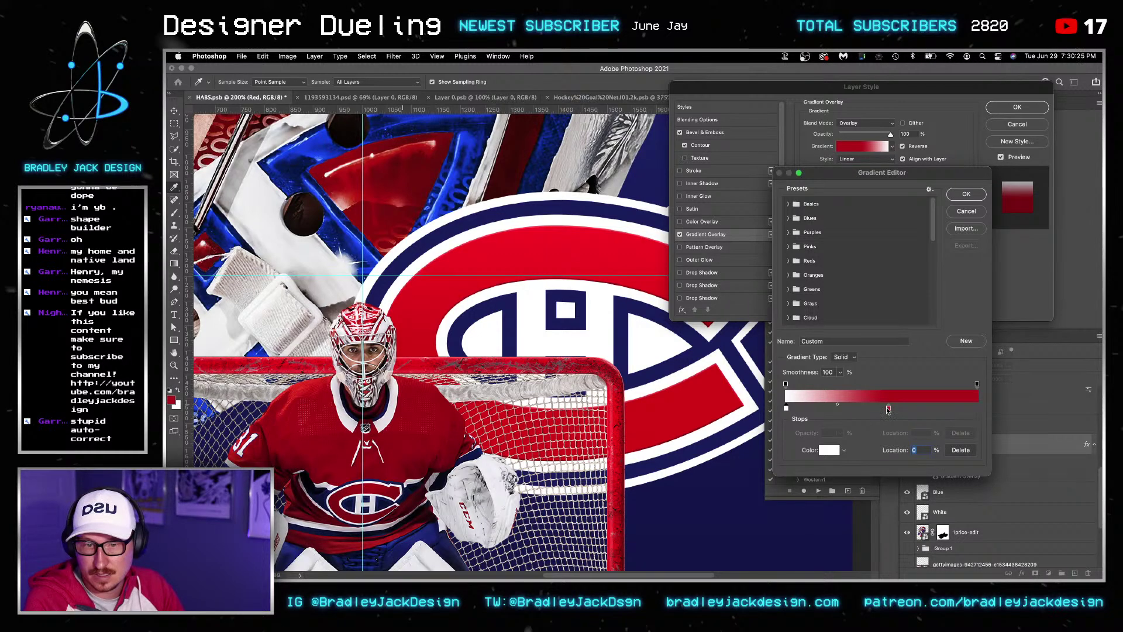
left_click(828, 449)
left_click_drag(281, 515, 350, 562)
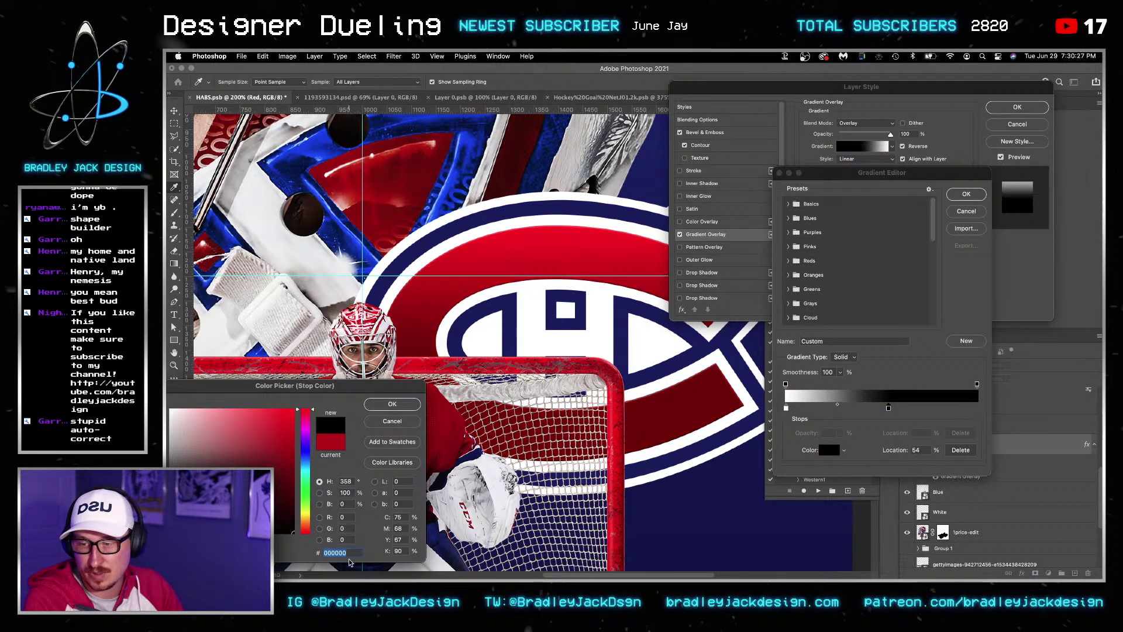
left_click(392, 403)
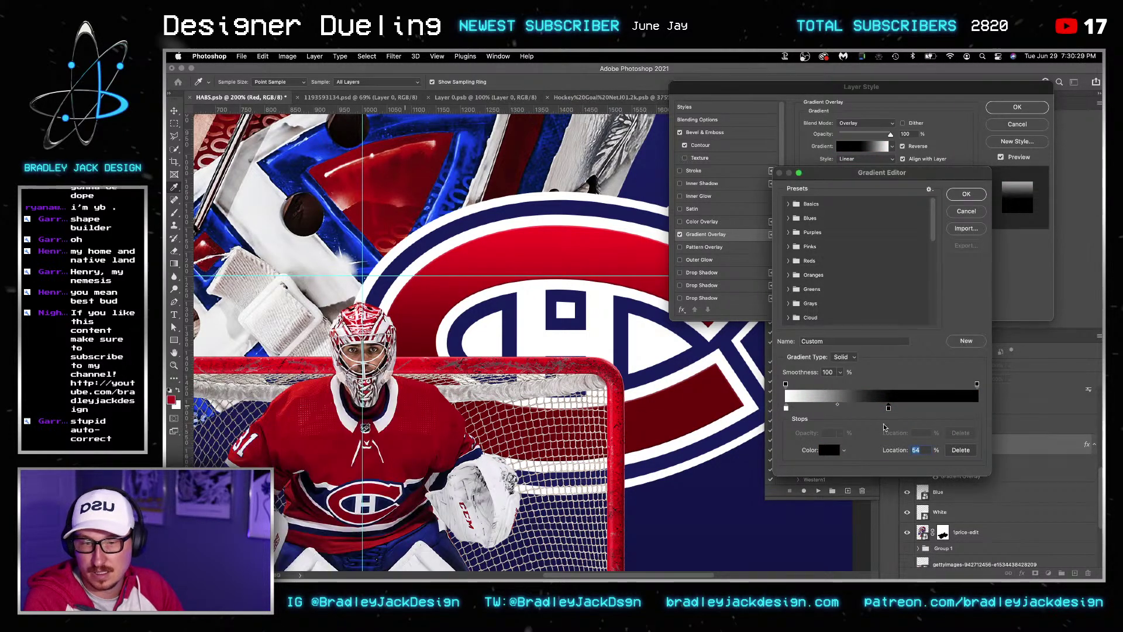
left_click(966, 194)
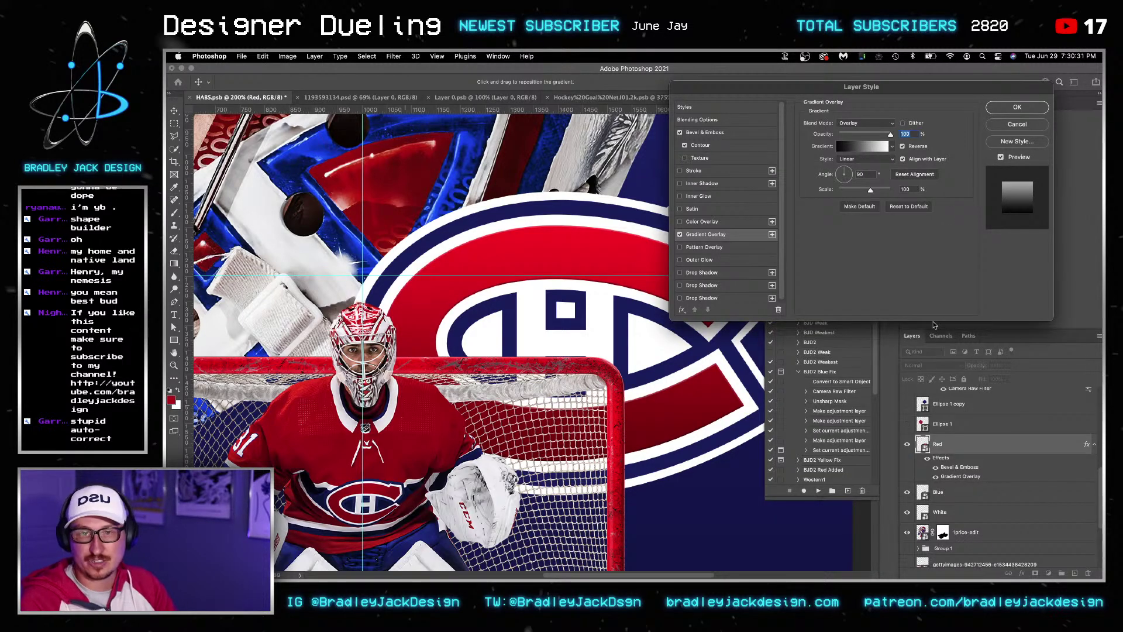
type("50")
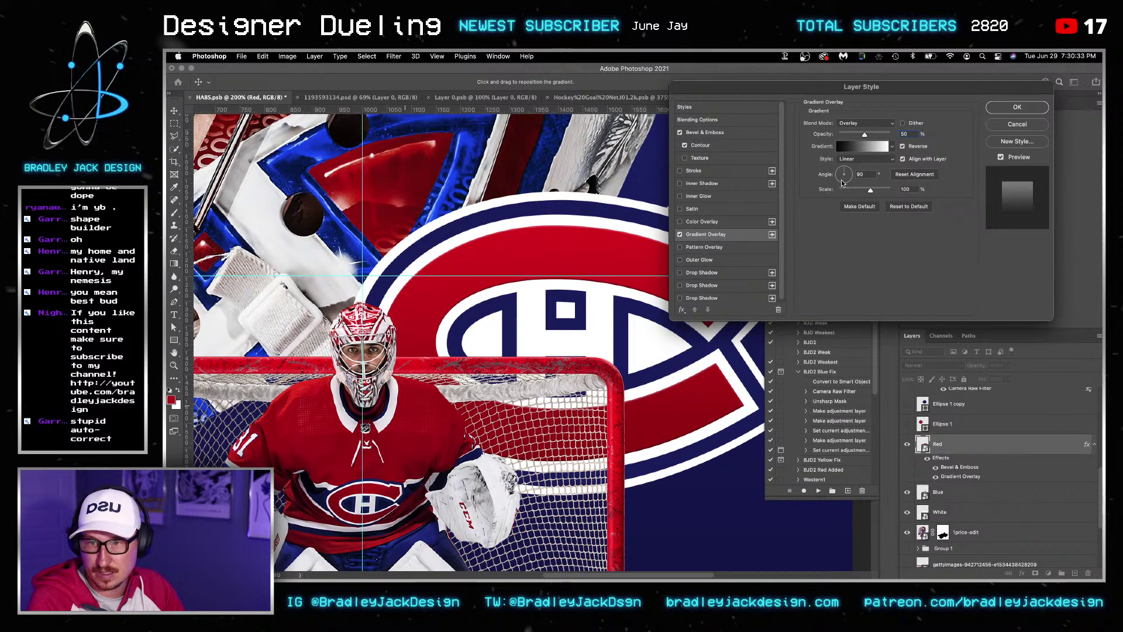
Add a Drop Shadow to the Red layer with 33% opacity, 4 px distance and 8 px size, and apply the layer styles
left_click(706, 271)
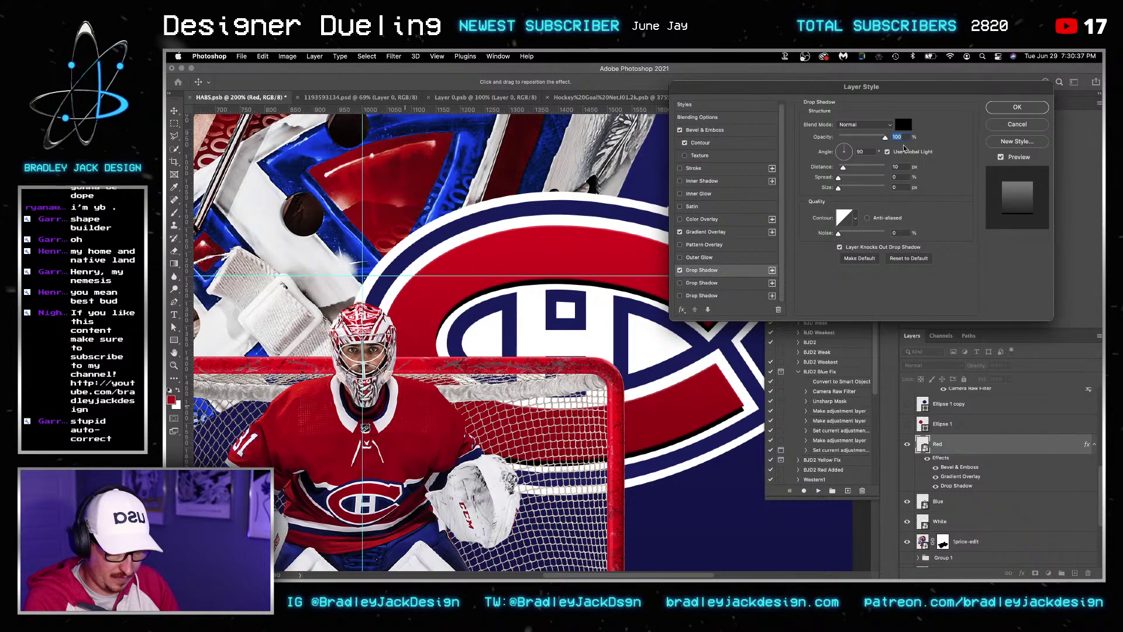
type("33")
key("Tab")
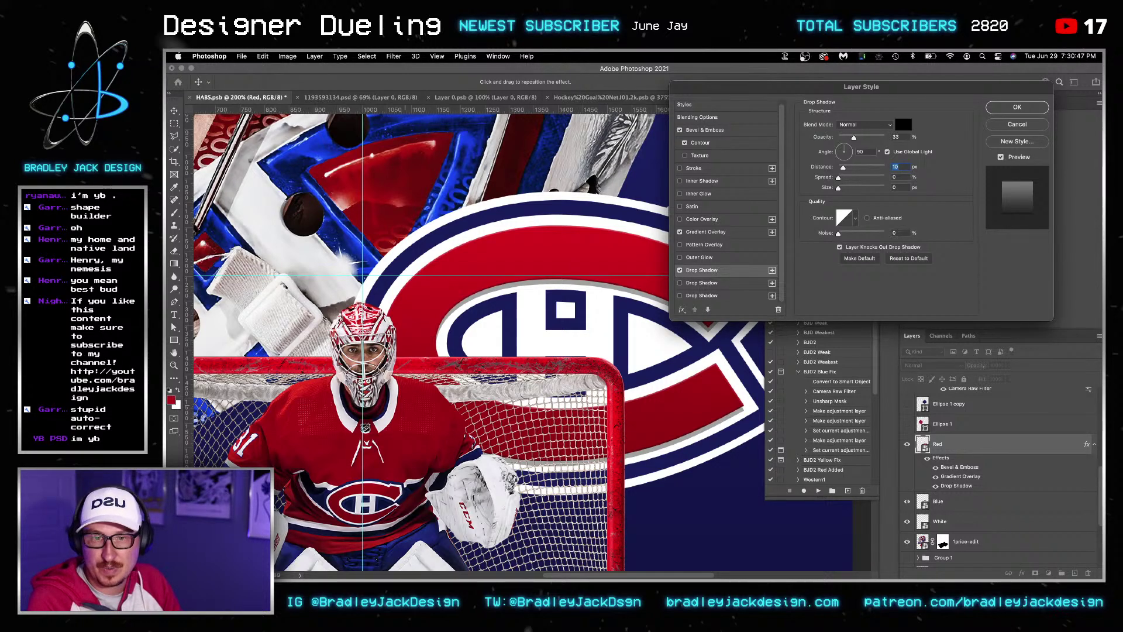
type("4")
key("Tab")
key("Tab")
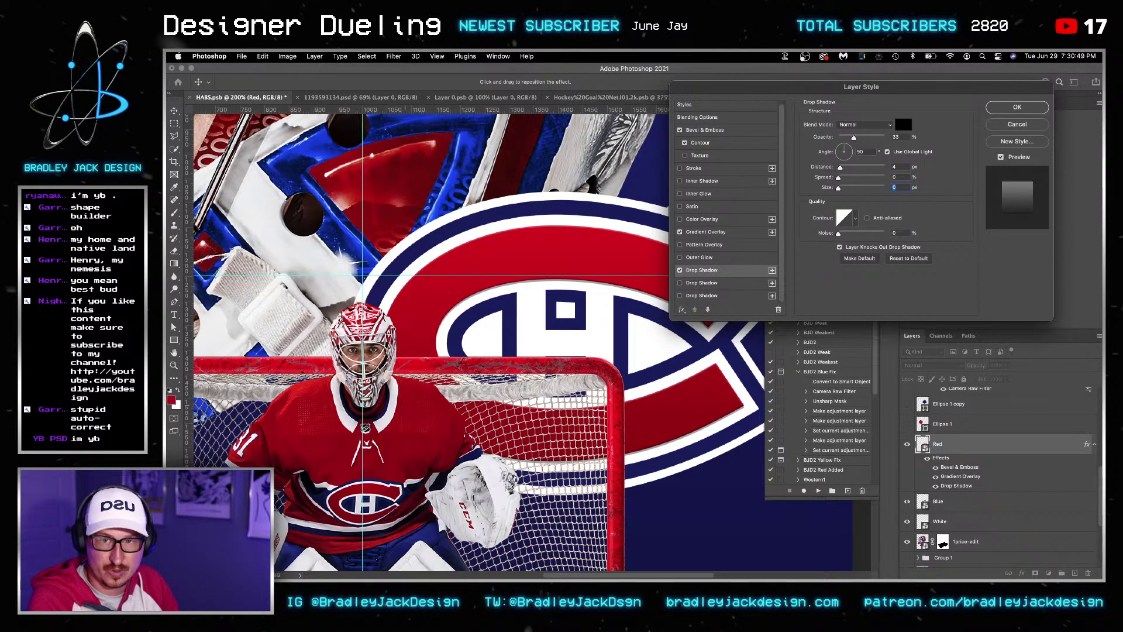
type("8")
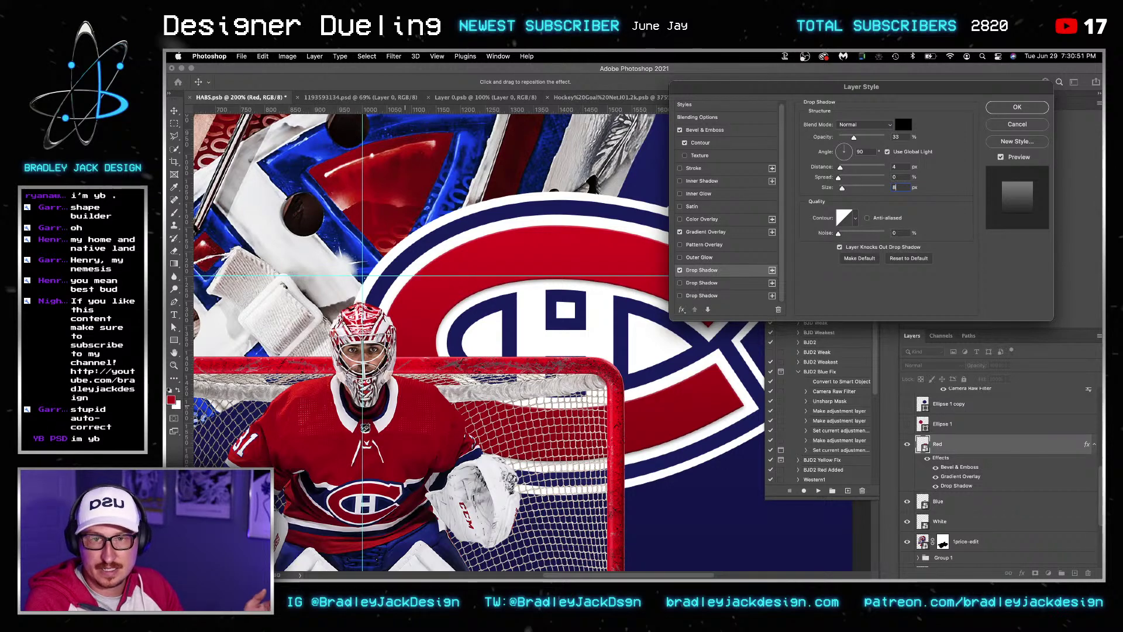
key("Tab")
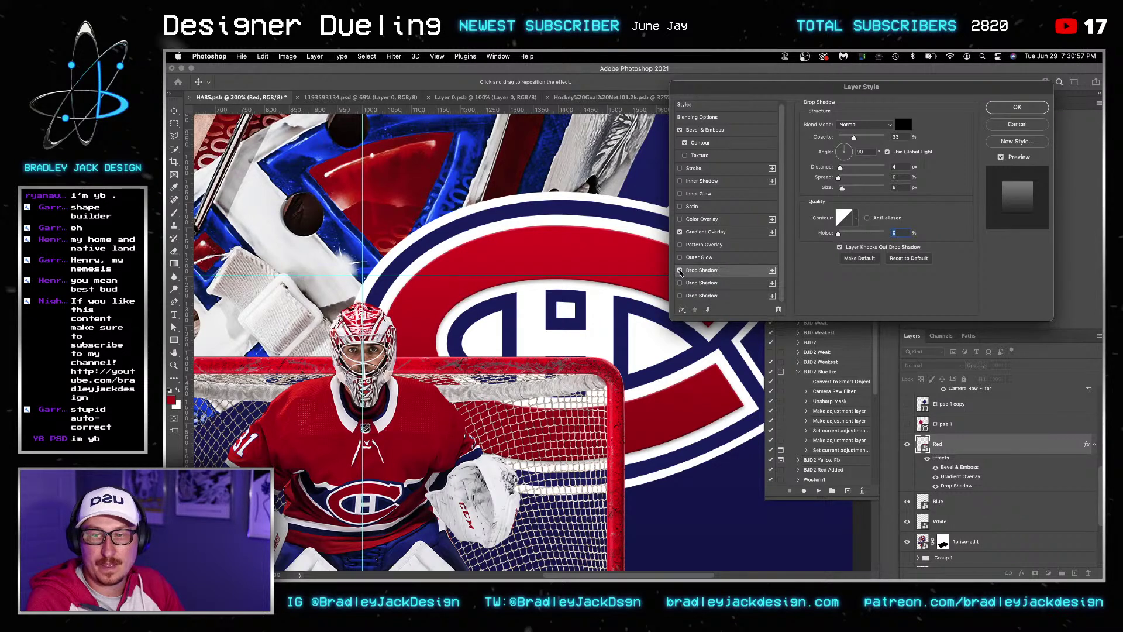
left_click(1017, 107)
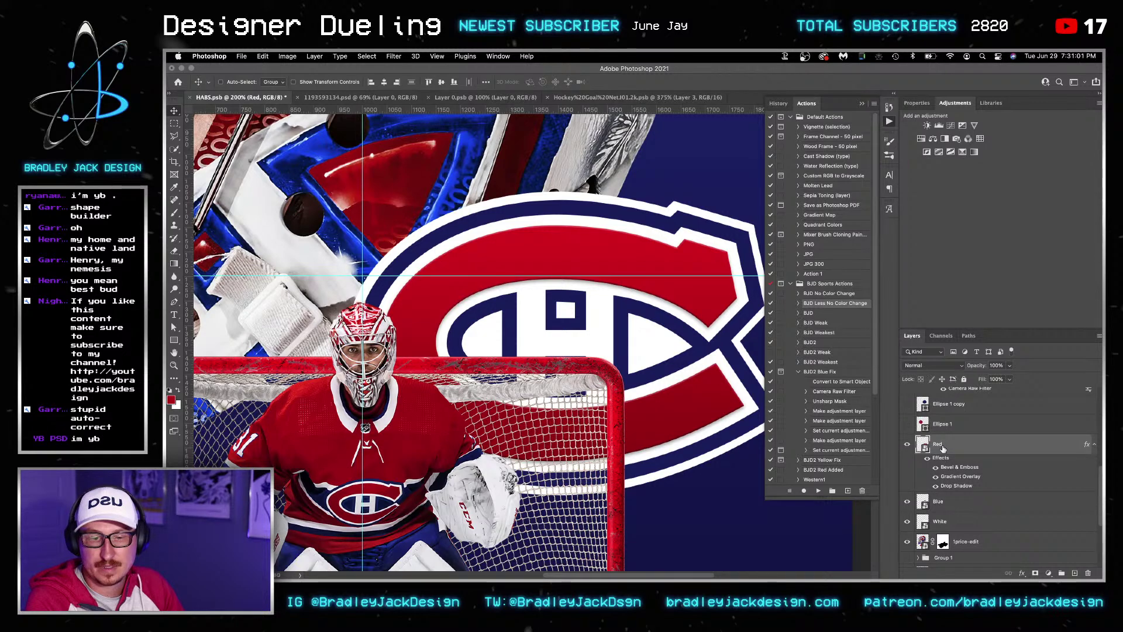
Duplicate the Red layer and add a black (000000) Color Overlay to the original Red layer underneath
key("super+j")
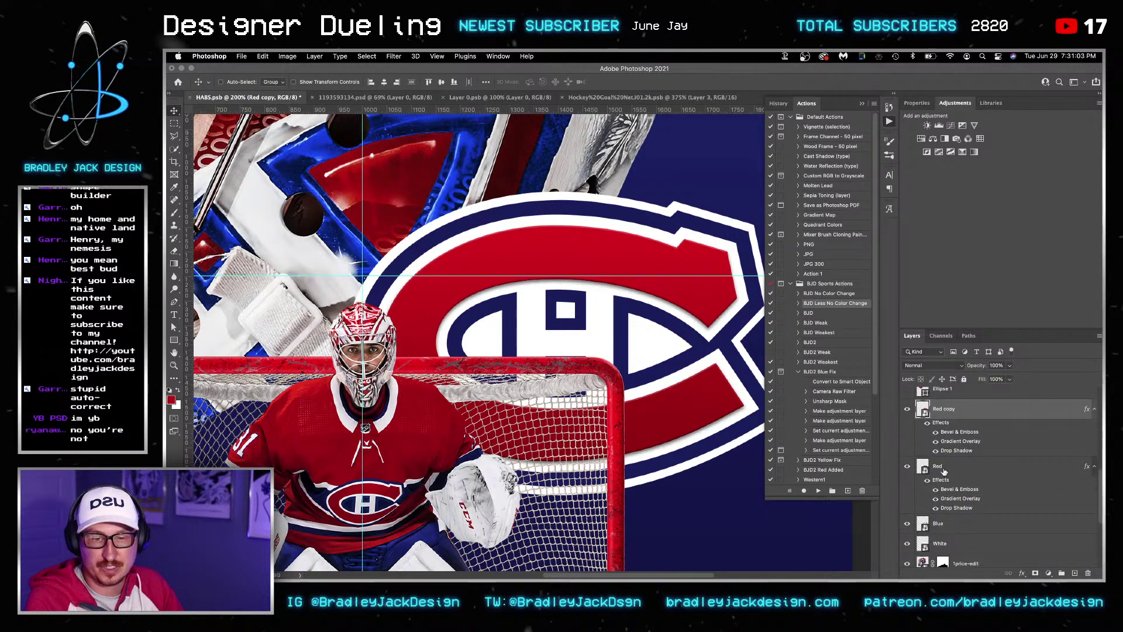
left_click(944, 472)
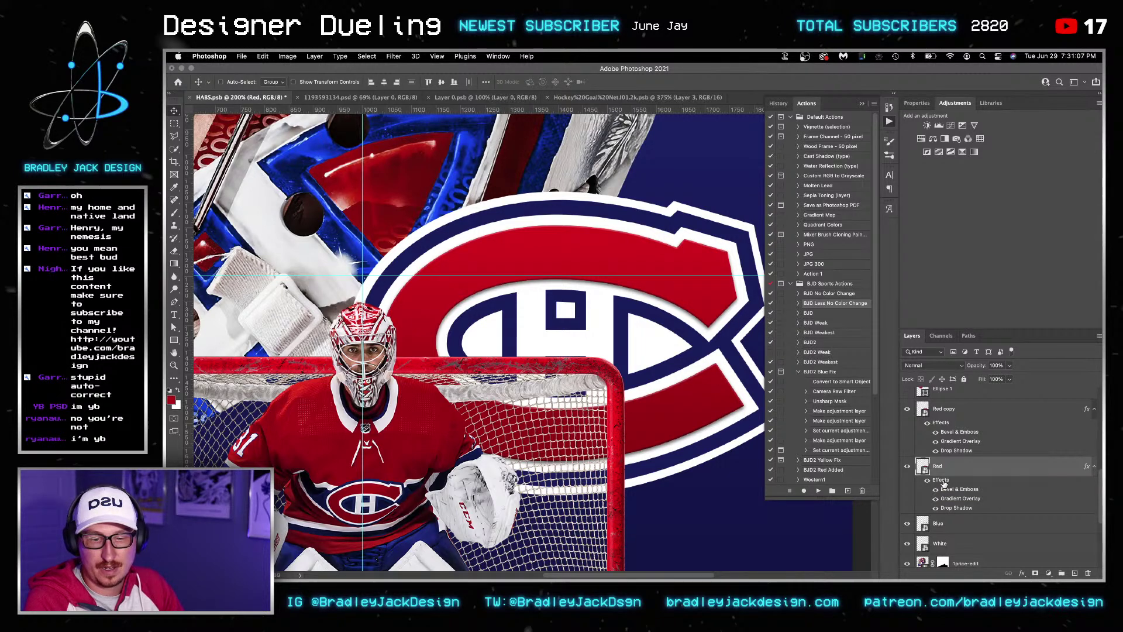
double_click(942, 480)
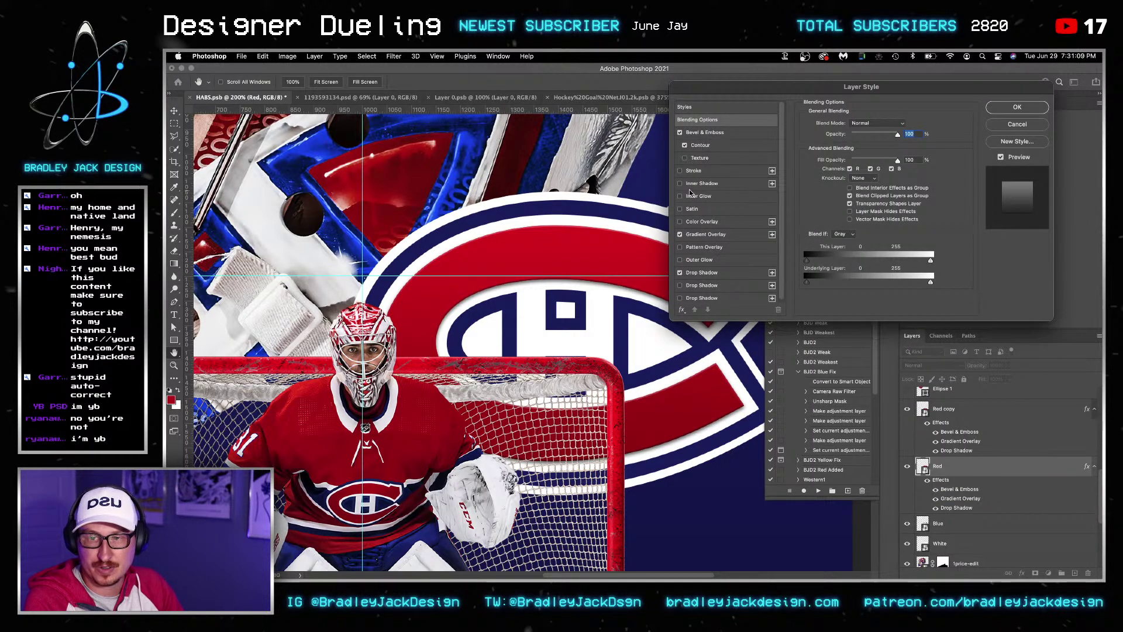
left_click(699, 221)
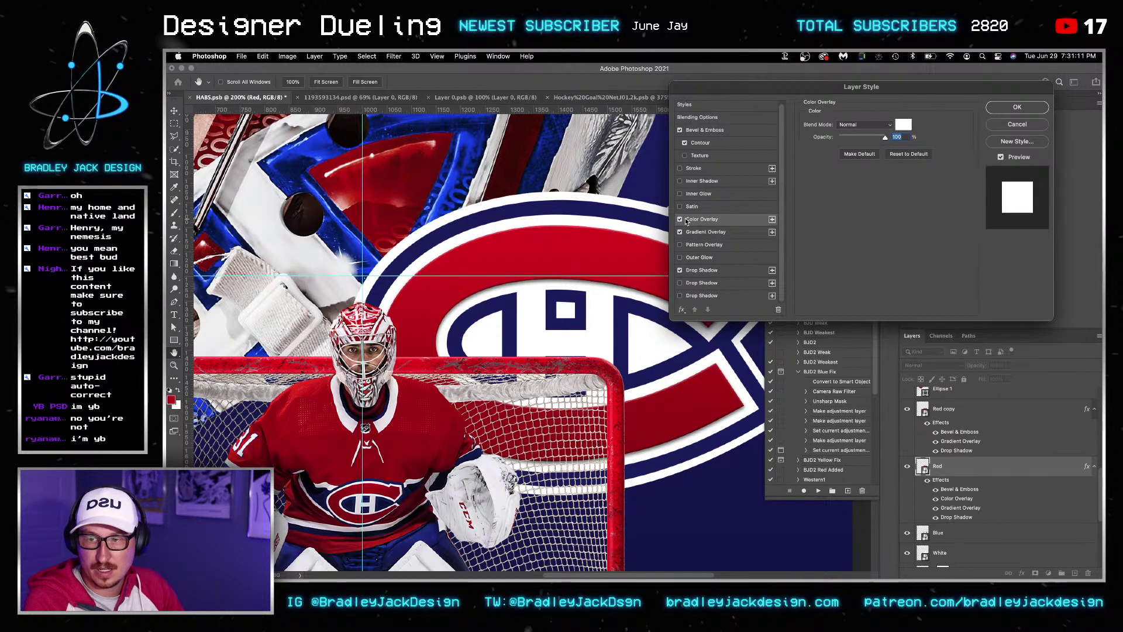
left_click(903, 125)
left_click_drag(280, 463, 355, 557)
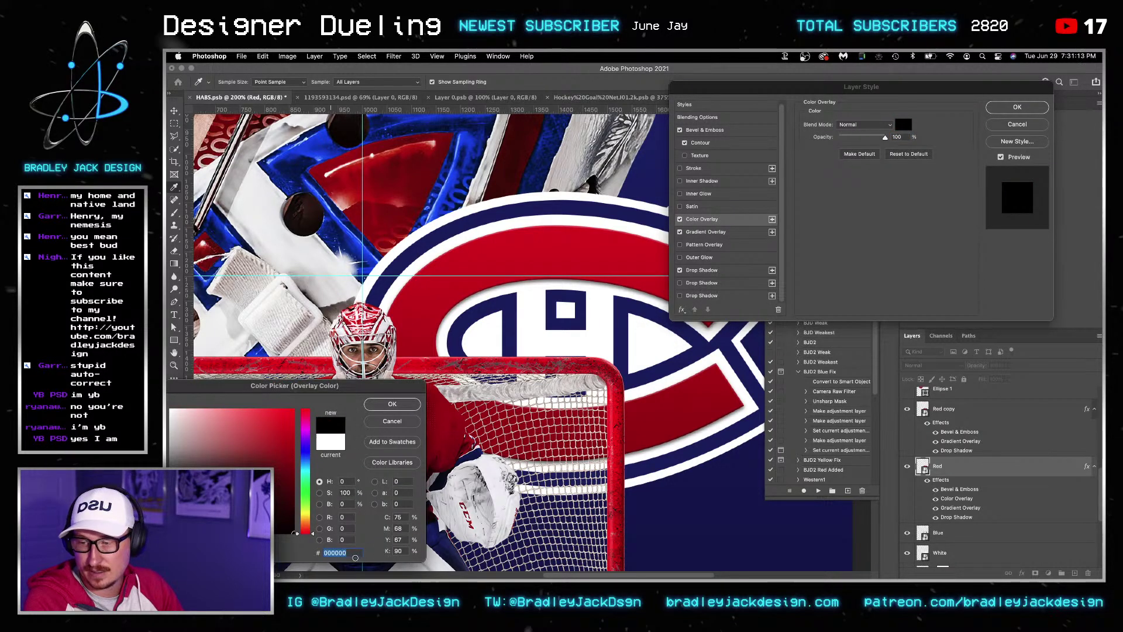
left_click(392, 405)
left_click(996, 111)
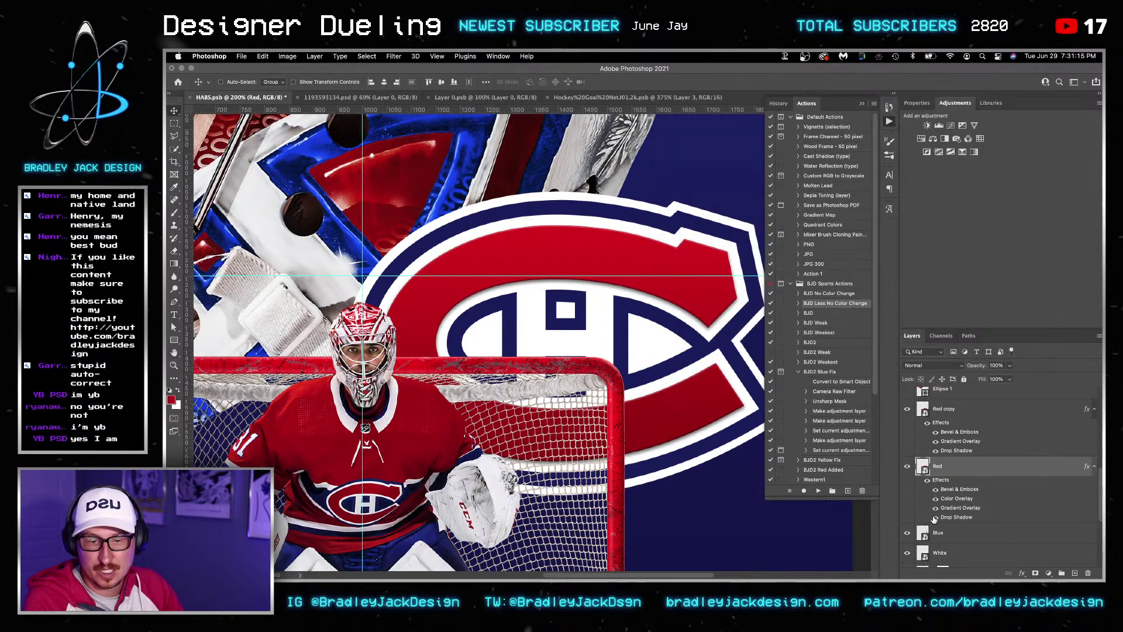
Hide the Bevel & Emboss, Gradient Overlay and Drop Shadow effects on the lower Red layer
left_click(935, 489)
left_click(935, 508)
left_click(936, 517)
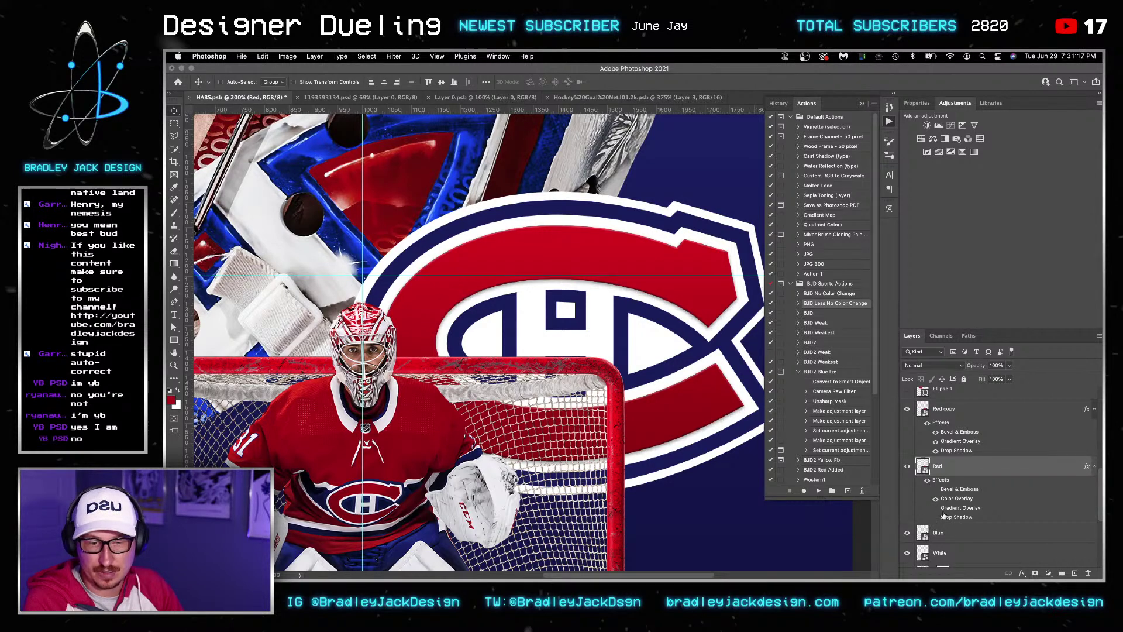
right_click(974, 467)
left_click(1006, 333)
Apply a Gaussian Blur with a radius of 1 pixel to the lower Red layer
left_click(393, 56)
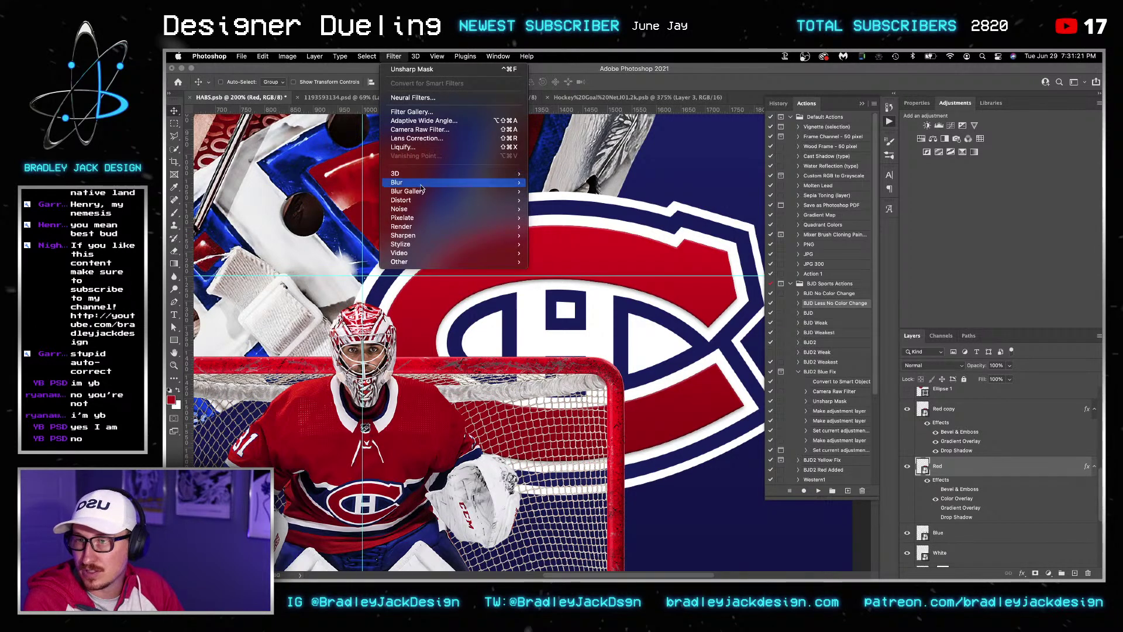
mouse_move(456, 183)
left_click(560, 217)
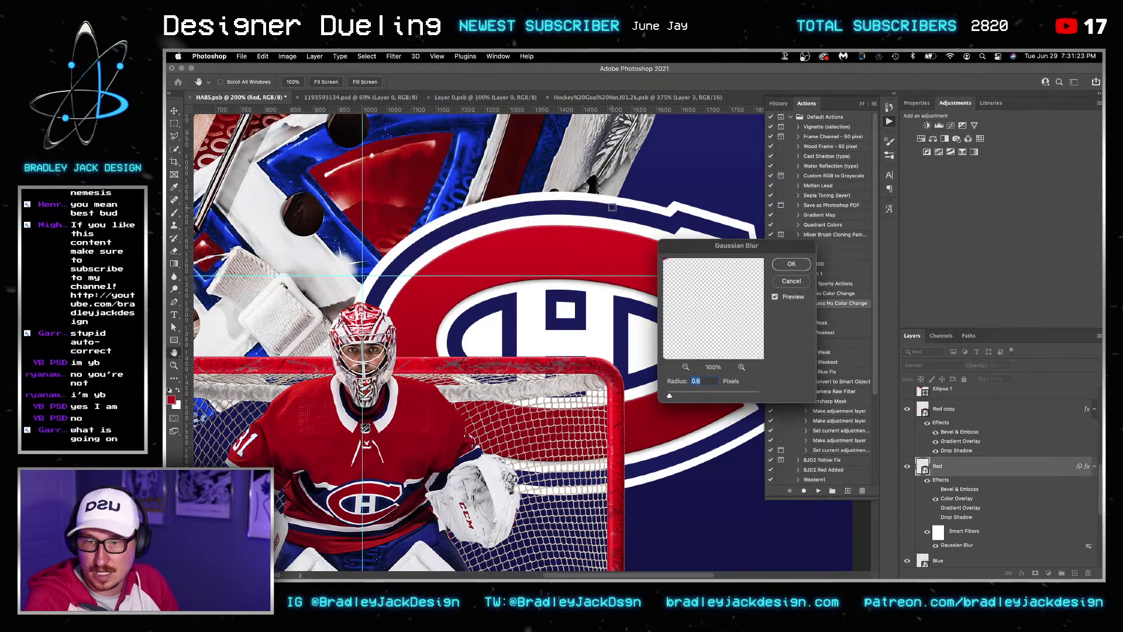
type("1")
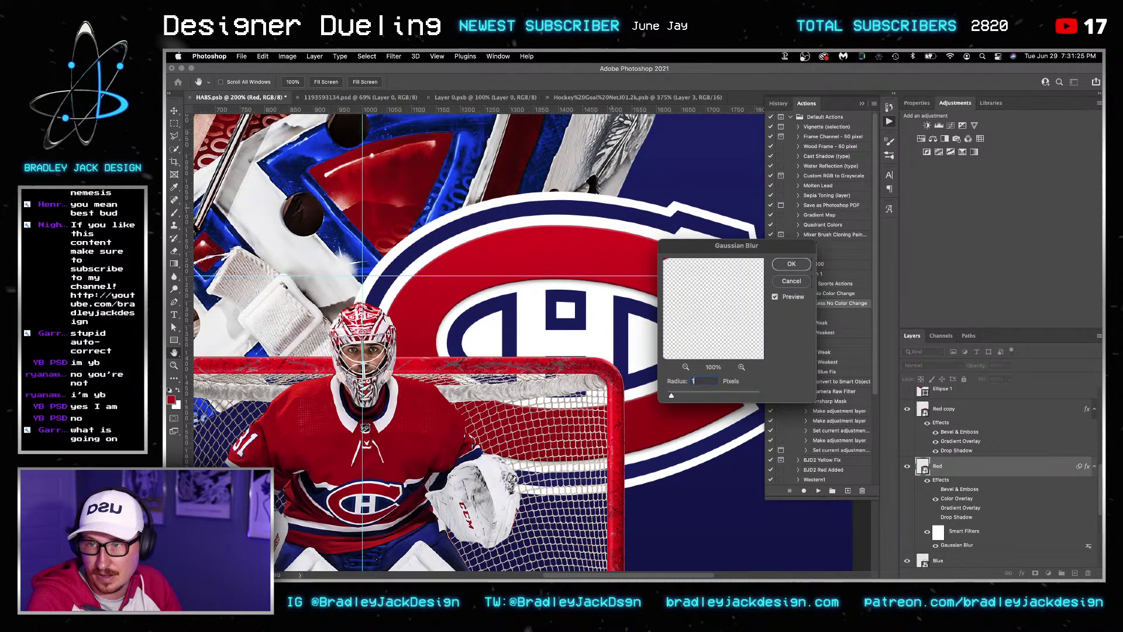
key("Return")
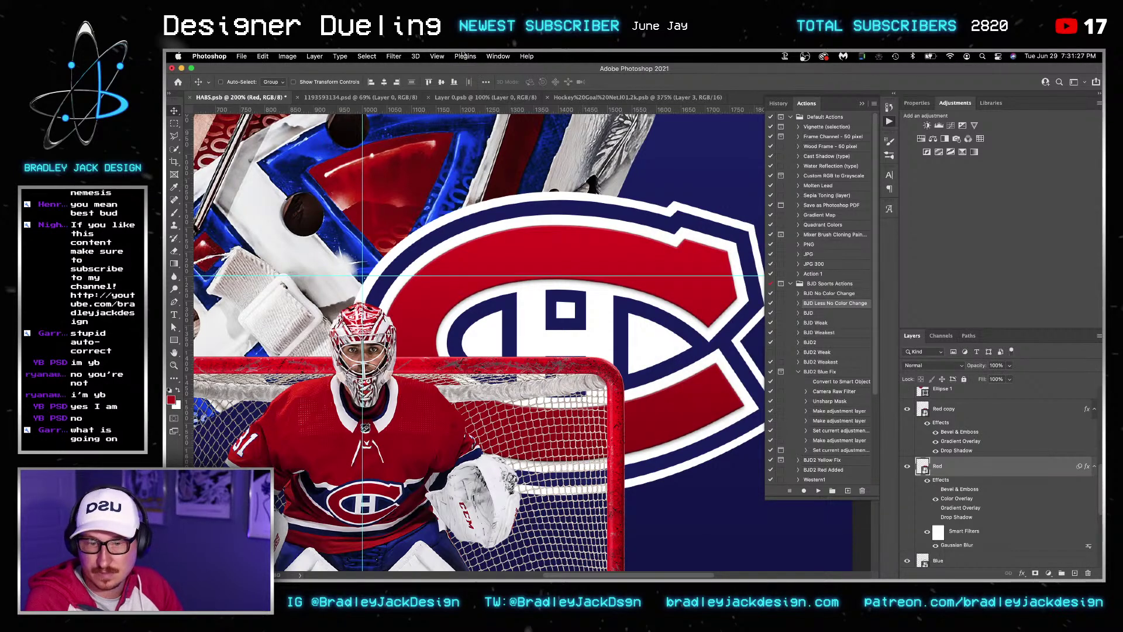
Apply a Motion Blur to the lower Red layer with a 90° angle and a distance of 16 pixels
left_click(393, 56)
mouse_move(424, 186)
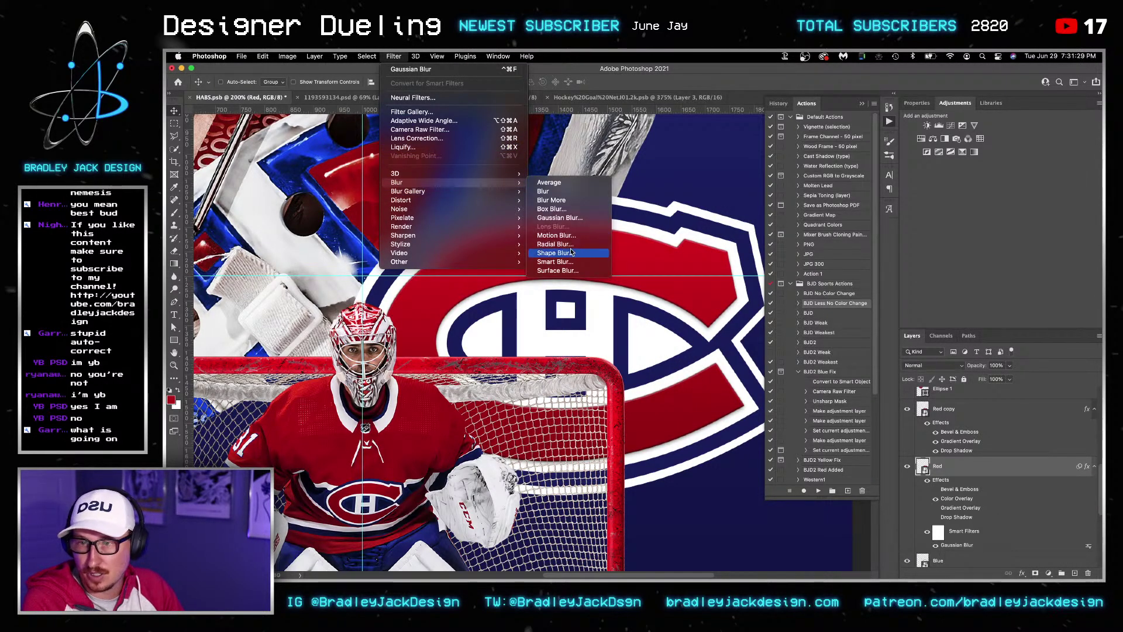
left_click(556, 235)
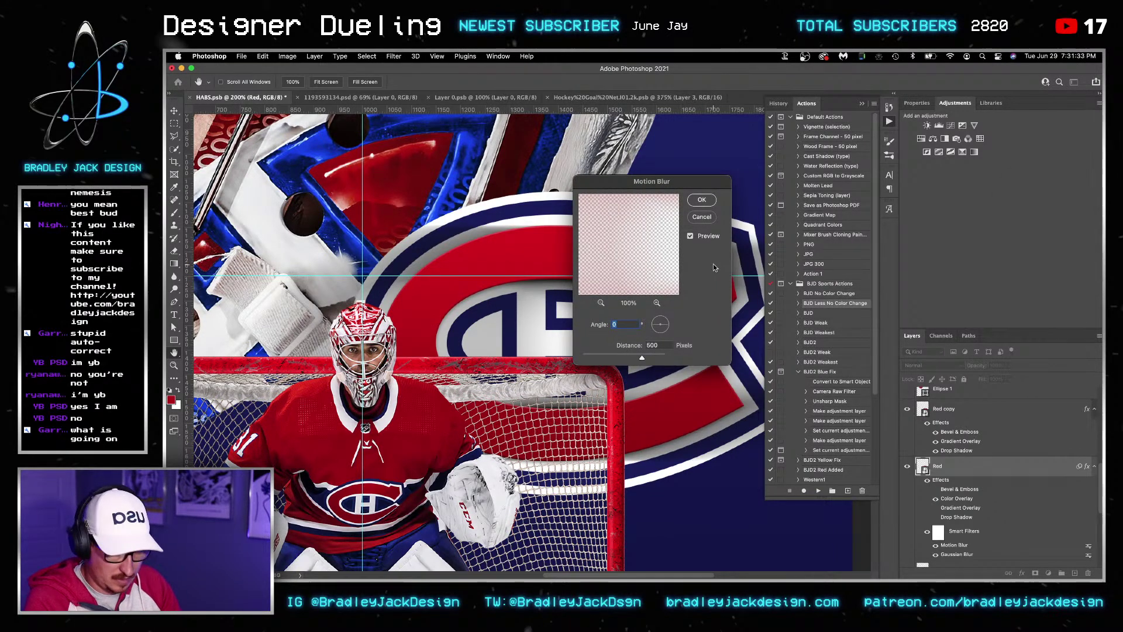
type("90")
key("Tab")
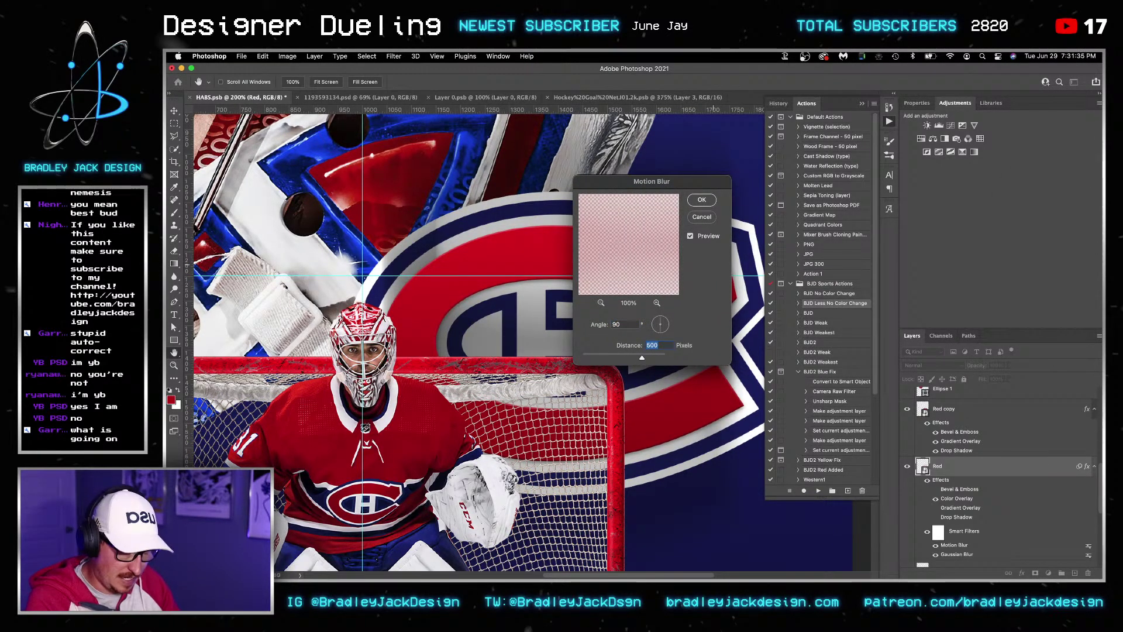
type("8")
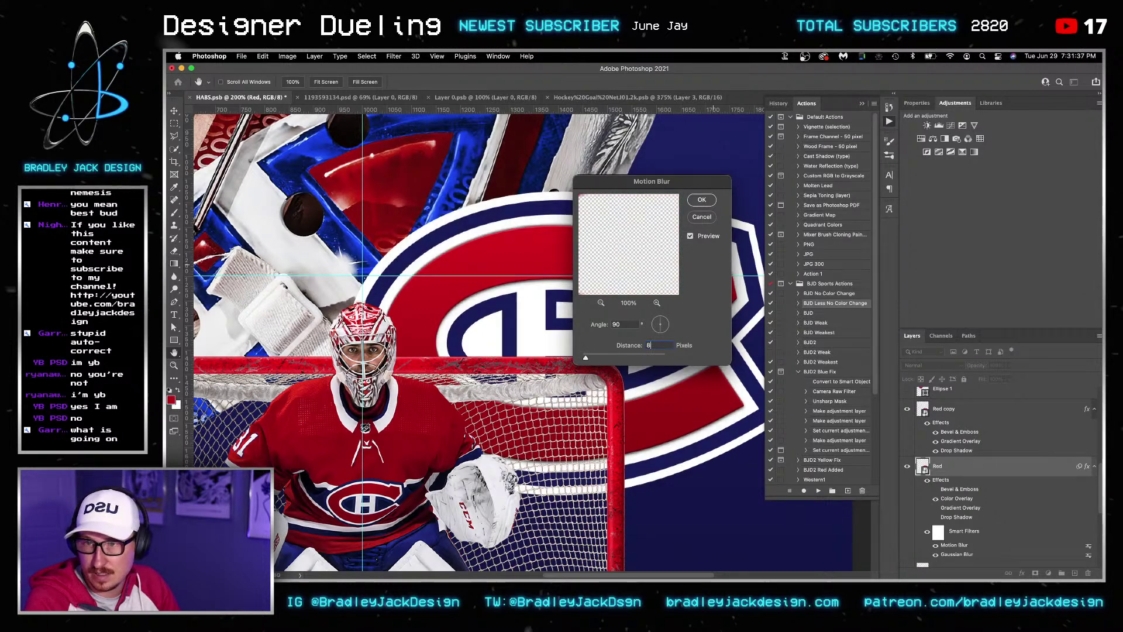
key("Up")
key("Up")
key("Up")
key("Up")
key("Up")
key("Up")
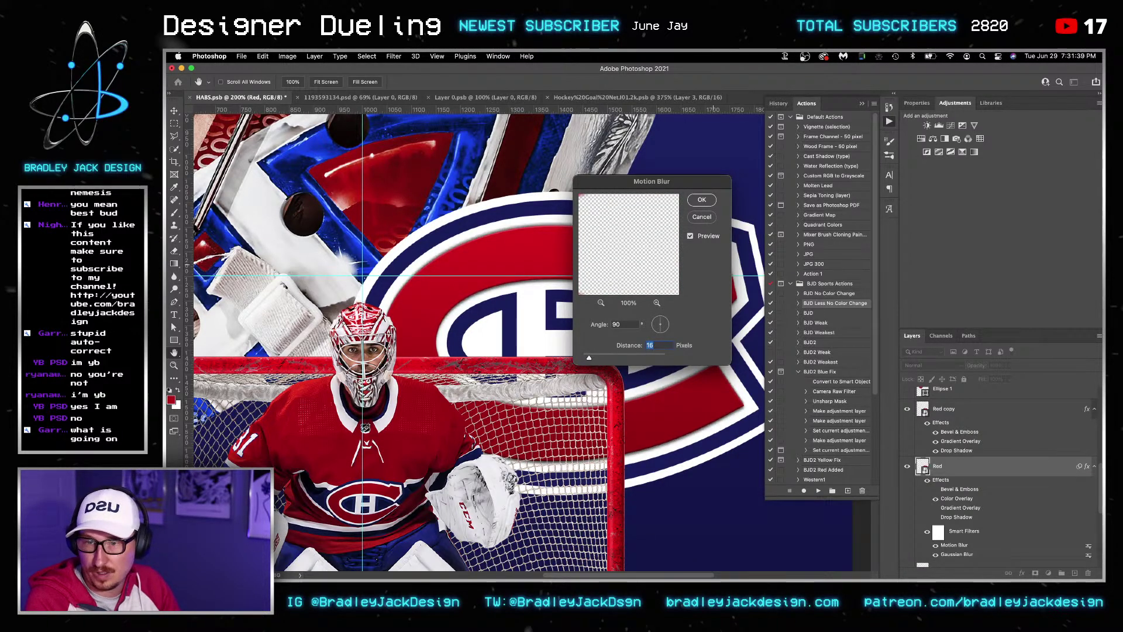
key("Return")
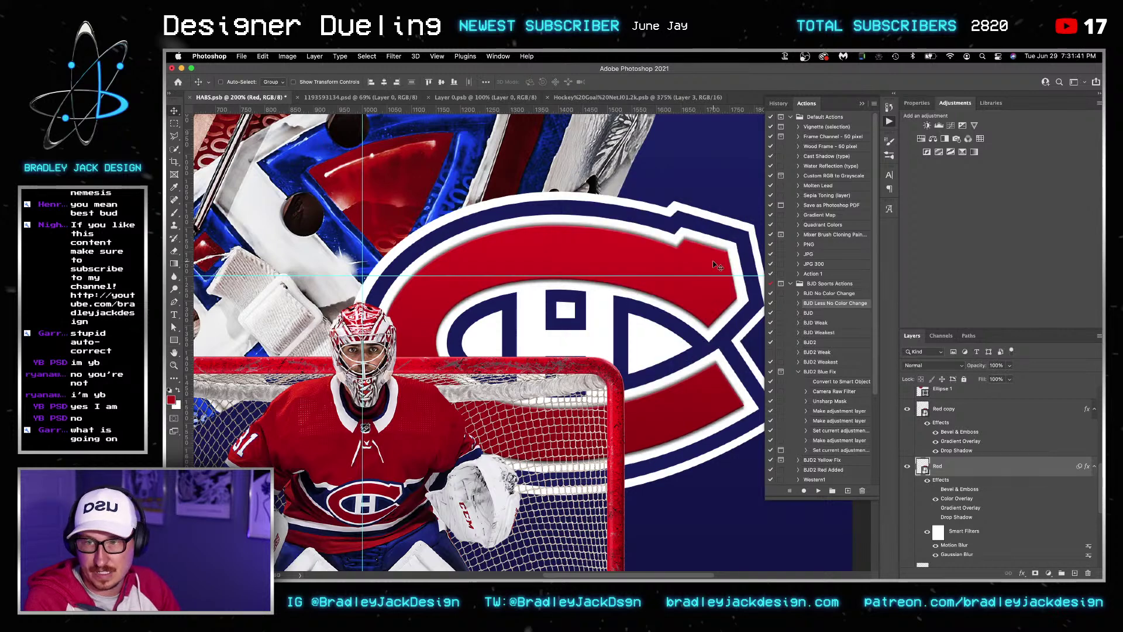
Add a second Motion Blur filter to the lower Red layer, and set the layer to Multiply blending at 75% opacity
scroll(965, 528, "down", 1)
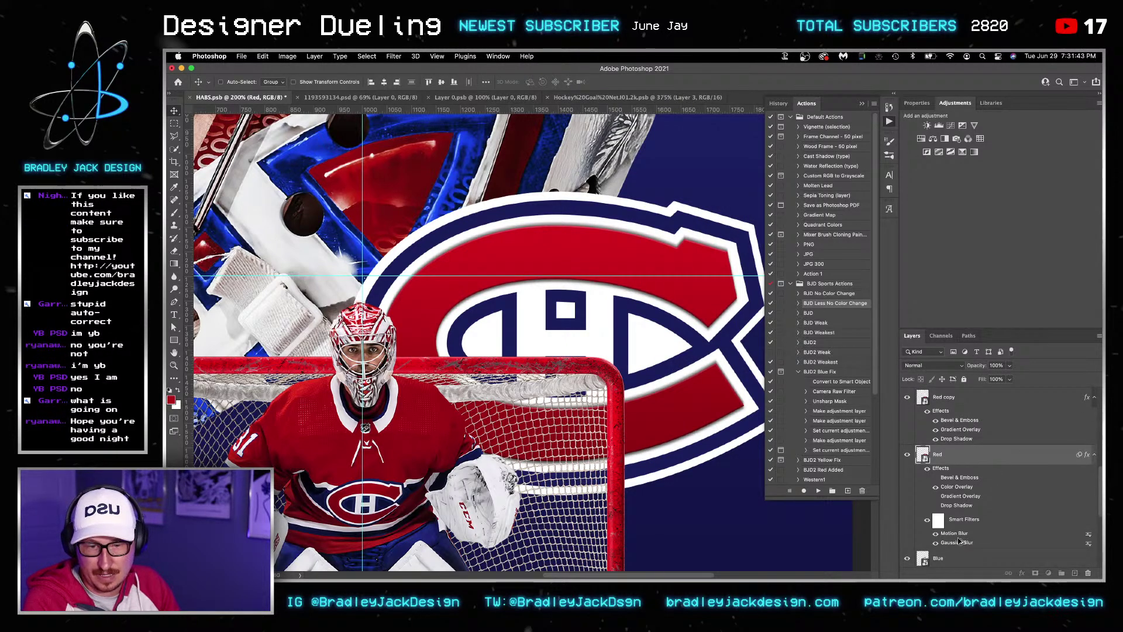
left_click_drag(960, 541, 955, 540)
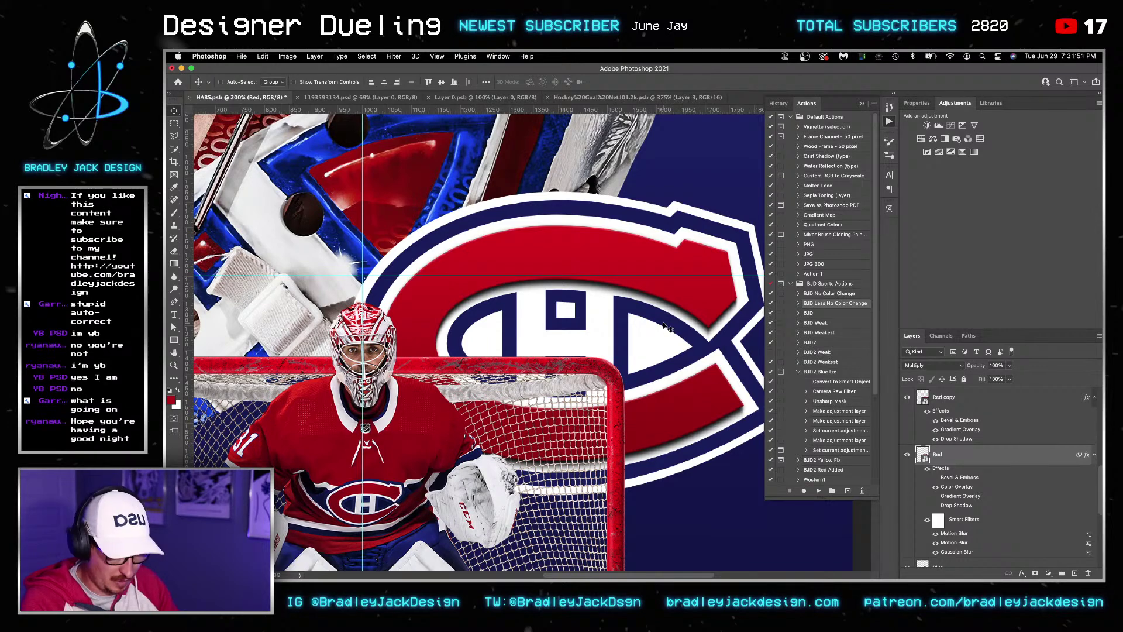
key("7")
key("5")
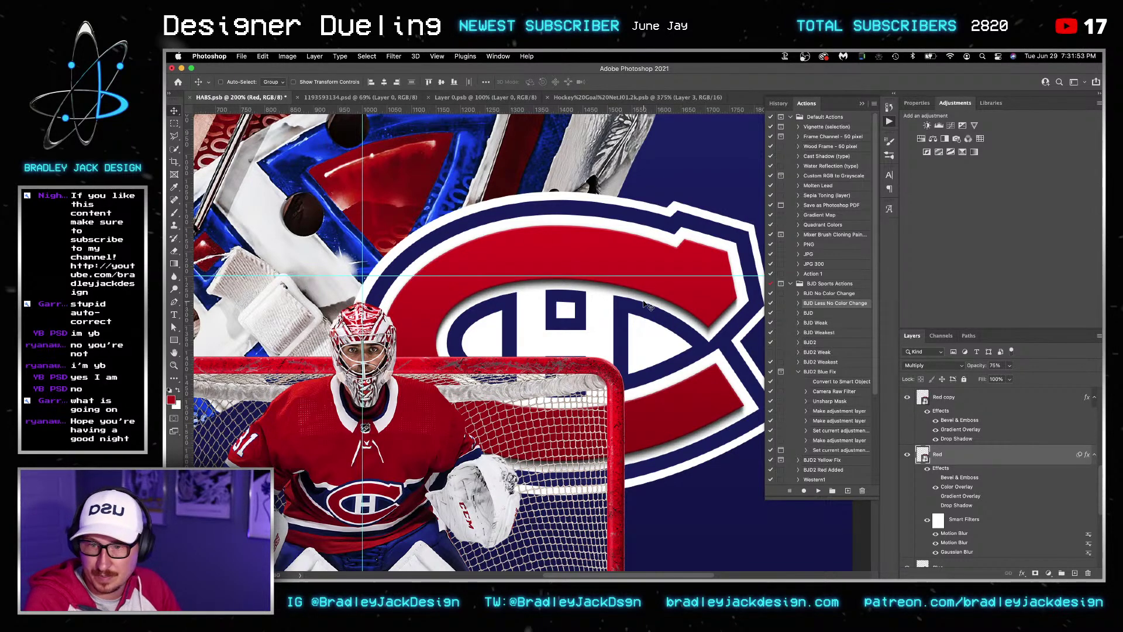
Set the distance of the topmost Motion Blur filter on the lower Red layer to 2 pixels and inspect the logo shadow
scroll(727, 336, "up", 4)
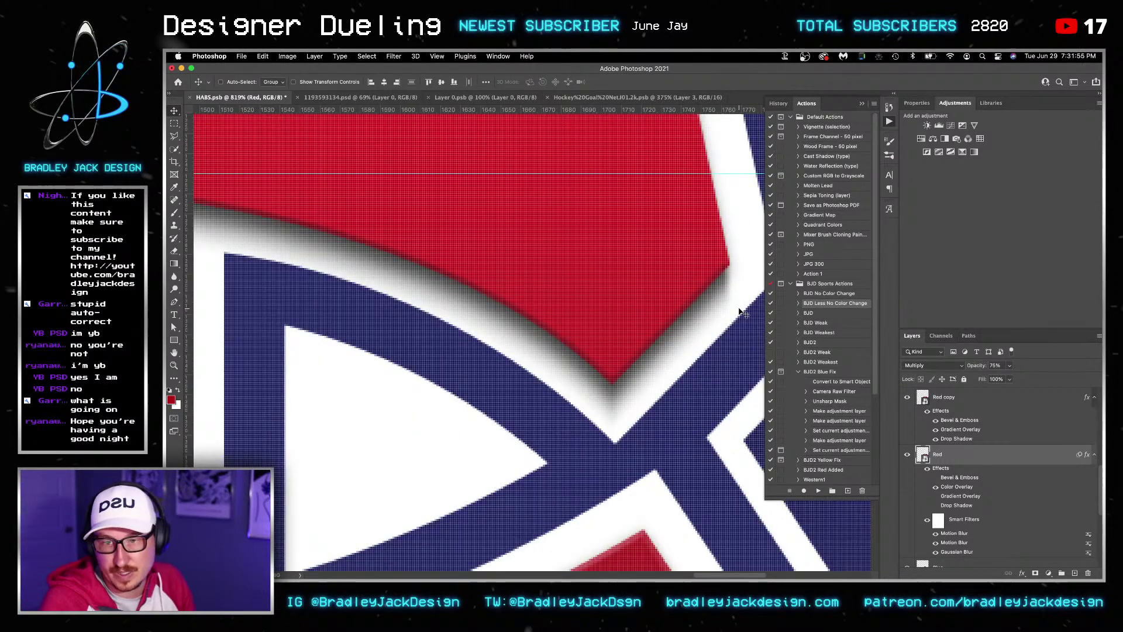
scroll(740, 312, "down", 4)
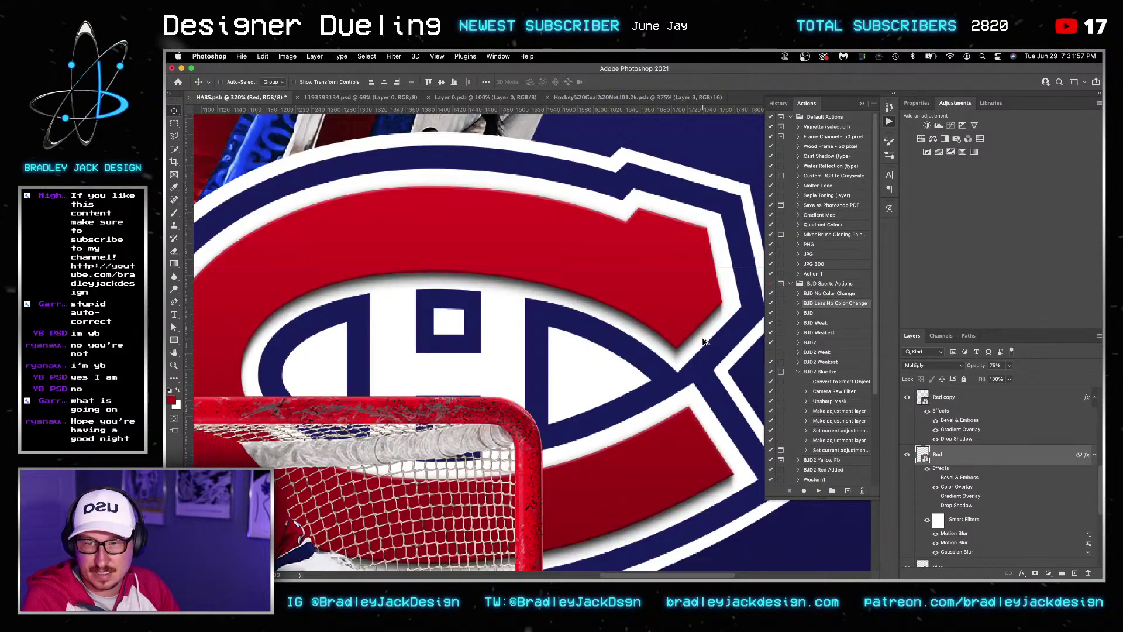
scroll(692, 310, "down", 4)
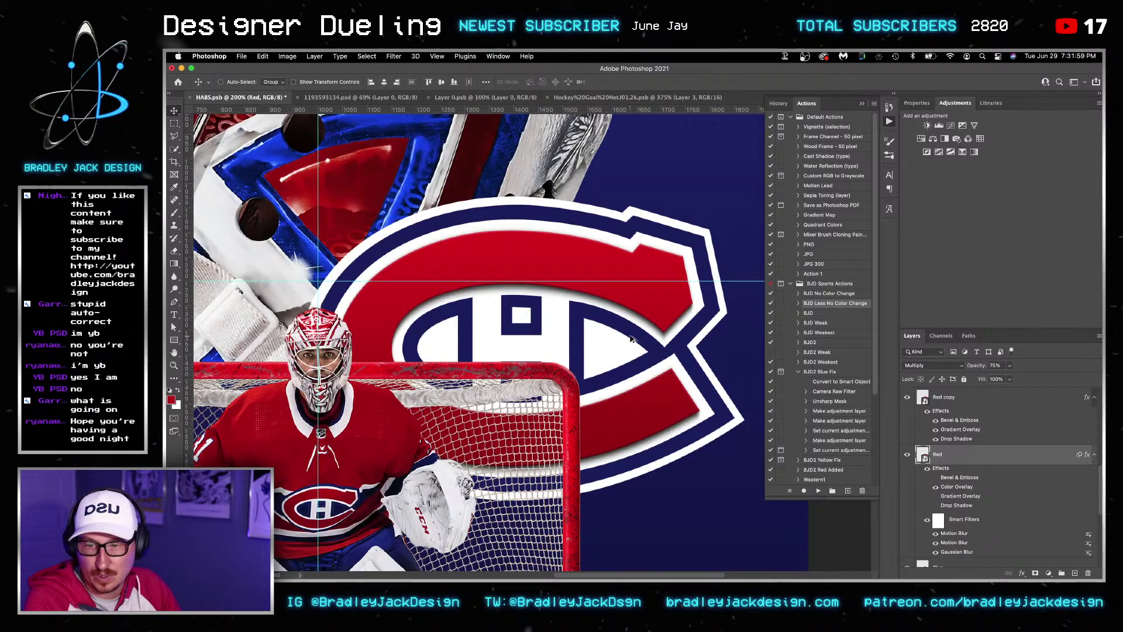
scroll(631, 336, "down", 1)
scroll(544, 346, "up", 4)
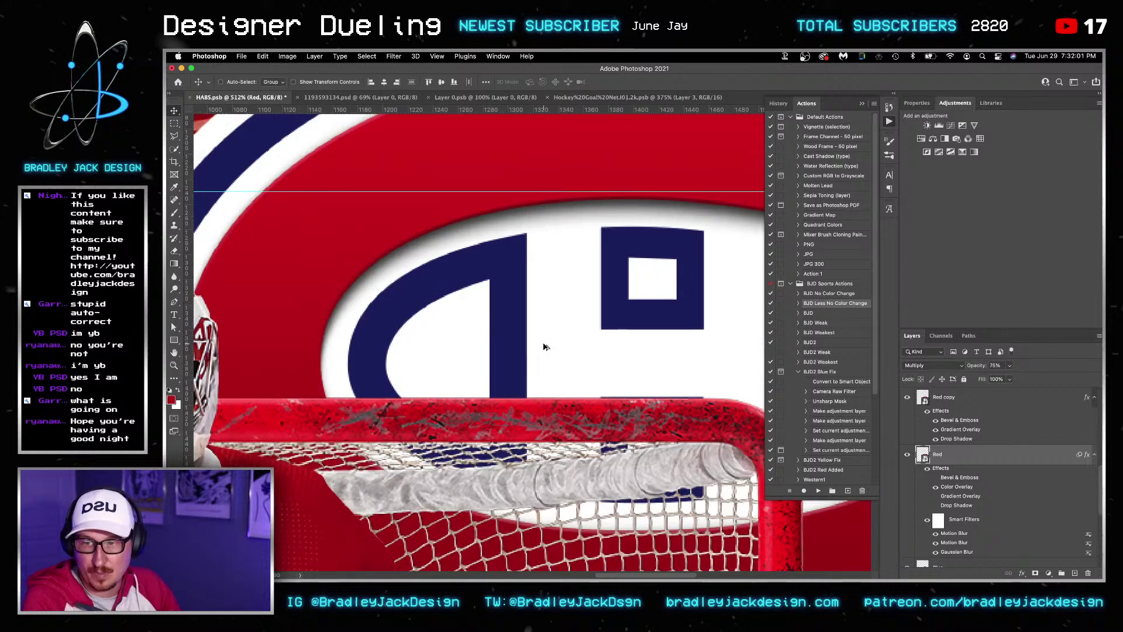
scroll(954, 509, "down", 1)
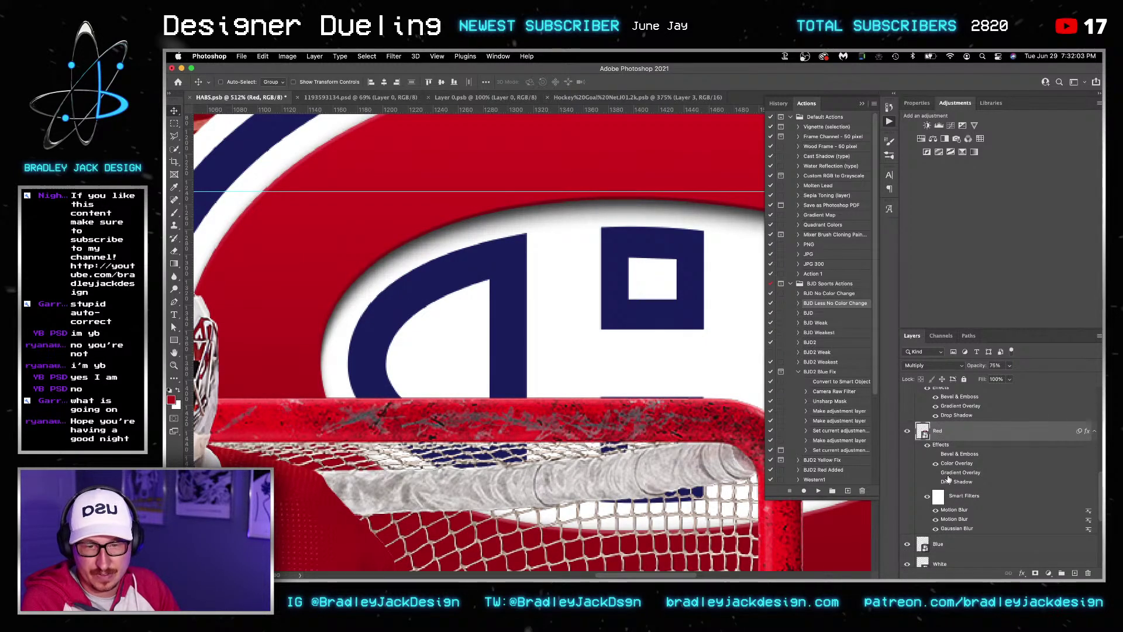
double_click(954, 510)
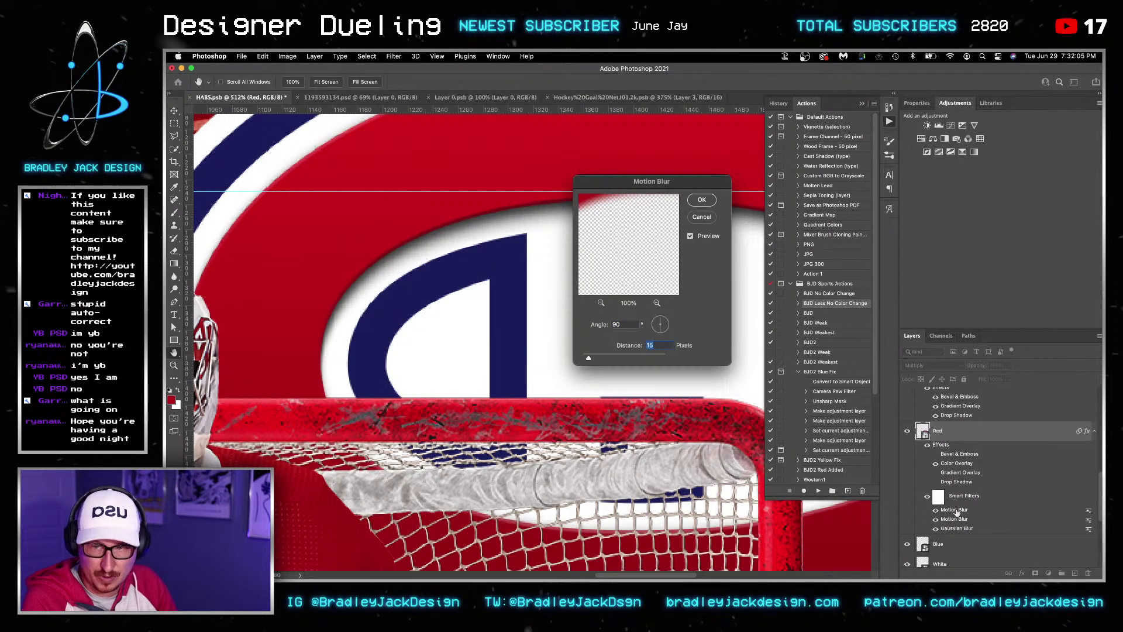
type("2")
key("Return")
scroll(655, 388, "down", 4)
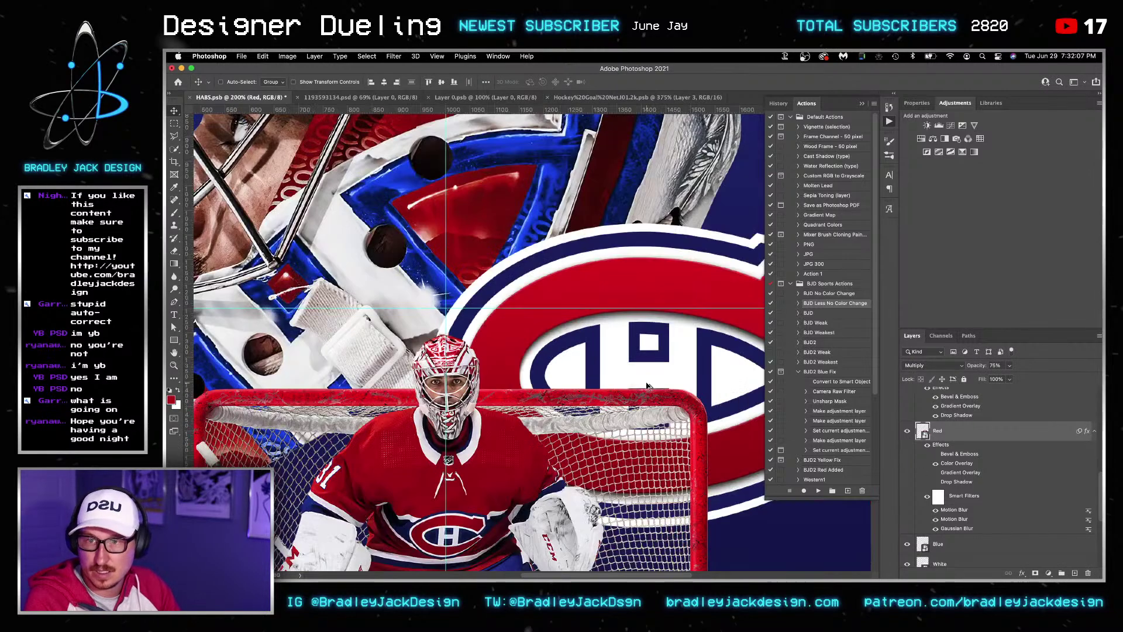
scroll(656, 388, "up", 5)
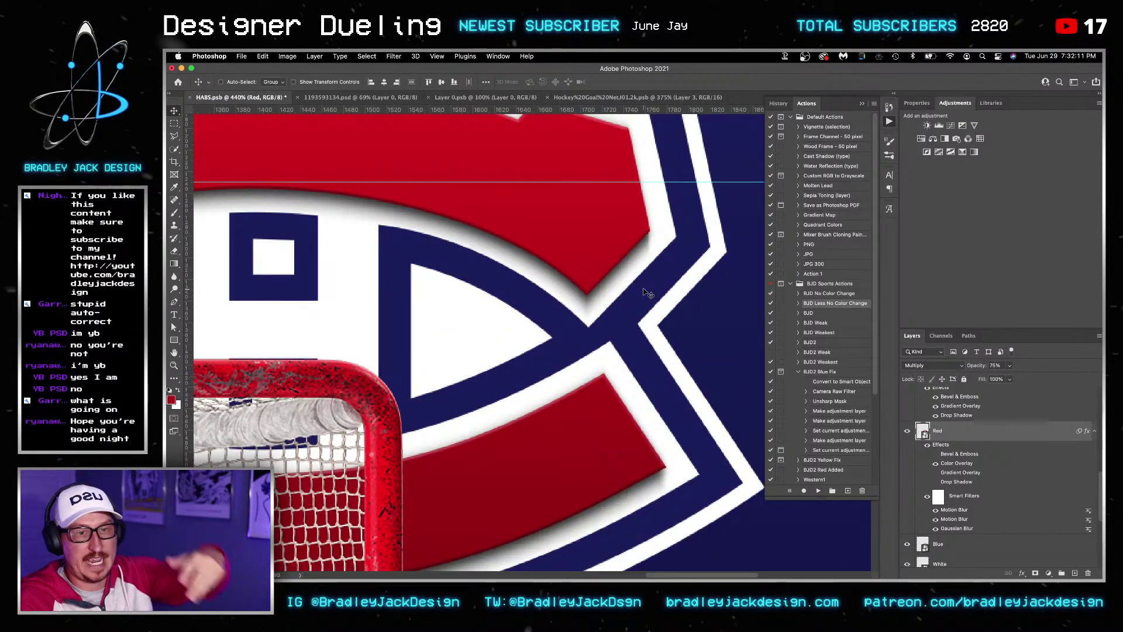
Copy the Red copy layer's Bevel & Emboss, Gradient Overlay and Drop Shadow effects onto the Blue layer, and duplicate the Blue layer
scroll(643, 291, "down", 3)
scroll(948, 476, "up", 1)
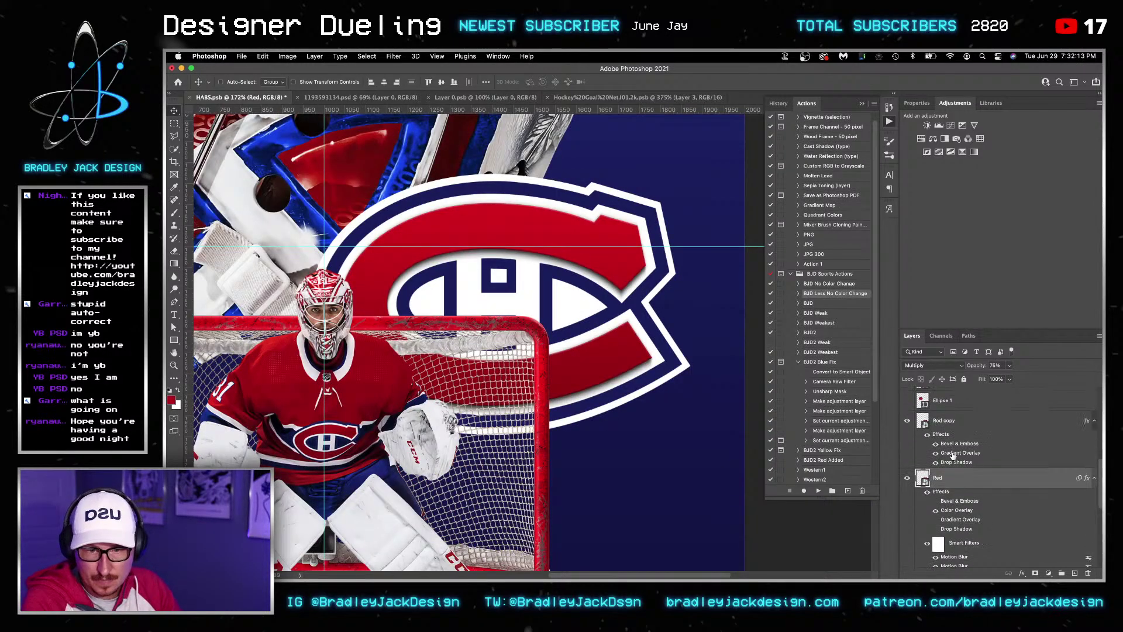
scroll(943, 457, "up", 1)
scroll(940, 430, "down", 1)
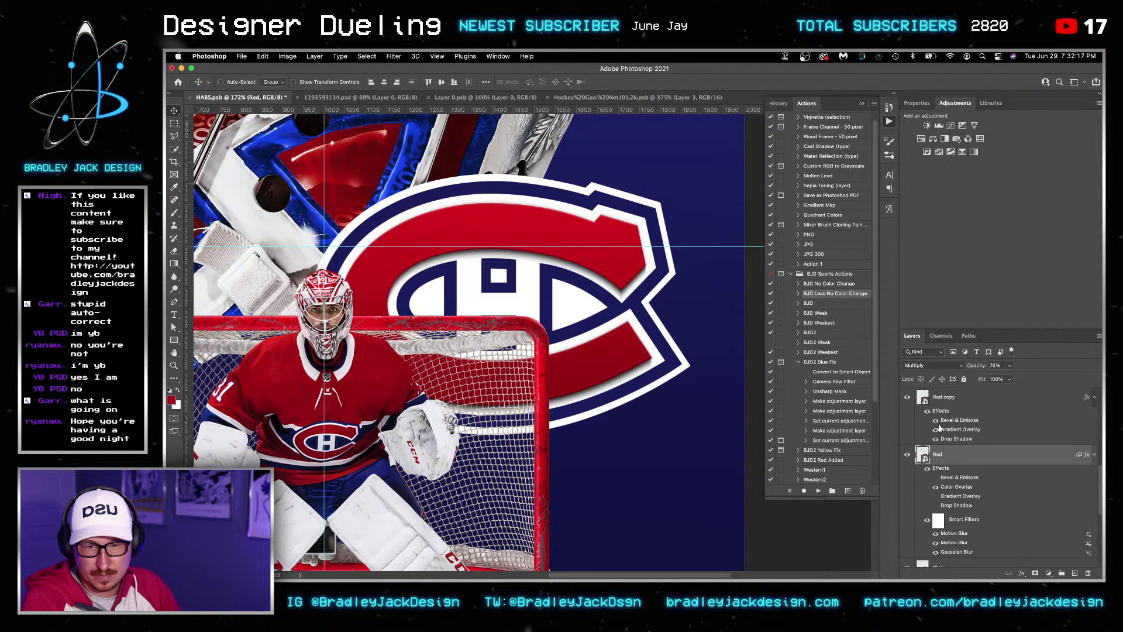
scroll(941, 412, "down", 1)
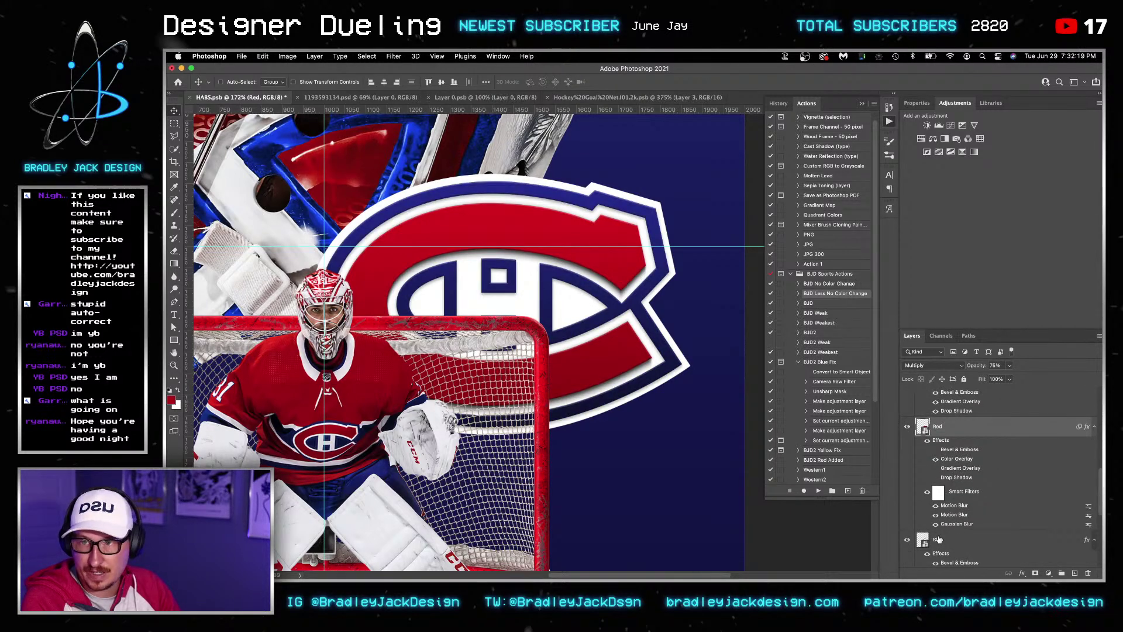
scroll(938, 536, "down", 1)
right_click(935, 522)
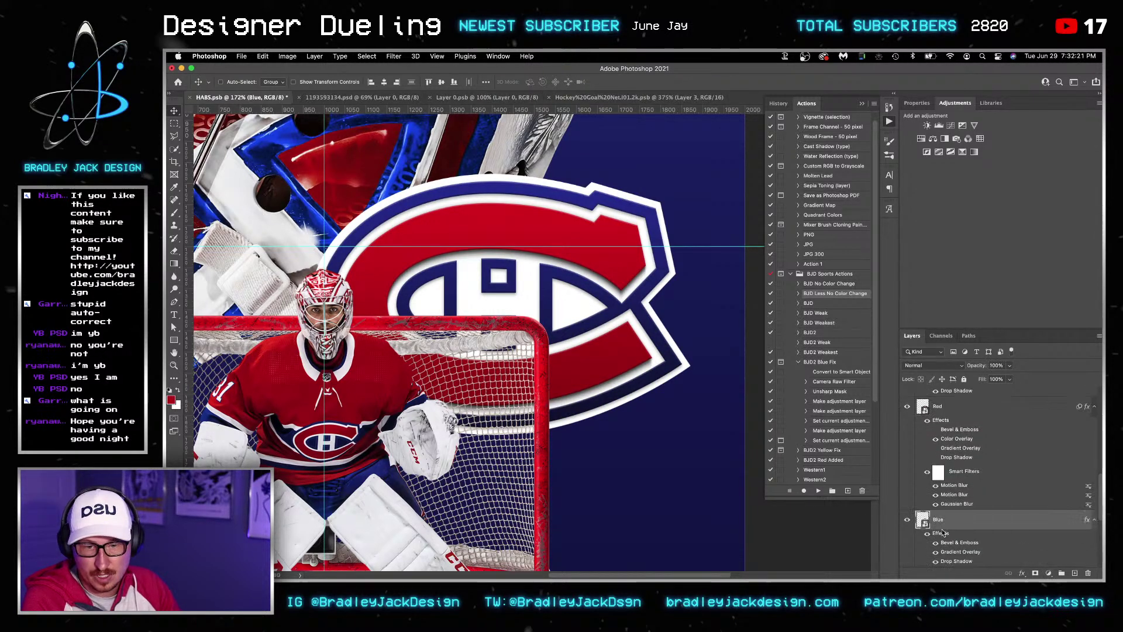
key("Escape")
key("ctrl+j")
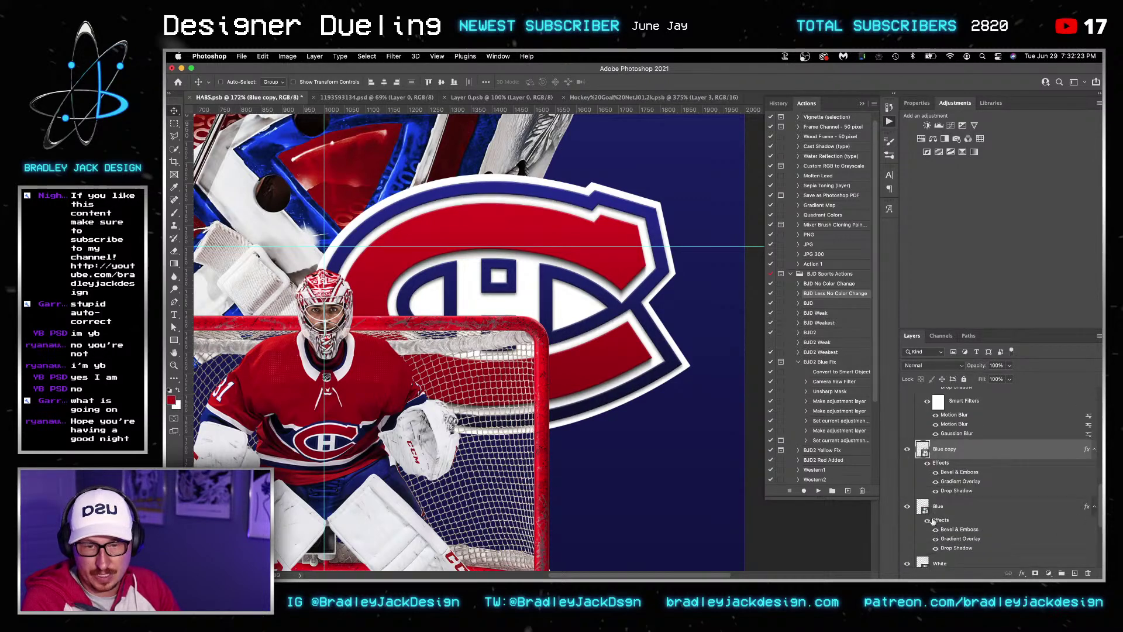
Replace the lower Blue layer's effects with a copy of the lower Red layer's effects, leaving only Color Overlay active
scroll(934, 520, "up", 2)
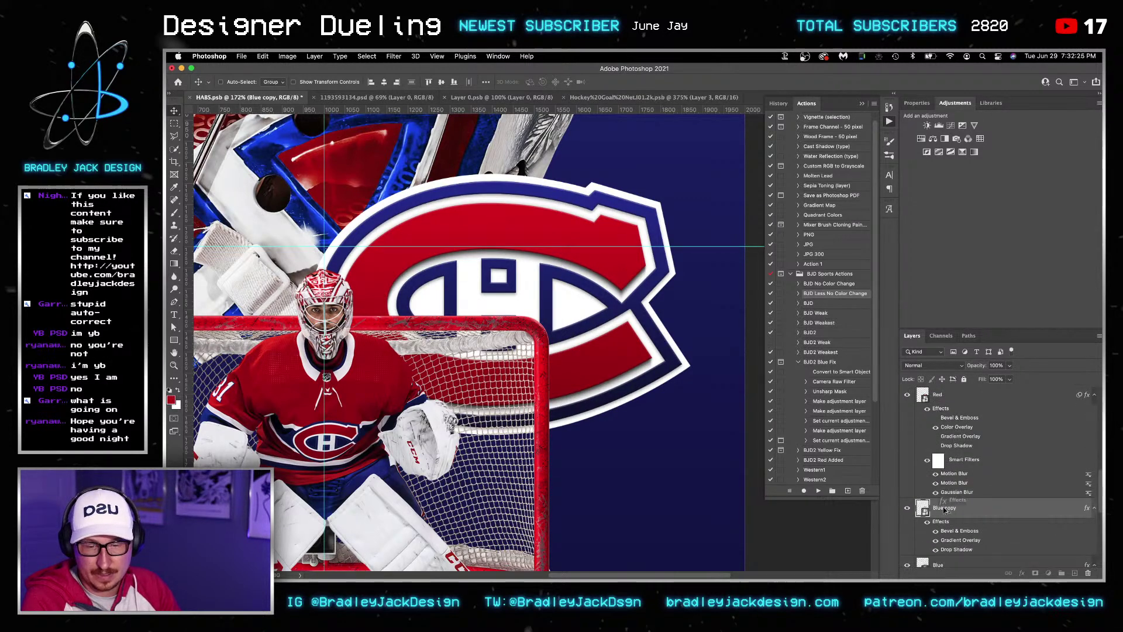
scroll(941, 506, "down", 1)
scroll(940, 562, "down", 1)
scroll(947, 509, "up", 2)
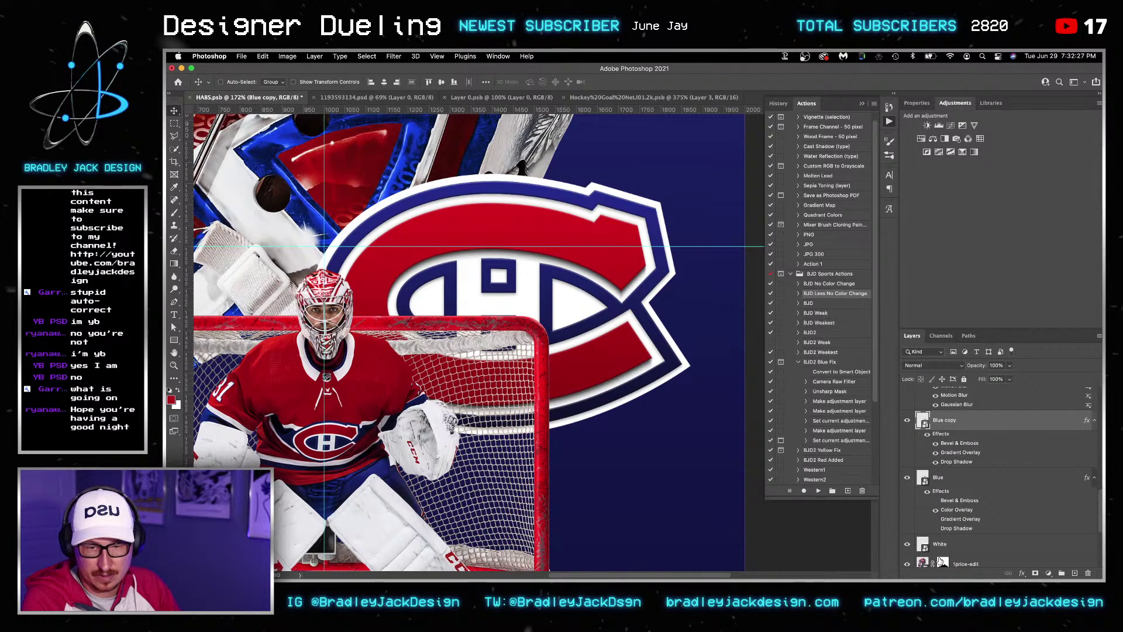
Copy the lower Red layer's Motion Blur and Gaussian Blur smart filters onto the lower Blue layer, and select that layer
scroll(953, 492, "down", 1)
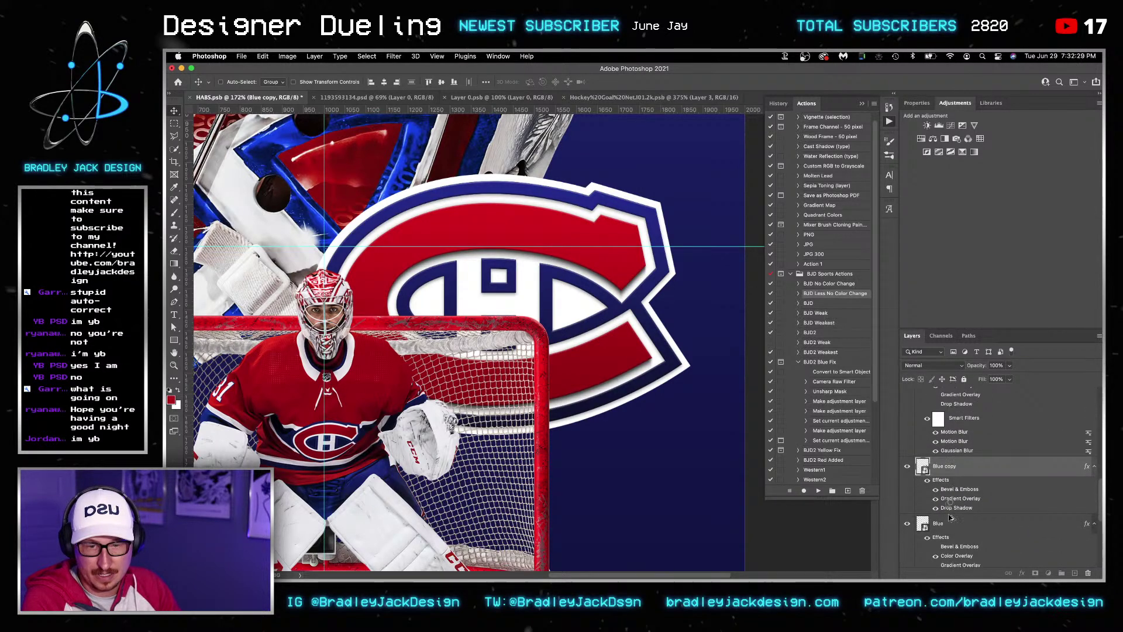
scroll(948, 526, "up", 2)
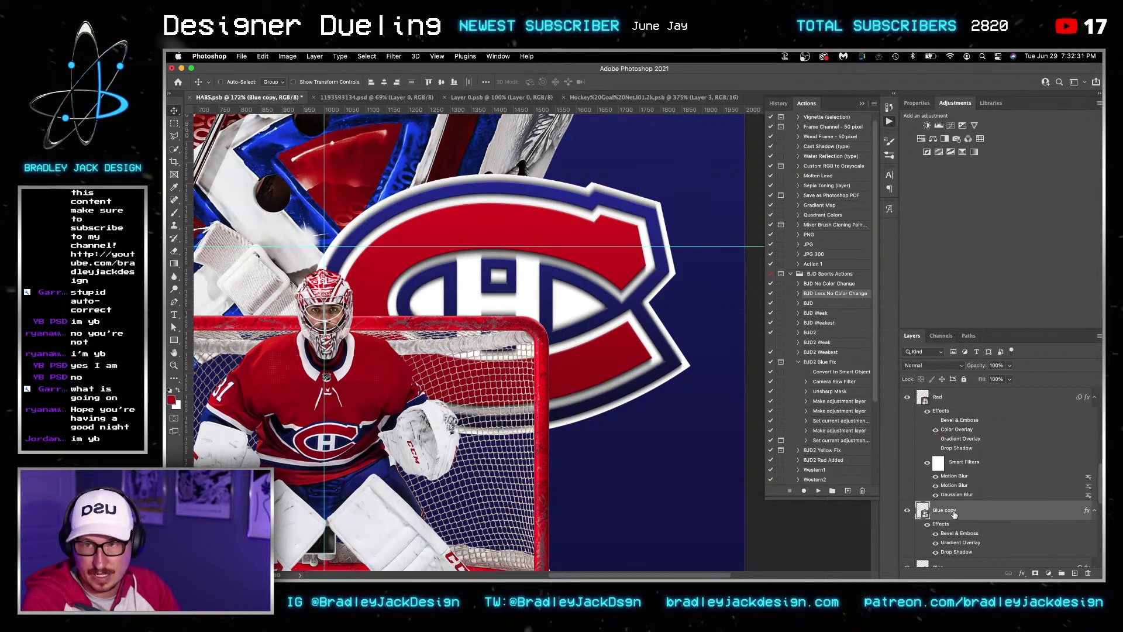
scroll(952, 497, "down", 4)
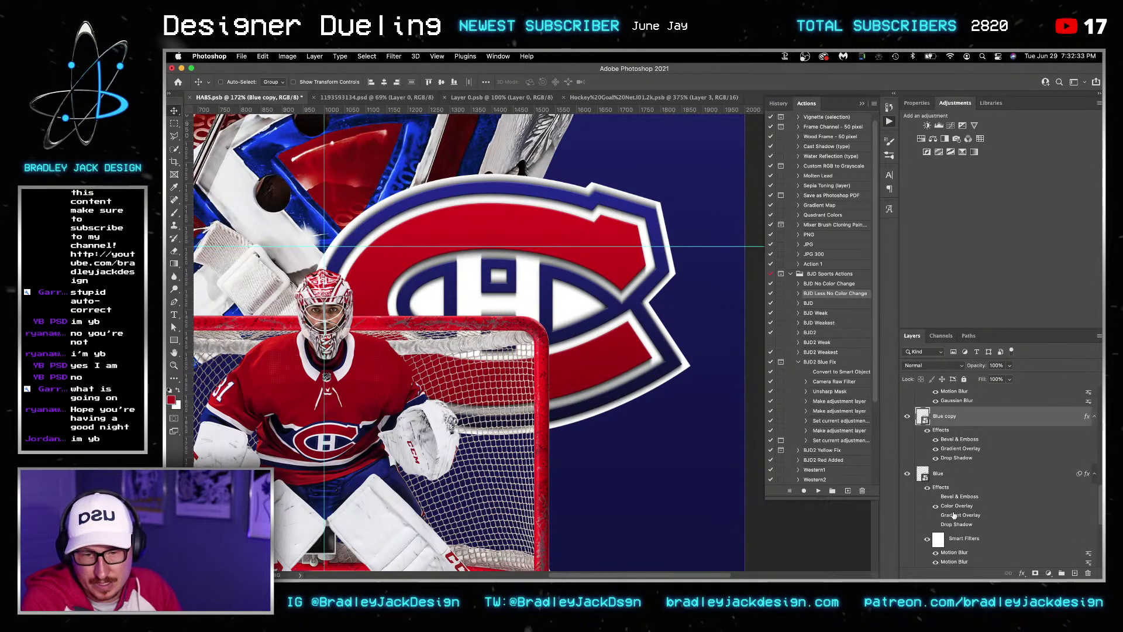
left_click(949, 481)
scroll(592, 214, "up", 2)
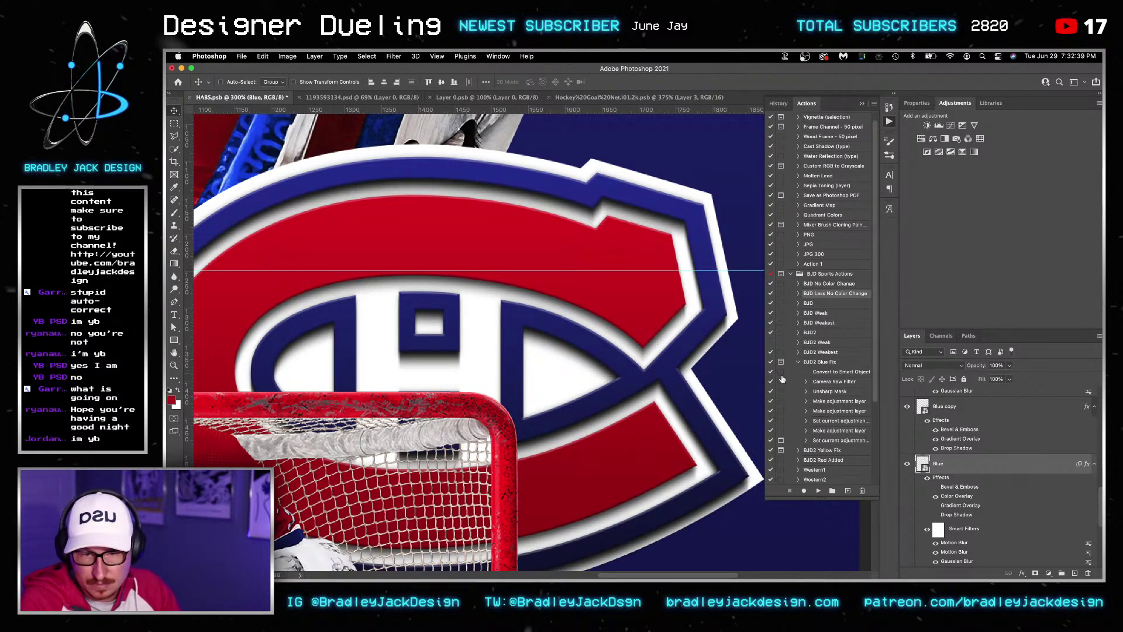
left_click(970, 407)
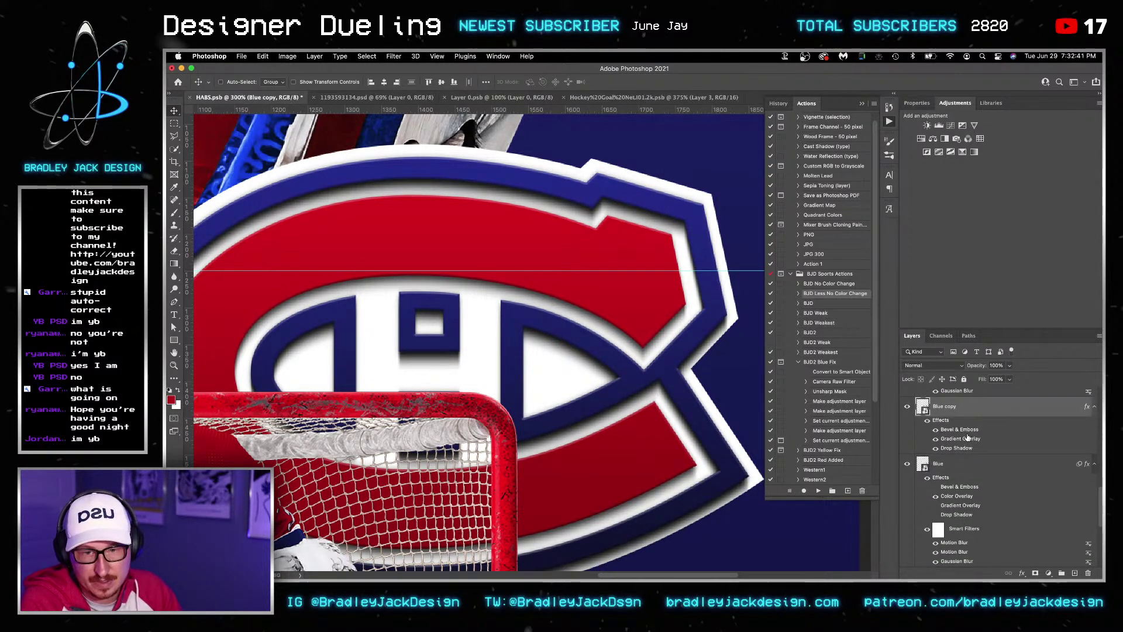
key("7")
key("5")
scroll(967, 468, "down", 1)
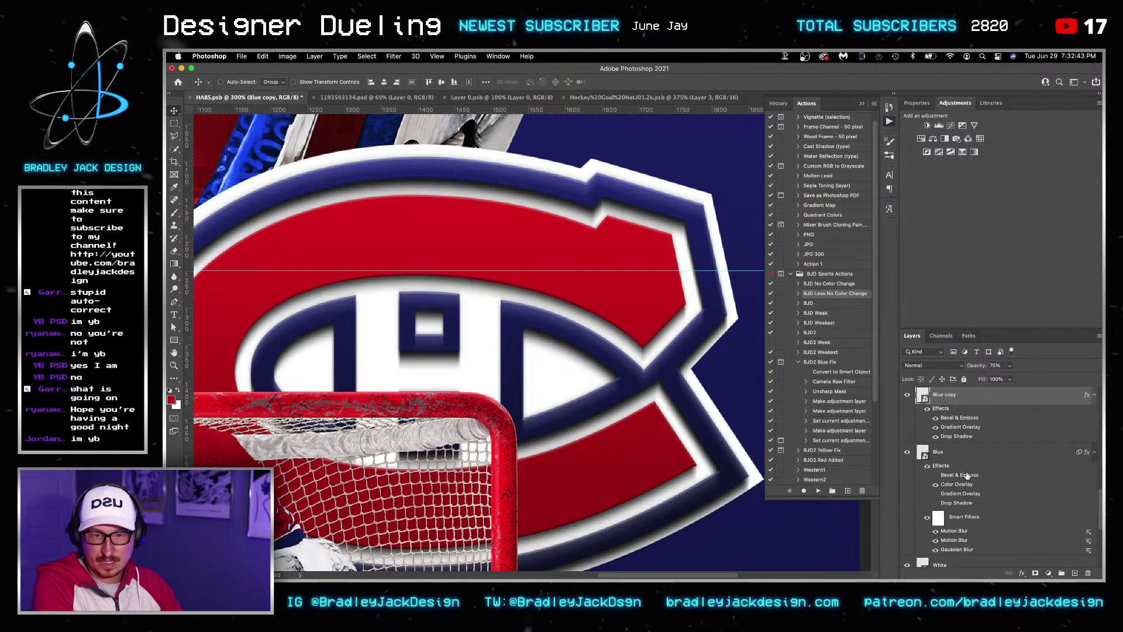
key("0")
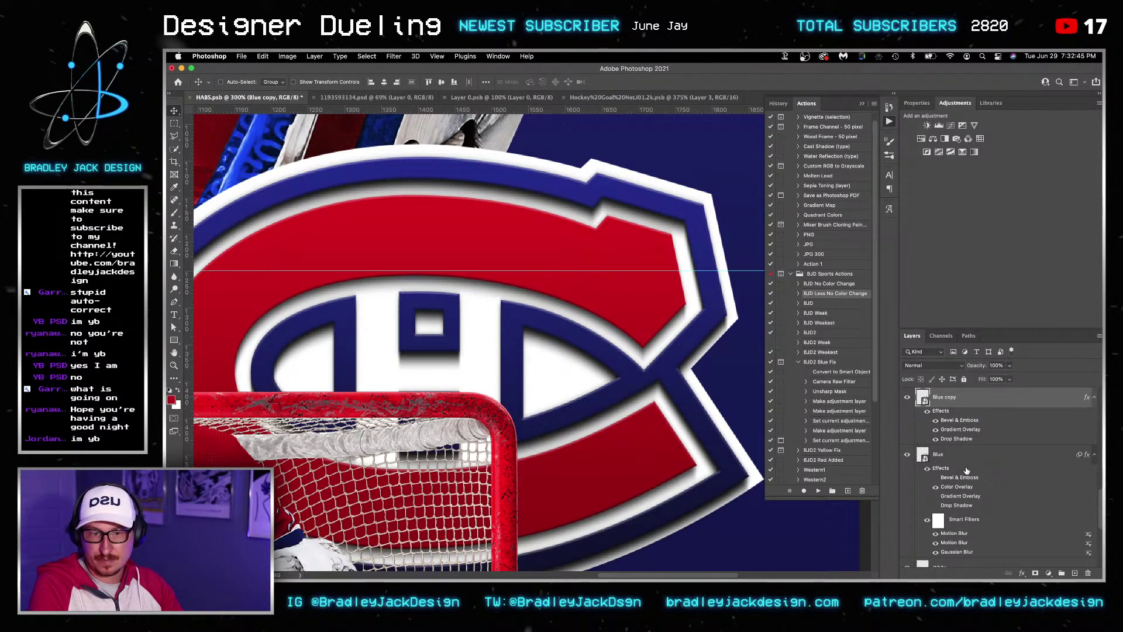
Set the opacity of the lower Blue layer to 75%
scroll(965, 445, "up", 4)
scroll(959, 416, "down", 5)
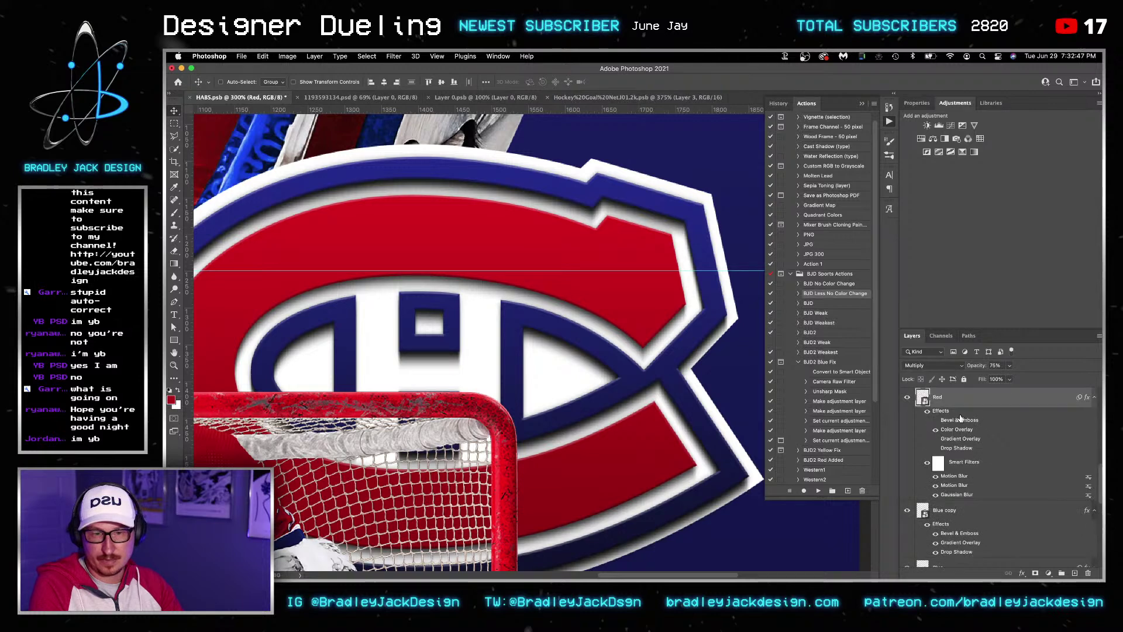
left_click(948, 487)
key("7")
key("5")
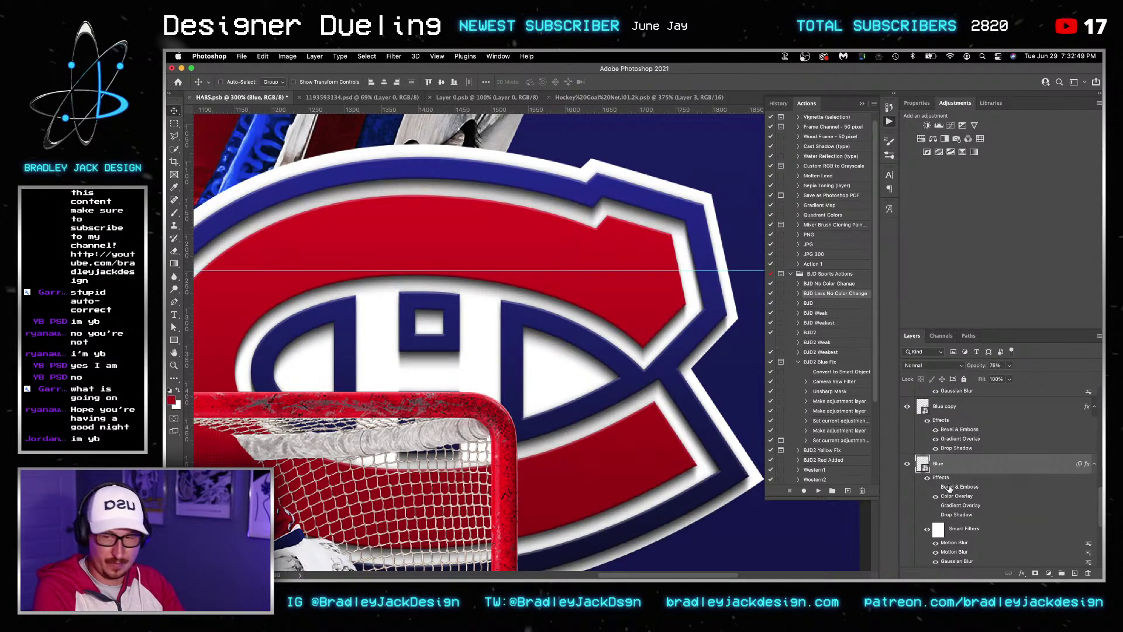
Duplicate the White logo layer
scroll(404, 319, "down", 5)
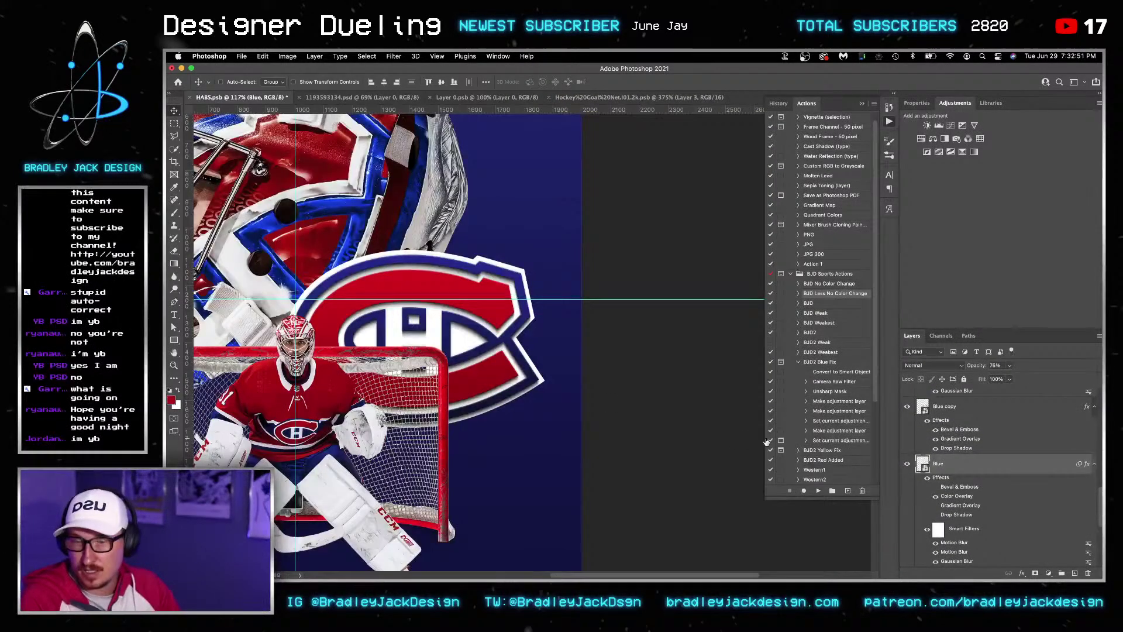
scroll(947, 486, "down", 6)
left_click(959, 496)
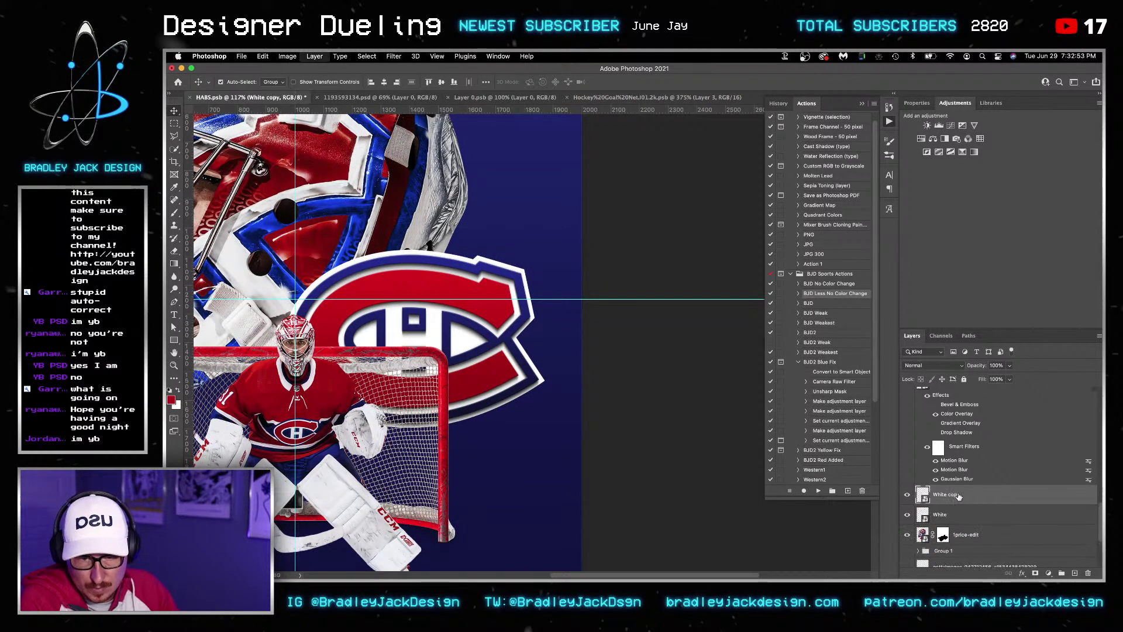
Copy the lower Blue layer's Color Overlay and blur smart filters onto the White layer, and its full effects set onto White copy
left_click(941, 514)
left_click_drag(956, 413, 942, 516)
key("alt+bracketright")
key("alt+bracketright")
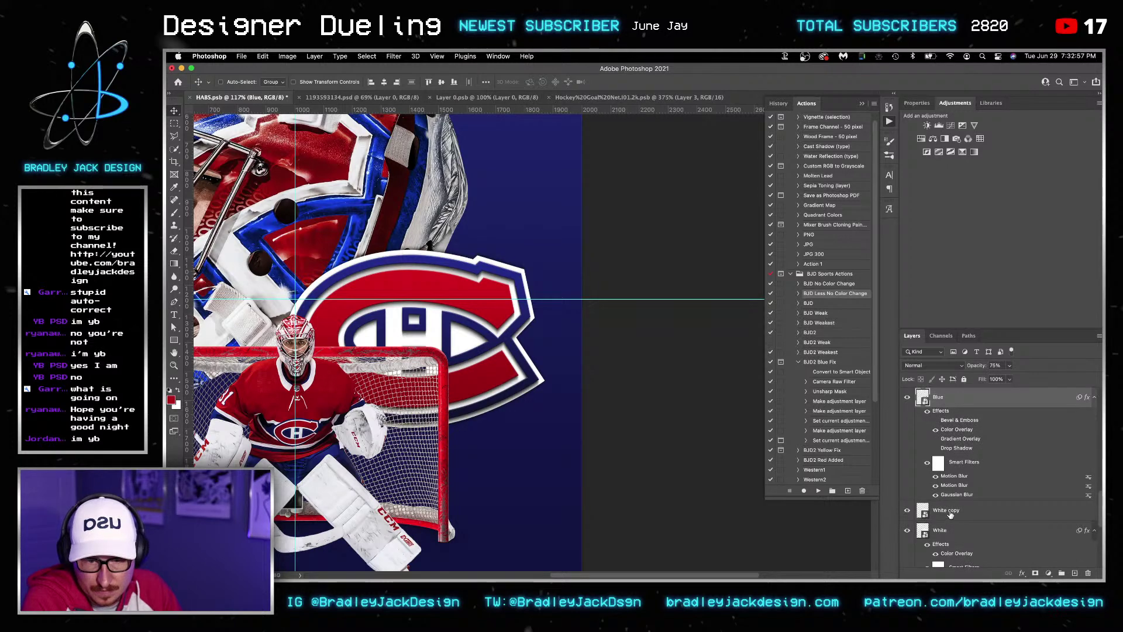
left_click_drag(941, 410, 942, 496)
left_click(943, 493)
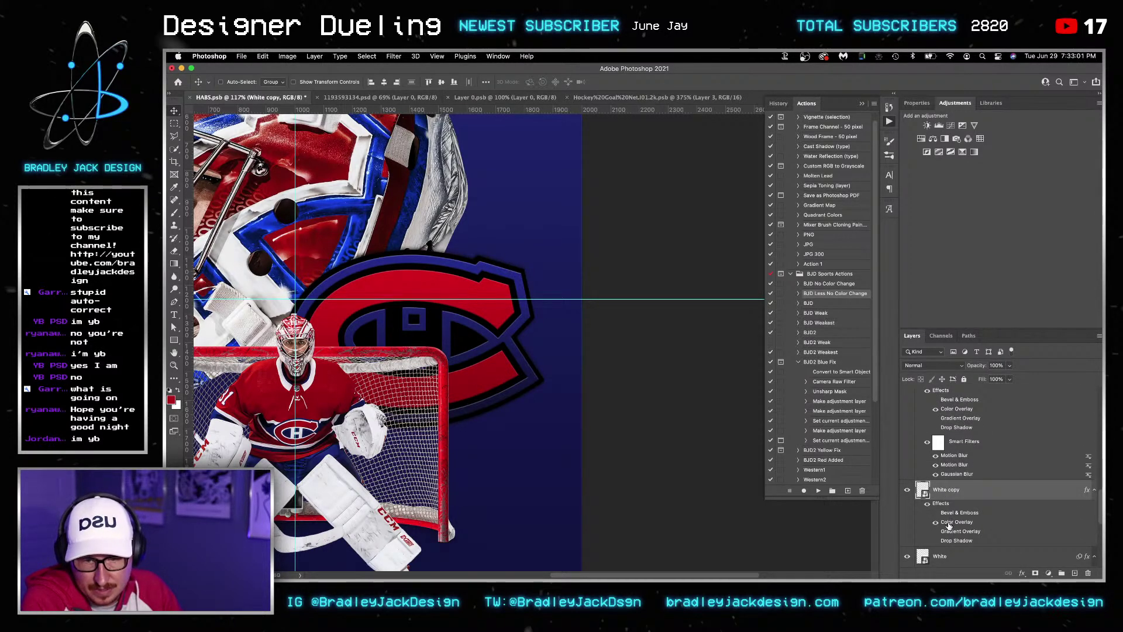
scroll(951, 471, "up", 2)
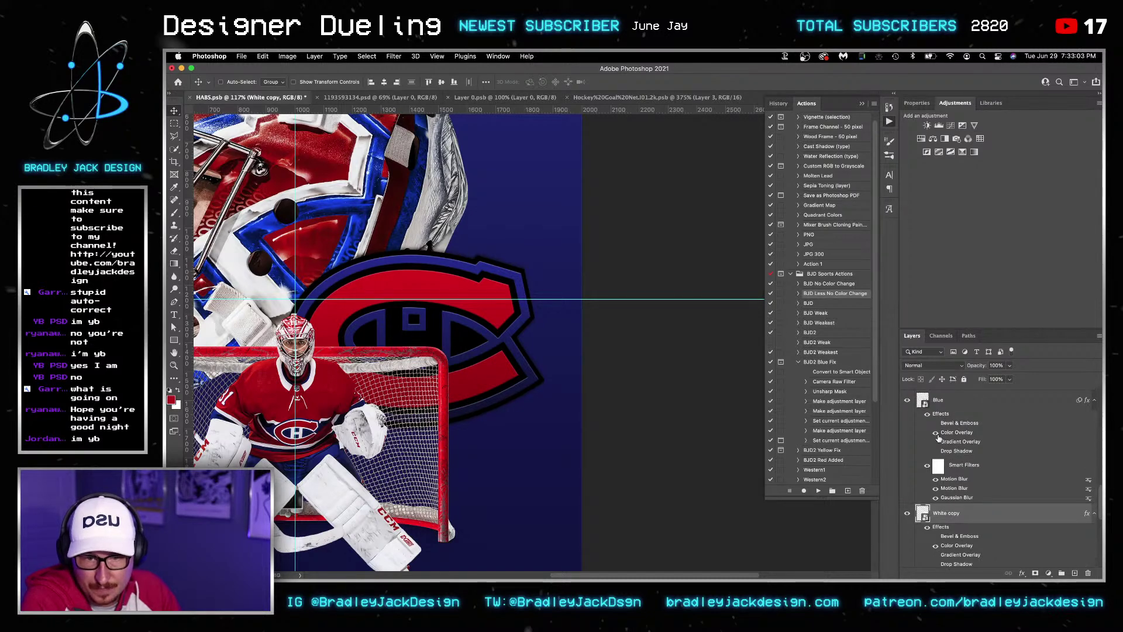
left_click(935, 433)
left_click(939, 443)
left_click(935, 451)
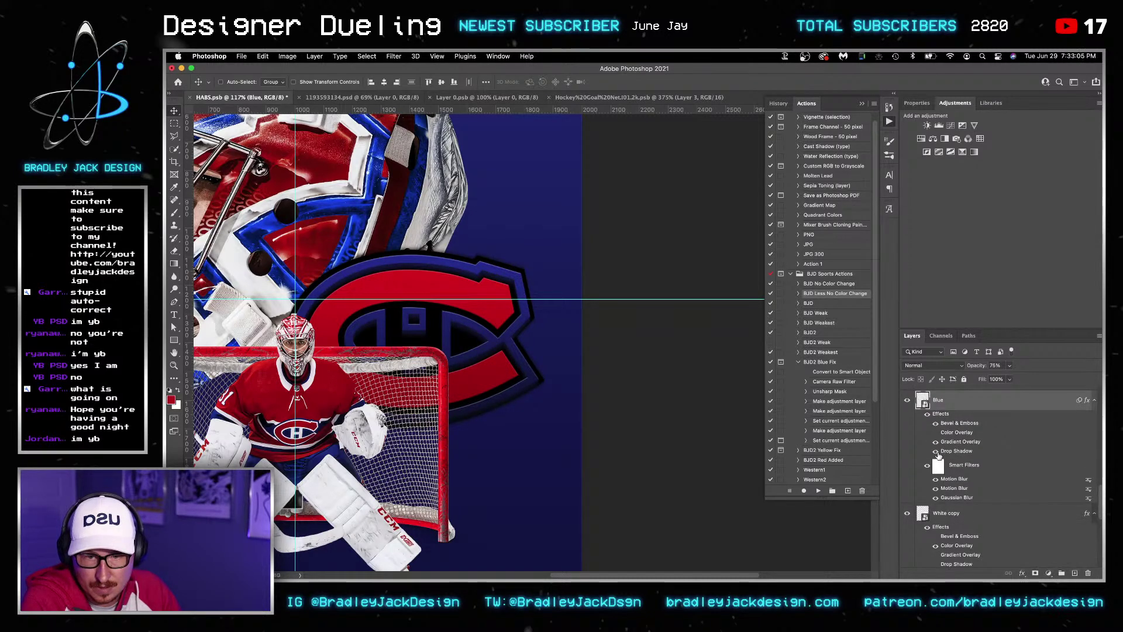
scroll(943, 454, "up", 3)
scroll(943, 453, "down", 4)
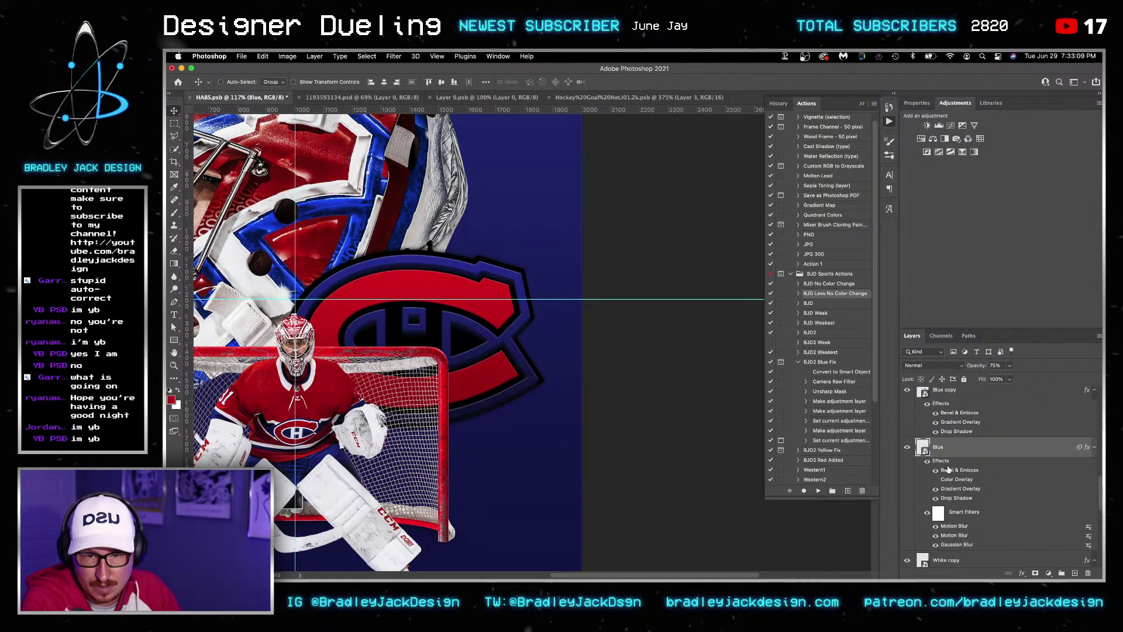
scroll(939, 488, "down", 6)
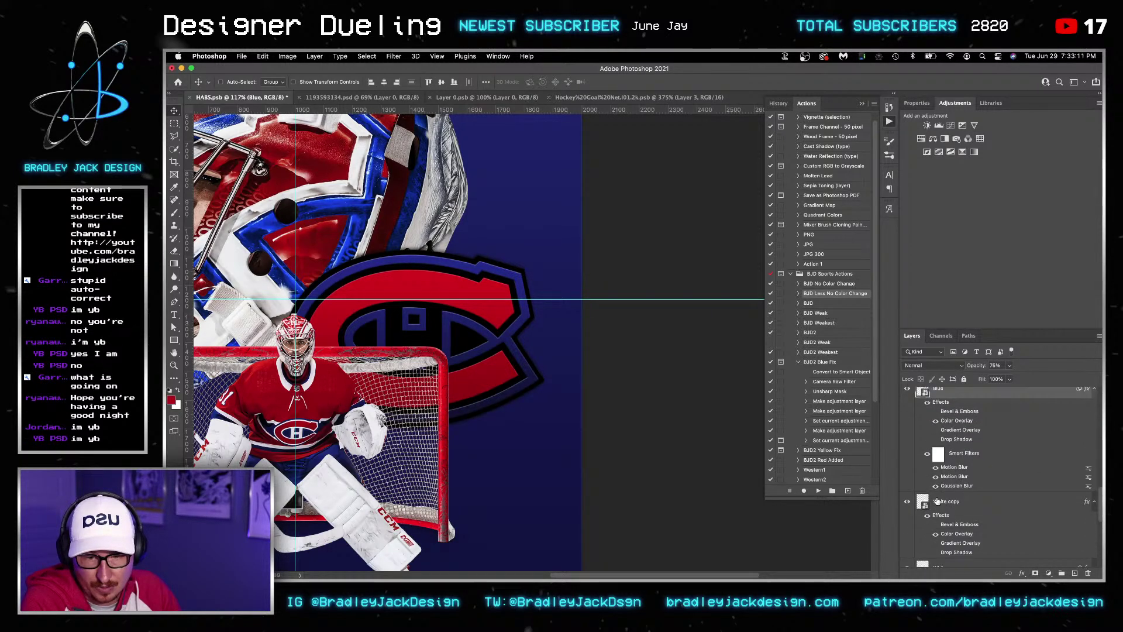
Enable Bevel & Emboss, Gradient Overlay and Drop Shadow instead of Color Overlay on White copy, setting the gradient to Multiply at 25% opacity
left_click(936, 484)
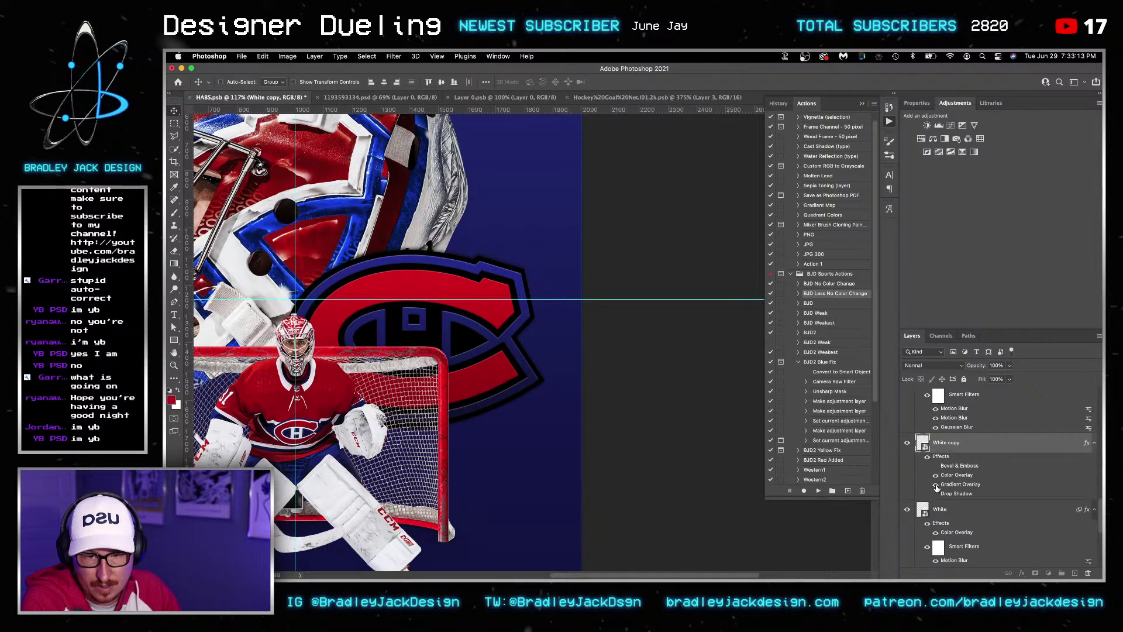
left_click(935, 474)
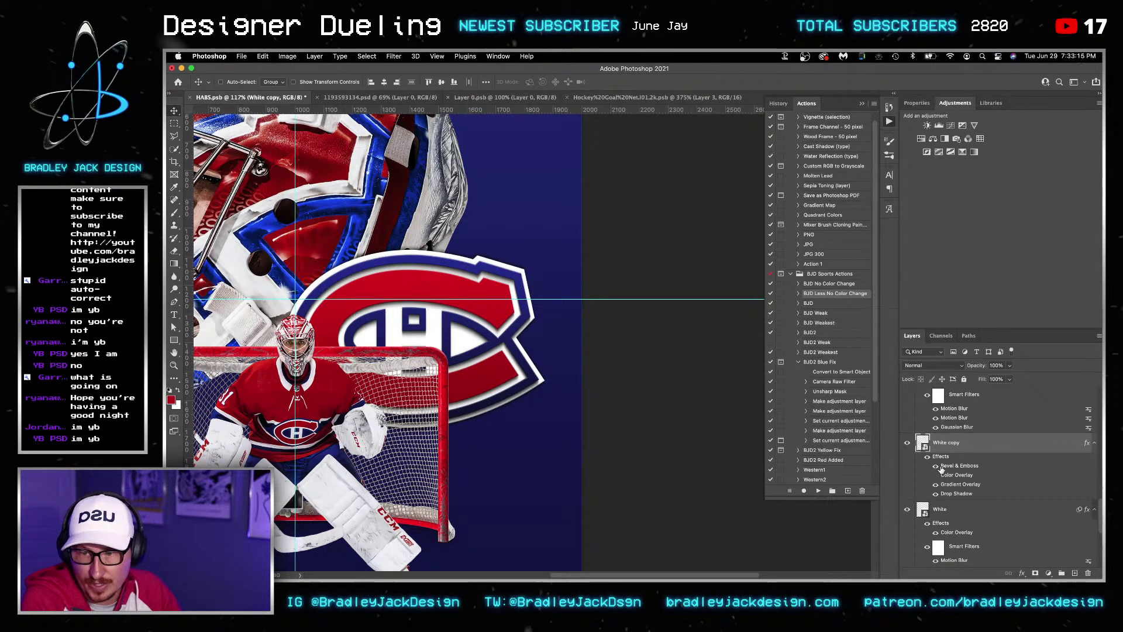
scroll(953, 471, "down", 1)
double_click(954, 474)
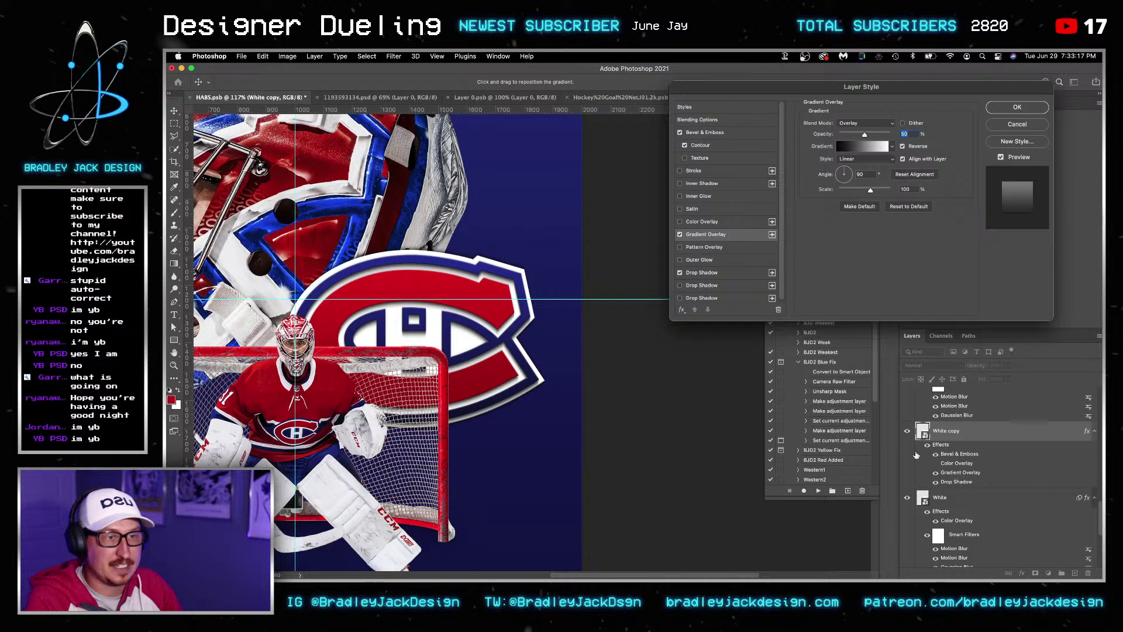
scroll(859, 127, "up", 3)
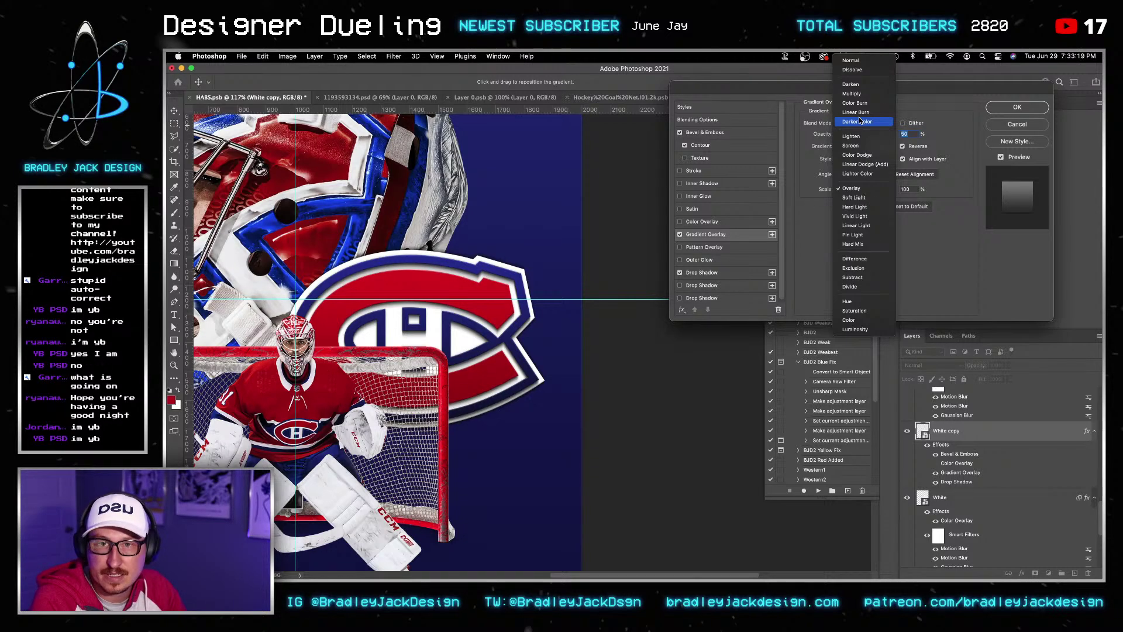
left_click(854, 95)
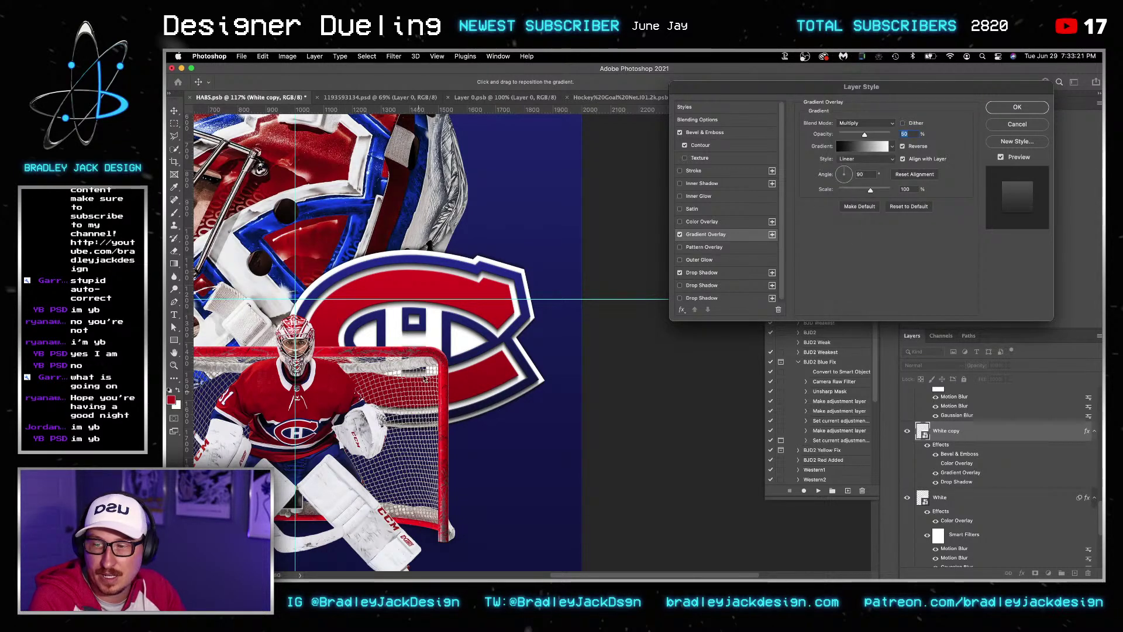
type("25")
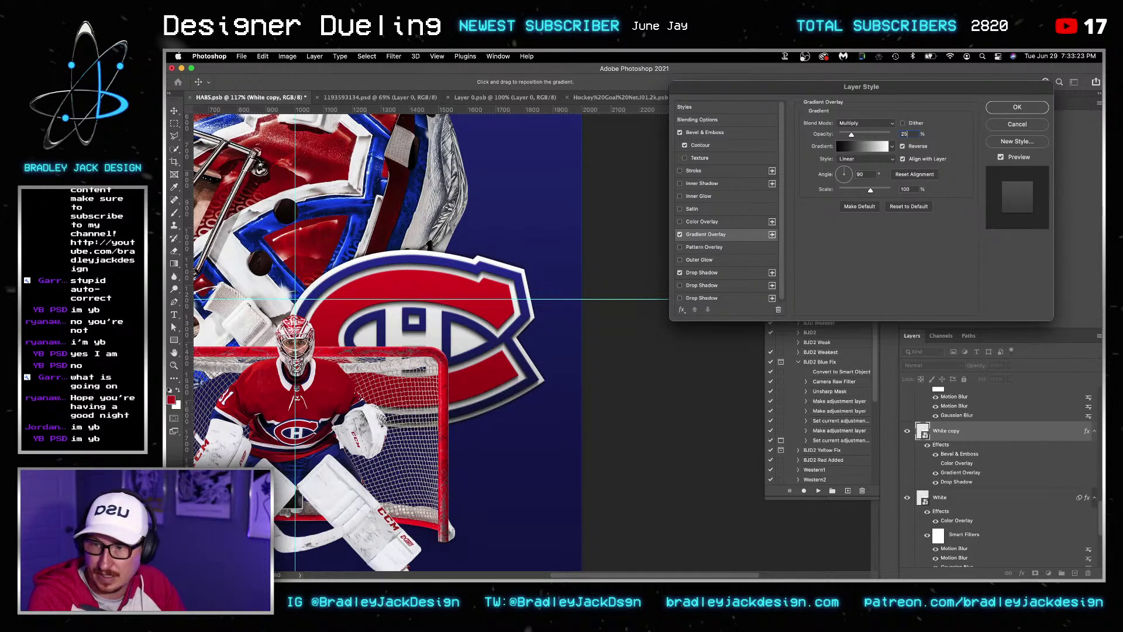
key("Return")
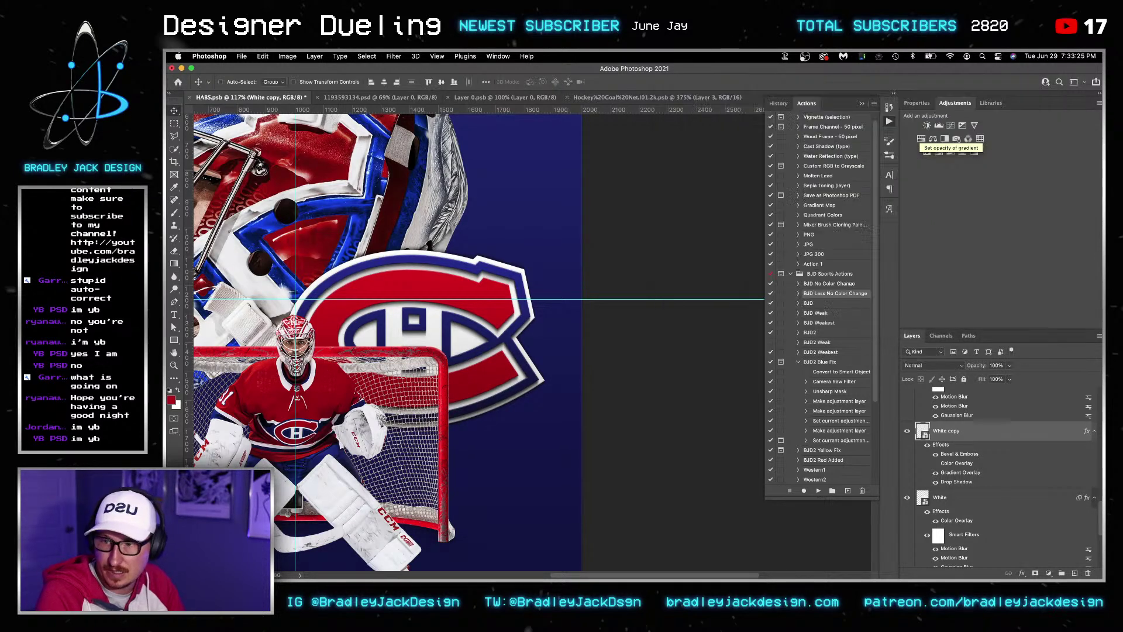
Set the opacity of the lower White layer to 75% and save the document
left_click(941, 496)
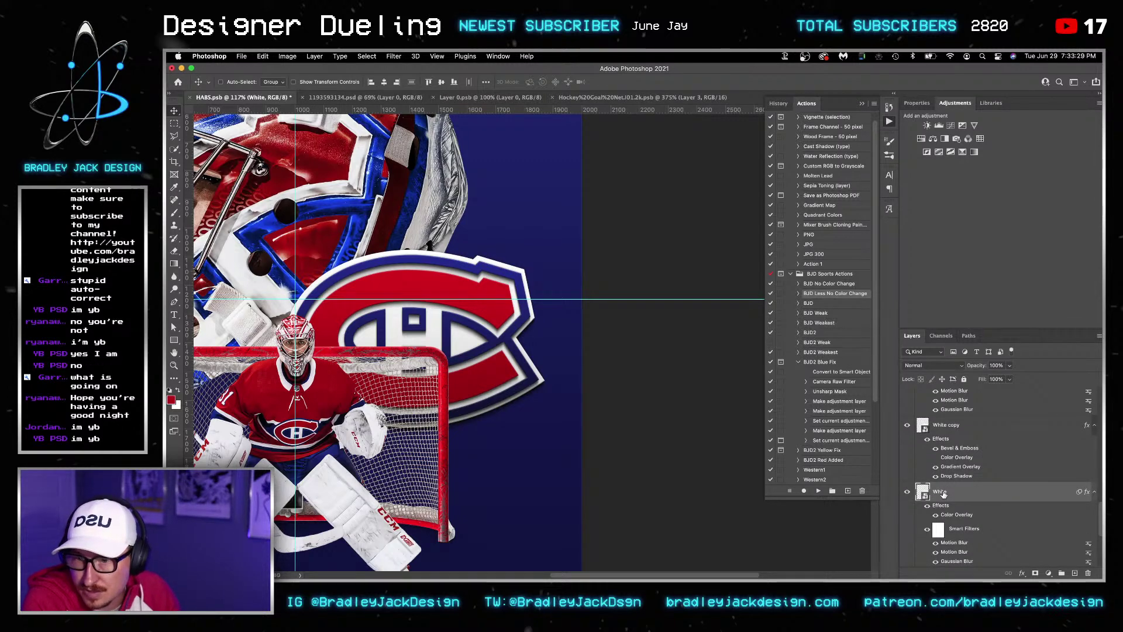
key("7")
key("5")
key("super+s")
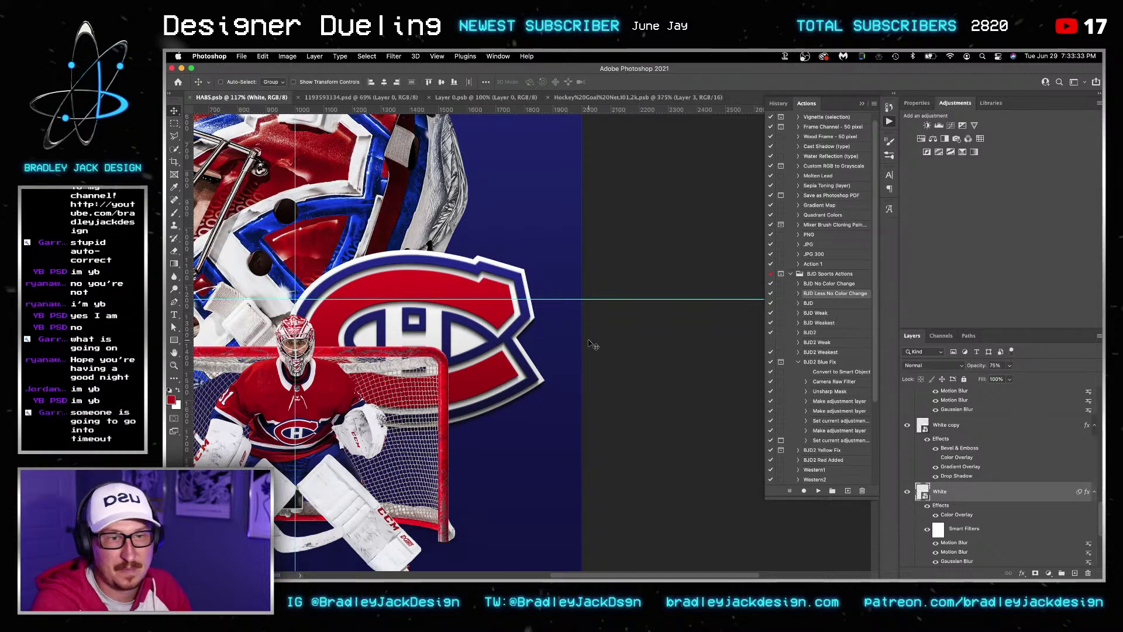
Group all logo layers from Red copy down to White, name the group LOGO, and save the document
left_click_drag(537, 308, 542, 307)
key("super+0")
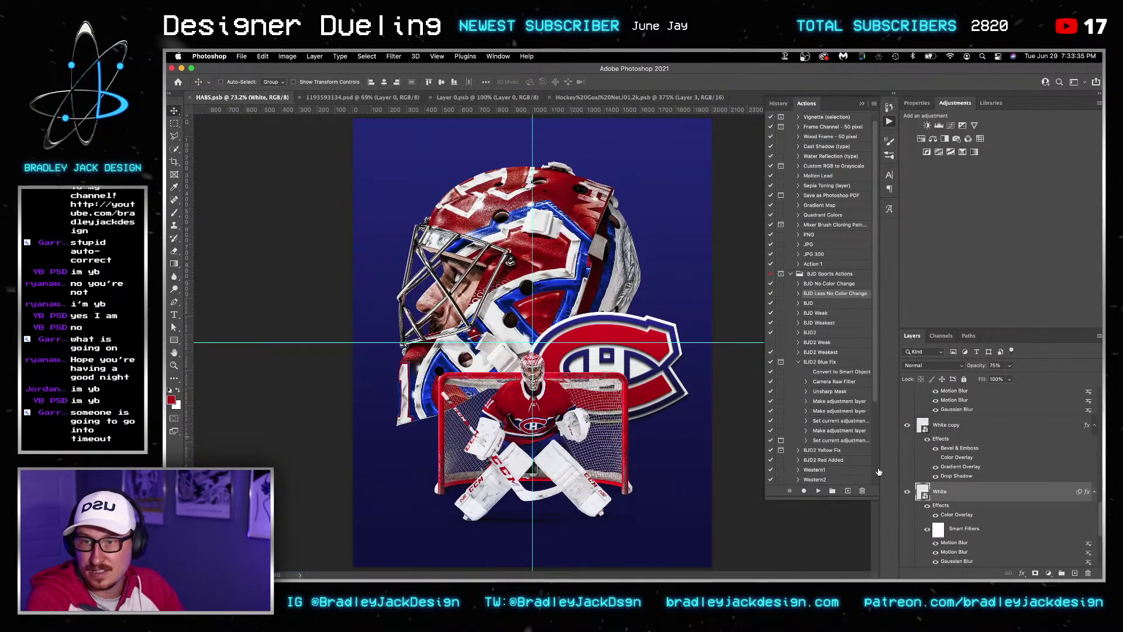
scroll(964, 492, "up", 5)
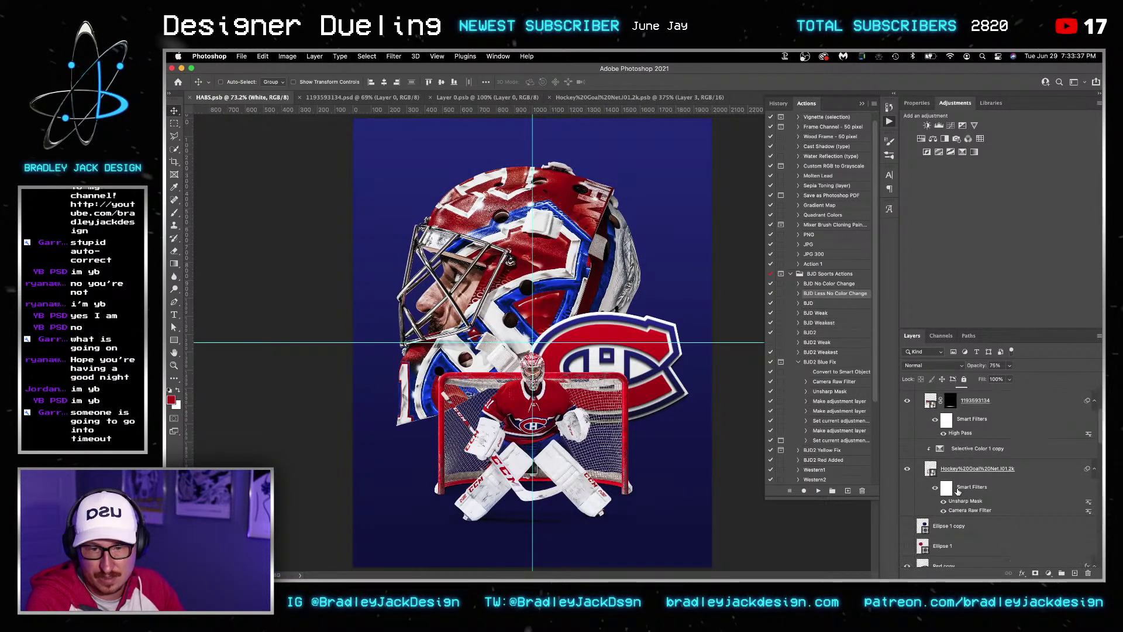
scroll(951, 527, "up", 3)
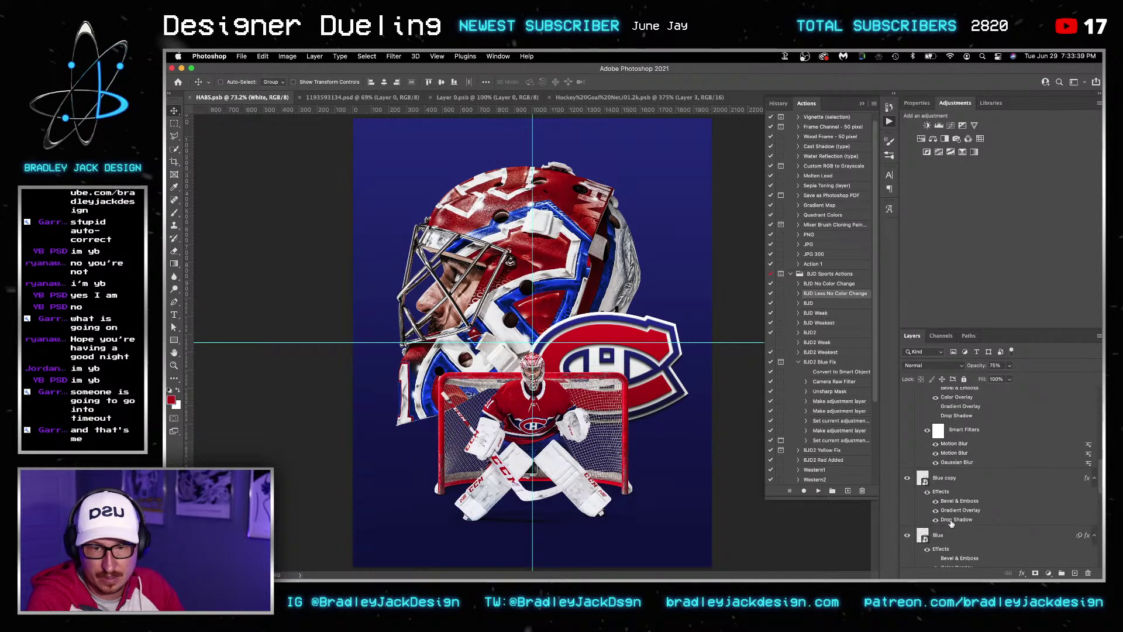
scroll(949, 492, "up", 3)
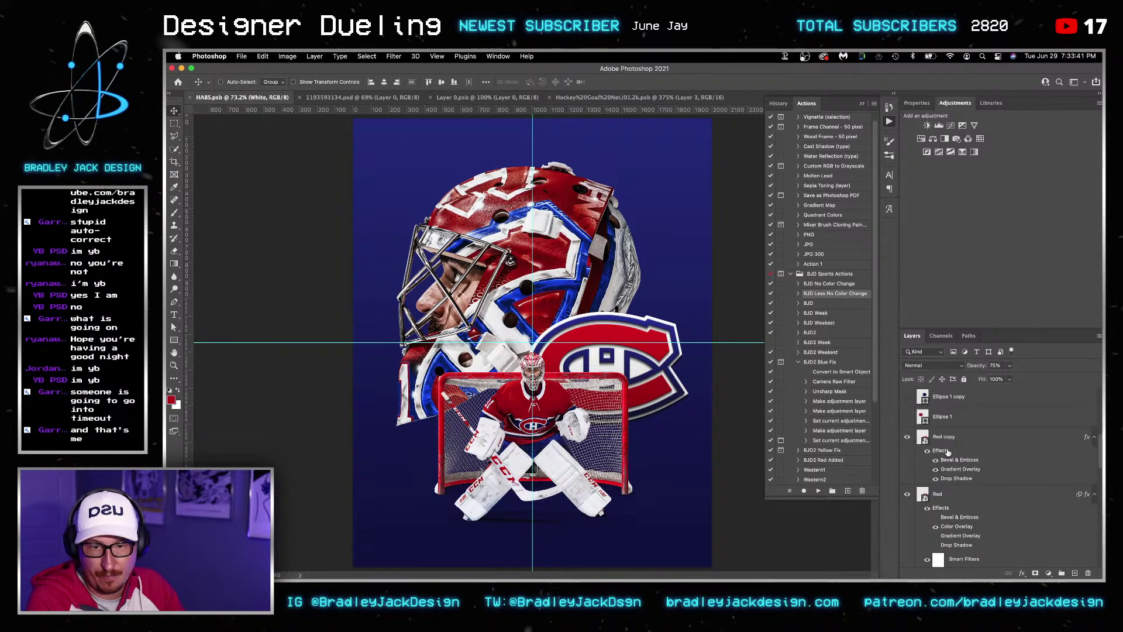
left_click(949, 443, "shift")
key("super+g")
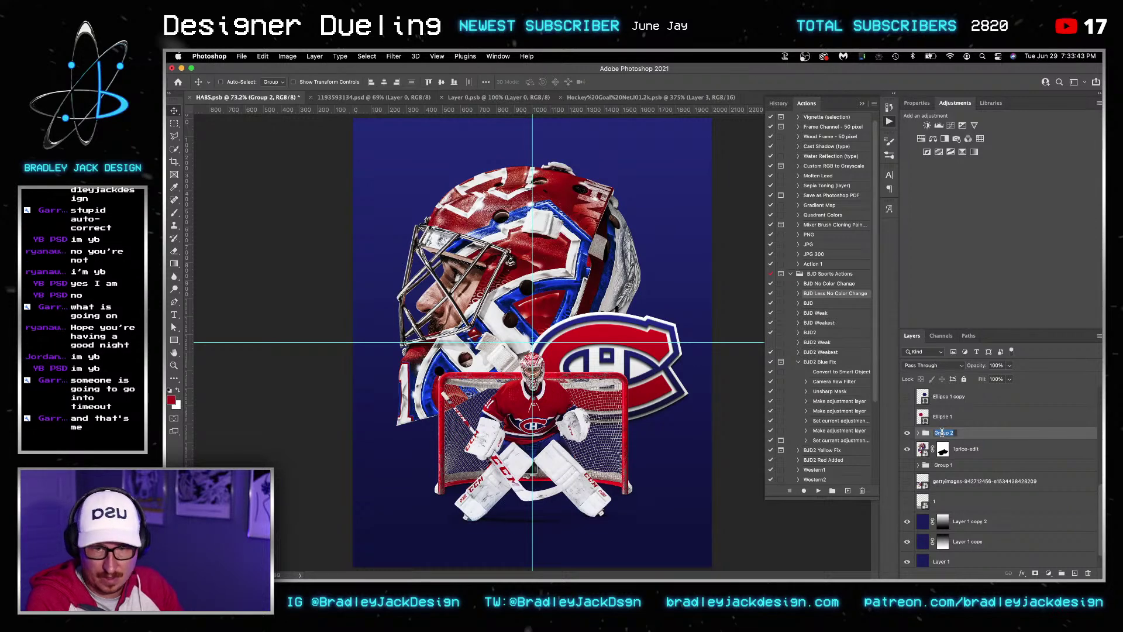
double_click(942, 433)
type("LOGO")
key("Return")
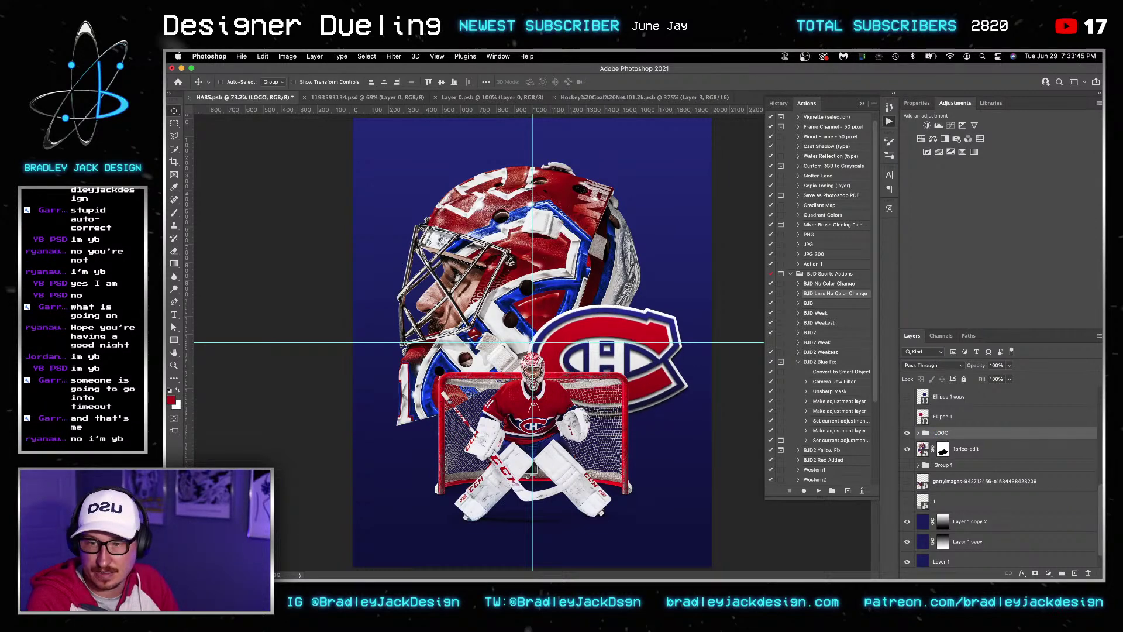
key("super+s")
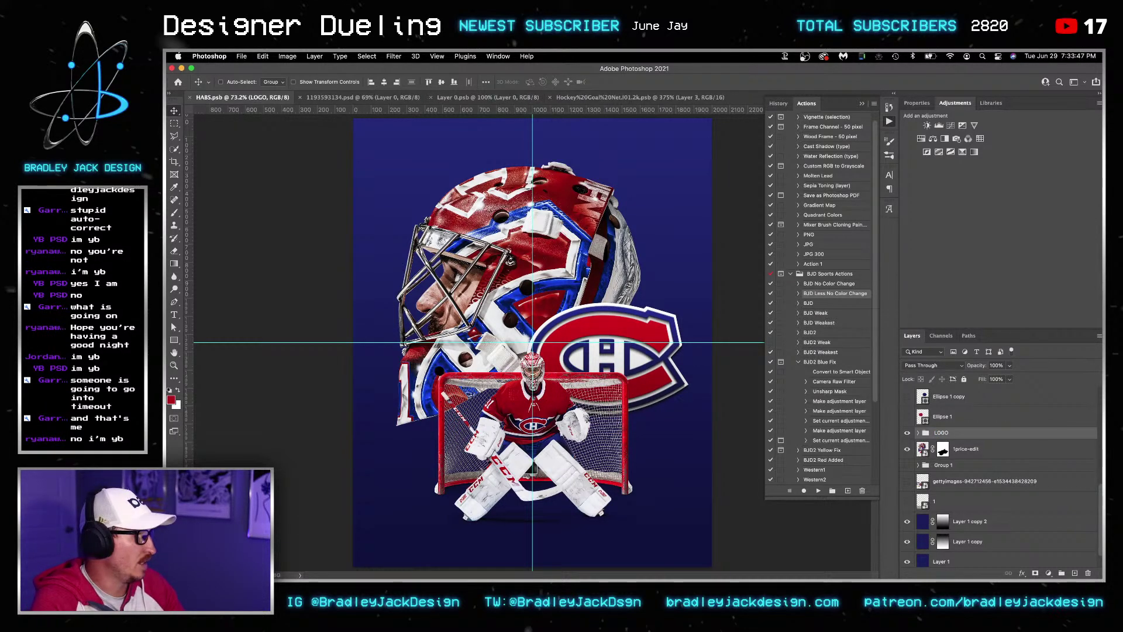
key("super+Tab")
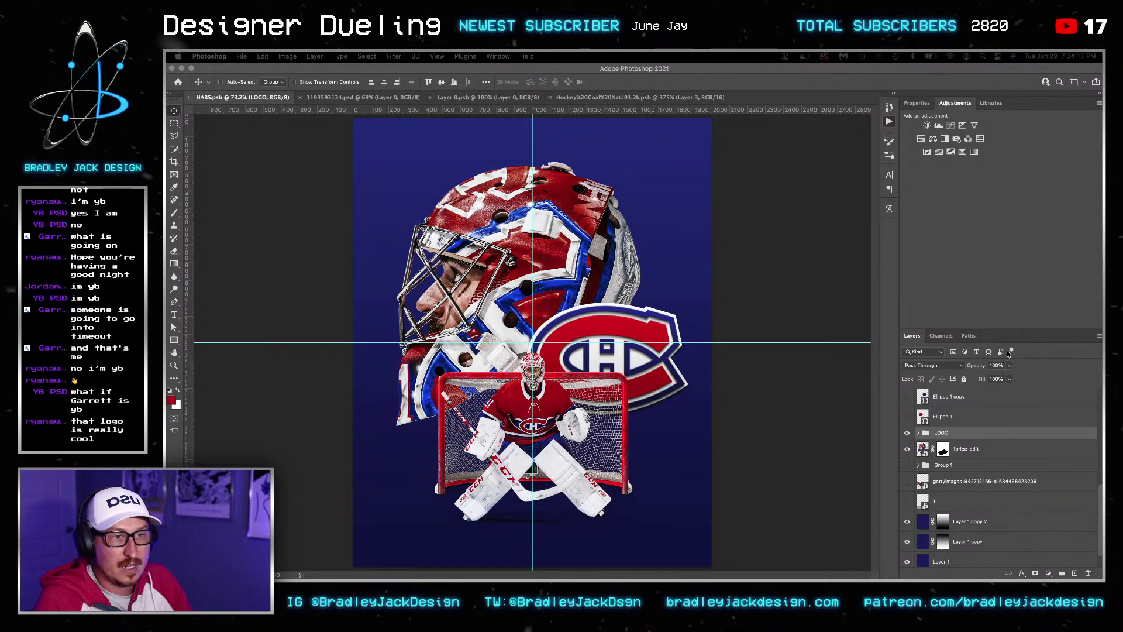
key("alt+F9")
Draw an ellipse about 1054 by 328 px across the logo's upper part, directly above the Red copy layer in the LOGO group
key("z")
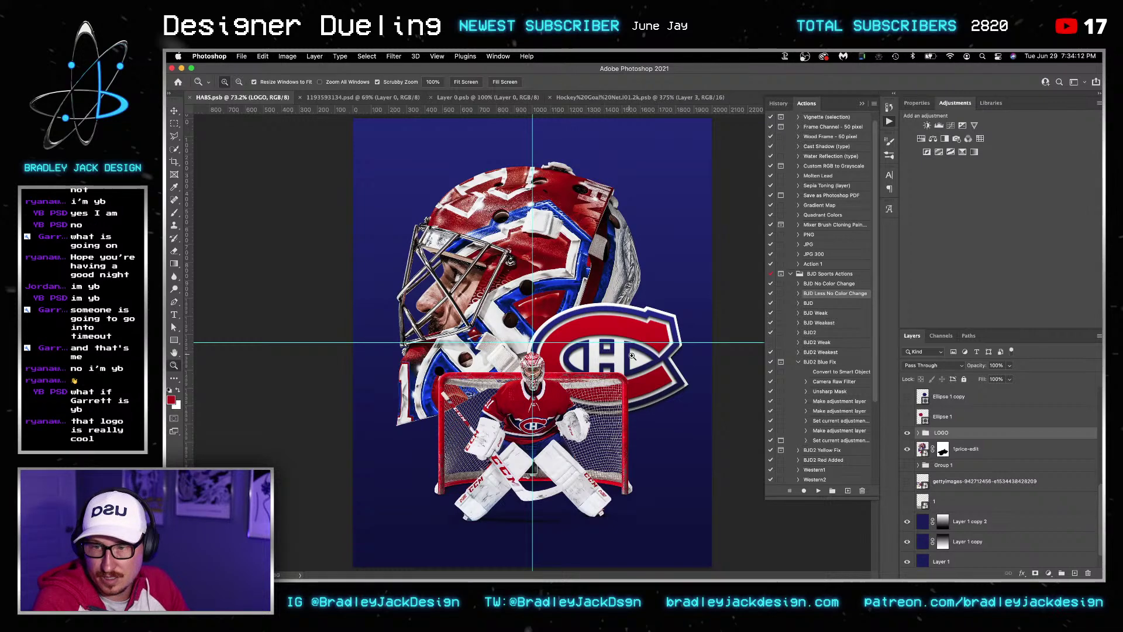
left_click(622, 346)
key("v")
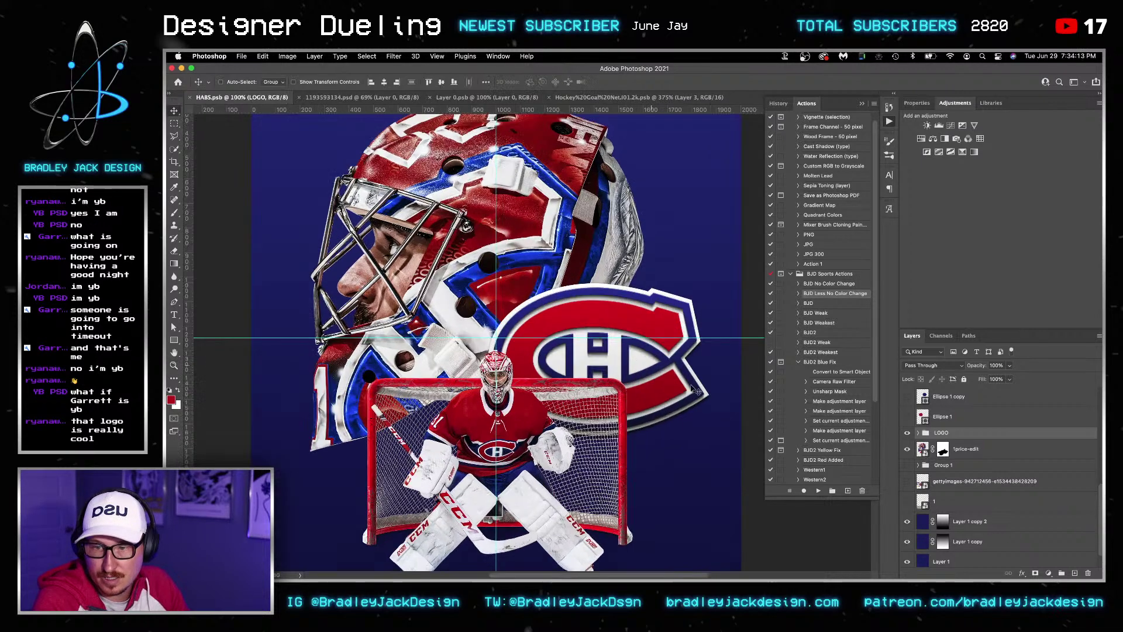
left_click(917, 432, "alt")
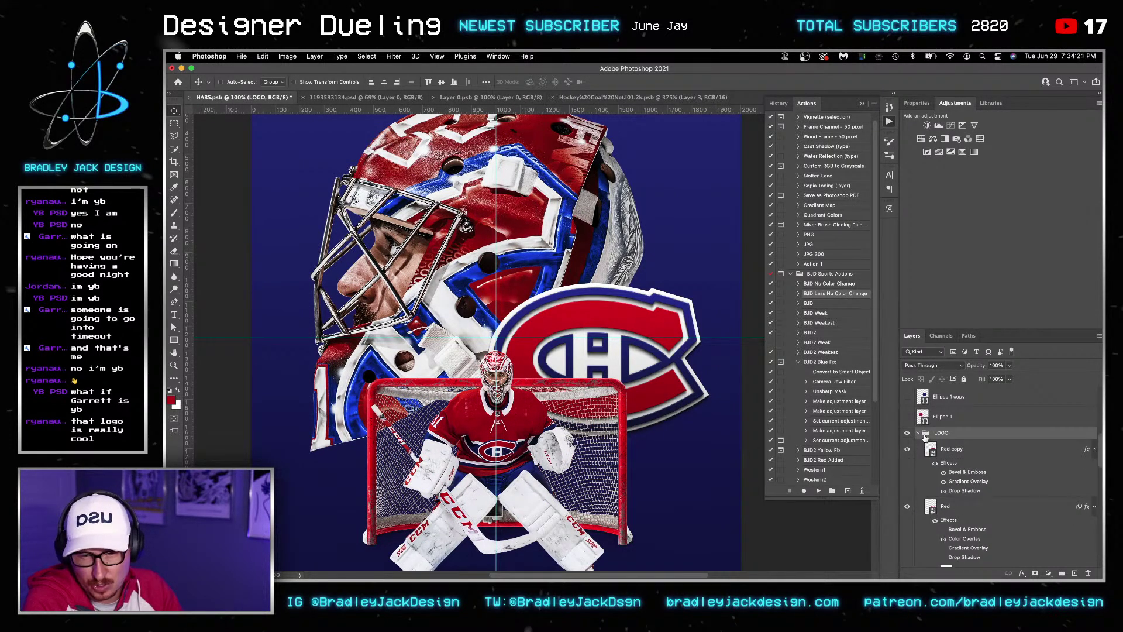
left_click(965, 448)
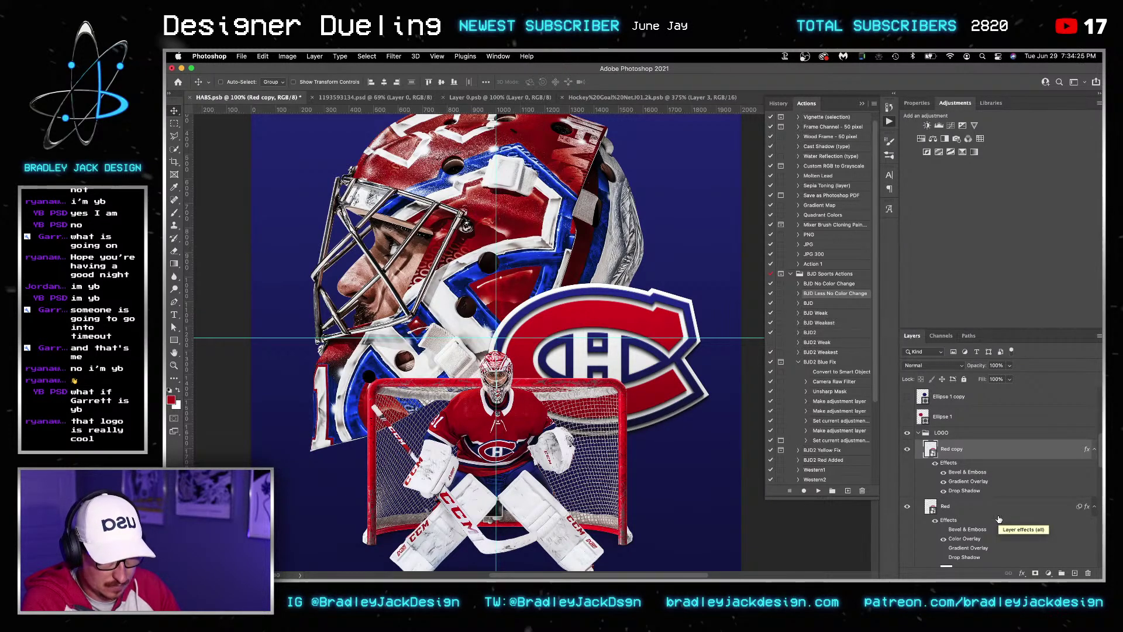
key("u")
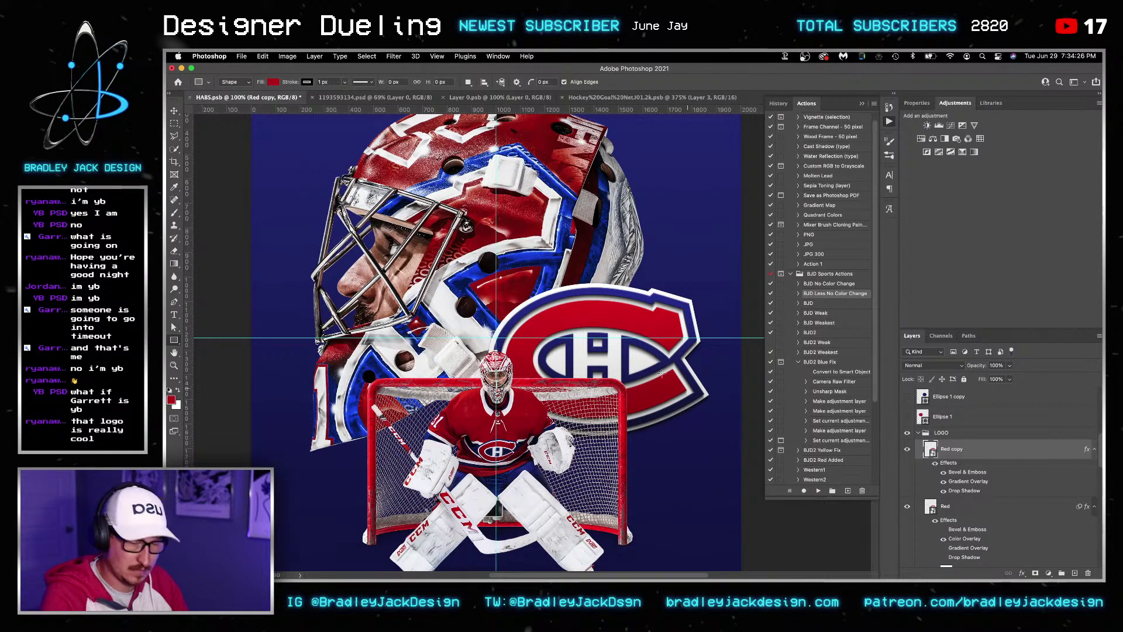
left_click(174, 340)
left_click(190, 347)
left_click_drag(465, 257, 723, 337)
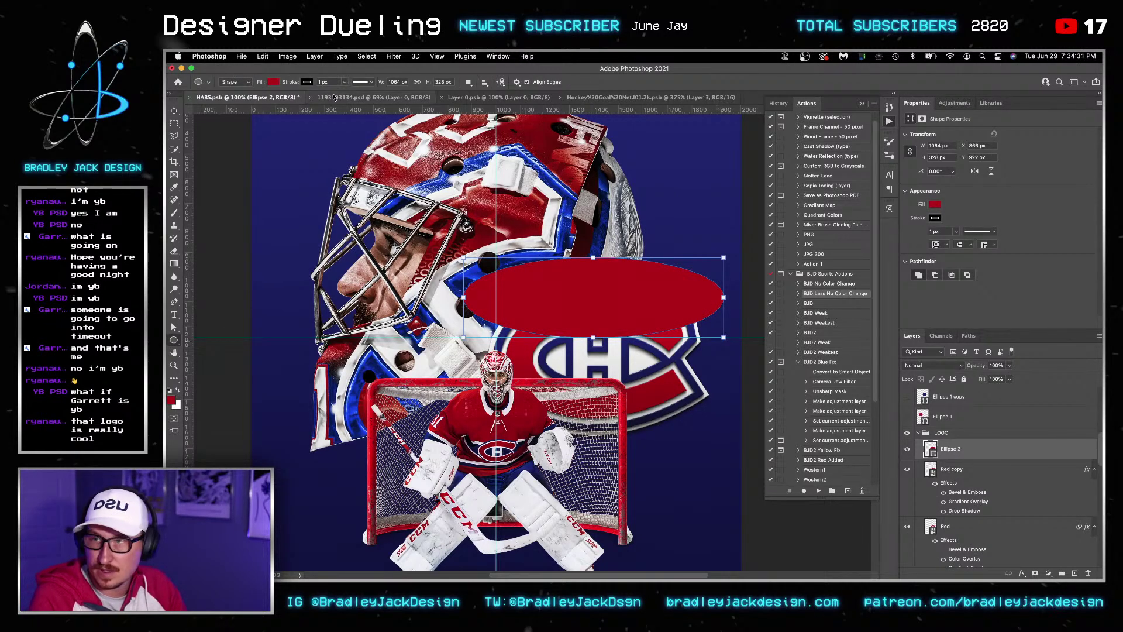
Fill the ellipse with a linear gradient running from white at its bottom edge to black at its top
left_click(274, 82)
left_click(249, 100)
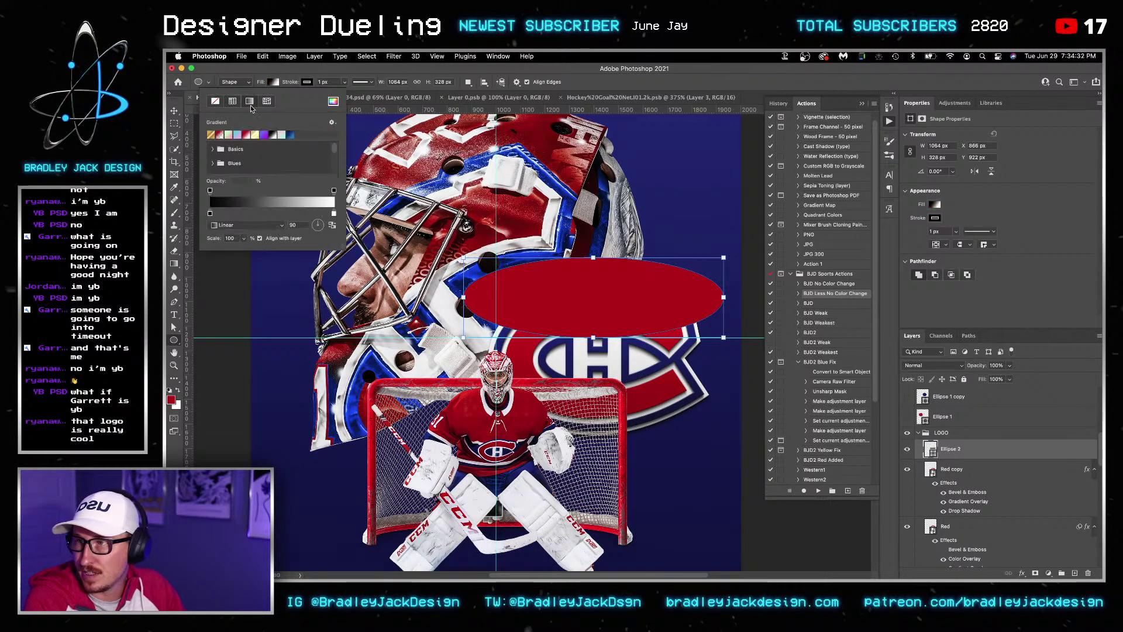
left_click(276, 135)
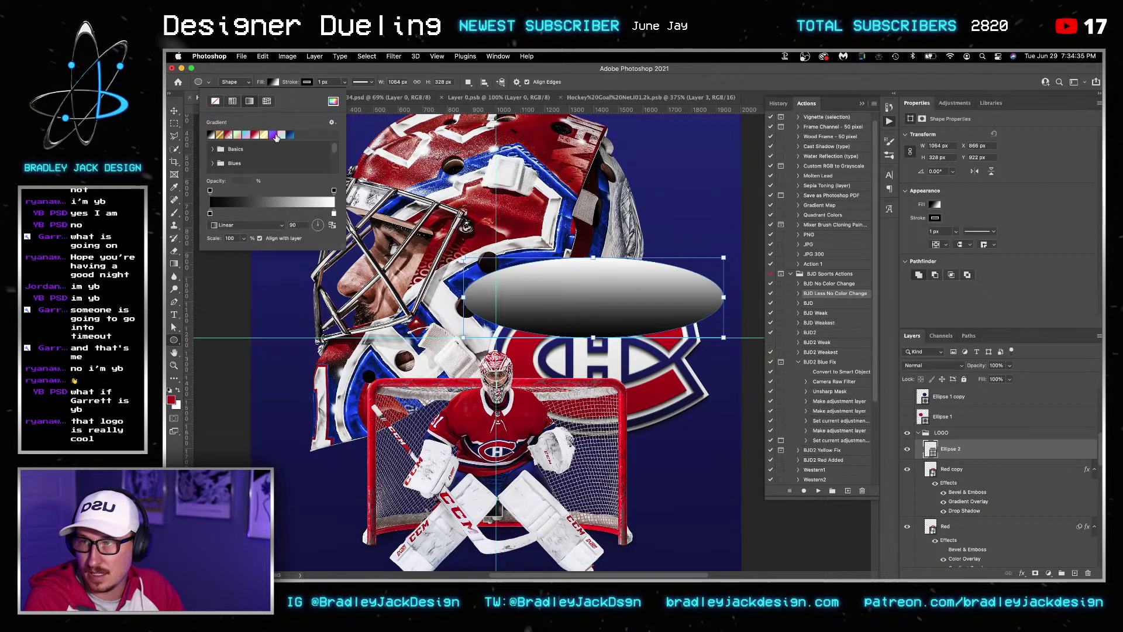
mouse_move(334, 214)
left_mouse_down()
mouse_move(218, 214)
mouse_move(334, 213)
left_mouse_up()
left_click_drag(242, 214, 210, 214)
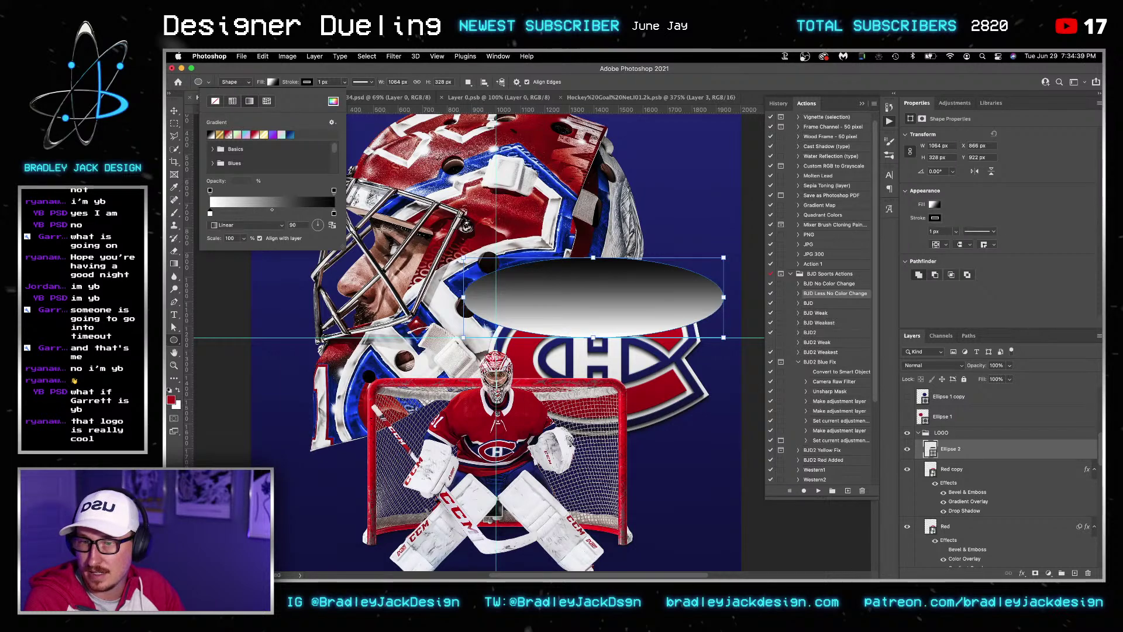
Clip the gradient ellipse to the Red copy layer and set it to Overlay blending at 40% opacity
key("v")
left_click(962, 450, "alt")
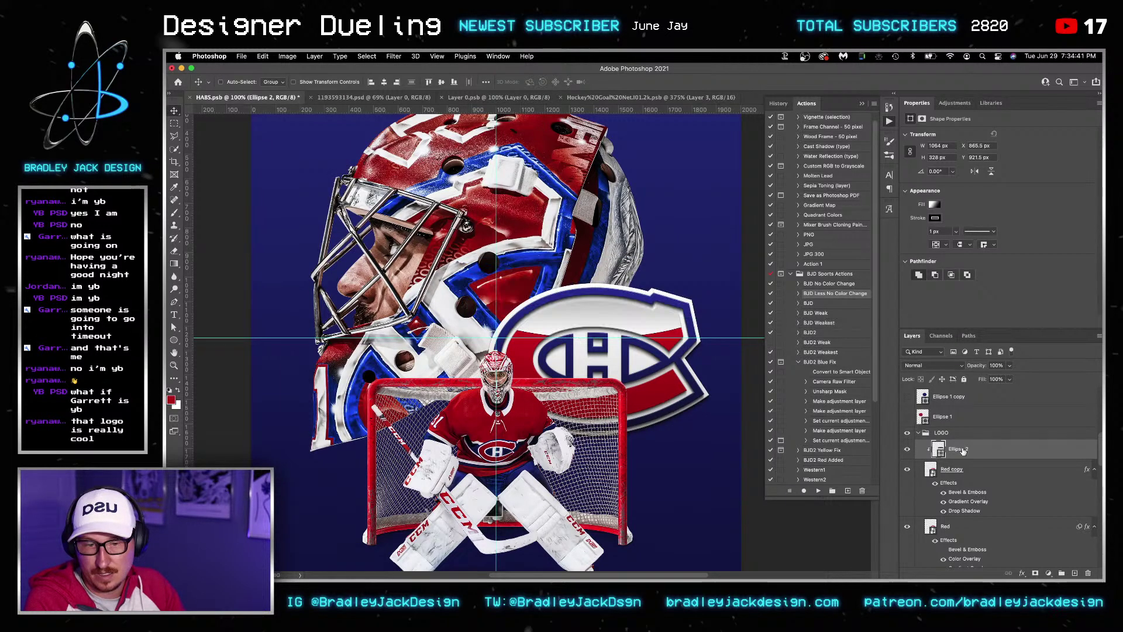
key("alt+shift+o")
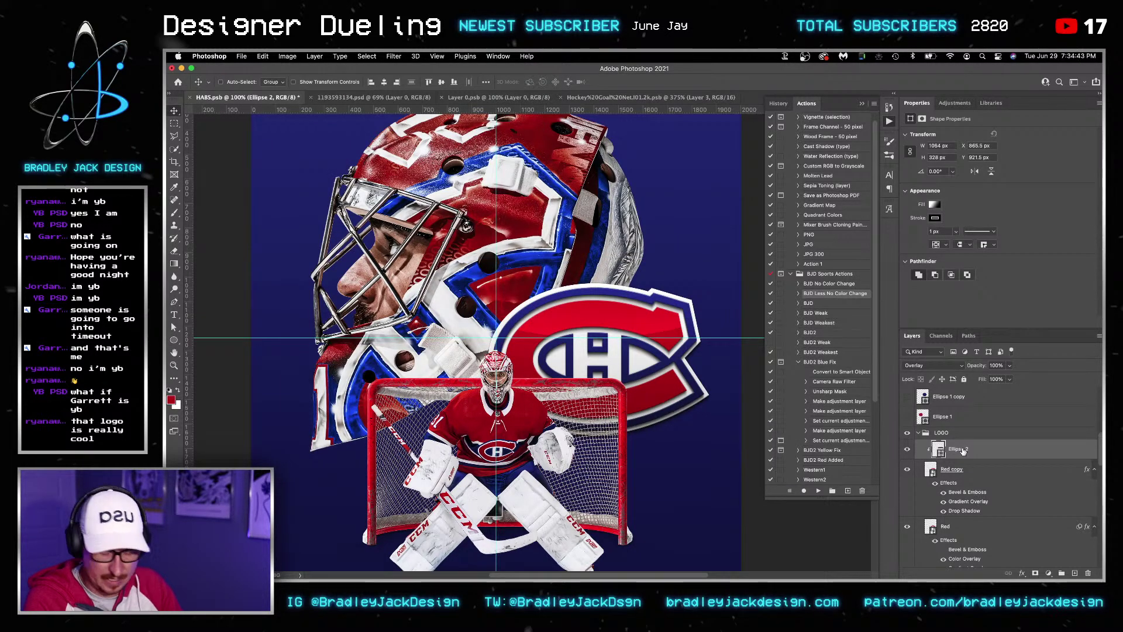
key("2")
key("3")
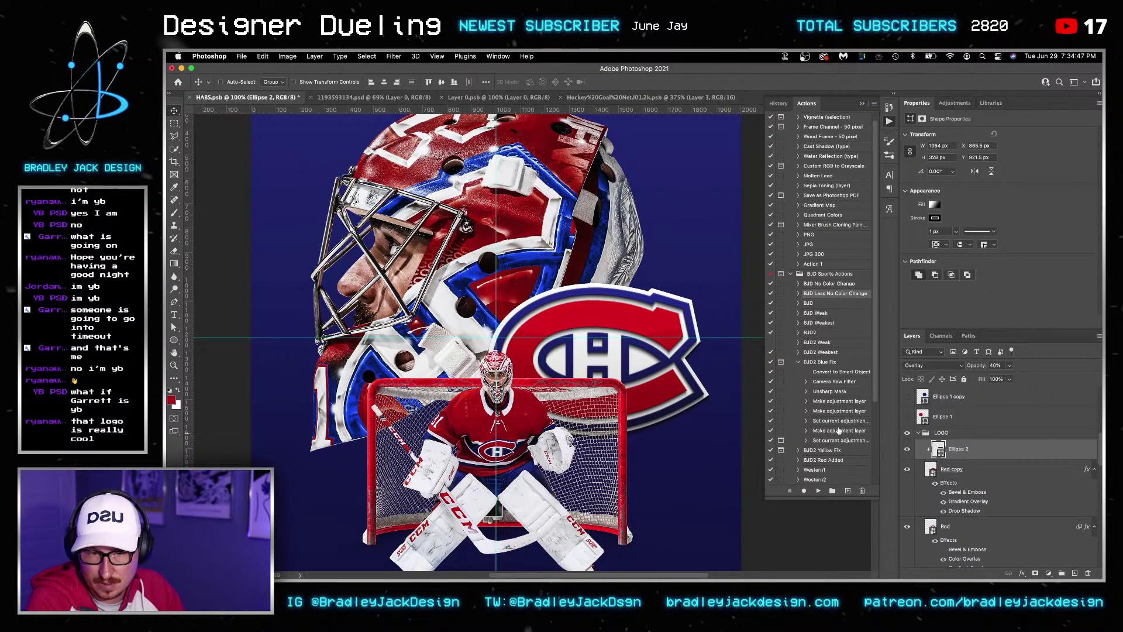
Set the gradient ellipse's stroke width to 0 px and clip the ellipse to the Red copy layer again
key("z")
left_click_drag(672, 335, 585, 332)
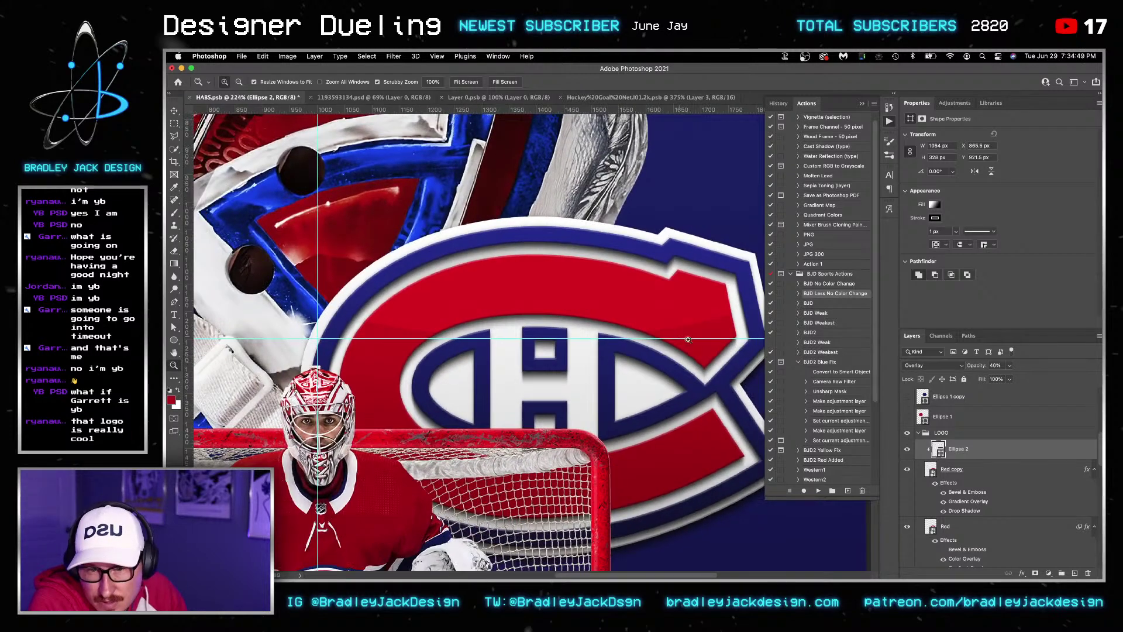
key("v")
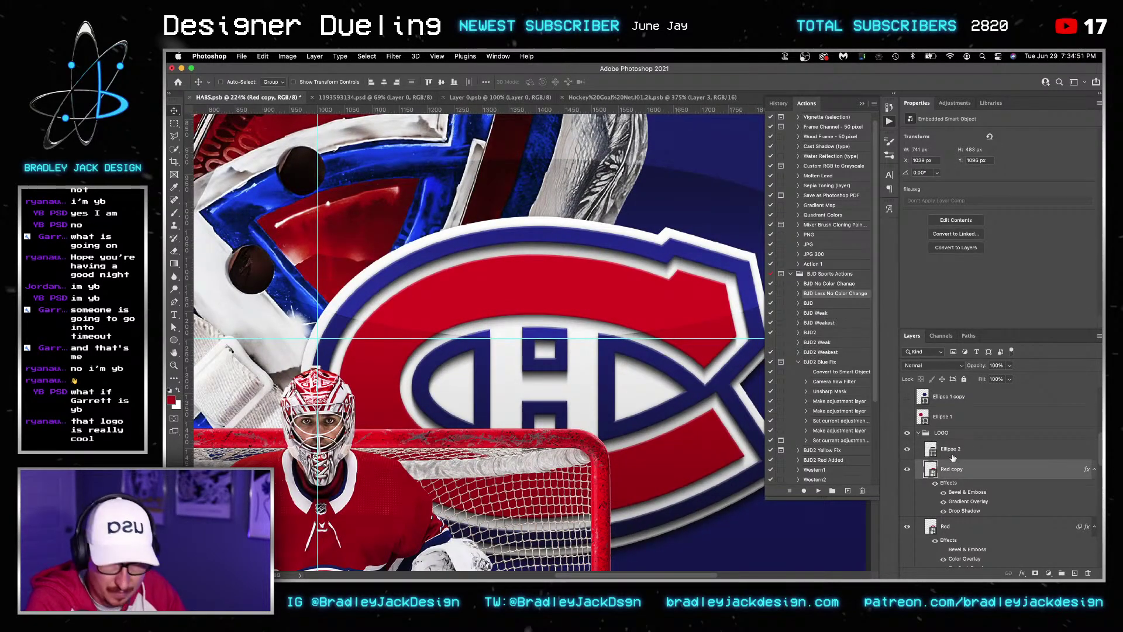
key("u")
left_click(328, 82)
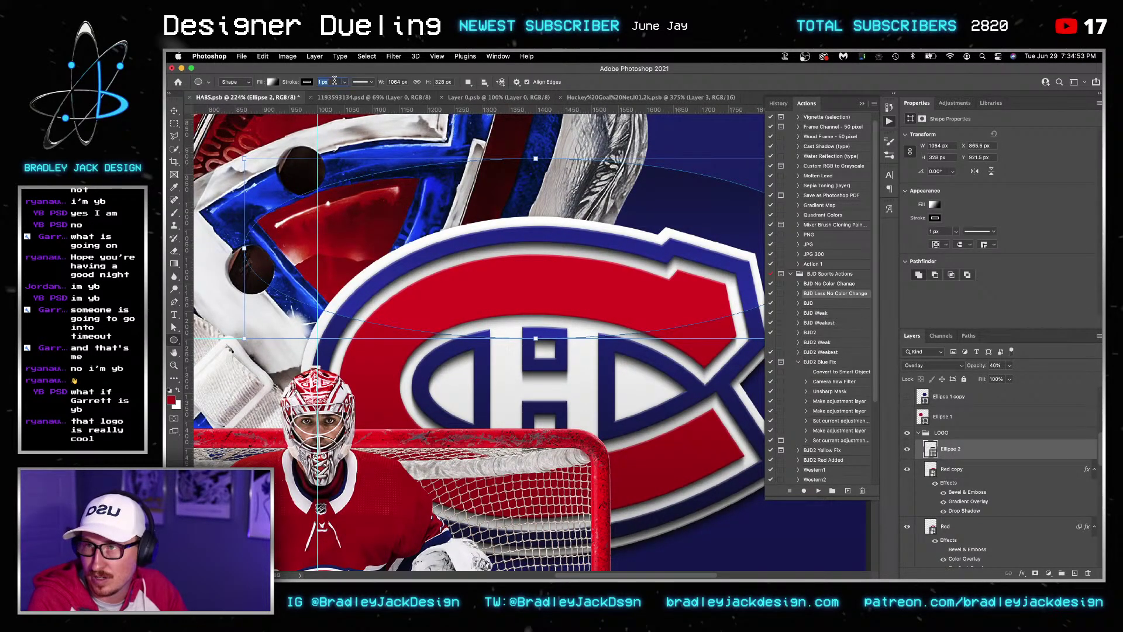
type("0")
key("Return")
key("v")
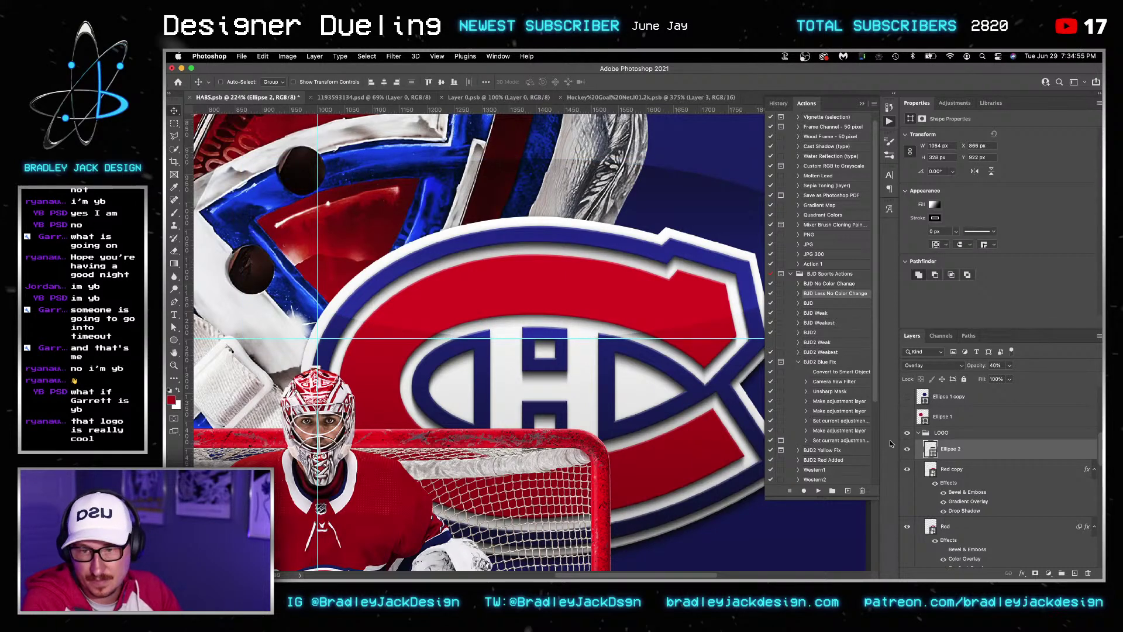
left_click(950, 459, "alt")
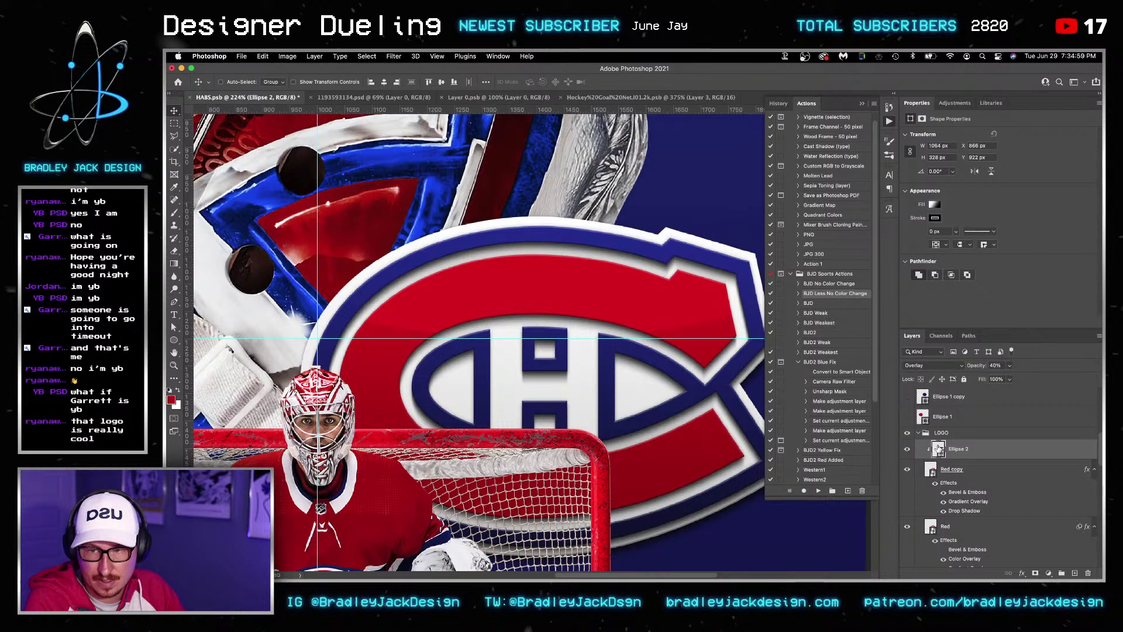
Replace the ellipse with a new layer clipped to Red copy and masked to an elliptical selection across the logo's upper part
key("Delete")
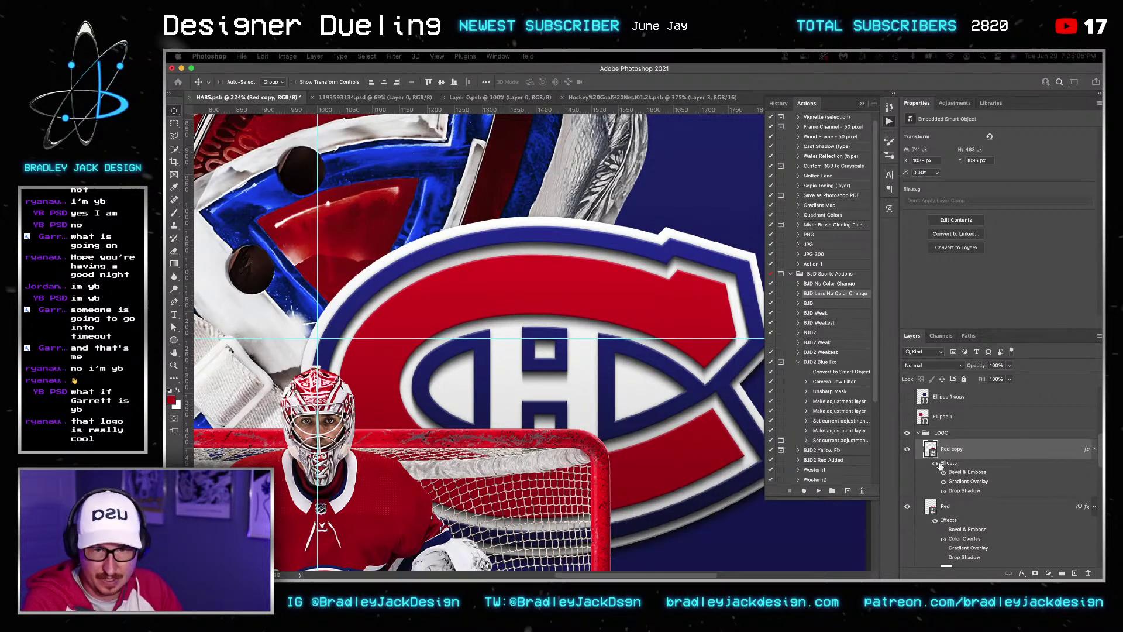
key("super+shift+alt+n")
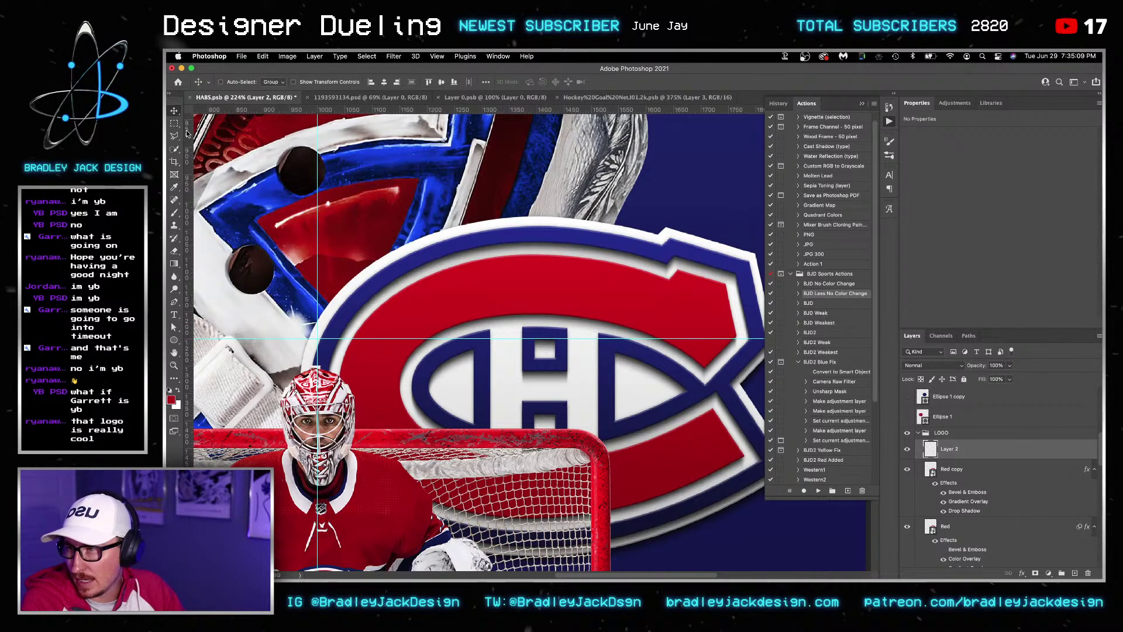
left_click(175, 340)
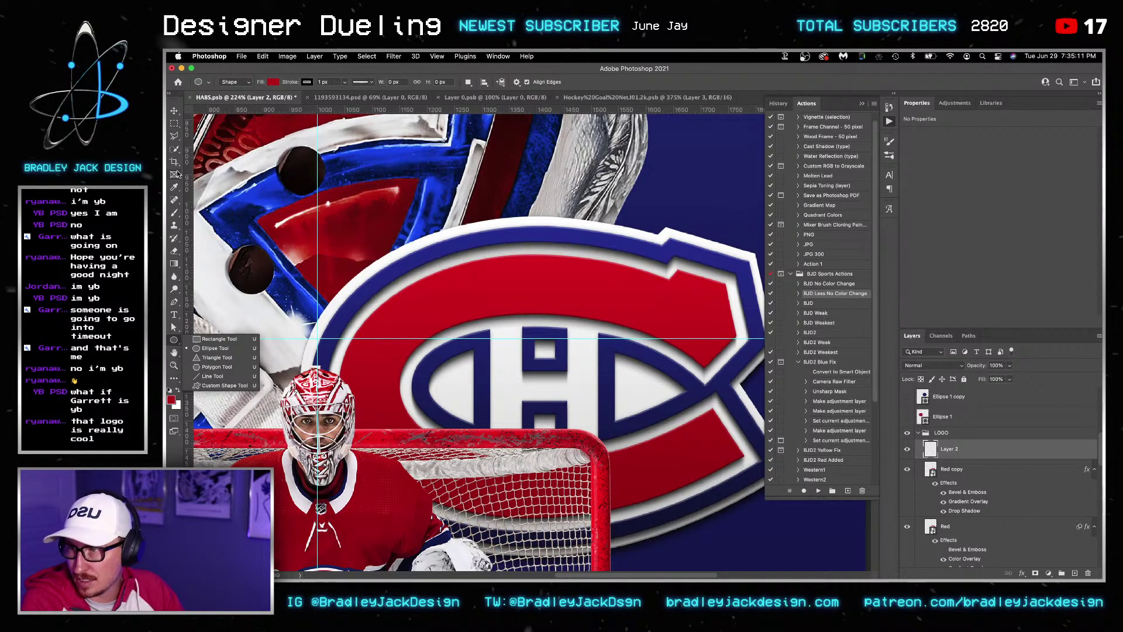
key("shift+m")
left_click_drag(260, 191, 799, 351)
left_click(1036, 574)
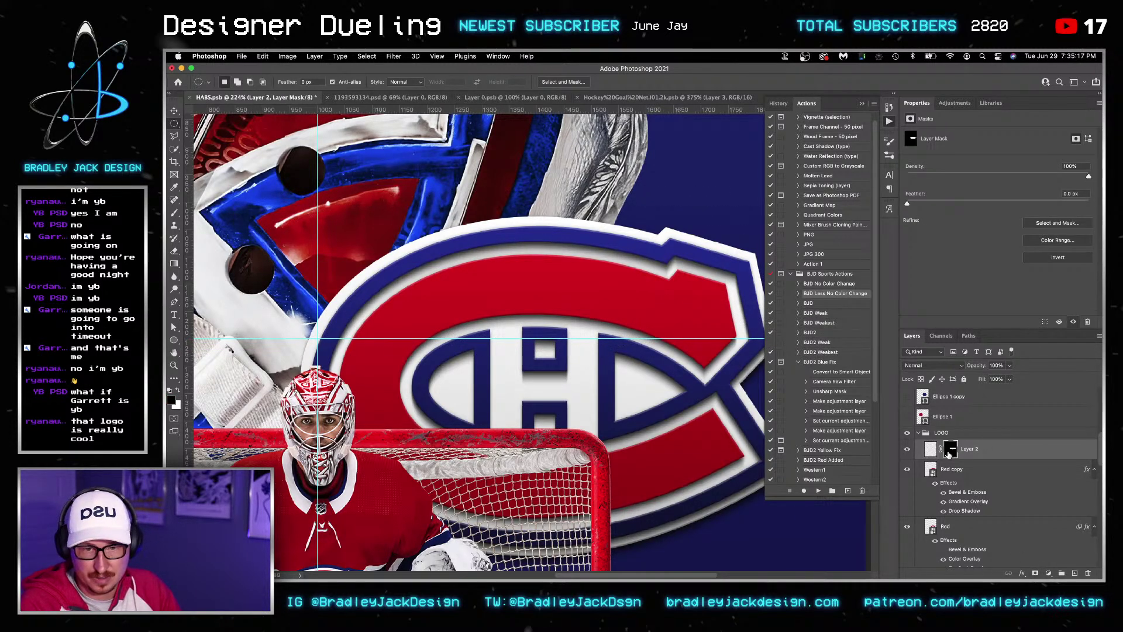
key("super+0")
left_click(938, 449)
scroll(642, 347, "up", 3)
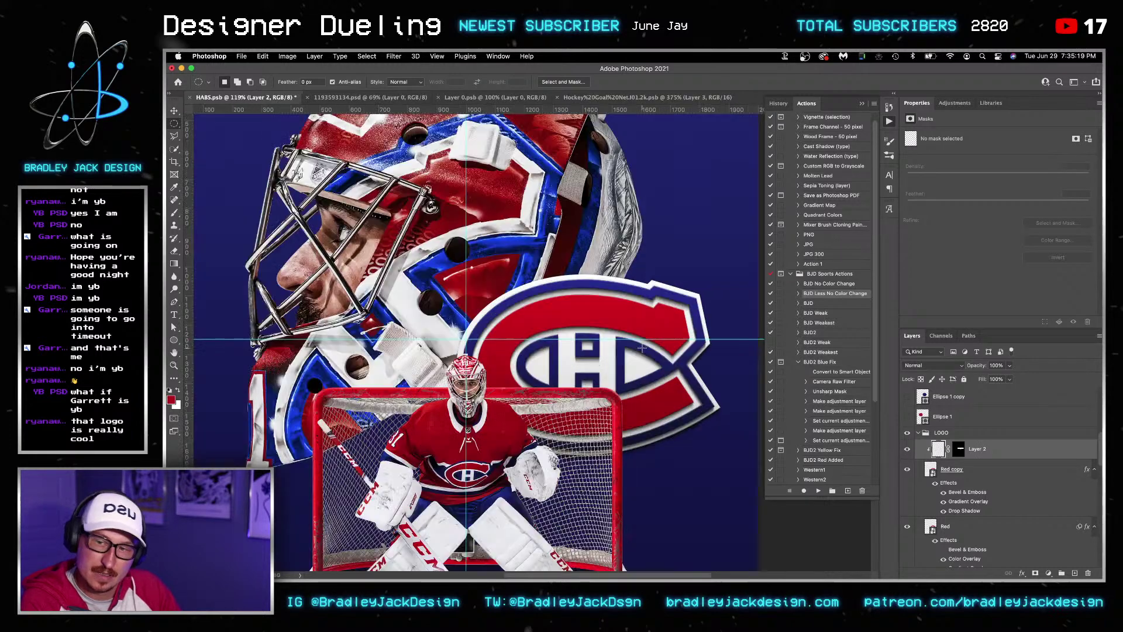
Fill the masked layer with a white-to-transparent linear gradient running upward from the middle of the logo
scroll(642, 348, "up", 4)
key("v")
left_click(957, 448)
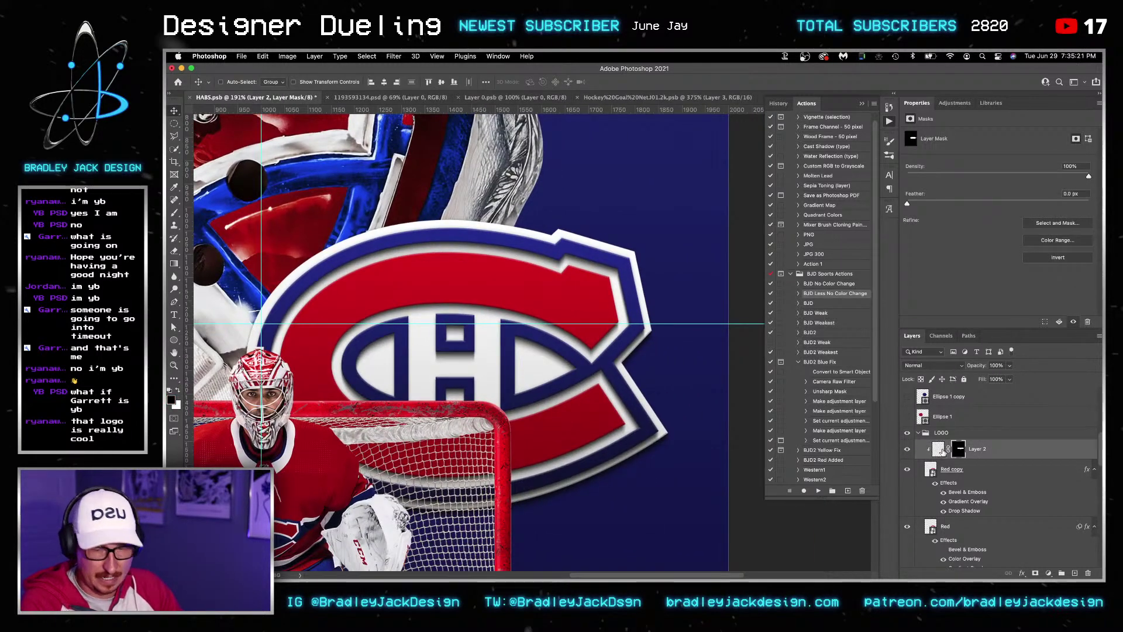
left_click(938, 448)
key("g")
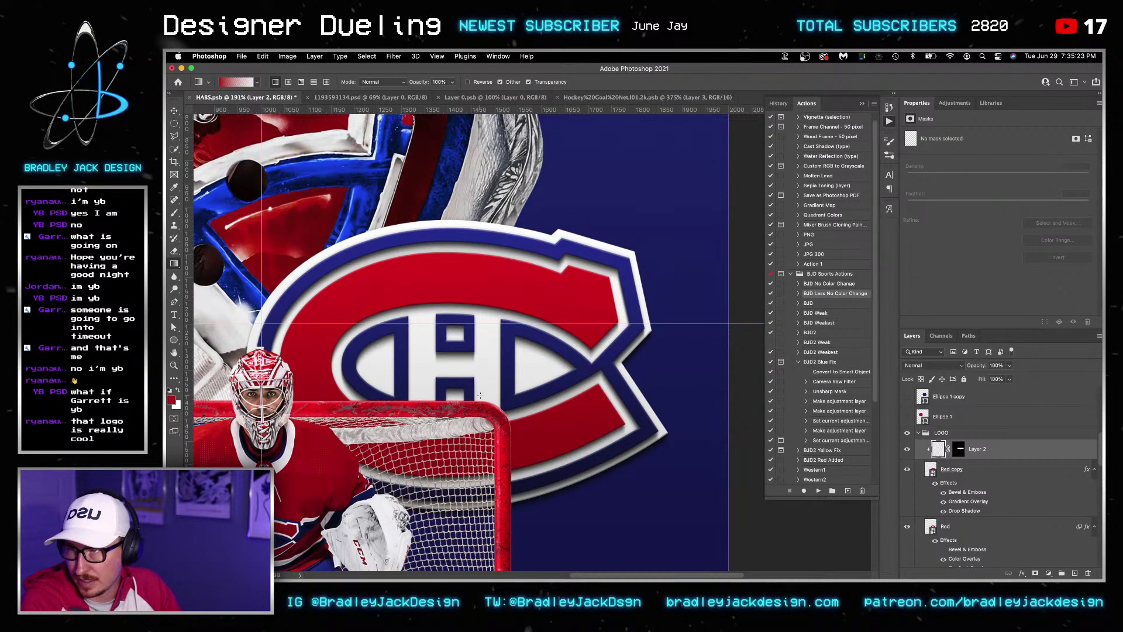
key("x")
left_click_drag(479, 393, 480, 258)
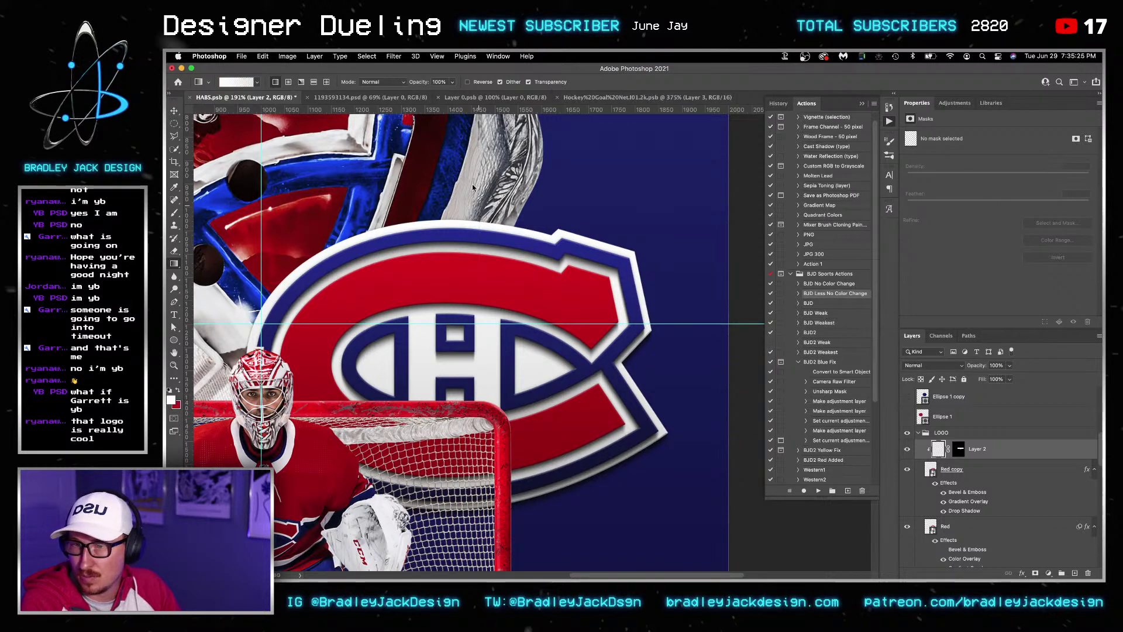
key("super+z")
left_click_drag(494, 405, 477, 273)
key("v")
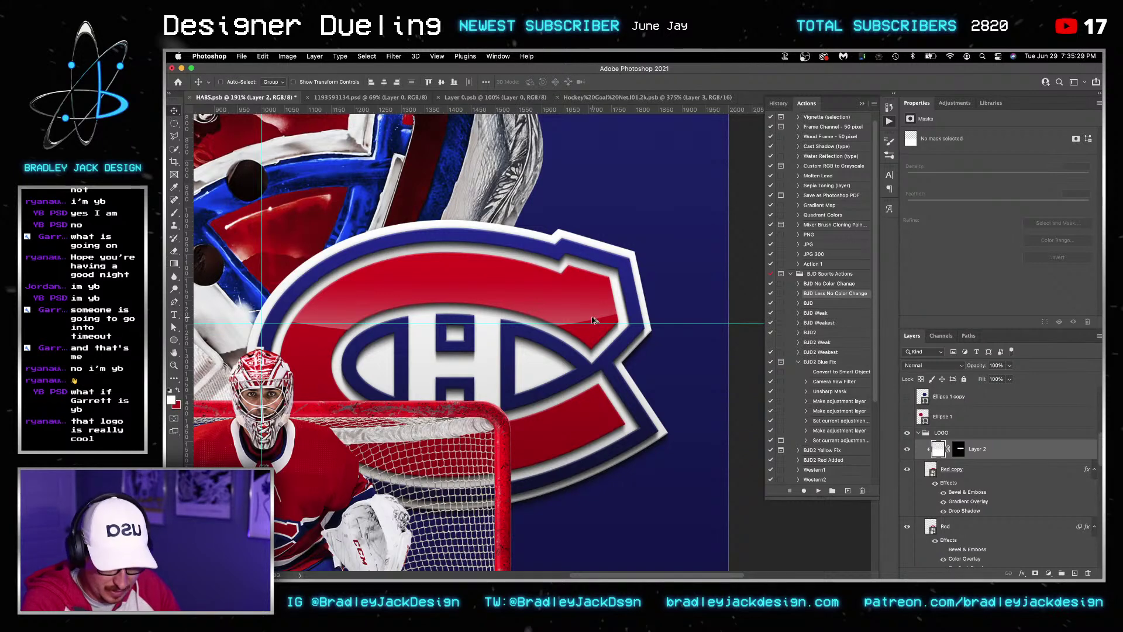
Compare Overlay and Screen blending on the white gradient layer and set it to Overlay
key("shift+alt+o")
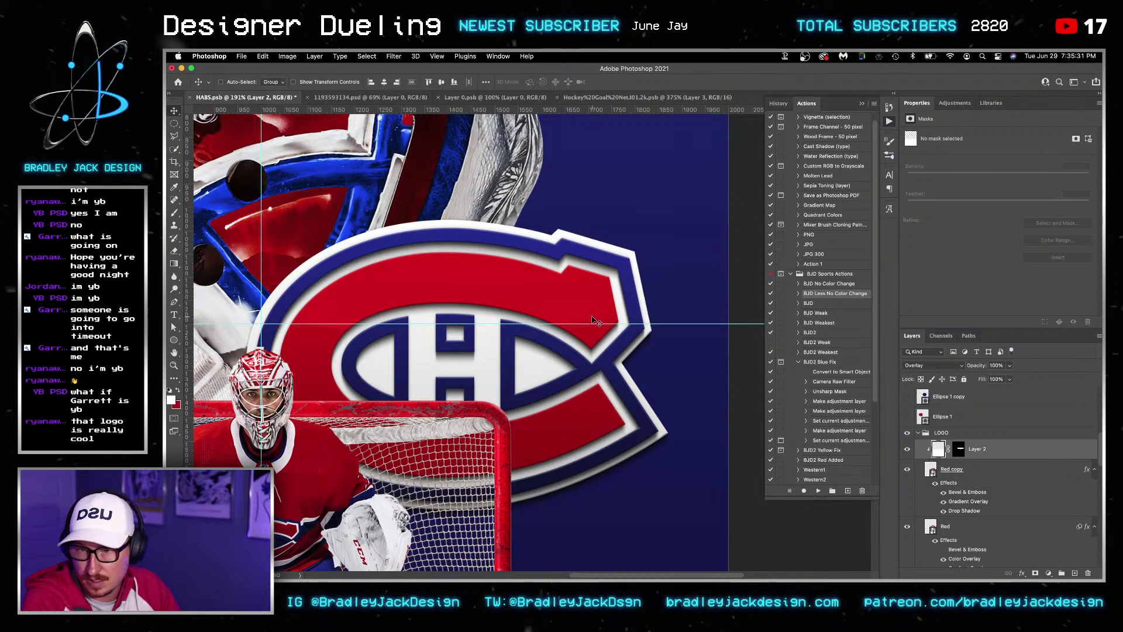
key("shift+alt+s")
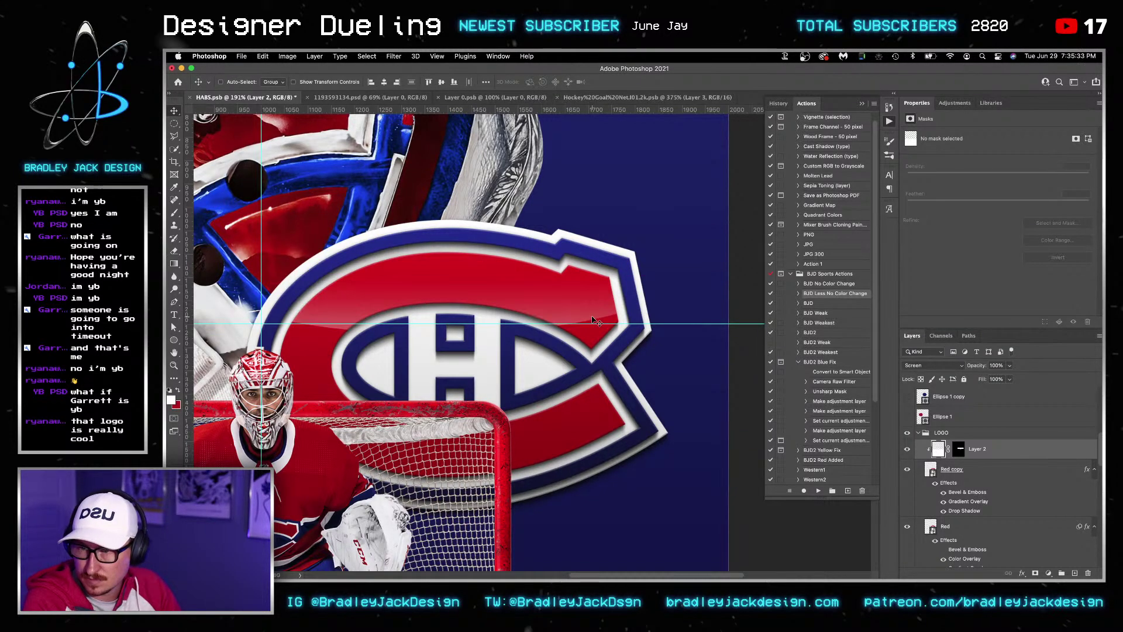
key("shift+alt+o")
Try strengthening the highlight with a duplicate gradient layer clipped to Red copy, and remove the duplicate
key("ctrl+j")
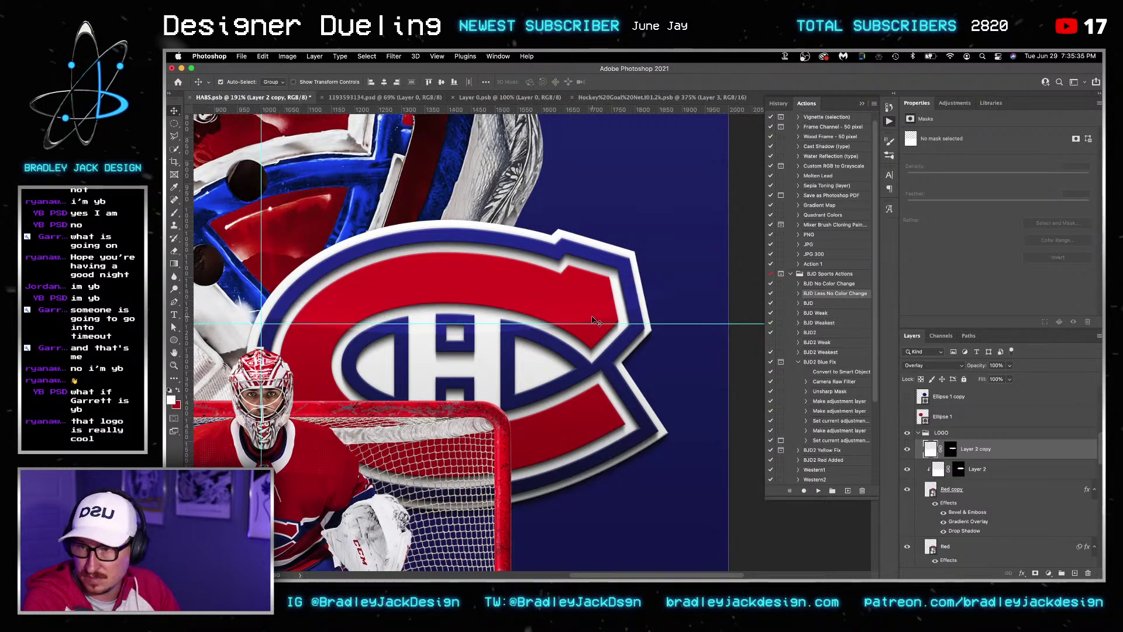
left_click(998, 456, "alt")
left_click(989, 469, "shift")
scroll(983, 445, "down", 3)
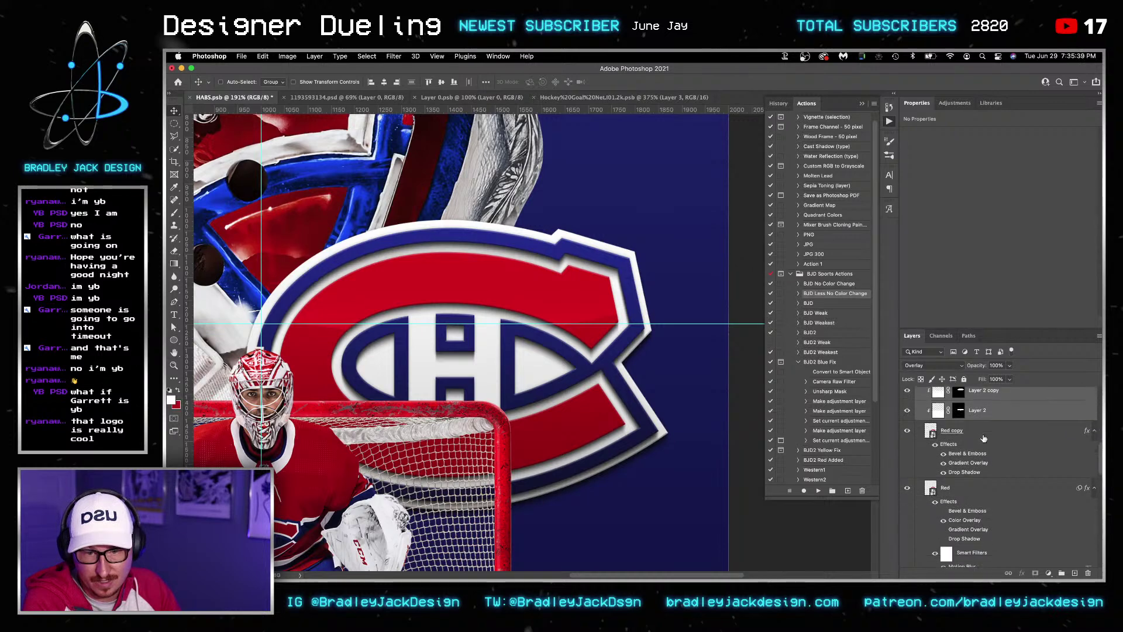
left_click_drag(981, 416, 1000, 432)
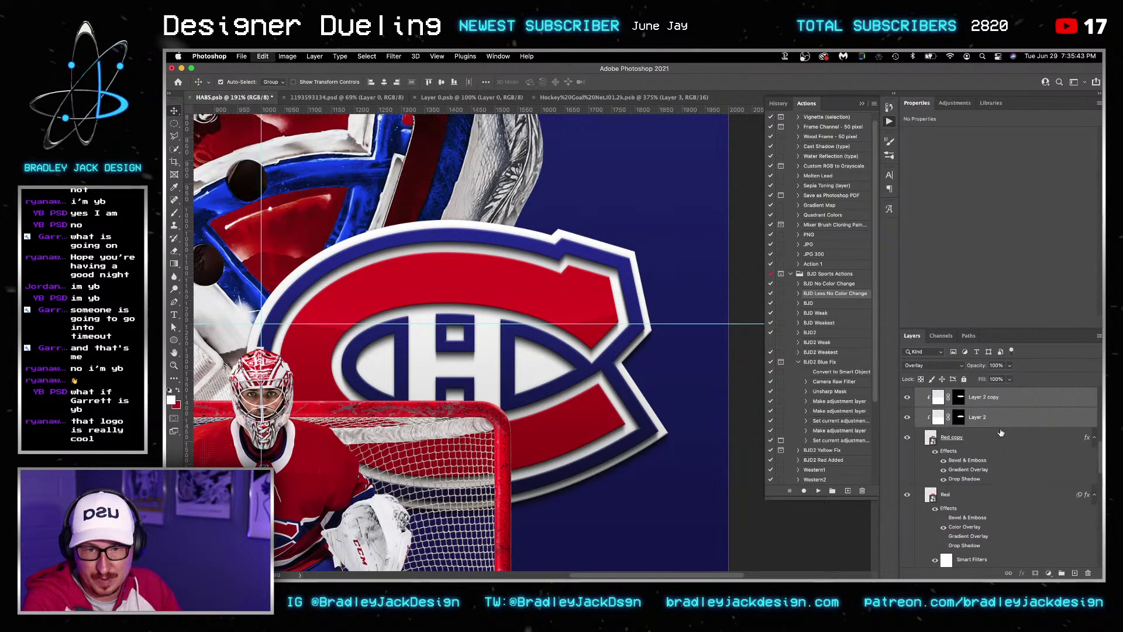
key("Delete")
Put the Red copy layer in its own group and clip the gradient layer to that group
left_click(962, 419)
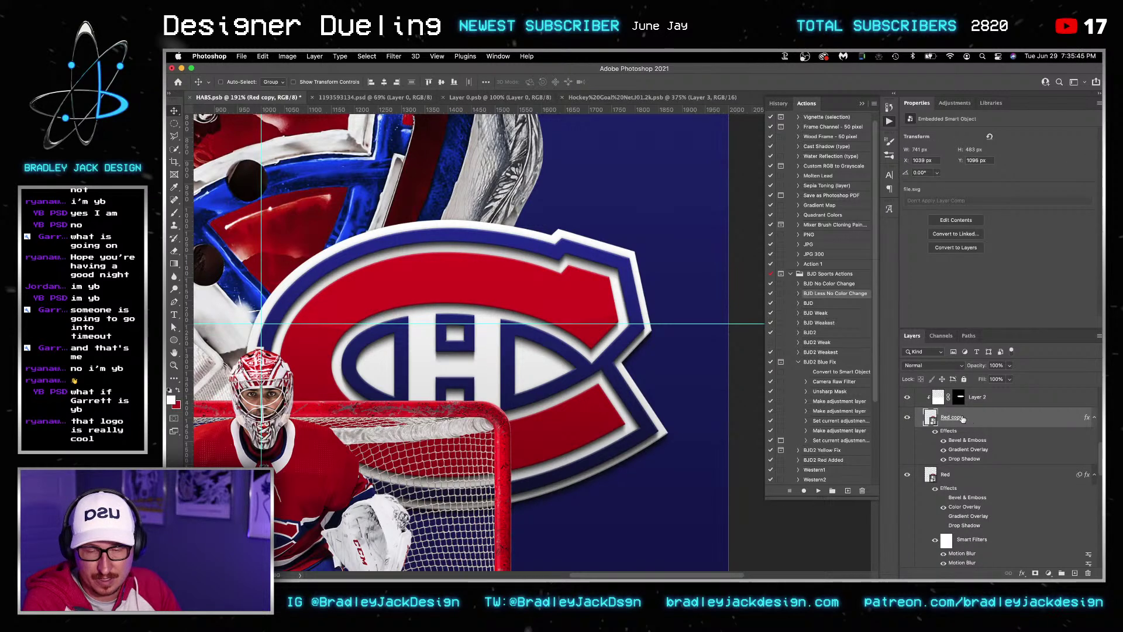
key("super+g")
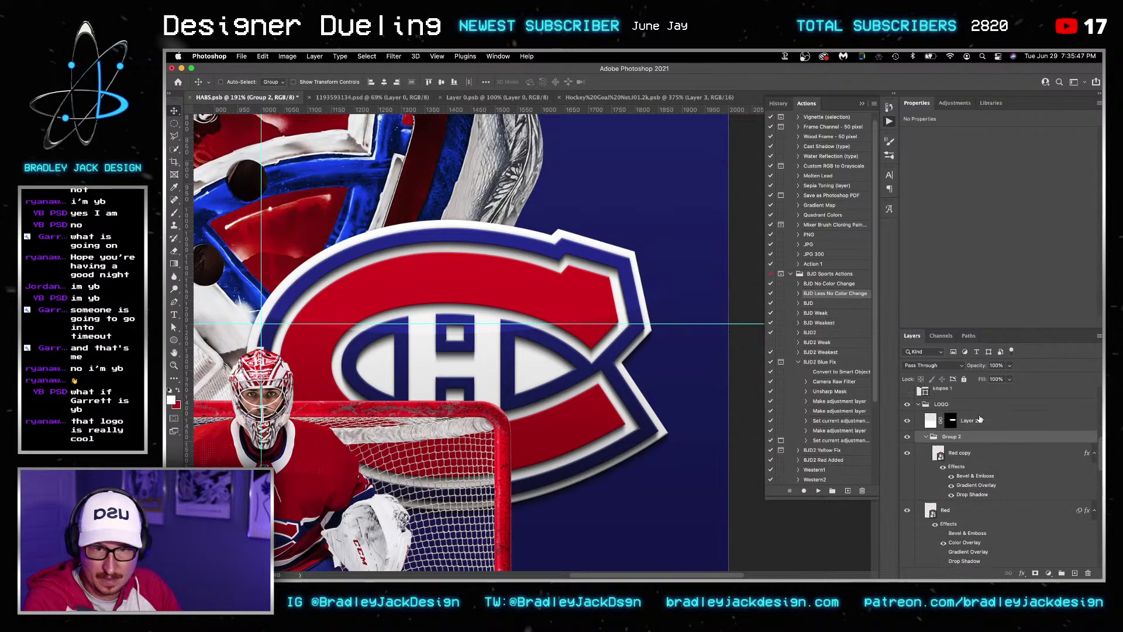
left_click(968, 427, "alt")
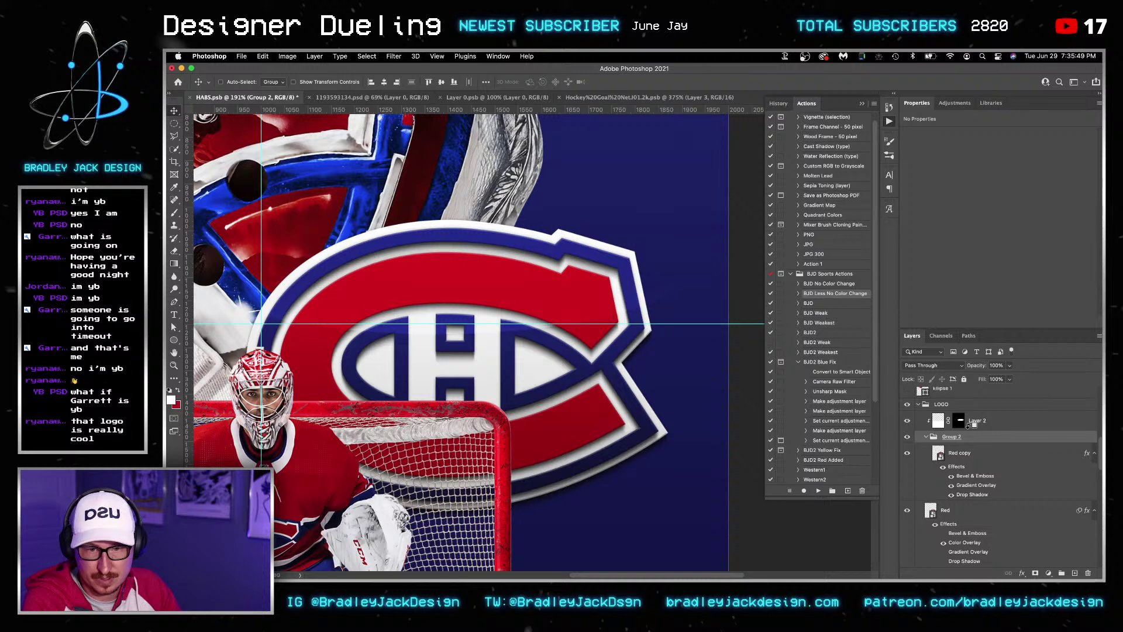
Duplicate the clipped gradient layer, copy both highlight layers to just above Blue copy, and clip the copies to Blue copy
left_click(967, 425)
key("super+j")
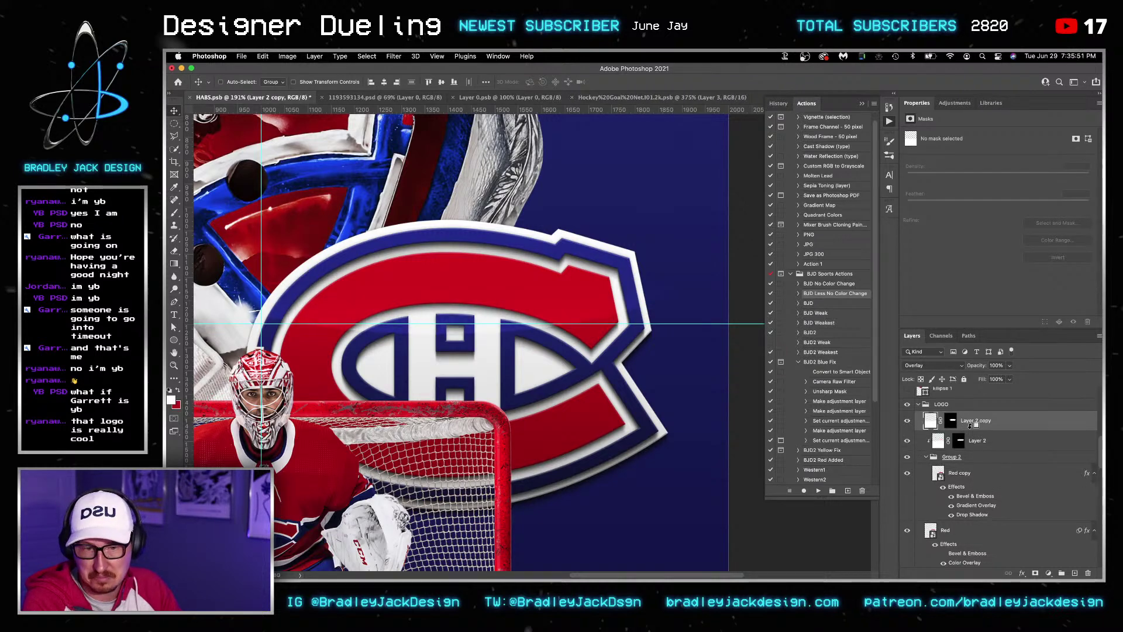
left_click_drag(970, 425, 964, 534)
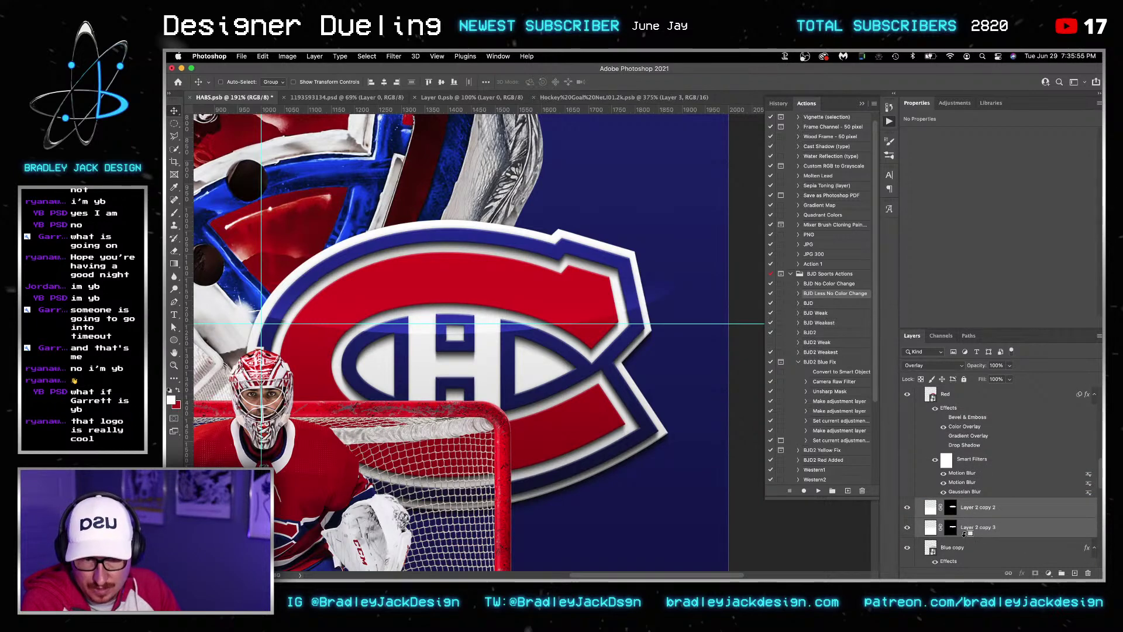
left_click(964, 537, "alt")
left_click(962, 517, "alt")
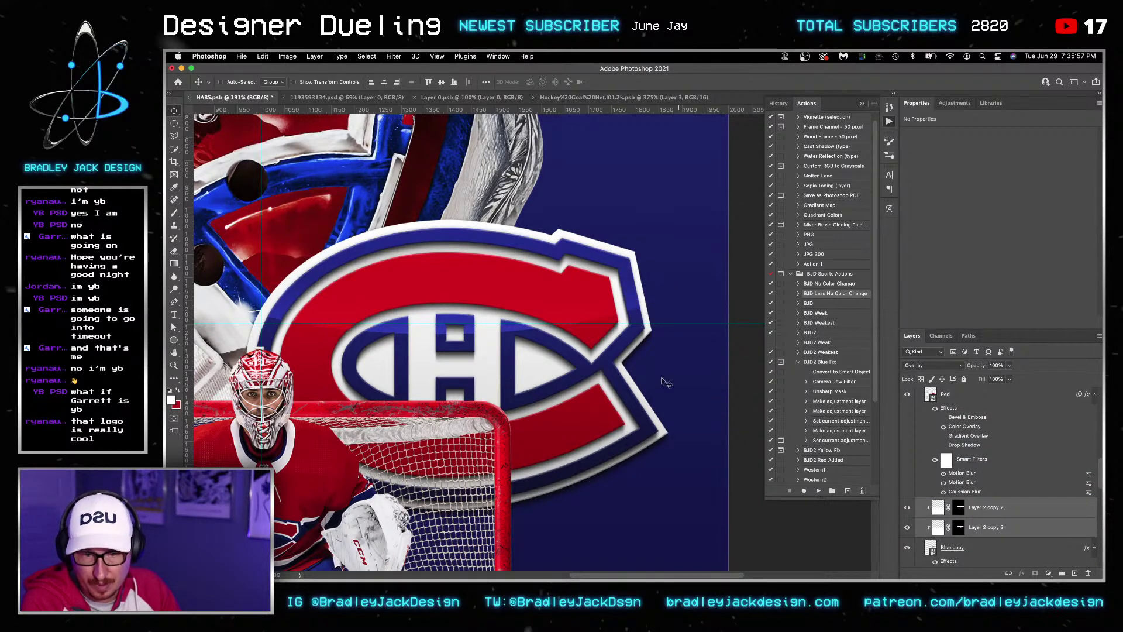
Delete the upper of the two highlight layers clipped to Blue copy and save the document
key("super+1")
left_click(982, 506)
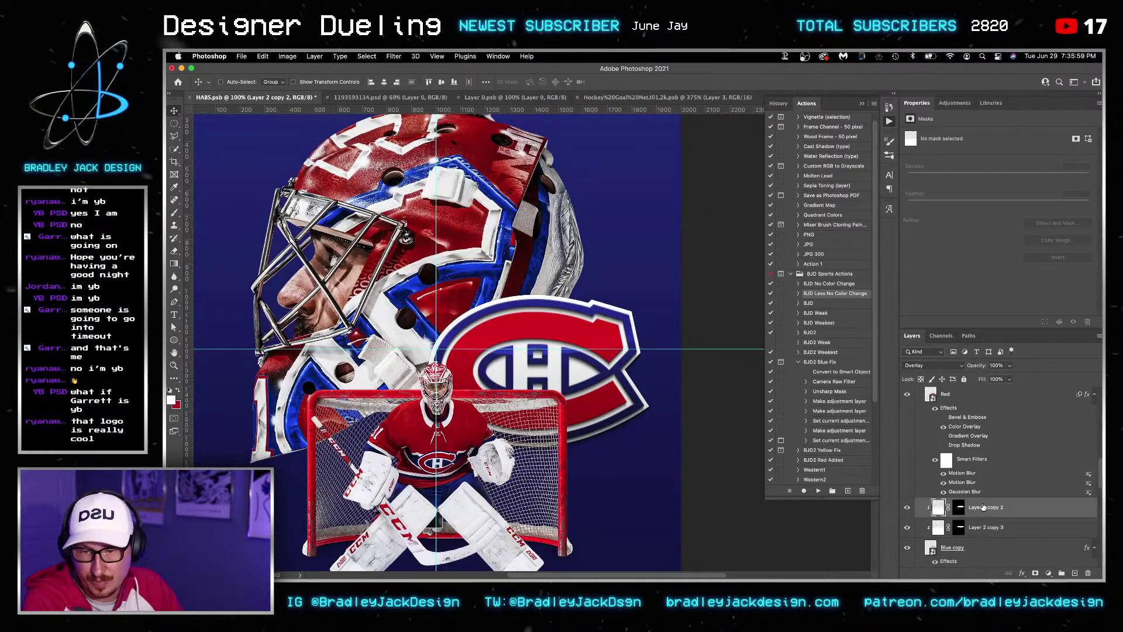
key("Delete")
key("super+s")
key("z")
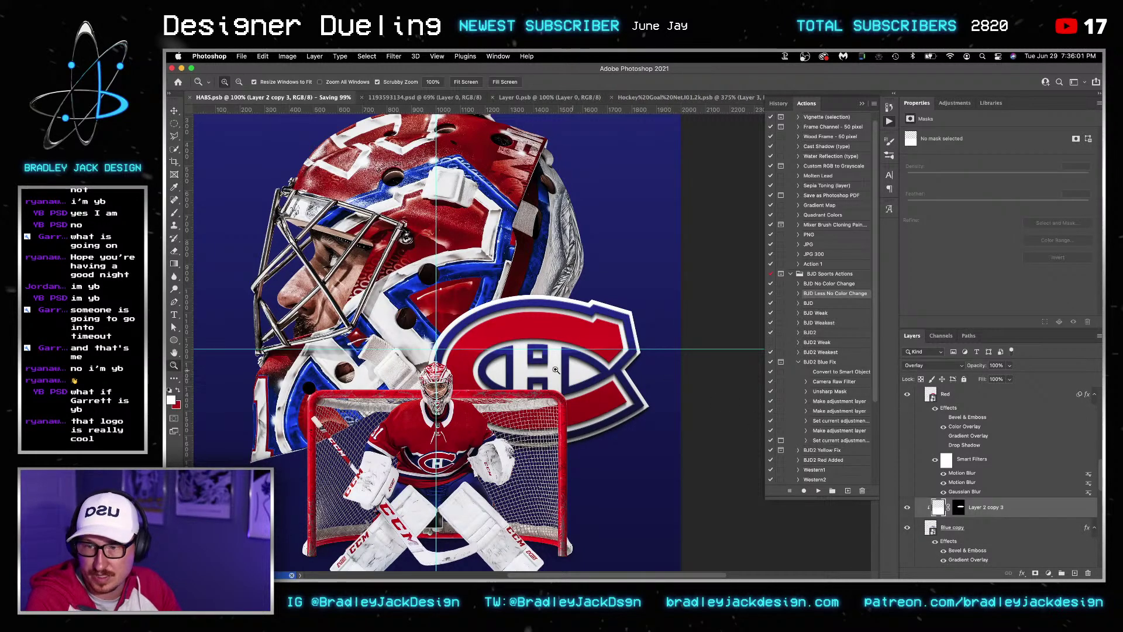
key("super+minus")
key("v")
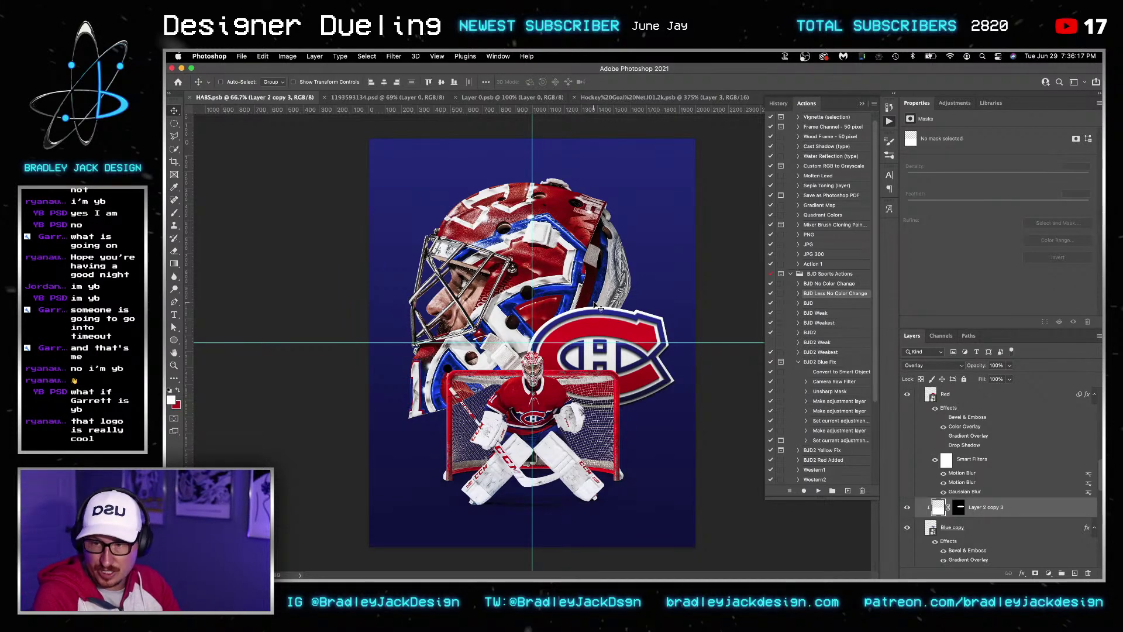
Collapse the Front Carey and LOGO groups in the layer stack
scroll(986, 433, "up", 5)
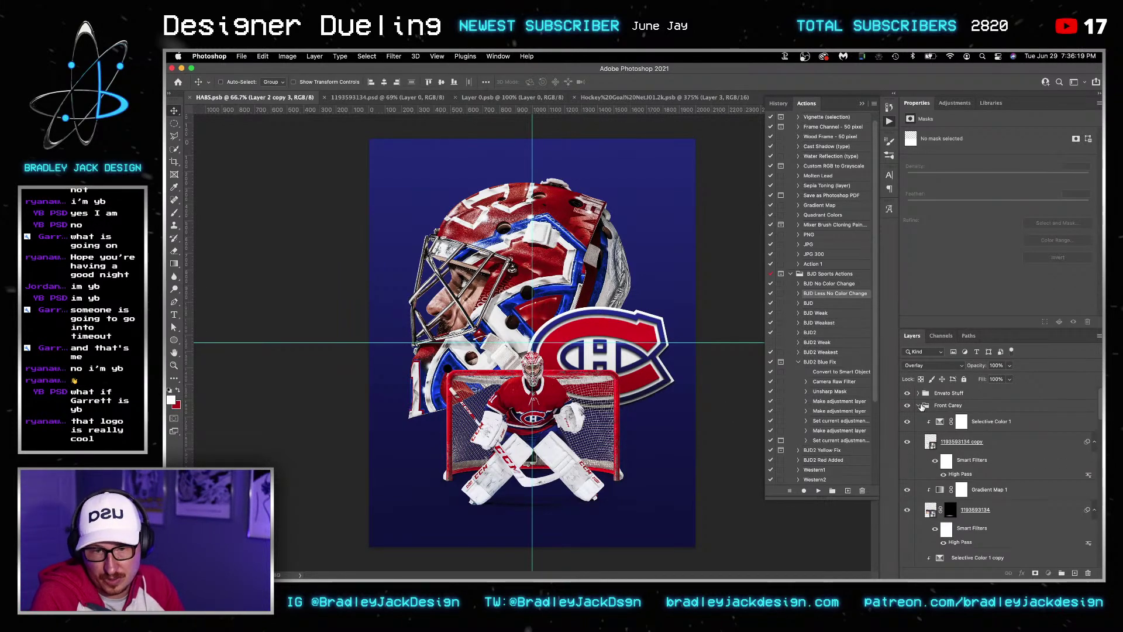
left_click(929, 407)
left_click(918, 406)
left_click(924, 457)
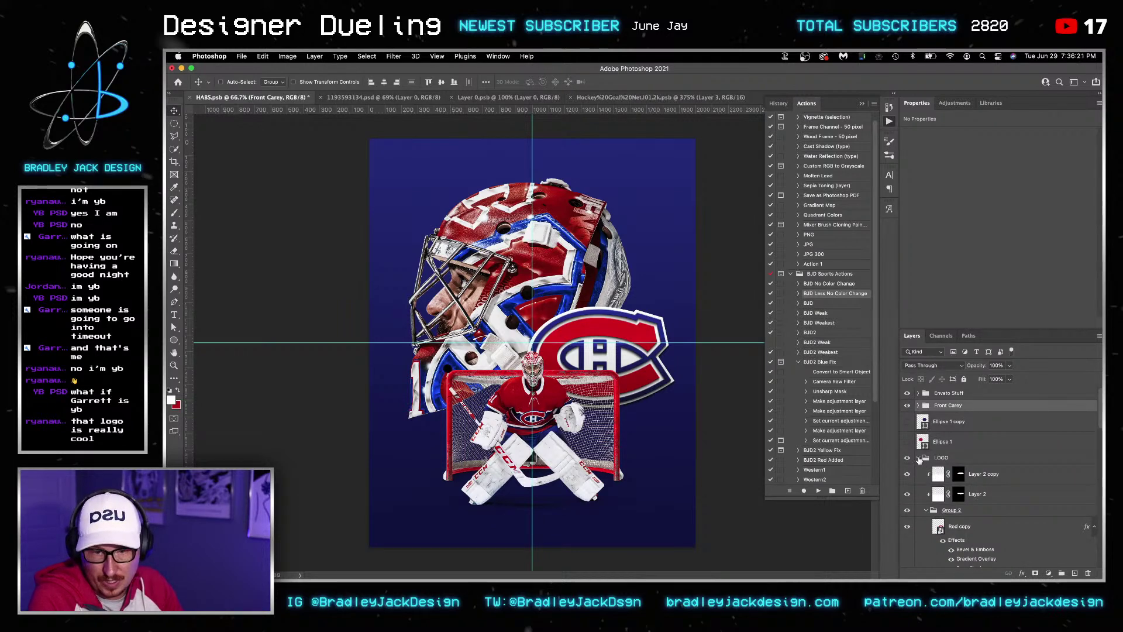
left_click(912, 458)
Preview the hidden Group 1 and the gettyimages photo, leave Group 1 hidden, and delete the gettyimages layer
left_click(906, 491)
left_click(906, 492)
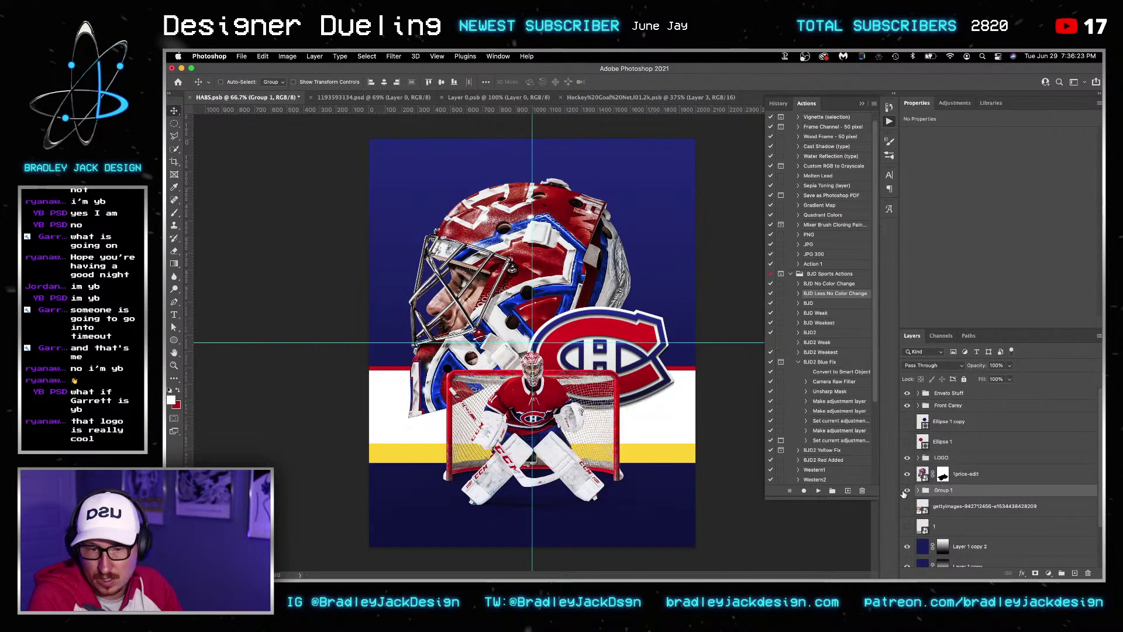
left_click(906, 491)
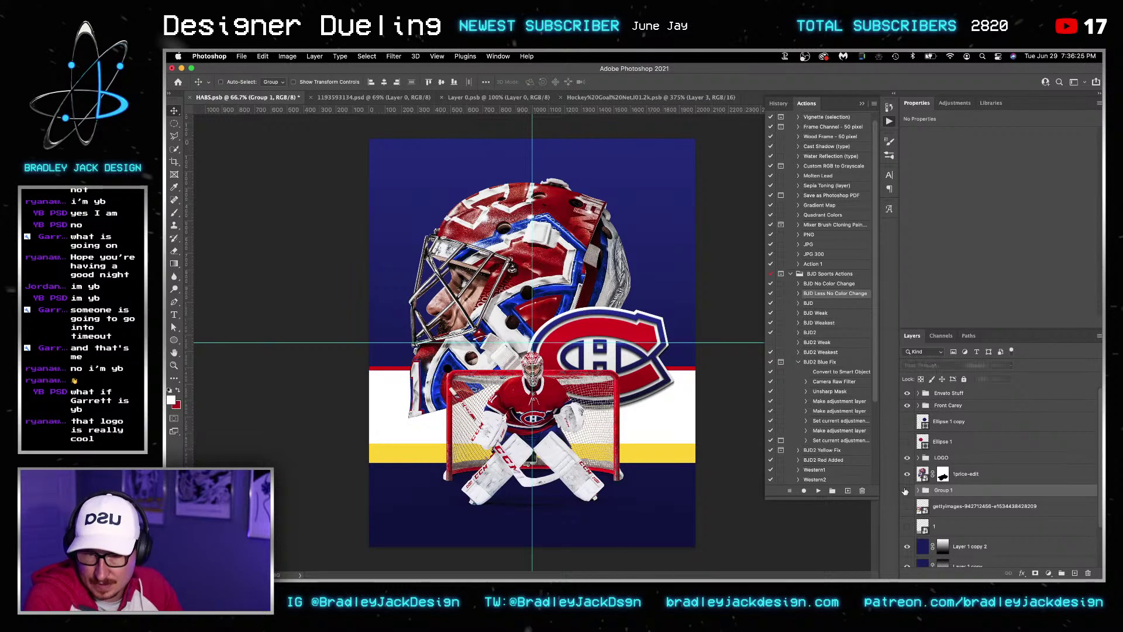
left_click(906, 507)
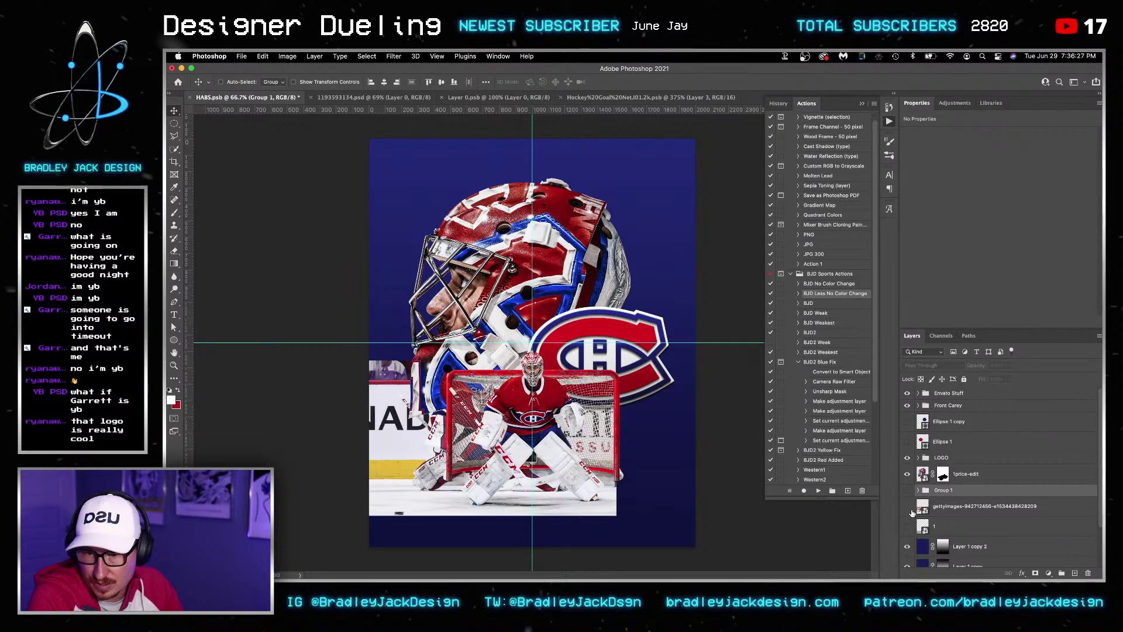
left_click(907, 506)
left_click(951, 506)
key("Delete")
Show layer 1 above Layer 1 copy 2, add a black layer mask to it, and hide the layer again
left_click(907, 506)
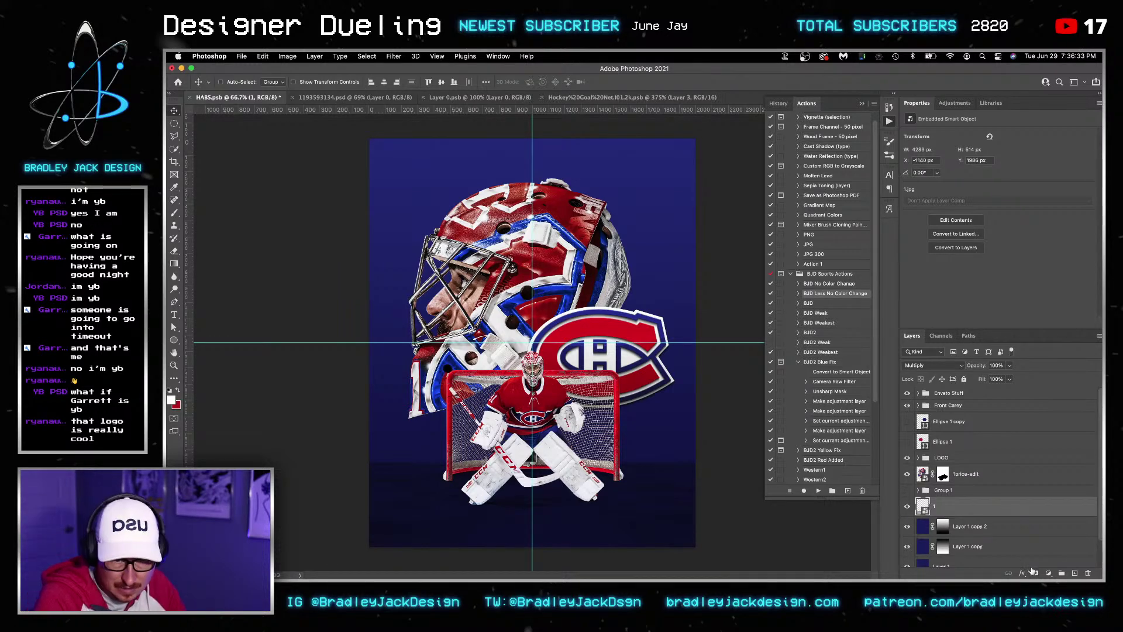
left_click(1034, 572, "alt")
key("b")
right_click(516, 500)
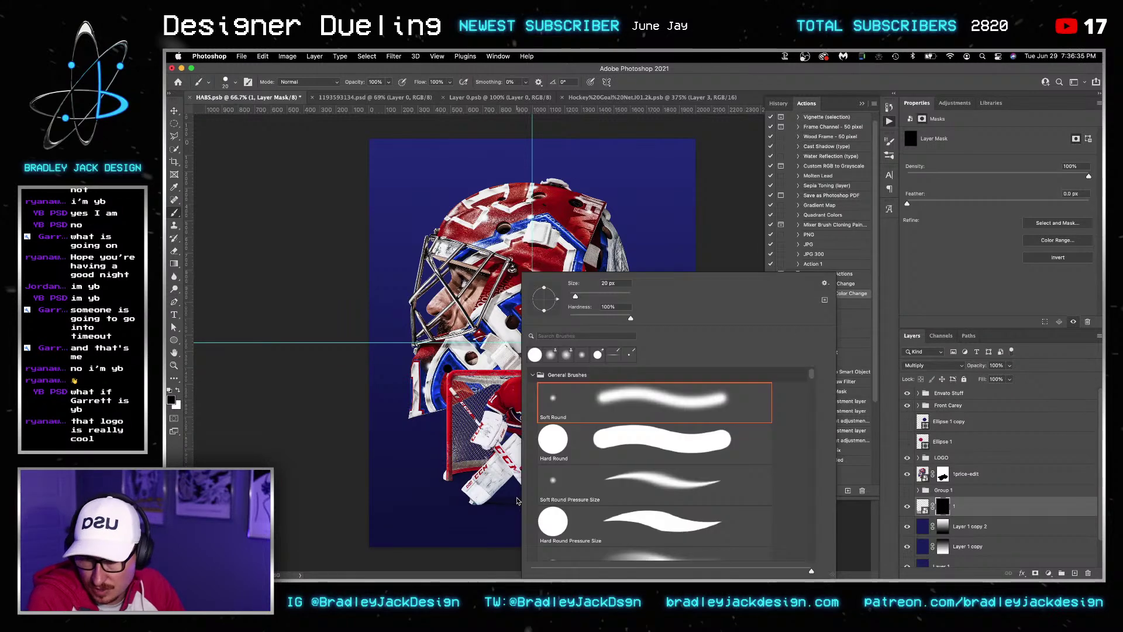
key("Escape")
key("v")
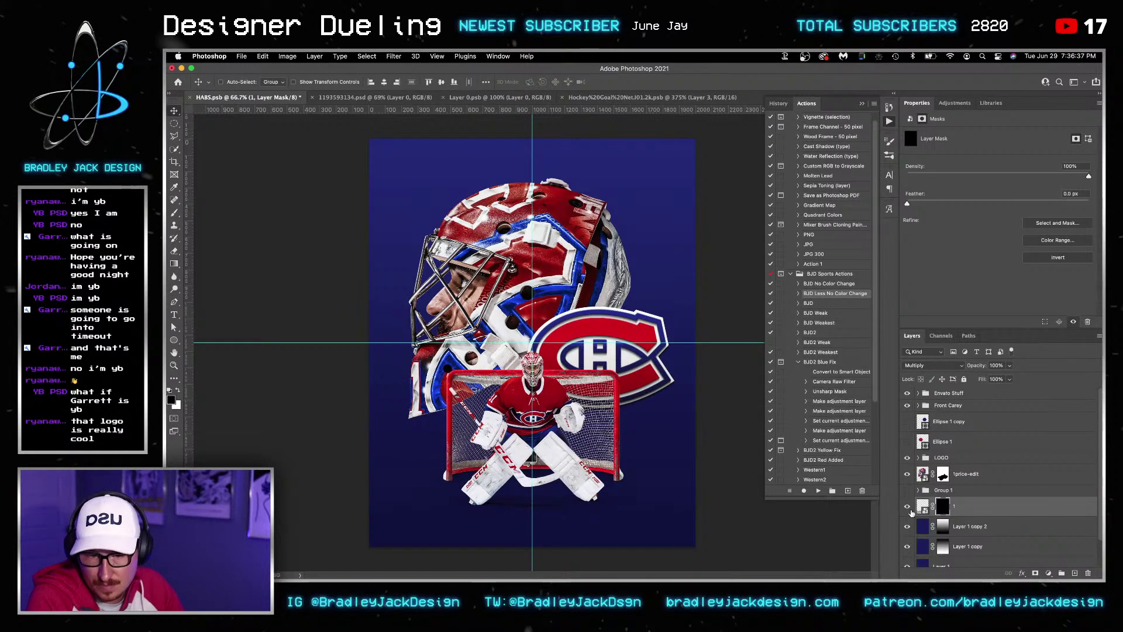
left_click(908, 508)
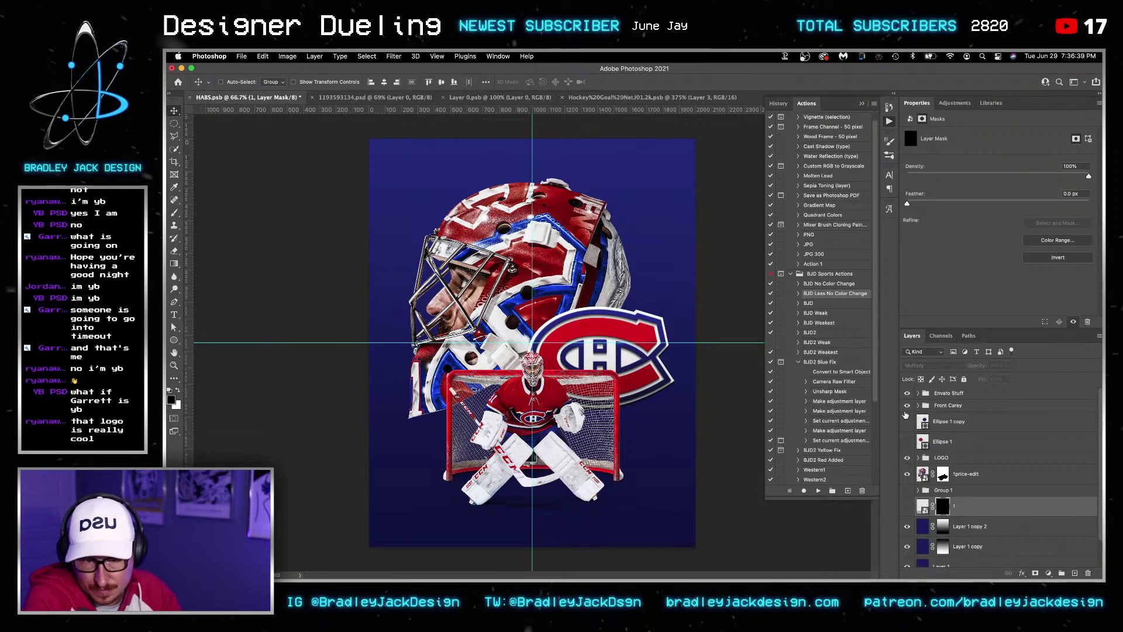
left_click(920, 406)
scroll(968, 470, "down", 2)
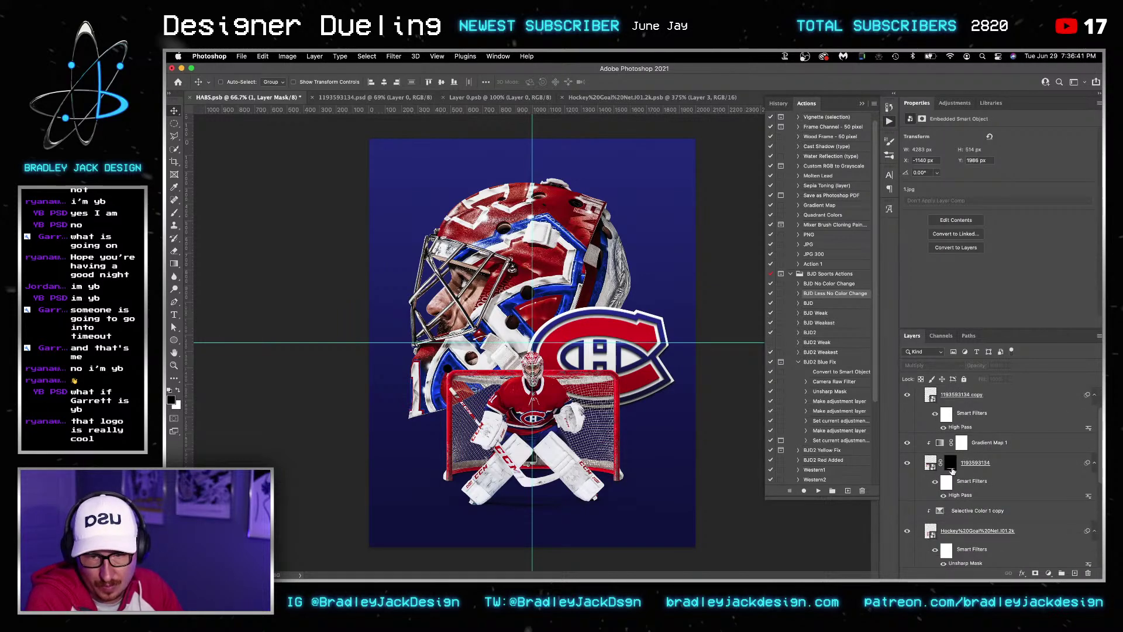
left_click(951, 465)
key("b")
right_click(612, 360)
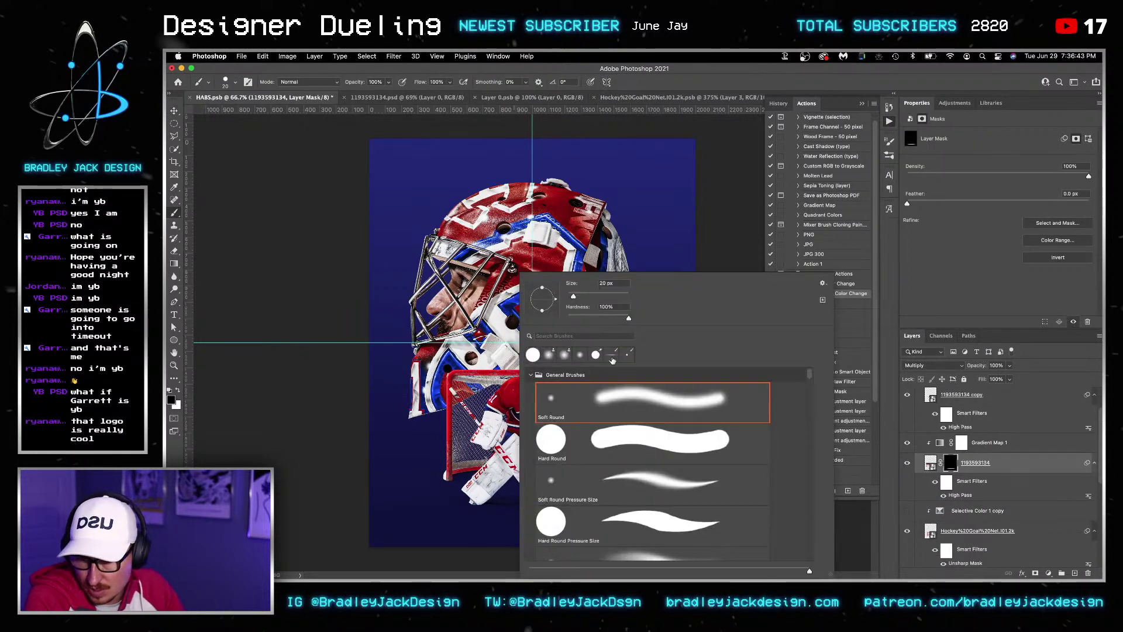
left_click_drag(573, 318, 560, 318)
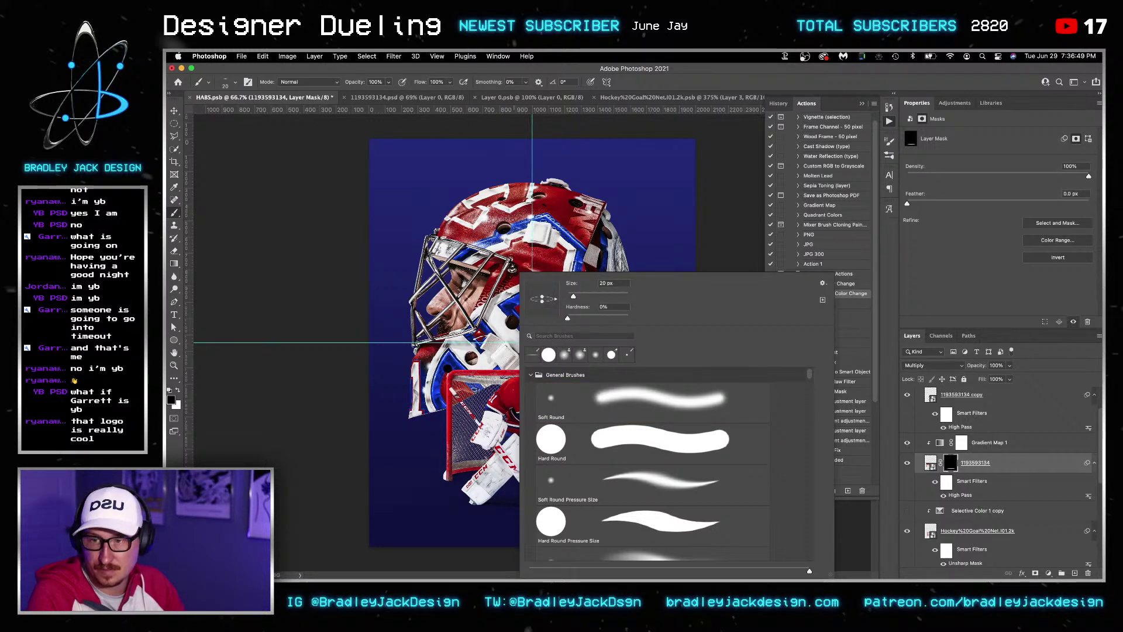
key("Escape")
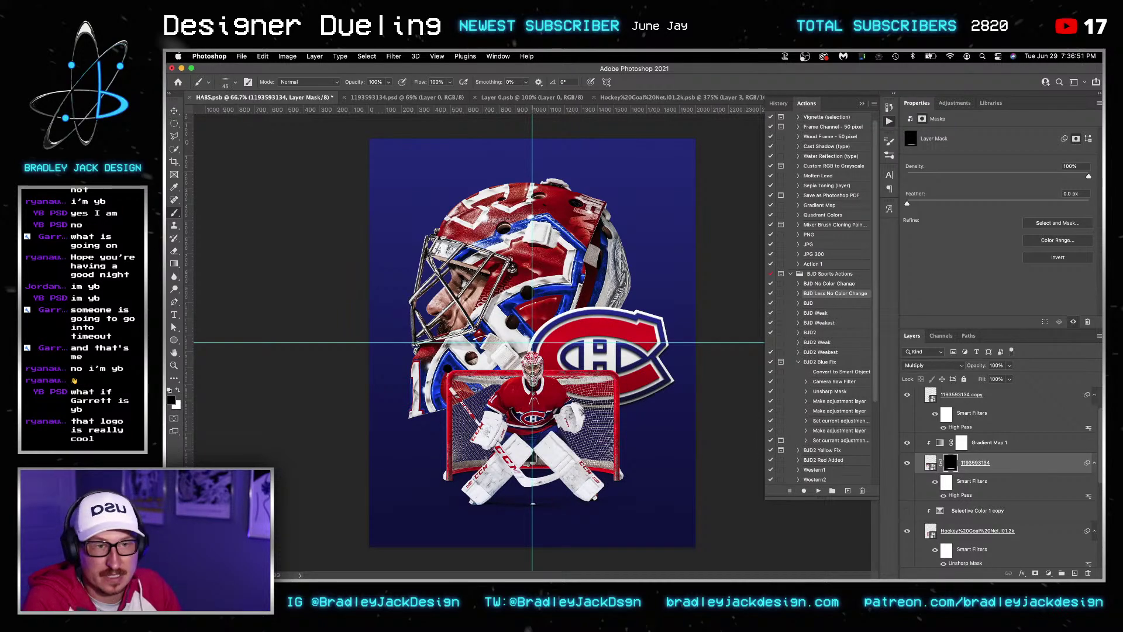
Enlarge the soft elliptical brush to 1600 px, wide enough to span the area beneath the goalie, and check its settings
key("bracketright")
key("bracketright")
key("bracketright")
key("bracketright")
key("bracketright")
key("bracketright")
key("bracketright")
key("bracketright")
key("bracketright")
key("bracketright")
key("bracketright")
key("bracketright")
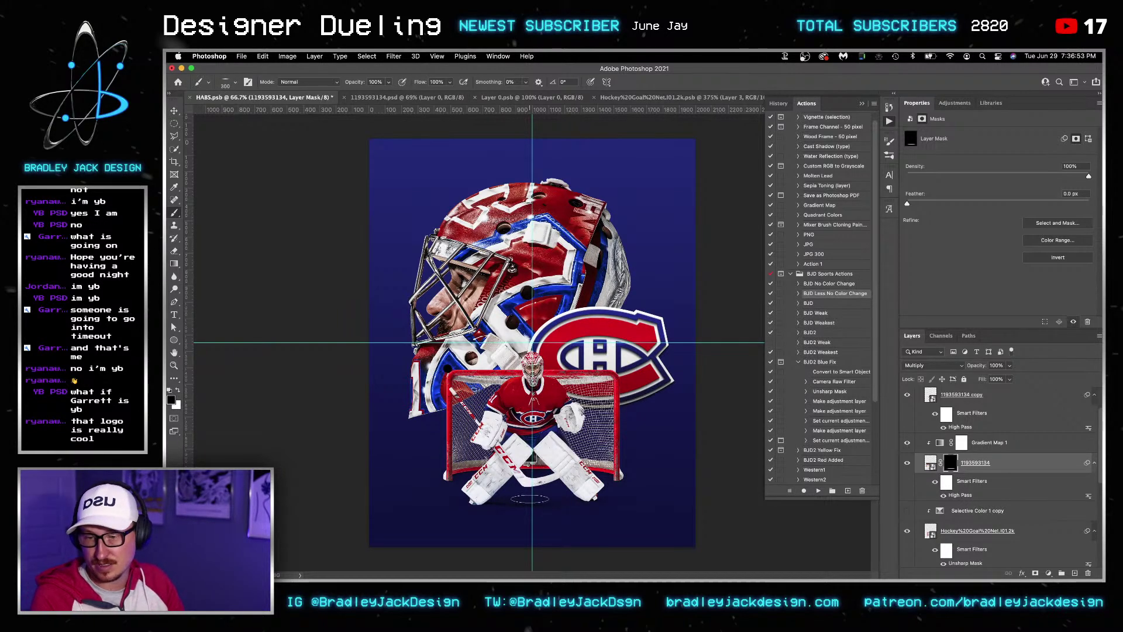
key("bracketright")
key("bracketright")
key("bracketright")
key("bracketright")
key("bracketright")
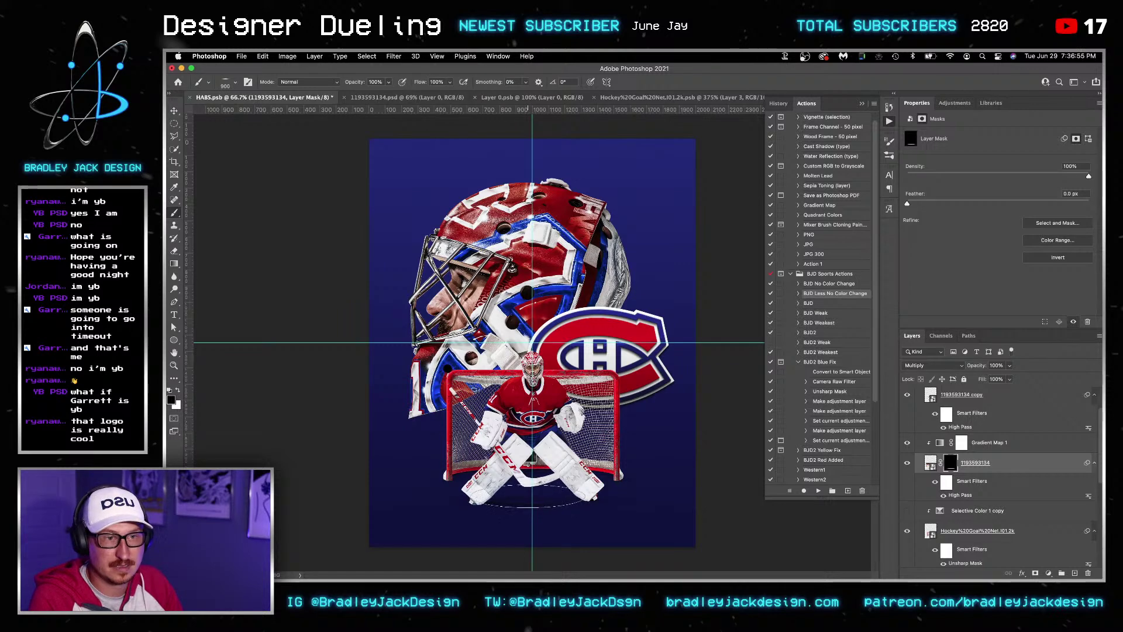
key("bracketright")
key("bracketright")
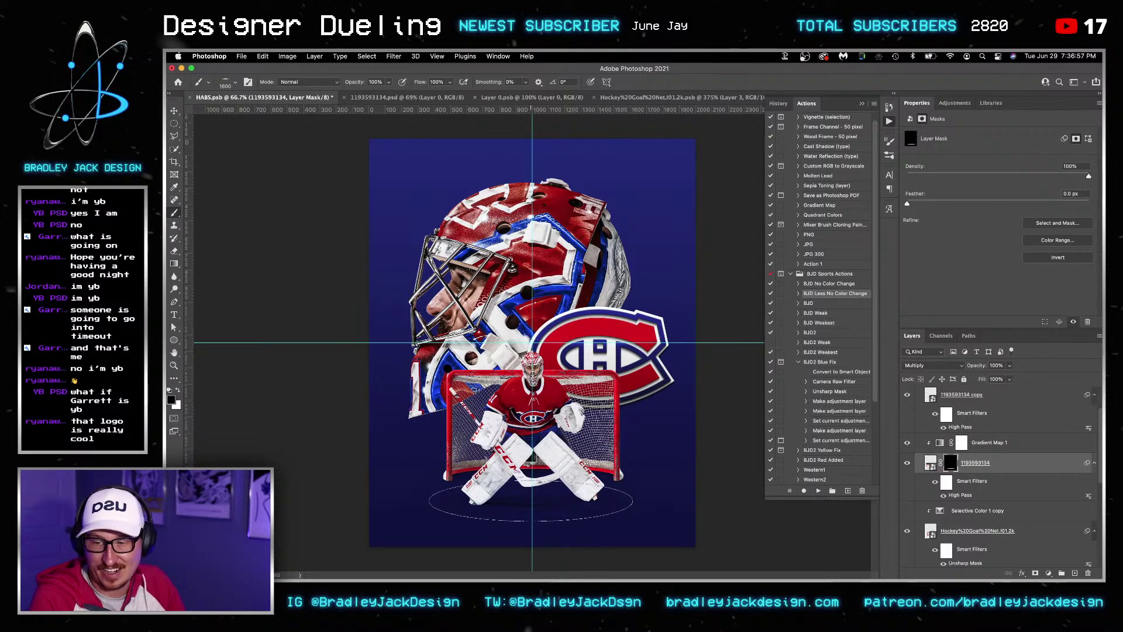
right_click(534, 270)
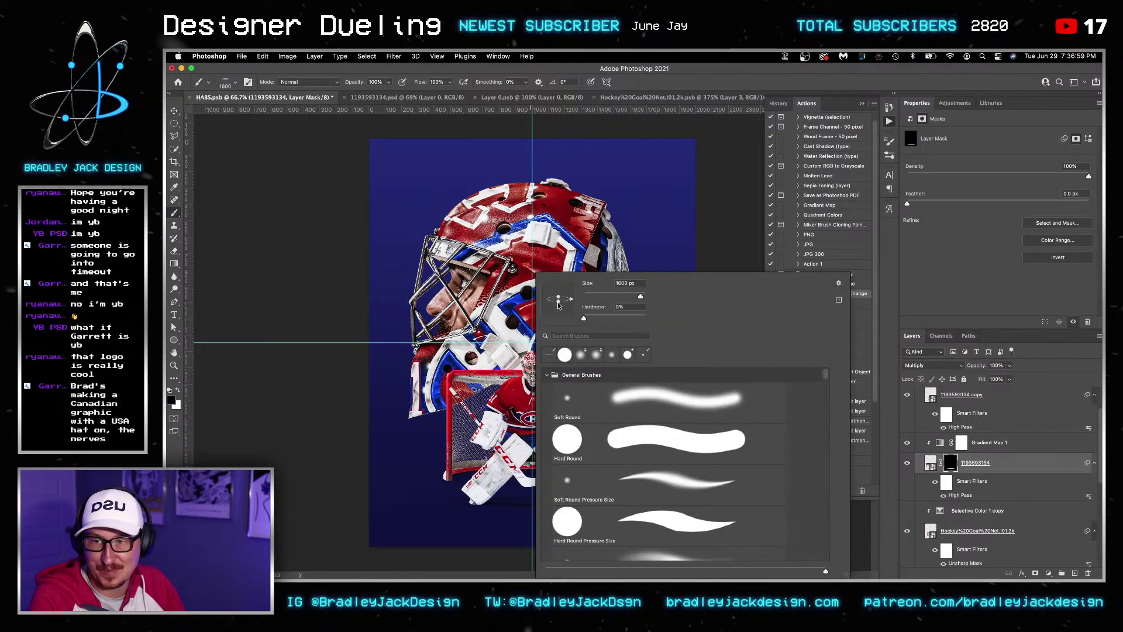
key("Escape")
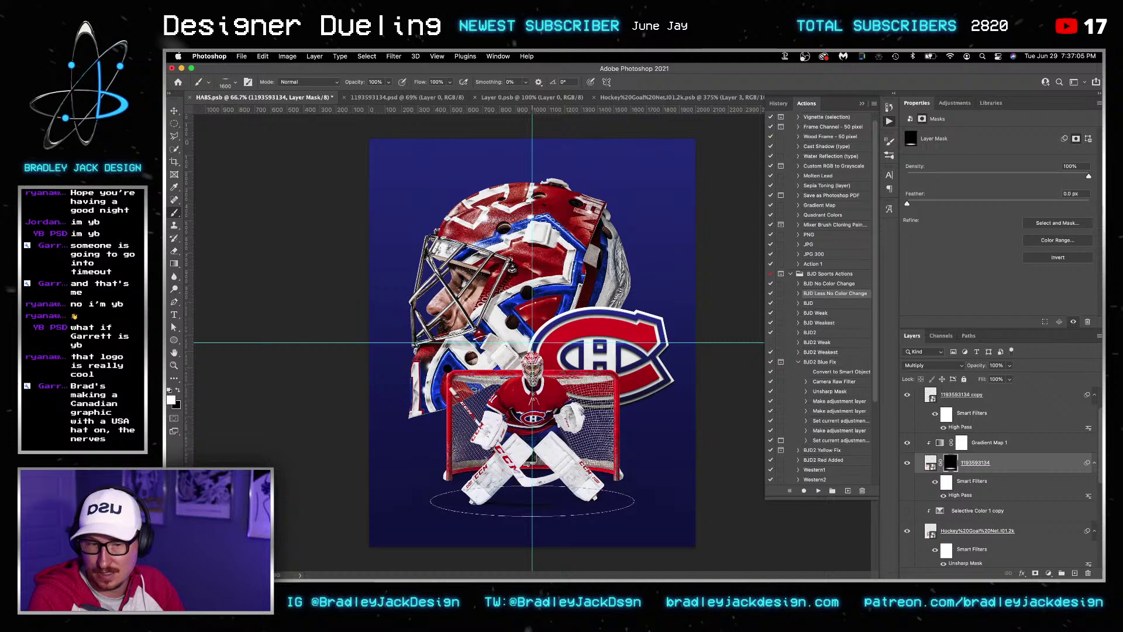
Save HABS.psb and close the other open documents, leaving only the poster open
key("super+s")
key("v")
key("super+w")
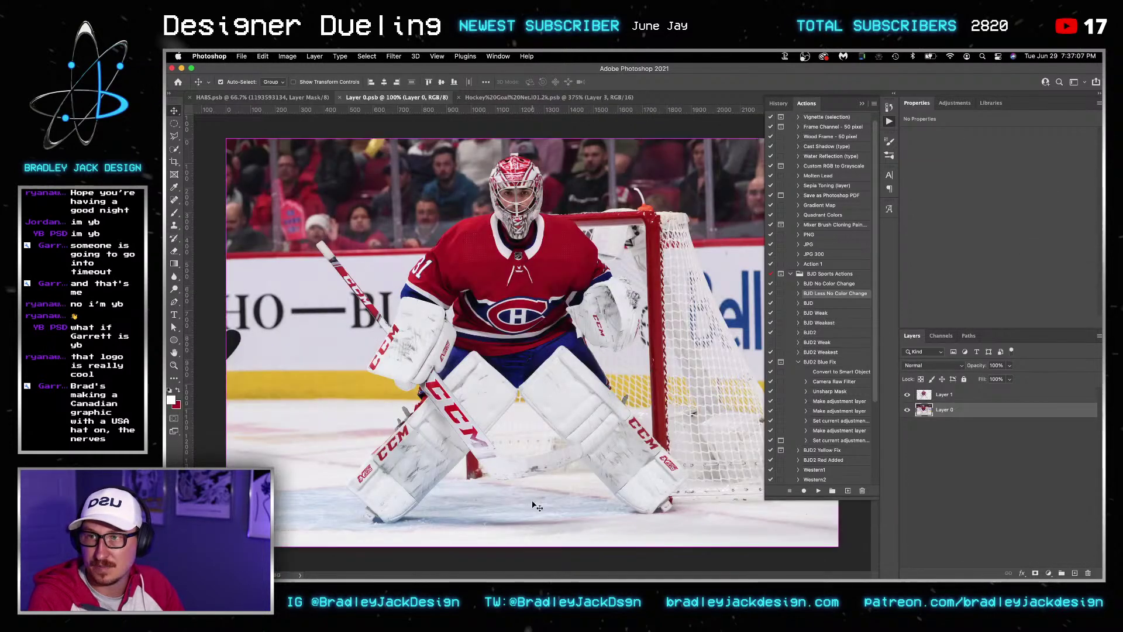
key("super+w")
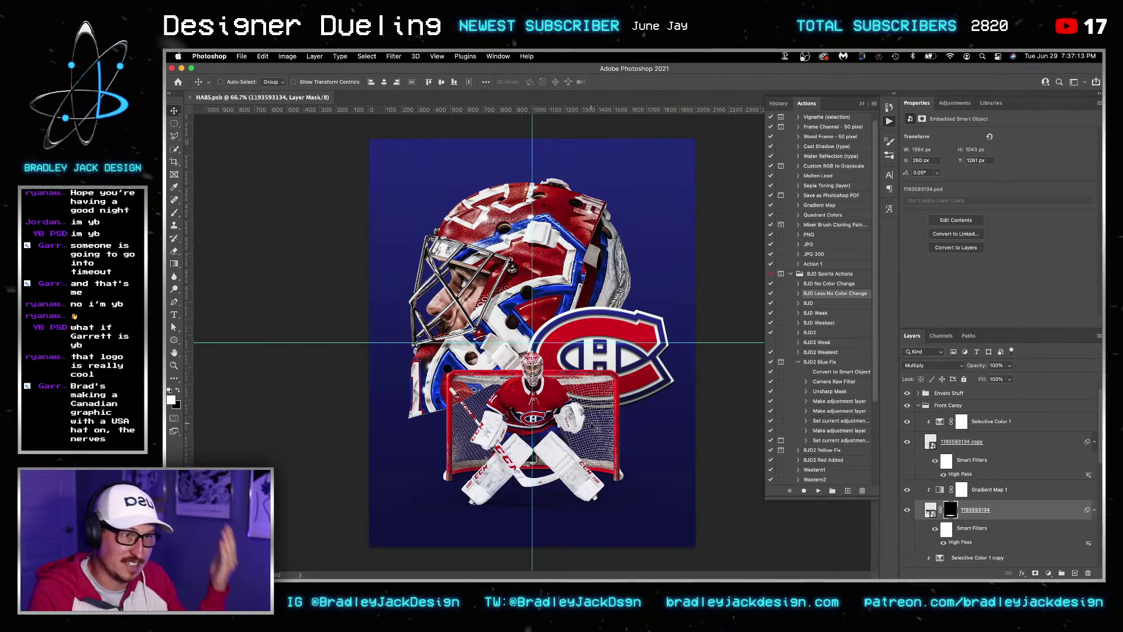
key("b")
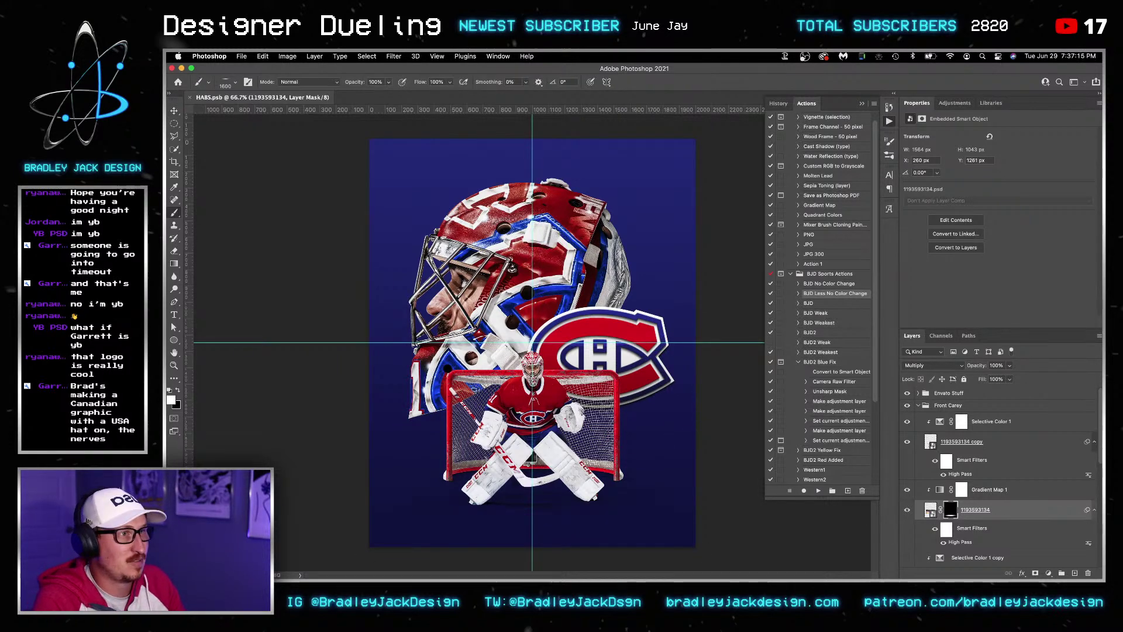
key("alt+F9")
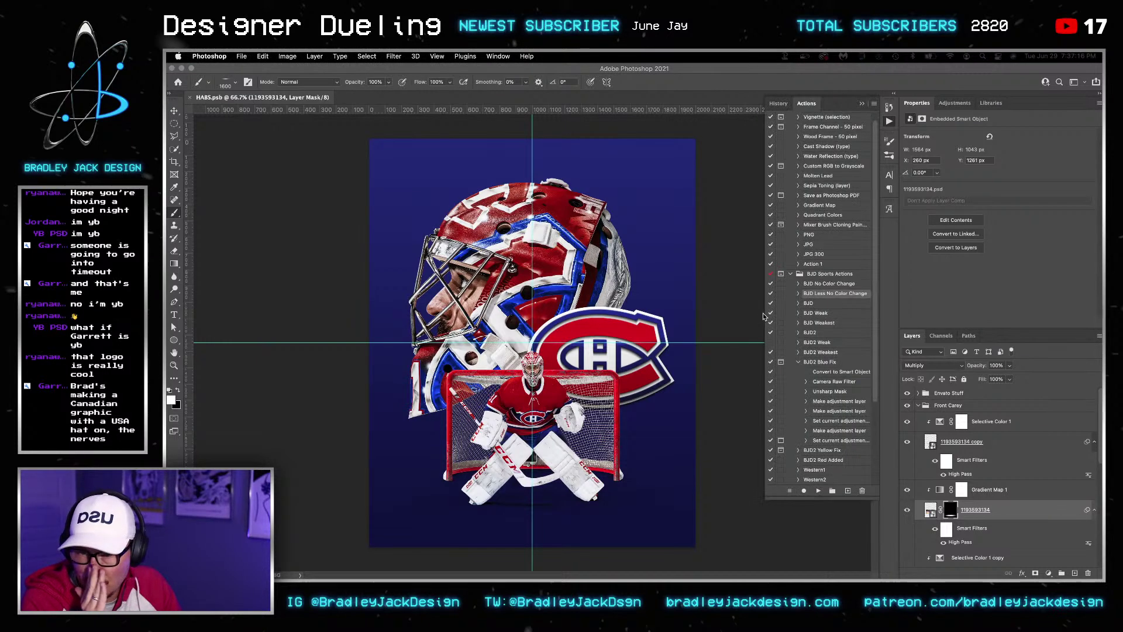
key("alt+F9")
key("v")
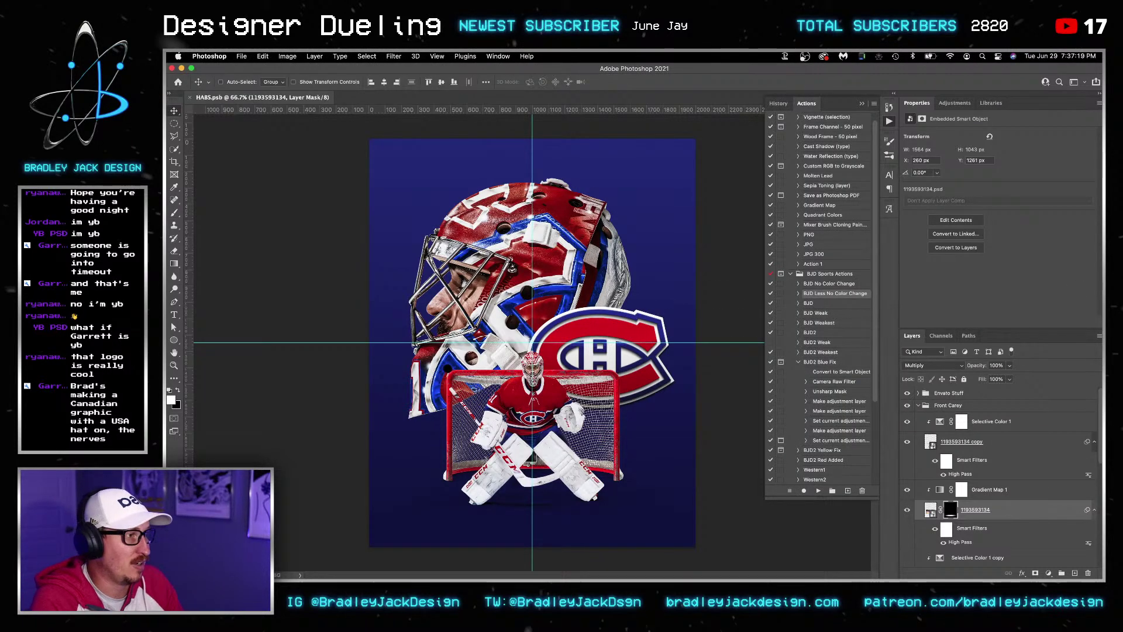
key("alt+F9")
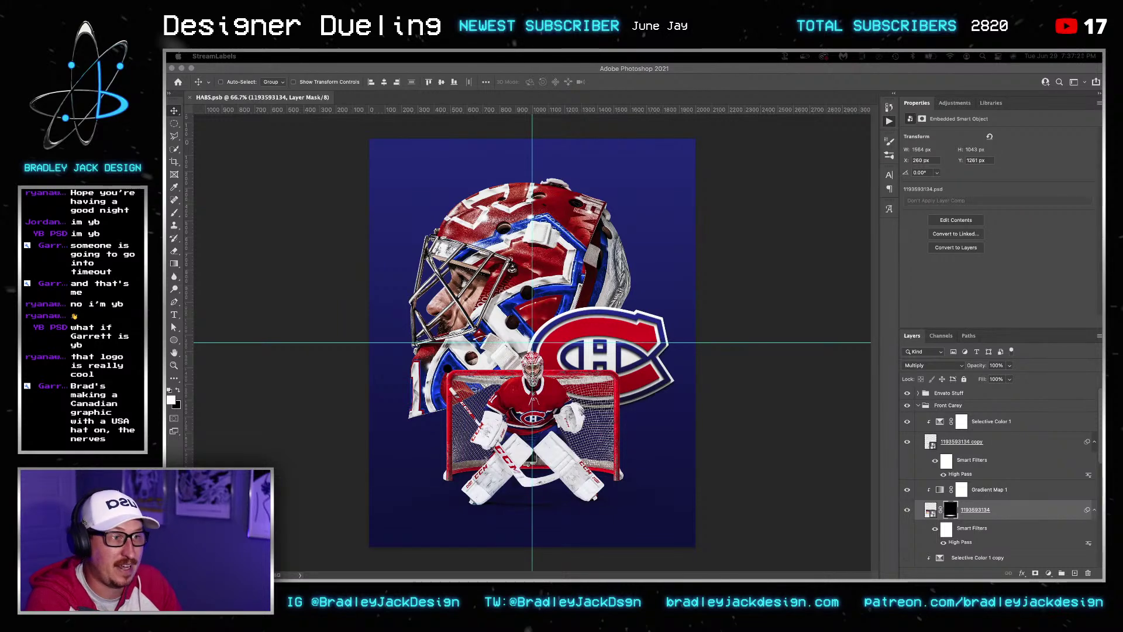
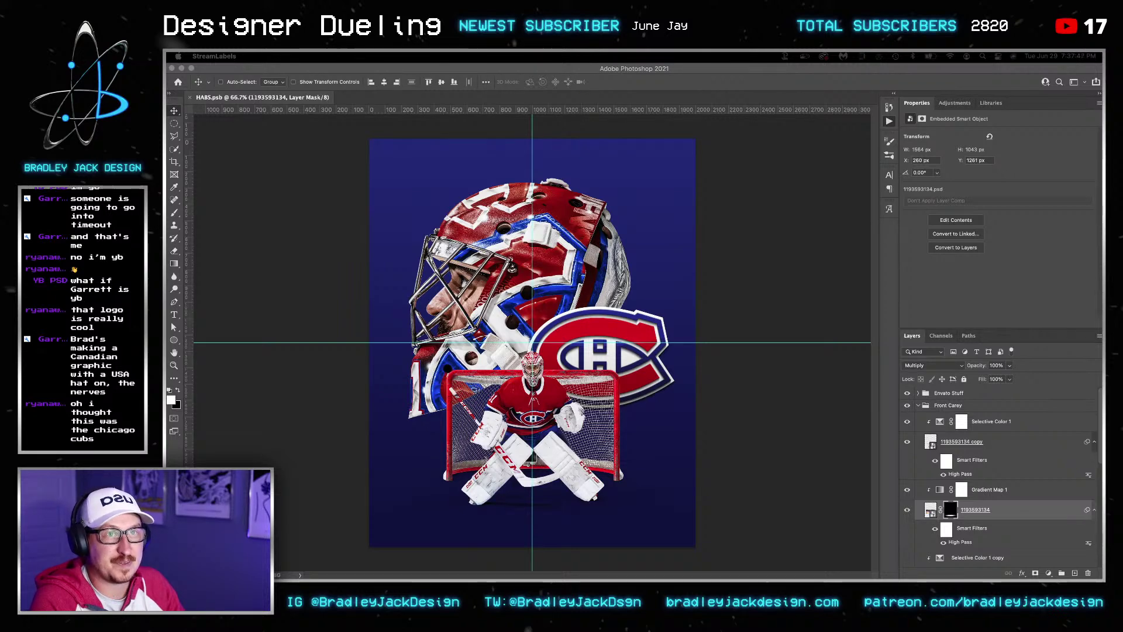
Switch to Safari, enlarge the browser window, and open ebay.com
key("super+Tab")
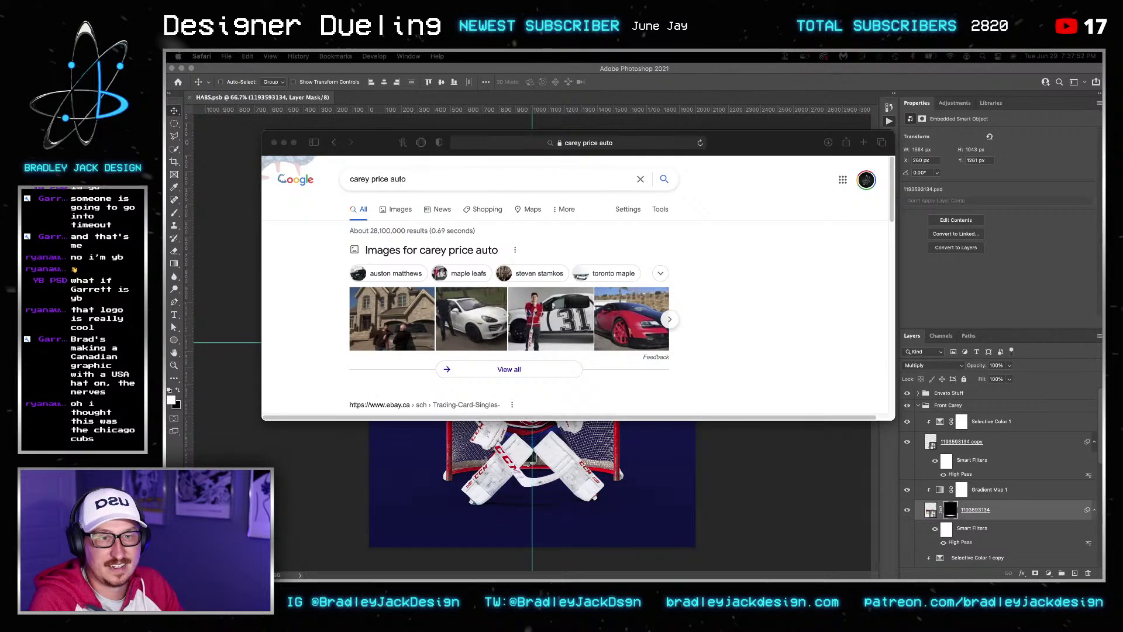
left_click(713, 331)
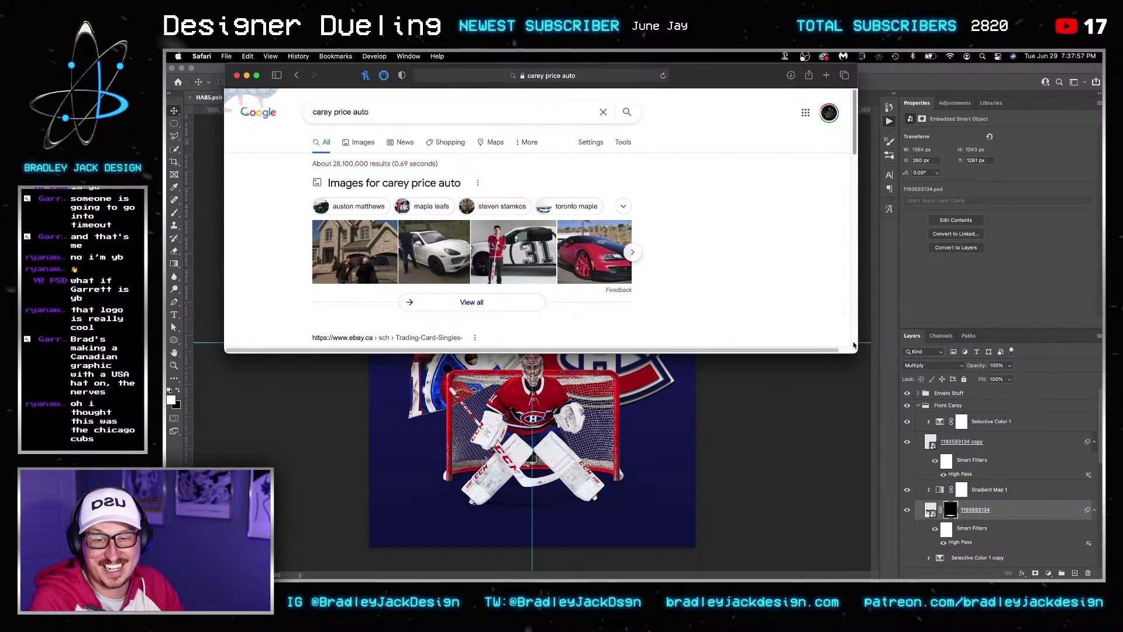
left_click_drag(854, 359, 994, 486)
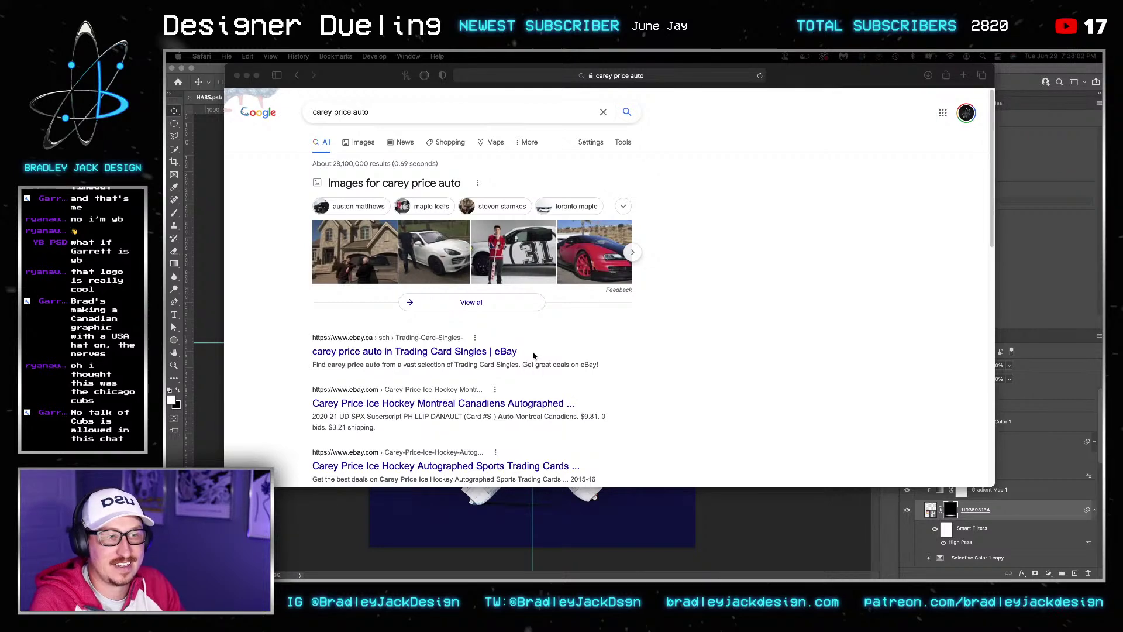
left_click(544, 83)
left_click(544, 76)
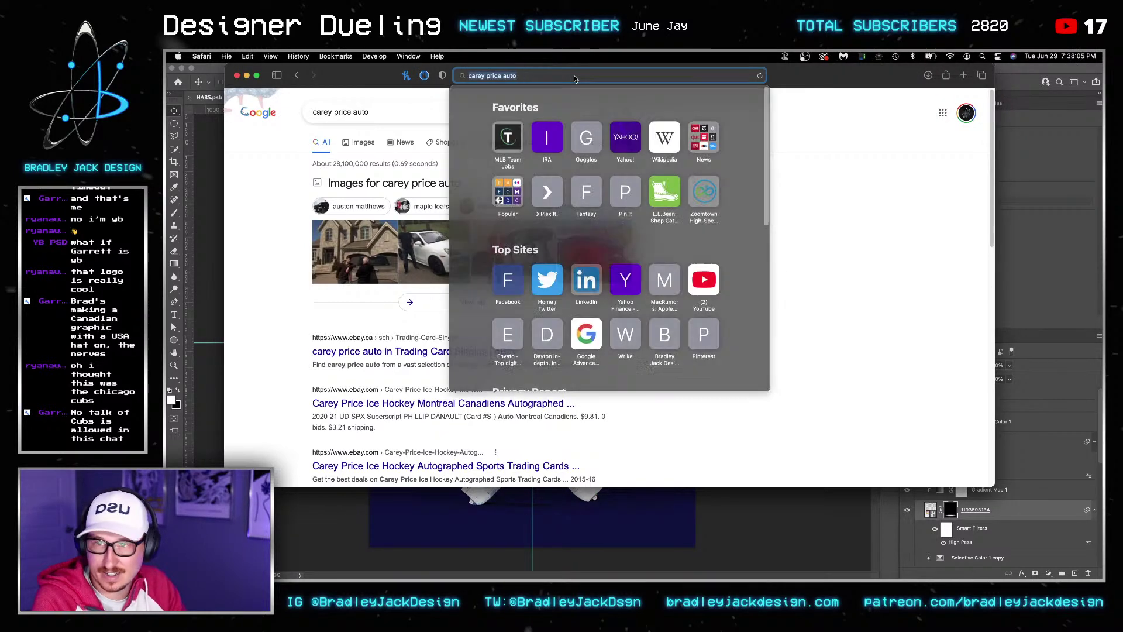
type("ebay.com")
key("Return")
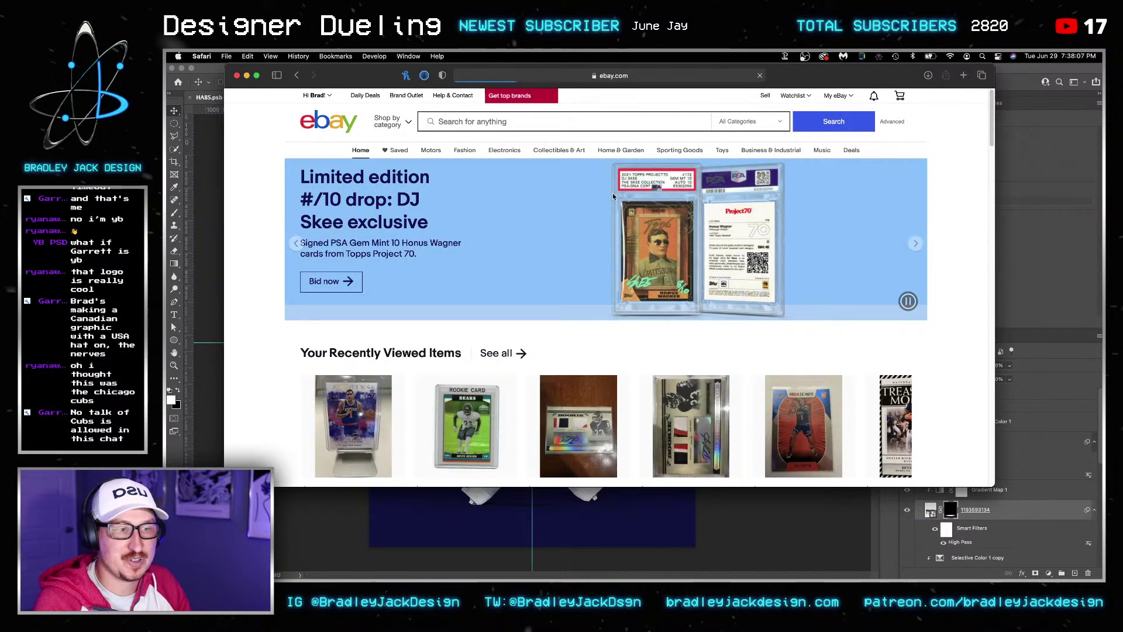
Search eBay for "carey price auto"
left_click(499, 122)
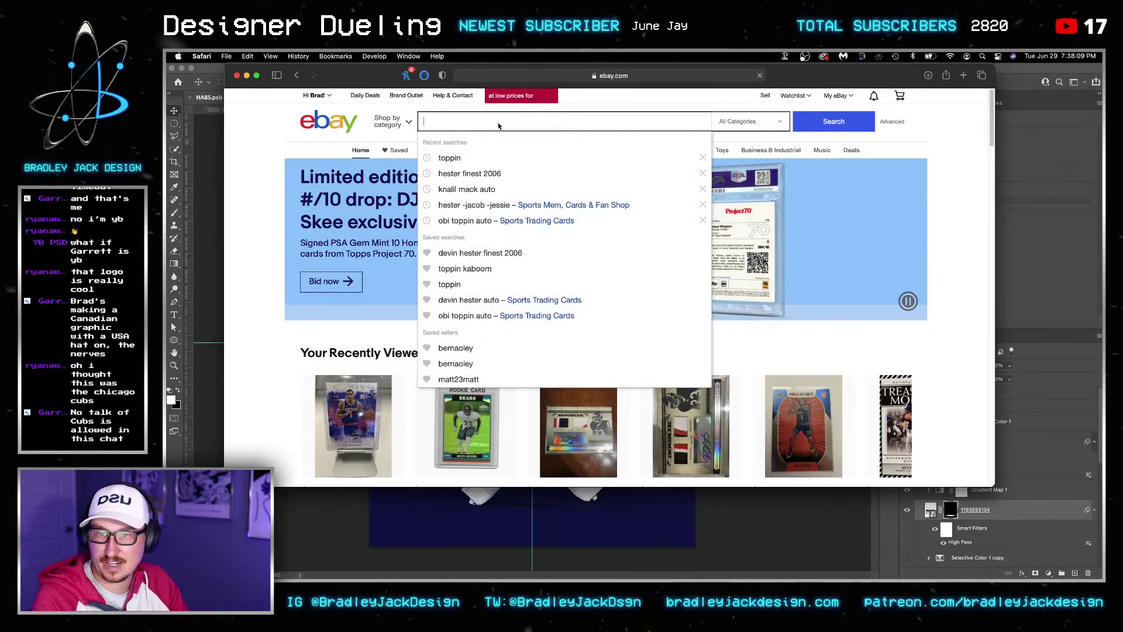
left_click(250, 239)
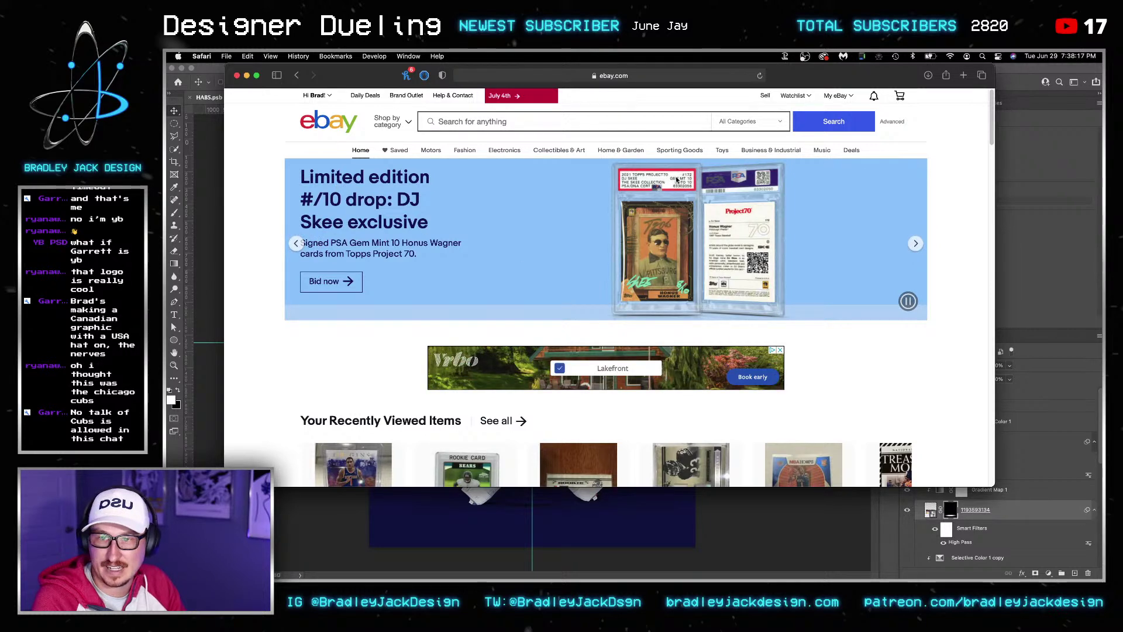
left_click(544, 126)
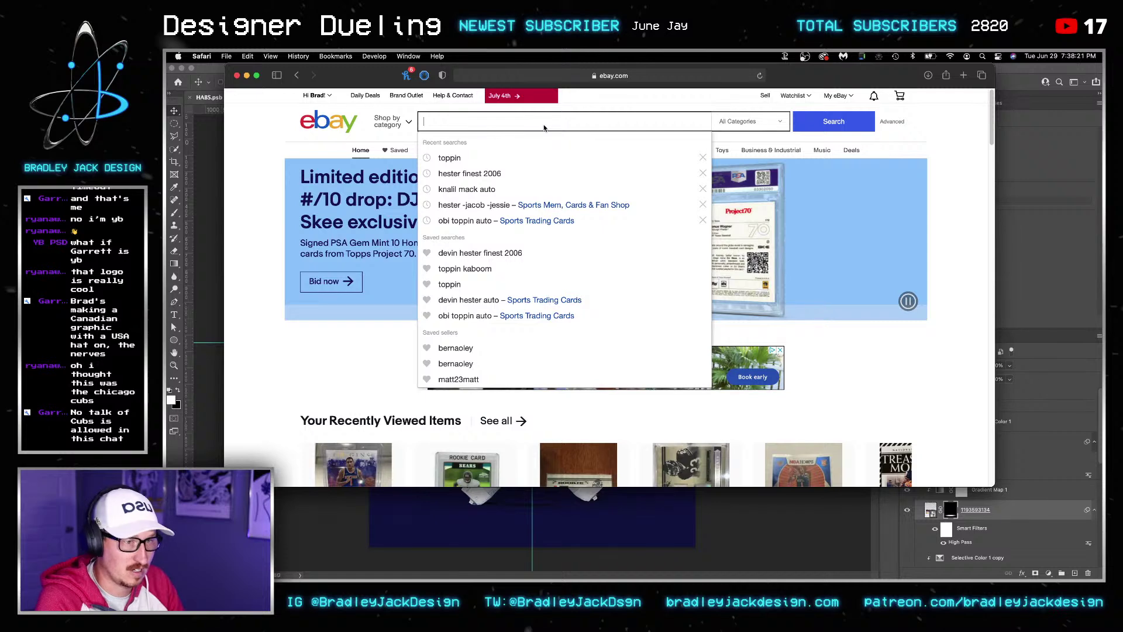
type("carey price auto")
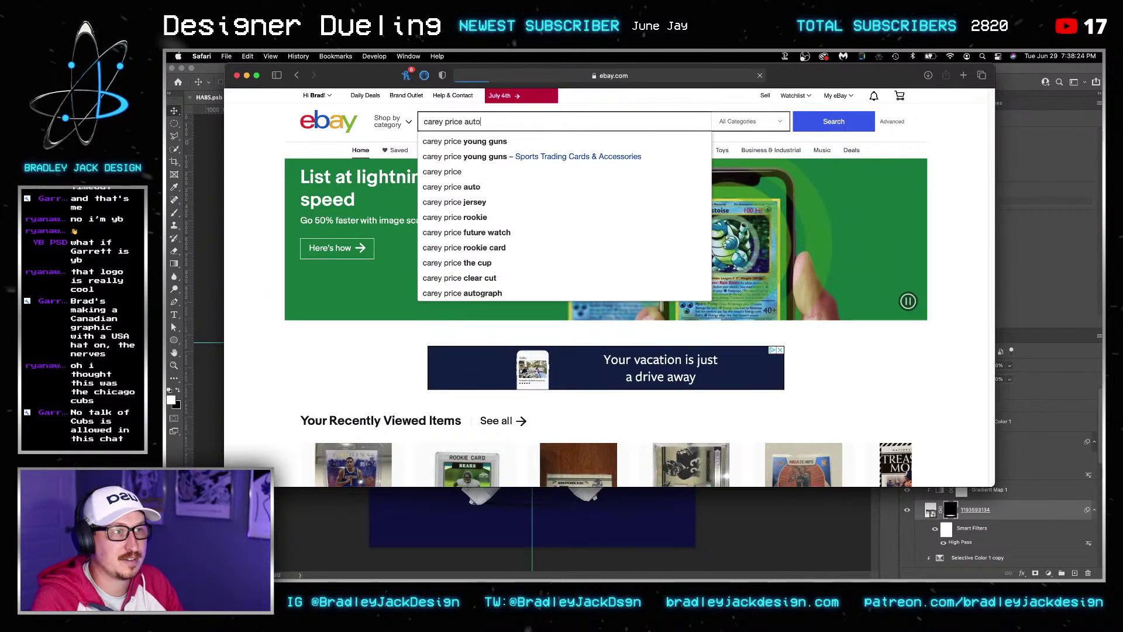
key("Return")
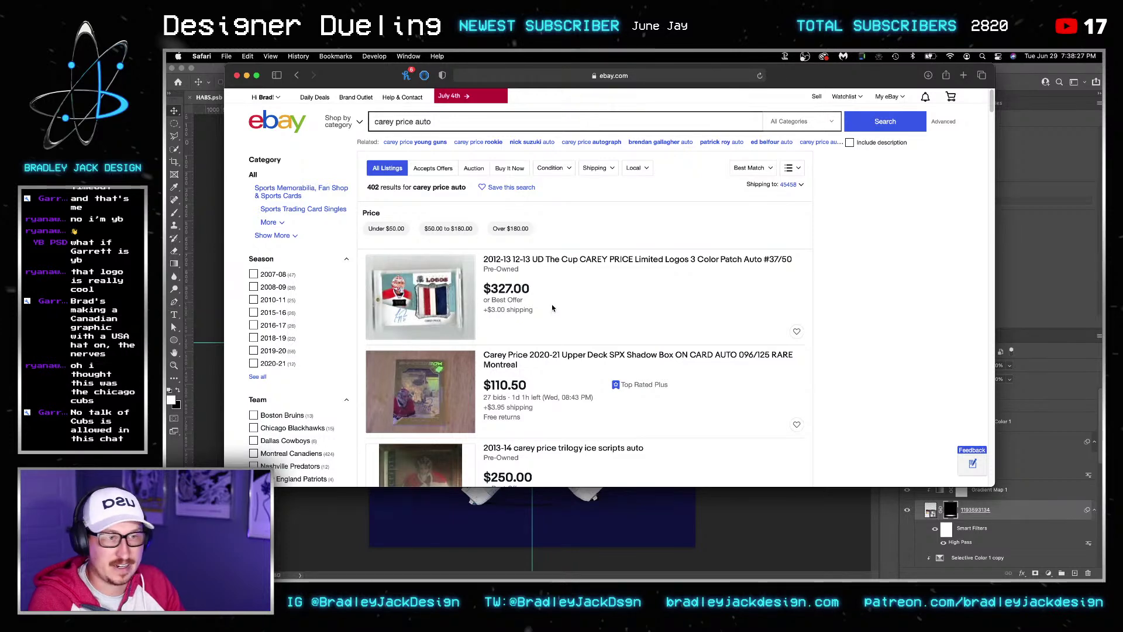
Browse the autographed card listings, filter them to the 2020-21 season, and look through the filtered results
scroll(549, 304, "down", 3)
scroll(549, 304, "down", 2)
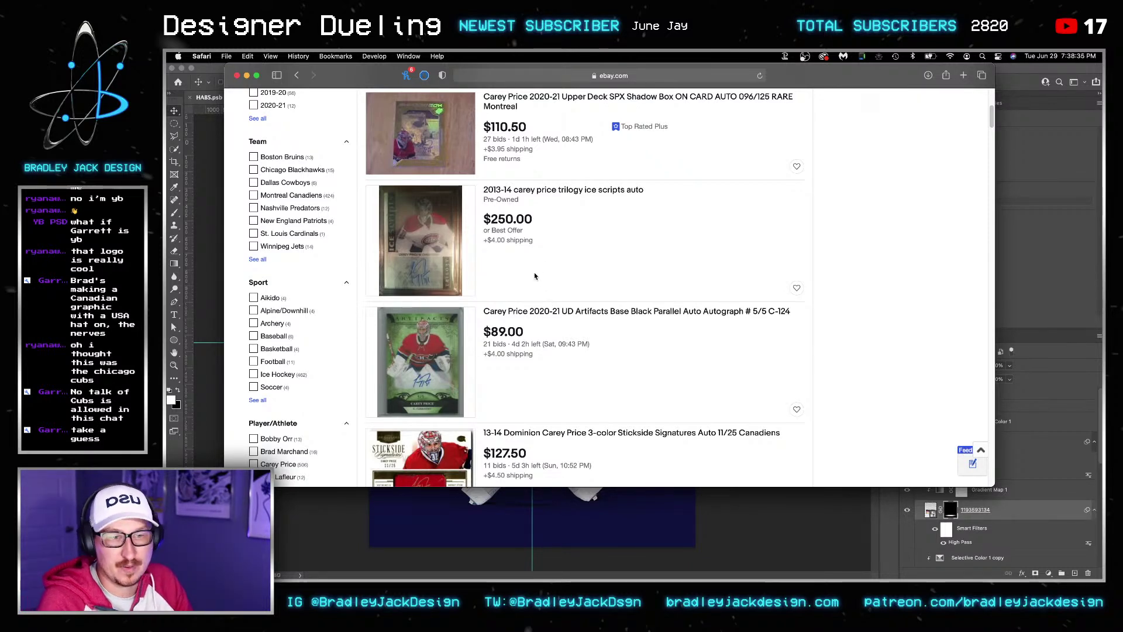
scroll(542, 281, "down", 5)
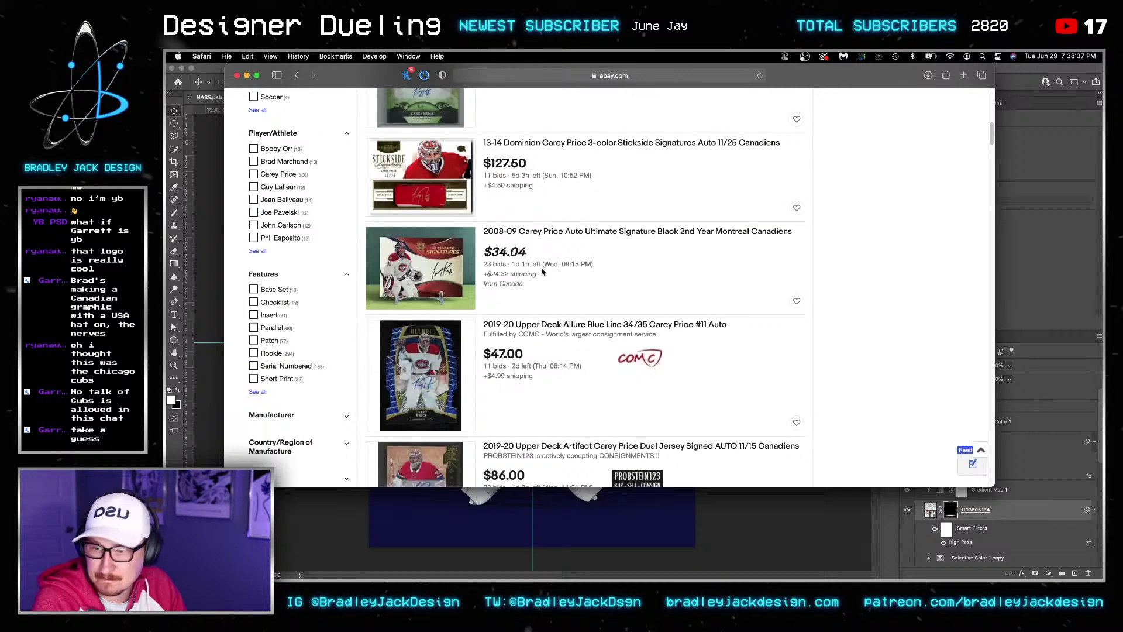
scroll(564, 271, "up", 10)
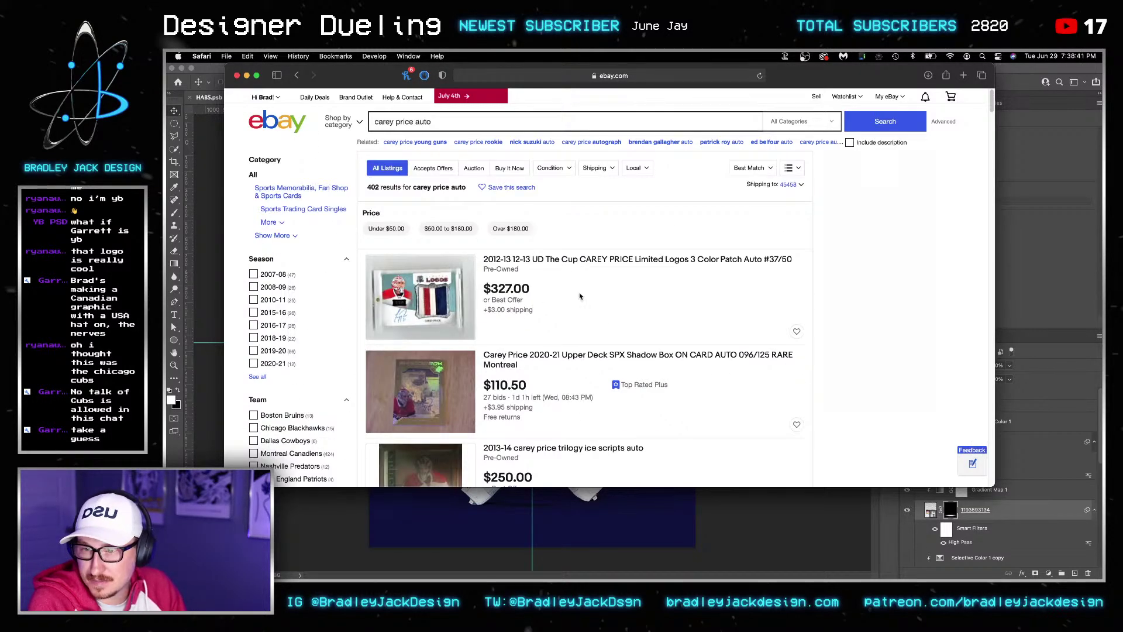
left_click(287, 364)
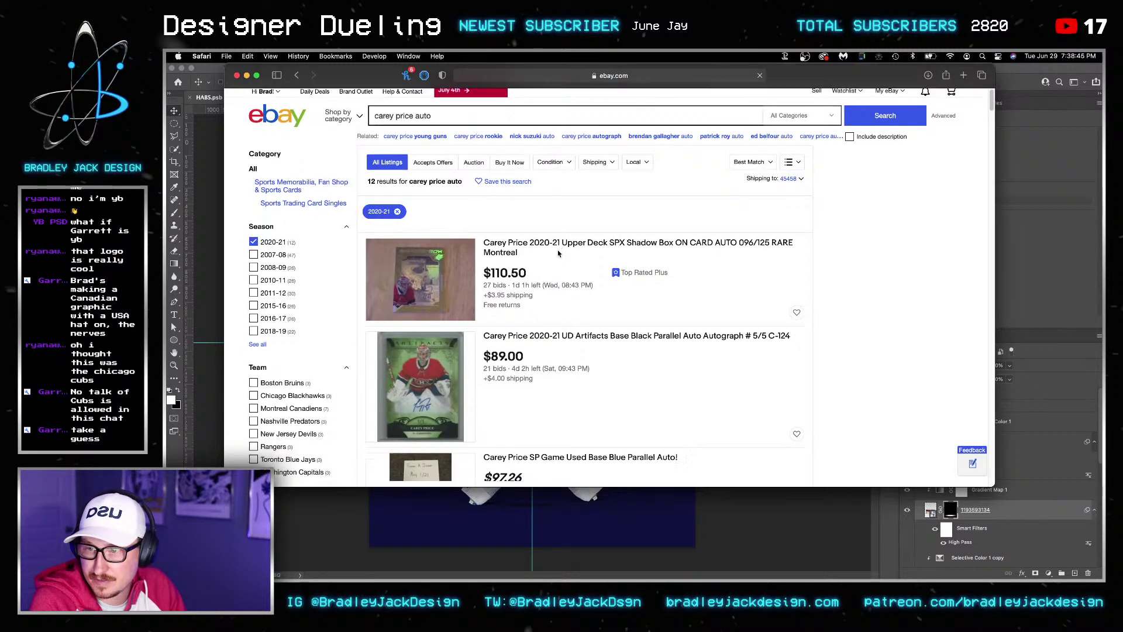
scroll(558, 245, "down", 10)
scroll(556, 226, "down", 15)
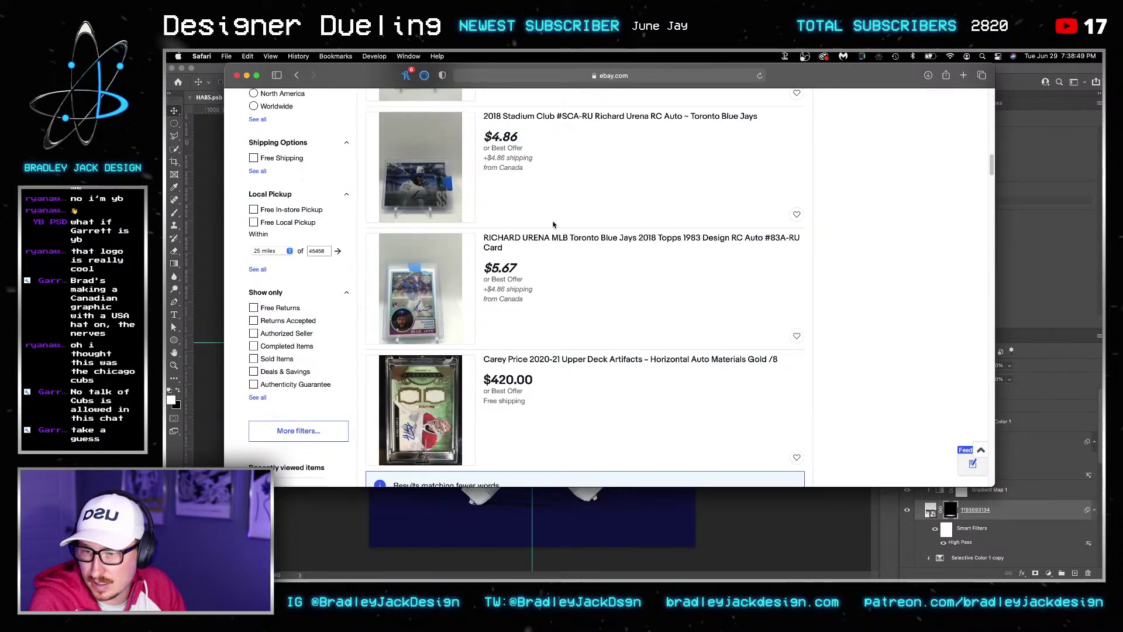
Examine the 2020-21 Upper Deck Artifacts Gold /8 card's listing and enlarged photo, returning to the search results
left_click(432, 399)
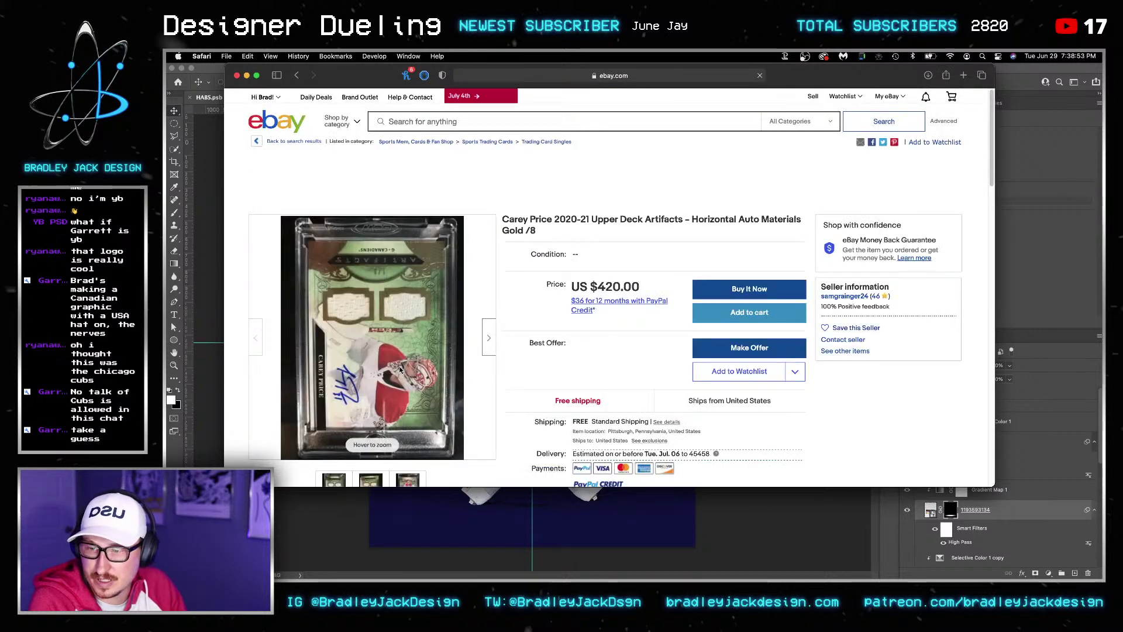
left_click(380, 327)
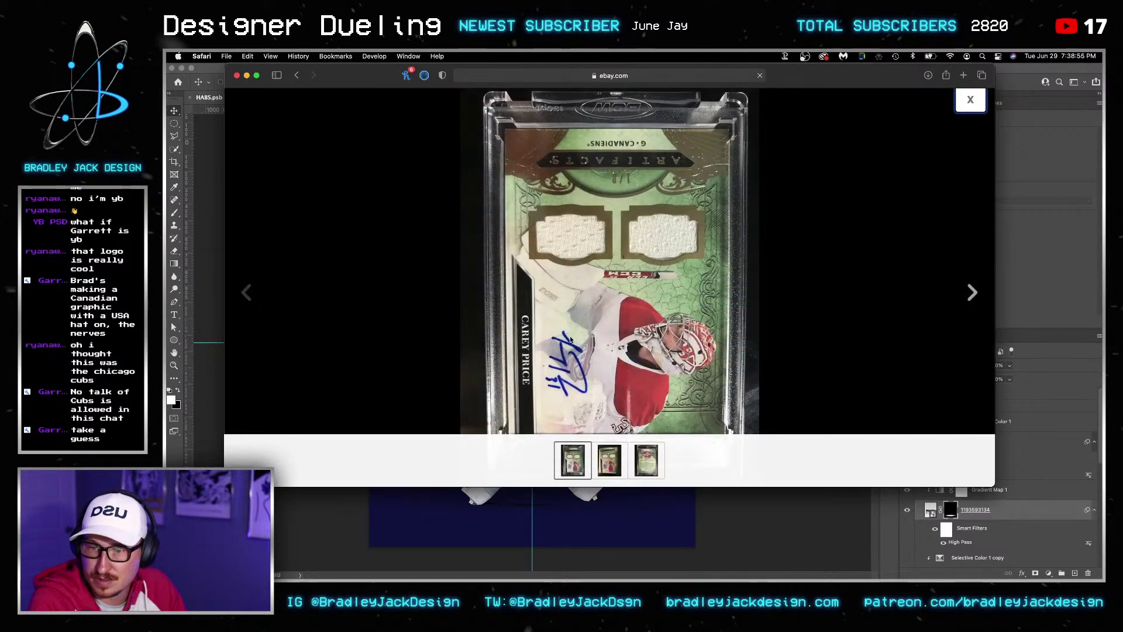
left_click(296, 75)
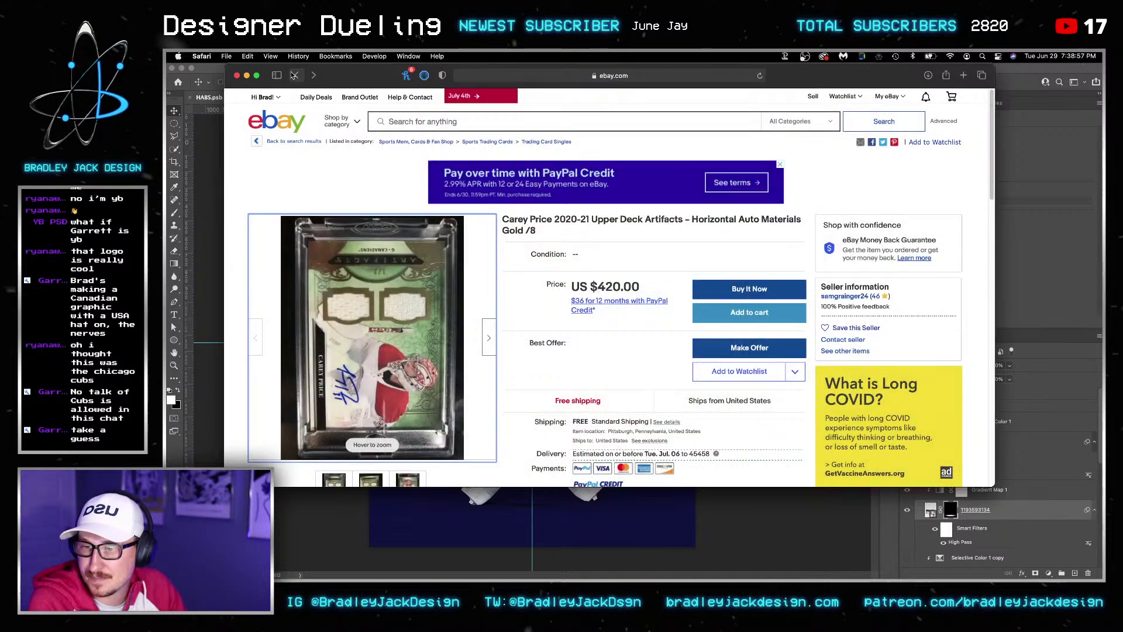
left_click(296, 75)
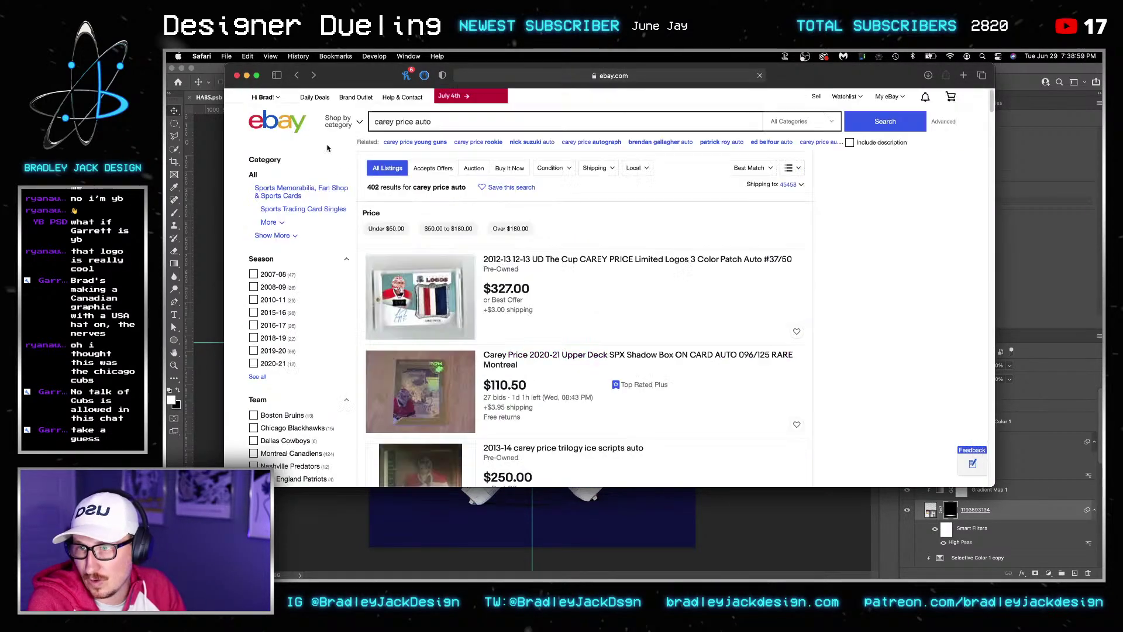
Filter the listings to the 2019-20 season and open the enlarged photo of the 2018/19 Premier Attractions Auto Patch card
left_click(272, 351)
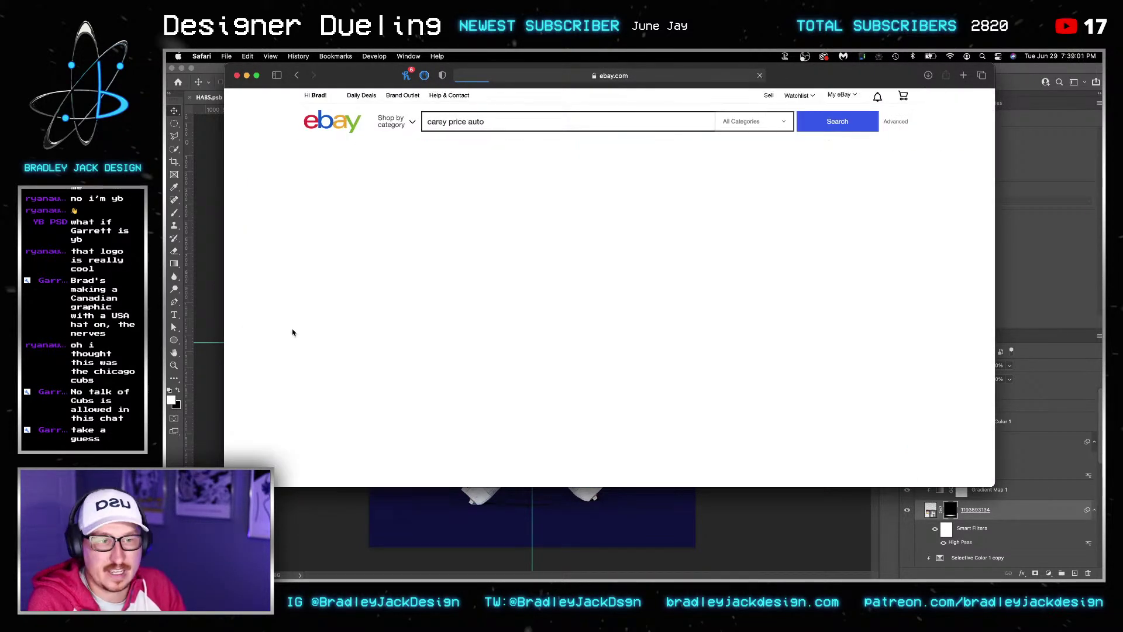
scroll(431, 308, "down", 8)
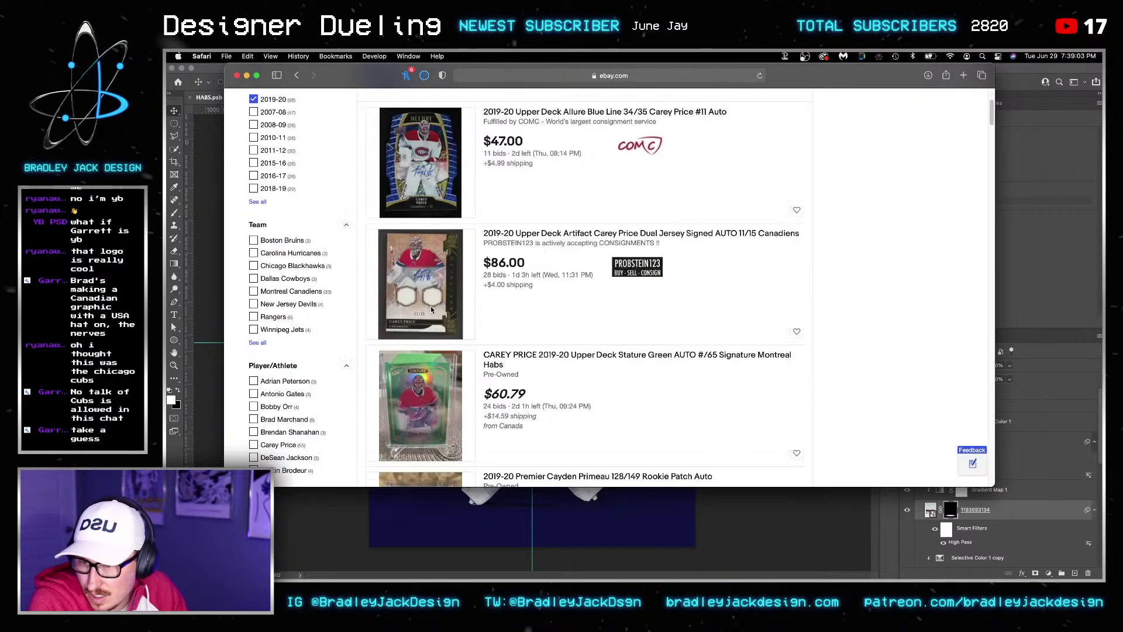
left_click(430, 308)
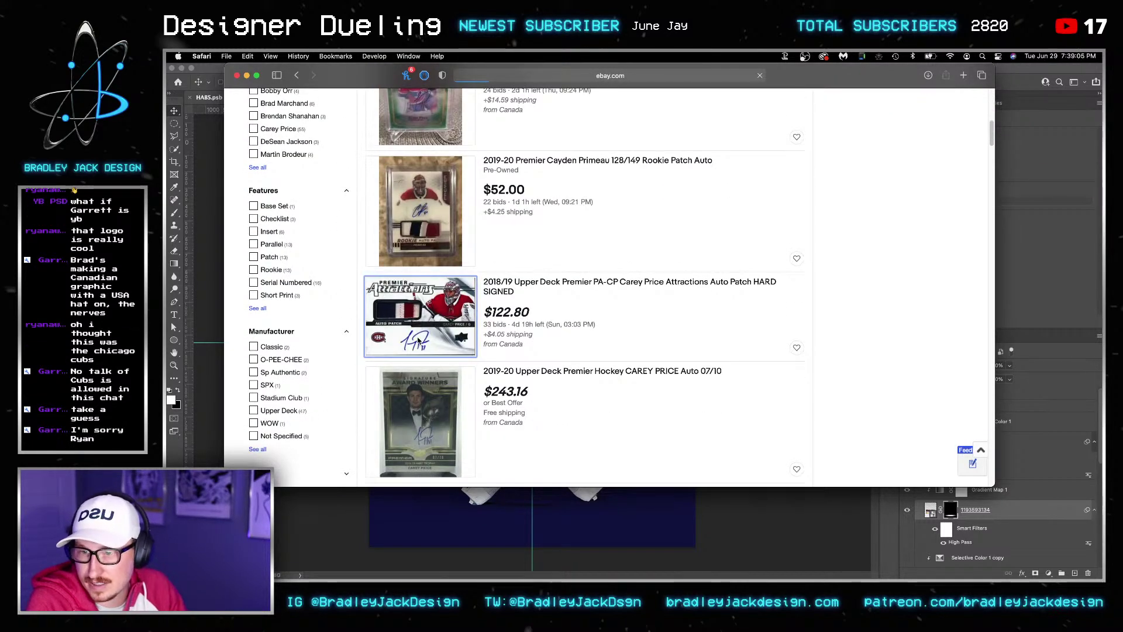
left_click(409, 387)
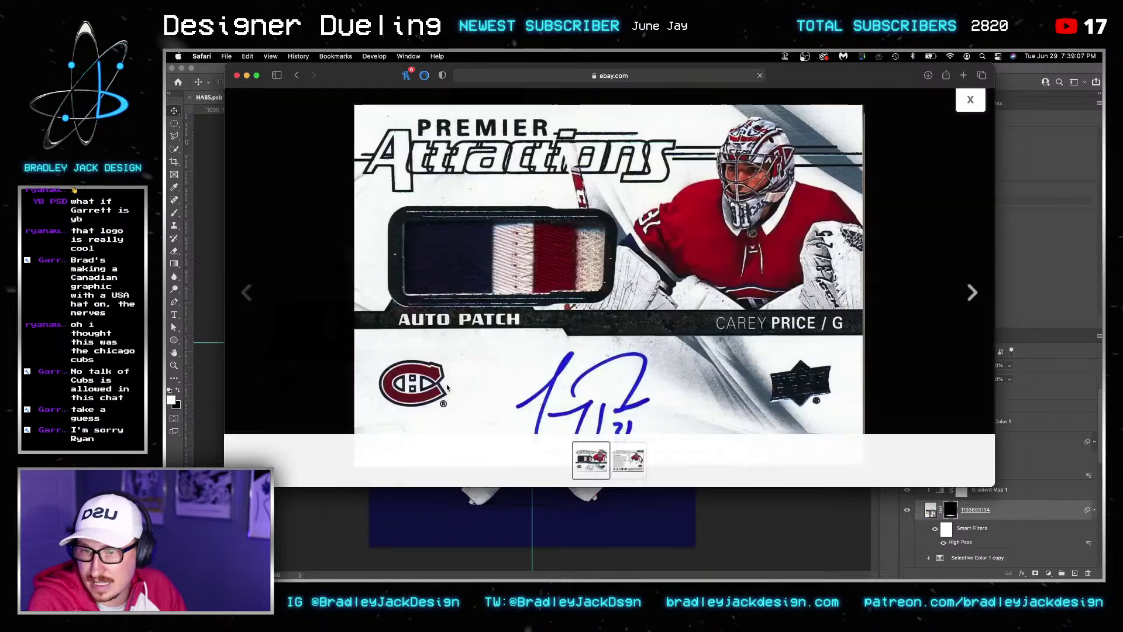
Try to locate the card photo's source image through the page's web inspector
right_click(607, 399)
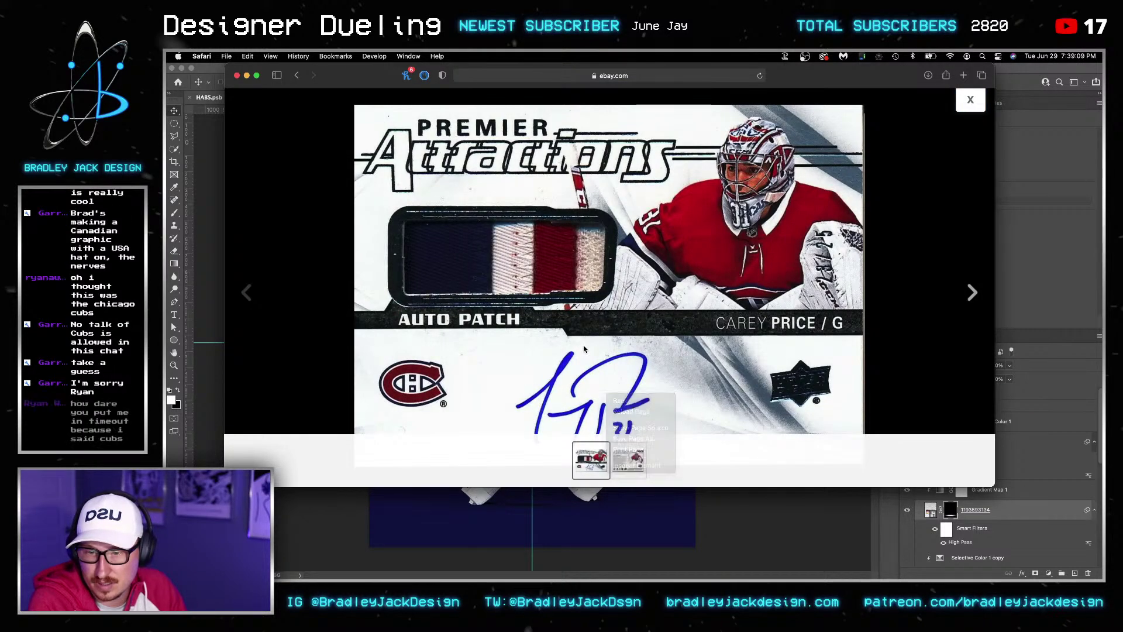
right_click(584, 347)
left_click(603, 420)
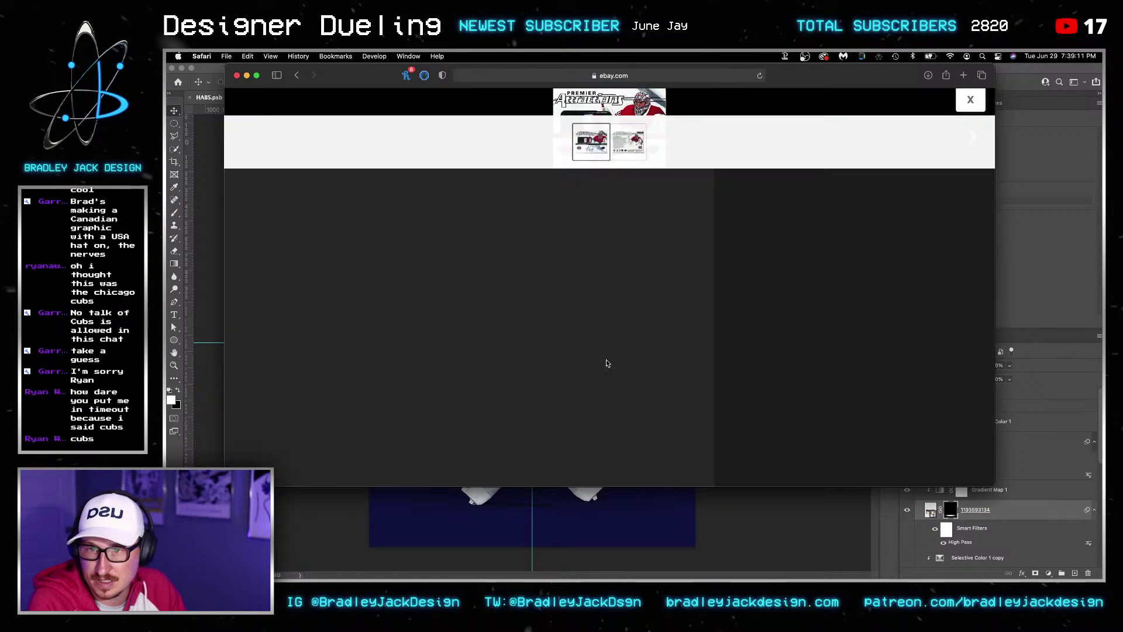
double_click(253, 297)
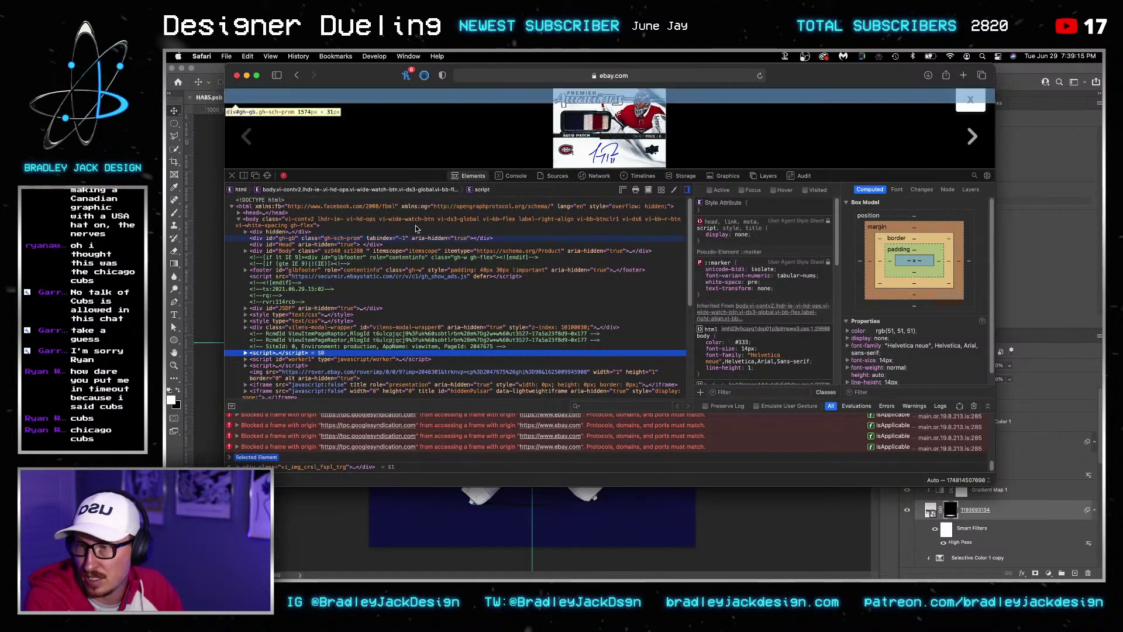
left_click(324, 301)
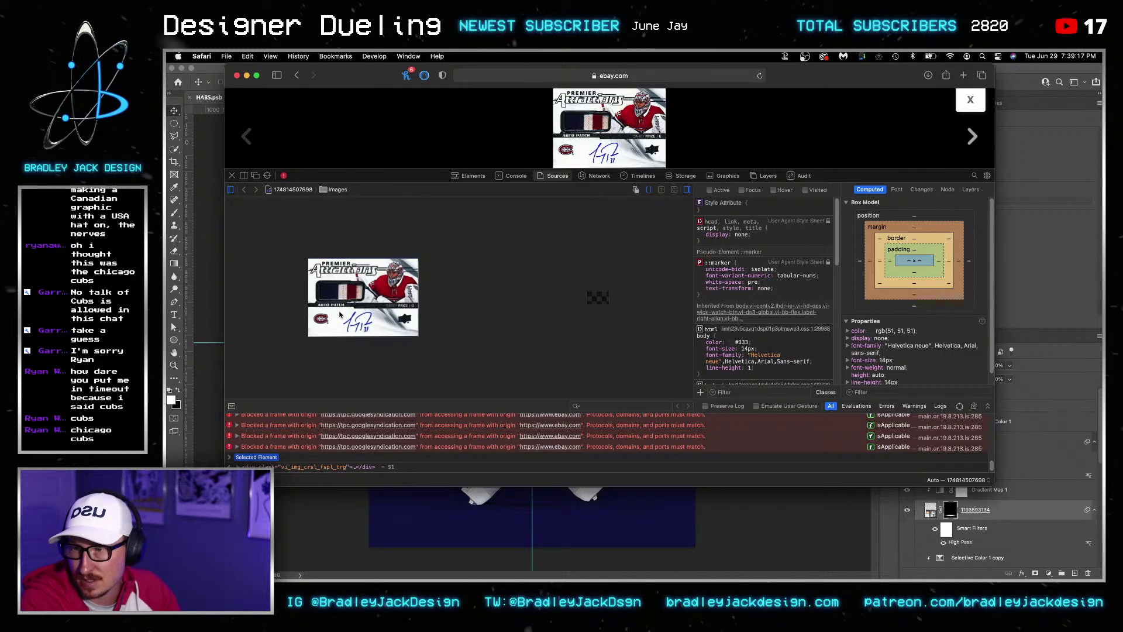
left_click(510, 176)
left_click(550, 177)
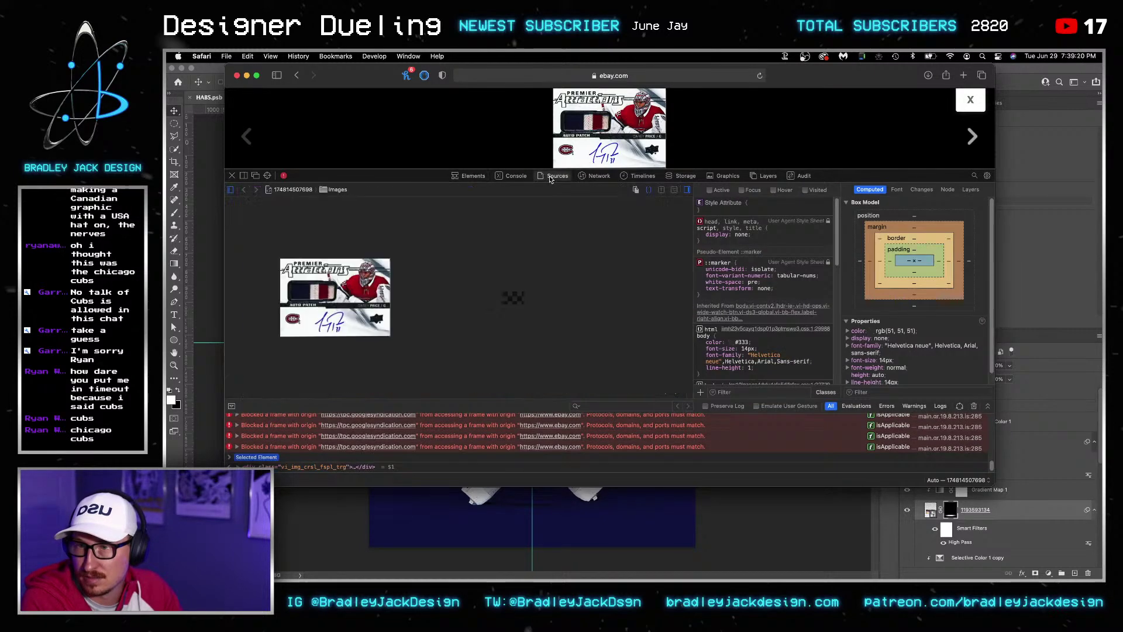
left_click(244, 176)
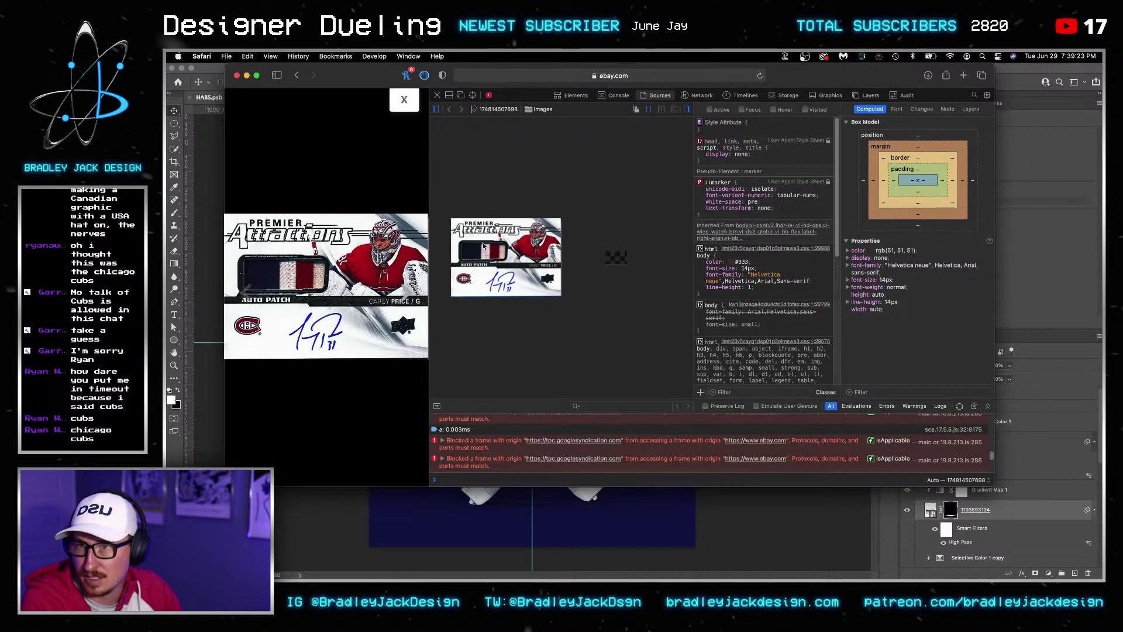
left_click(448, 94)
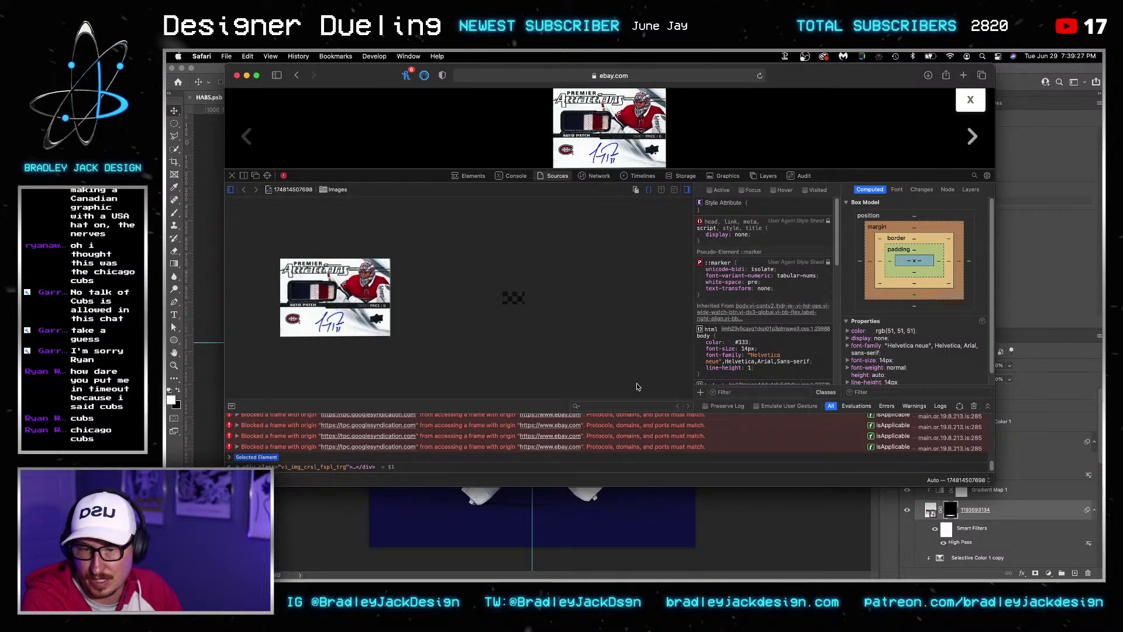
left_click(460, 176)
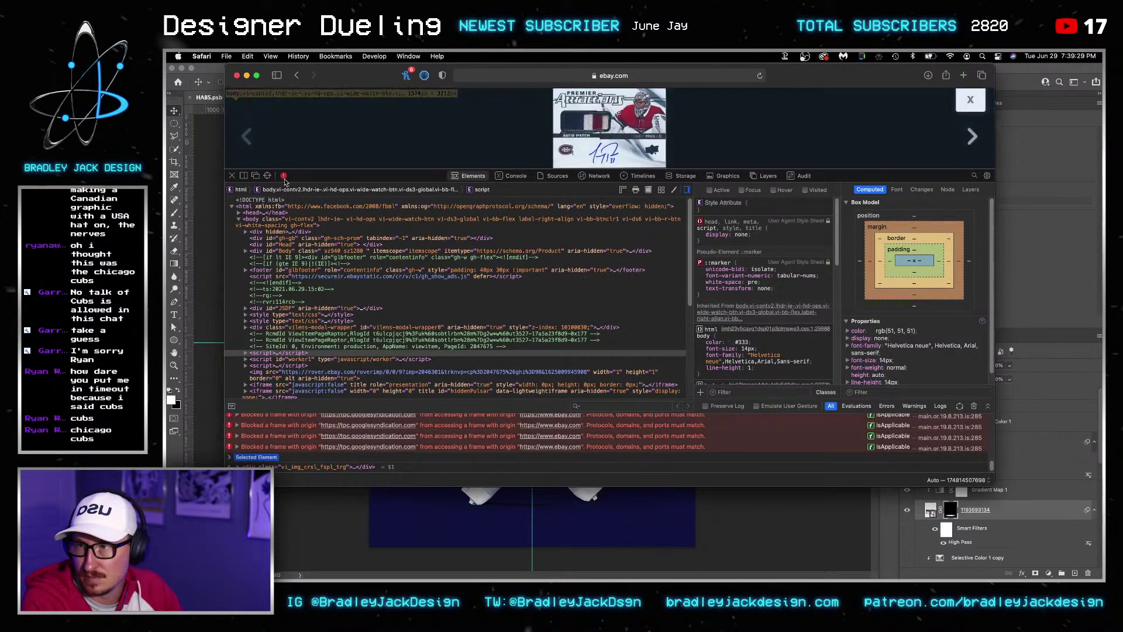
left_click(232, 175)
Save the card photo to Downloads, switch to Photoshop, and place it in the HABS poster with its layer above Gradient Map 1
right_click(590, 244)
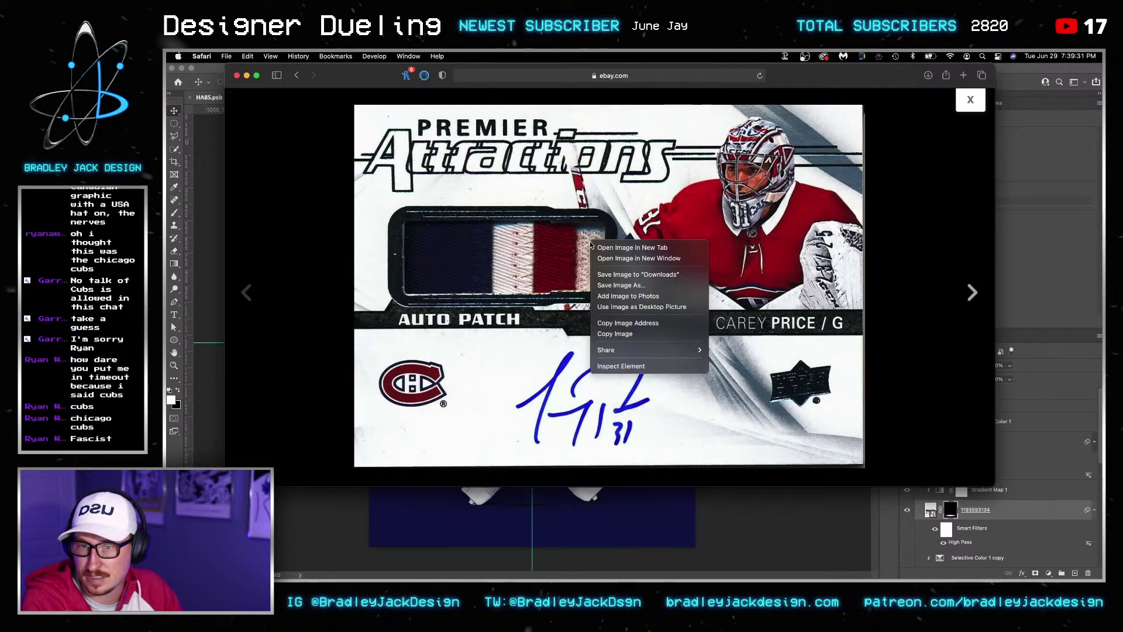
left_click(632, 276)
left_click(745, 500)
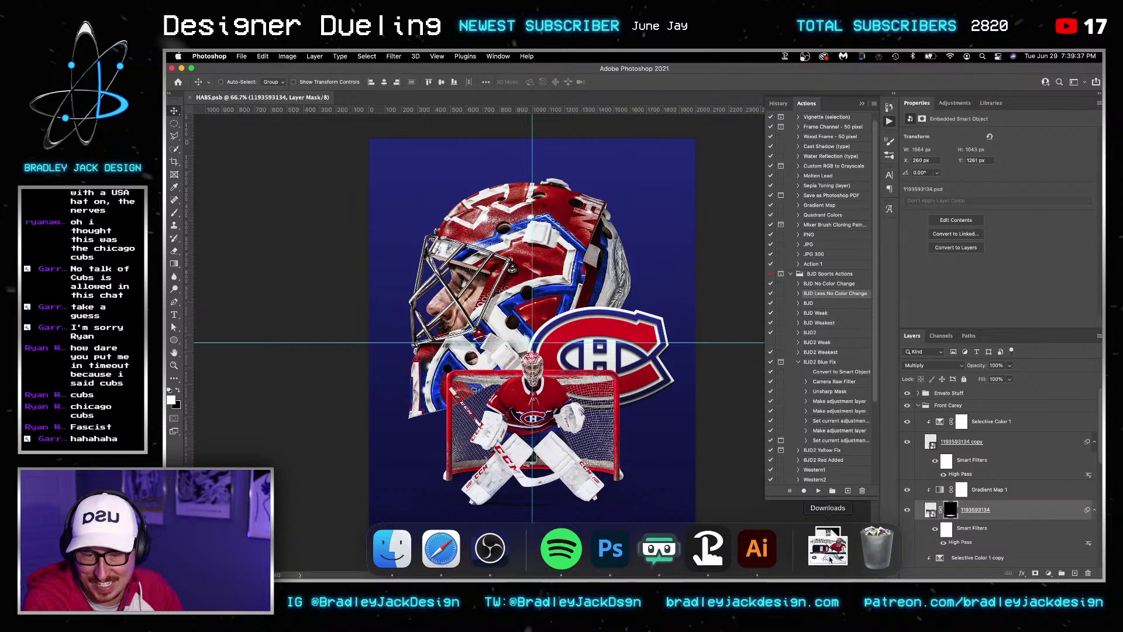
left_click(827, 548)
left_click_drag(604, 169, 629, 239)
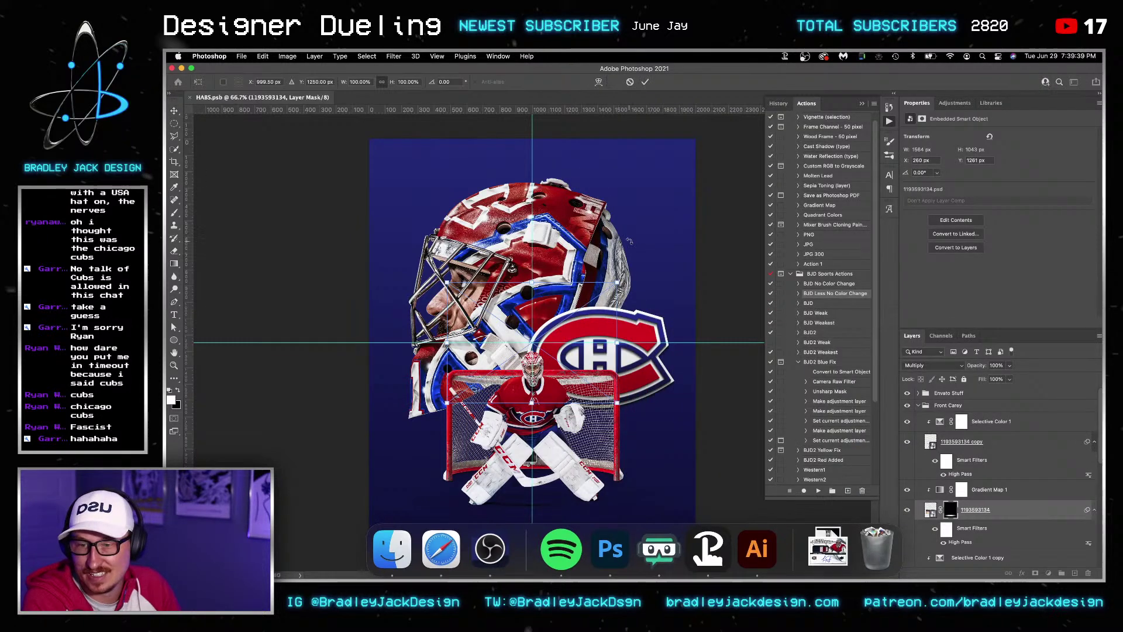
key("super+bracketright")
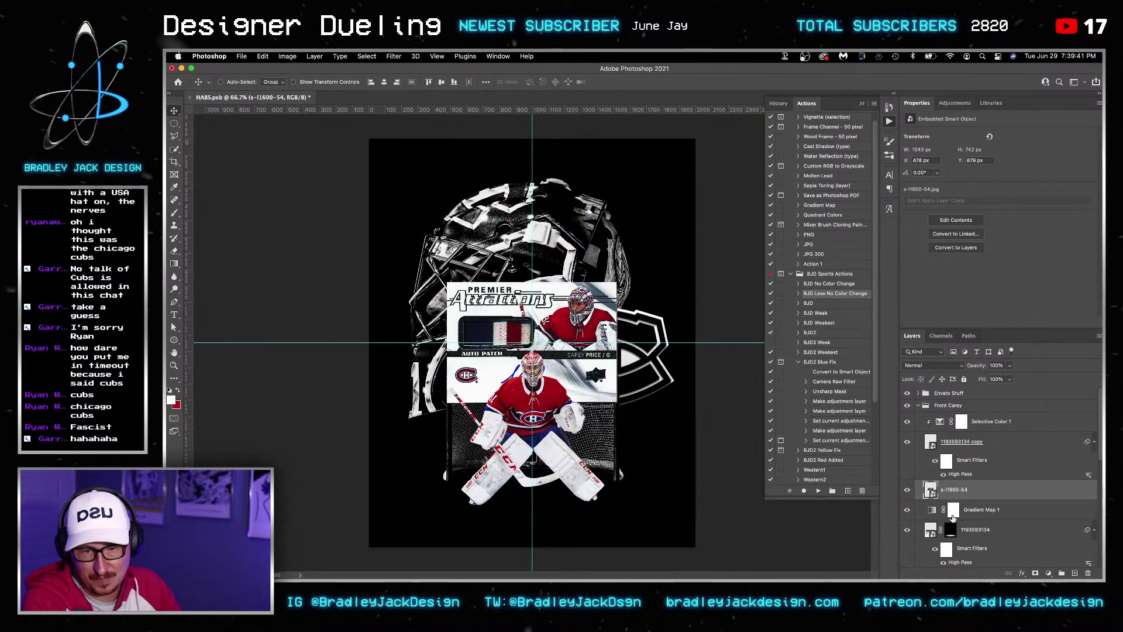
Duplicate Gradient Map 1 above the card photo, clip it to the photo, and spread its black and white stops to both gradient ends
left_click_drag(962, 515, 962, 494)
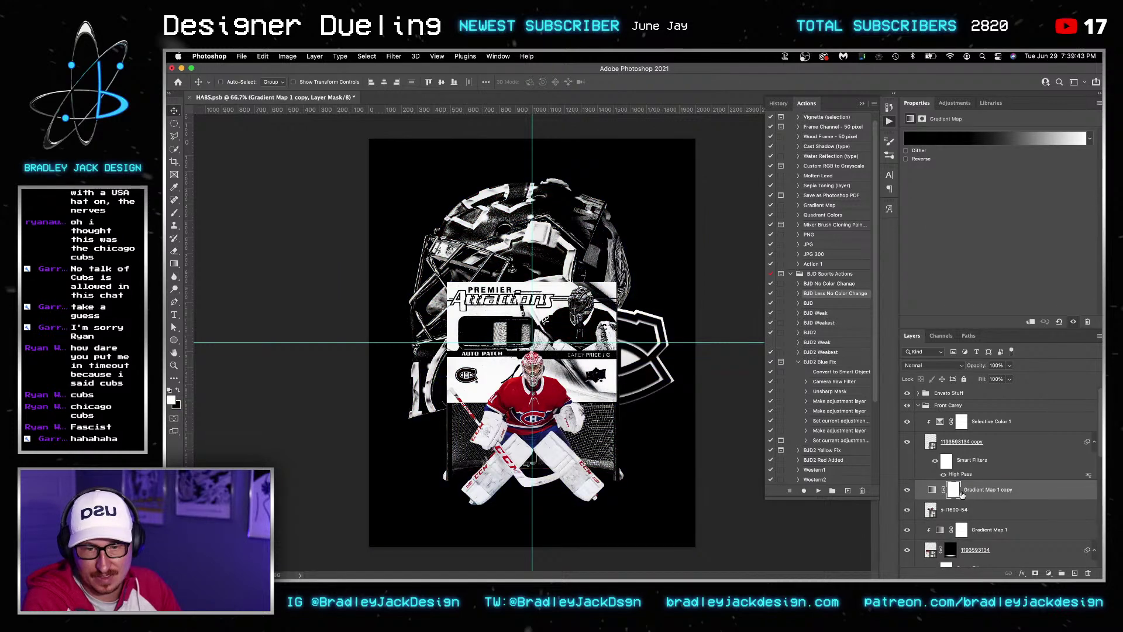
key("alt+super+g")
left_click(940, 490)
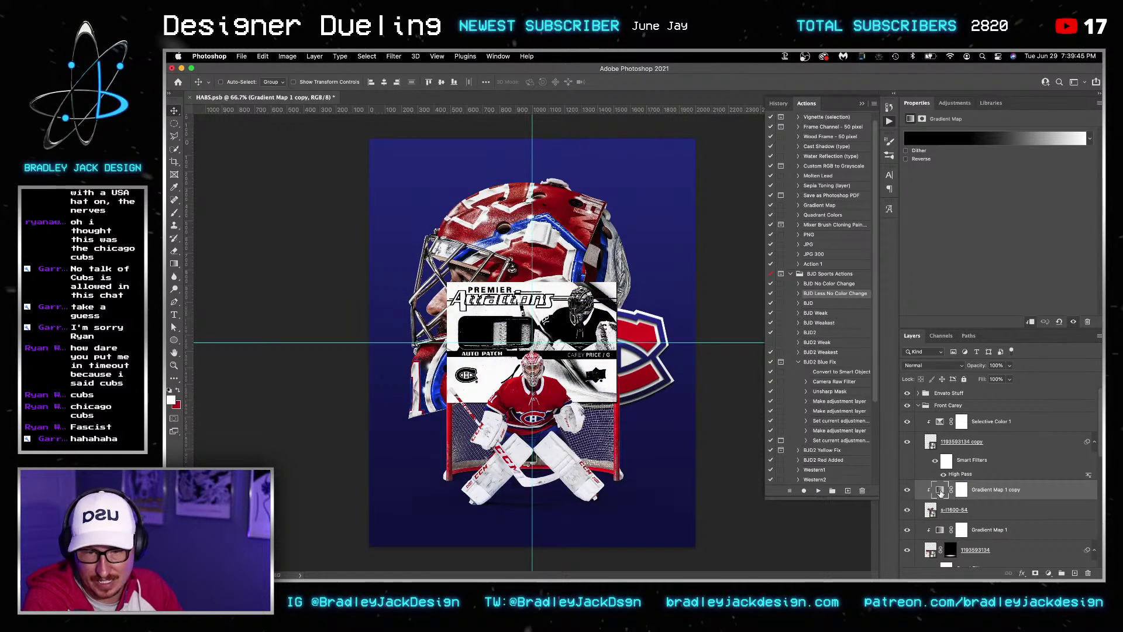
left_click(962, 142)
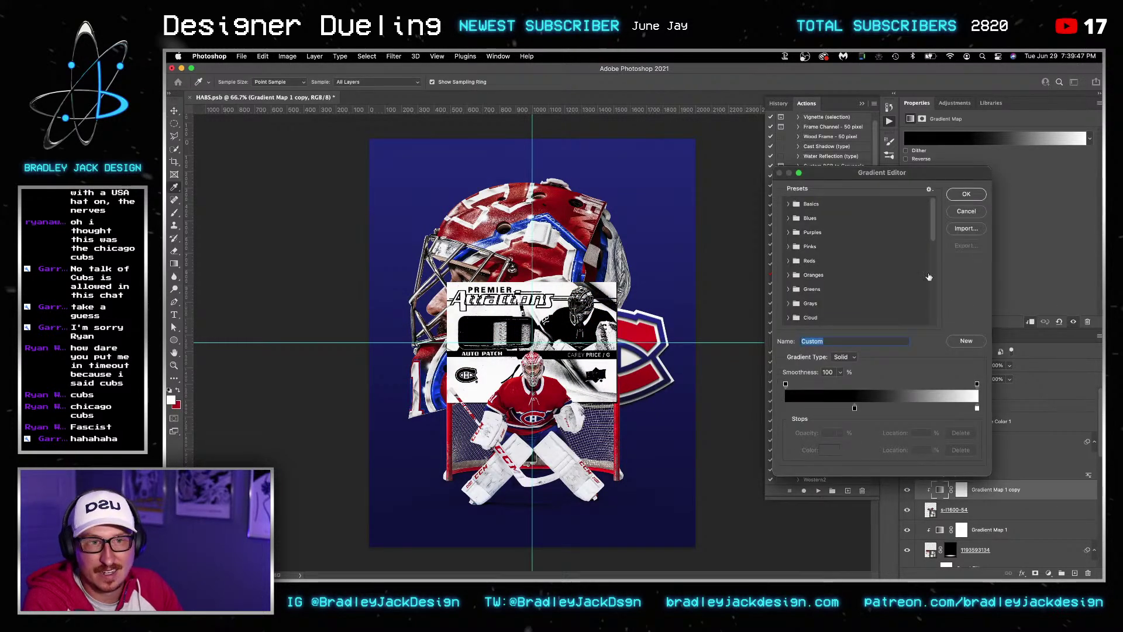
left_click_drag(854, 409, 904, 407)
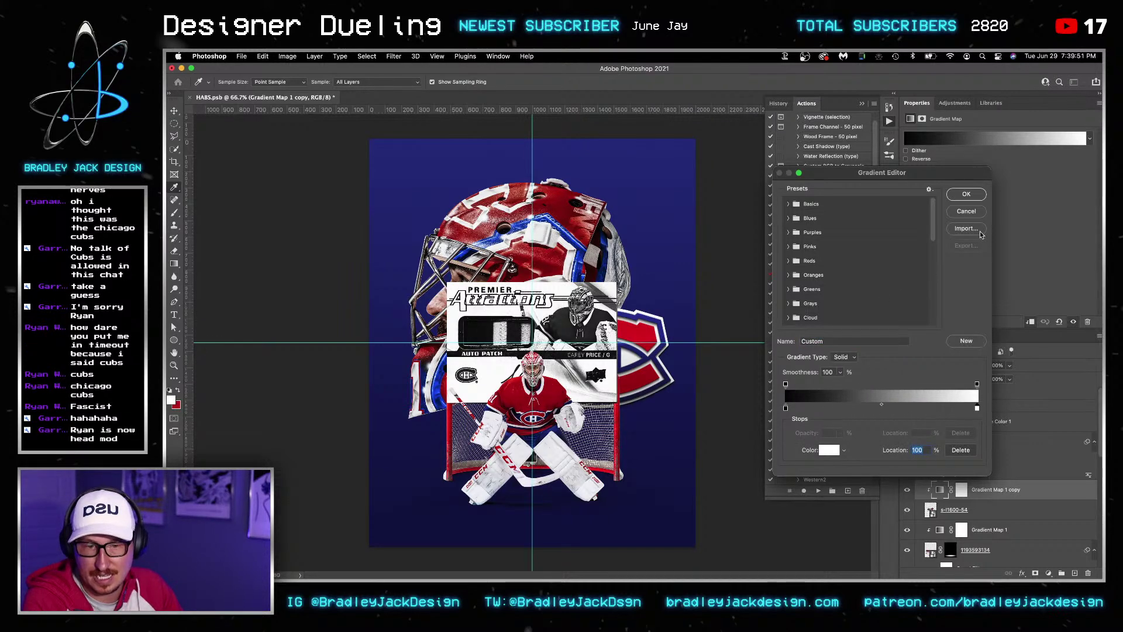
left_click(966, 194)
Invert the card photo's colours and move it with its gradient map to the poster's upper right corner
left_click(955, 506)
key("super+i")
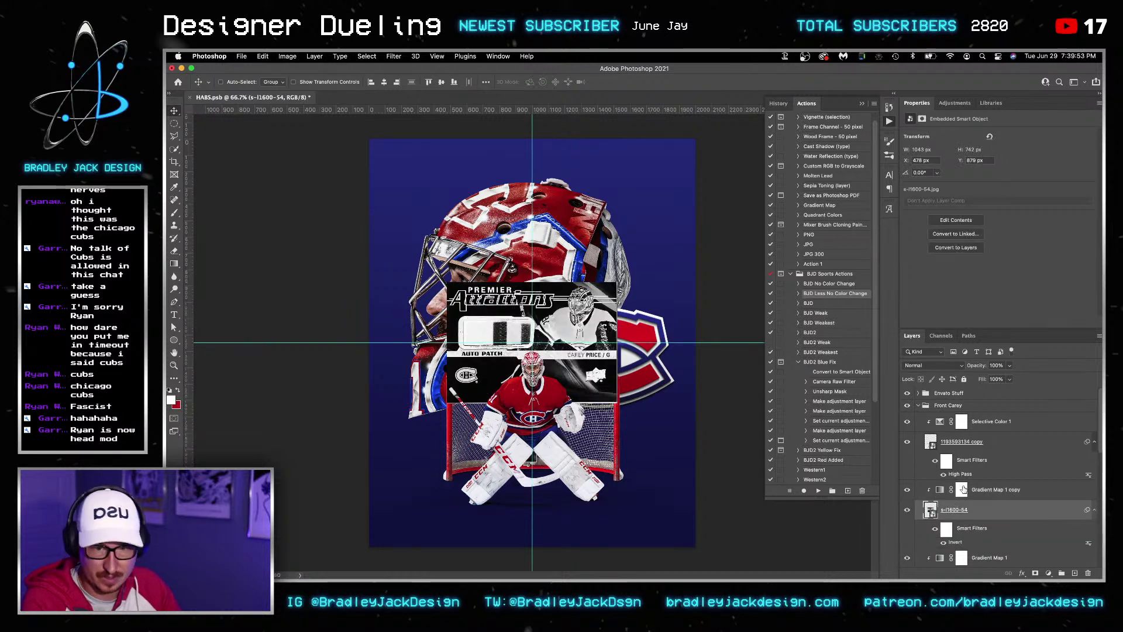
left_click_drag(593, 281, 704, 117)
scroll(648, 211, "up", 3)
scroll(648, 211, "up", 2)
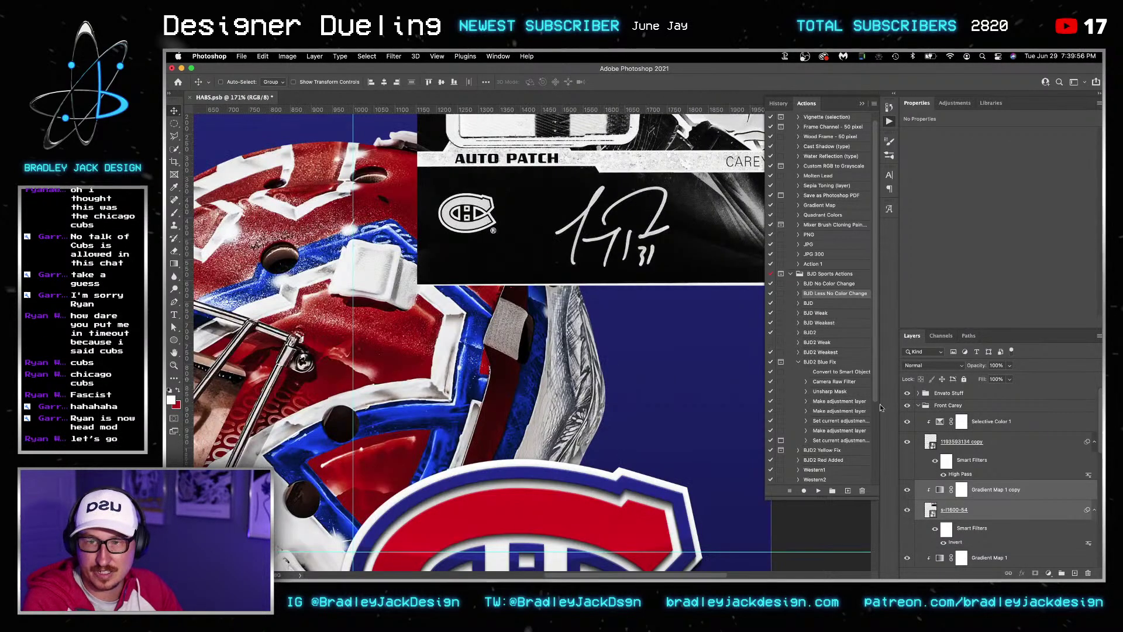
Raise the card's gradient map contrast by setting the white stop to 61% and the black stop to 25%
left_click(940, 490)
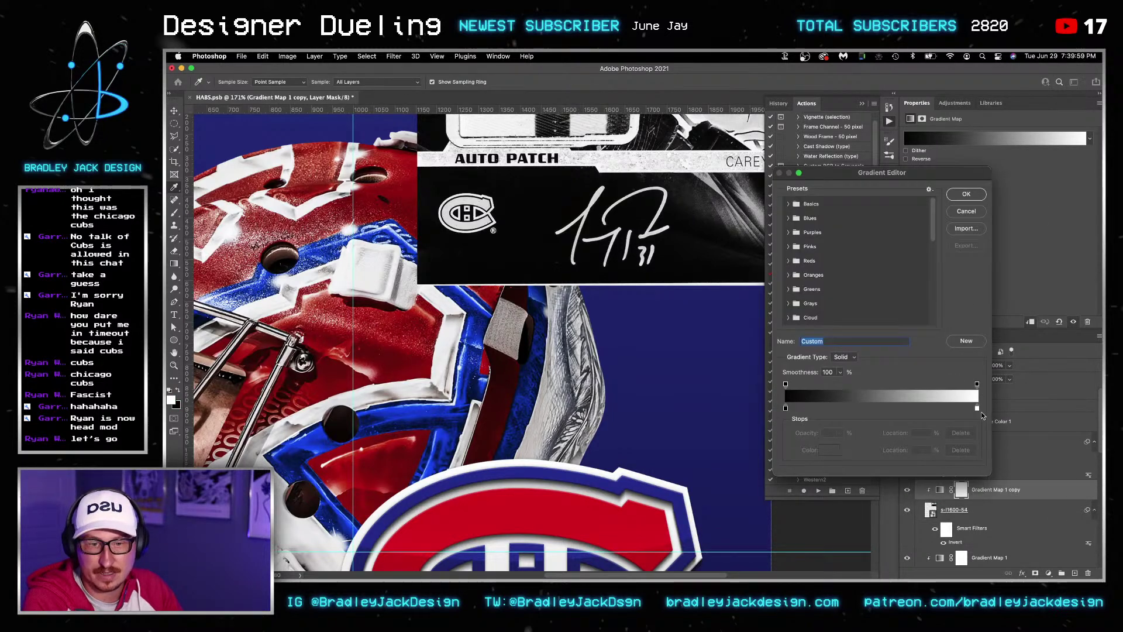
left_click_drag(977, 408, 902, 408)
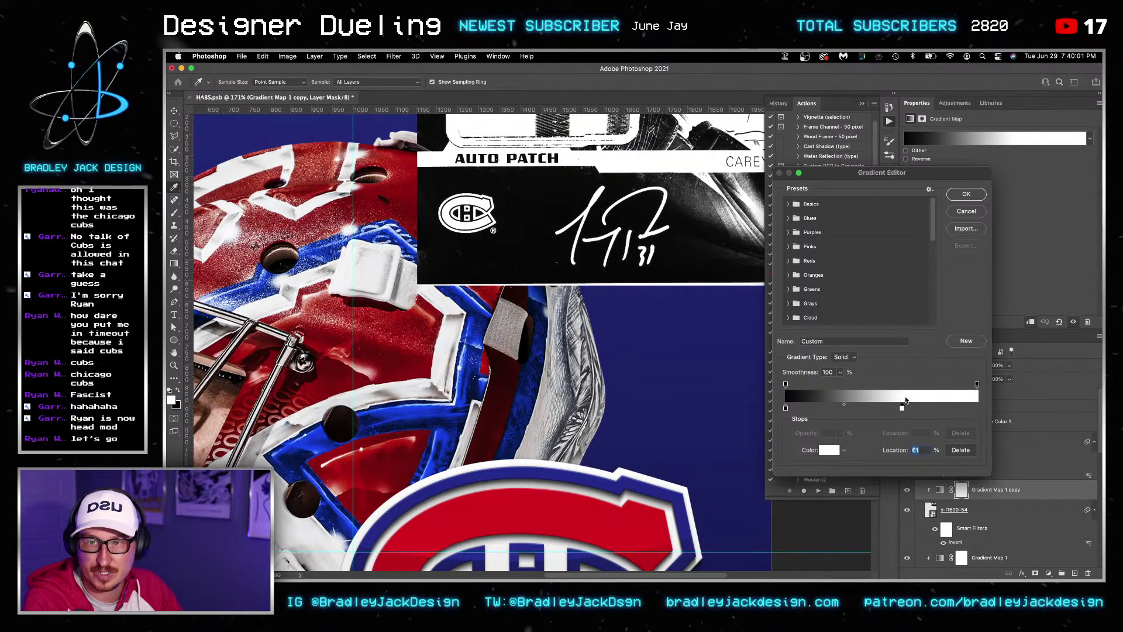
left_click_drag(786, 408, 837, 408)
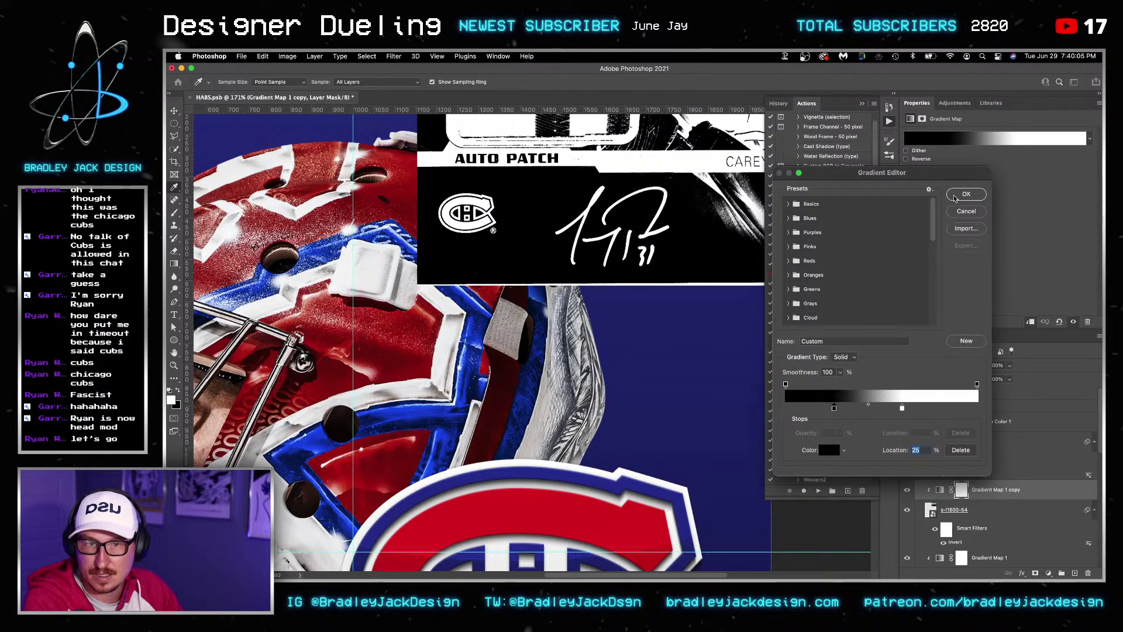
key("Return")
Combine the card photo and its clipped gradient map into a single smart object
left_click(976, 509)
left_click(988, 489, "shift")
right_click(988, 490)
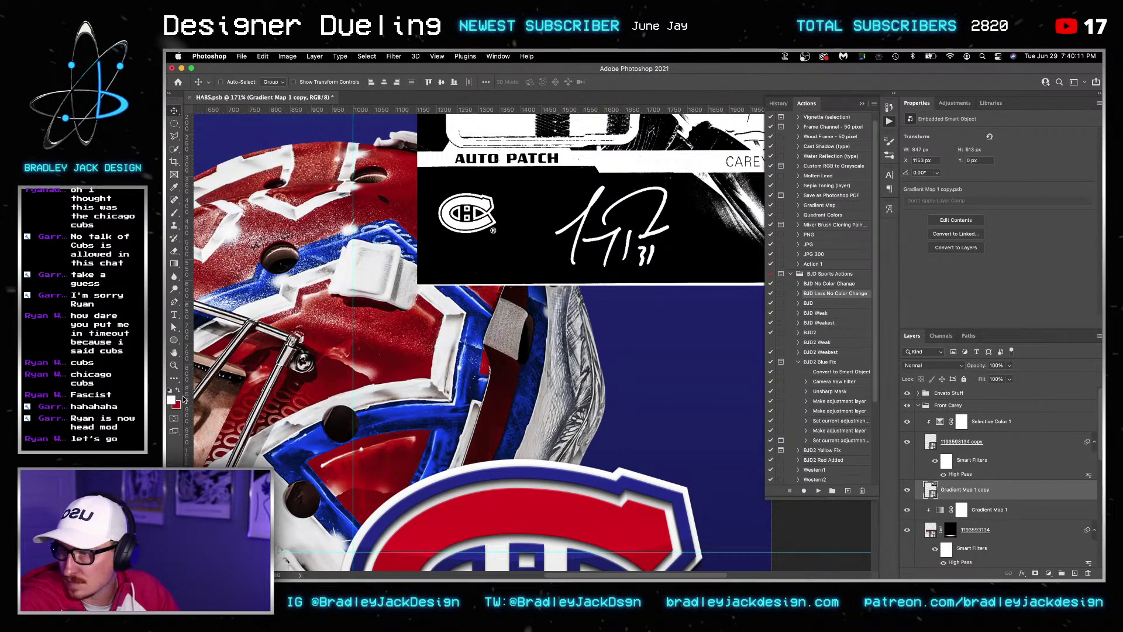
Mask the card down to its signature using an ellipse about 372 × 239 px drawn around it, and delete the ellipse shape
left_click(174, 340)
mouse_move(541, 176)
left_mouse_down()
mouse_move(614, 242)
mouse_move(696, 276)
left_mouse_up()
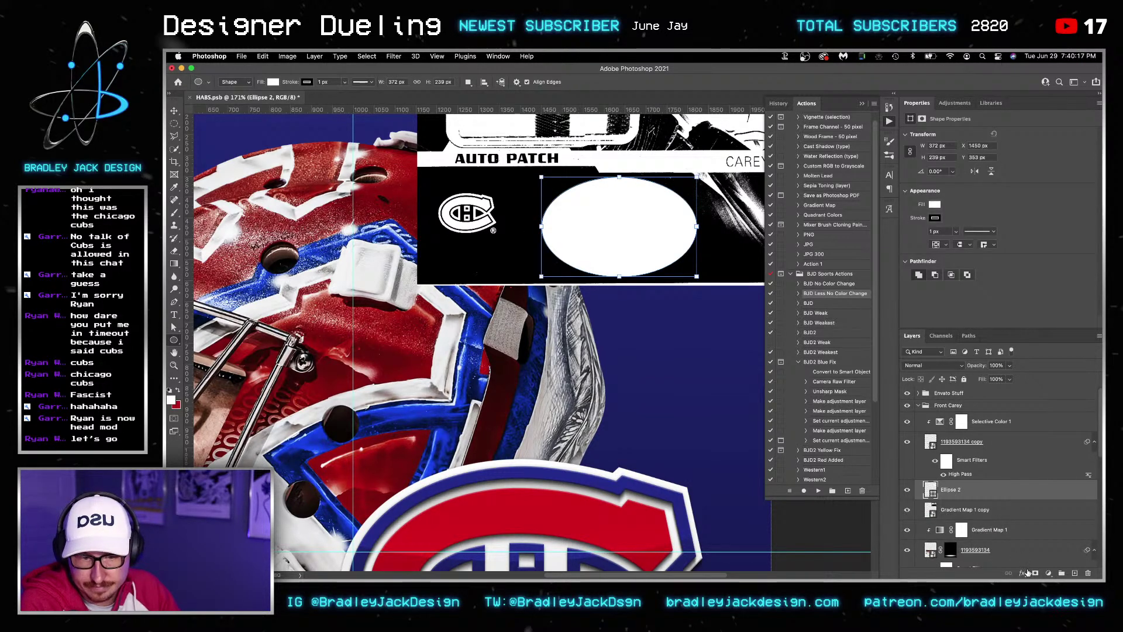
left_click(938, 510)
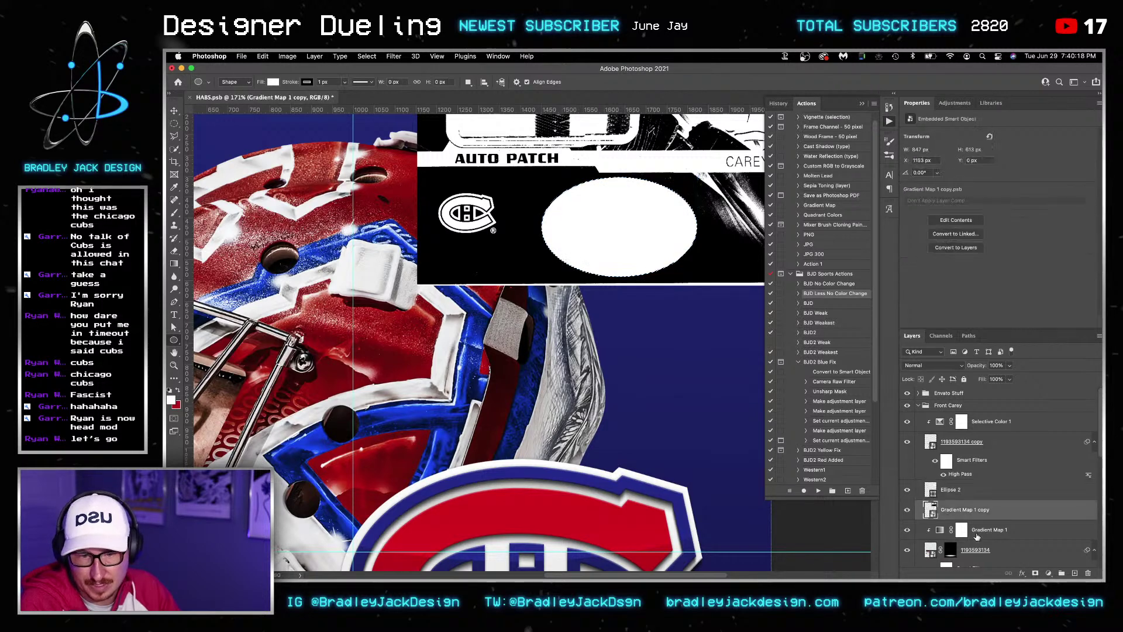
left_click(1034, 572, "alt")
left_click(930, 490, "super")
key("BackSpace")
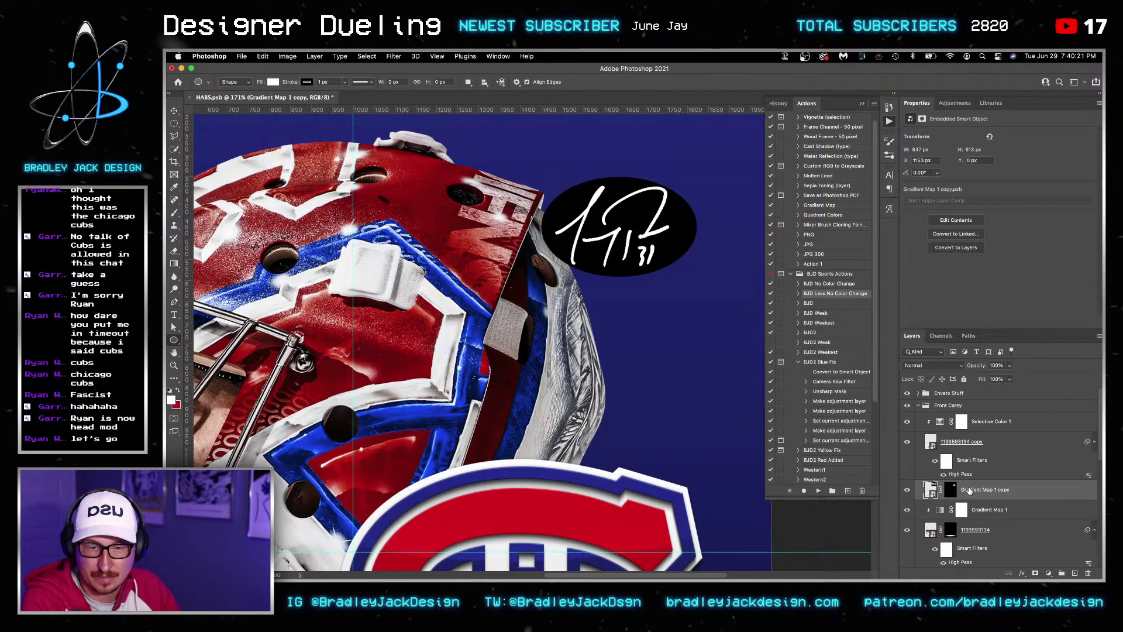
Set the signature layer's blend mode to Screen
key("v")
key("shift+alt+s")
key("super+0")
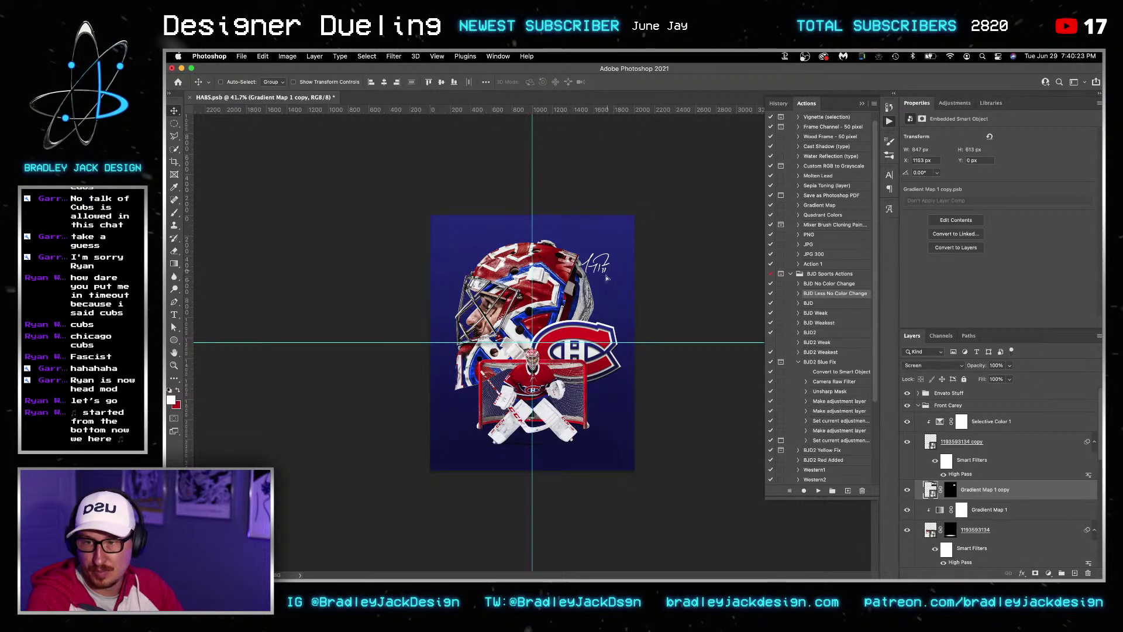
Move the signature down over the logo's lower edge beside the goalie, and place its layer directly above the LOGO group
mouse_move(606, 277)
left_mouse_down()
mouse_move(609, 380)
mouse_move(597, 388)
left_mouse_up()
mouse_move(977, 489)
left_mouse_down()
mouse_move(963, 469)
mouse_move(965, 505)
mouse_move(924, 540)
left_mouse_up()
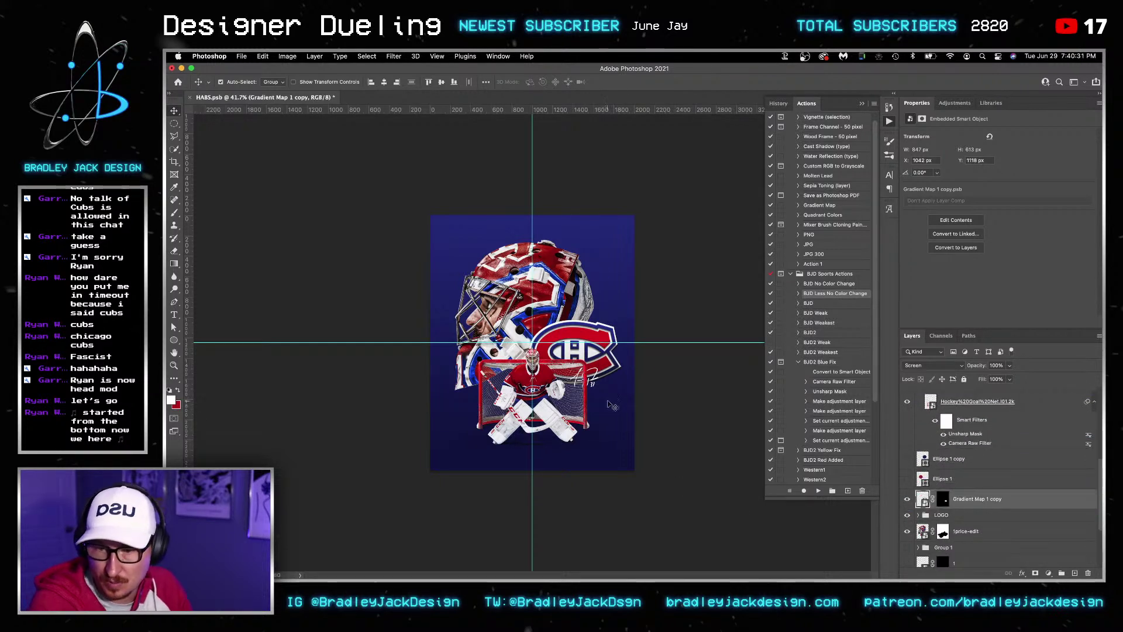
Enlarge the signature to about 123% of its size and save the document
key("super+t")
left_click_drag(622, 393, 636, 404)
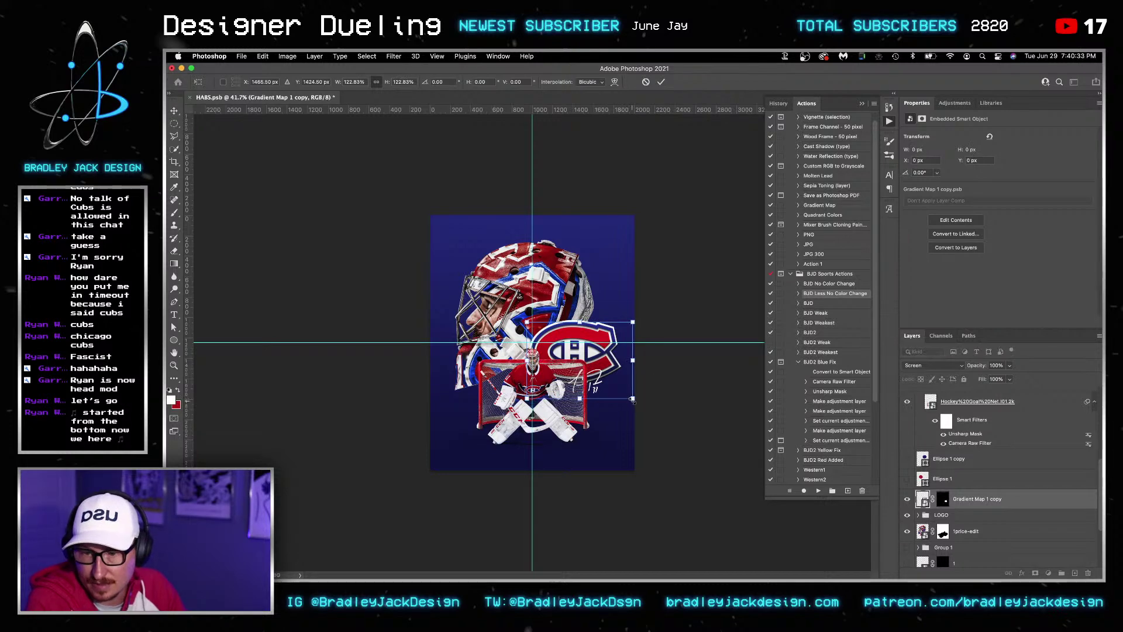
key("Return")
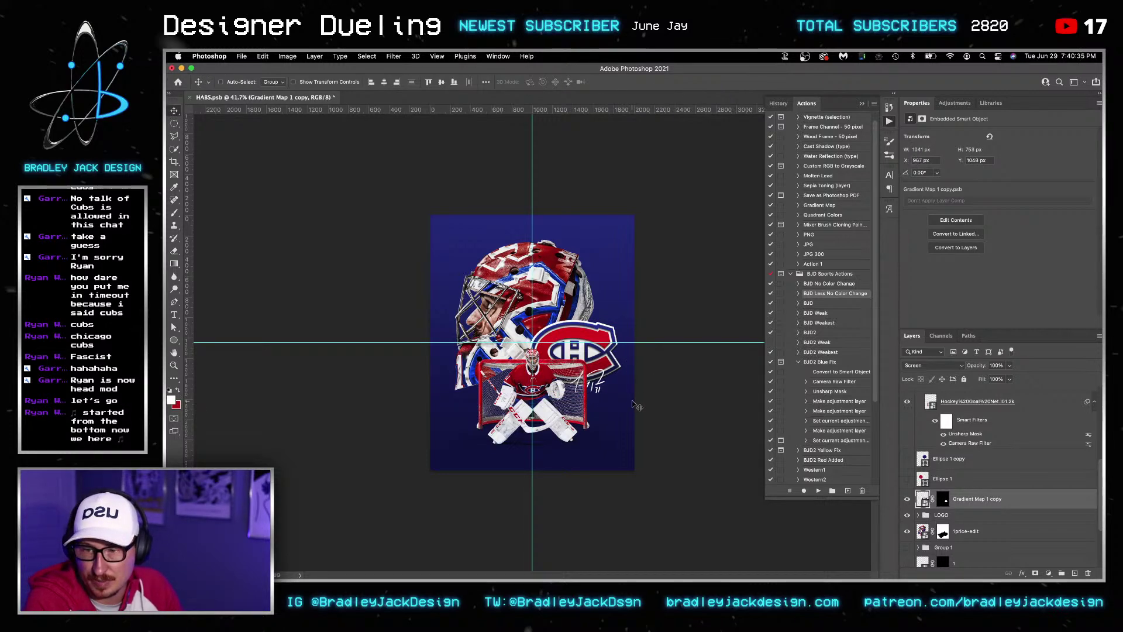
key("super+s")
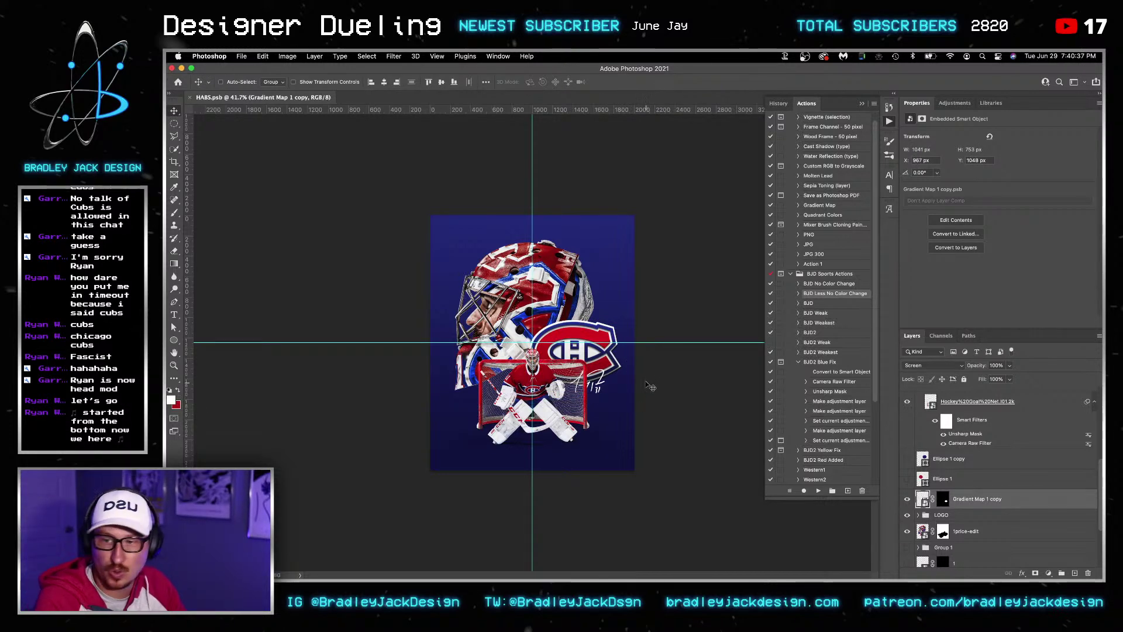
Nudge the helmet portrait slightly up and left, to X 234 px and Y 226 px
key("super+equal")
key("super+equal")
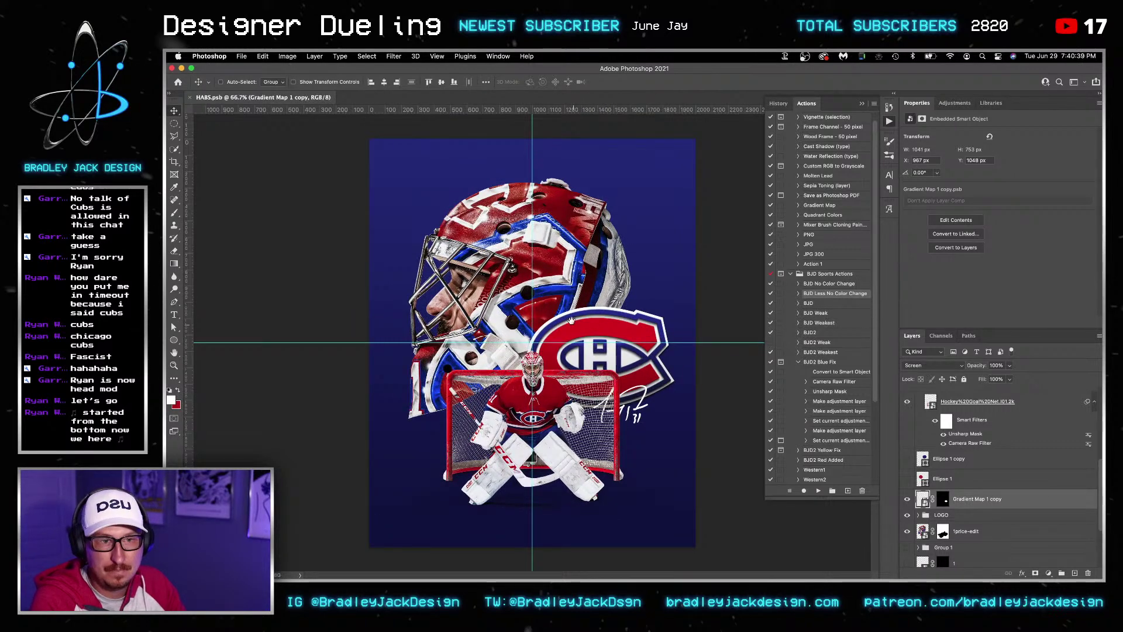
right_click(582, 271)
left_click(584, 271)
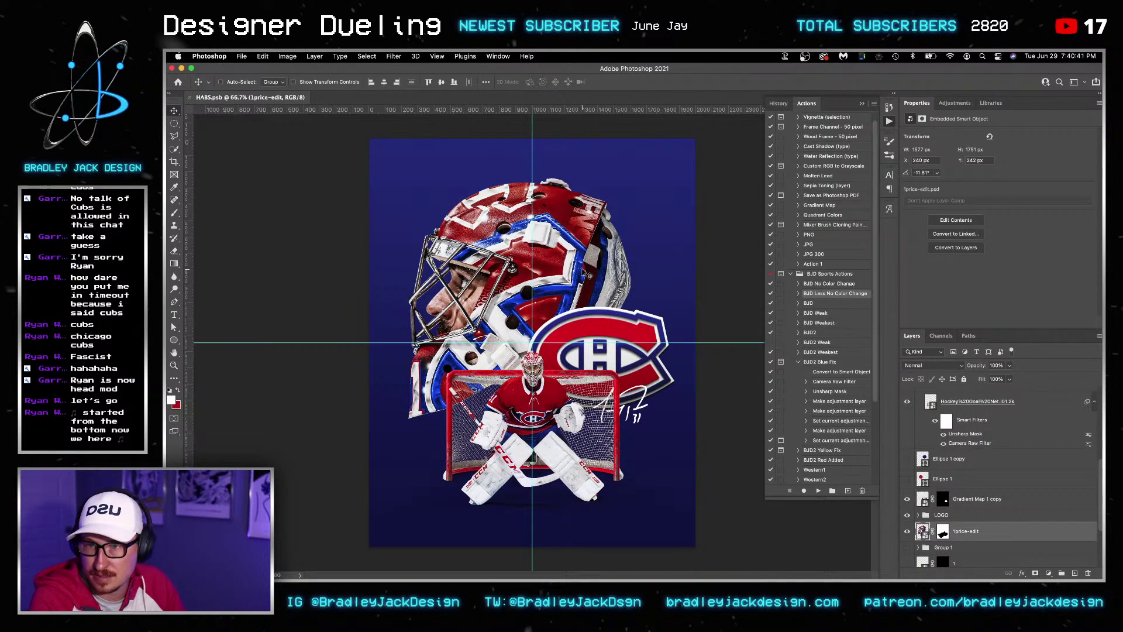
left_click_drag(583, 271, 588, 275)
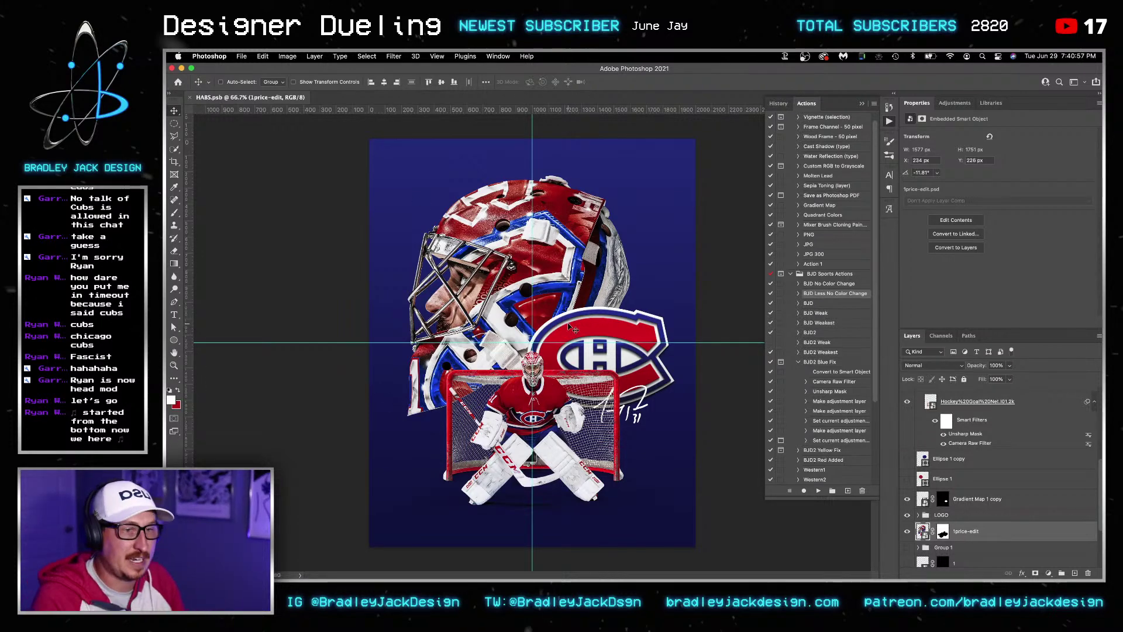
Switch to Safari and search the web for "john 3:16" in a new tab
mouse_move(504, 573)
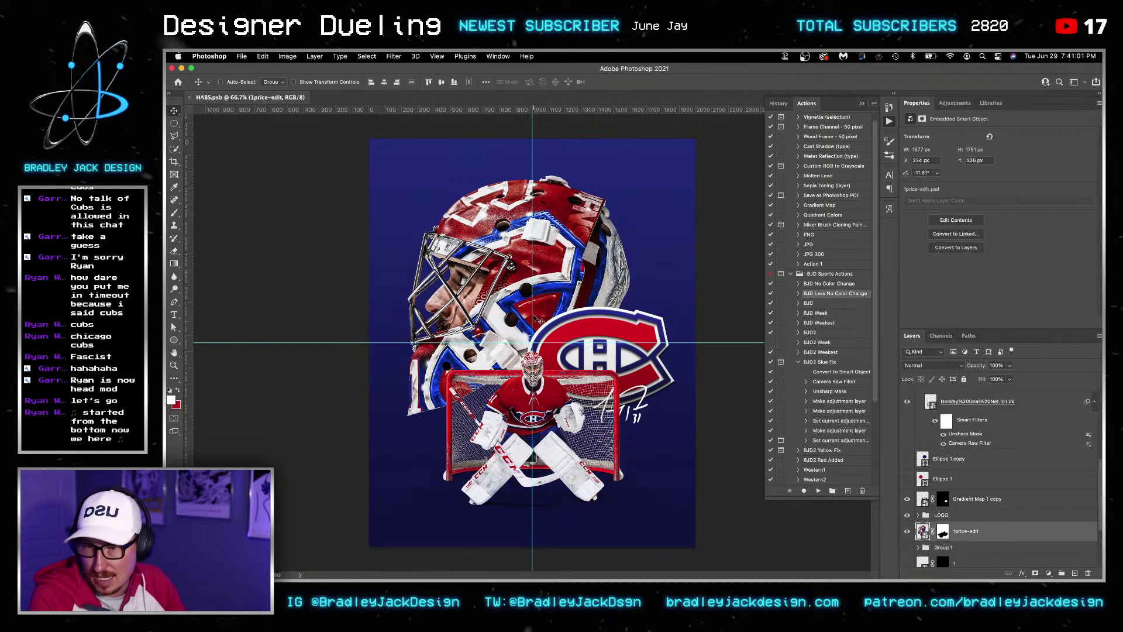
left_click(442, 553)
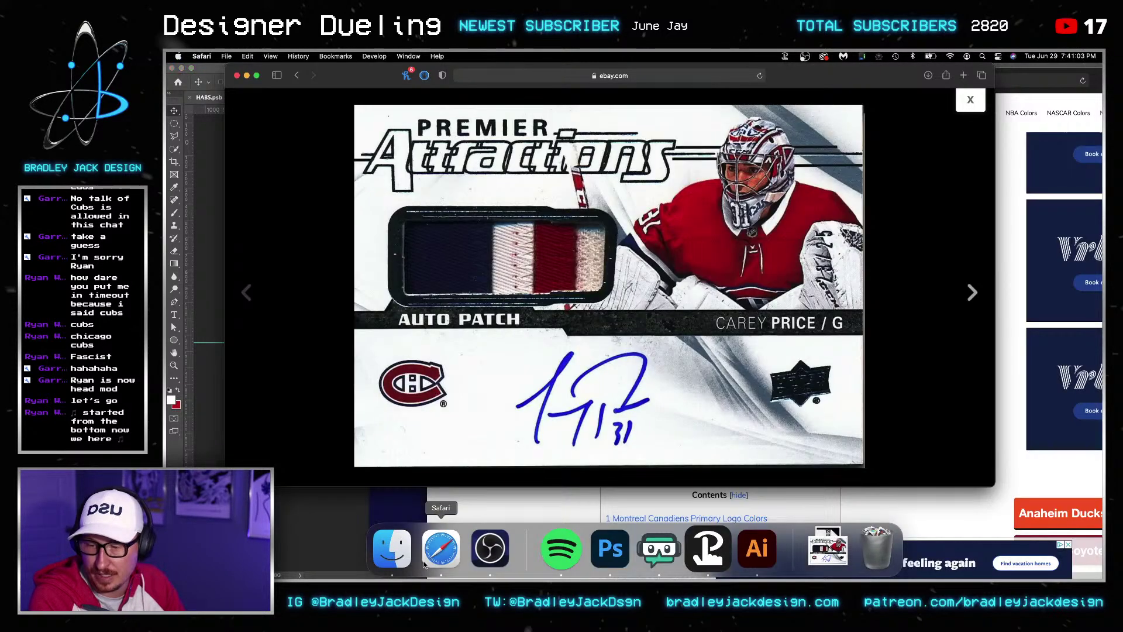
key("super+t")
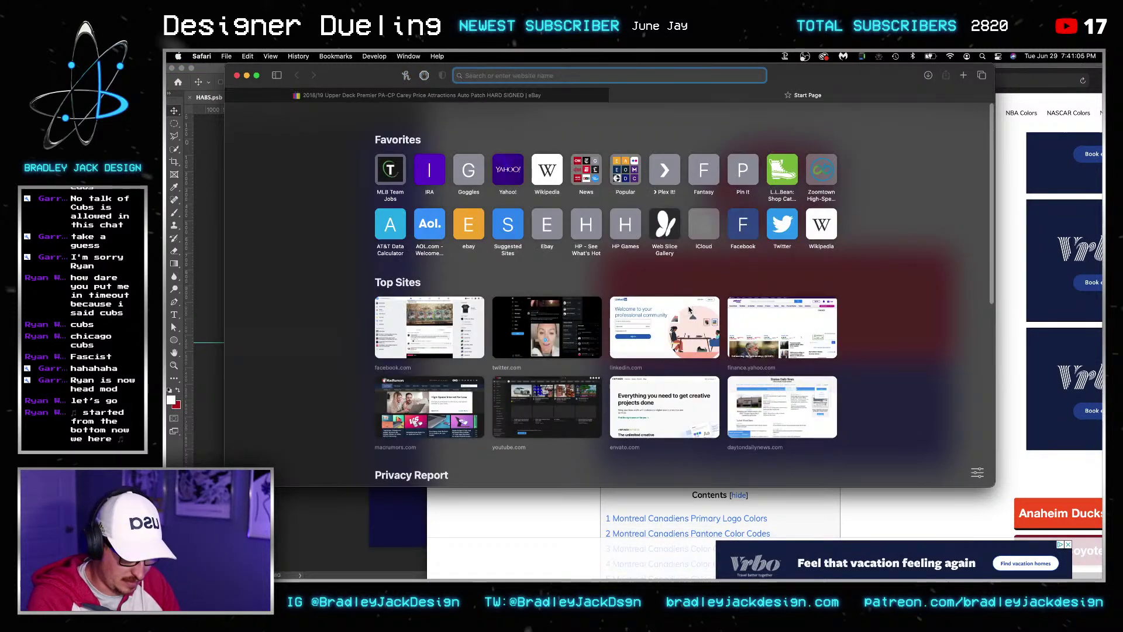
type("john 3:16")
key("Return")
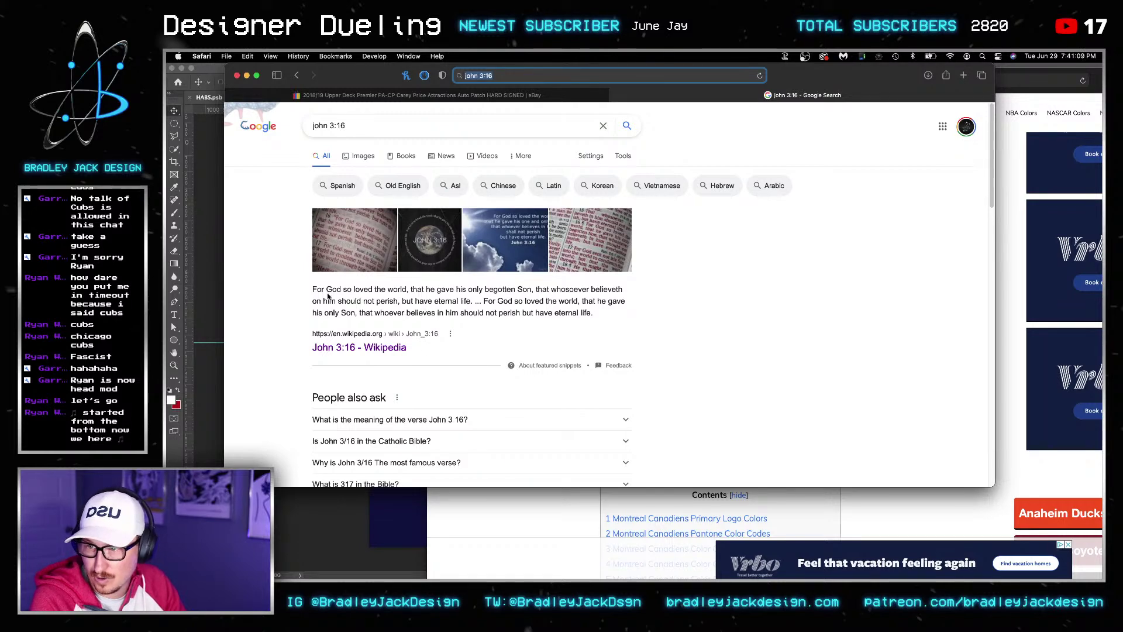
Open the Wikipedia article on John 3:16 and examine its table of Bible translations for a suitable wording
left_click(366, 348)
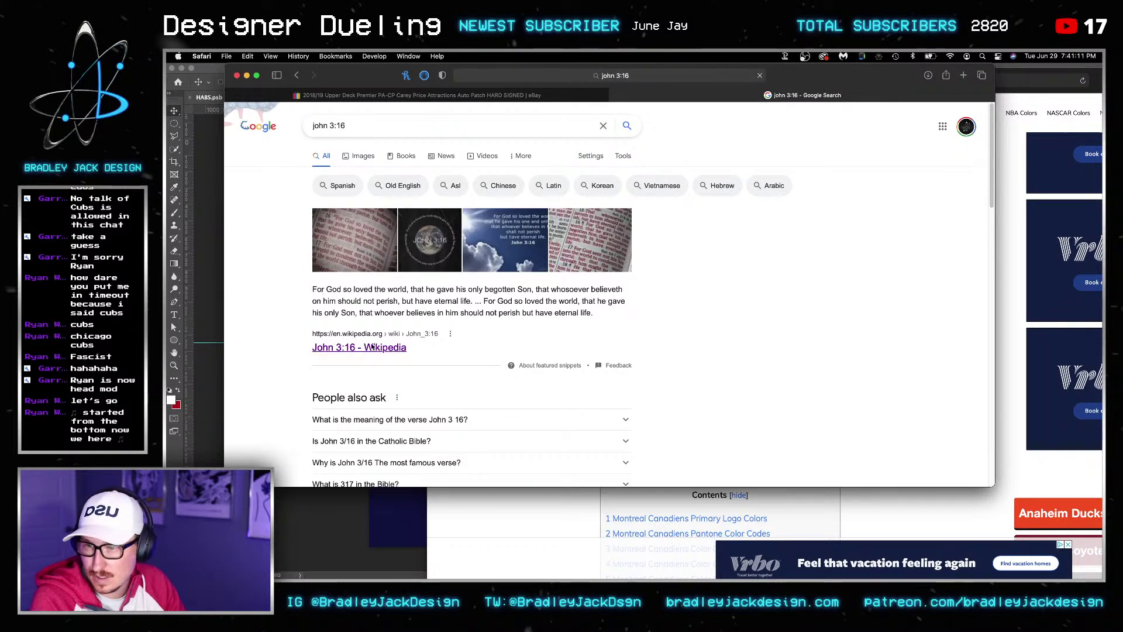
scroll(579, 287, "down", 5)
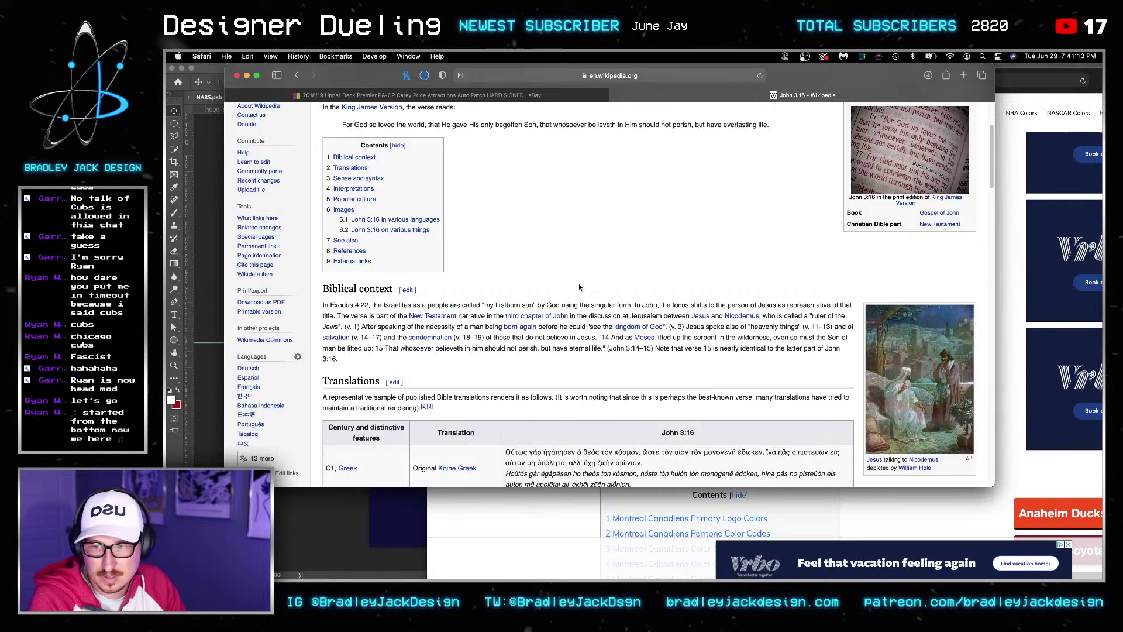
scroll(544, 270, "down", 10)
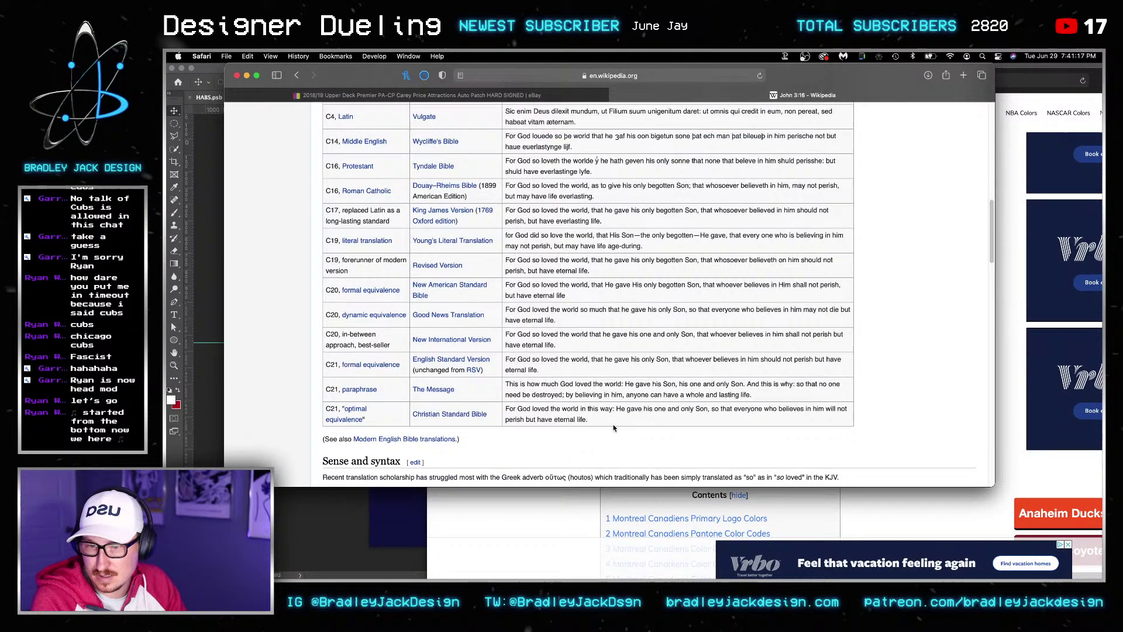
scroll(595, 419, "up", 3)
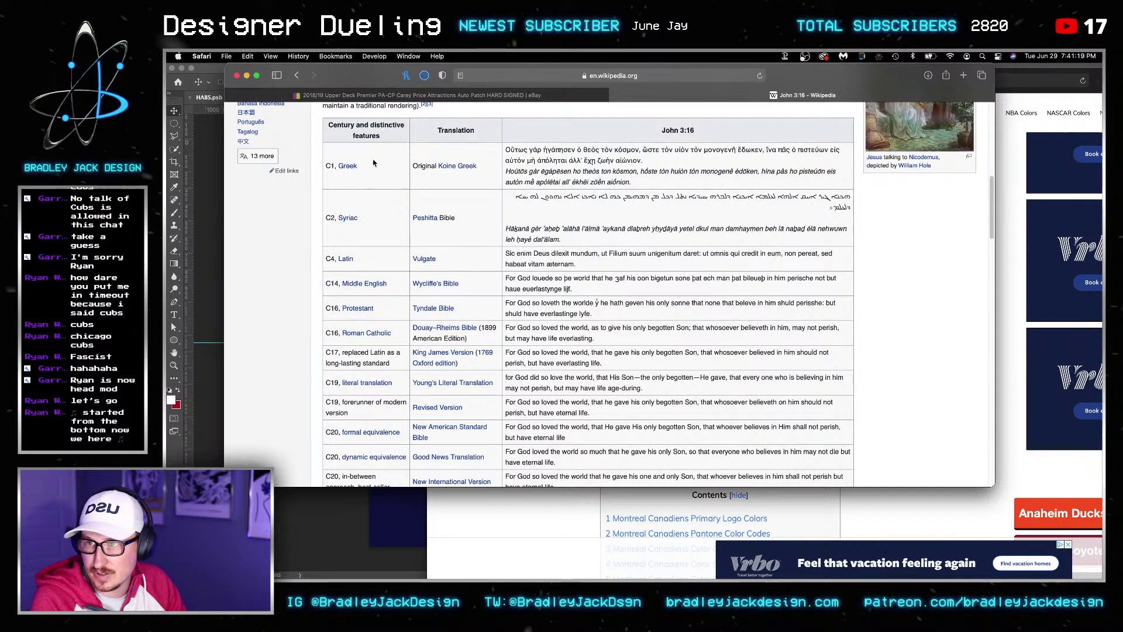
scroll(375, 155, "up", 3)
scroll(423, 331, "down", 15)
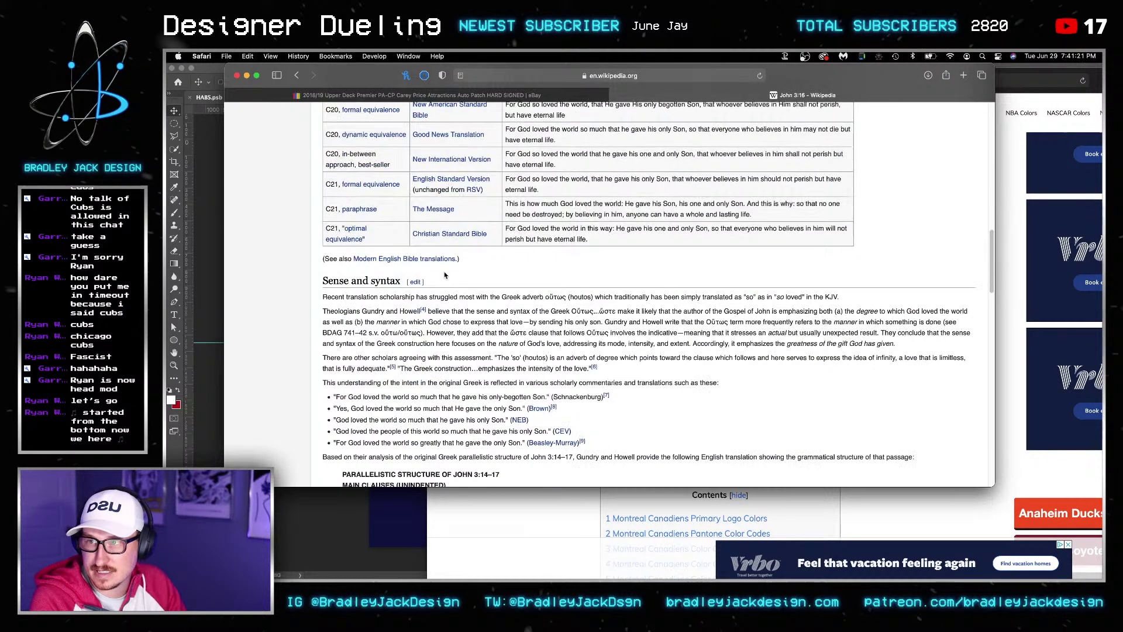
scroll(423, 331, "up", 6)
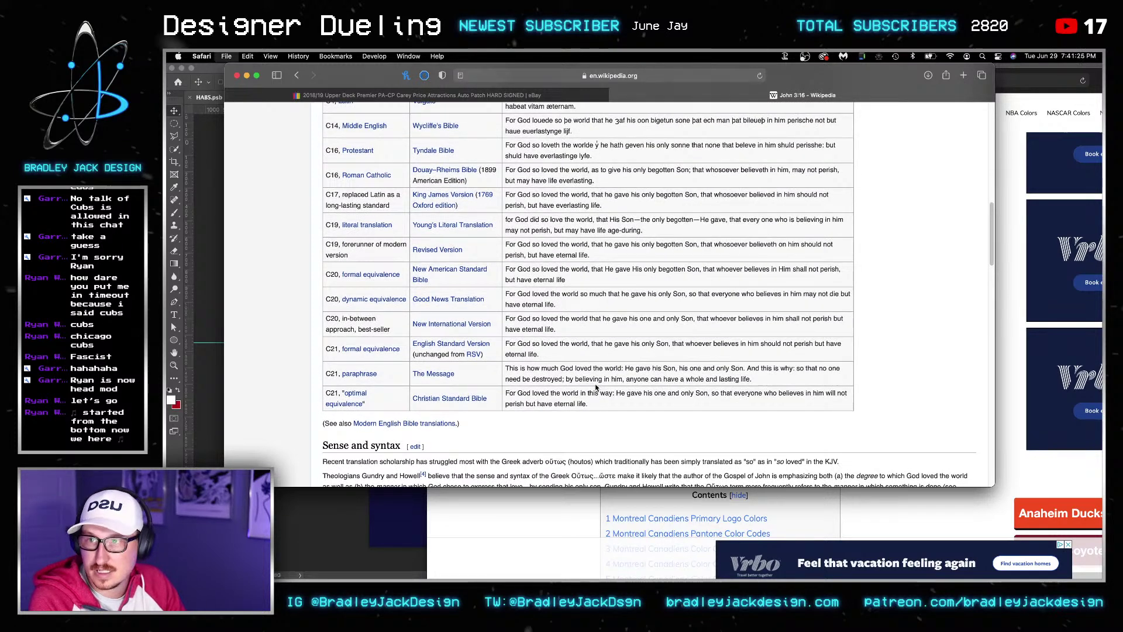
Search the web for "carey price john 3:16" in another new tab
key("super+t")
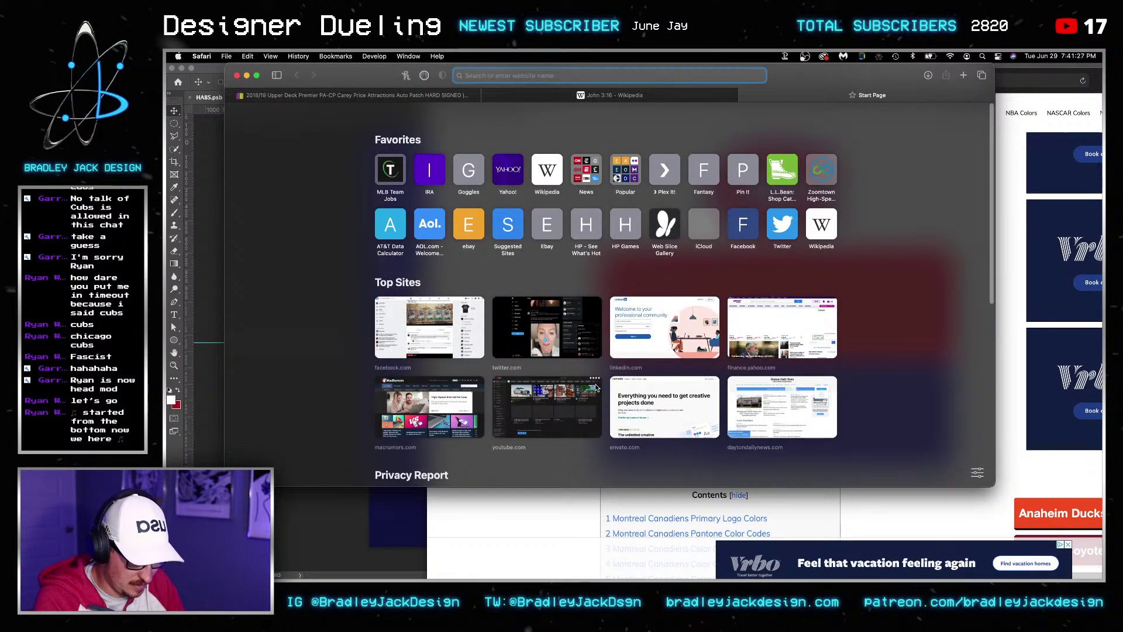
type("carey price")
key("Return")
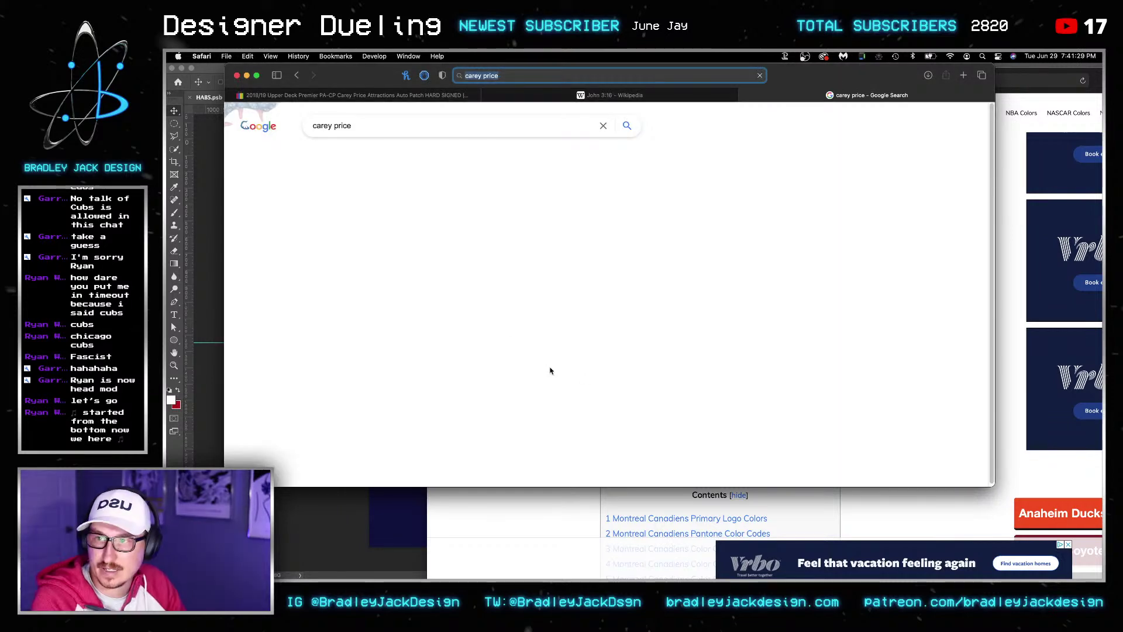
left_click(377, 127)
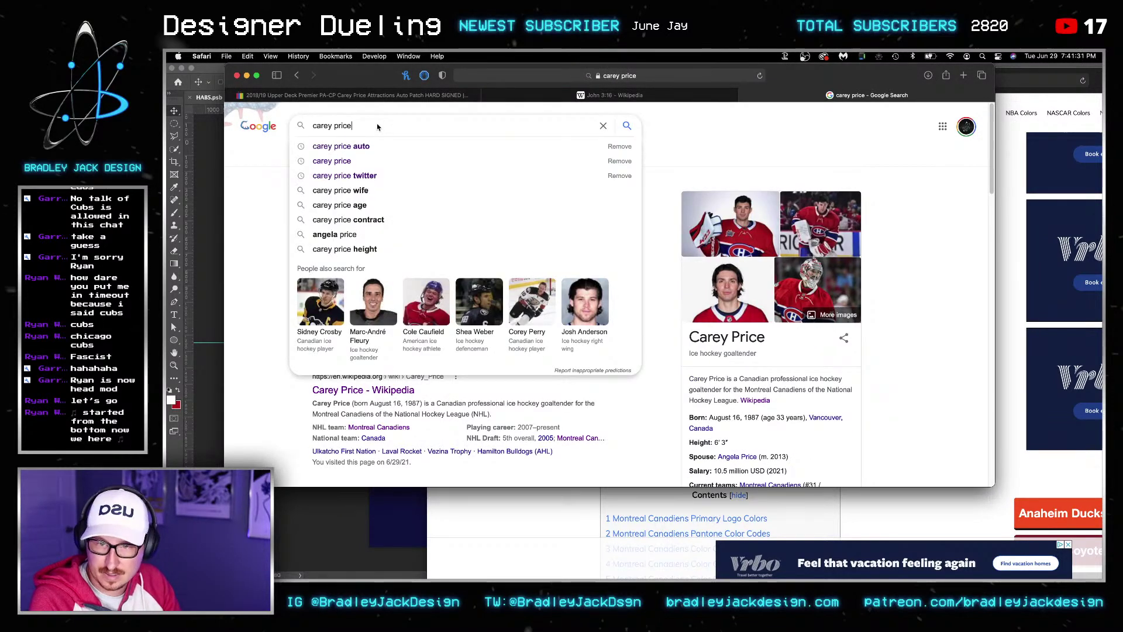
type("john 3:16")
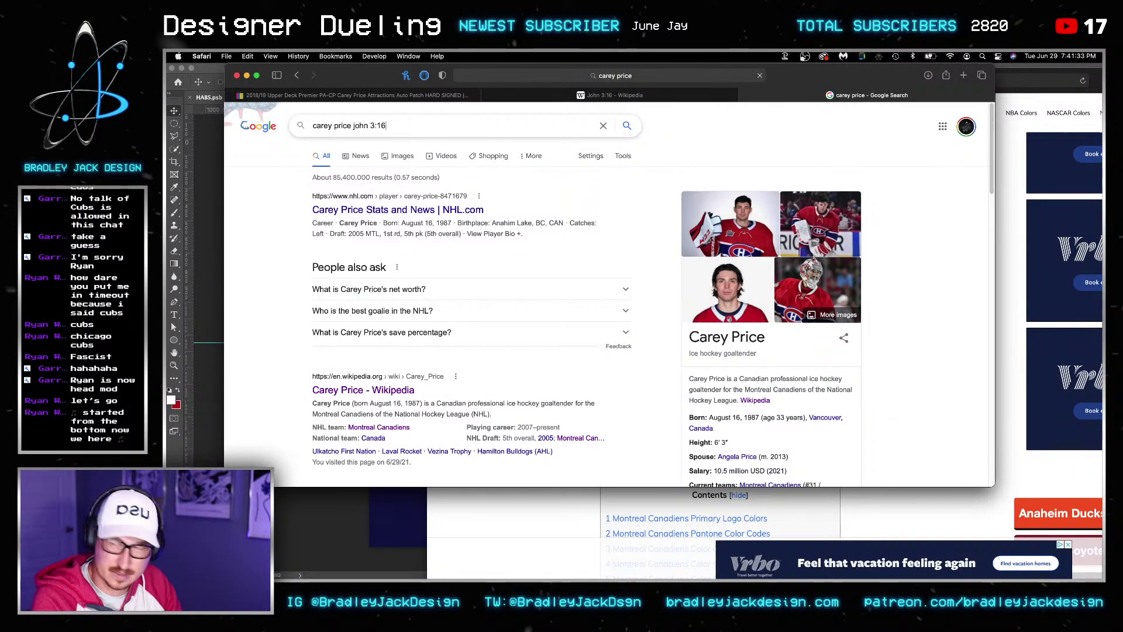
key("Return")
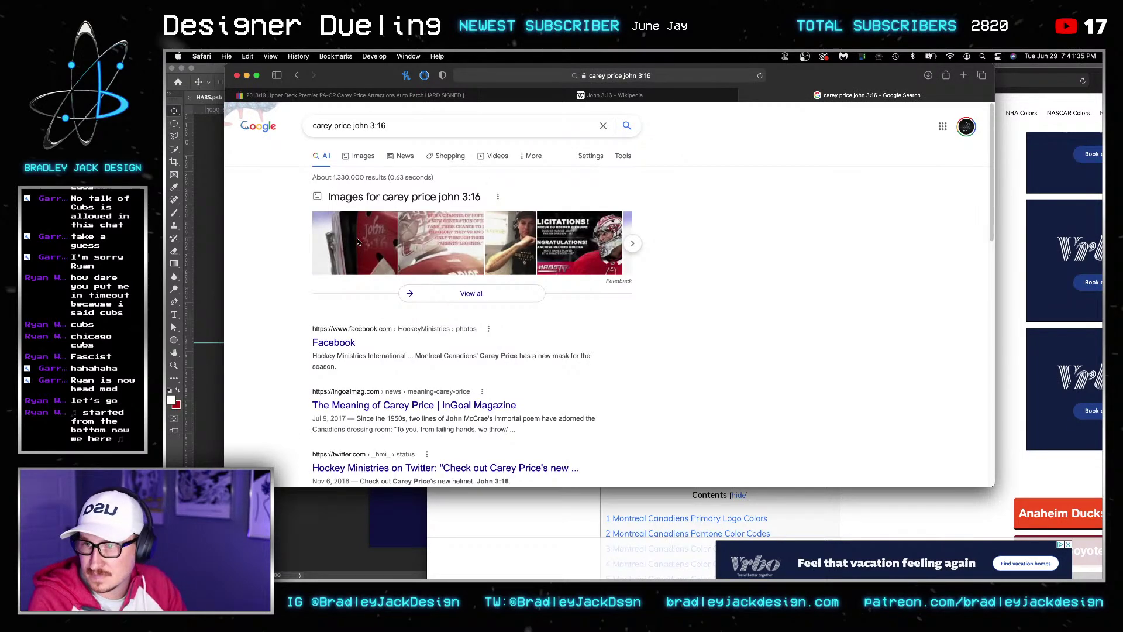
Examine the photo of the John 3:16 inscription on the goalie's helmet and browse the related image results
left_click(366, 250)
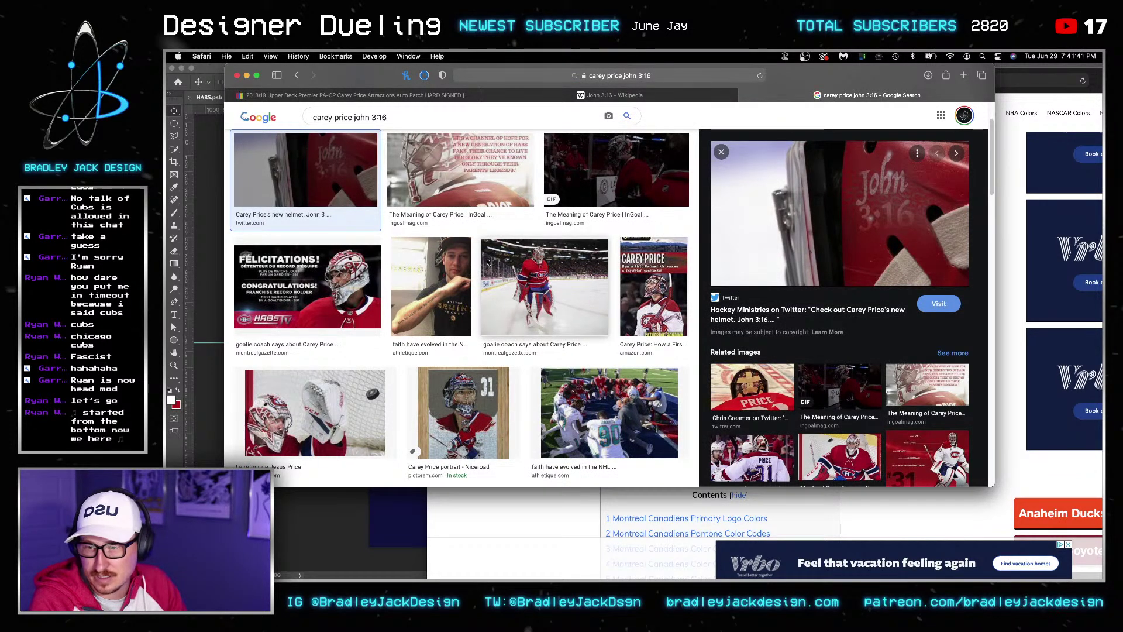
scroll(427, 264, "down", 3)
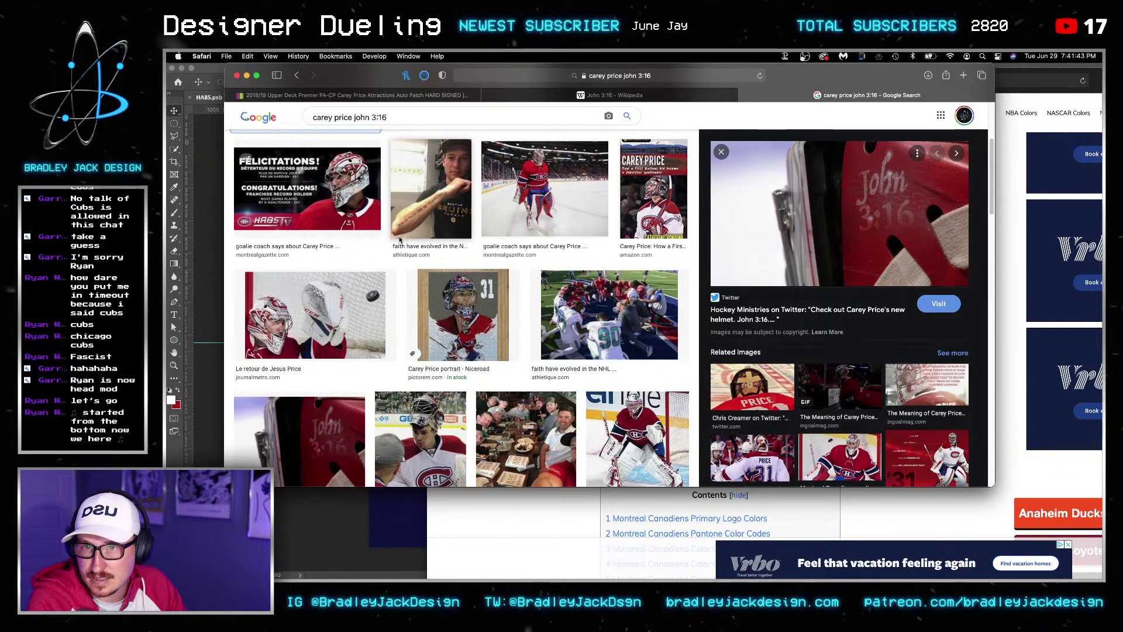
scroll(400, 239, "down", 10)
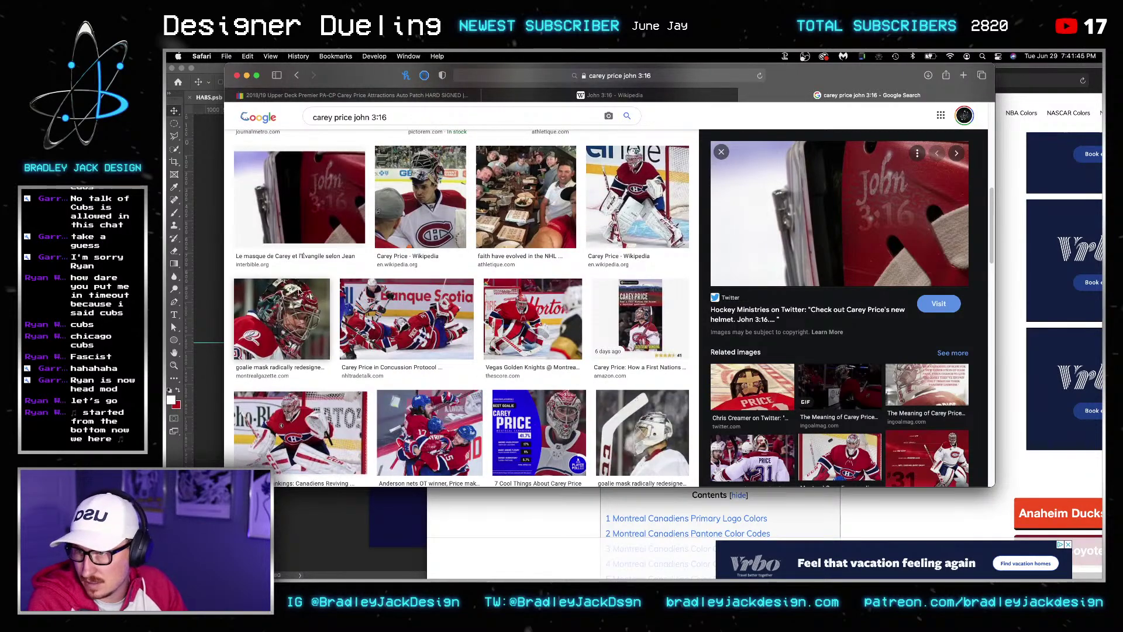
scroll(346, 304, "down", 4)
scroll(356, 285, "down", 7)
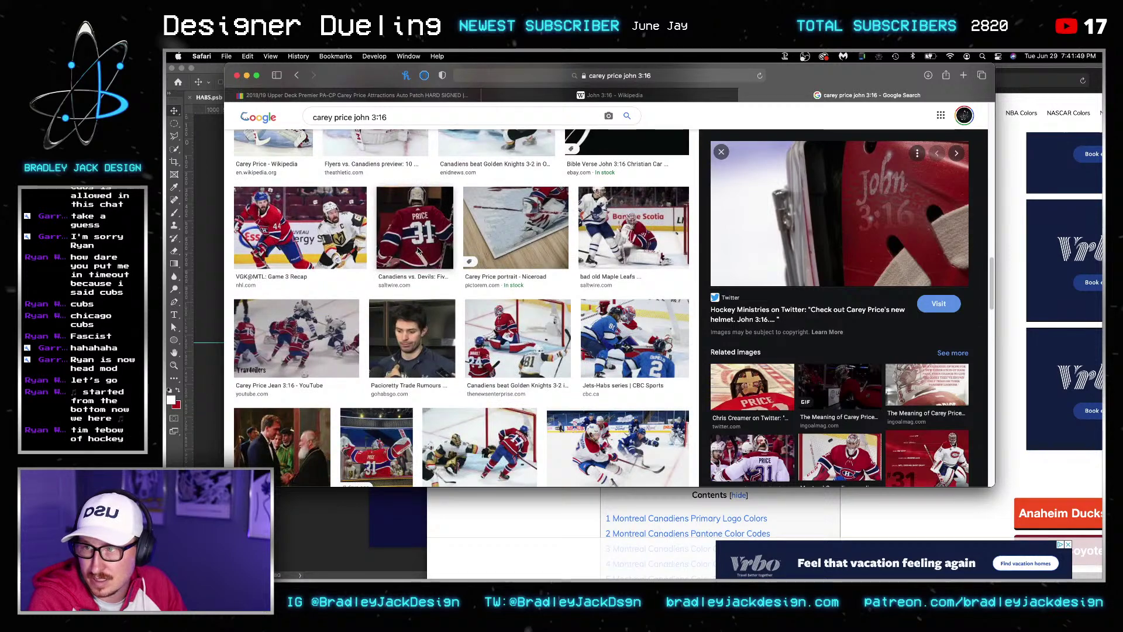
scroll(419, 250, "down", 2)
scroll(418, 250, "down", 5)
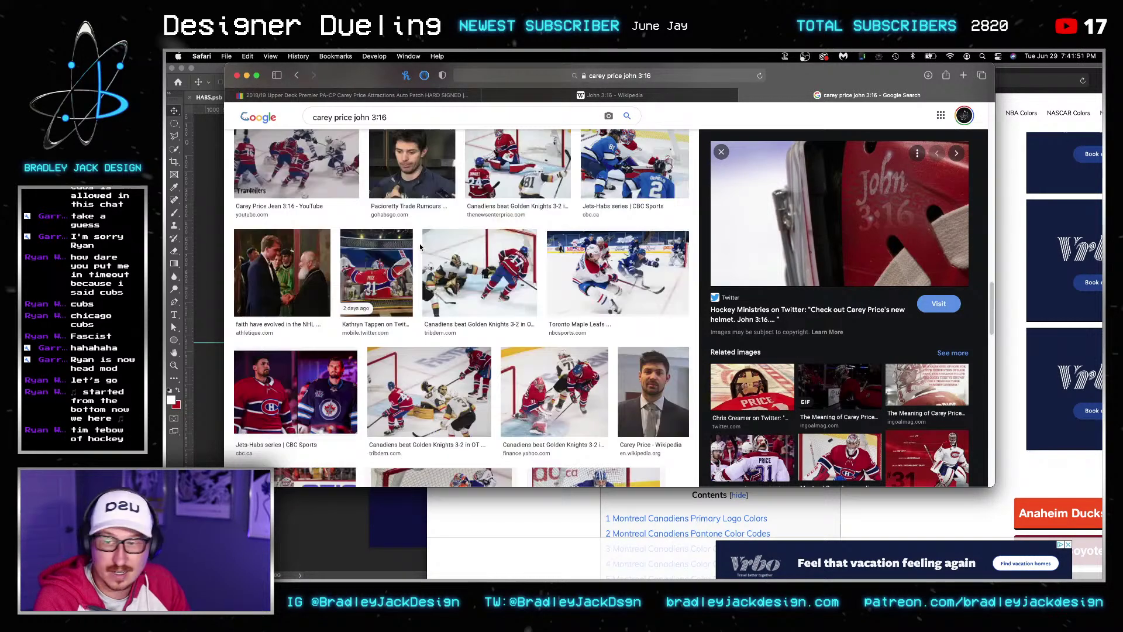
scroll(419, 243, "down", 1)
scroll(419, 243, "down", 3)
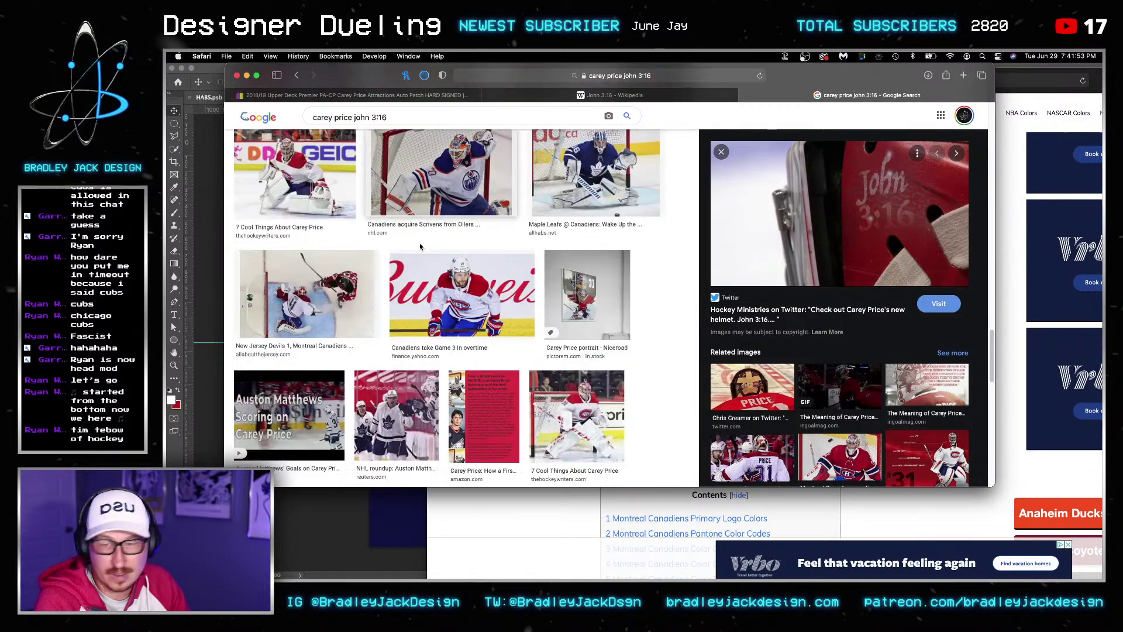
scroll(420, 243, "down", 4)
scroll(419, 244, "down", 3)
scroll(419, 245, "down", 9)
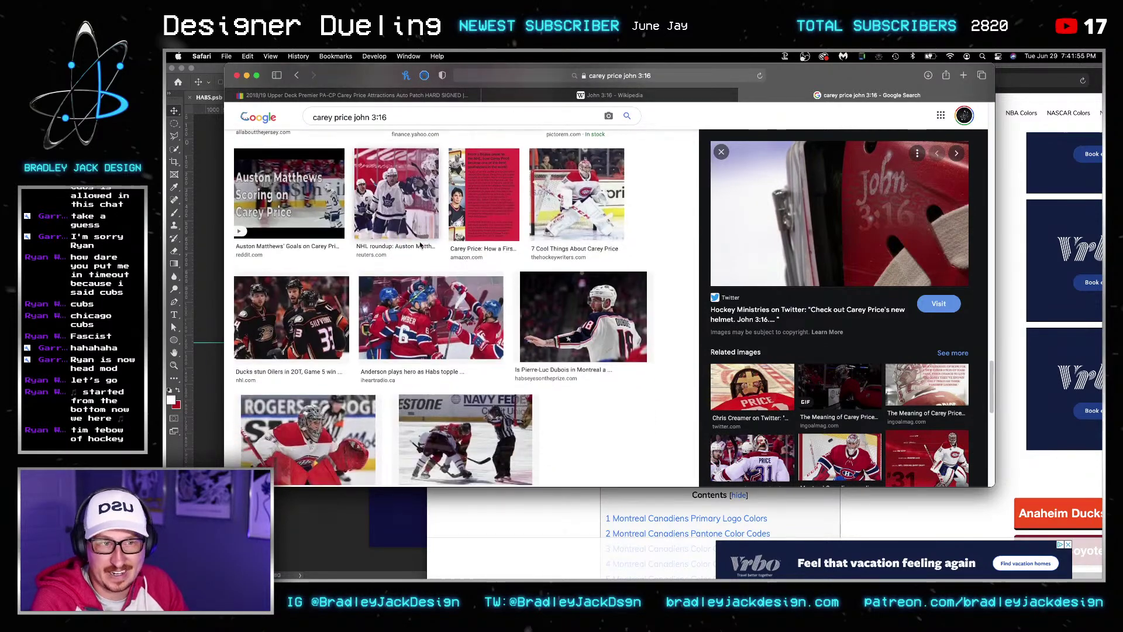
scroll(419, 241, "down", 4)
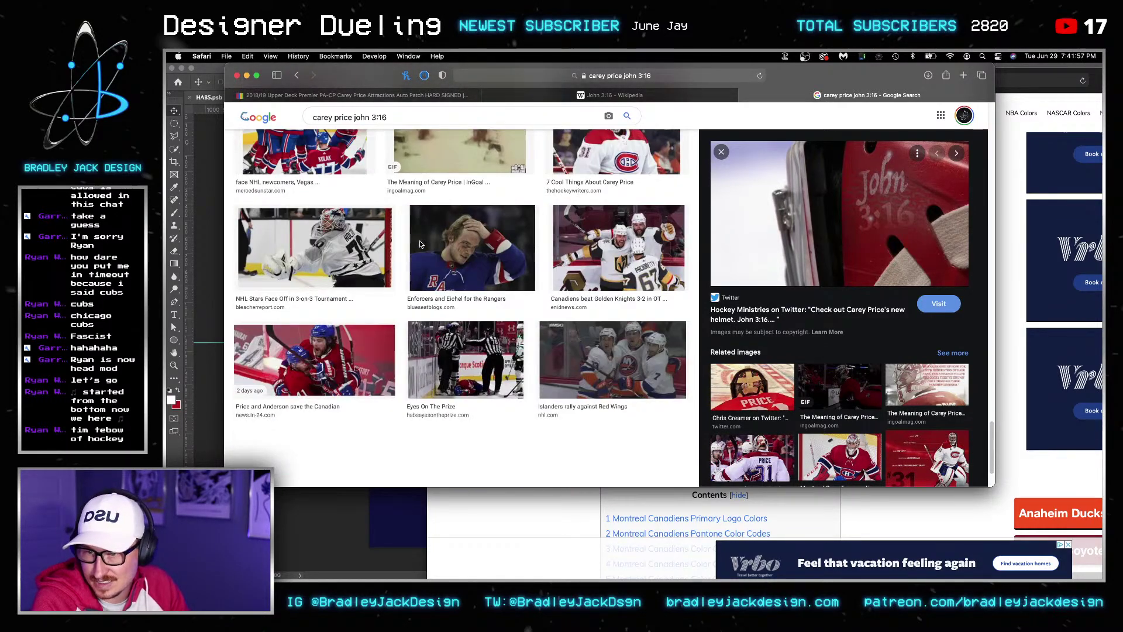
scroll(419, 241, "down", 5)
scroll(419, 240, "up", 4)
scroll(419, 240, "up", 10)
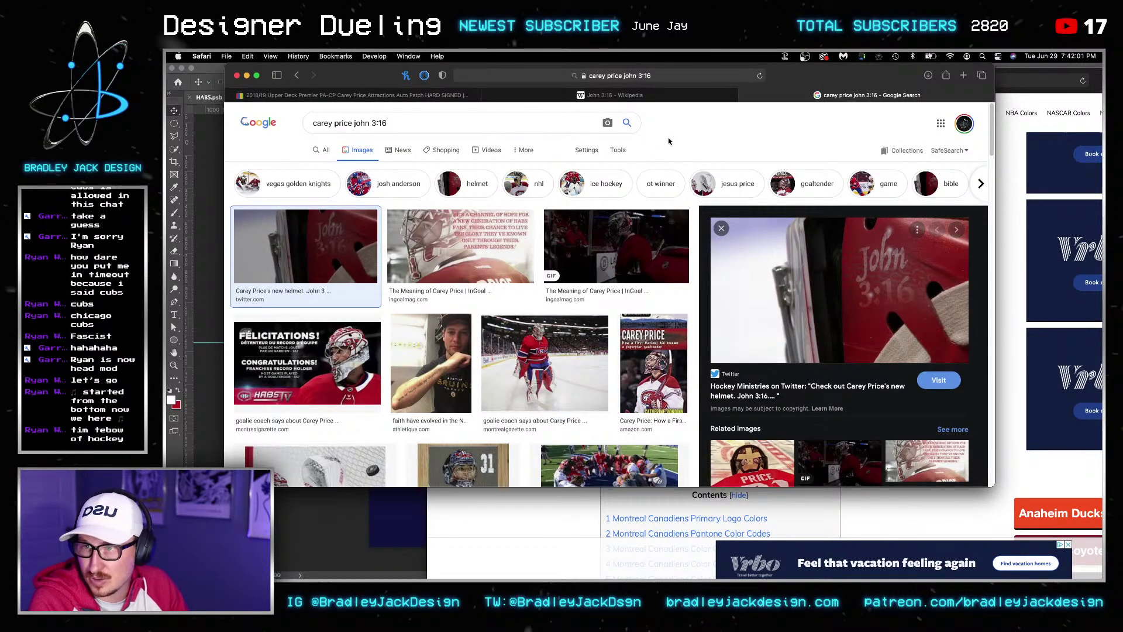
Close the image search and copy the New International Version wording of John 3:16 from the Wikipedia translations table
key("super+w")
scroll(479, 341, "up", 1)
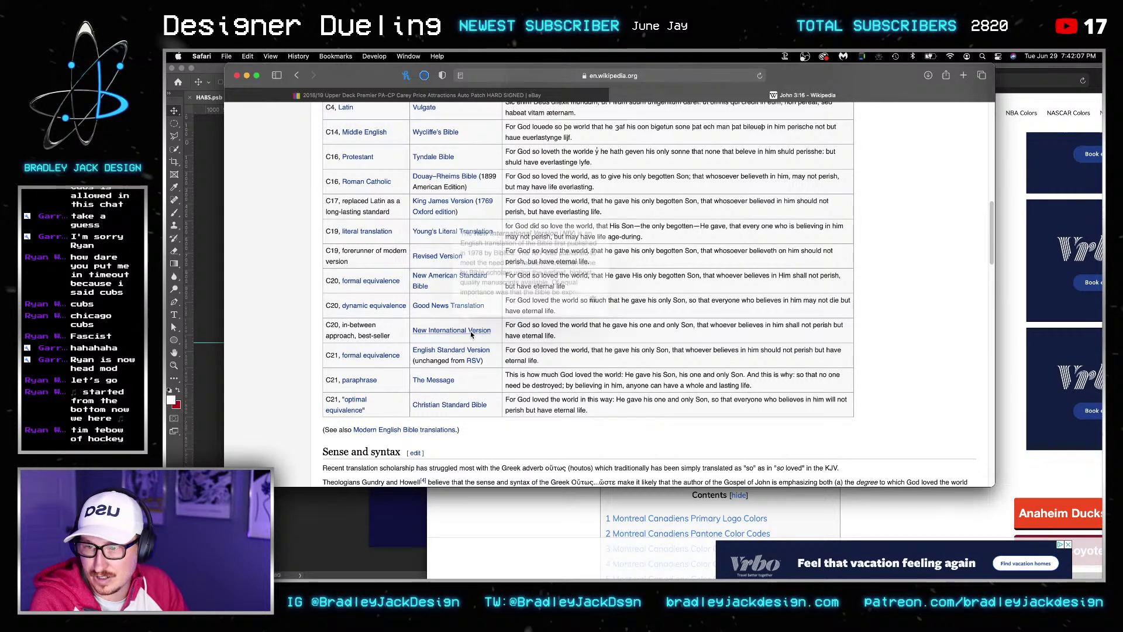
triple_click(509, 324)
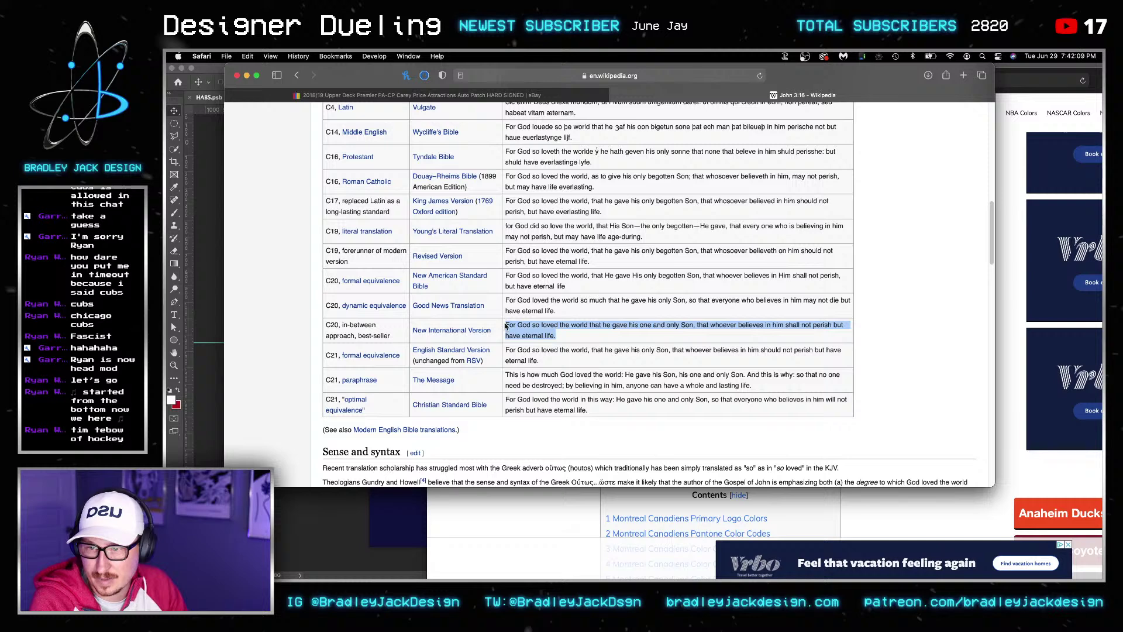
left_click(415, 95)
Switch to Photoshop and place the John 3:16 verse in a paragraph text box about 940 × 943 px over the helmet's upper left
left_click(221, 365)
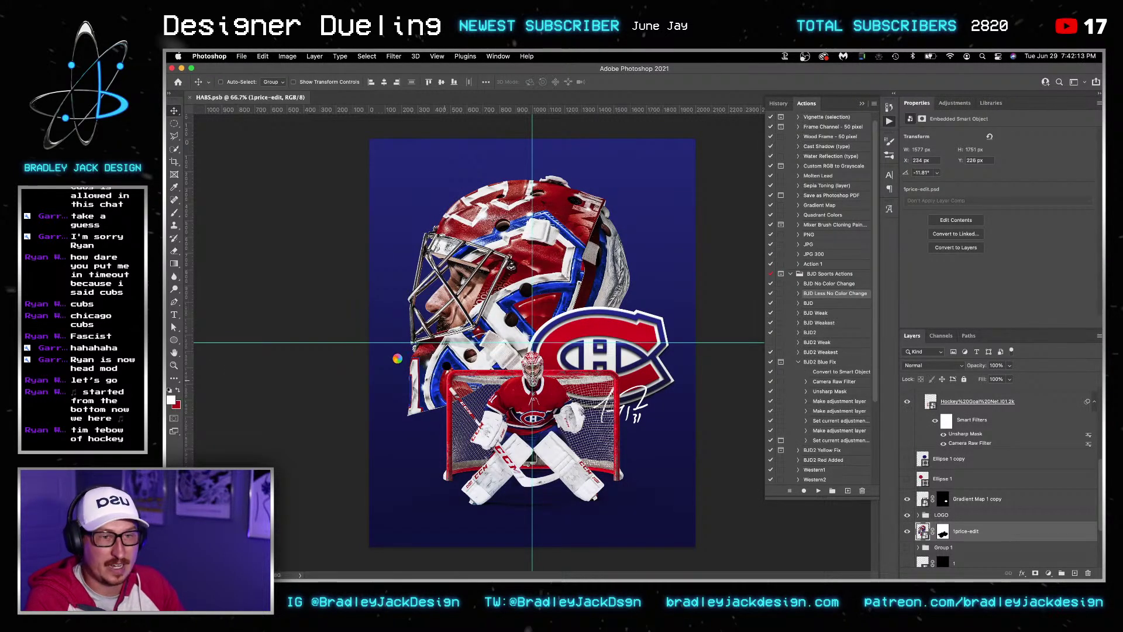
key("t")
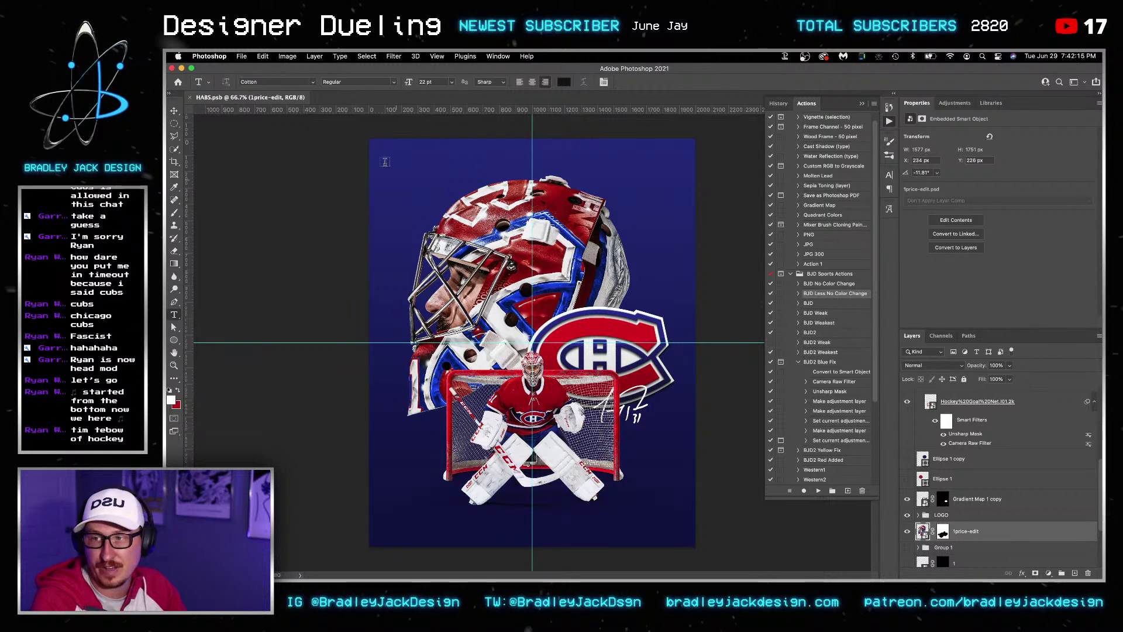
left_click_drag(385, 165, 538, 318)
type("FOR GOD SO LOVED THE WORLD THAT HE GAVE HIS ONE AND ONLY SON, THAT WHOEVER BELIEVES IN HIM SHALL NOT PERISH BUT HAVE ETERNAL LIFE.")
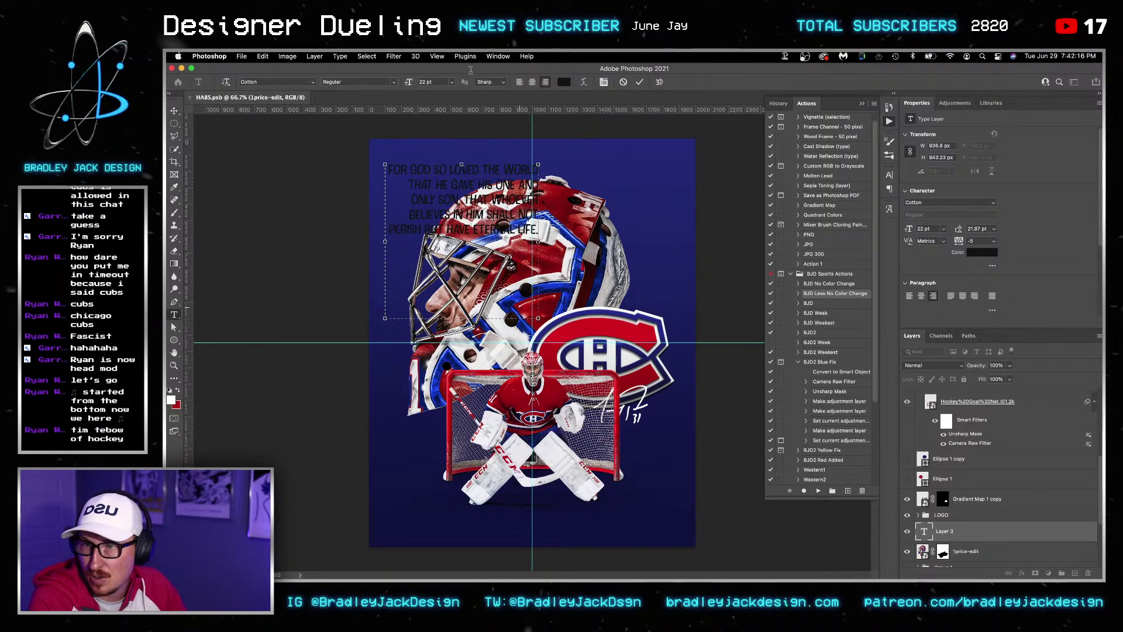
Left-align the John 3:16 verse and change its text color to white
key("cmd+shift+l")
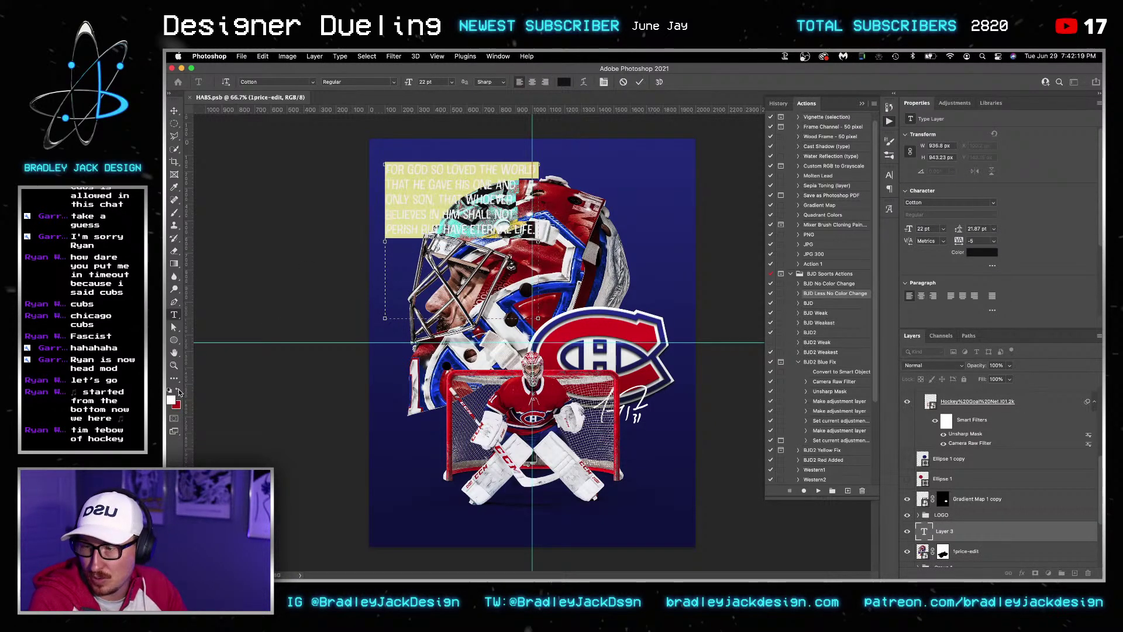
left_click(180, 391)
Switch to Safari and search the web for images of "john 3:16 guy" in a new tab
key("cmd+Tab")
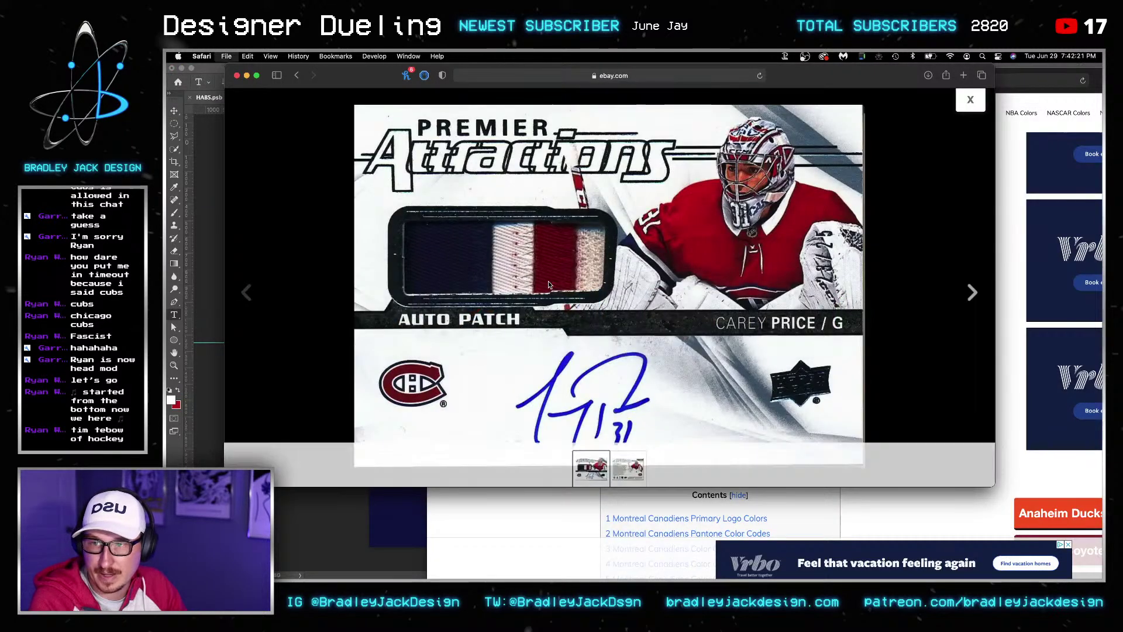
key("cmd+t")
type("john 3:1")
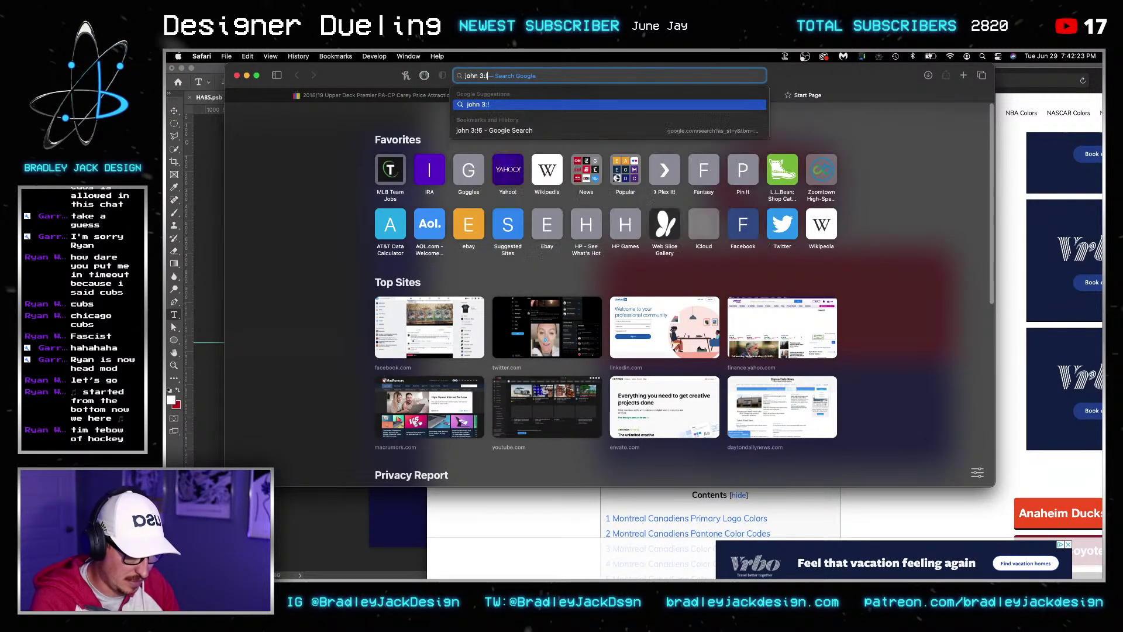
type("6 guy")
key("Return")
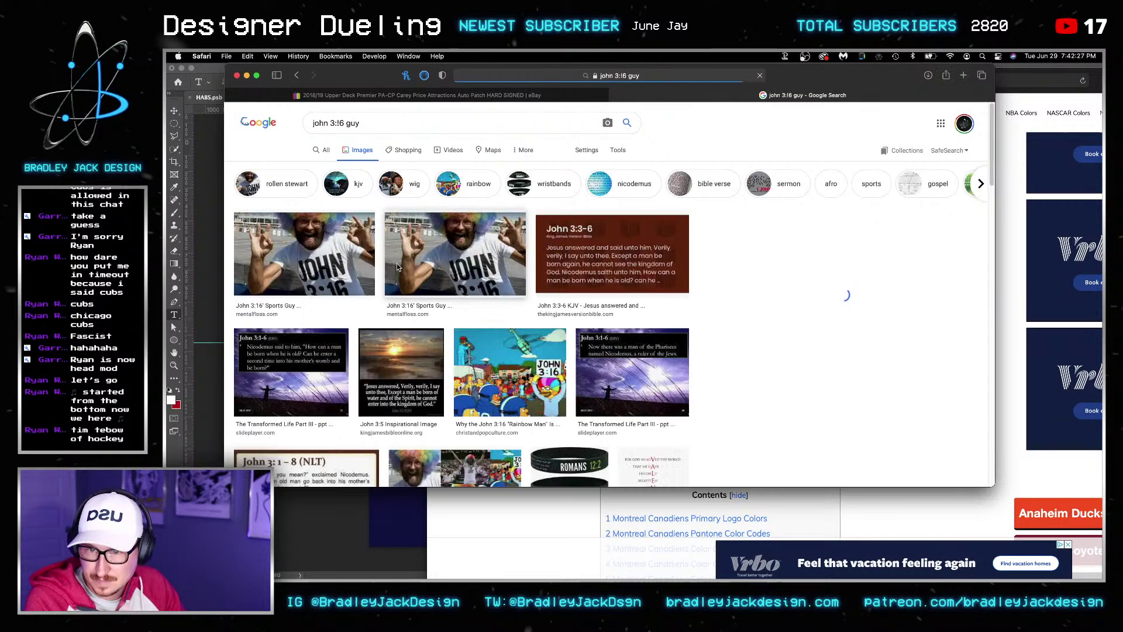
Examine the John 3:16 sports guy photo and its related images, and return to Photoshop
left_click(396, 264)
scroll(833, 241, "up", 1)
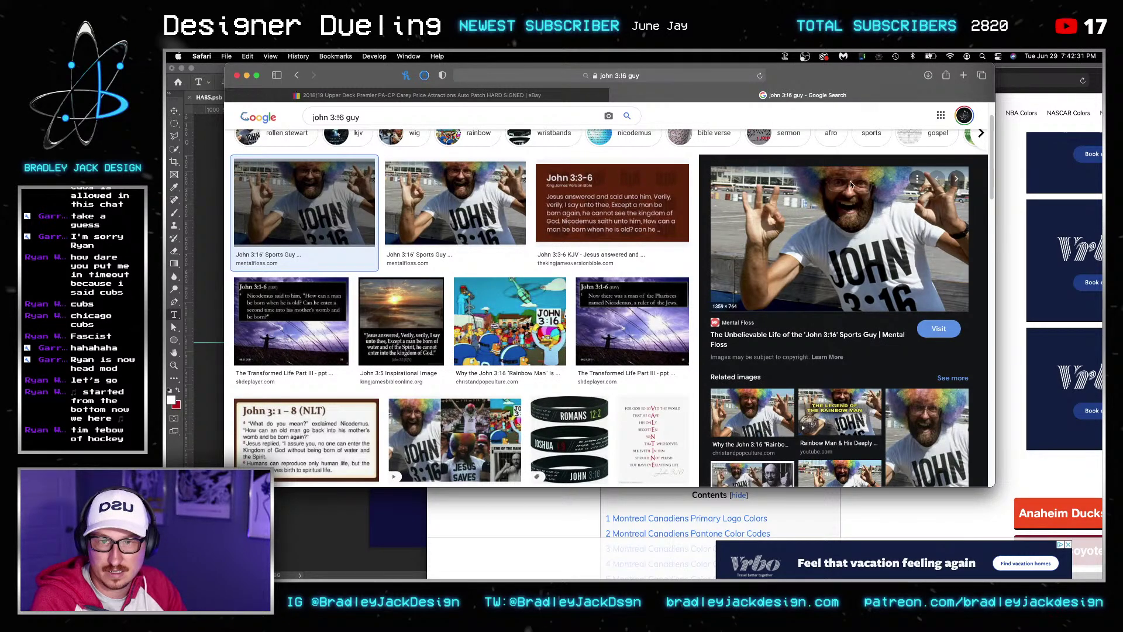
scroll(828, 410, "down", 5)
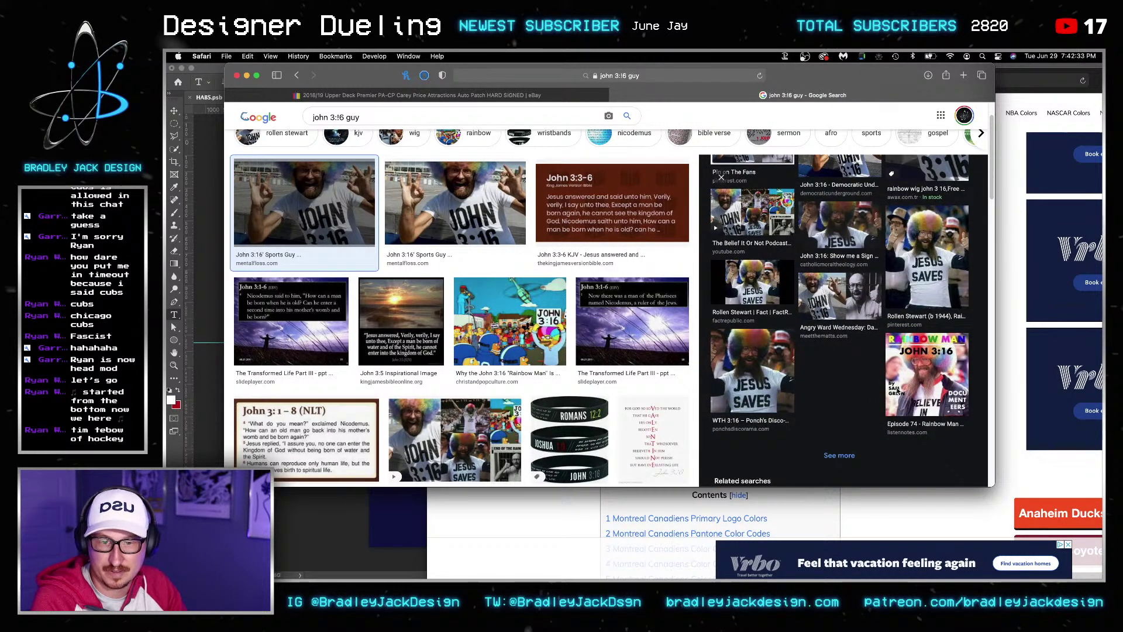
scroll(923, 339, "up", 4)
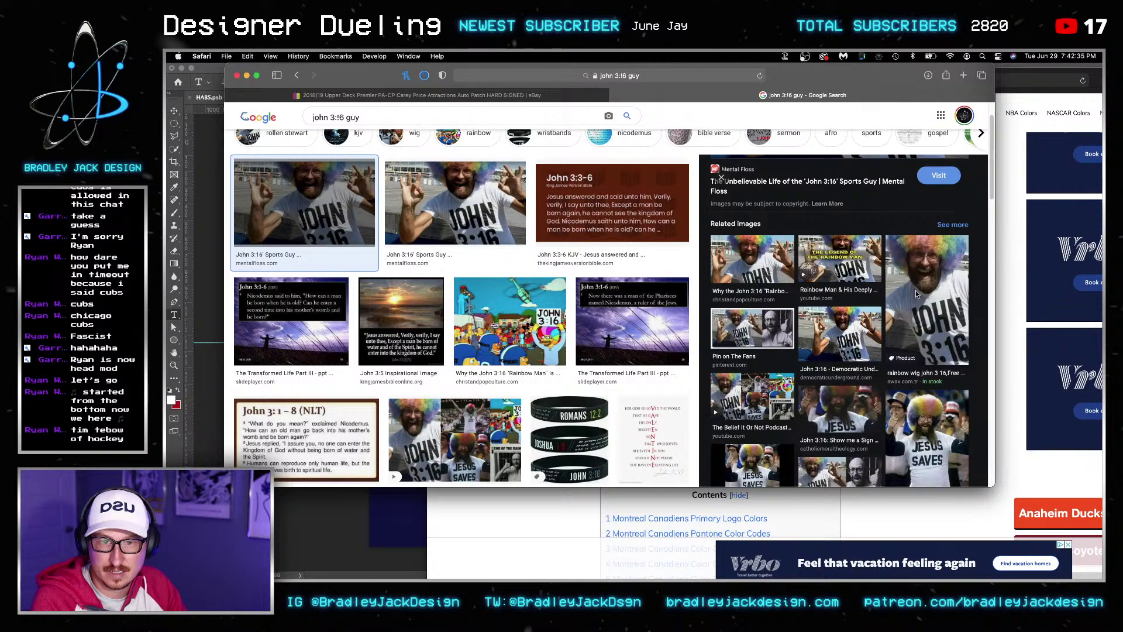
key("ctrl+shift+Tab")
key("super+Tab")
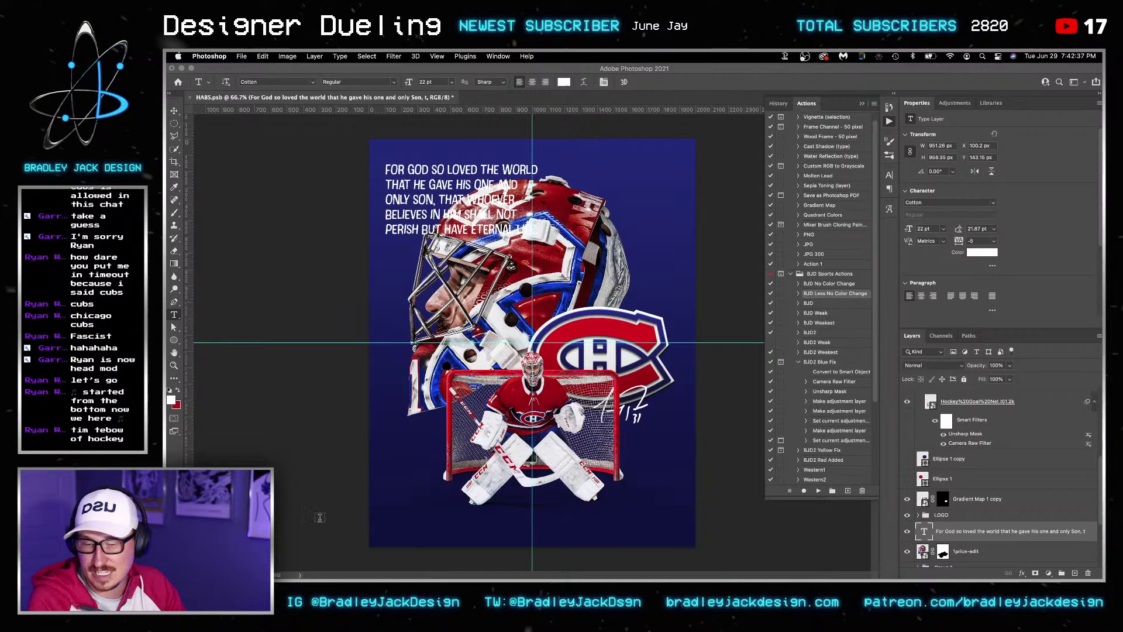
Switch to Safari and open fonts.adobe.com in a new tab
double_click(923, 531)
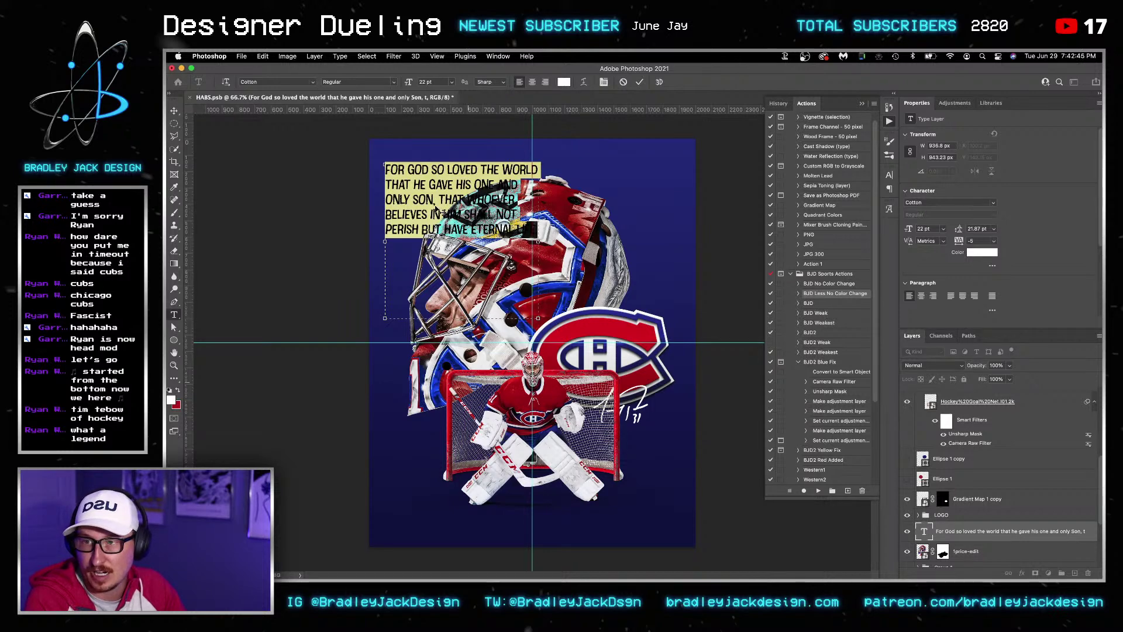
key("super+Tab")
key("super+t")
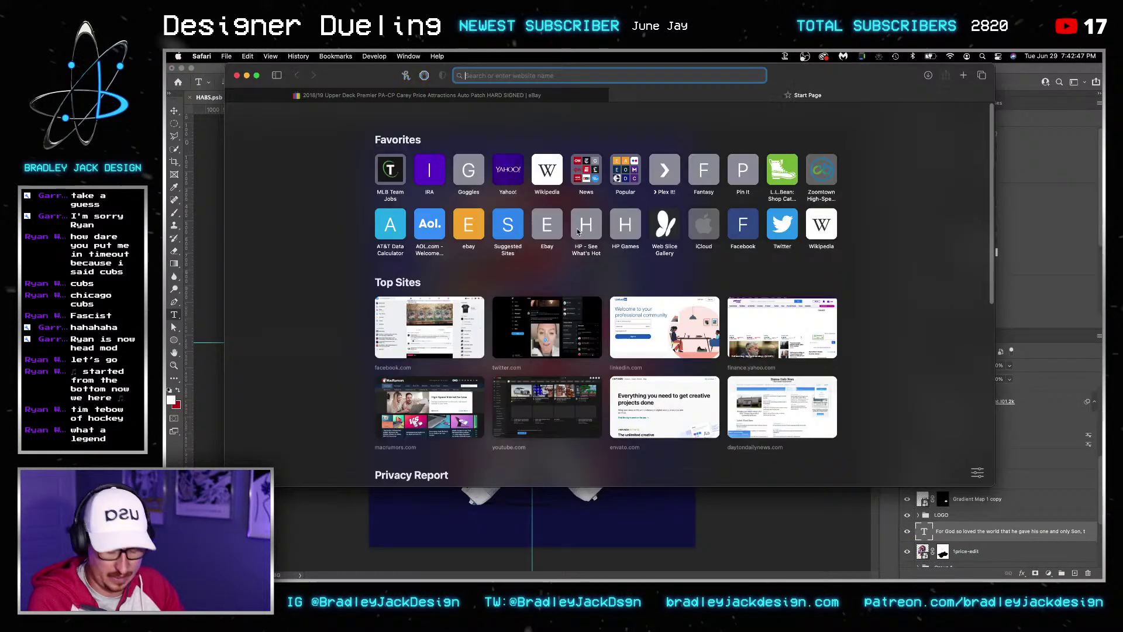
type("fonts.adobe.com")
key("Return")
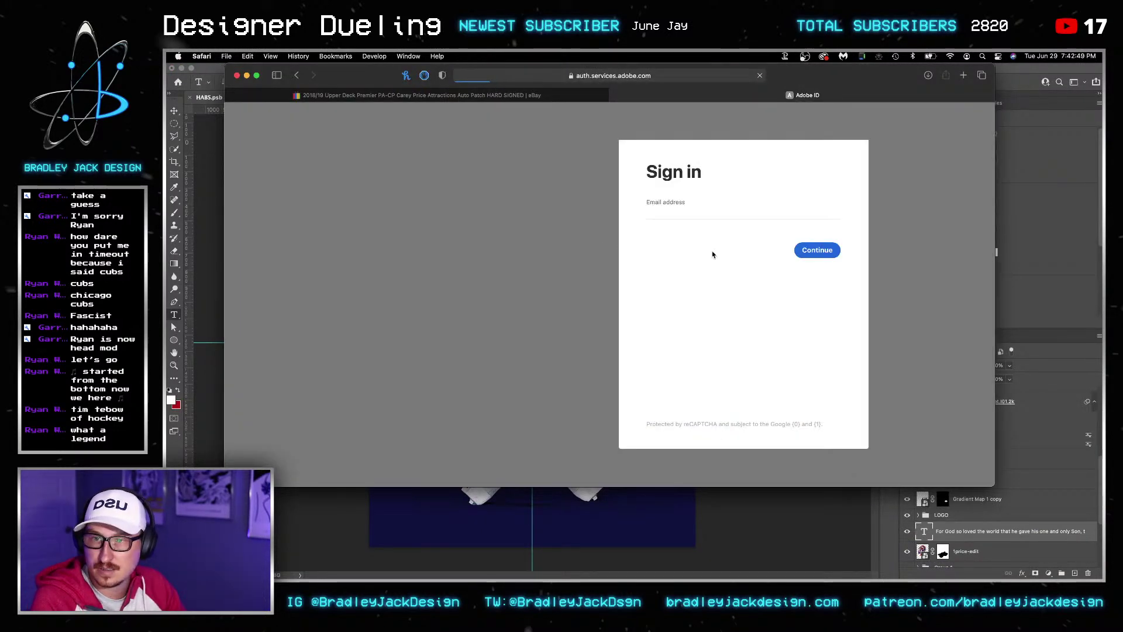
key("super+Tab")
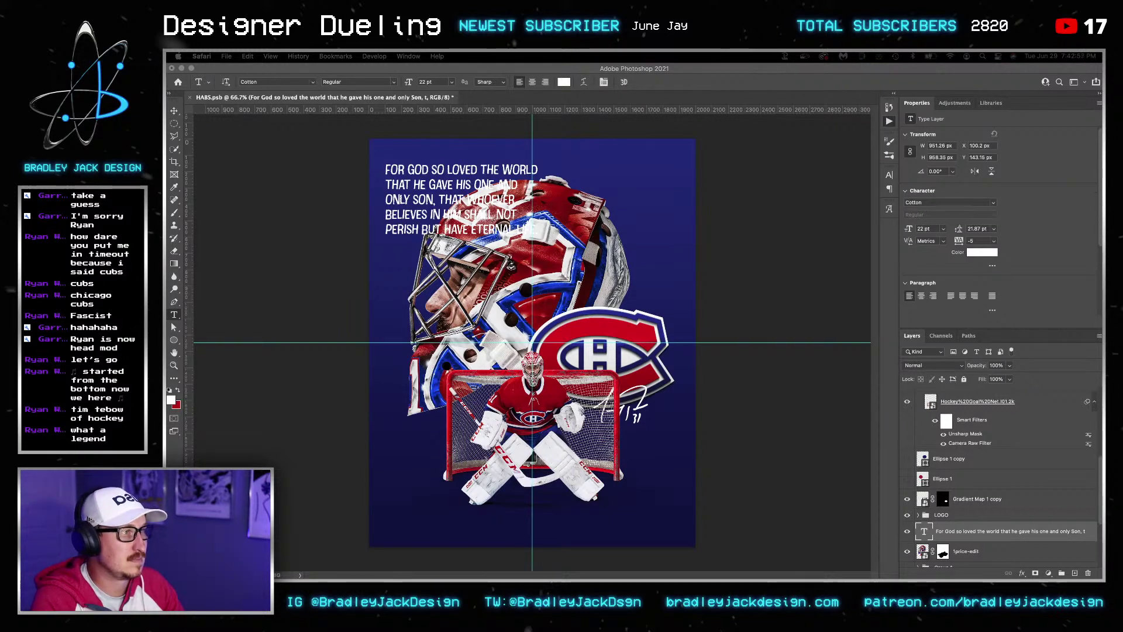
key("super+Tab")
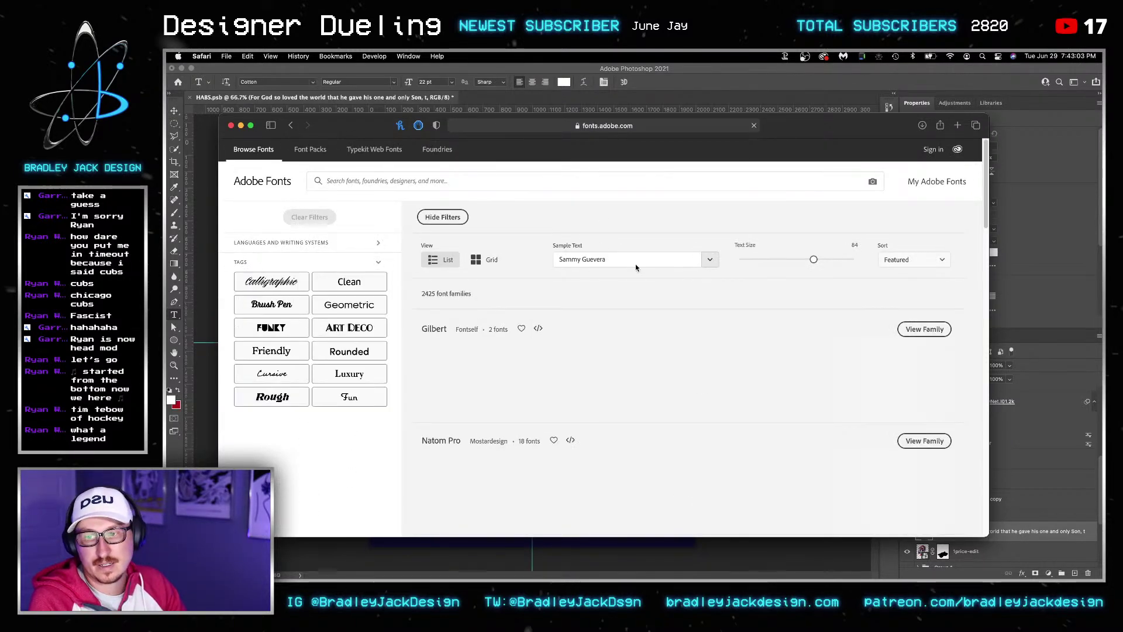
Filter the fonts by the Blackletter tag and replace the sample text with the full John 3:16 verse
left_click(634, 262)
key("ctrl+a")
key("BackSpace")
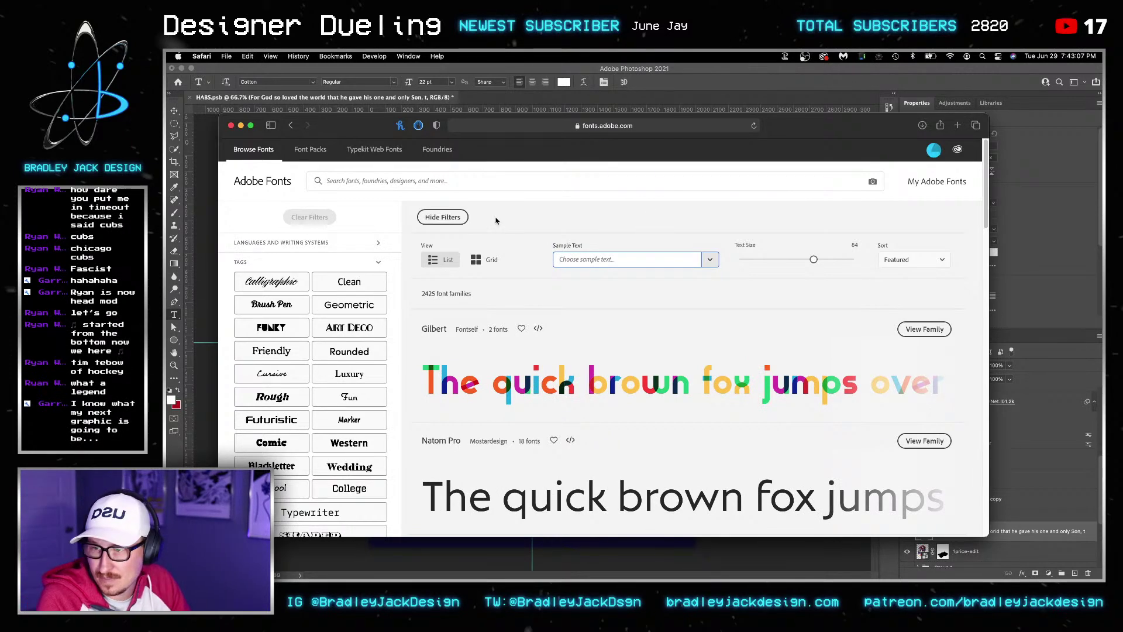
scroll(360, 236, "down", 2)
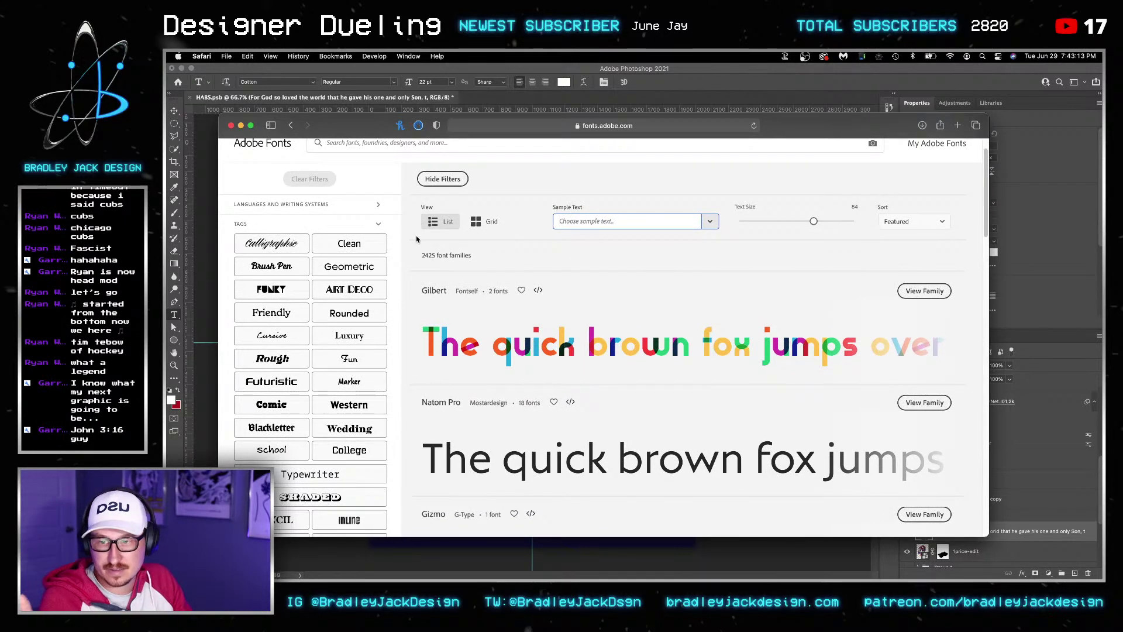
scroll(417, 239, "down", 2)
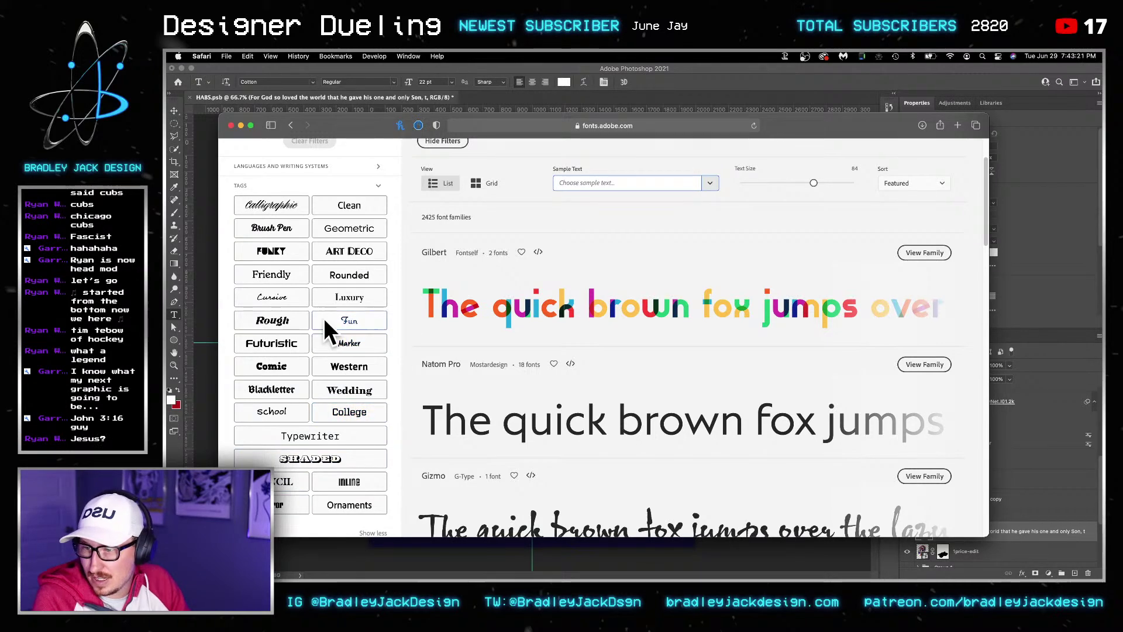
left_click(272, 389)
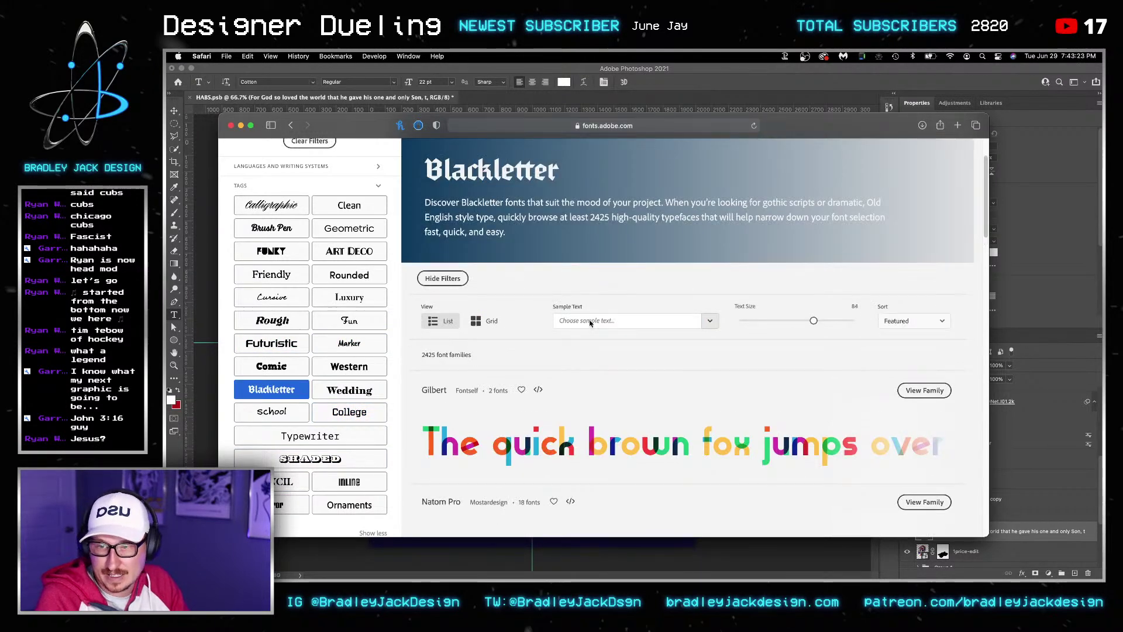
left_click(590, 321)
type("For God so loved the world that he gave his one and only Son, that whoever believes in him shall not perish but have eternal life.")
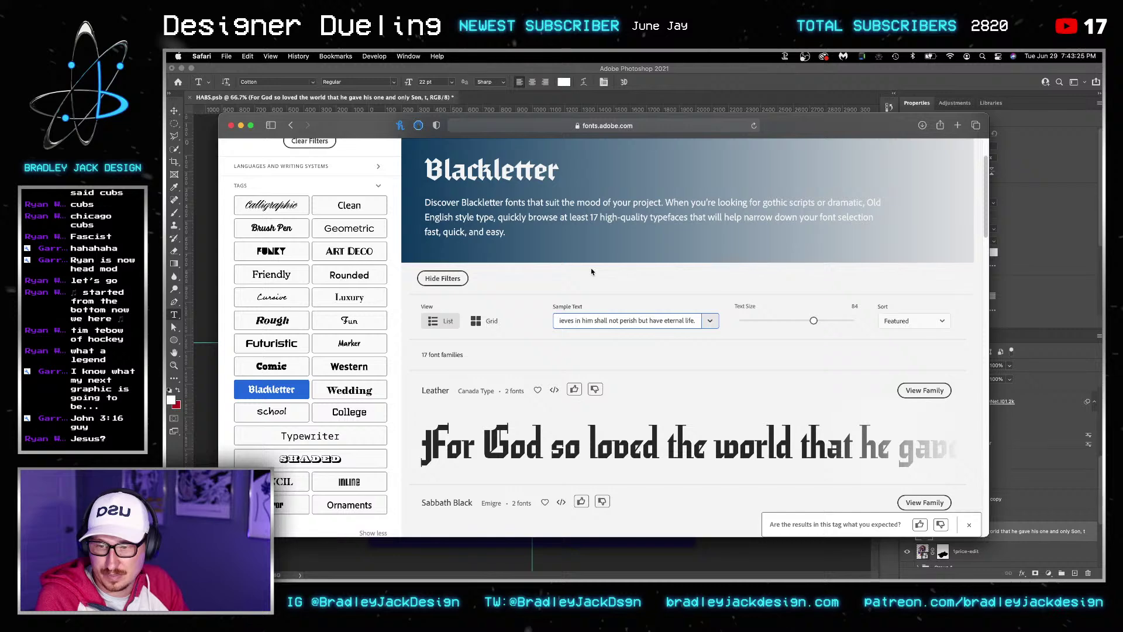
Enlarge the sample text slightly and compare how the Blackletter families render the verse
scroll(591, 271, "down", 1)
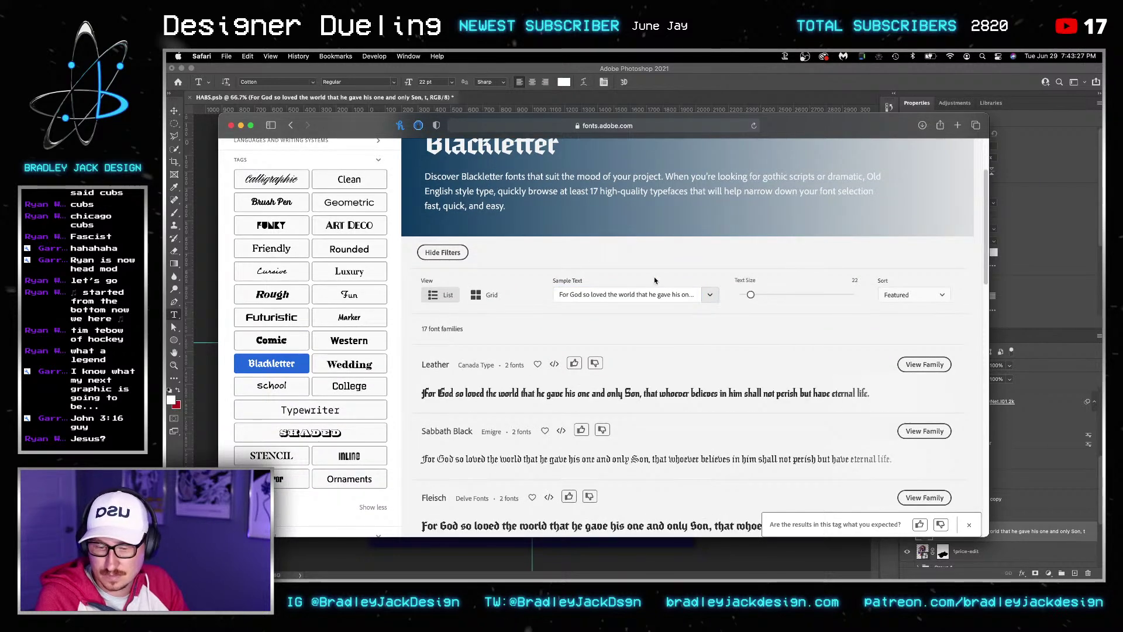
scroll(655, 281, "down", 3)
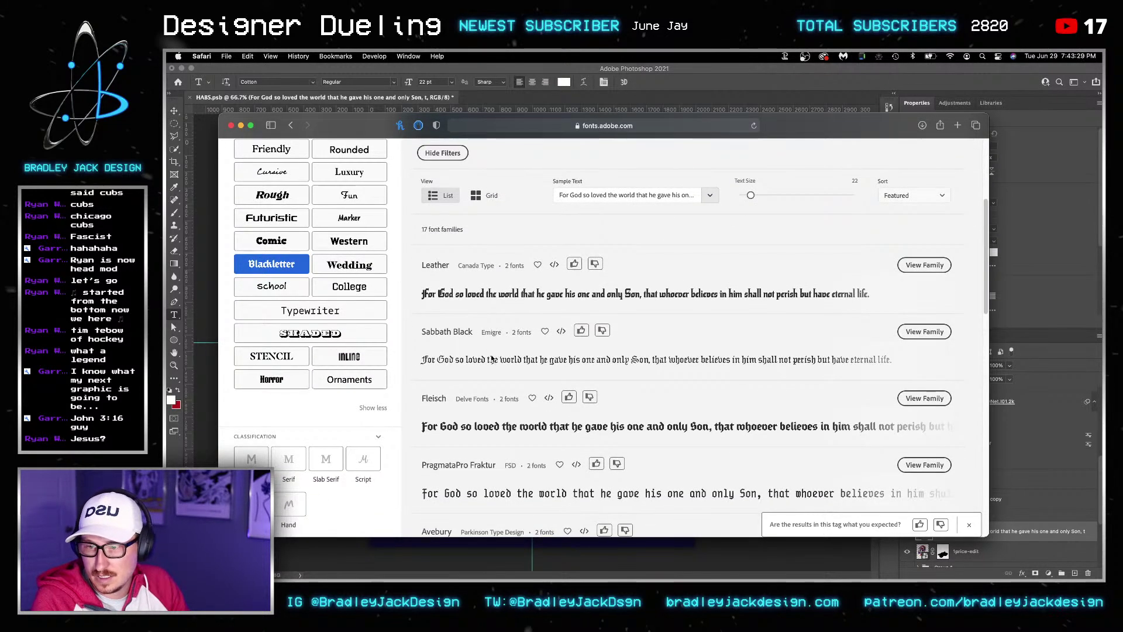
left_click_drag(750, 195, 775, 196)
scroll(674, 316, "down", 3)
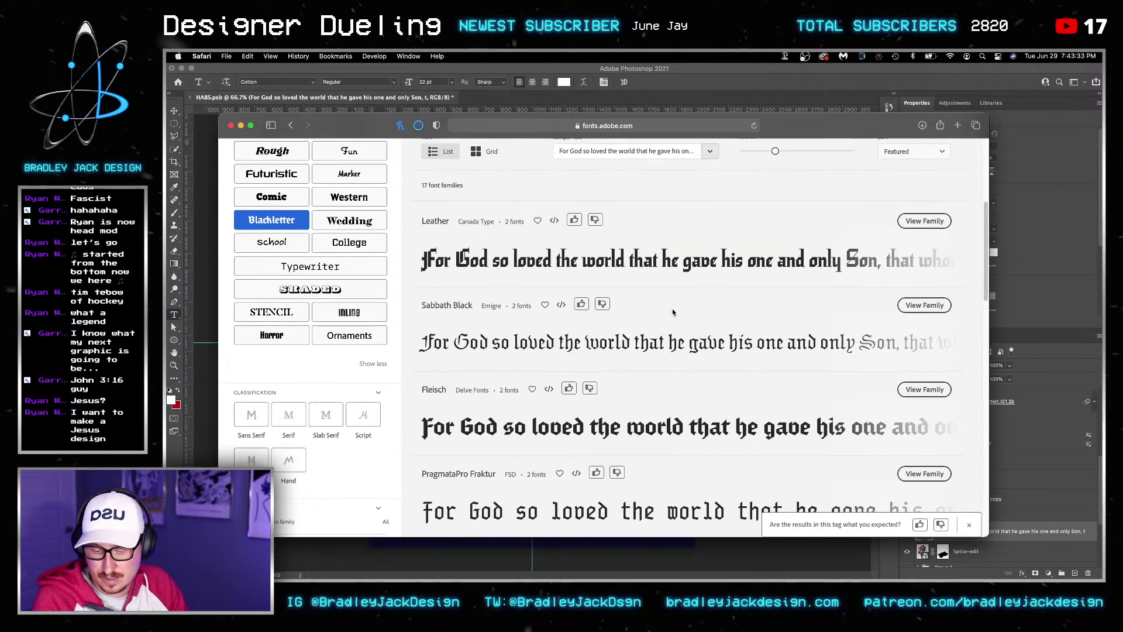
scroll(663, 301, "down", 2)
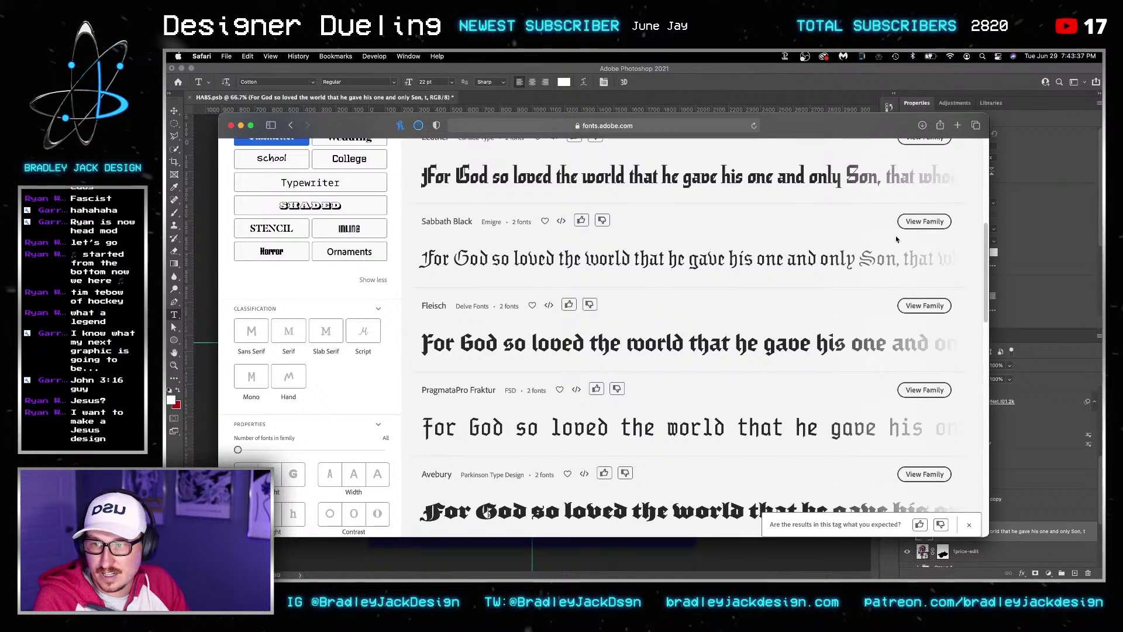
Activate both fonts of the Sabbath Black family and return to Photoshop
left_click(923, 223)
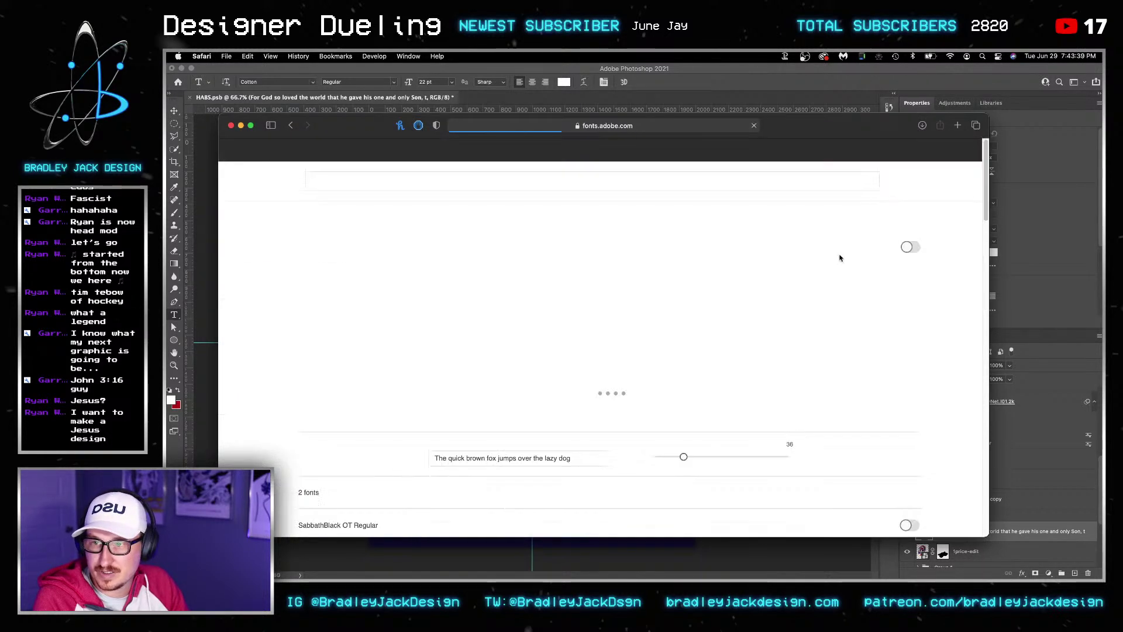
left_click(910, 247)
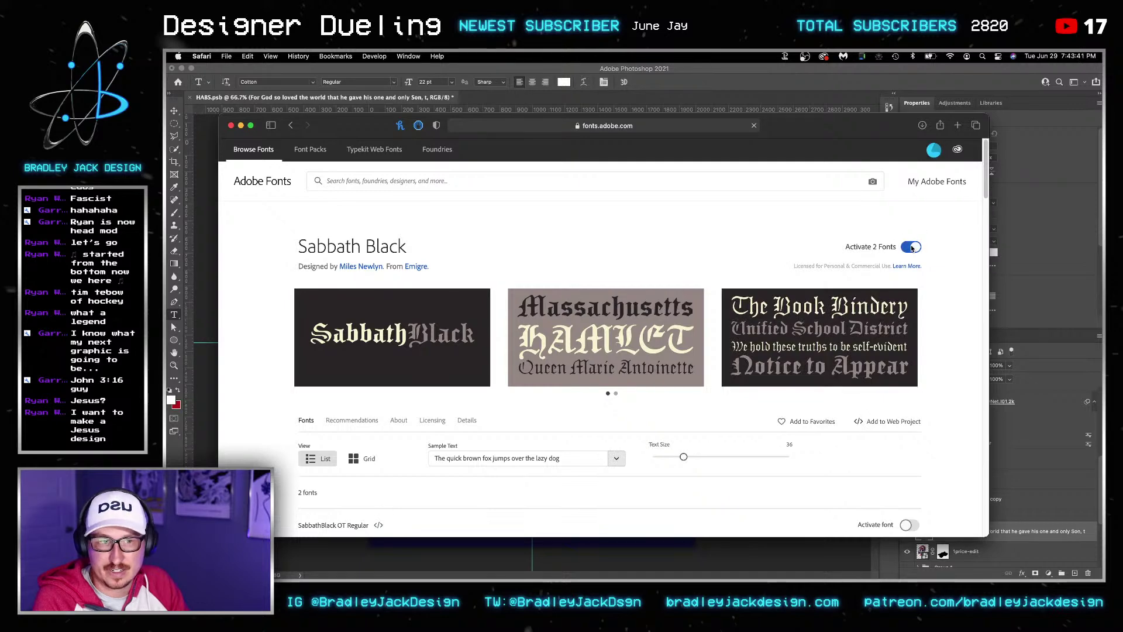
left_click(836, 94)
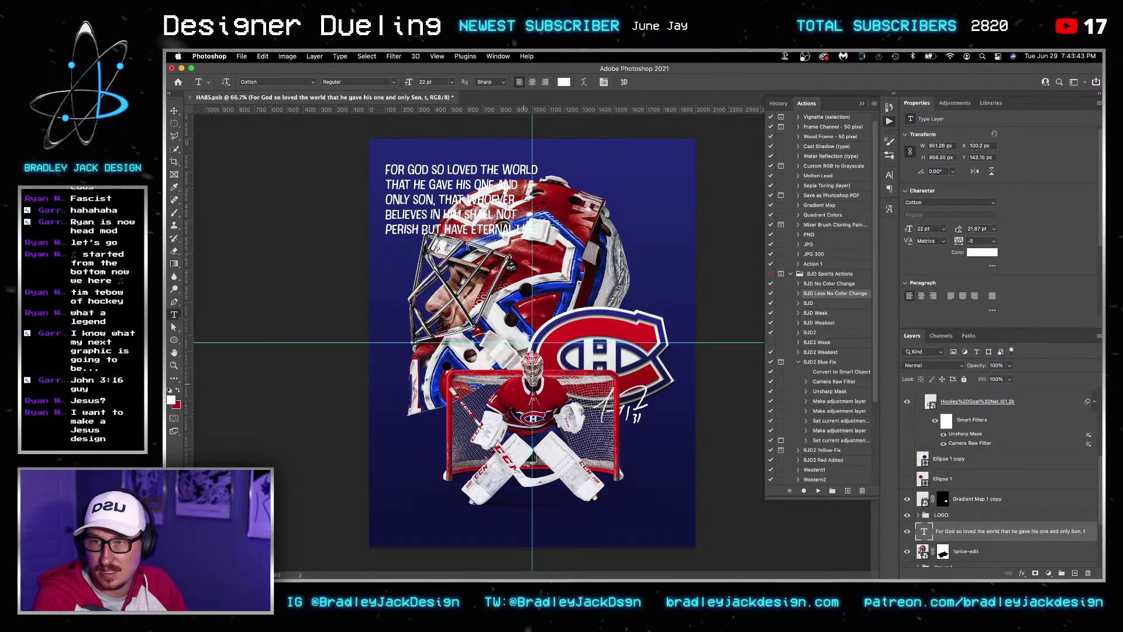
Set the verse's font to SabbathBlack OT Heavy
left_click(960, 202)
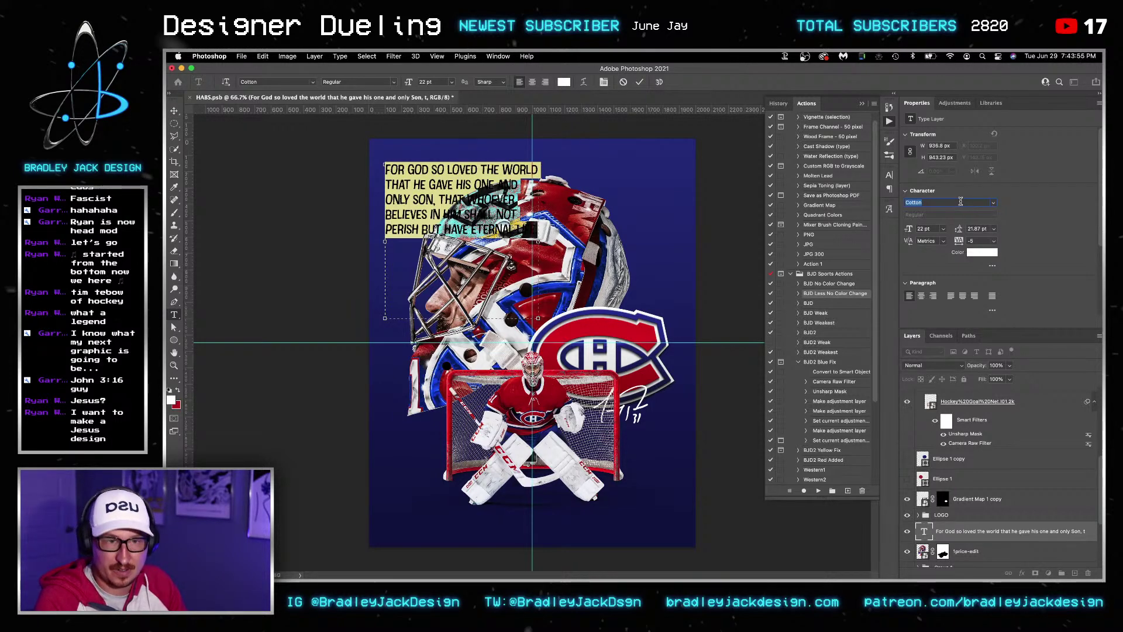
type("sabbath")
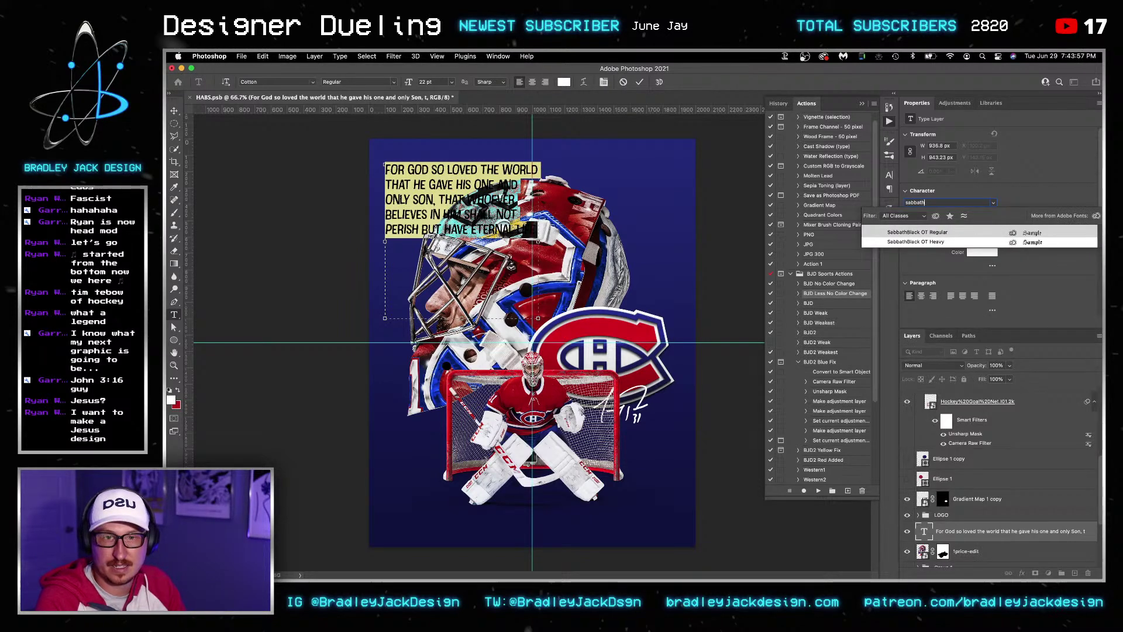
key("Down")
key("Down")
left_click(945, 245)
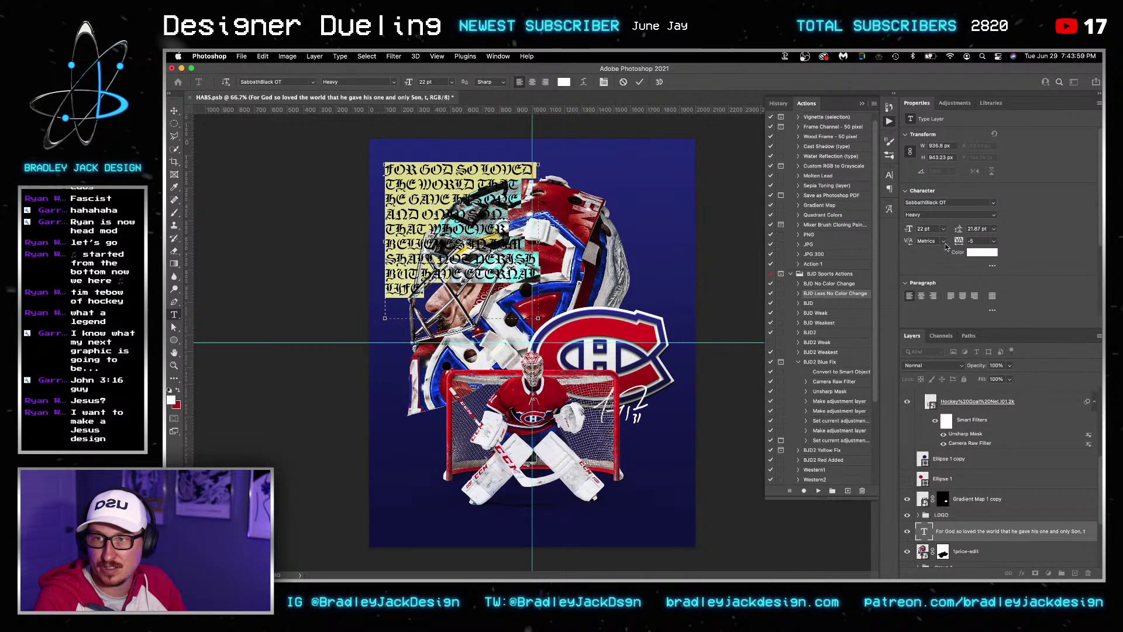
Turn off All Caps for the verse and justify the paragraph with its last line centered
left_click(888, 175)
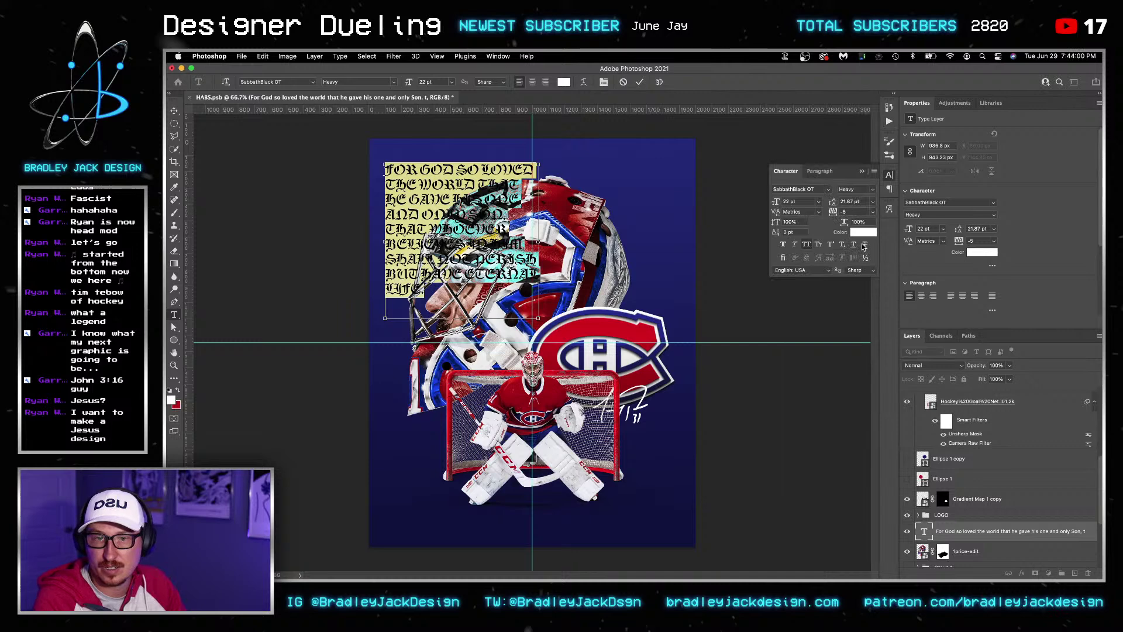
left_click(806, 244)
left_click(795, 245)
left_click(453, 185)
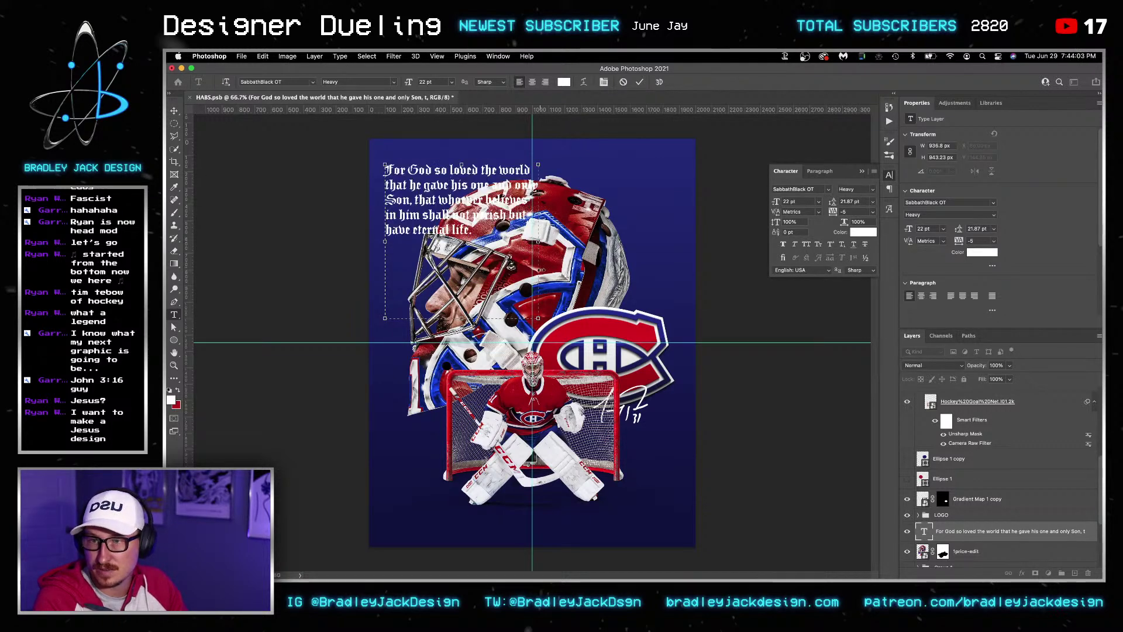
left_click(820, 172)
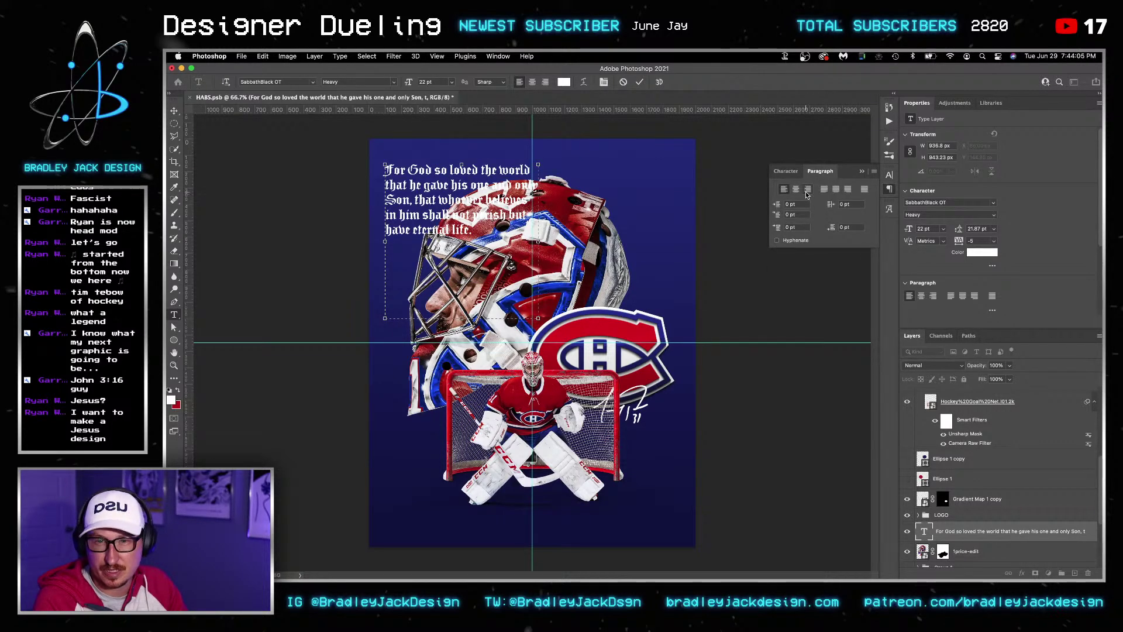
left_click(835, 189)
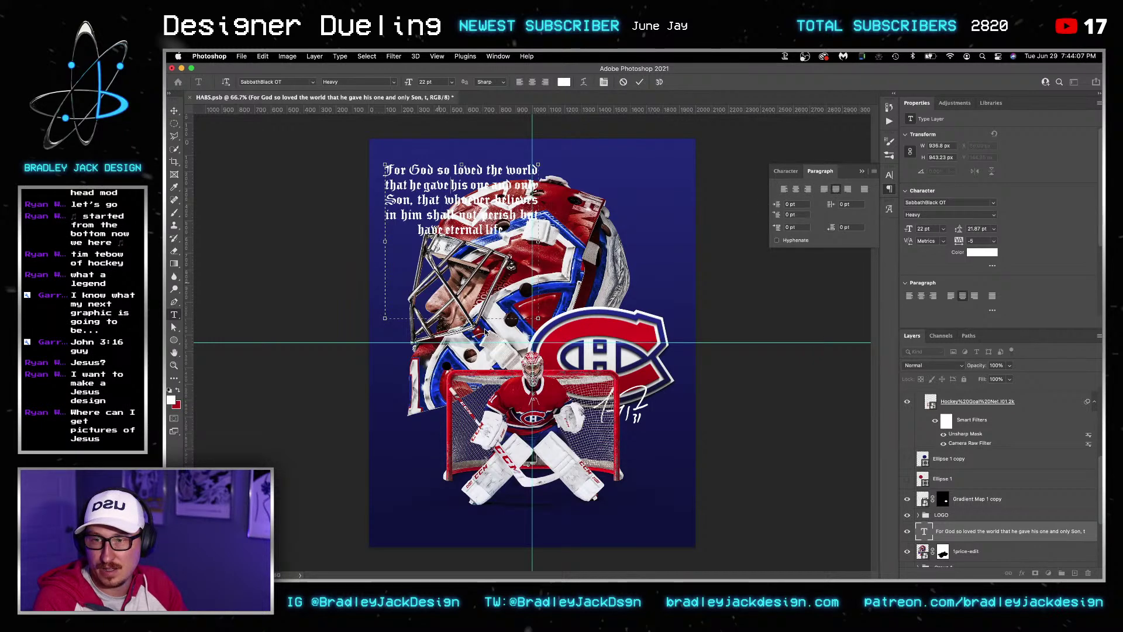
Reduce the font size of the whole verse to 8 pt
key("super+a")
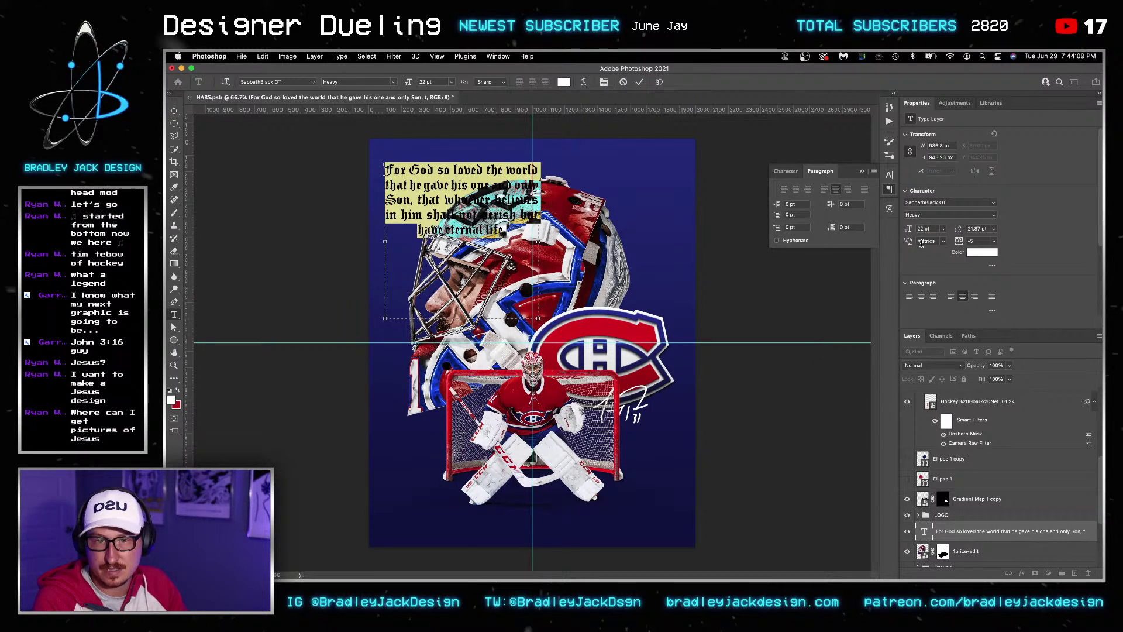
left_click(924, 229)
type("20")
key("Return")
key("Down")
key("Down")
key("Down")
key("Down")
key("Down")
key("Down")
key("Down")
key("Down")
key("Down")
key("Down")
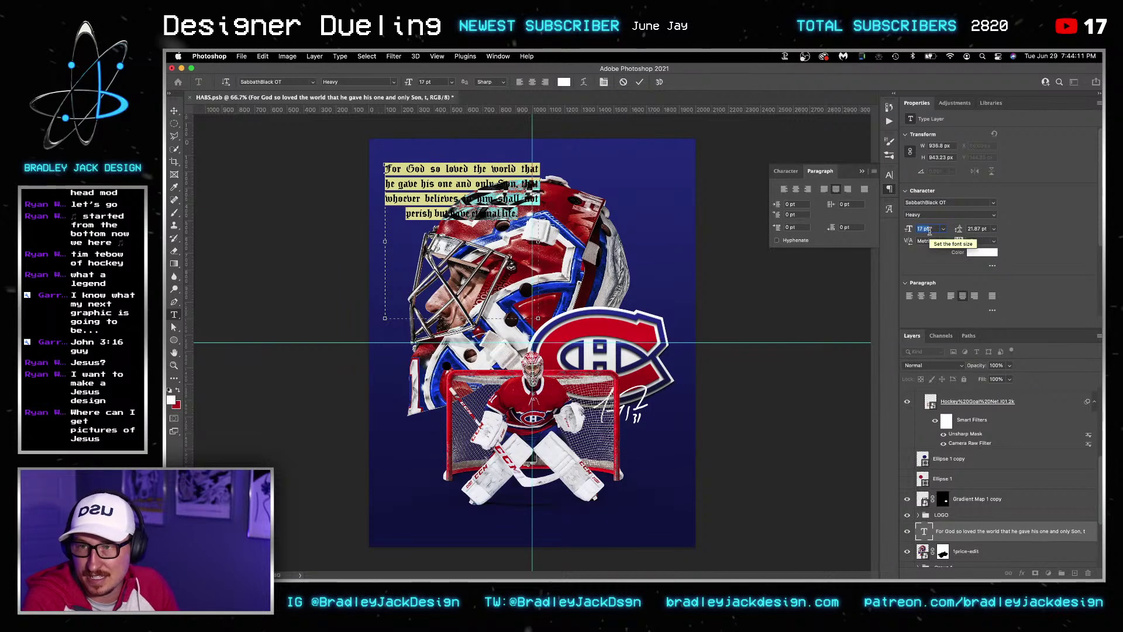
key("Down")
key("Down")
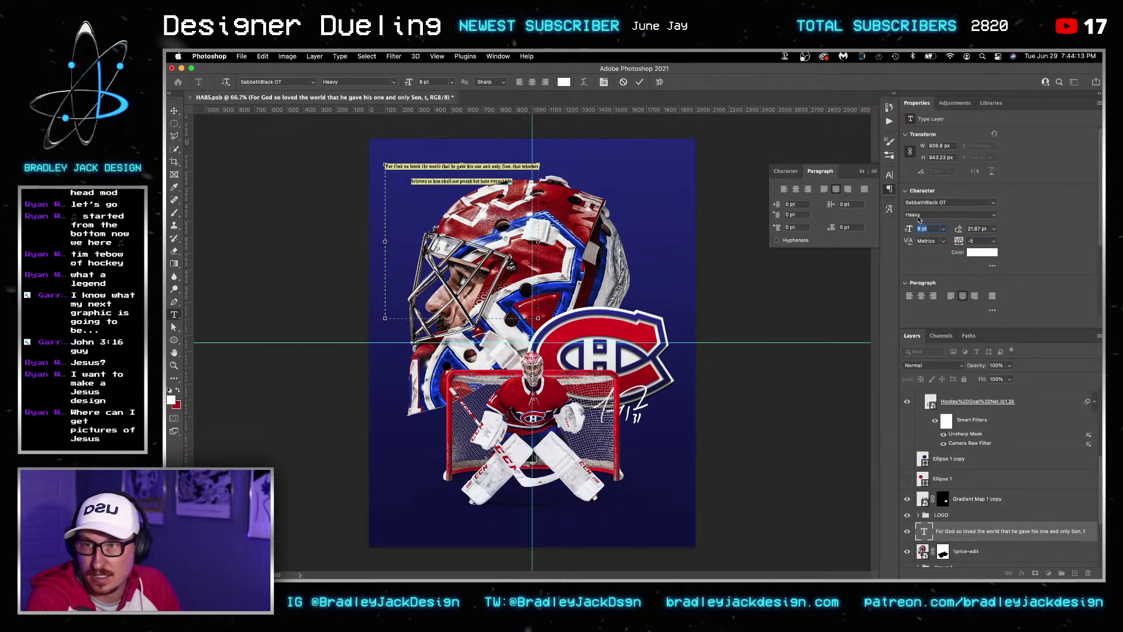
Narrow the verse's text box to about 289 px and place it over the helmet's lower left, beside the net
left_click_drag(538, 241, 454, 414)
key("ctrl+Return")
key("v")
scroll(995, 514, "down", 2)
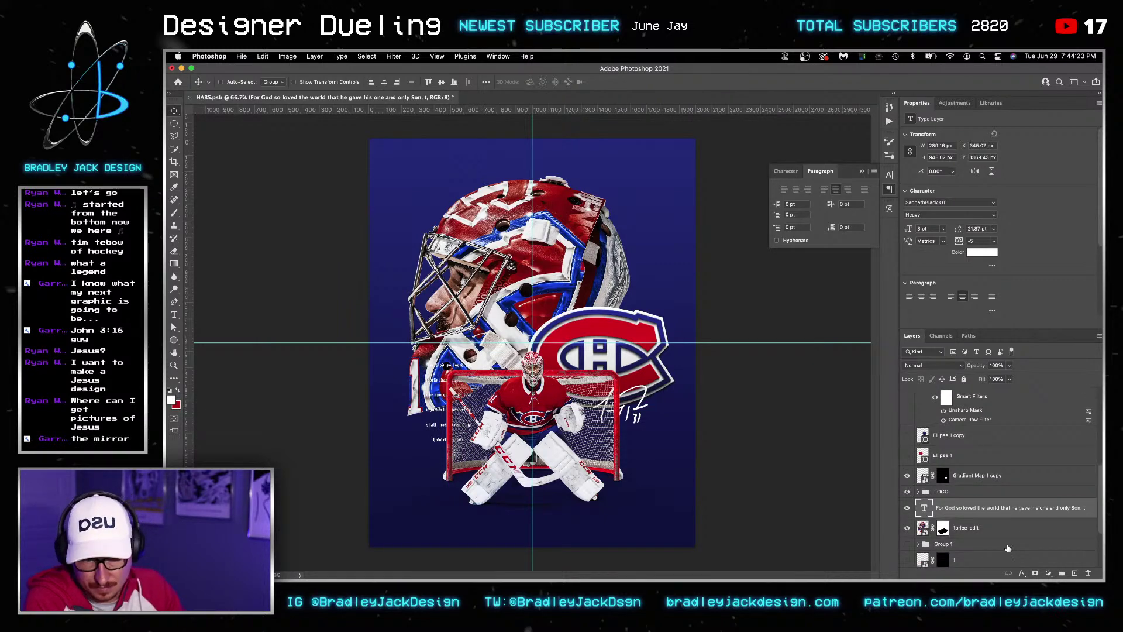
left_click(1023, 573)
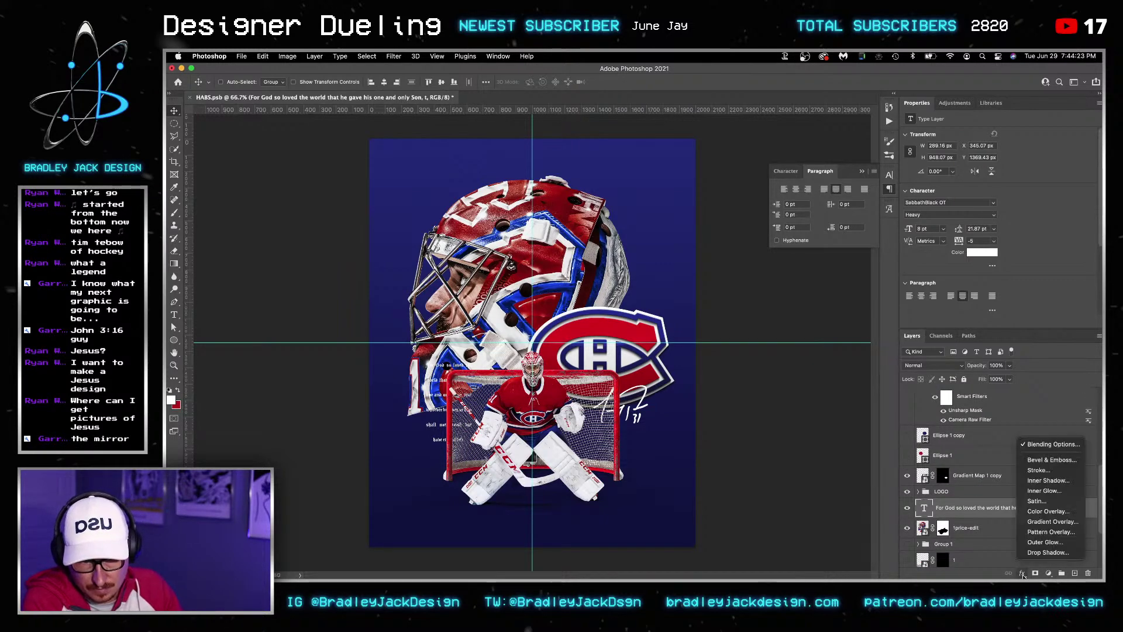
left_click(1048, 552)
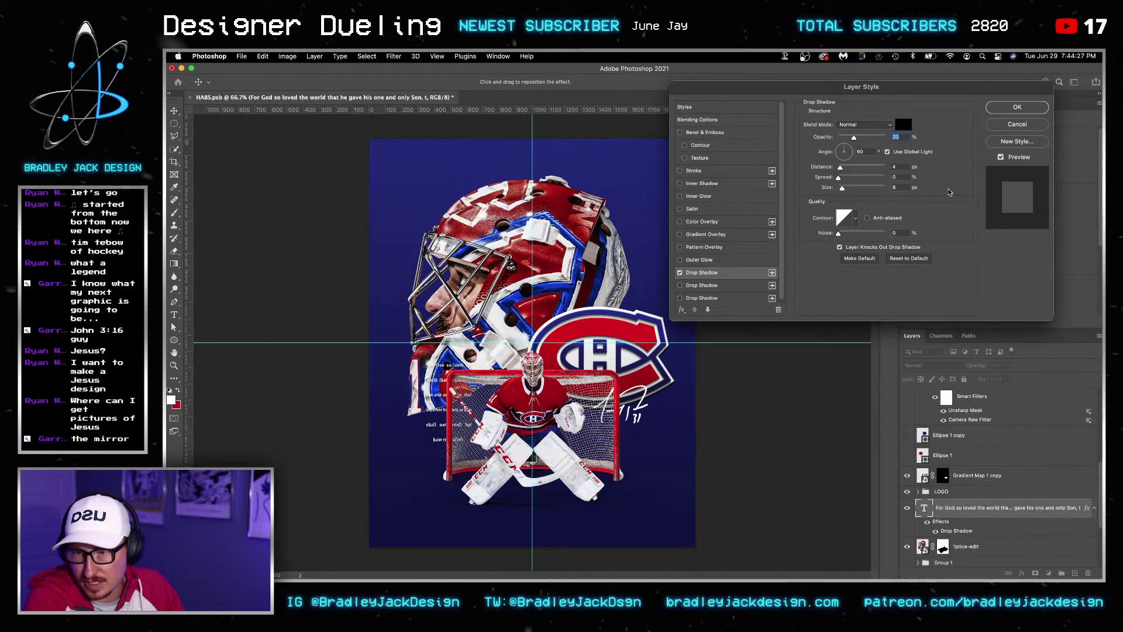
left_click(1001, 125)
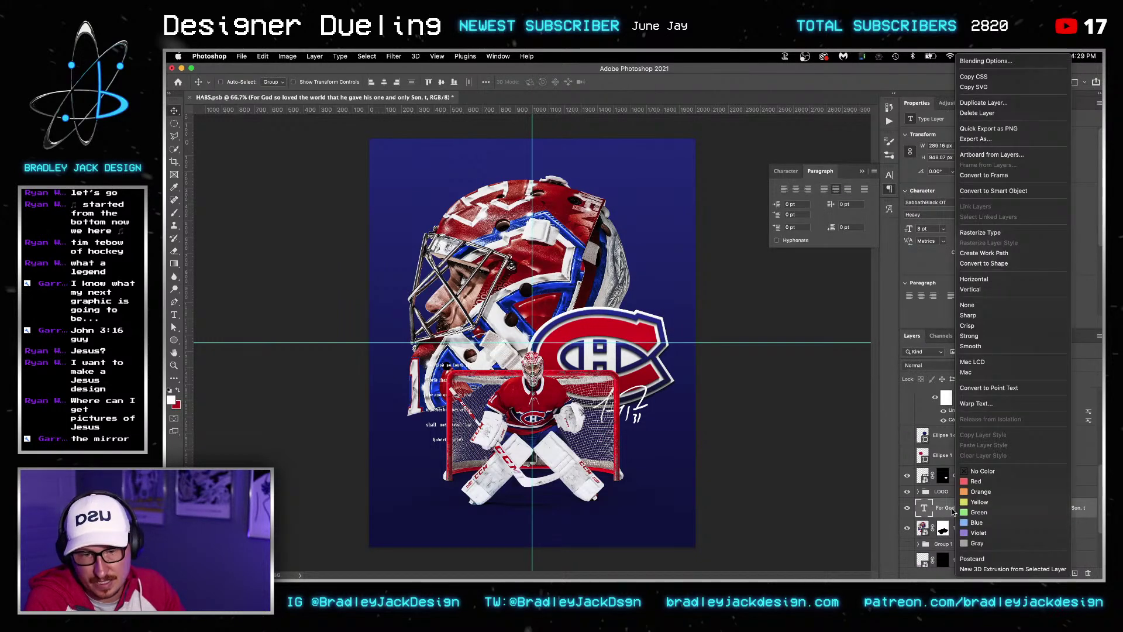
Duplicate the John 3:16 verse text layer
key("super+j")
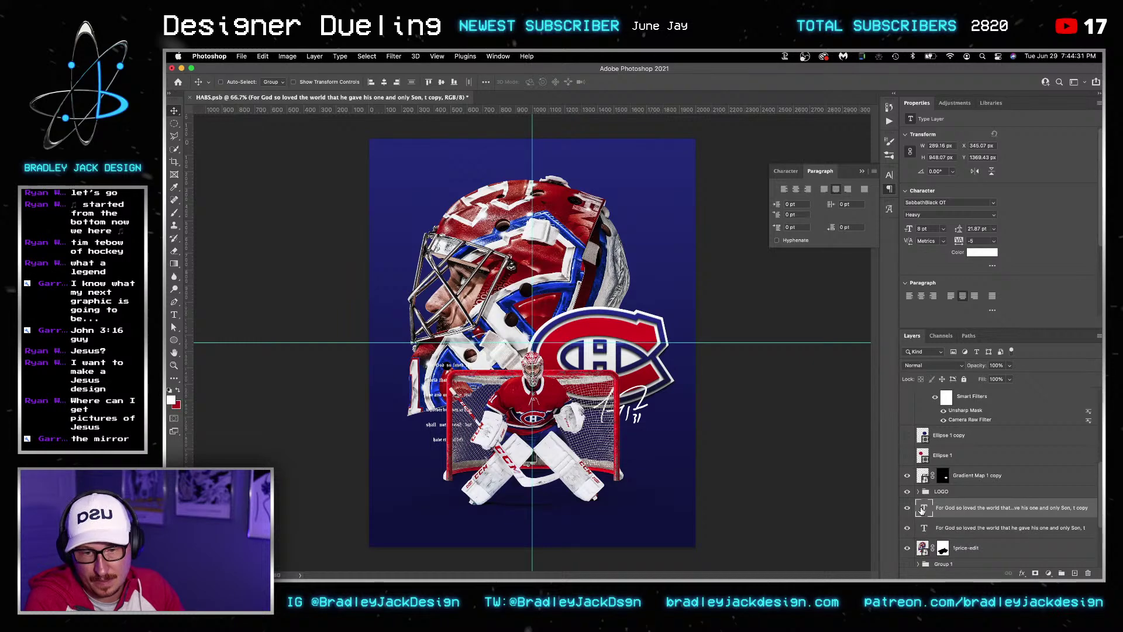
Add the line "John 3:16" to the end of the upper verse text and delete the older verse layer beneath it
key("t")
left_click(441, 441)
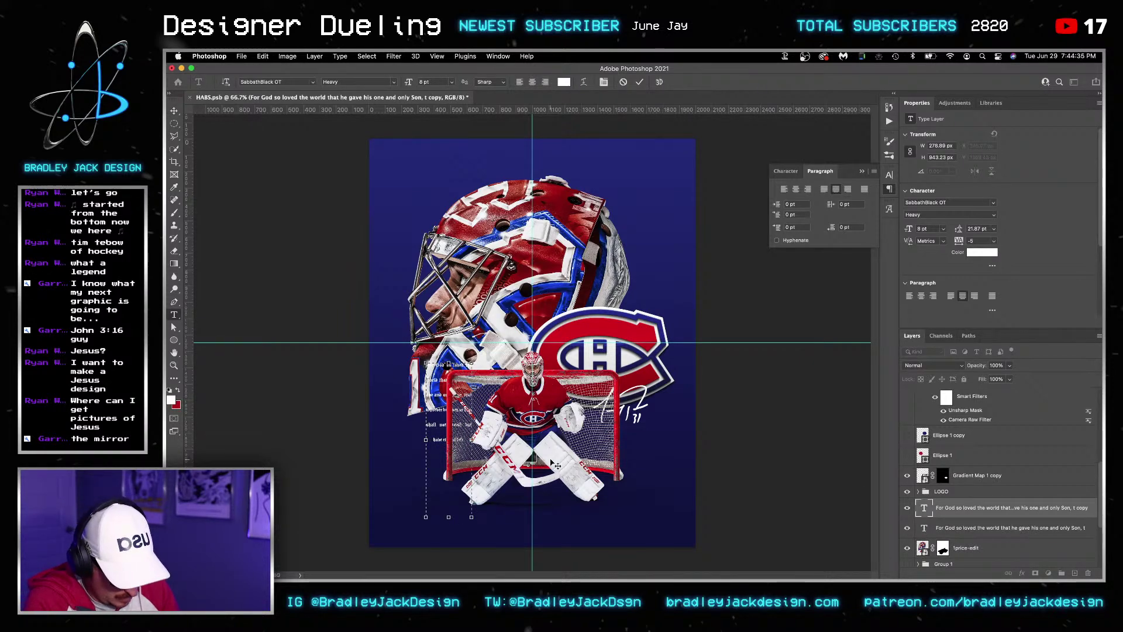
key("Return")
type("Joh")
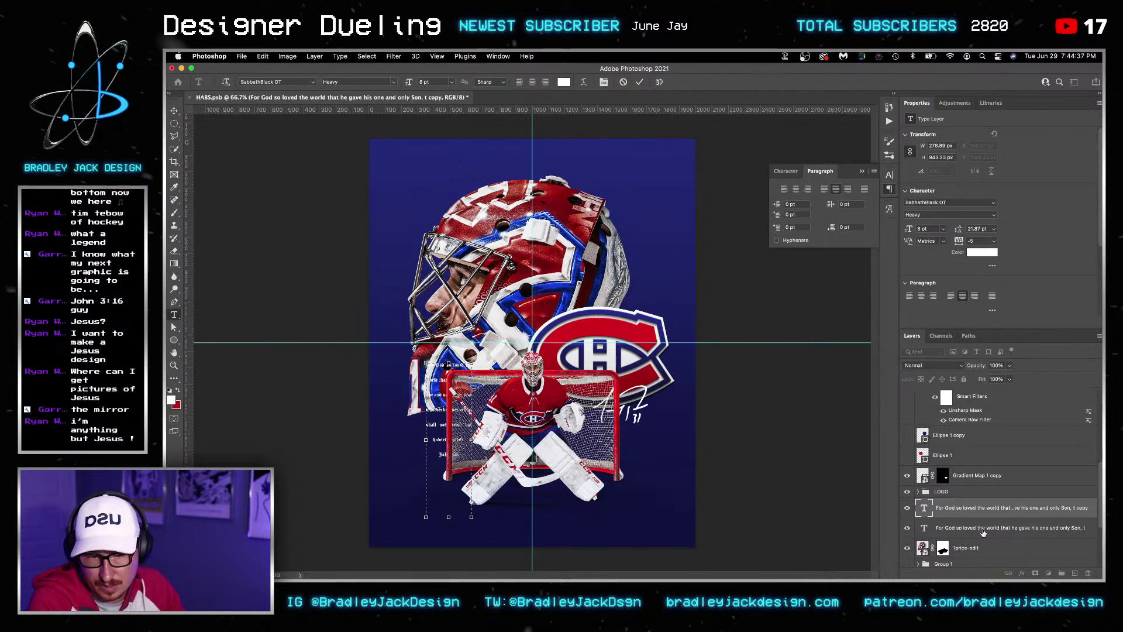
left_click(983, 547)
key("v")
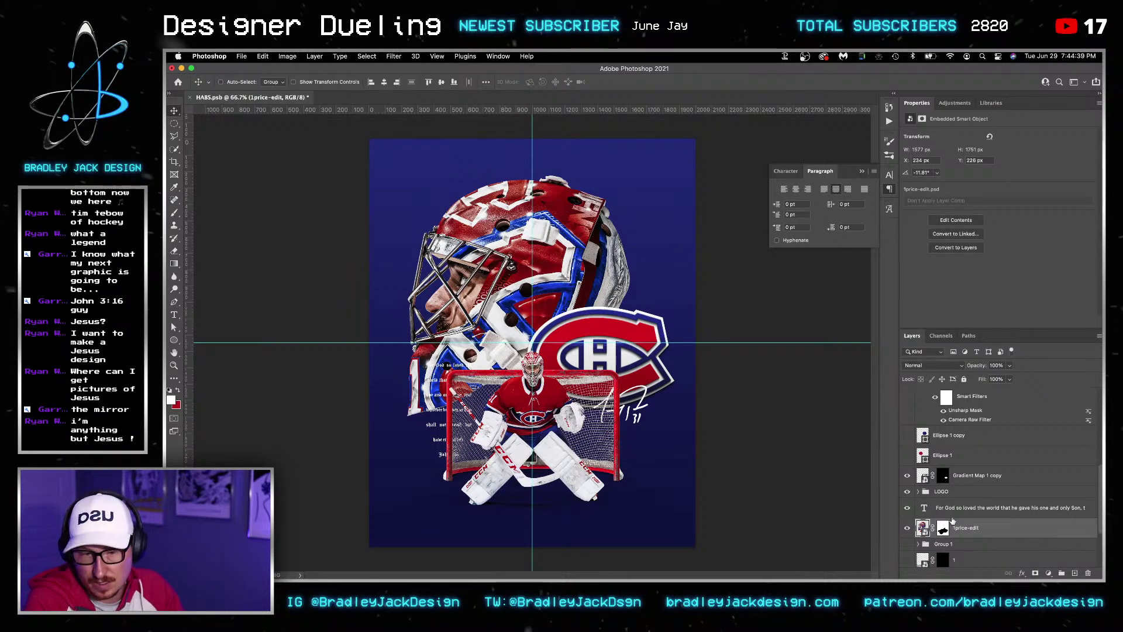
Duplicate the verse text layer and change the lower copy's text colour to black
left_click(959, 513)
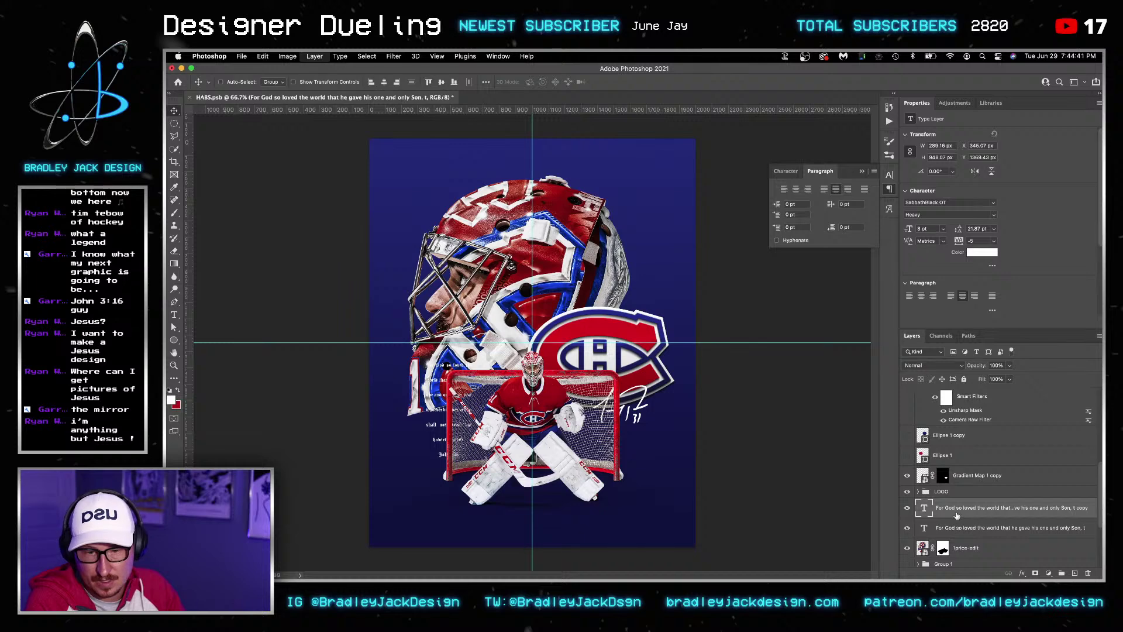
key("super+j")
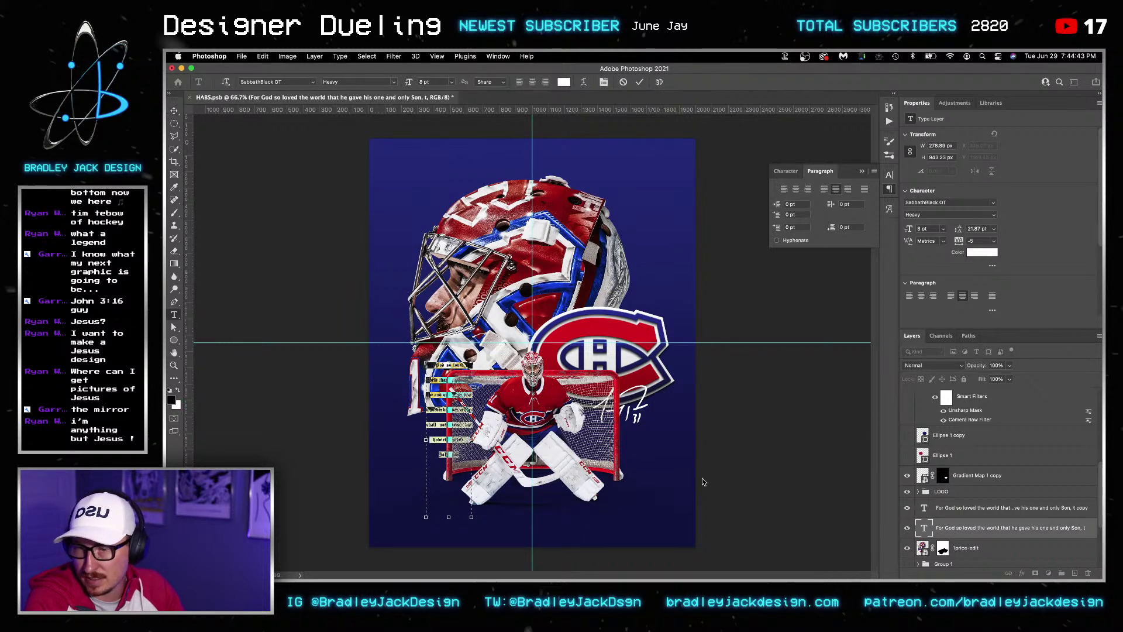
key("v")
Convert the lower, black verse layer to a smart object and enlarge the layer list area
right_click(971, 527)
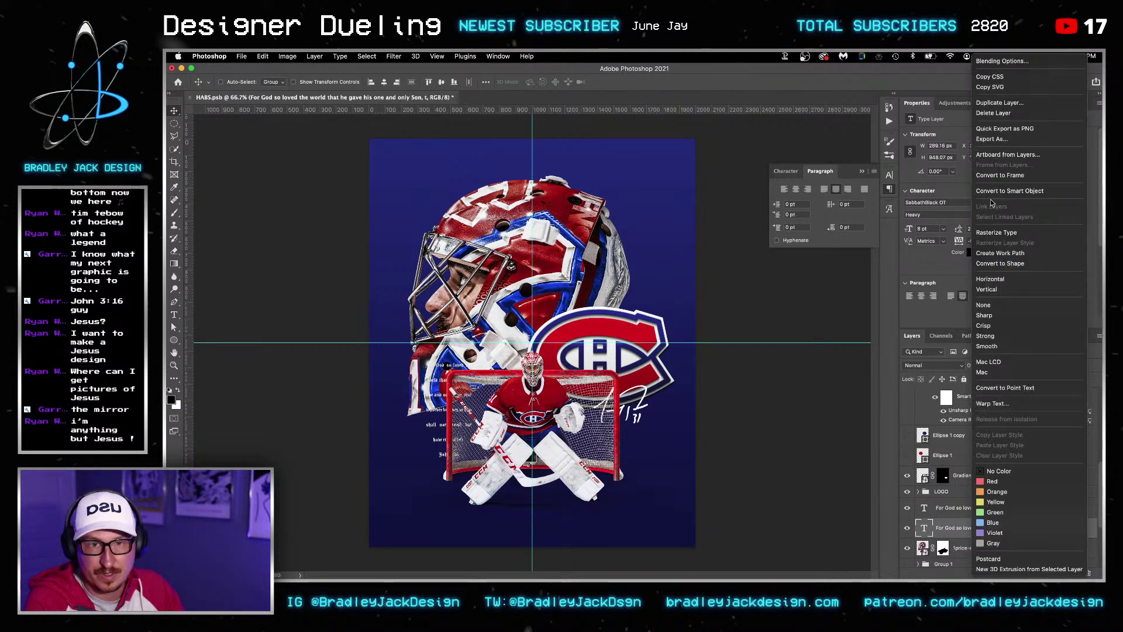
left_click(1001, 191)
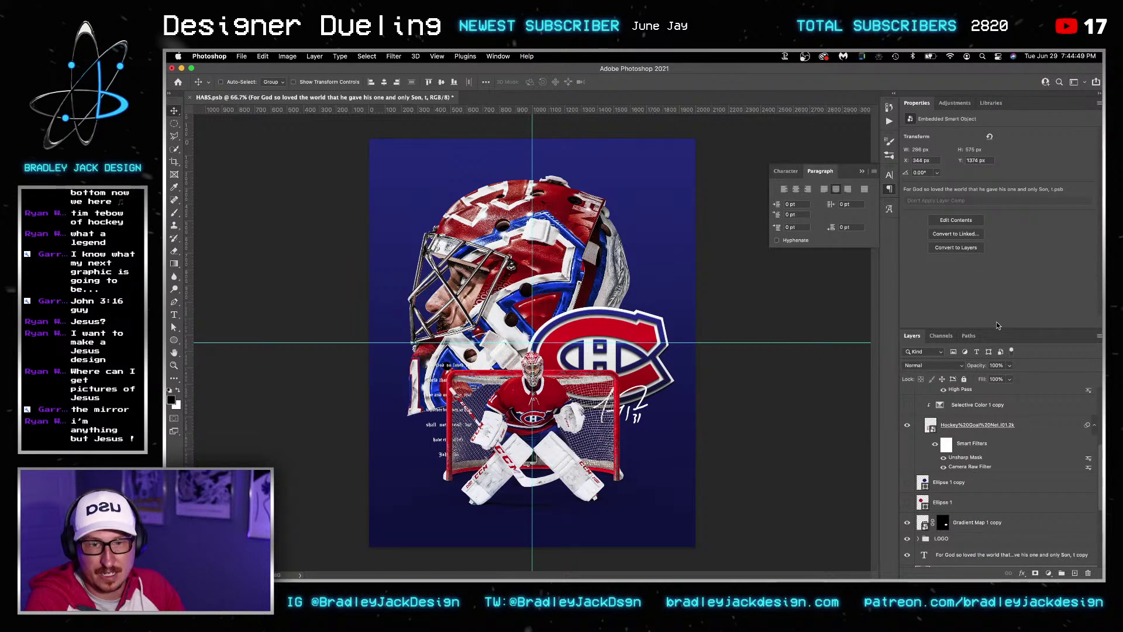
left_click_drag(998, 330, 995, 222)
scroll(957, 351, "up", 3)
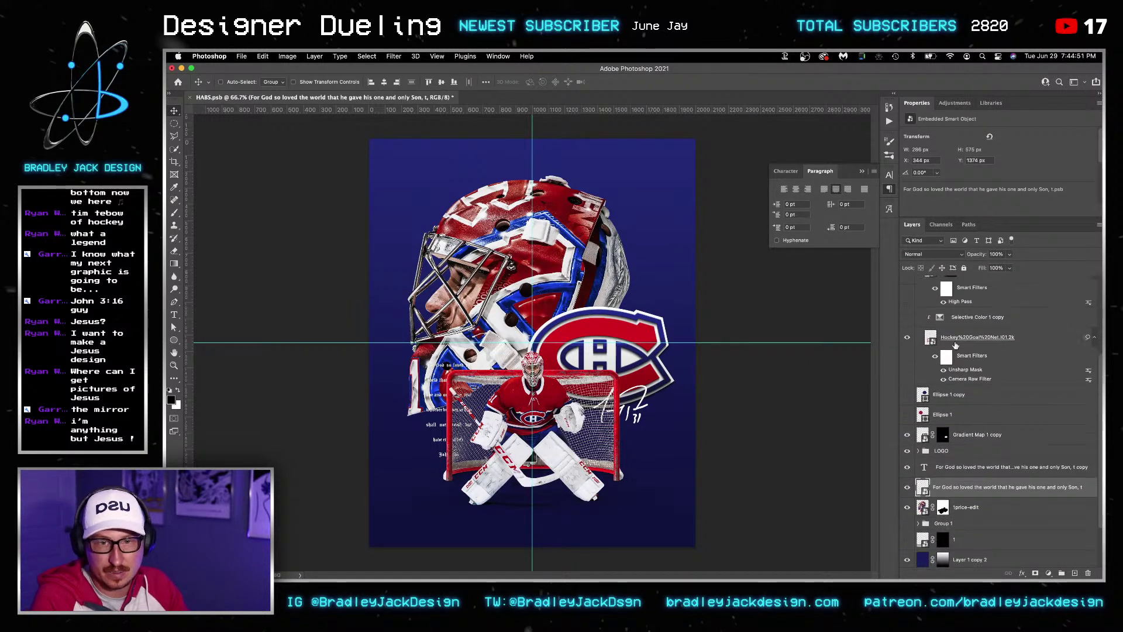
Delete the unused hidden layers Ellipse 1 copy, Ellipse 1 and Selective Color 1 copy
left_click(961, 446)
left_click(957, 462, "shift")
key("Delete")
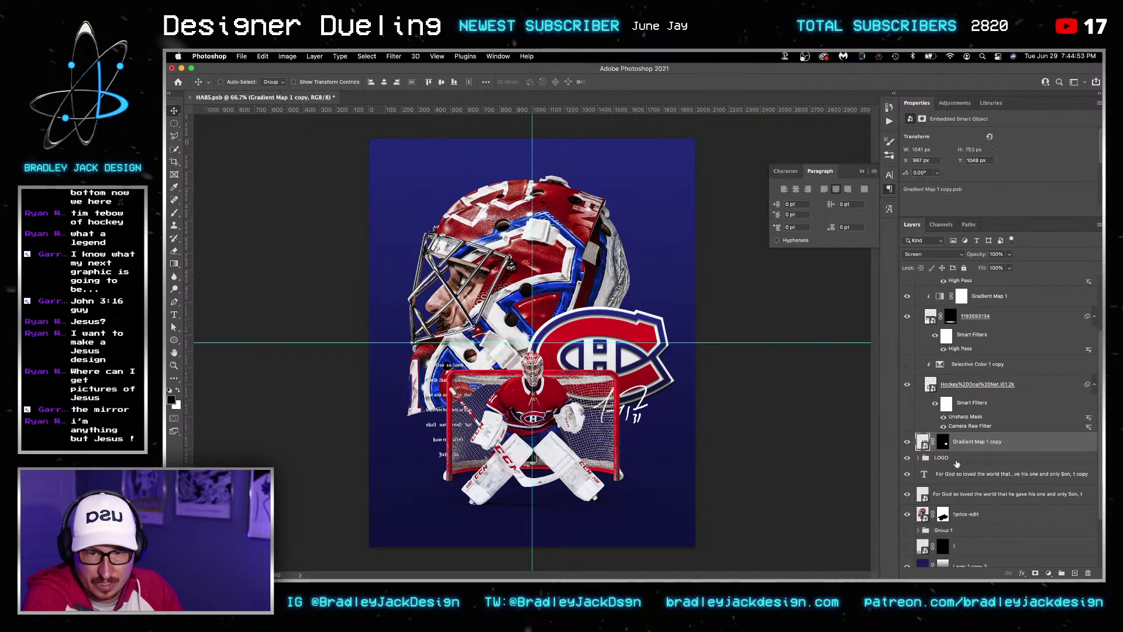
left_click(962, 356)
key("Delete")
scroll(935, 327, "up", 4)
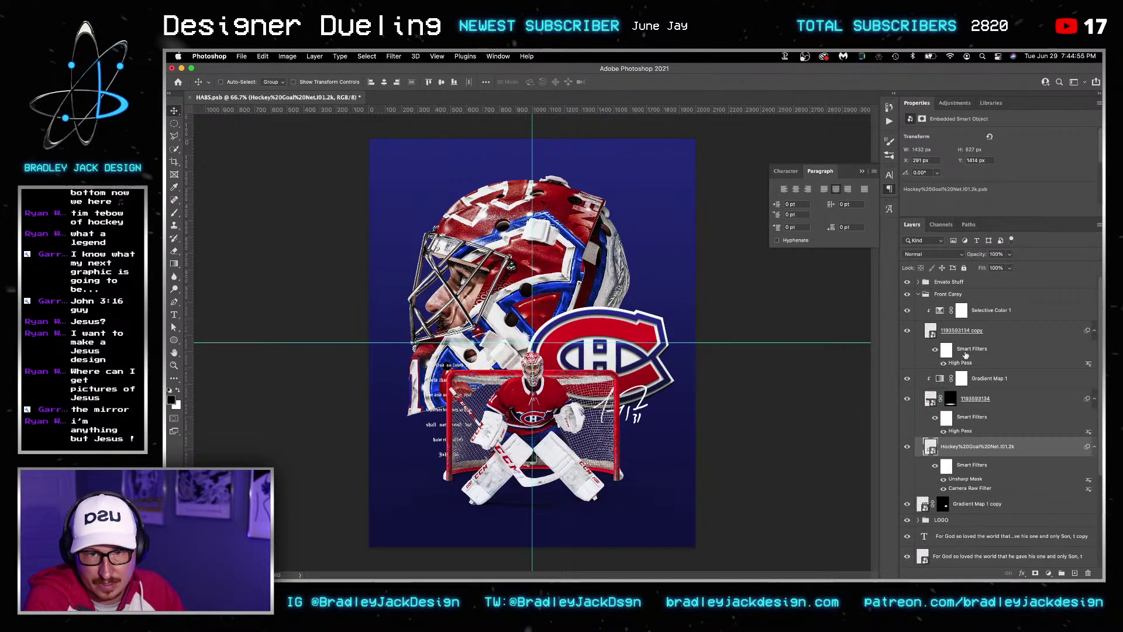
Copy the smart filters from the White layer in the LOGO group onto the lower verse layer
left_click(918, 282)
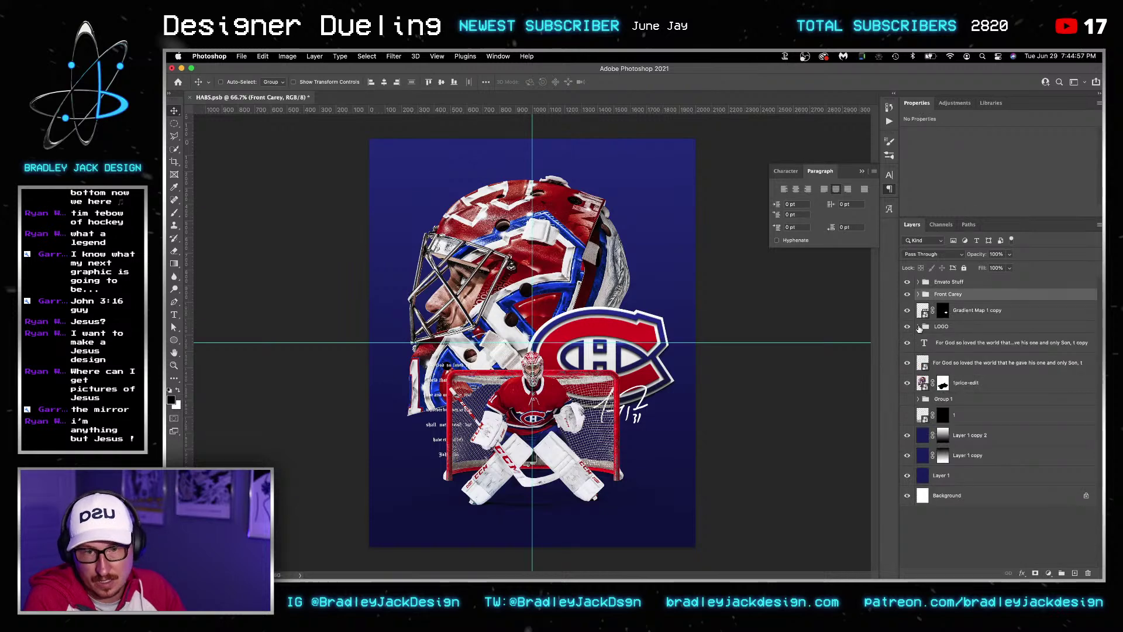
left_click(918, 328)
scroll(959, 398, "down", 5)
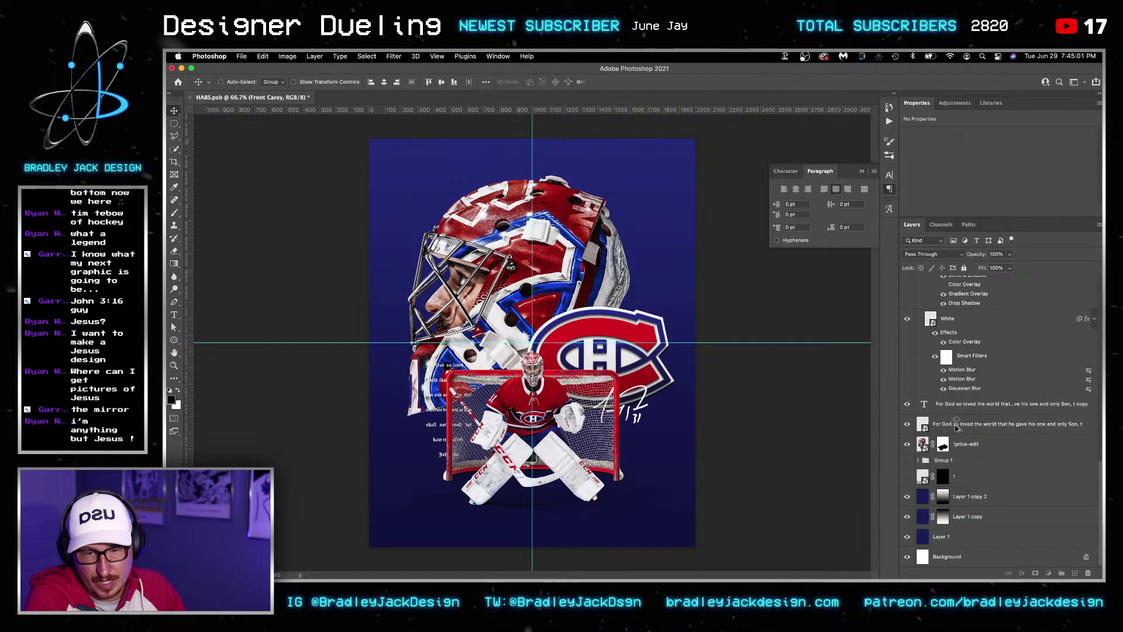
left_click(954, 427)
Nudge the blurred lower verse layer vertically so it sits slightly below the white verse text
key("z")
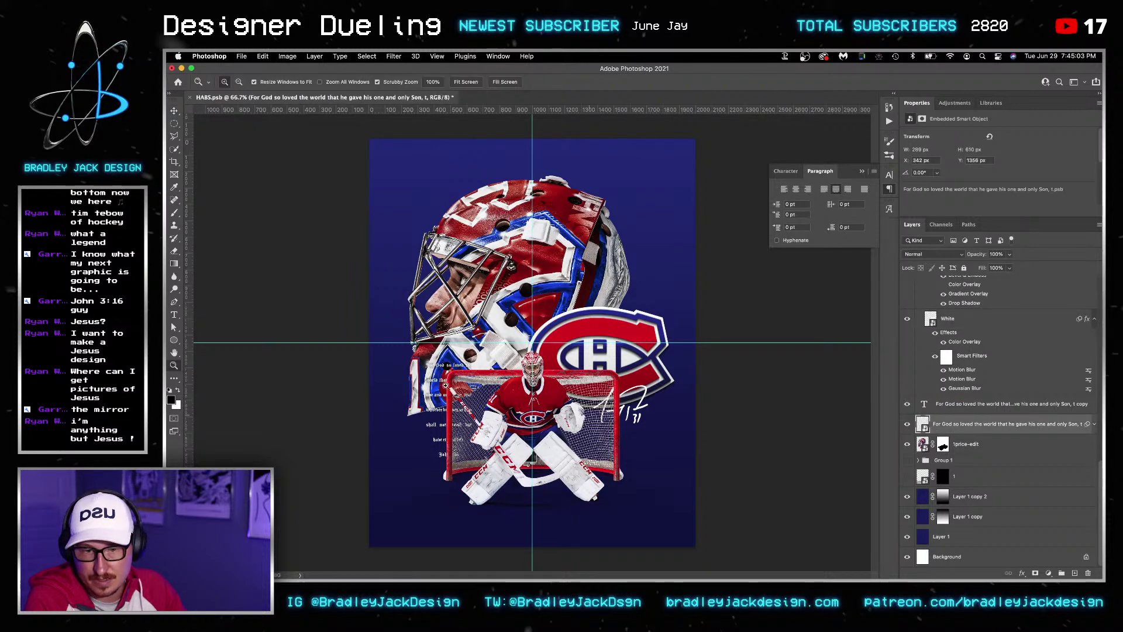
left_click_drag(433, 380, 493, 383)
key("v")
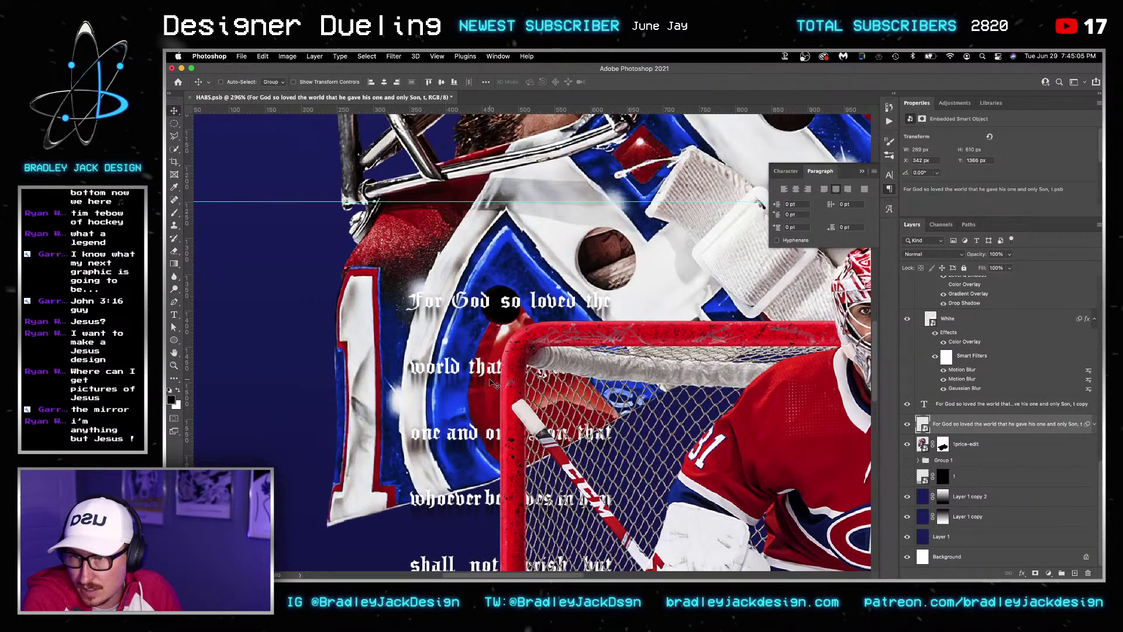
key("Up")
key("Up")
key("Up")
key("Up")
key("Up")
key("Up")
key("Up")
key("Up")
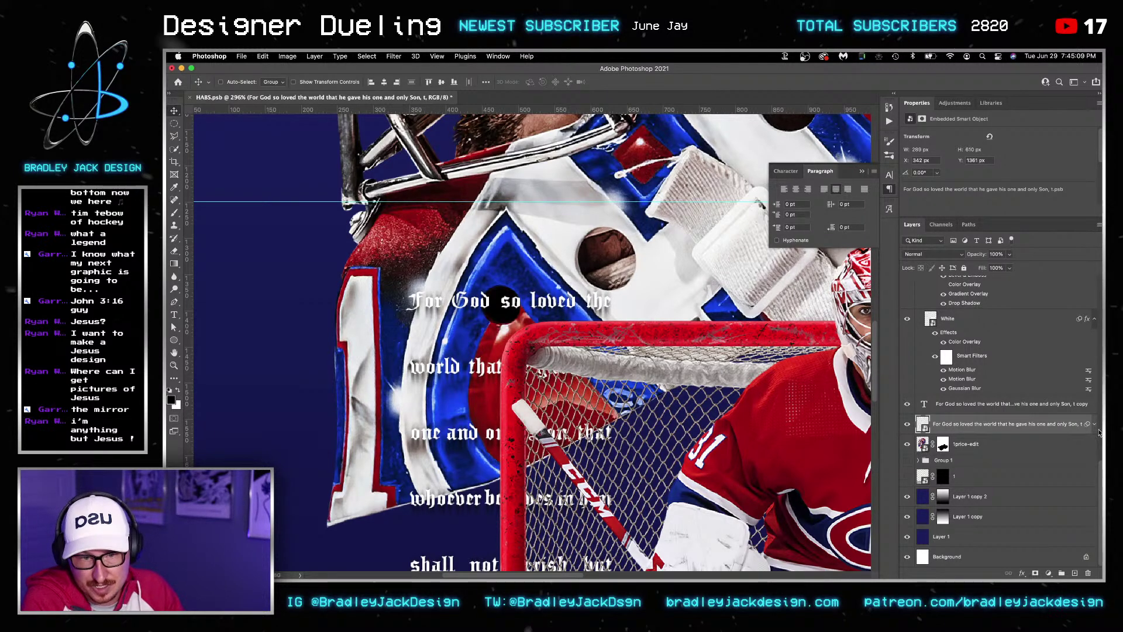
Set the upper Motion Blur filter on the lower verse layer to a distance of 10 pixels at 90°
left_click(1095, 425)
double_click(955, 457)
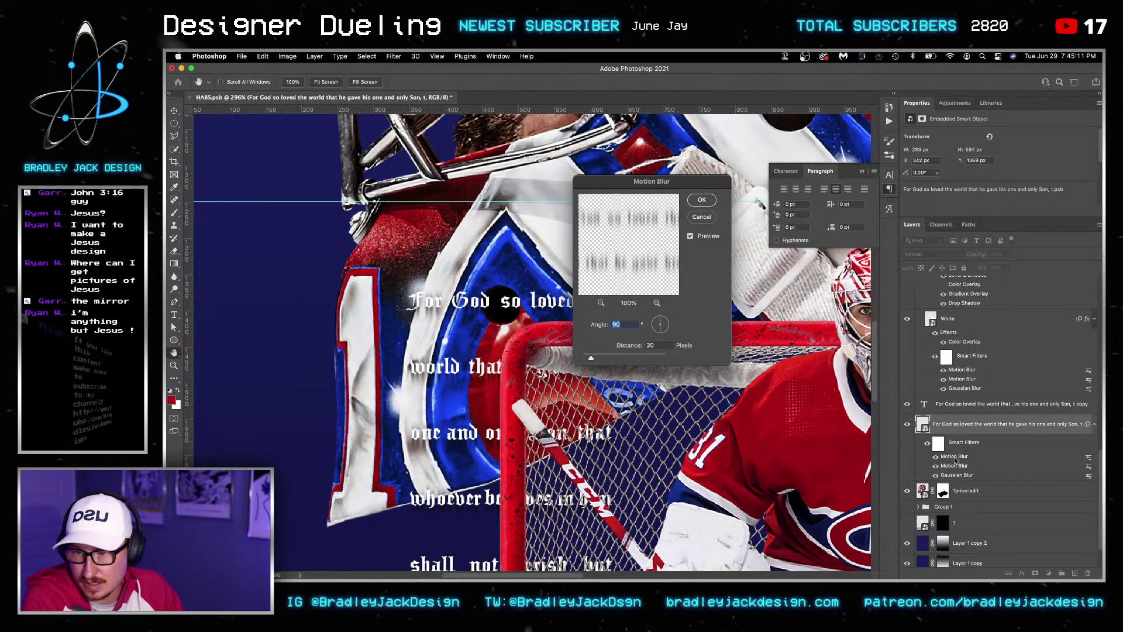
type("10")
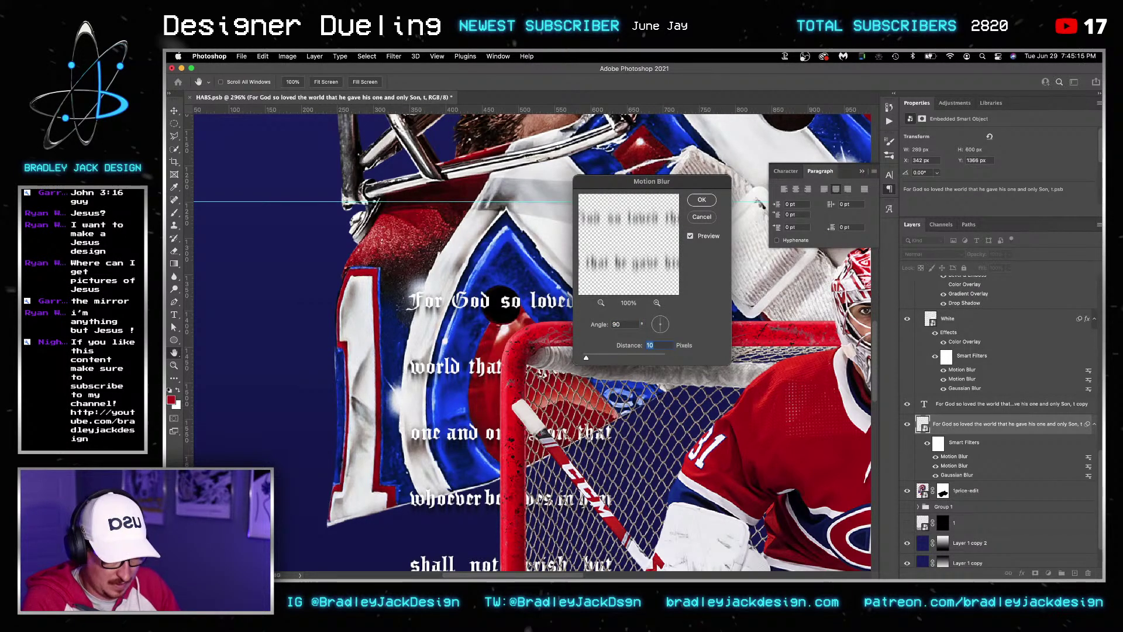
key("Return")
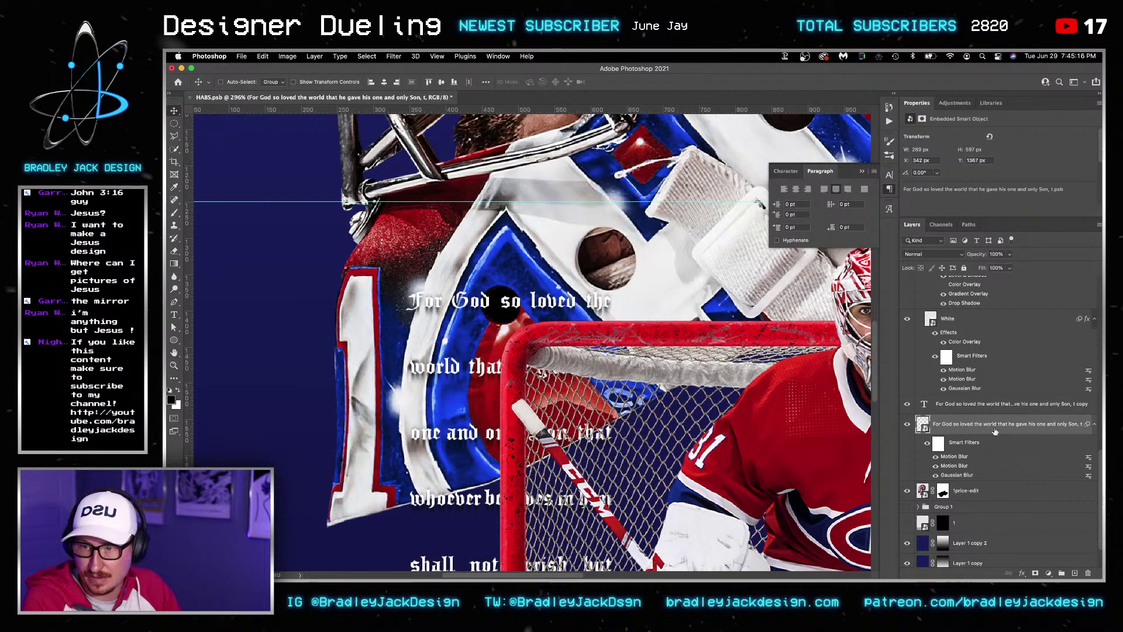
Set the second Motion Blur filter on the lower verse layer to a distance of 3 pixels at 90°
double_click(955, 465)
key("Return")
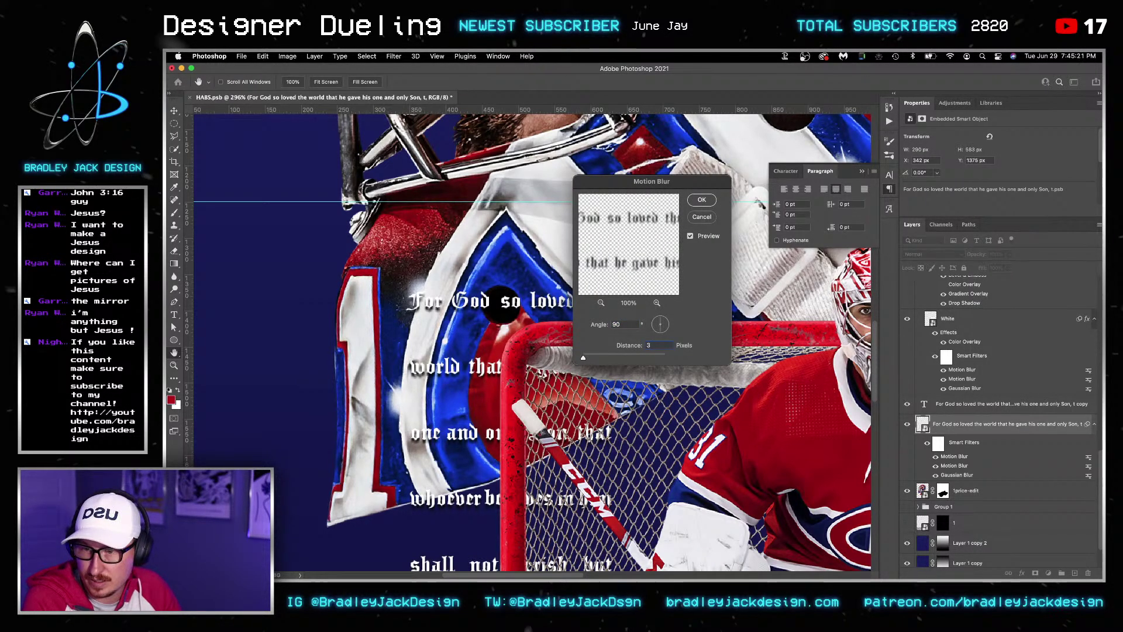
key("Return")
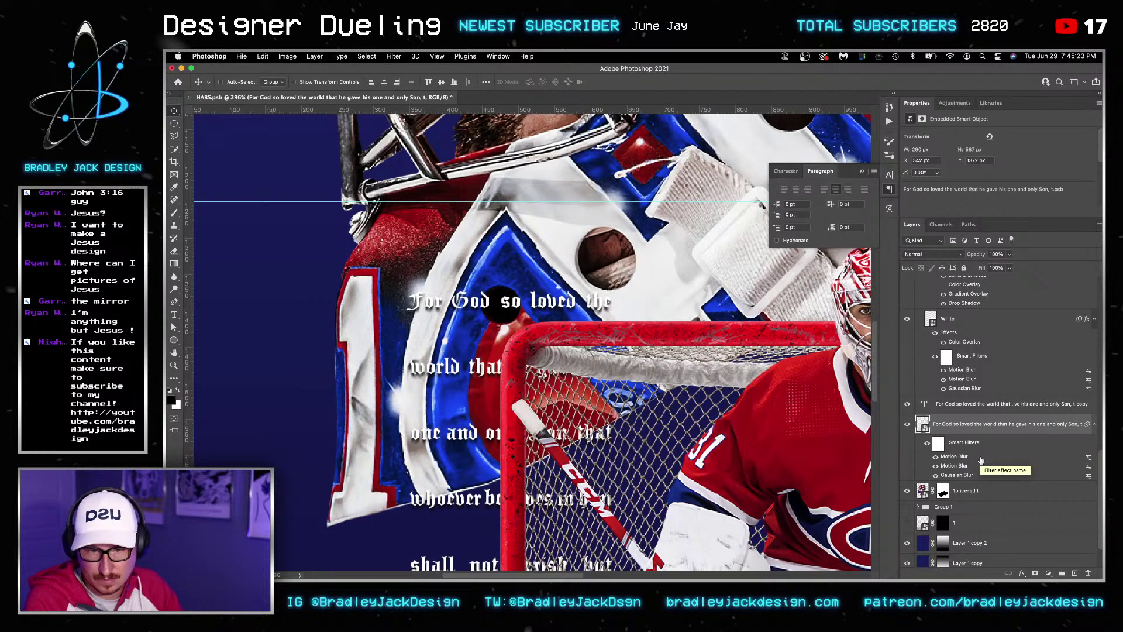
Copy the White copy layer's effects, including Bevel & Emboss, Gradient Overlay and Drop Shadow, onto the lower verse layer
left_click(1022, 572)
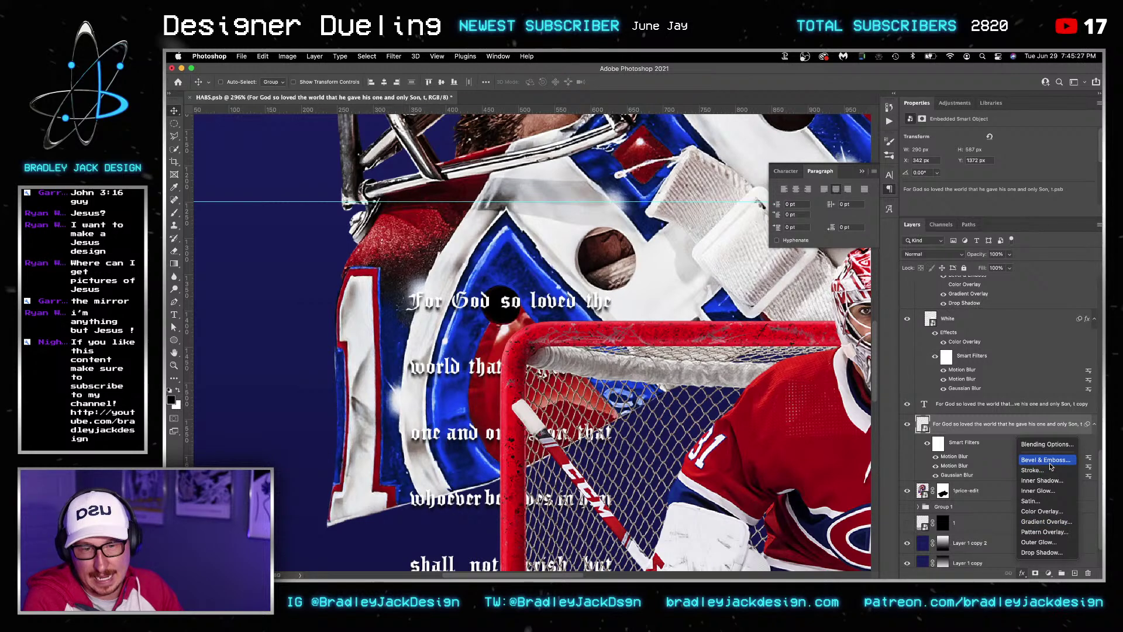
scroll(968, 402, "up", 2)
left_click_drag(948, 290, 937, 448)
scroll(662, 412, "down", 5)
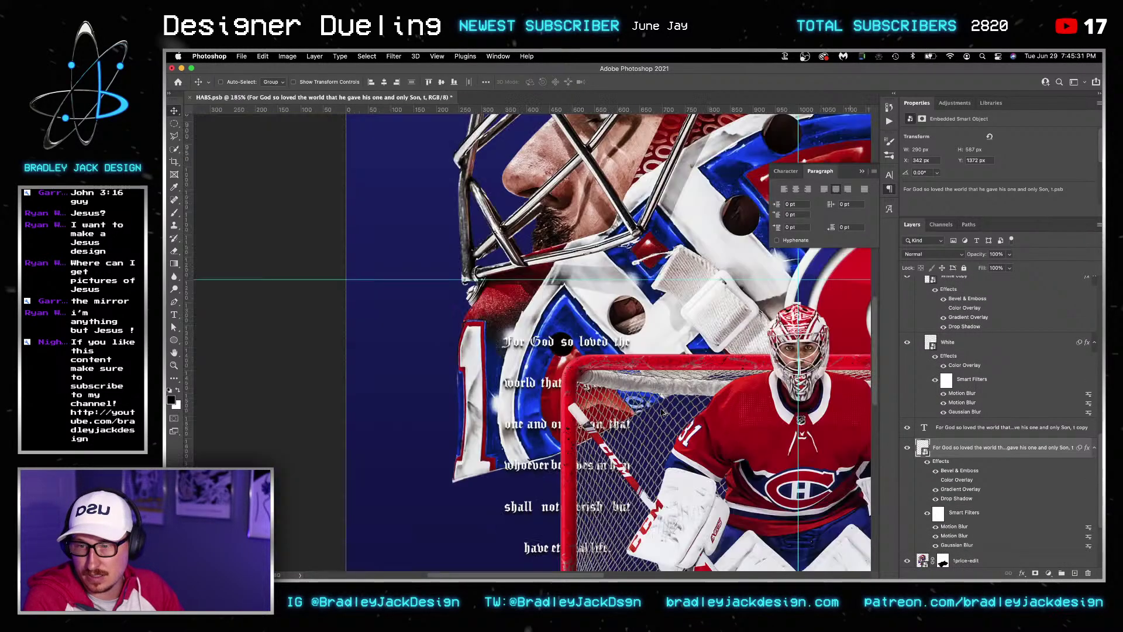
scroll(662, 413, "right", 5)
scroll(663, 413, "down", 1)
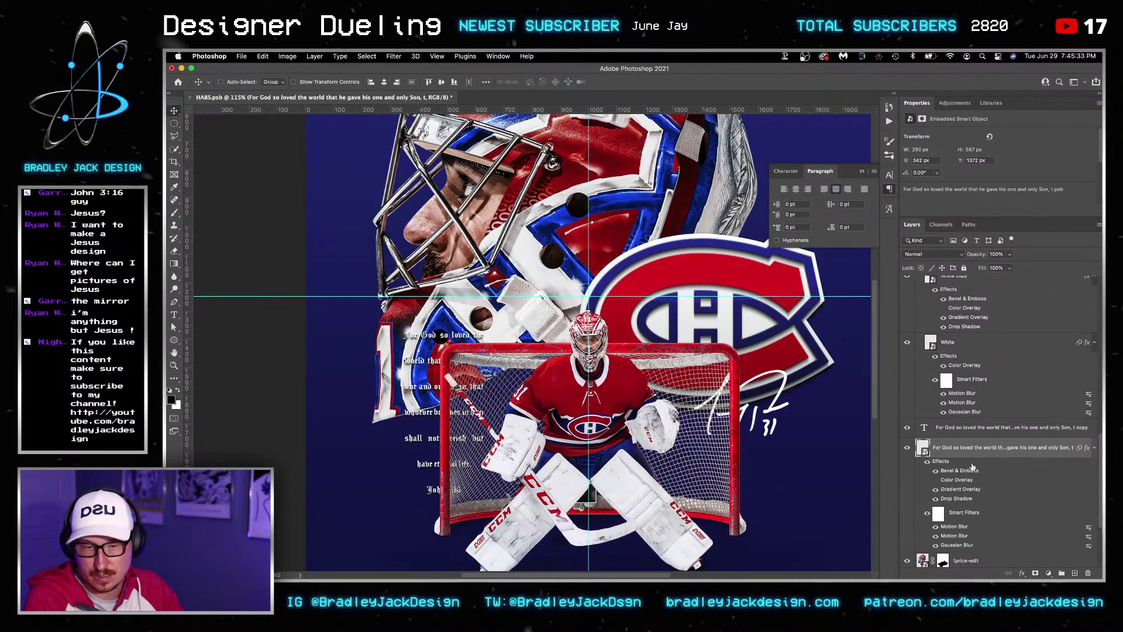
Group the two verse layers and name the group "John 3:16"
left_click(947, 428, "shift")
key("ctrl+g")
double_click(940, 427)
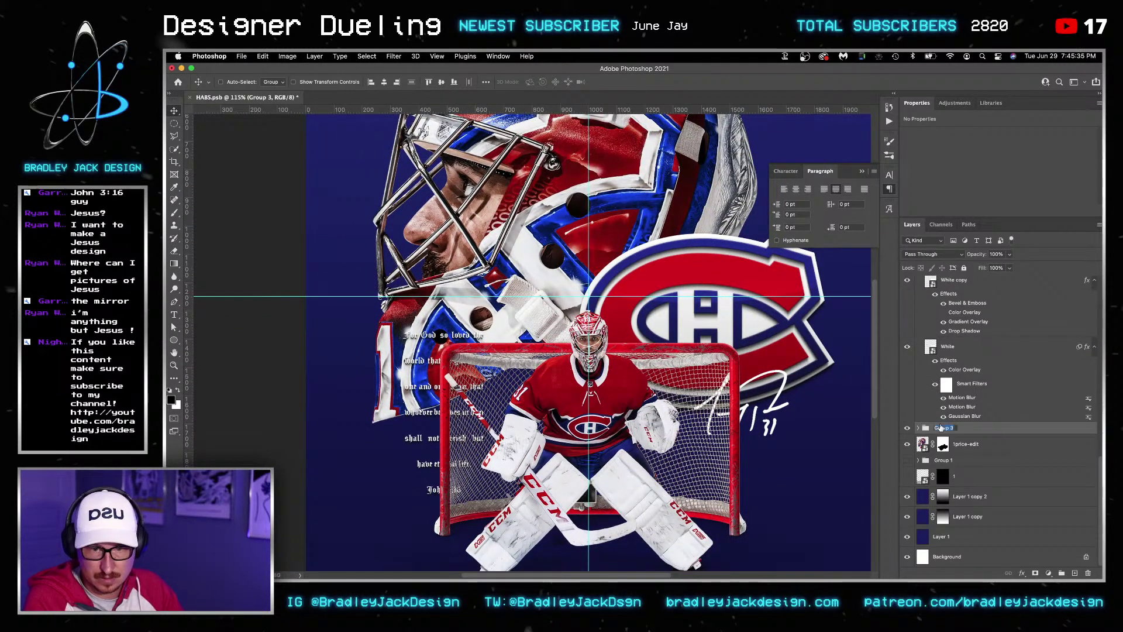
type("John 3:16")
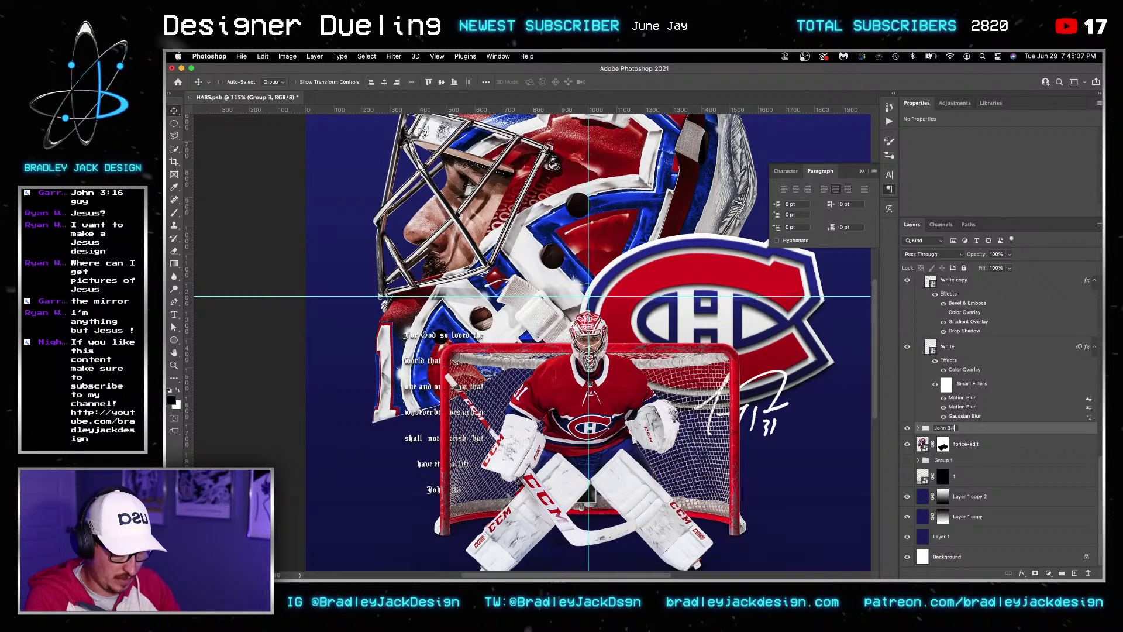
key("Return")
Nudge the John 3:16 group slightly upward over the mask and net, and save the document
key("Up")
key("Up")
key("Up")
key("Up")
key("Up")
key("Up")
key("Up")
key("Up")
key("Up")
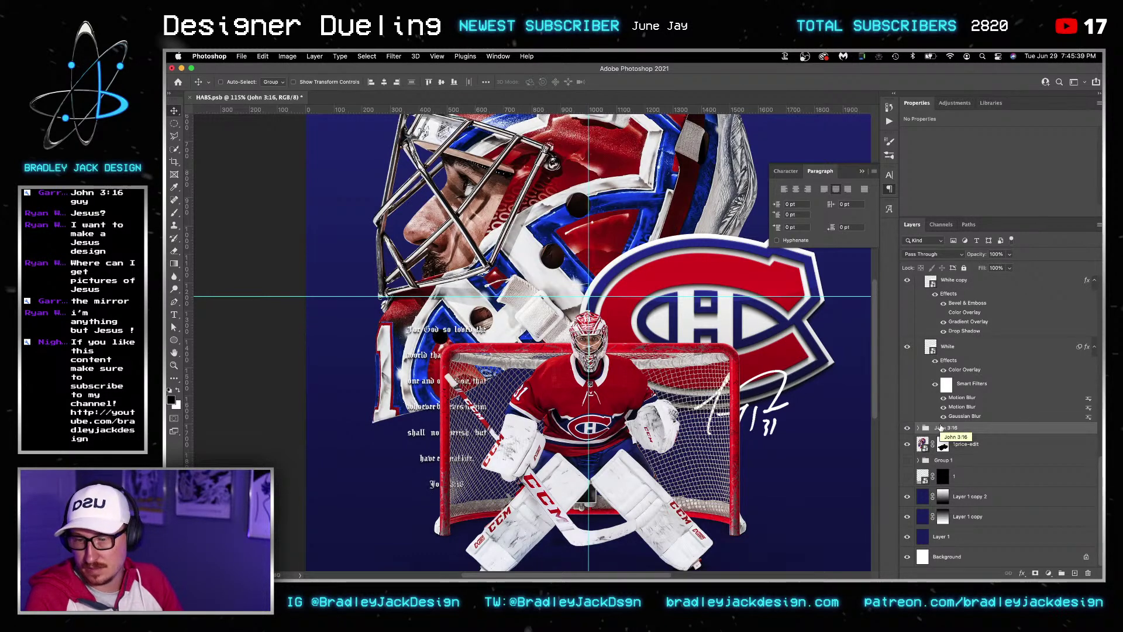
key("Down")
key("Down")
key("Down")
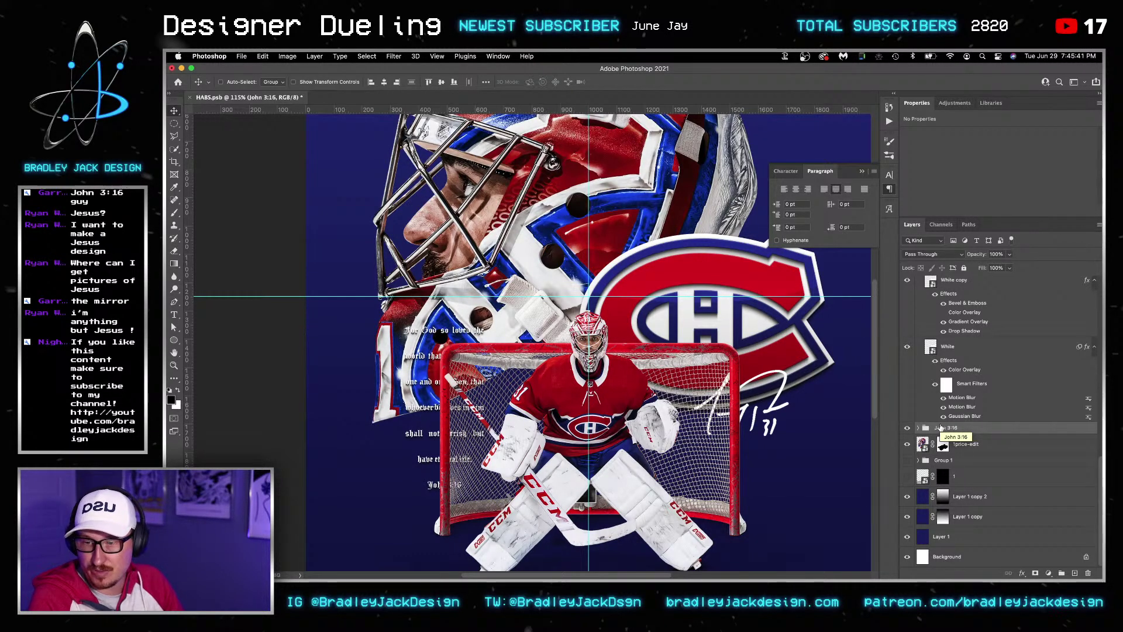
key("super+s")
key("super+0")
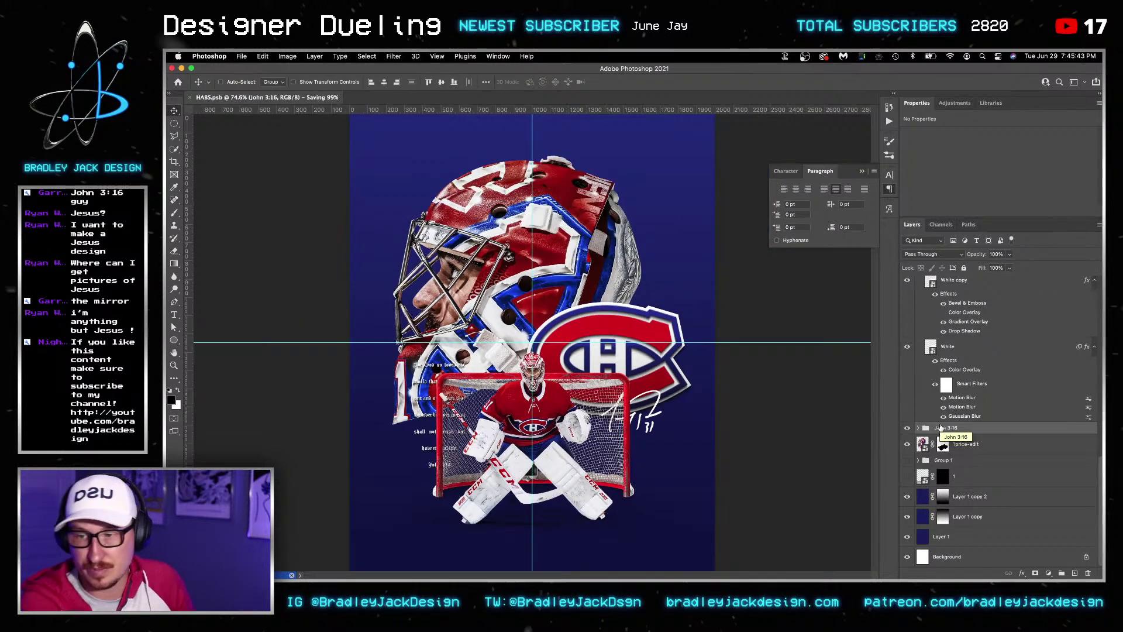
Collapse the LOGO group and delete the hidden black-masked layer directly beneath Group 1
scroll(924, 287, "up", 3)
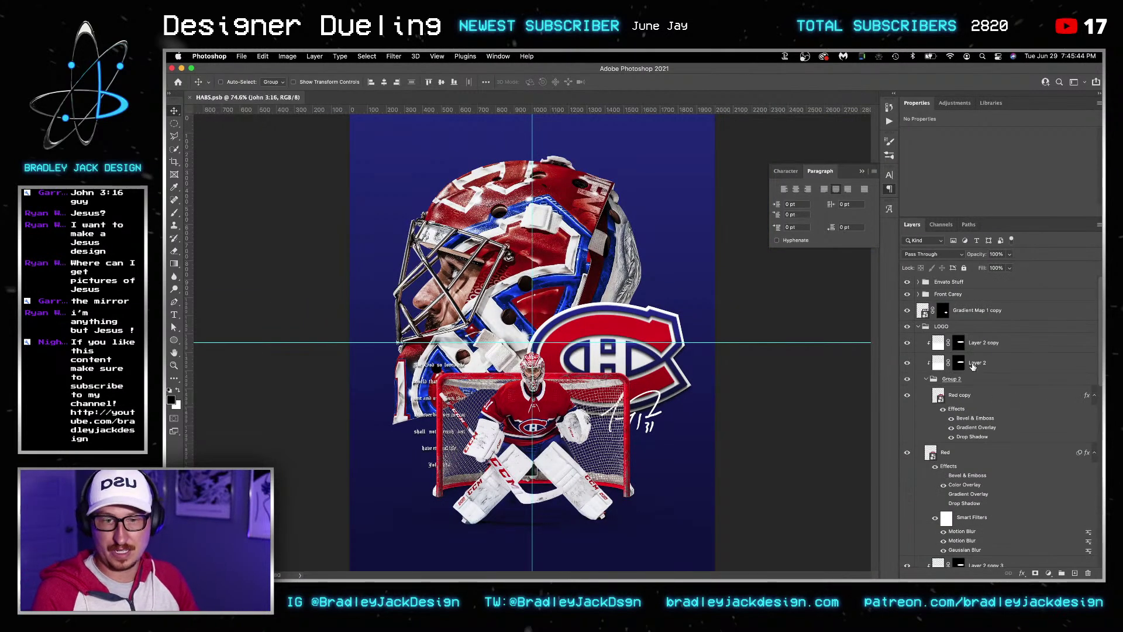
left_click(918, 326)
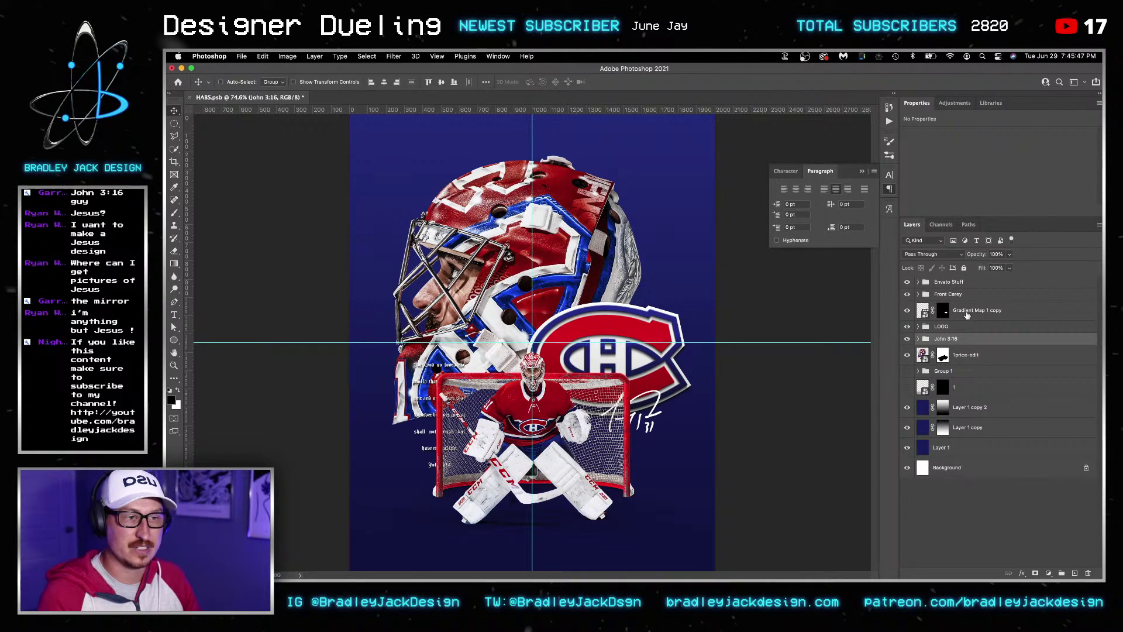
left_click(967, 385)
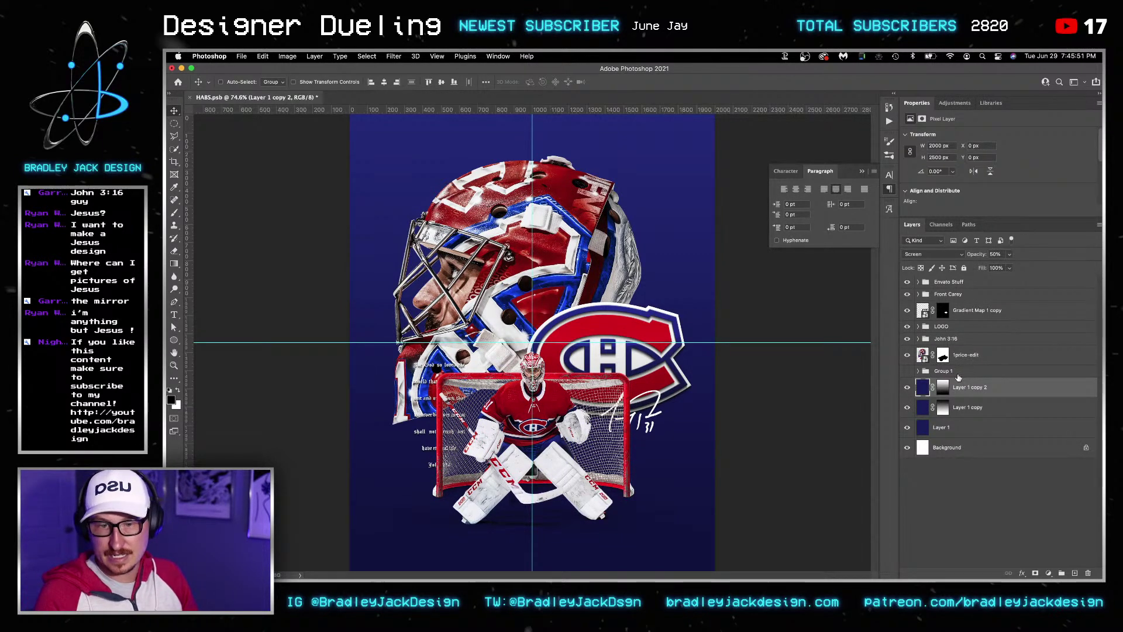
left_click_drag(968, 385, 958, 374)
Preview the Group 1 stripes behind the goalie by showing the group and hiding it again
left_click(907, 372)
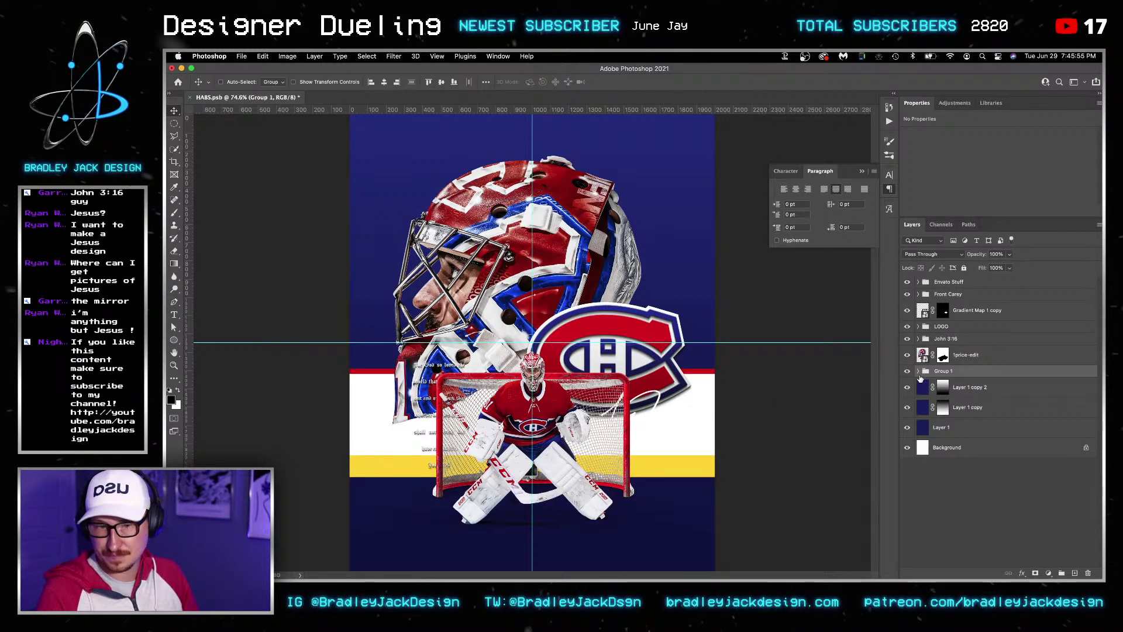
left_click(907, 372)
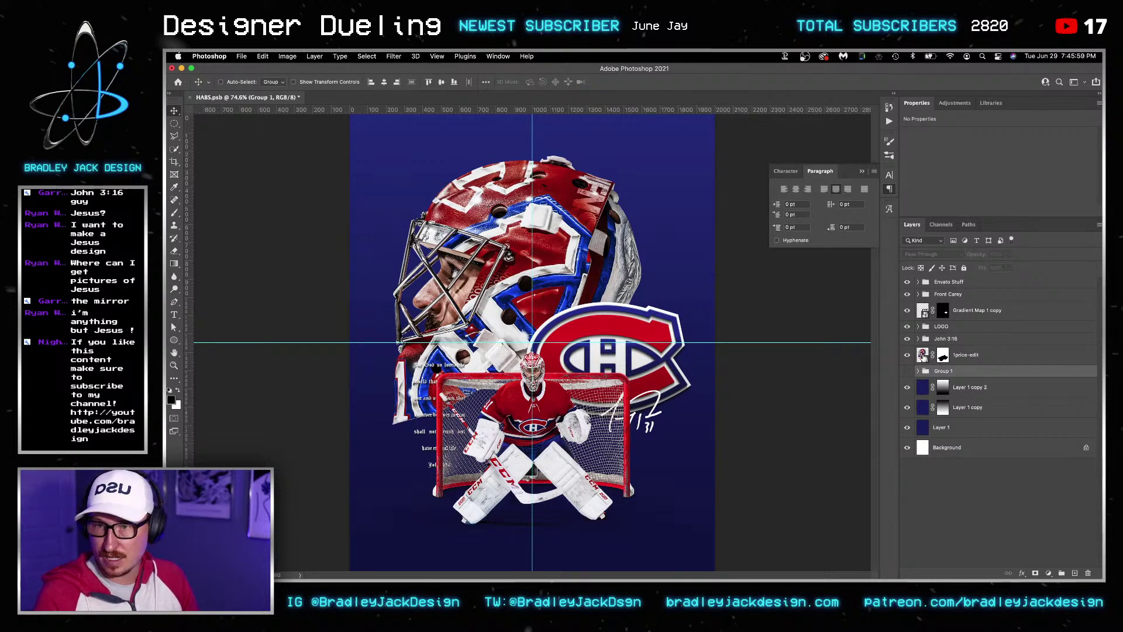
Hide the gradient layers Layer 1 copy 2 and Layer 1 copy, and select the layer mask of Layer 1 copy
left_click(941, 388)
left_click(906, 390)
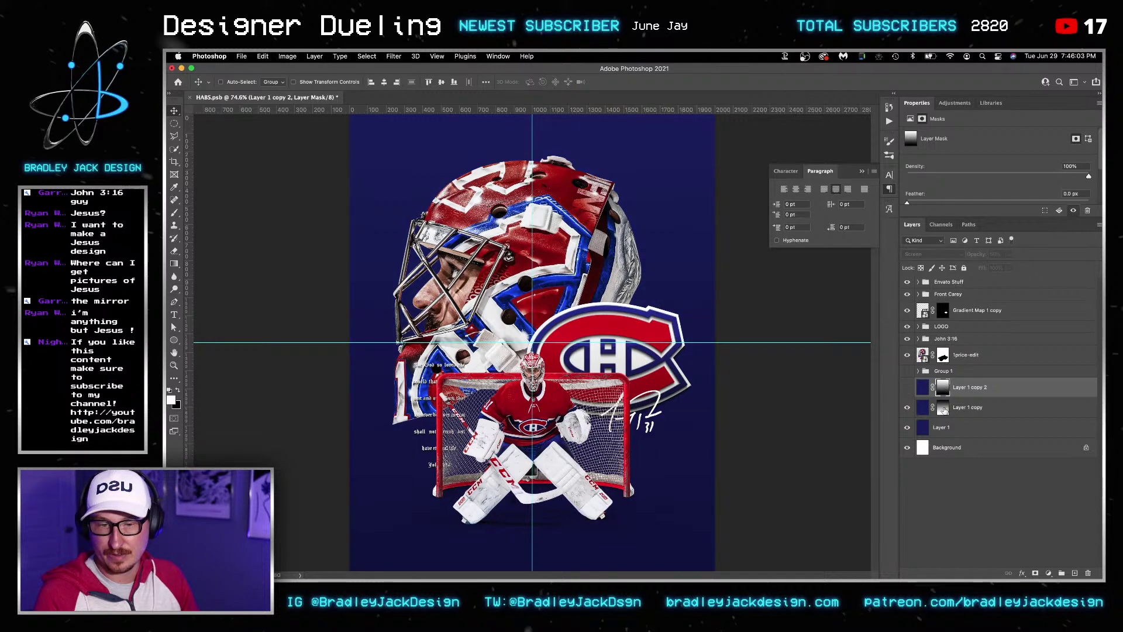
left_click(907, 409)
left_click(941, 408)
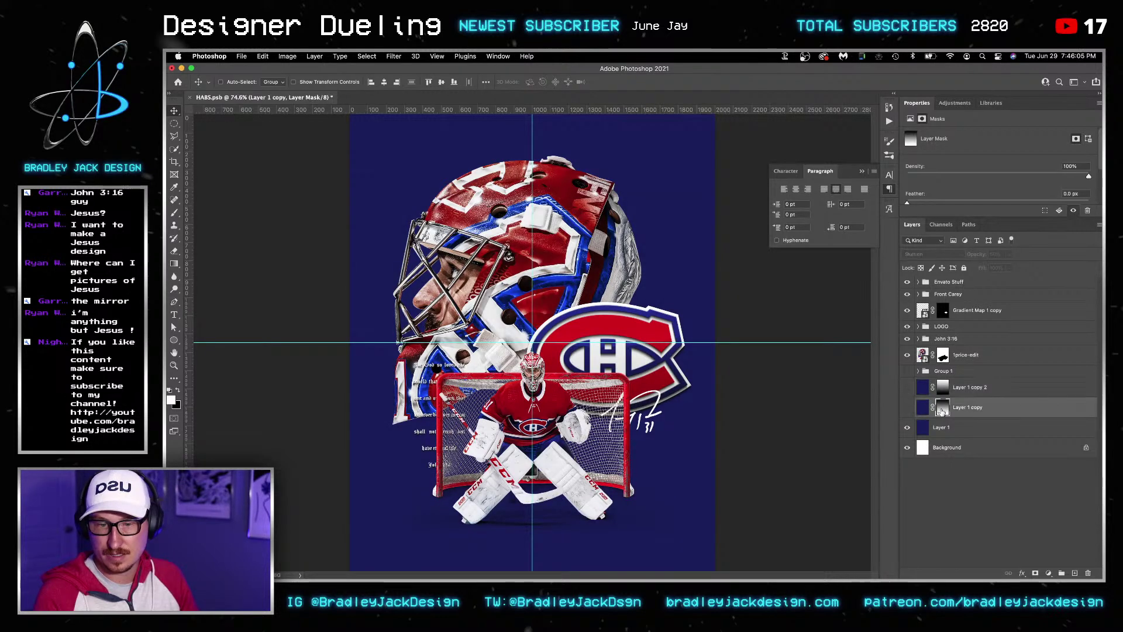
Show Layer 1 copy and fill its layer mask completely with black, leaving nothing selected
left_click(907, 410)
key("ctrl+a")
key("Delete")
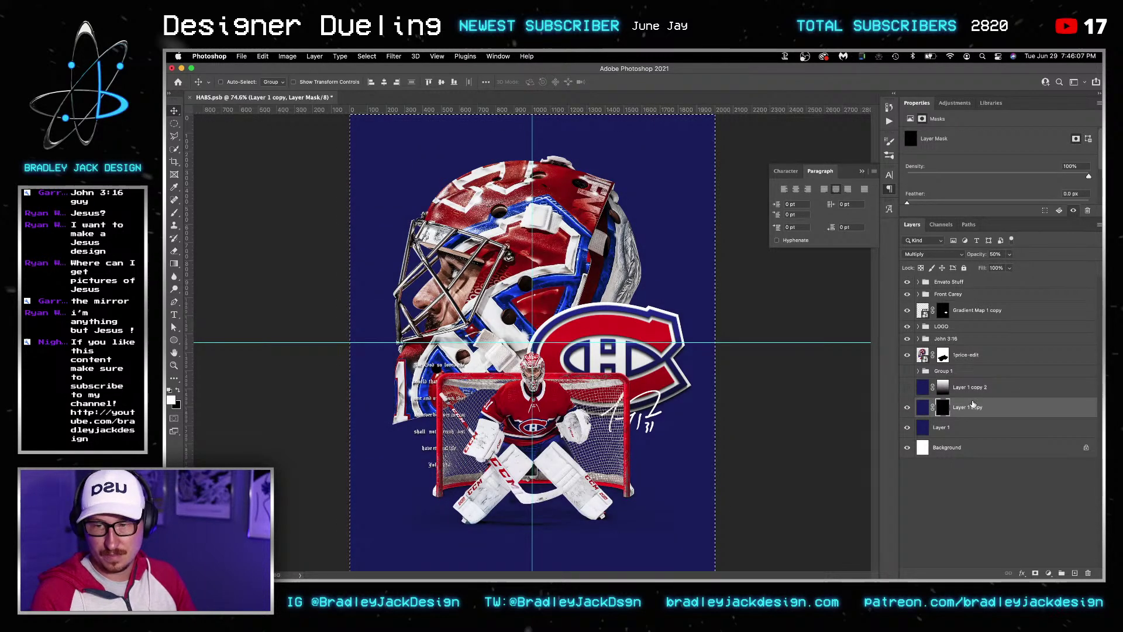
key("ctrl+d")
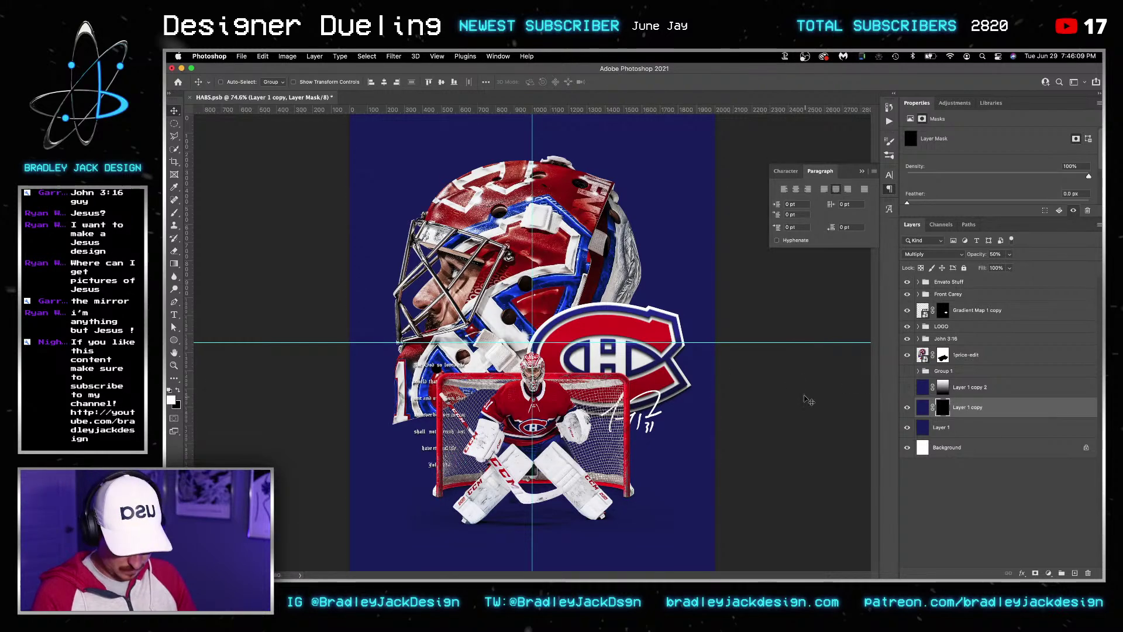
Squash the hard round brush into an upright oval at a 90° angle and enlarge it to 2200 px
key("b")
right_click(530, 350)
left_click(578, 354)
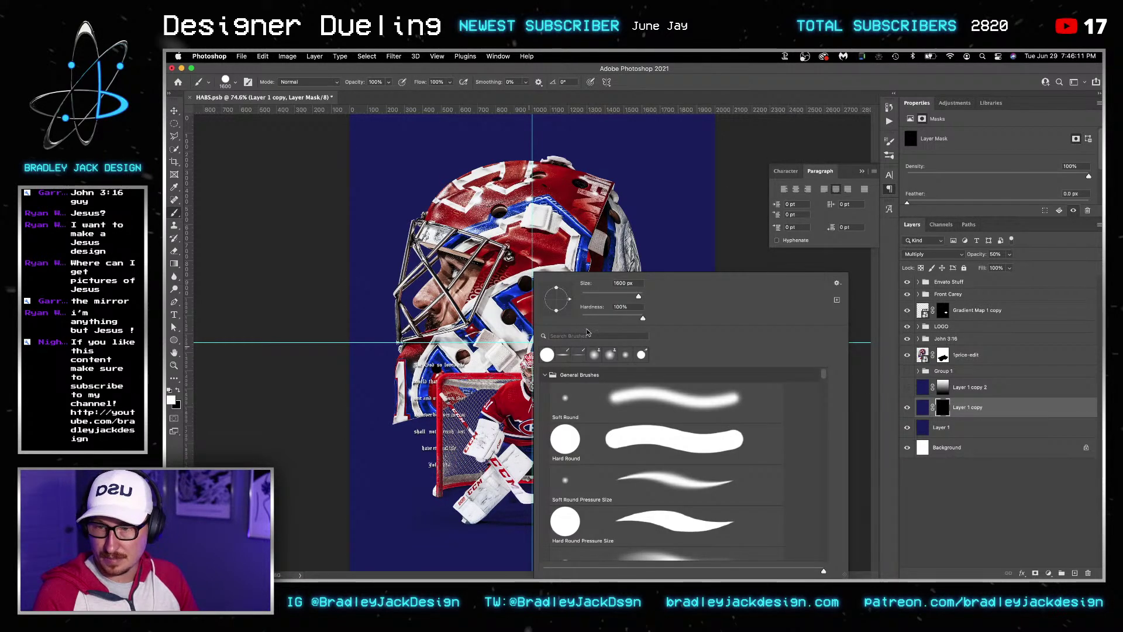
mouse_move(557, 314)
left_mouse_down()
mouse_move(568, 300)
mouse_move(551, 273)
left_mouse_up()
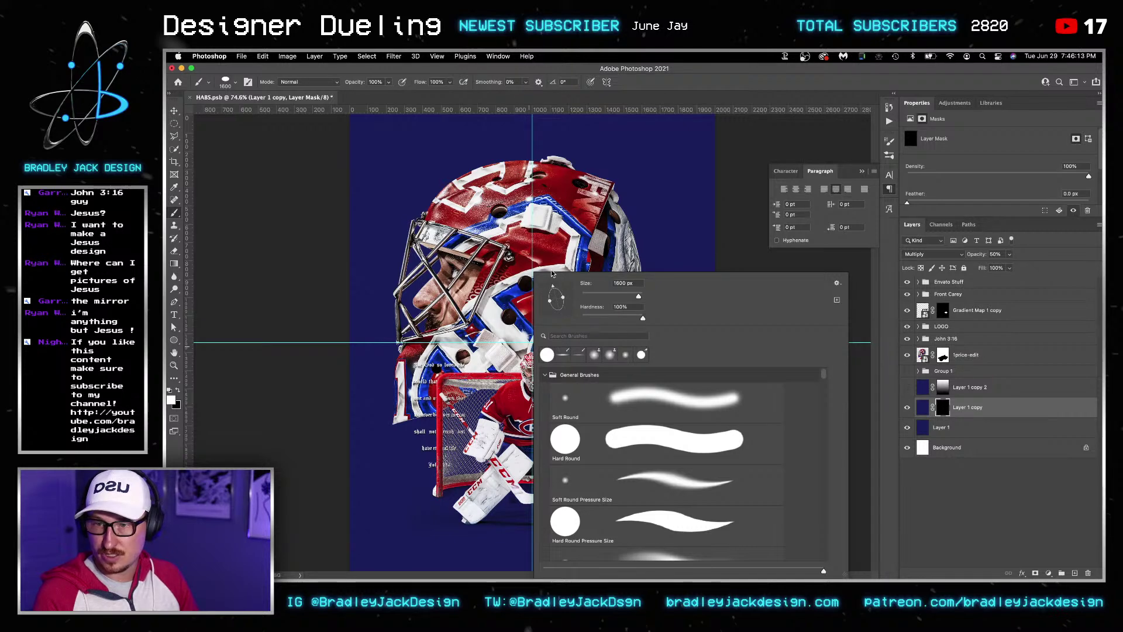
key("Return")
key("bracketright")
key("bracketright")
key("bracketright")
key("bracketright")
key("bracketright")
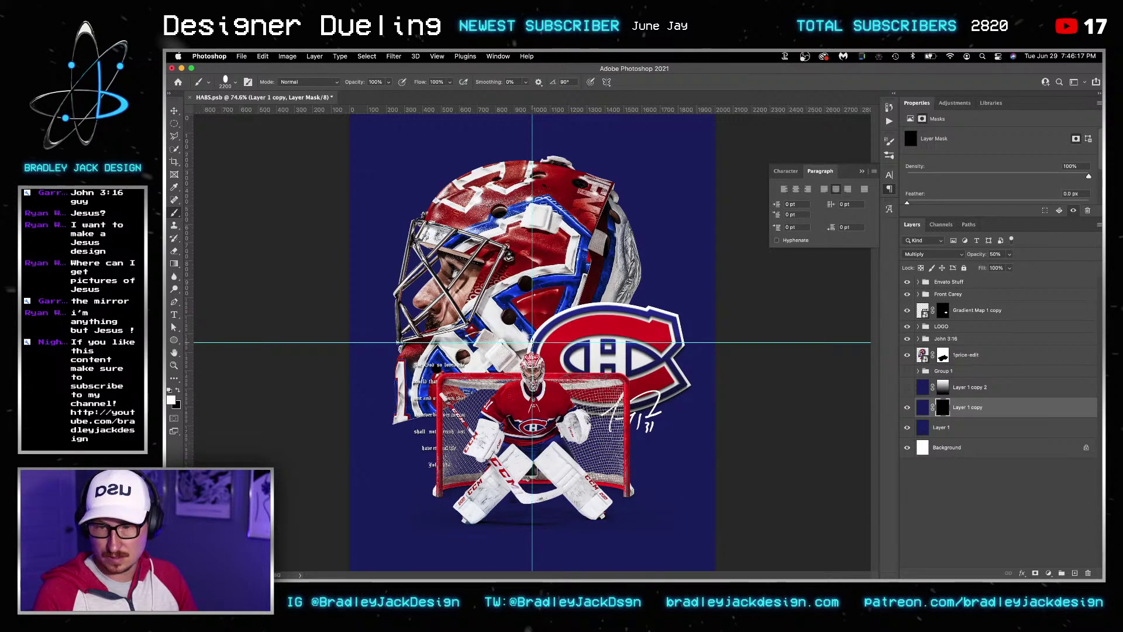
Set the oval brush hardness to 0% and paint a soft white oval at the canvas centre on Layer 1 copy's mask
right_click(533, 344)
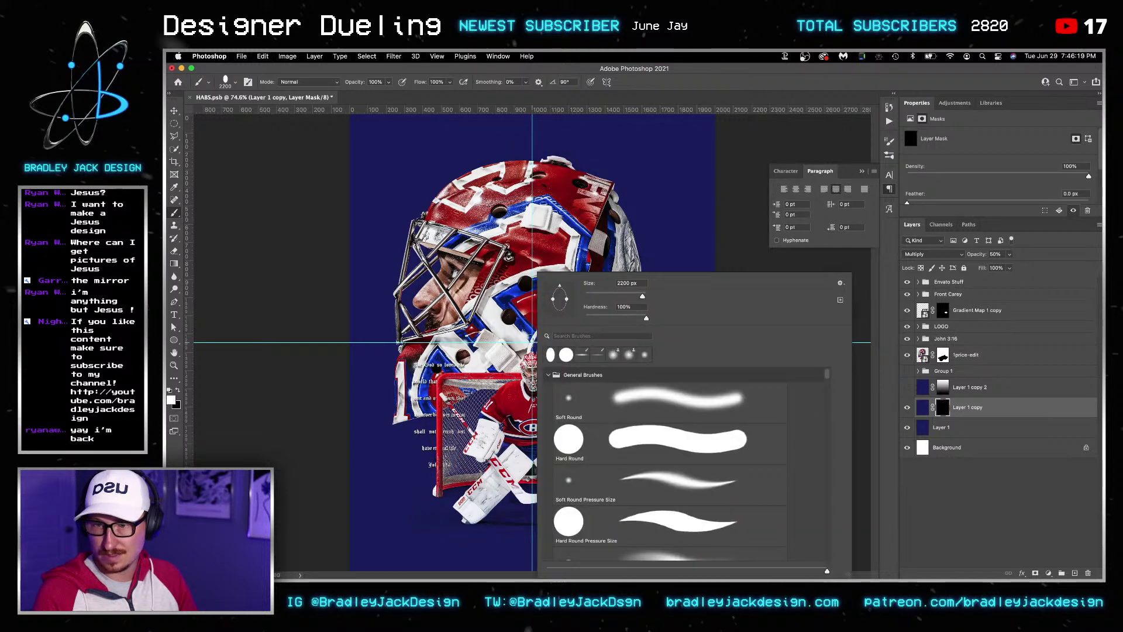
key("Escape")
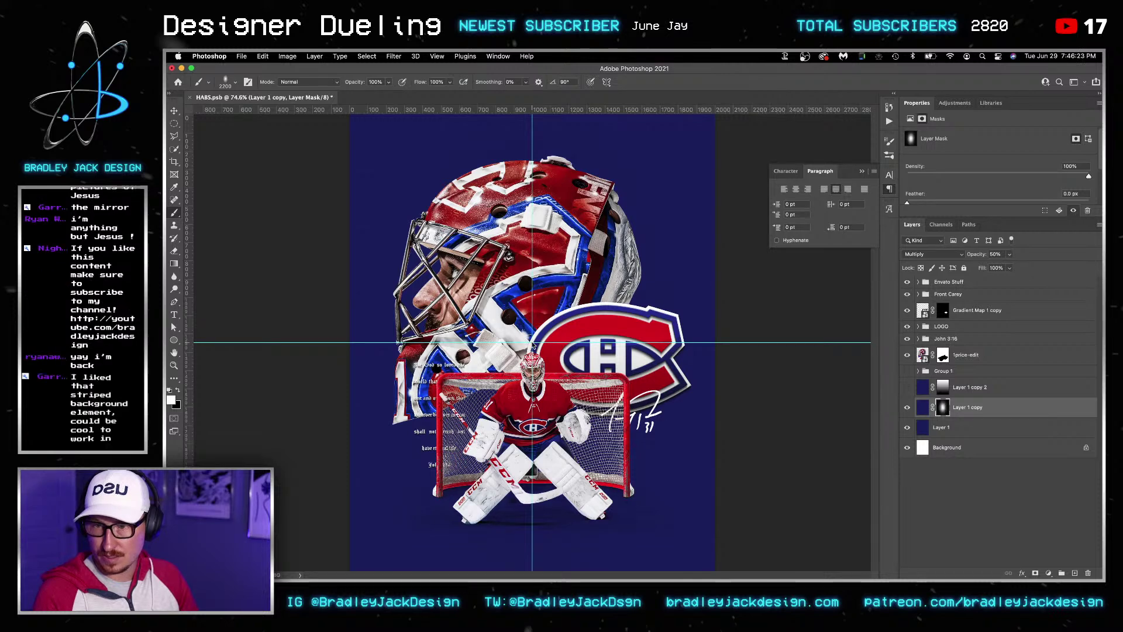
left_click(532, 344)
right_click(533, 344)
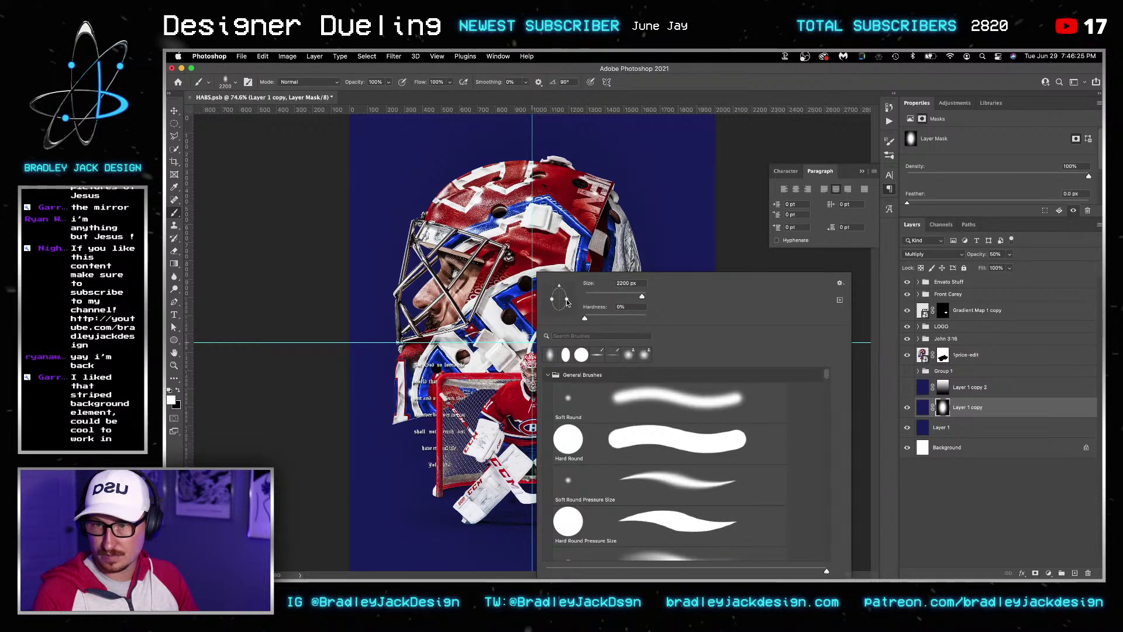
key("Escape")
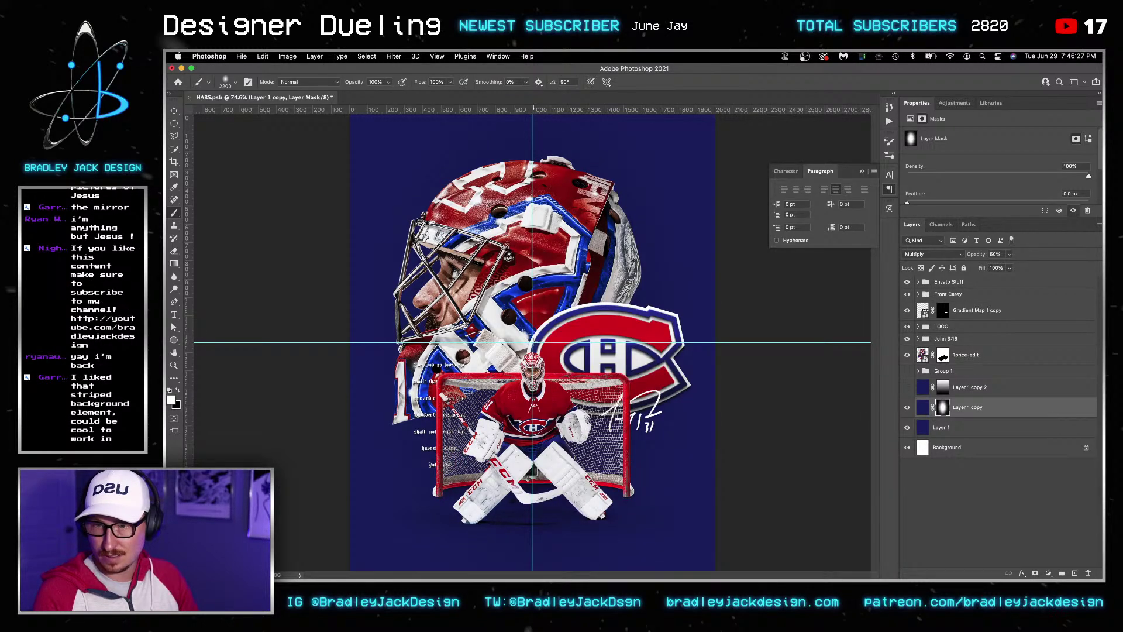
key("v")
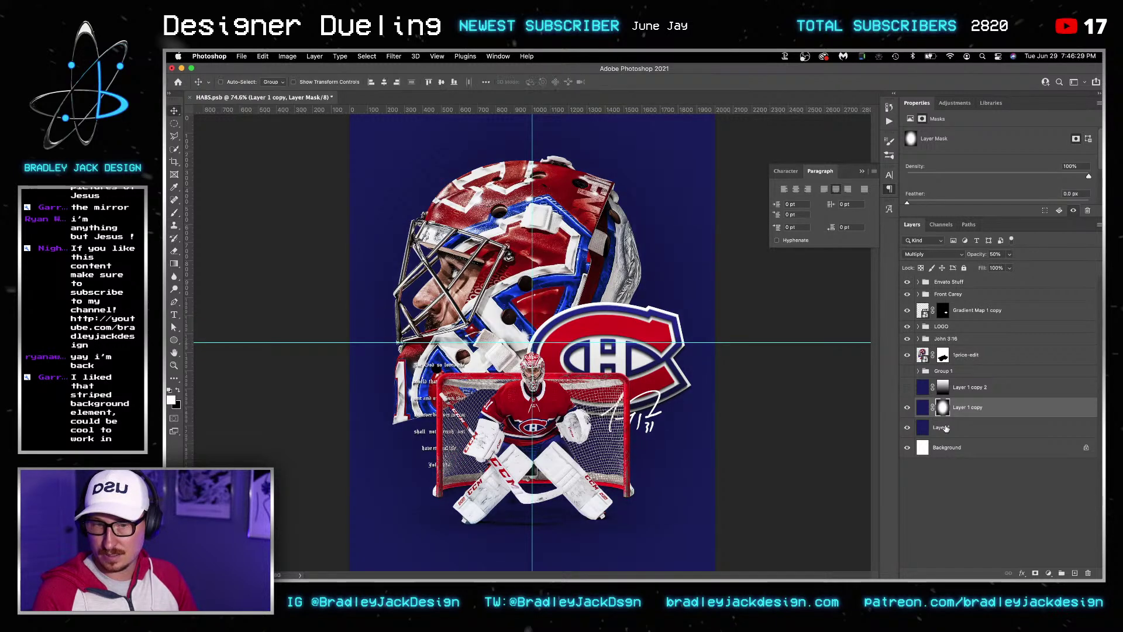
Set Layer 1 copy to Screen blending and duplicate it
left_click(922, 408)
key("shift+alt+s")
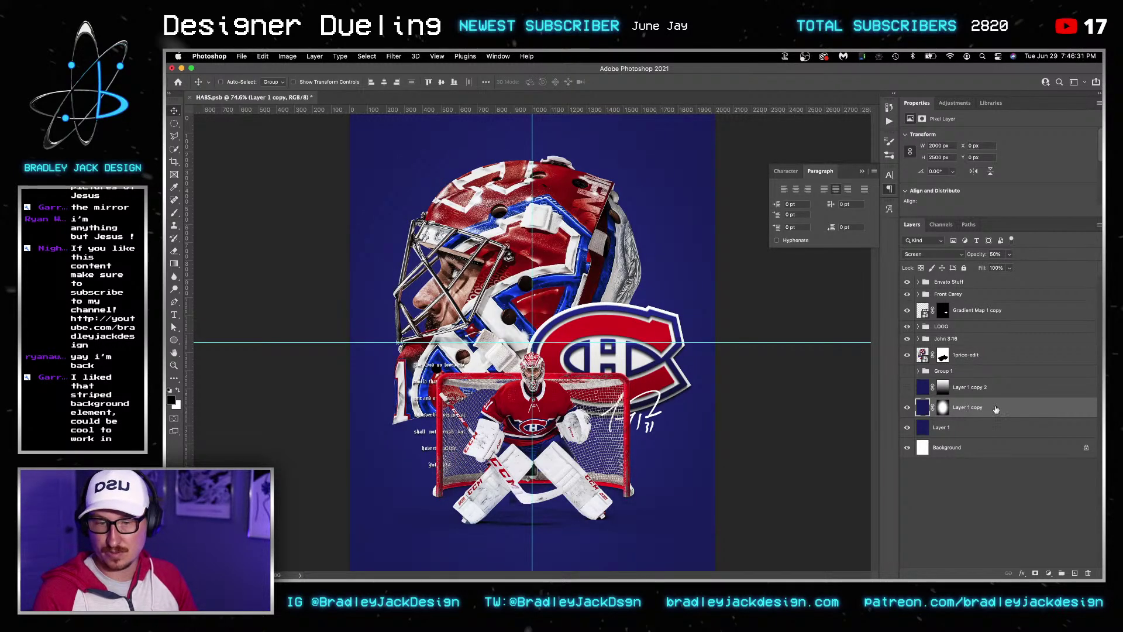
key("super+j")
Scale the duplicated glow layer down around its centre to about 1670 × 2088 px
key("super+t")
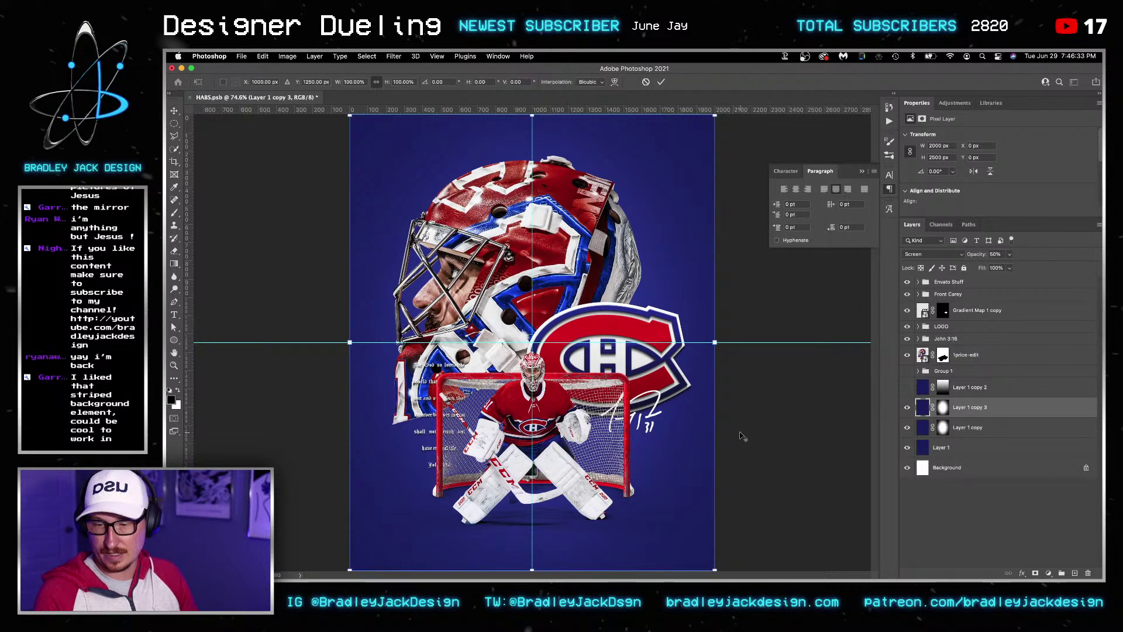
scroll(639, 449, "down", 4)
left_click_drag(615, 445, 603, 427)
key("Return")
scroll(544, 339, "up", 2)
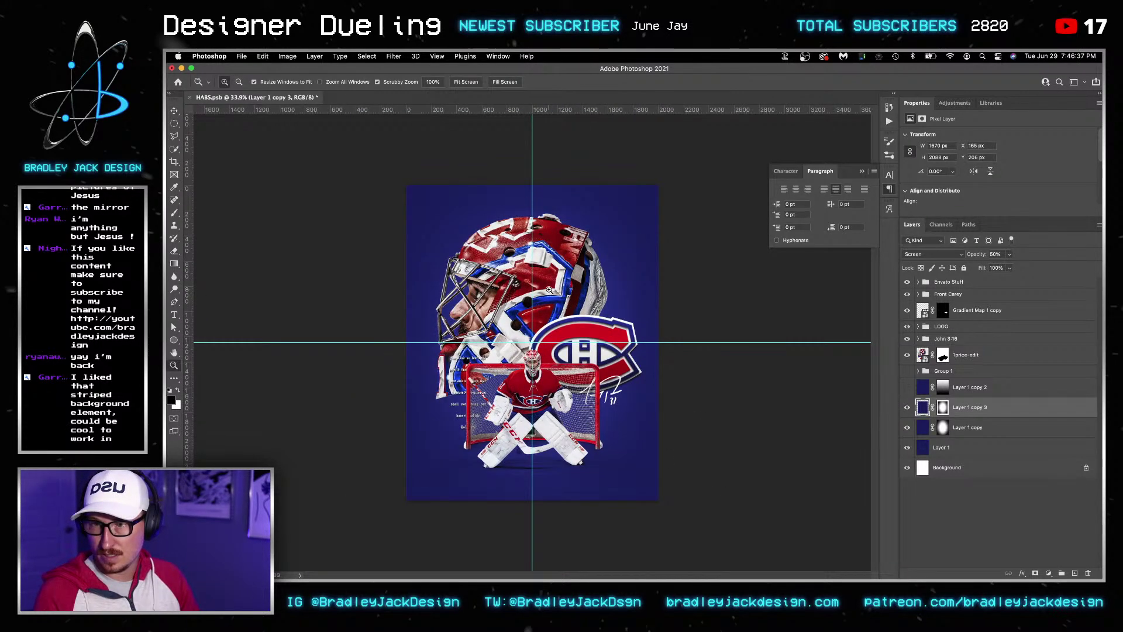
Fill the layer mask of Layer 1 copy 3 with black and make white the painting colour
left_click(942, 410)
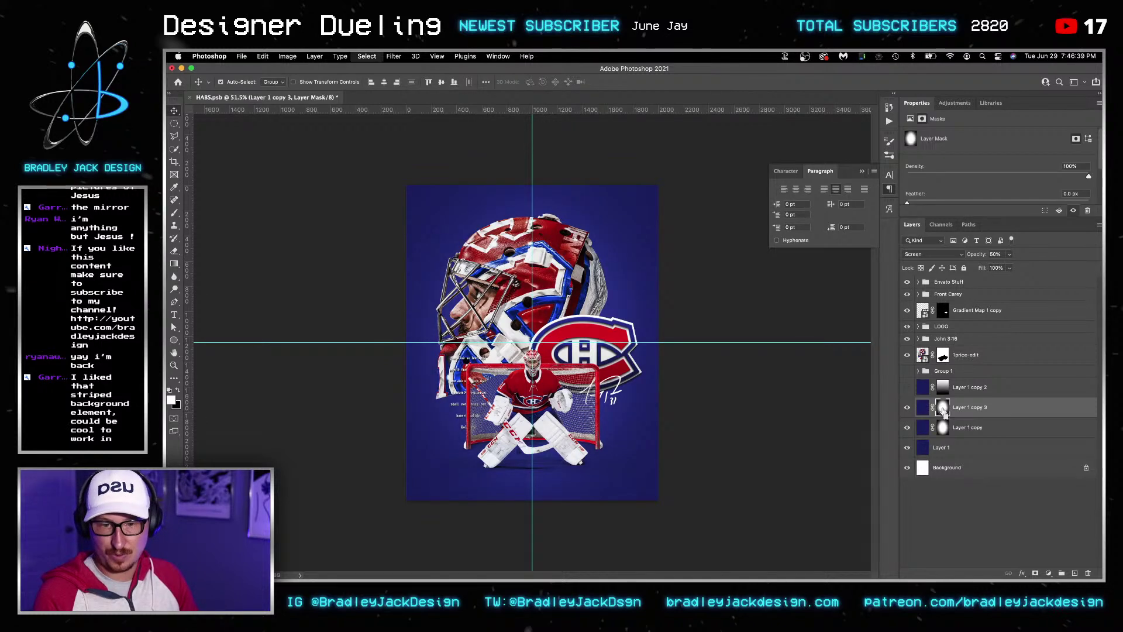
key("alt+BackSpace")
key("x")
Paint a smaller soft white oval at the canvas centre on Layer 1 copy 3's mask, and save the document
key("b")
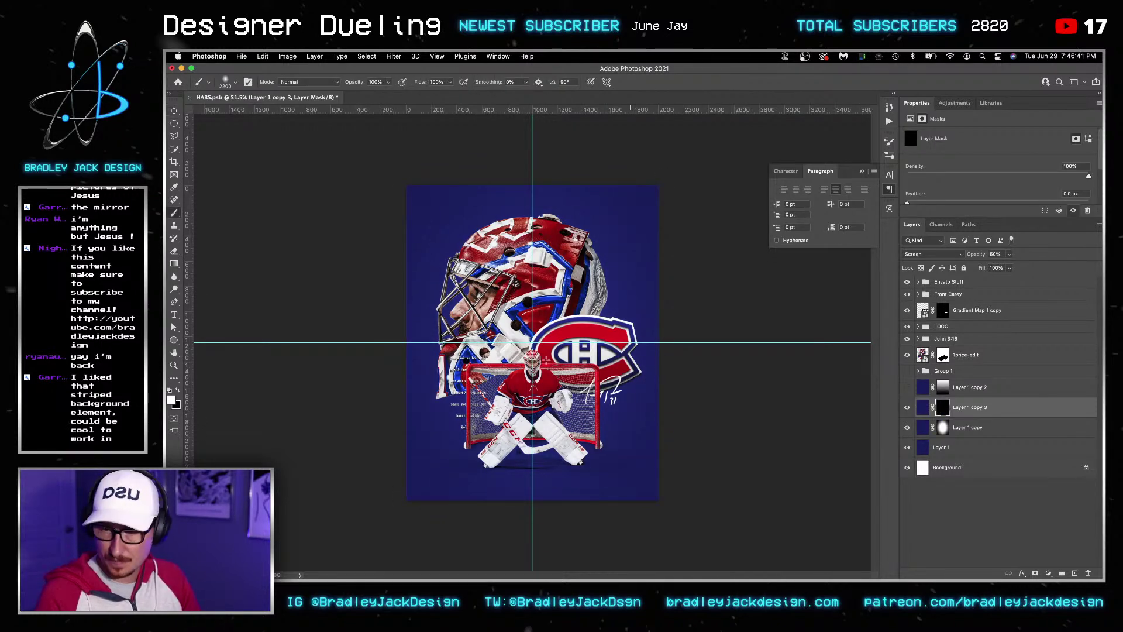
key("bracketleft")
key("bracketleft")
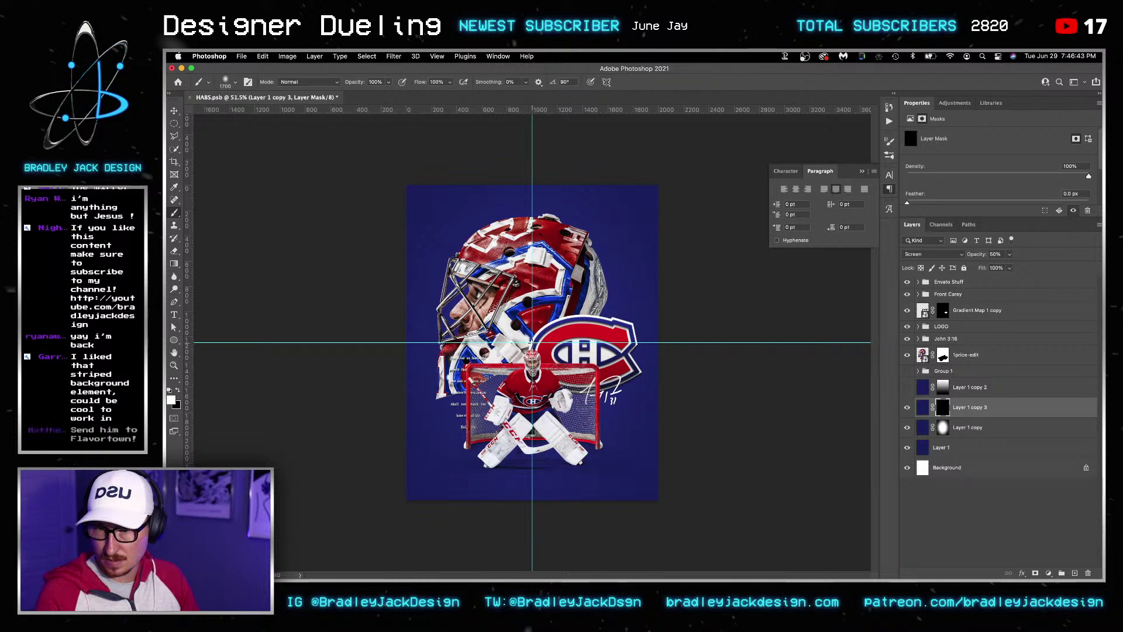
left_click(532, 342)
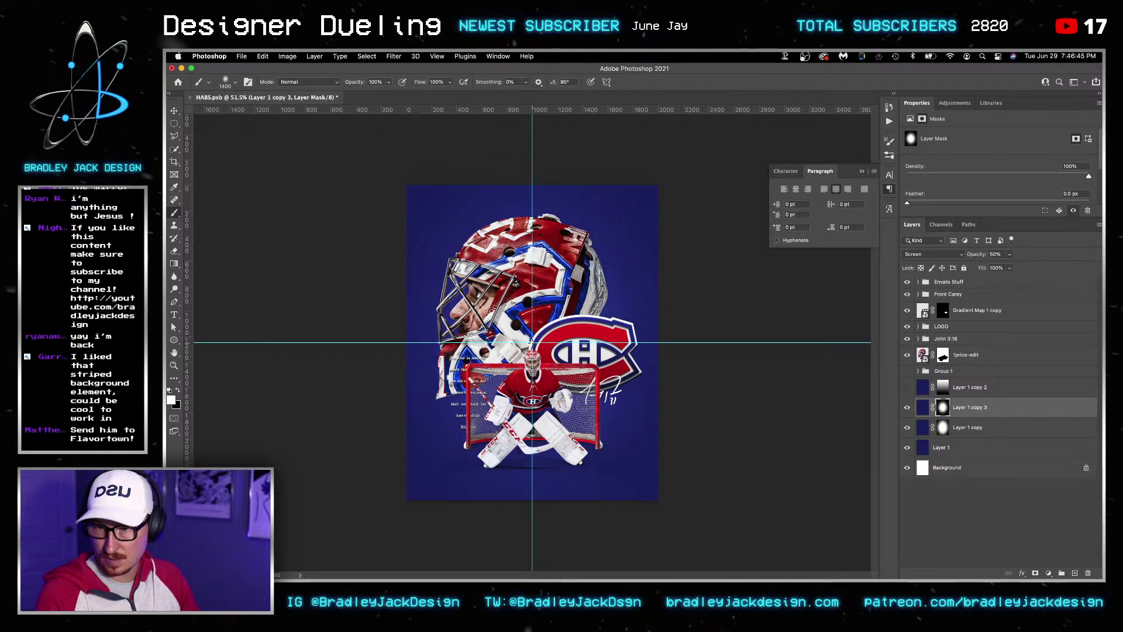
key("v")
key("ctrl+s")
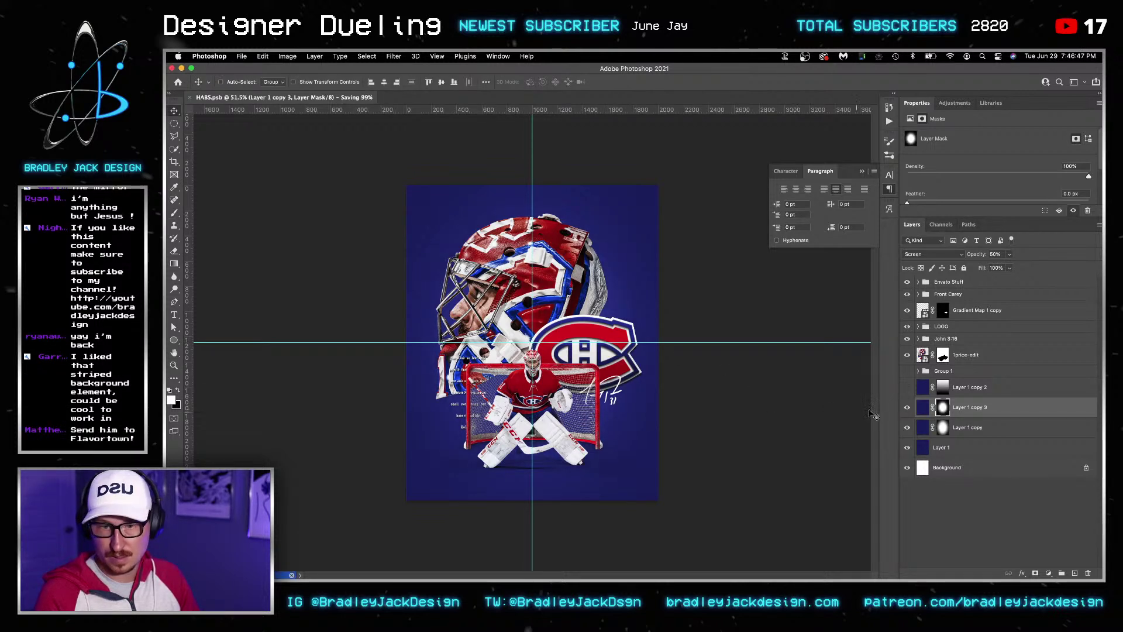
Duplicate Layer 1 copy, turn the original below it into an Overlay layer with an inverted mask, and save the document
left_click(957, 430)
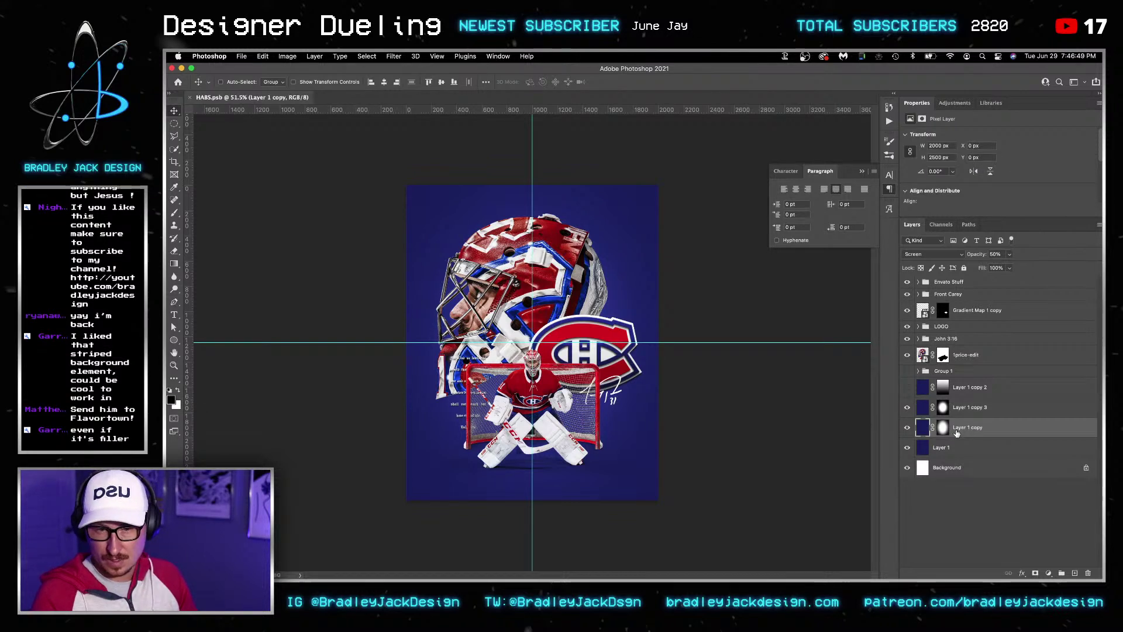
key("ctrl+j")
left_click(942, 447)
key("x")
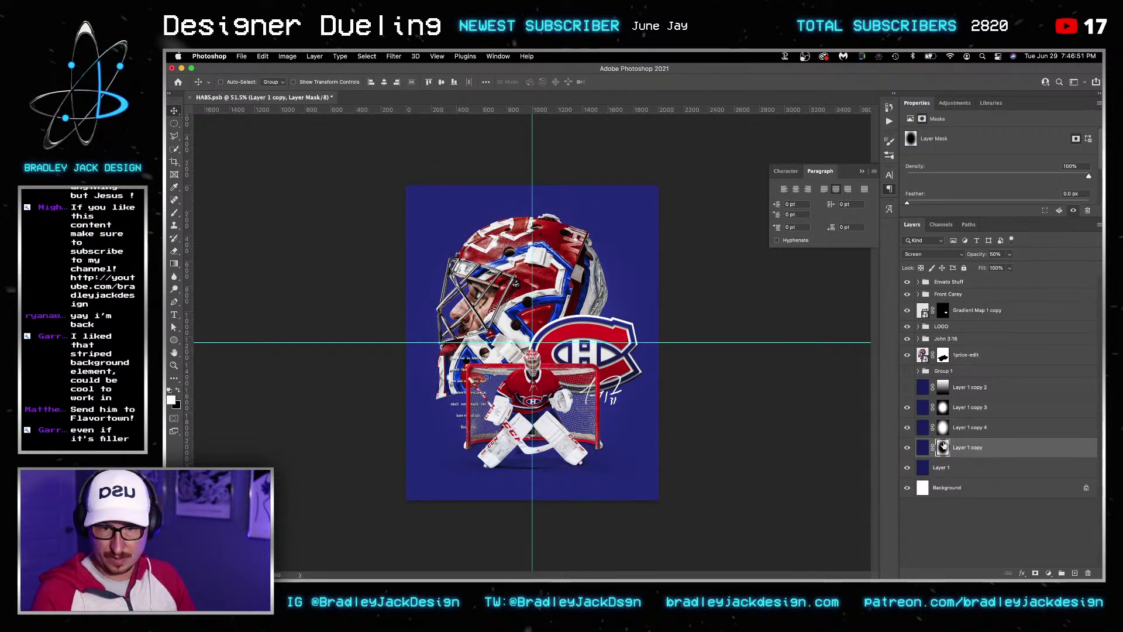
key("alt+shift+m")
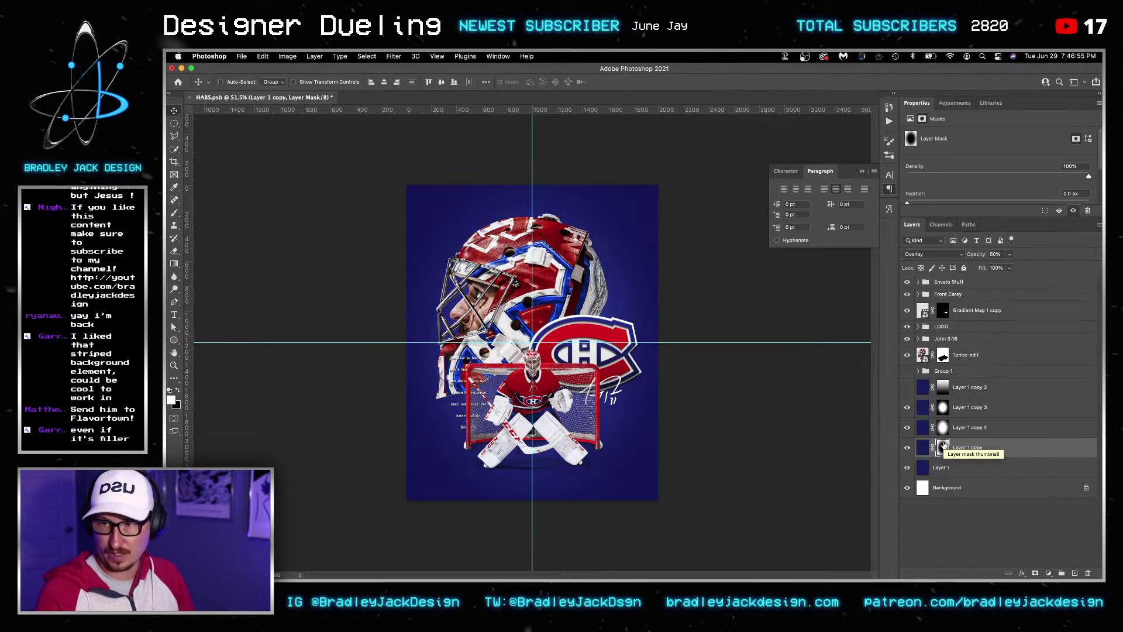
key("ctrl+s")
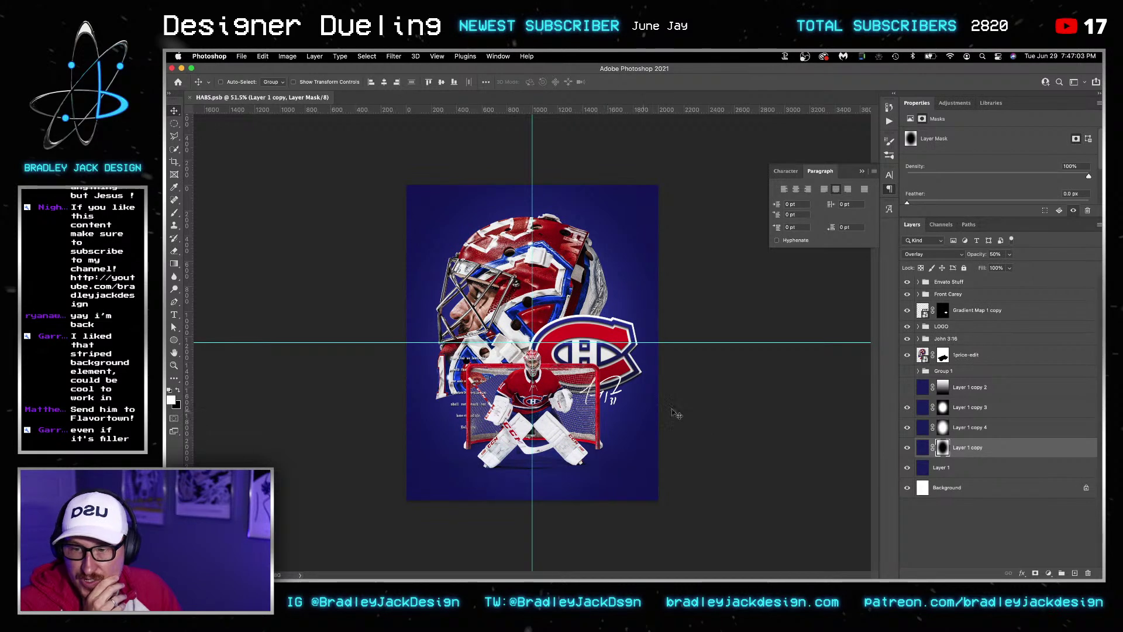
Show the Group 1 stripes and add a black layer mask that hides the whole group
left_click(907, 371)
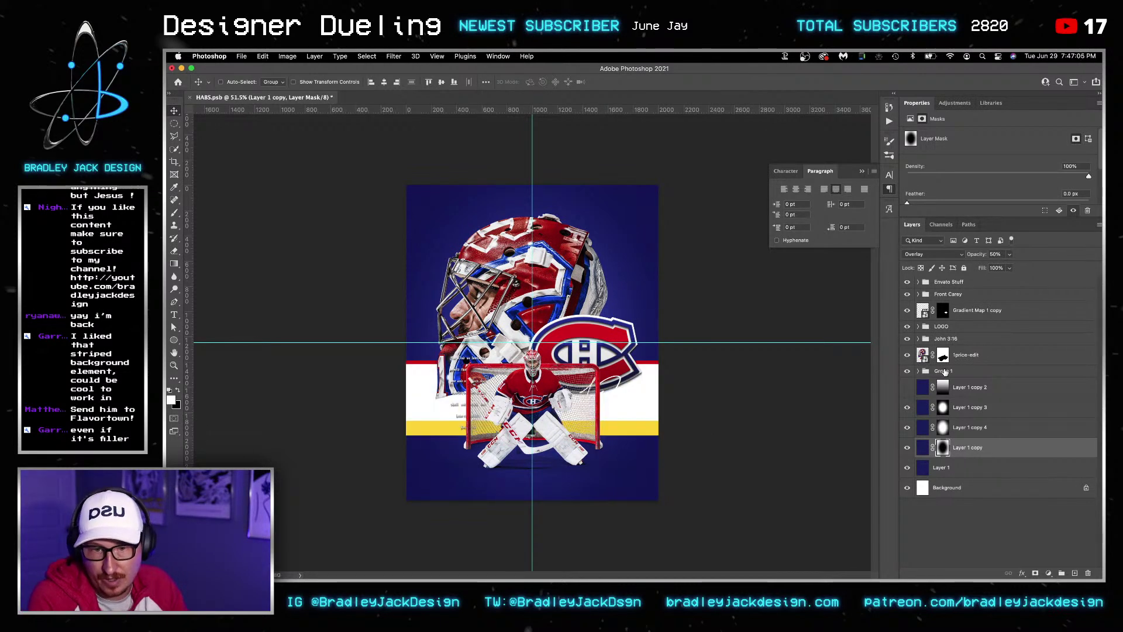
left_click(943, 371)
left_click(1035, 572, "alt")
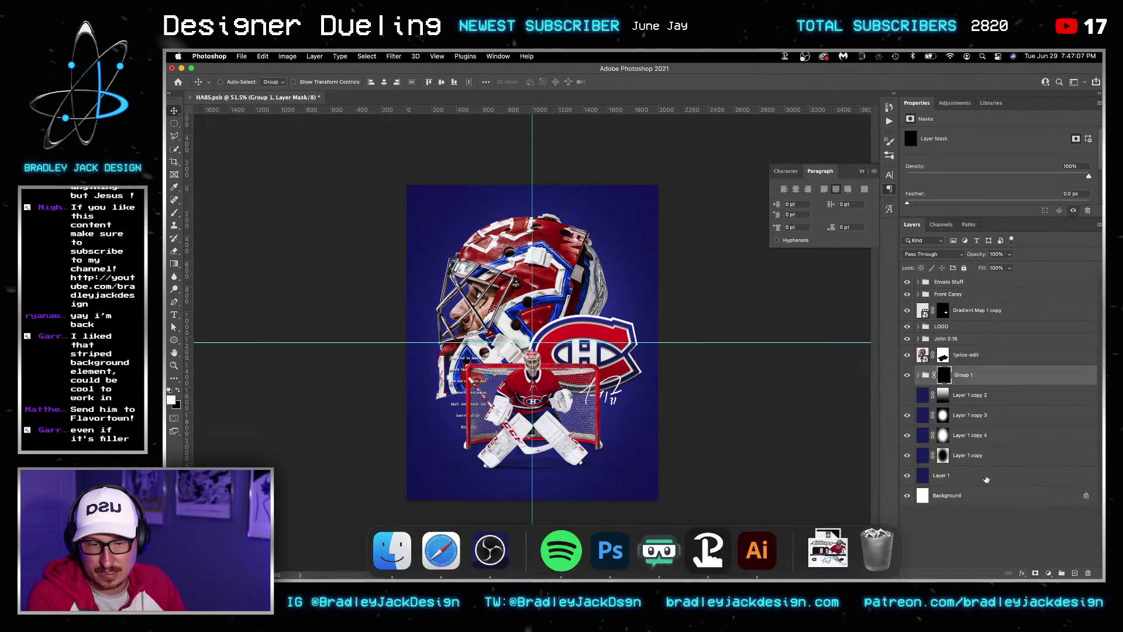
Choose a rough, textured sampled brush from the brush presets for painting on Group 1's mask
key("b")
right_click(710, 411)
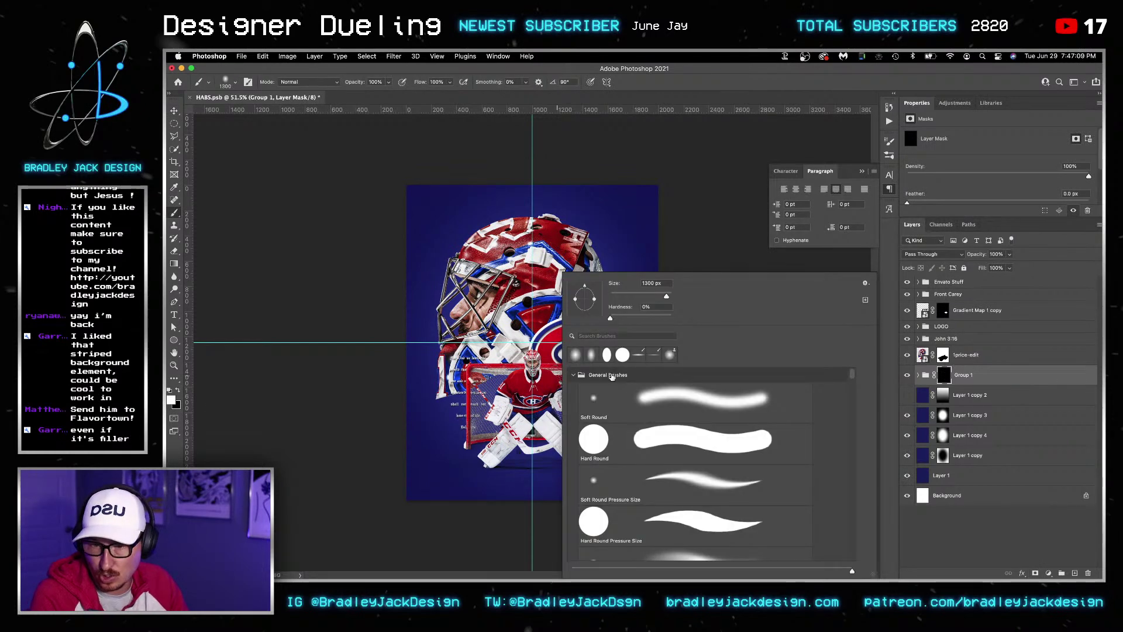
scroll(630, 451, "down", 5)
scroll(630, 451, "down", 10)
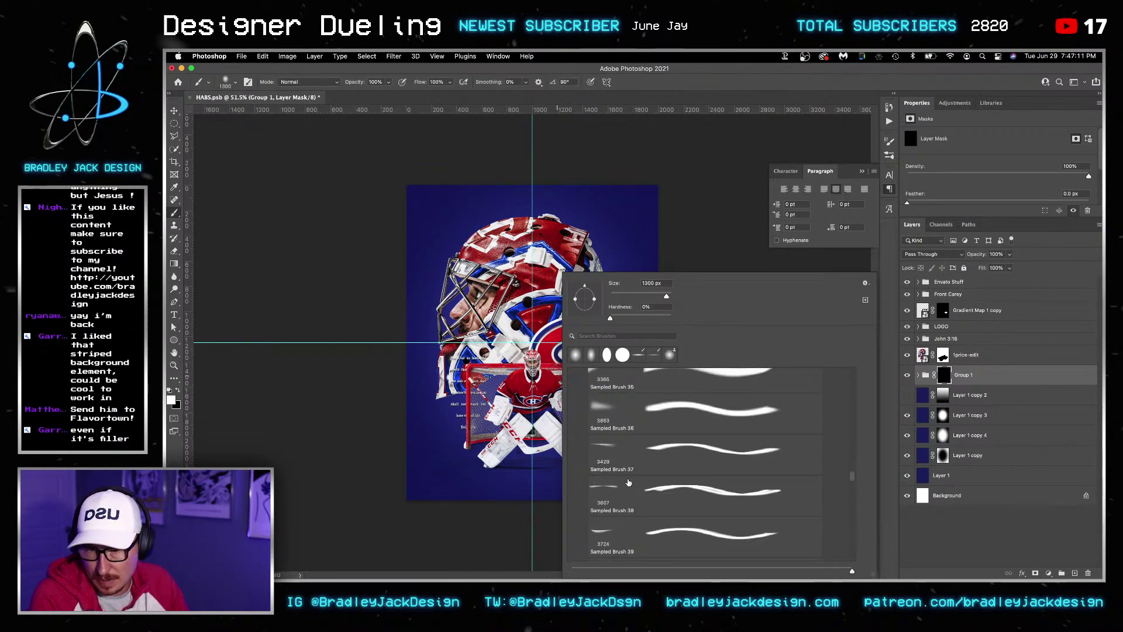
scroll(627, 480, "up", 15)
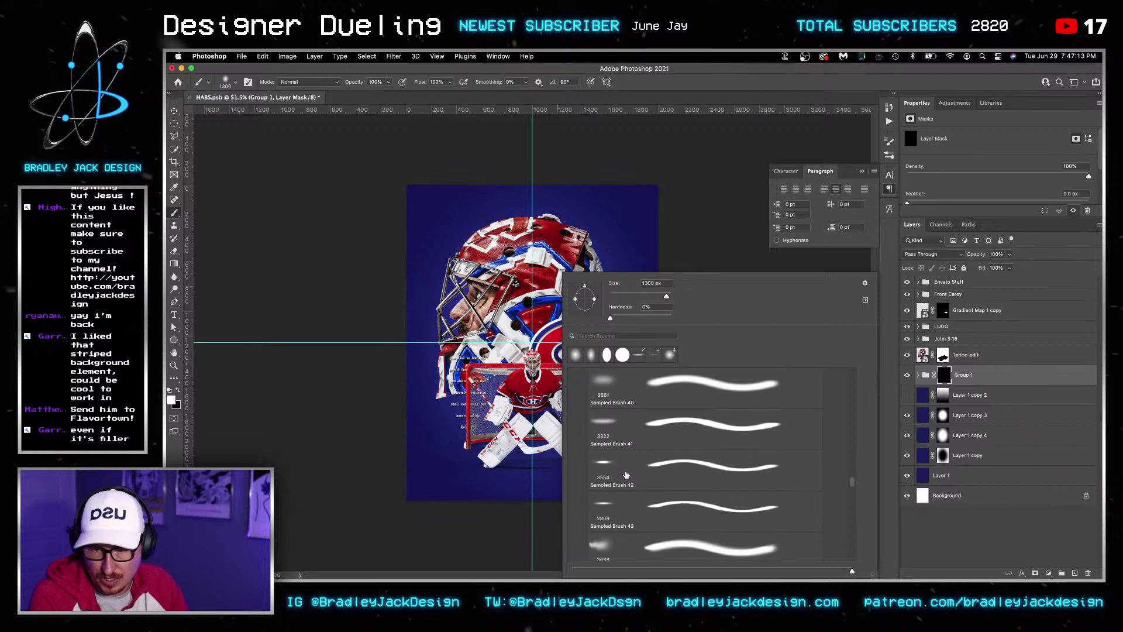
scroll(625, 476, "up", 3)
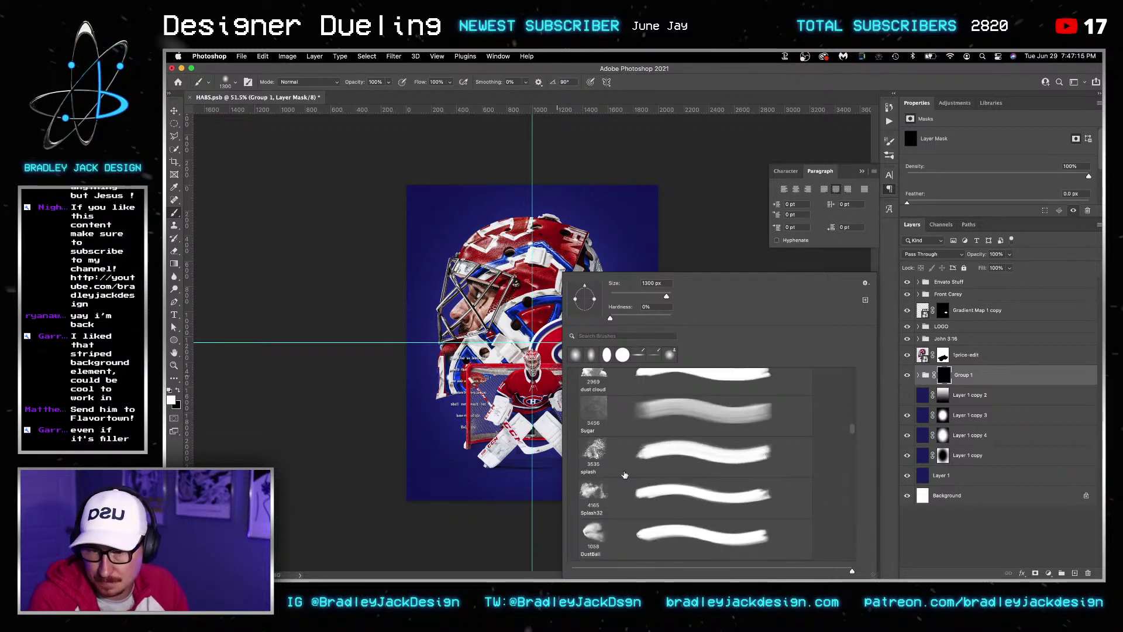
scroll(624, 474, "up", 2)
double_click(612, 451)
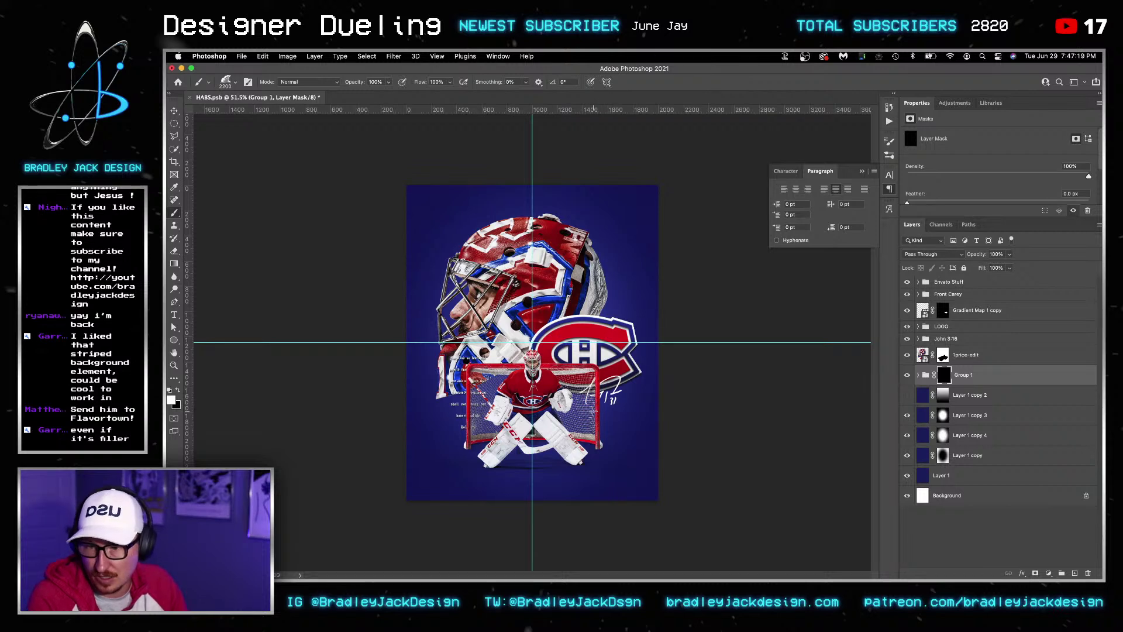
Try revealing the stripes beside the net with the textured brush at about 1100 px, and undo the stroke
key("bracketleft")
key("bracketleft")
key("bracketleft")
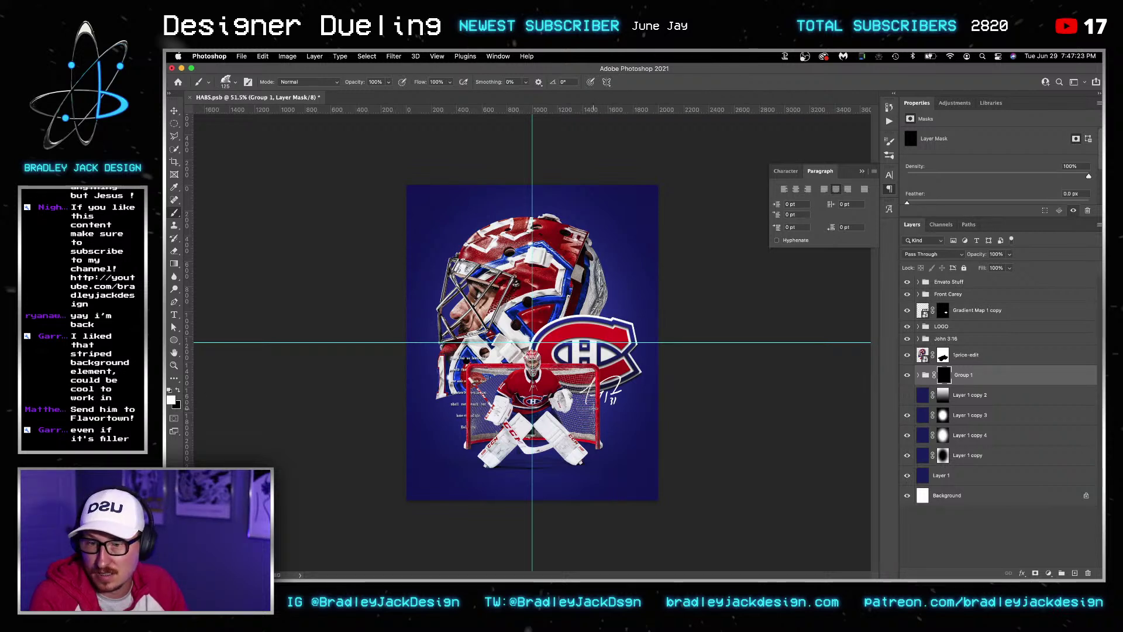
key("bracketleft")
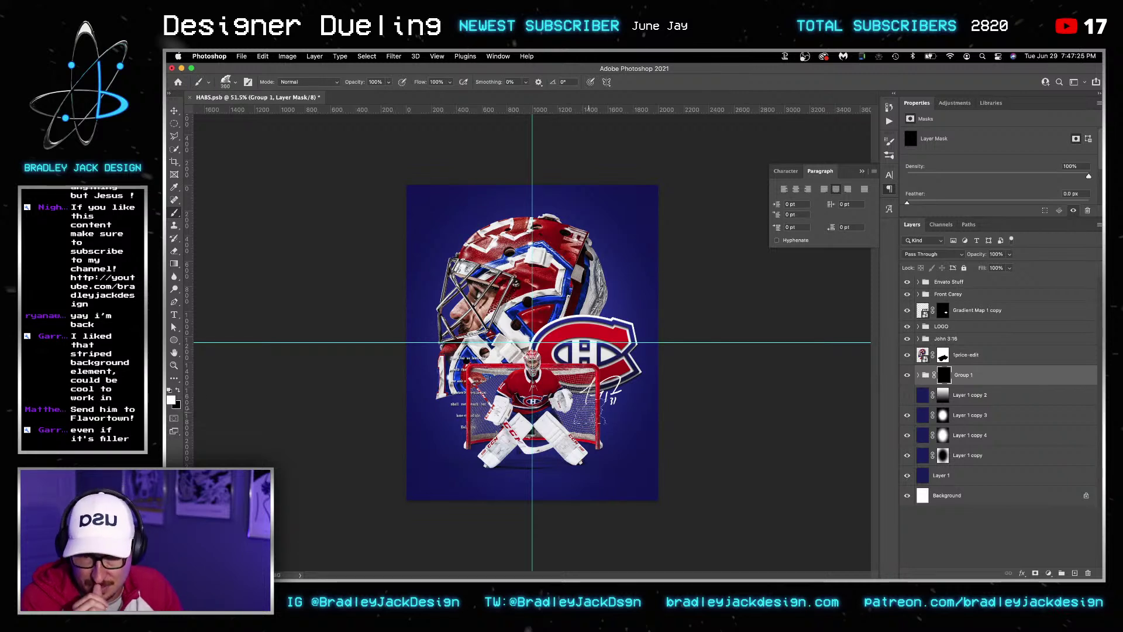
key("bracketright")
key("bracketright")
key("bracketright")
key("bracketright")
key("bracketright")
mouse_move(603, 435)
left_mouse_down()
mouse_move(620, 410)
mouse_move(623, 445)
mouse_move(626, 397)
mouse_move(634, 415)
left_mouse_up()
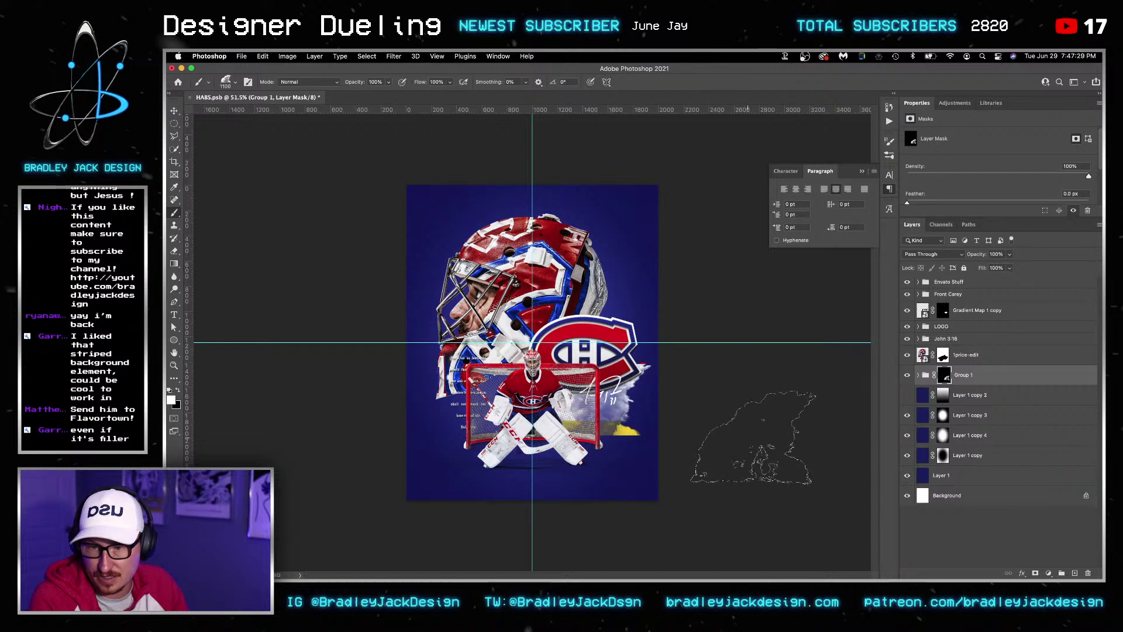
key("bracketleft")
key("bracketleft")
key("bracketleft")
key("bracketleft")
key("ctrl+z")
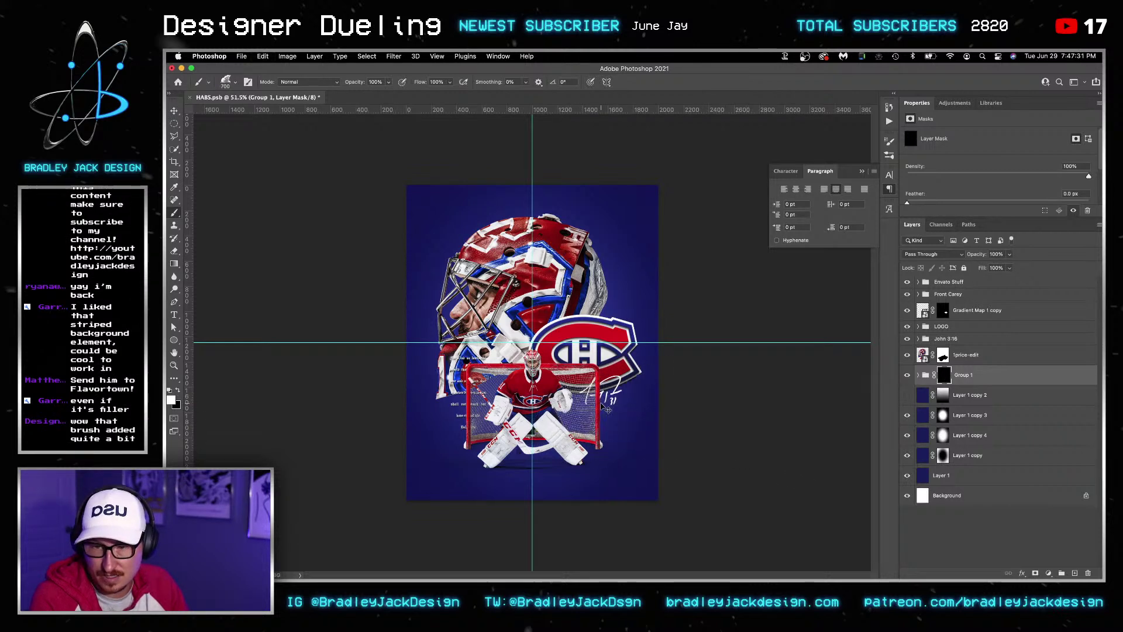
Paint white across Group 1's mask with the textured brush at about 500 px to reveal the stripes behind the goalie
mouse_move(585, 421)
left_mouse_down()
mouse_move(620, 386)
mouse_move(573, 421)
mouse_move(617, 402)
mouse_move(526, 419)
mouse_move(450, 403)
mouse_move(421, 412)
mouse_move(433, 380)
mouse_move(410, 416)
left_mouse_up()
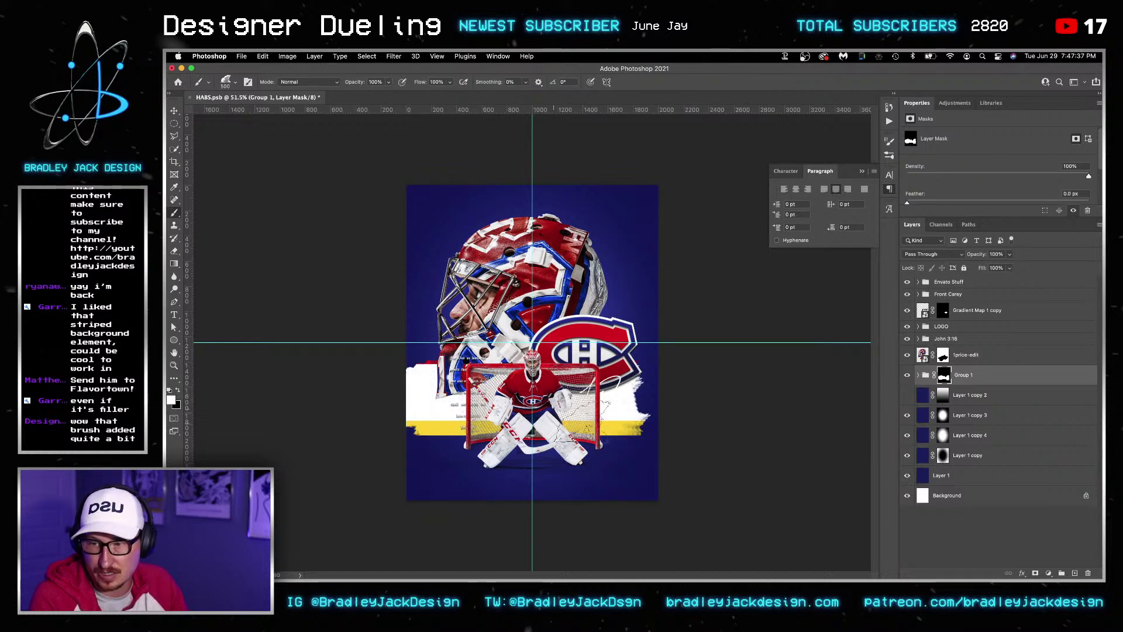
mouse_move(649, 406)
left_mouse_down()
mouse_move(674, 401)
mouse_move(643, 374)
left_mouse_up()
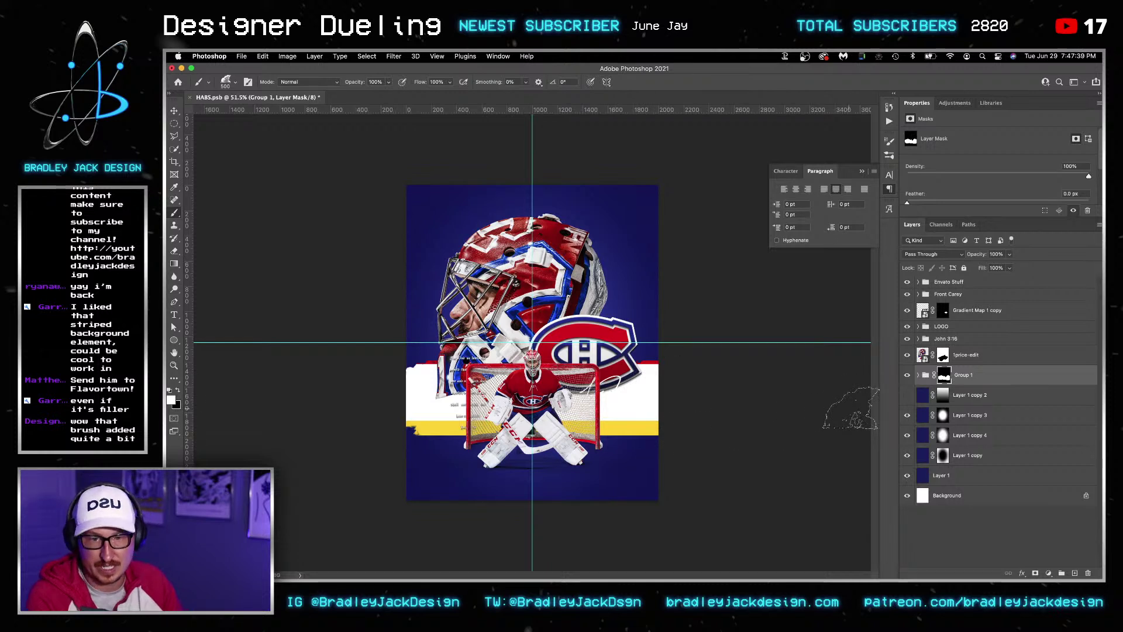
Fill Group 1's mask with black to hide the team stripes again
key("ctrl+BackSpace")
key("v")
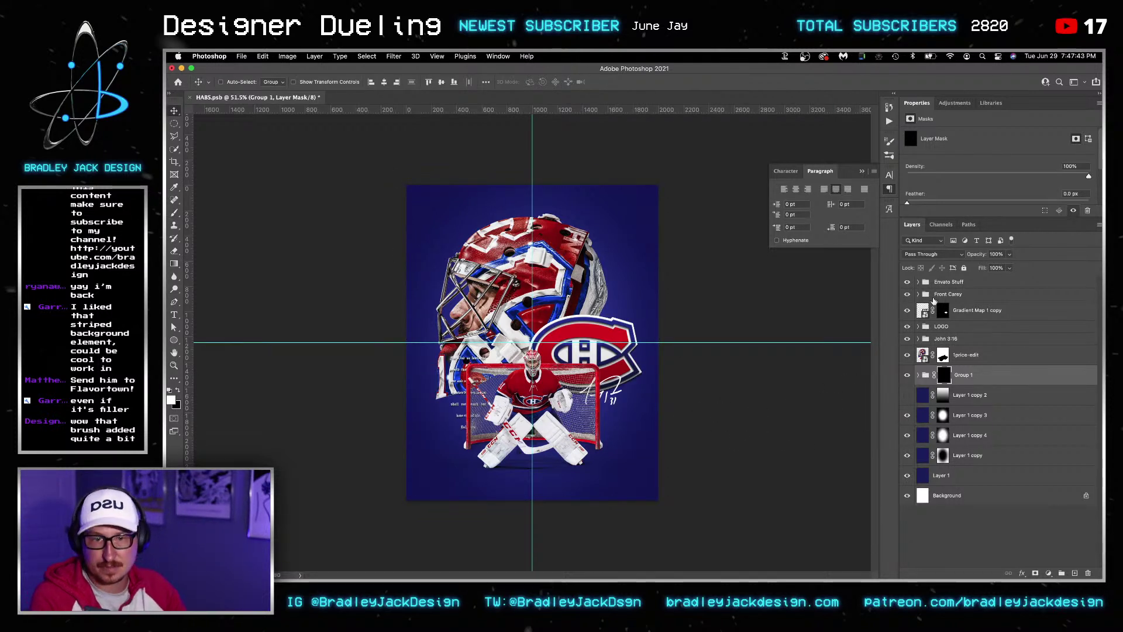
Convert the masked 1price-edit head layer into a new smart object
double_click(922, 354)
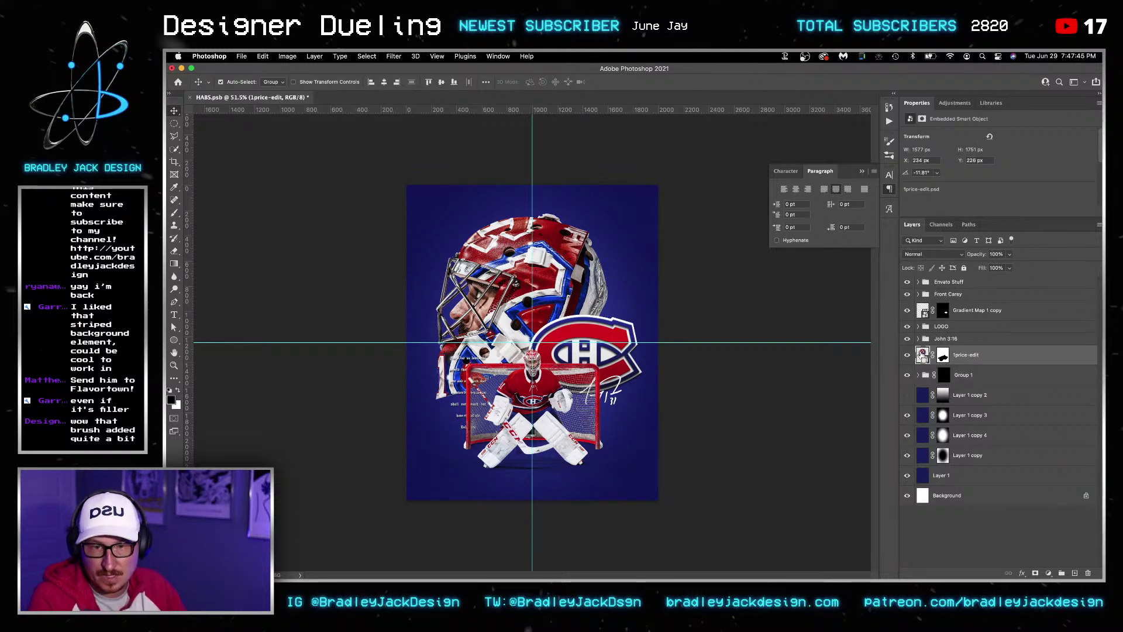
key("super+w")
right_click(980, 354)
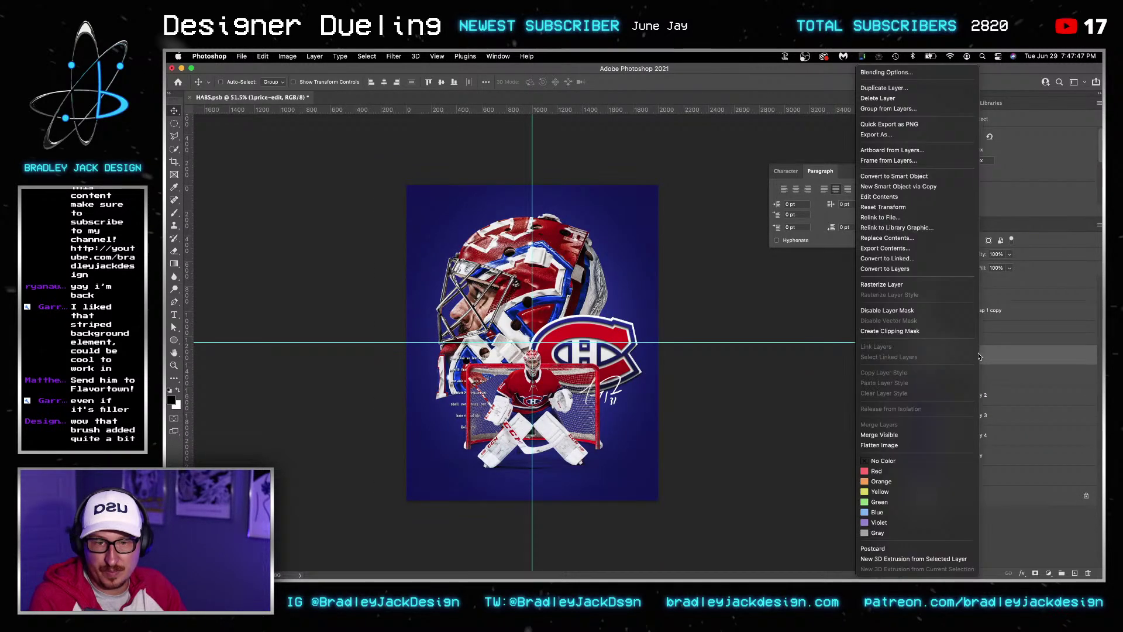
left_click(917, 174)
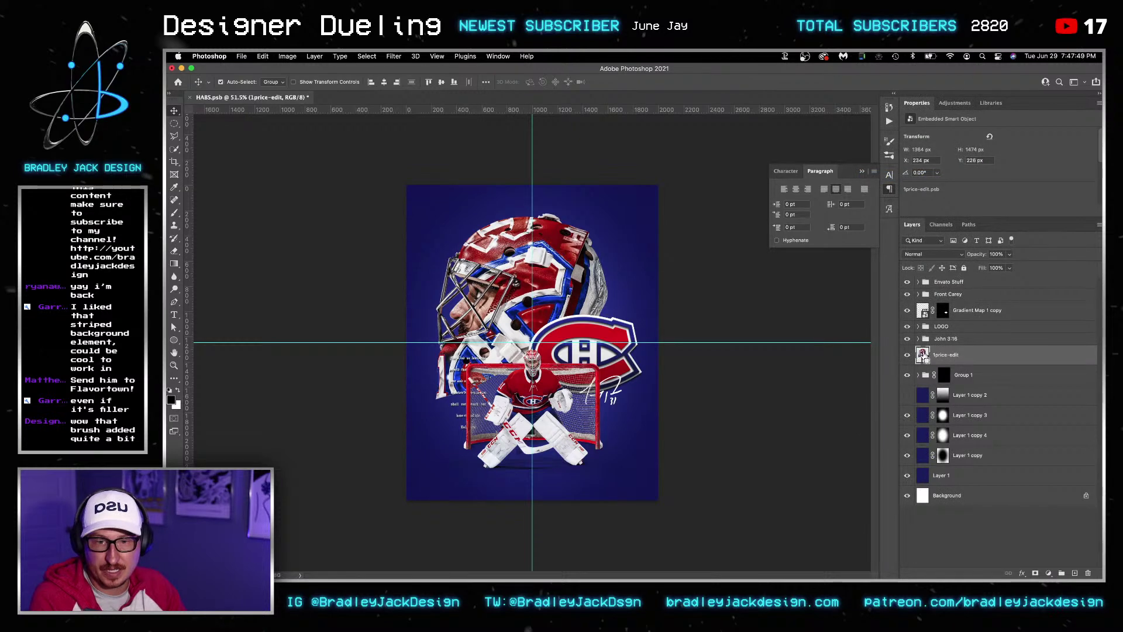
Load the outline of the large goalie head as a selection and contract it
left_click(356, 56)
mouse_move(380, 200)
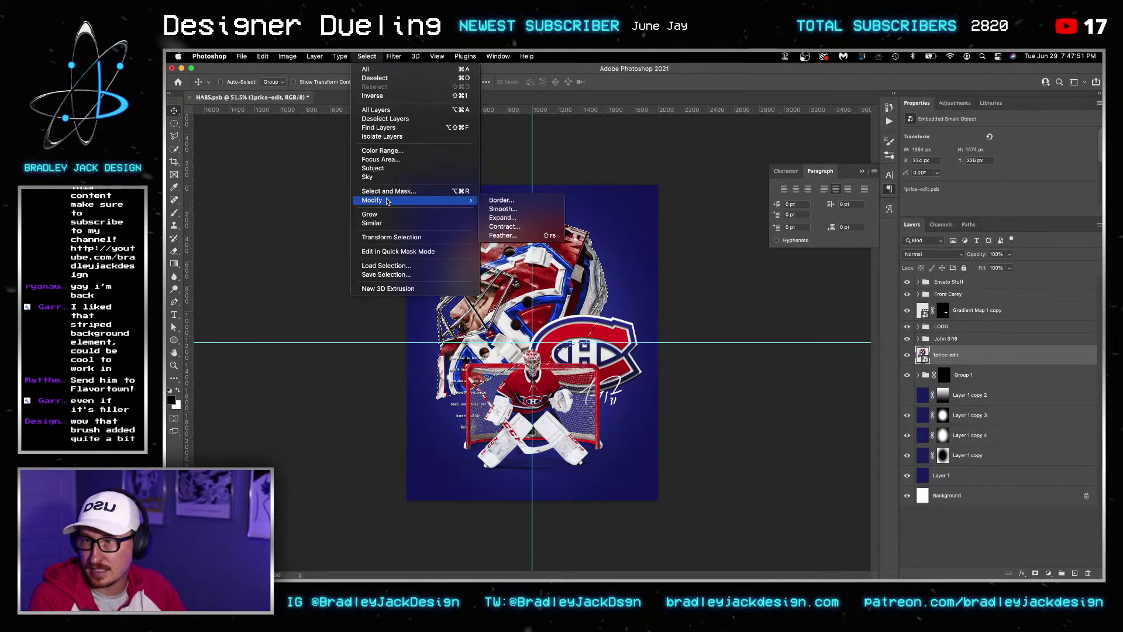
left_click(510, 228)
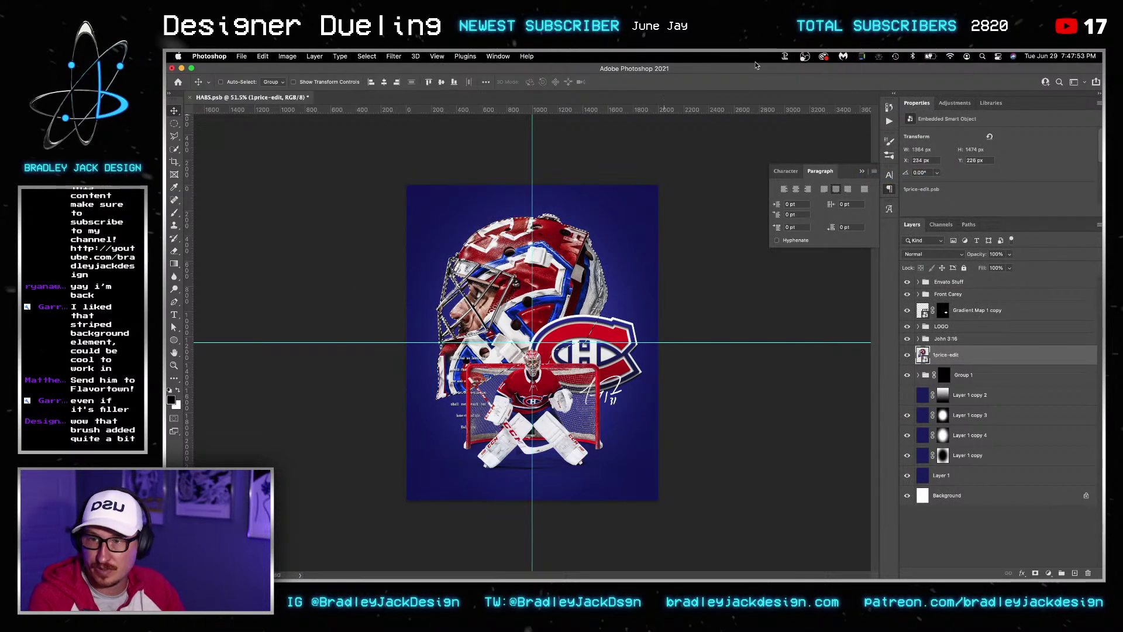
Add a Curves adjustment layer masked to the head selection and raise the curve's black point
left_click(954, 102)
left_click(950, 125)
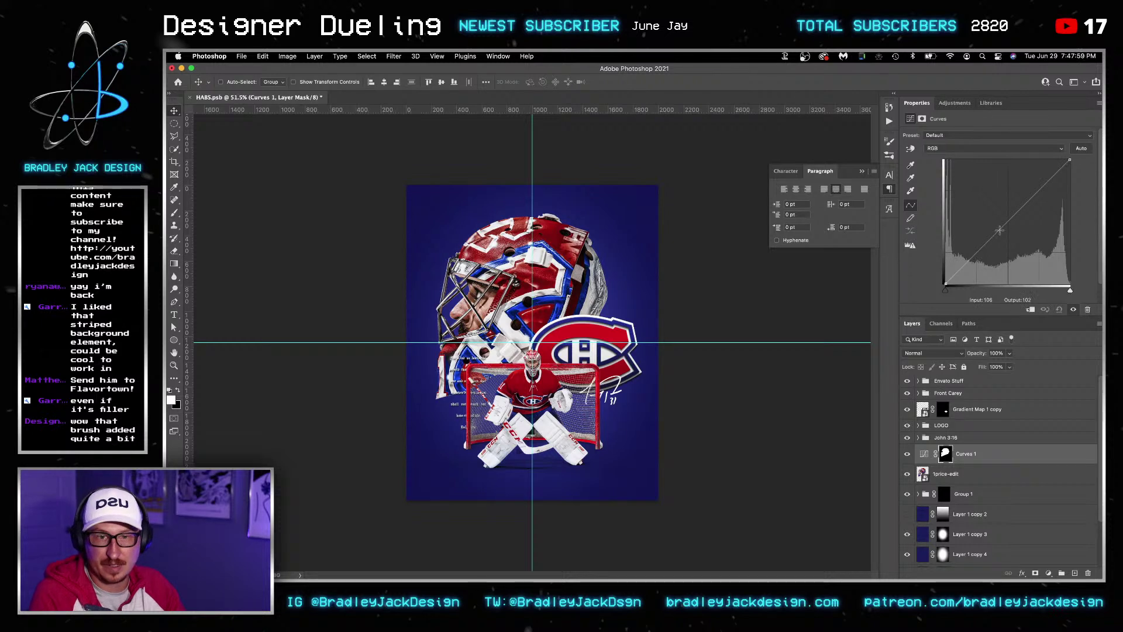
left_click_drag(998, 231, 998, 228)
left_click_drag(944, 282, 945, 253)
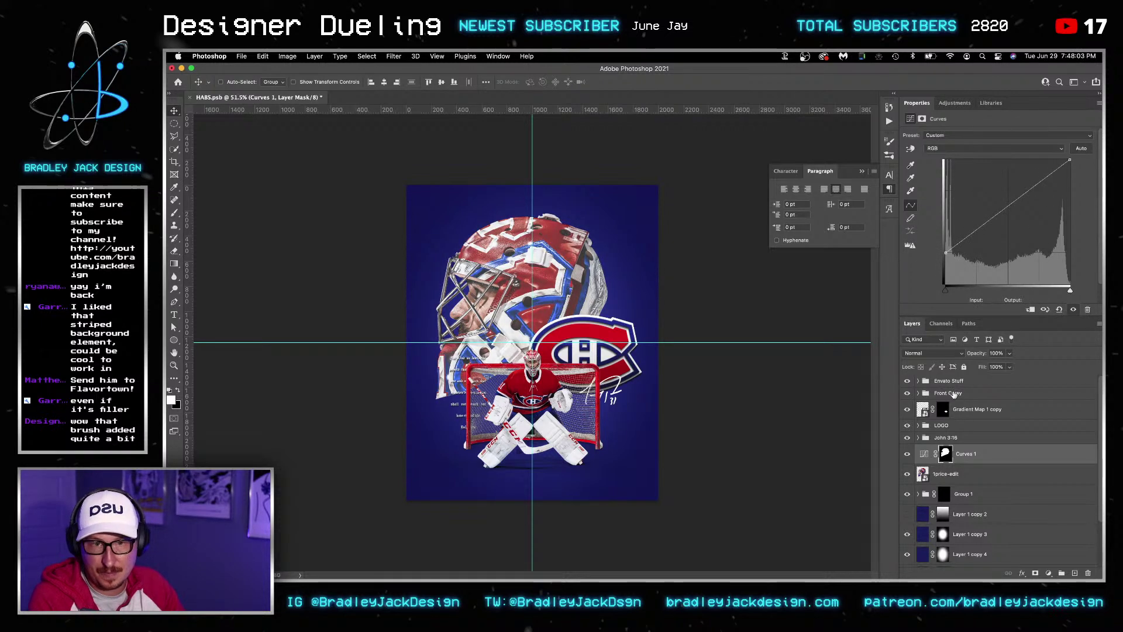
Clip Curves 1 to the 1price-edit layer, with its mask inverted and feathered by 6.5 px
left_click(946, 454)
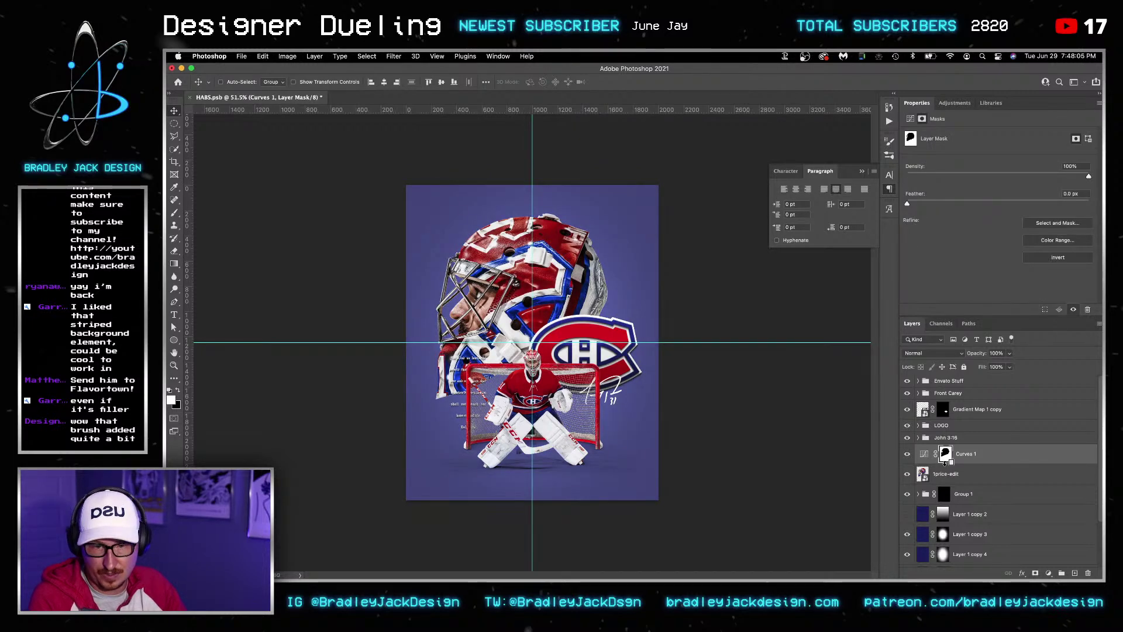
left_click(945, 462, "alt")
left_click(1075, 193)
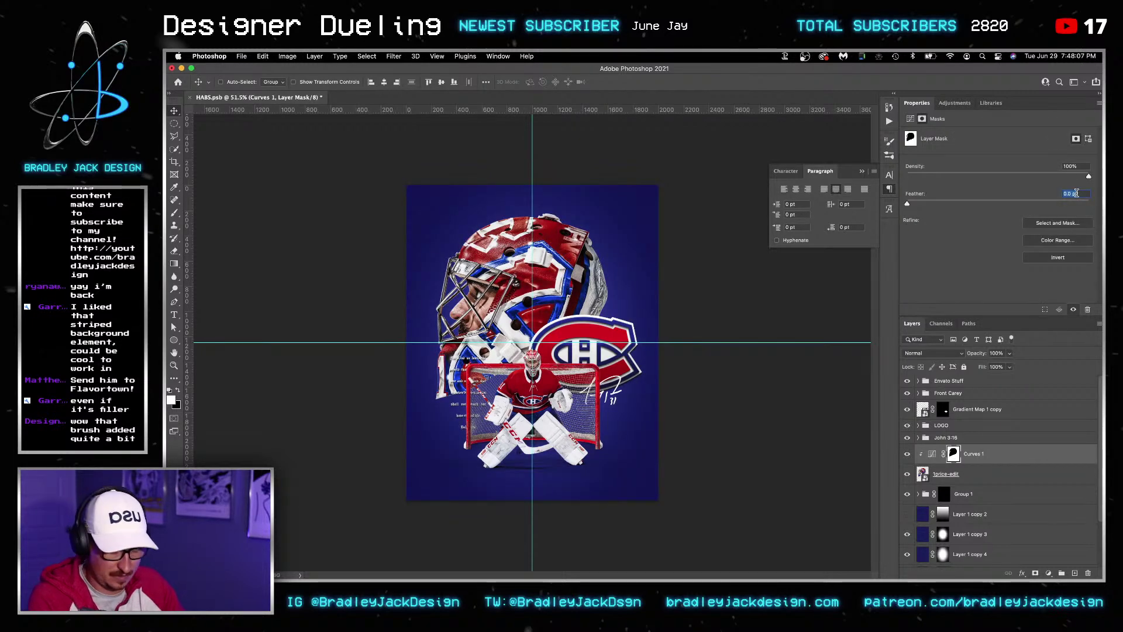
type("6.5")
type("b")
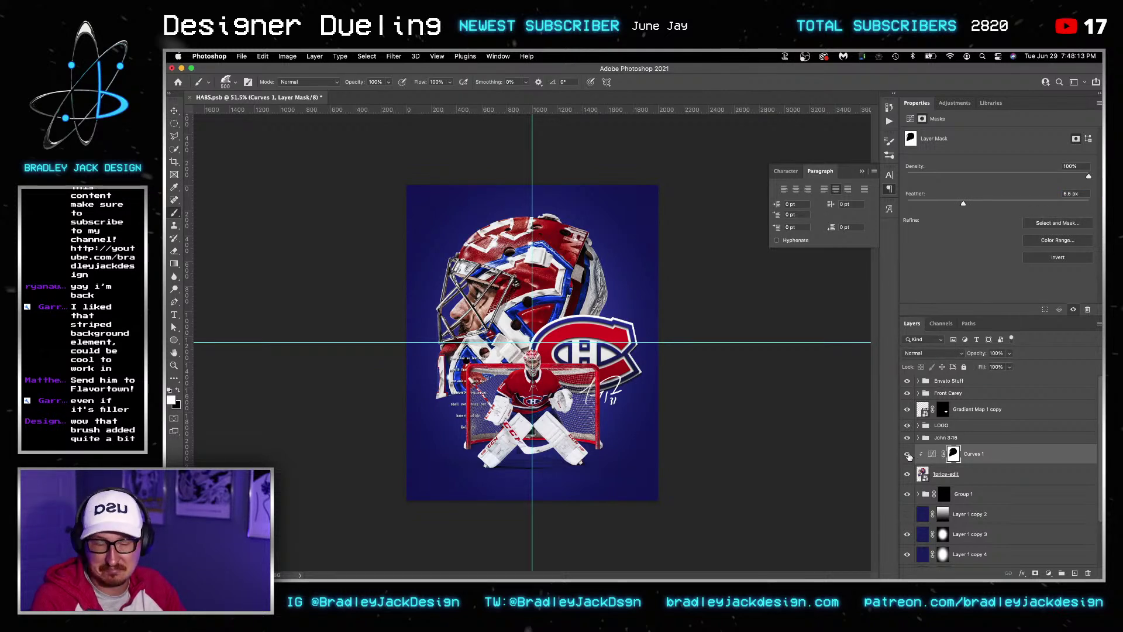
Exclude the underlying dark tones from Curves 1 with Blend If, and raise the curve's black point to an output of 132
double_click(987, 454)
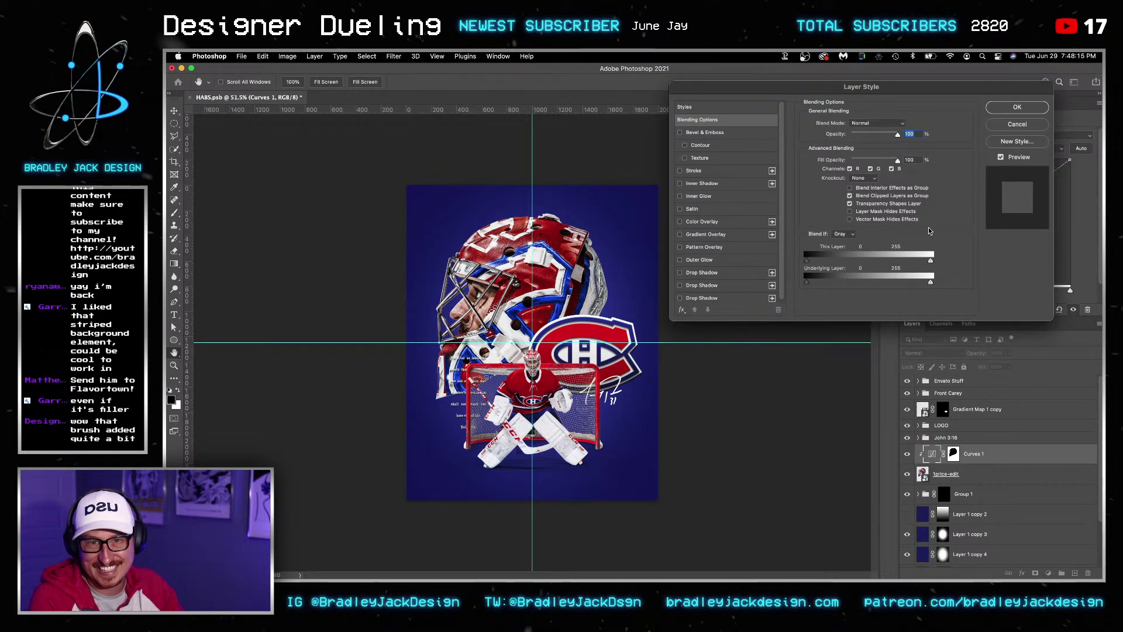
left_click_drag(810, 285, 842, 285)
key("Return")
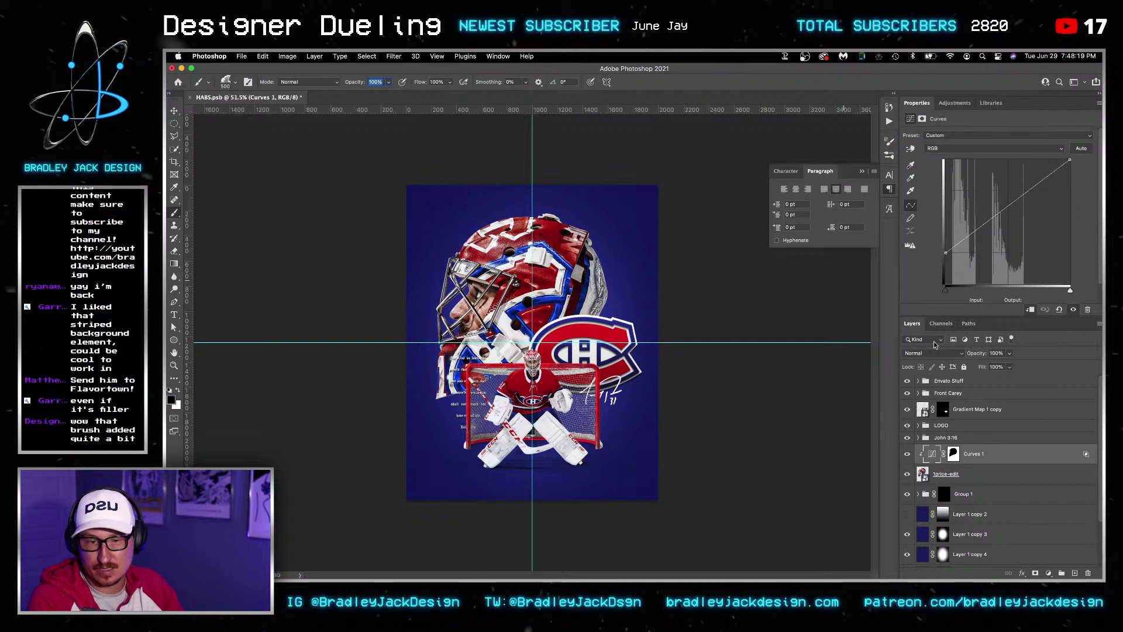
left_click_drag(945, 253, 932, 219)
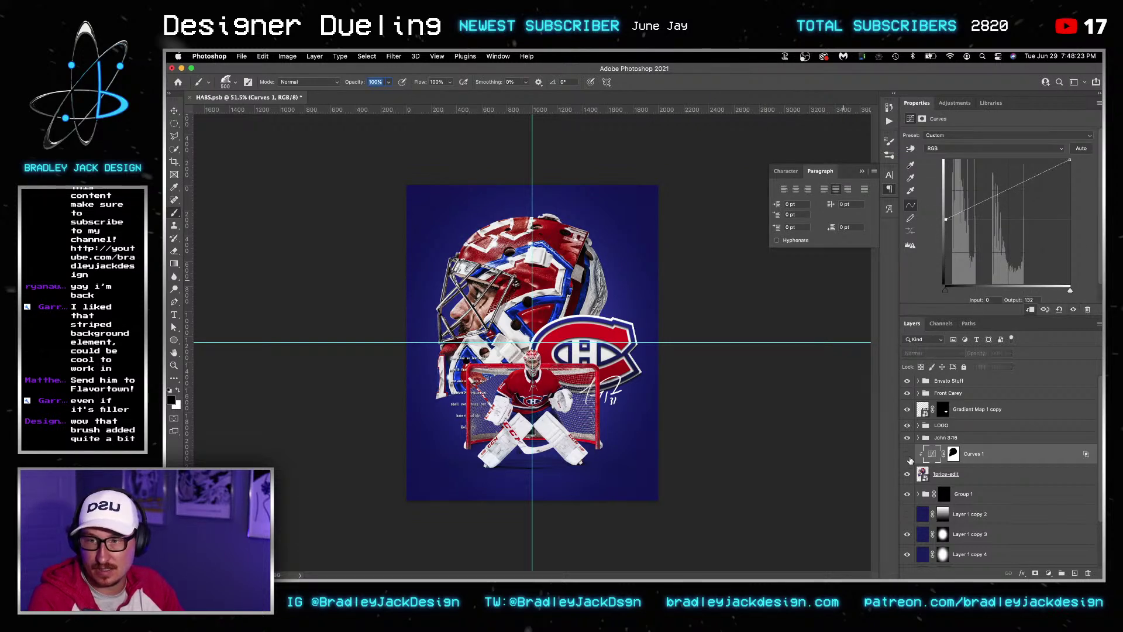
Compare the goalie head with Curves 1 hidden and shown, and save the document
key("super+plus")
left_click(907, 454)
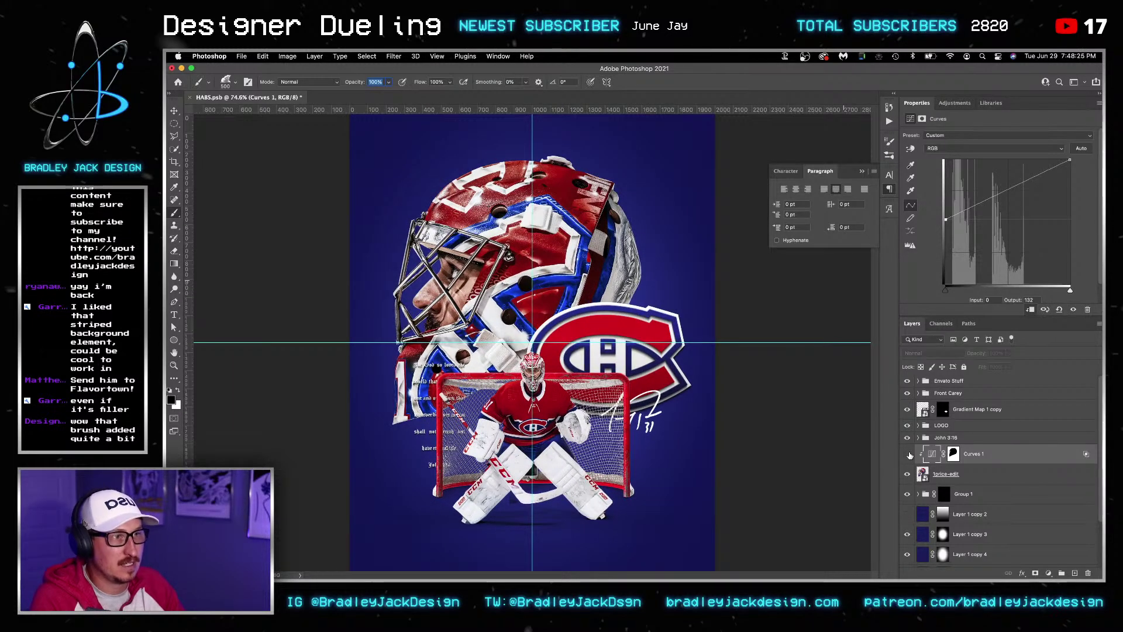
left_click(907, 454)
left_click(907, 454)
left_click(907, 454)
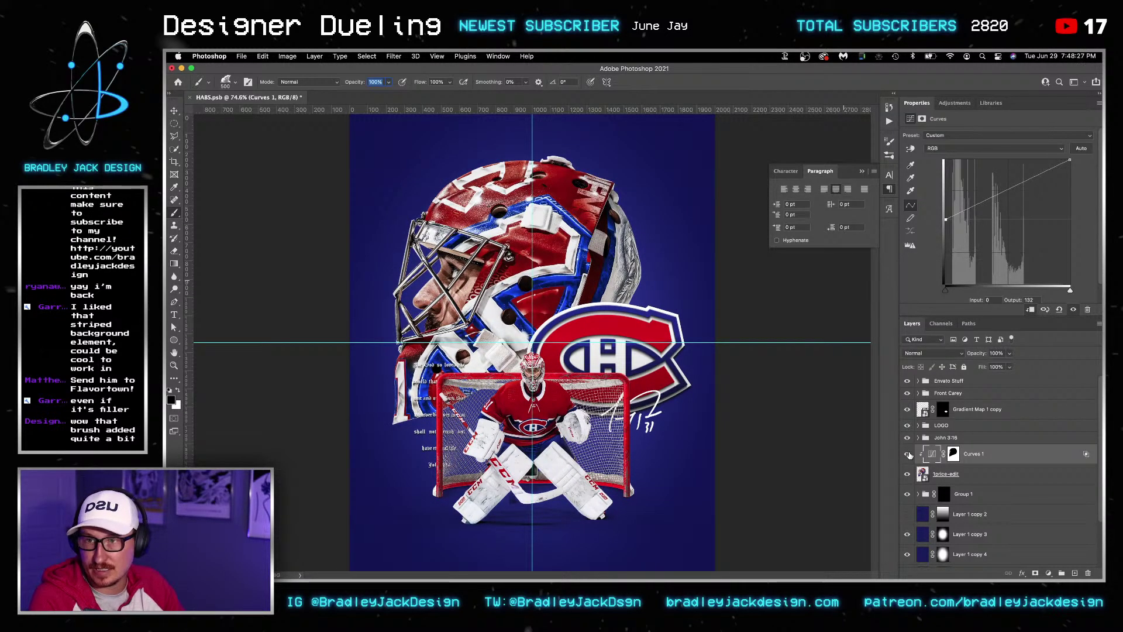
key("super+s")
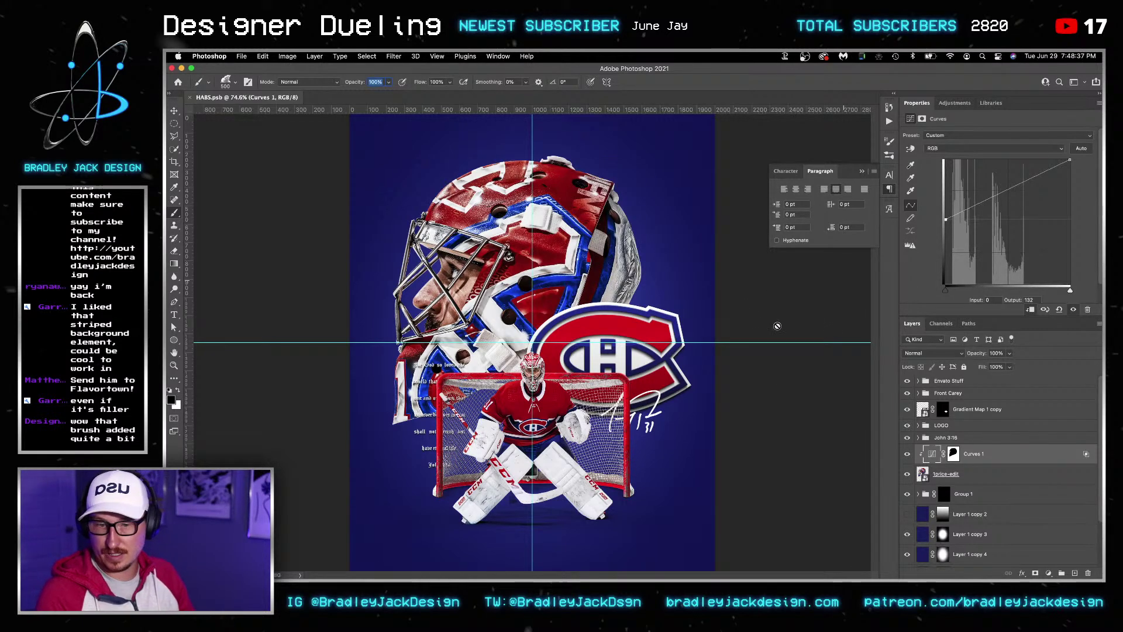
Scale the 1price-edit head up slightly together with its Curves 1 adjustment
left_click(943, 381)
key("v")
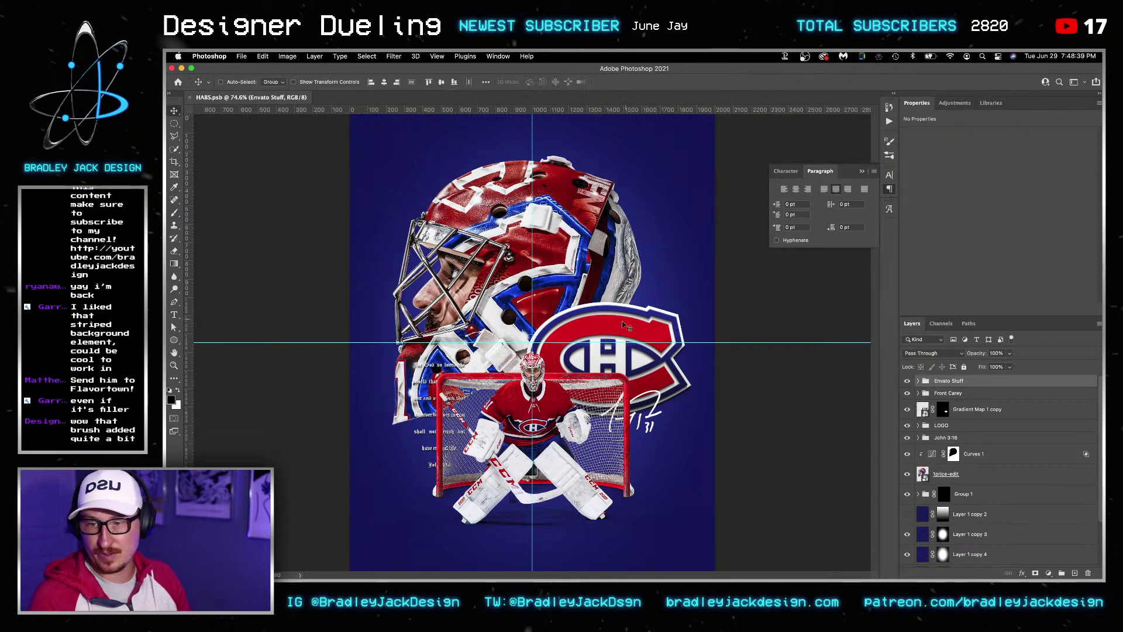
left_click(976, 473)
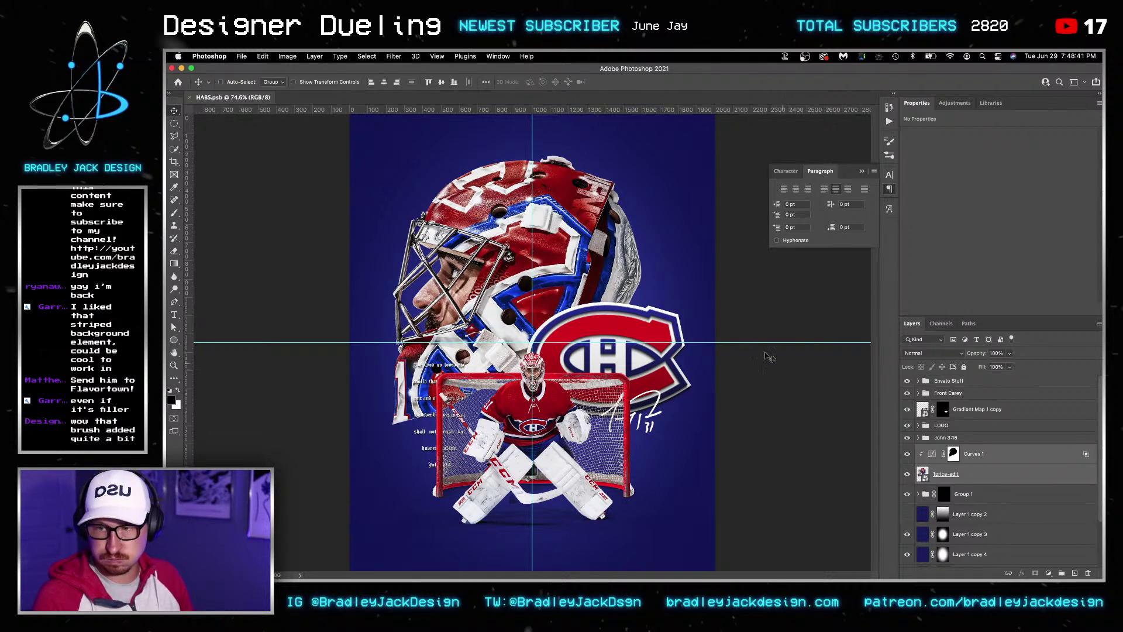
key("super+t")
left_click_drag(642, 156, 655, 149)
key("Return")
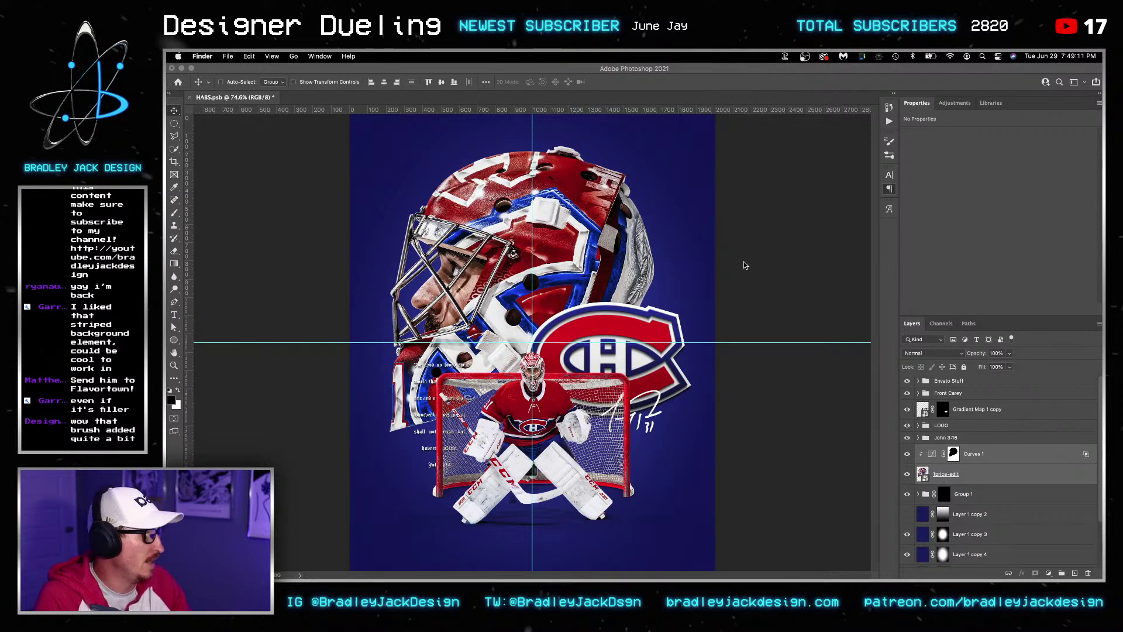
Open the Snow with black bg folder of the downloaded snow overlays in Finder
left_click(828, 548)
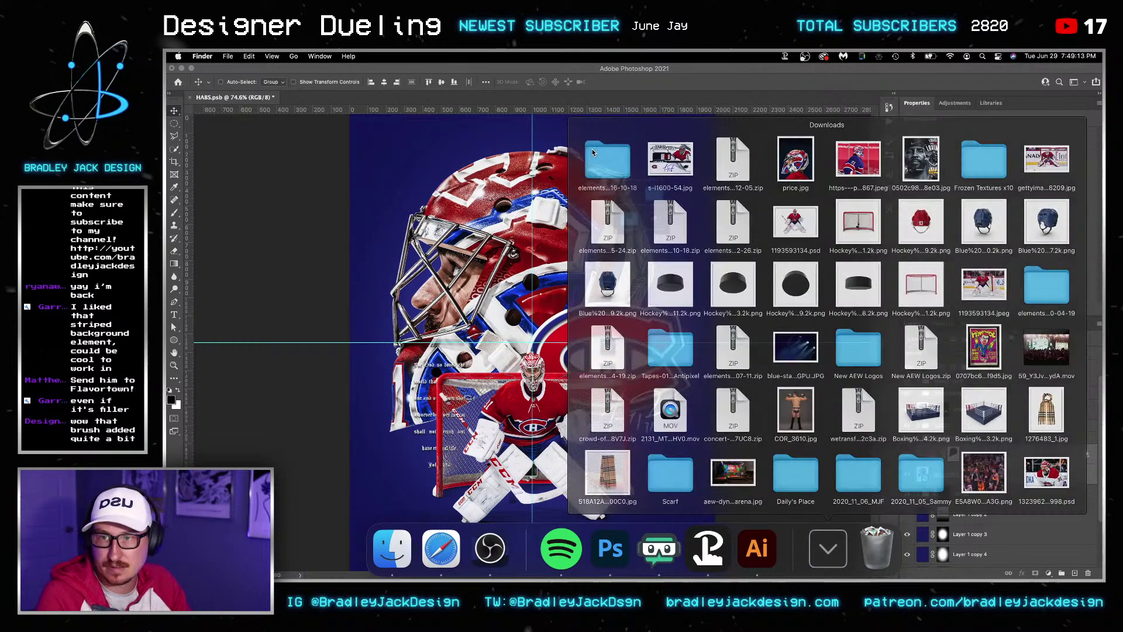
left_click(800, 367)
left_click(857, 474)
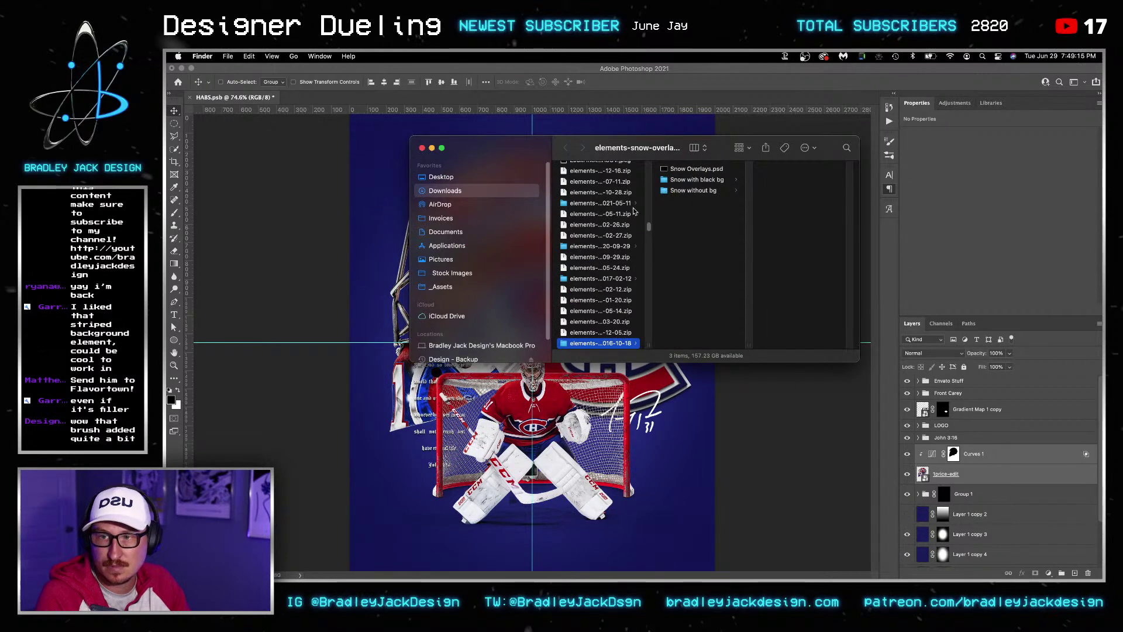
left_click(702, 192)
left_click(697, 179)
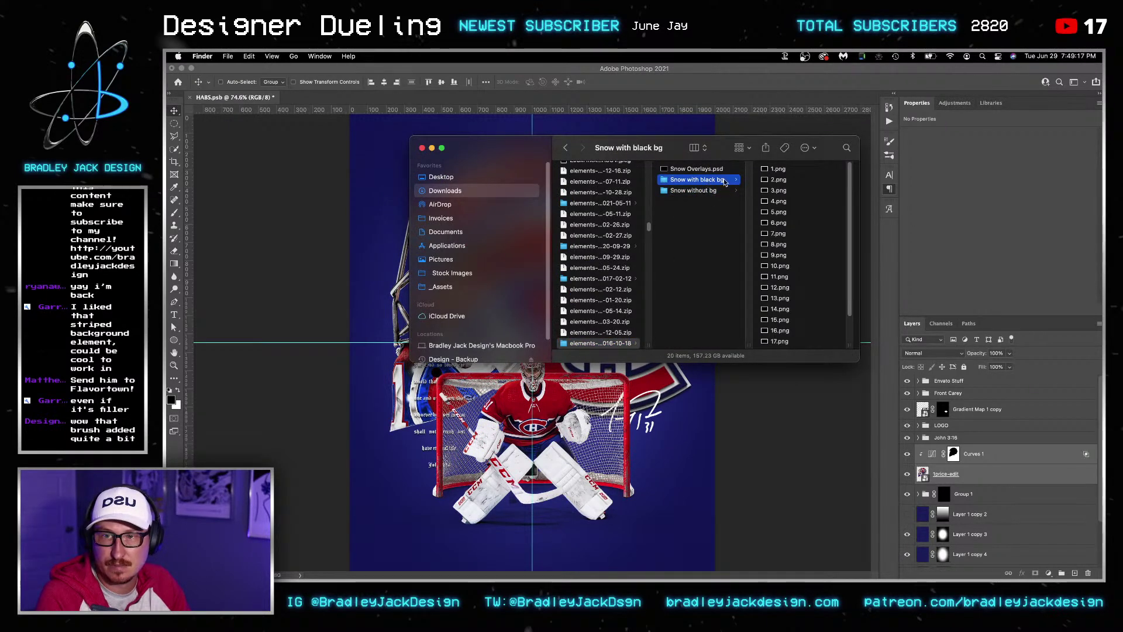
Preview the snow overlay images from 2.png to 5.png
left_click(773, 179)
key("space")
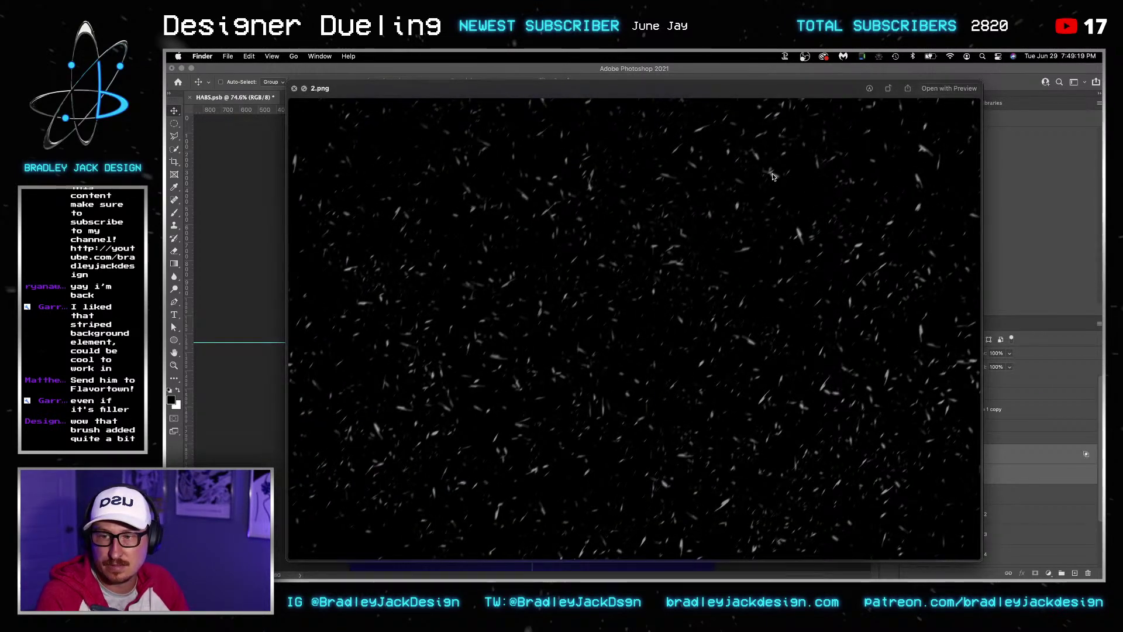
key("Down")
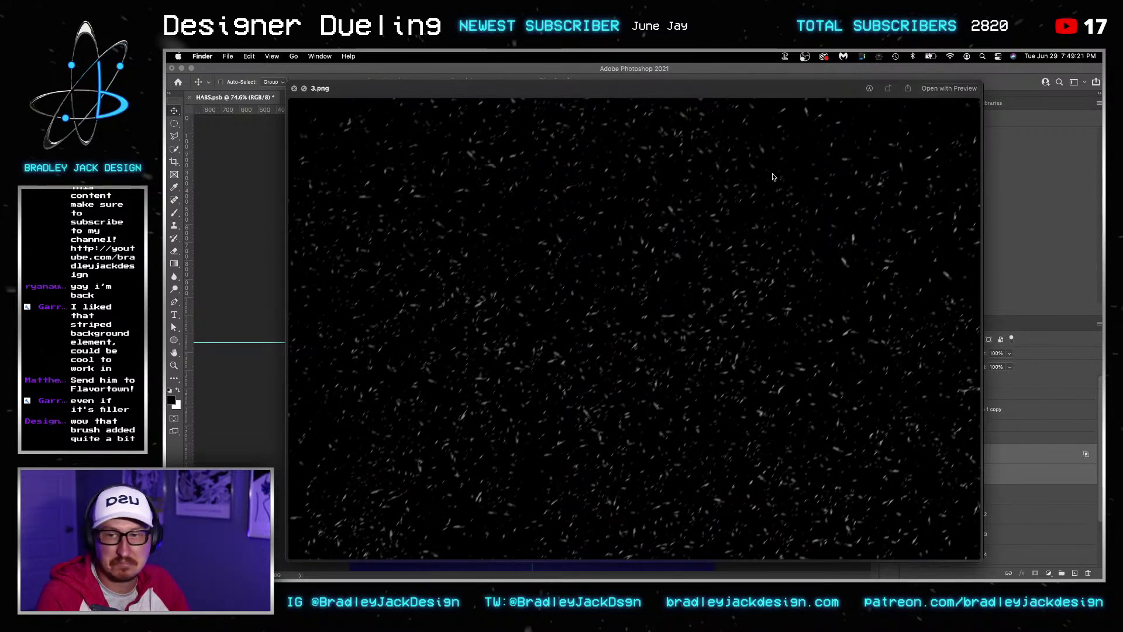
key("Down")
key("Down")
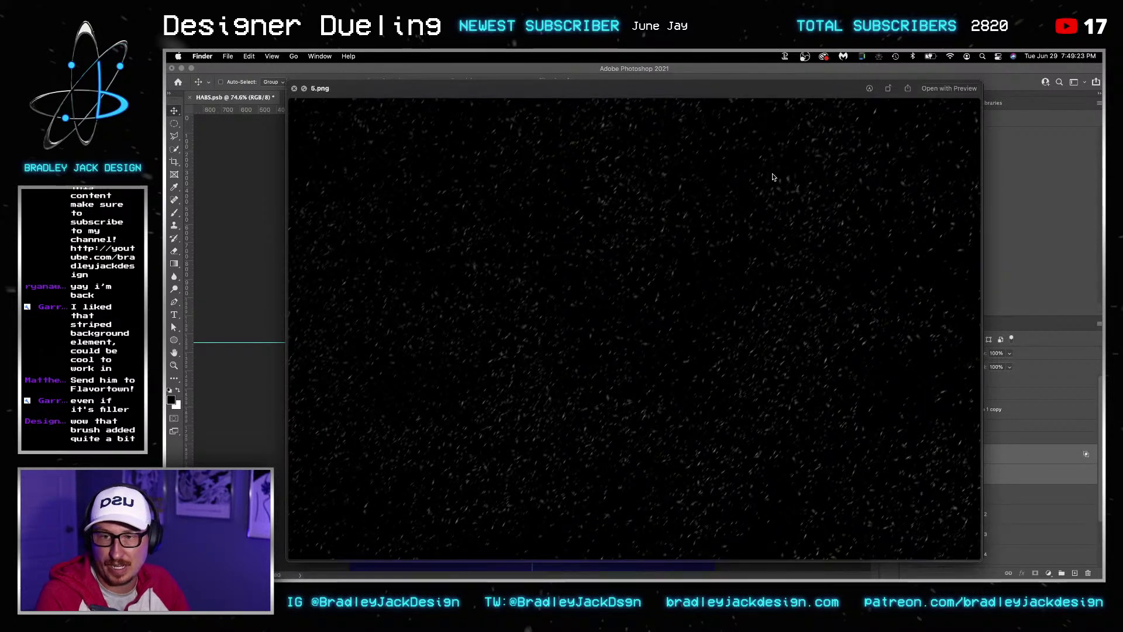
key("space")
Place 5.png on the poster in Photoshop with Screen blending, rotated -90° and scaled to cover the canvas
left_click_drag(678, 211, 373, 267)
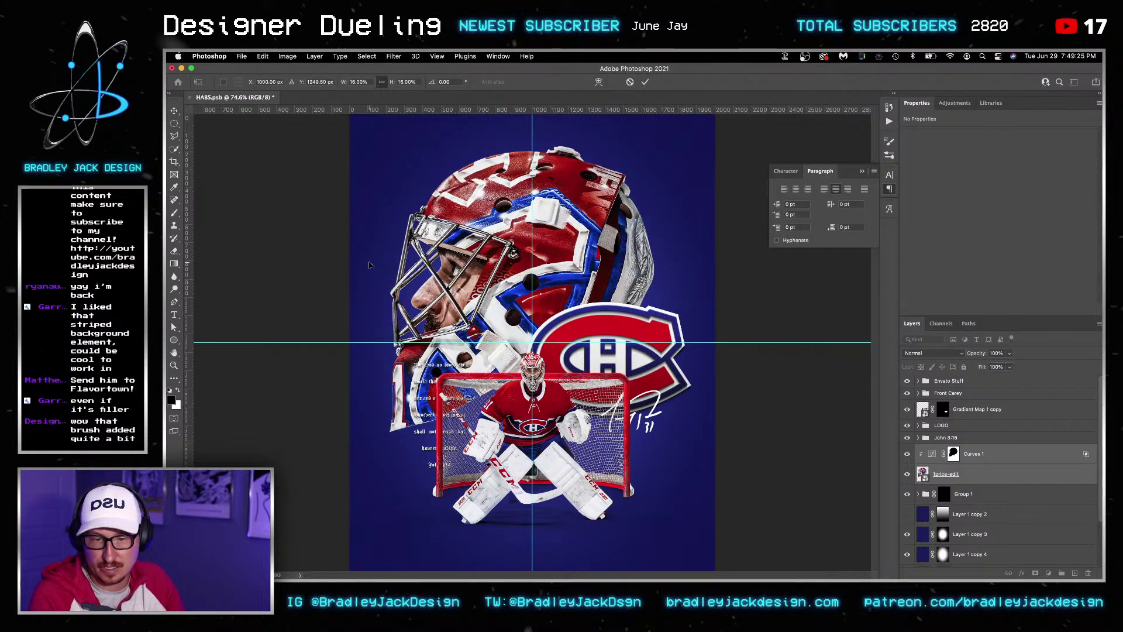
key("shift+alt+s")
key("super+t")
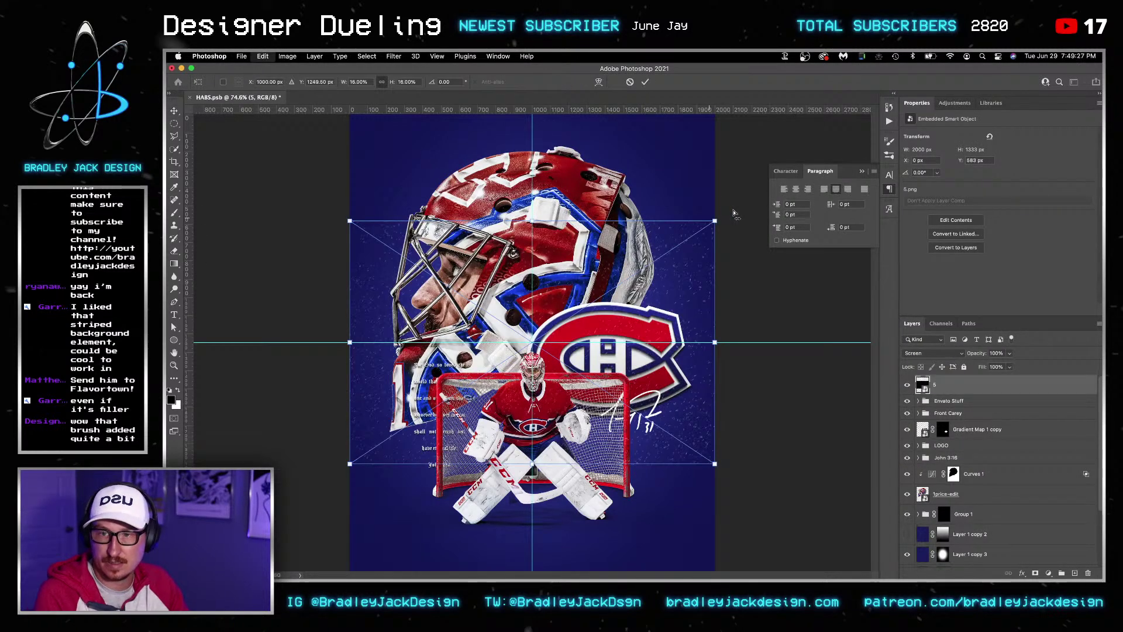
left_click_drag(723, 240, 427, 178)
left_click_drag(654, 159, 749, 77)
key("Return")
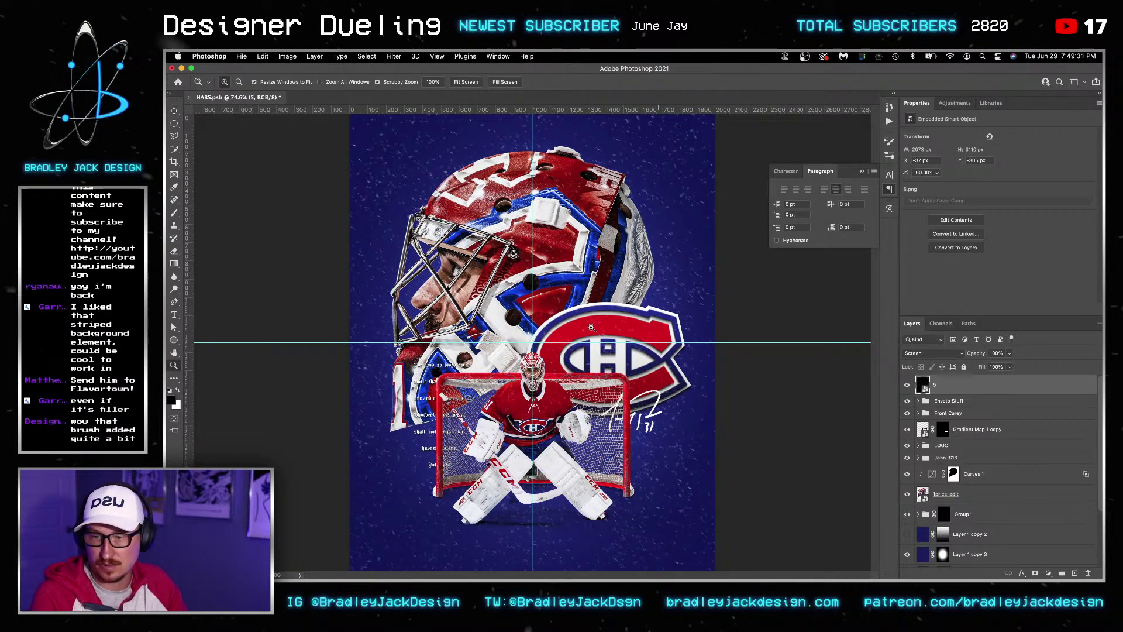
Enlarge the snow overlay from its centre to about 3937 × 5906 px for bigger flakes
key("super+minus")
key("super+minus")
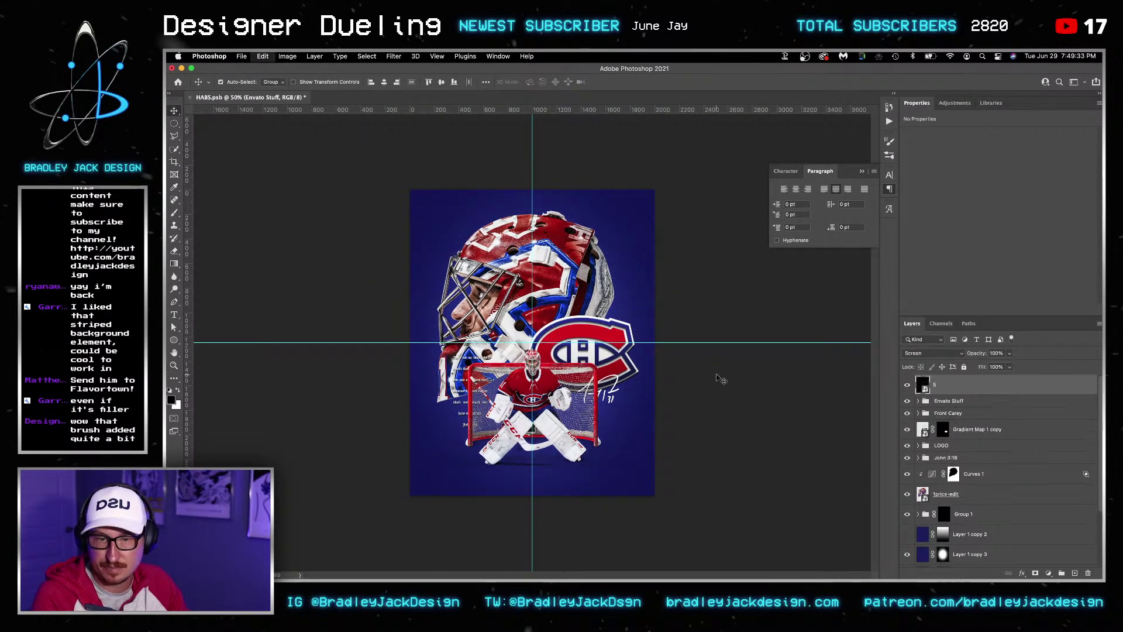
key("super+t")
key("super+minus")
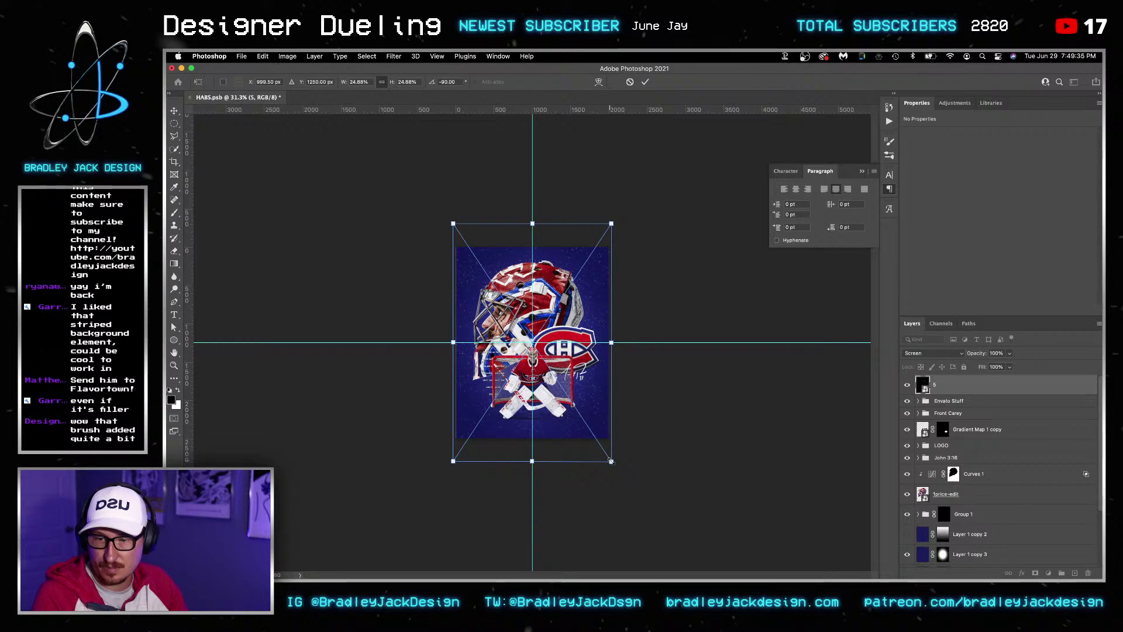
left_click_drag(613, 462, 741, 525)
key("Return")
Try a Motion Blur with a 90° angle and 3-pixel distance on the snow overlay
key("super+plus")
key("super+plus")
key("super+plus")
key("super+plus")
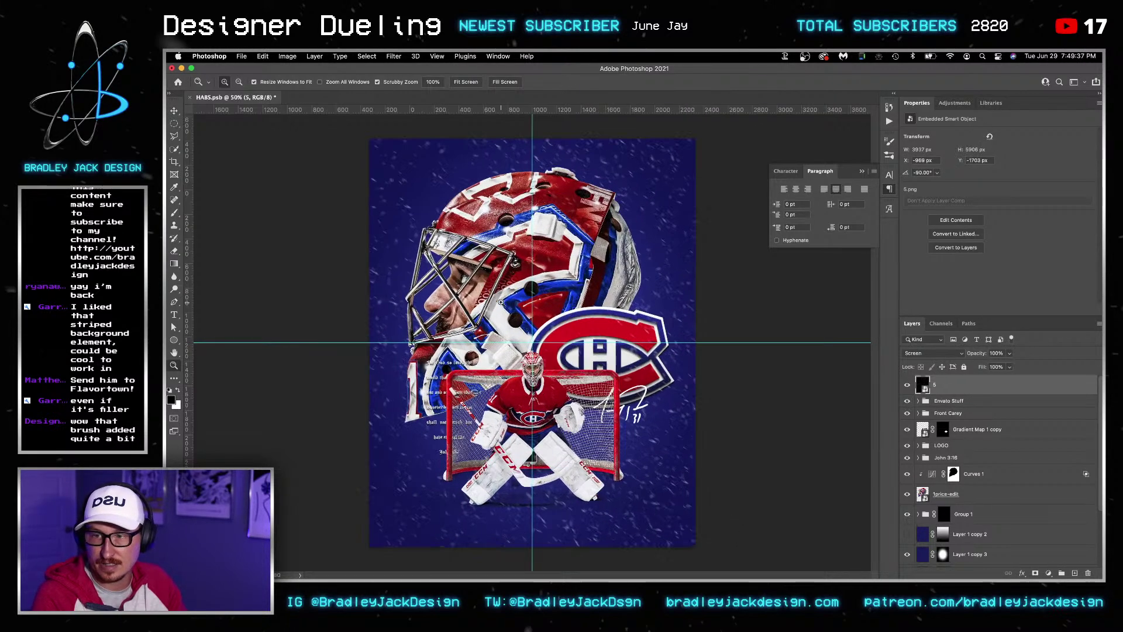
left_click(393, 56)
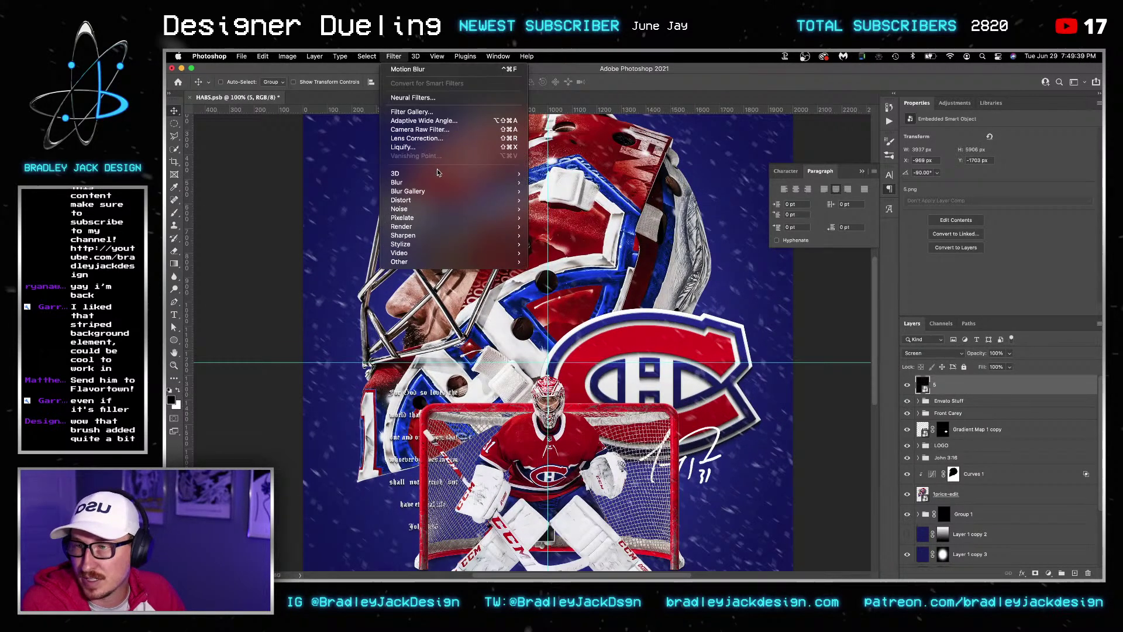
mouse_move(492, 182)
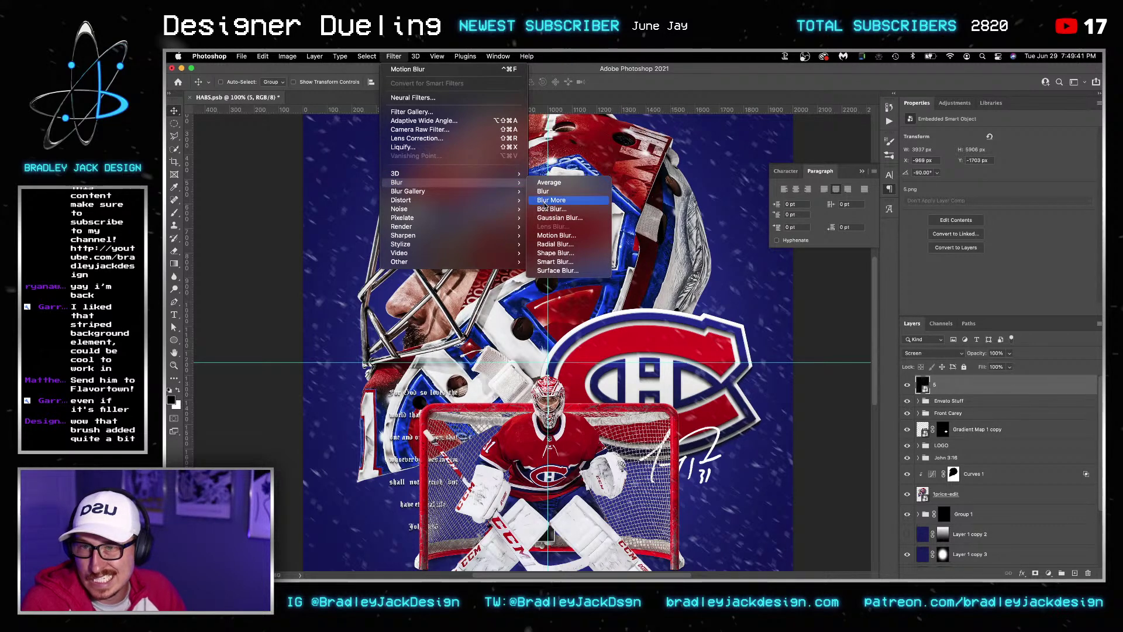
left_click(552, 235)
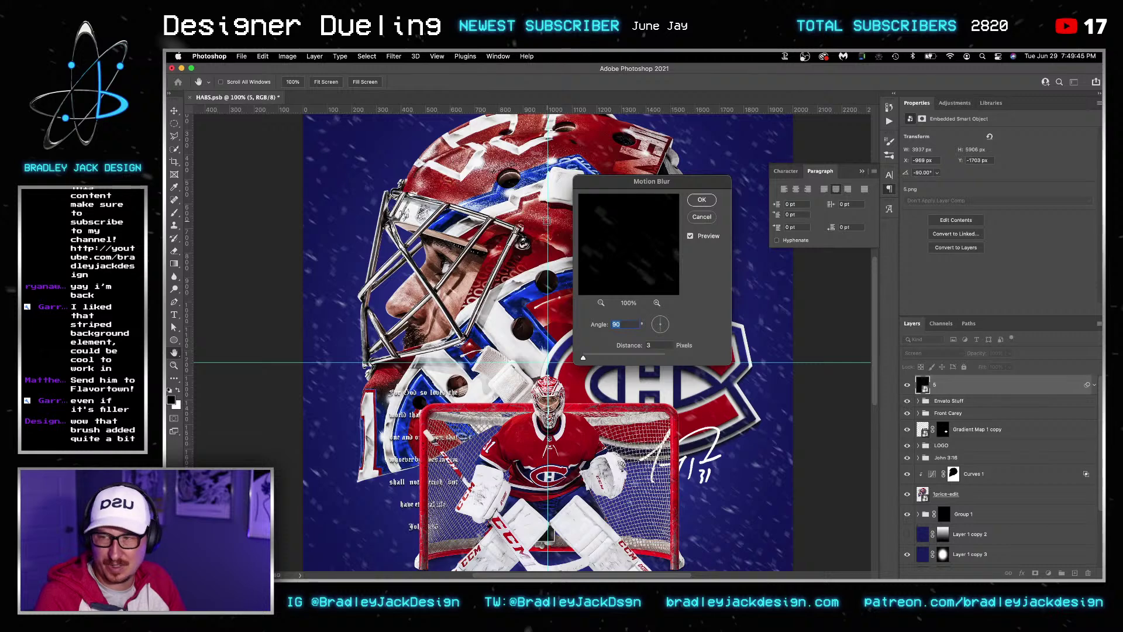
key("Return")
Try a Gaussian Blur with a radius of 15 pixels on the snow overlay
left_click(393, 56)
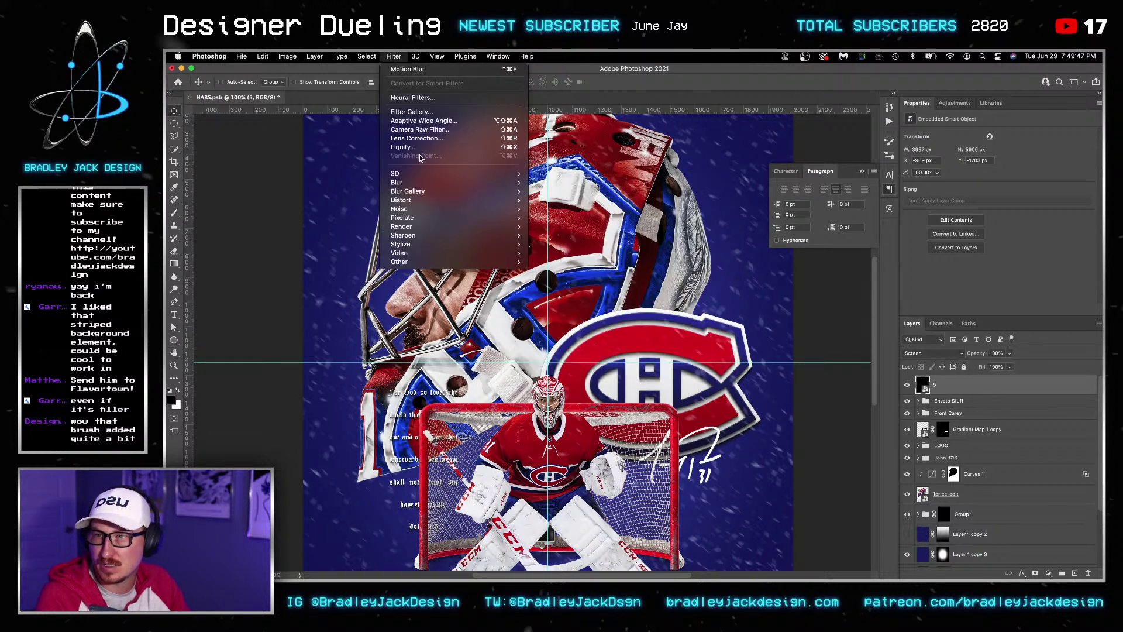
mouse_move(403, 182)
left_click(556, 218)
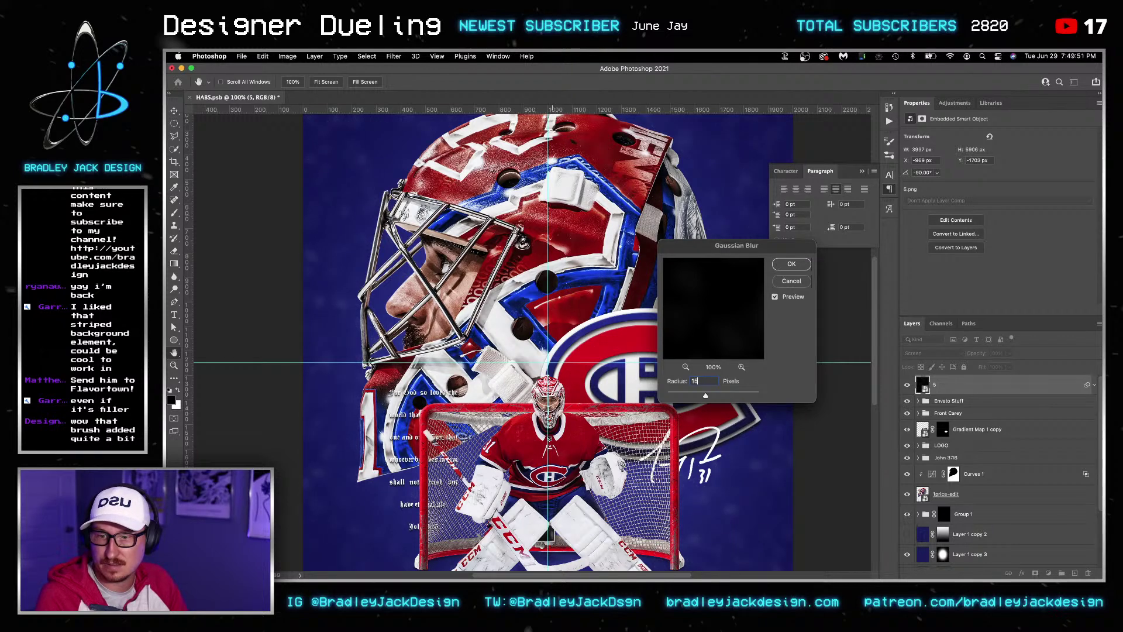
key("Return")
Delete the snow overlay layer from the poster
scroll(556, 256, "down", 3)
key("Delete")
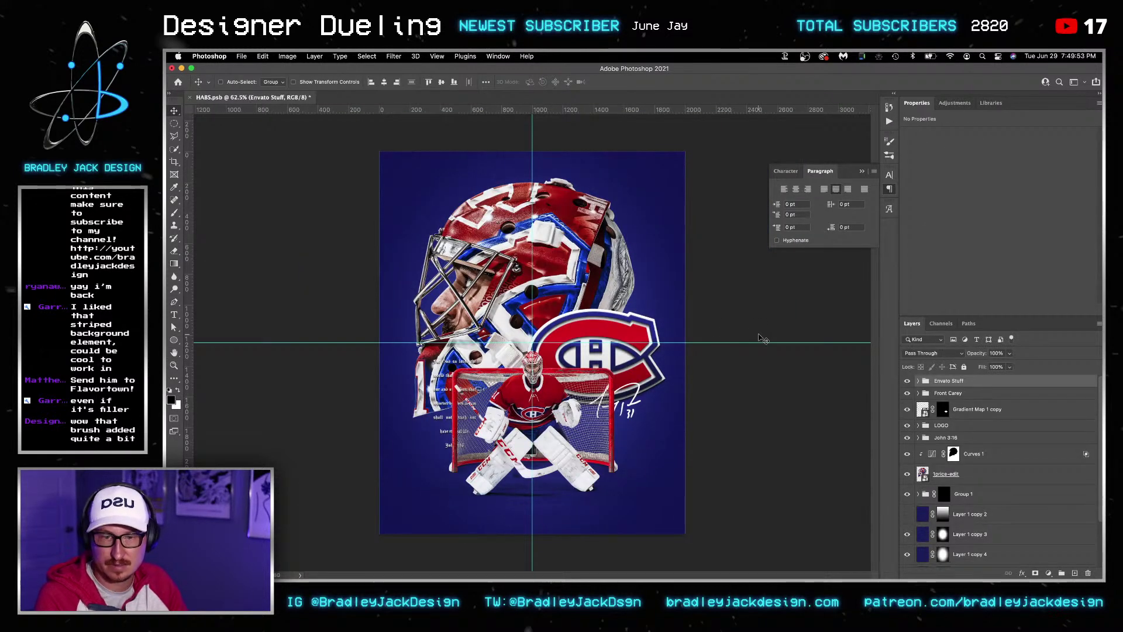
key("super+Tab")
key("super+Tab")
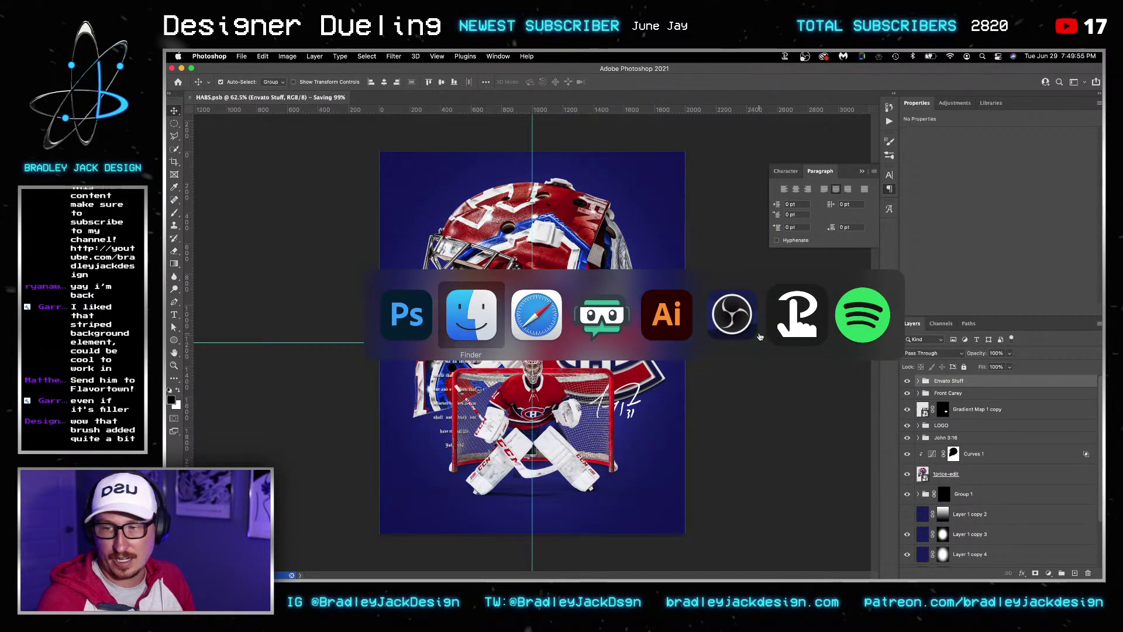
key("super+shift+Tab")
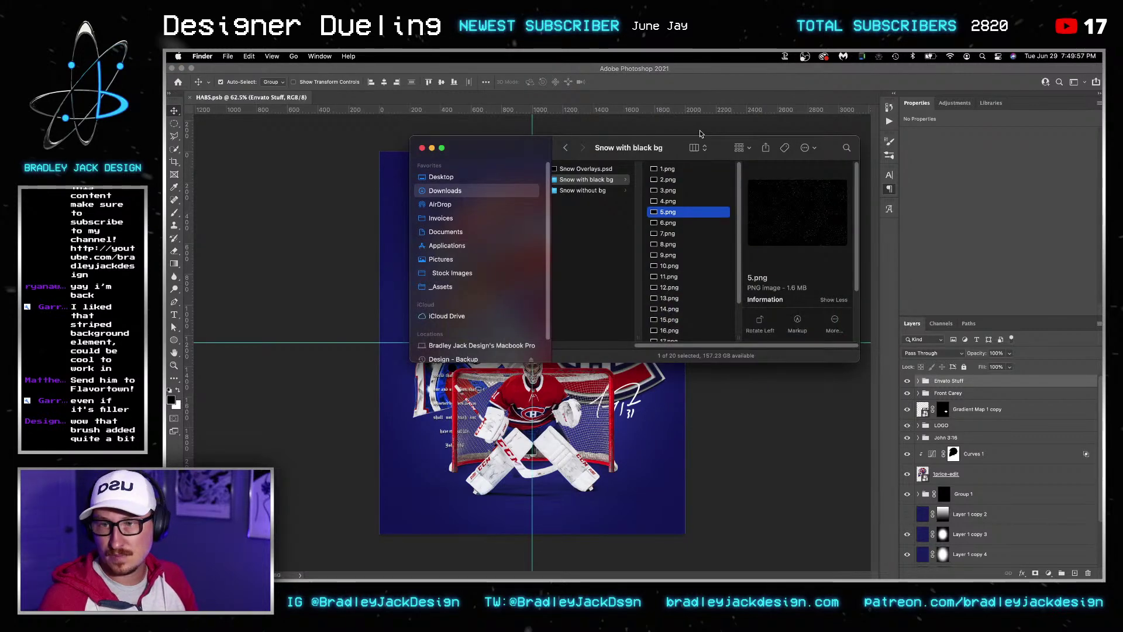
key("super+Tab")
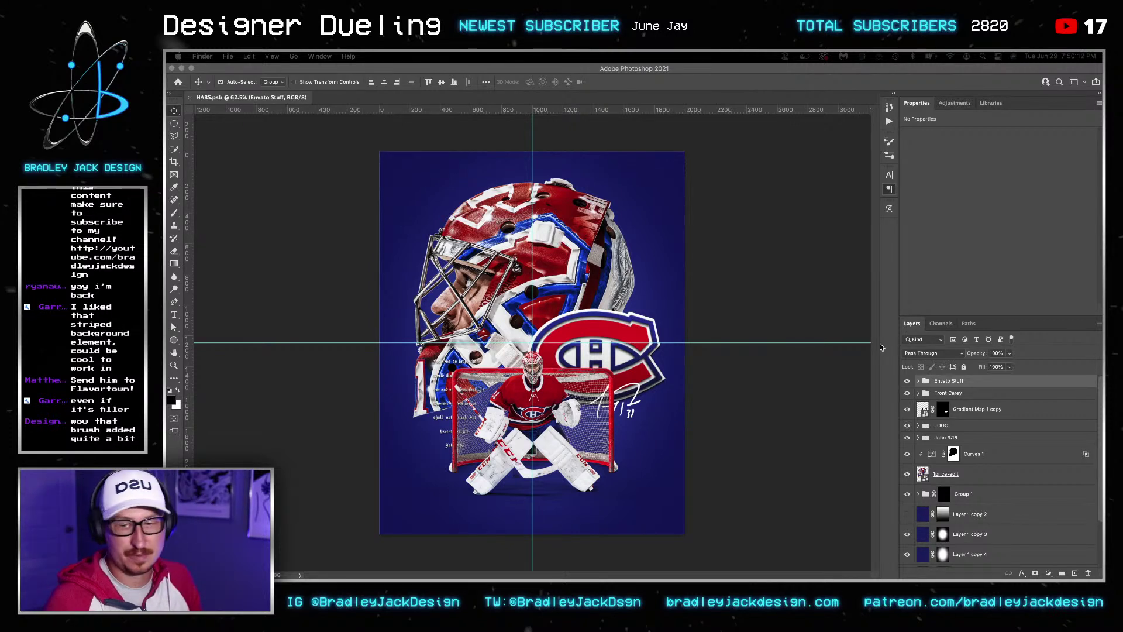
Show the L13.2k hockey puck in the Envato Stuff group, rotated 149.71°, scaled to 47.97% and placed partly off the poster's upper right edge
left_click(920, 385)
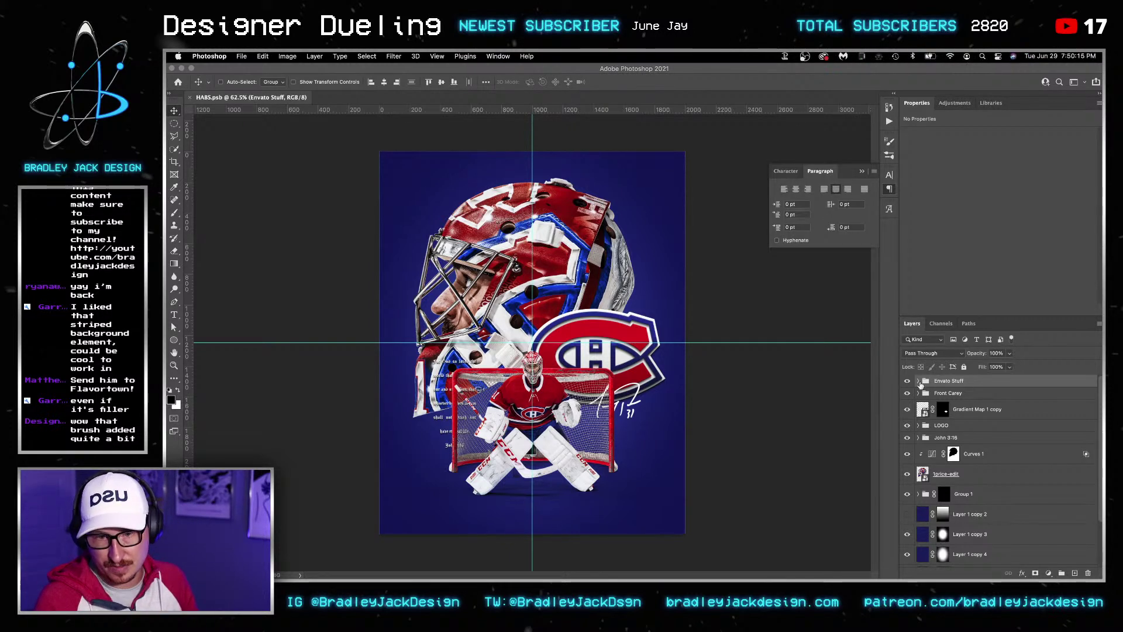
left_click(918, 380)
scroll(943, 417, "down", 5)
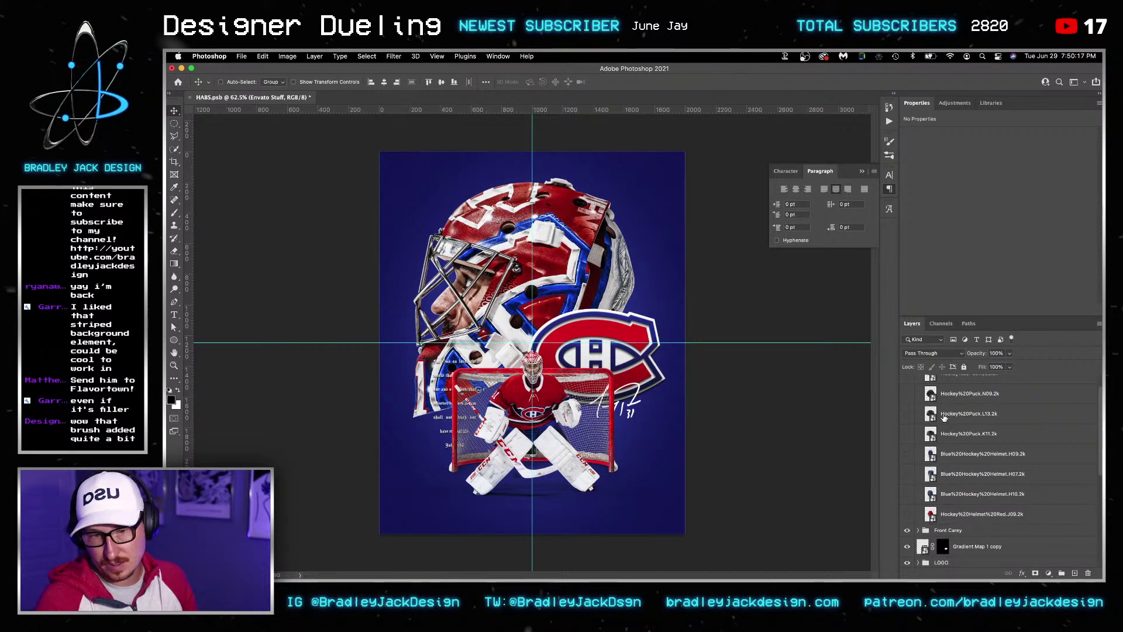
left_click(943, 417)
left_click(907, 413)
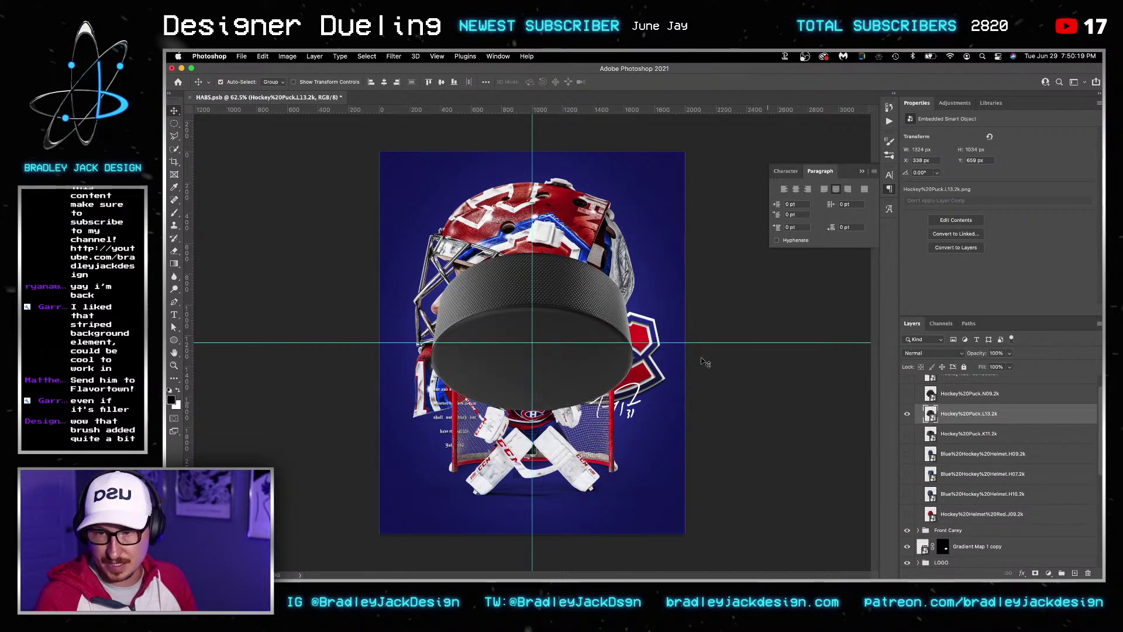
key("super+t")
left_click_drag(703, 186, 498, 468)
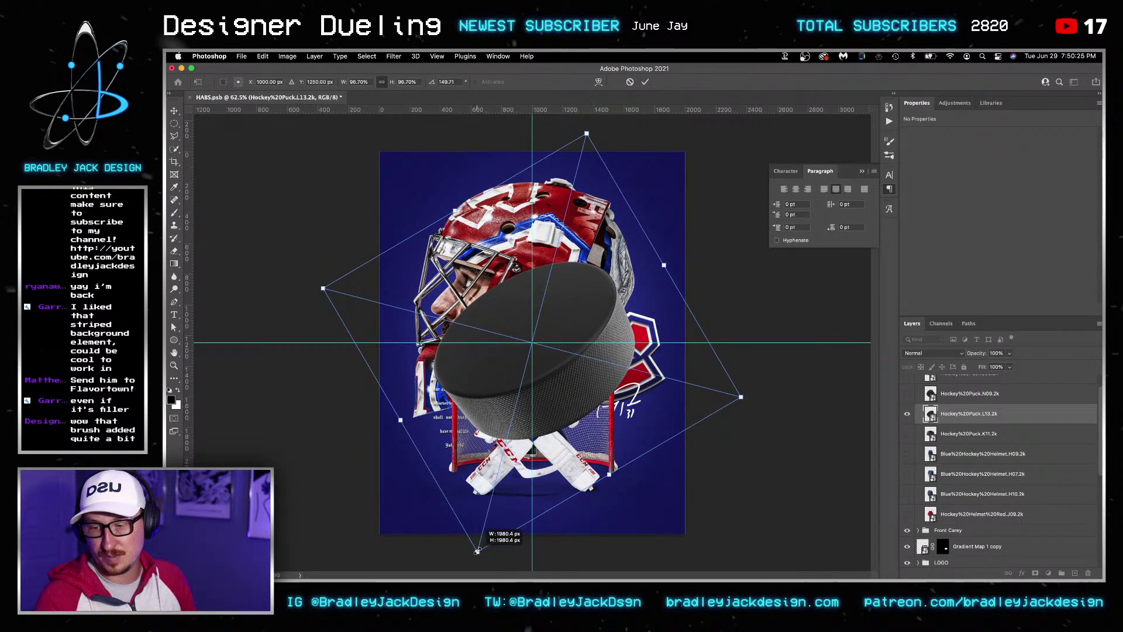
left_click_drag(484, 553, 509, 443)
left_click_drag(531, 378, 646, 266)
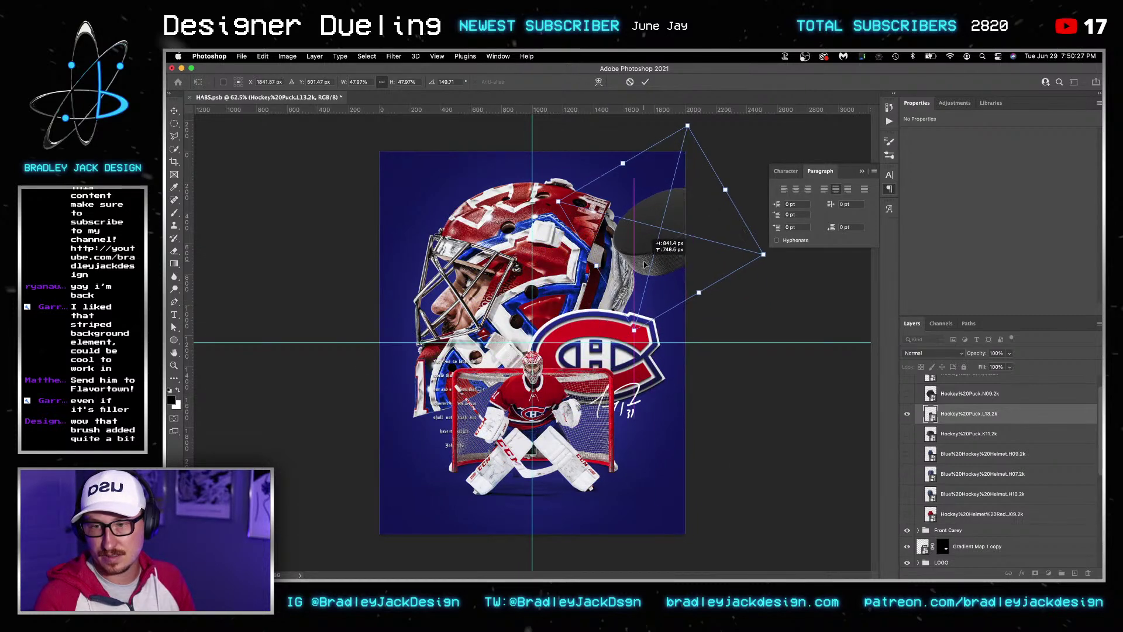
key("Return")
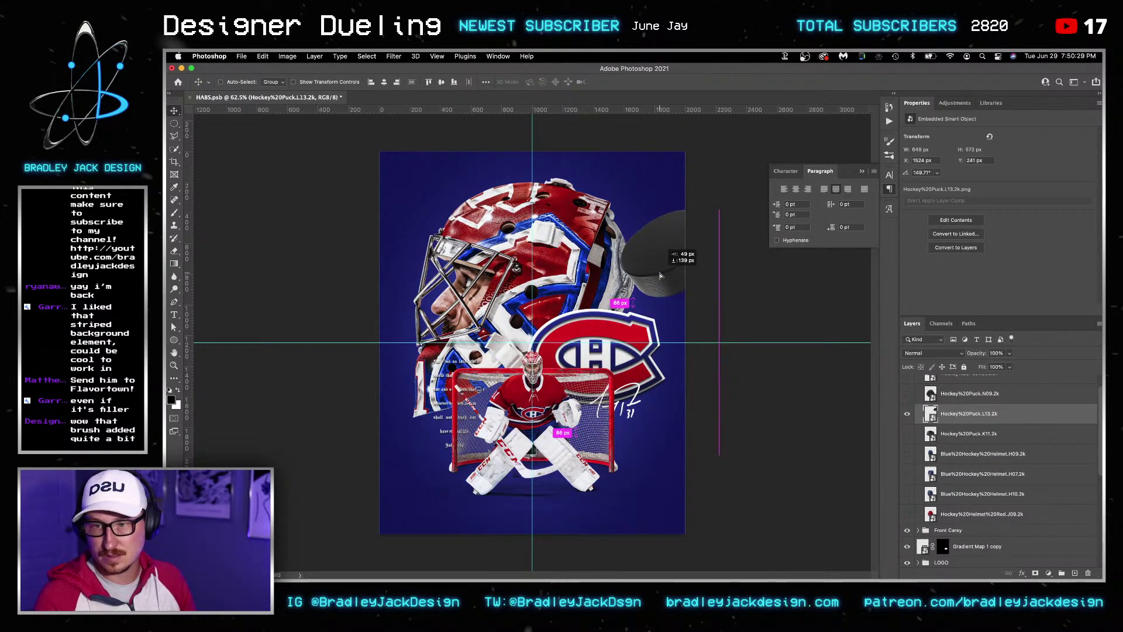
Show the K11.2k hockey puck, rotated -29.19°, scaled to 50.55% and placed partly off the poster's lower-left corner
left_click(907, 433)
left_click(960, 434)
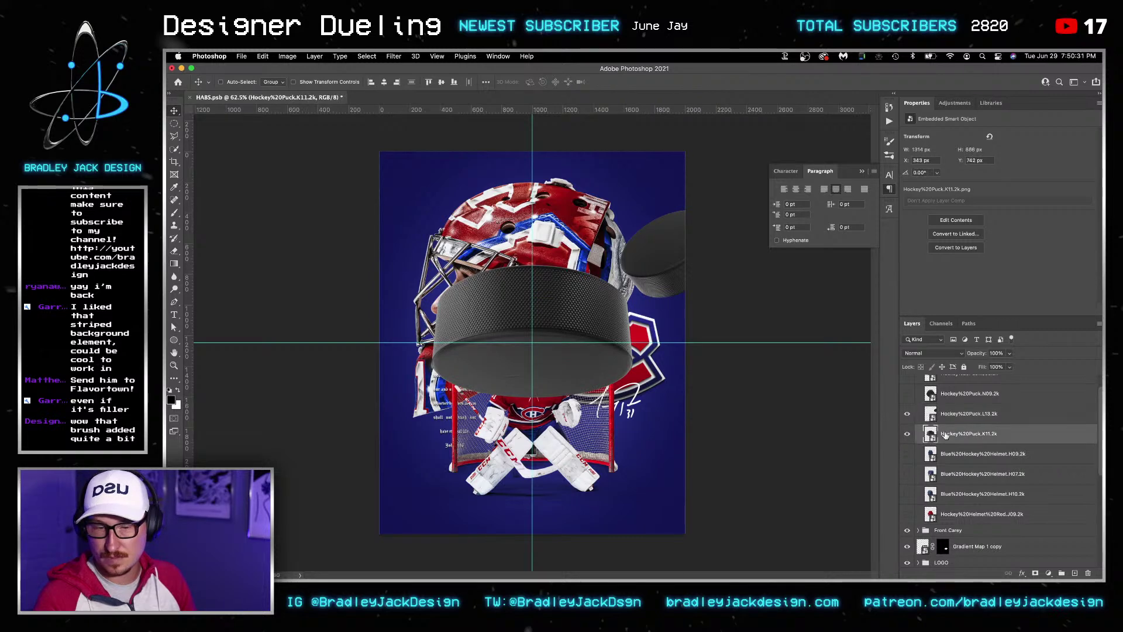
key("ctrl+t")
left_click_drag(718, 388, 735, 281)
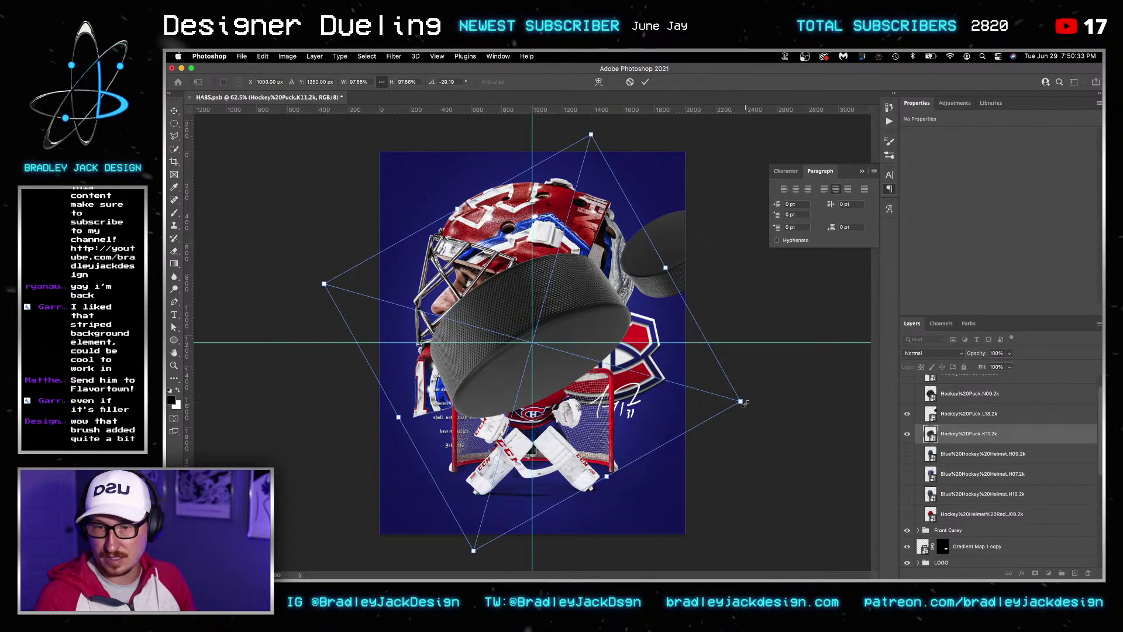
left_click_drag(743, 403, 669, 381)
left_click_drag(606, 329, 481, 499)
left_click_drag(547, 545, 524, 517)
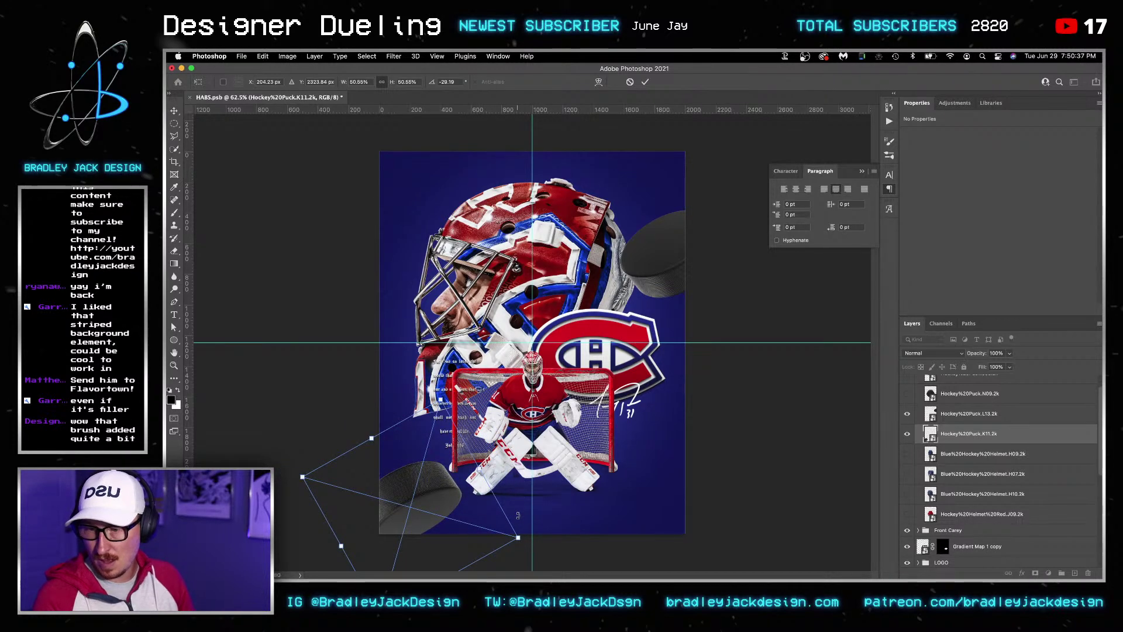
key("Return")
Show the J08.2k hockey puck, scale it down and place it partly off the poster's top edge, keeping the N09.2k puck hidden
left_click(907, 394)
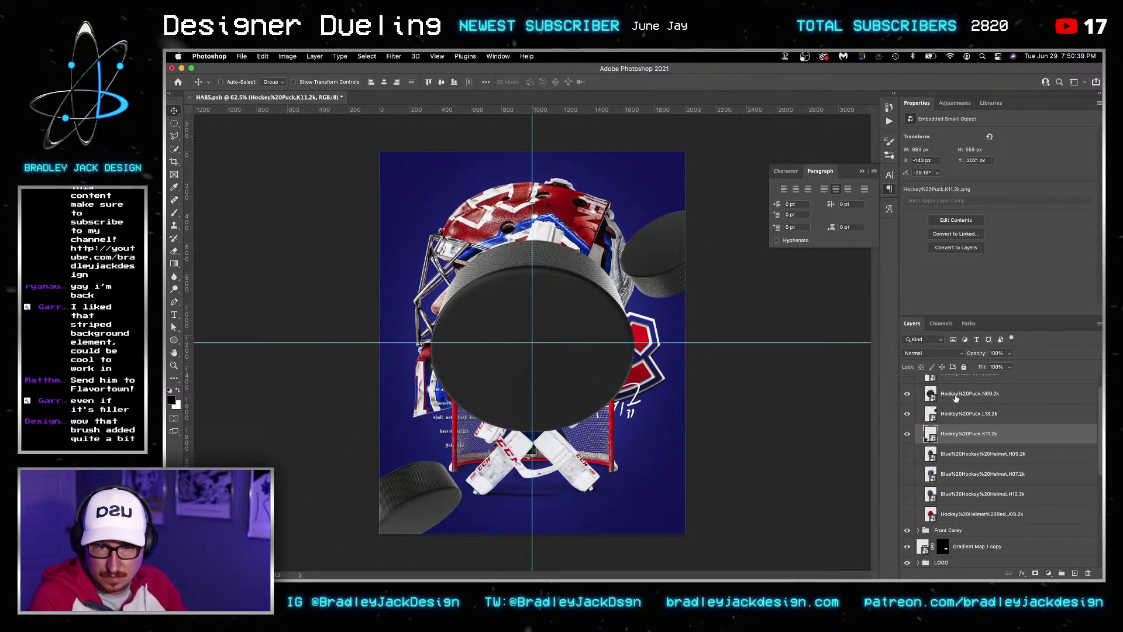
scroll(956, 400, "up", 1)
left_click(930, 398)
left_click(907, 416)
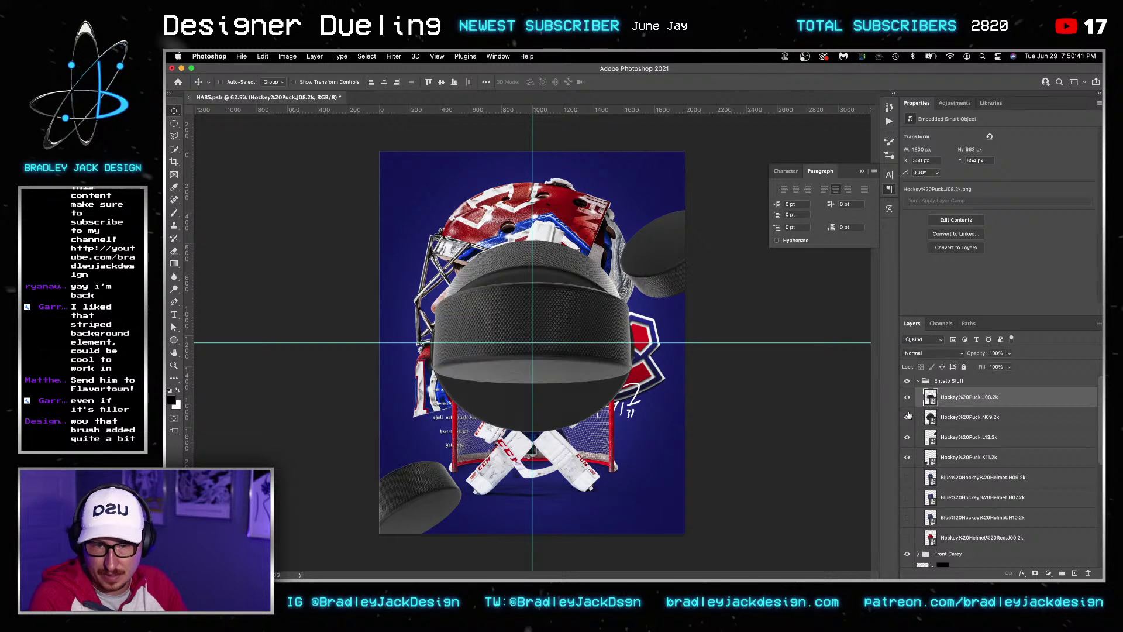
left_click(907, 397)
key("ctrl+t")
left_click_drag(596, 363, 422, 313)
key("Return")
Duplicate the L13.2k puck and place the copy partly off the poster's upper left edge, rotated to -41.54°
right_click(655, 257)
left_click(673, 266)
key("ctrl+t")
left_click_drag(491, 275, 321, 364)
left_click_drag(438, 338, 377, 284)
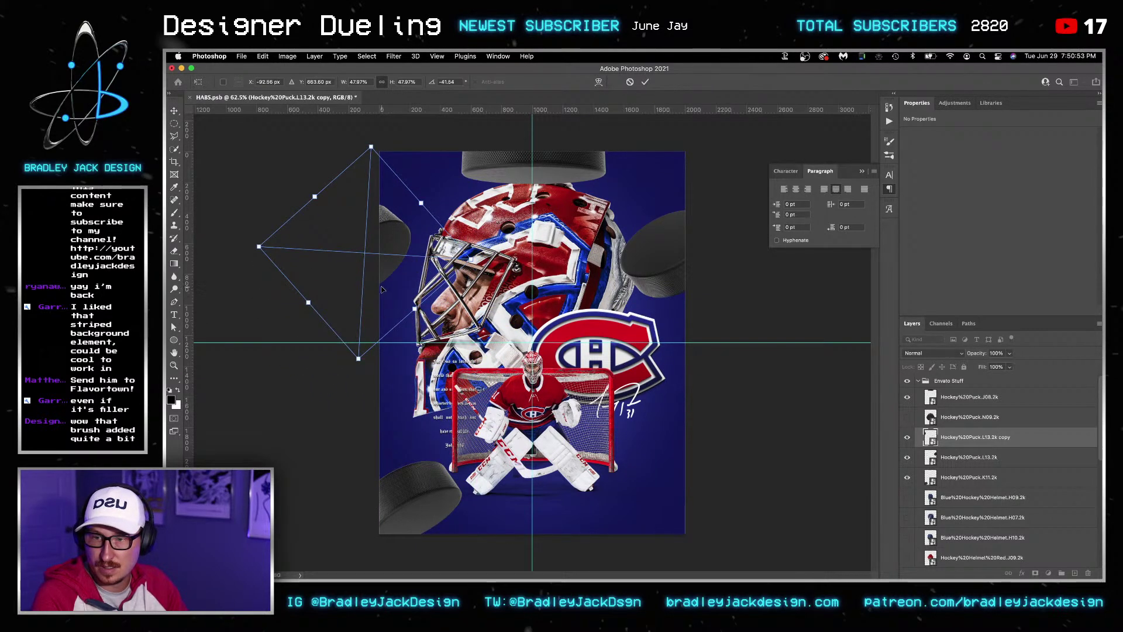
key("Return")
Duplicate the K11.2k puck and place the copy partly off the poster's lower-right corner, rotated to 163.20°
right_click(395, 477)
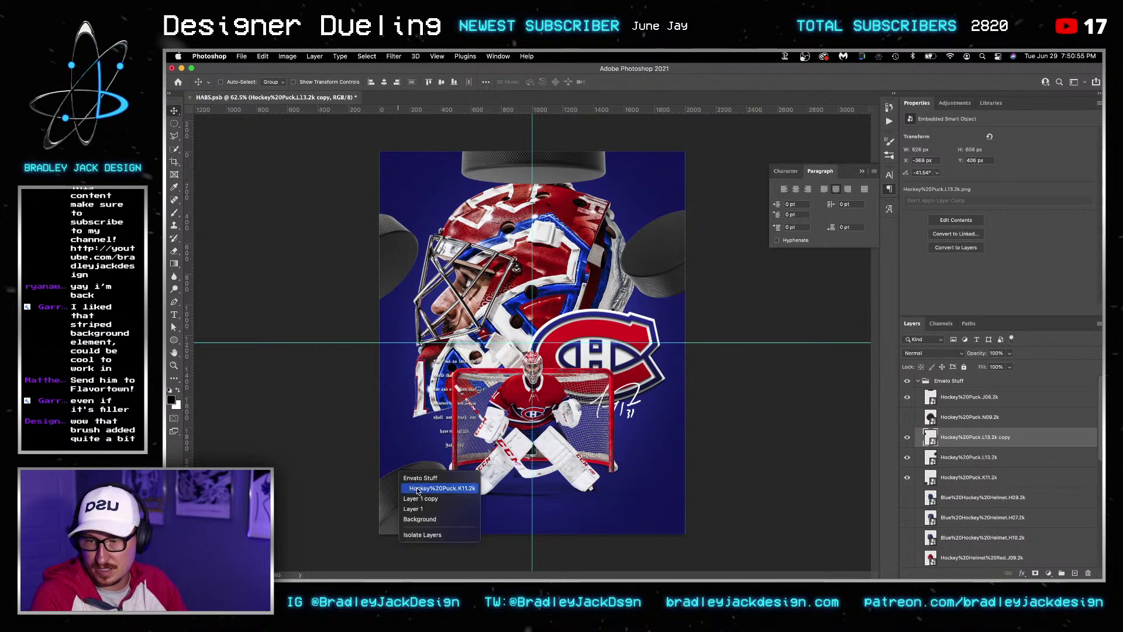
left_click(416, 474)
left_click_drag(418, 486, 634, 492)
key("ctrl+t")
left_click_drag(756, 441, 566, 531)
left_click_drag(662, 525, 706, 499)
key("Return")
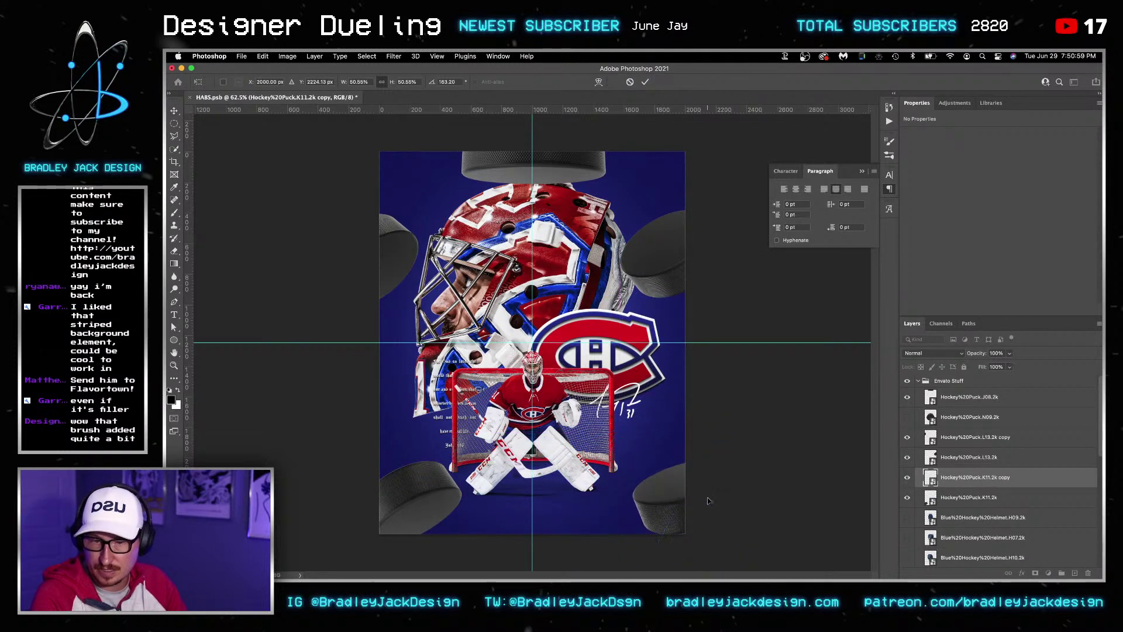
Open the Path Blur filter for the K11.2k puck in the poster's lower-left corner
key("alt+bracketleft")
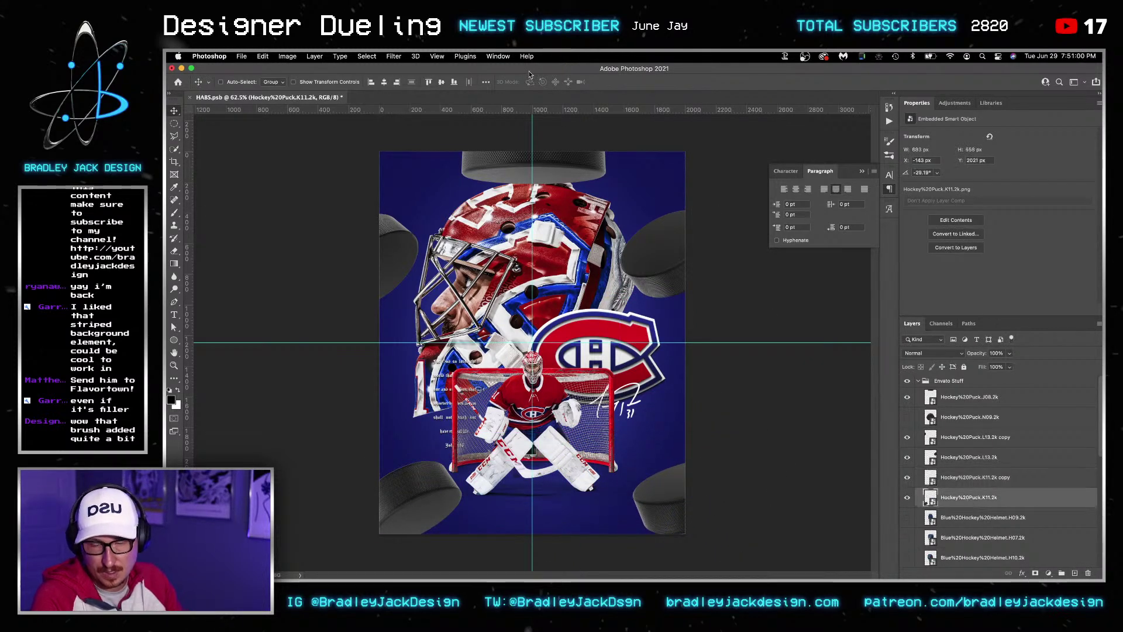
left_click(393, 56)
mouse_move(451, 187)
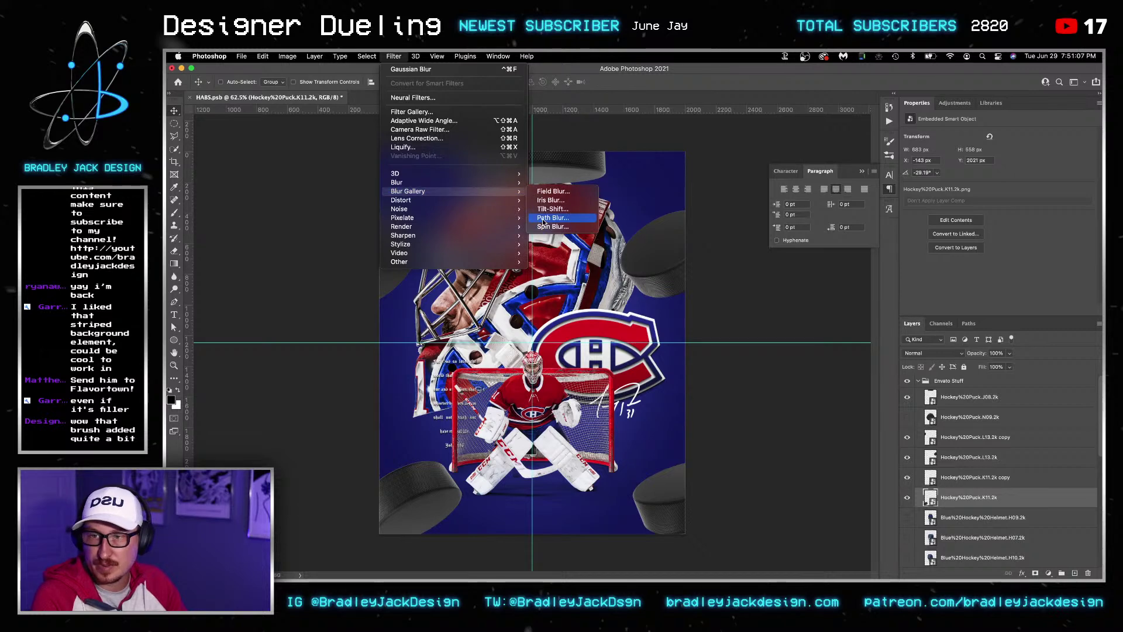
left_click(552, 217)
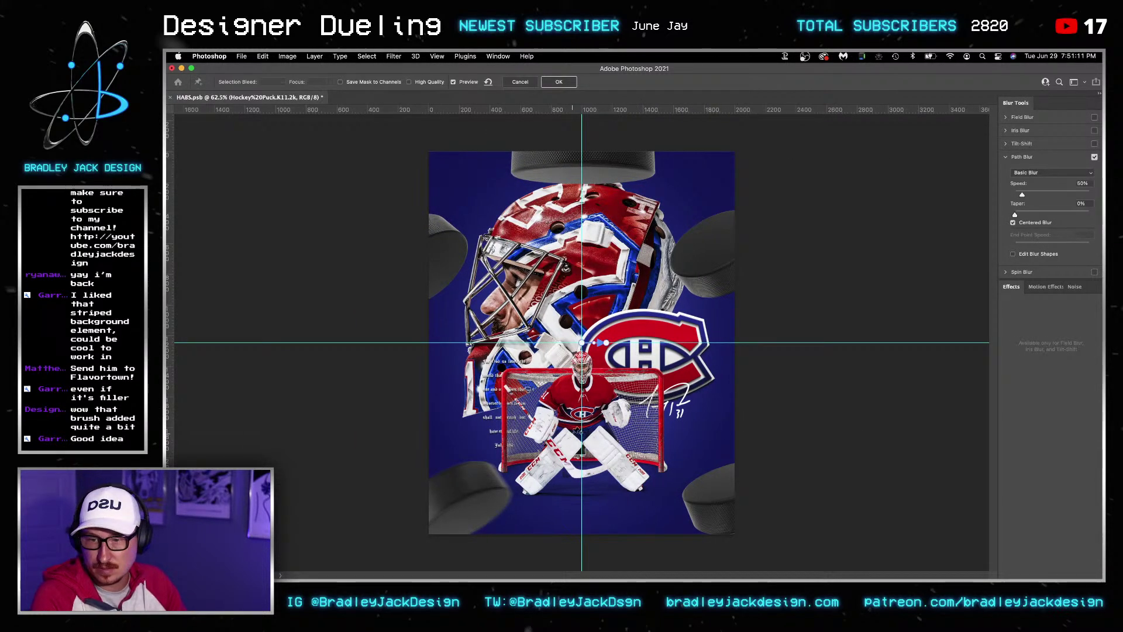
left_click(582, 413)
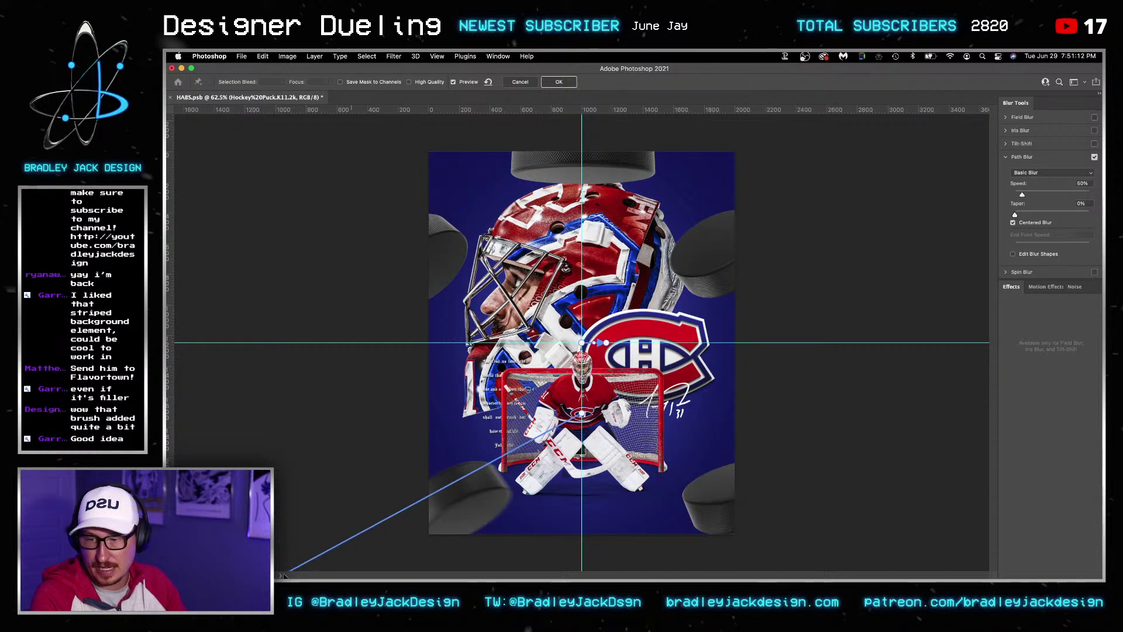
left_click(279, 562)
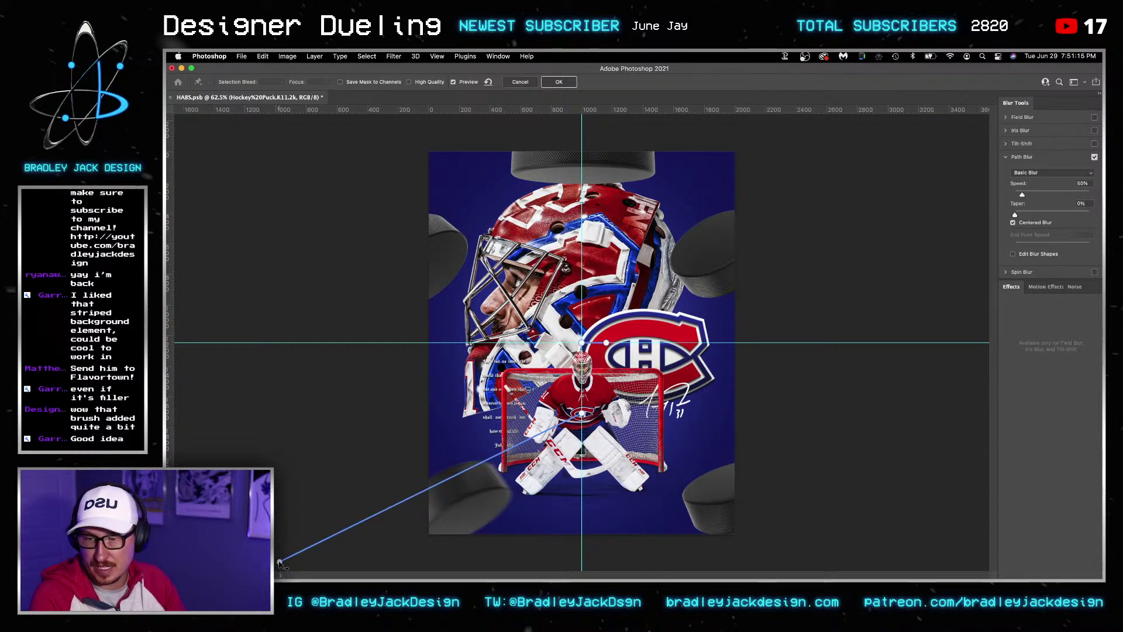
key("super+minus")
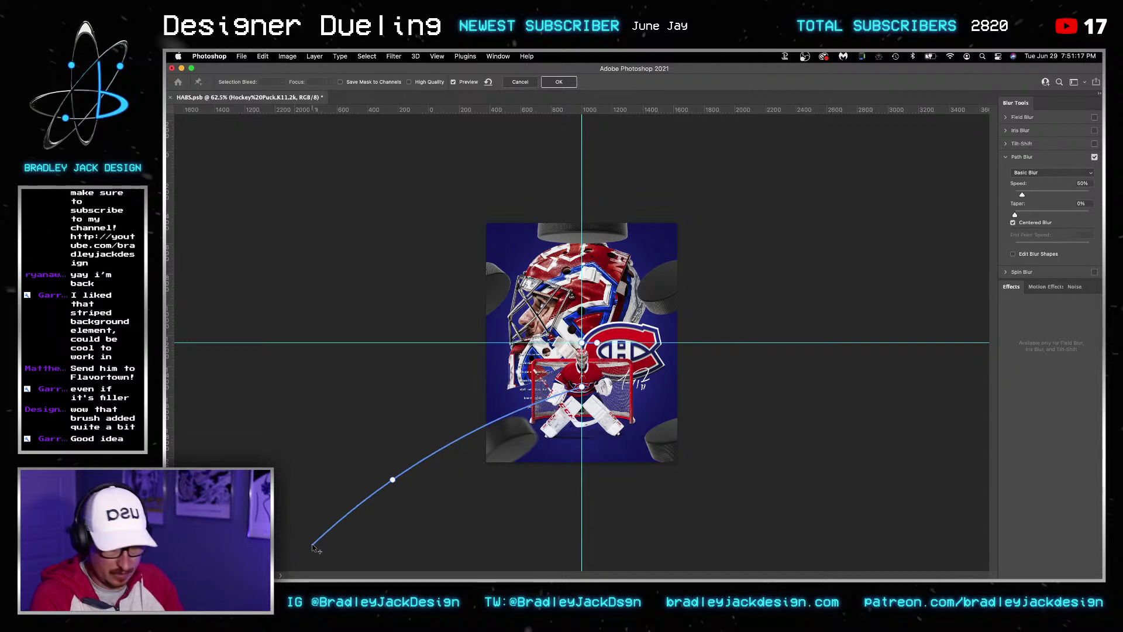
key("Escape")
key("BackSpace")
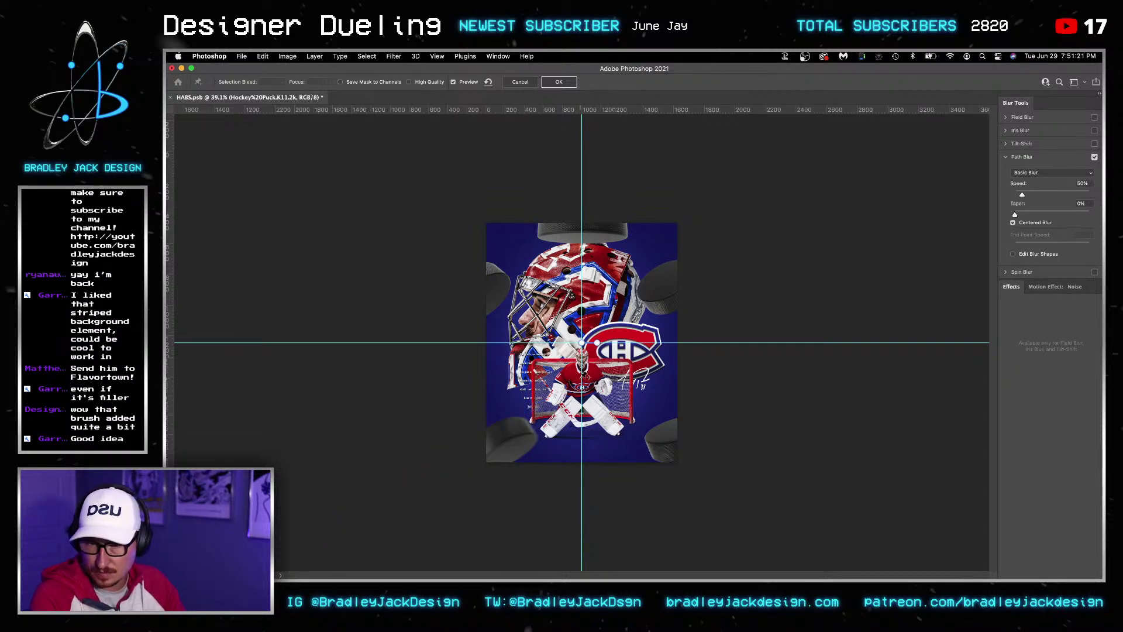
Draw a Path Blur path from the goalie outward past the lower-left puck, with 75% speed, Centered Blur off and 12% strobe strength
left_click_drag(582, 387, 386, 536)
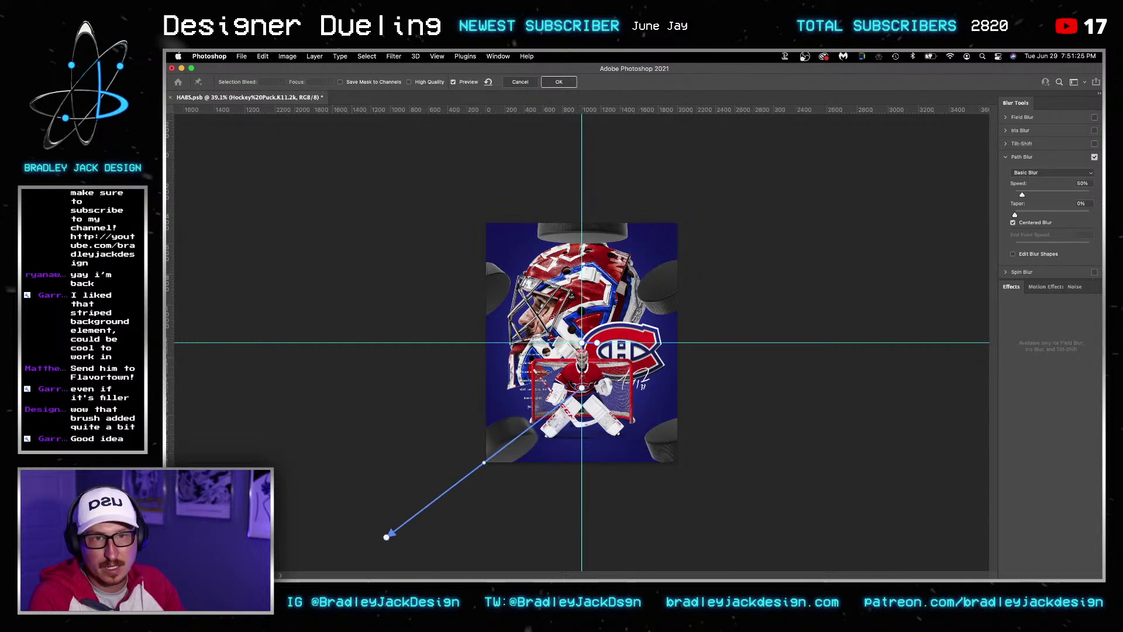
left_click(1083, 183)
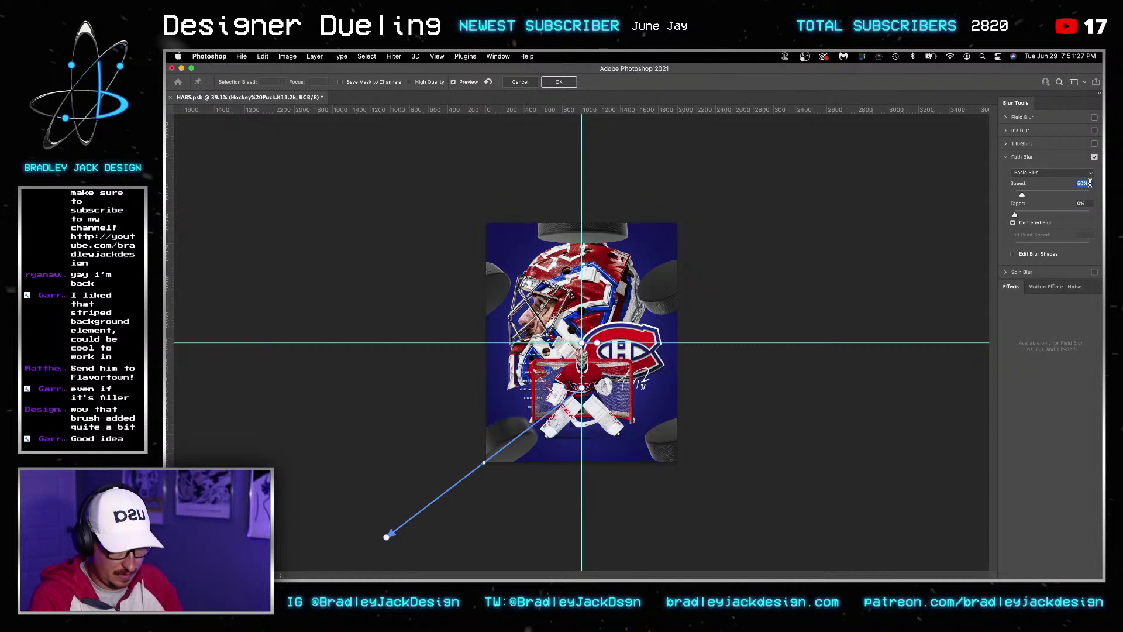
type("75")
key("Return")
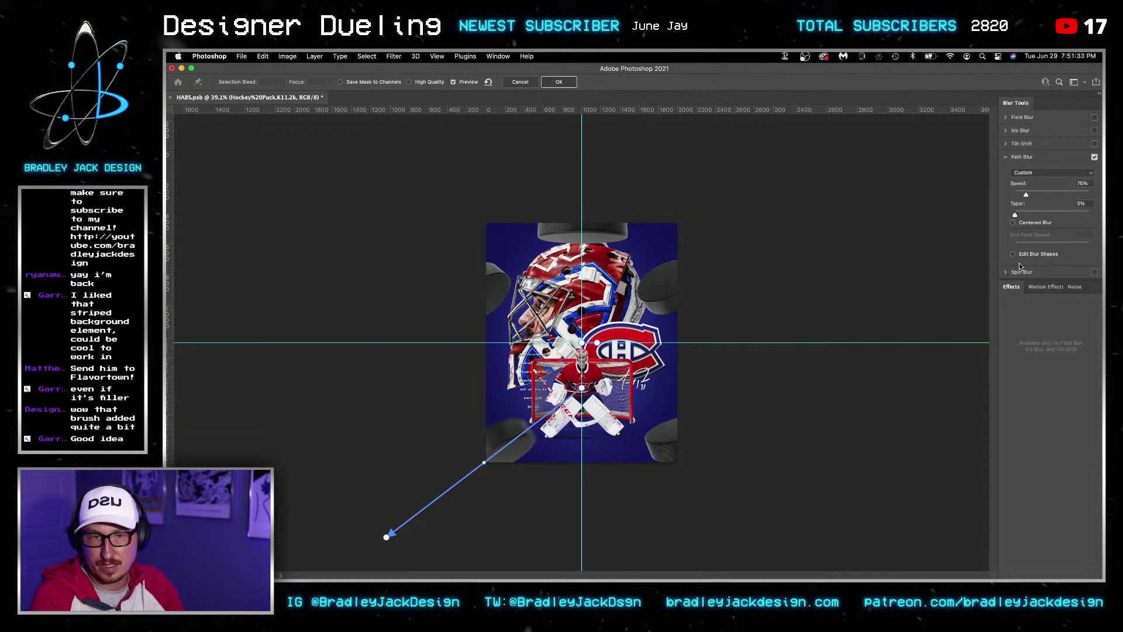
left_click(1043, 289)
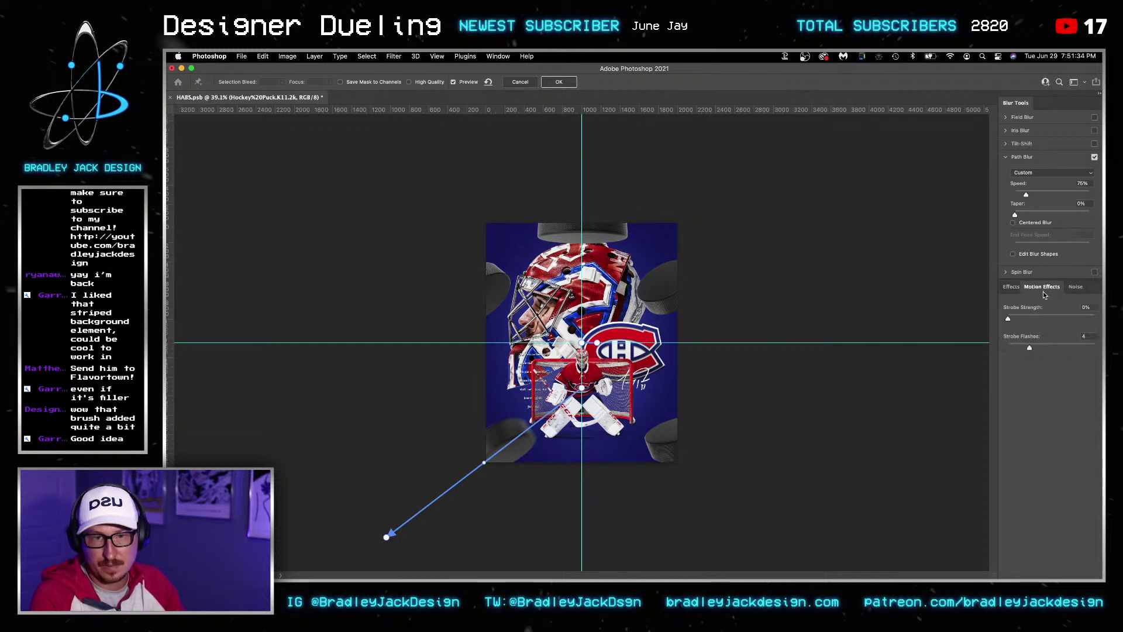
left_click(1019, 319)
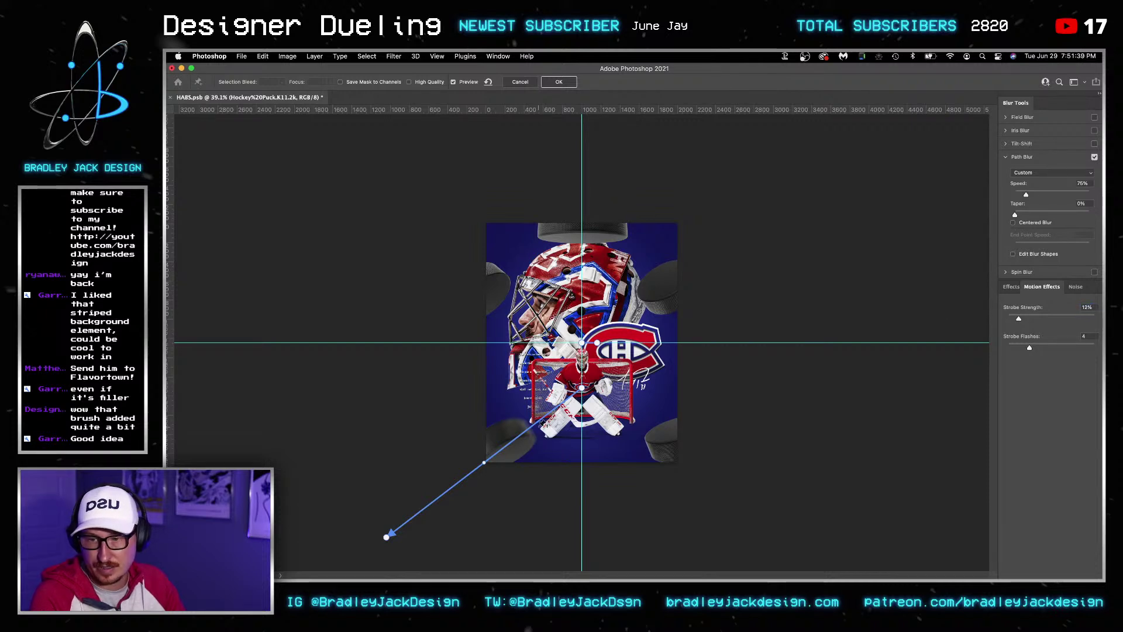
Replace the blur path with one running from beyond the lower-left corner in to the goalie, and set Taper to 25%
key("Delete")
left_click(406, 516)
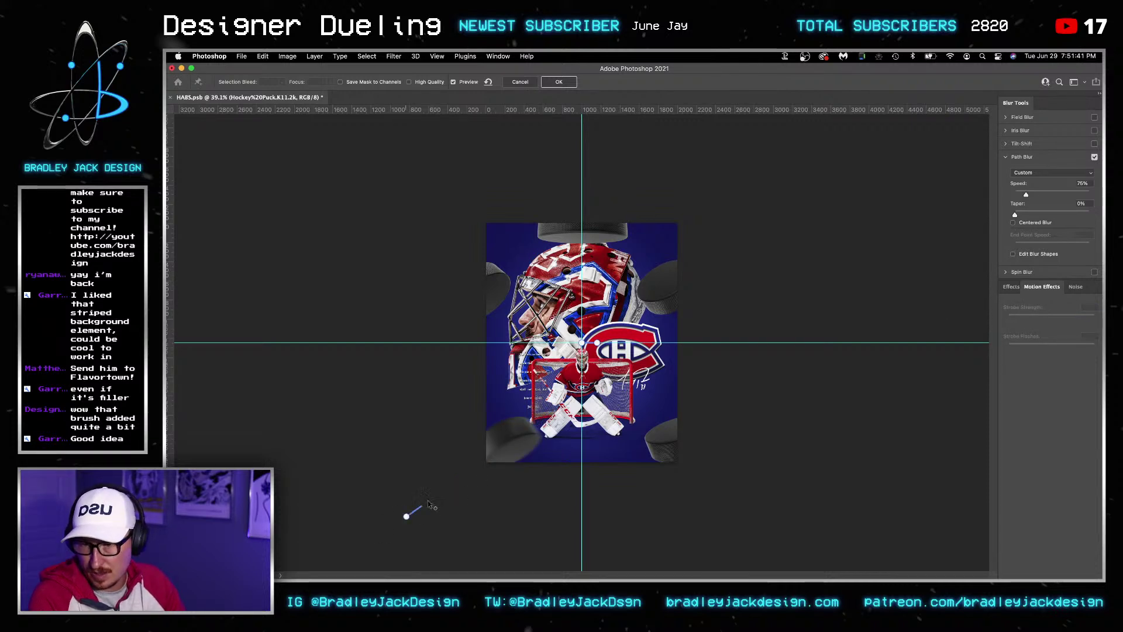
left_click(596, 342)
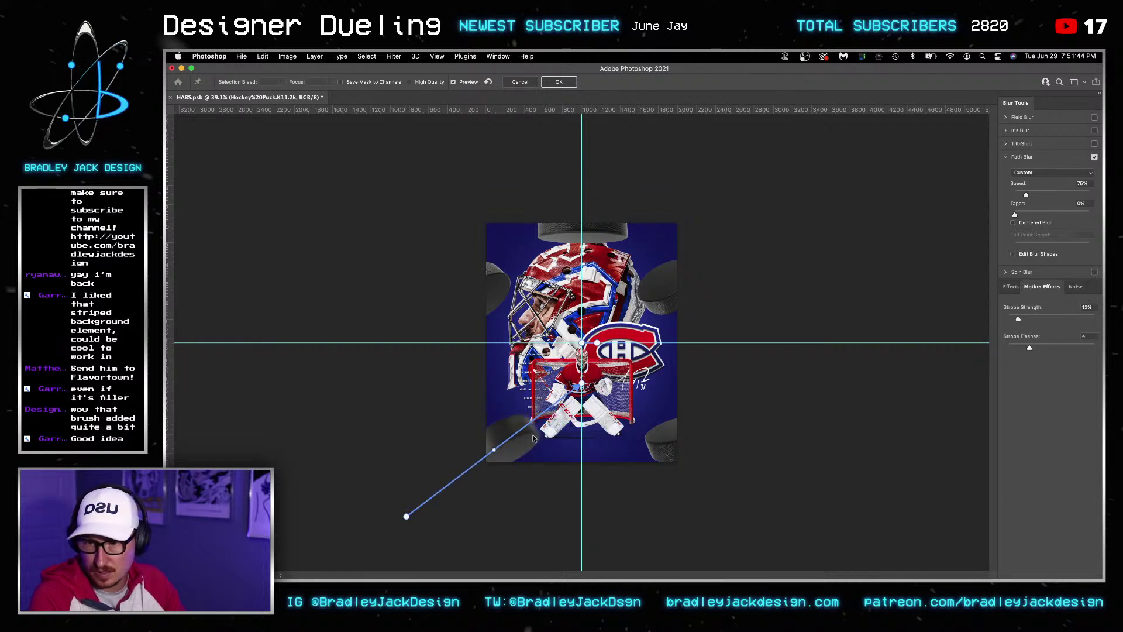
key("super+1")
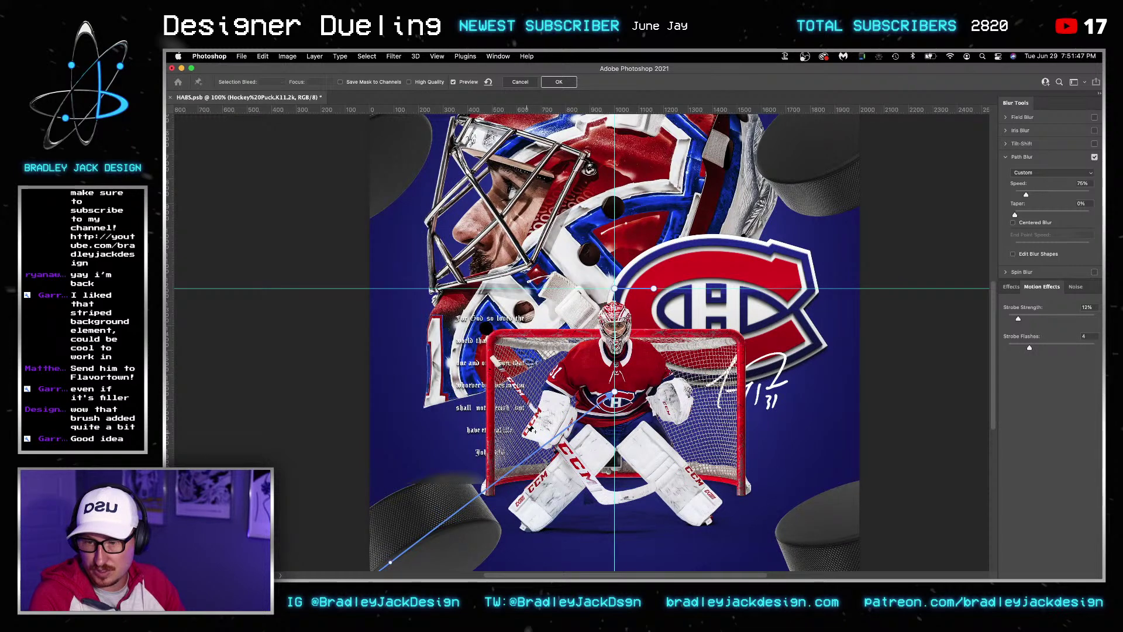
scroll(531, 429, "down", 2)
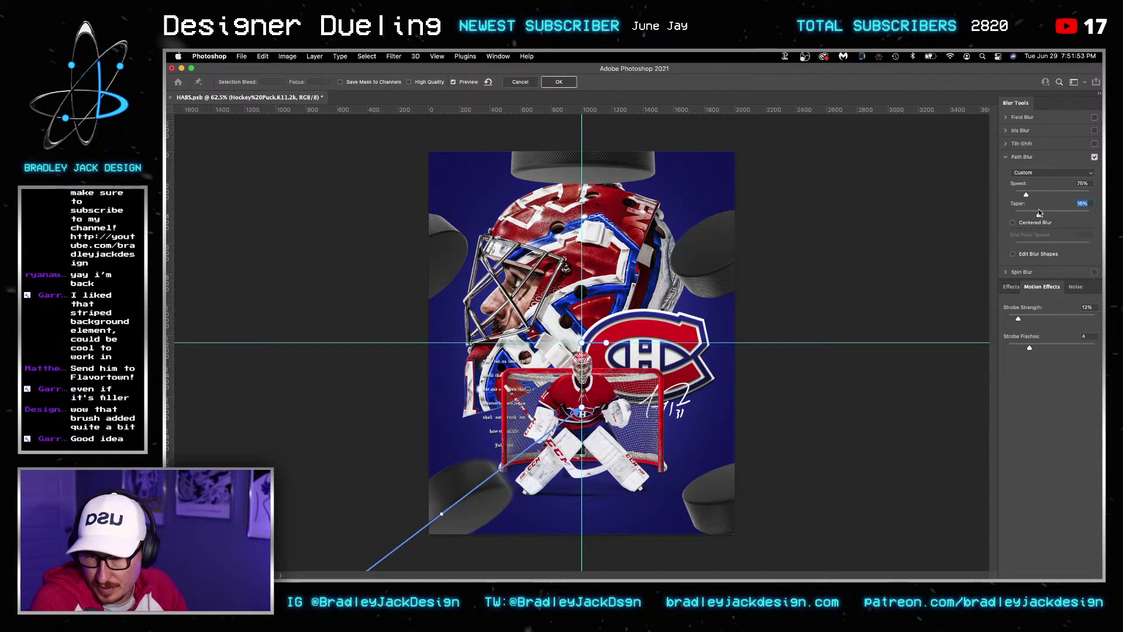
left_click_drag(1039, 211, 1061, 215)
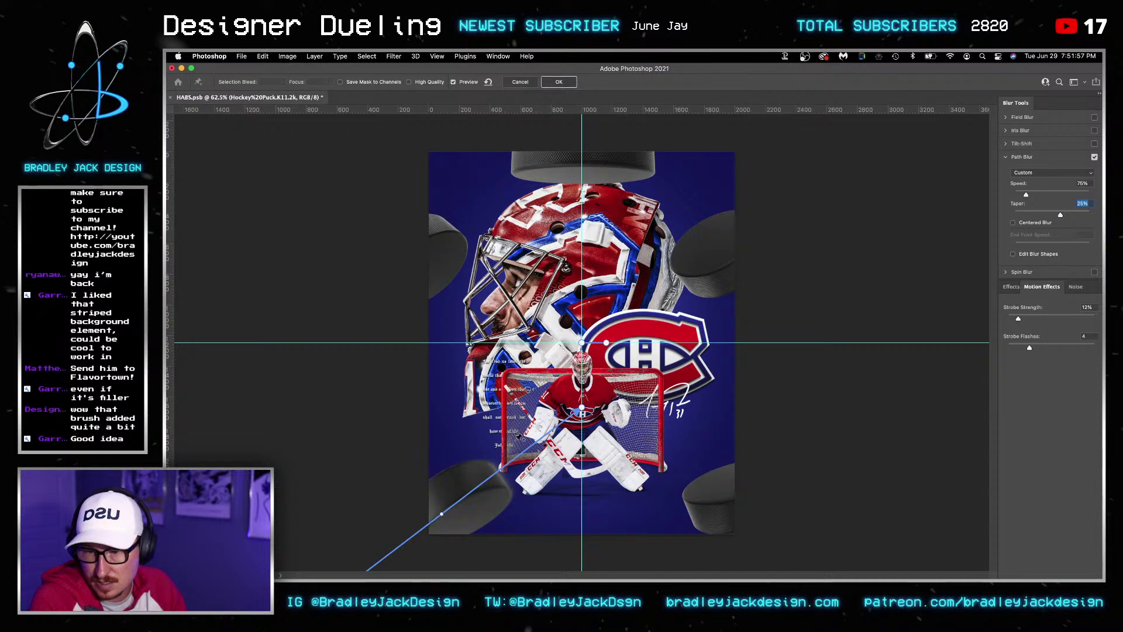
type("25")
key("Return")
key("Return")
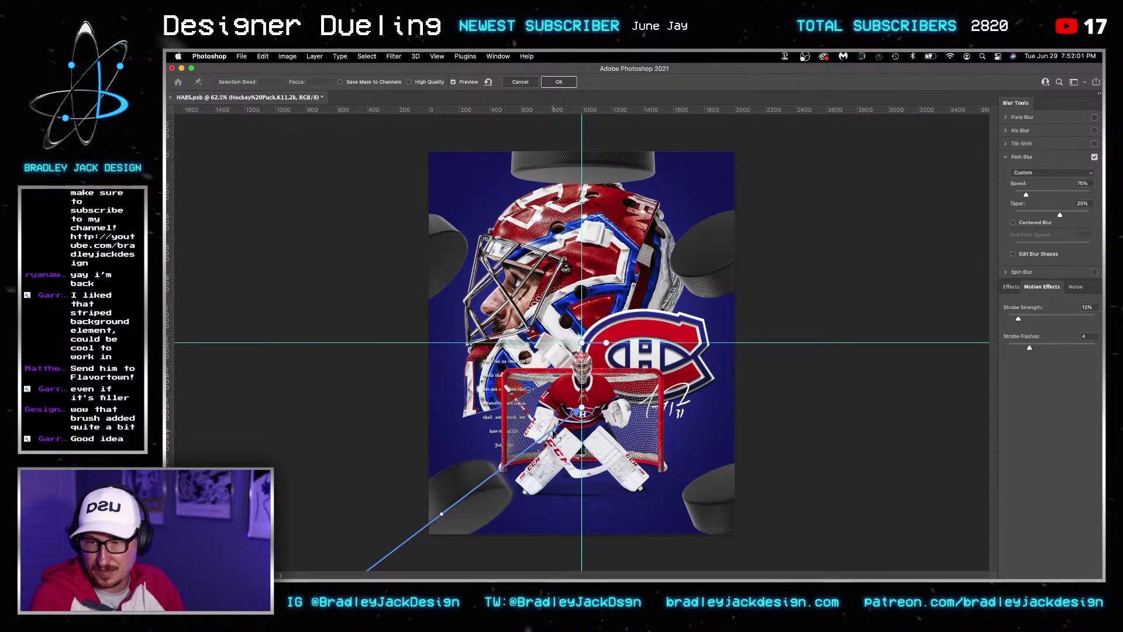
Redraw the blur path from the goalie outward well beyond the lower-left corner and apply the Path Blur
key("Delete")
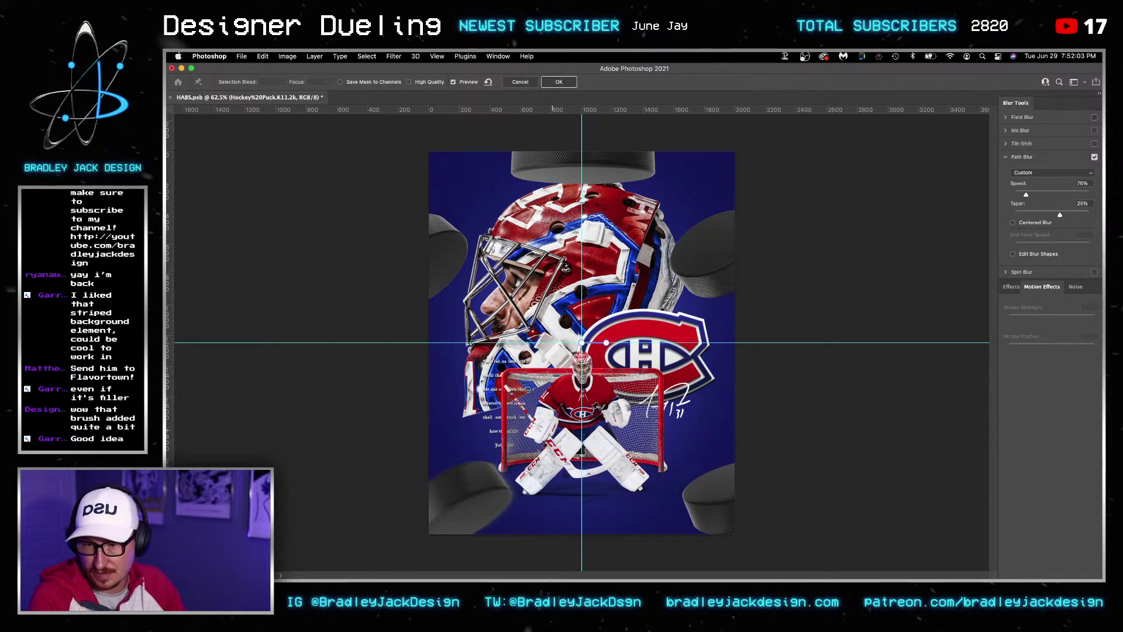
left_click(585, 408)
key("super+minus")
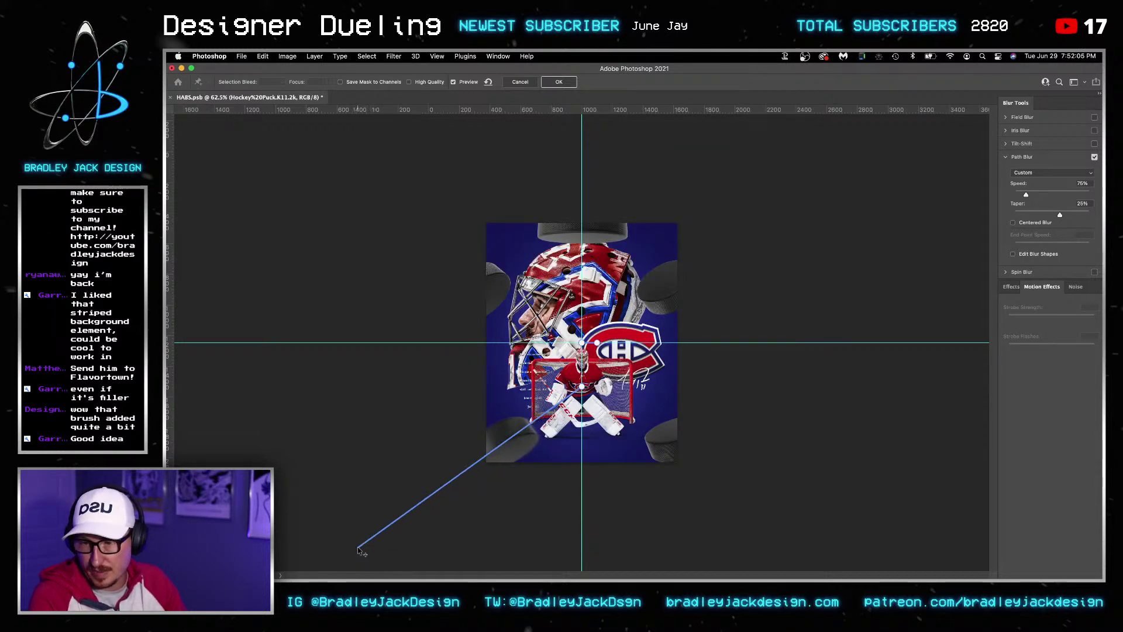
left_click(358, 548)
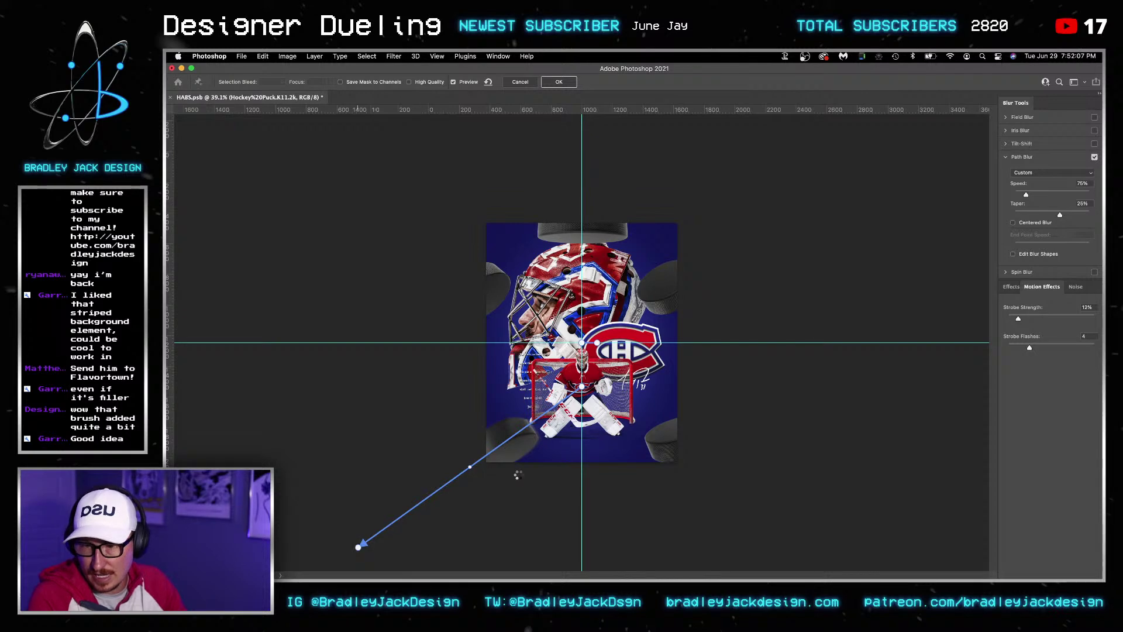
key("Return")
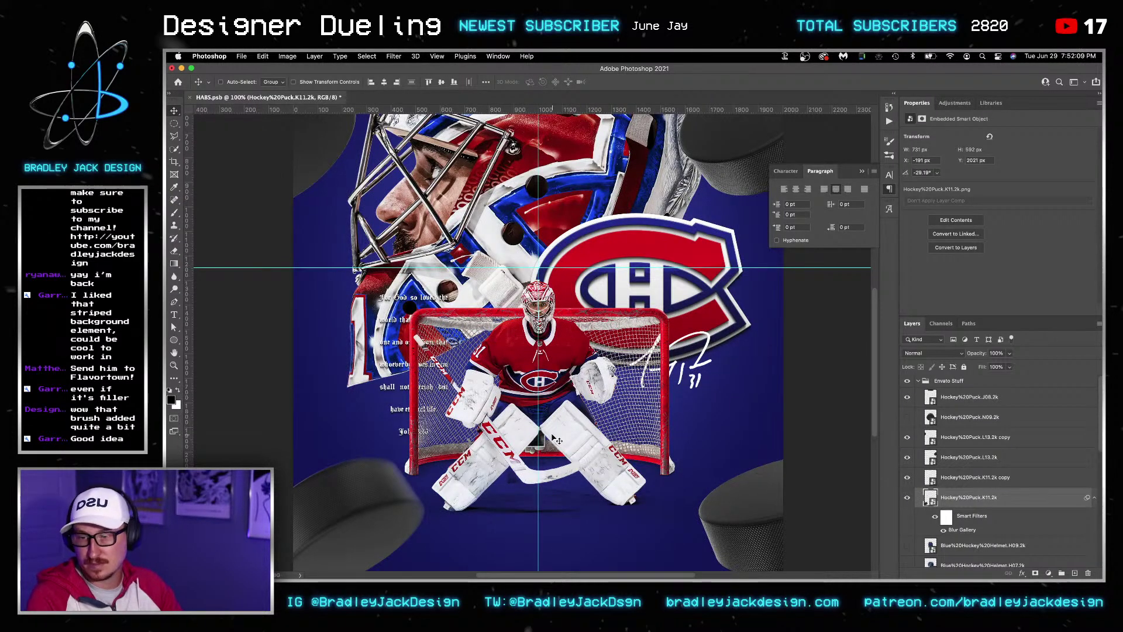
Delete the Blur Gallery smart filter from the lower-left K11.2k puck
right_click(954, 530)
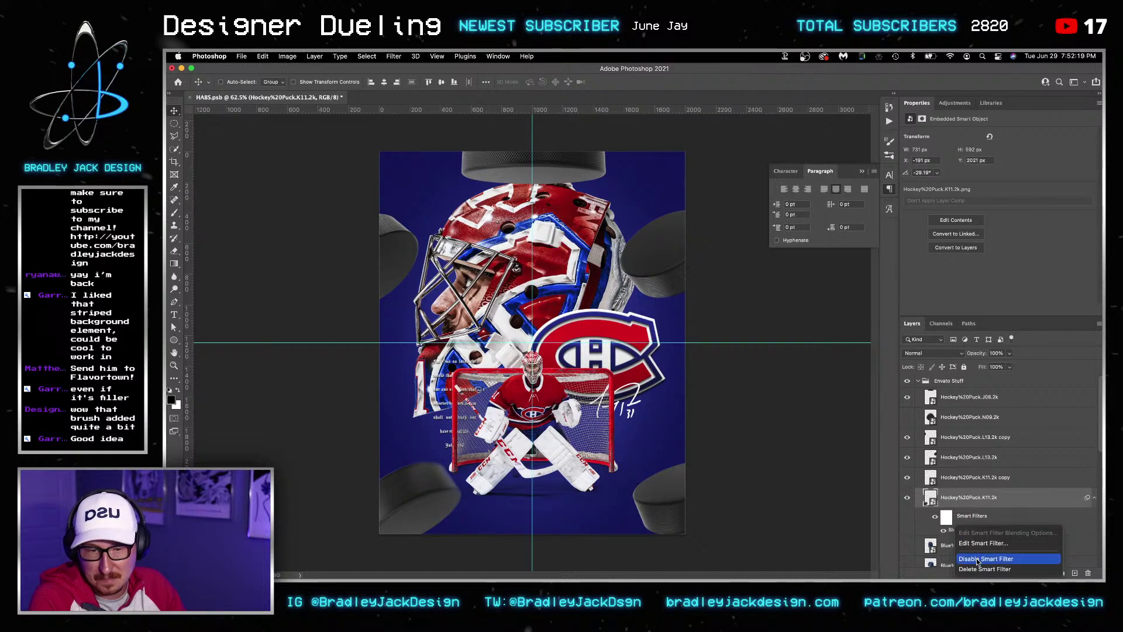
left_click(974, 567)
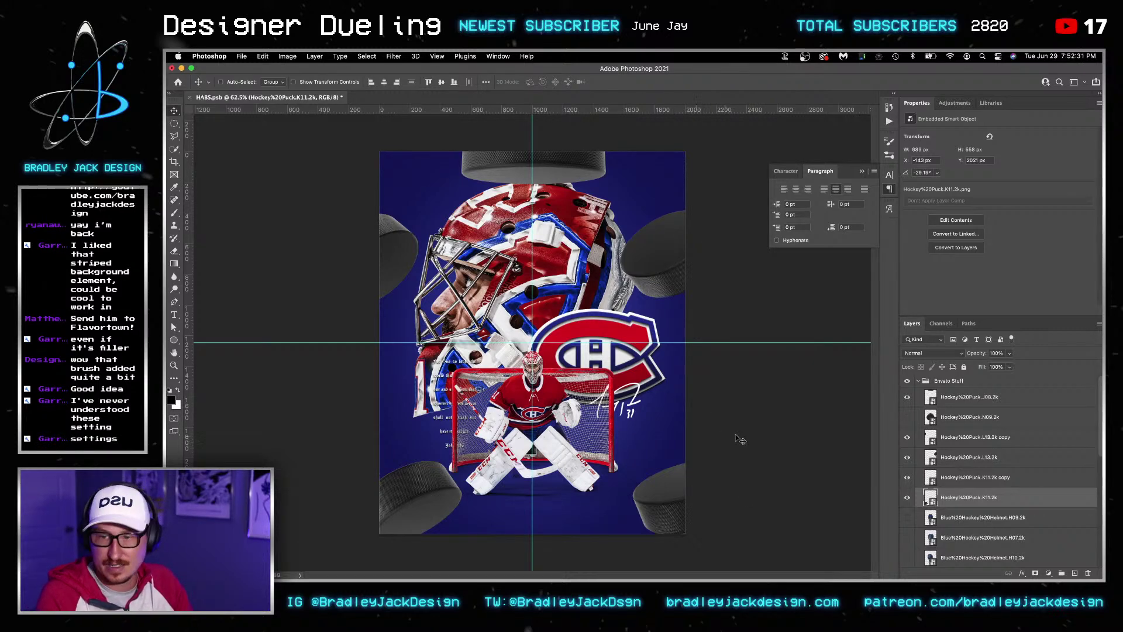
Apply a Radial Blur to the lower-left K11.2k puck and copy that smart filter to the other visible pucks
left_click(393, 56)
mouse_move(437, 182)
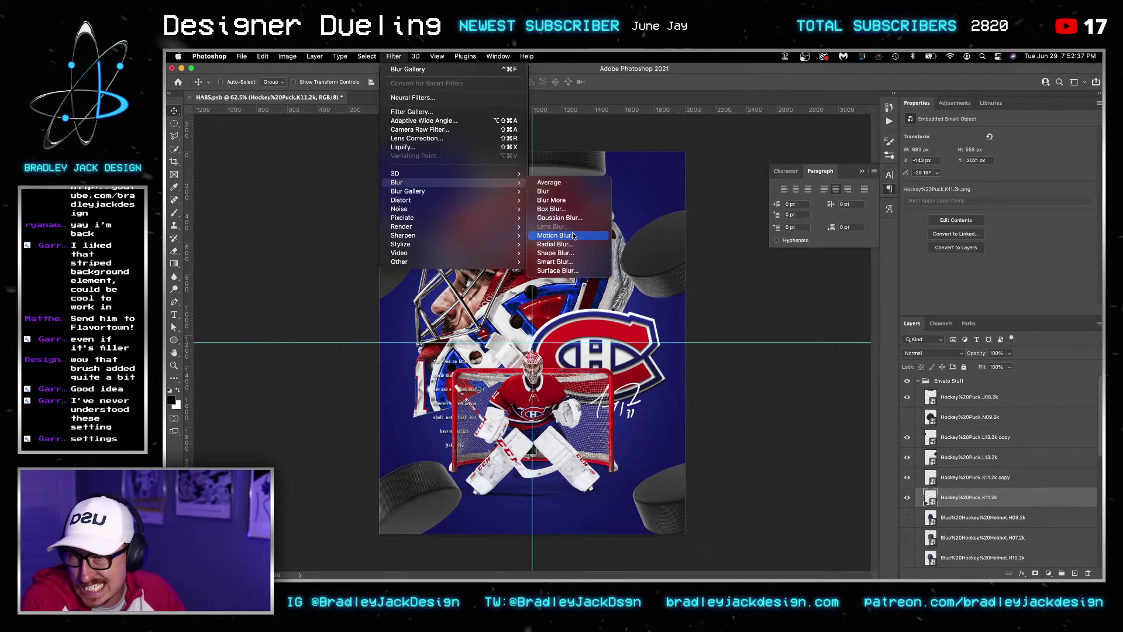
left_click(555, 244)
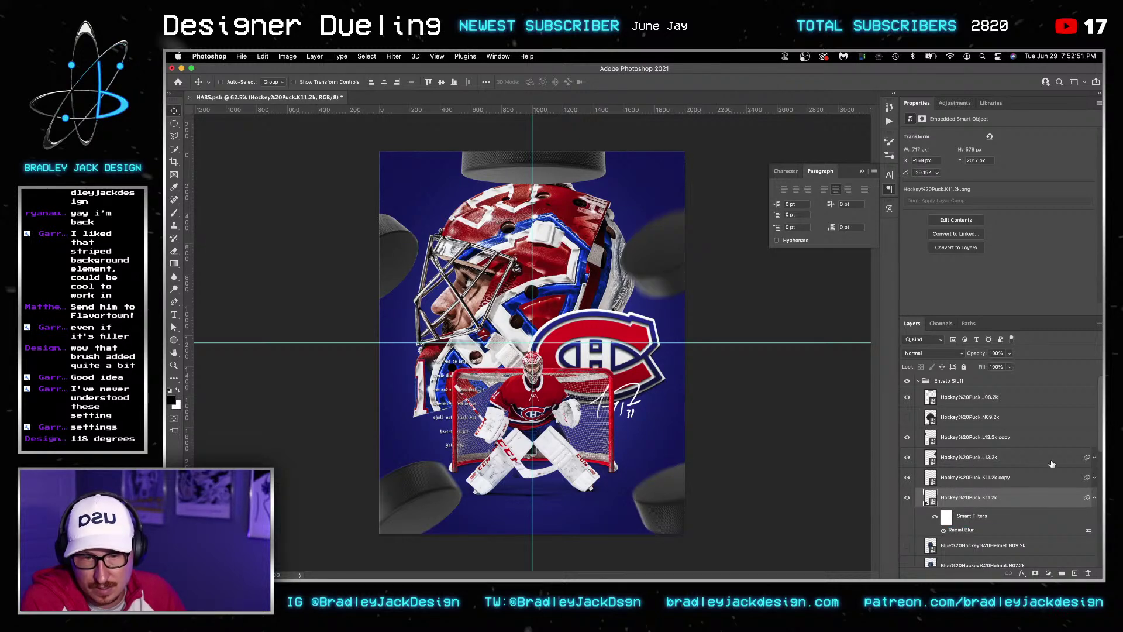
left_click_drag(968, 530, 957, 396)
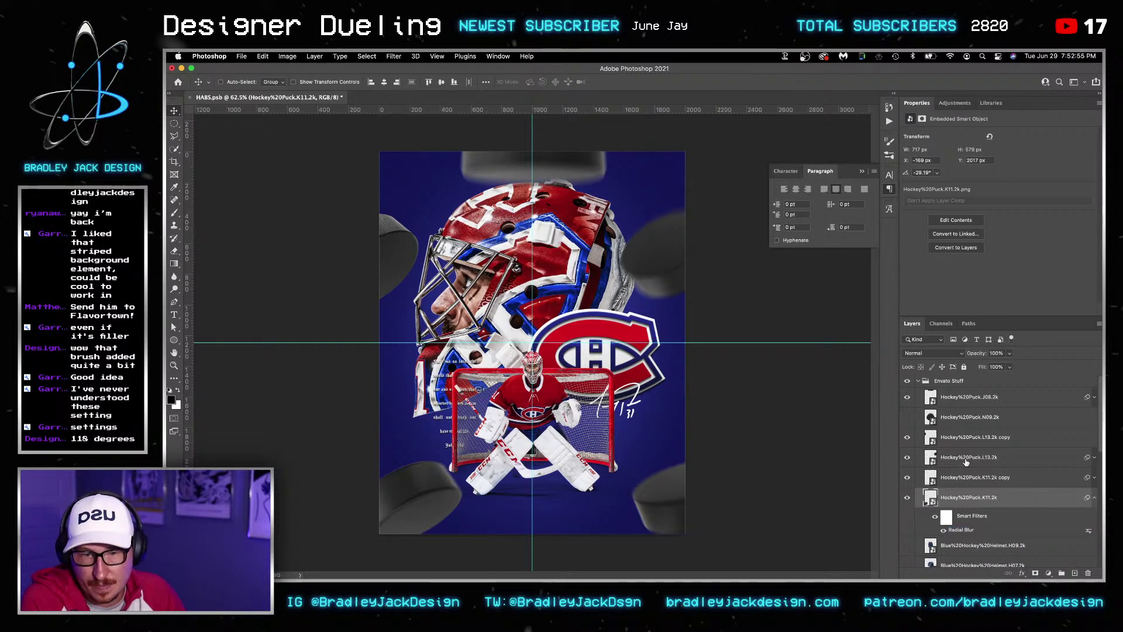
left_click_drag(961, 530, 972, 437)
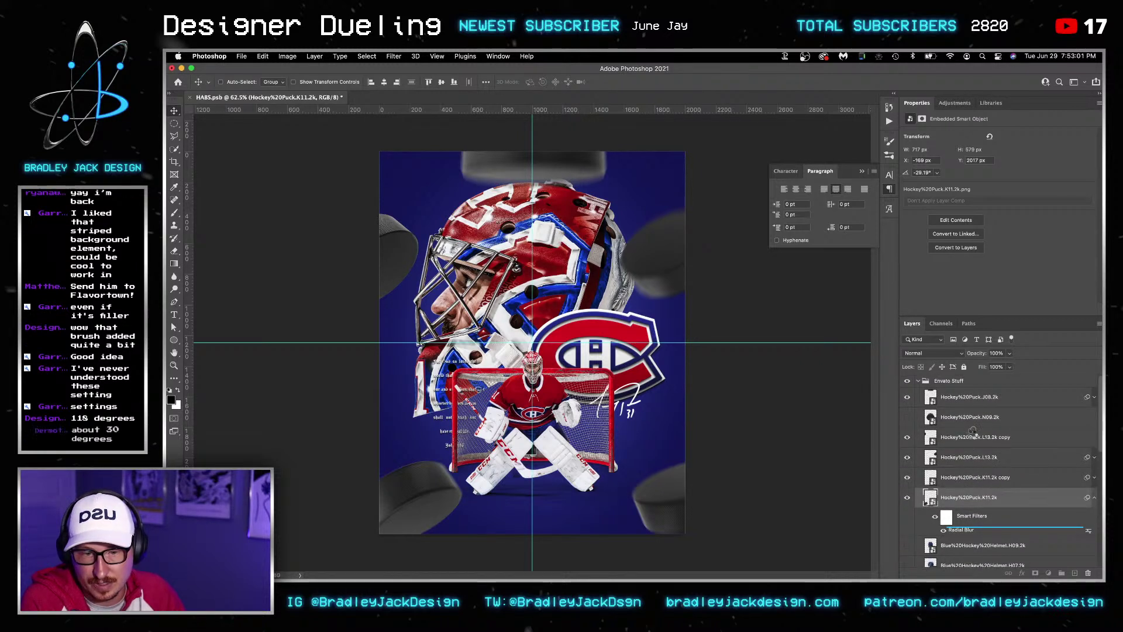
Combine the five visible puck layers into a single smart object, leaving out the hidden N09.2k puck
left_click(1005, 439)
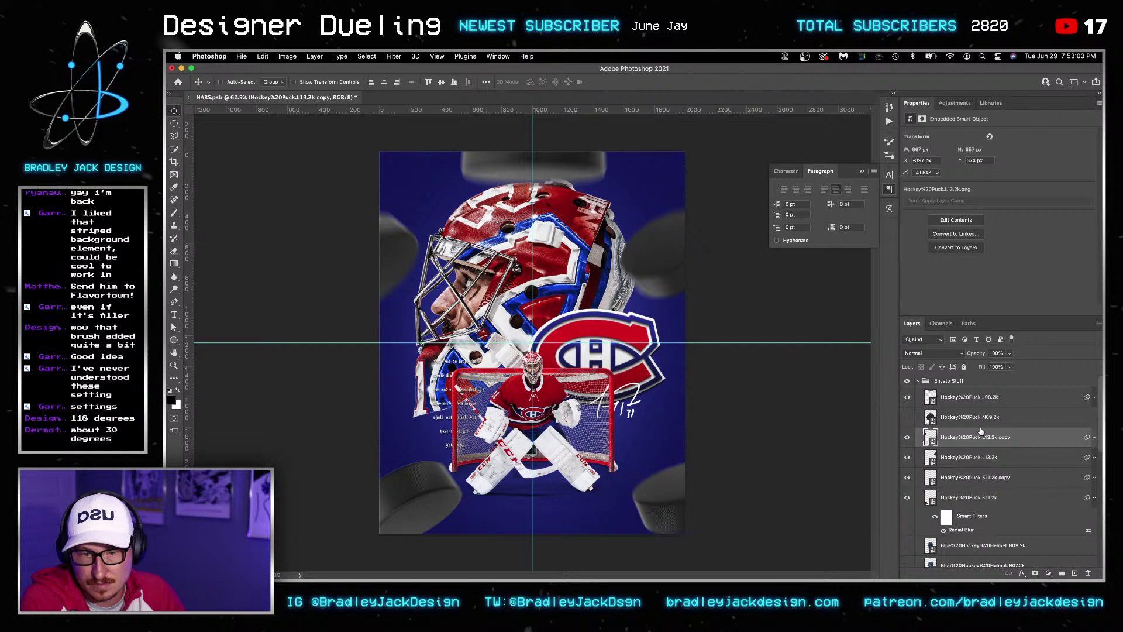
left_click(975, 397)
left_click(975, 437, "super")
left_click(973, 456, "super")
left_click(970, 477, "super")
left_click(968, 497, "super")
right_click(967, 496)
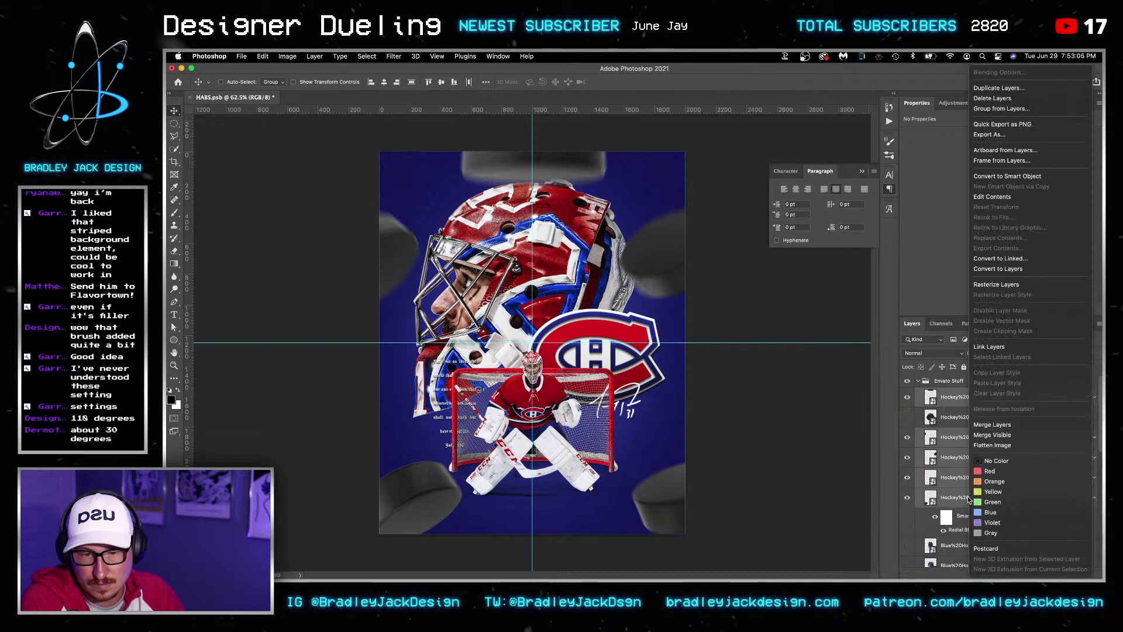
left_click(1006, 176)
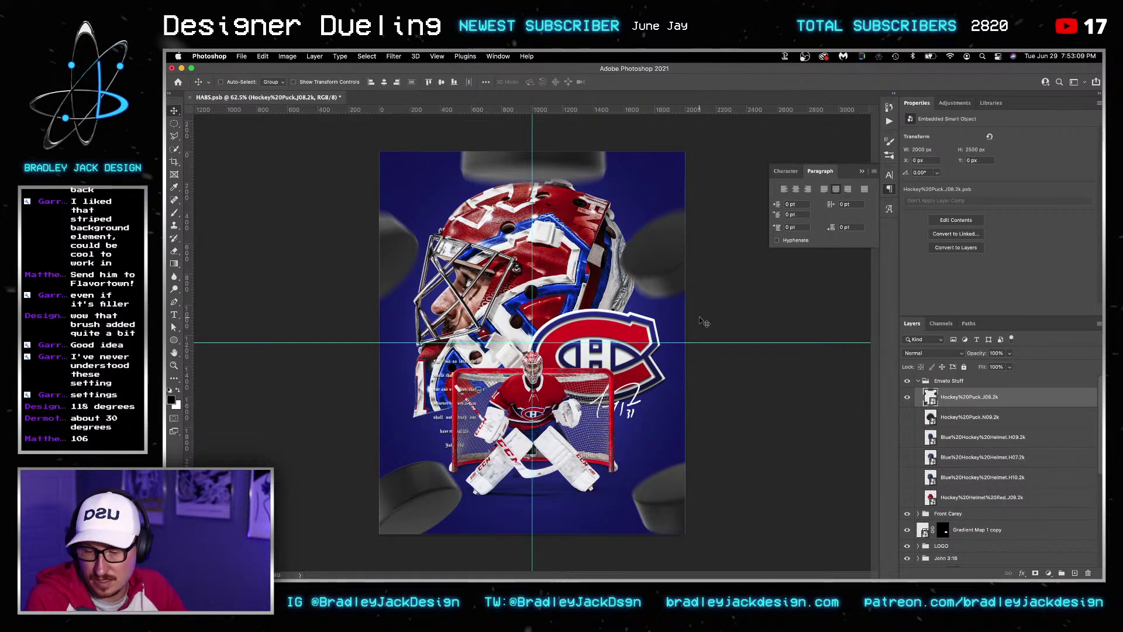
Apply a Gaussian Blur with a radius of 15.0 pixels to the combined puck smart object
left_click(393, 56)
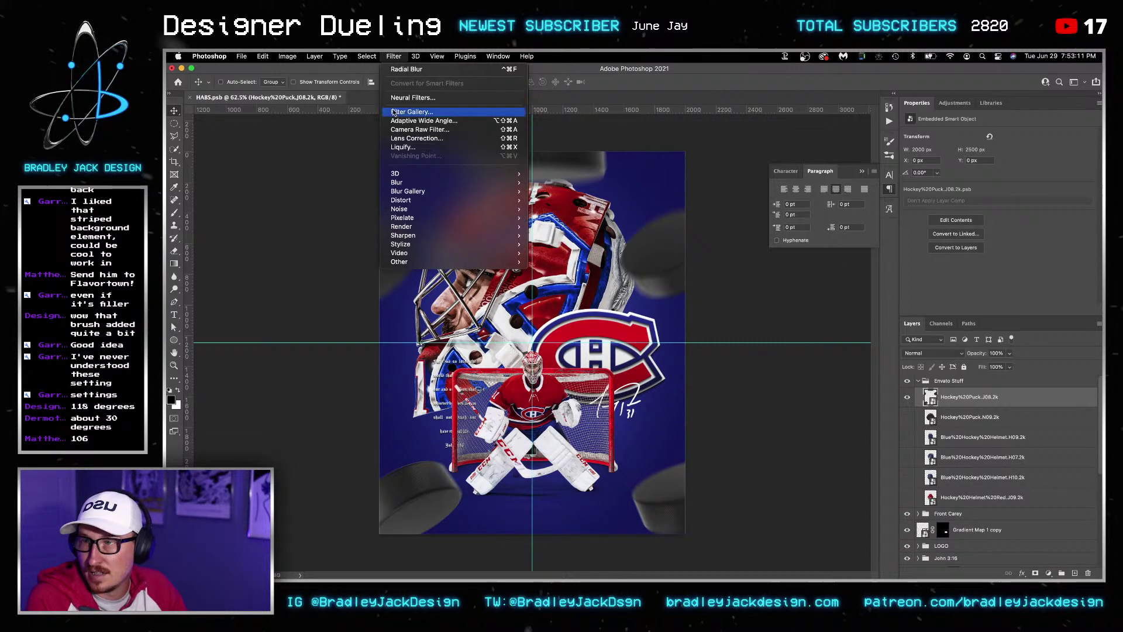
mouse_move(416, 184)
left_click(562, 218)
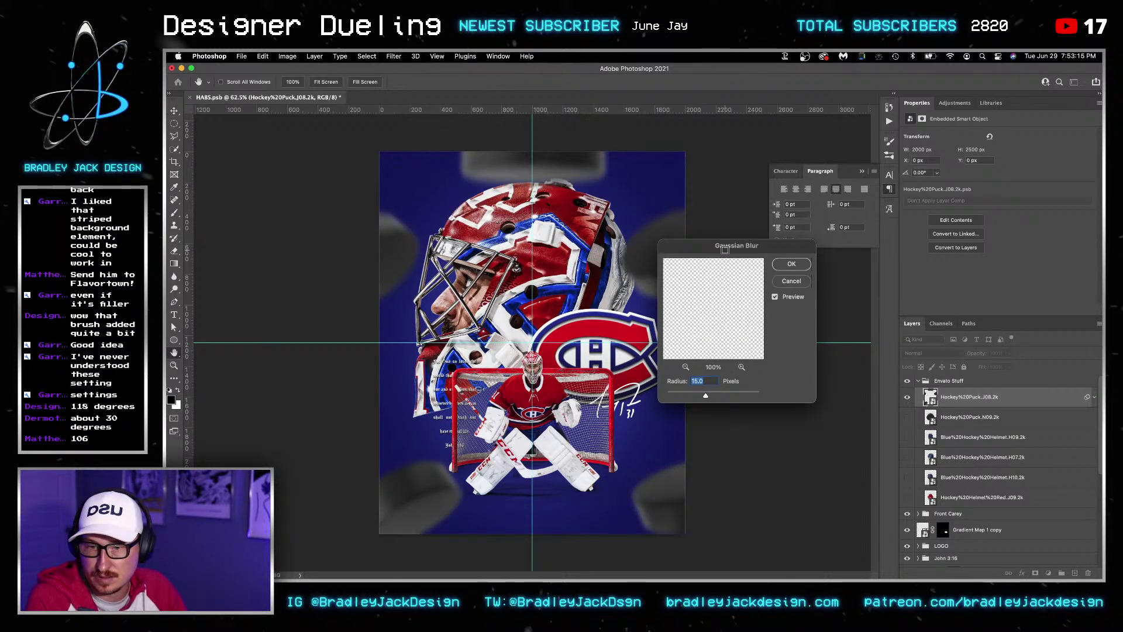
key("Return")
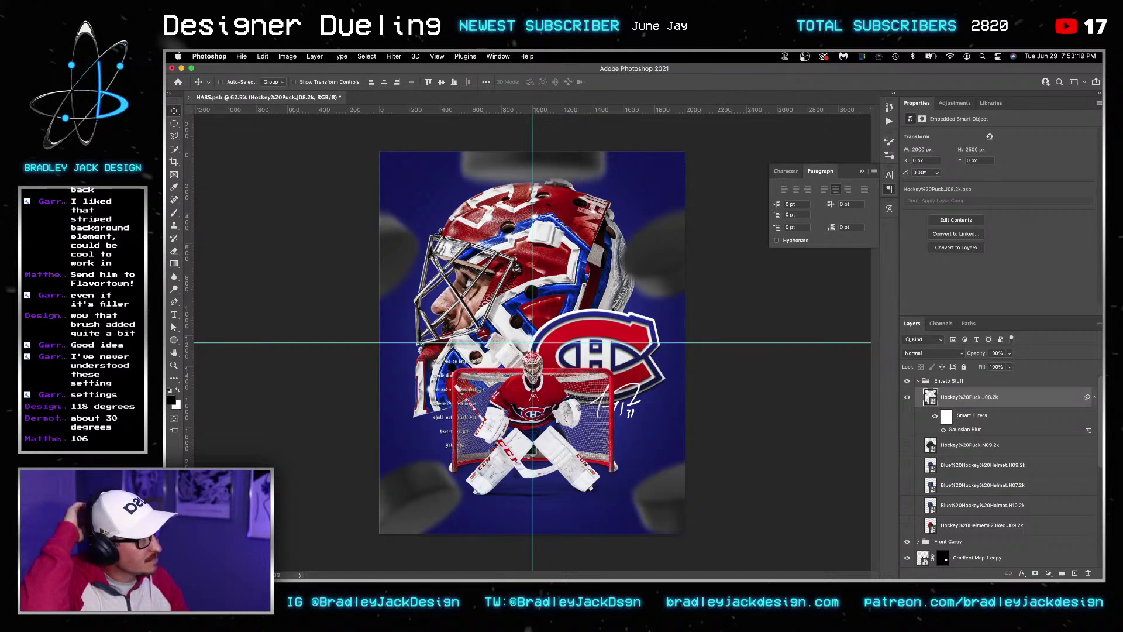
Open CocoFinal.PSD, examine the smart filters on its CocoGraphic2 copy layer for reference, and return to HABS.psb
key("super+Tab")
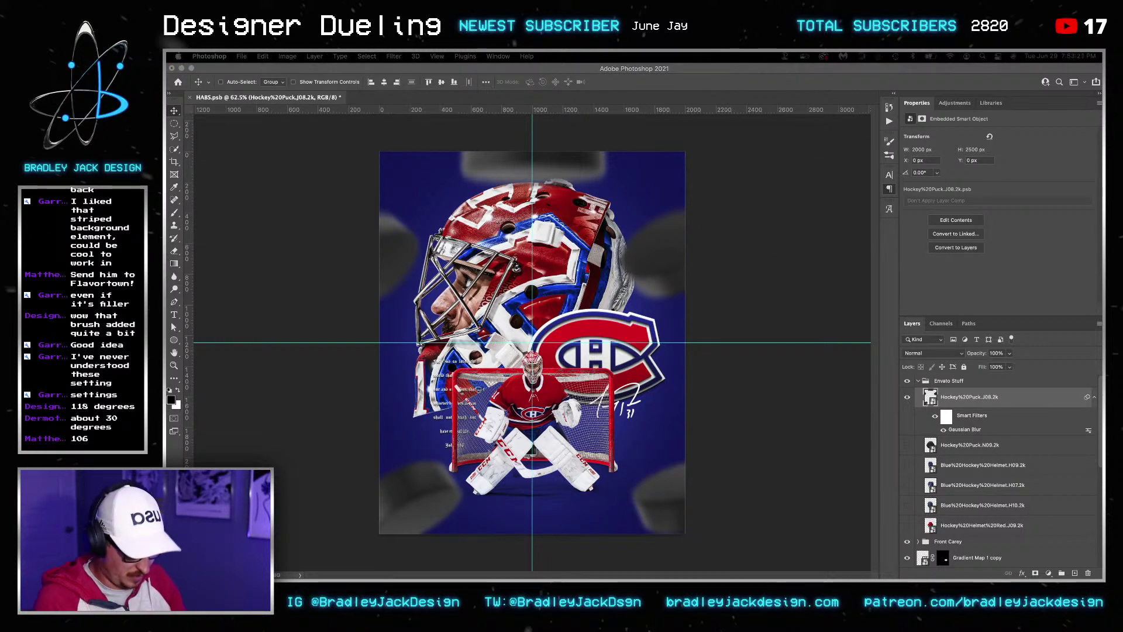
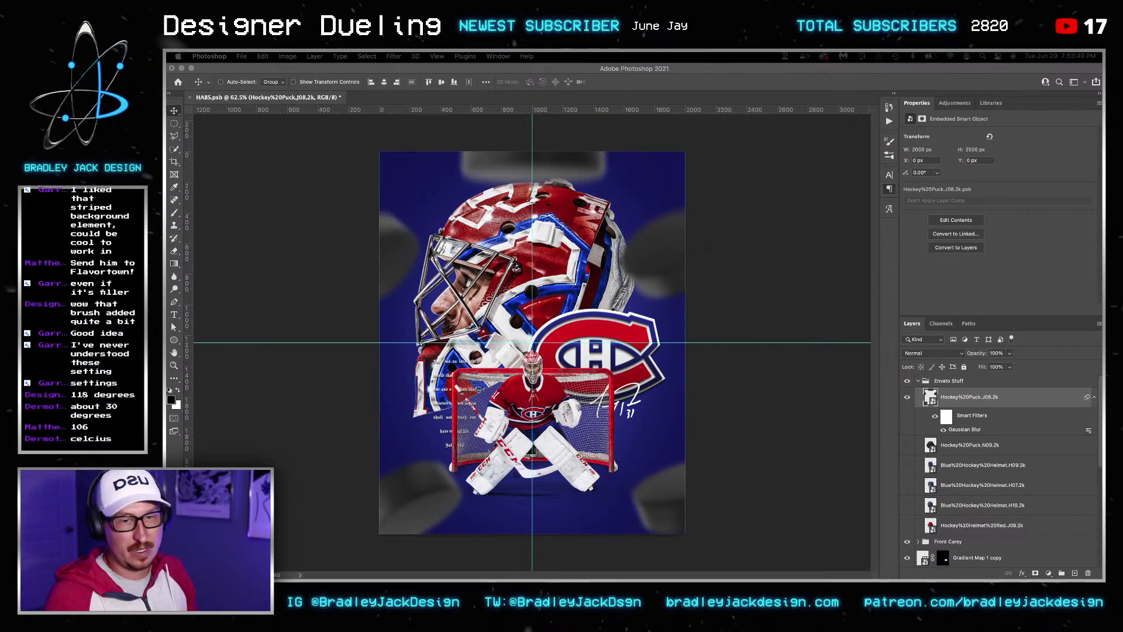
left_click(889, 189)
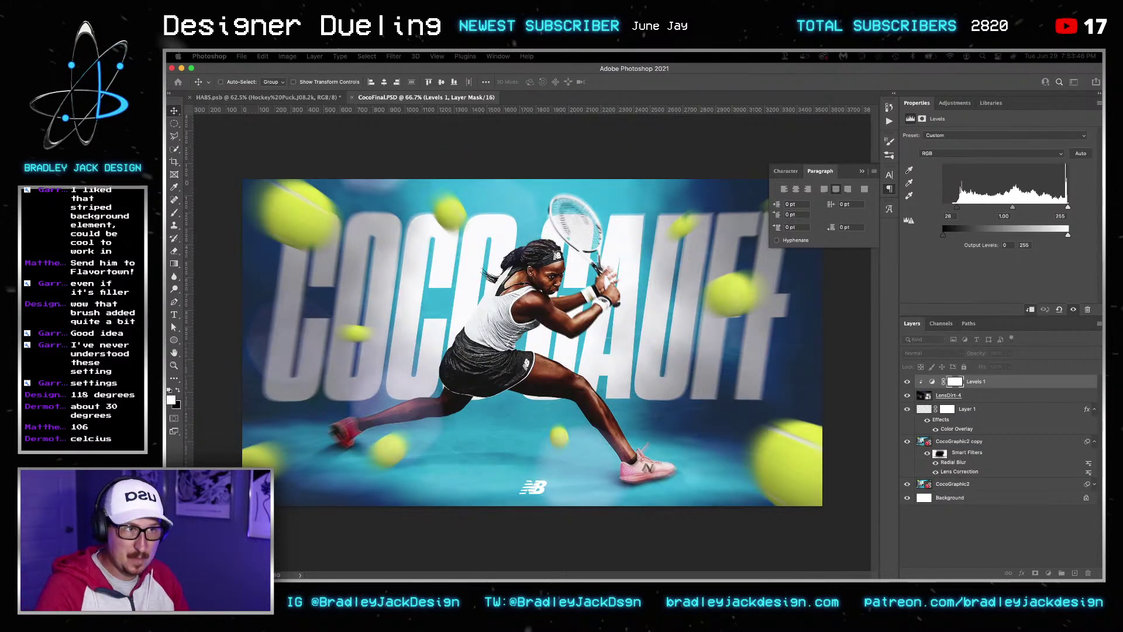
key("super+Tab")
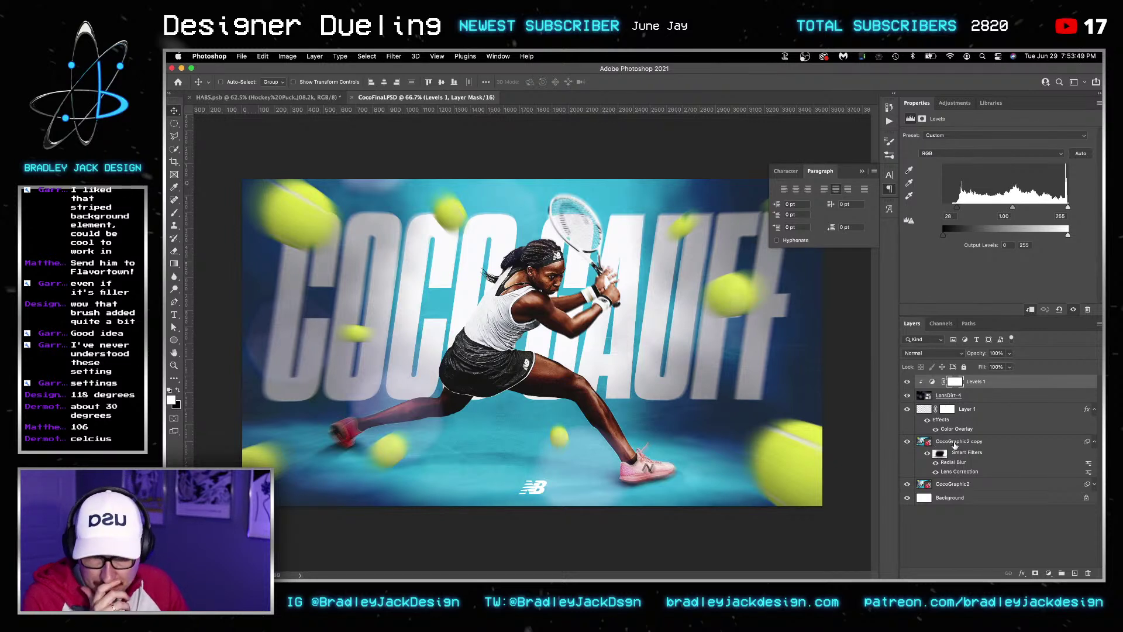
left_click(923, 445)
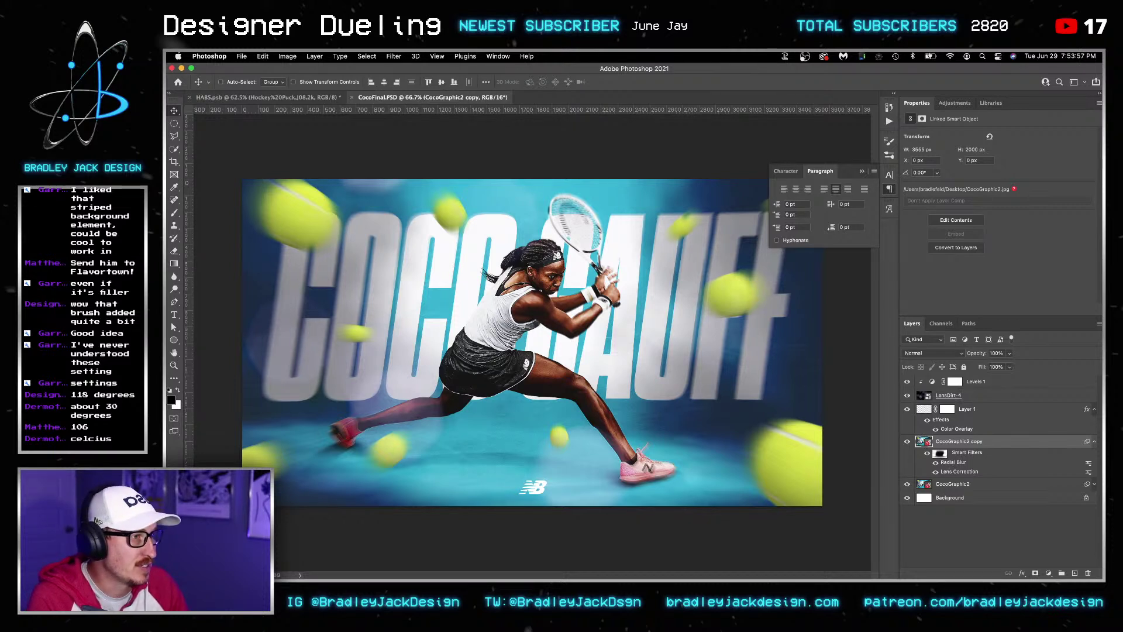
key("super+Tab")
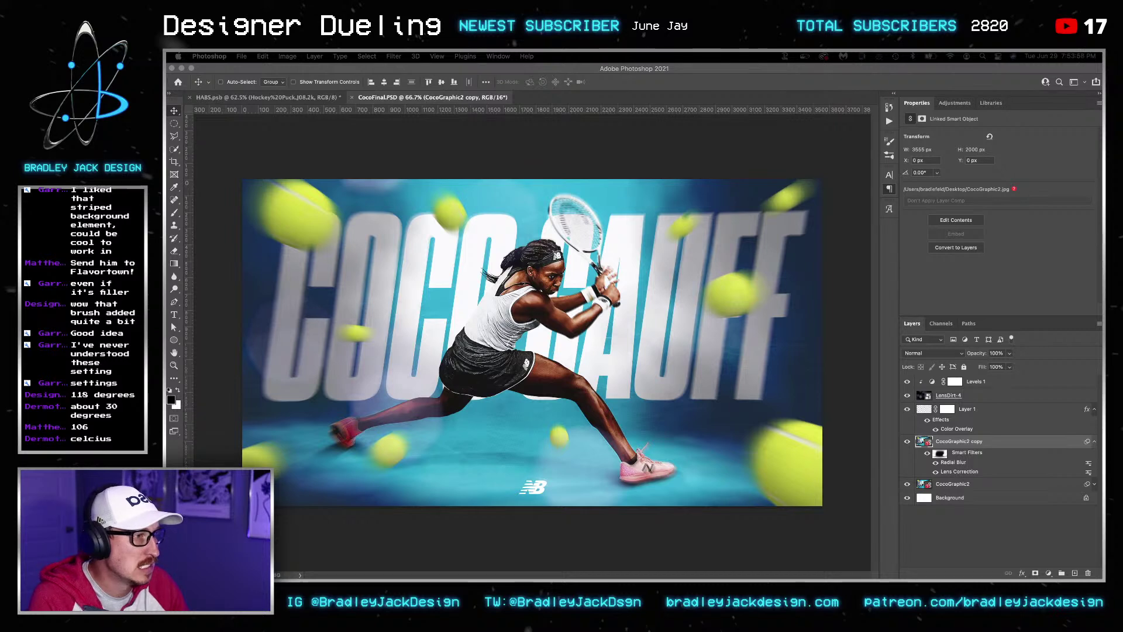
left_click(884, 382)
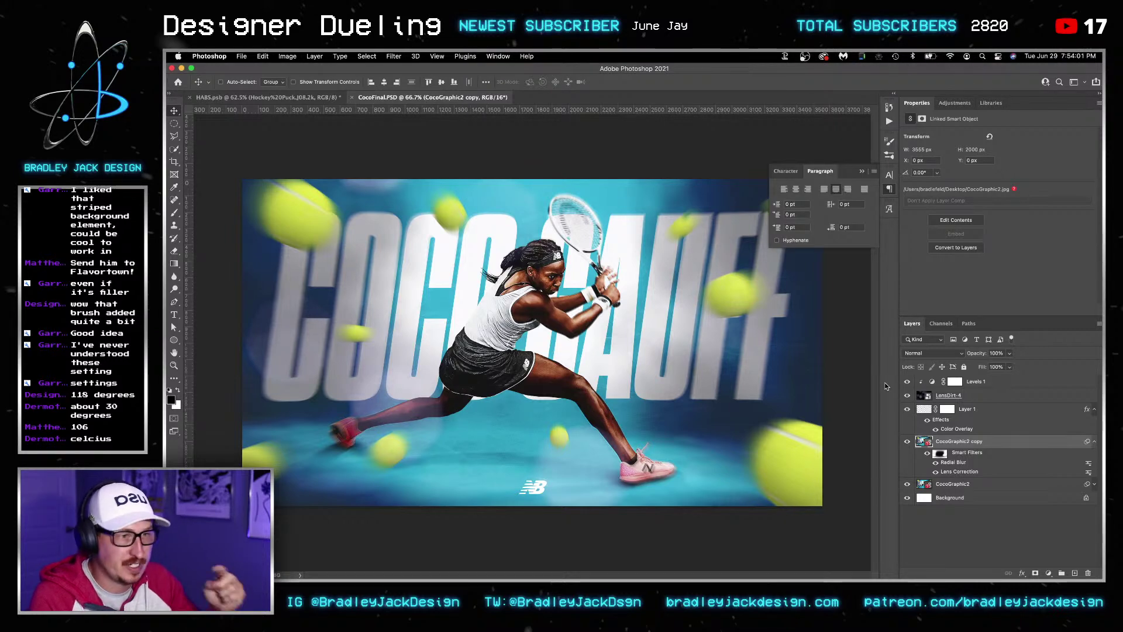
key("ctrl+Tab")
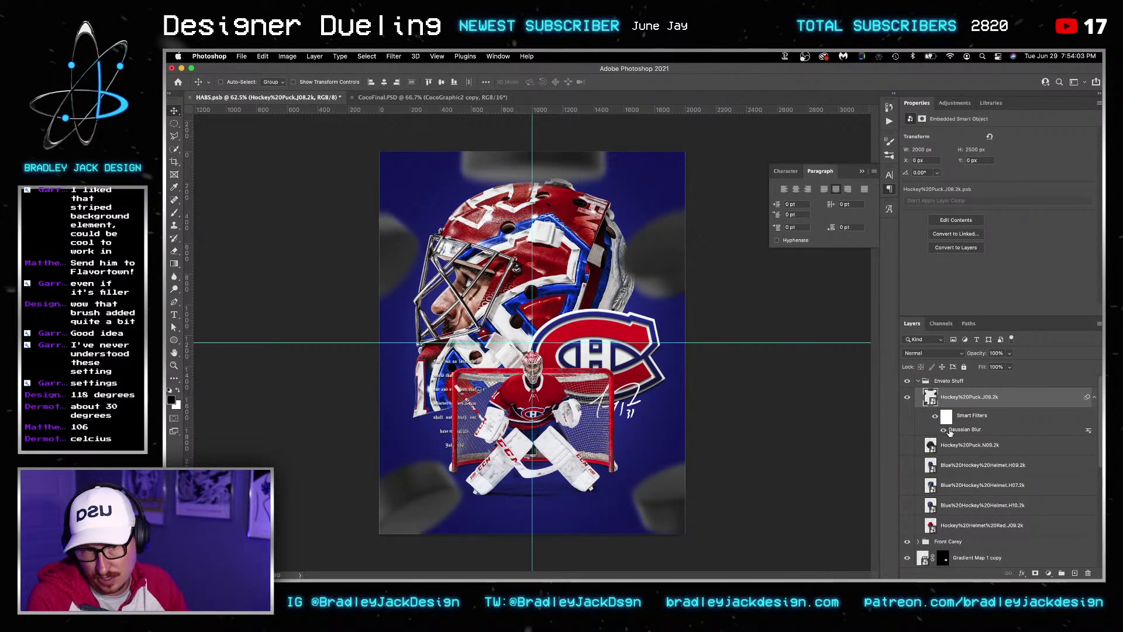
left_click(394, 57)
mouse_move(419, 177)
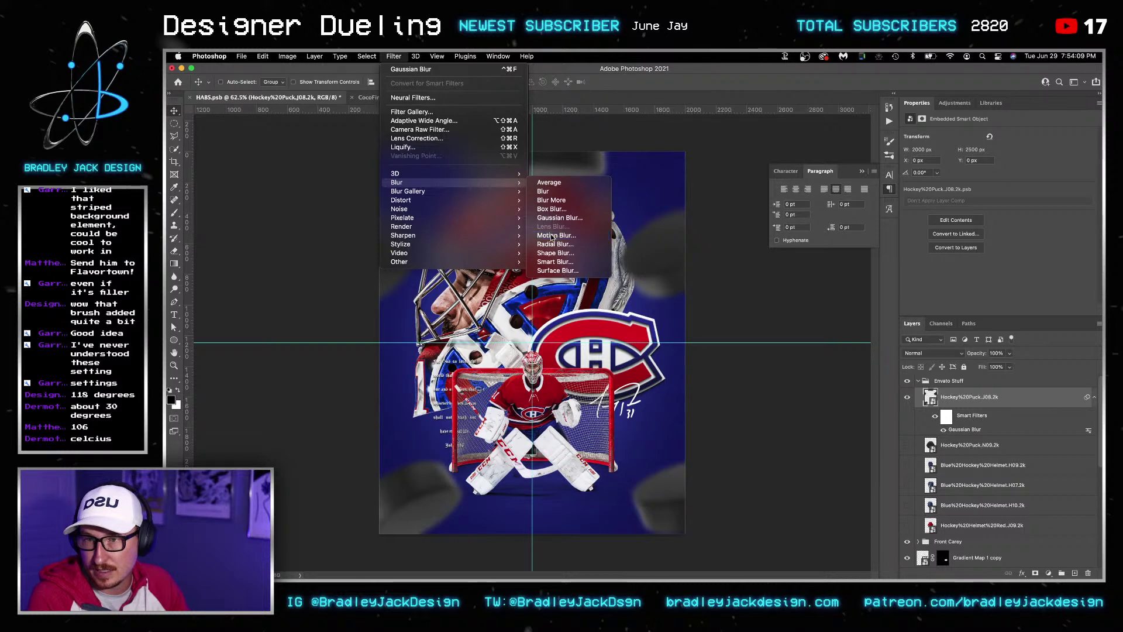
left_click(551, 236)
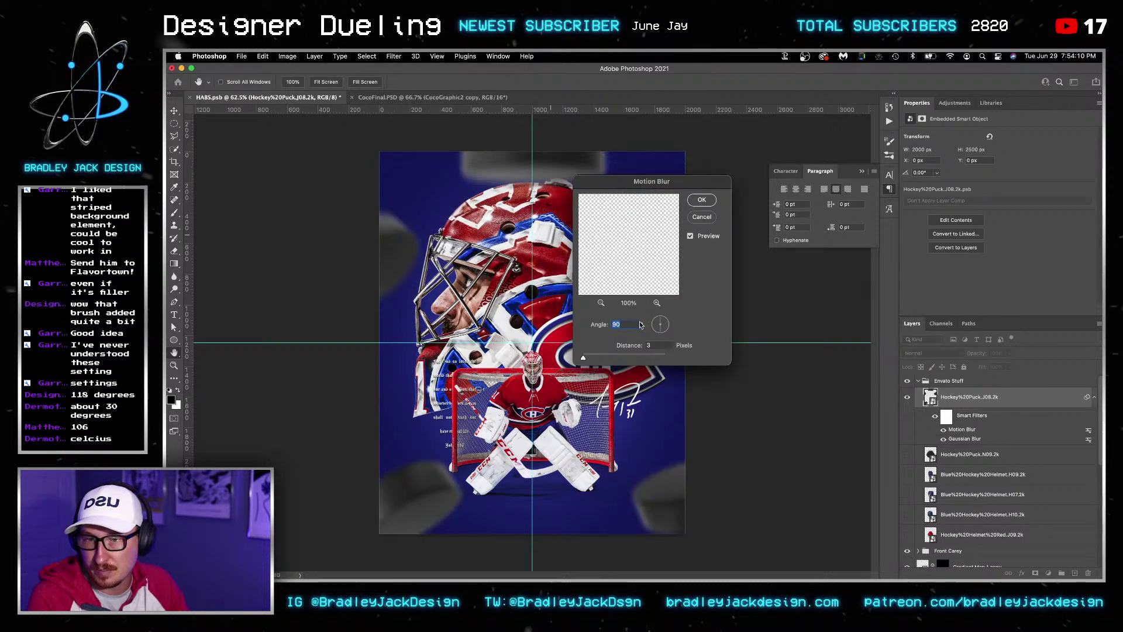
key("Escape")
Try a zoom Radial Blur with an amount of 50 and a recentred origin on the combined puck smart object, and save the document
left_click(393, 56)
mouse_move(444, 186)
mouse_move(478, 191)
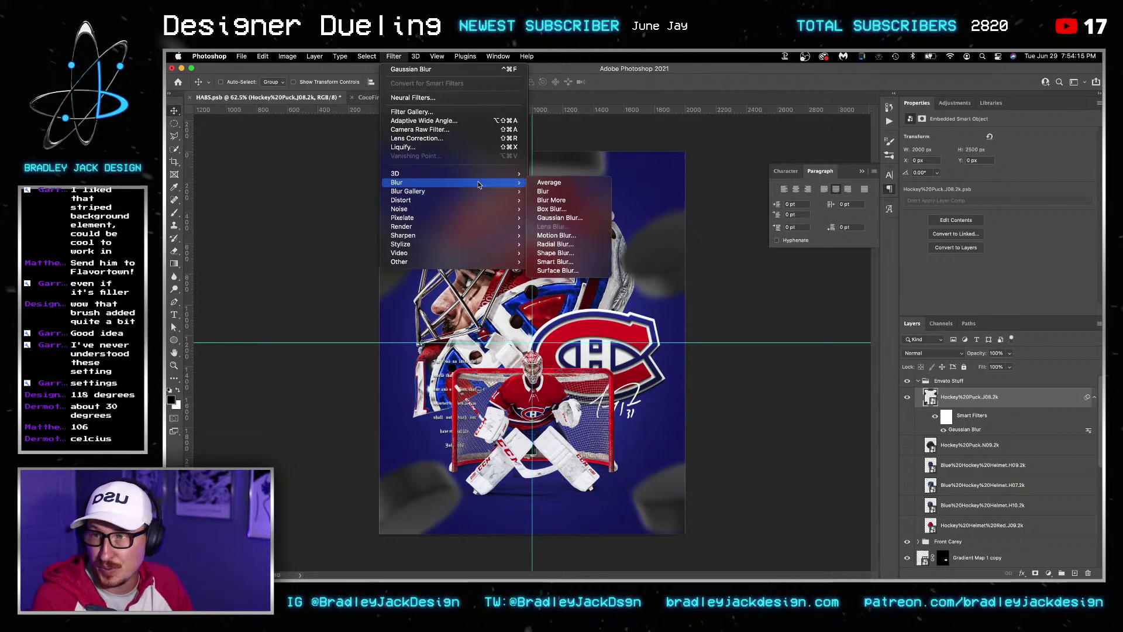
left_click(556, 244)
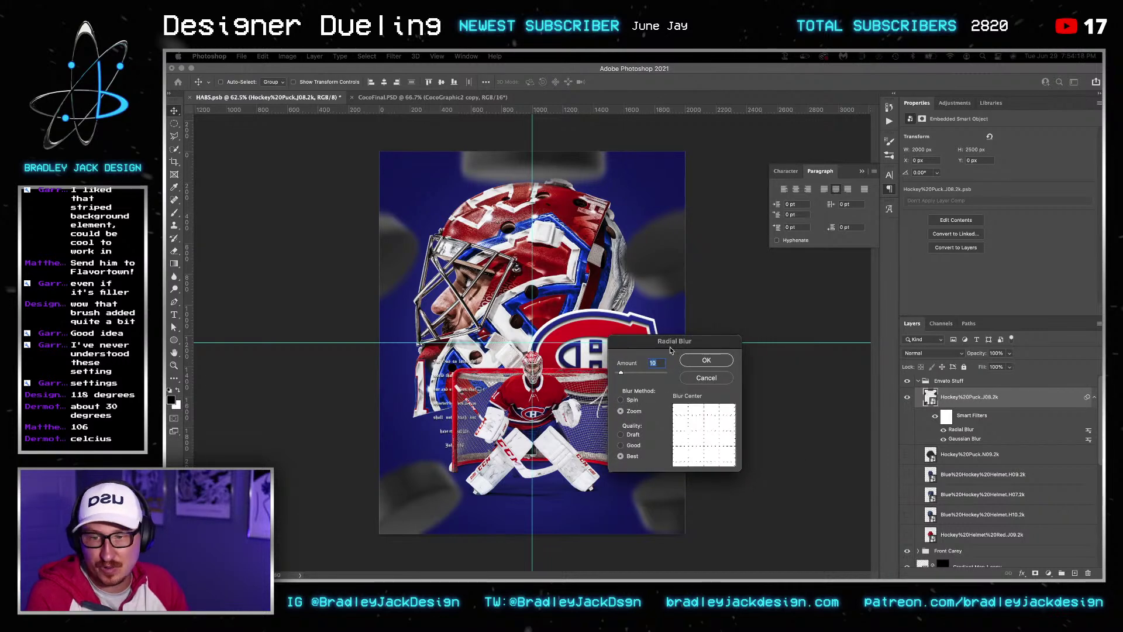
type("50")
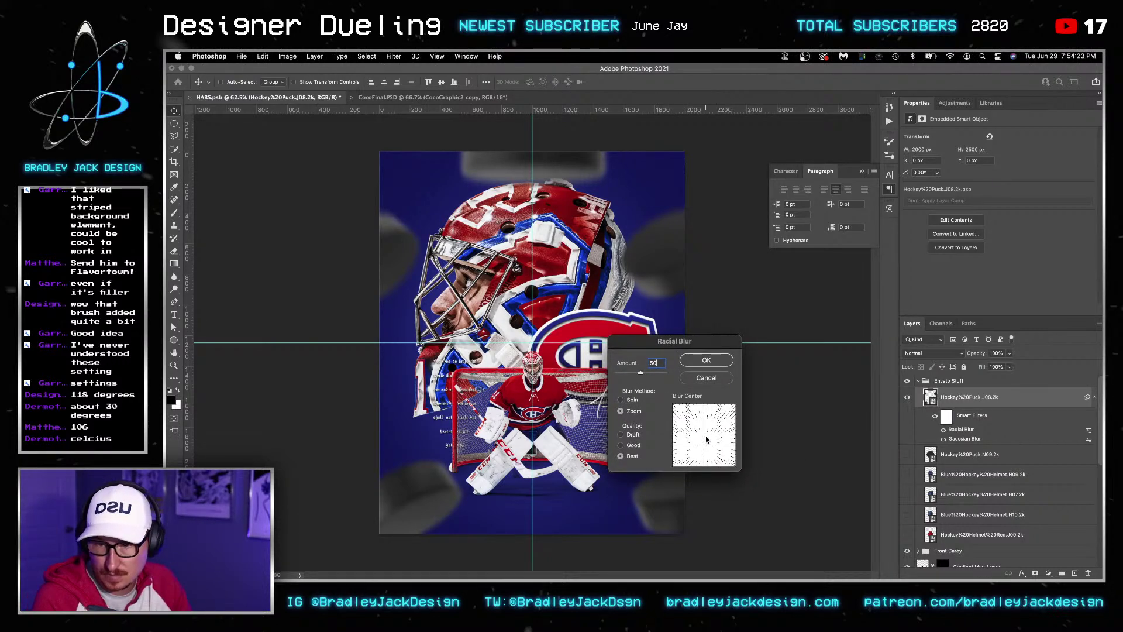
left_click_drag(704, 436, 705, 438)
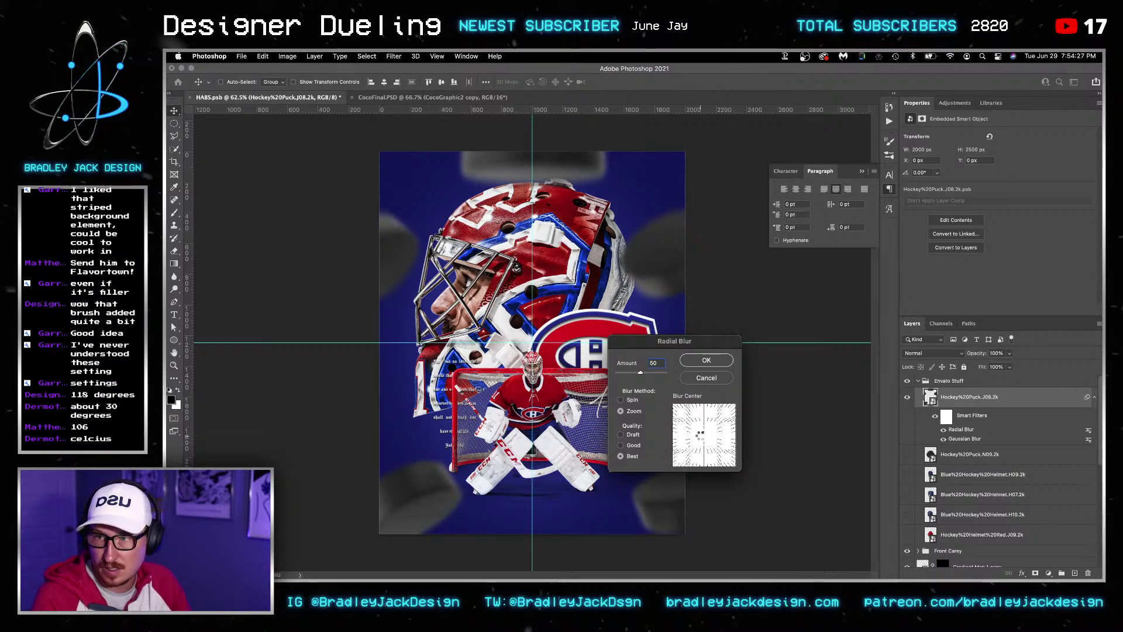
key("Return")
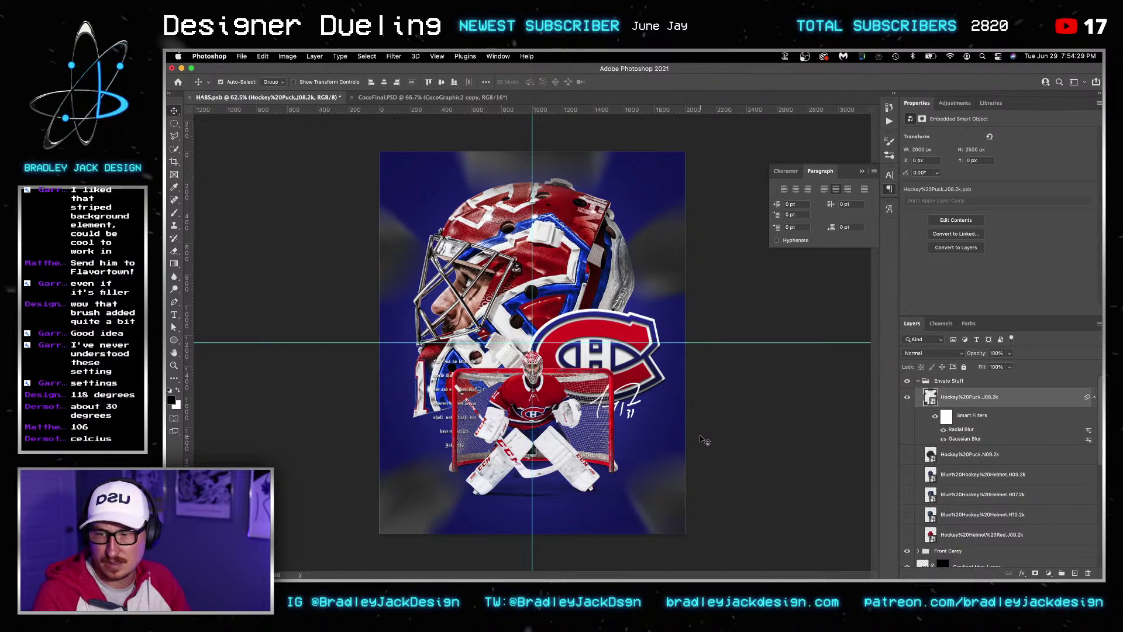
key("super+s")
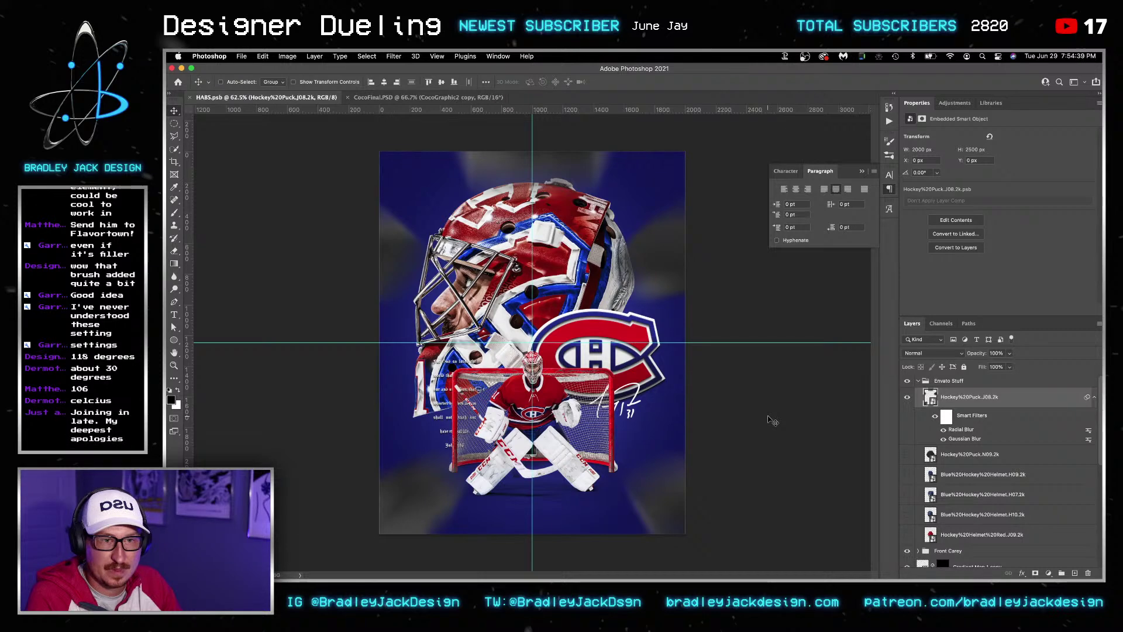
Delete the combined puck smart object and the hidden N09.2k puck layer from the Envato Stuff group
key("Delete")
key("Delete")
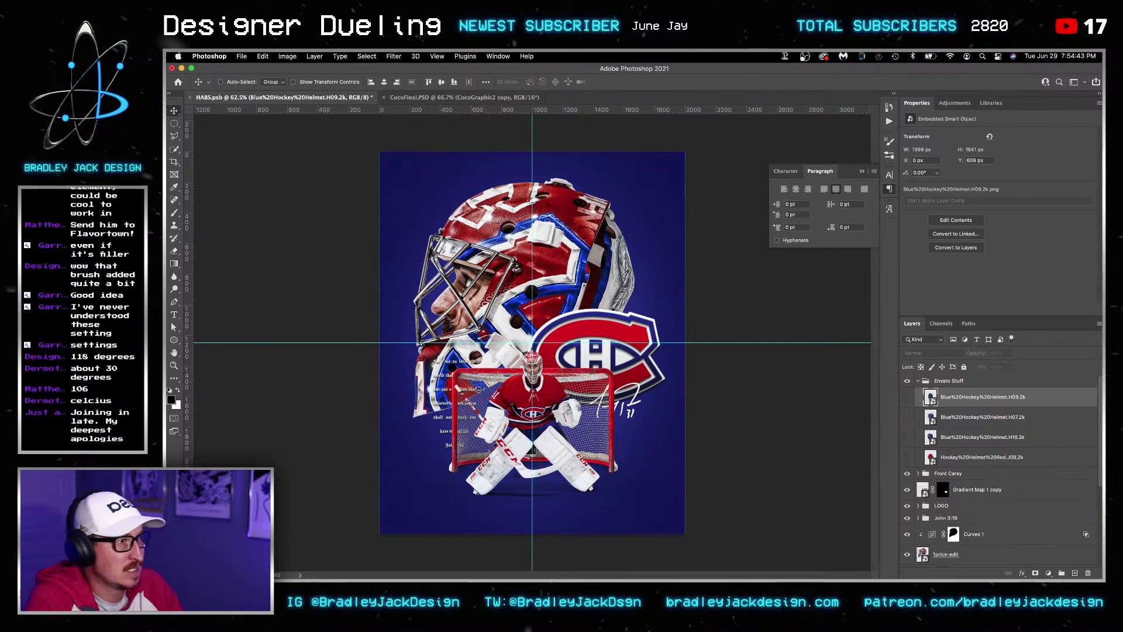
scroll(532, 496, "up", 10)
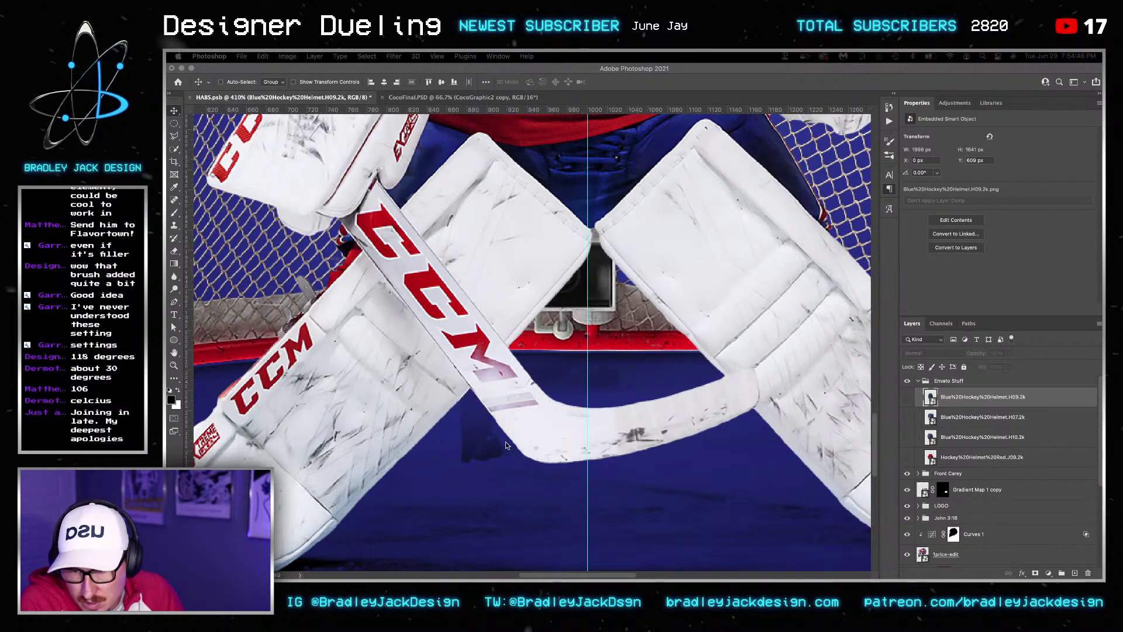
scroll(932, 456, "down", 1)
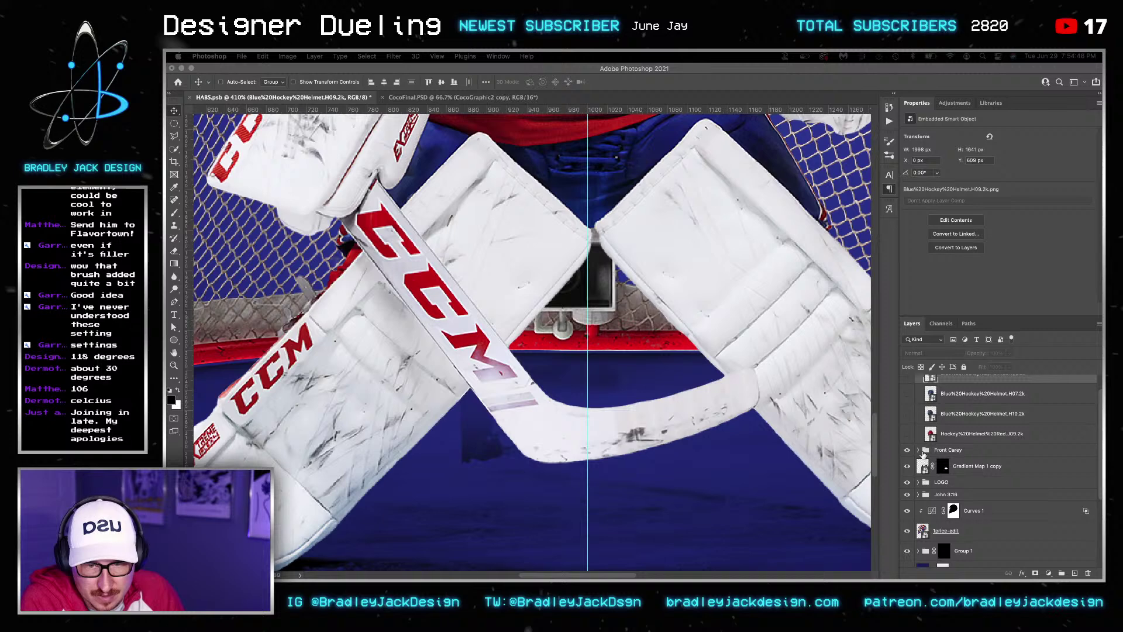
left_click(930, 454)
left_click(918, 450)
scroll(956, 495, "down", 2)
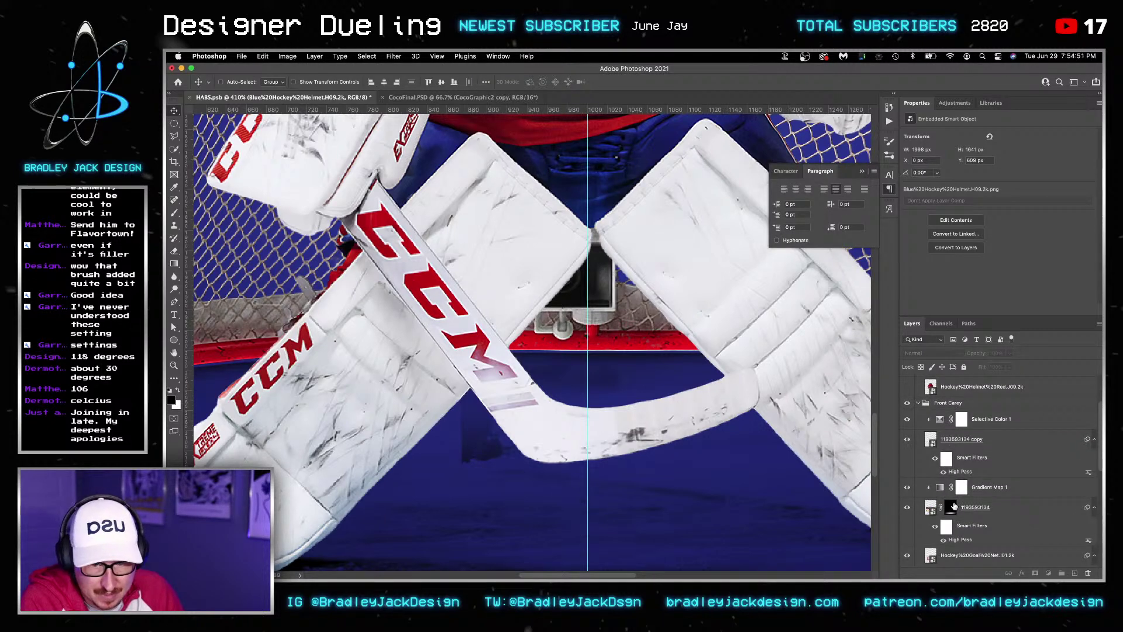
left_click(950, 507)
key("b")
key("x")
right_click(460, 445)
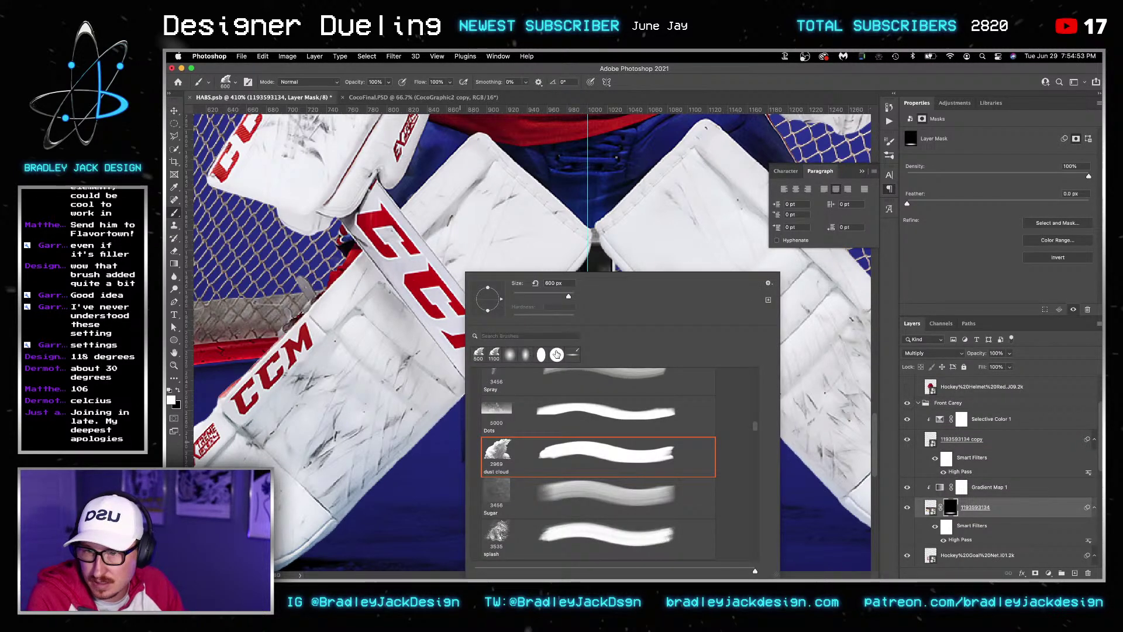
left_click(525, 356)
left_click_drag(490, 287, 517, 303)
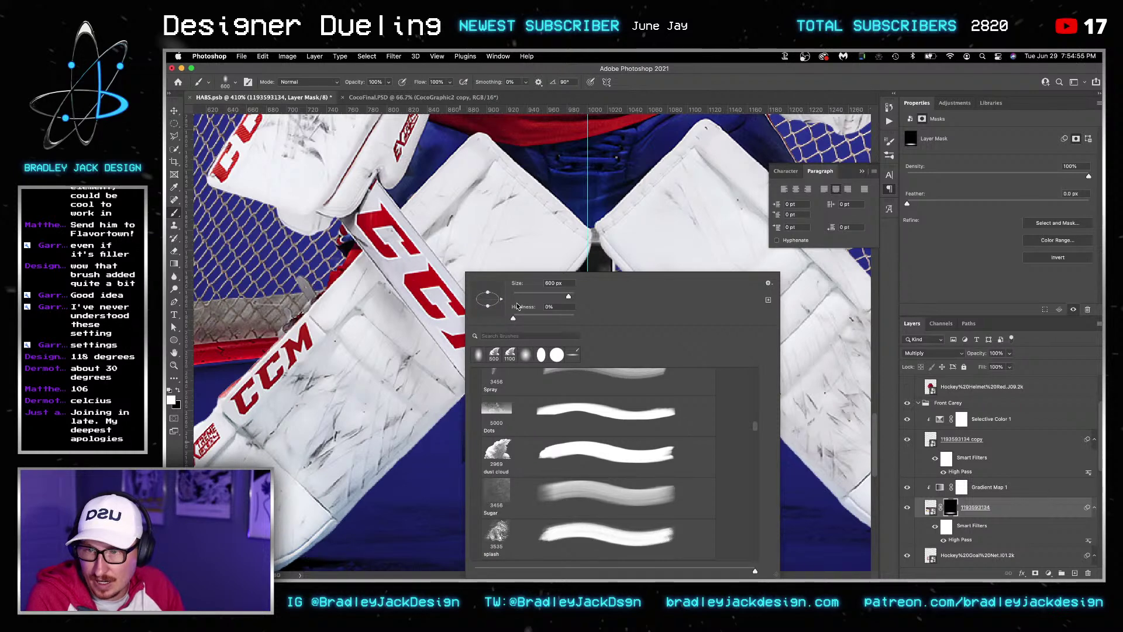
key("Return")
Paint black on the mask with a smaller soft brush at 30% opacity to hide the leftover dark patch beside the goalie stick
key("bracketleft")
key("bracketleft")
key("bracketleft")
key("bracketleft")
key("bracketleft")
key("bracketleft")
key("bracketleft")
key("bracketleft")
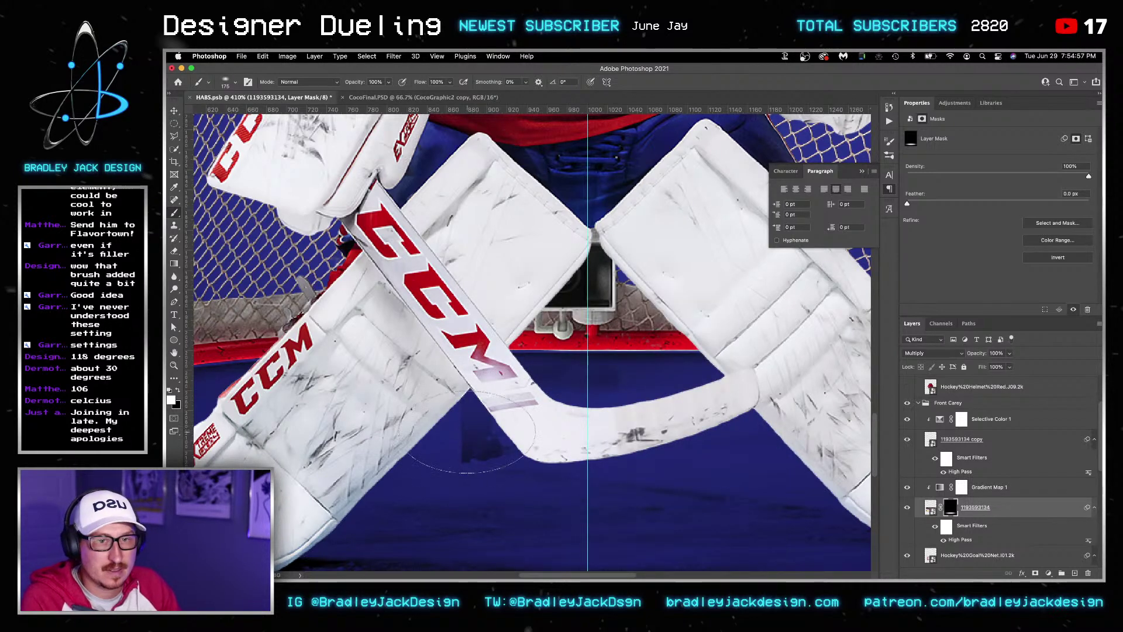
key("x")
key("bracketright")
key("3")
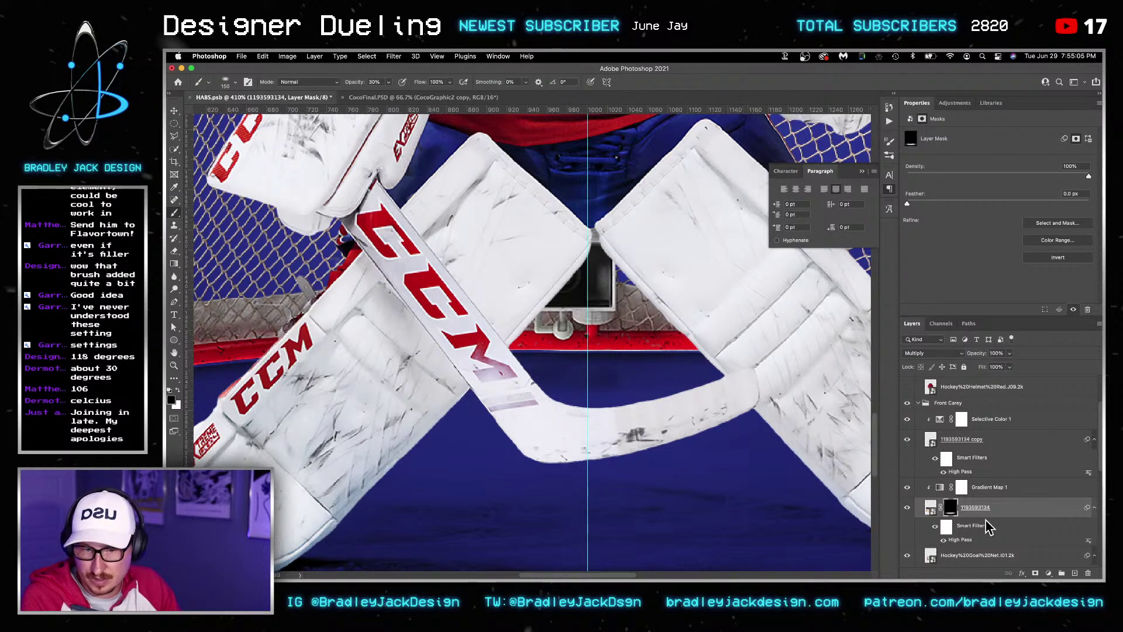
scroll(961, 520, "down", 1)
key("super+minus")
key("super+minus")
key("super+minus")
key("super+minus")
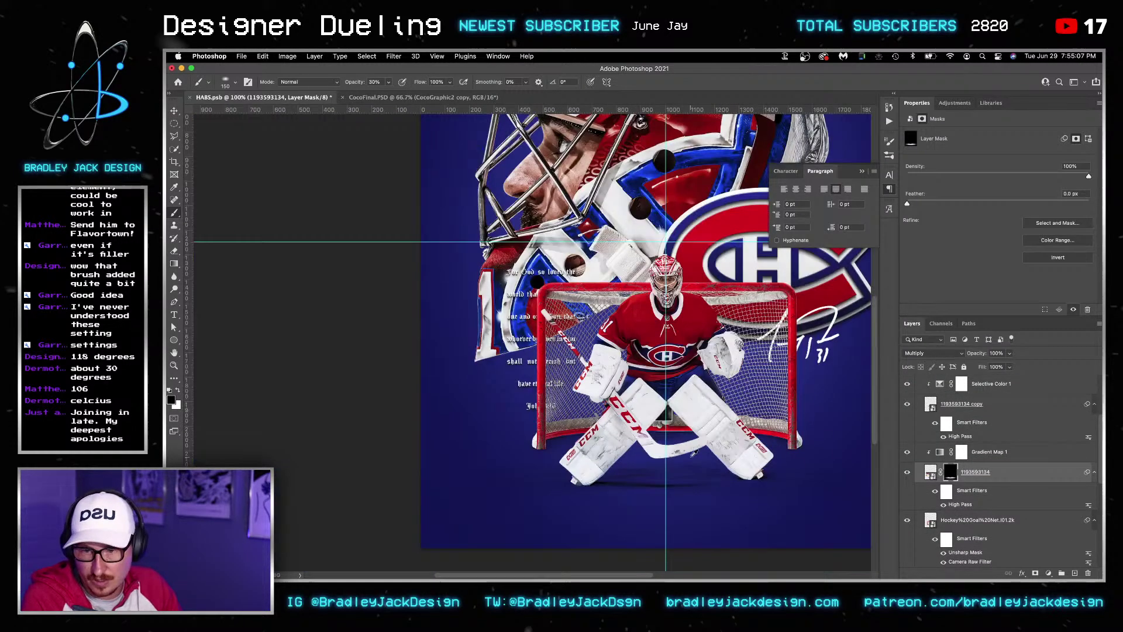
key("super+plus")
key("v")
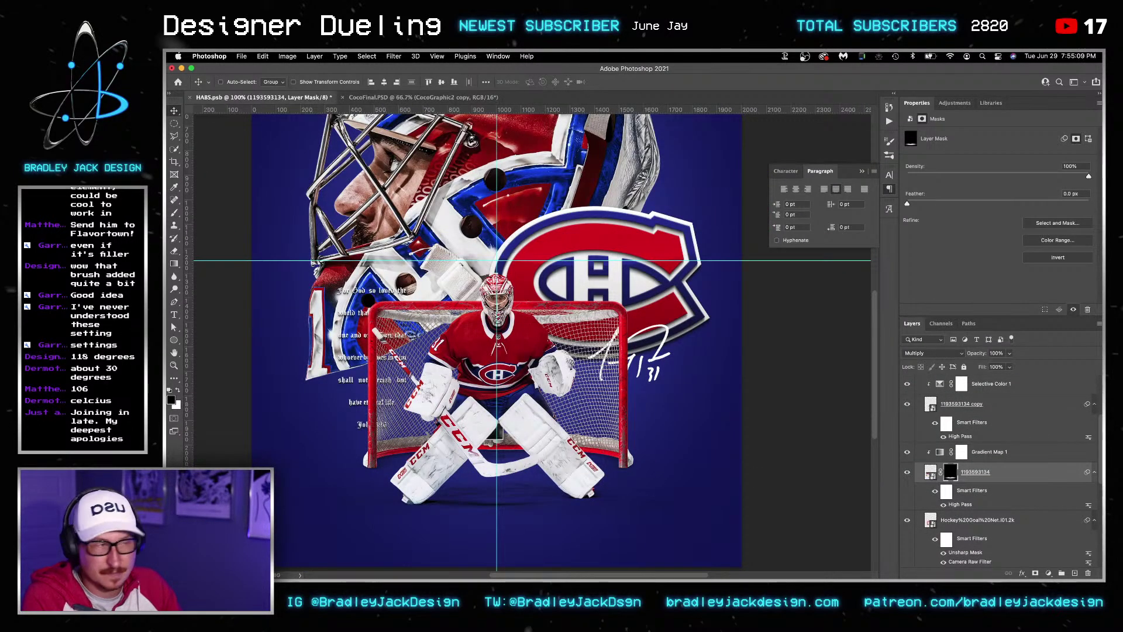
Switch to Safari, go to Envato Elements from the Envato site and search all items for "pucks"
key("super+Tab")
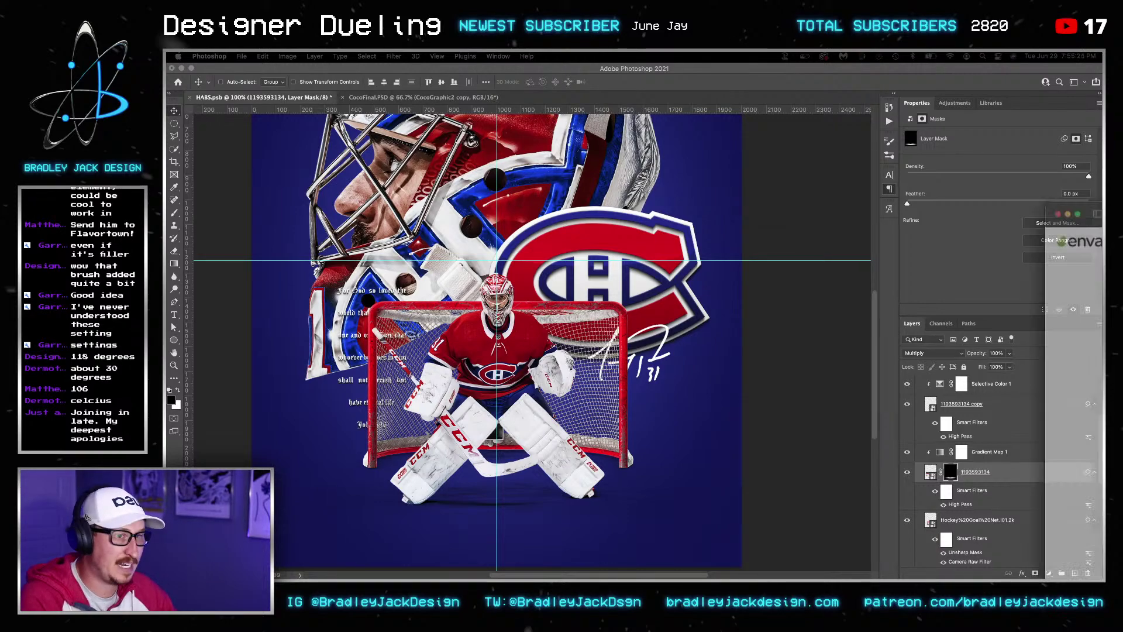
key("super+Tab")
scroll(494, 397, "down", 3)
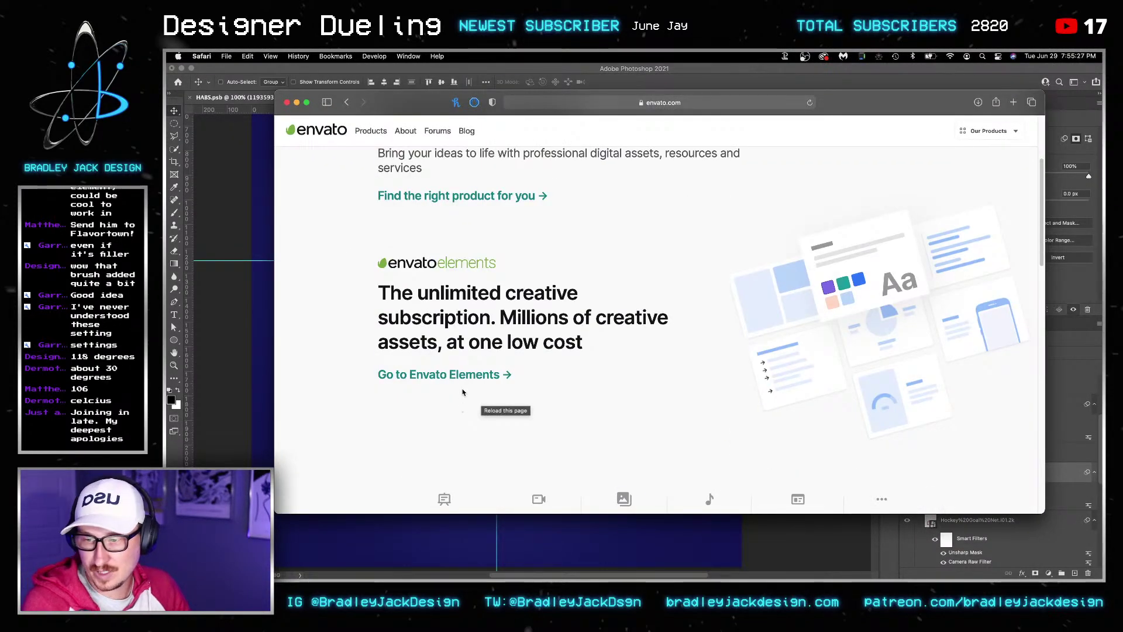
left_click(462, 378)
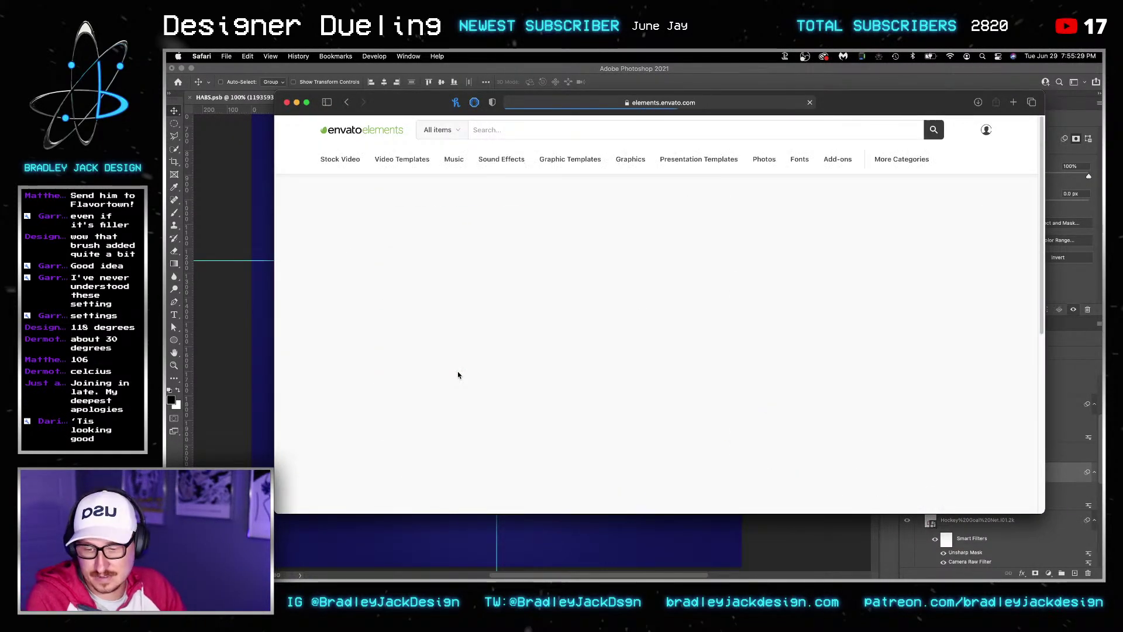
left_click(563, 132)
type("p")
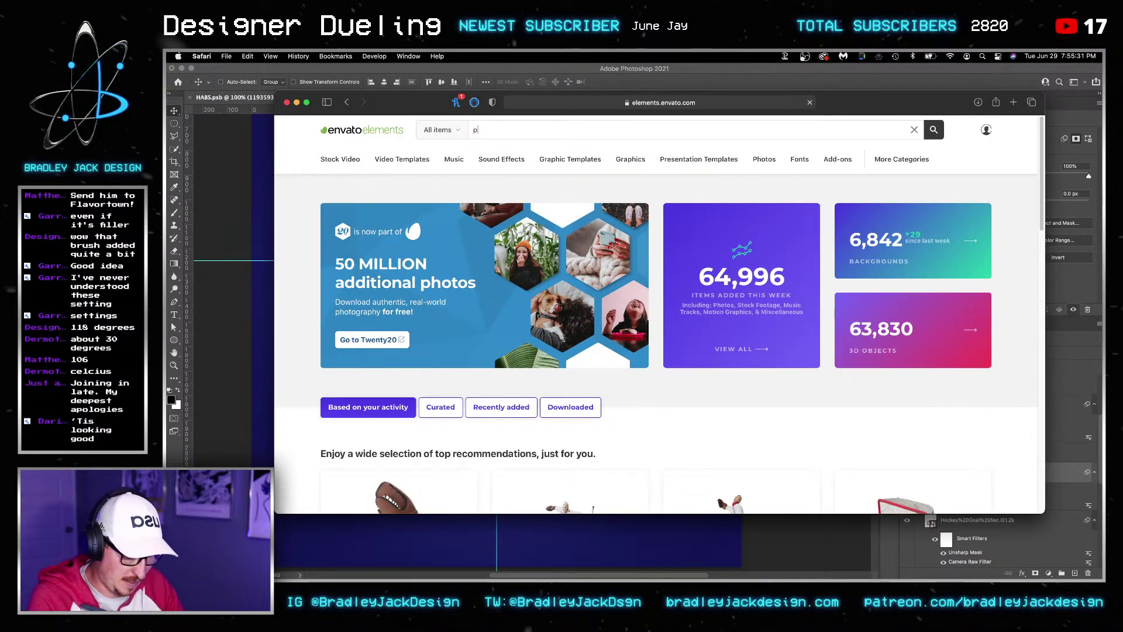
type("ucks")
key("Return")
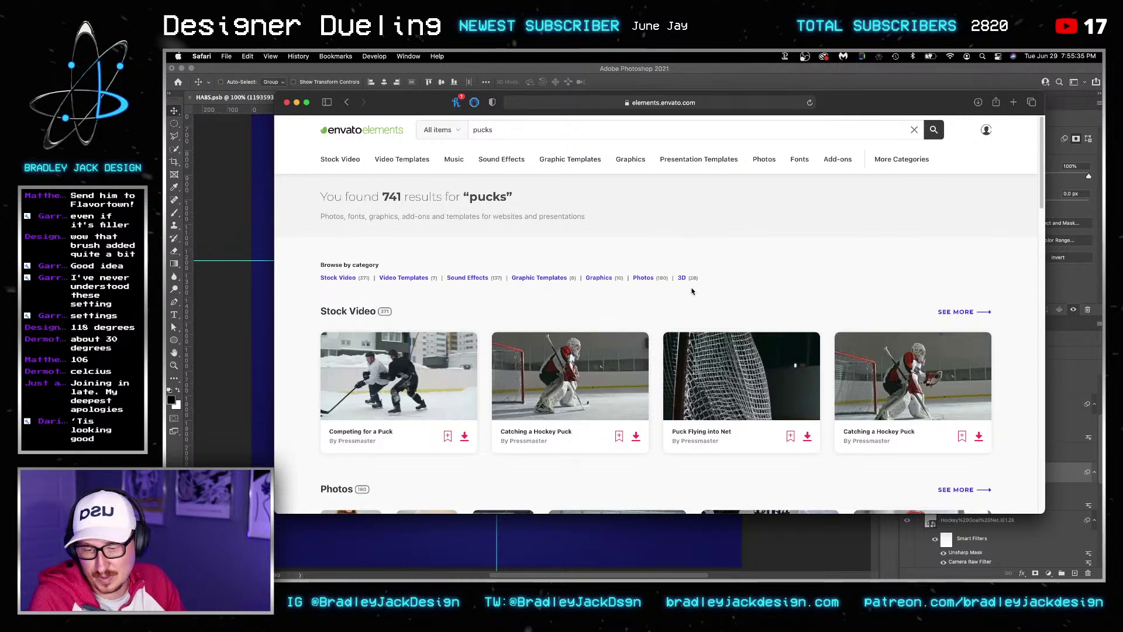
Show all 3D results and download the plain Hockey Puck in the second row as a PNG without a license
scroll(688, 291, "down", 10)
scroll(617, 253, "down", 1)
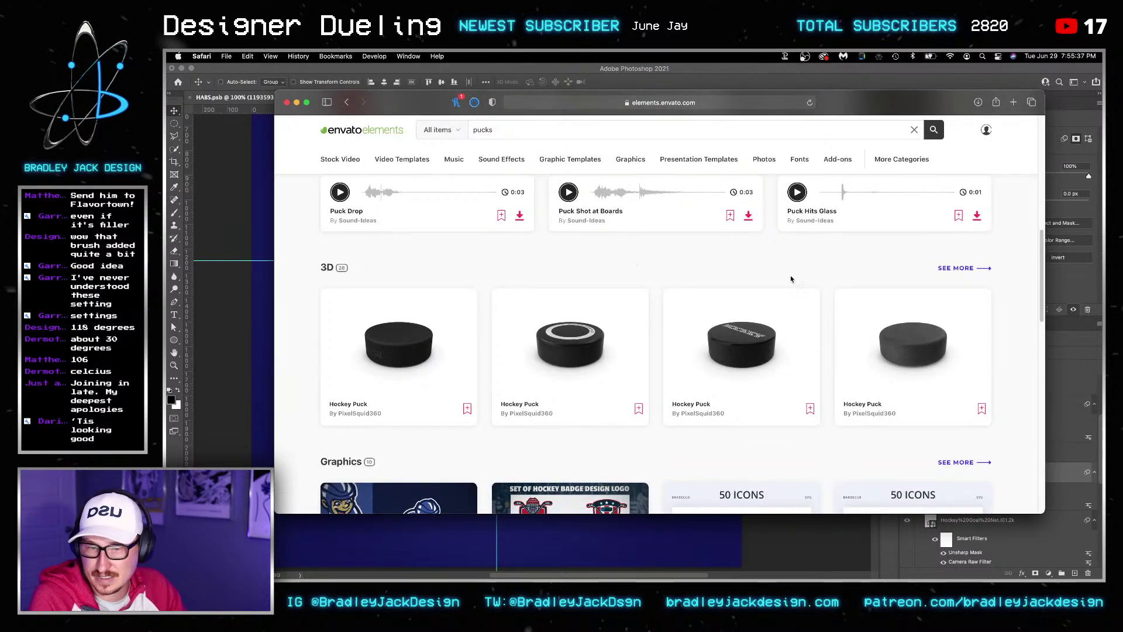
left_click(958, 270)
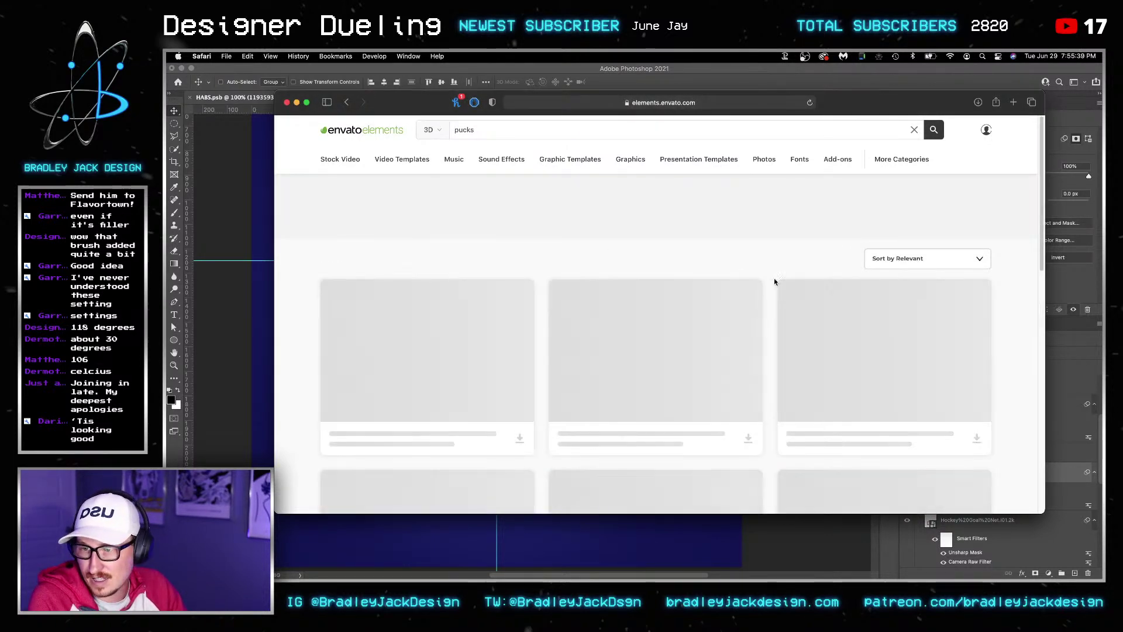
scroll(548, 212, "down", 3)
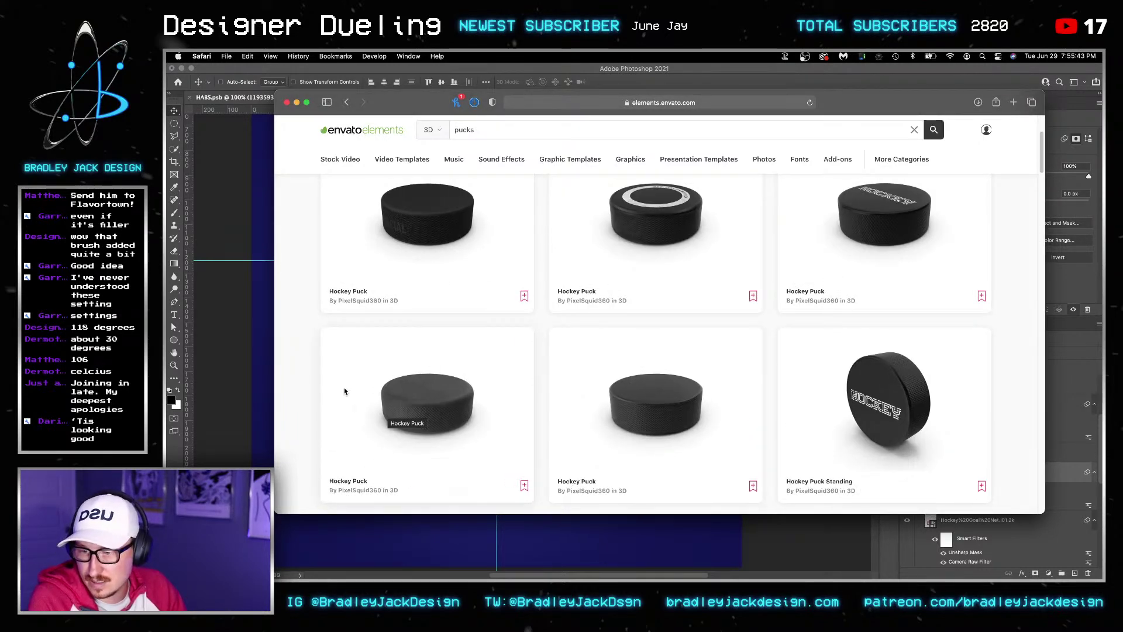
left_click(692, 442)
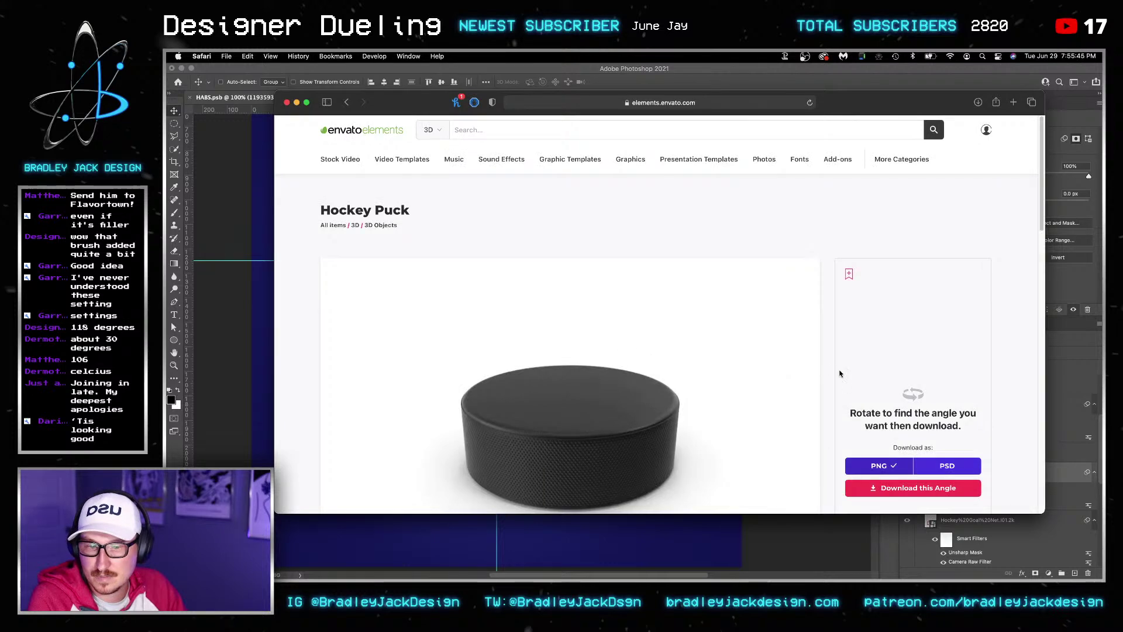
left_click(883, 461)
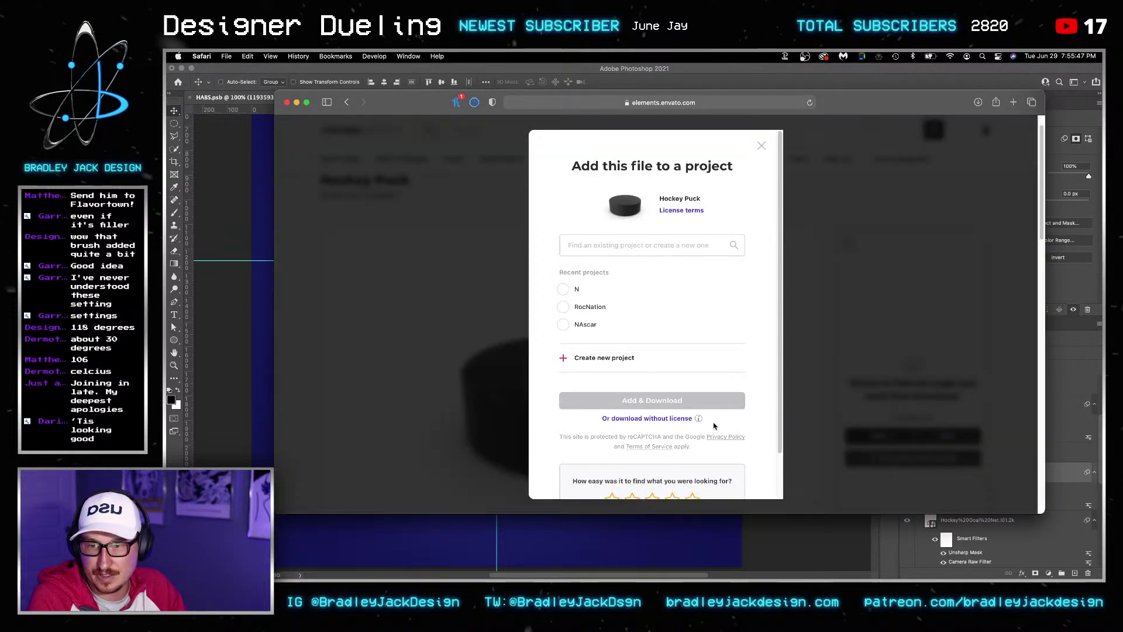
left_click(668, 419)
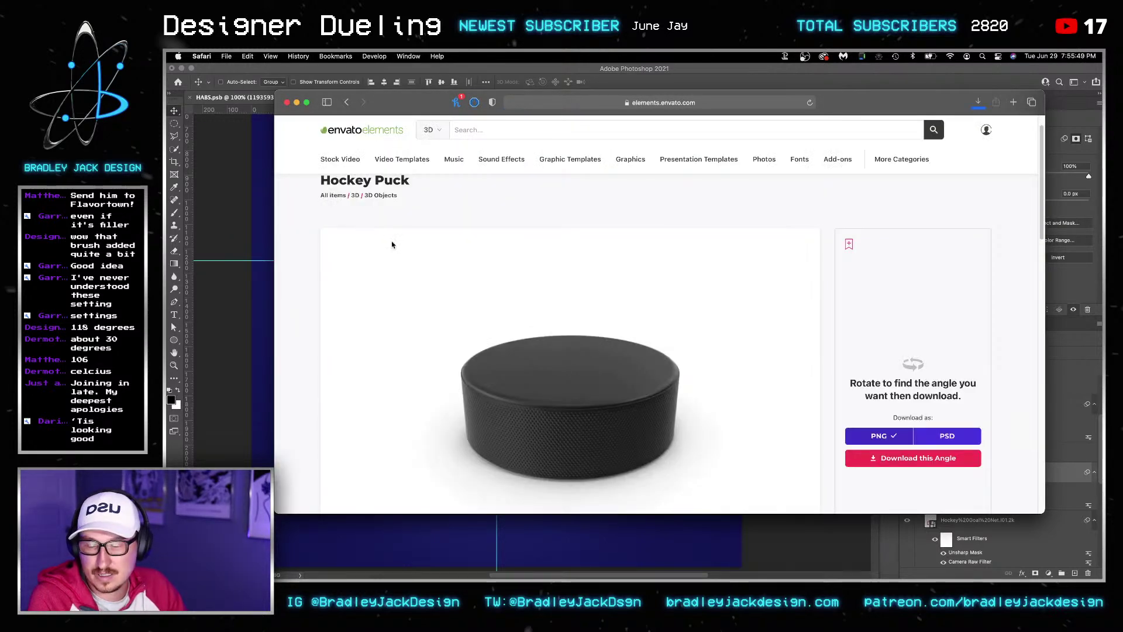
Return to the 3D results, open Hockey Puck Standing, rotate its 360 render to an angle showing the textured edge, and download that PNG without a license
left_click(347, 102)
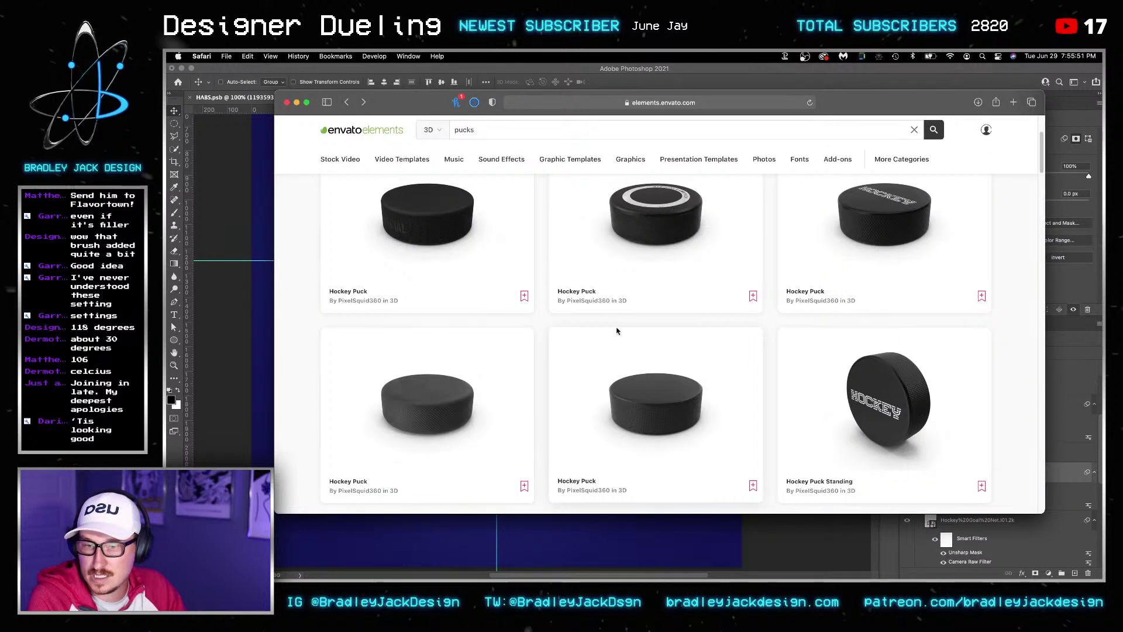
scroll(839, 359, "down", 3)
left_click(898, 338)
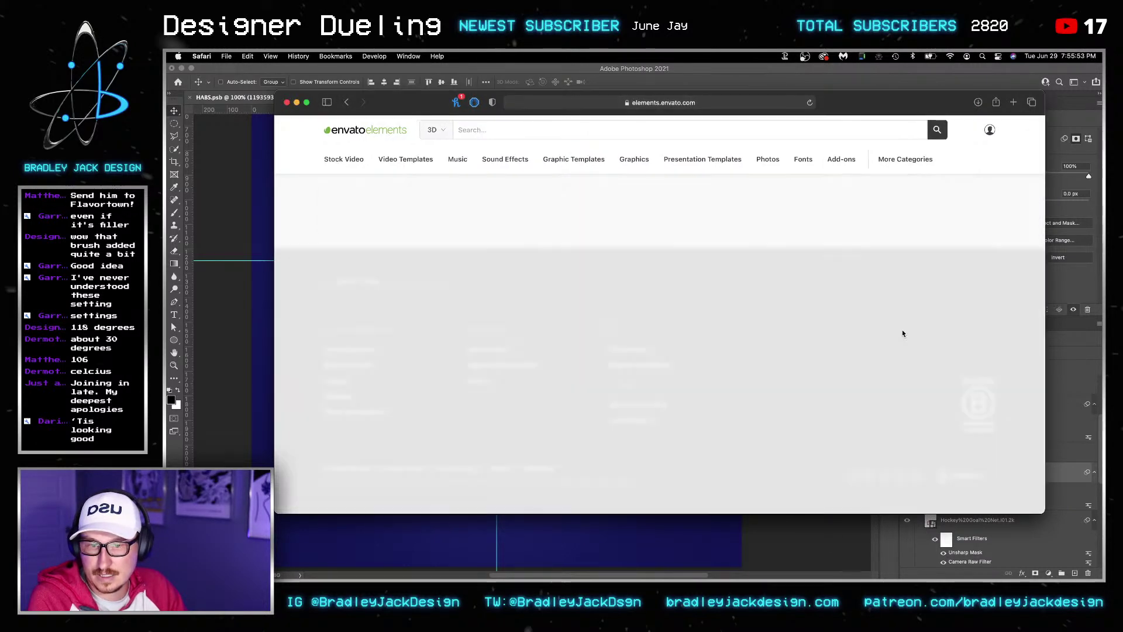
scroll(694, 355, "down", 5)
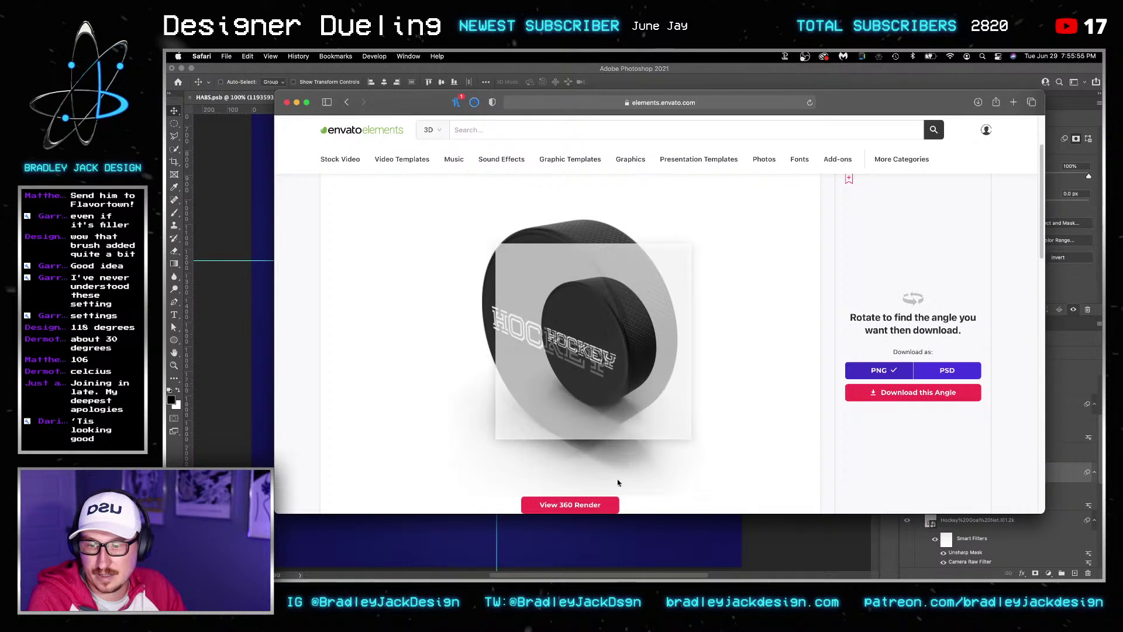
left_click(609, 500)
scroll(620, 356, "down", 1)
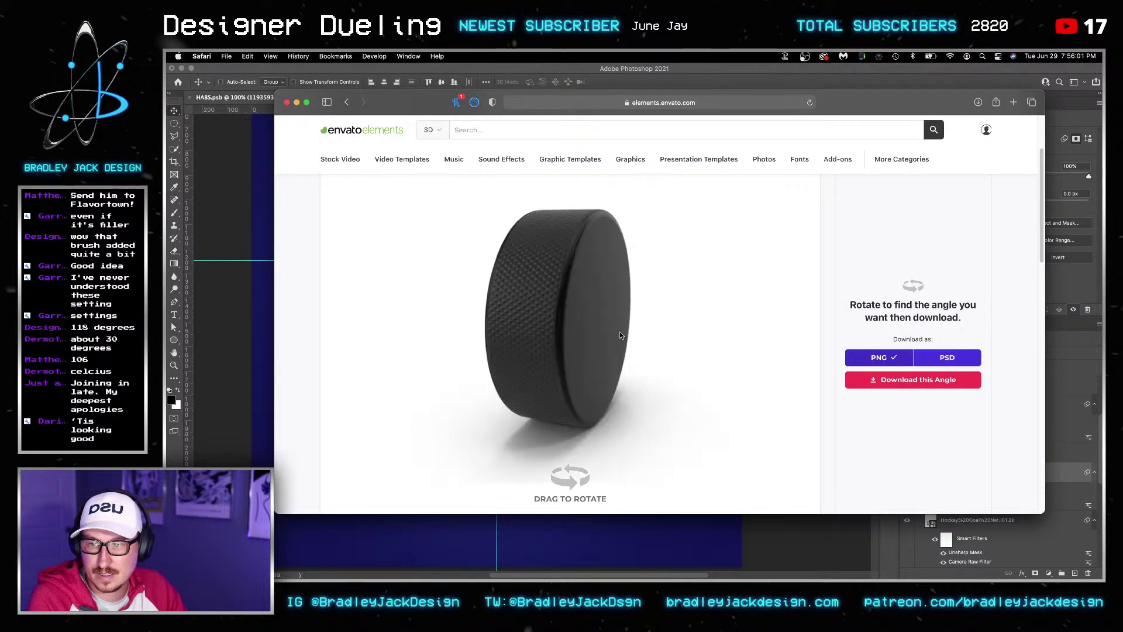
left_click(915, 380)
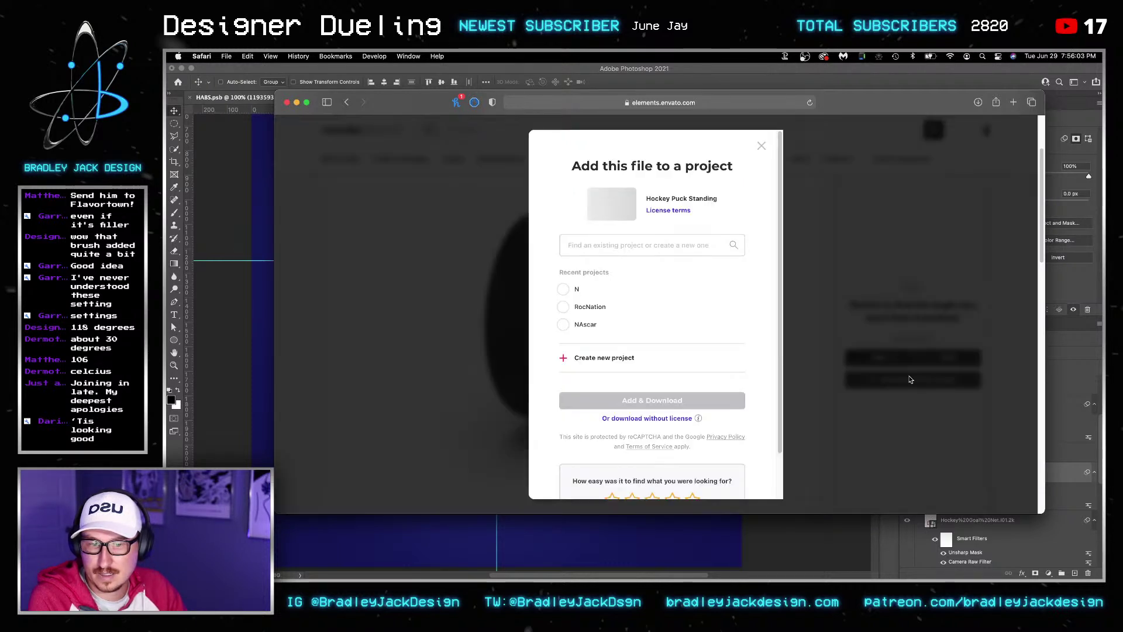
left_click(681, 419)
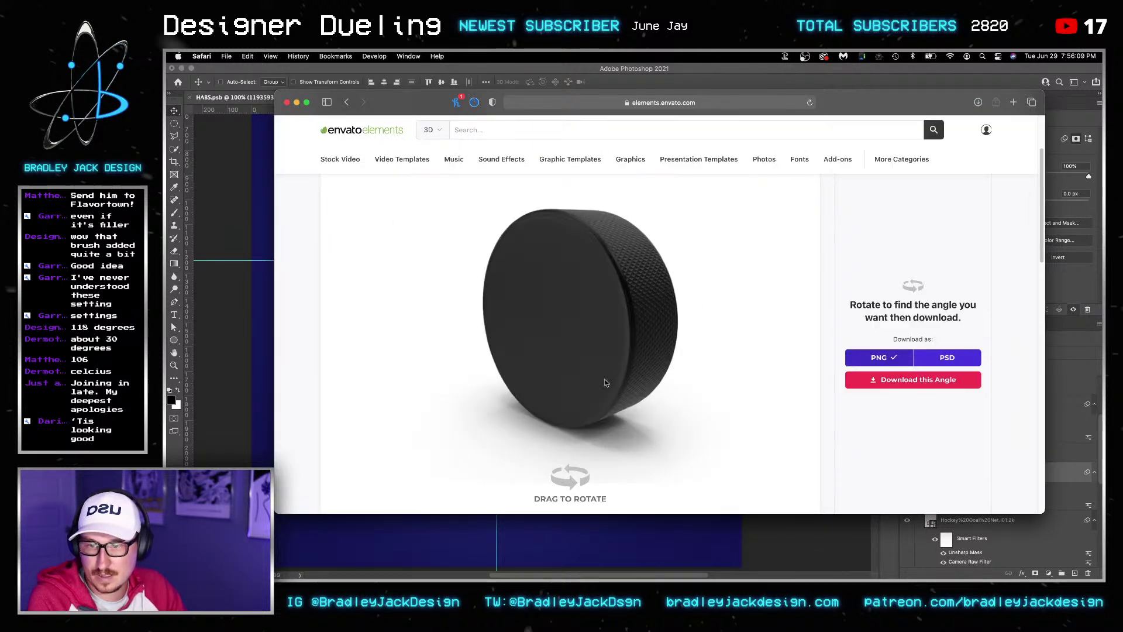
Download the current angle of the Hockey Puck Standing render as a PNG without a license and switch back to Photoshop
left_click(872, 380)
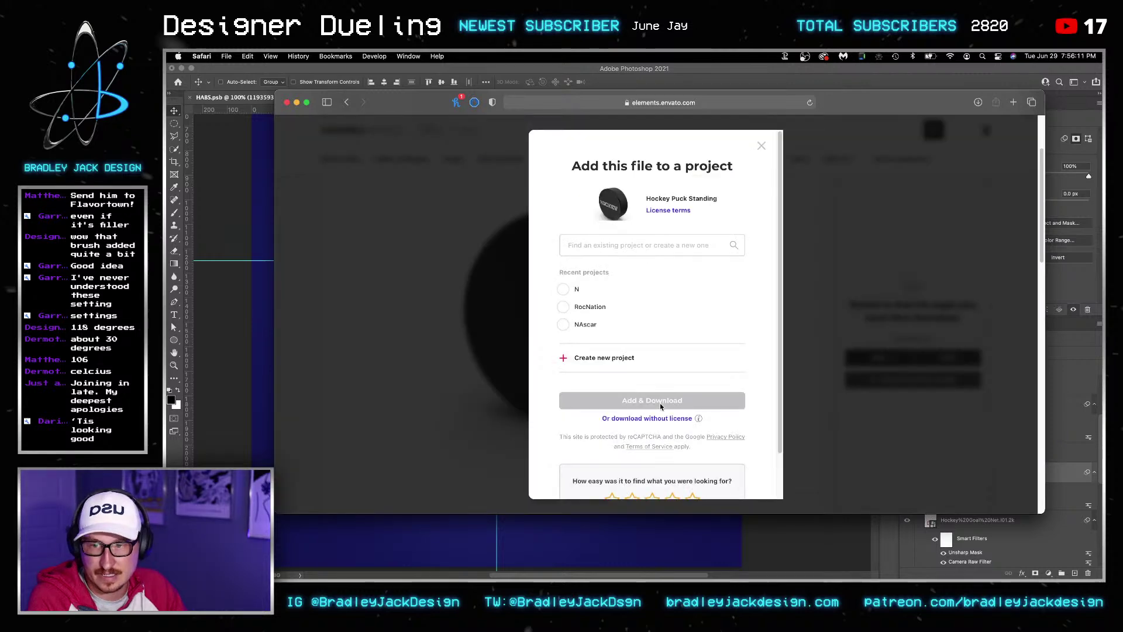
left_click(667, 417)
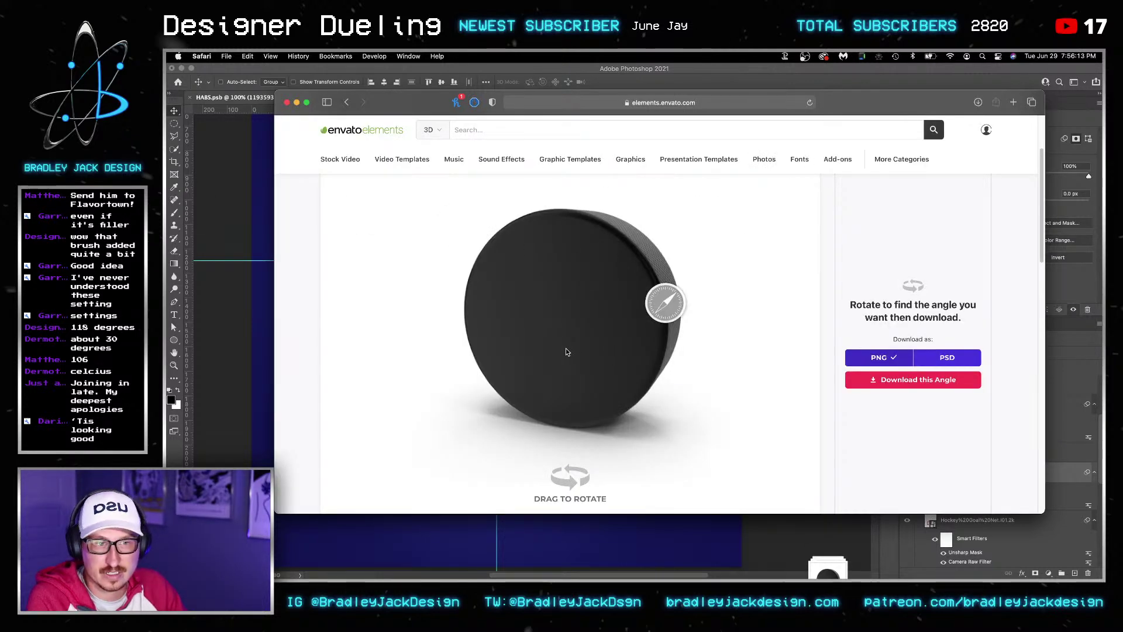
left_click(229, 371)
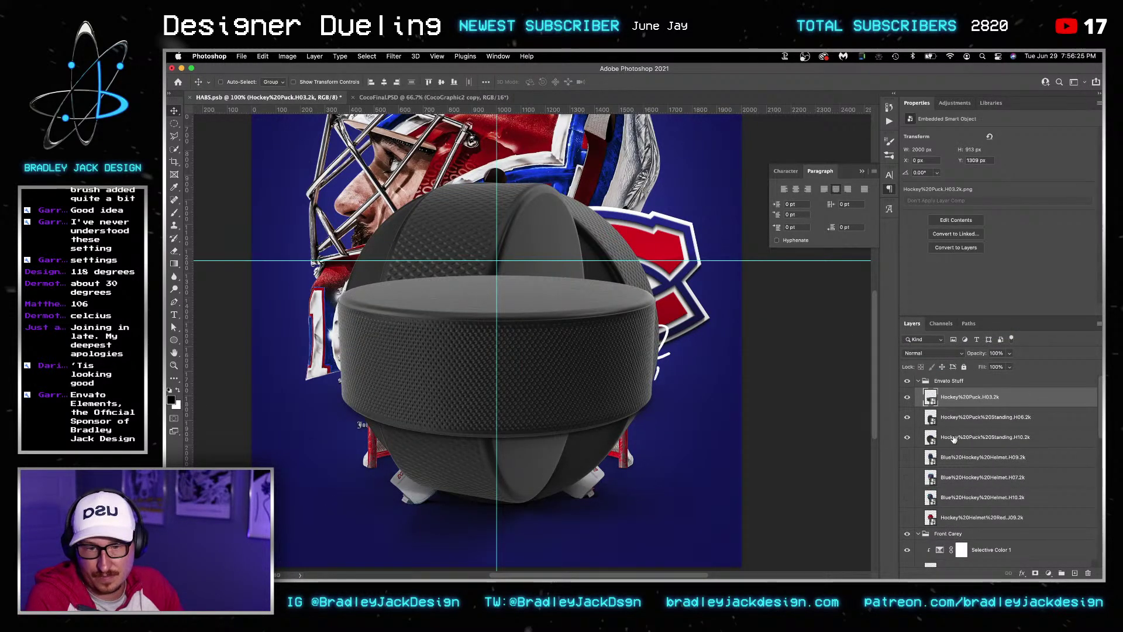
Select the three placed hockey puck layers and scale them down together to small, puck-sized objects in front of the goalie
left_click(954, 439, "shift")
key("super+t")
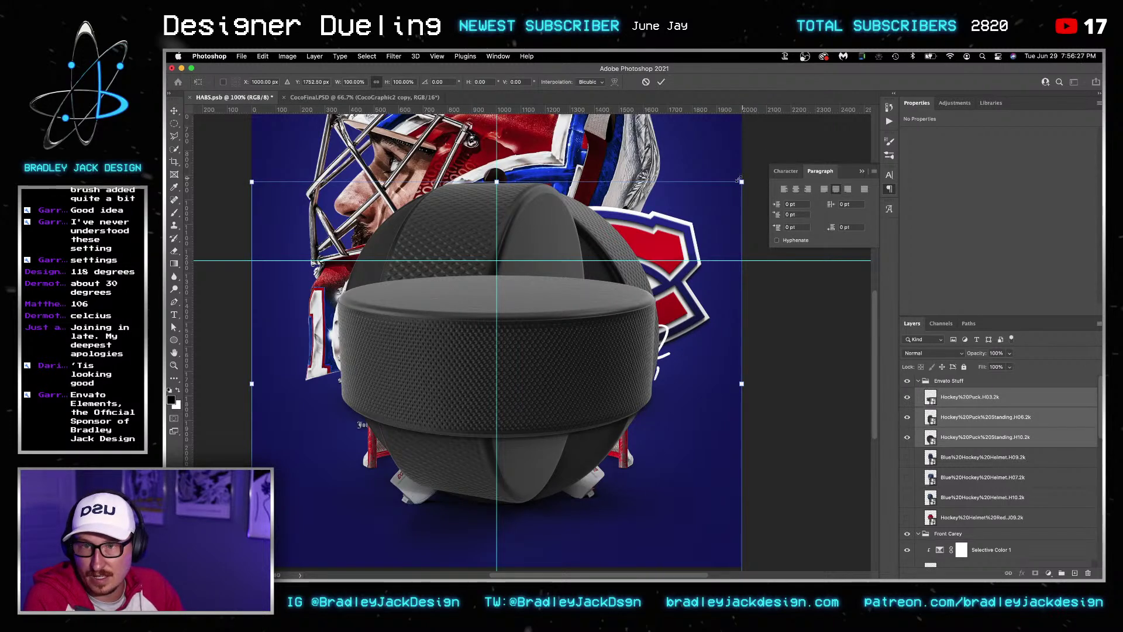
left_click_drag(740, 182, 468, 257)
key("Return")
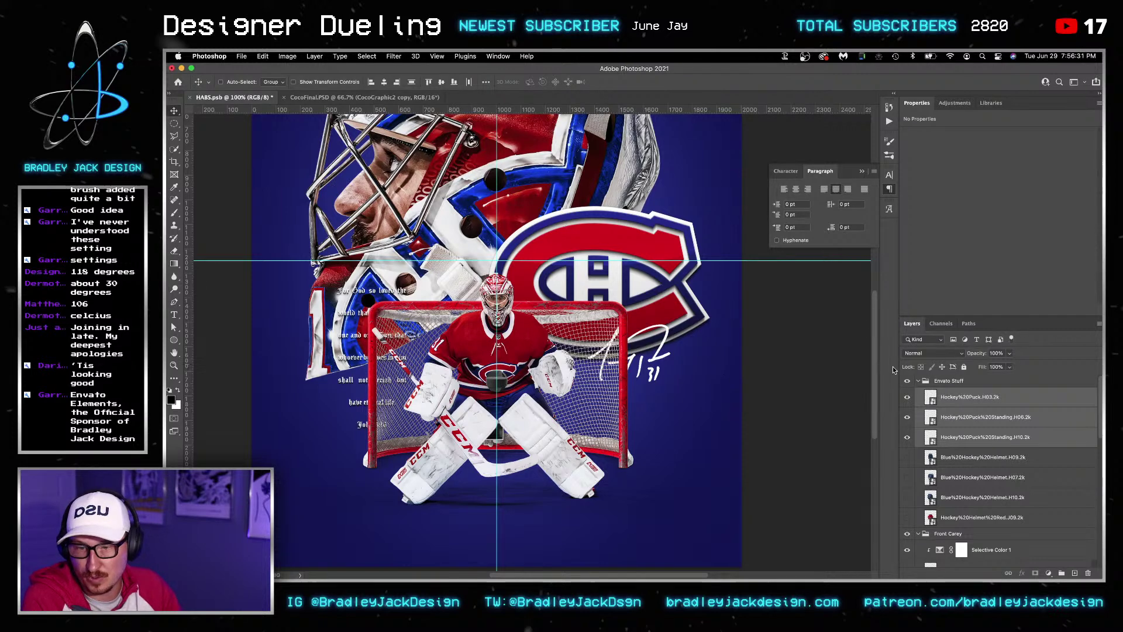
Hide the two standing pucks, move the flat puck onto the ice beyond the right goalpost and shrink it to about 112 px wide
left_click(907, 397)
left_click(969, 397)
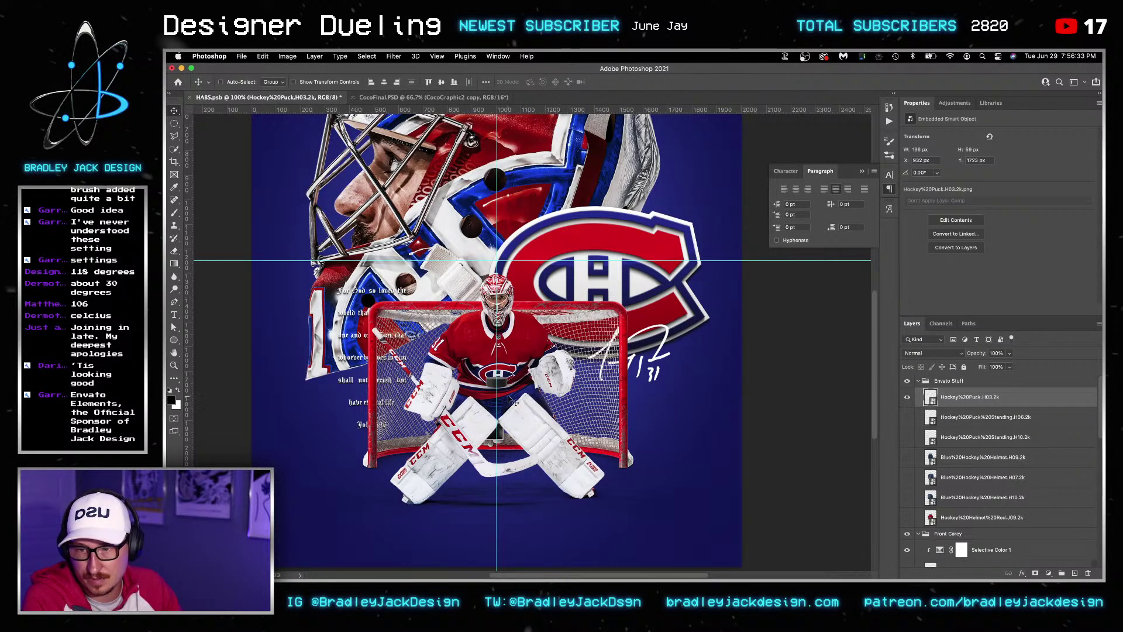
left_click_drag(497, 383, 672, 475)
key("ctrl+t")
key("Return")
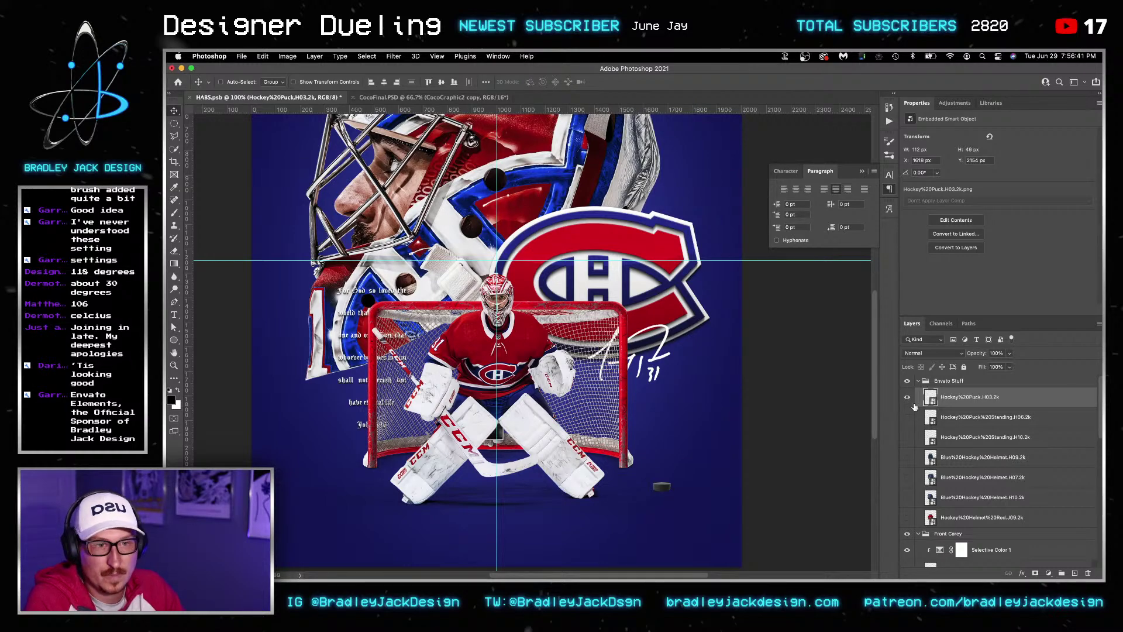
Add a Curves adjustment clipped to the flat puck and darken its midtones to input 149, output 92
left_click(955, 103)
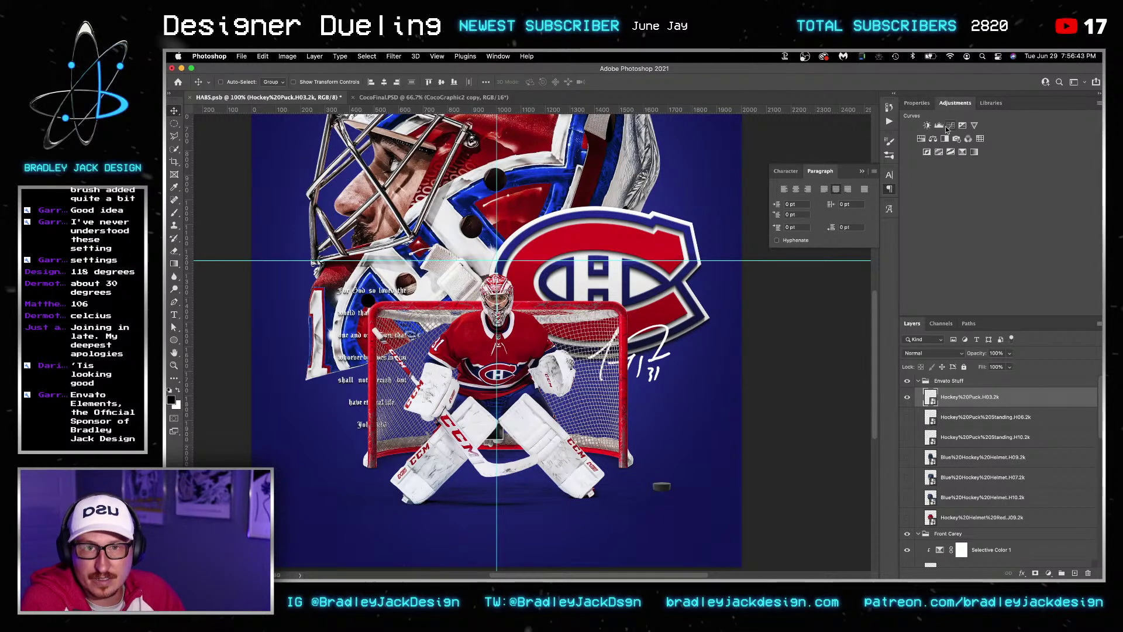
left_click(948, 126)
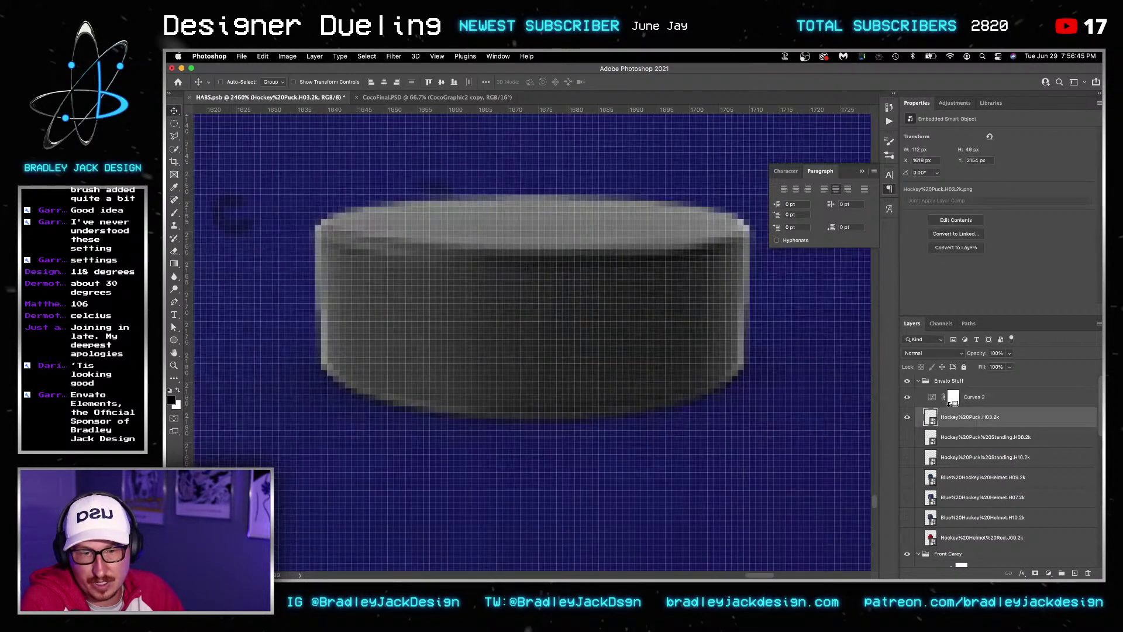
left_click(959, 397)
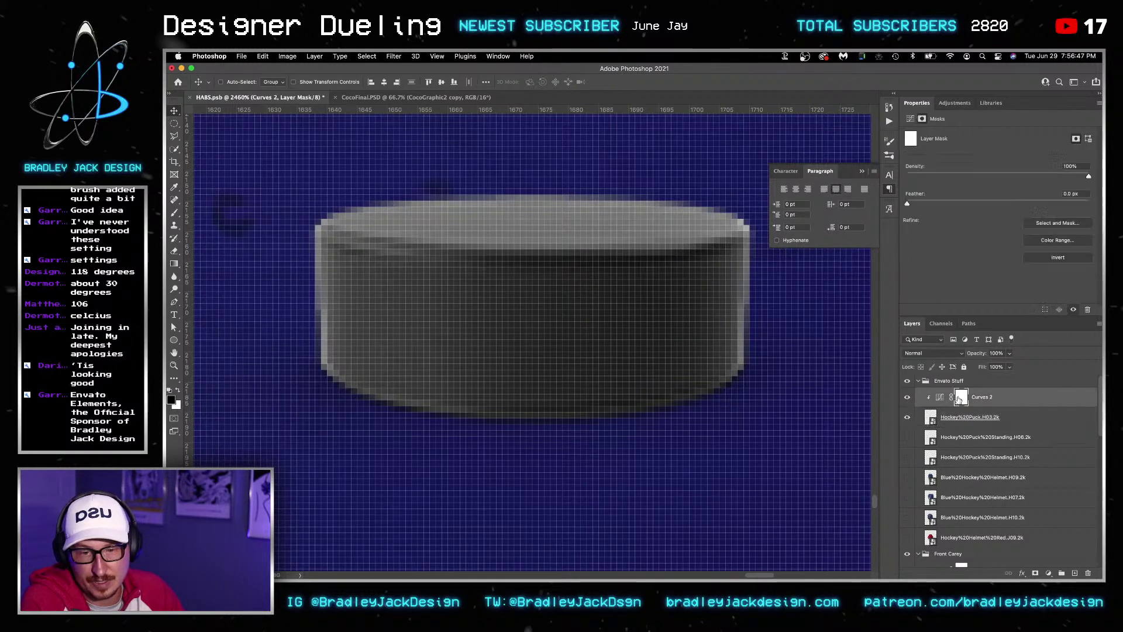
left_click(938, 399)
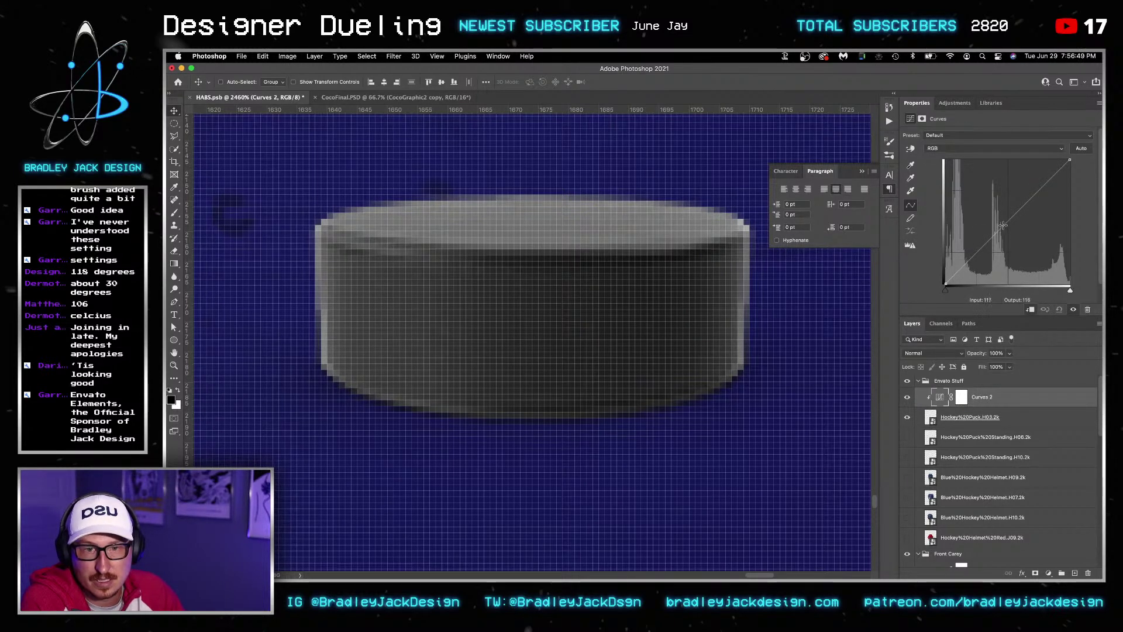
left_click_drag(1009, 220, 1018, 238)
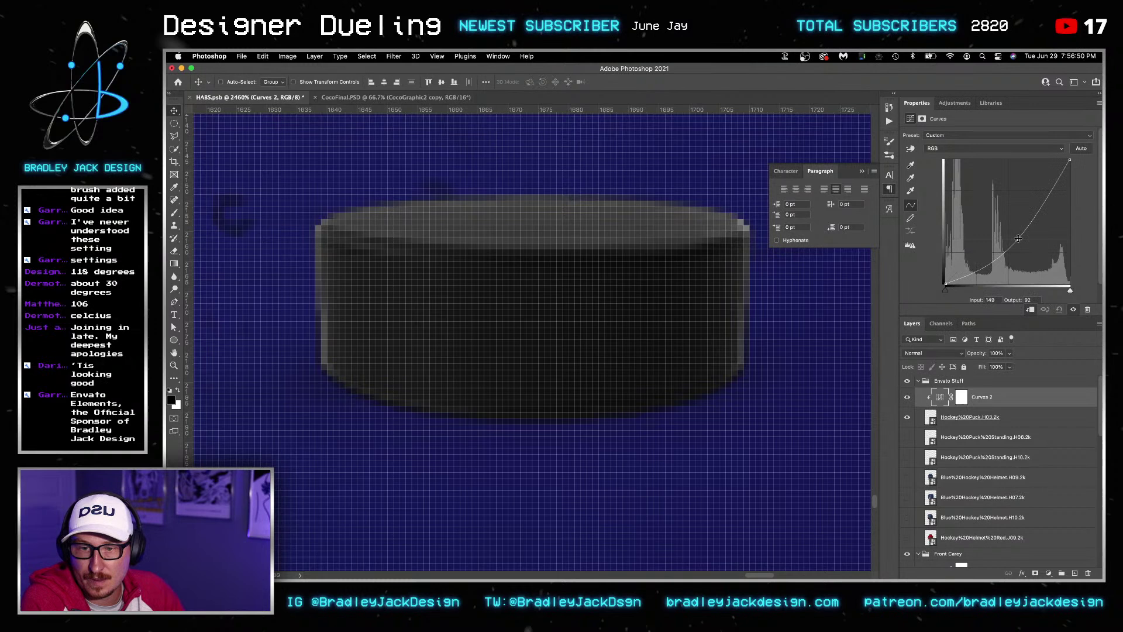
Paint the Curves mask with a small soft brush, using black at 30% and white at 20% opacity, to rebalance the flat puck's shading
left_click(962, 398)
key("b")
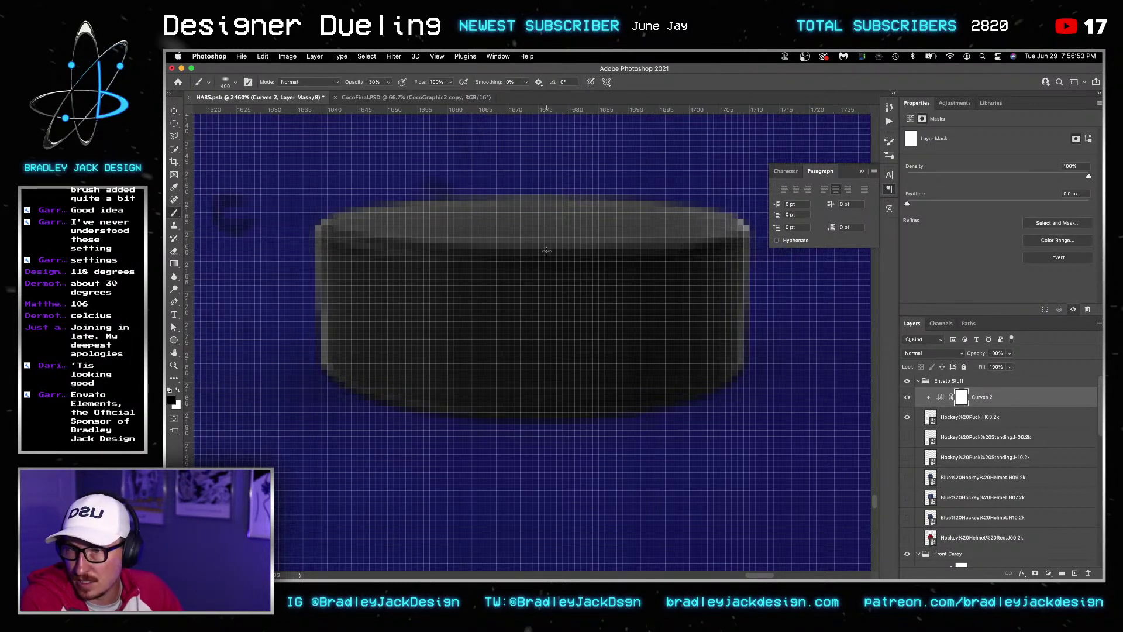
right_click(546, 251)
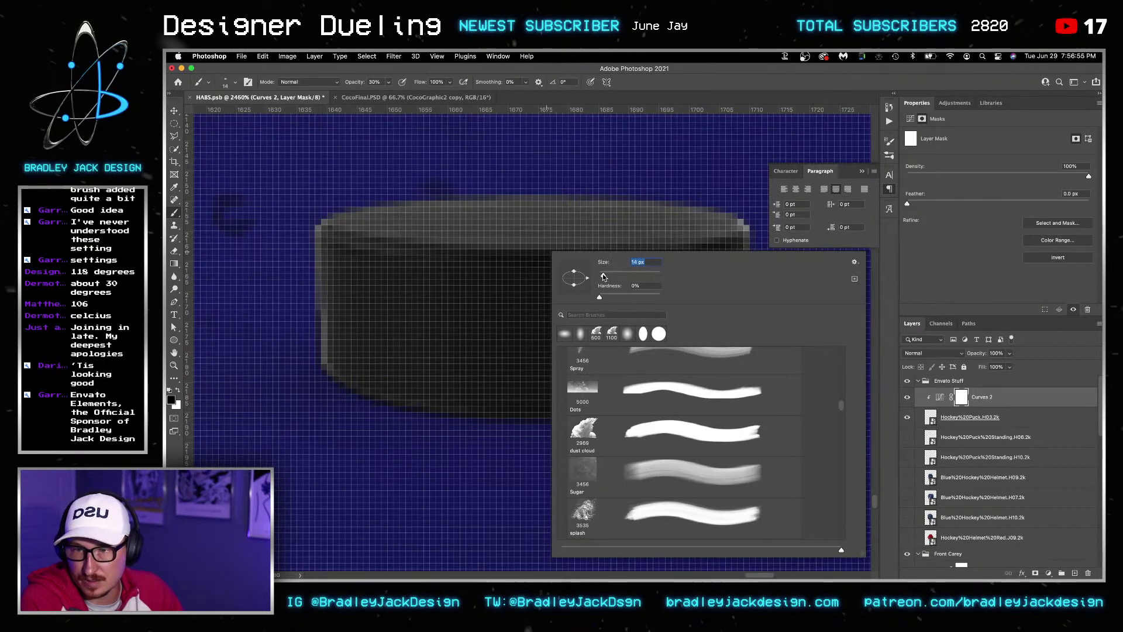
left_click_drag(603, 277, 606, 277)
key("Return")
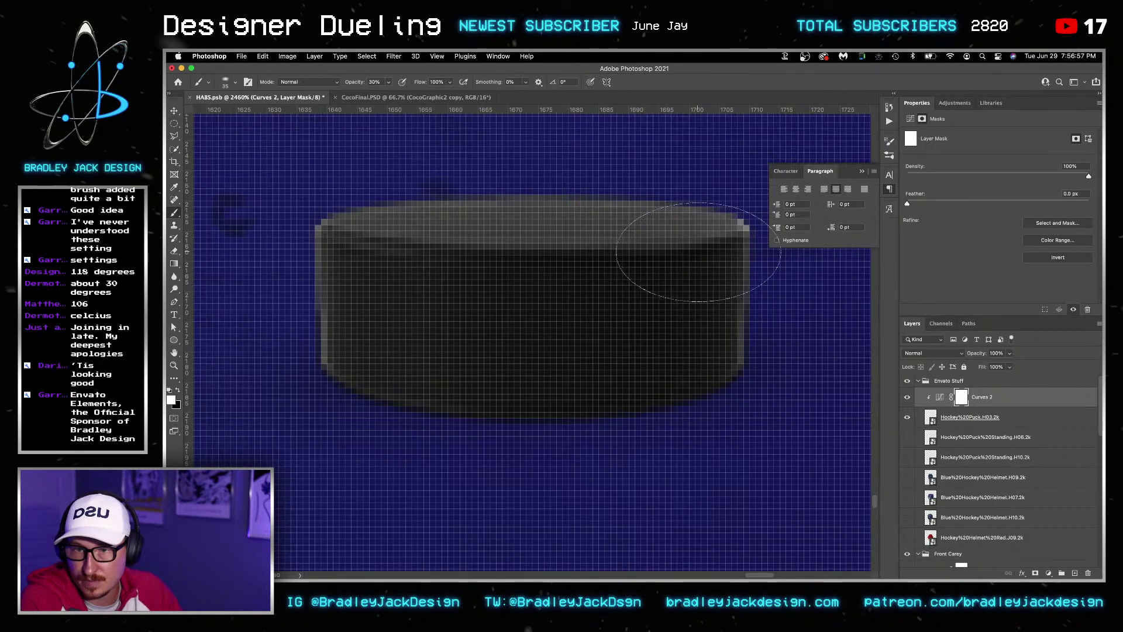
key("x")
mouse_move(590, 258)
left_mouse_down()
mouse_move(340, 263)
mouse_move(434, 248)
mouse_move(673, 251)
mouse_move(727, 275)
mouse_move(539, 313)
left_mouse_up()
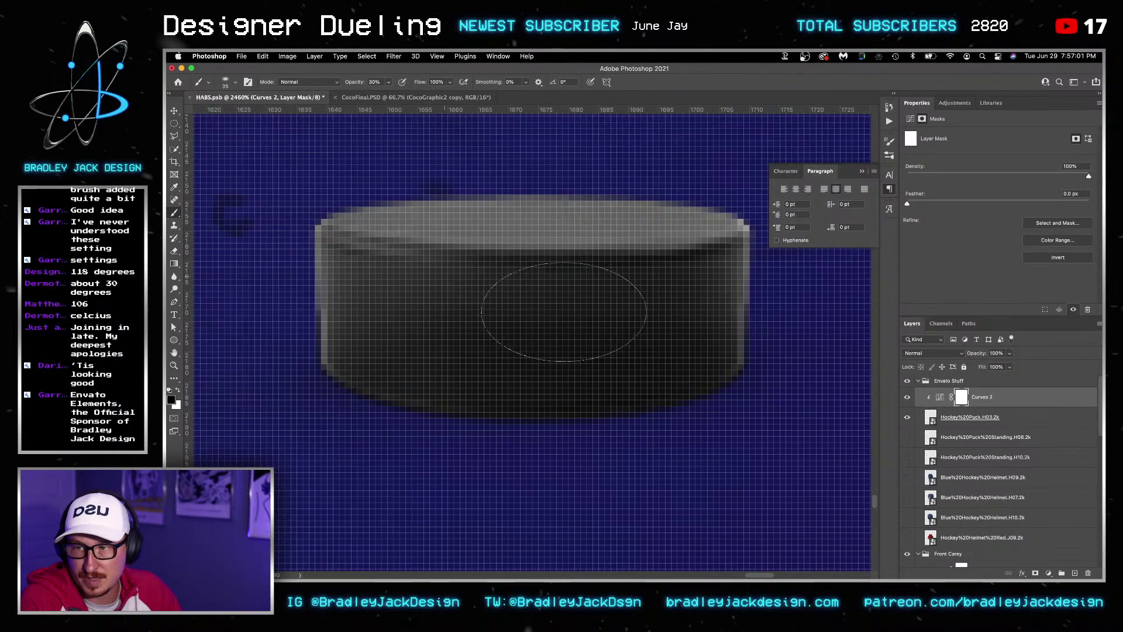
scroll(562, 314, "down", 2)
scroll(572, 314, "down", 4)
scroll(572, 314, "up", 3)
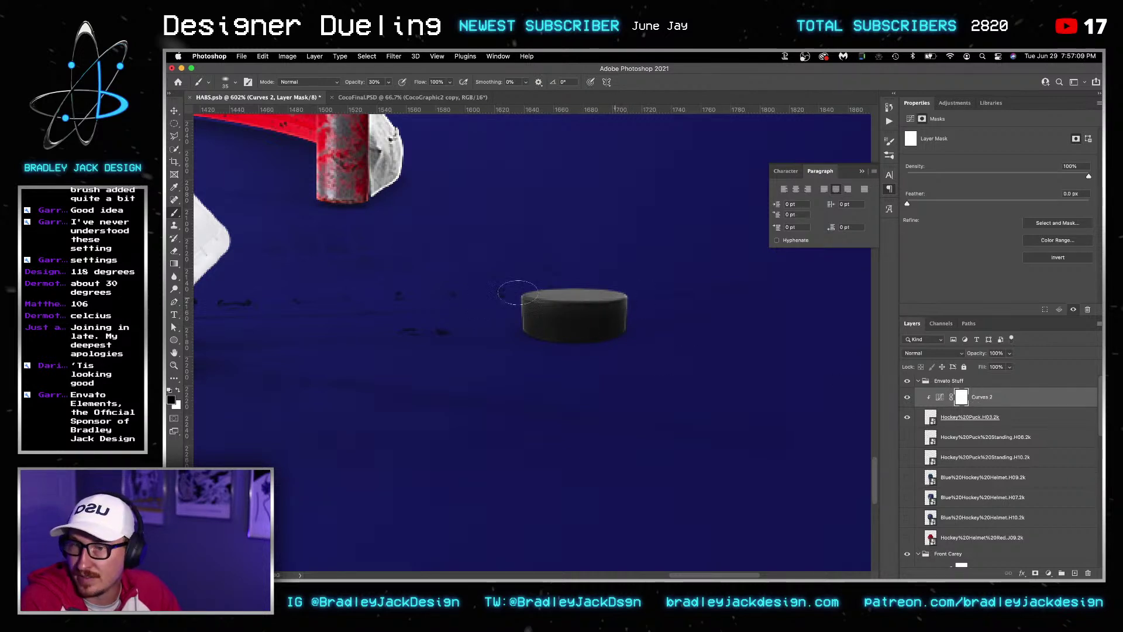
key("x")
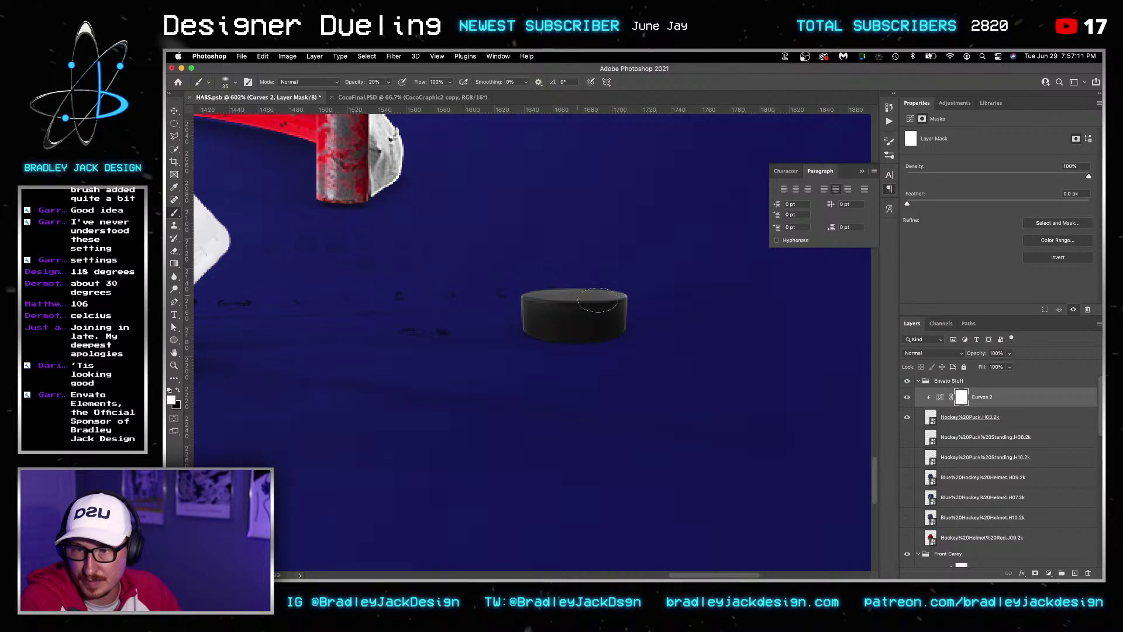
key("v")
Convert the flat puck and its clipped Curves adjustment into a single smart object
scroll(719, 349, "down", 5)
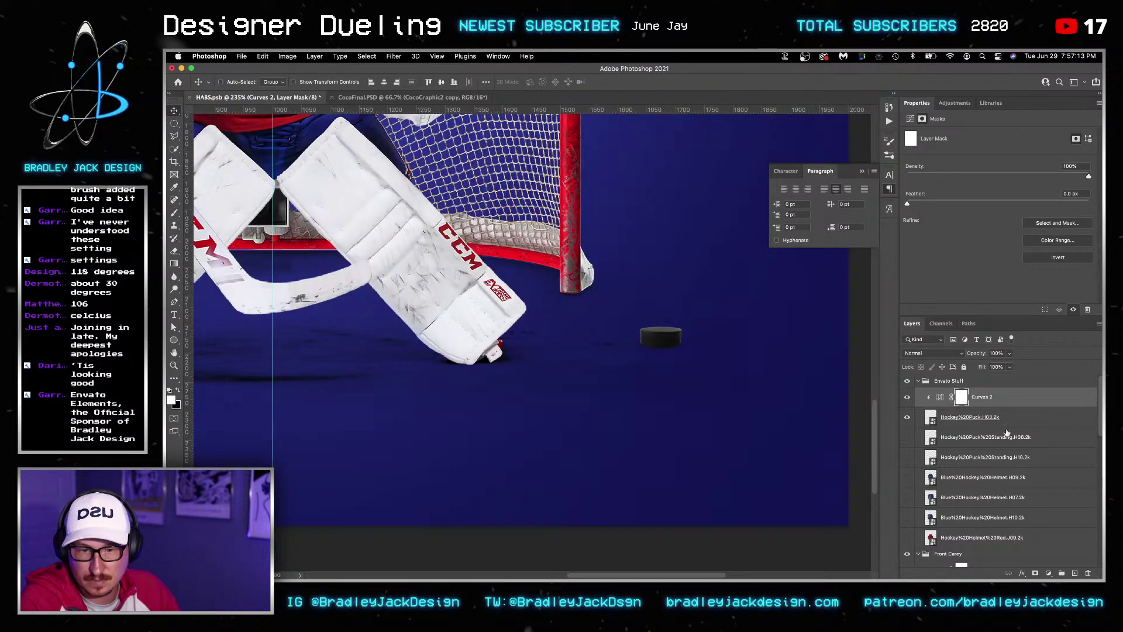
right_click(1007, 421)
left_click(930, 176)
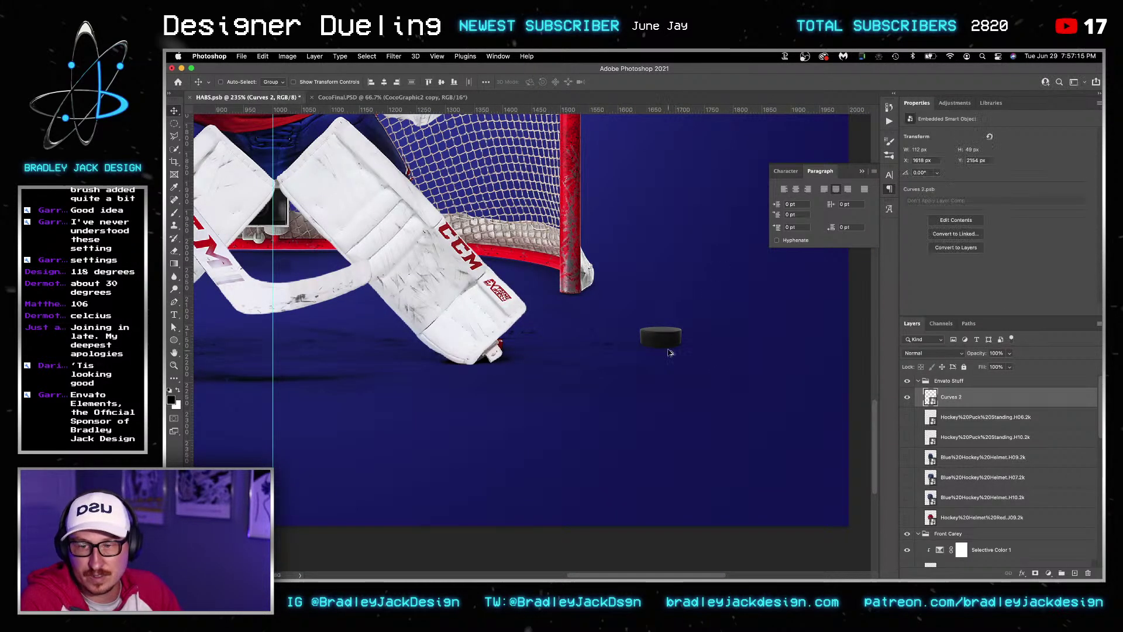
Duplicate the flat puck eleven times, scattering the copies across the ice around the goalie and the poster's lower edge
left_click_drag(665, 345, 411, 334)
scroll(836, 391, "down", 3)
left_click_drag(412, 333, 458, 380)
left_click_drag(458, 380, 725, 404)
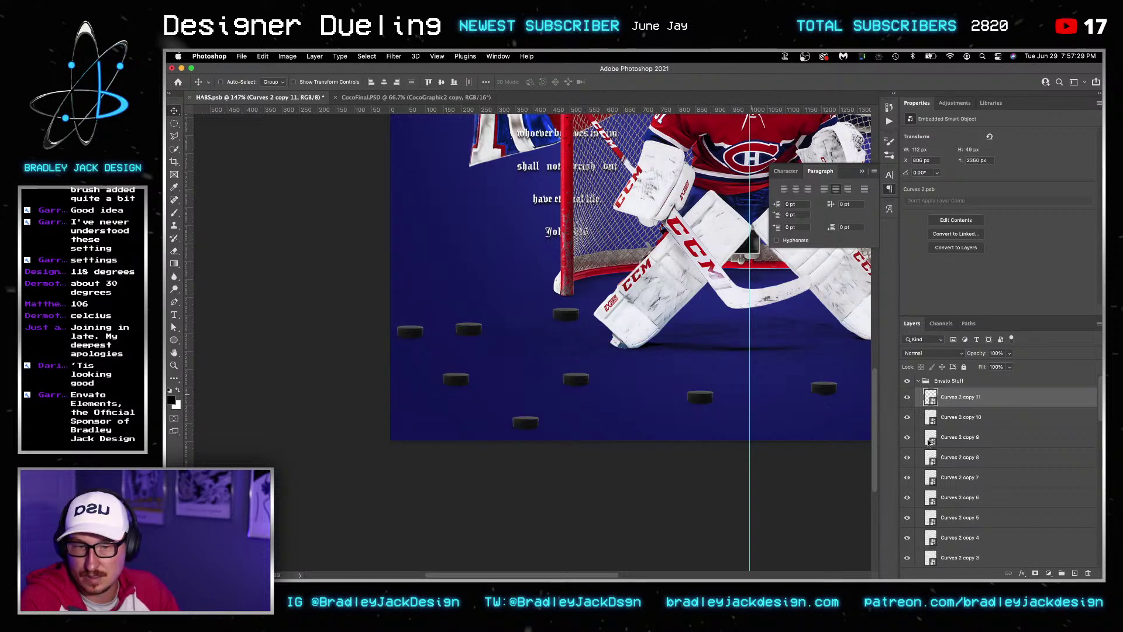
Group all the flat puck layers and name the group "Straight up"
scroll(960, 406, "down", 6)
left_click(958, 421, "shift")
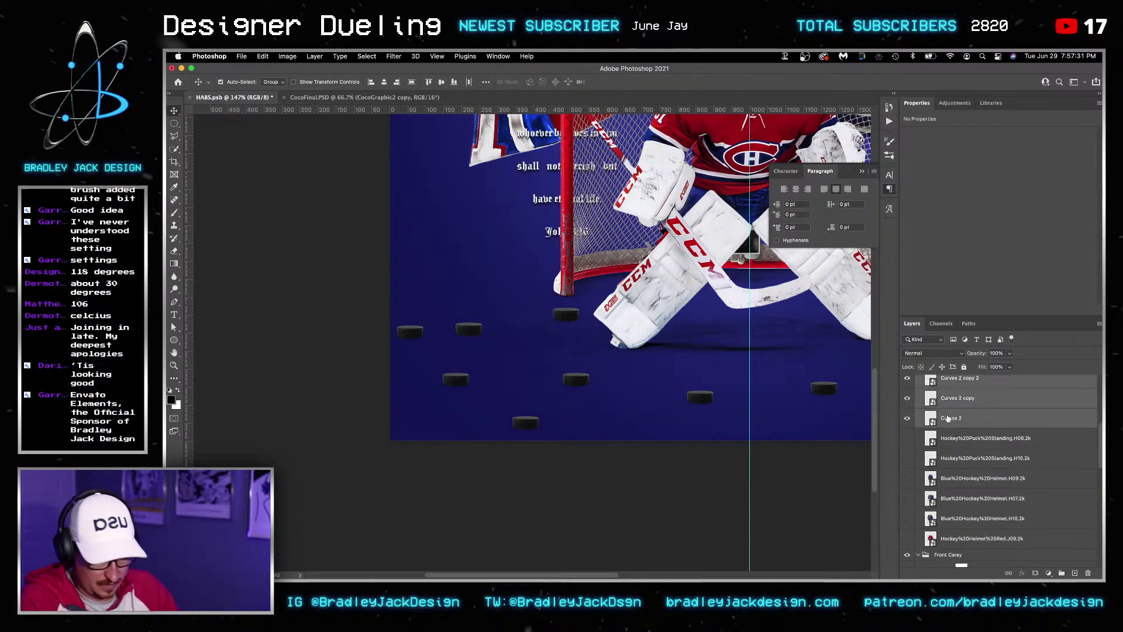
key("super+g")
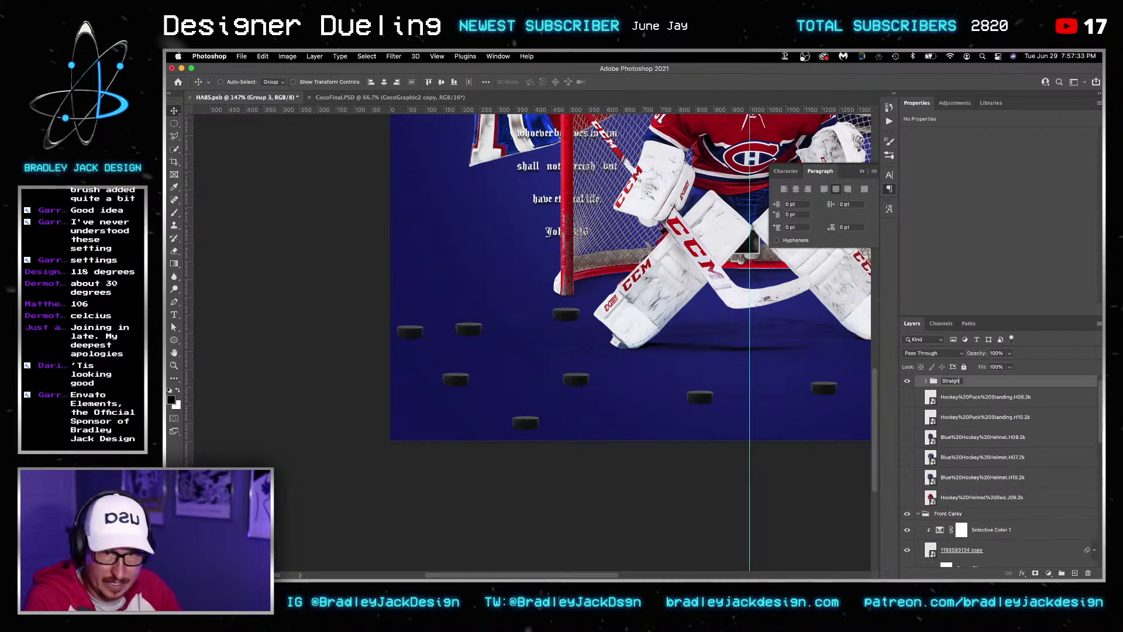
type("Straight up")
key("Return")
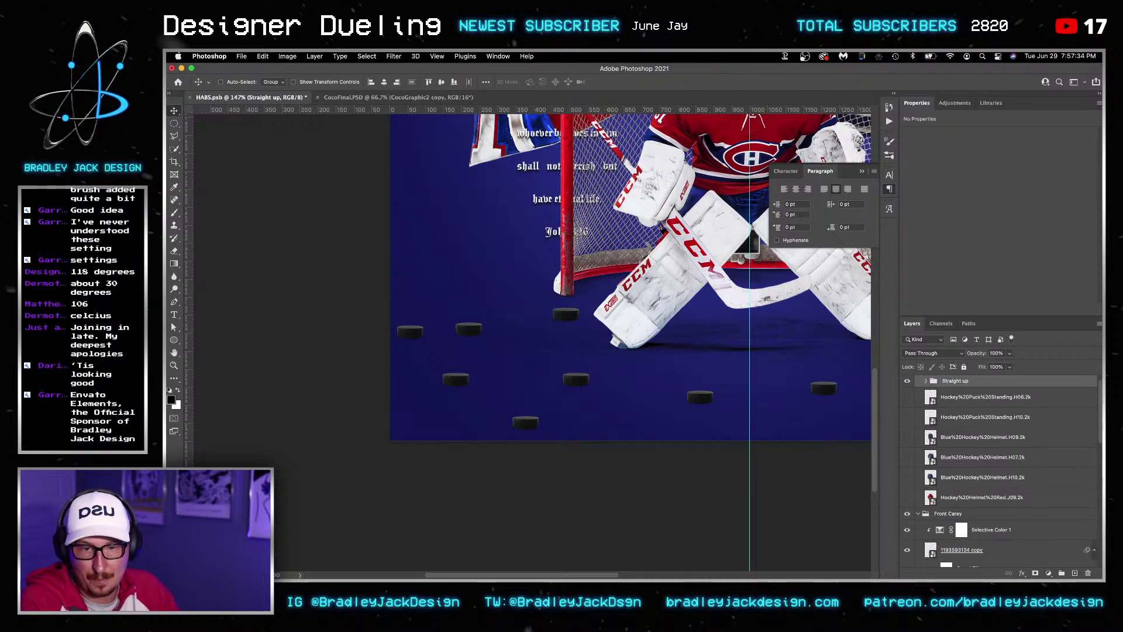
Show the H06 standing puck, place it among the flat pucks beside the left goalpost and scale it to about 110 px wide
left_click(907, 403)
left_click(911, 404)
left_click_drag(769, 193, 489, 361)
key("ctrl+t")
left_click_drag(554, 300, 550, 302)
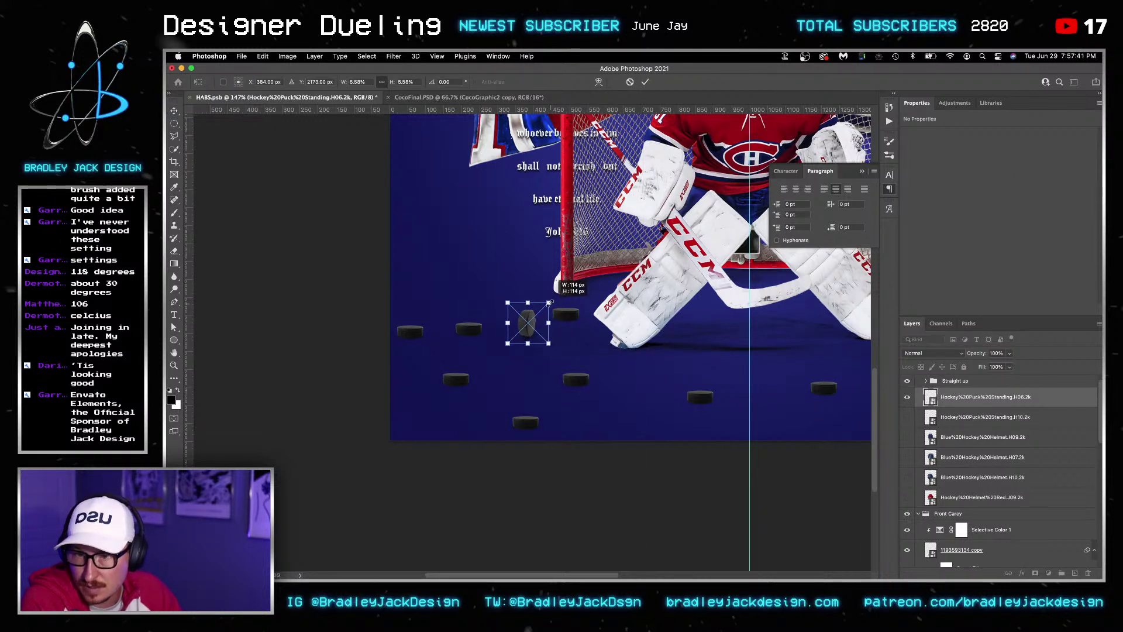
key("Return")
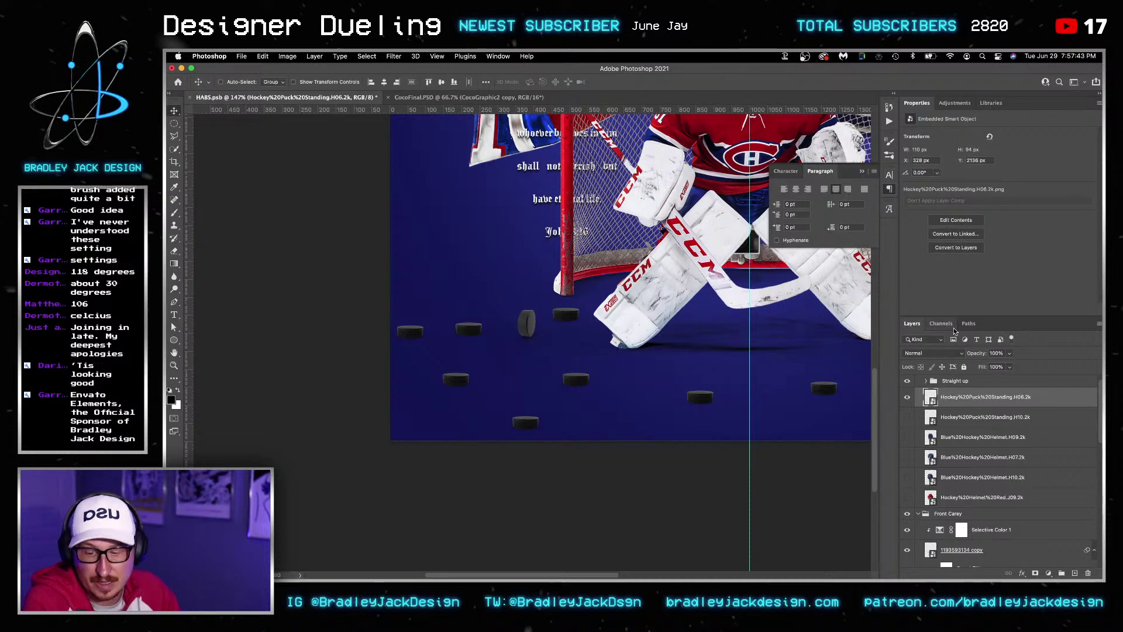
Add a Curves adjustment clipped to the standing puck and lower its midtones at input 147 to darken it
left_click(954, 103)
left_click(951, 126)
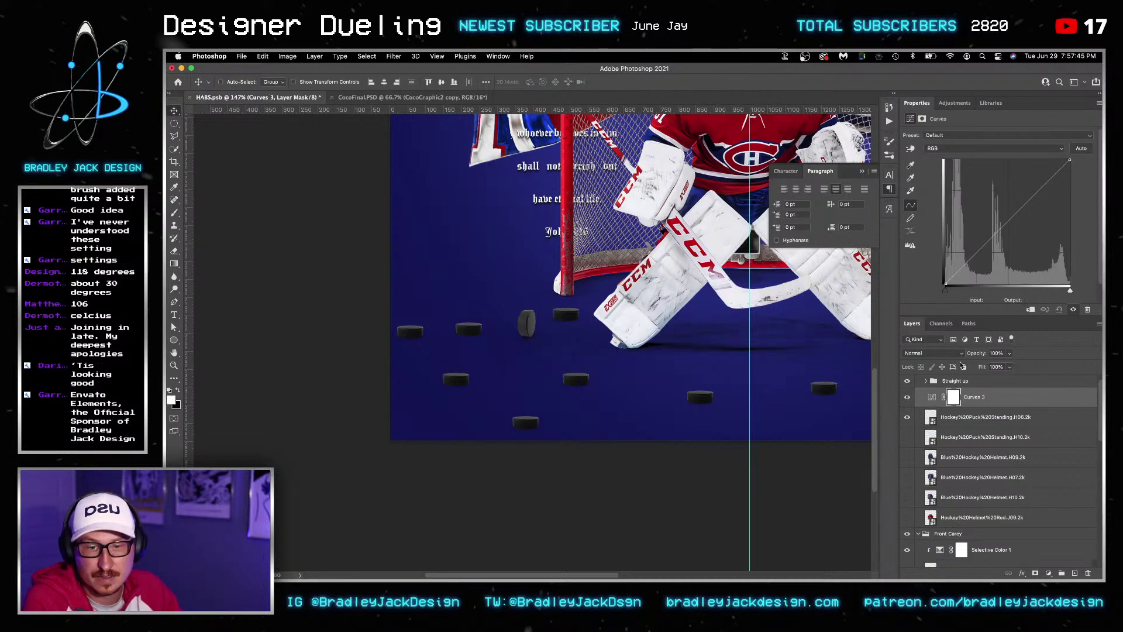
left_click(949, 405, "alt")
left_click_drag(1024, 208, 1018, 230)
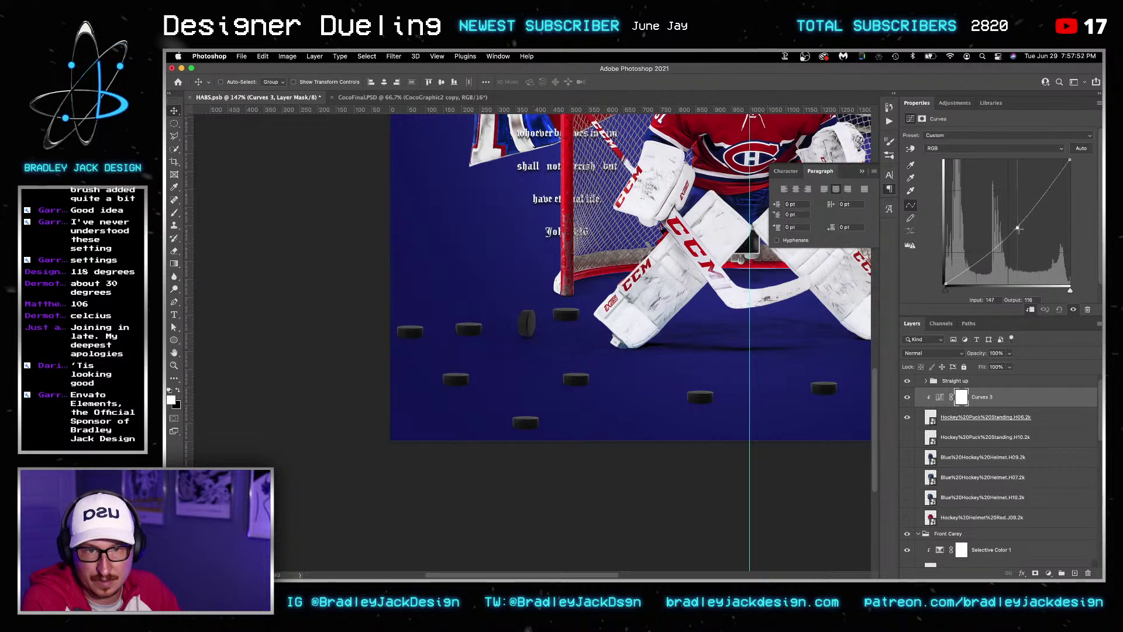
Invert the standing puck's Curves mask and paint white with a small soft brush at 20% opacity to darken the puck selectively
left_click(961, 399)
key("super+i")
key("b")
scroll(539, 331, "up", 5)
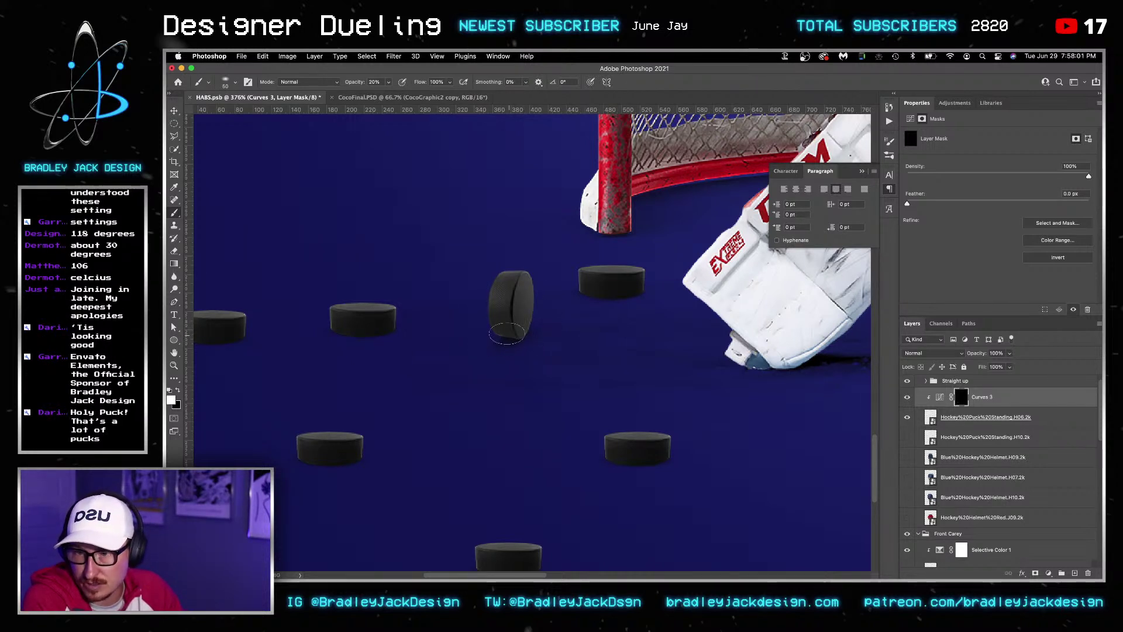
key("v")
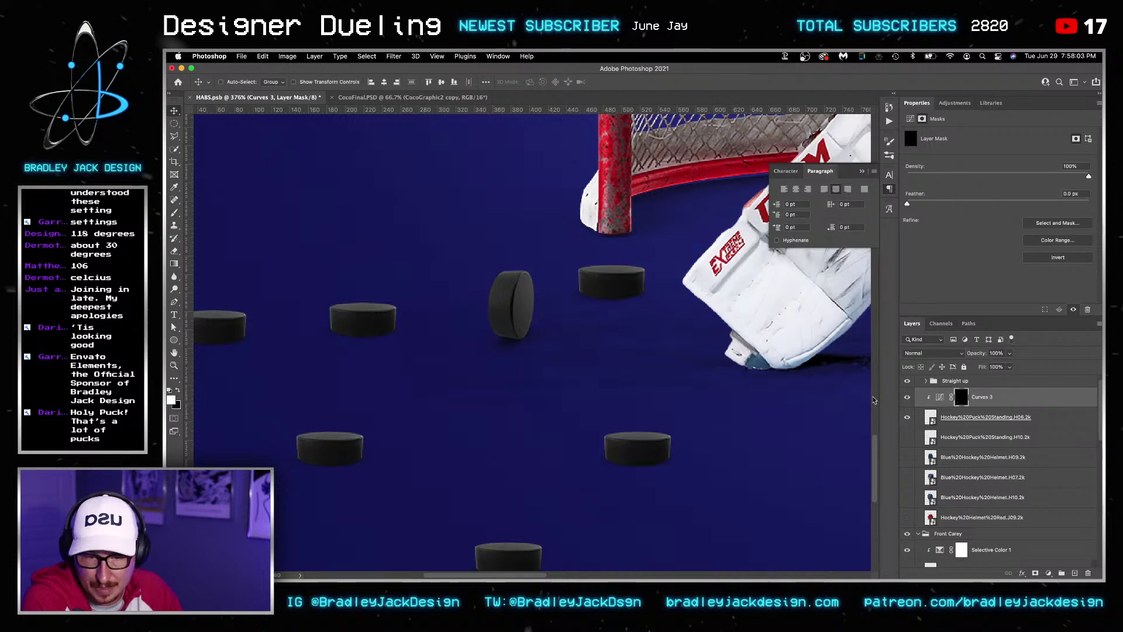
Convert the standing puck and its Curves adjustment into one smart object and rename it "Up Puck"
scroll(713, 414, "down", 5)
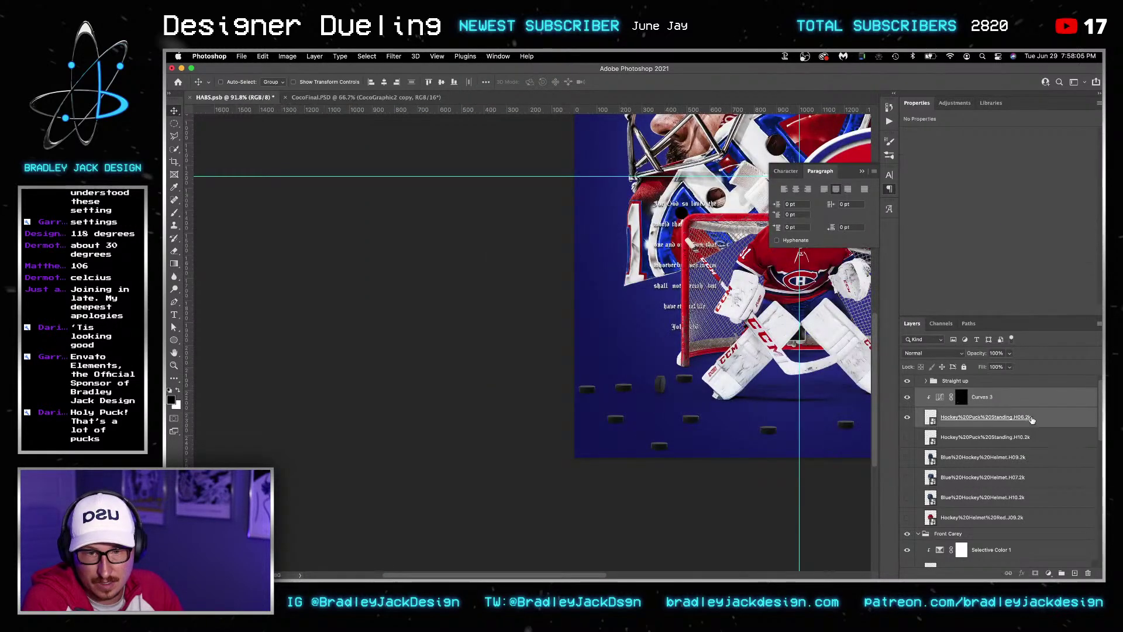
right_click(988, 416)
left_click(946, 176)
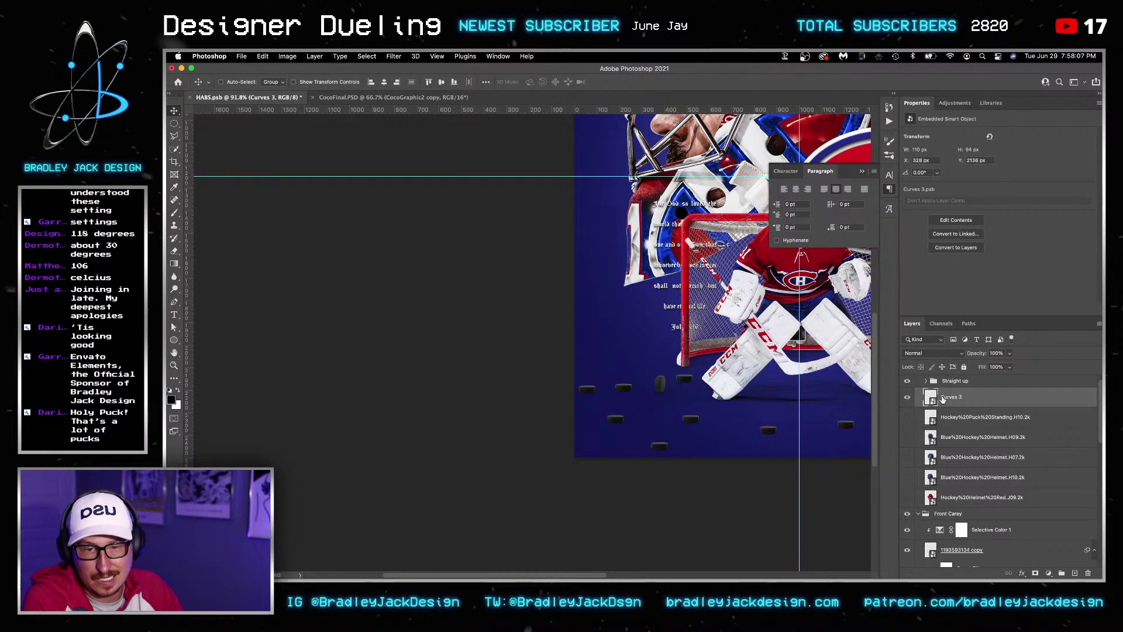
type("Up Puck")
key("Return")
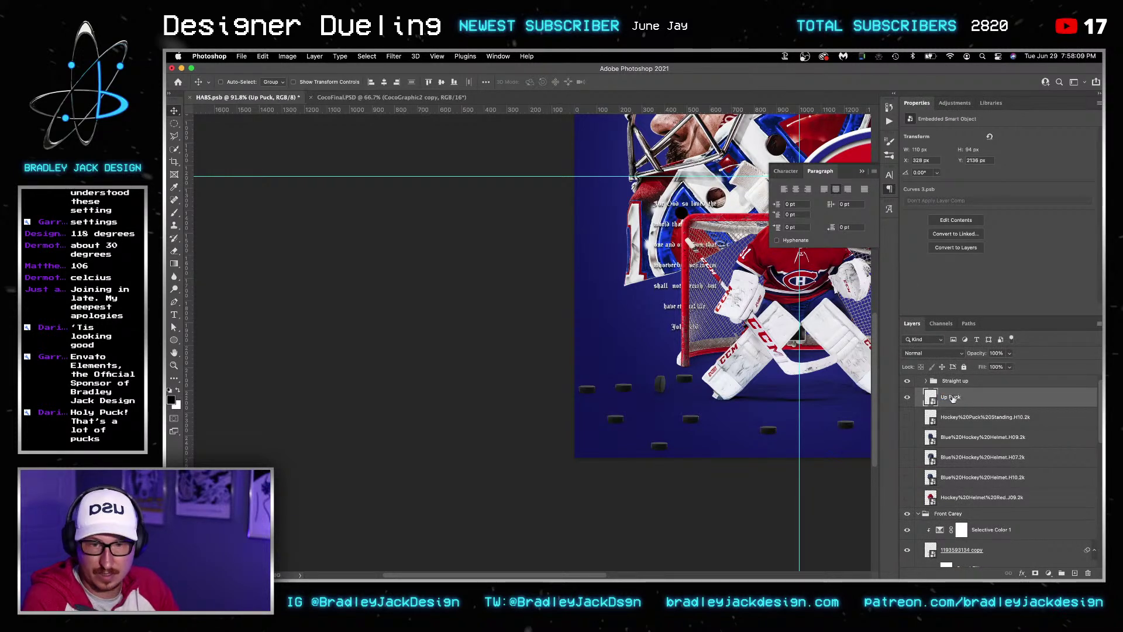
Duplicate the standing puck beside the goalie's left-hand pad and at the foot of the right goalpost, undoing the extra edits
left_click_drag(722, 370, 754, 403)
scroll(585, 403, "right", 6)
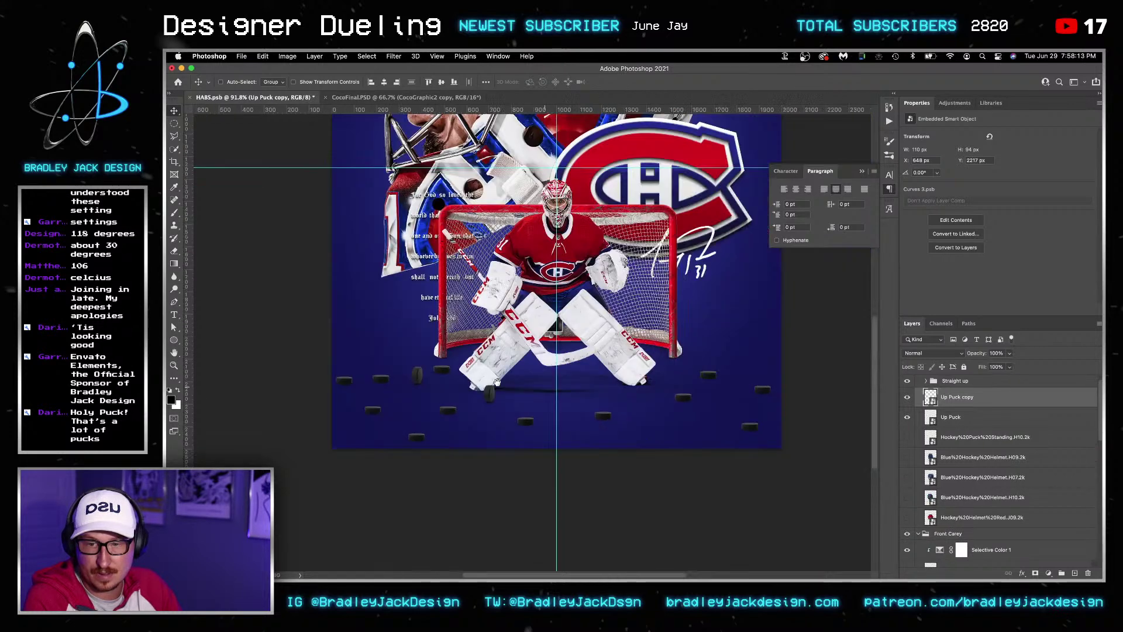
left_click_drag(419, 404, 654, 395)
left_click(655, 396, "alt")
key("super+z")
key("super+z")
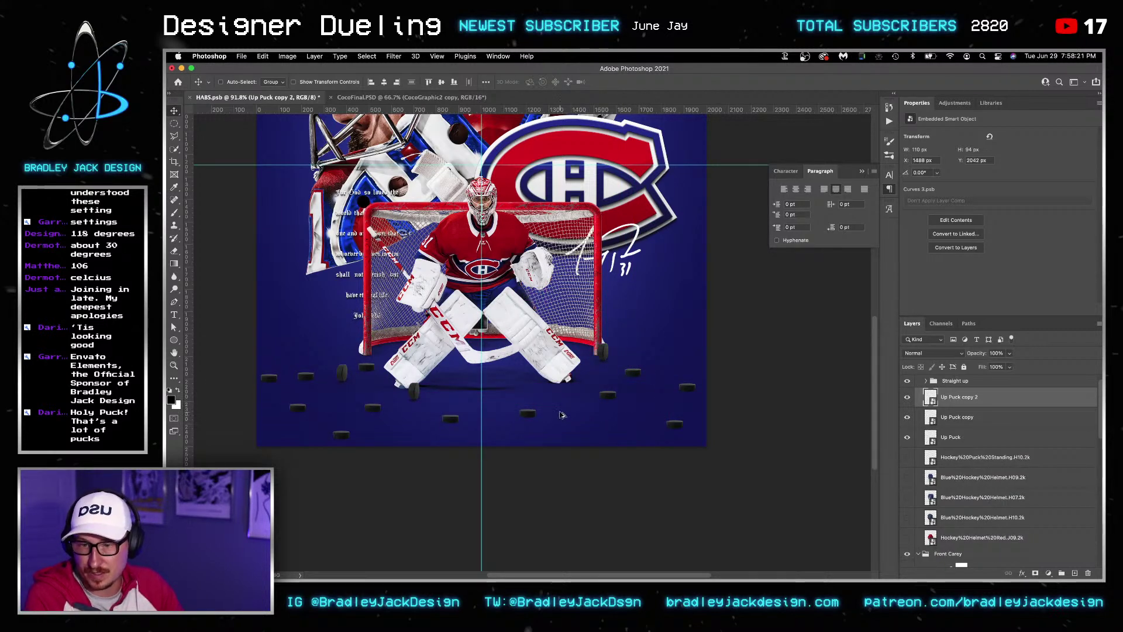
Try to scale the frontmost left and frontmost right flat pucks together to 115%
scroll(560, 414, "down", 3)
scroll(553, 542, "up", 2)
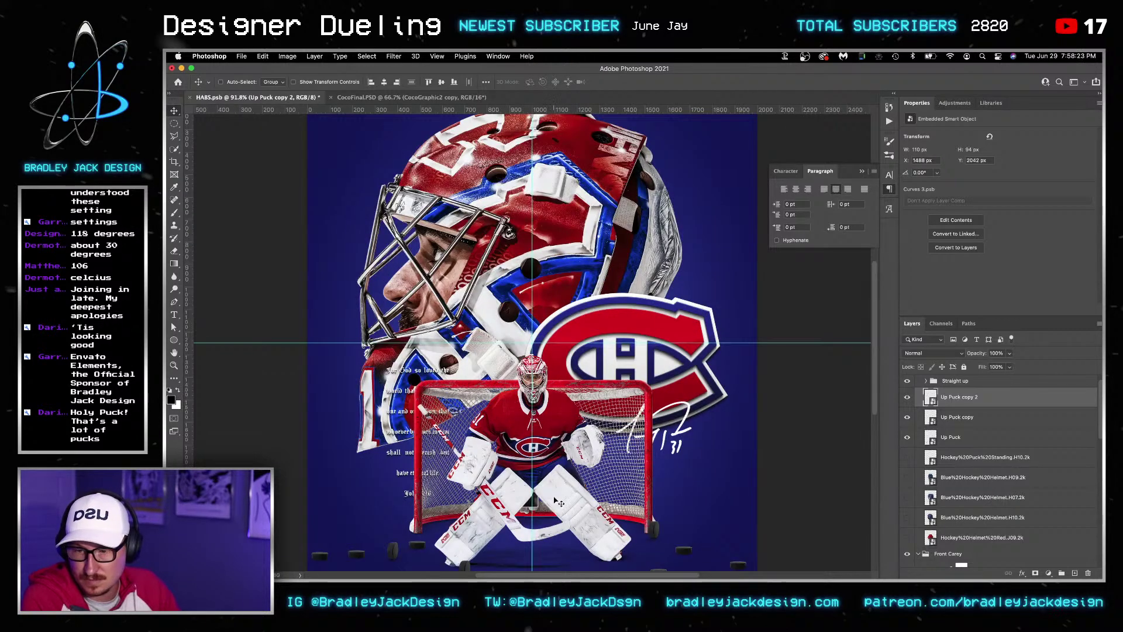
scroll(644, 491, "down", 3)
right_click(718, 446)
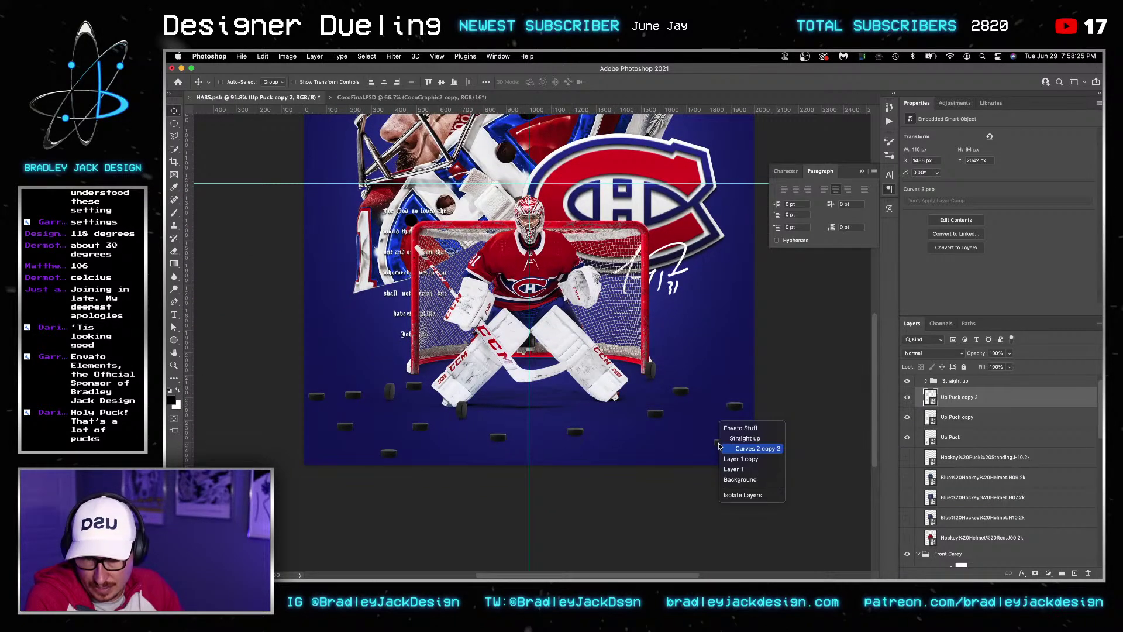
left_click(721, 448)
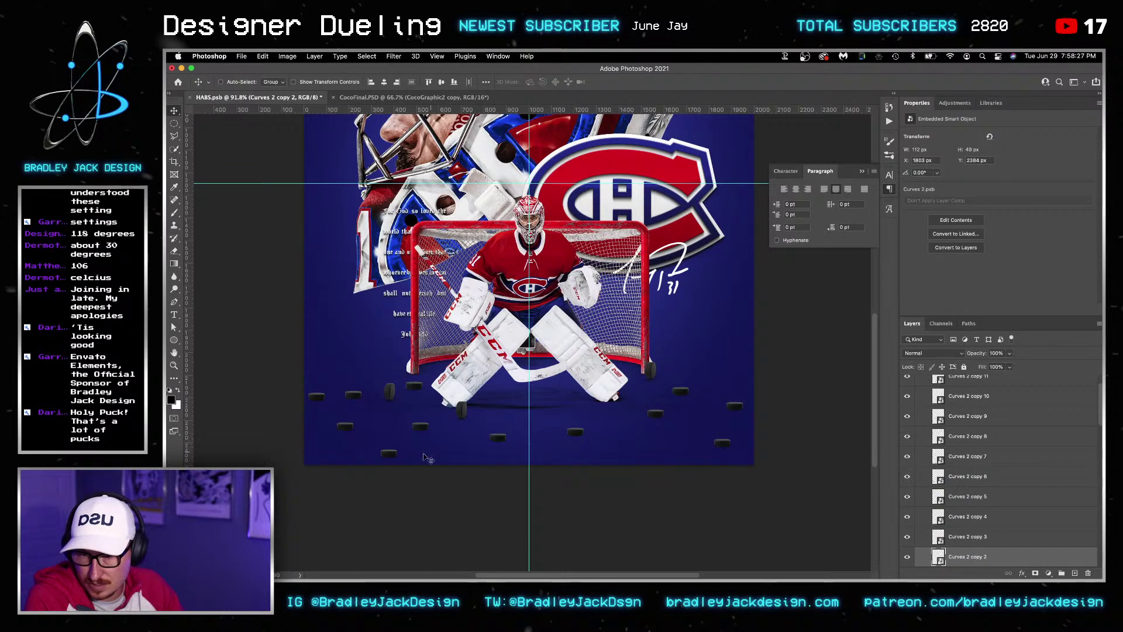
right_click(391, 456)
left_click(391, 456)
key("ctrl+t")
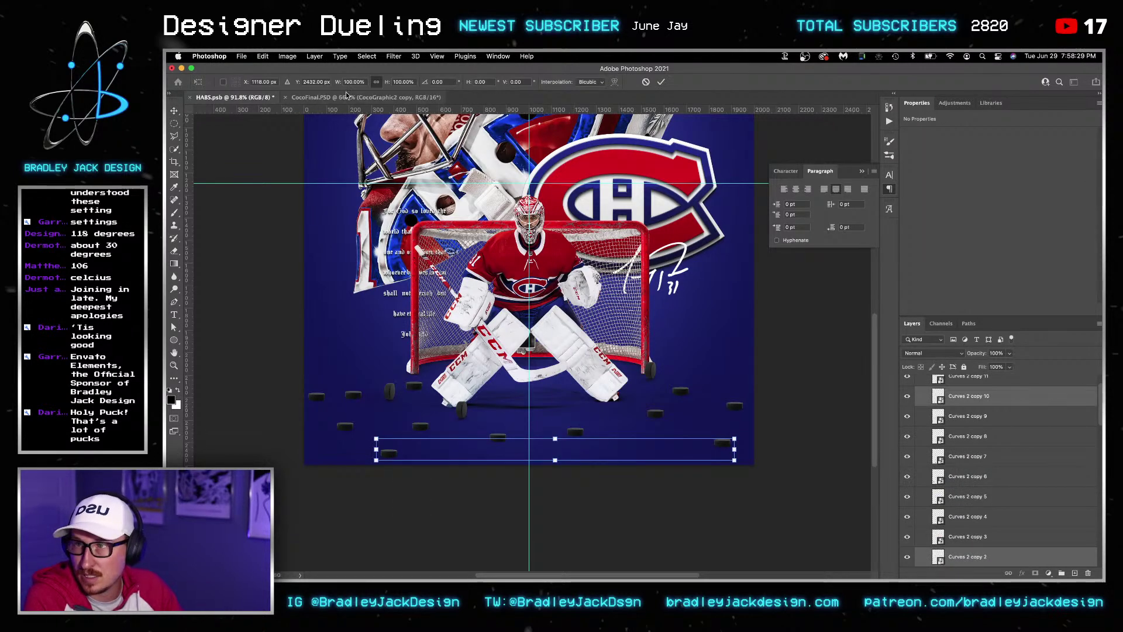
left_click(349, 81)
type("115")
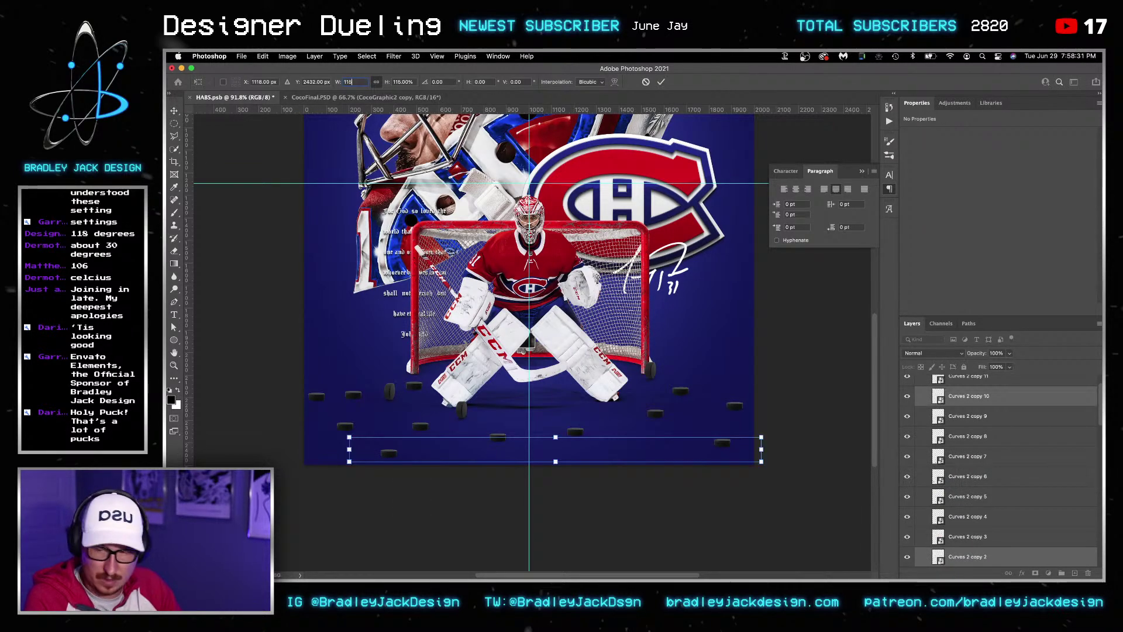
key("Return")
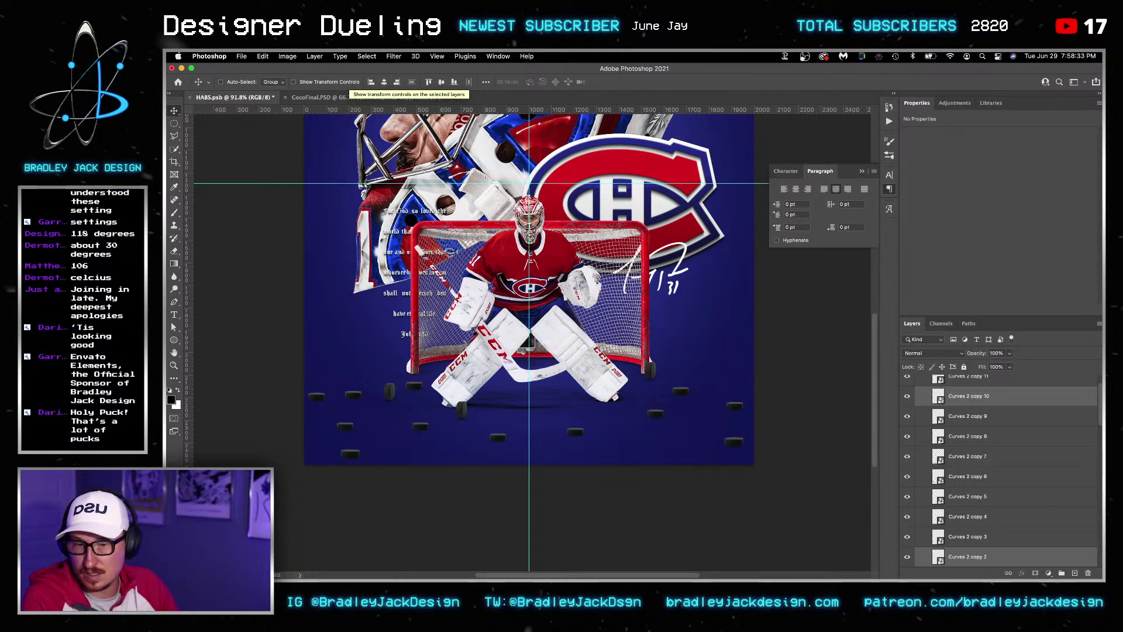
key("ctrl+t")
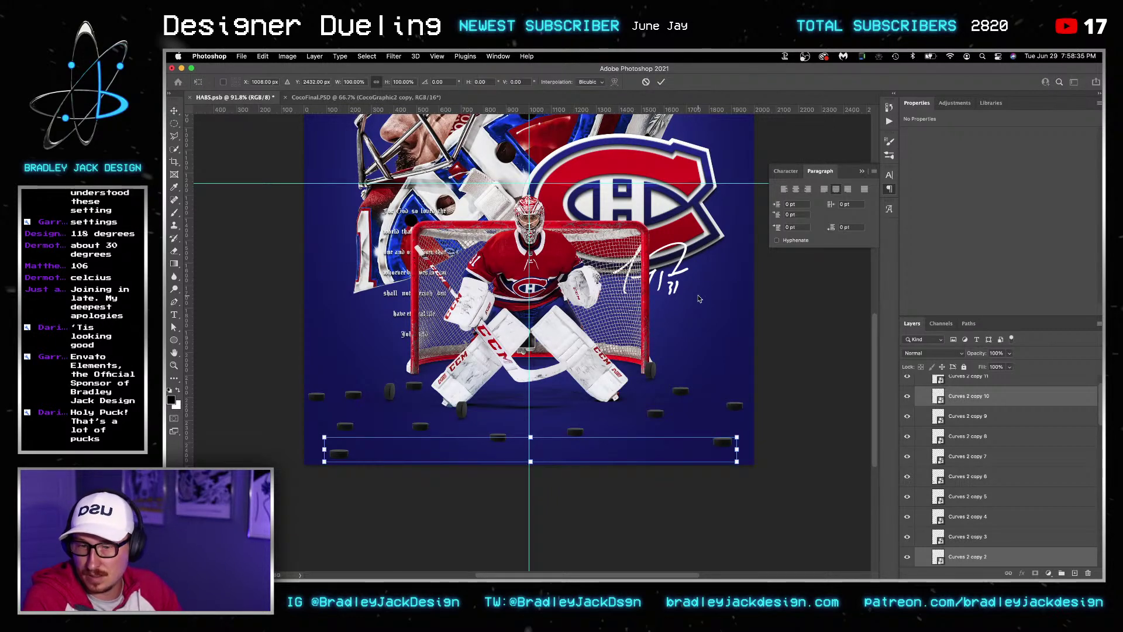
key("Escape")
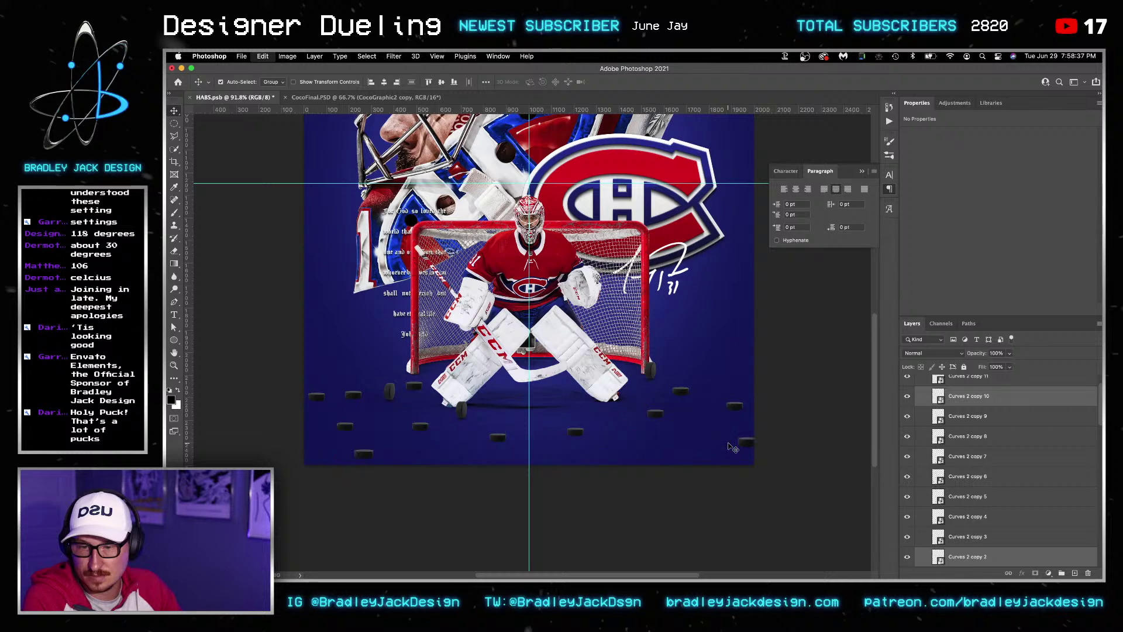
Enlarge the frontmost right and frontmost left flat pucks one at a time to 140 px wide and 61 px high
right_click(726, 447)
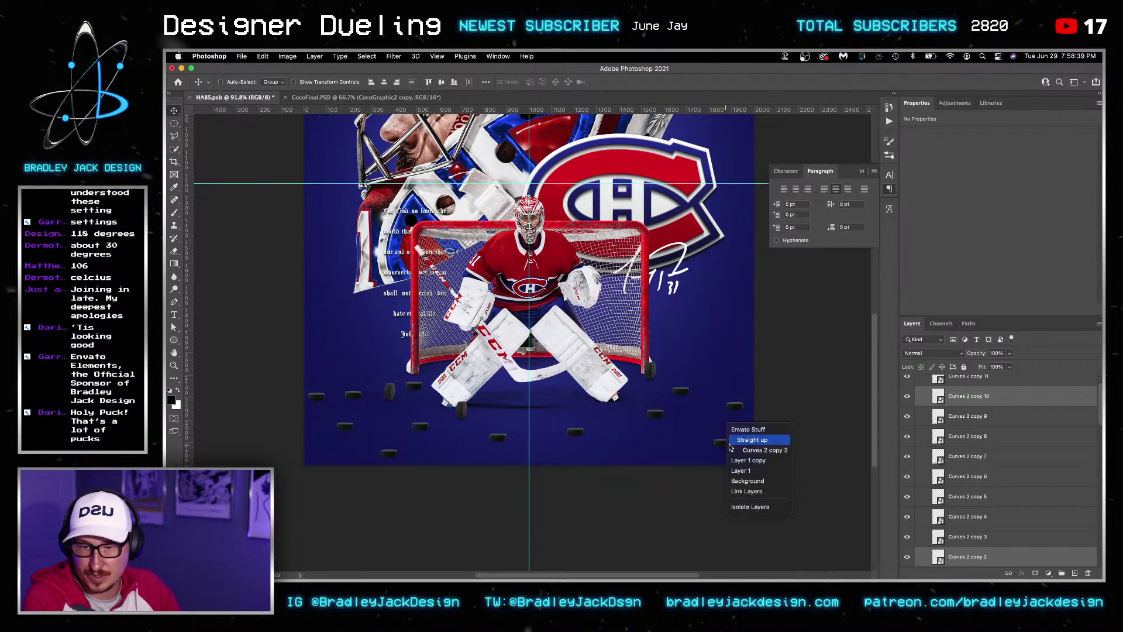
left_click(738, 450)
key("ctrl+t")
left_click(415, 83)
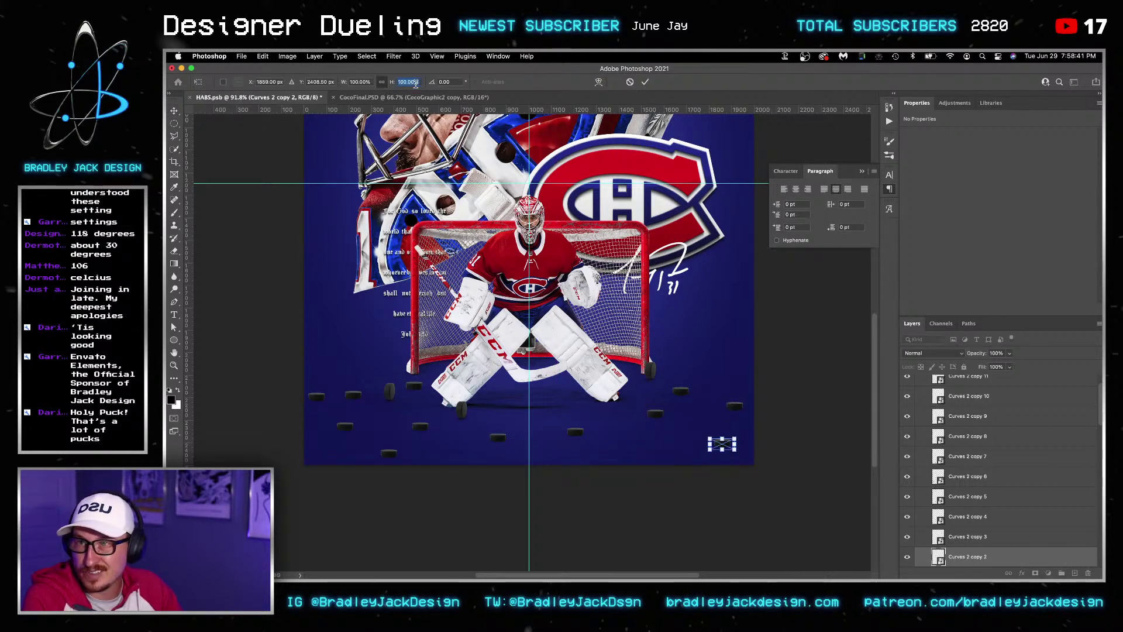
key("Return")
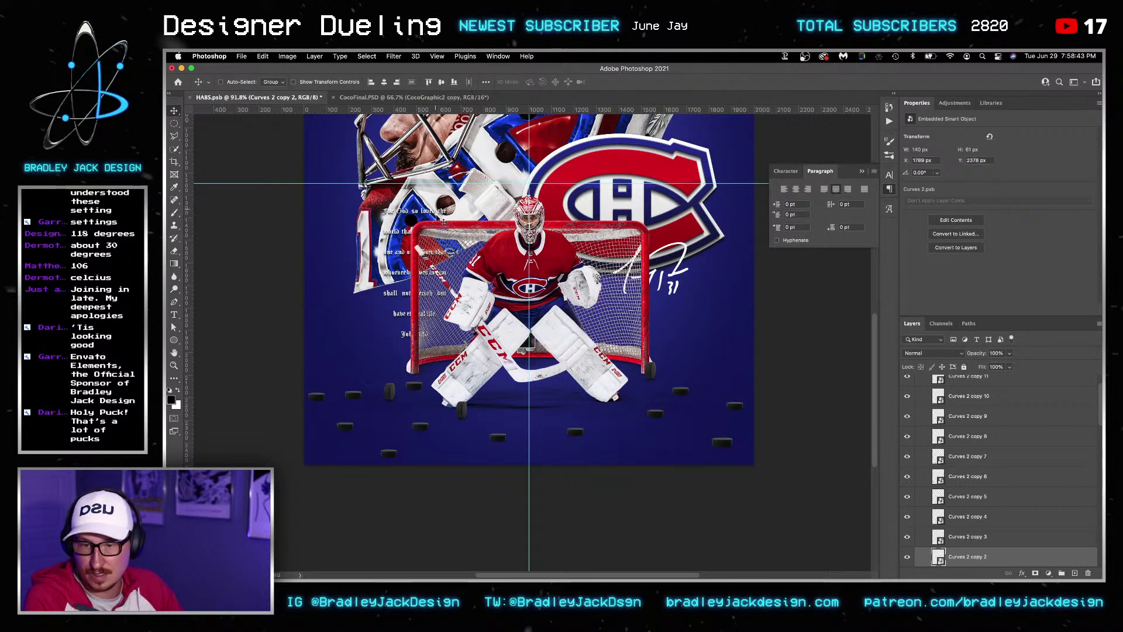
right_click(390, 452)
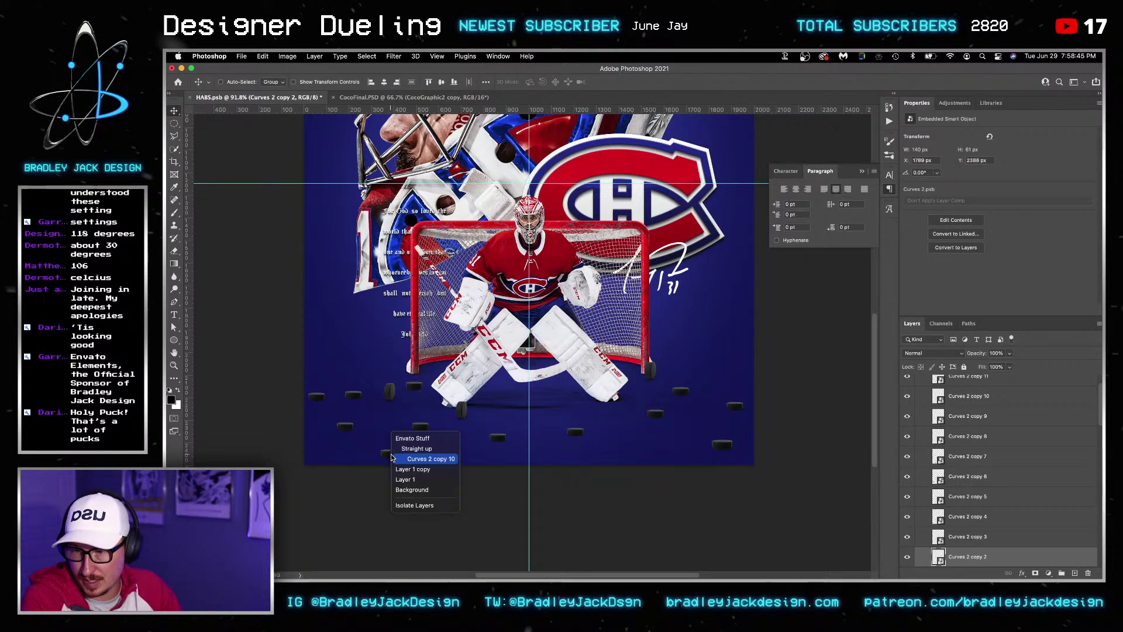
left_click(423, 456)
key("ctrl+t")
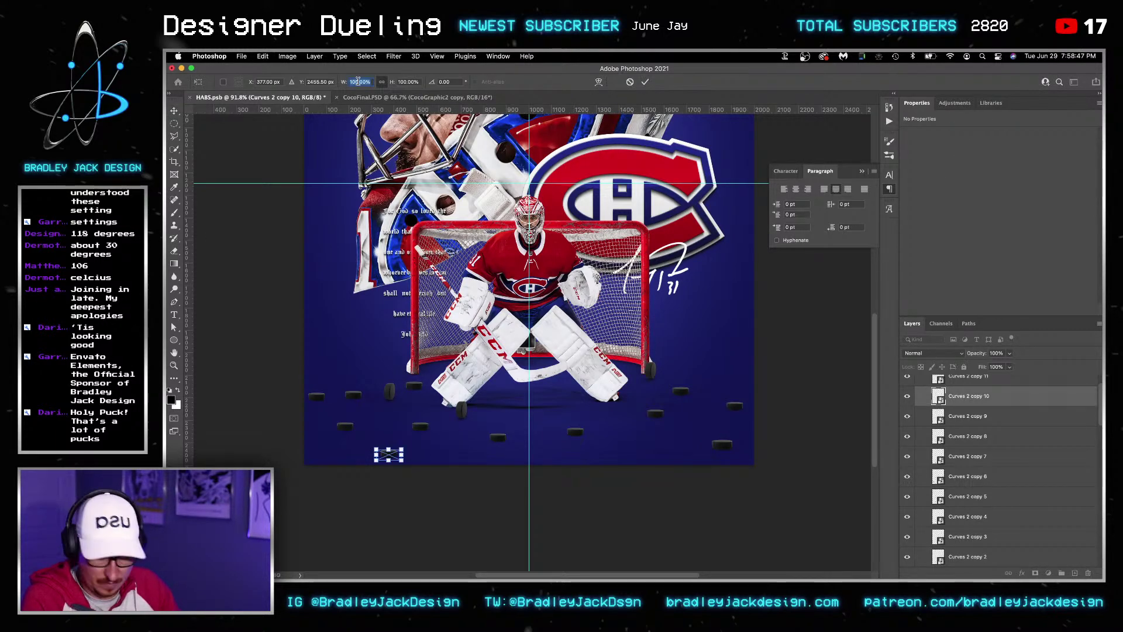
key("Return")
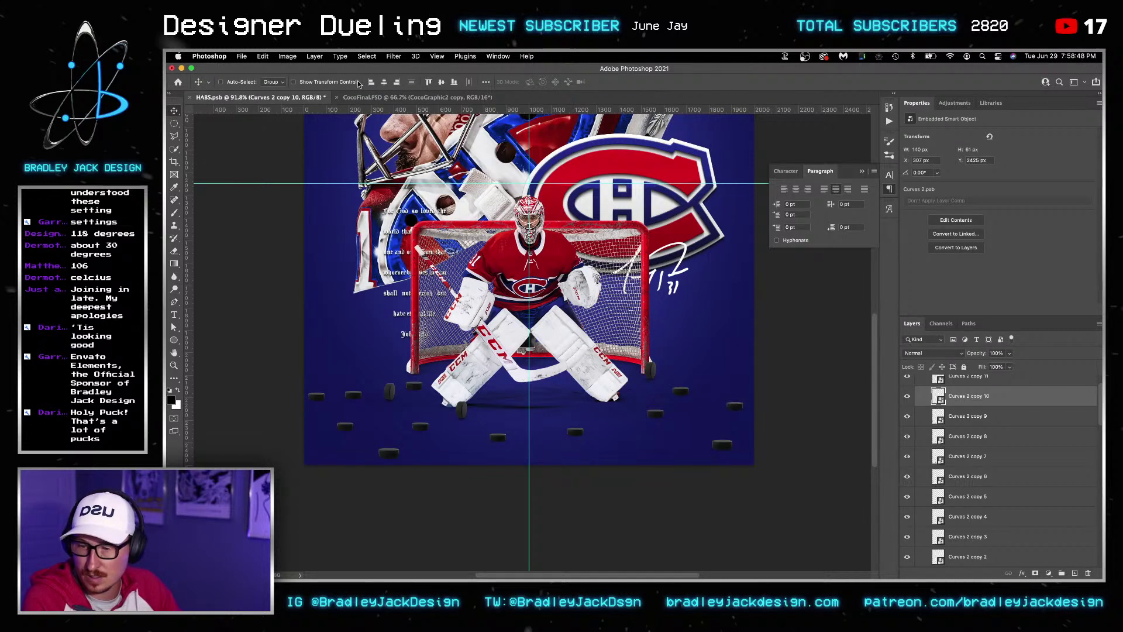
Scale the two flat pucks on either side of the vertical centre guide, in front of the goalie, to 115% each
right_click(499, 441)
left_click(529, 448)
key("ctrl+t")
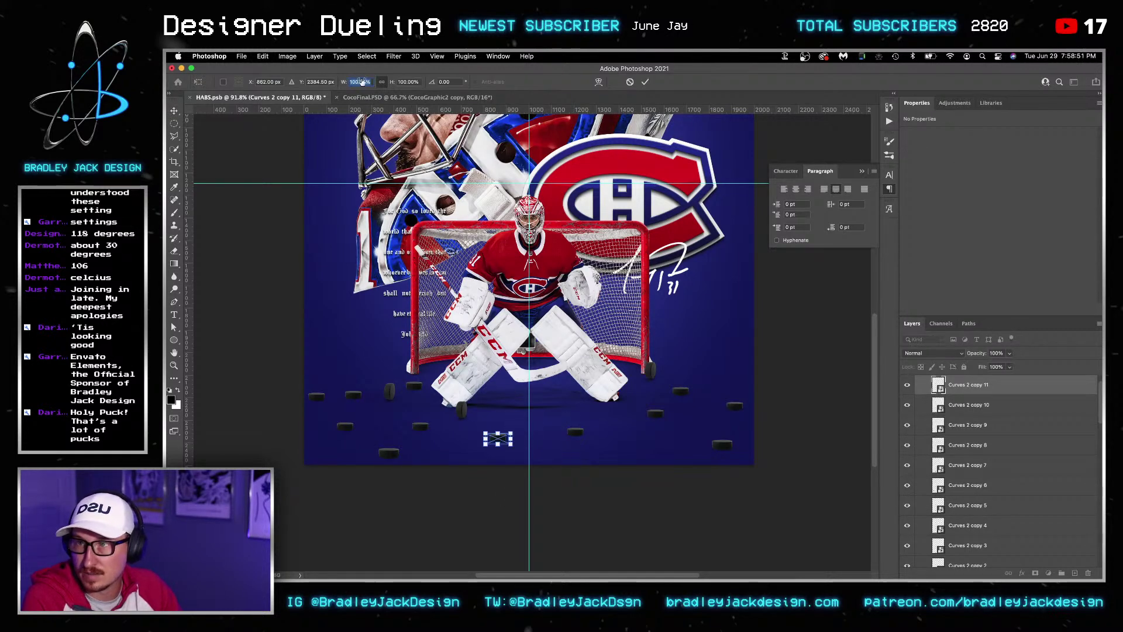
key("Return")
right_click(569, 436)
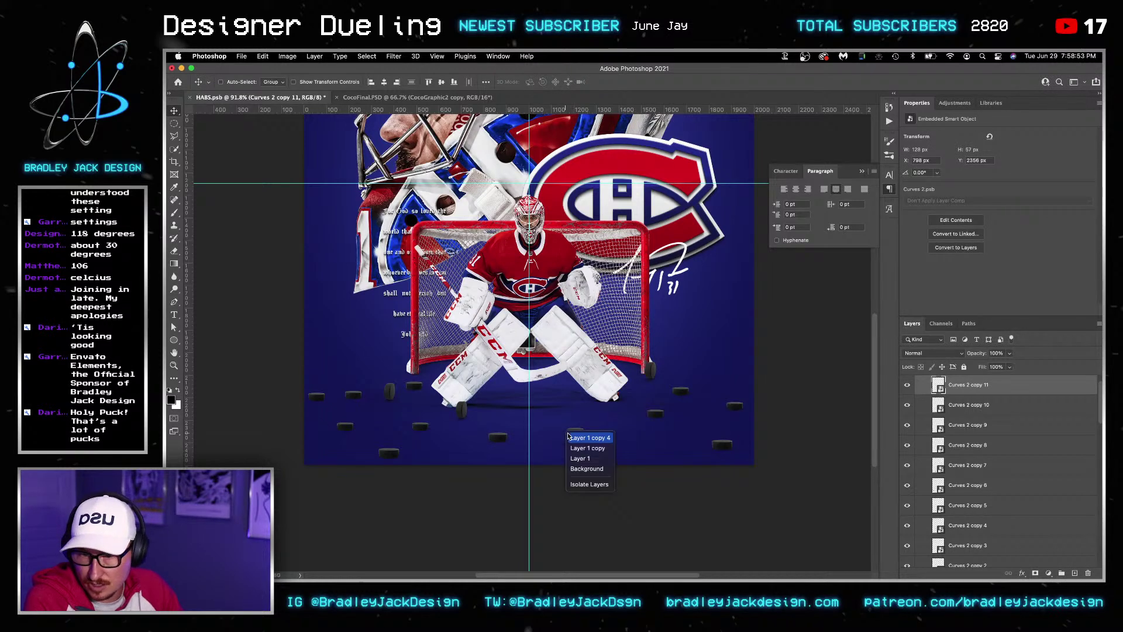
left_click(577, 437)
right_click(578, 414)
left_click(601, 436)
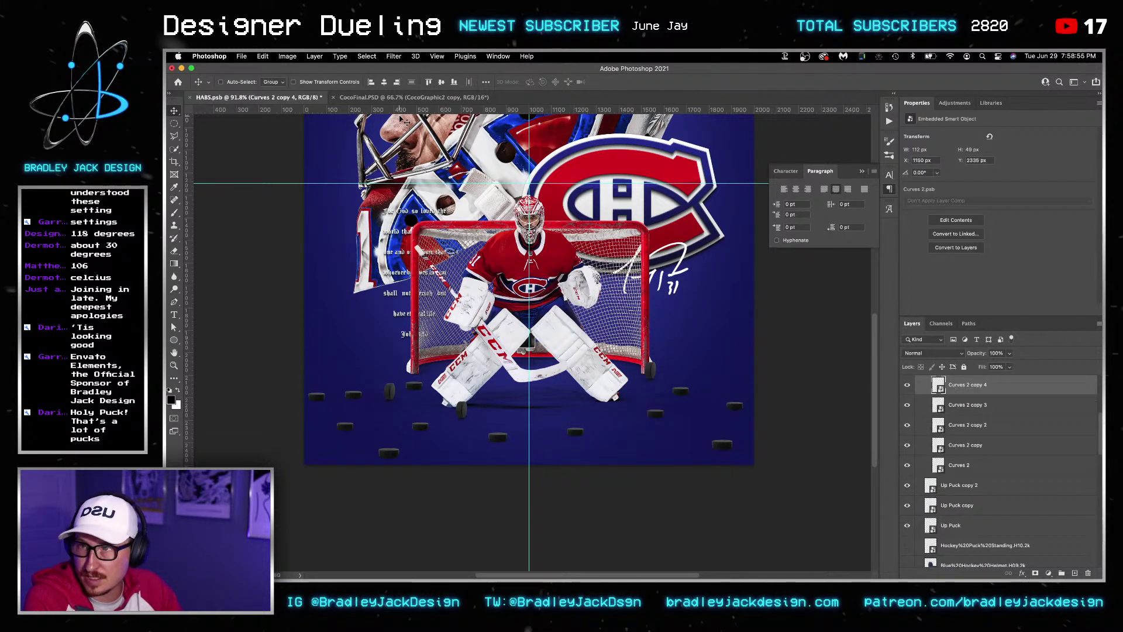
key("ctrl+t")
key("Return")
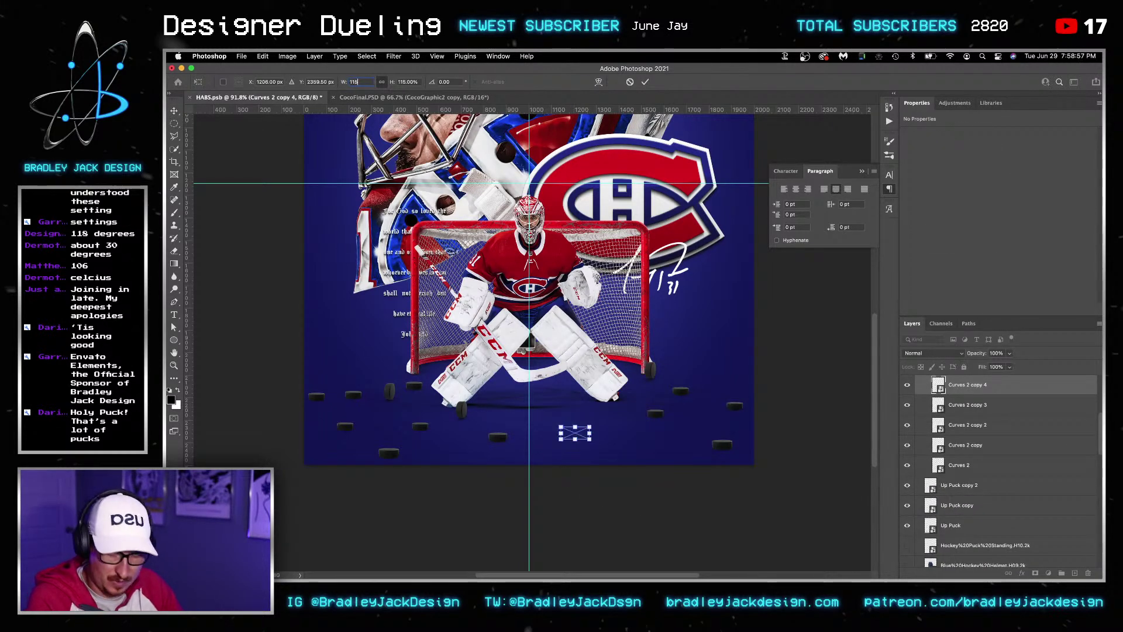
Scale the two flat pucks in the middle row on the left side of the ice to 115% each
right_click(421, 428)
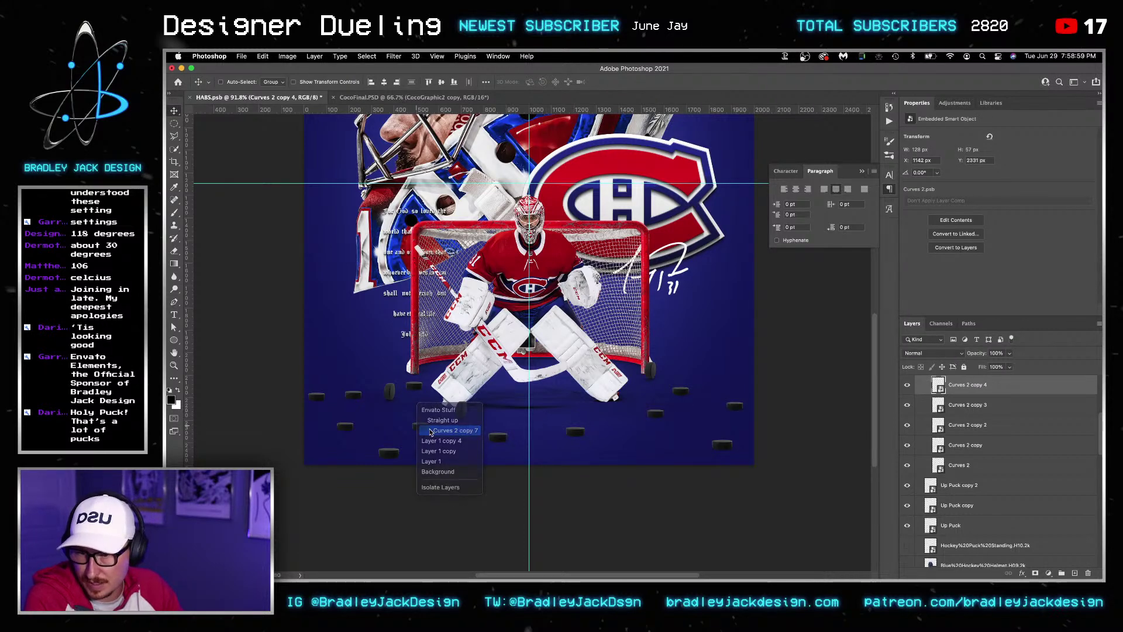
left_click(435, 431)
key("ctrl+t")
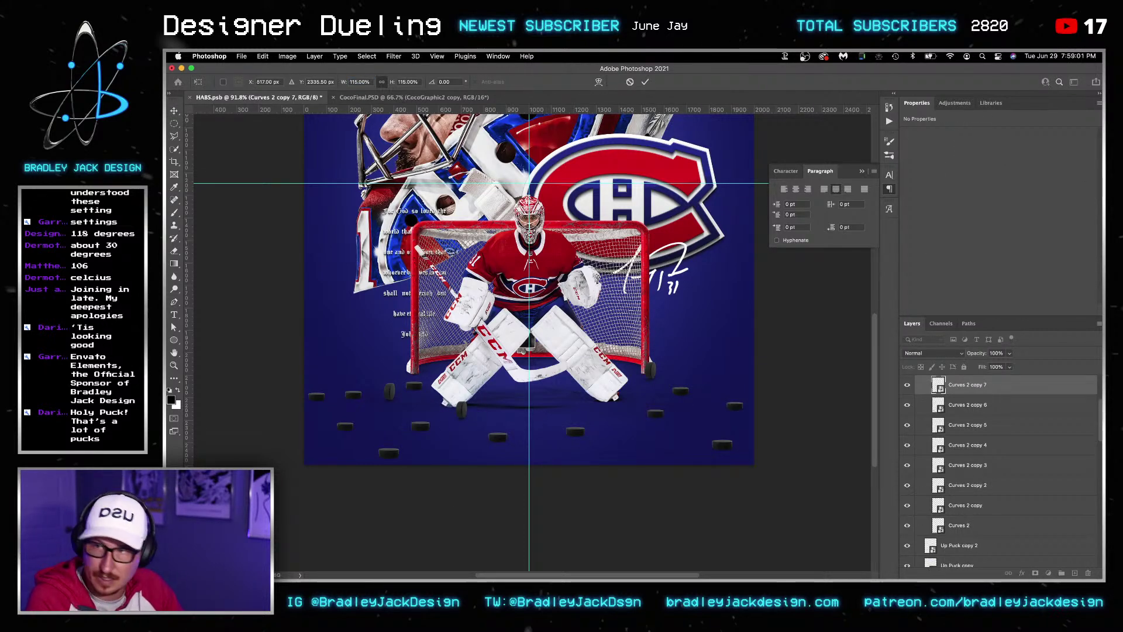
key("Return")
right_click(345, 433)
left_click(365, 431)
key("ctrl+j")
key("ctrl+t")
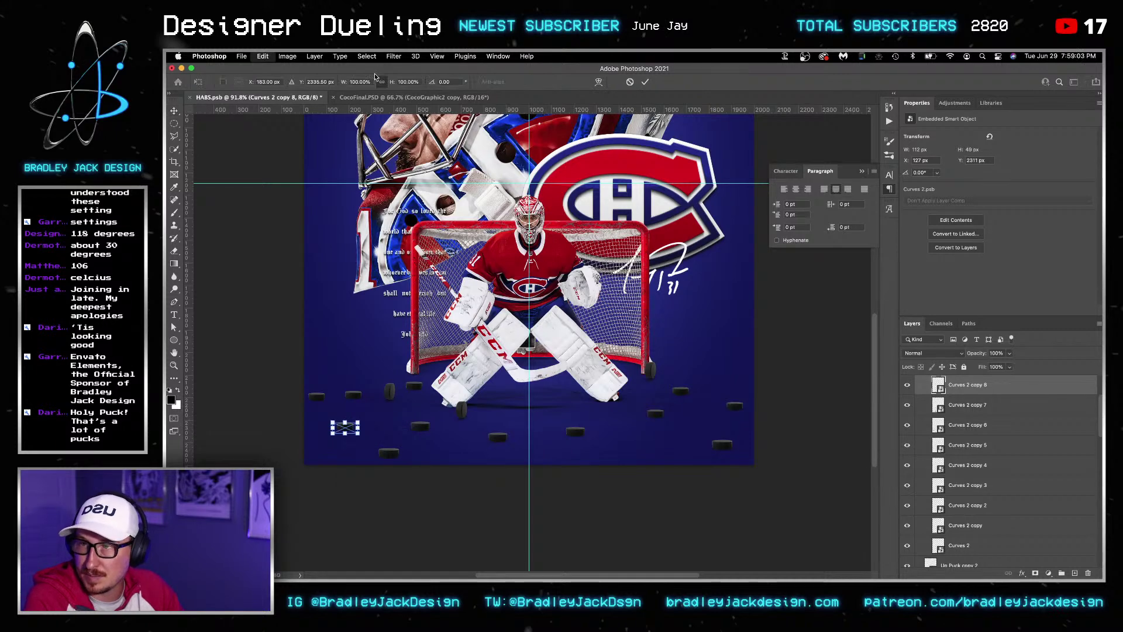
key("Return")
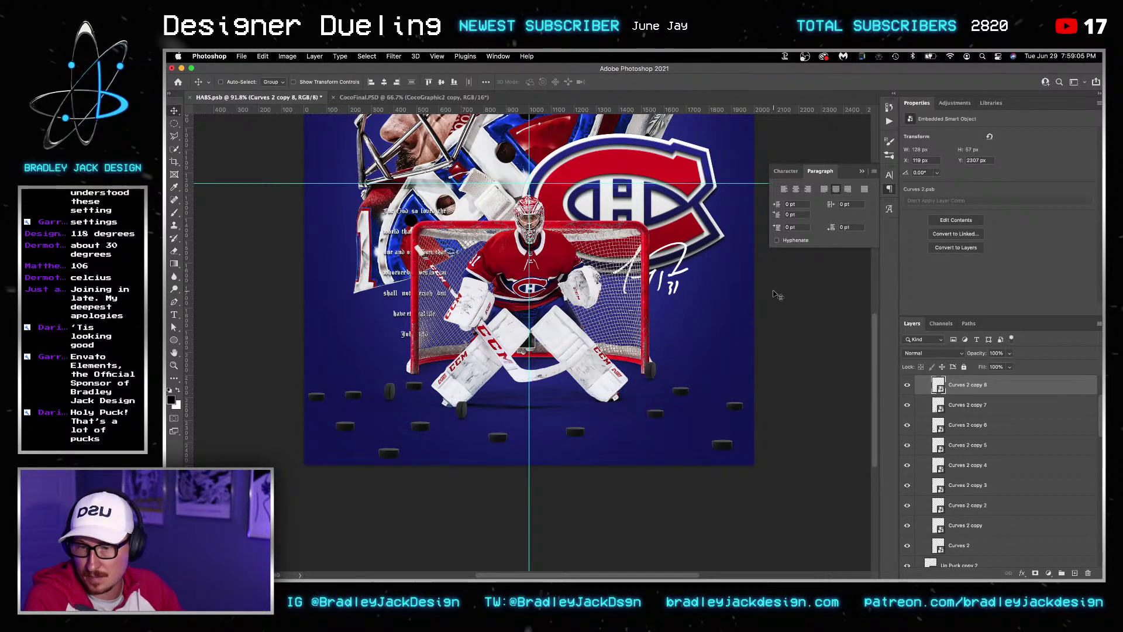
Scale the flat puck in front of the right goalpost and the one near the poster's right edge to 110% each
right_click(659, 417)
left_click(670, 419)
key("ctrl+t")
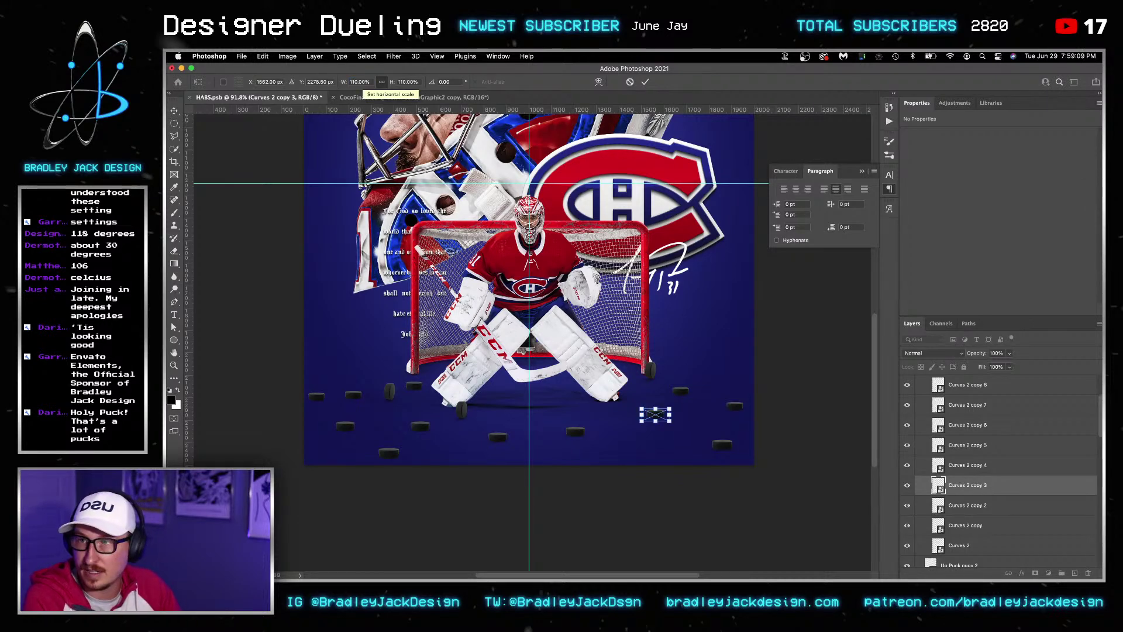
key("Return")
right_click(735, 409)
left_click(748, 409)
key("ctrl+t")
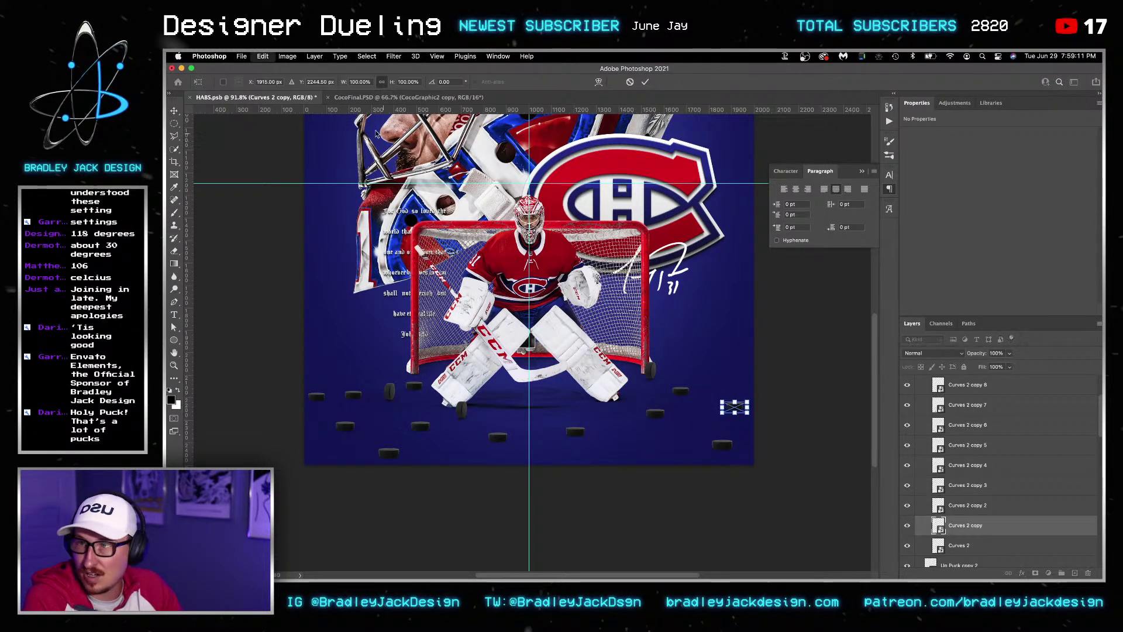
type("110")
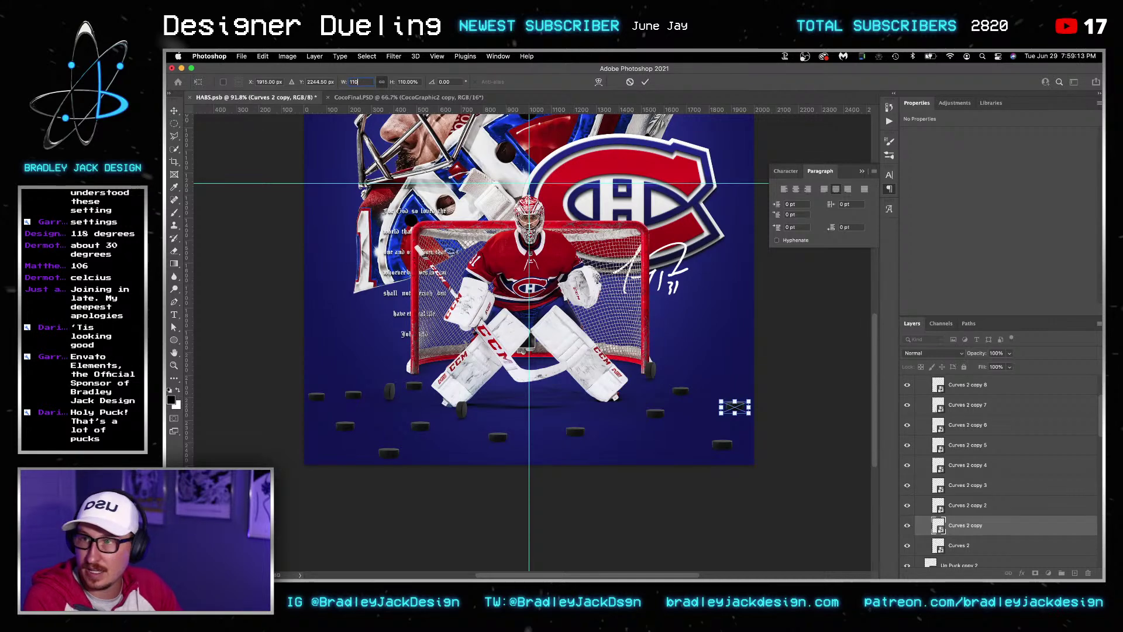
key("Return")
Move the flat puck at the poster's left edge slightly down and right and scale it to 110%
right_click(320, 400)
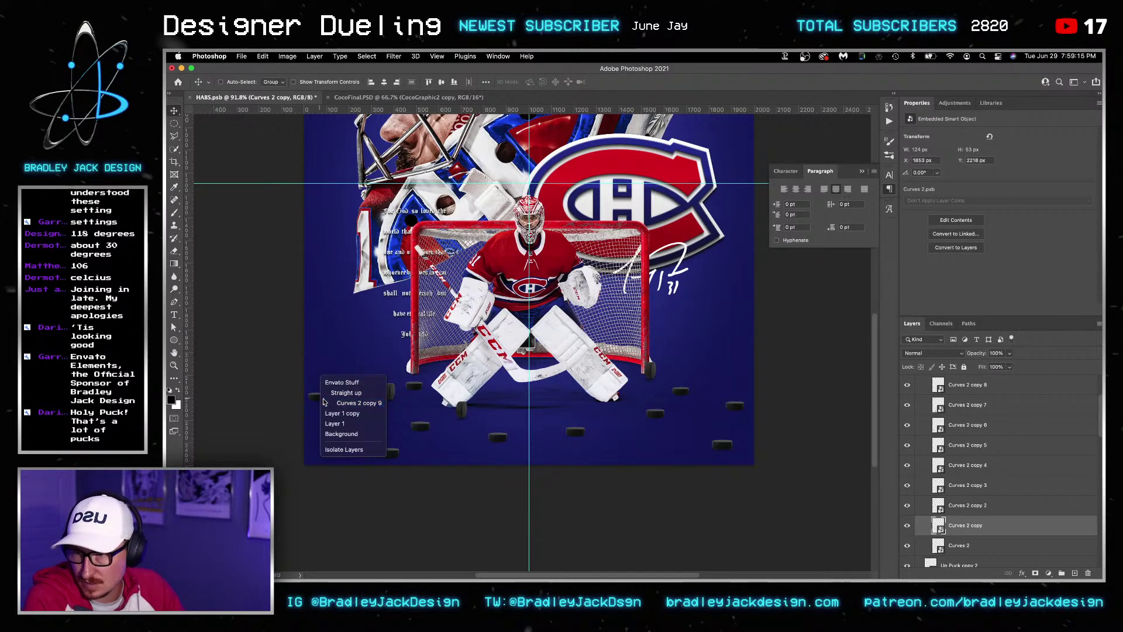
left_click(327, 405)
key("ctrl+t")
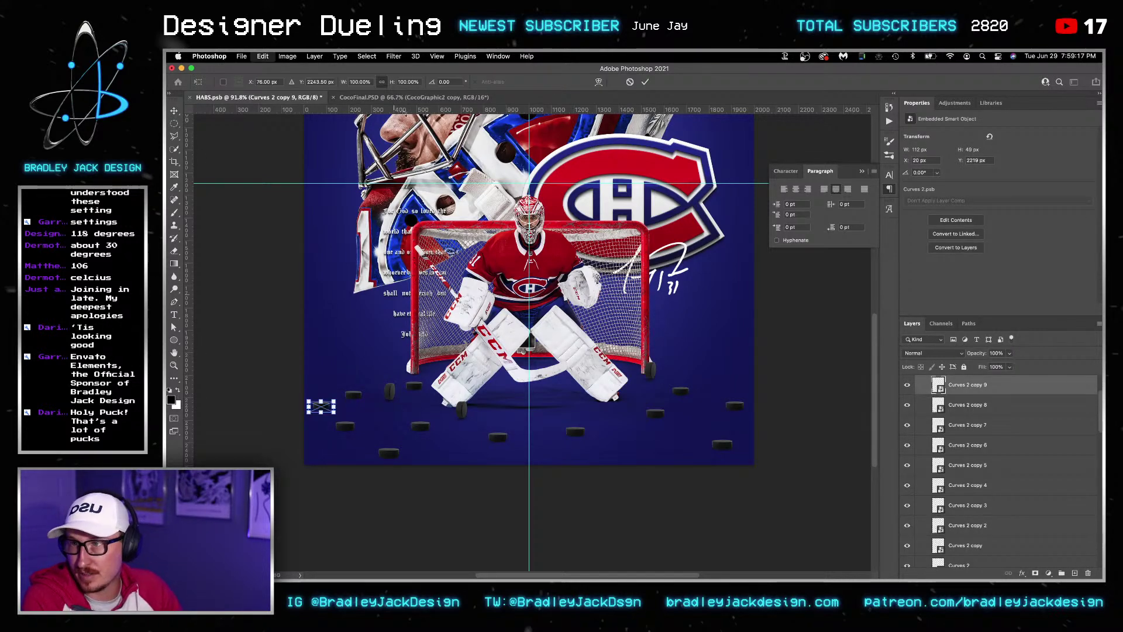
left_click(357, 82)
type("11")
key("Return")
key("Return")
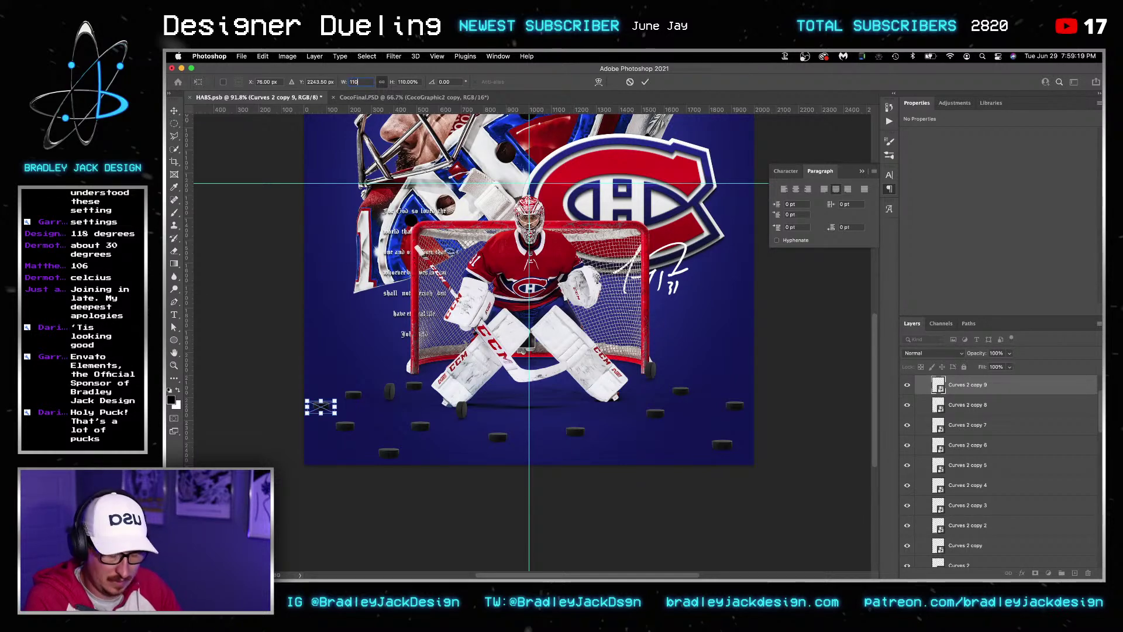
Shrink the rear flat pucks beside the goalie's left-hand pad and right of the net, making the left one 106 px wide
right_click(413, 389)
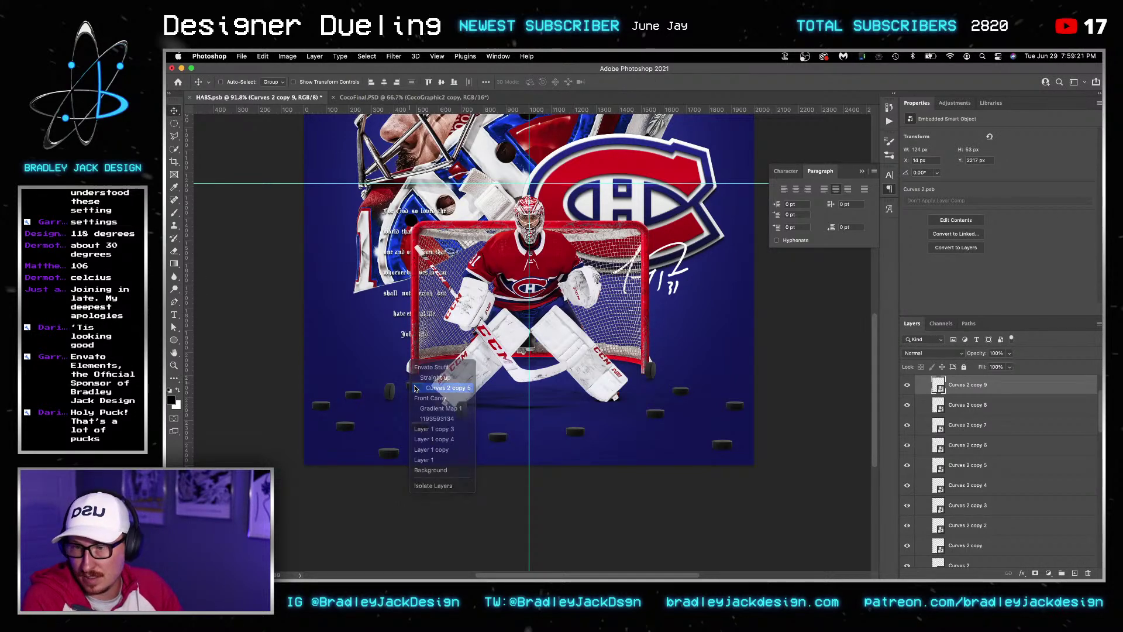
left_click(421, 405)
key("ctrl+t")
left_click(359, 82)
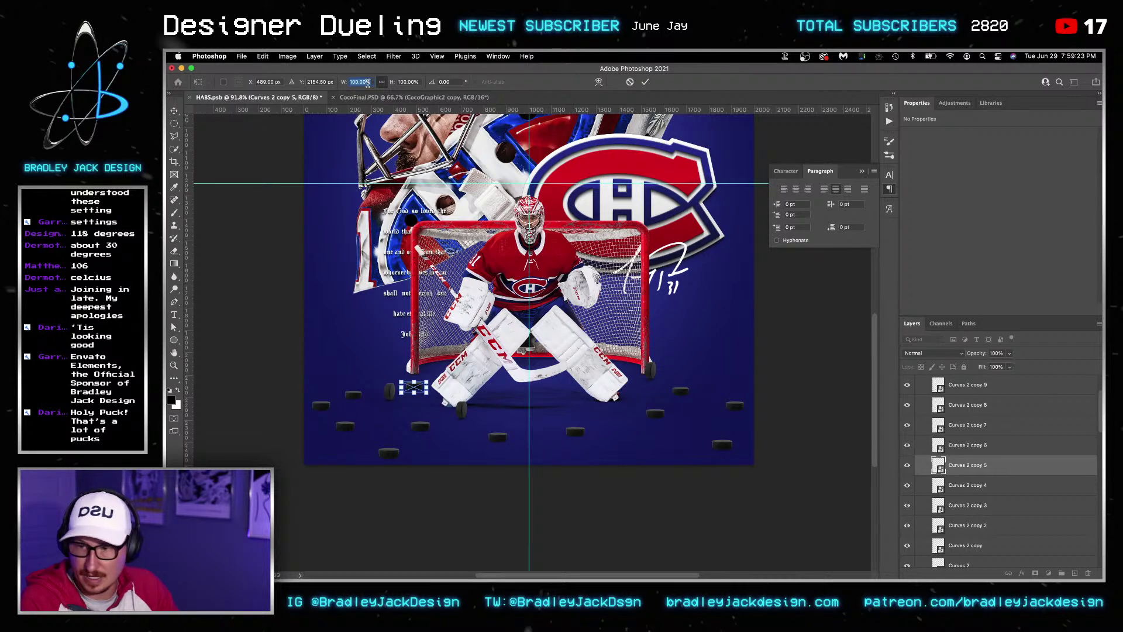
key("Escape")
right_click(688, 400)
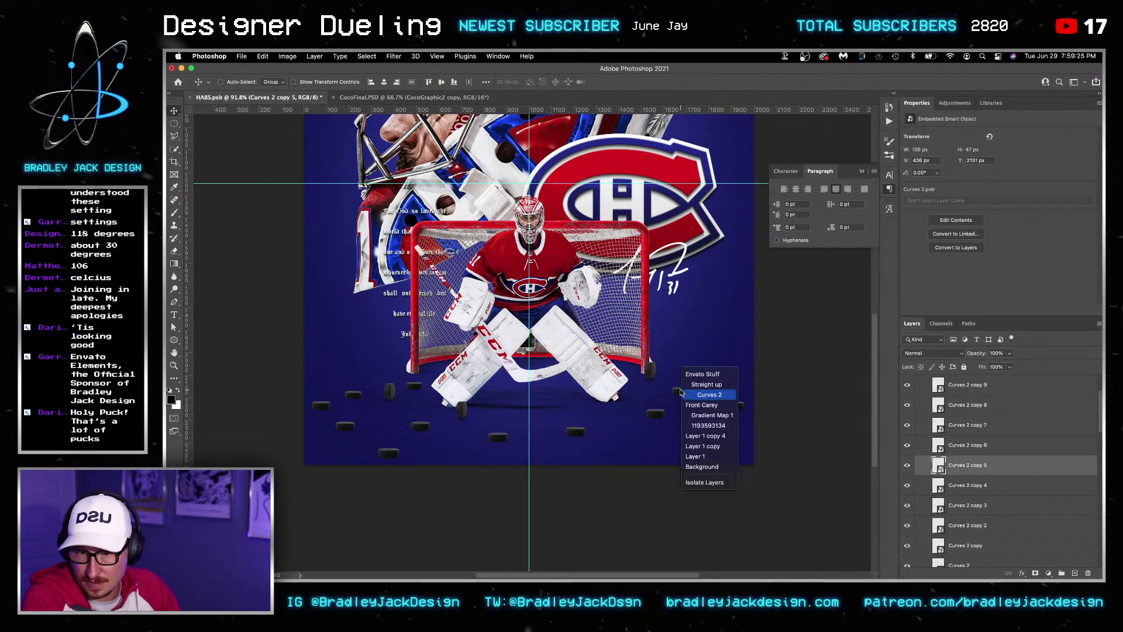
left_click(702, 410)
key("ctrl+t")
left_click(401, 82)
key("Escape")
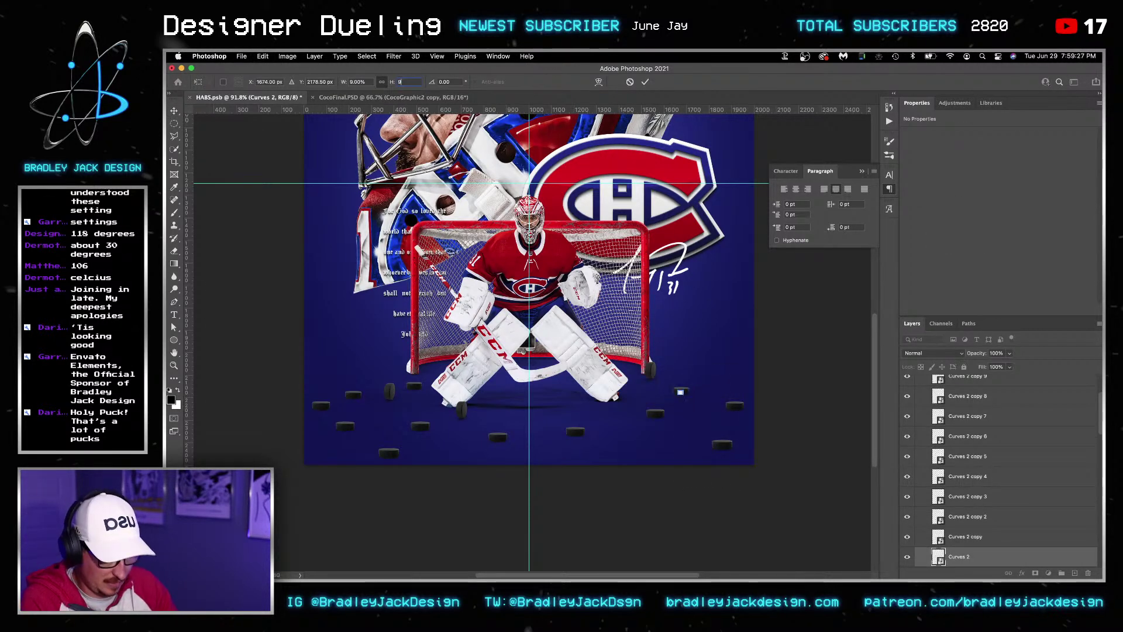
Scale the standing puck in front of the goalie's left-hand pad to 110%
right_click(466, 414)
left_click(476, 424)
key("ctrl+t")
left_click(360, 82)
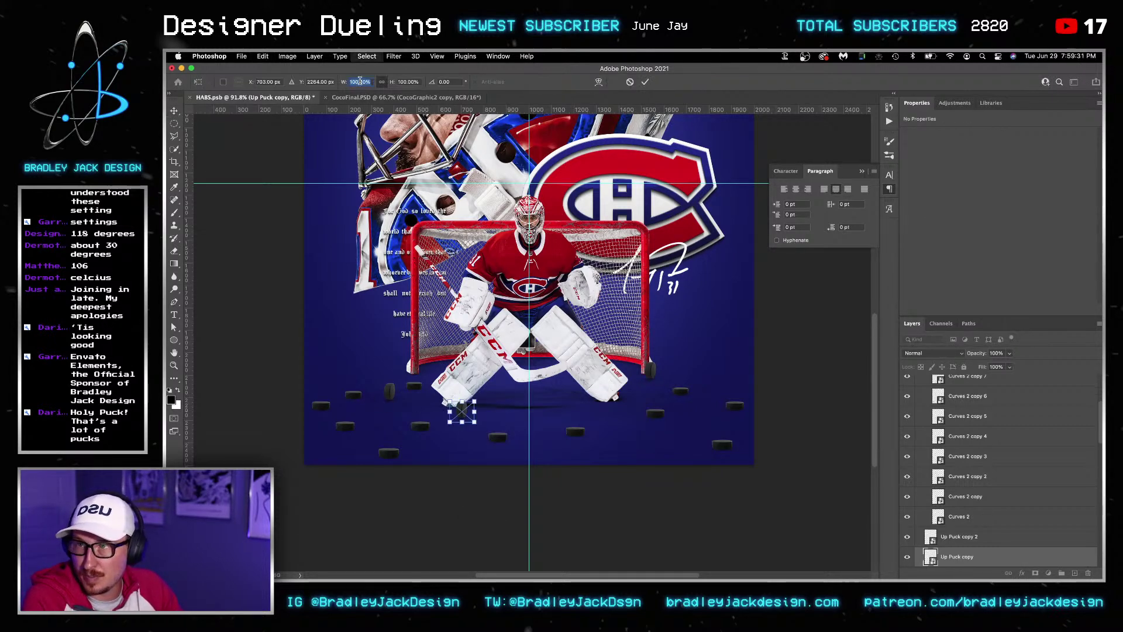
type("110")
key("Return")
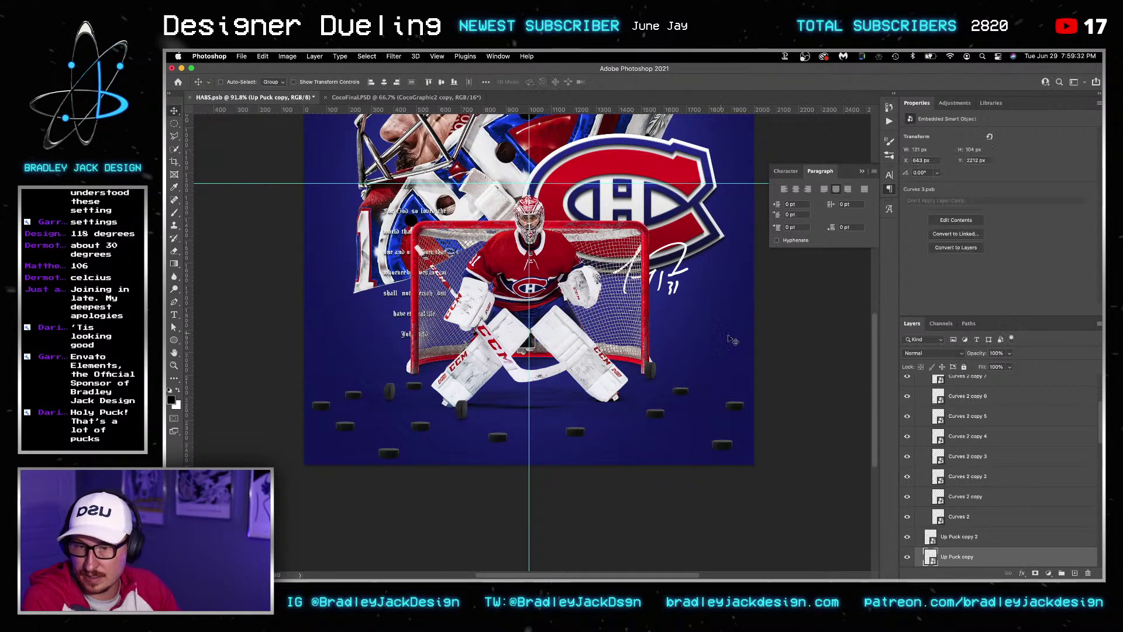
Scale the standing puck beside the right goalpost to 90%
right_click(655, 369)
left_click(691, 376)
key("ctrl+t")
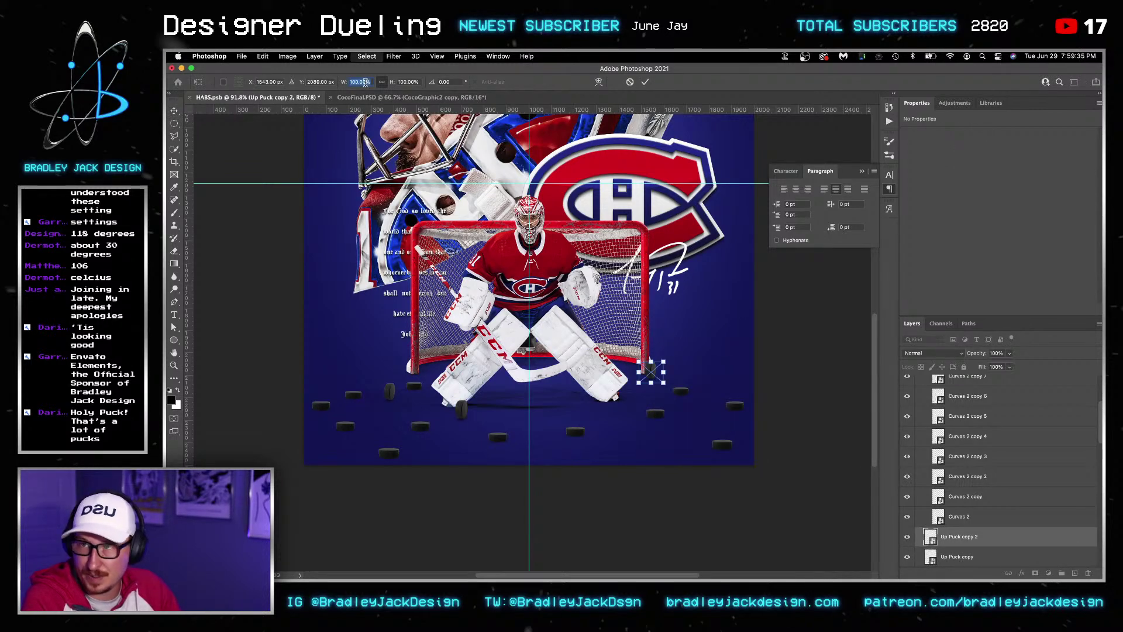
left_click(357, 82)
type("90")
key("Return")
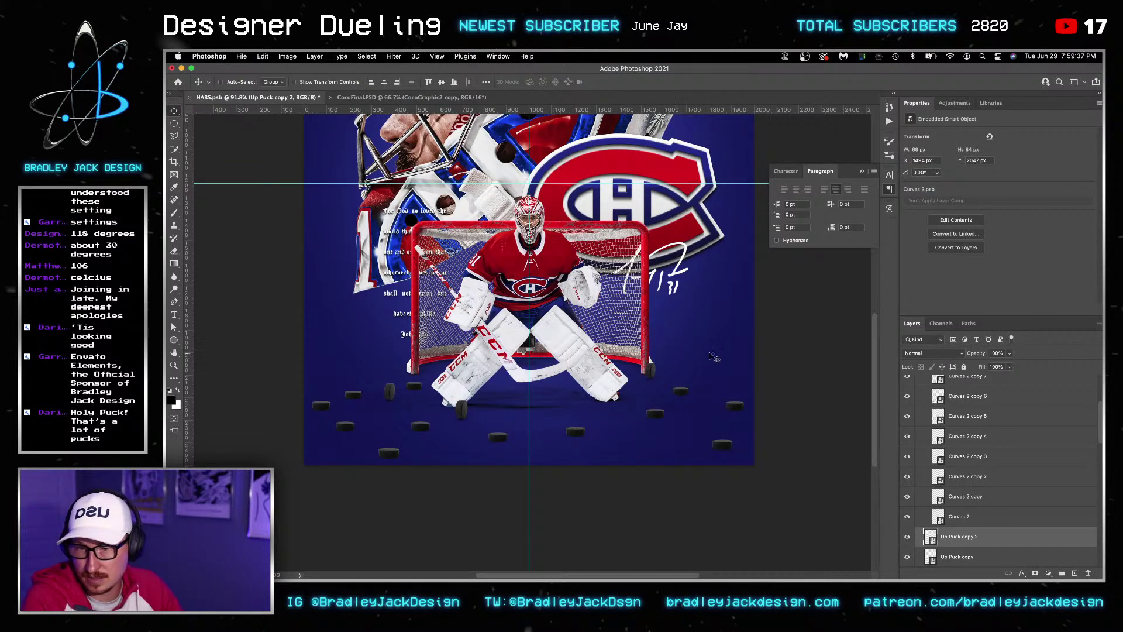
Invert the black layer mask of Group 1 and nudge the group's coloured stripes slightly upward behind the goalie
key("super+0")
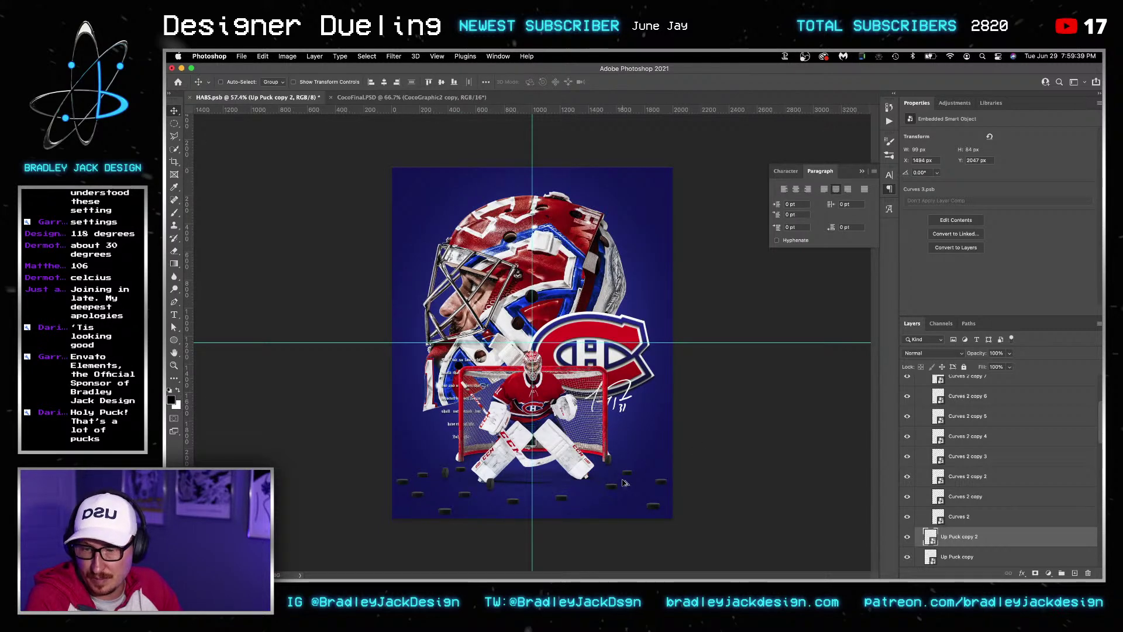
scroll(624, 483, "up", 3)
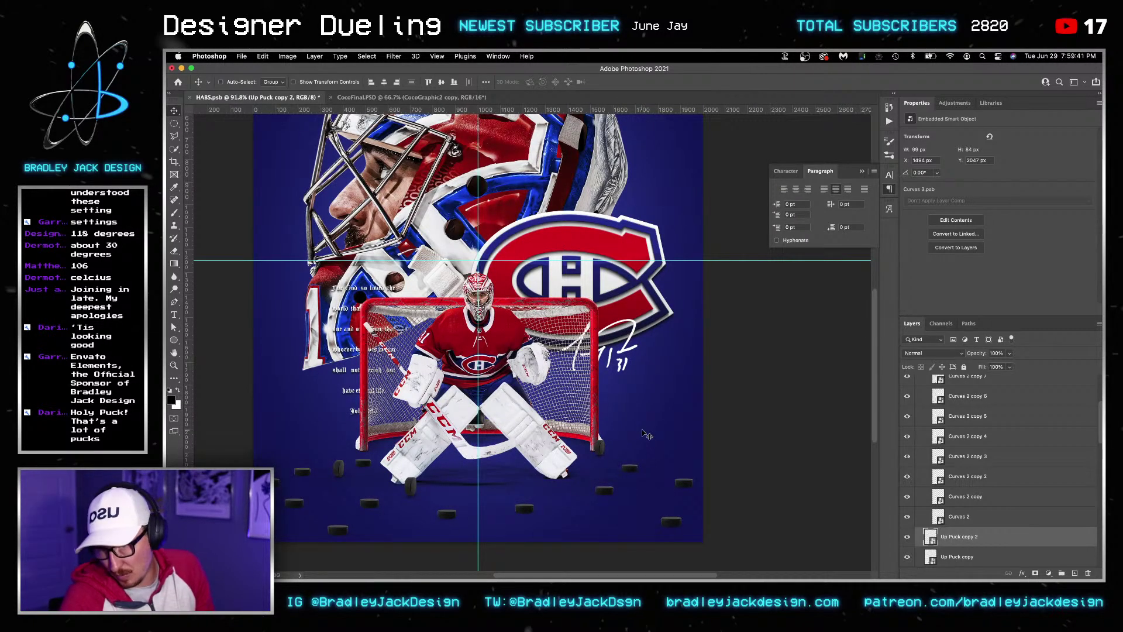
scroll(962, 499, "down", 1)
scroll(962, 499, "down", 10)
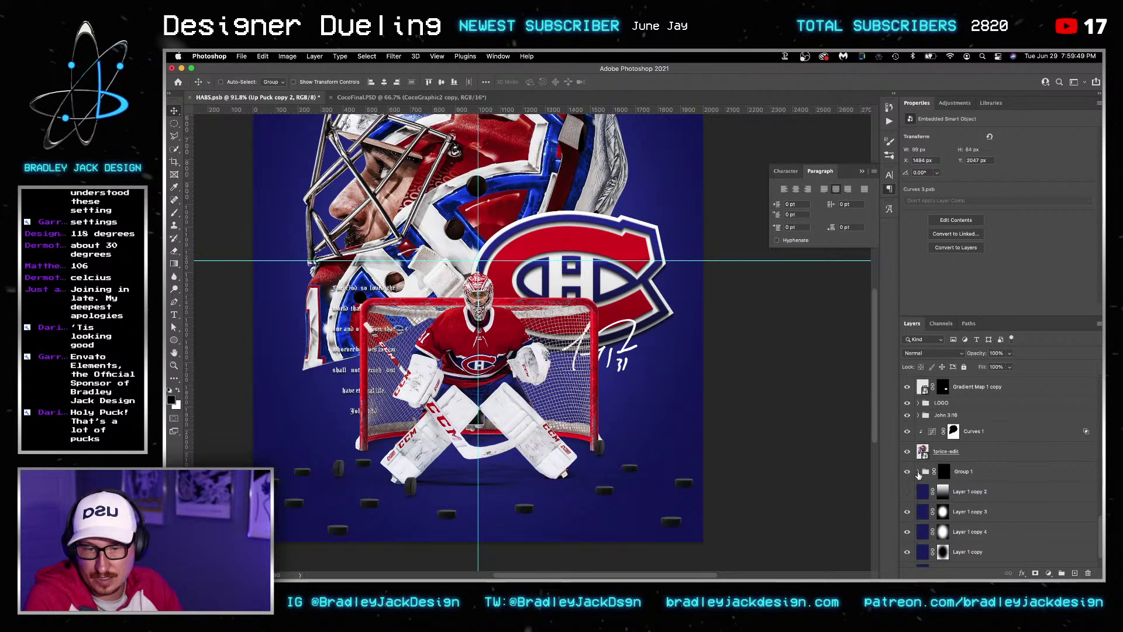
left_click(944, 471)
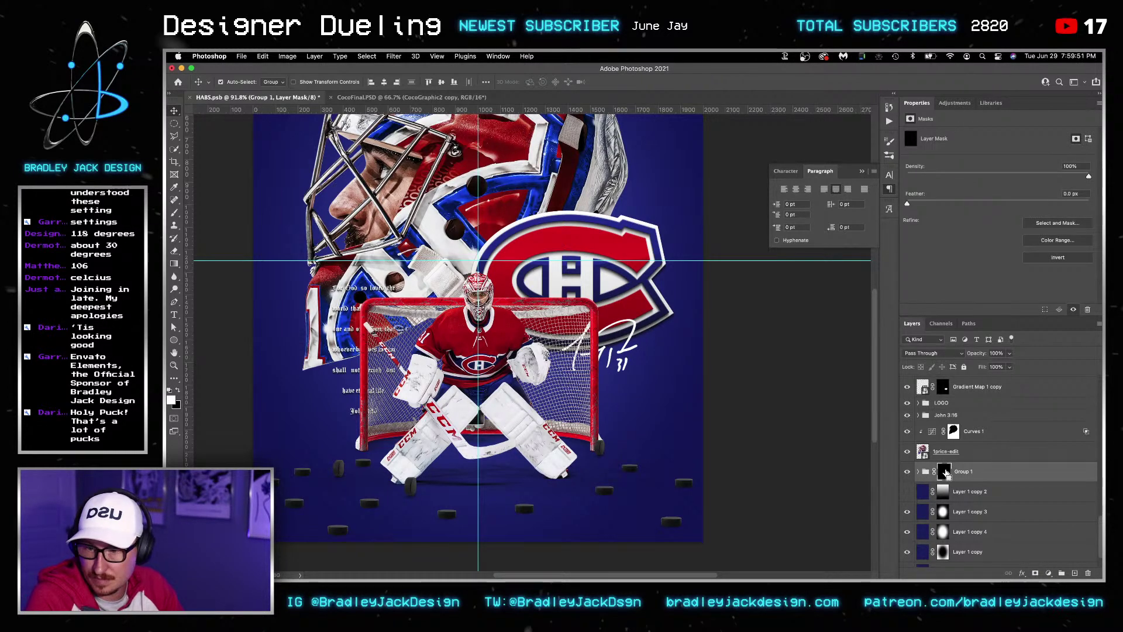
key("super+i")
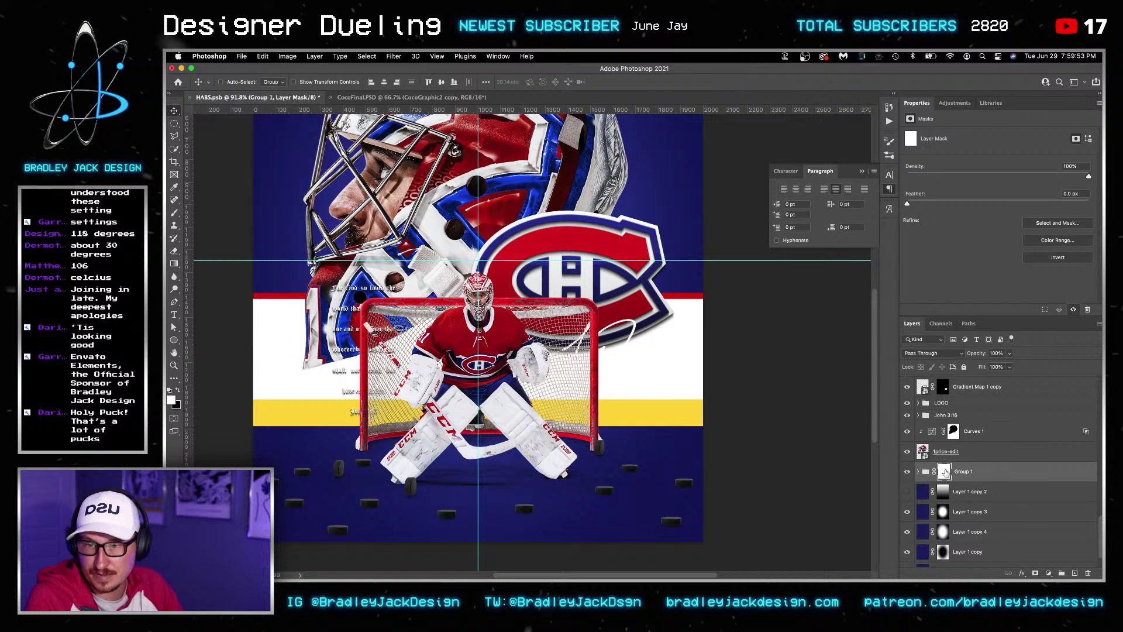
key("shift+Up")
key("shift+Up")
key("Down")
key("Down")
key("Down")
key("Down")
key("Down")
key("Down")
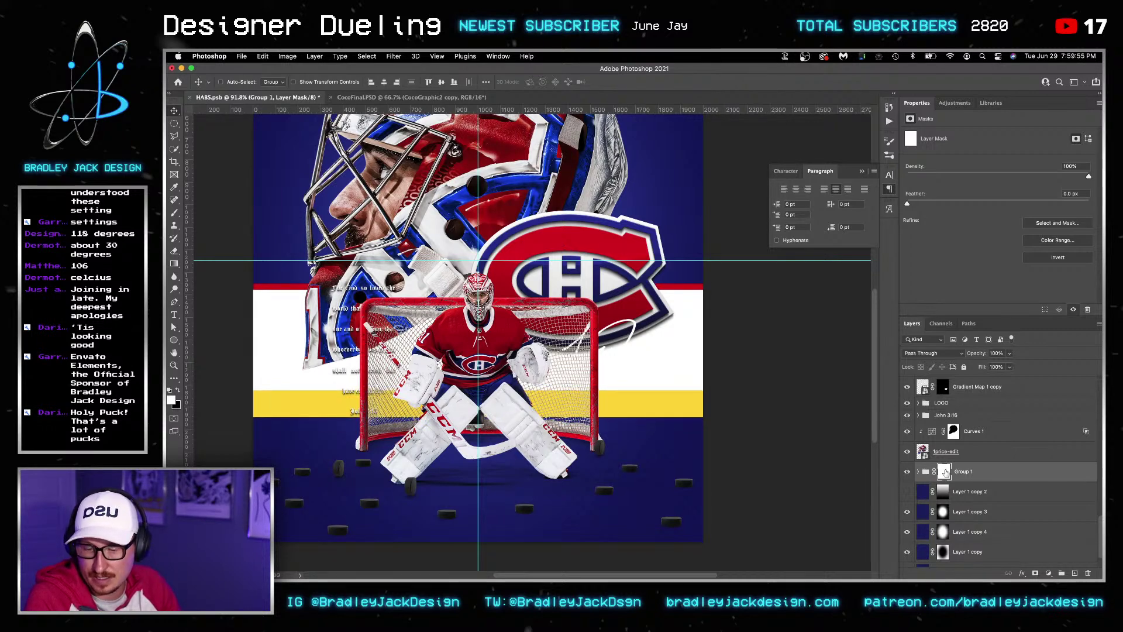
Hide Group 1, show the Layer 1 copy 2 gradient layer and set its blend mode to Multiply
left_click(907, 471)
left_click(915, 492)
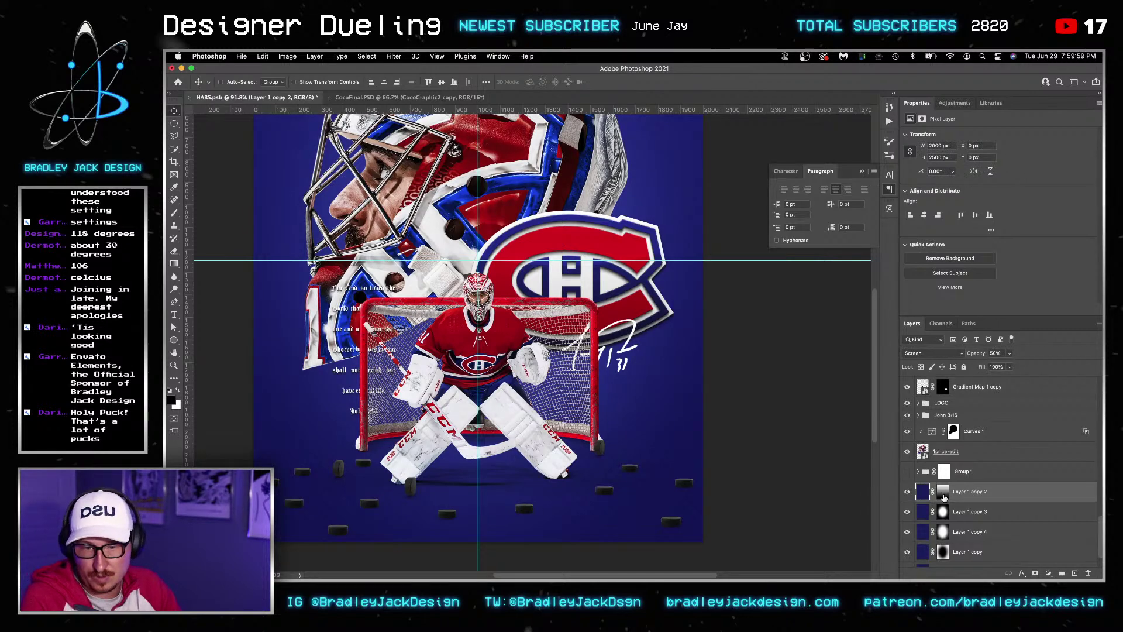
left_click(943, 495)
key("alt+shift+m")
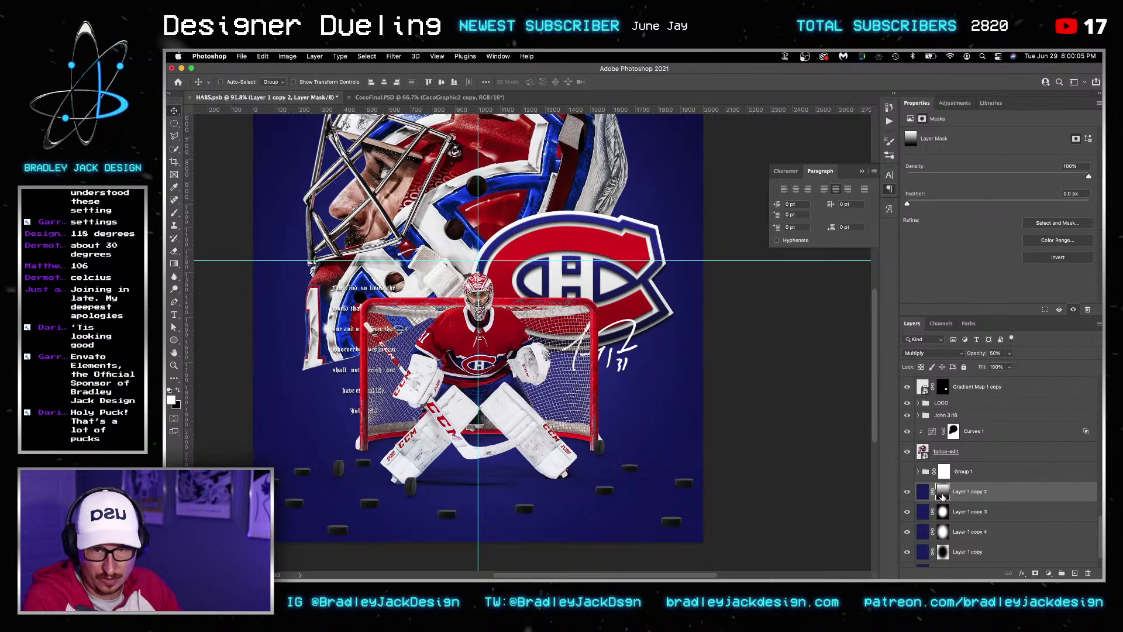
Select the poster's full-width floor area, from the goalie's pads down to the bottom edge, with a rectangular marquee
key("m")
left_click_drag(204, 396, 603, 533)
left_click_drag(174, 124, 211, 123)
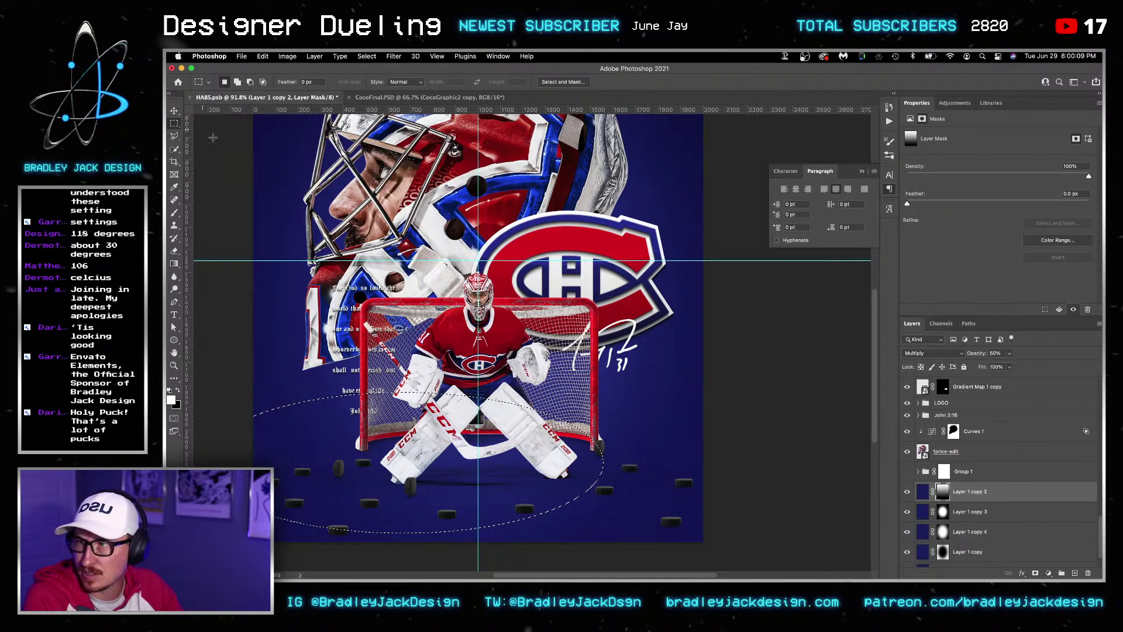
left_click_drag(211, 403, 855, 551)
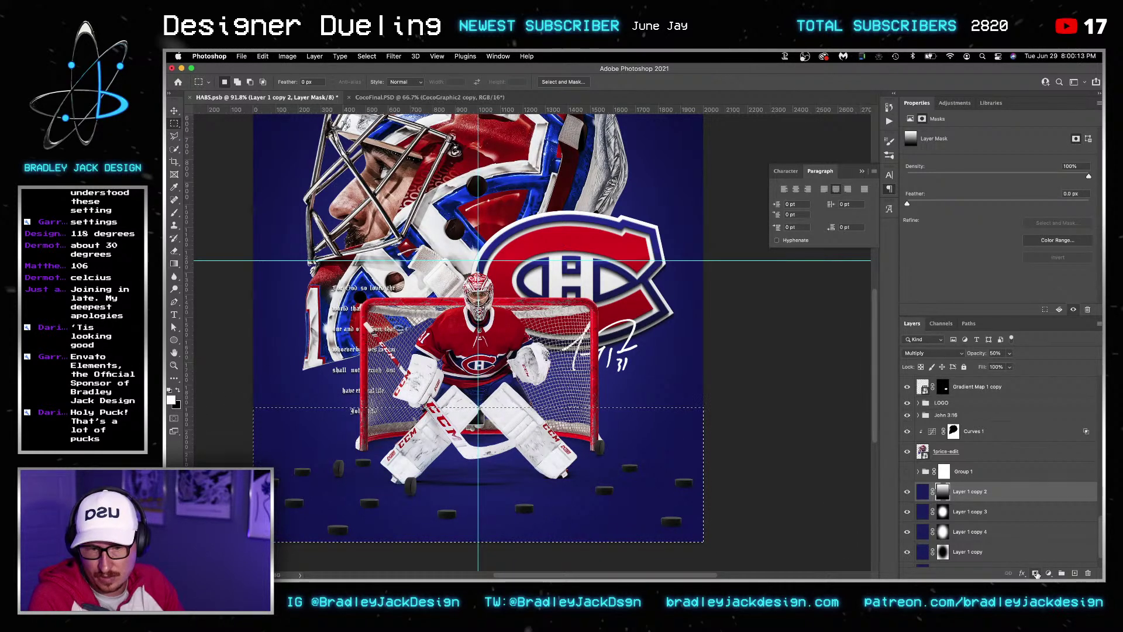
left_click(1035, 572)
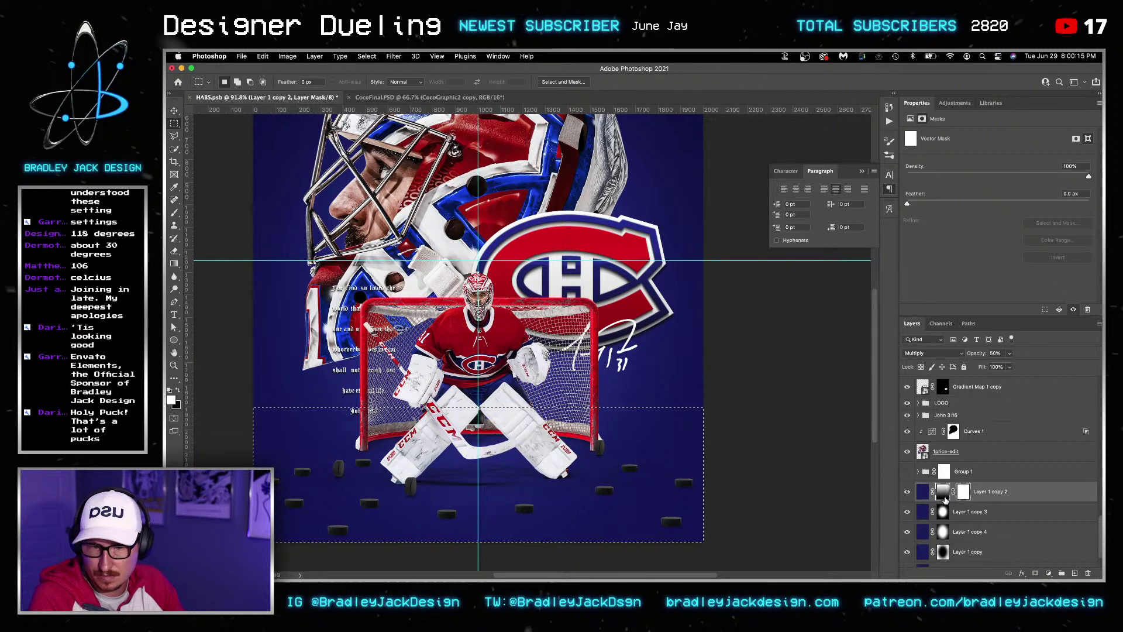
right_click(964, 492)
left_click(982, 514)
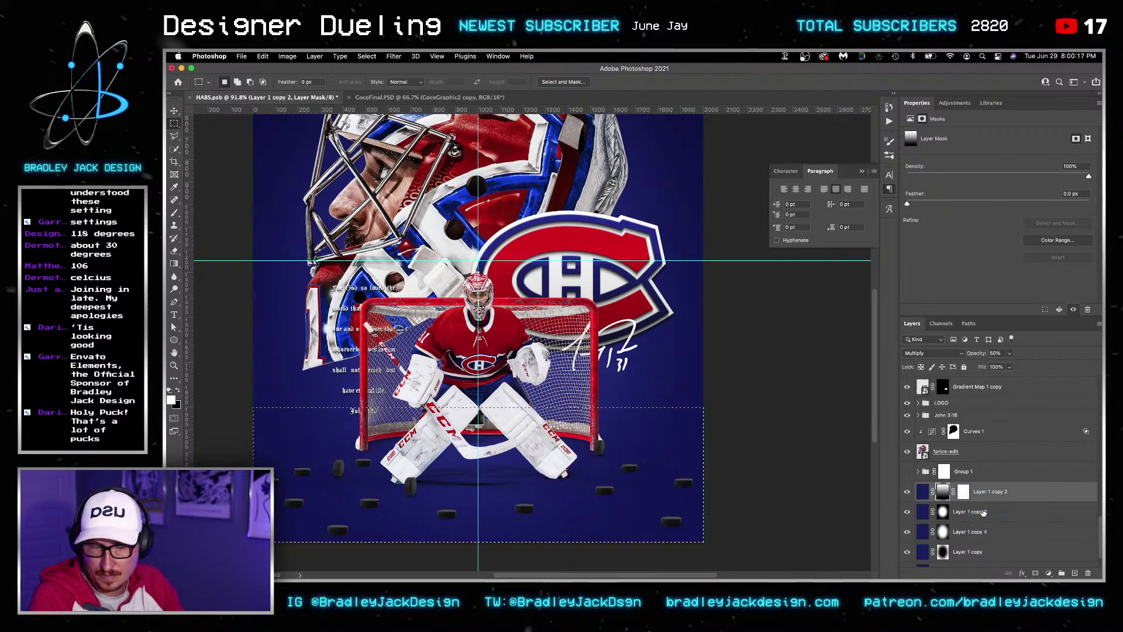
Put Layer 1 copy 2 into its own group, add a layer mask from the floor selection to the group and invert that mask
key("ctrl+g")
left_click(1035, 573)
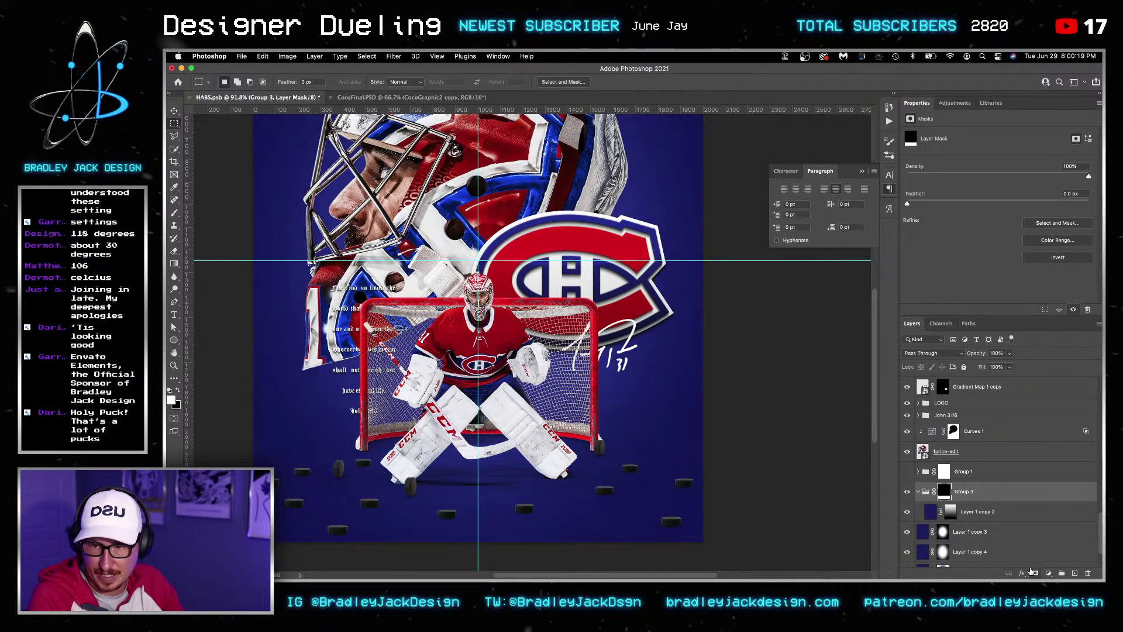
key("ctrl+i")
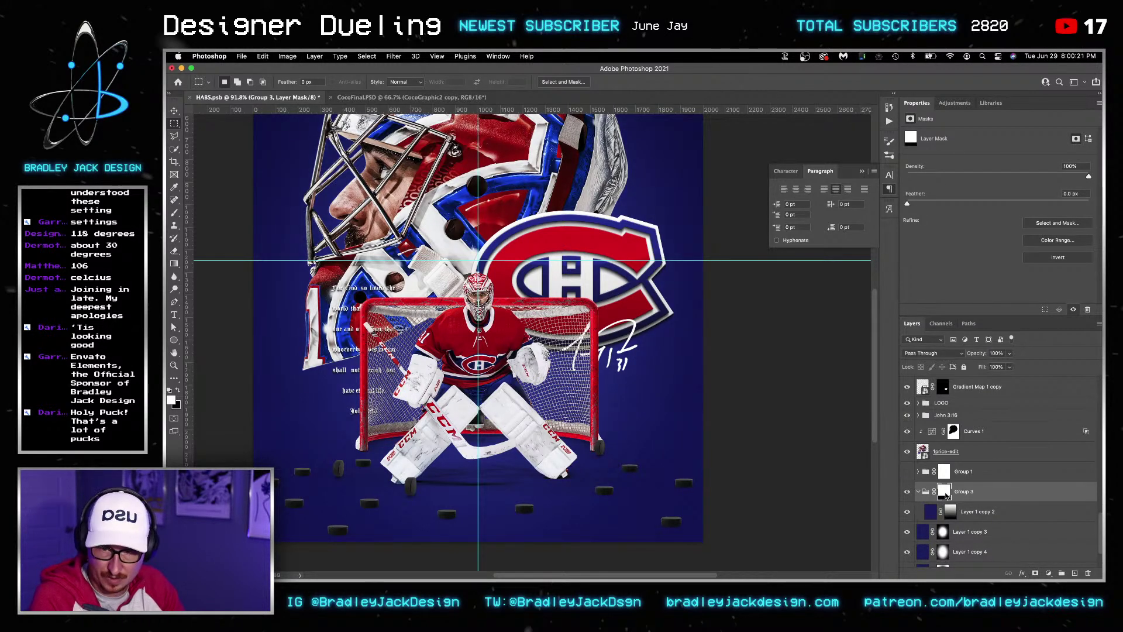
key("ctrl+t")
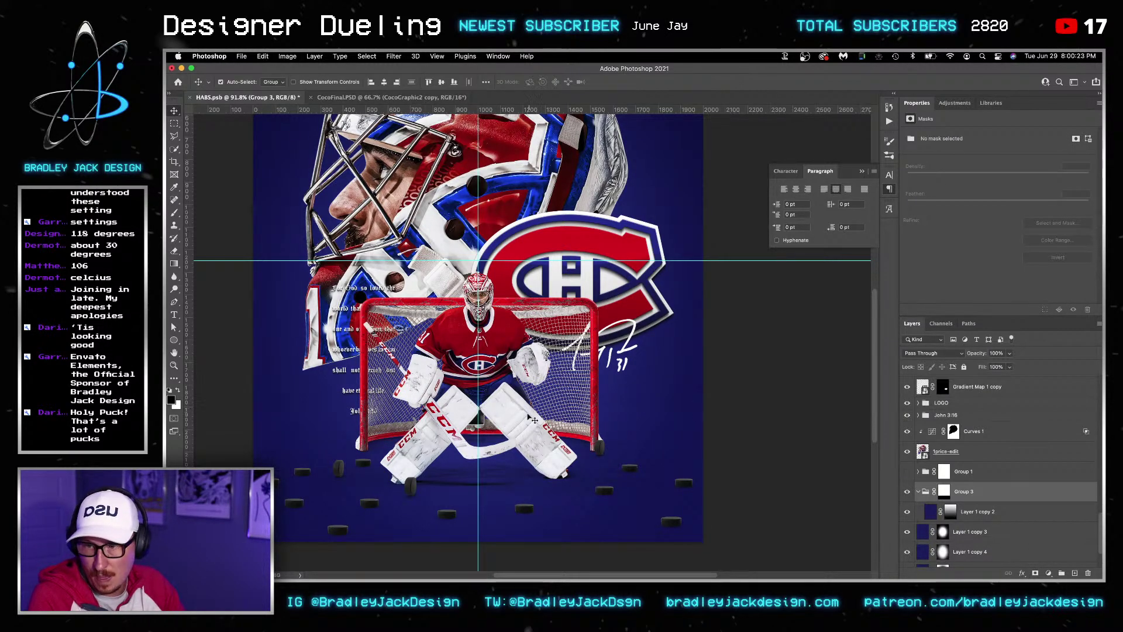
key("ctrl+0")
left_click_drag(532, 518, 532, 532)
key("Return")
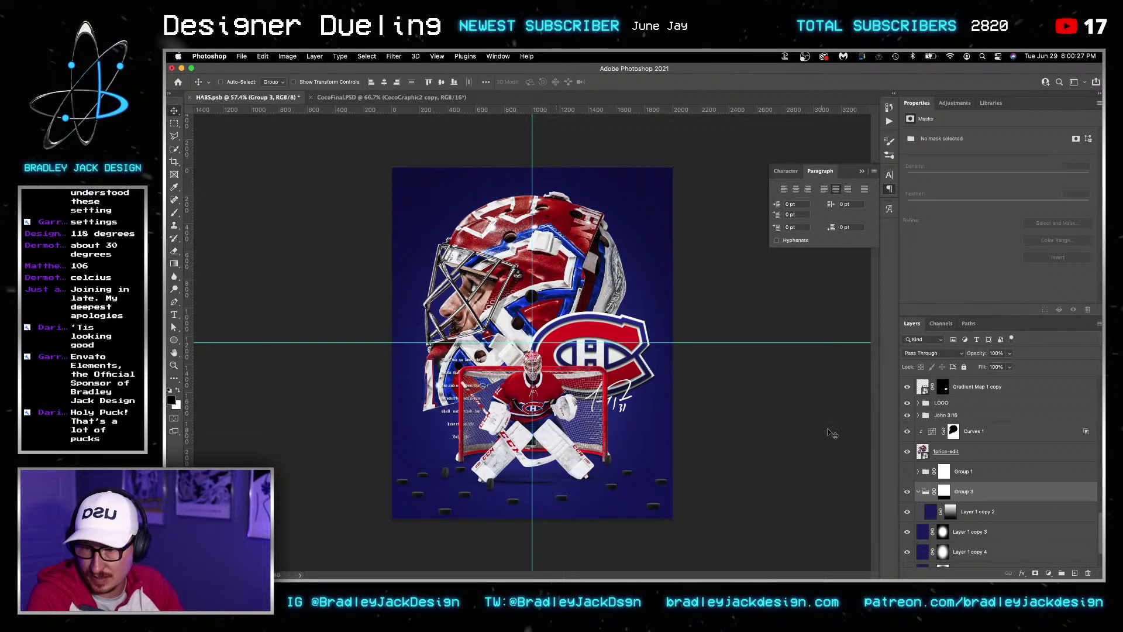
Place the ice texture image 3.jpg over the poster's floor, above Group 3, and set its blend mode to Multiply
key("super+Tab")
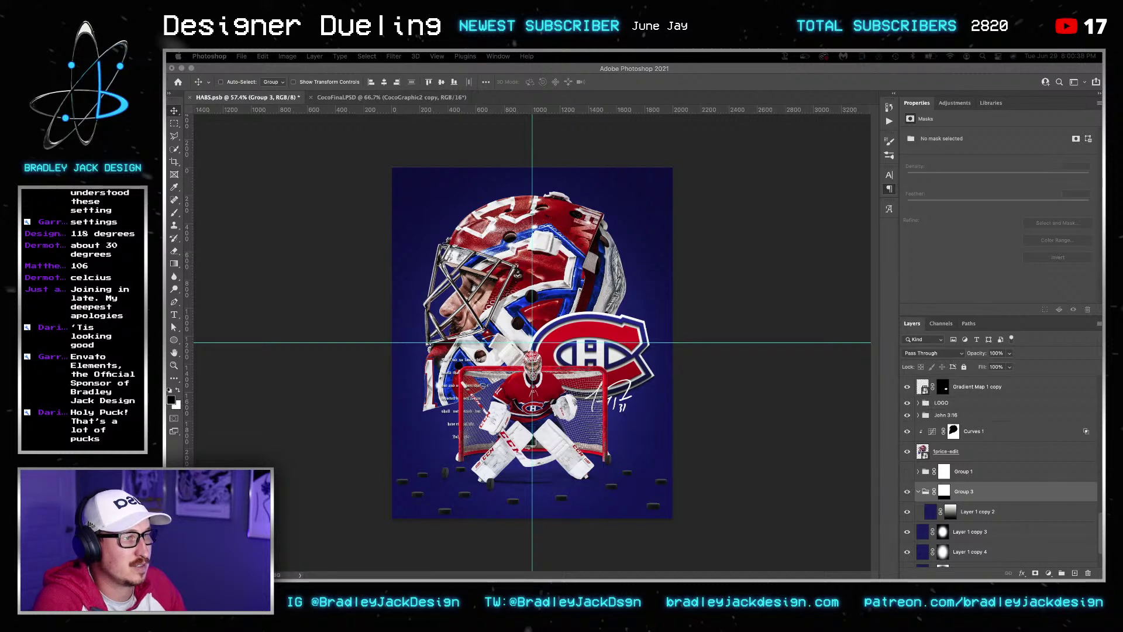
left_click_drag(924, 396, 583, 458)
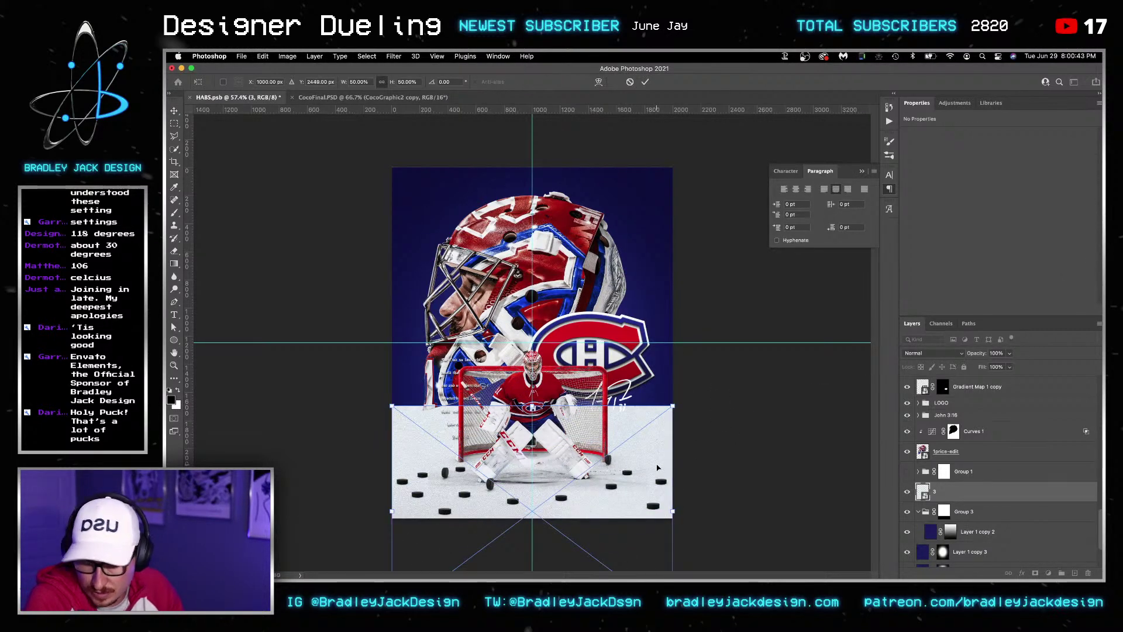
key("shift+alt+m")
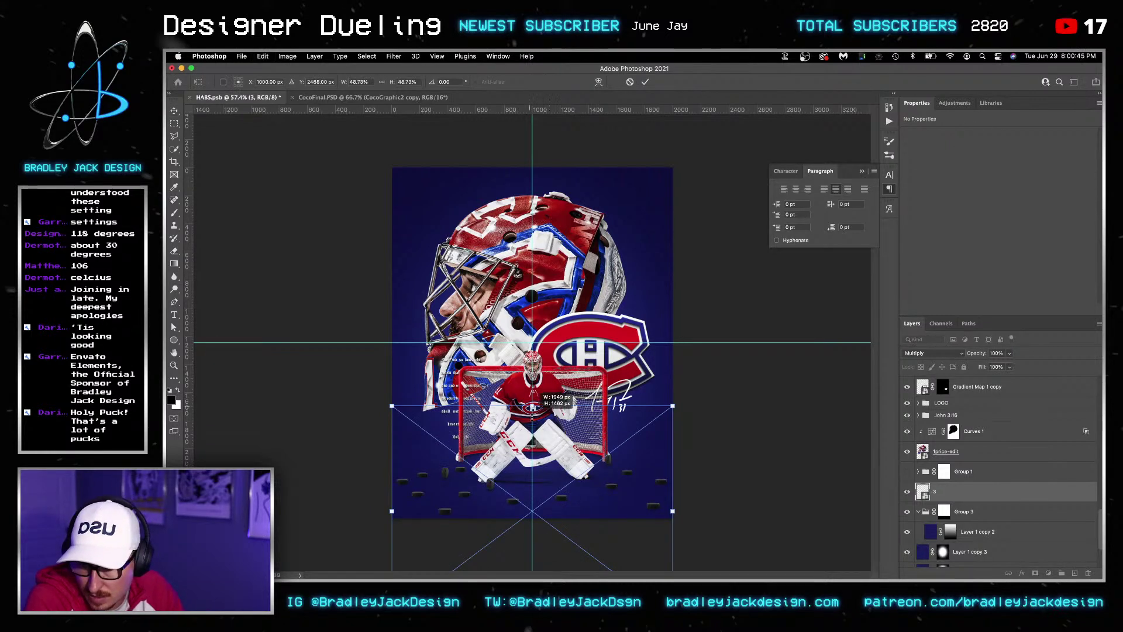
Lower the ice texture's top edge to the goalie's pads and squash its height to 17.47%, ending at the poster's bottom edge
left_click_drag(532, 405, 533, 446)
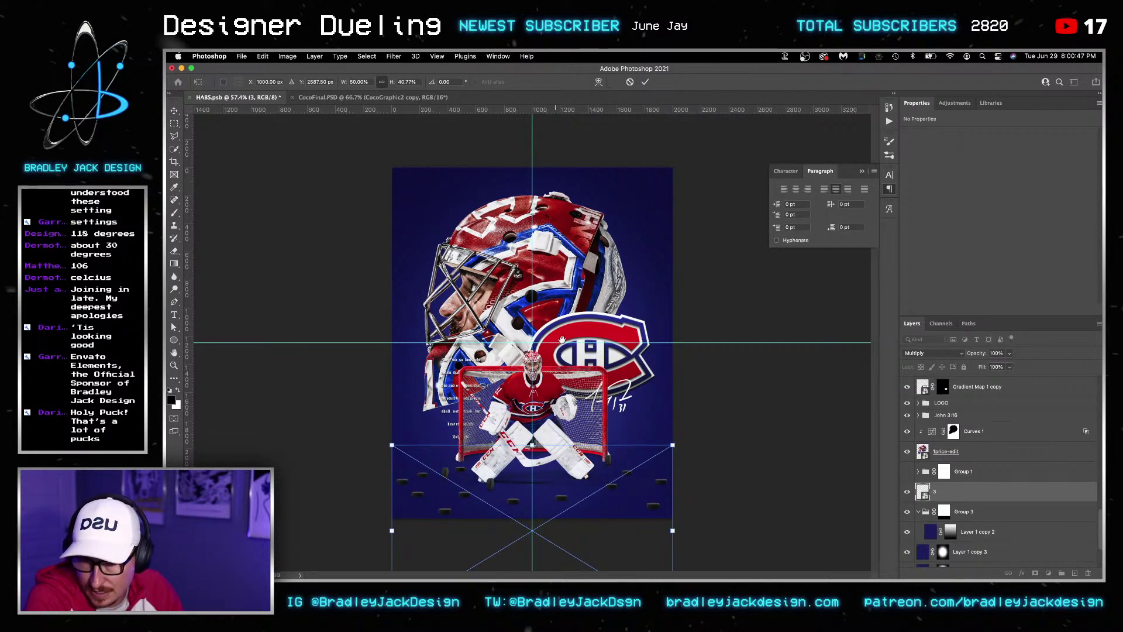
key("Return")
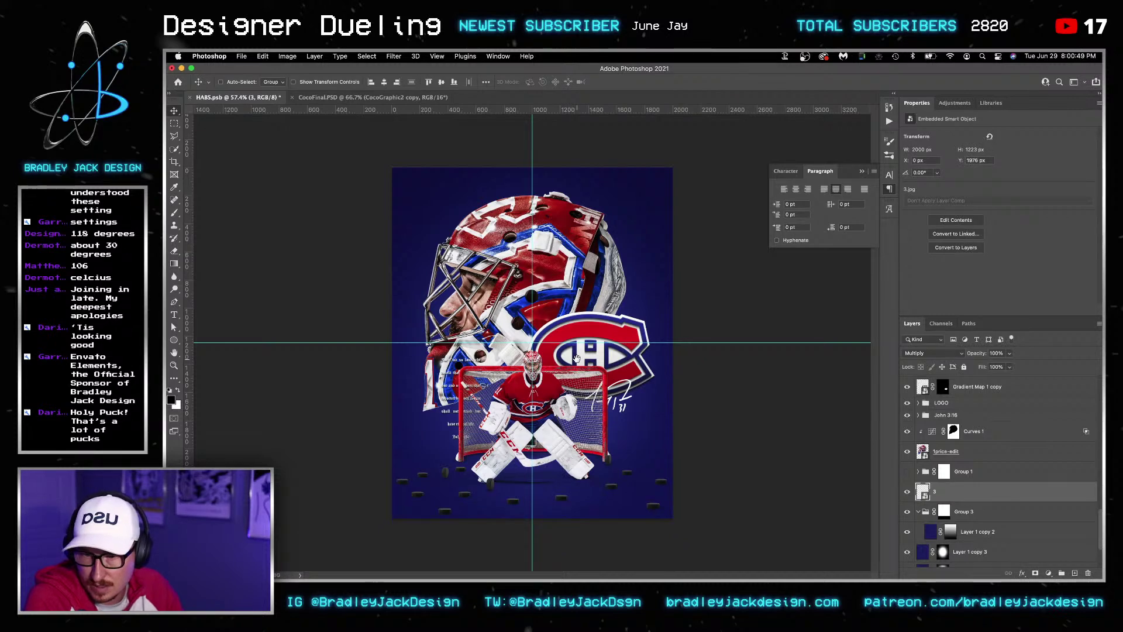
scroll(561, 512, "down", 3)
key("ctrl+t")
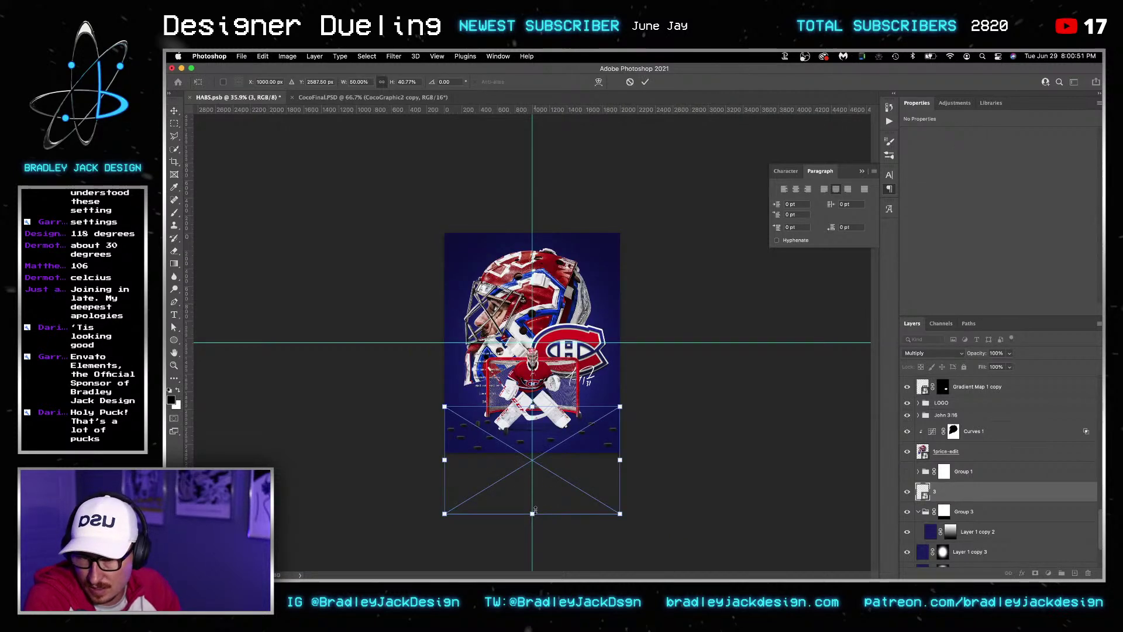
left_click_drag(533, 515, 532, 453)
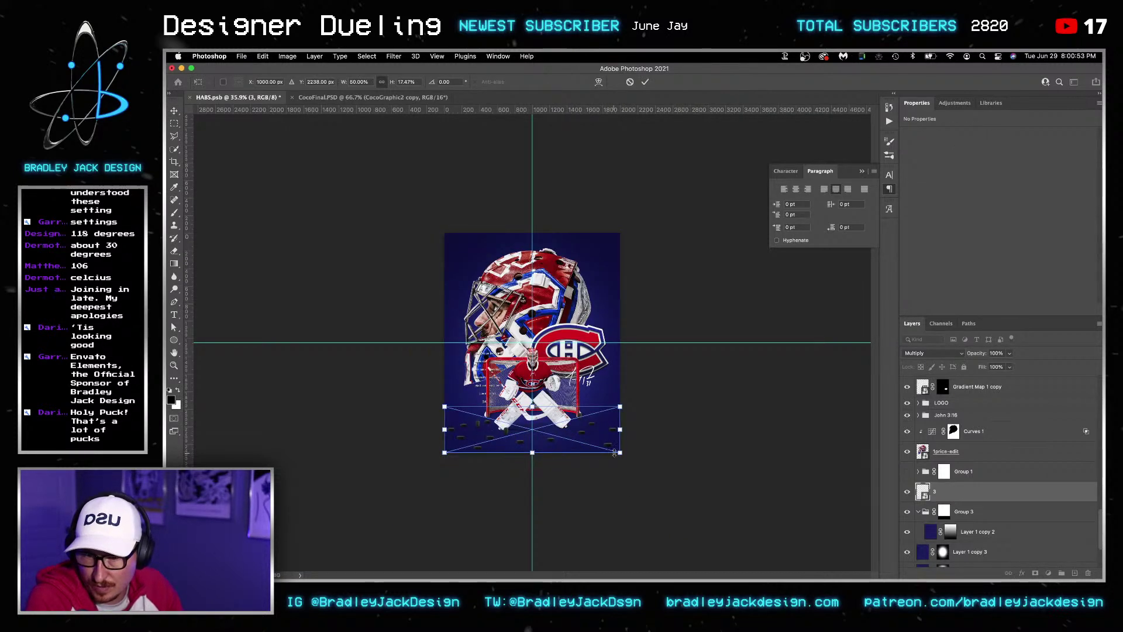
Spread the ice texture's bottom corners outward past the poster's sides in perspective, making it 3591 px wide
left_click_drag(619, 452, 645, 456)
left_click_drag(445, 452, 372, 460)
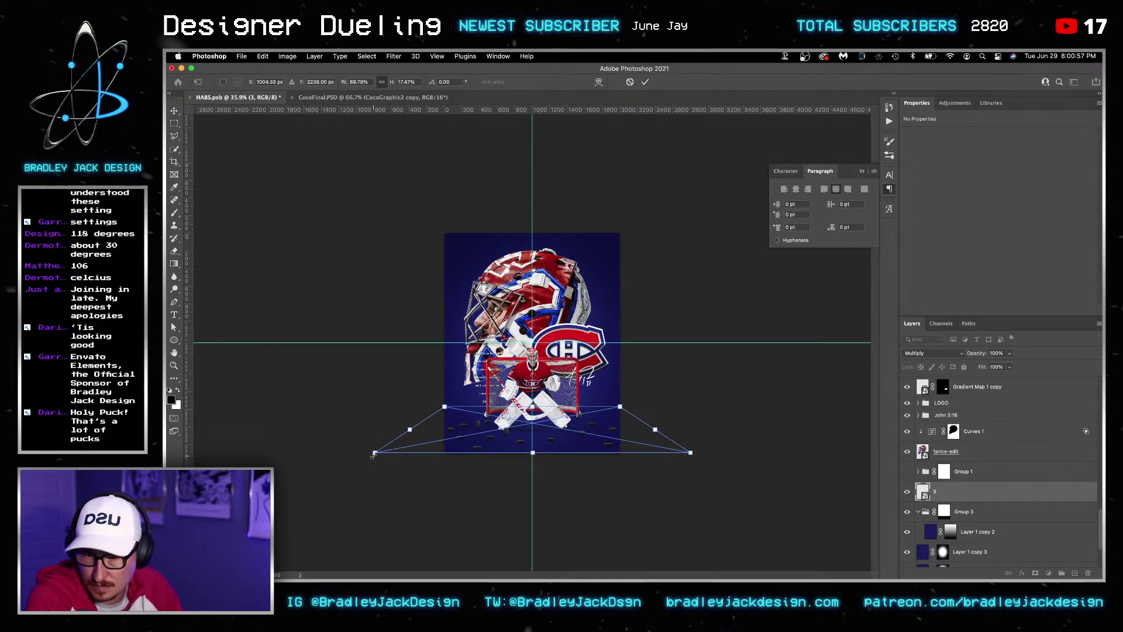
key("Escape")
Duplicate the perspective ice texture layer
left_click_drag(519, 401, 571, 402)
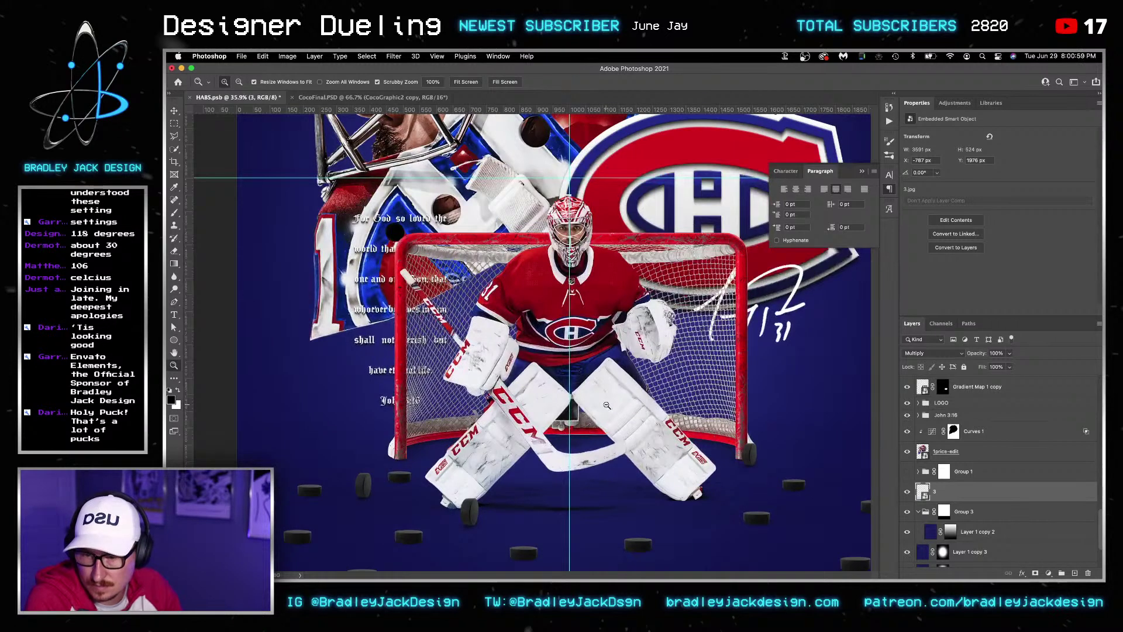
key("v")
key("ctrl+j")
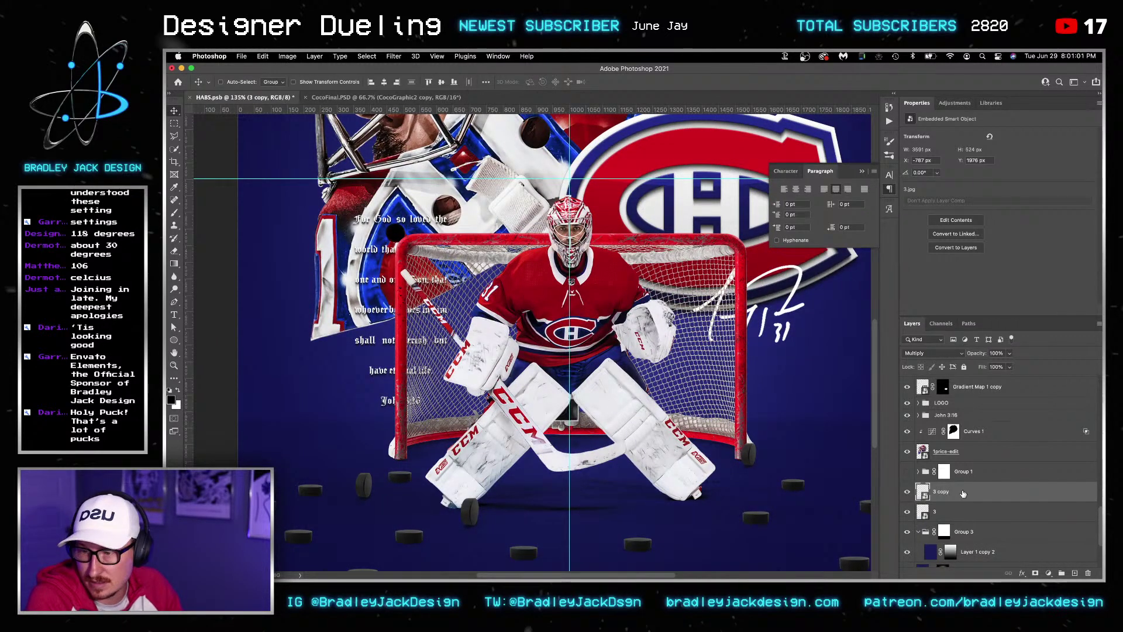
scroll(696, 479, "down", 3)
scroll(695, 479, "down", 3)
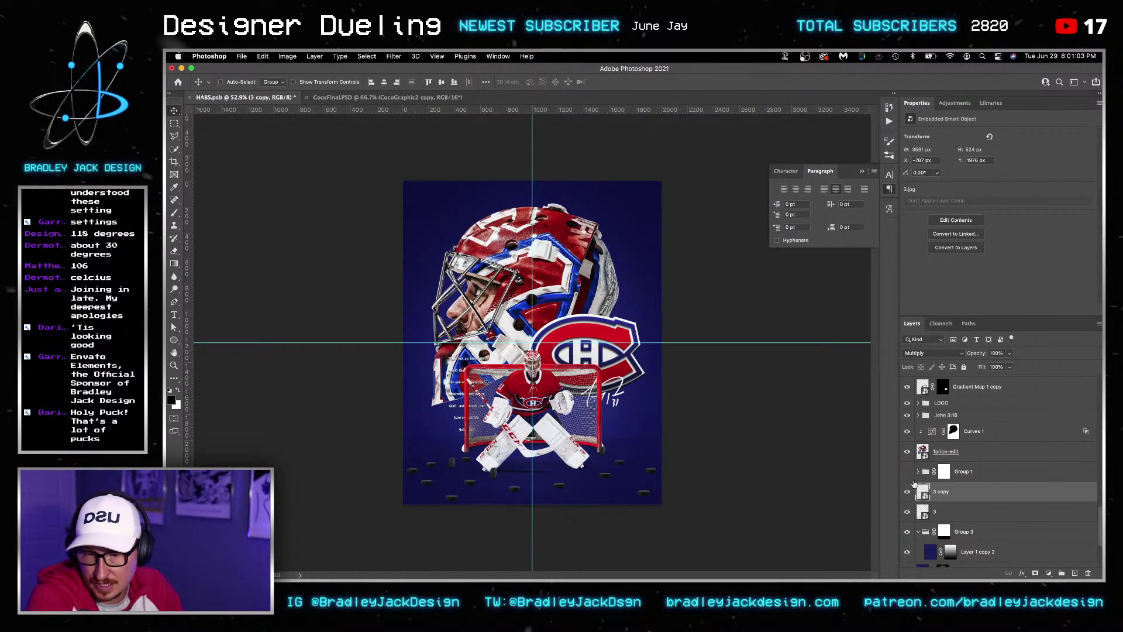
left_click(943, 509, "shift")
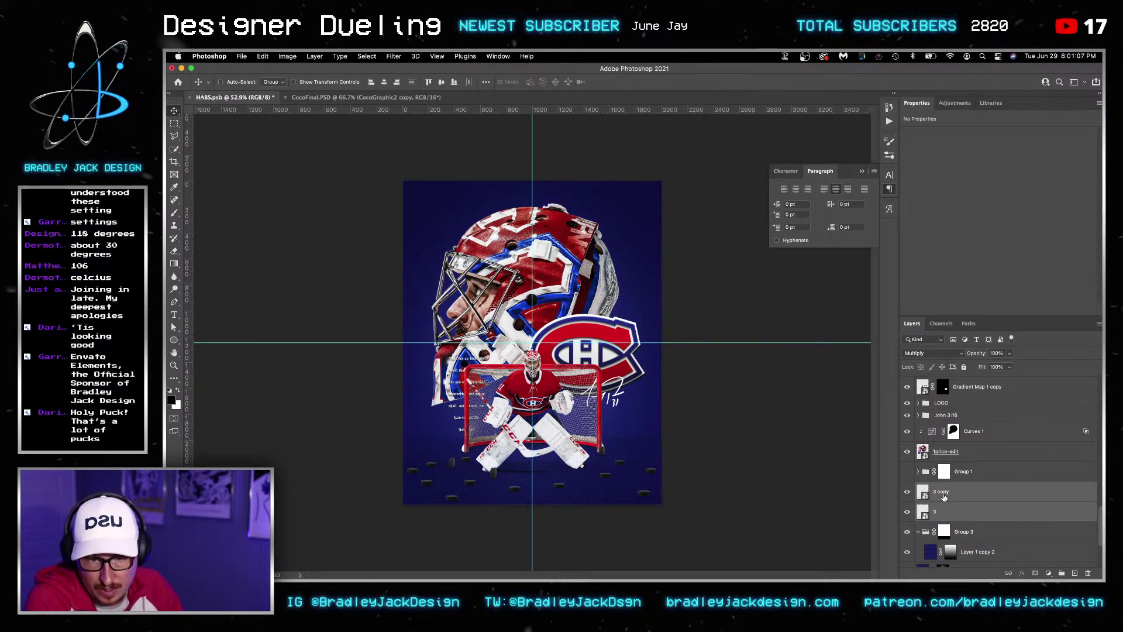
key("ctrl+g")
key("ctrl+z")
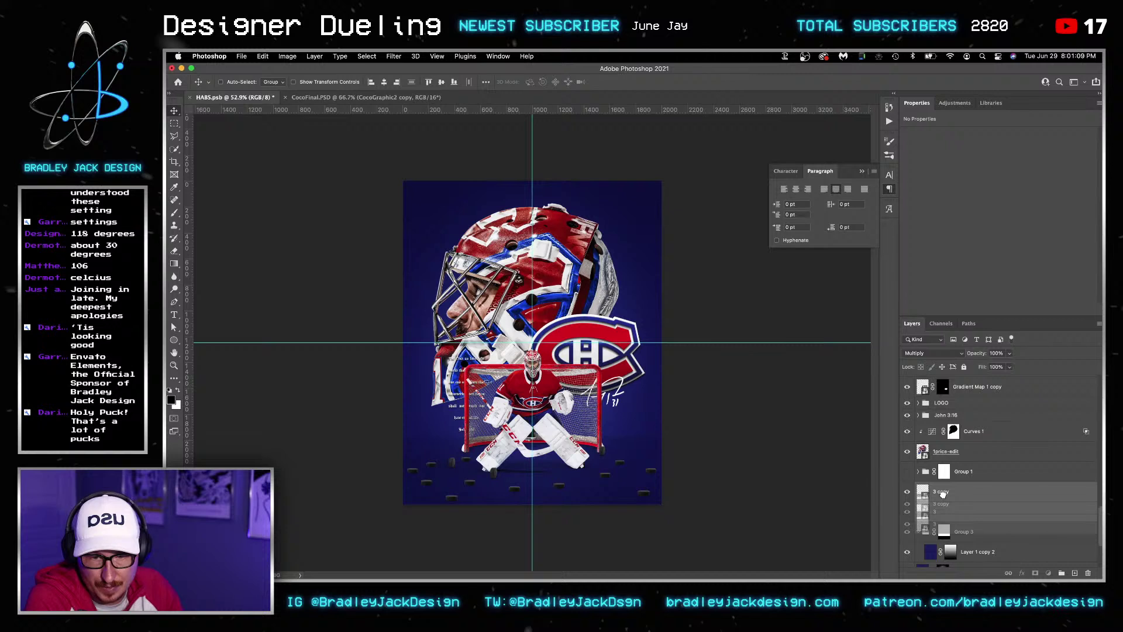
Delete the unused Hockey%20Puck%20Standing.H10.2k layer from the Envato Stuff group
scroll(942, 496, "up", 5)
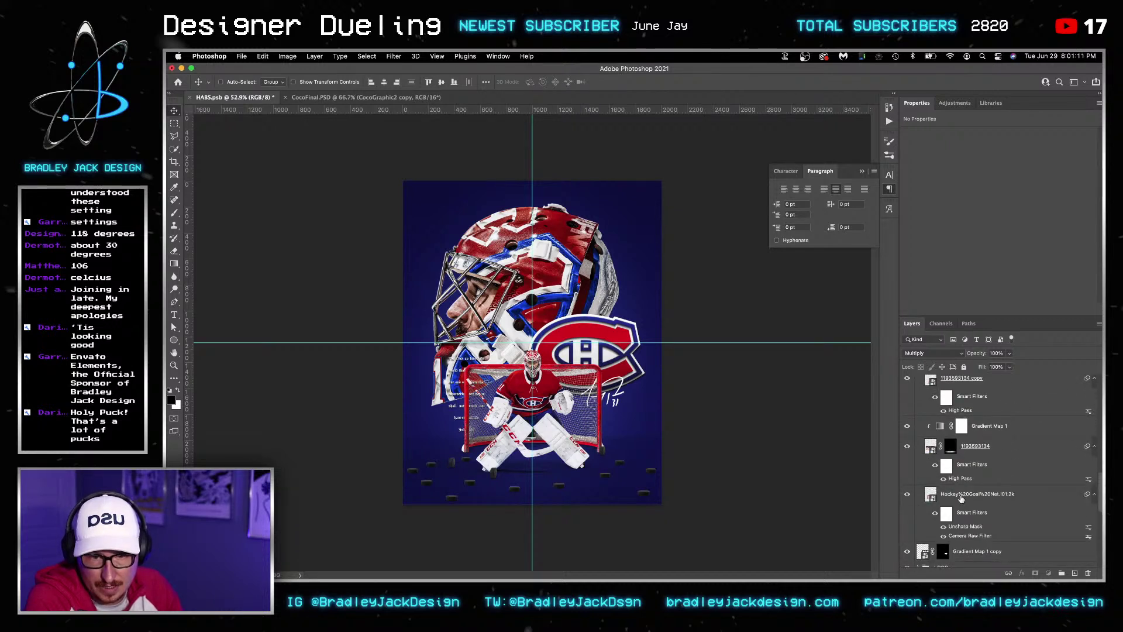
left_click(926, 393)
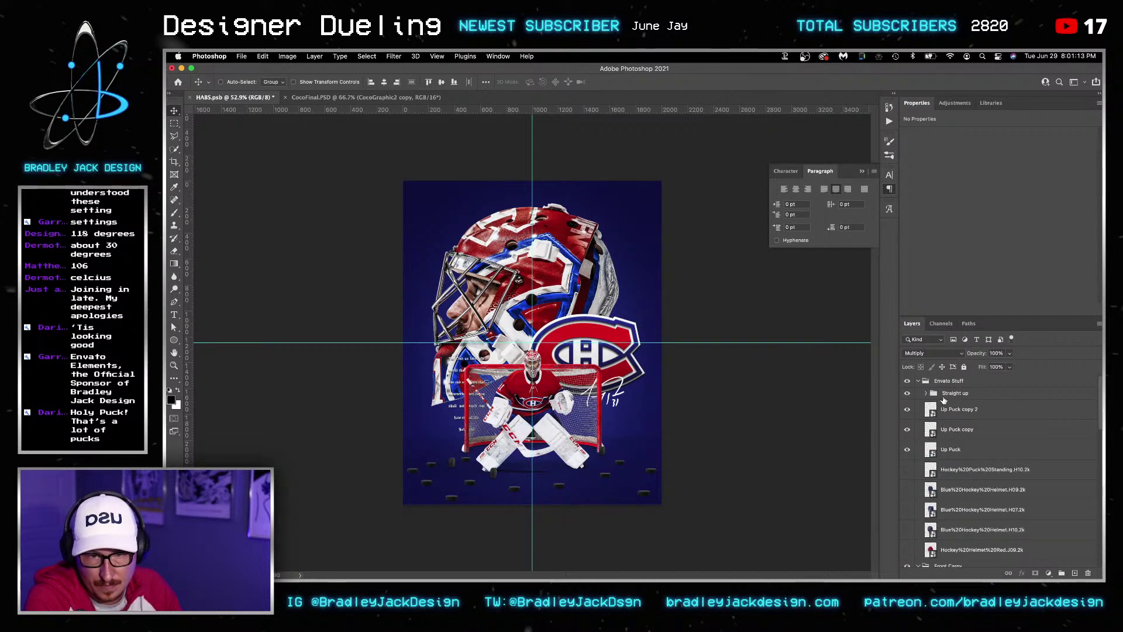
left_click(953, 393)
left_click(955, 450, "shift")
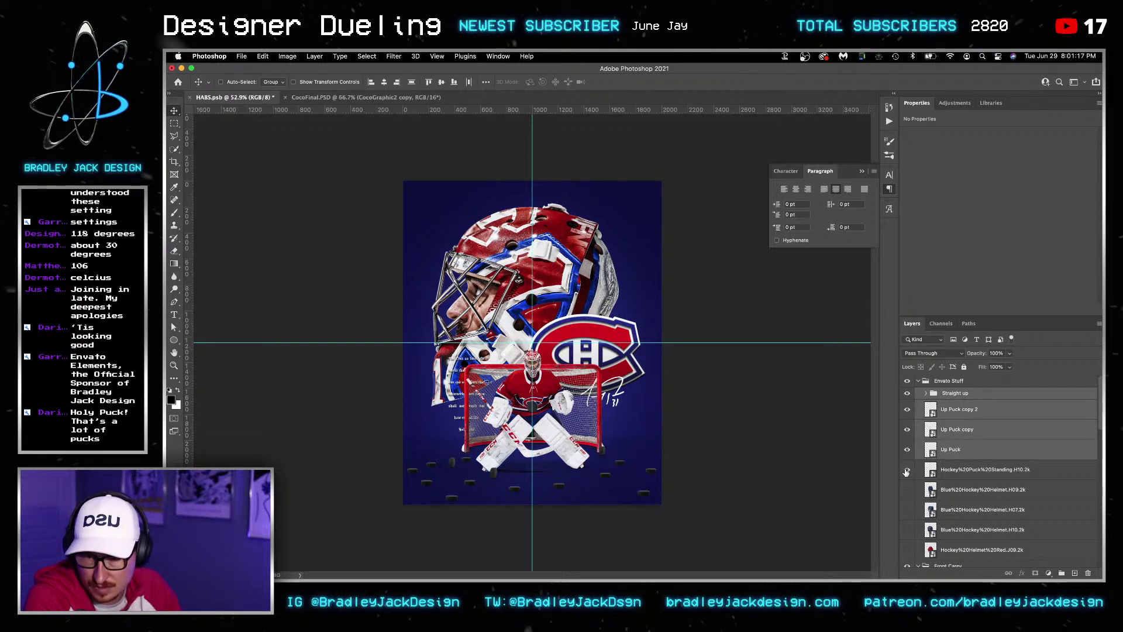
left_click(943, 470)
key("Delete")
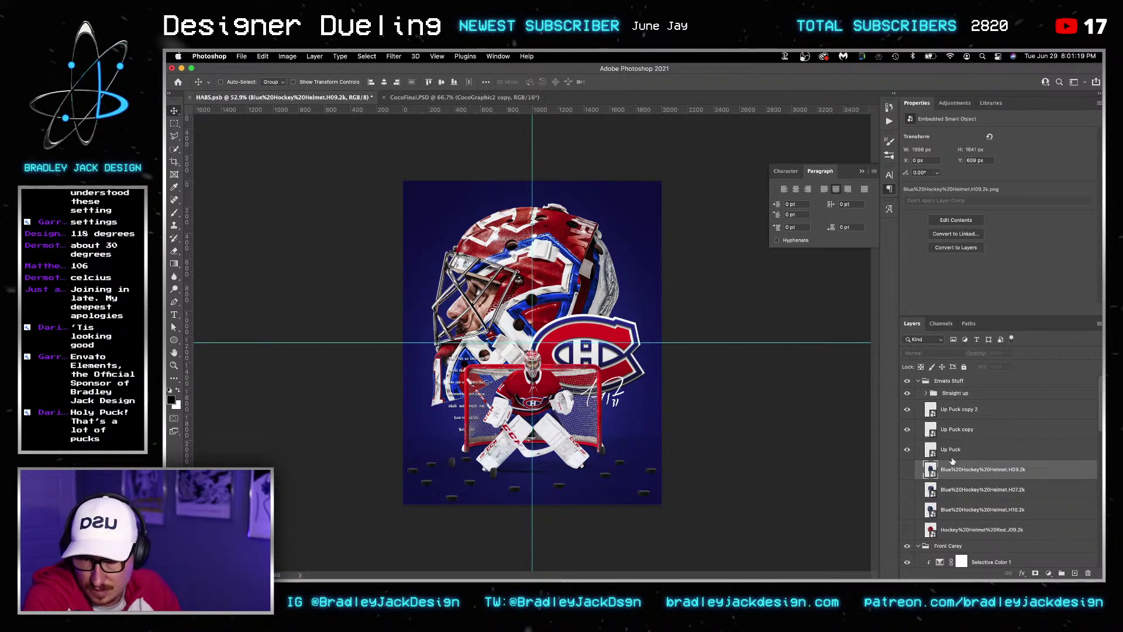
Hide the three Up Puck layers and rename the Straight up group as Pucks
left_click(950, 451)
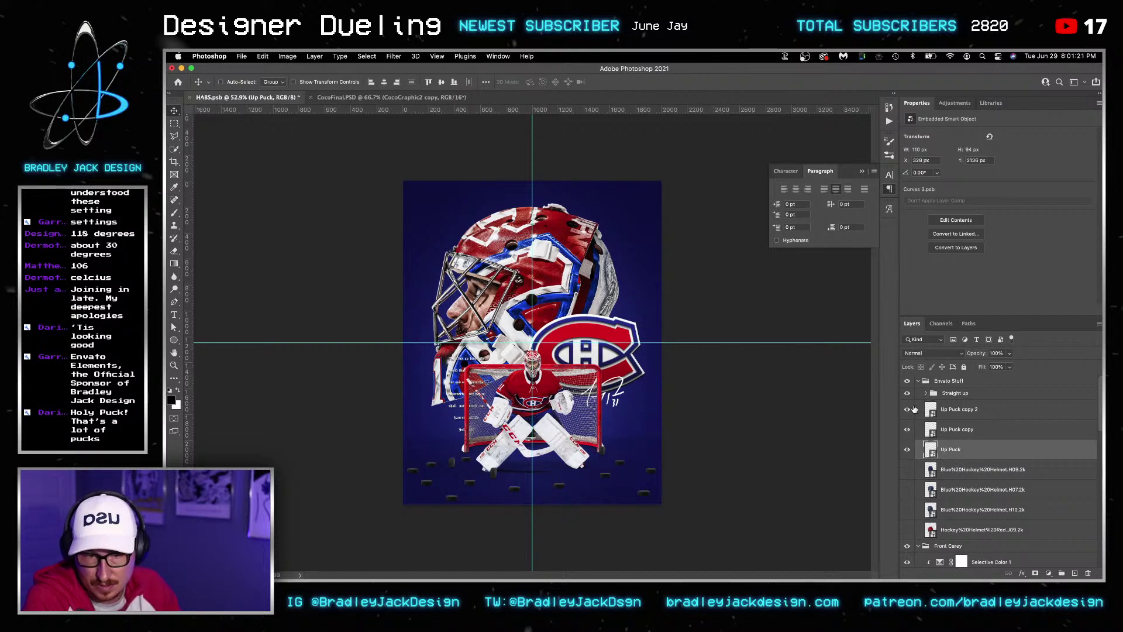
left_click(908, 449)
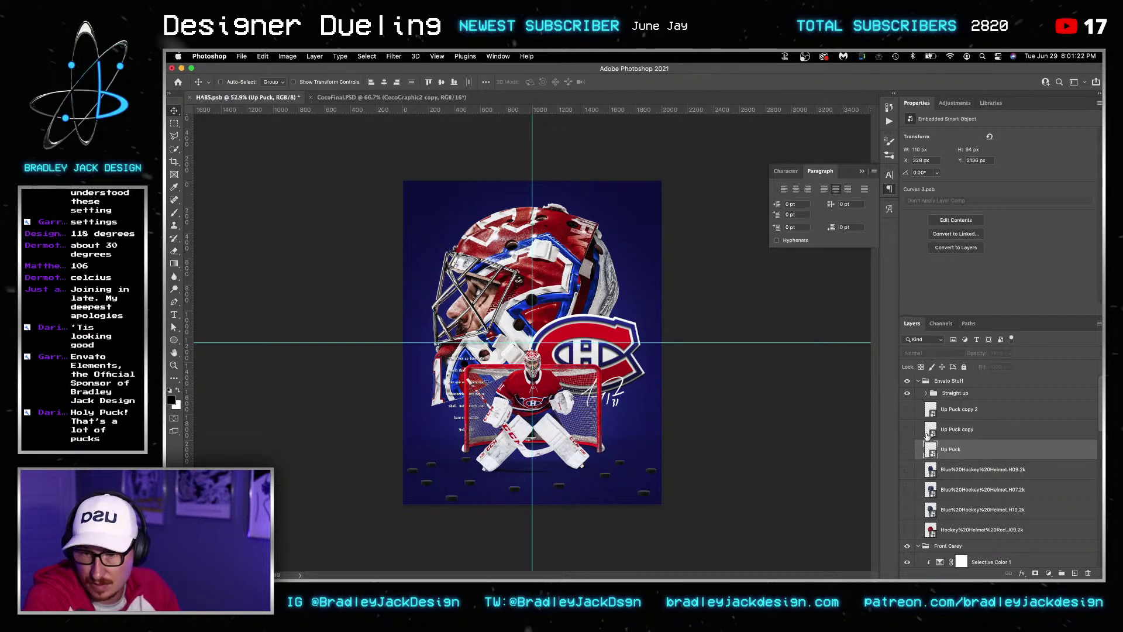
double_click(952, 393)
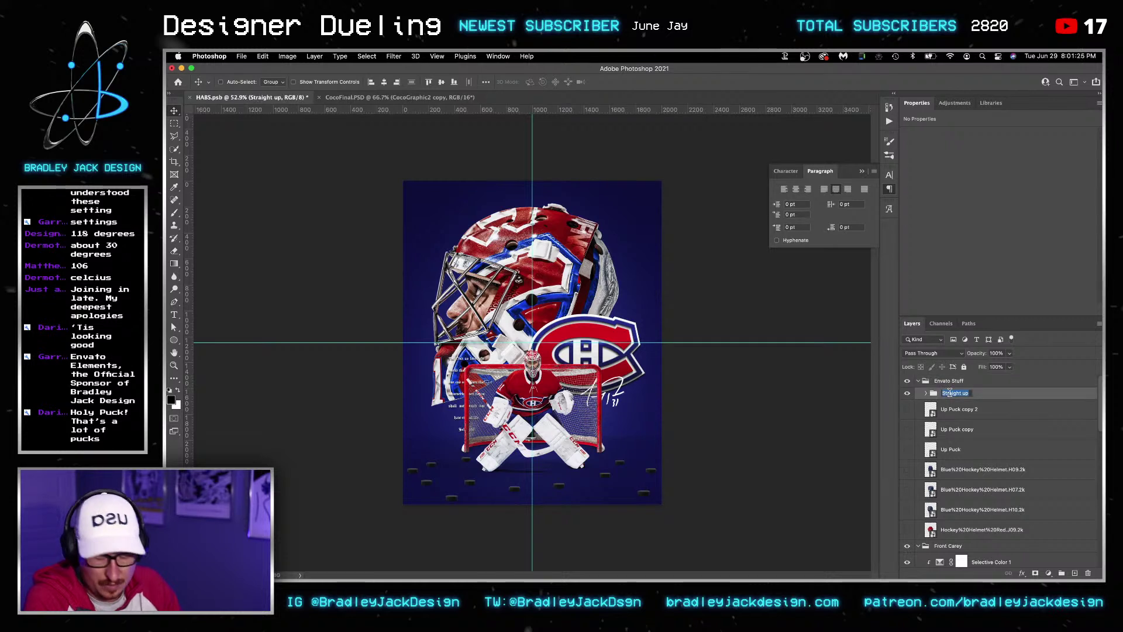
type("Pucks")
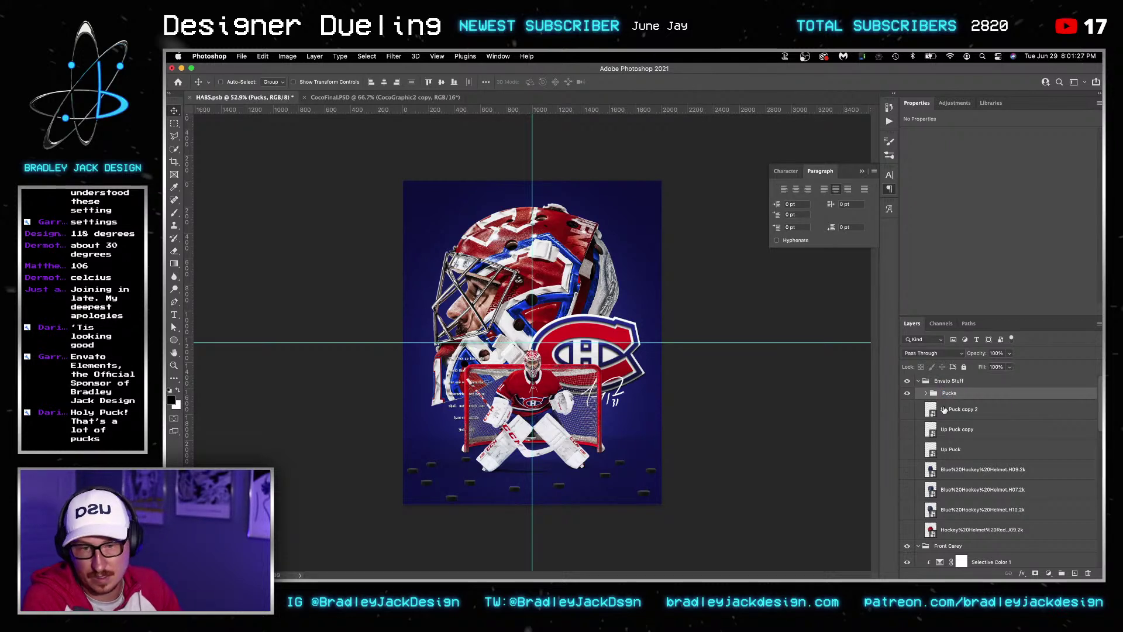
Delete the three hidden Up Puck layers and move the Pucks group directly below Group 1, above the 3 copy layer
left_click(971, 408)
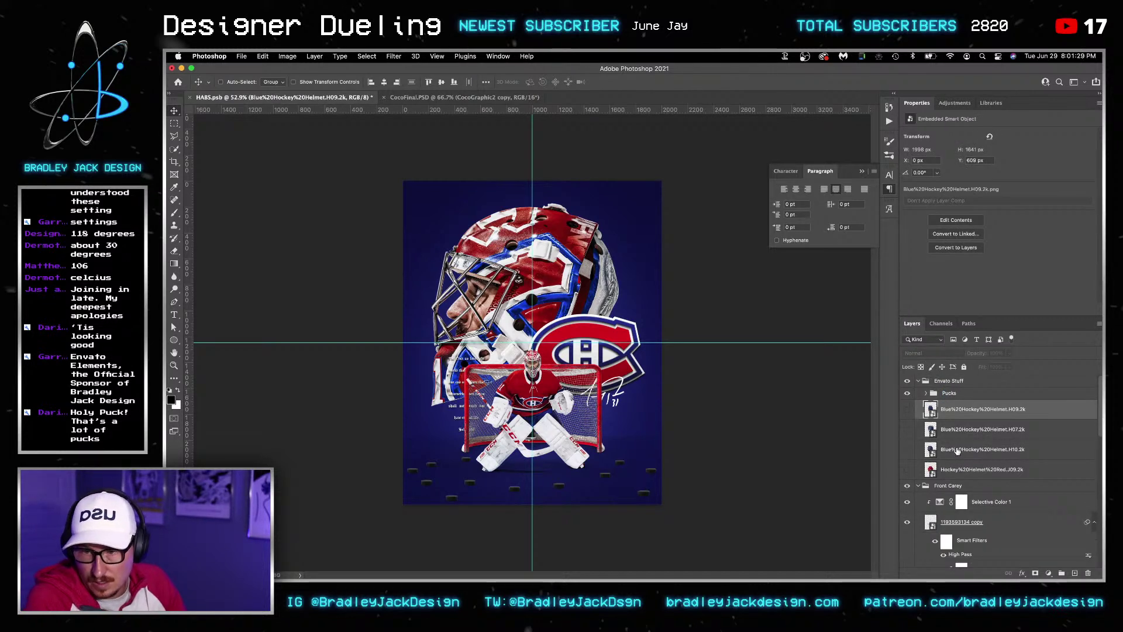
left_click(947, 395)
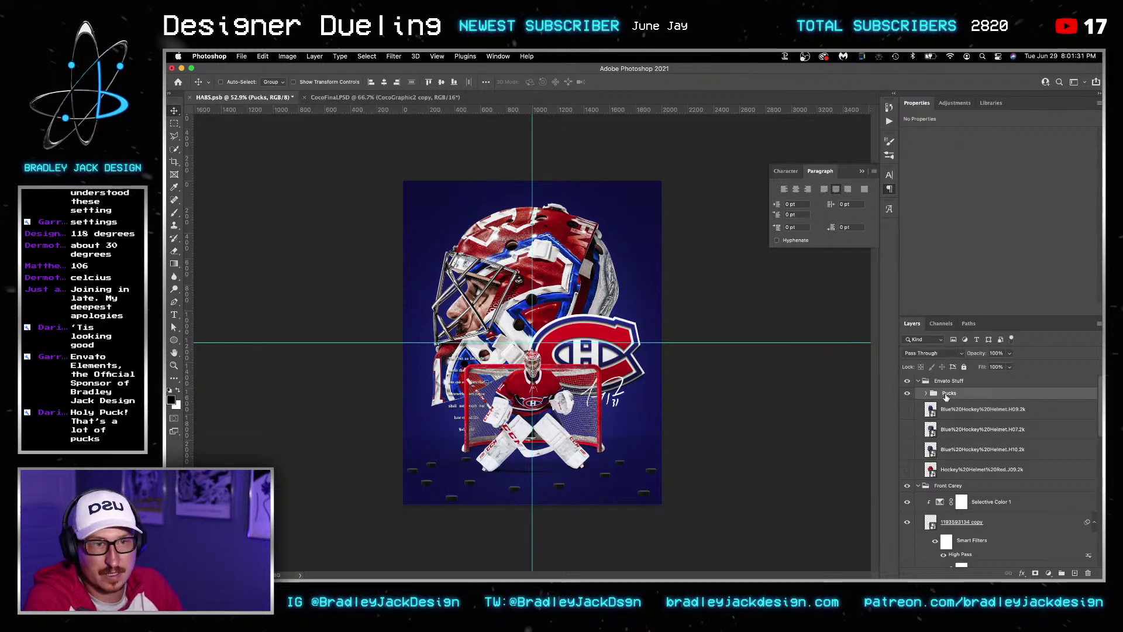
scroll(945, 396, "down", 5)
left_click_drag(946, 396, 953, 451)
scroll(945, 397, "up", 3)
Try grouping the Pucks group with the 3 copy and 3 layers under the name Pucks and Floor
left_click(946, 490, "shift")
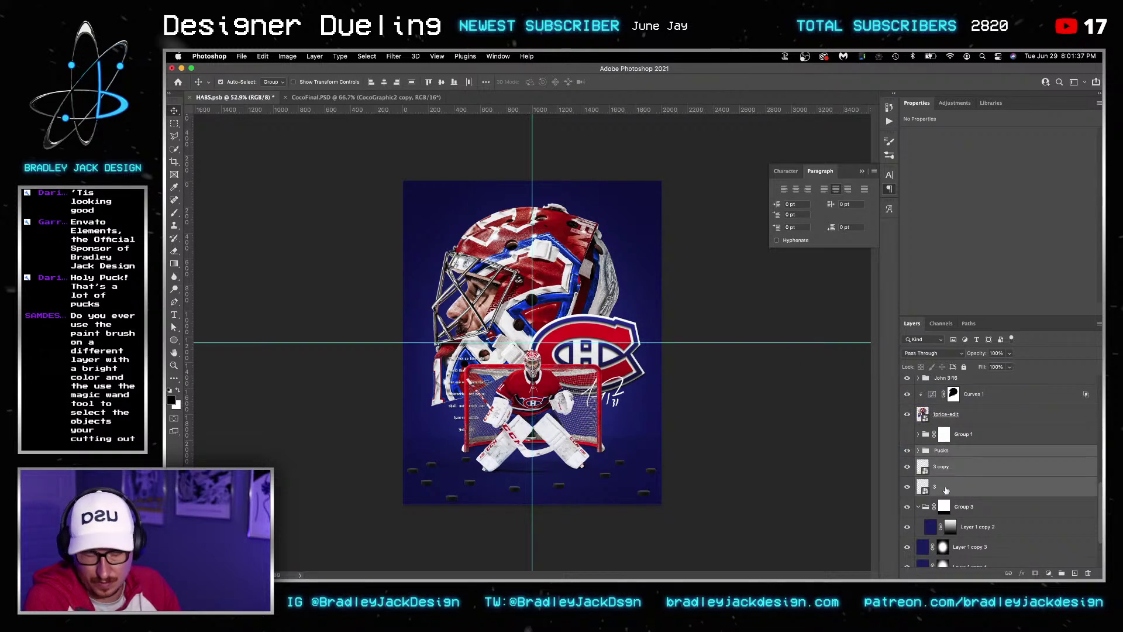
key("super+g")
type("Pucks")
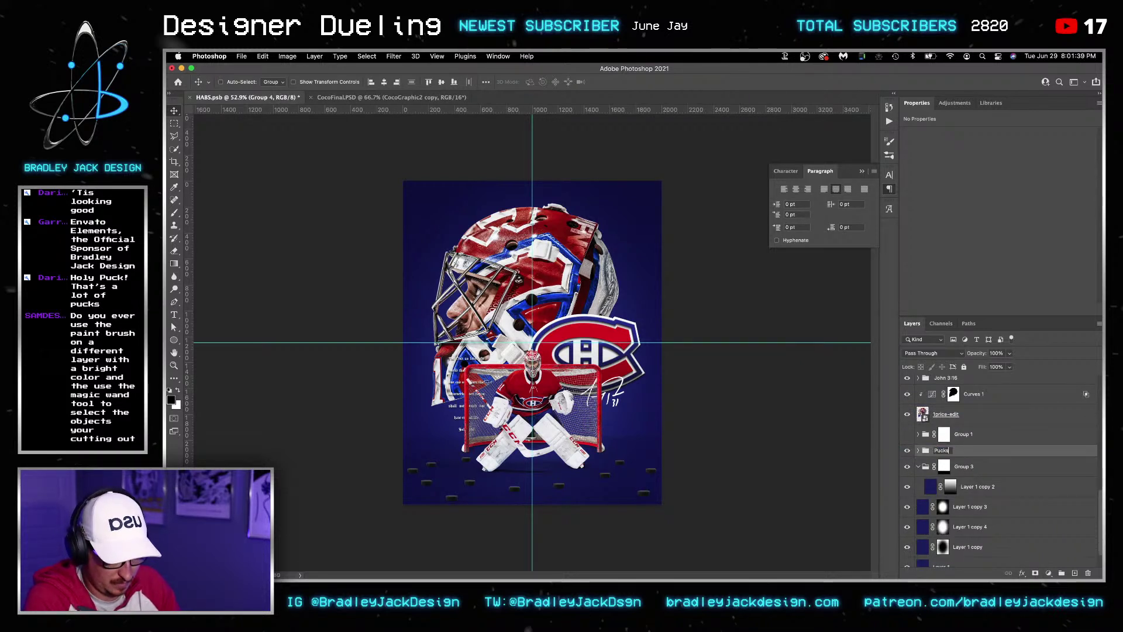
type(" and FLoor")
key("BackSpace")
key("BackSpace")
type("l")
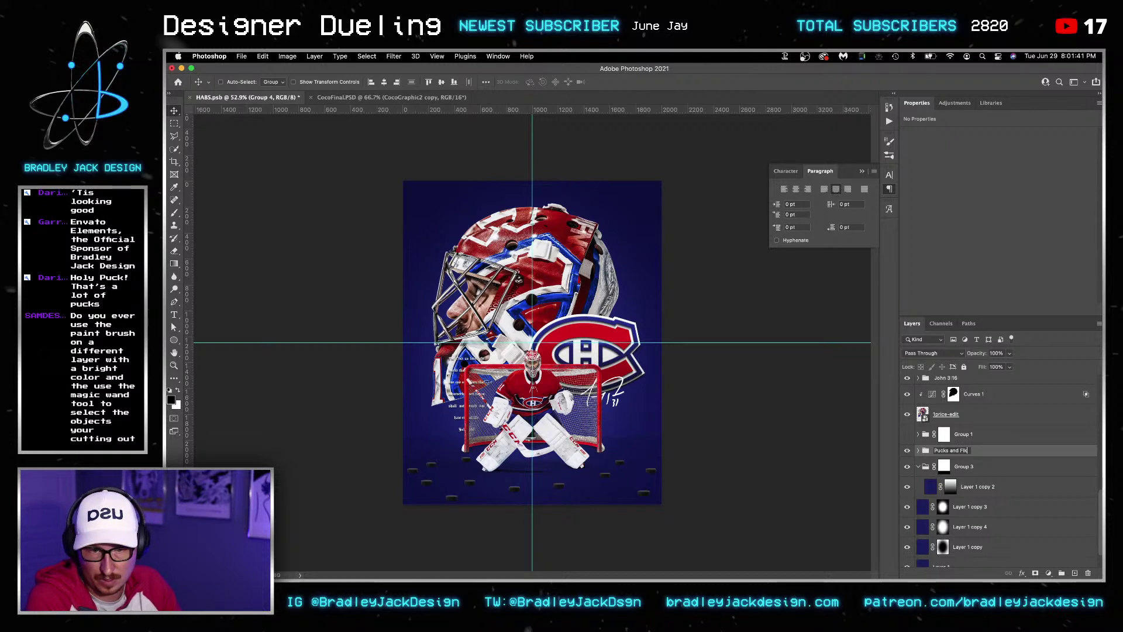
key("Escape")
key("super+z")
Shift two pucks left of the goalie, placing one at X 273 px, Y 2179 px and the outermost at X 104 px, Y 2155 px
left_click(954, 454)
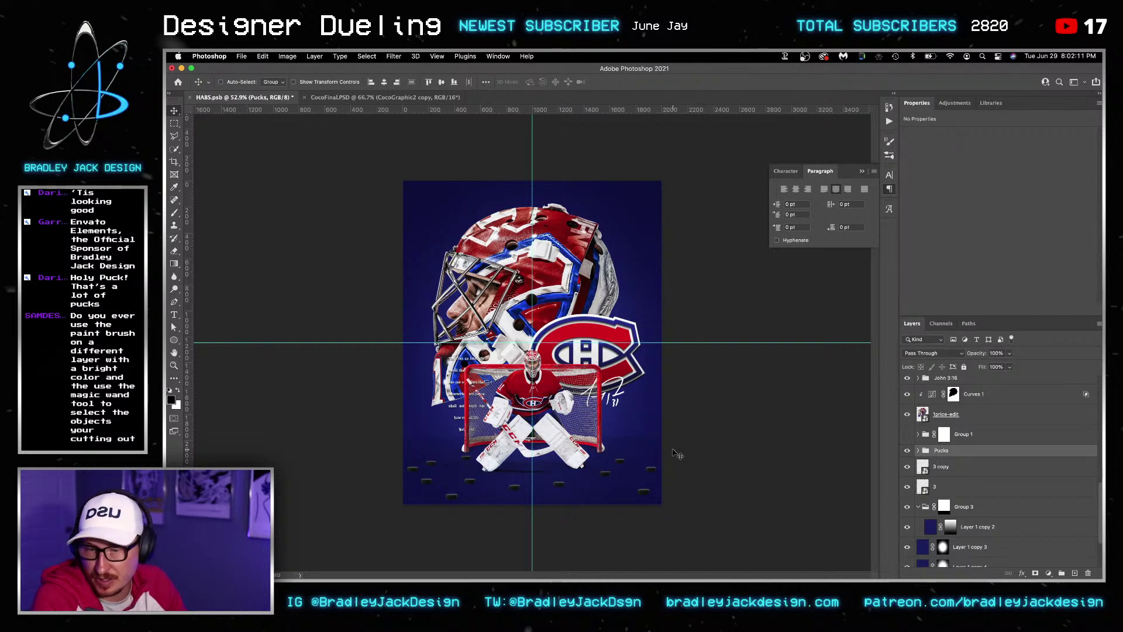
right_click(435, 463)
left_click(439, 466)
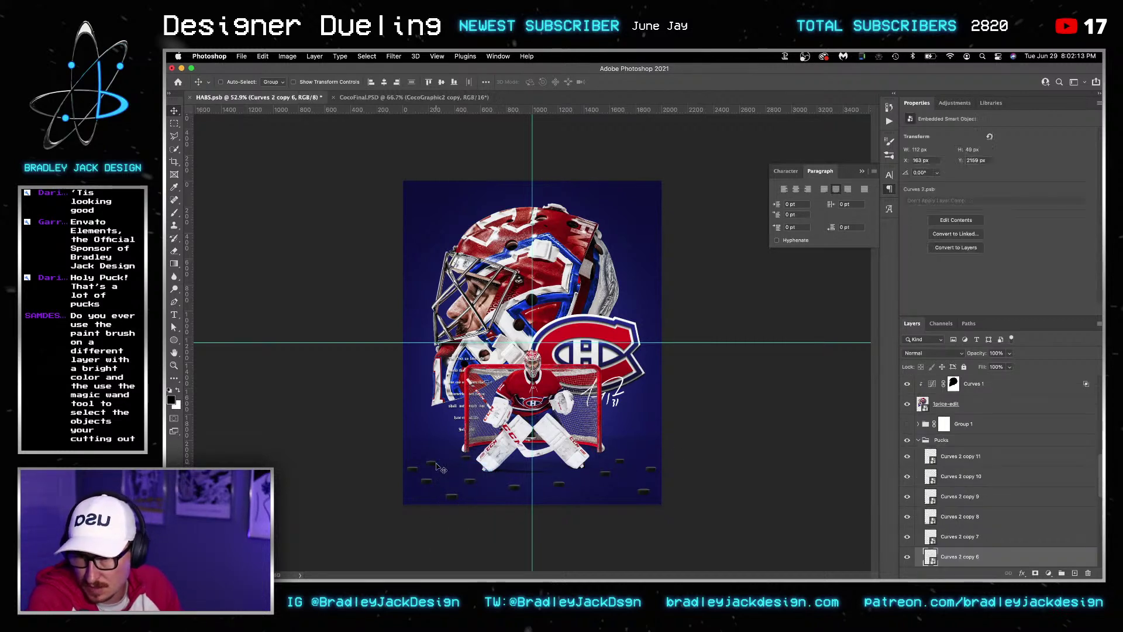
key("shift+Right")
key("shift+Right")
key("shift+Right")
key("shift+Right")
key("shift+Right")
key("shift+Right")
key("shift+Right")
key("shift+Right")
key("shift+Right")
key("shift+Down")
key("shift+Down")
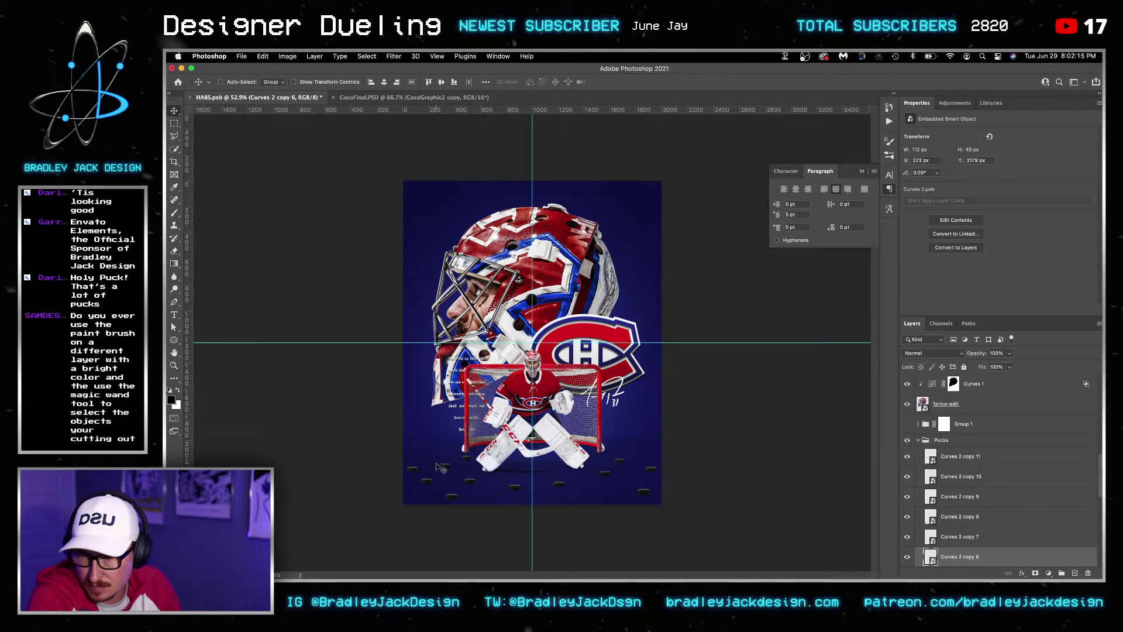
right_click(417, 468)
left_click(417, 471)
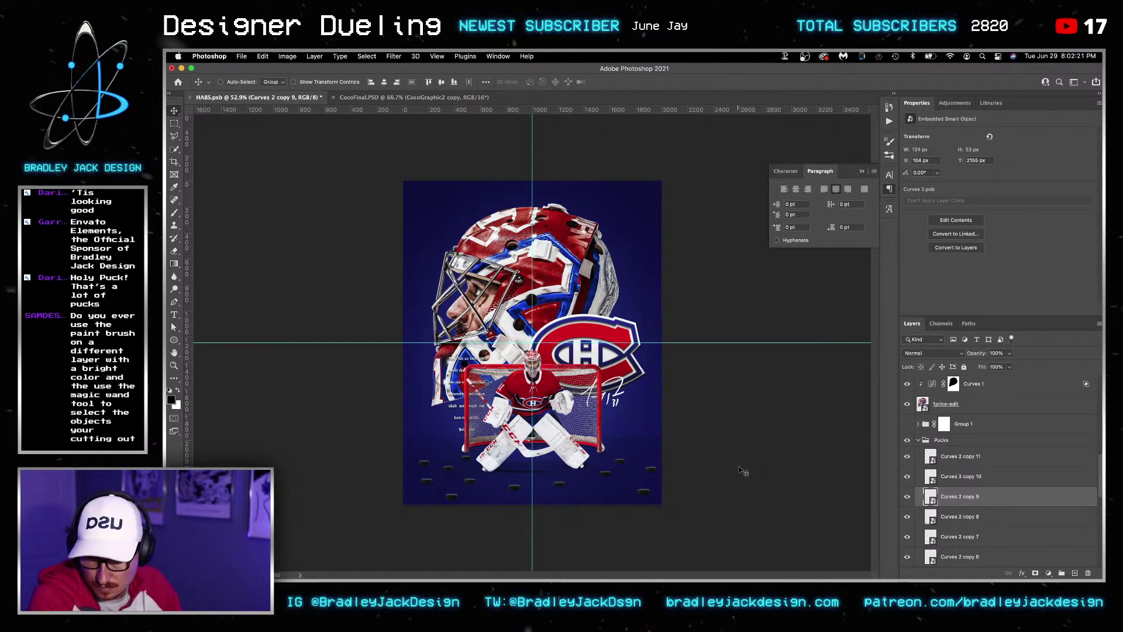
Convert the Pucks group to a smart object and start an Iris Blur from the Blur Gallery on it
right_click(943, 439)
left_click(982, 249)
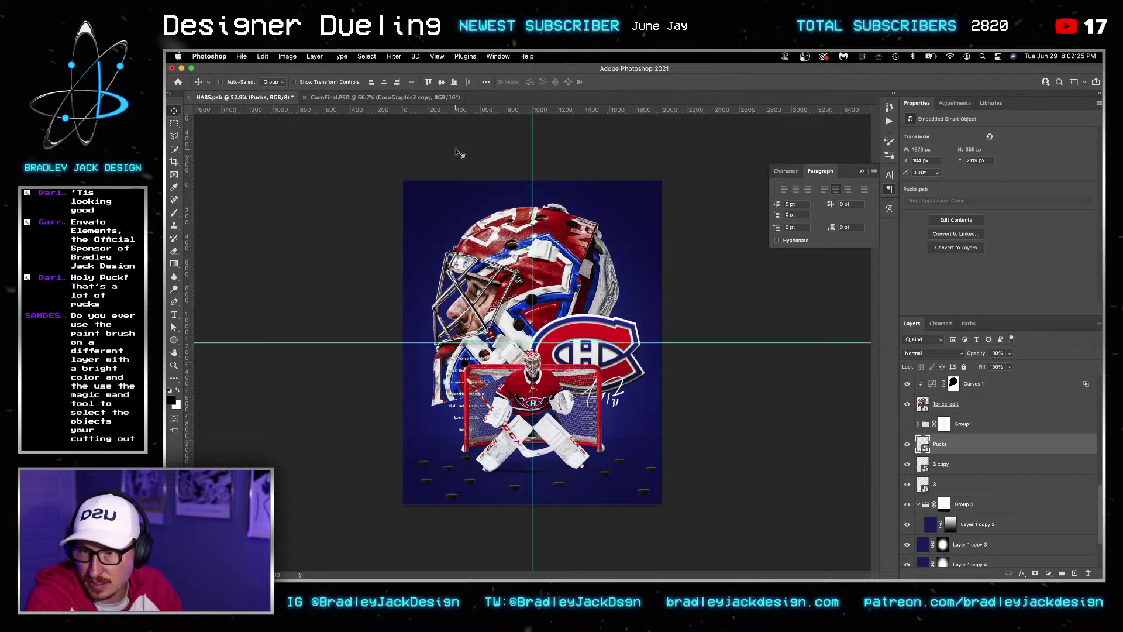
left_click(393, 56)
mouse_move(433, 192)
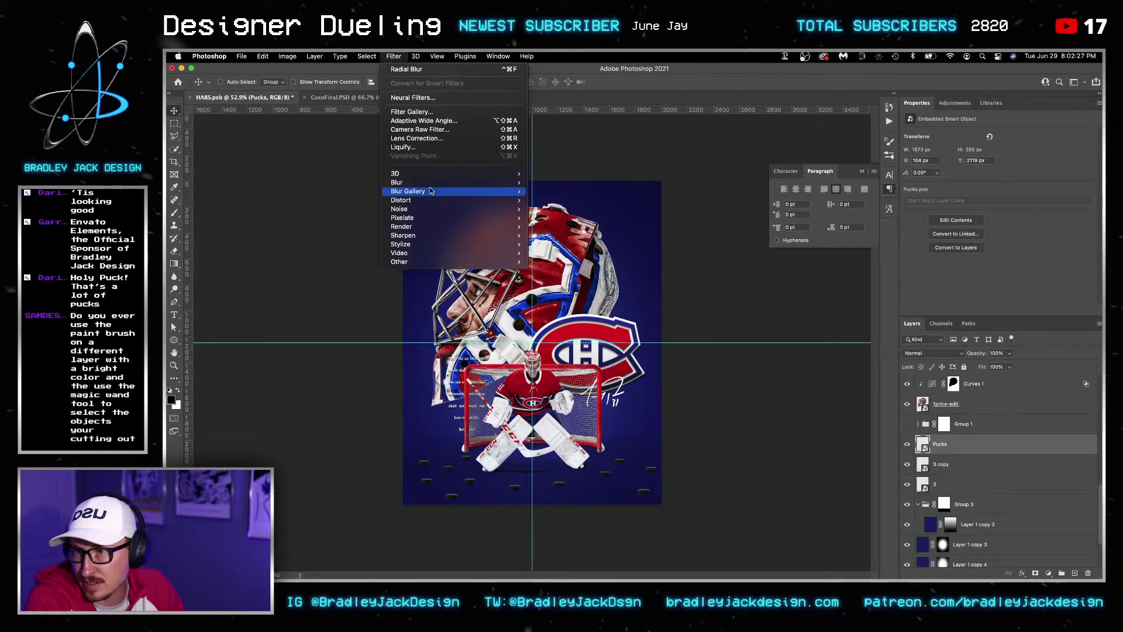
left_click(566, 209)
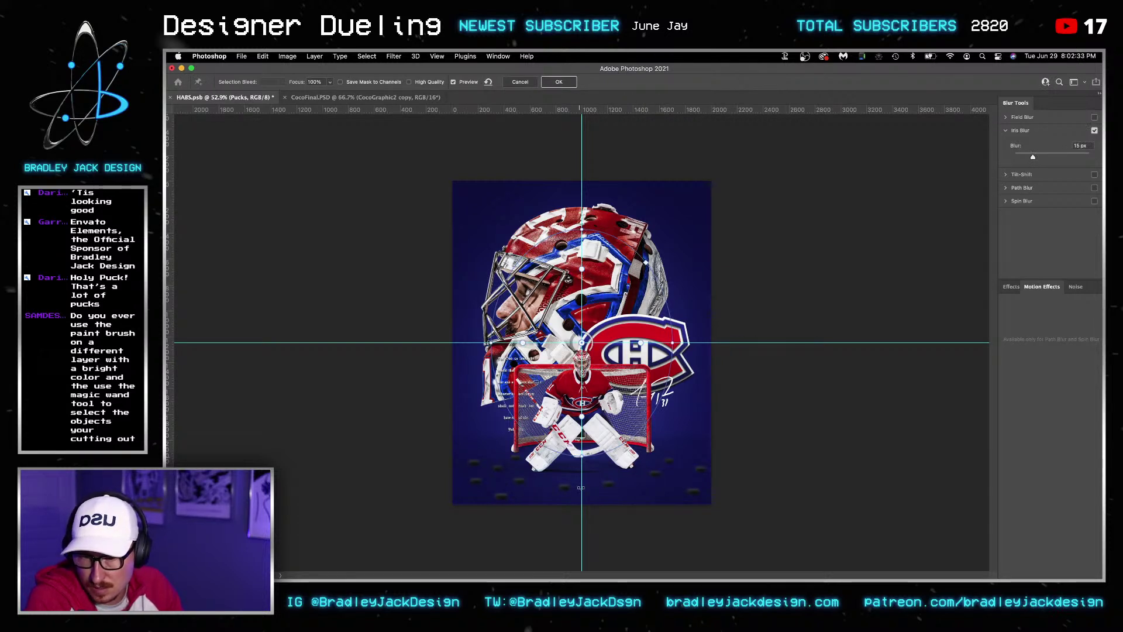
Enlarge the Iris Blur ellipse beyond the poster's edges and set its blur to 25 px
left_click_drag(587, 468, 588, 503)
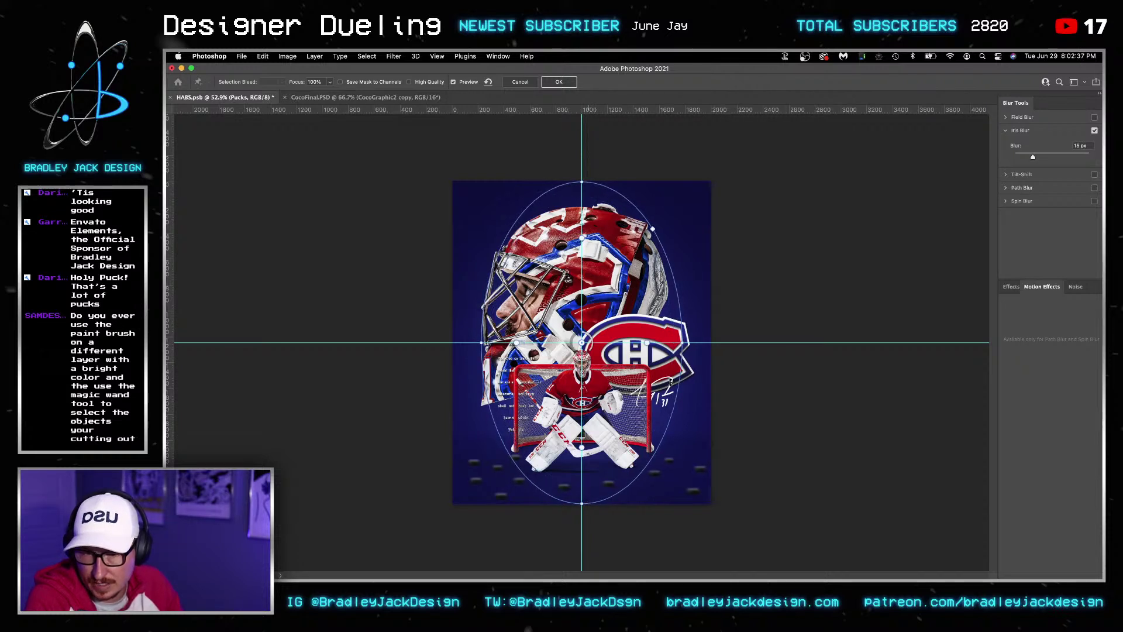
left_click_drag(681, 361, 694, 358)
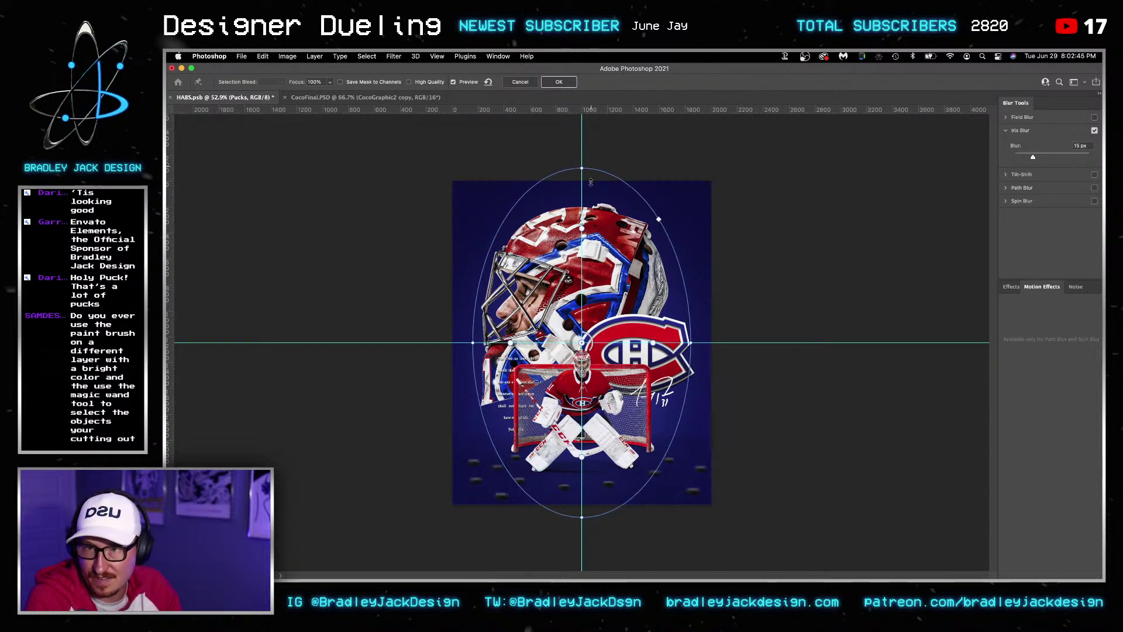
left_click_drag(590, 167, 581, 195)
left_click_drag(672, 369, 711, 341)
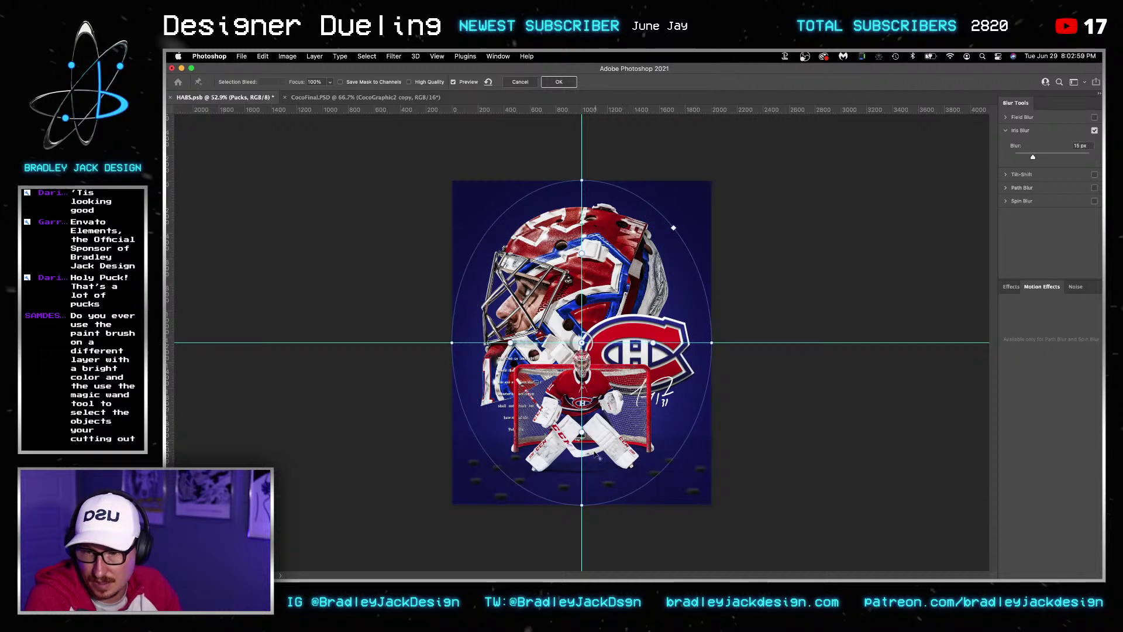
left_click_drag(683, 447, 714, 478)
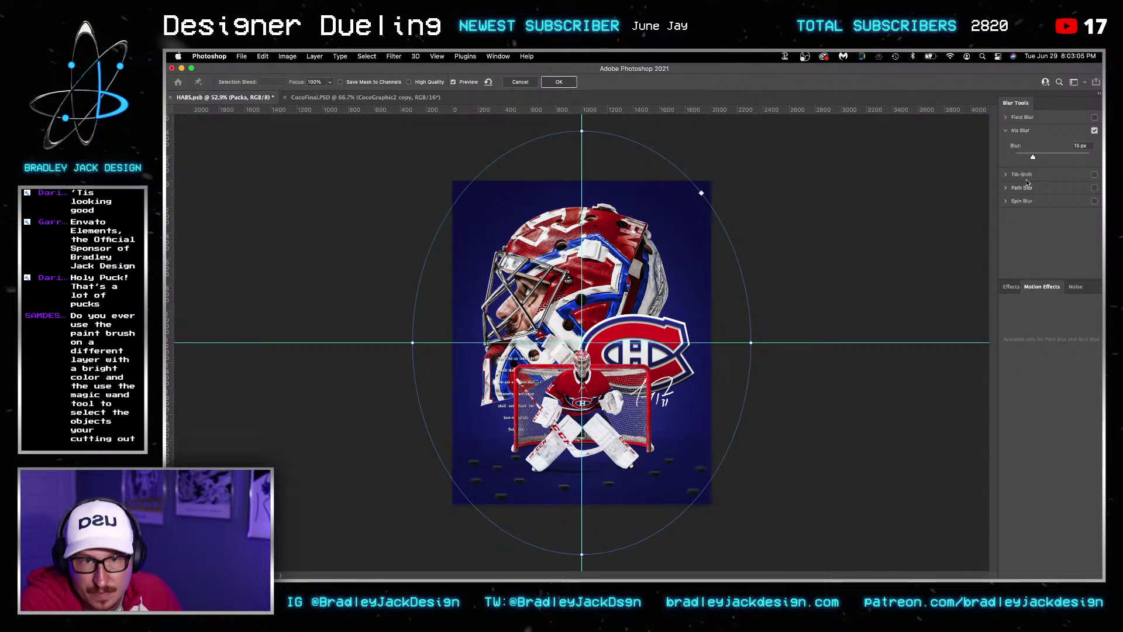
left_click(1079, 146)
type("25")
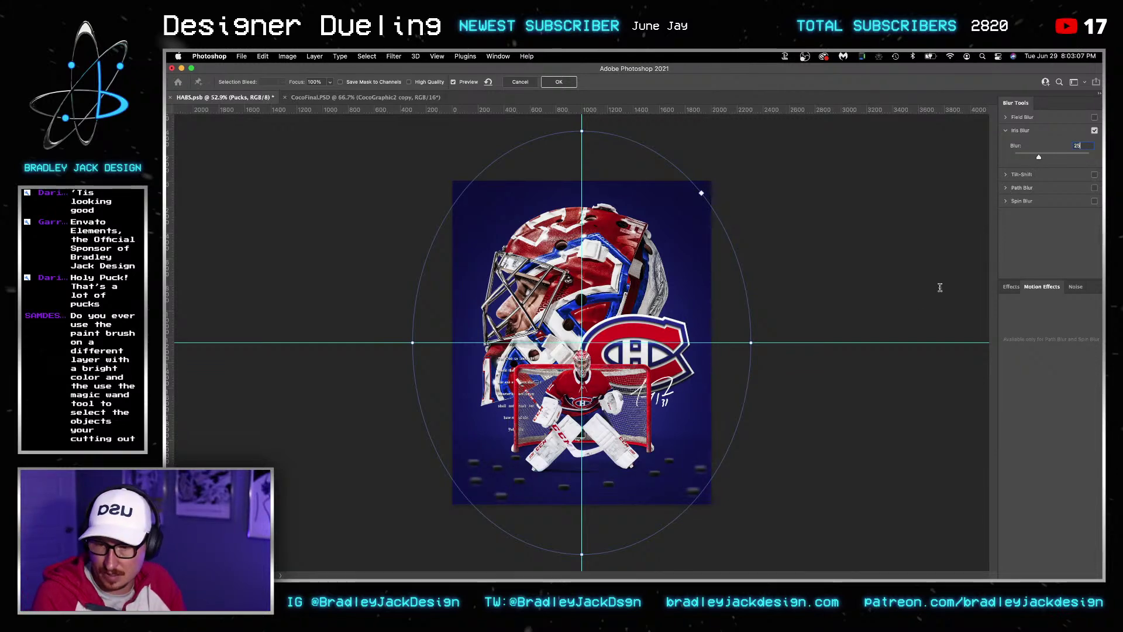
scroll(580, 478, "up", 3)
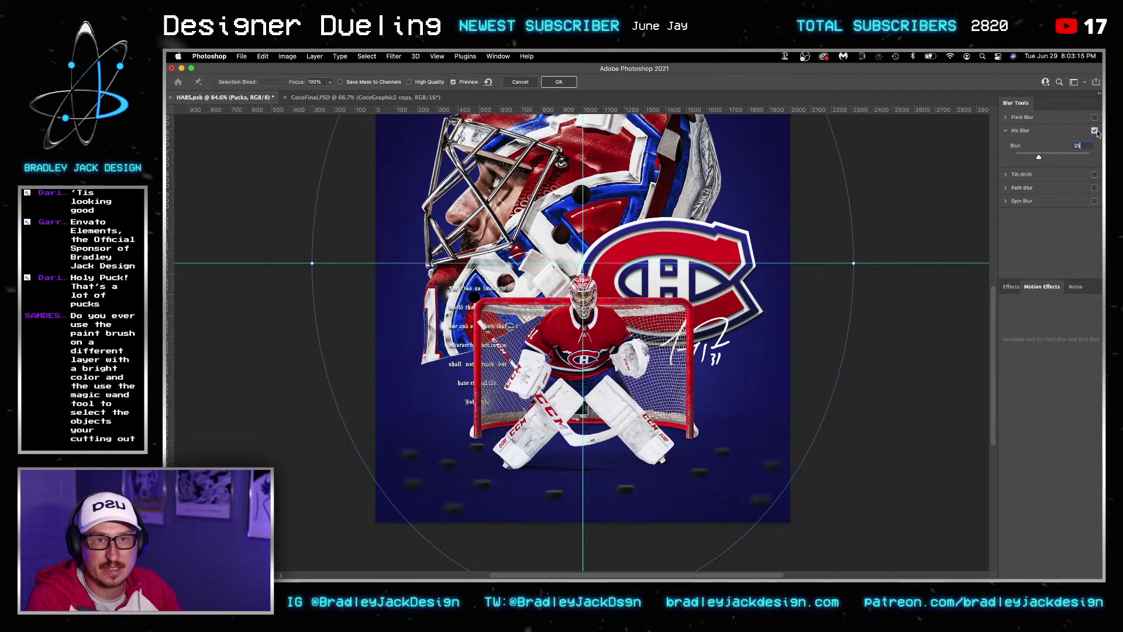
Replace the Iris Blur with a Tilt-Shift blur centred on the goalie's stick, narrow its sharp band around the pads' lower ends, and apply it
left_click(1094, 130)
left_click(1094, 174)
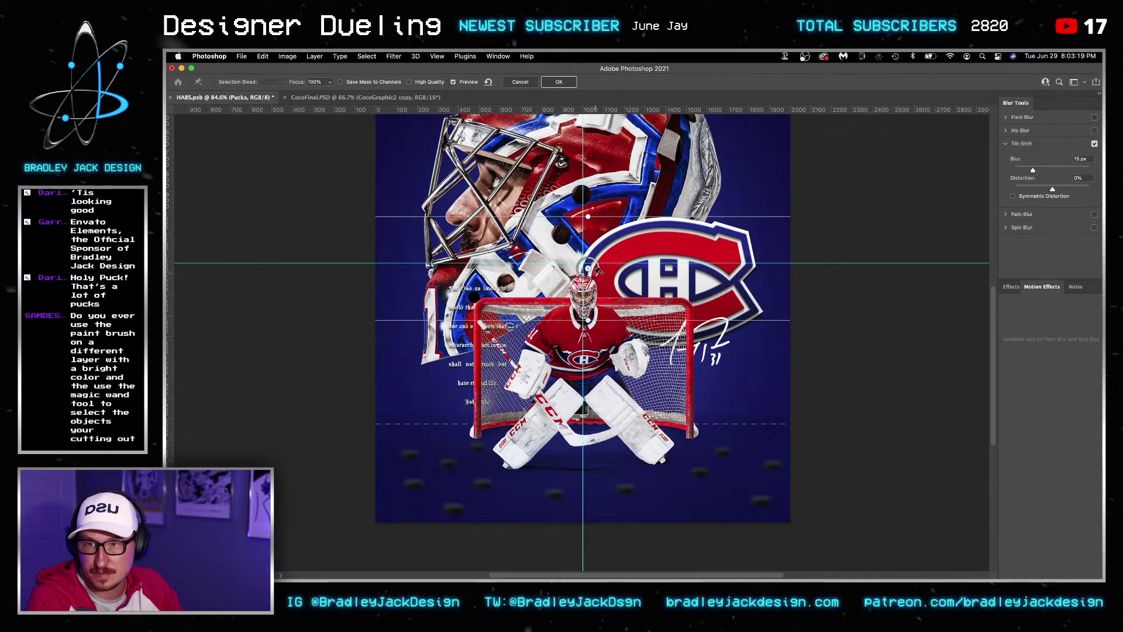
left_click_drag(590, 280, 583, 446)
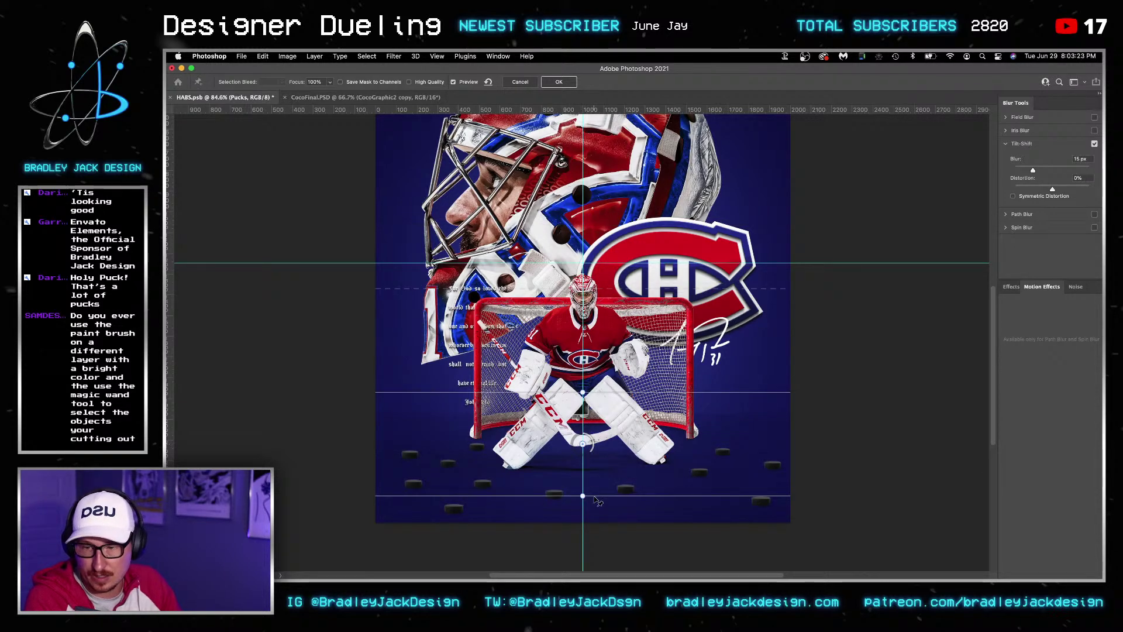
left_click_drag(594, 495, 594, 469)
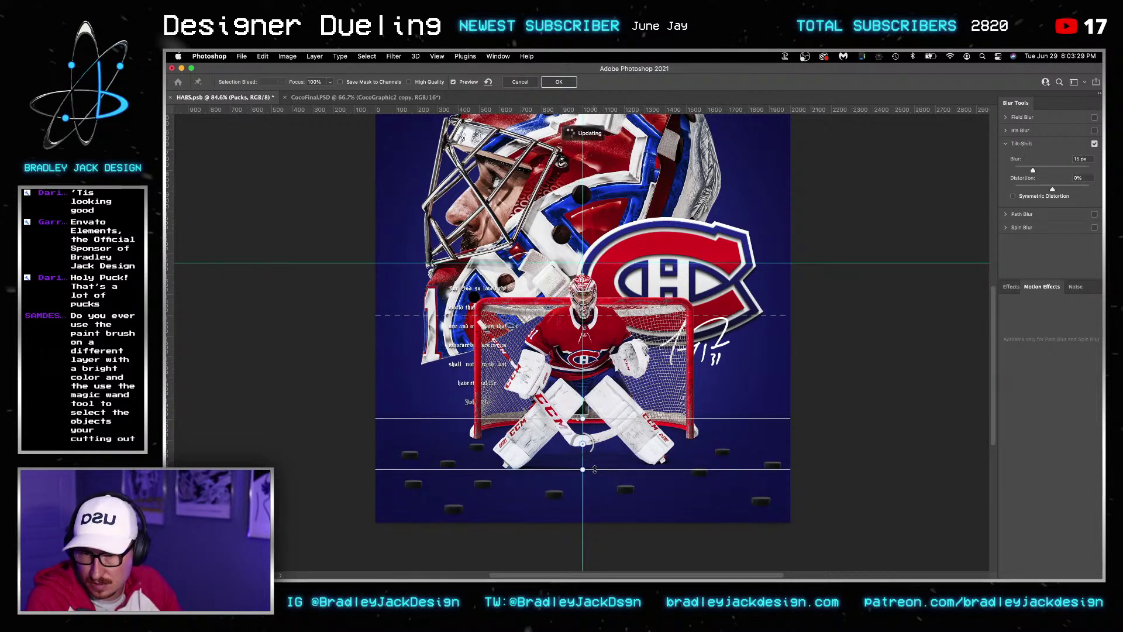
scroll(594, 469, "down", 2)
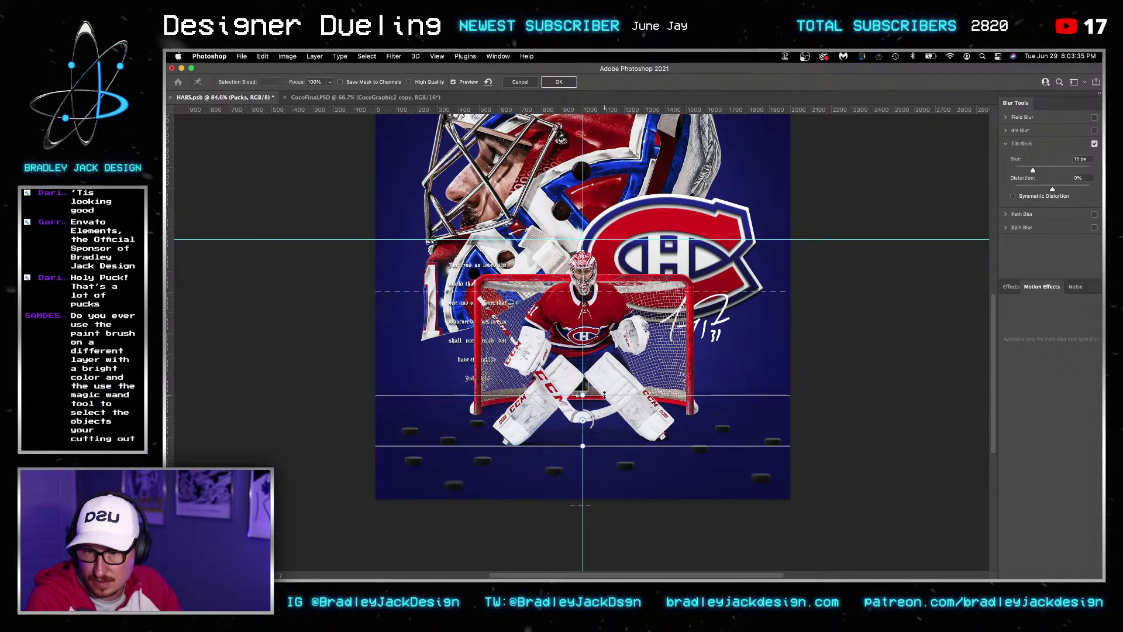
left_click_drag(604, 395, 606, 406)
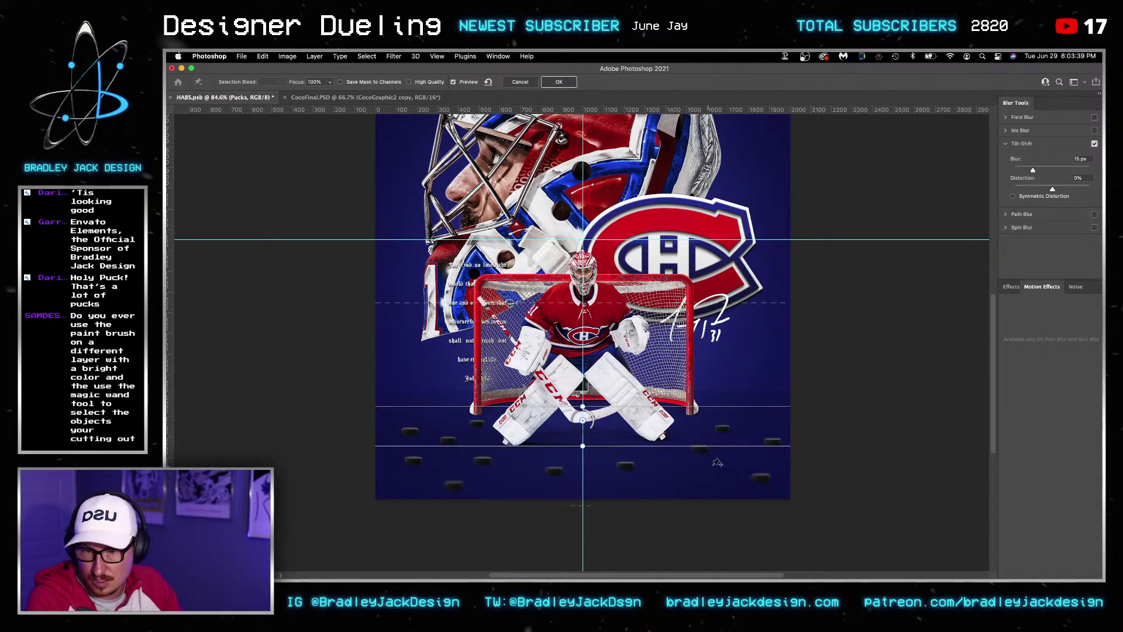
key("Return")
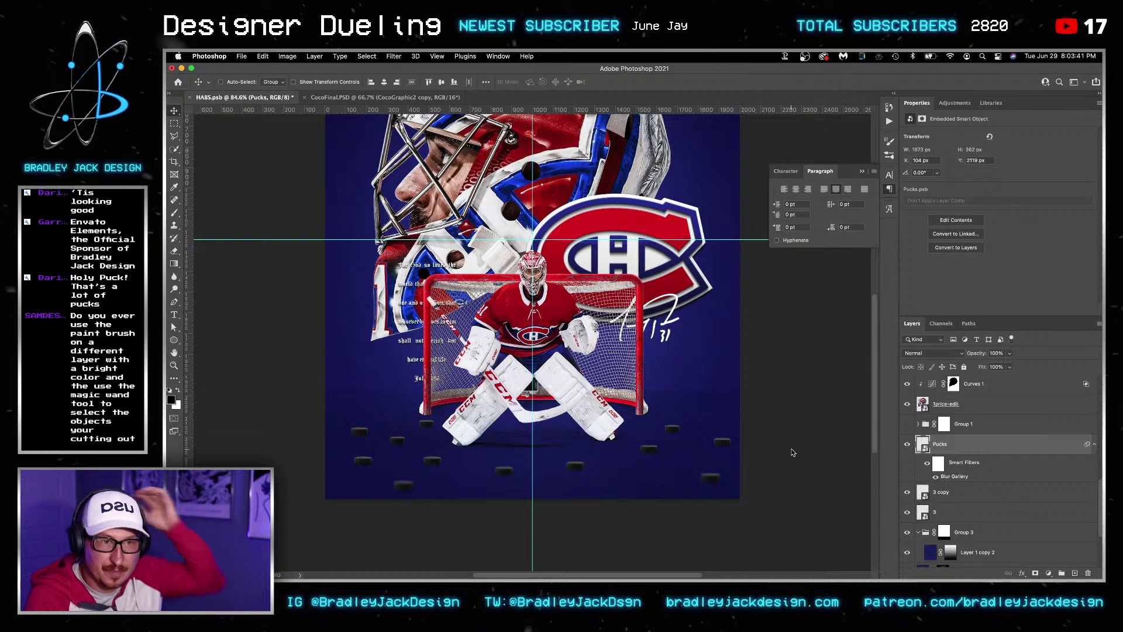
Set the Tilt-Shift blur on the Pucks smart object to 45 px
double_click(954, 475)
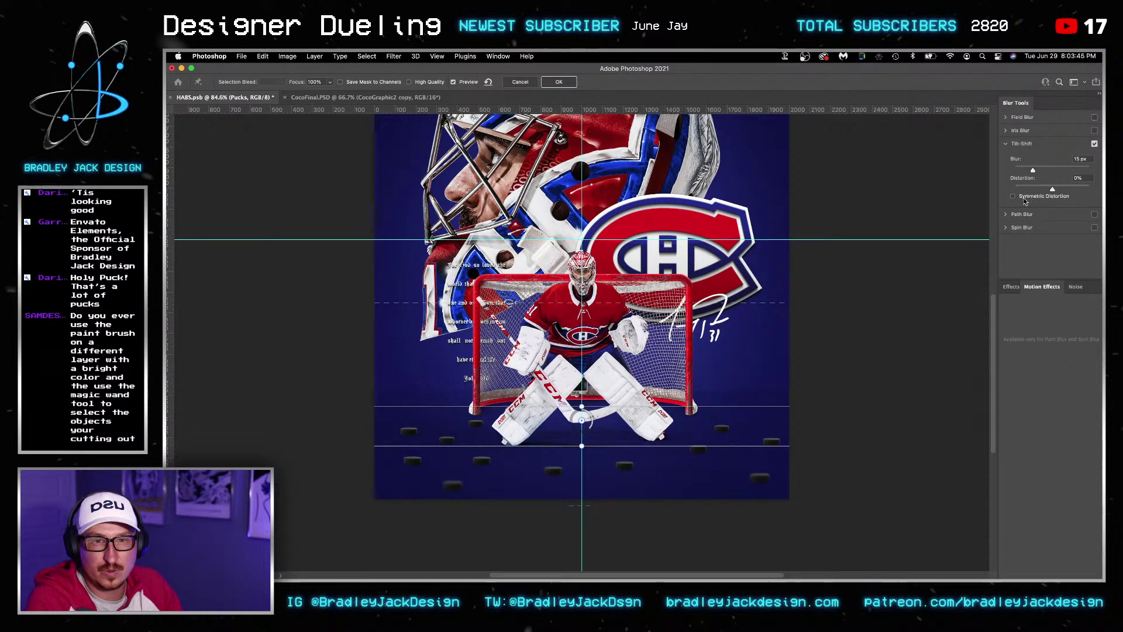
left_click(1048, 169)
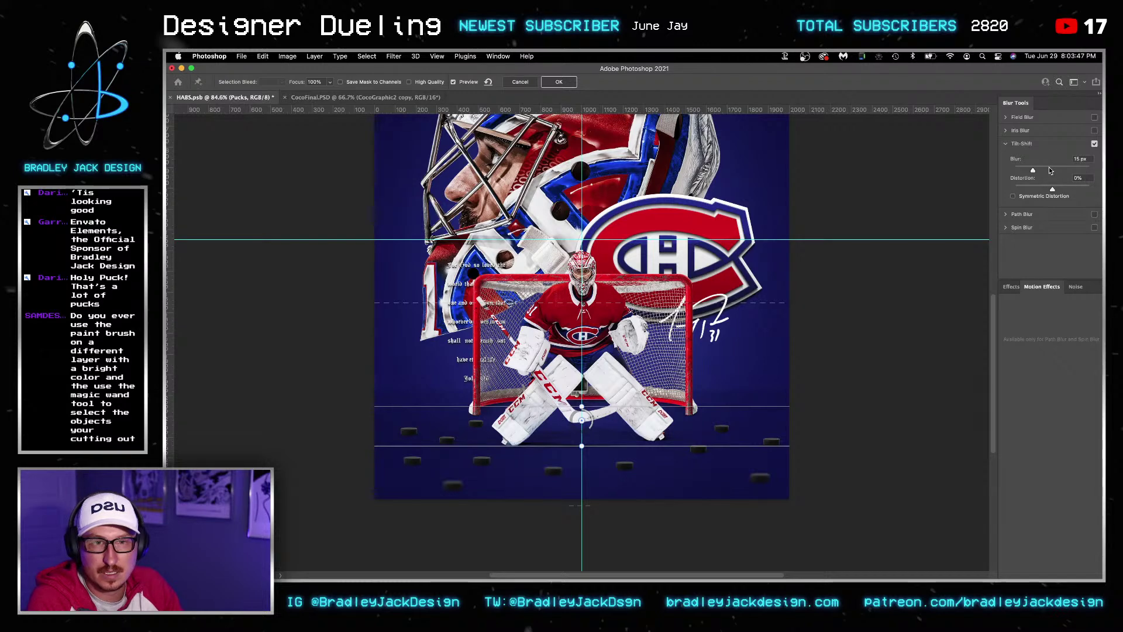
left_click(1083, 159)
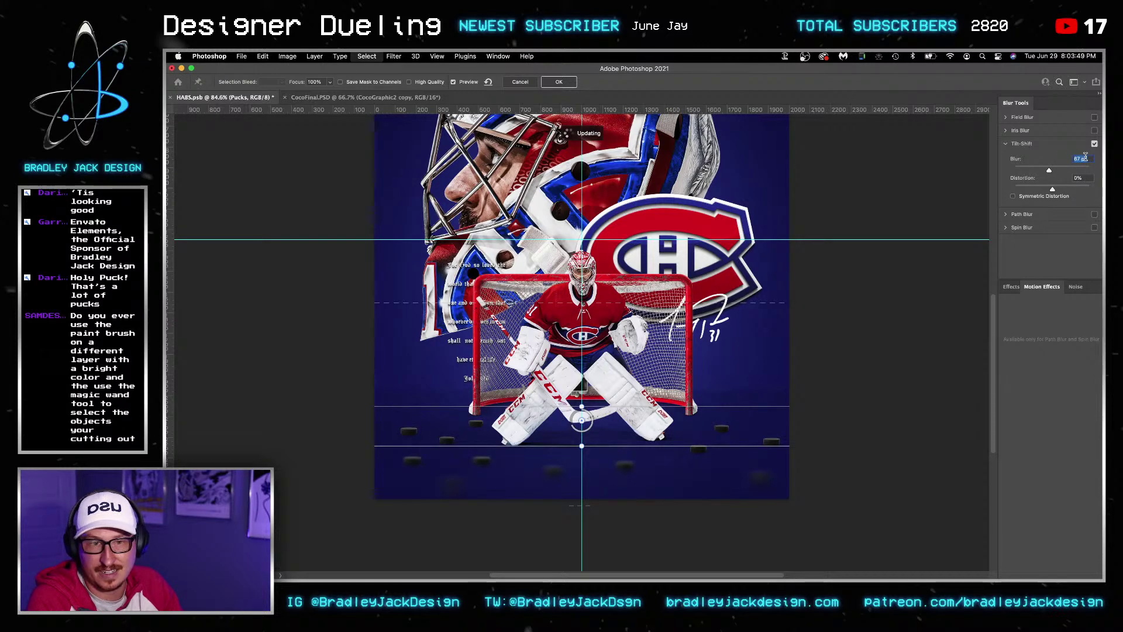
type("45")
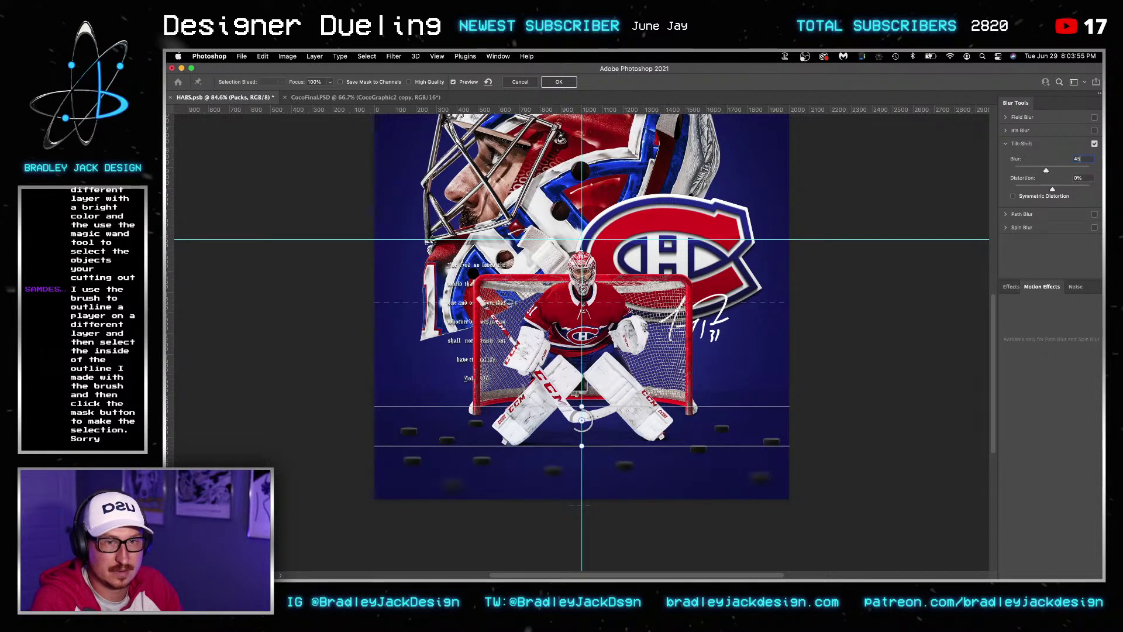
key("Return")
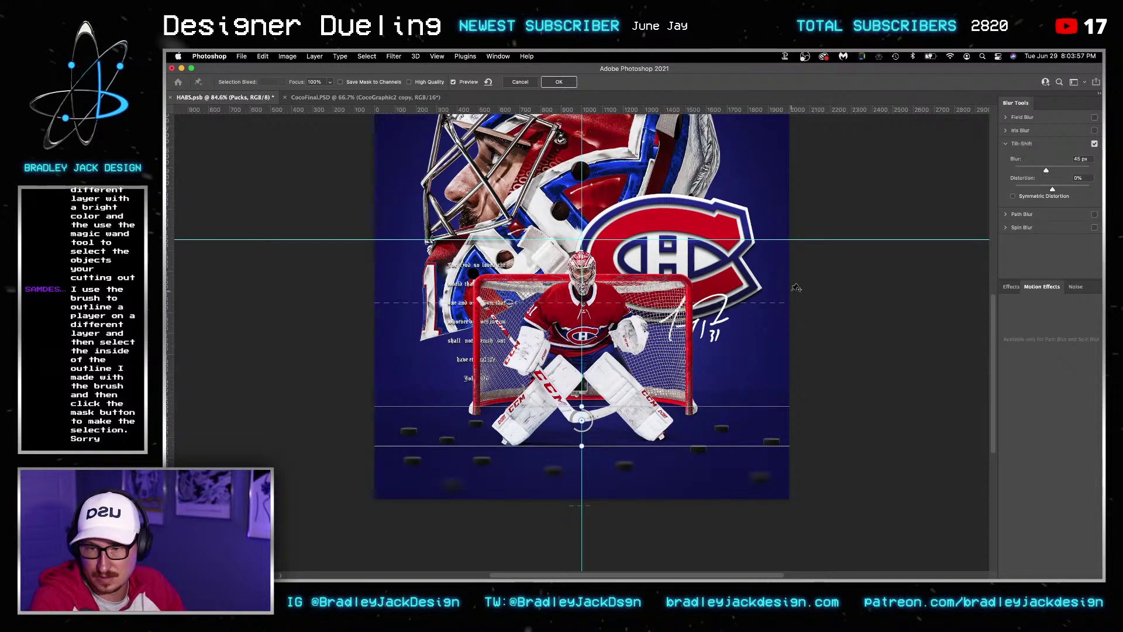
key("Return")
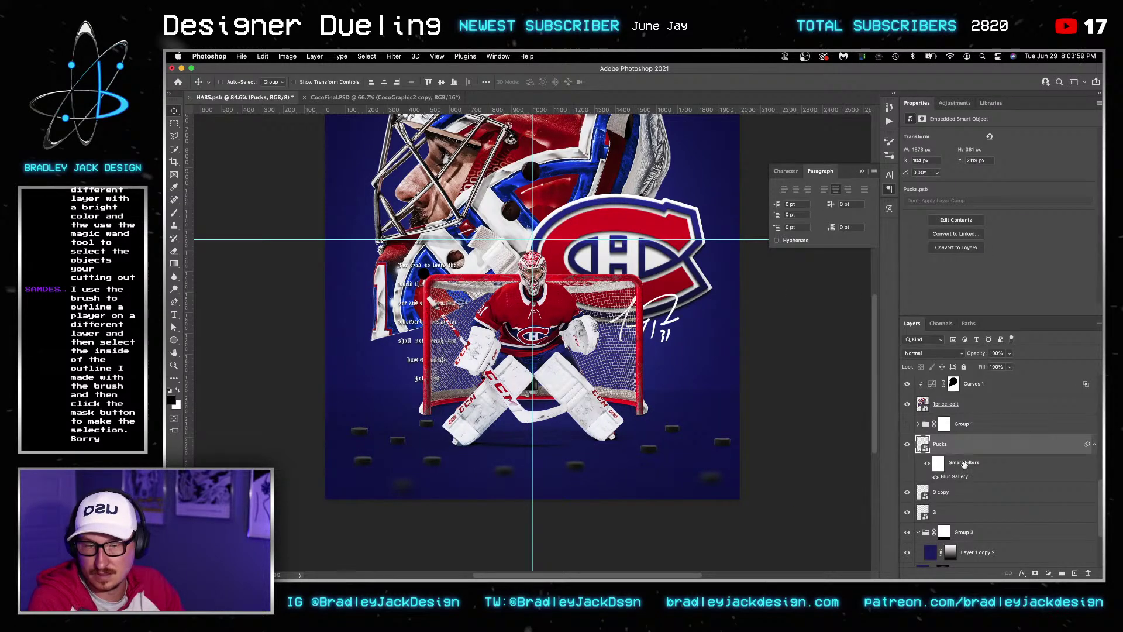
Reopen the Blur Gallery filter on the Pucks smart object and switch it from Tilt-Shift to Iris Blur
double_click(943, 477)
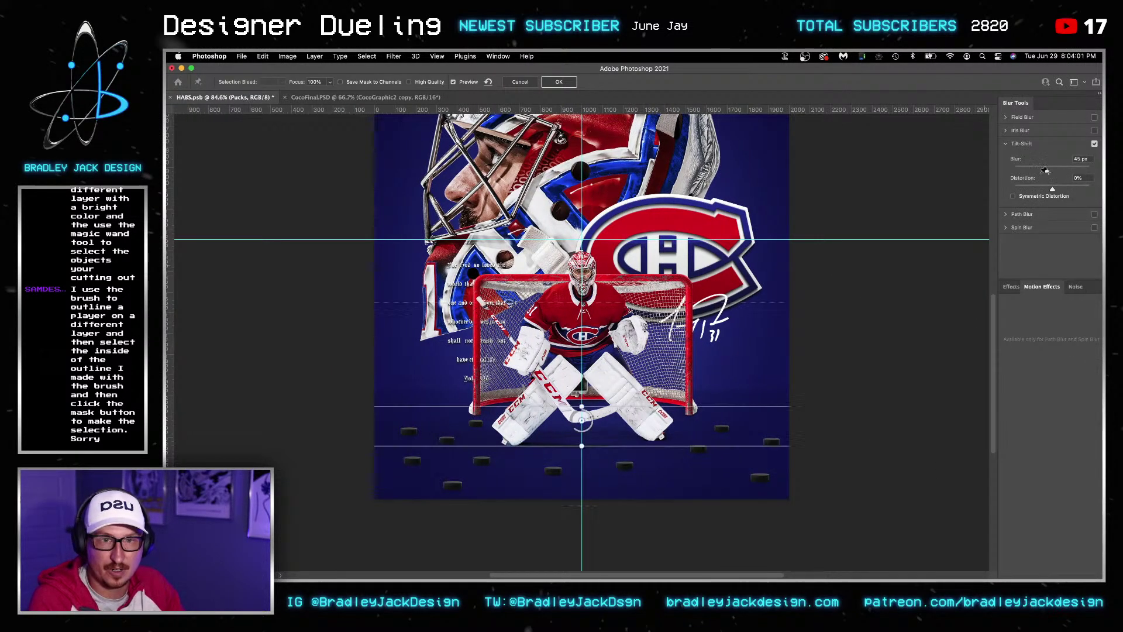
left_click(1094, 143)
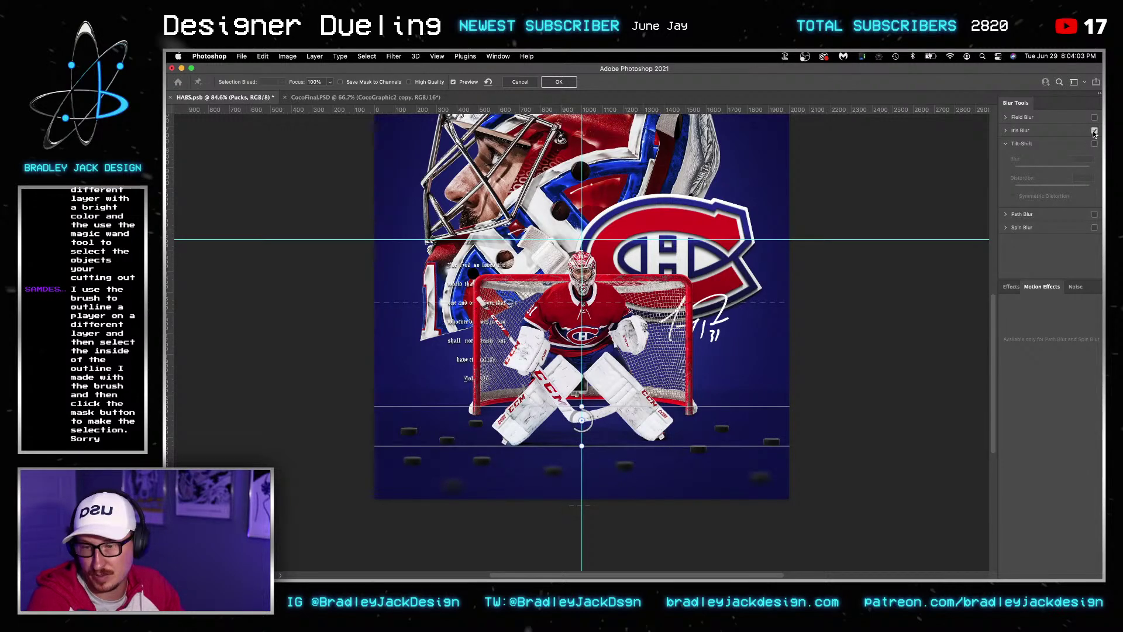
left_click(1093, 130)
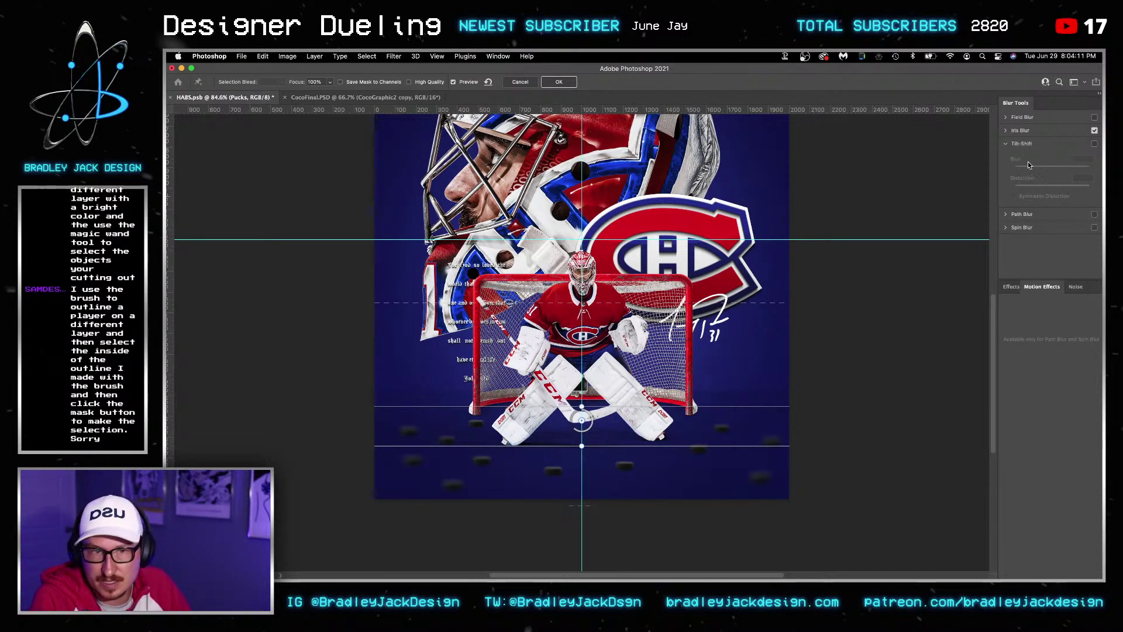
left_click(1007, 131)
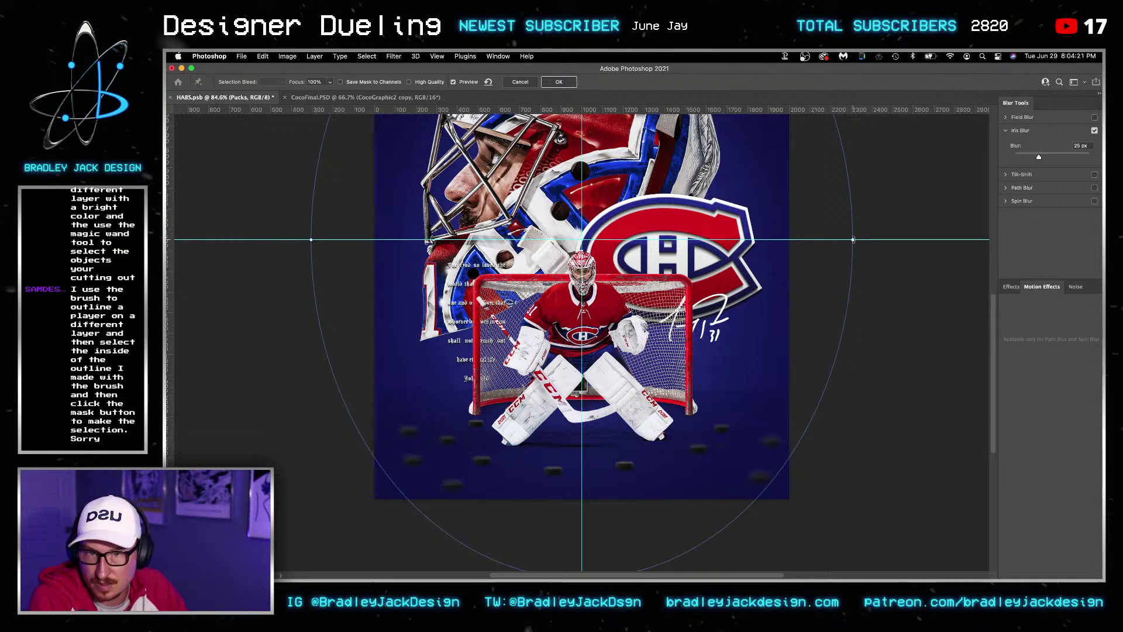
Extend the Iris Blur's sharp area to the poster's side edges and just below the goalie's pads, and apply it
scroll(608, 283, "down", 3)
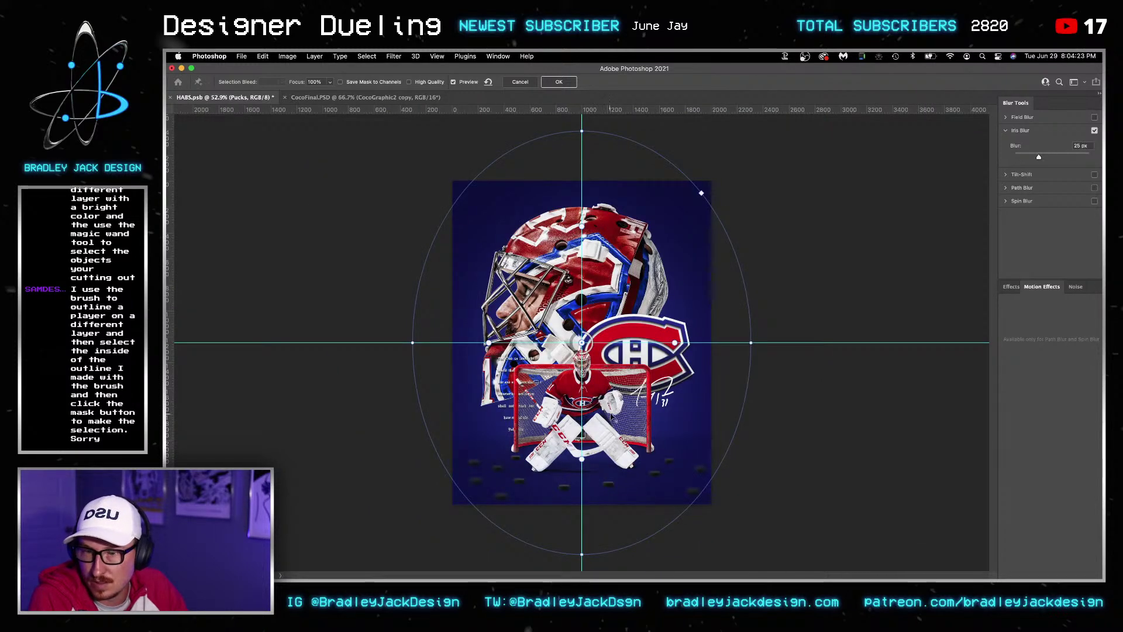
left_click_drag(582, 459, 588, 476)
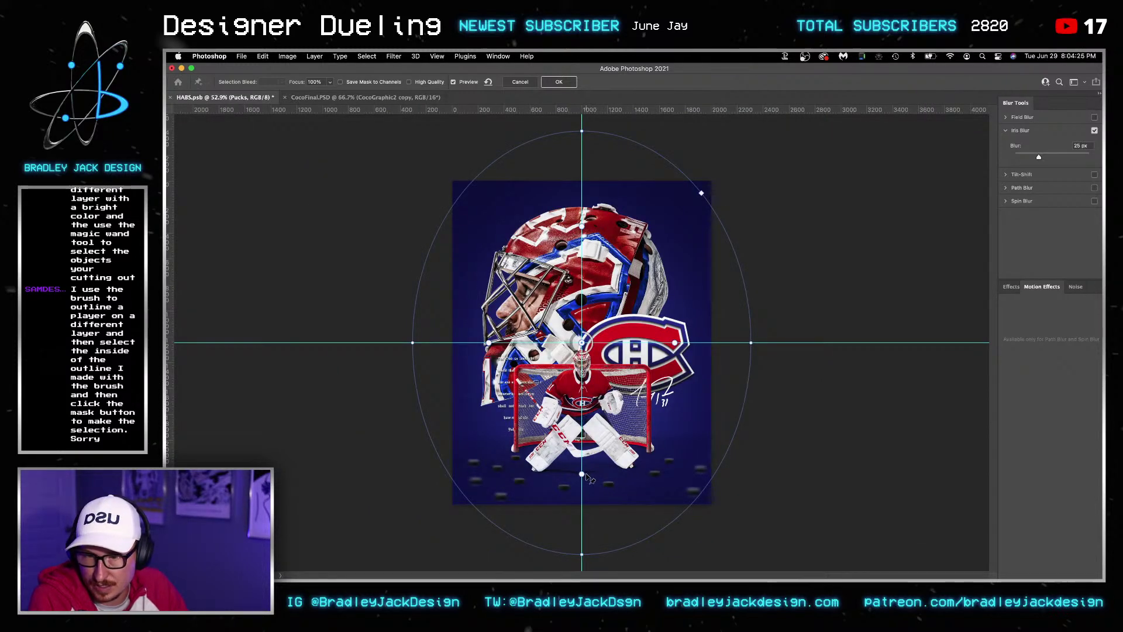
left_click_drag(488, 344, 459, 346)
left_click_drag(676, 344, 697, 344)
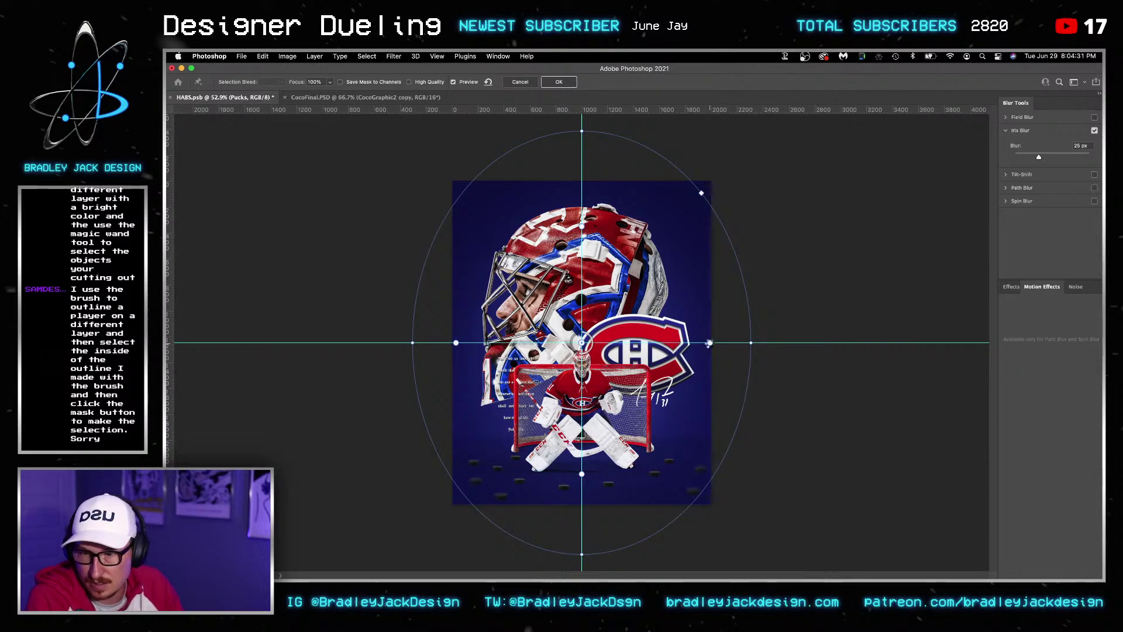
key("Return")
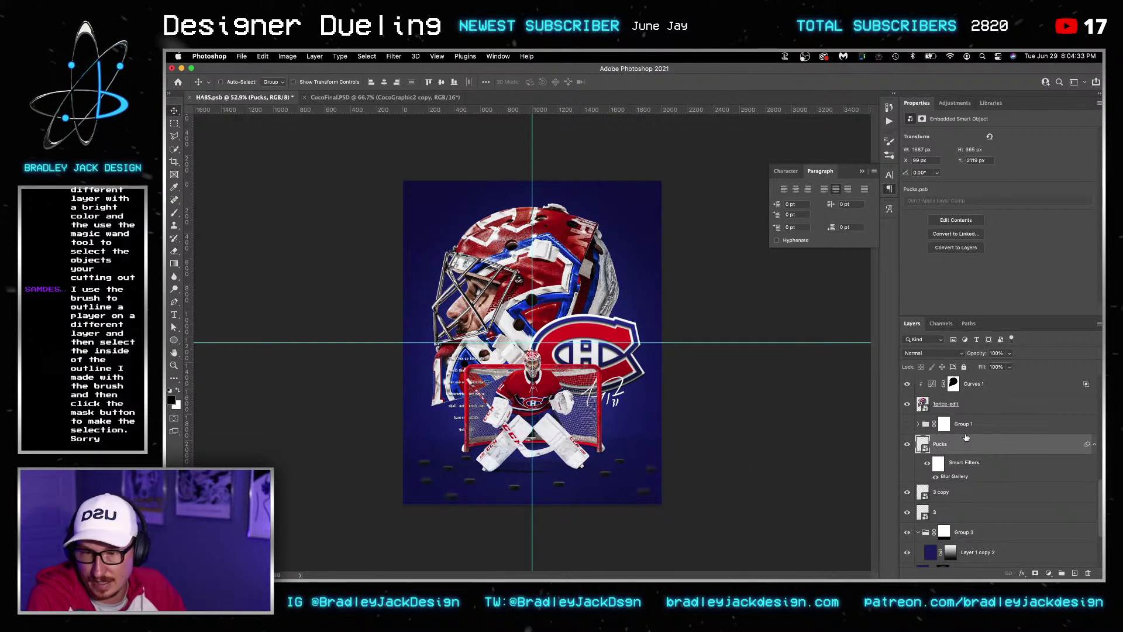
double_click(953, 477)
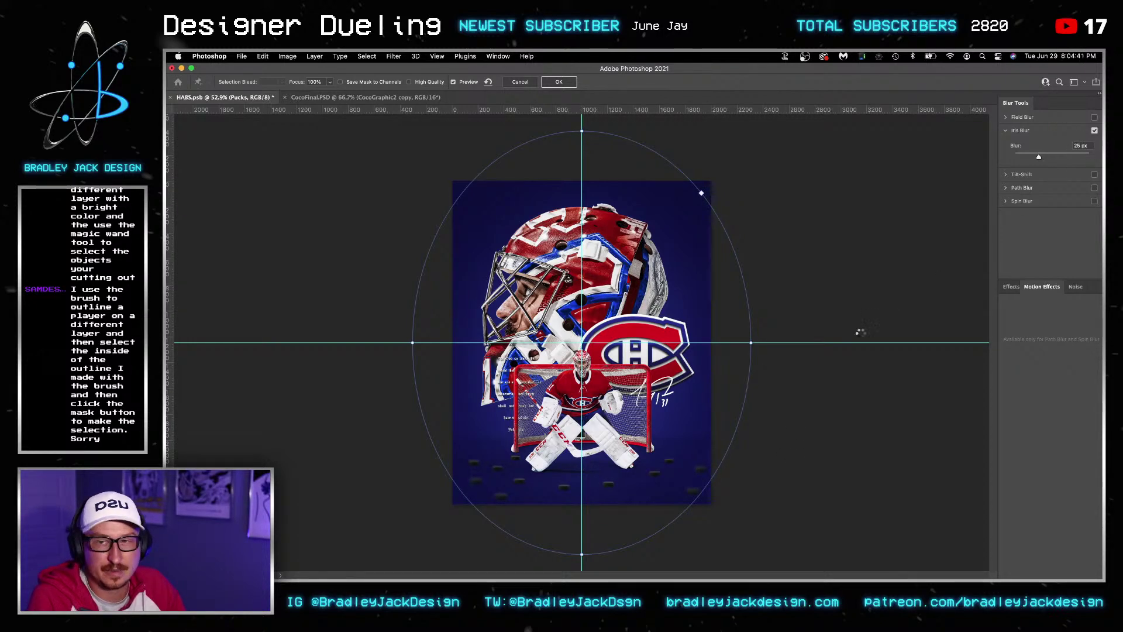
key("Return")
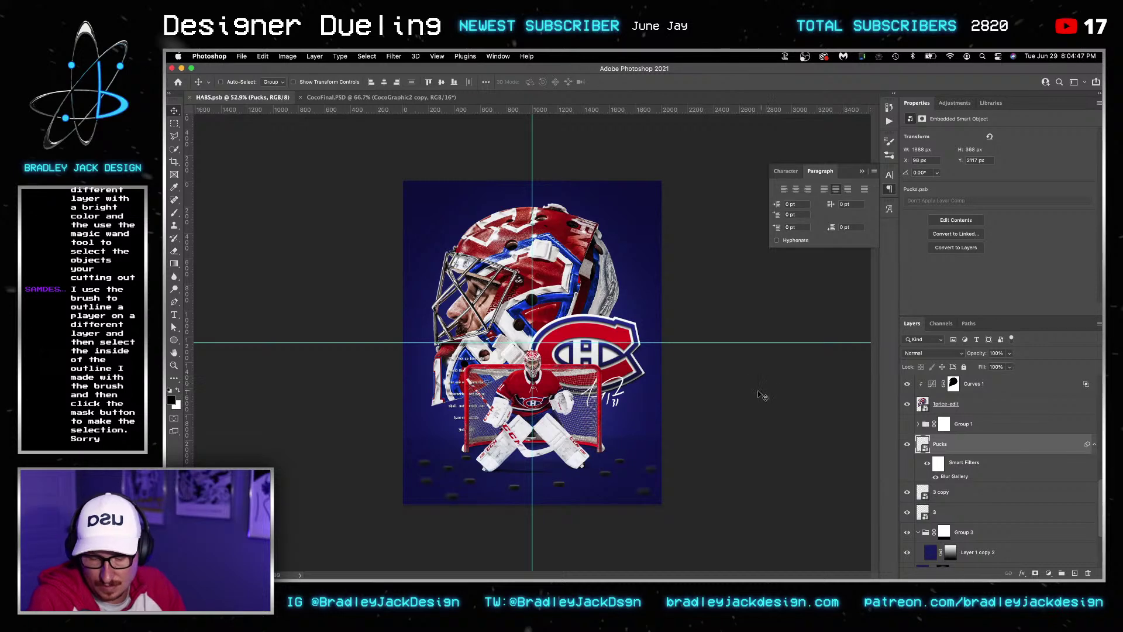
Collapse the Envato Stuff and Front Carey groups in the layer stack
scroll(979, 410, "down", 5)
left_click(989, 389)
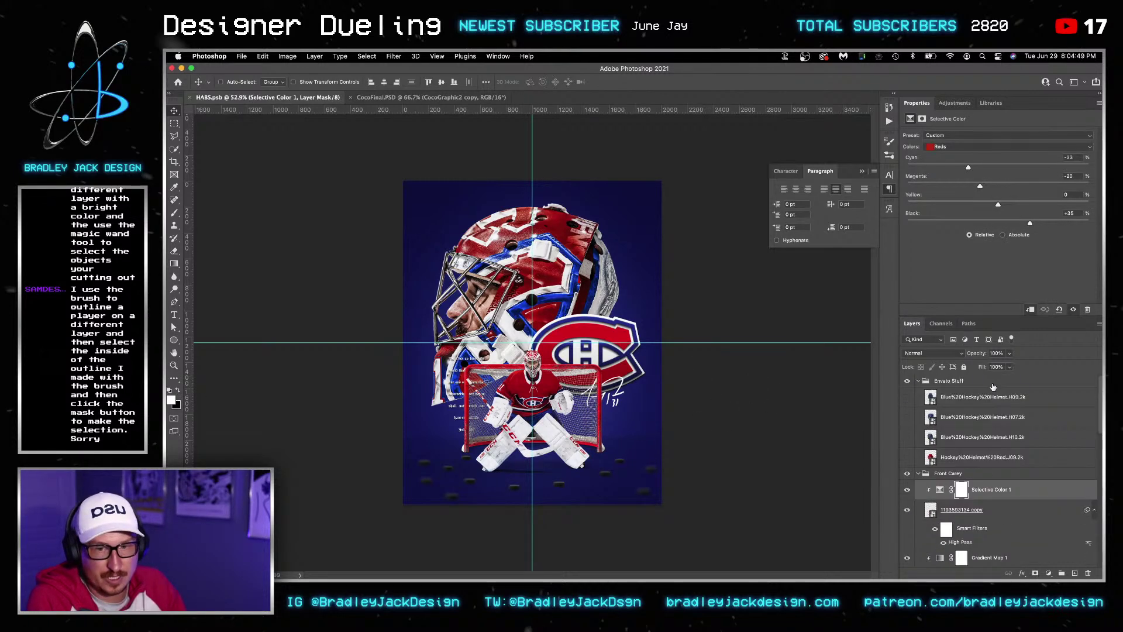
left_click(986, 385)
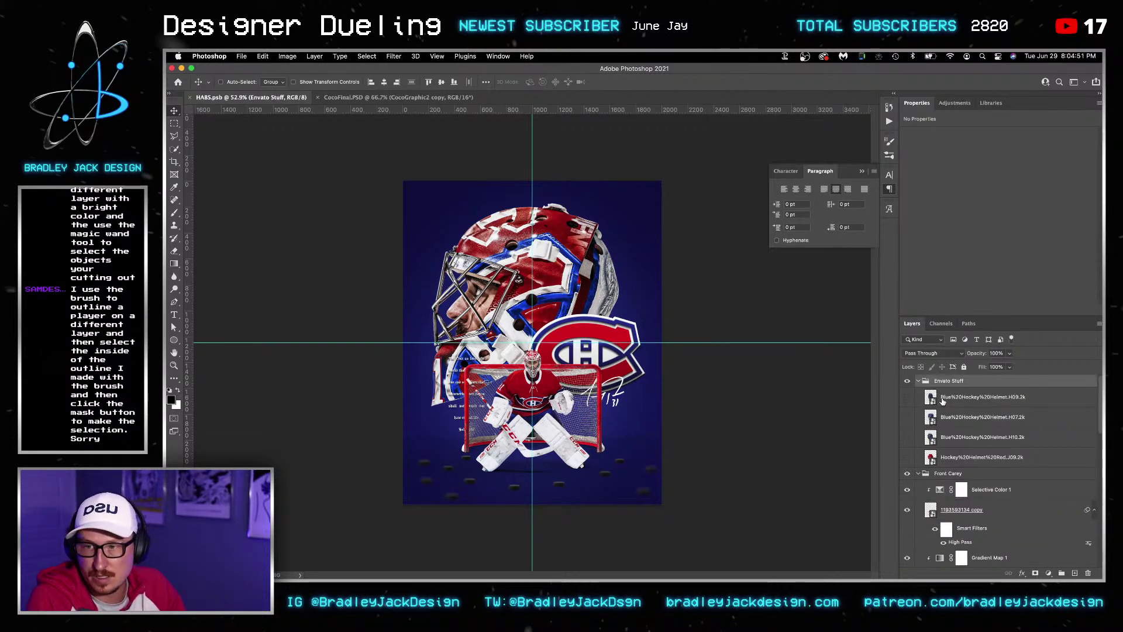
scroll(952, 437, "down", 2)
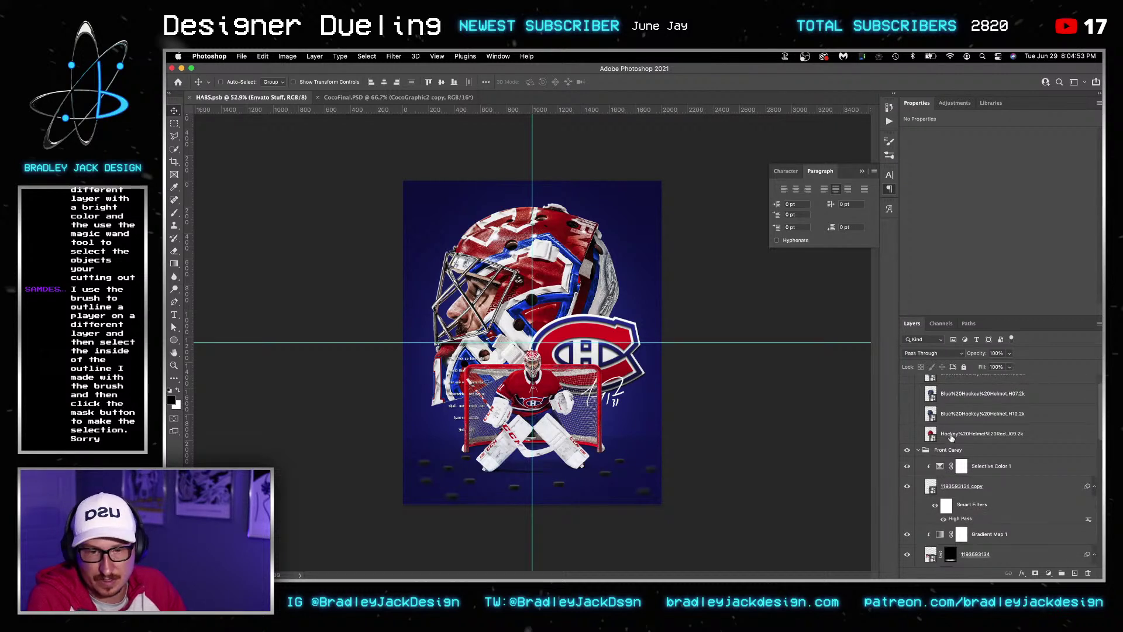
scroll(952, 436, "up", 2)
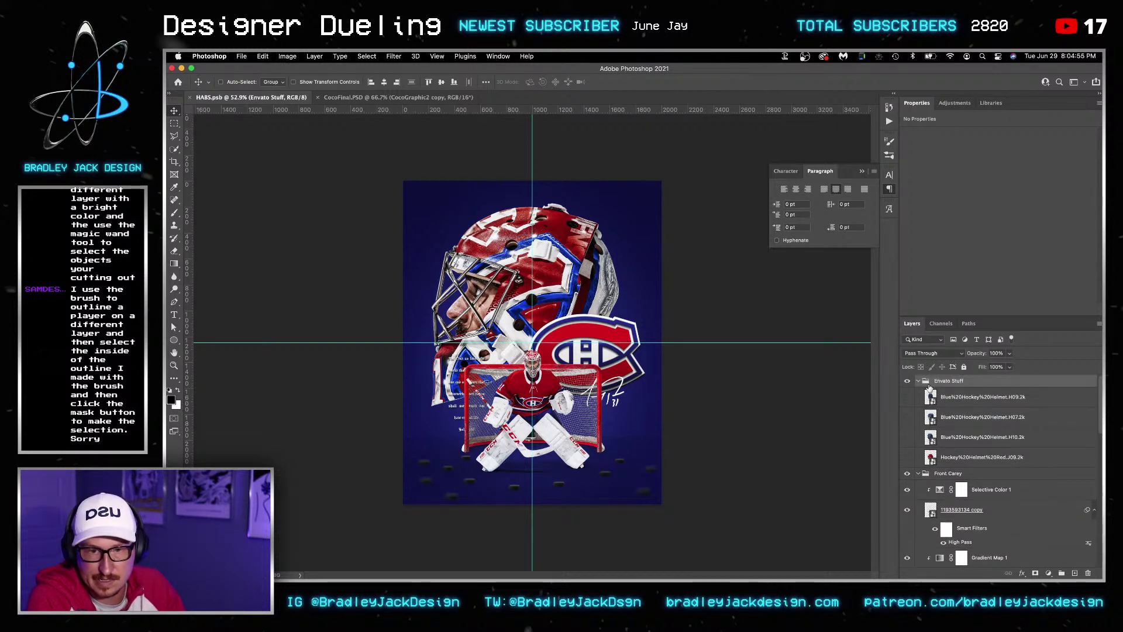
left_click(918, 382)
left_click(918, 393)
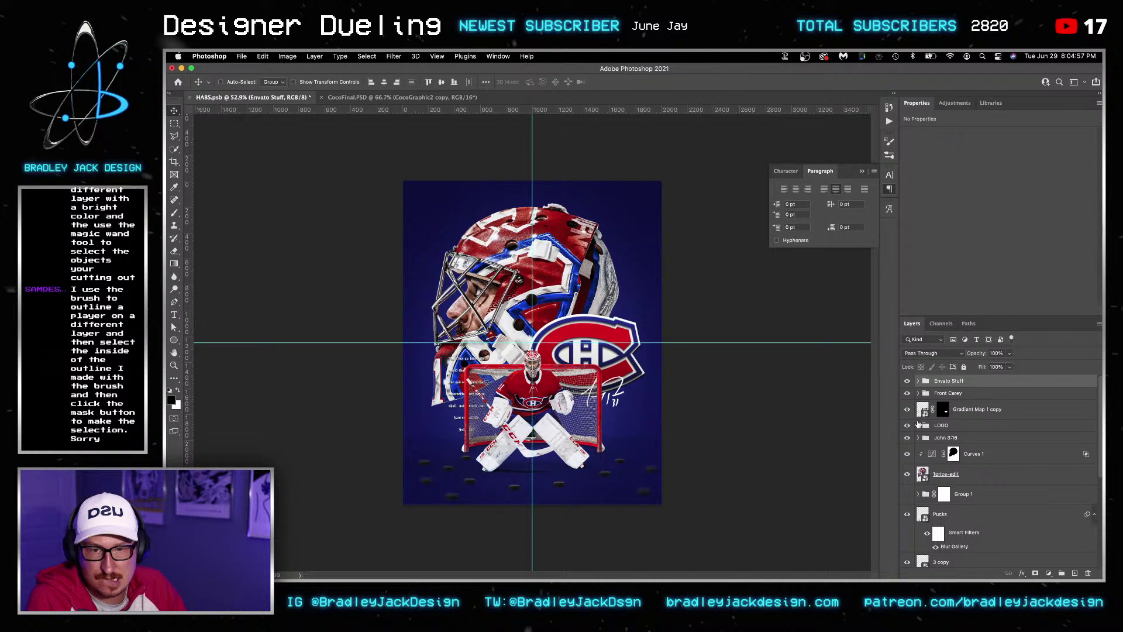
Select Group 1 and hide all the artwork layers so only the blue gradient background shows
left_click(977, 498)
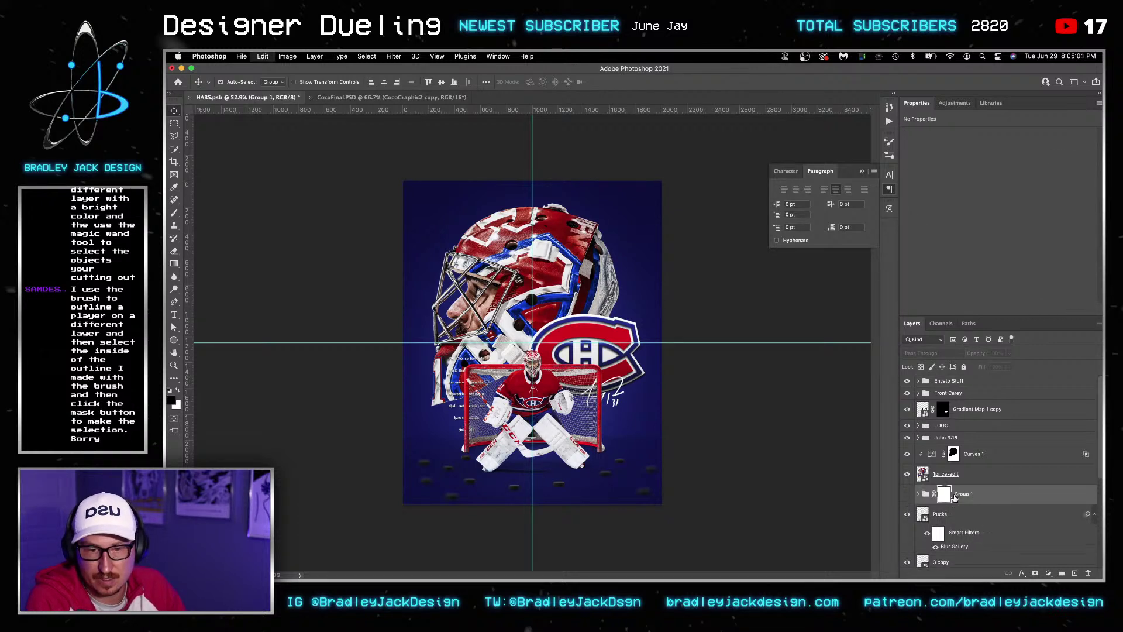
left_click(952, 496)
scroll(950, 498, "down", 3)
left_click_drag(907, 529, 909, 310)
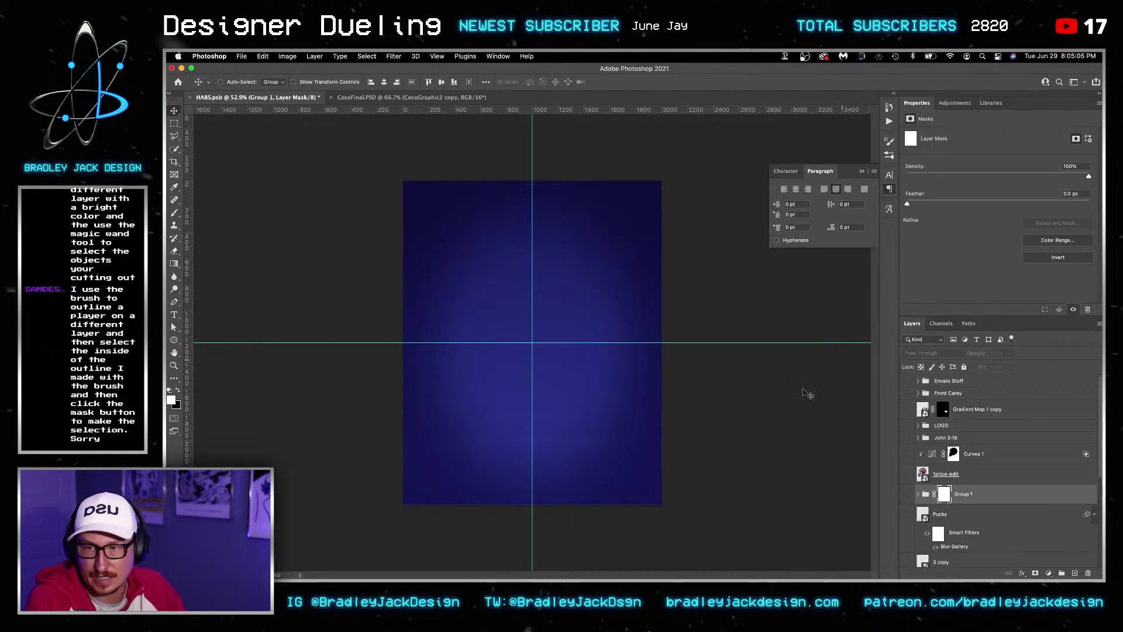
Create a 2000 × 2500 px text box covering the whole poster and enter GO, HABS, GO on three lines
key("t")
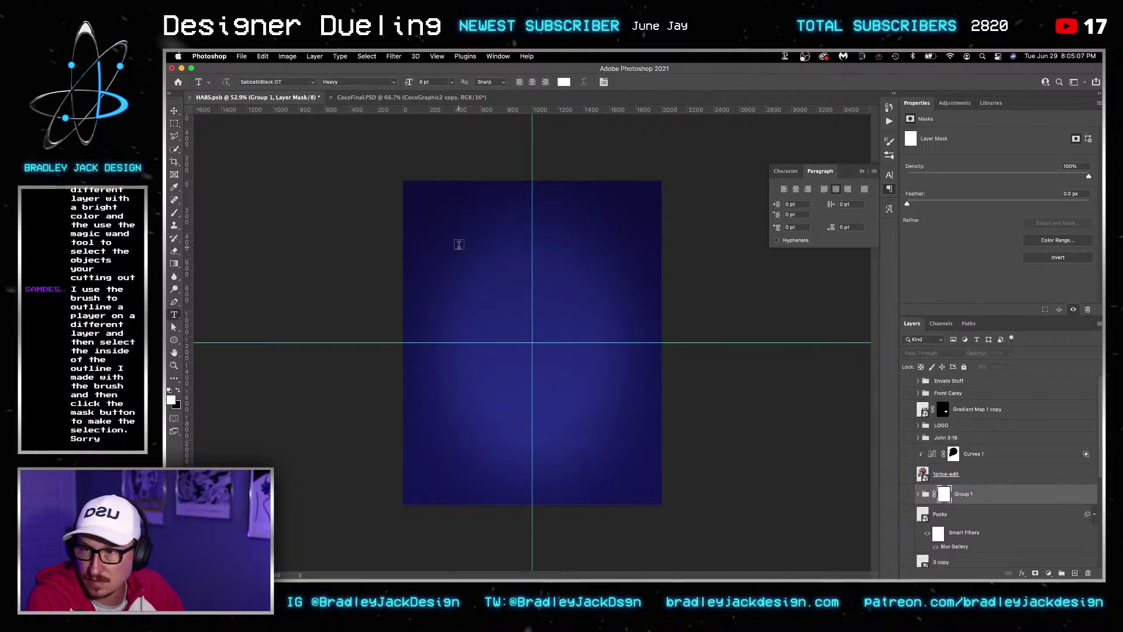
left_click_drag(403, 181, 658, 502)
key("BackSpace")
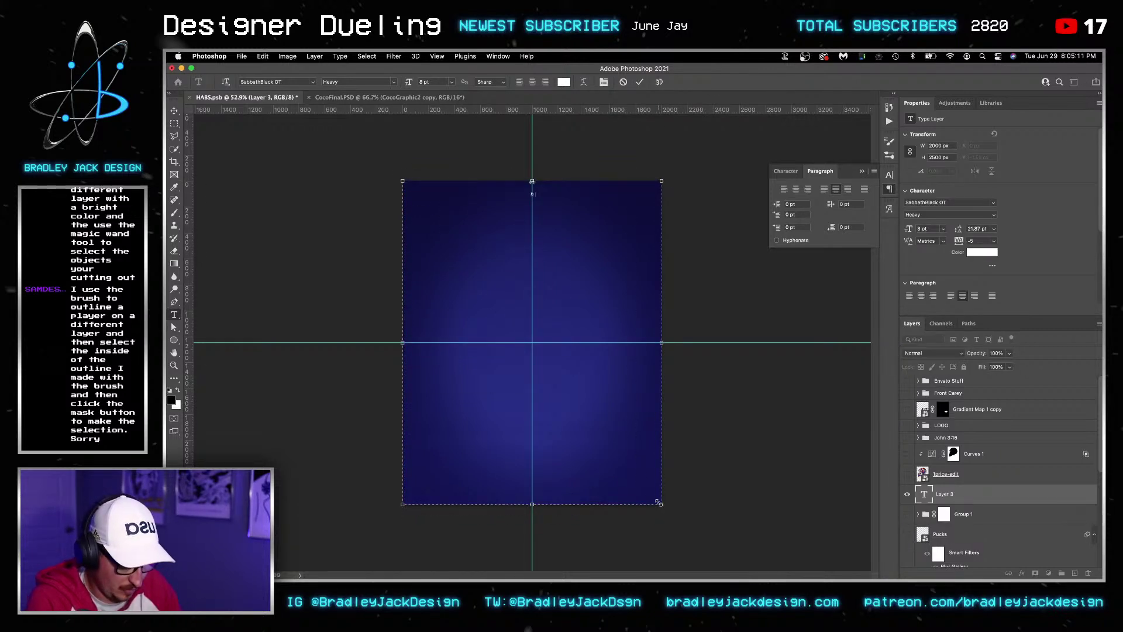
type("HABS")
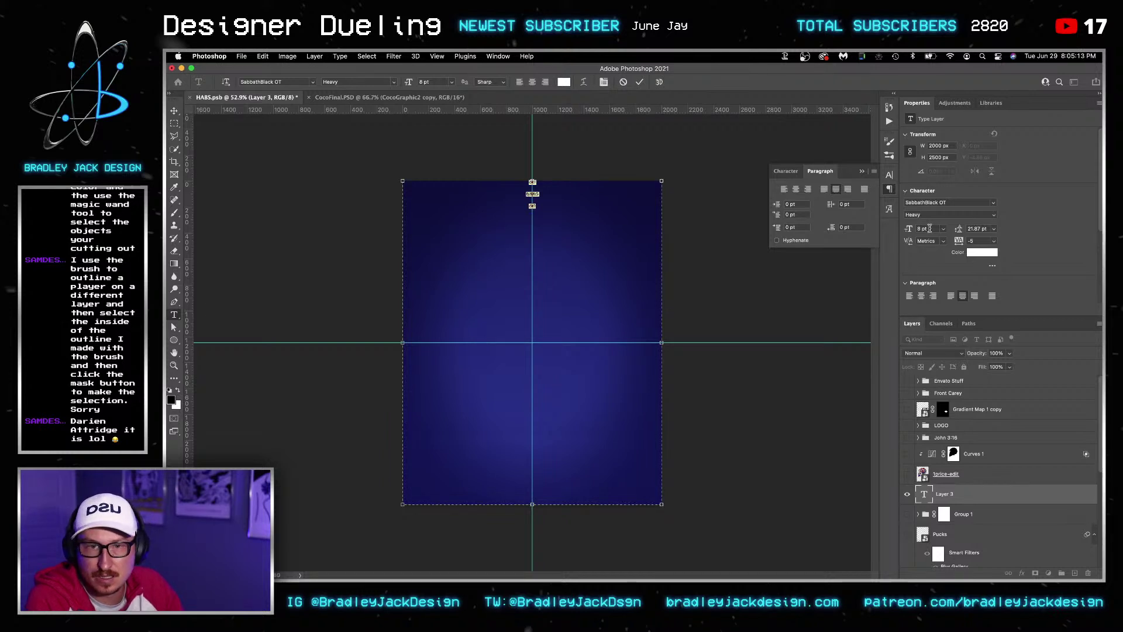
Set the three-line text's font size to 98 pt and its leading to 81 pt
key("shift+Up")
key("shift+Up")
key("shift+Up")
key("shift+Up")
key("shift+Up")
key("shift+Up")
key("shift+Up")
key("shift+Up")
key("shift+Up")
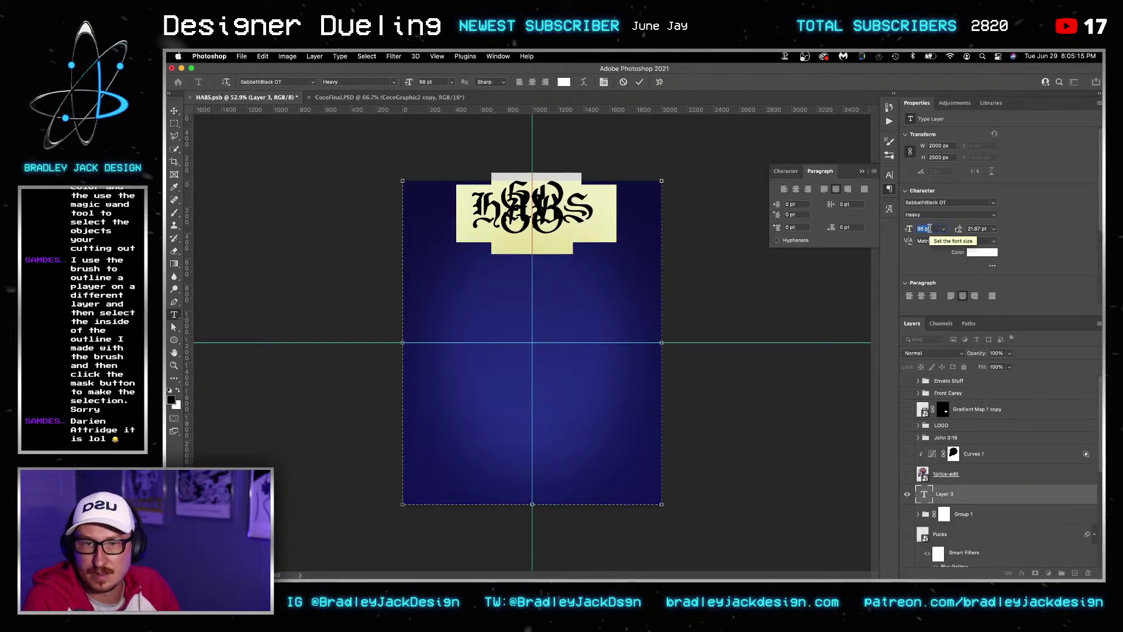
key("Tab")
key("shift+Up")
key("shift+Up")
key("shift+Up")
key("shift+Up")
key("shift+Up")
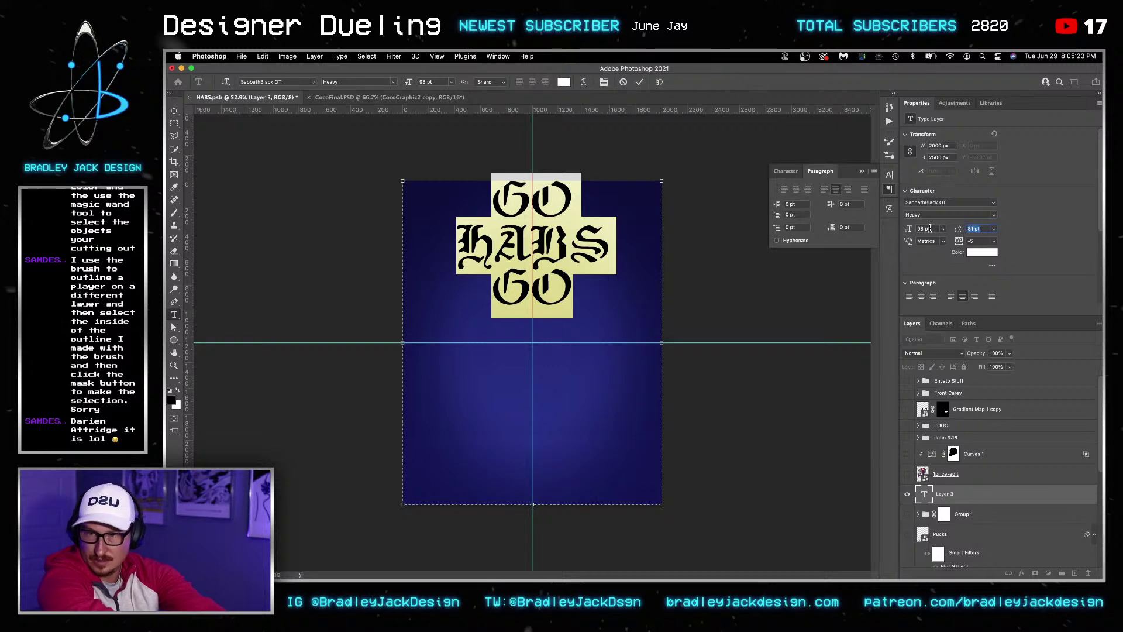
Change the GO HABS GO text's typeface to Balboa in the Condensed style
left_click(938, 201)
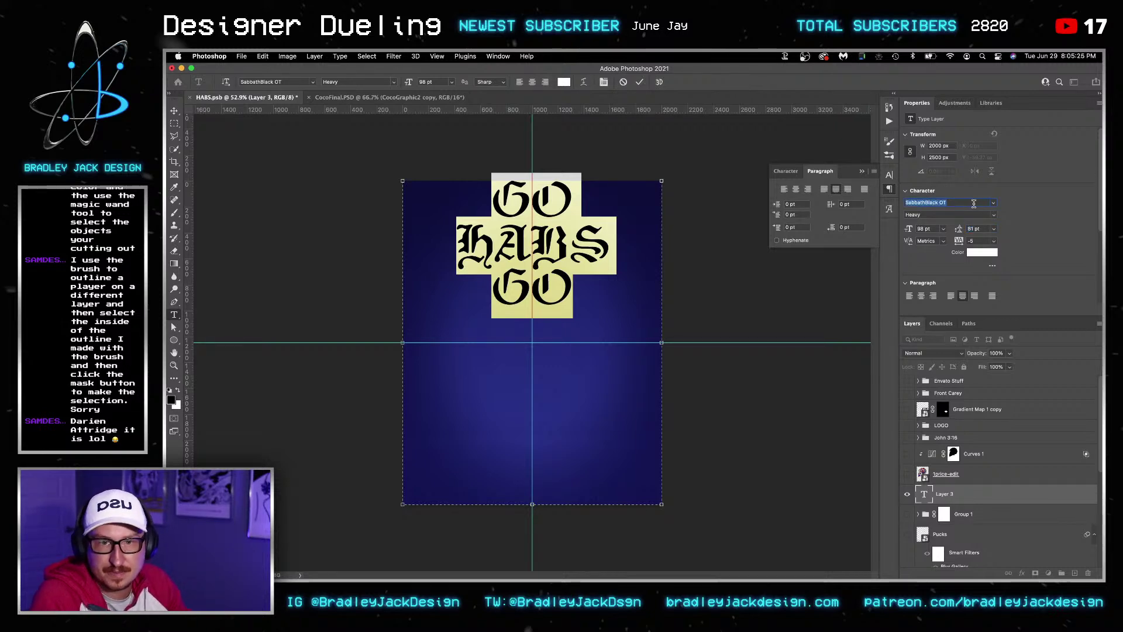
left_click(993, 203)
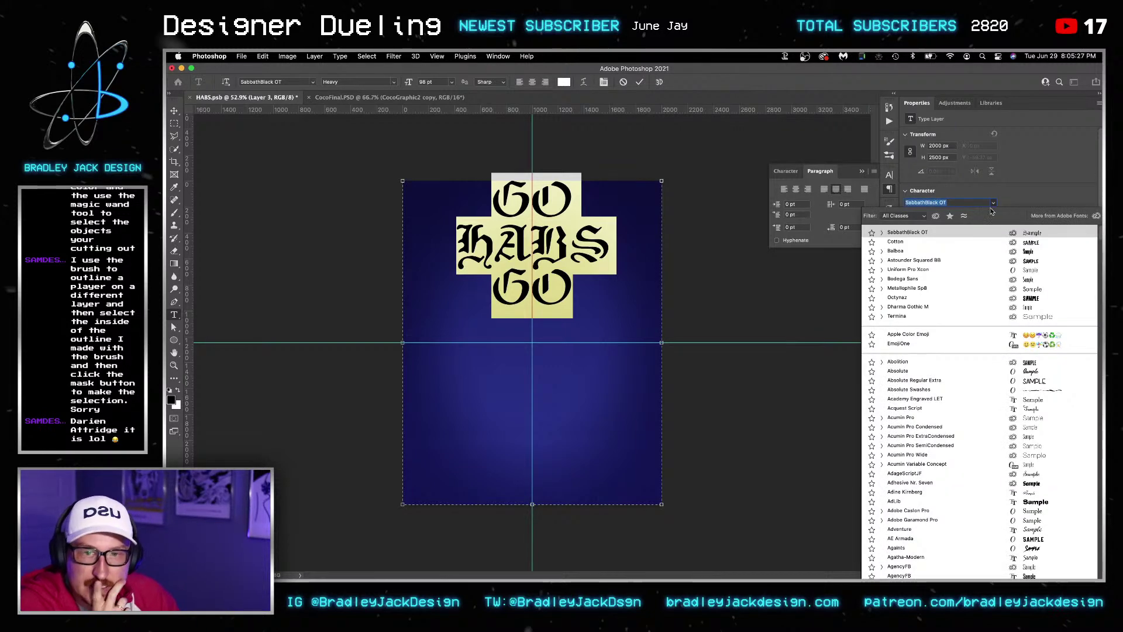
left_click(984, 251)
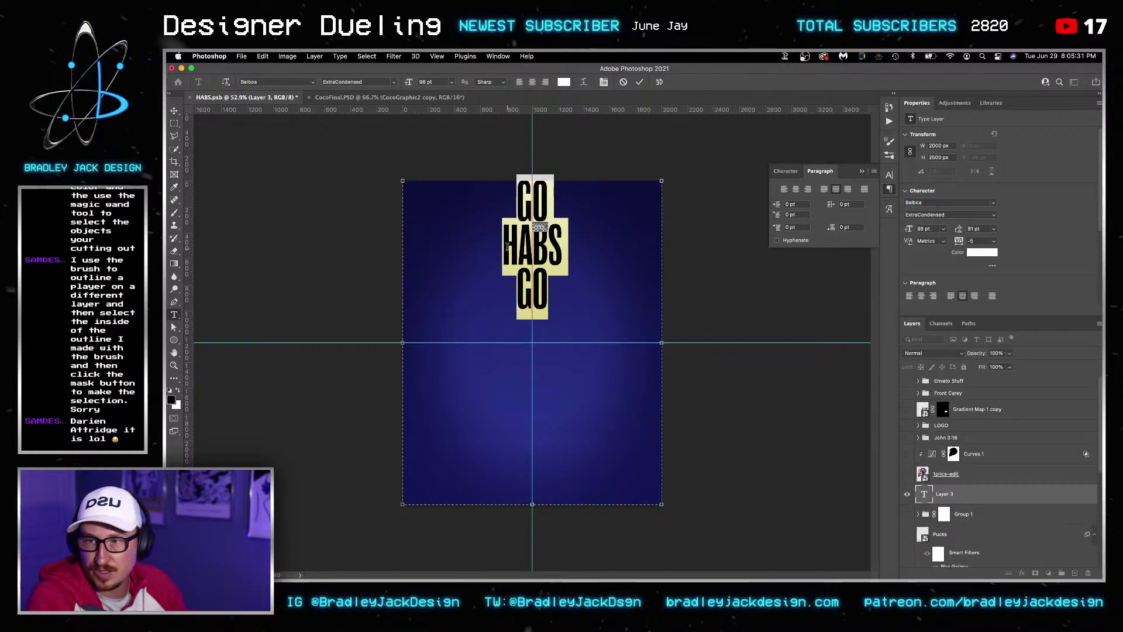
left_click(993, 216)
left_click(989, 218)
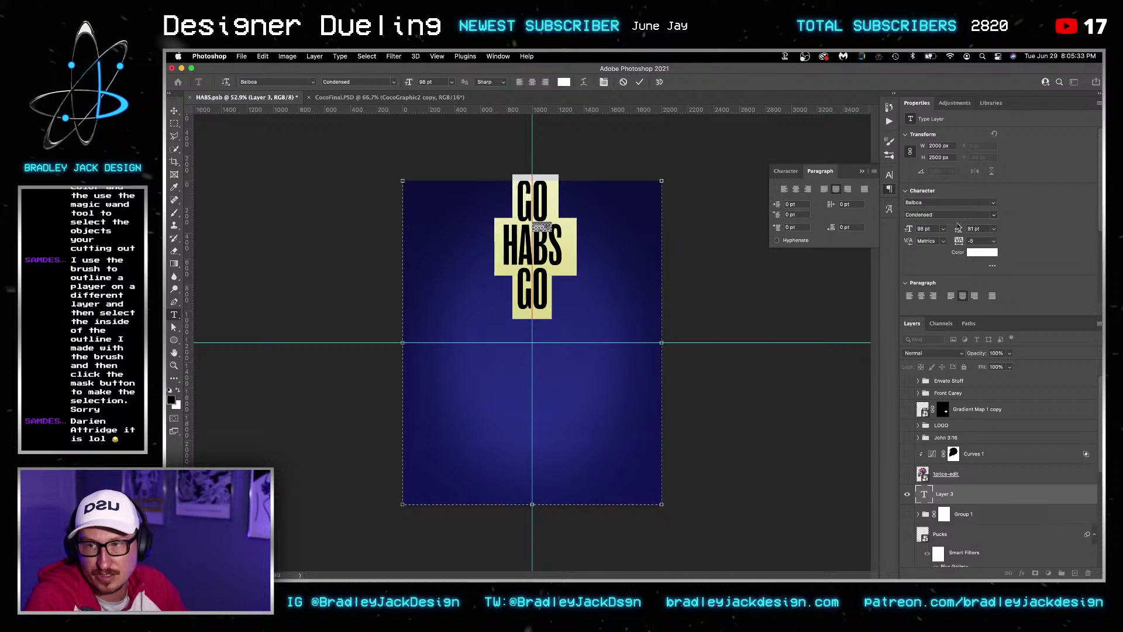
Join the three lines of text into the single line GO HABS GO
left_click(485, 231)
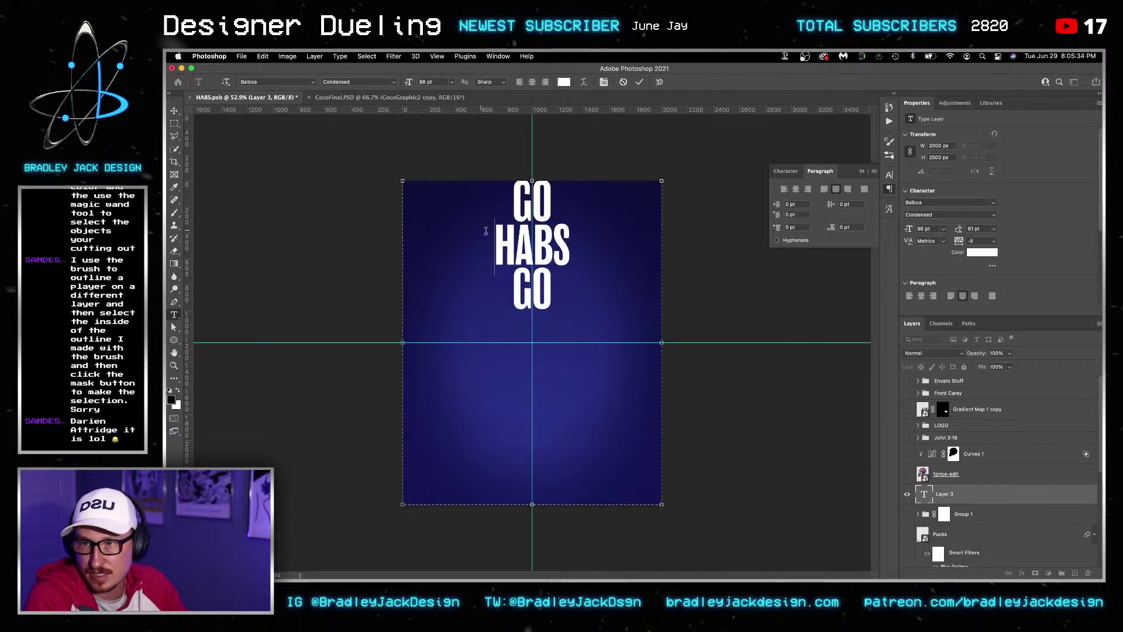
key("BackSpace")
key("End")
key("Delete")
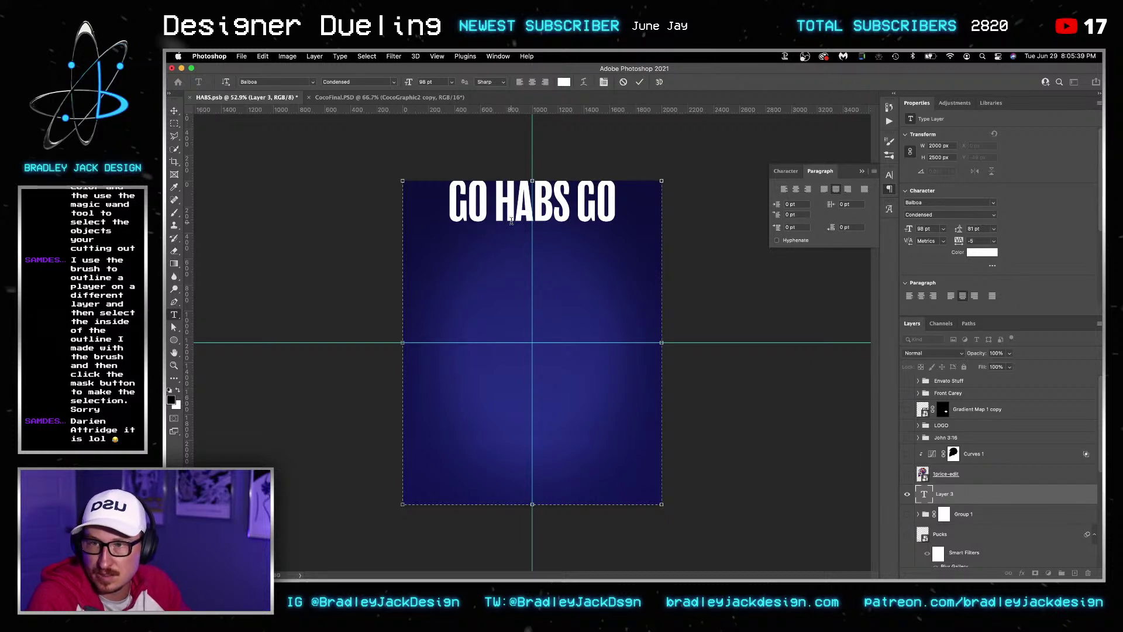
Try the line as the hashtag #GOHABSGO by removing its spaces and adding a hash sign
key("BackSpace")
key("BackSpace")
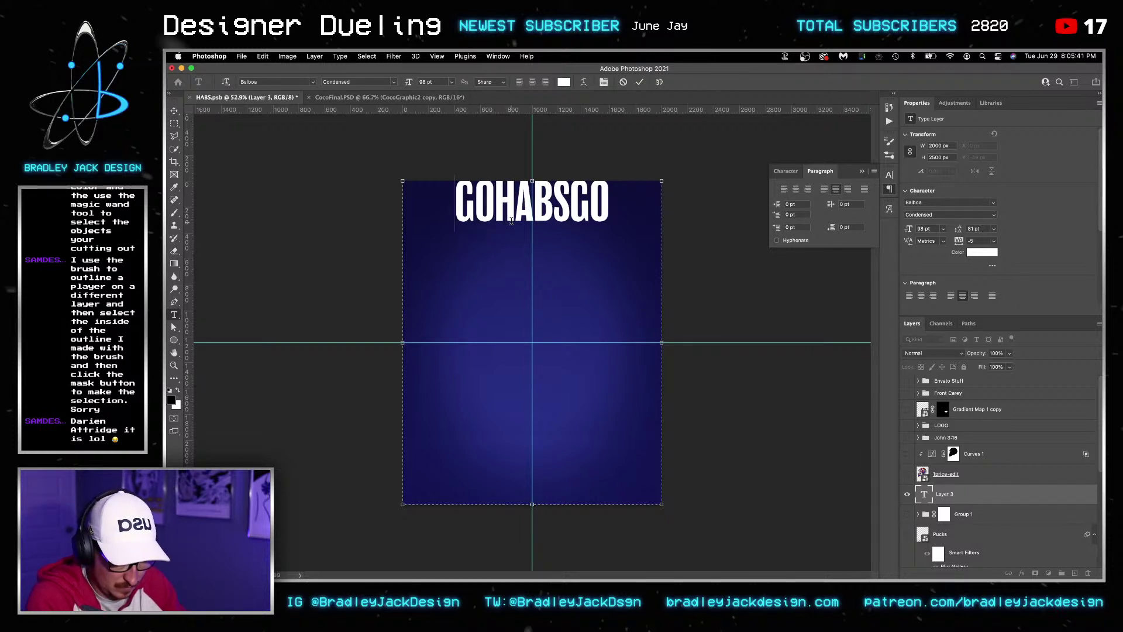
type("#")
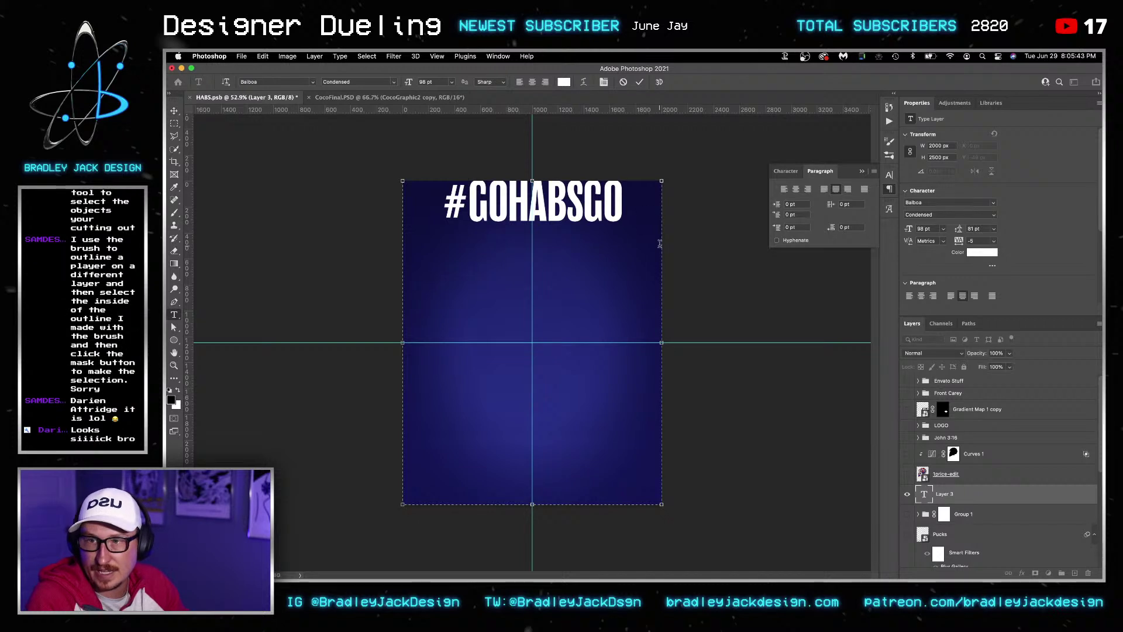
Remove the hash sign and restore the word spaces so the line reads GO HABS GO
key("BackSpace")
key("Right")
key("Right")
key("Right")
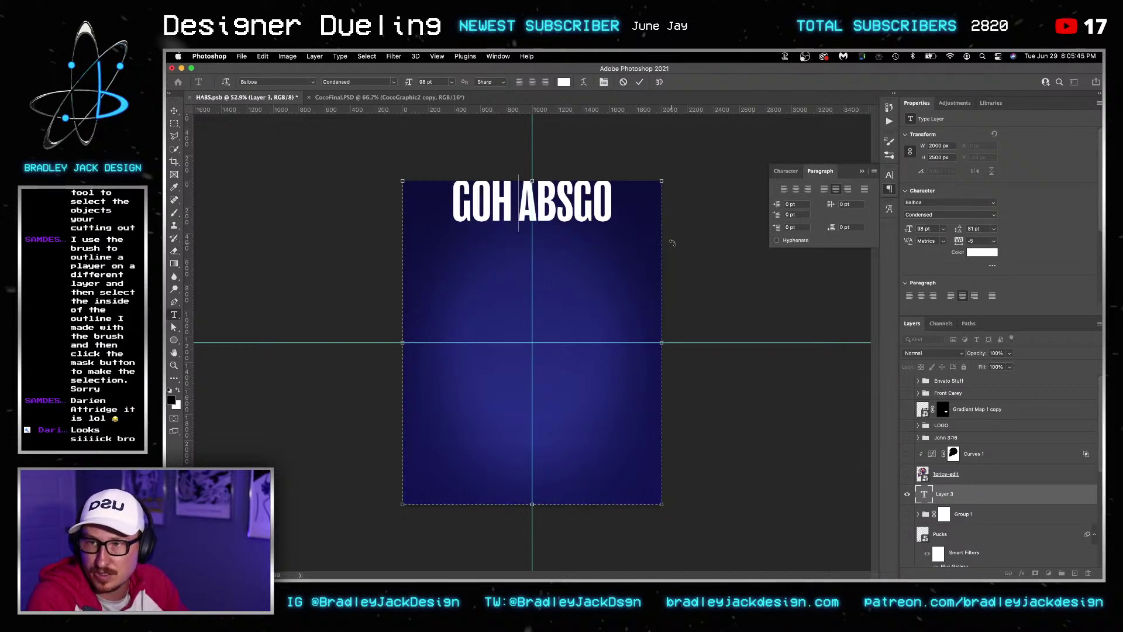
key("Left")
key("BackSpace")
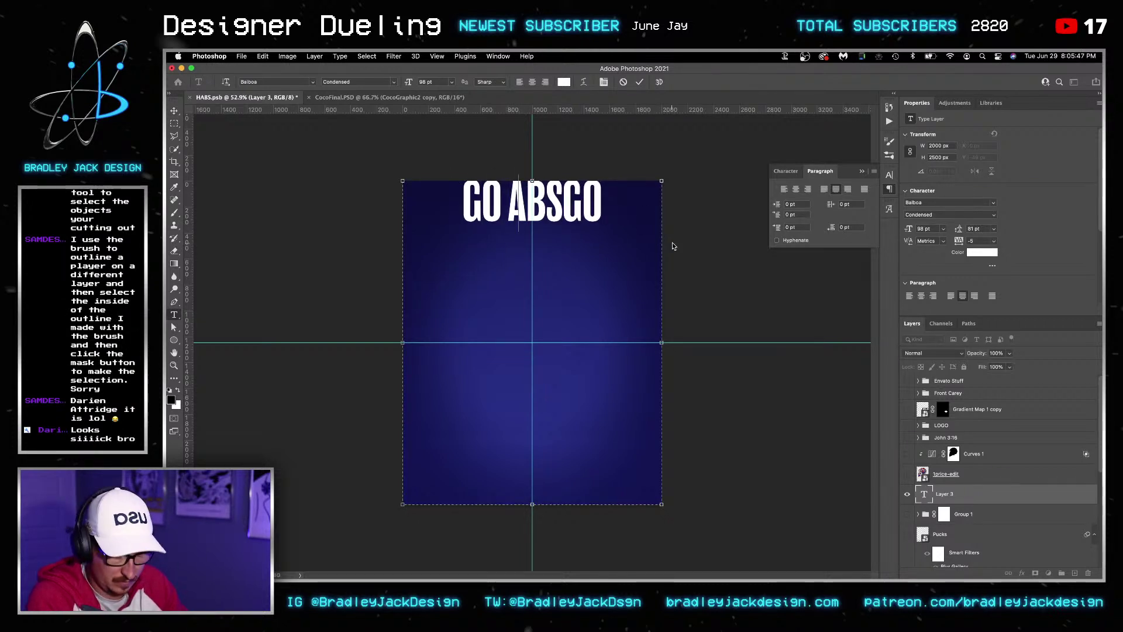
type("H")
key("Right")
key("Right")
key("Right")
Enlarge the whole GO HABS GO line to a font size of 133 pt
key("ctrl+a")
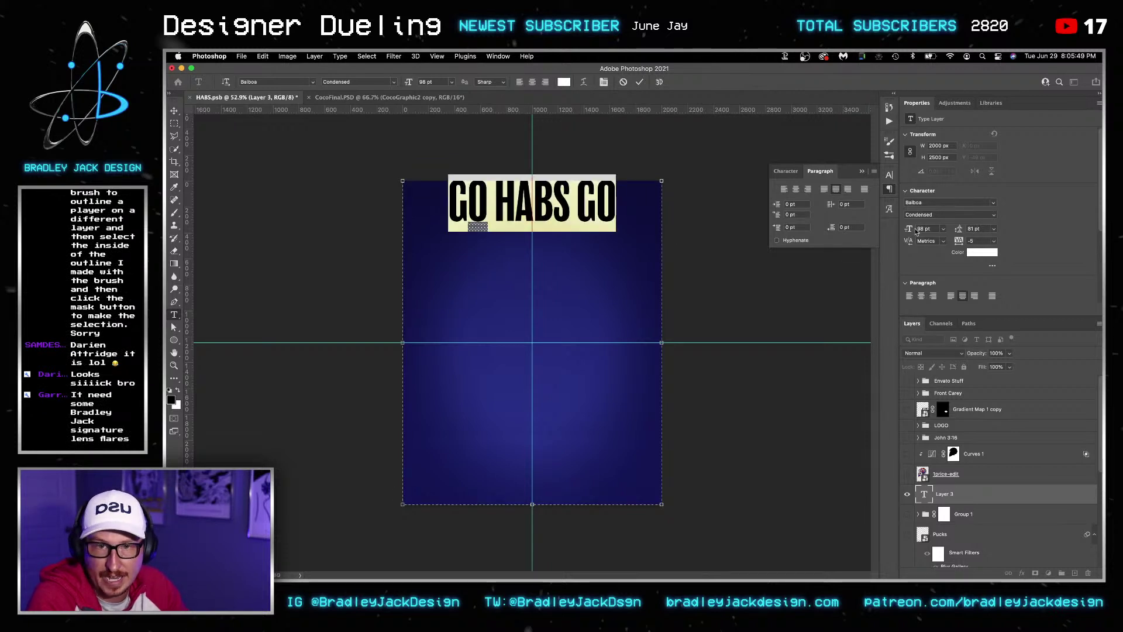
scroll(927, 229, "up", 20)
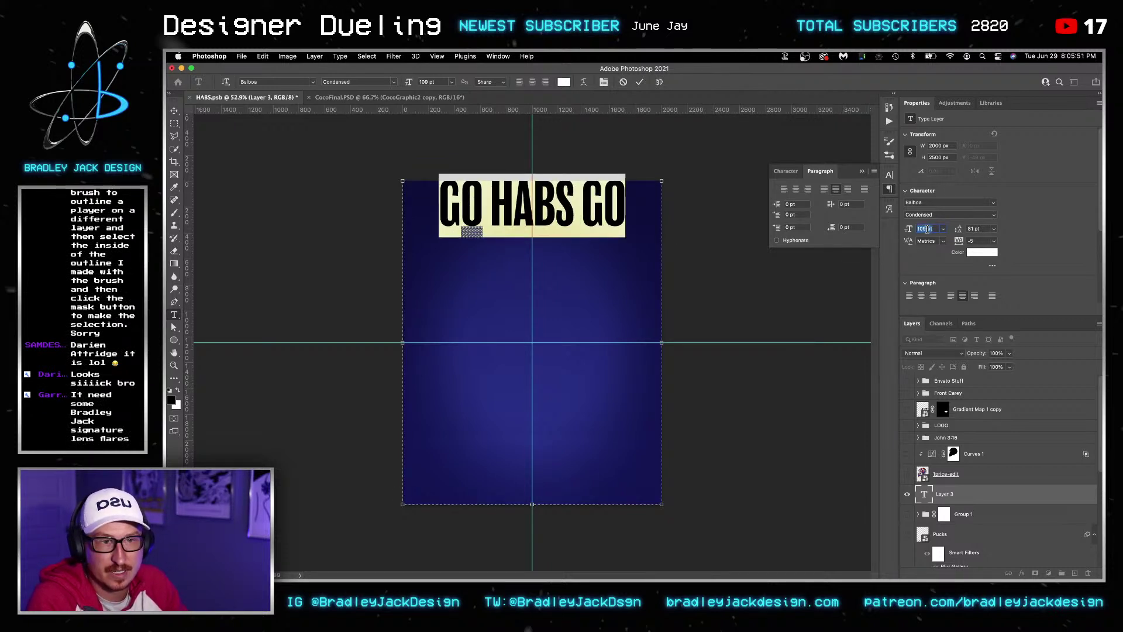
scroll(927, 228, "up", 11)
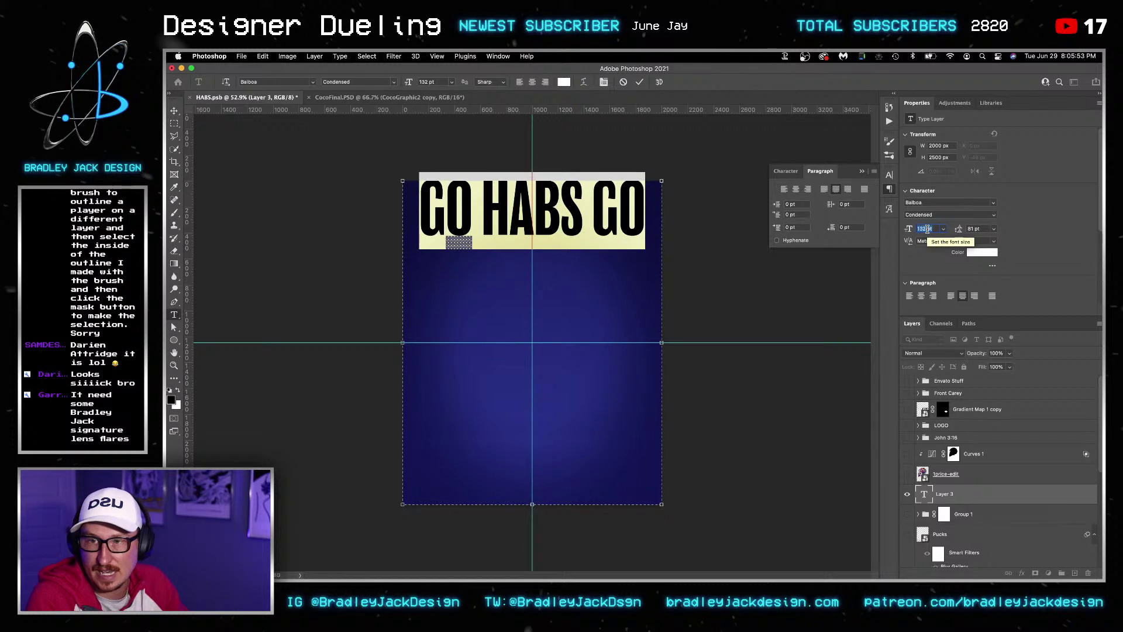
Lower the GO HABS GO line slightly, stack three duplicates evenly beneath it, and select all four text layers
left_click(174, 110)
left_click_drag(563, 212, 571, 404)
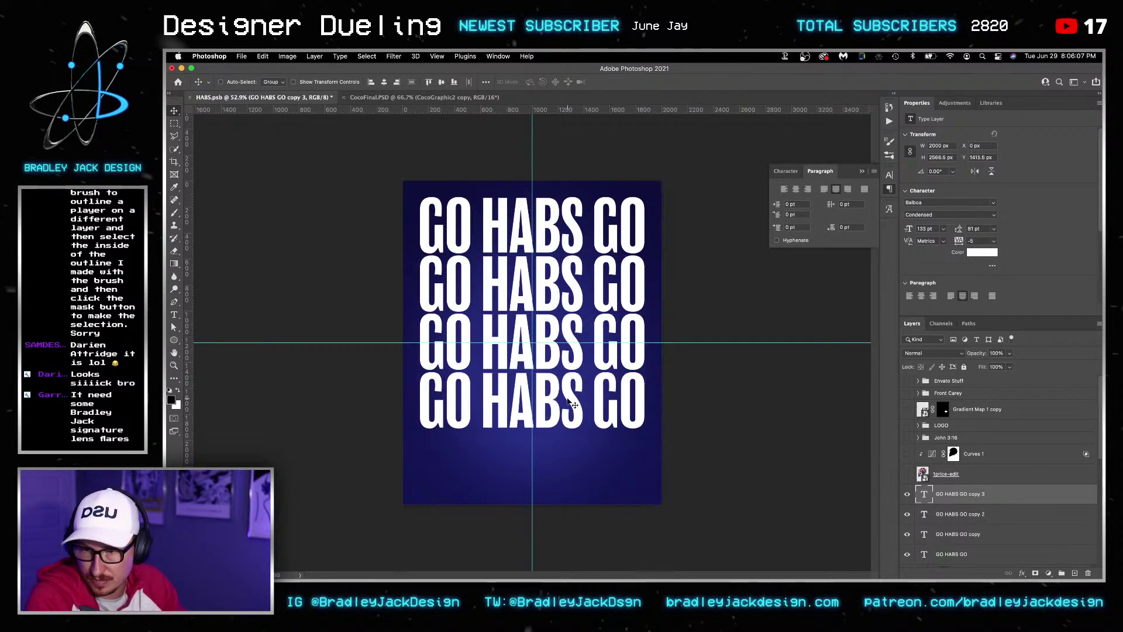
left_click(964, 555, "shift")
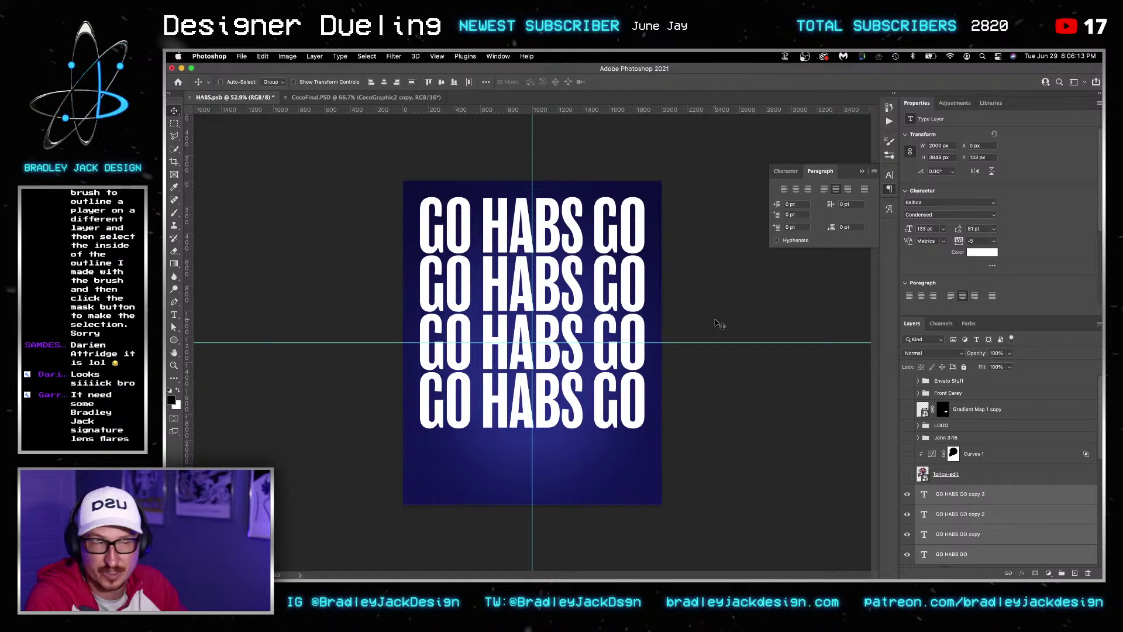
Convert the four GO HABS GO text layers into one smart object and add a black-filled layer beneath it
right_click(995, 518)
left_click(938, 192)
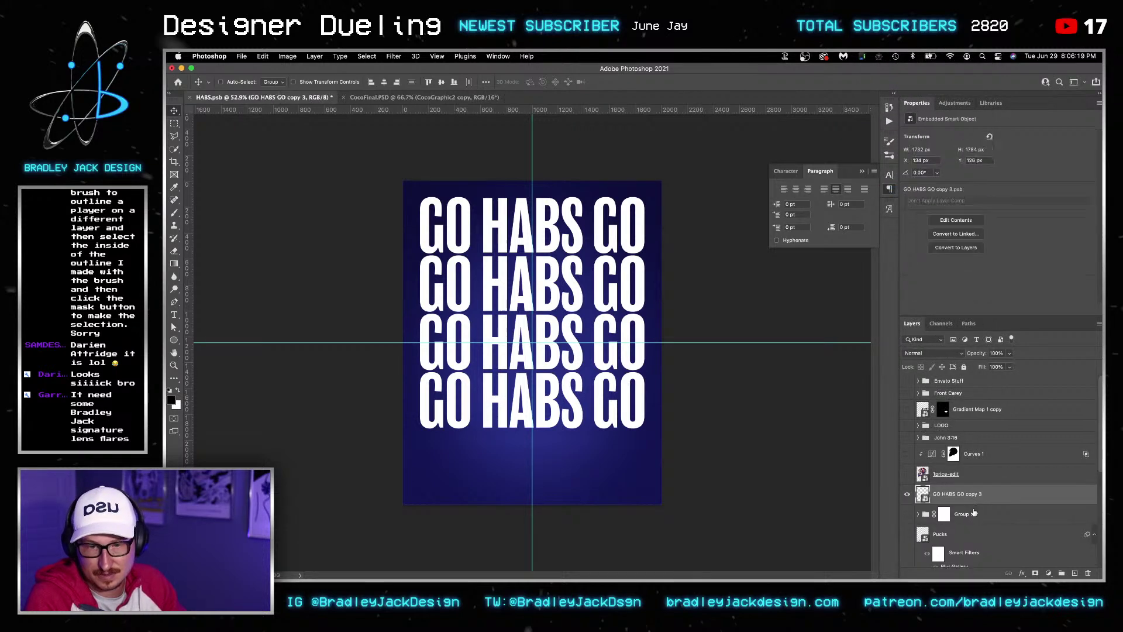
scroll(974, 512, "down", 2)
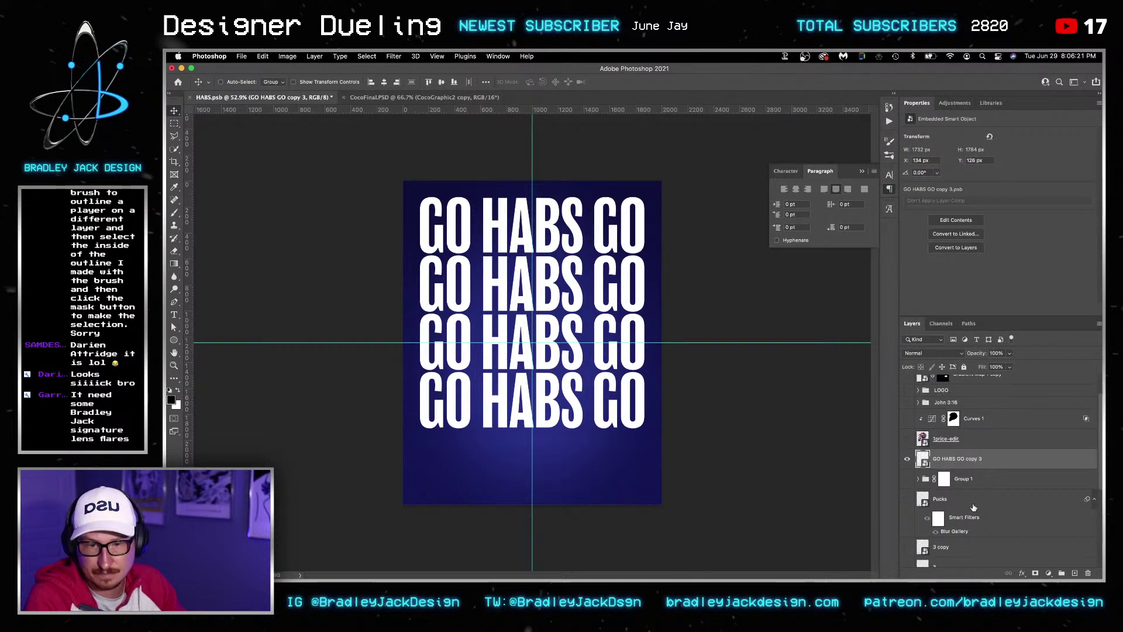
key("super+shift+alt+n")
key("g")
key("x")
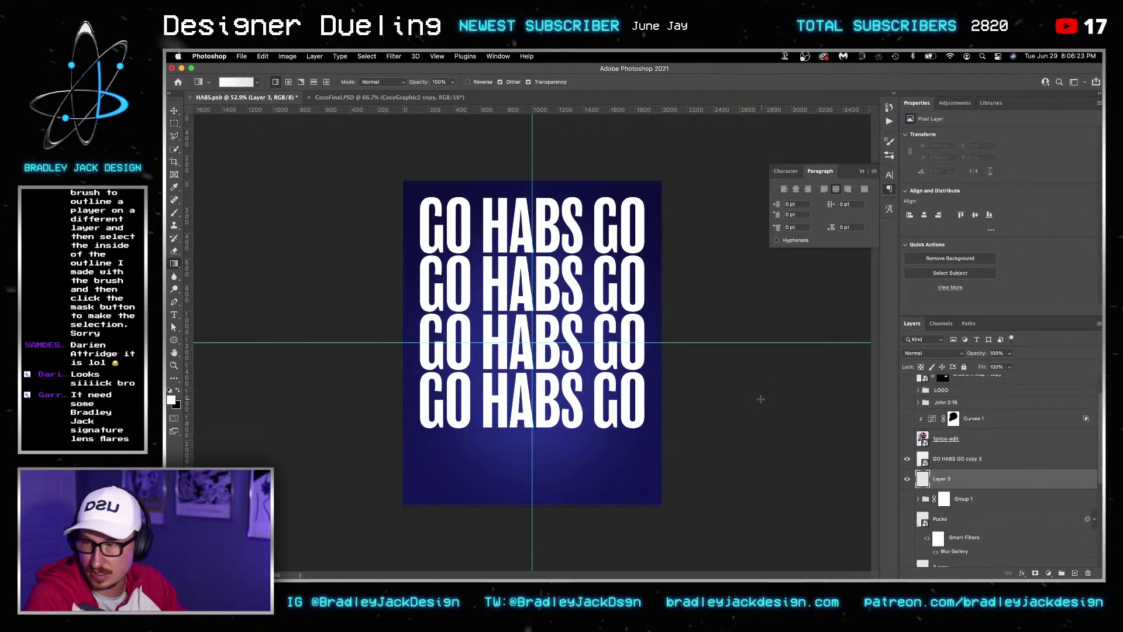
key("x")
key("alt+BackSpace")
Group the text smart object with the black layer and set the group's blend mode to Screen
key("v")
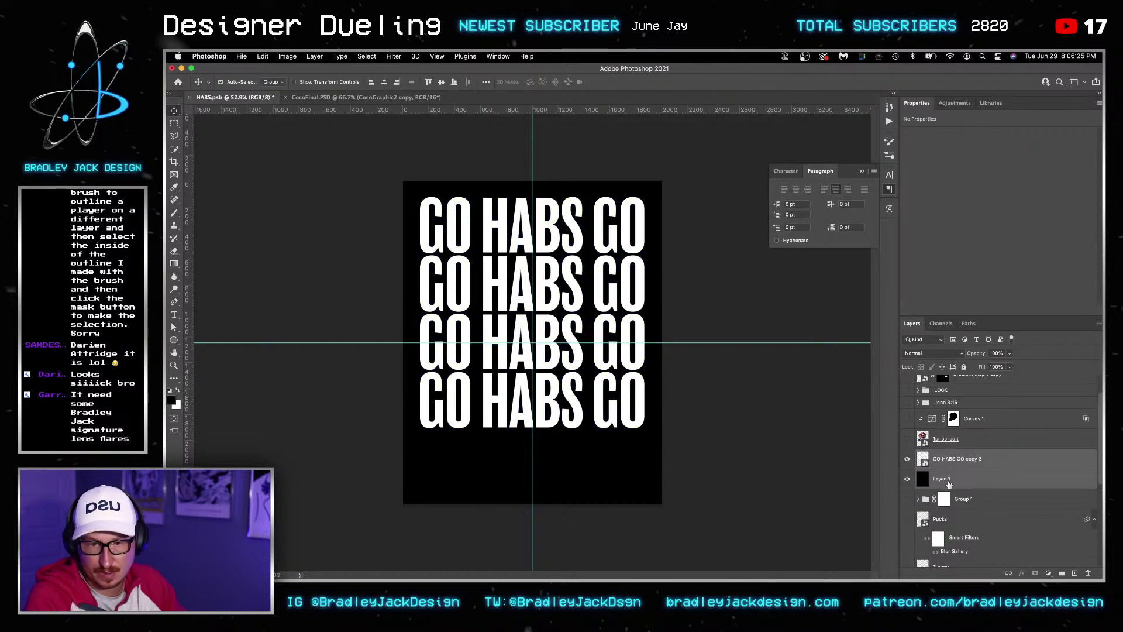
key("super+g")
key("shift+alt+s")
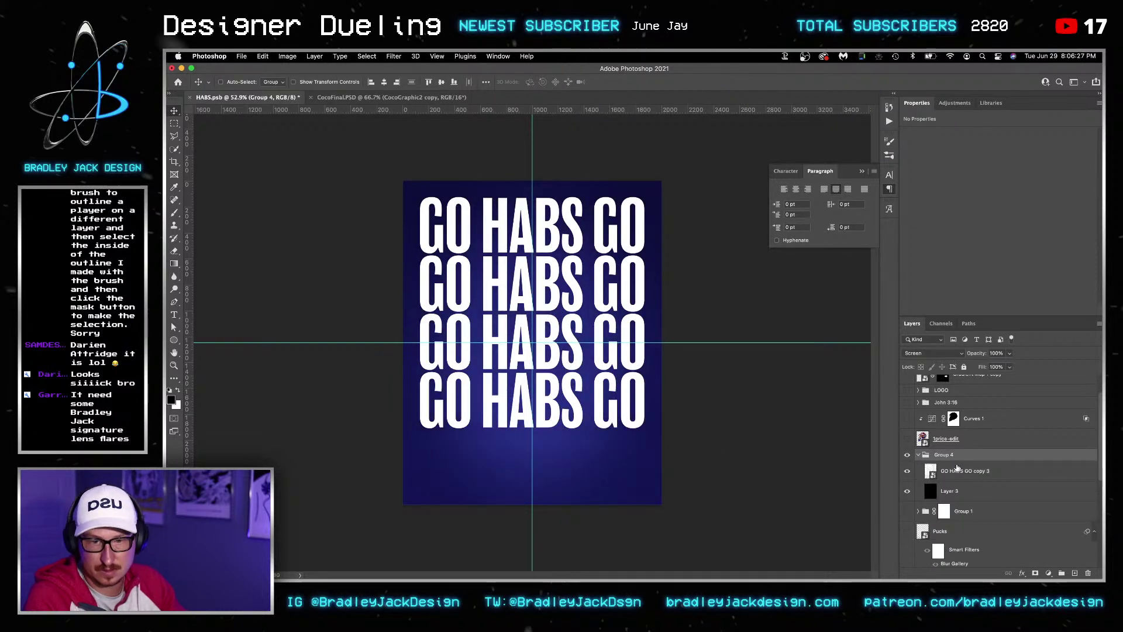
Add a Threshold adjustment layer above the text smart object and clip both layers to the black layer
left_click(956, 468)
left_click(955, 102)
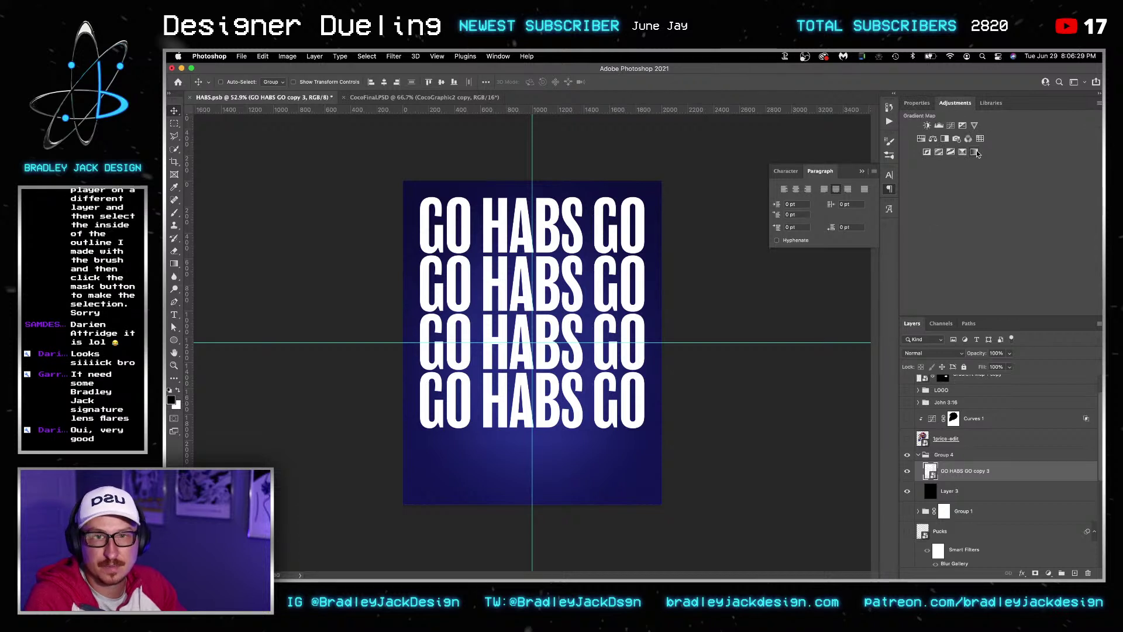
left_click(950, 152)
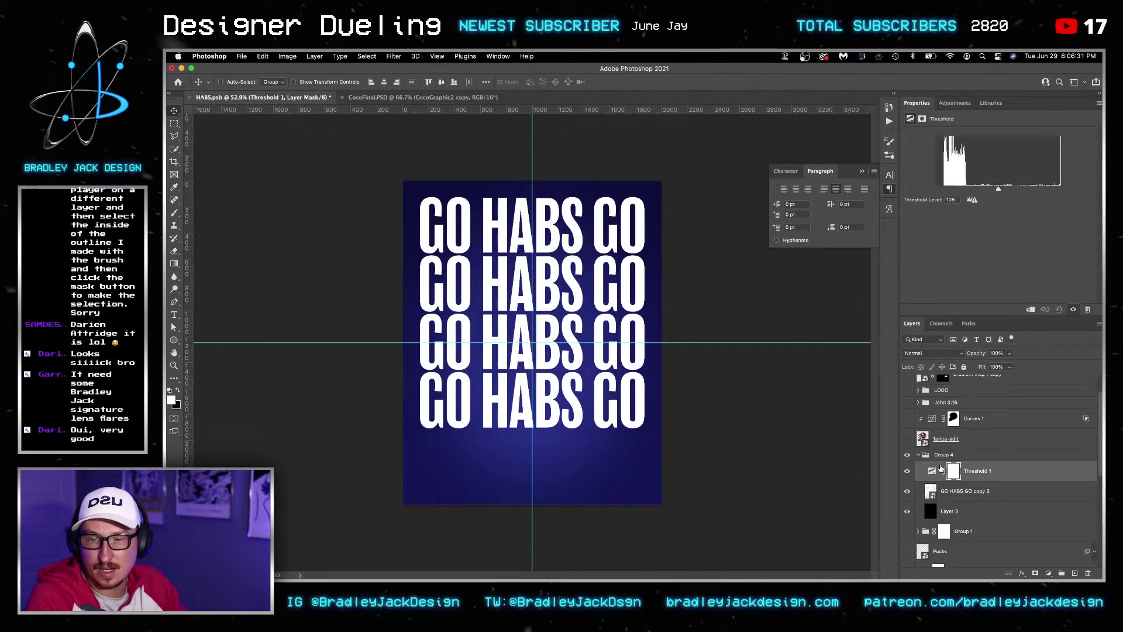
left_click(936, 500, "alt")
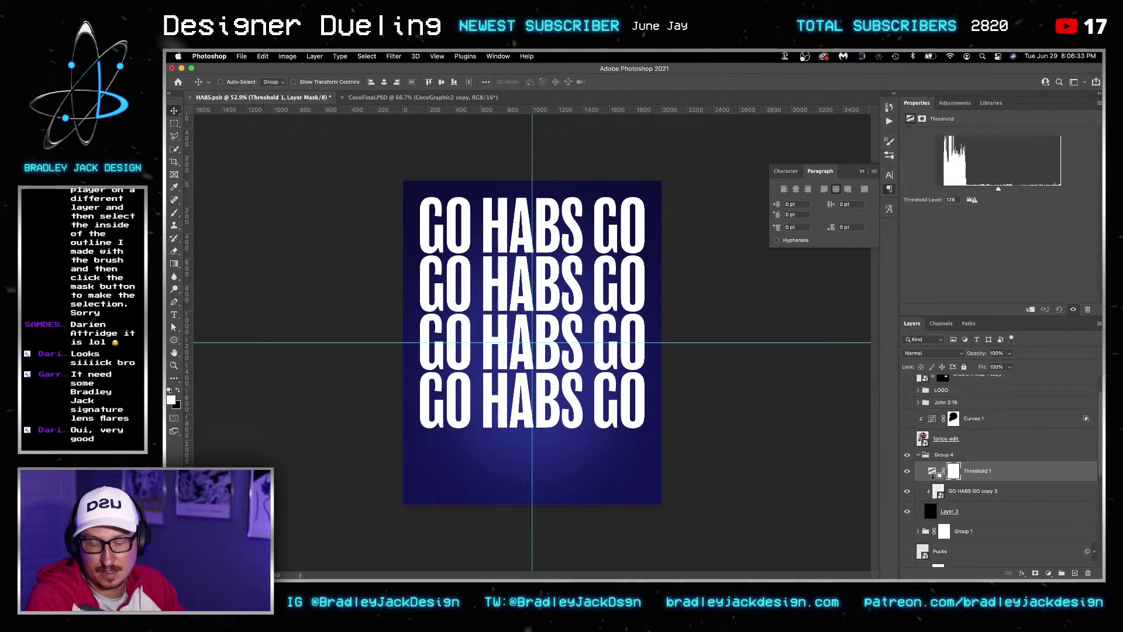
left_click(938, 481, "alt")
Apply a Gaussian Blur with a 9.2-pixel radius to the text smart object and release the clipping masks
left_click(955, 492)
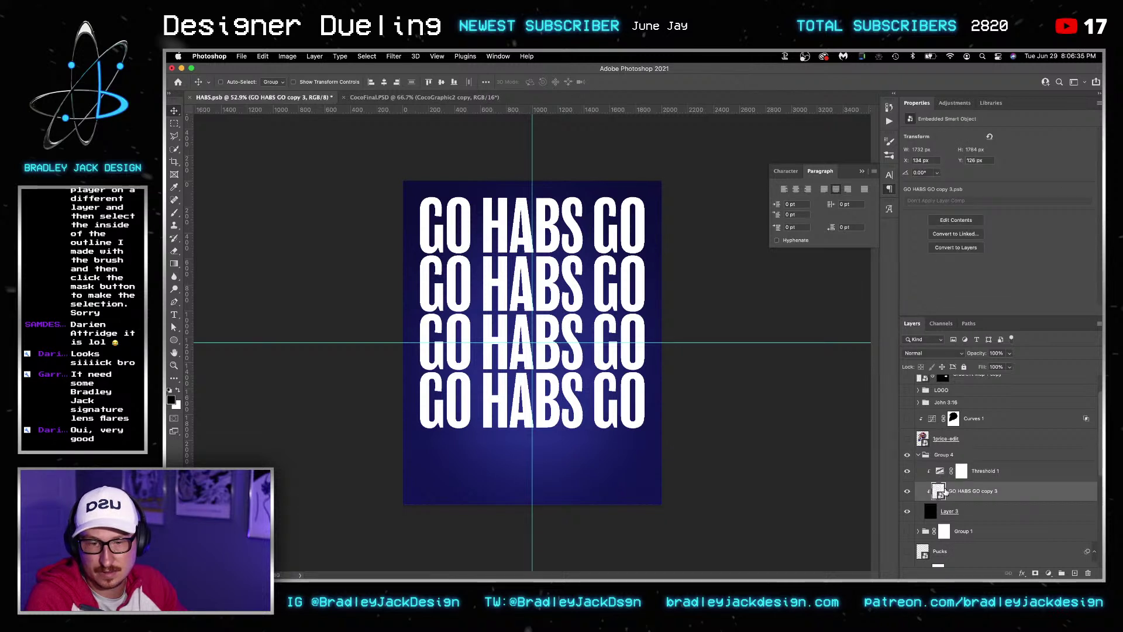
left_click(393, 56)
mouse_move(421, 186)
left_click(559, 217)
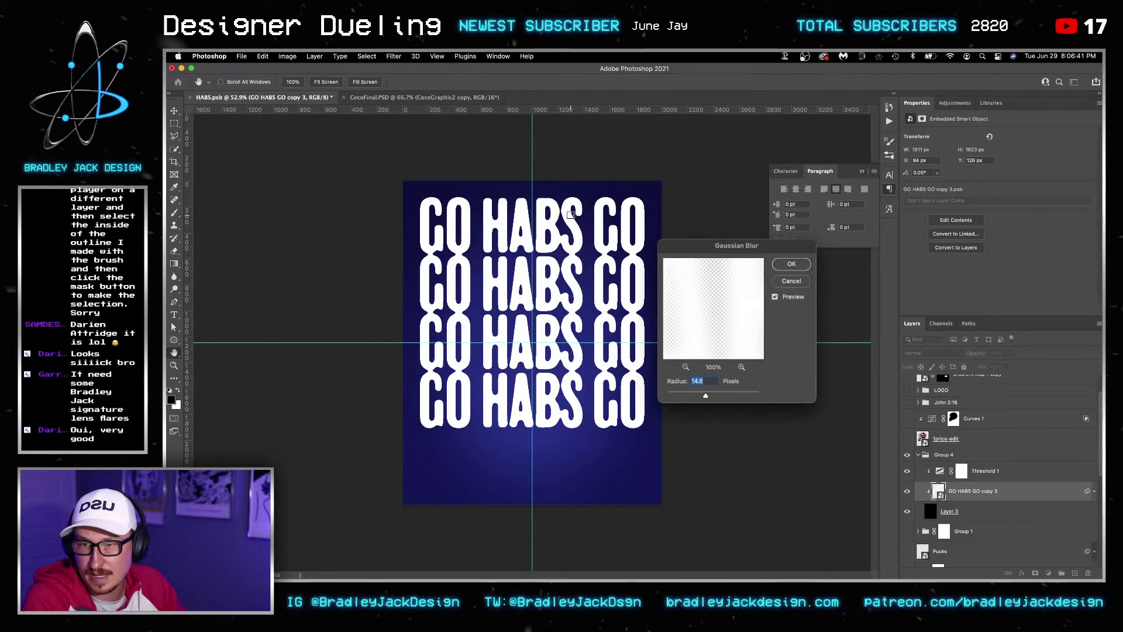
key("Down")
key("Down")
key("Down")
key("Down")
key("Down")
key("Down")
key("Down")
key("Down")
key("Down")
key("Down")
key("Down")
key("Down")
key("Down")
key("Down")
key("Down")
key("Down")
key("Down")
key("Down")
key("Down")
key("Down")
key("Down")
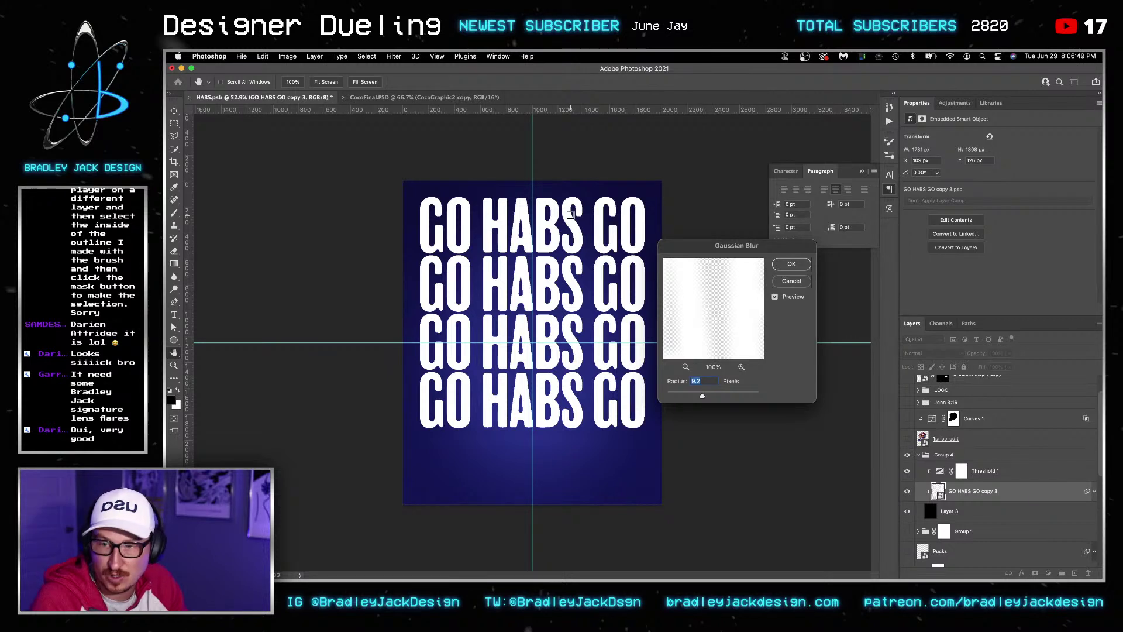
key("Return")
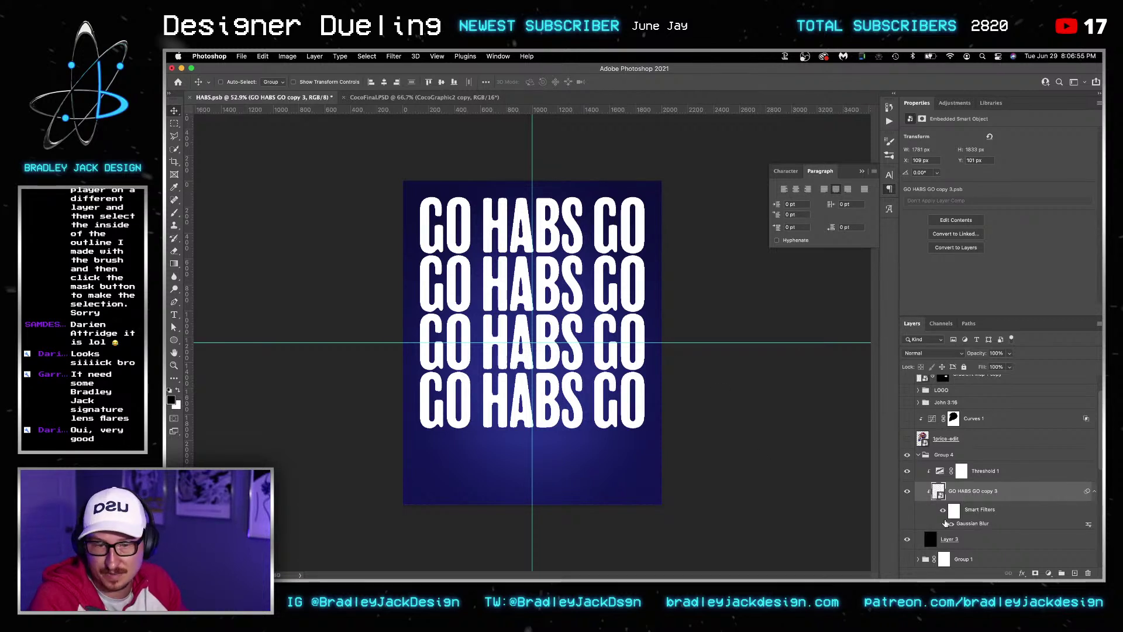
left_click(939, 530, "alt")
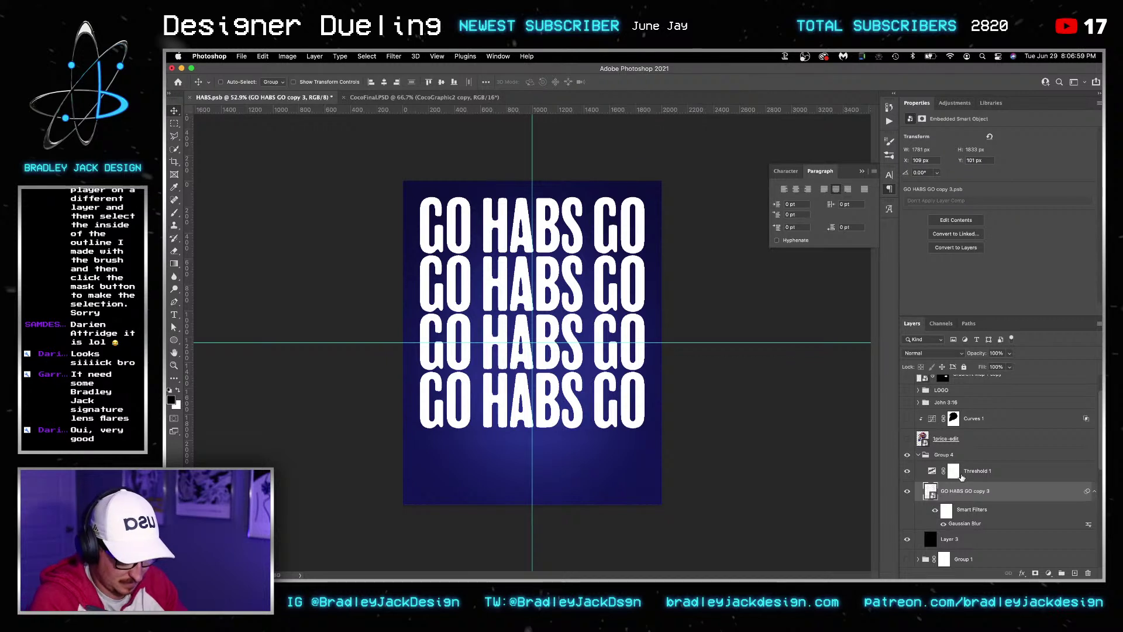
Add a new layer between the text and the Threshold and distress the lettering in black with the 2500 px texture brush
key("super+alt+shift+n")
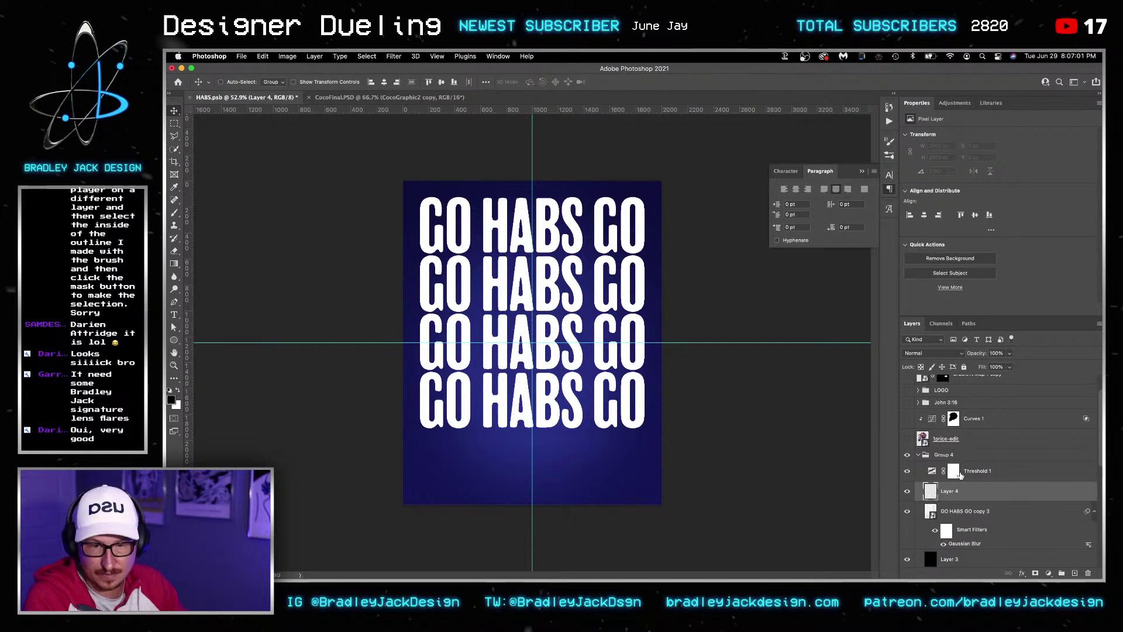
key("b")
right_click(537, 321)
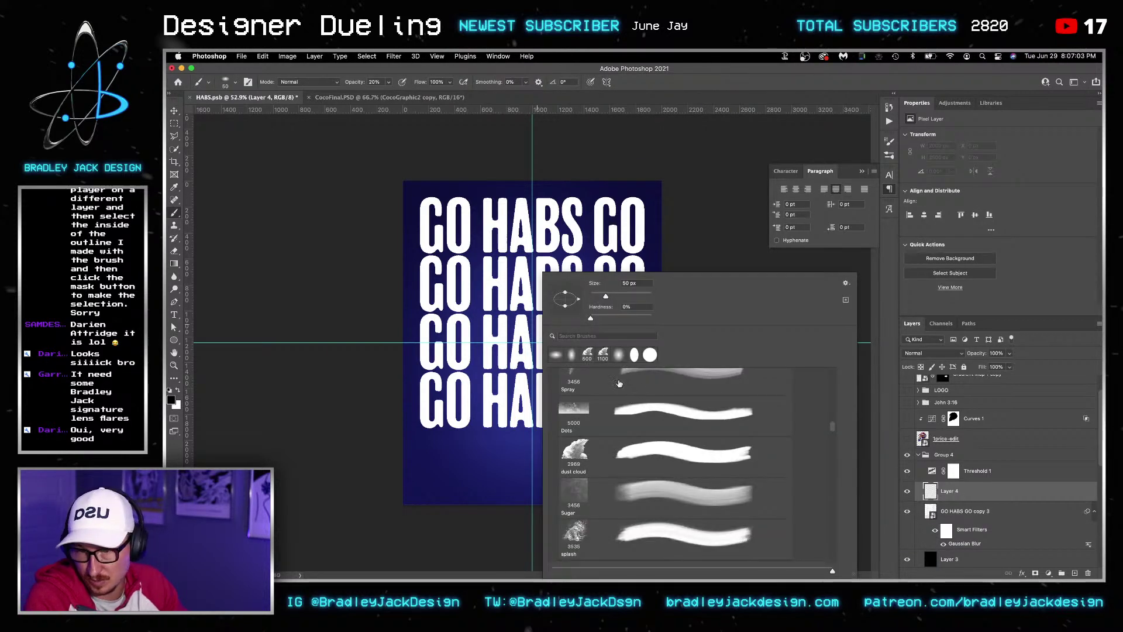
scroll(614, 400, "up", 3)
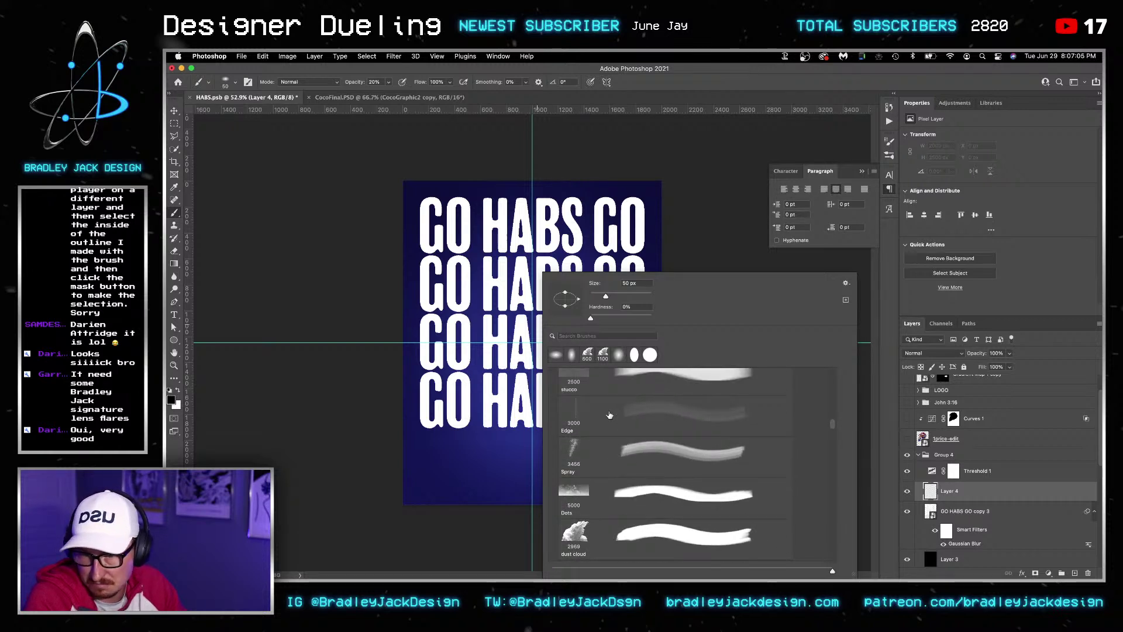
scroll(609, 414, "up", 4)
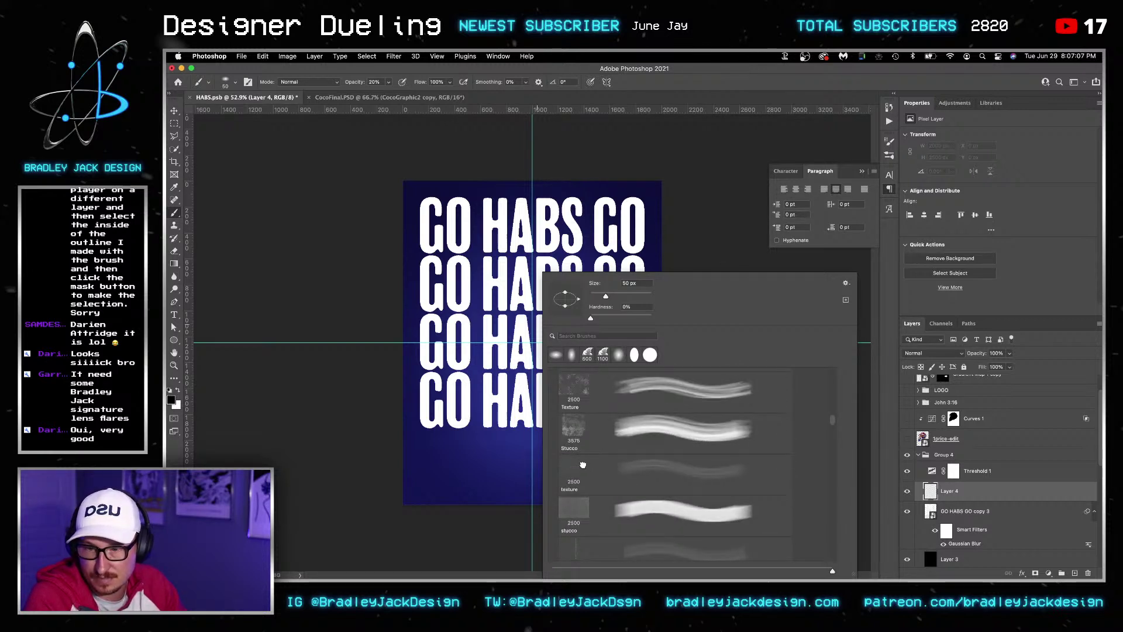
double_click(583, 464)
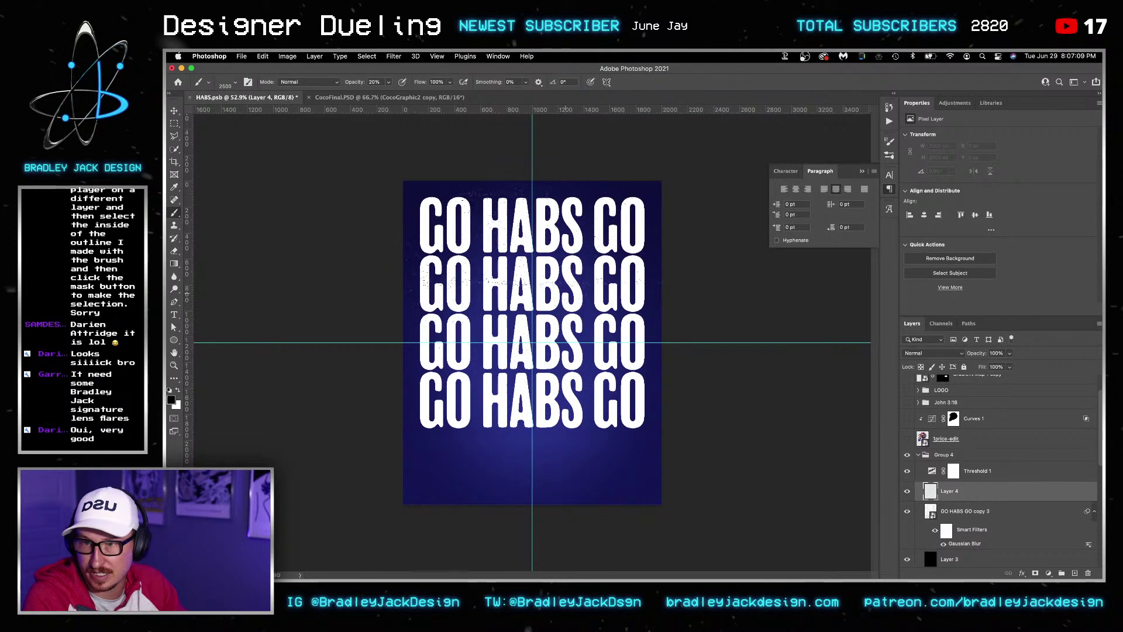
left_click_drag(526, 252, 521, 293)
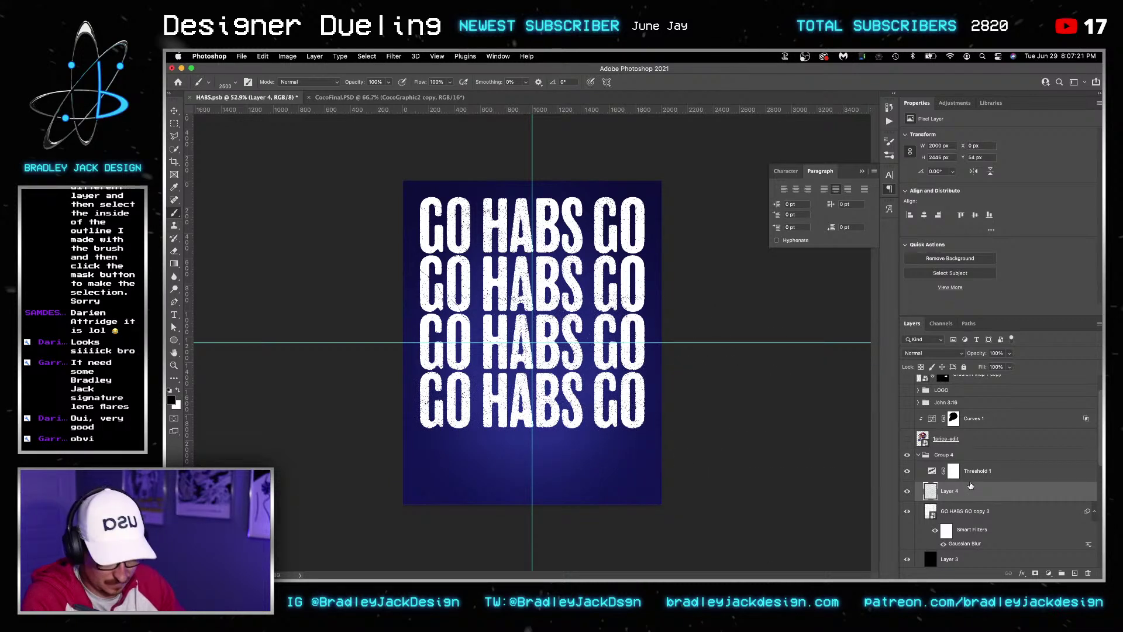
Add another layer above the black texture, switch the paint colour to white, and undo a trial texture stamp
key("super+shift+alt+n")
key("x")
left_click(593, 468)
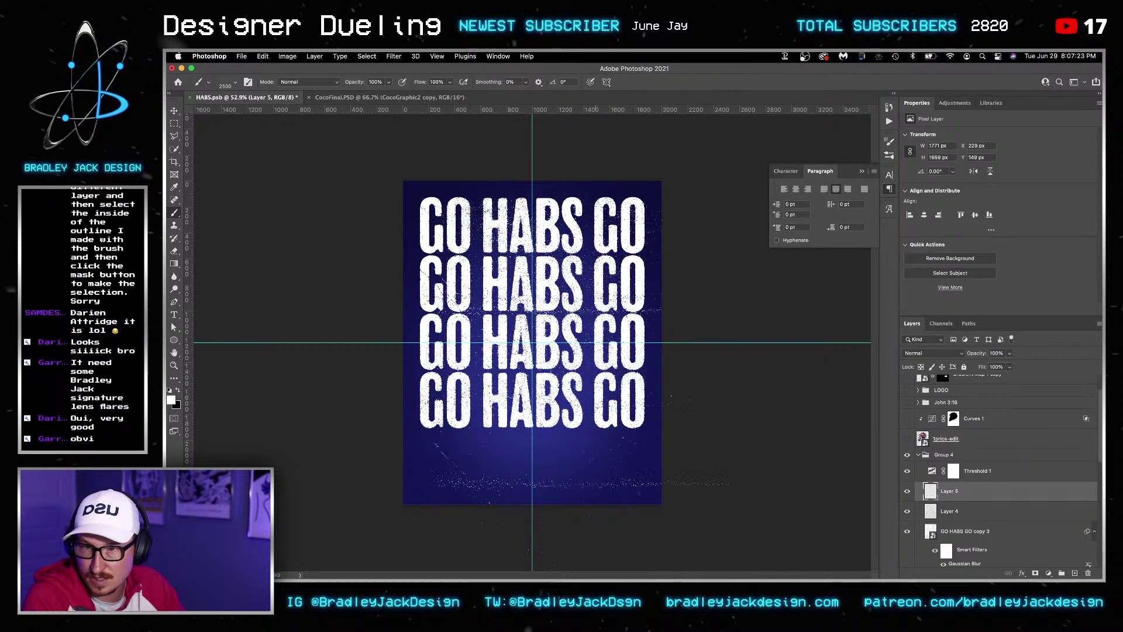
key("super+z")
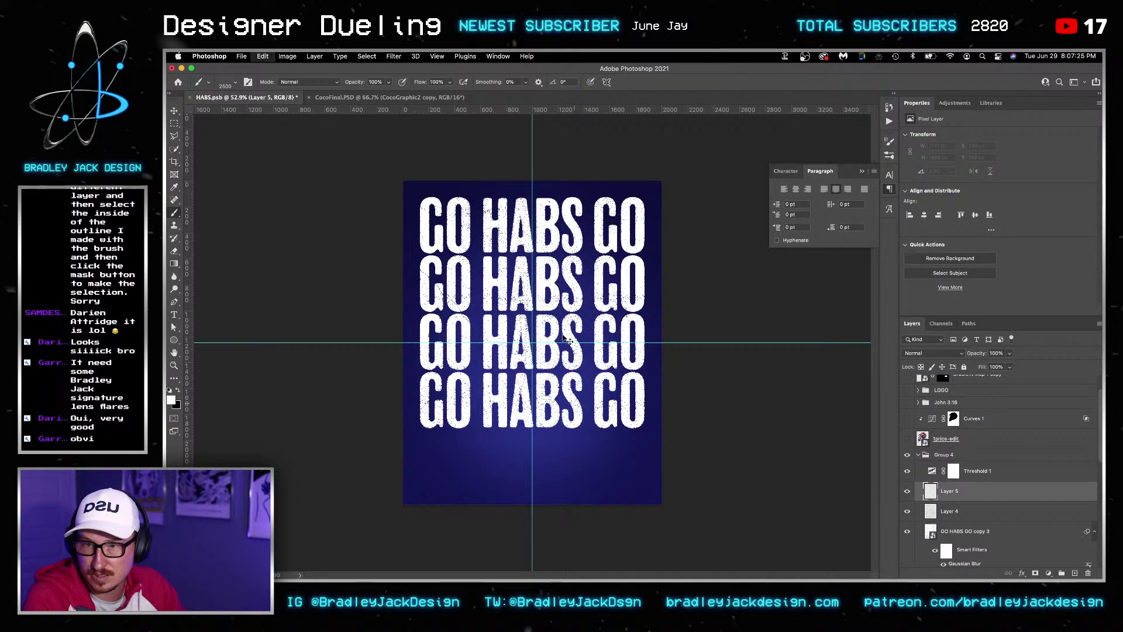
Choose the Edge brush, rotate it to -90°, and reduce its size to 1800 px
right_click(567, 339)
scroll(621, 458, "down", 3)
scroll(621, 457, "up", 4)
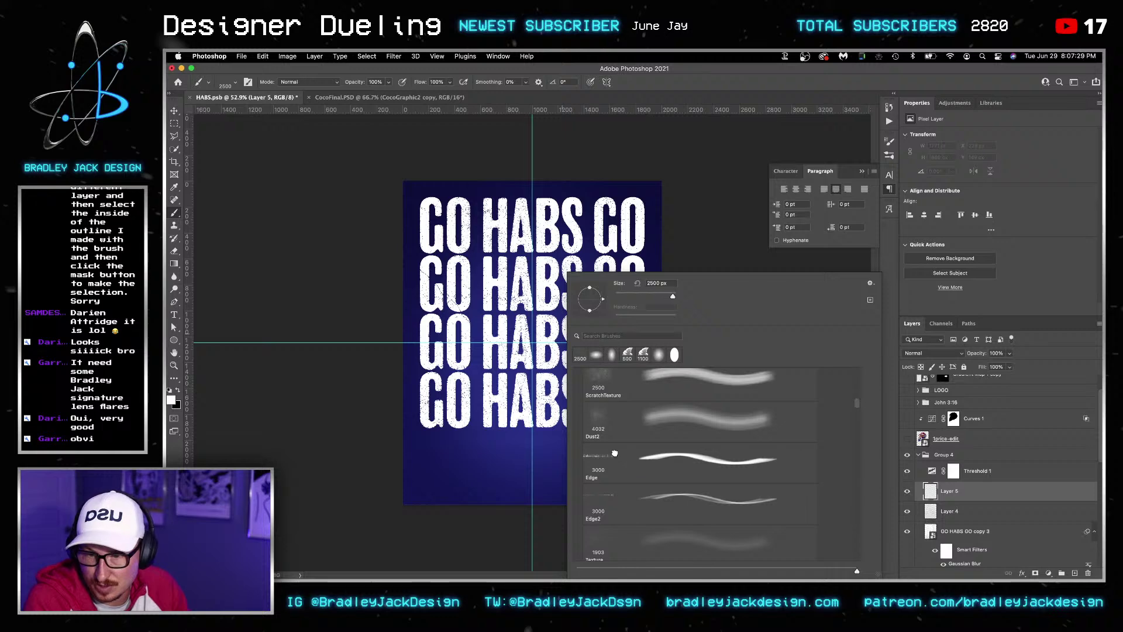
left_click(619, 458)
key("Return")
left_click(592, 315)
key("shift+Right")
key("shift+Right")
key("shift+Right")
key("shift+Right")
key("shift+Right")
key("shift+Right")
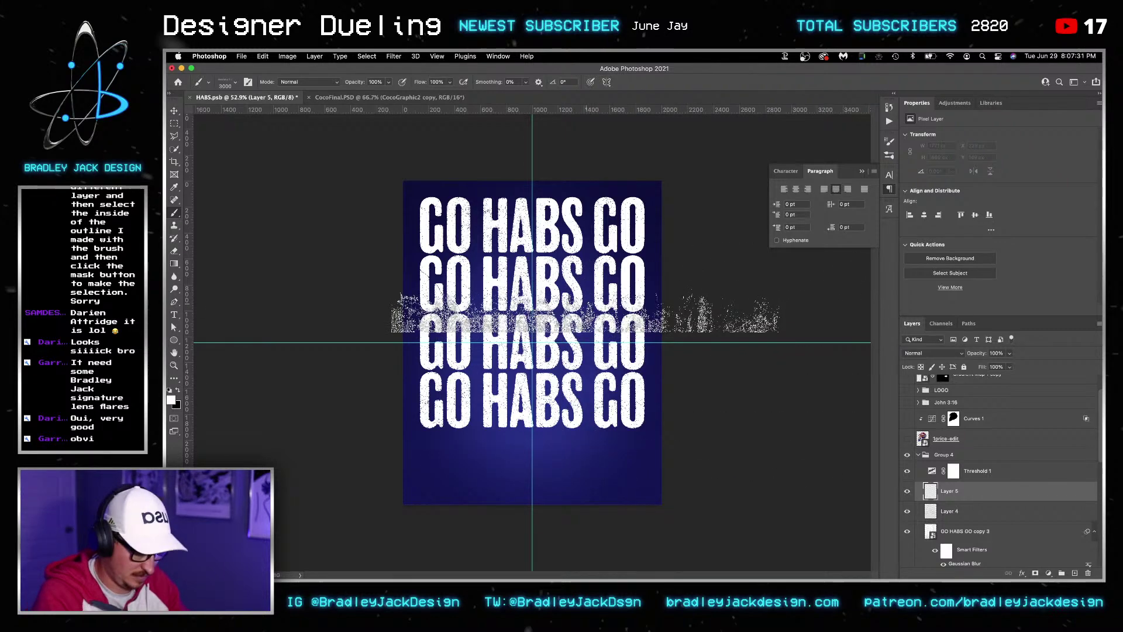
key("bracketleft")
key("bracketleft")
key("bracketleft")
key("bracketleft")
key("bracketleft")
key("bracketleft")
key("bracketleft")
key("bracketleft")
key("bracketleft")
key("bracketleft")
key("bracketleft")
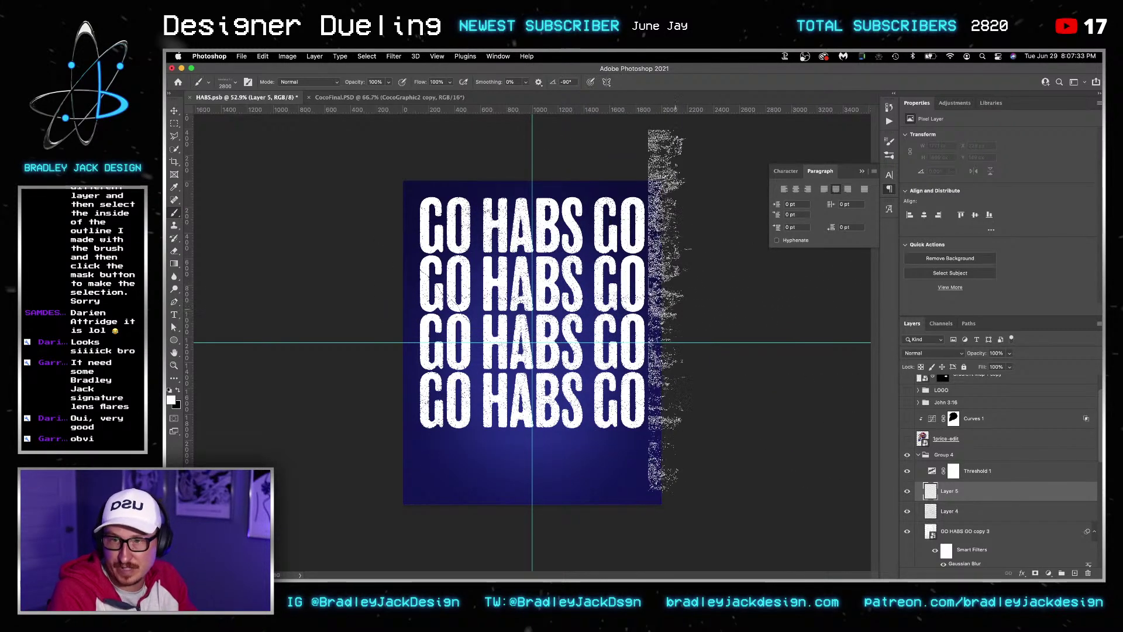
key("bracketleft")
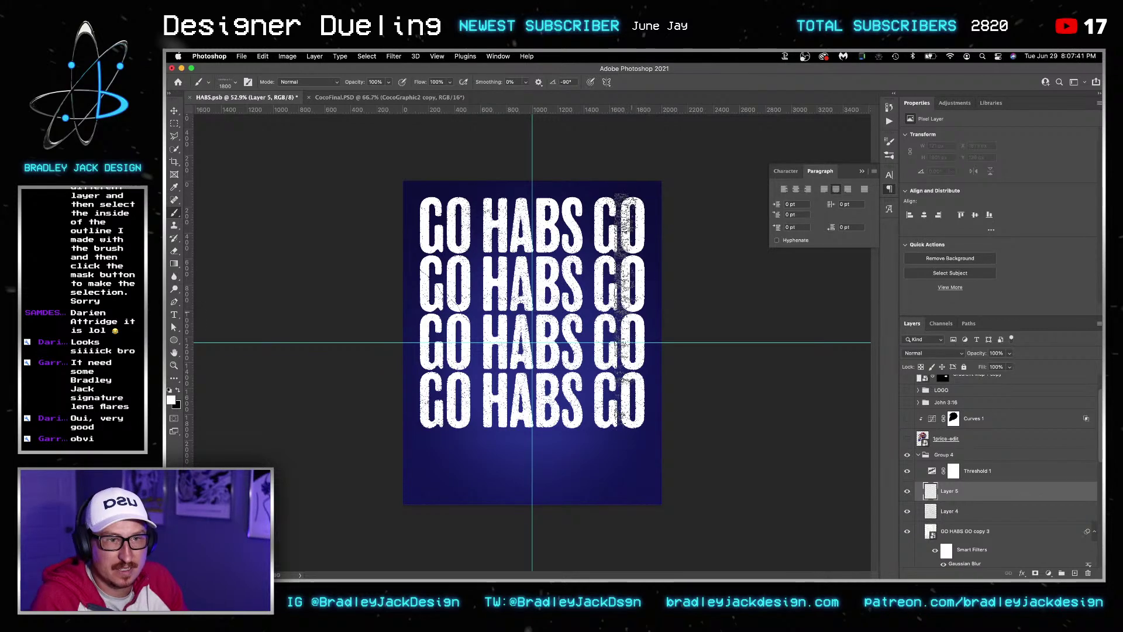
Save the HABS document
key("ctrl+s")
key("v")
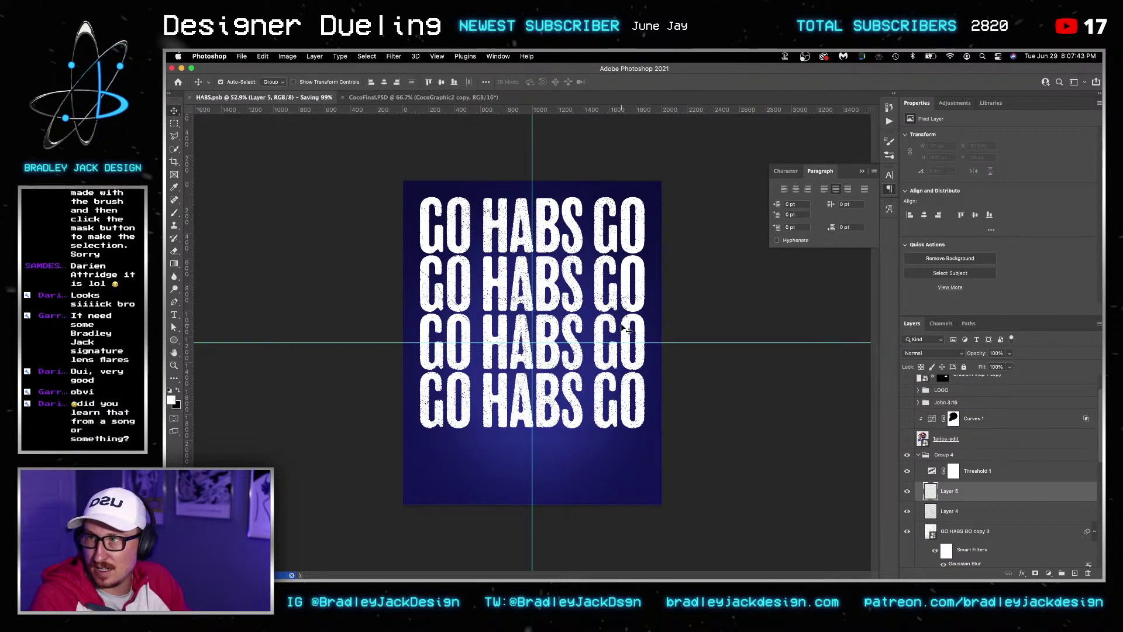
left_click(948, 456)
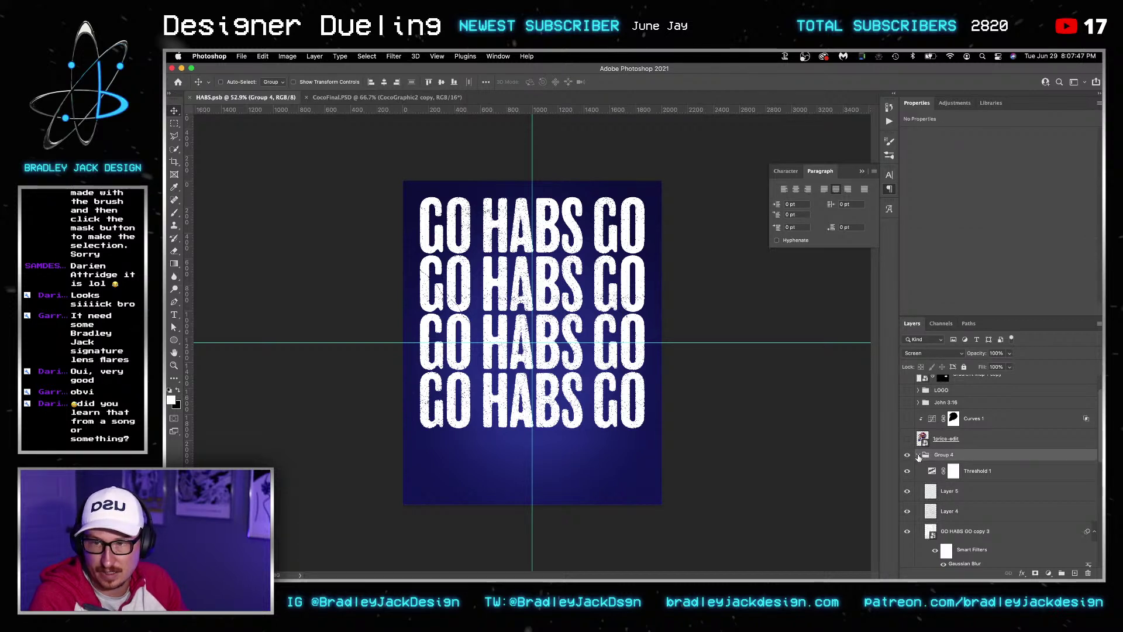
Add a new layer above Layer 5 and pick the Texture2 brush for painting on it
left_click(964, 492)
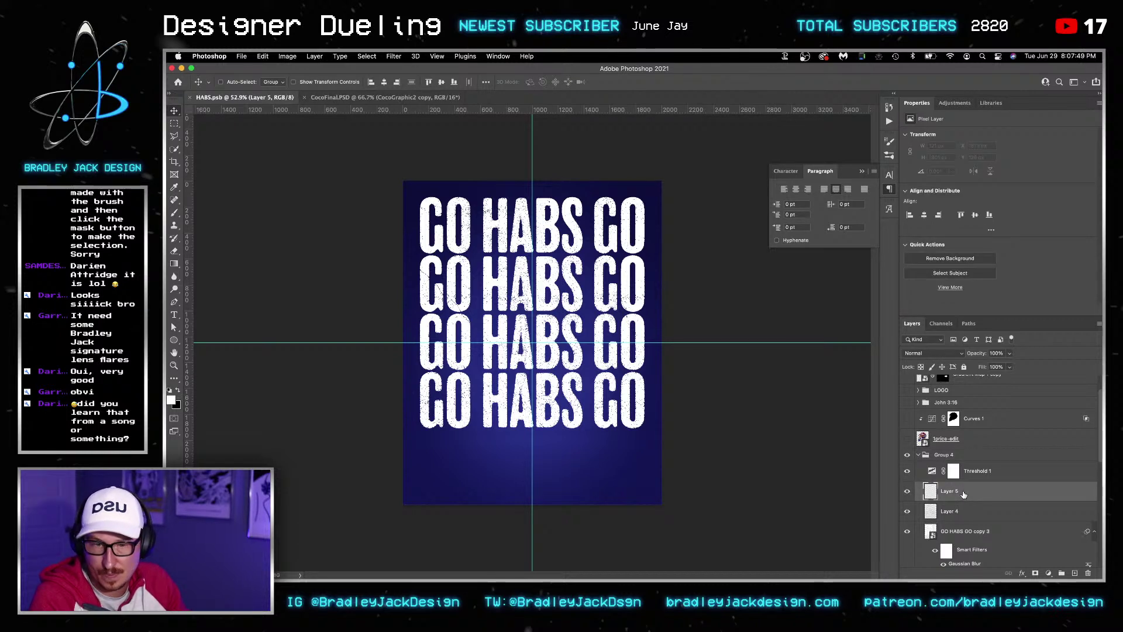
key("super+shift+alt+n")
key("b")
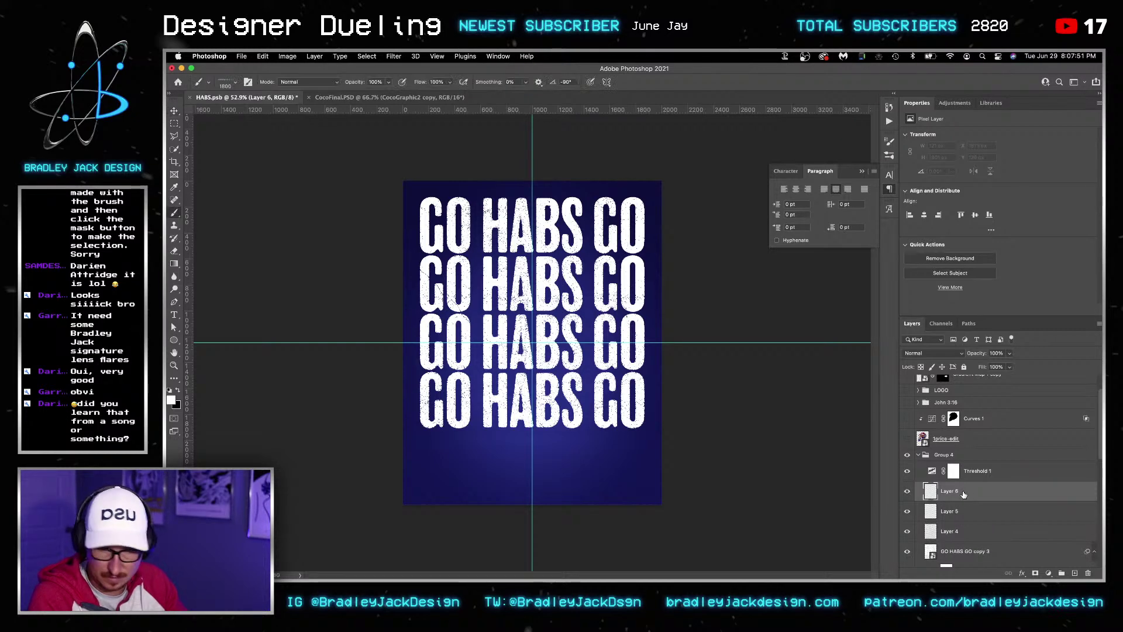
right_click(646, 274)
scroll(719, 432, "down", 5)
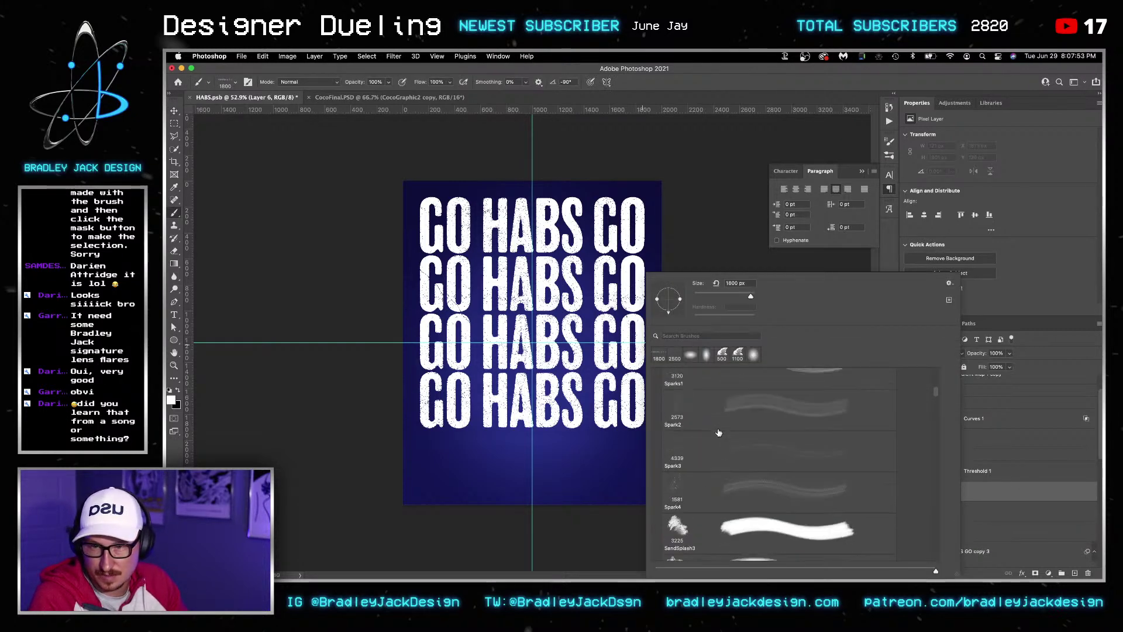
left_click(695, 483)
scroll(694, 483, "down", 1)
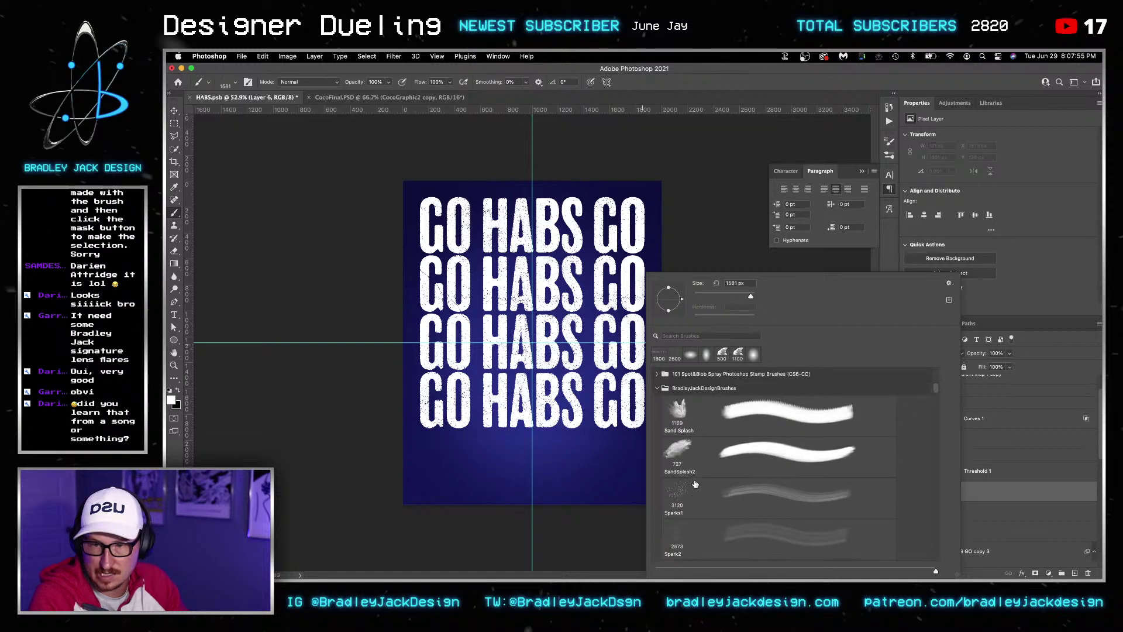
scroll(695, 483, "down", 3)
left_click(692, 441)
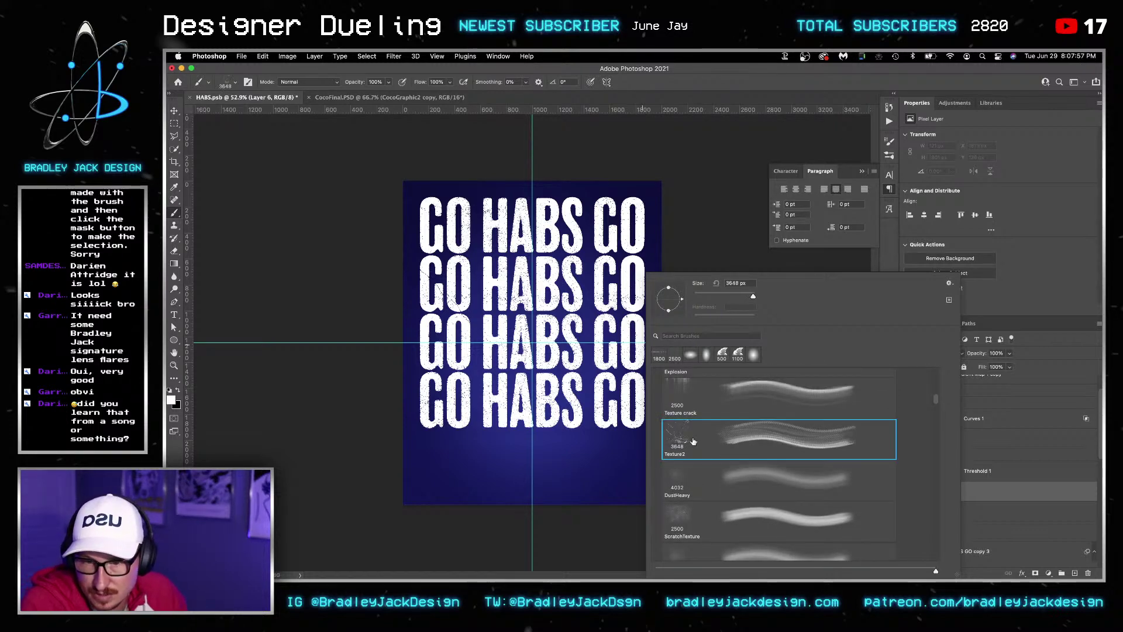
key("Return")
Reduce the Texture2 brush to about 2600 px and stamp its white texture over the lettering
key("bracketleft")
key("bracketleft")
key("bracketleft")
mouse_move(693, 441)
left_mouse_down()
mouse_move(556, 380)
mouse_move(527, 410)
mouse_move(556, 380)
left_mouse_up()
key("bracketleft")
key("bracketleft")
key("bracketleft")
key("bracketleft")
key("bracketleft")
key("bracketleft")
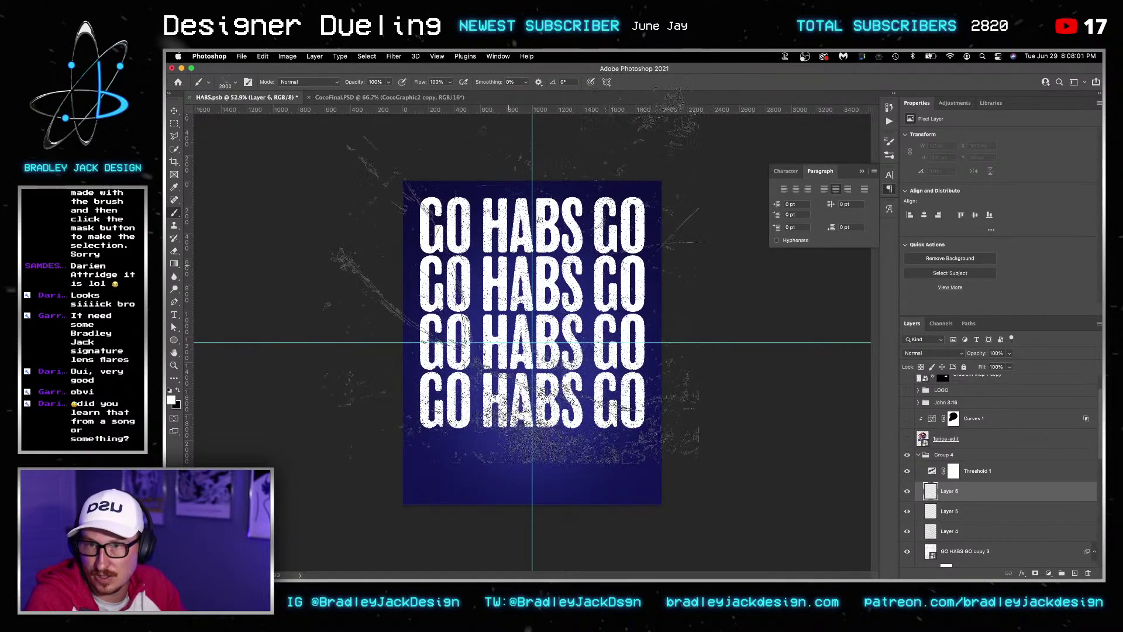
key("bracketleft")
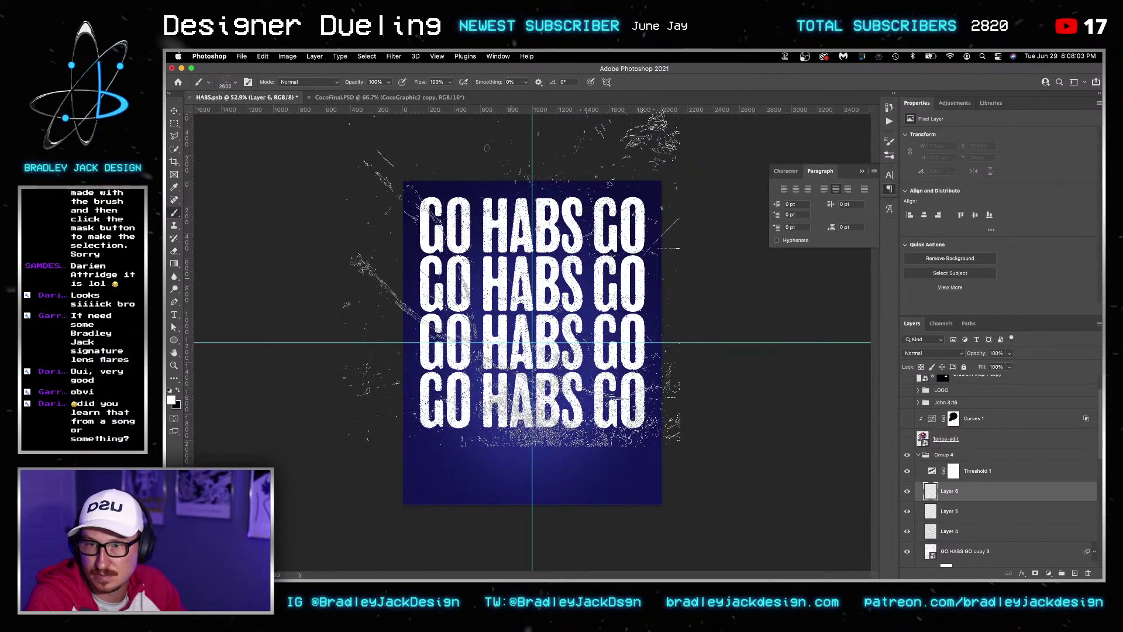
left_click(512, 281)
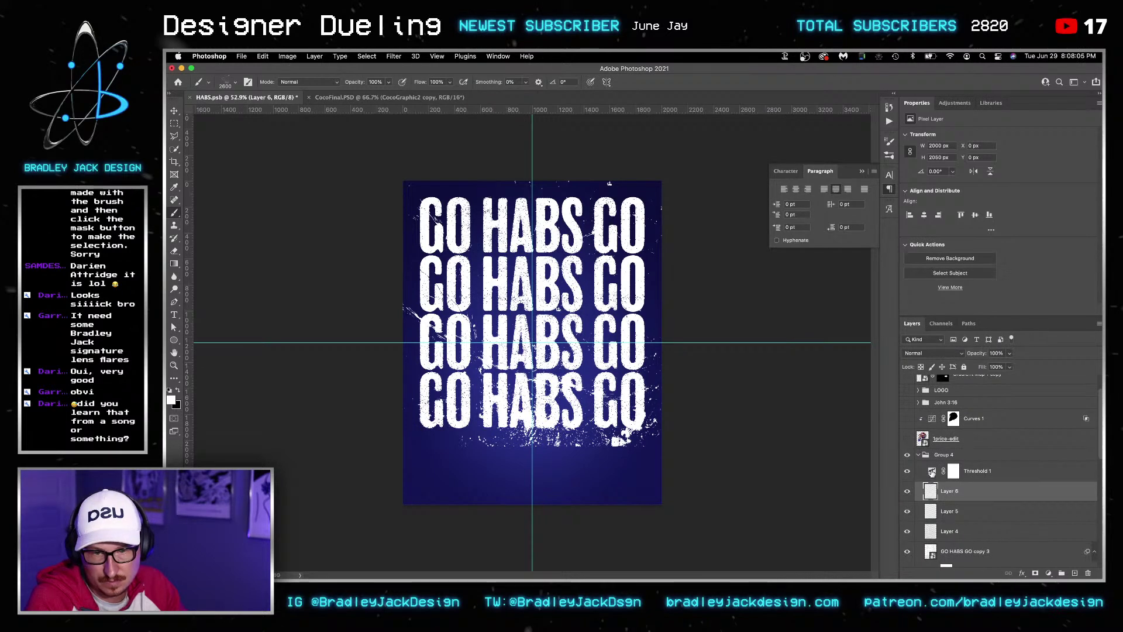
Set the Threshold 1 adjustment's level to 111
left_click(931, 471)
mouse_move(1001, 191)
left_mouse_down()
mouse_move(1021, 191)
mouse_move(989, 190)
left_mouse_up()
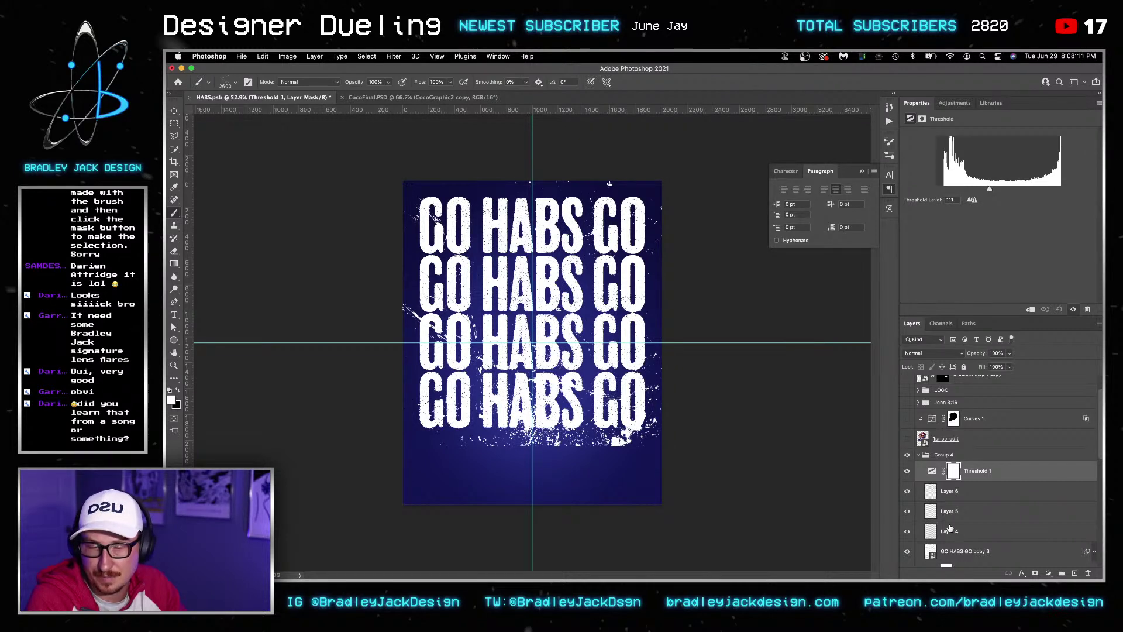
Add a new layer above Layer 6 and switch the foreground colour to black
left_click(950, 494)
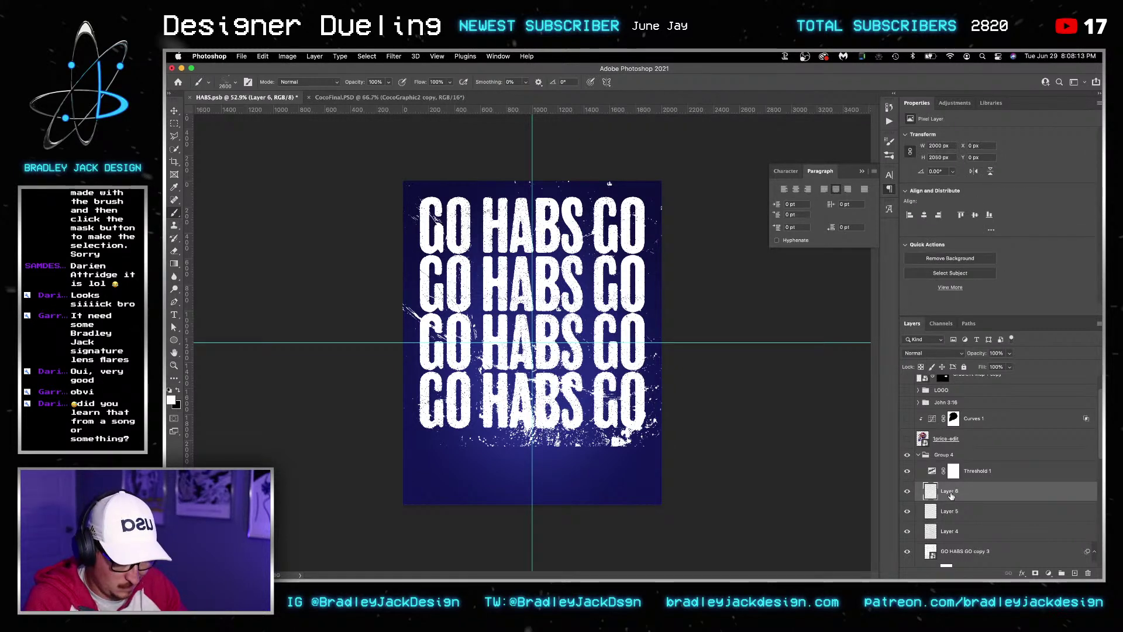
key("super+alt+shift+n")
key("x")
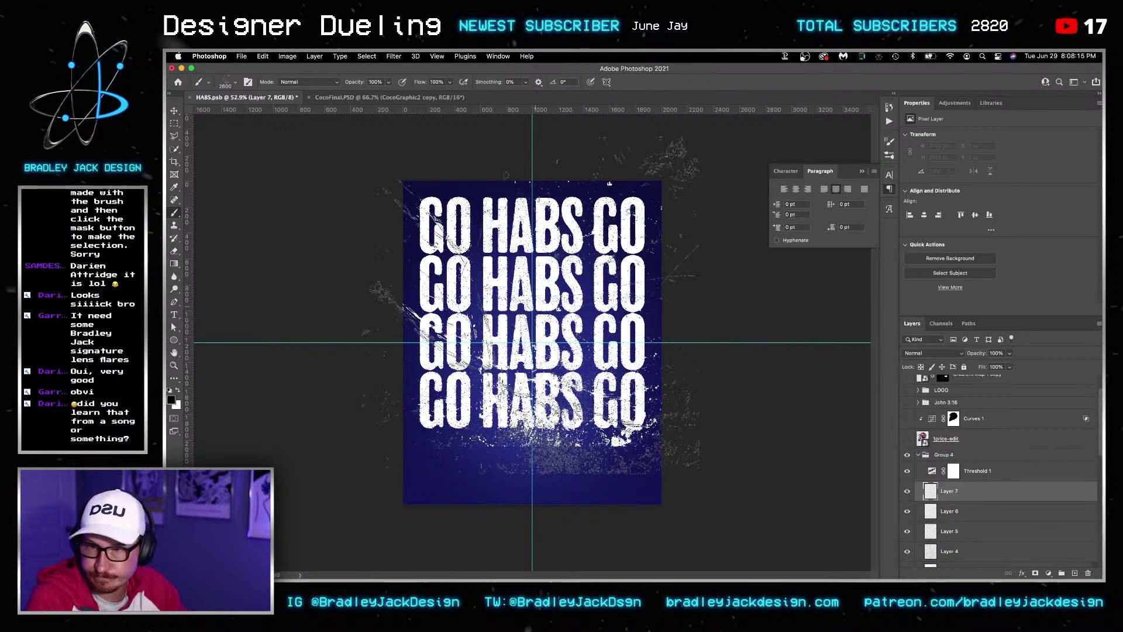
Rotate the texture brush to -180° and stamp its black texture over the lettering on the new layer
key("shift+Right")
key("shift+Right")
key("shift+Right")
key("shift+Right")
key("shift+Right")
key("shift+Right")
key("shift+Right")
key("shift+Right")
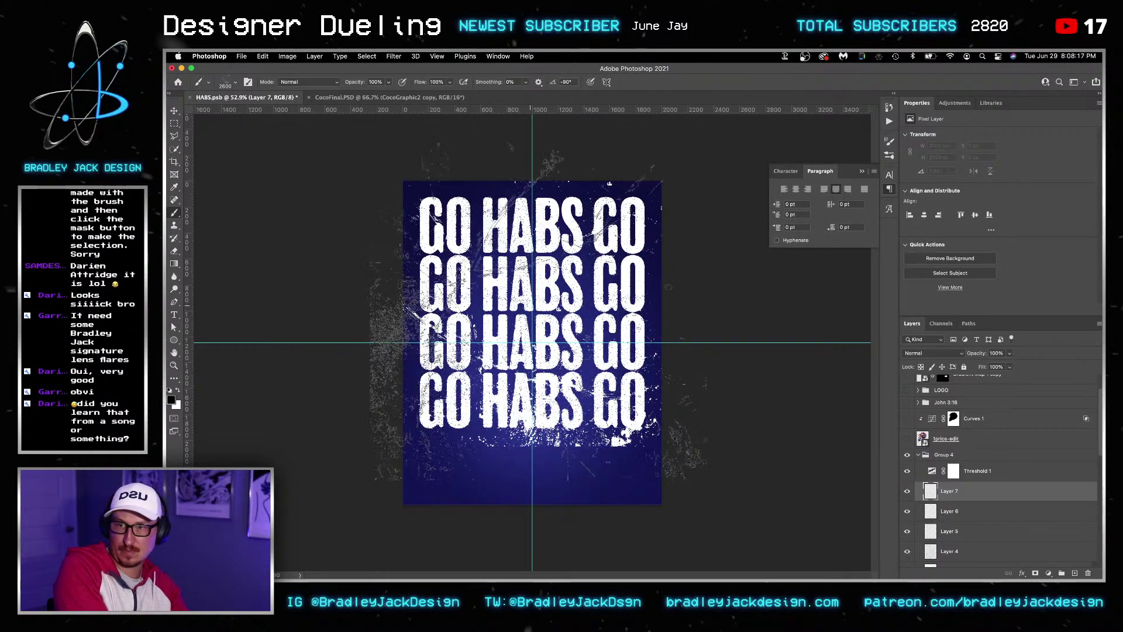
key("shift+Right")
key("shift+Right")
key("shift+Right")
key("shift+Right")
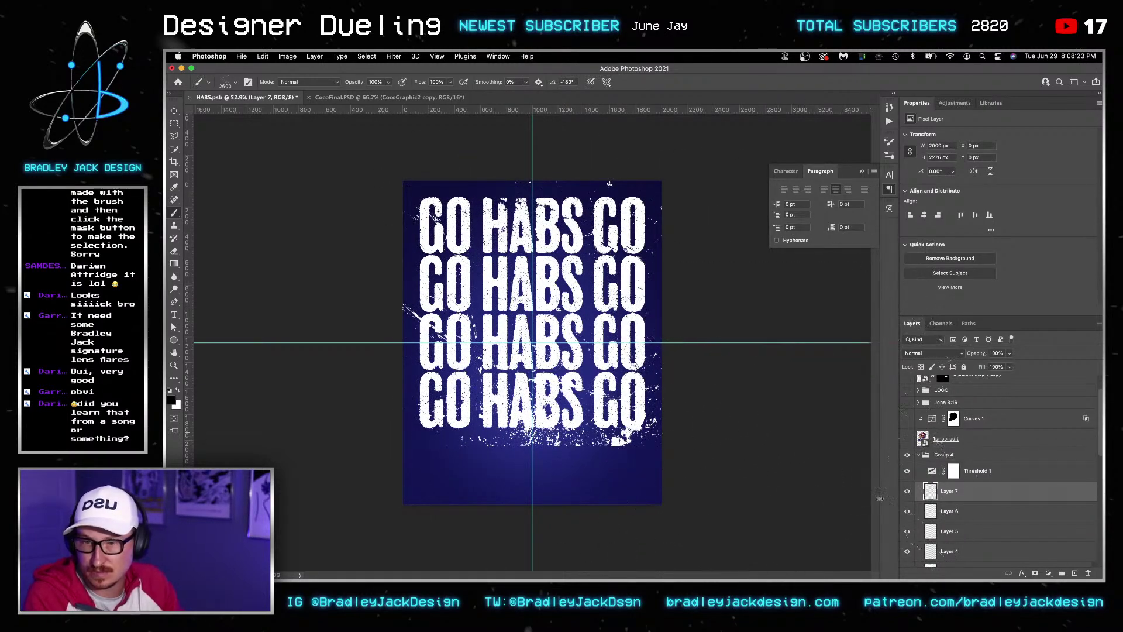
Convert Group 4 to a smart object and load its outline as a selection
right_click(953, 459)
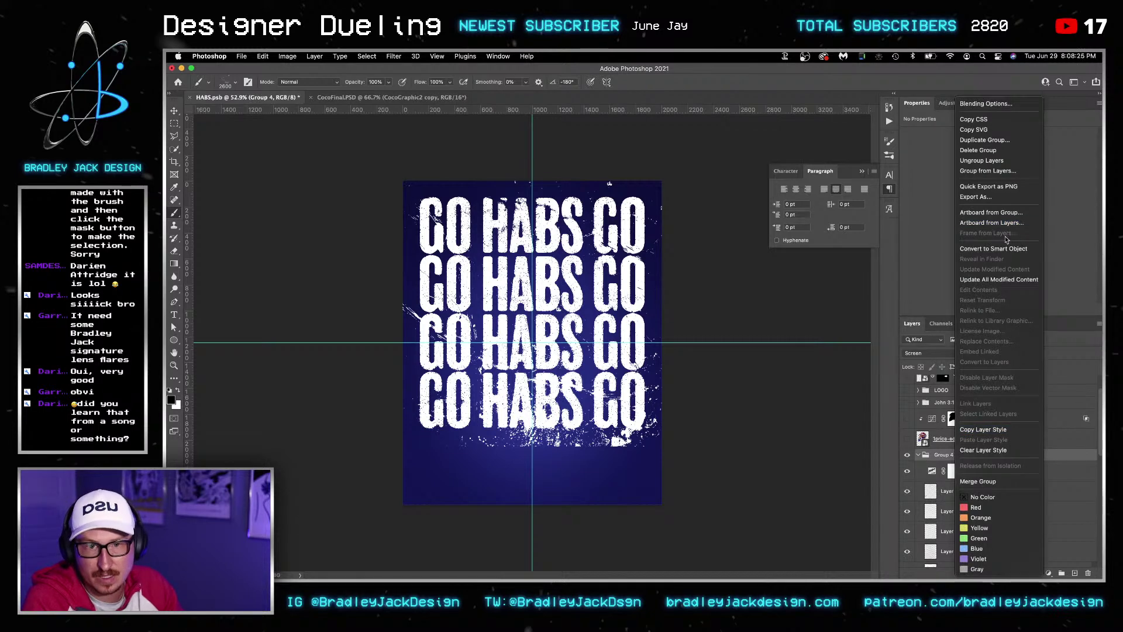
left_click(993, 248)
left_click(934, 463, "super")
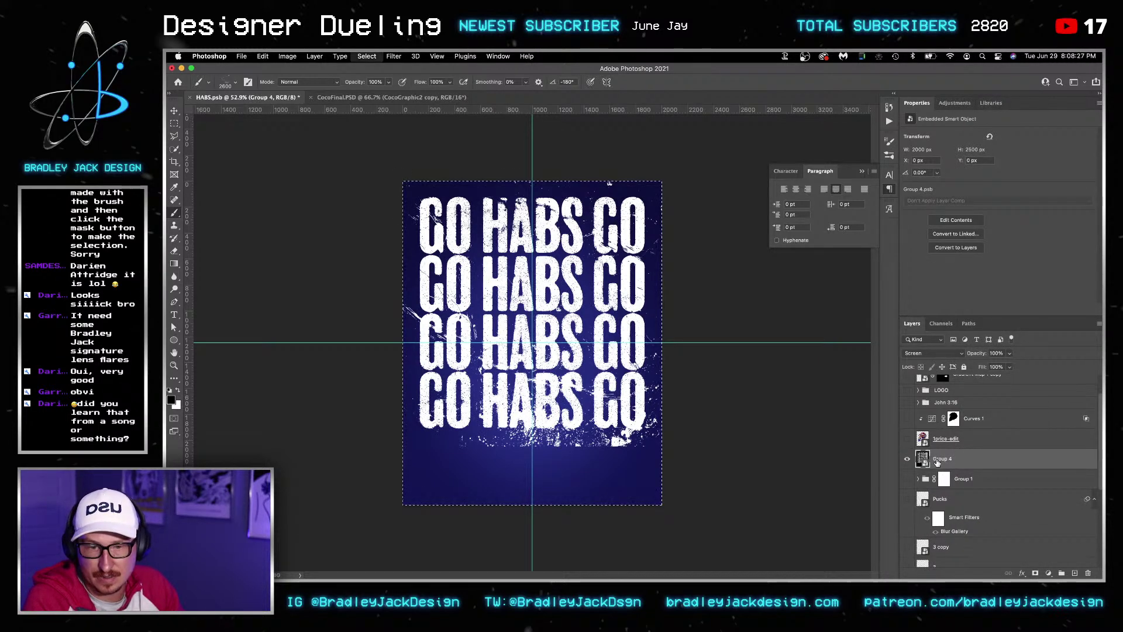
Paste the copied lettering image into a new alpha channel and load that channel as a selection for the layers
left_click(940, 323)
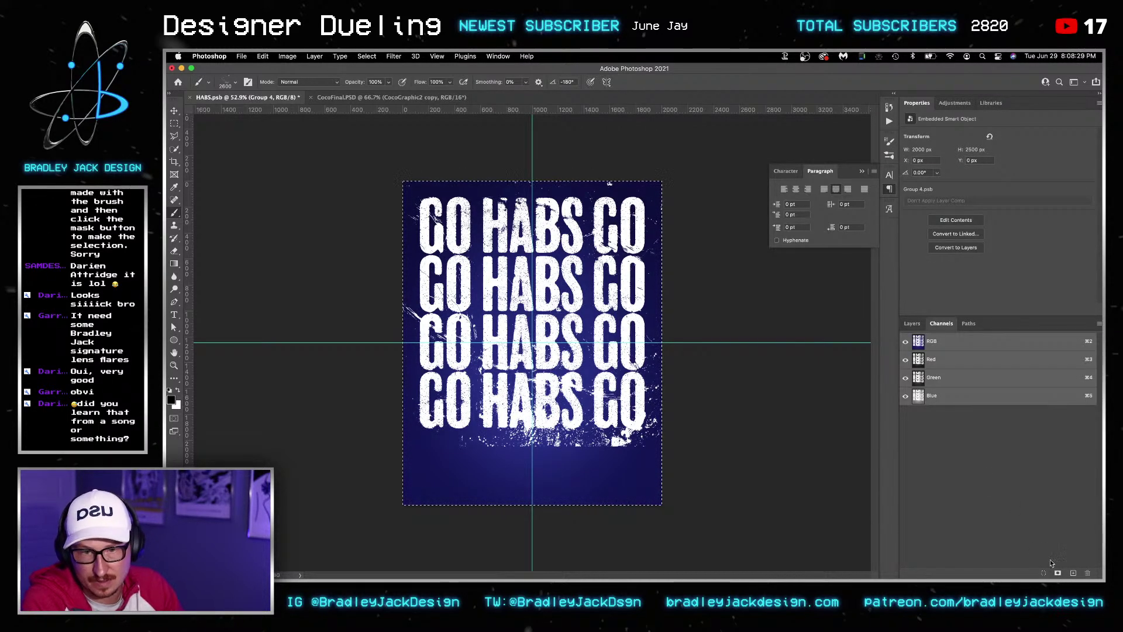
left_click(1073, 573)
key("super+v")
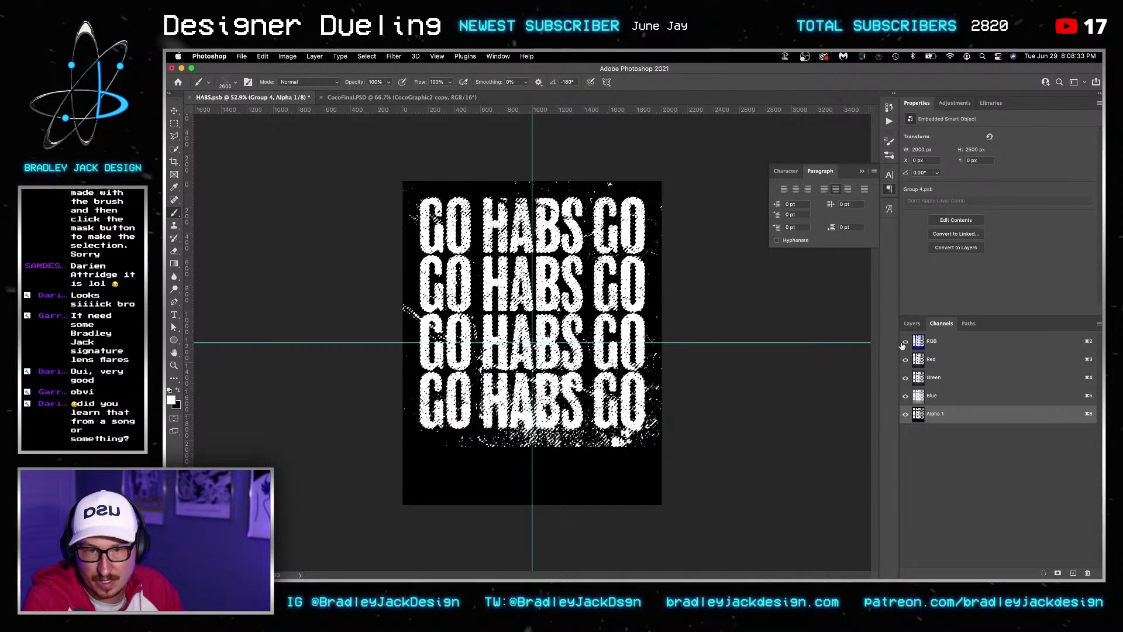
key("grave")
left_click(905, 413)
left_click(931, 341)
left_click(912, 323)
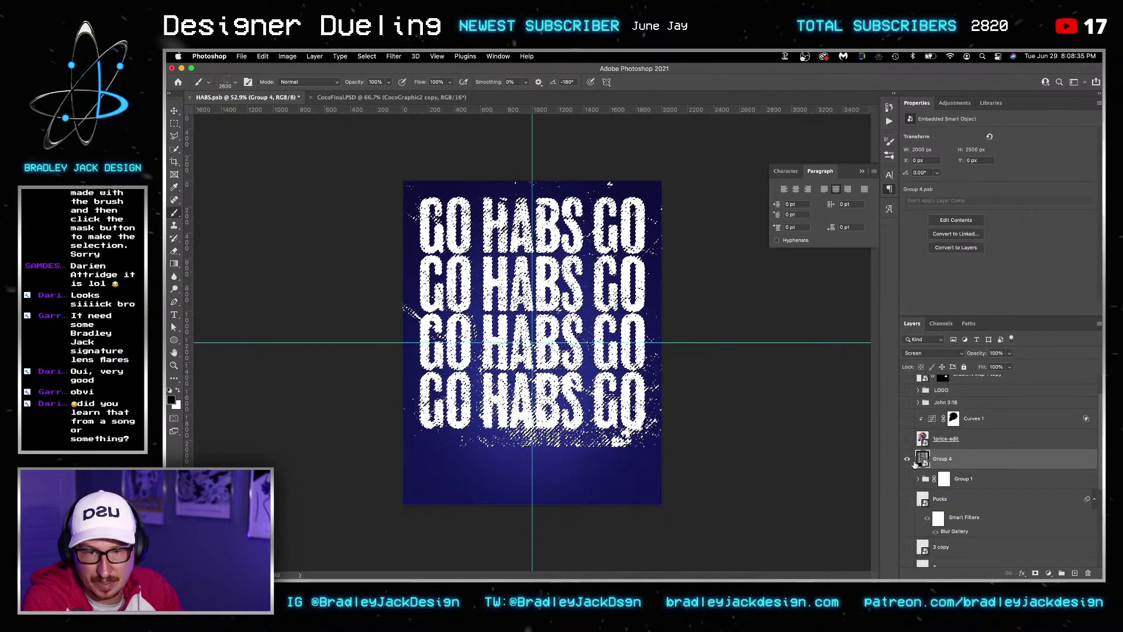
Hide Group 4 and add a new layer above it, keeping the lettering selection active
left_click(907, 458)
left_click(922, 458, "super")
key("alt+shift+super+n")
key("g")
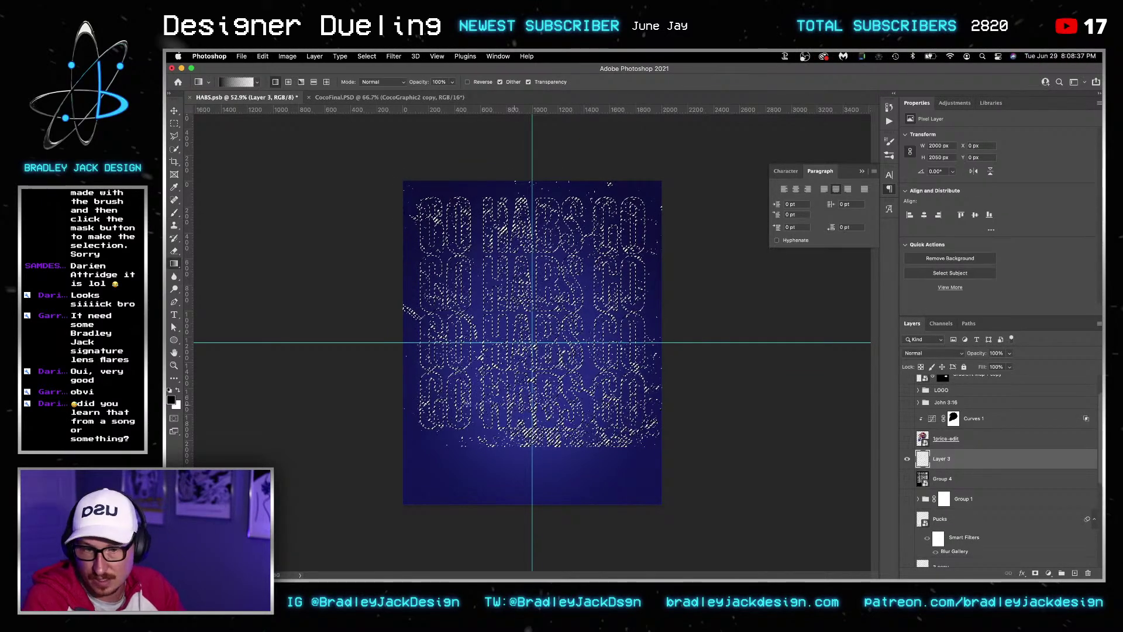
Fill the lettering selection on the new layer with a strong red foreground colour and deselect
left_click(171, 400)
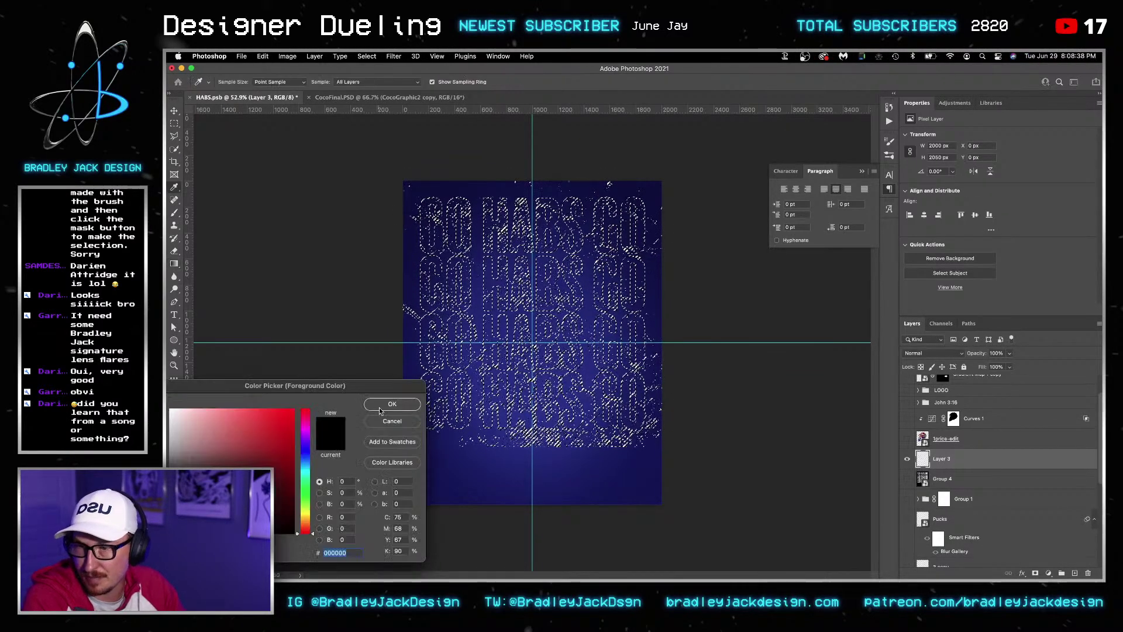
left_click(293, 436)
left_click(373, 406)
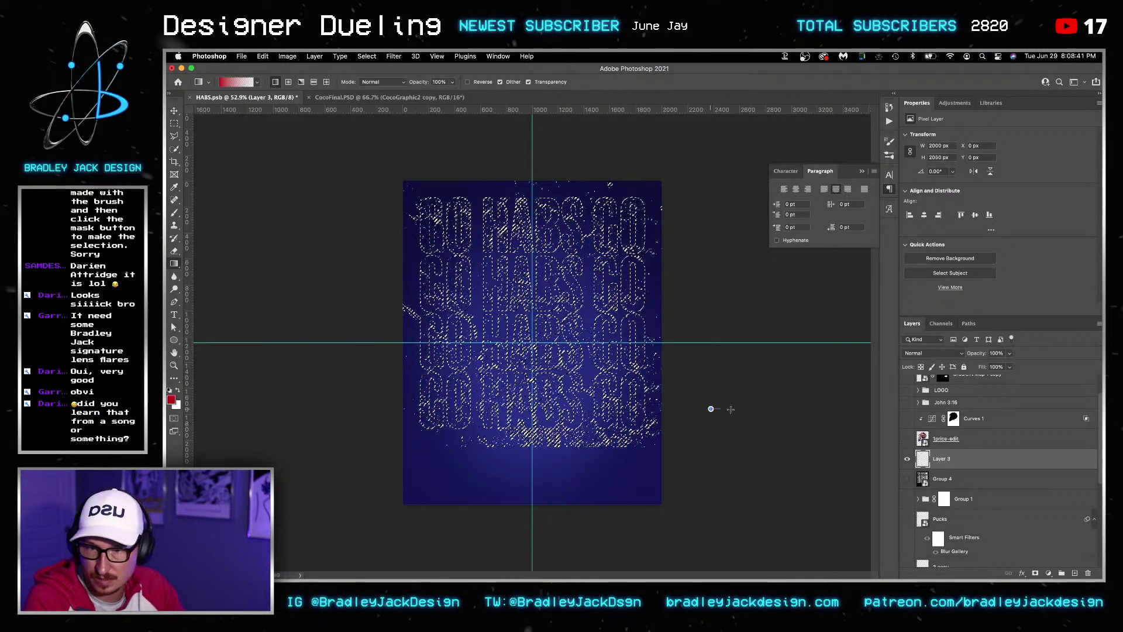
key("alt+BackSpace")
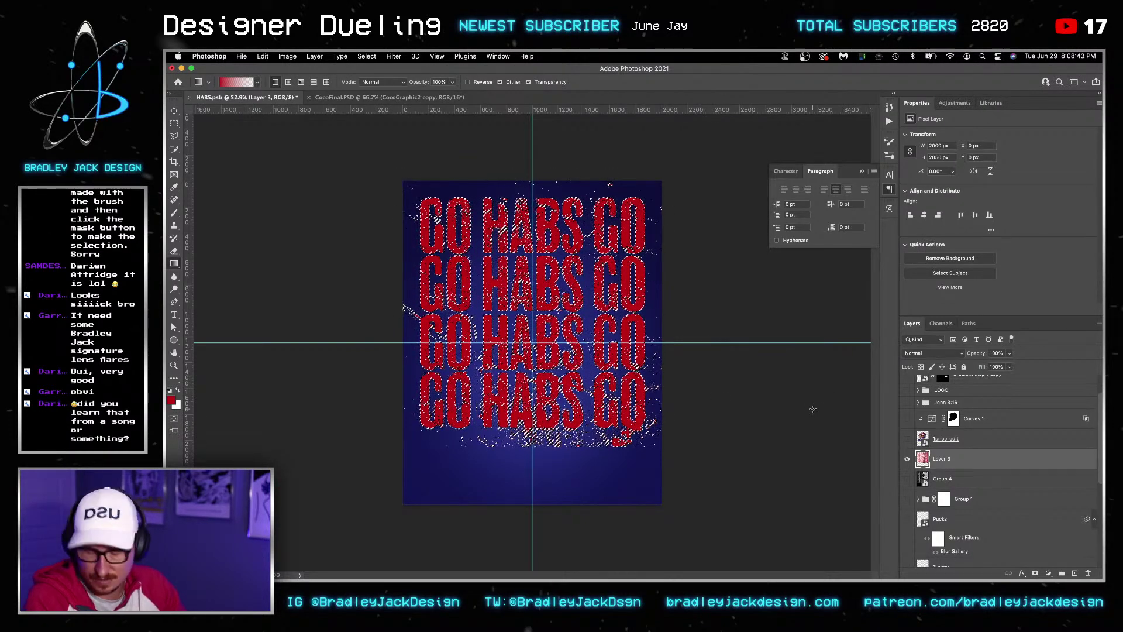
key("super+d")
Show the poster's artwork layers again, including Pucks, 3 and 3 copy, while leaving Group 1 hidden
key("v")
scroll(908, 471, "up", 2)
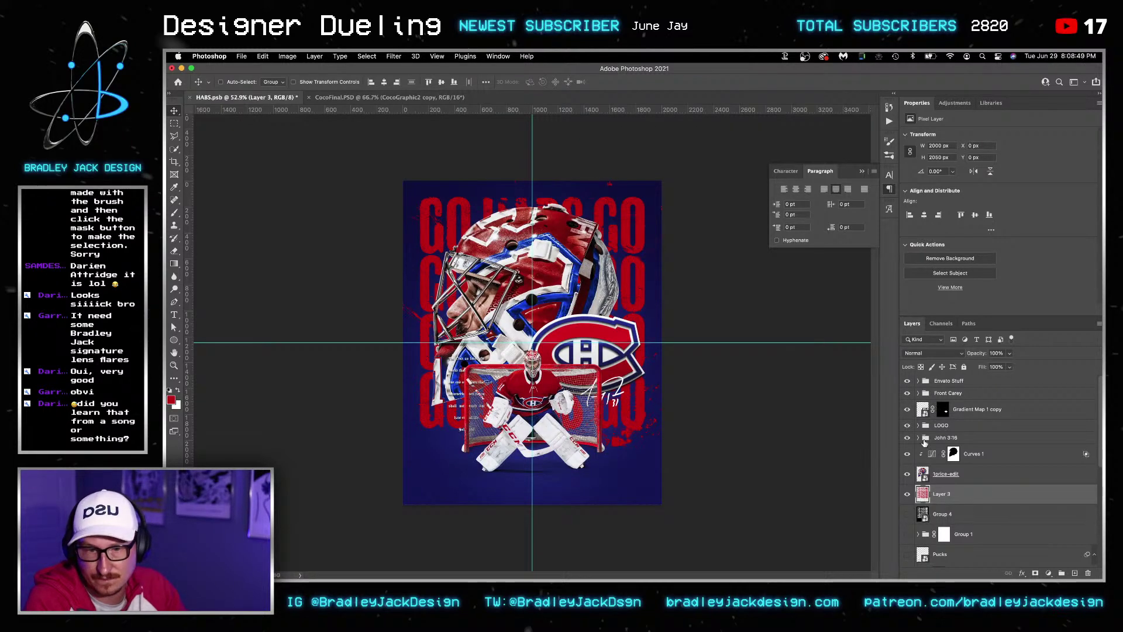
scroll(922, 445, "down", 3)
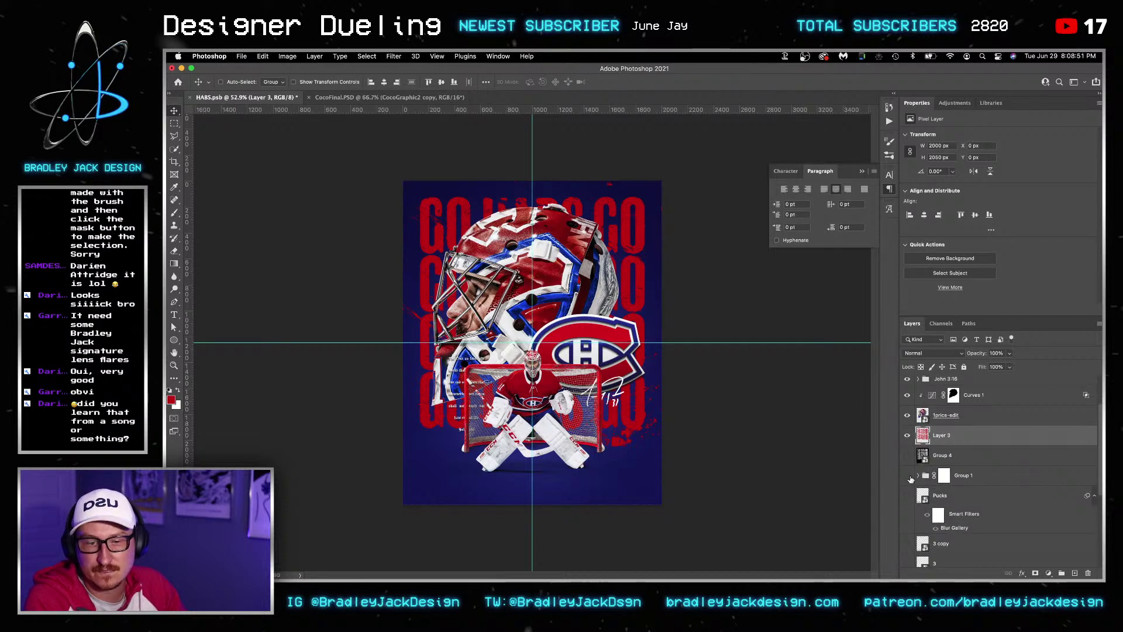
left_click(907, 476)
left_click(907, 476)
left_click(907, 495)
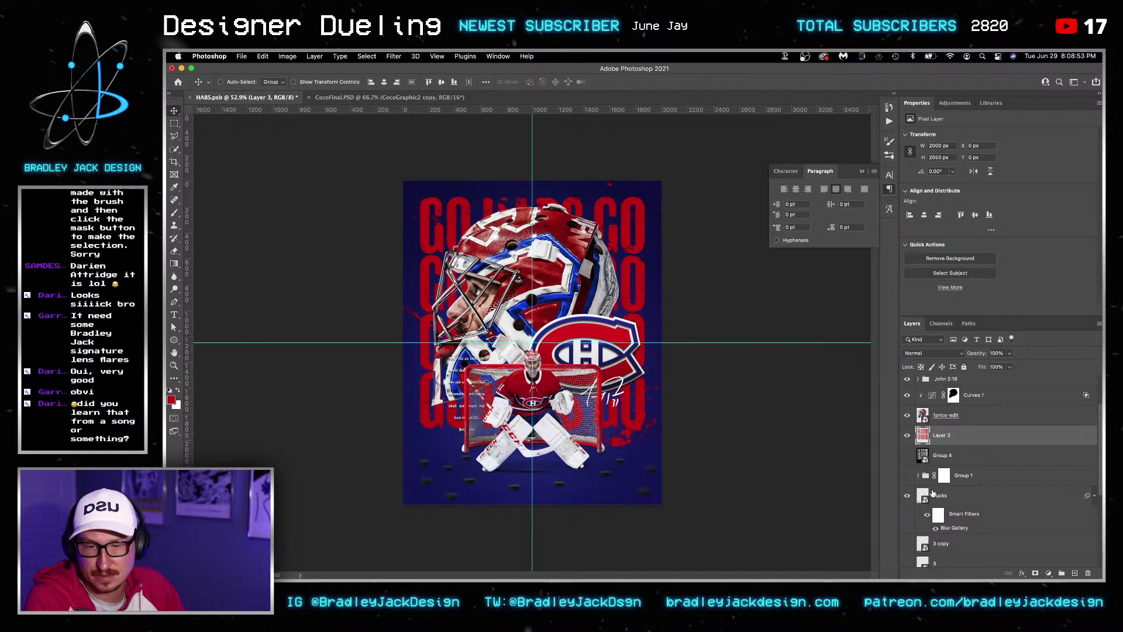
scroll(932, 493, "down", 2)
scroll(913, 497, "down", 1)
left_click(907, 516)
left_click(907, 496)
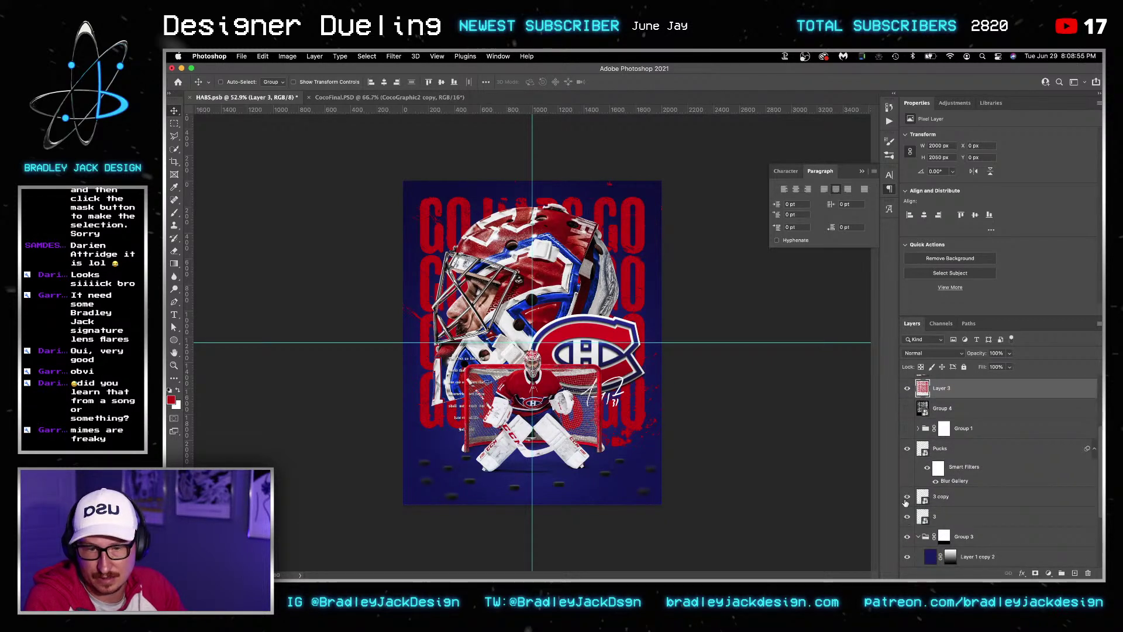
Enlarge the red lettering on Layer 3 to about 2400 px wide so it extends past the poster edges
scroll(951, 431, "up", 1)
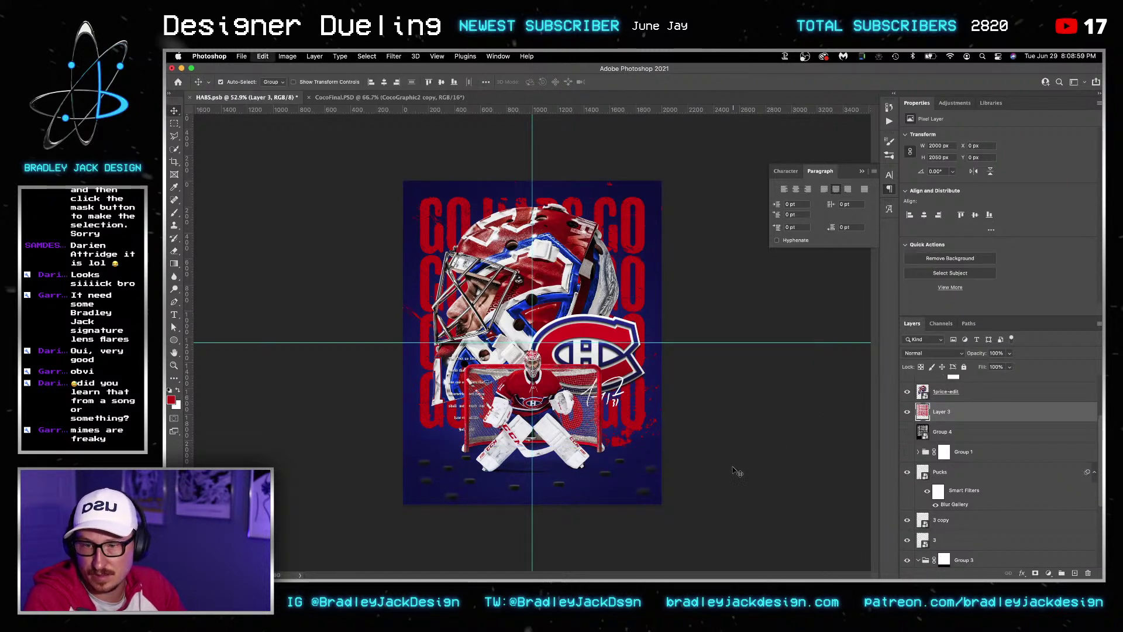
key("super+t")
mouse_move(678, 465)
left_mouse_down()
mouse_move(695, 451)
mouse_move(696, 462)
left_mouse_up()
key("Return")
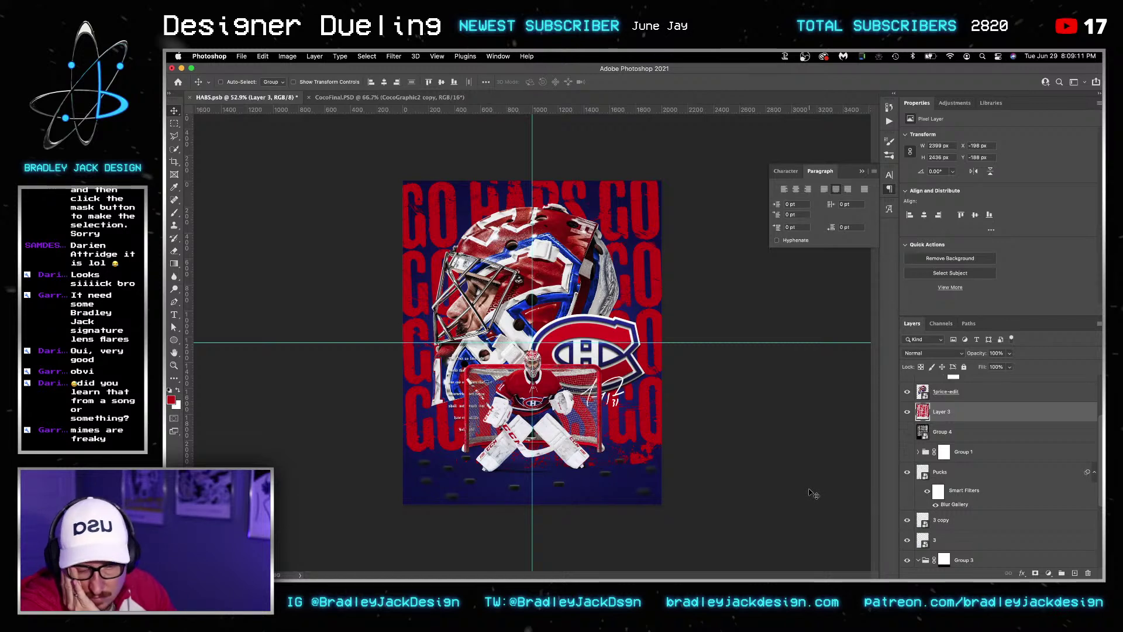
Switch to Adobe Bridge and open the Grunge folder inside Stock Images
mouse_move(710, 573)
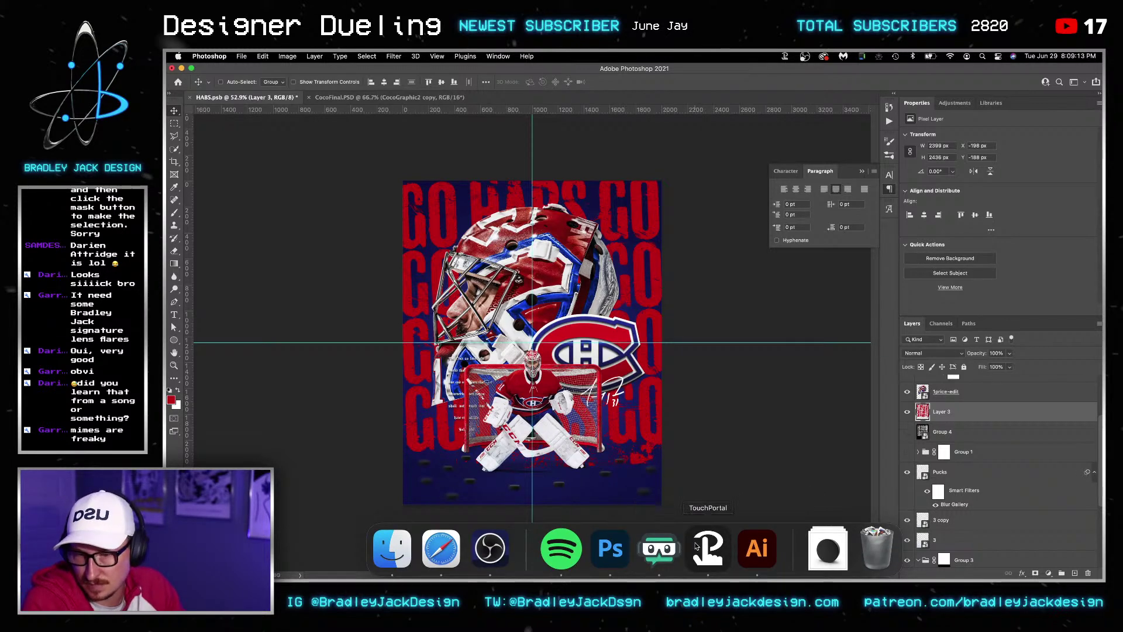
key("super+space")
type("bridge")
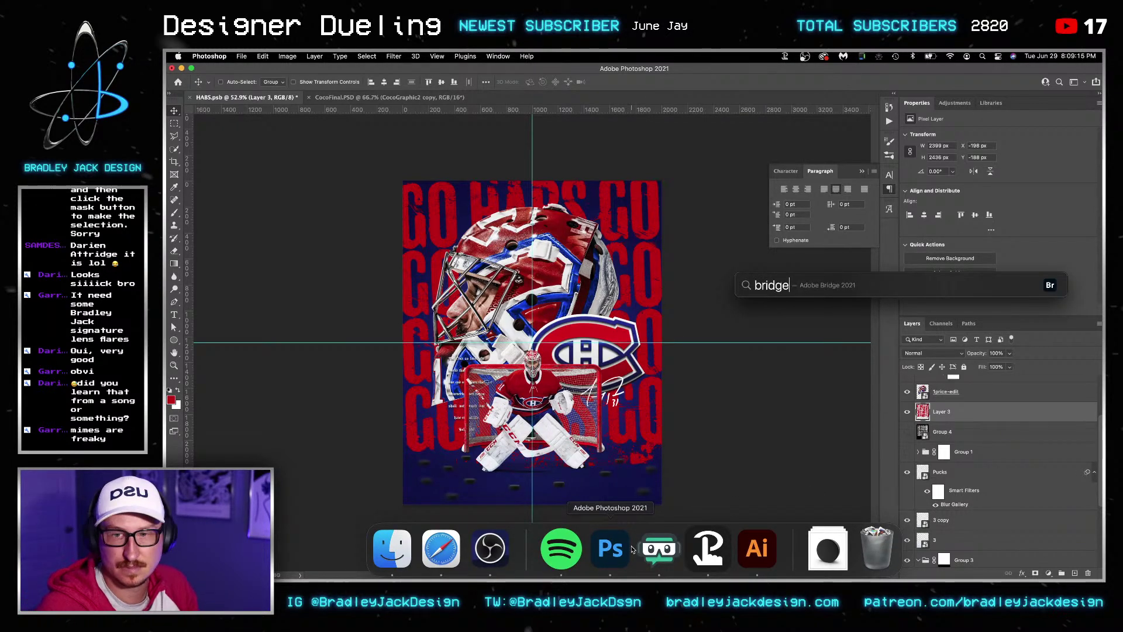
key("Return")
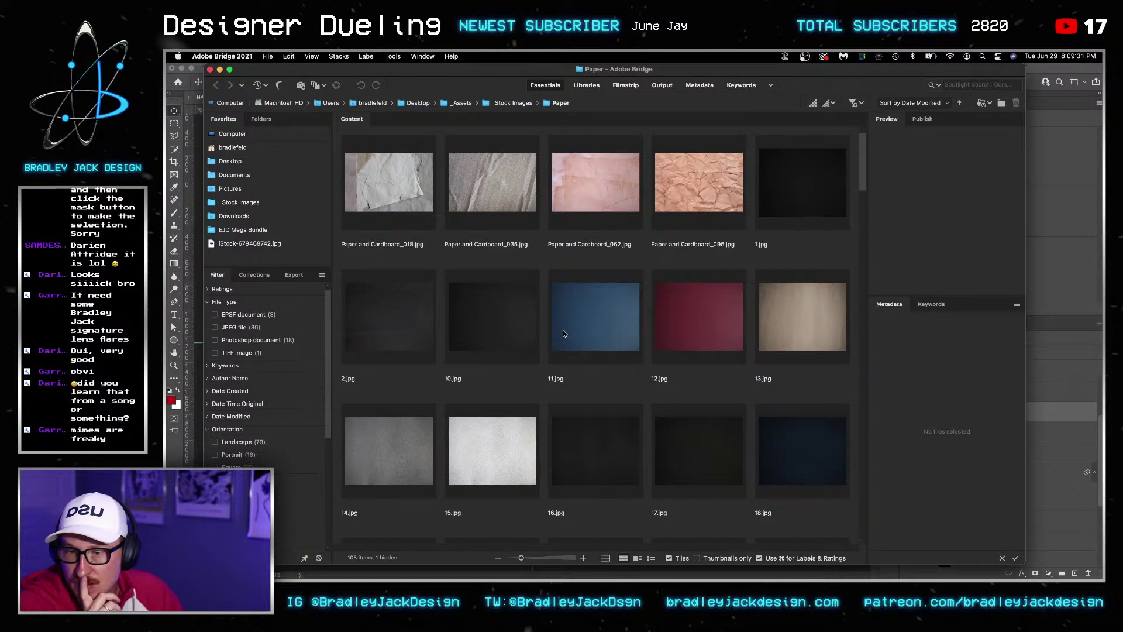
left_click(249, 204)
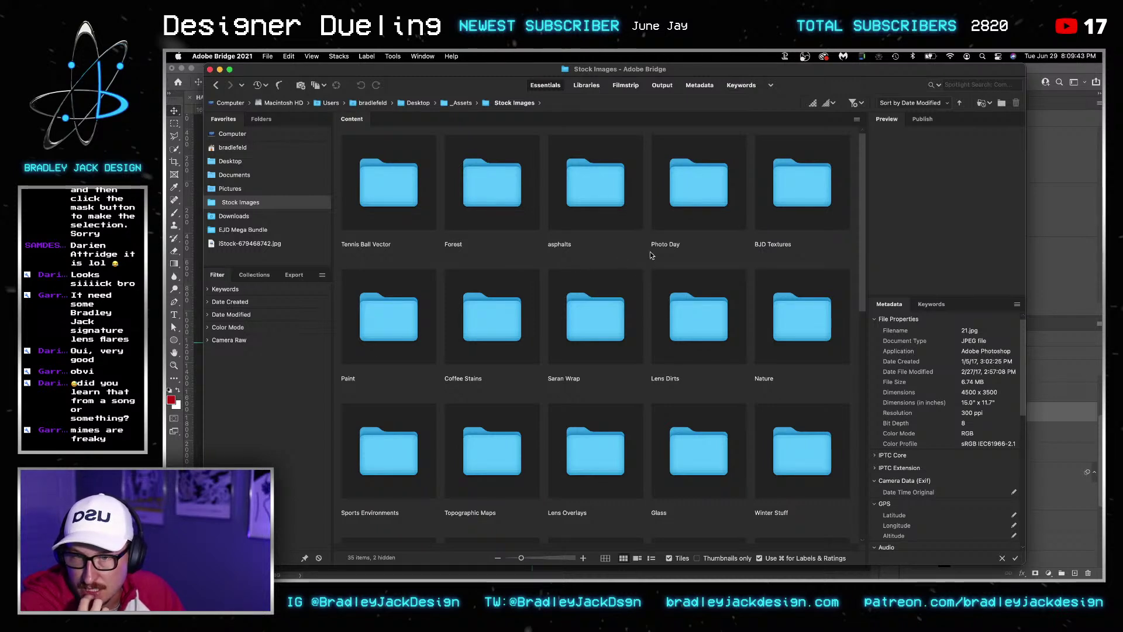
scroll(651, 255, "down", 3)
scroll(651, 255, "down", 3)
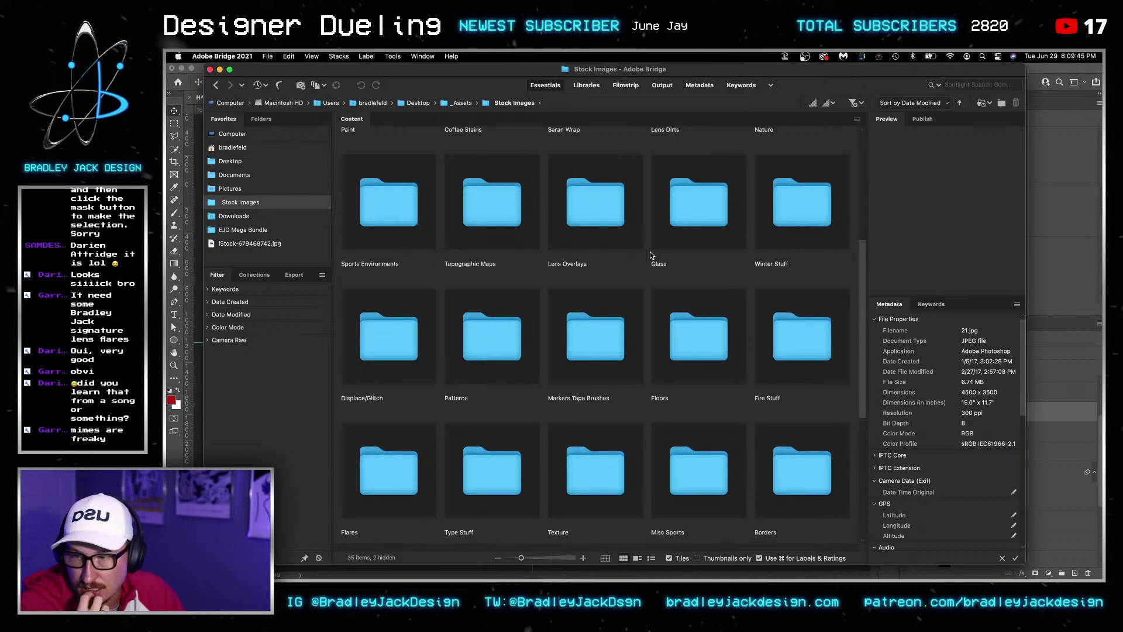
scroll(651, 255, "down", 3)
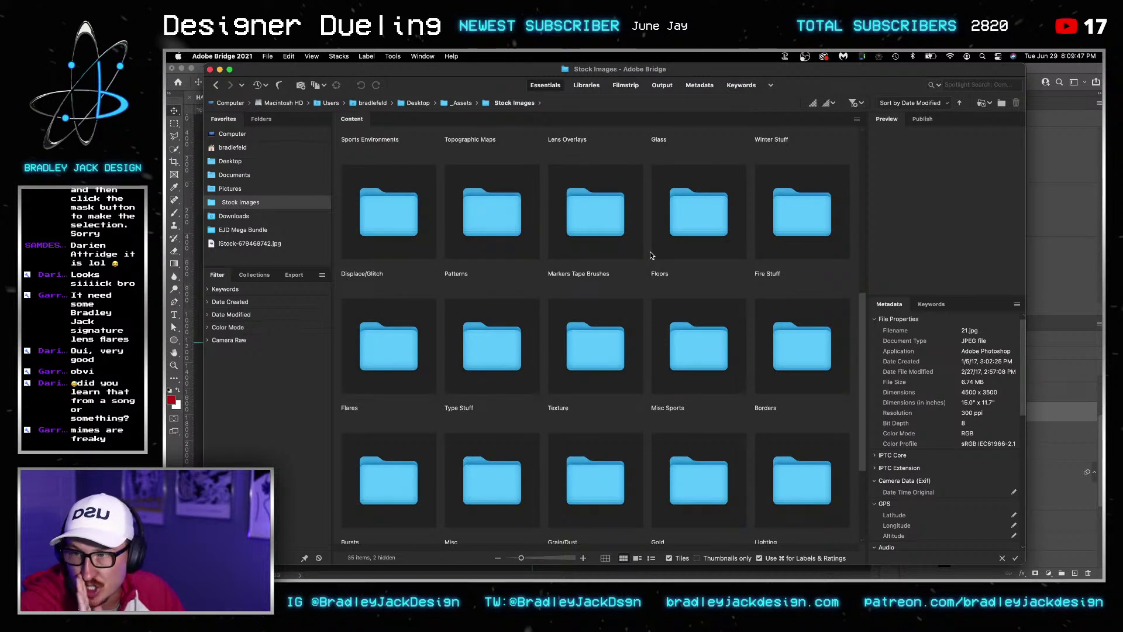
scroll(651, 255, "down", 3)
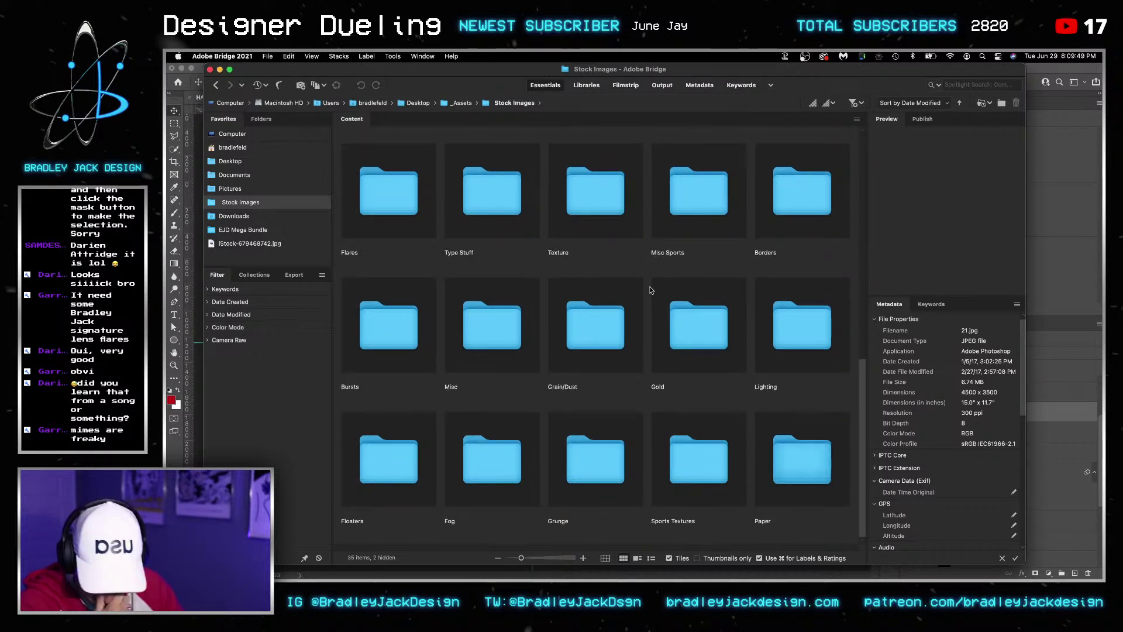
double_click(578, 460)
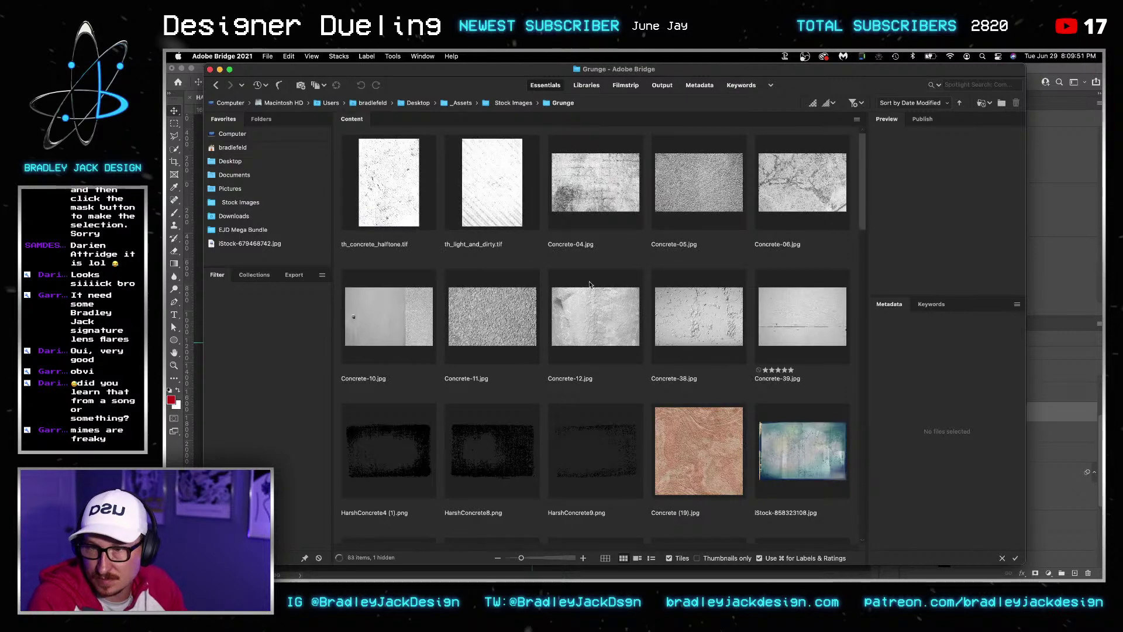
Look through the concrete and grunge textures in the folder and return to Photoshop
scroll(589, 284, "down", 15)
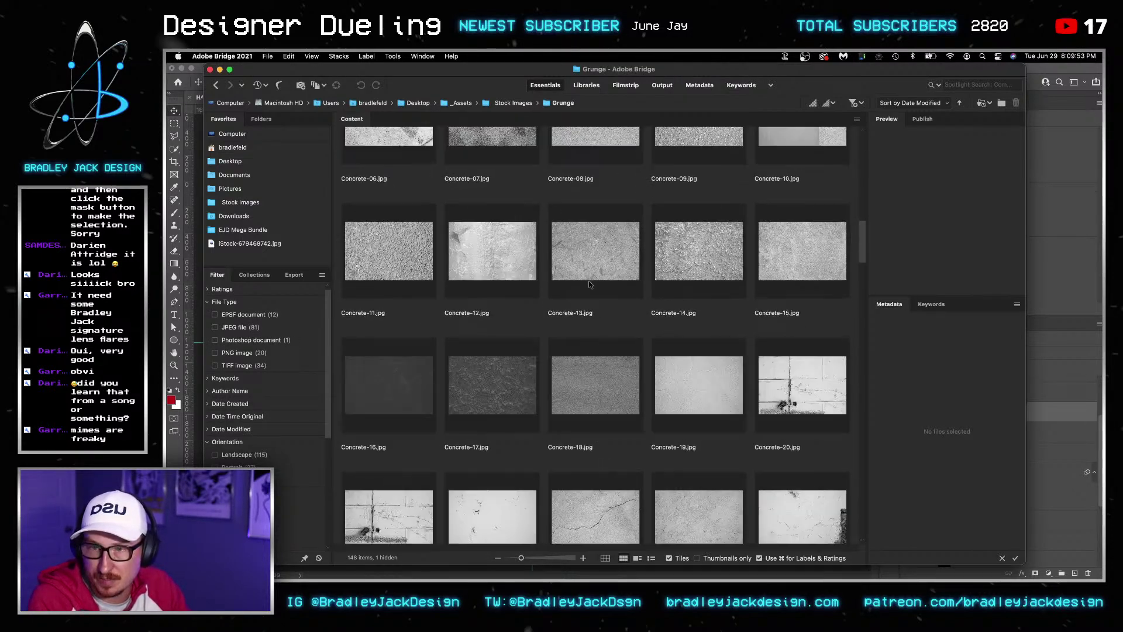
scroll(589, 284, "down", 10)
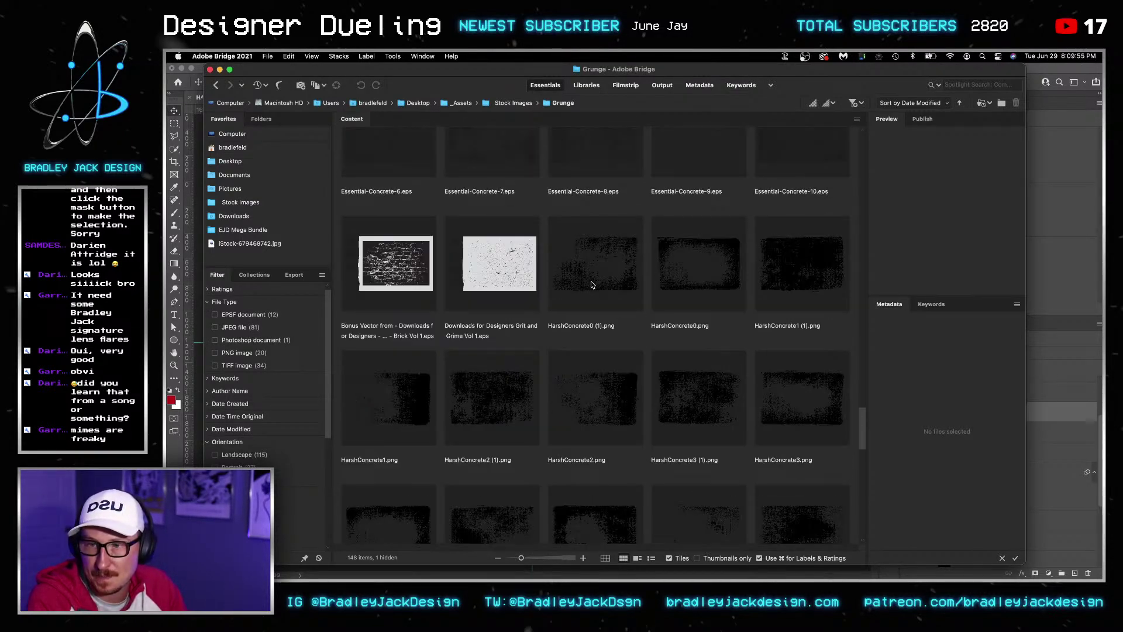
key("super+Tab")
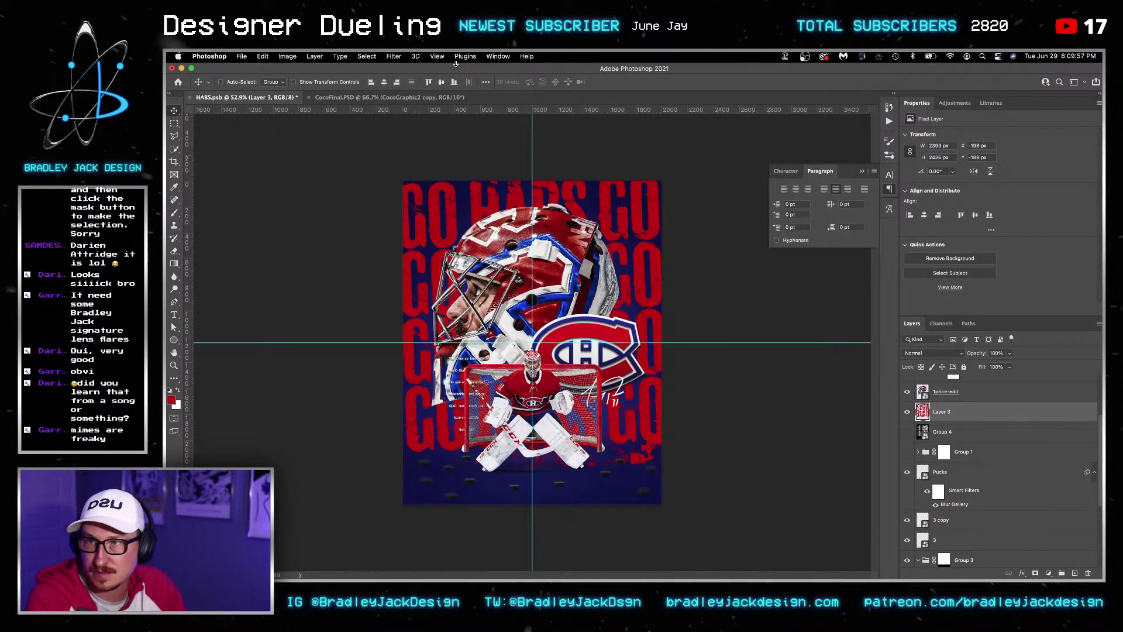
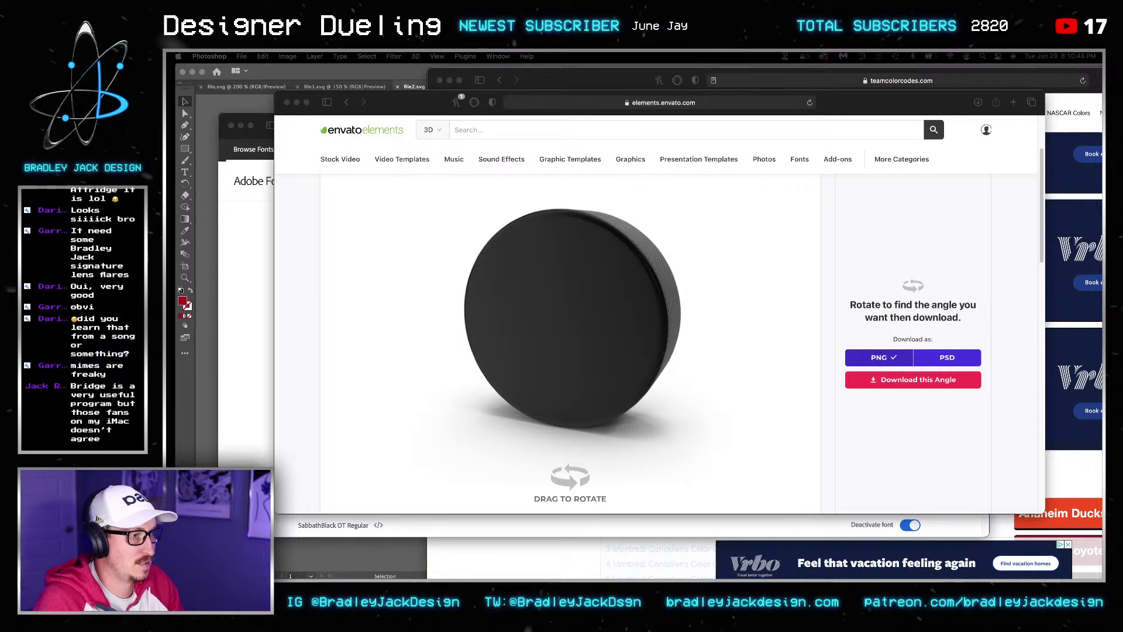
Back in Photoshop, mask the Layer 3 lettering with a selection loaded from Layer 4 and hide Layer 4
key("super+Tab")
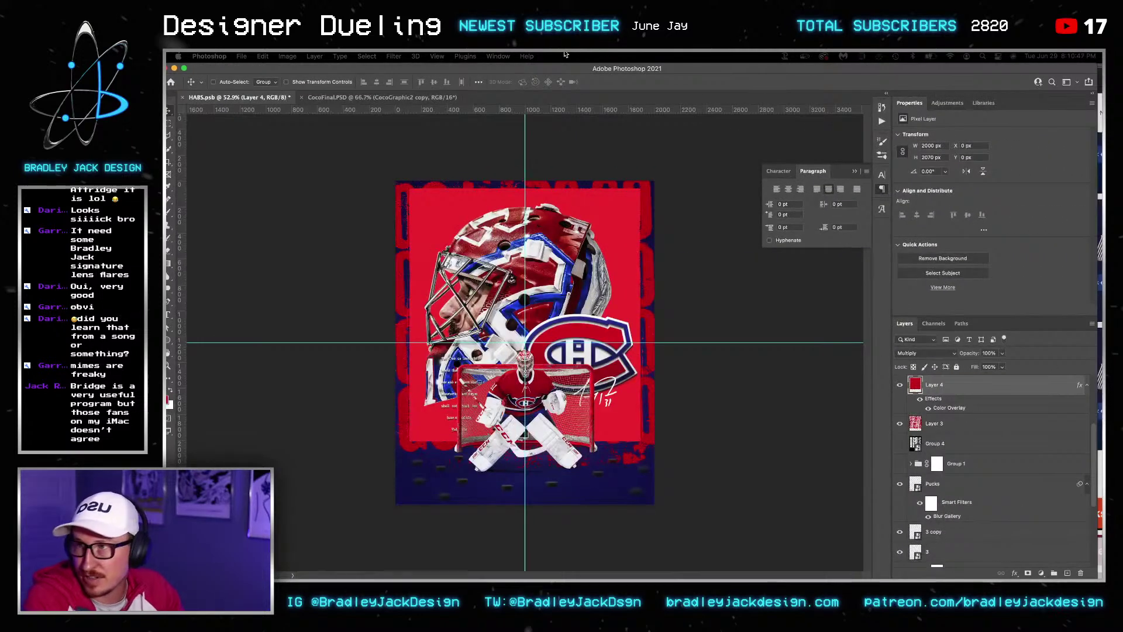
left_click(934, 385, "ctrl")
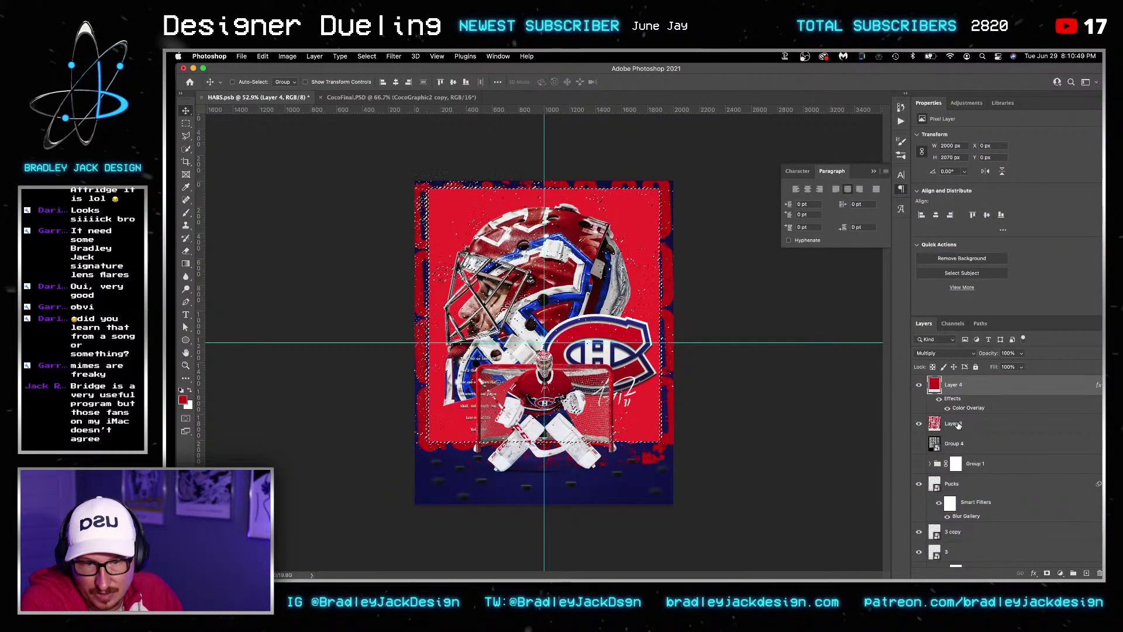
left_click(971, 423)
left_click(1046, 573)
left_click(918, 385)
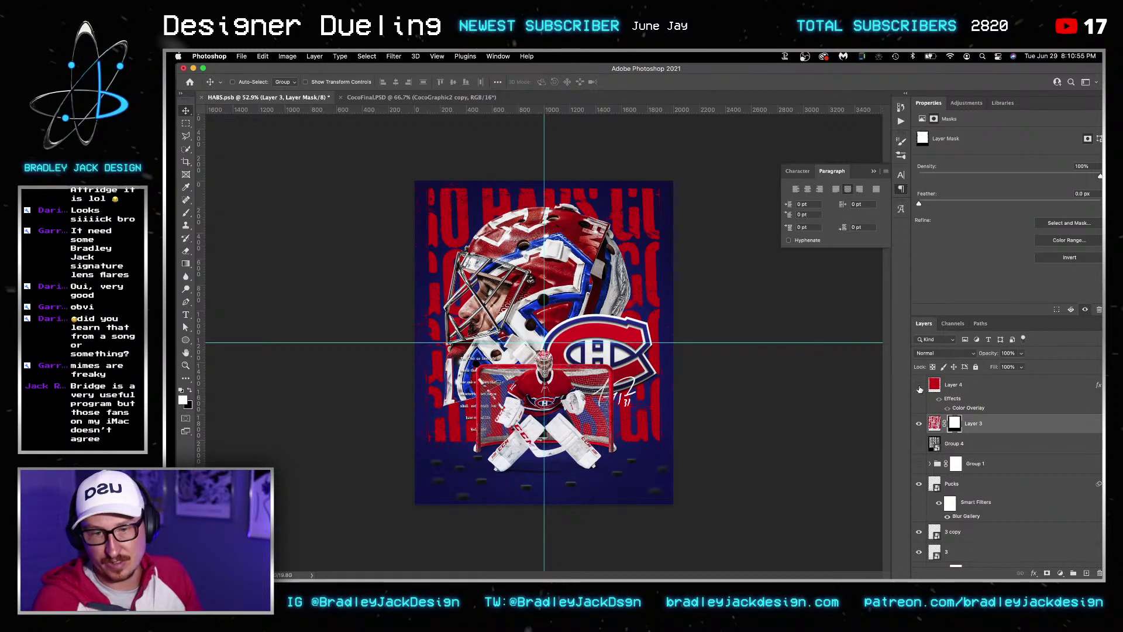
Shrink the Layer 3 mask vertically at its lower and upper edges, trimming the red lettering, and reselect the layer's pixels
key("super+t")
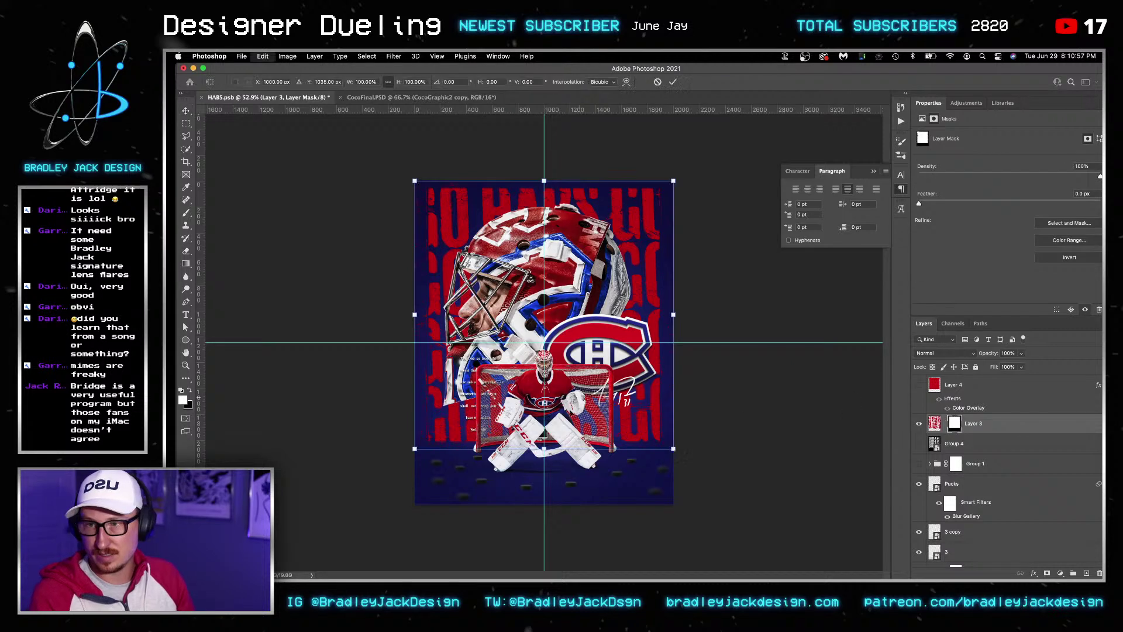
left_click_drag(546, 451, 545, 440)
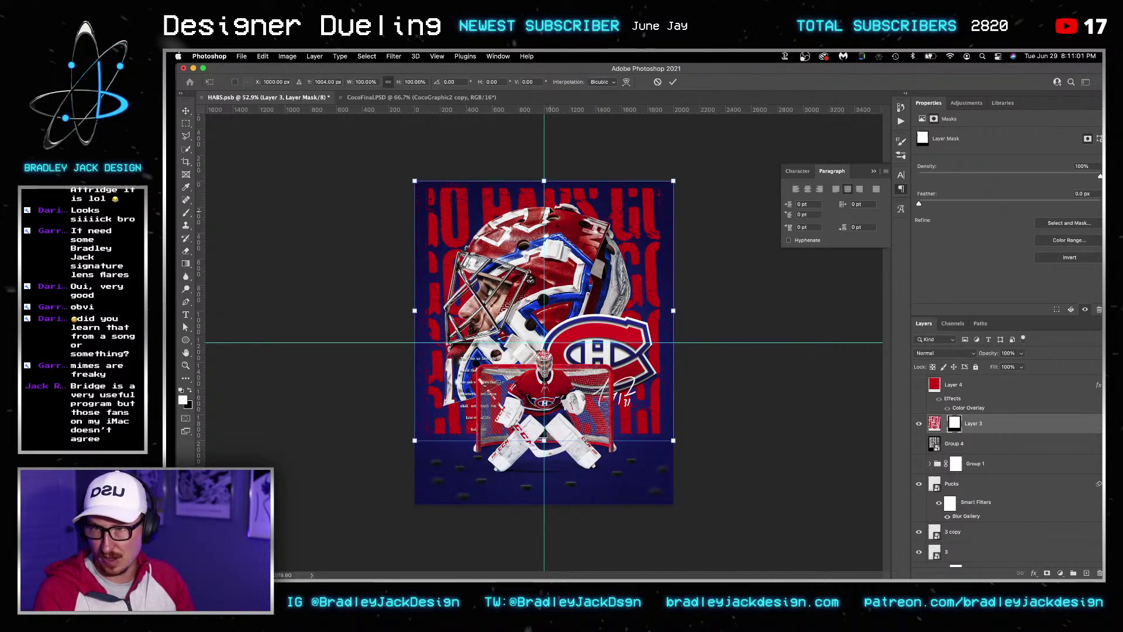
key("Return")
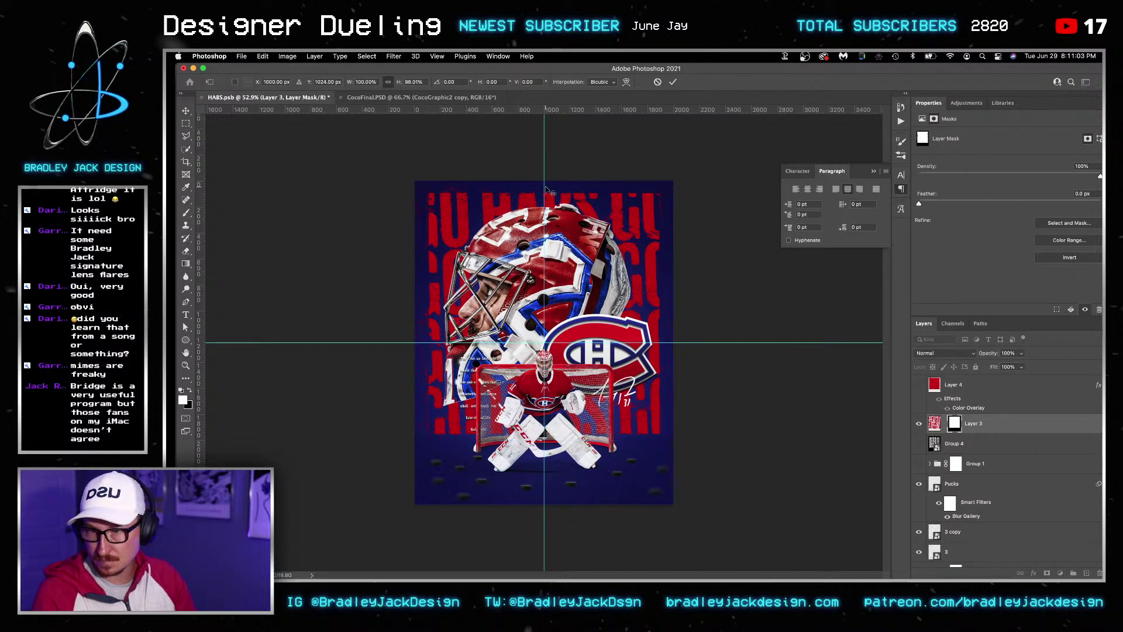
key("super+2")
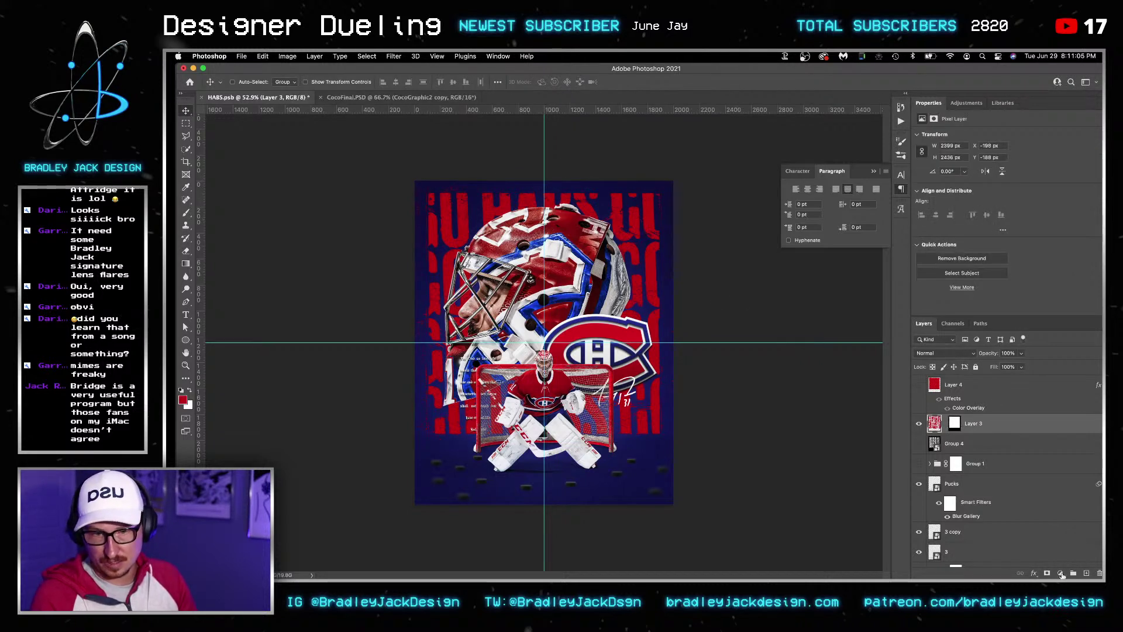
Add a new layer clipped to the Layer 3 lettering and make white the foreground color
left_click(1085, 574)
key("g")
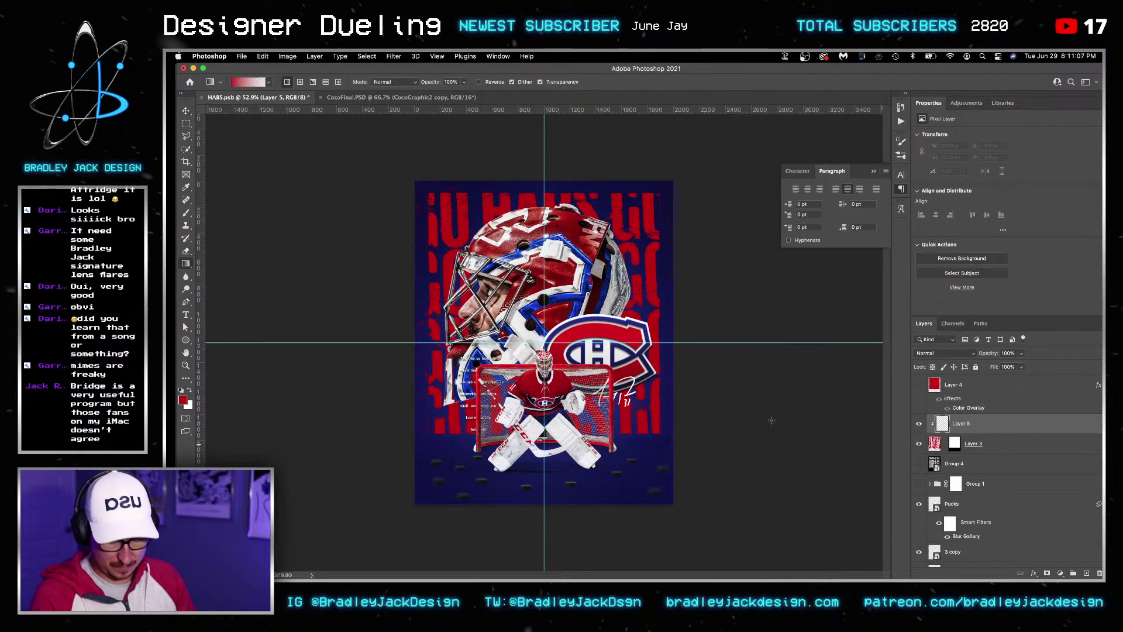
key("x")
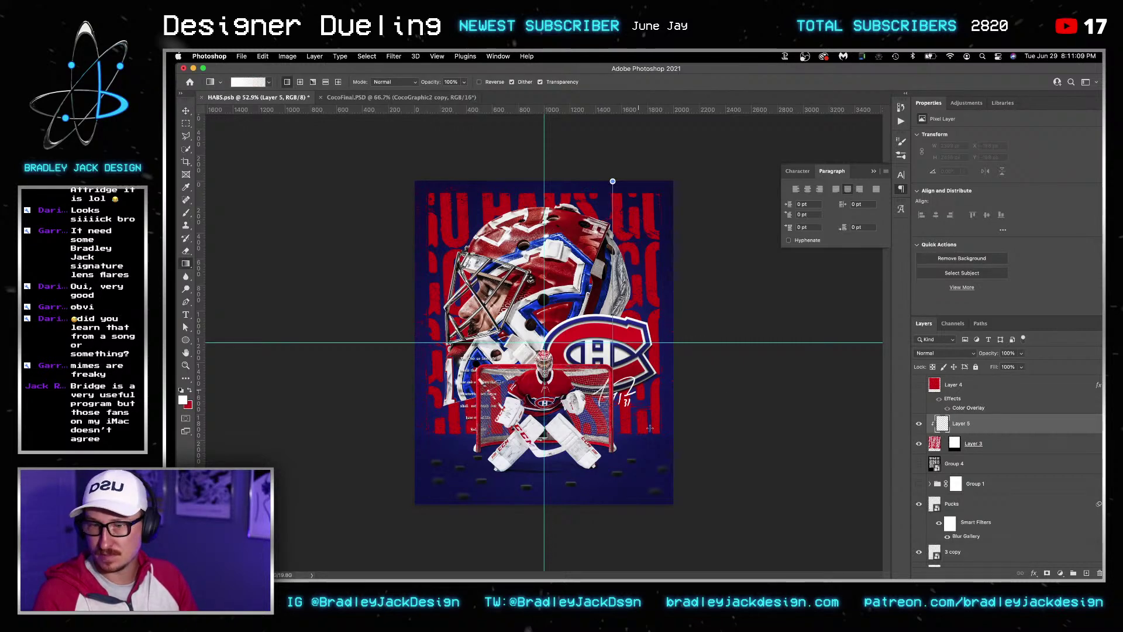
left_click_drag(649, 428, 649, 430)
key("v")
key("super+z")
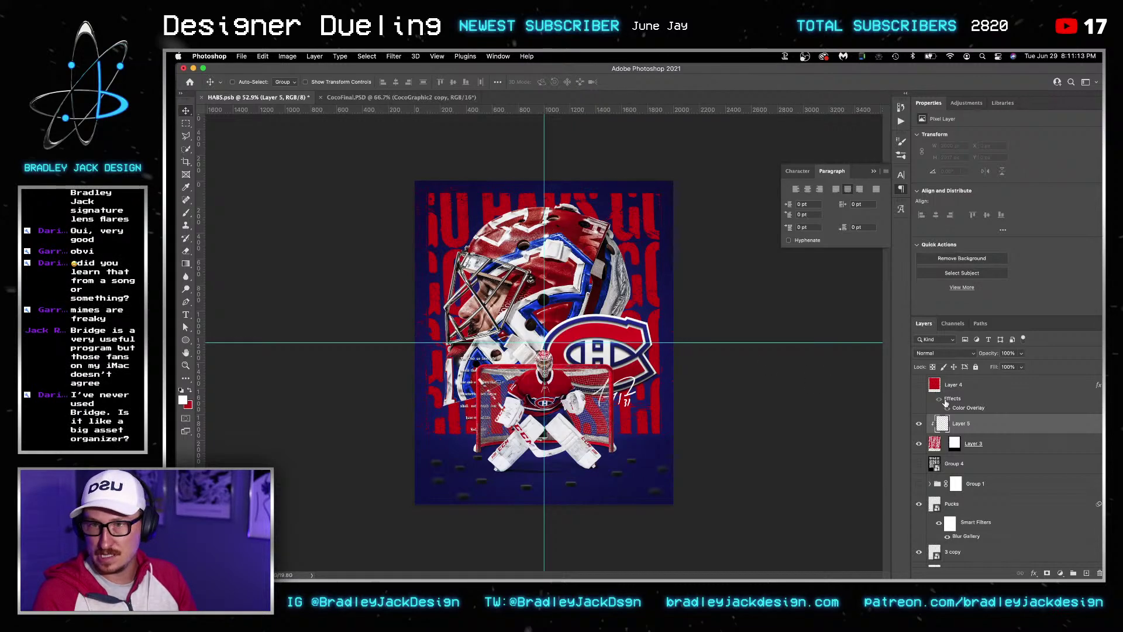
Stamp white scratch texture over the lettering on Layer 5 with the 2600 px grunge brush
key("b")
left_click(544, 328)
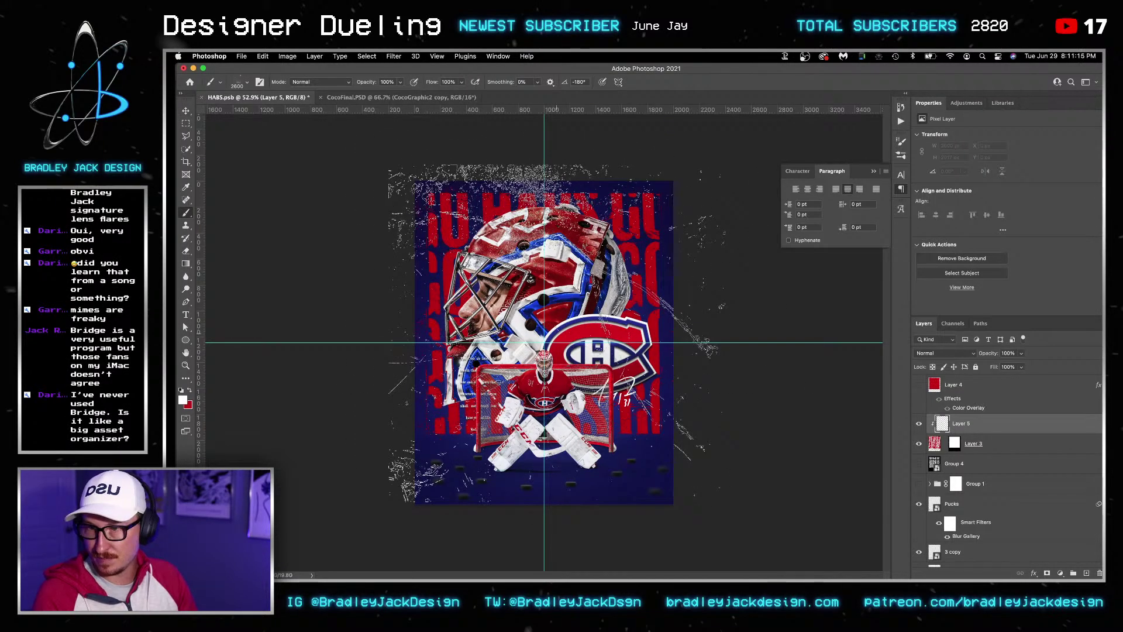
right_click(544, 342)
key("Escape")
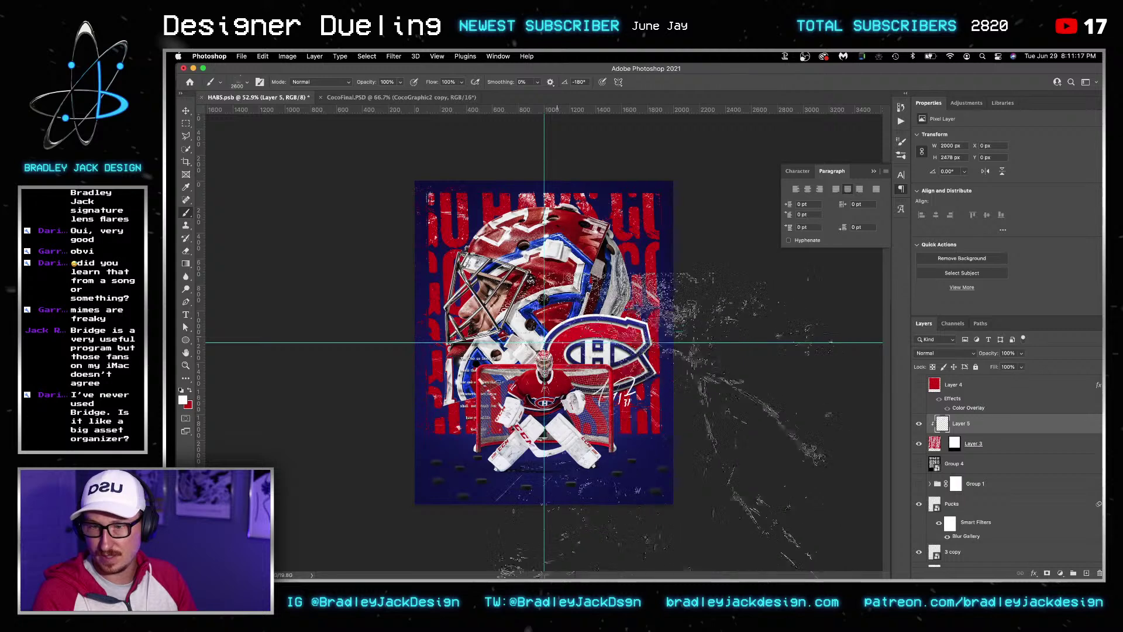
Choose the Texture crack brush at 2500 px and stamp white cracks across the upper lettering on Layer 5
right_click(544, 342)
left_click(618, 386)
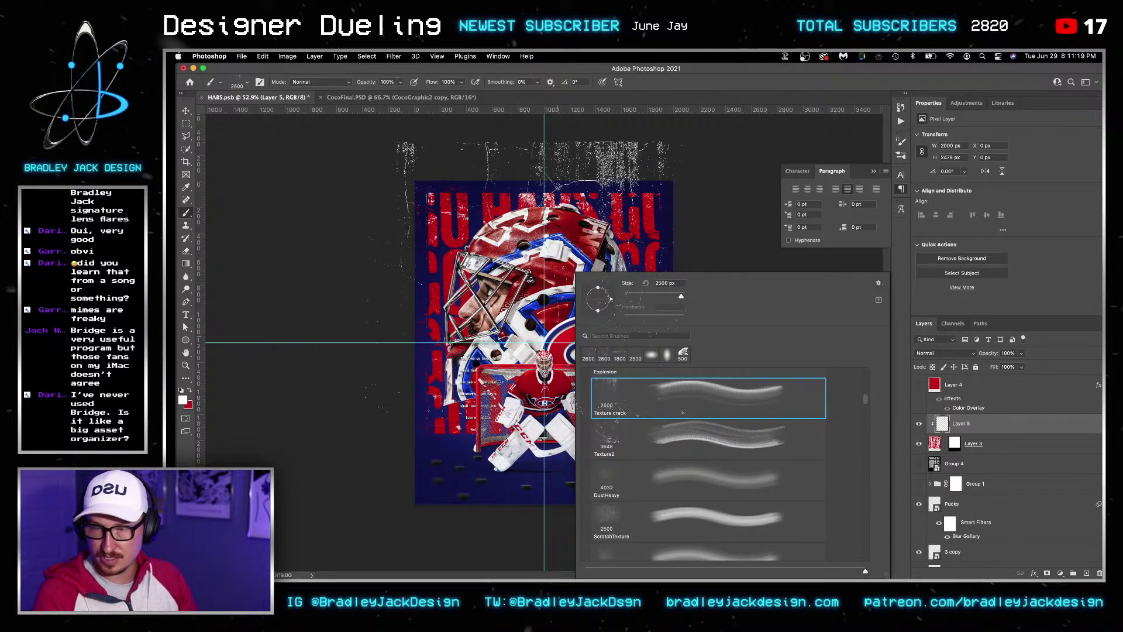
key("Return")
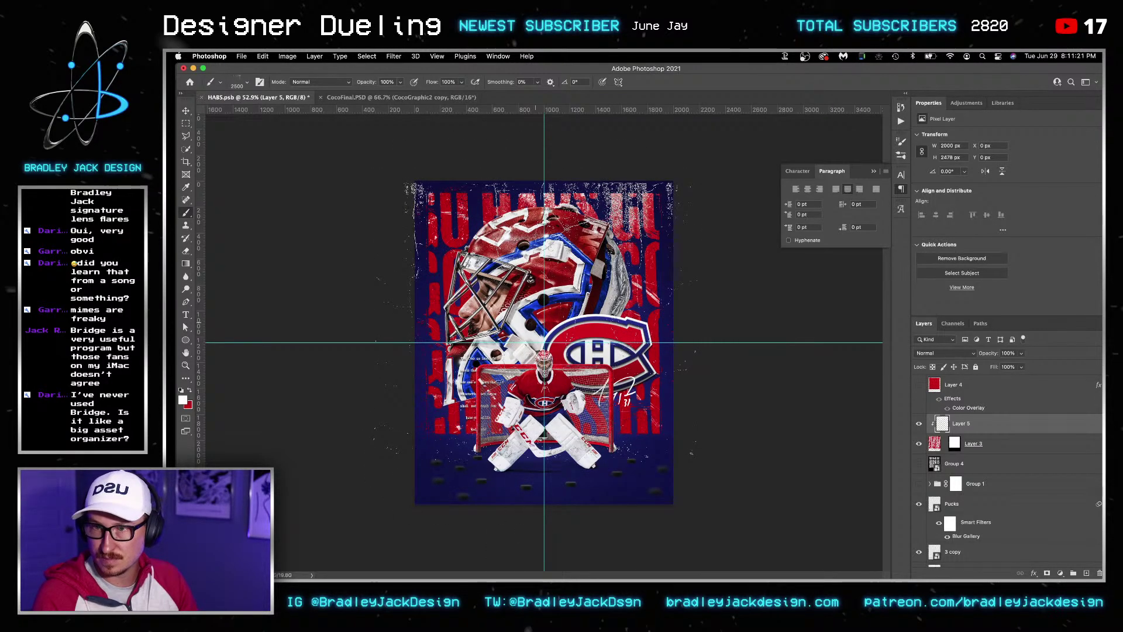
left_click(576, 223)
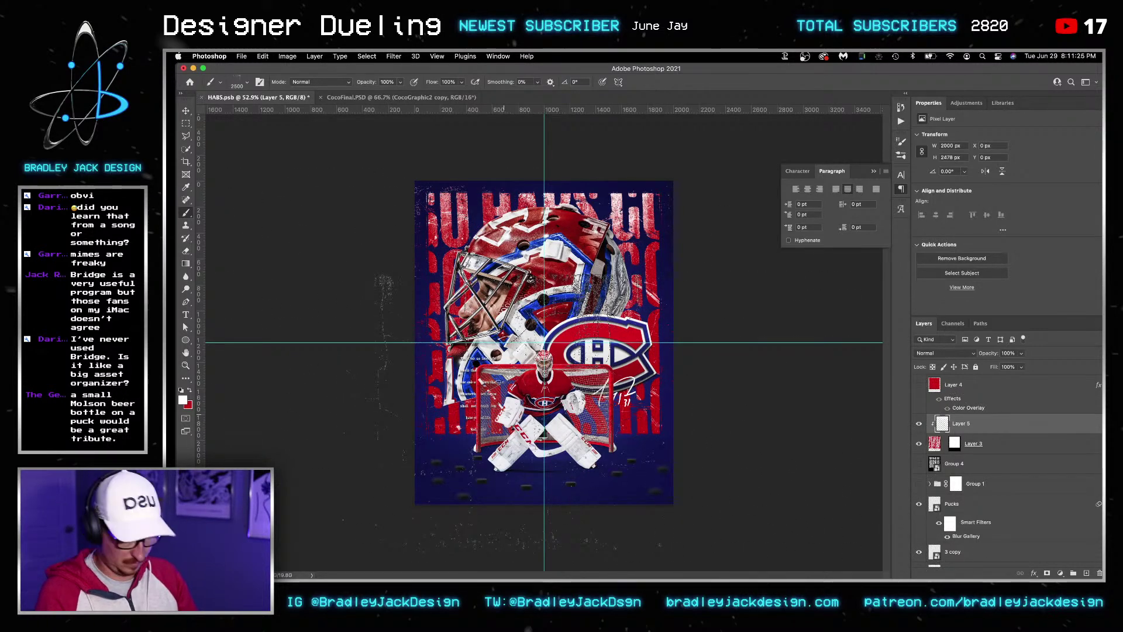
Stamp more white cracks over the rest of the lettering with the brush rotated to several angles, and save the poster
key("shift+Right")
key("shift+Right")
key("shift+Right")
key("shift+Right")
key("shift+Right")
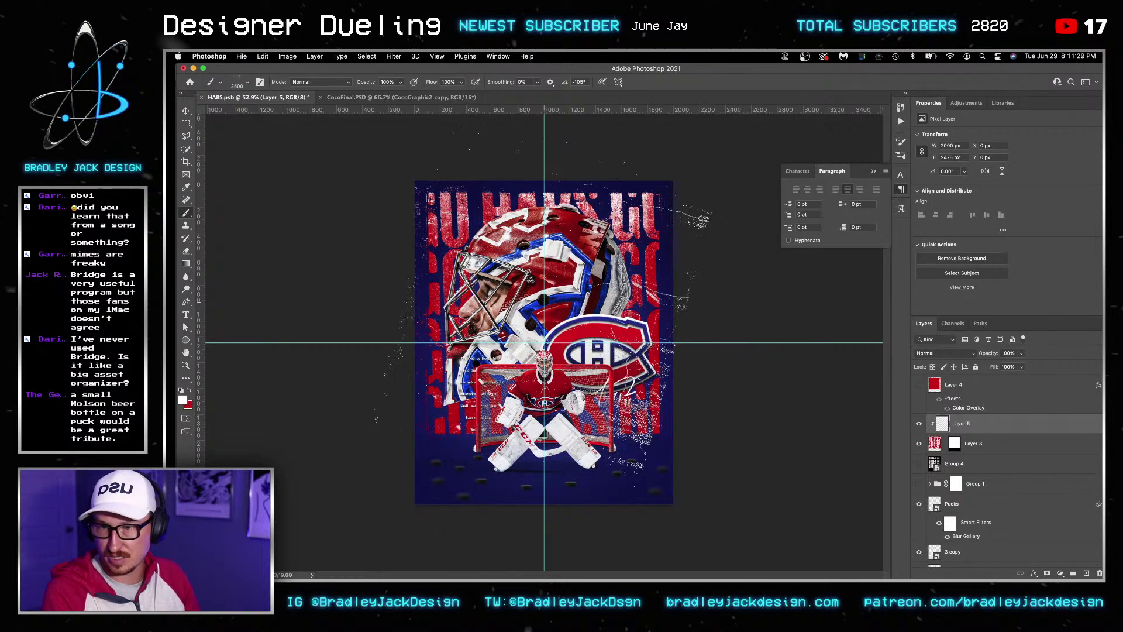
key("shift+Right")
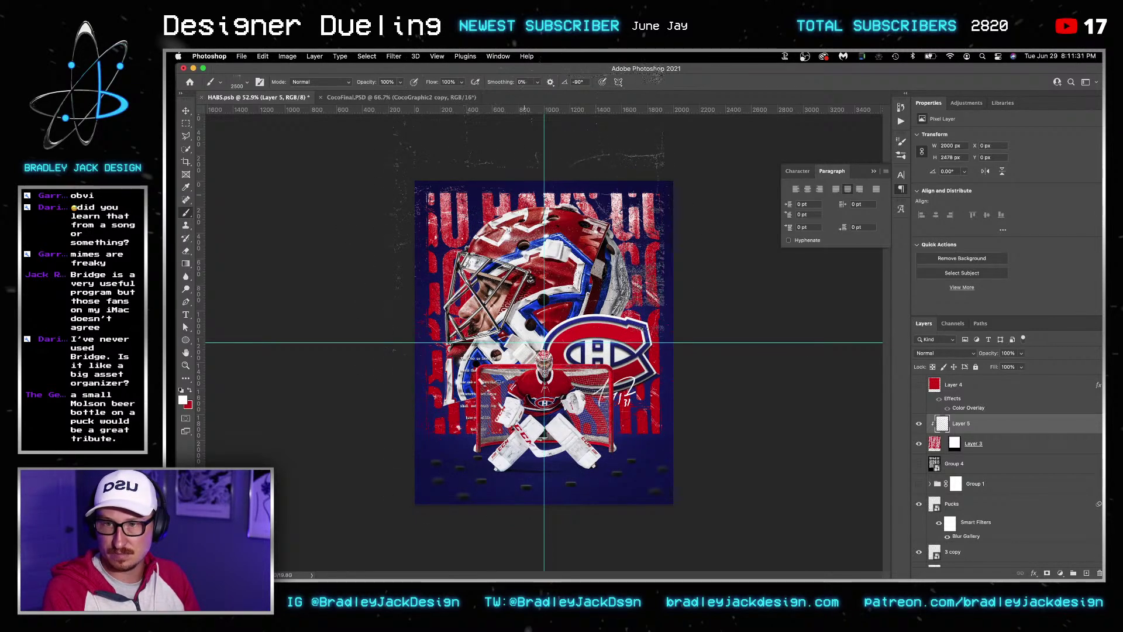
key("shift+Right")
key("shift+Right")
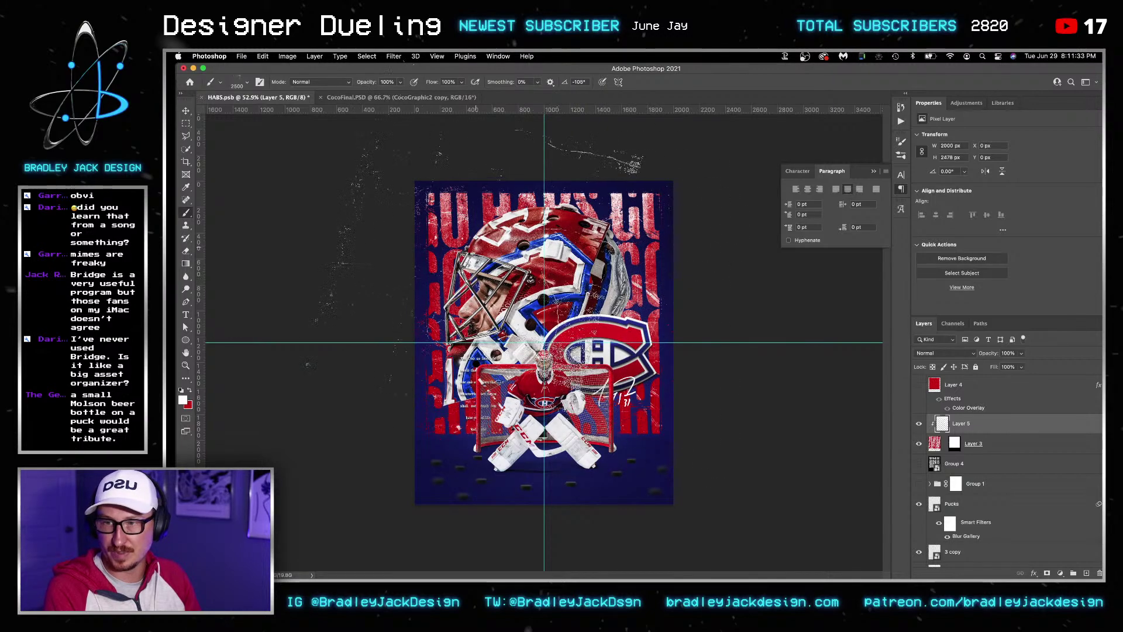
key("shift+Right")
key("shift+Right")
key("shift+Right")
key("shift+Right")
key("shift+Right")
key("shift+Right")
key("shift+Right")
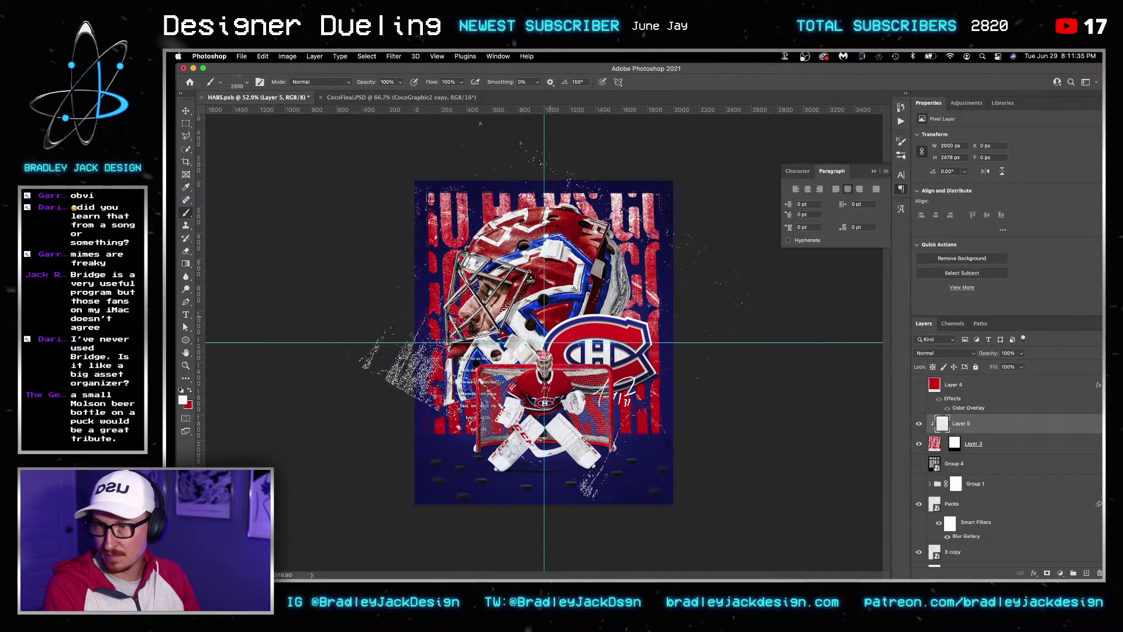
key("shift+Right")
key("shift+Right")
key("shift+Right")
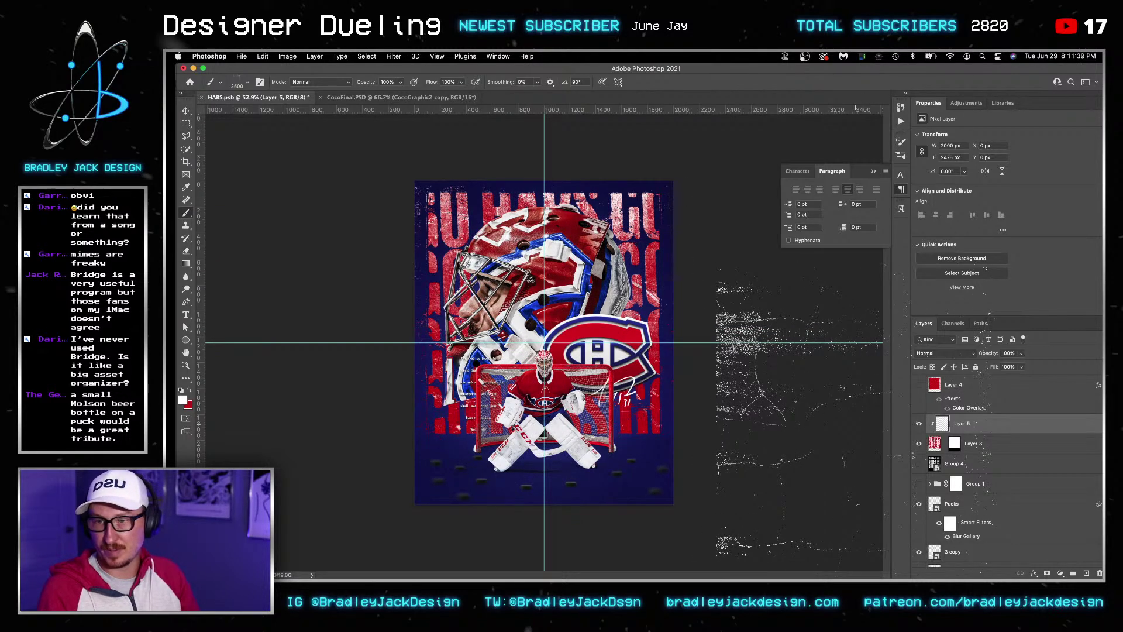
key("v")
key("super+s")
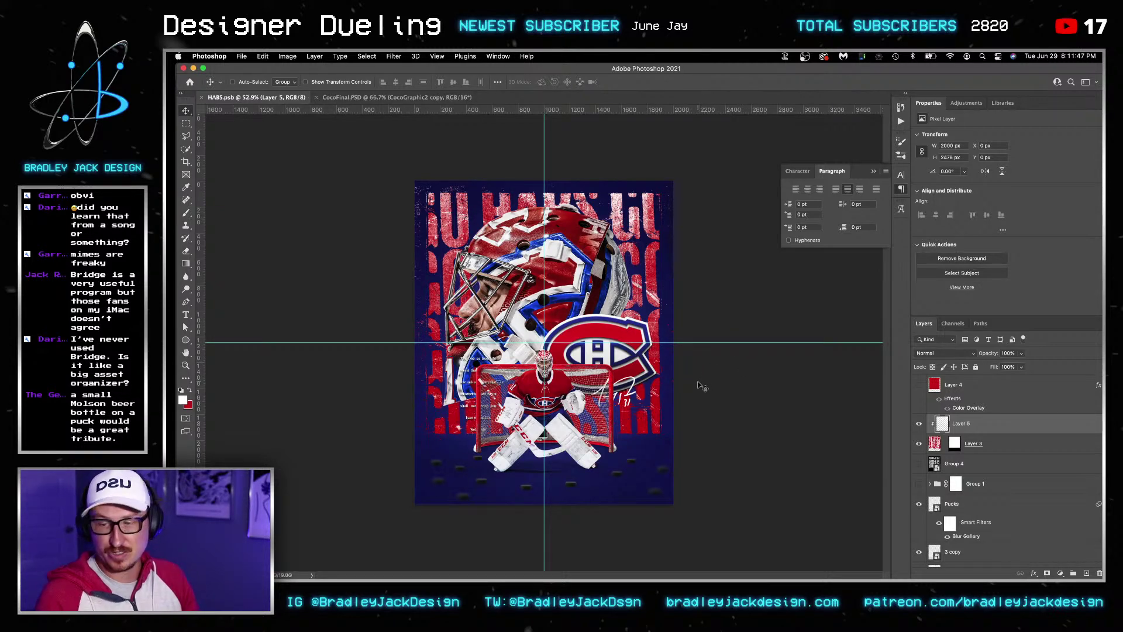
Switch to Safari and search the web for "molseon beer" in a new tab
left_click(417, 547)
key("super+t")
type("mol")
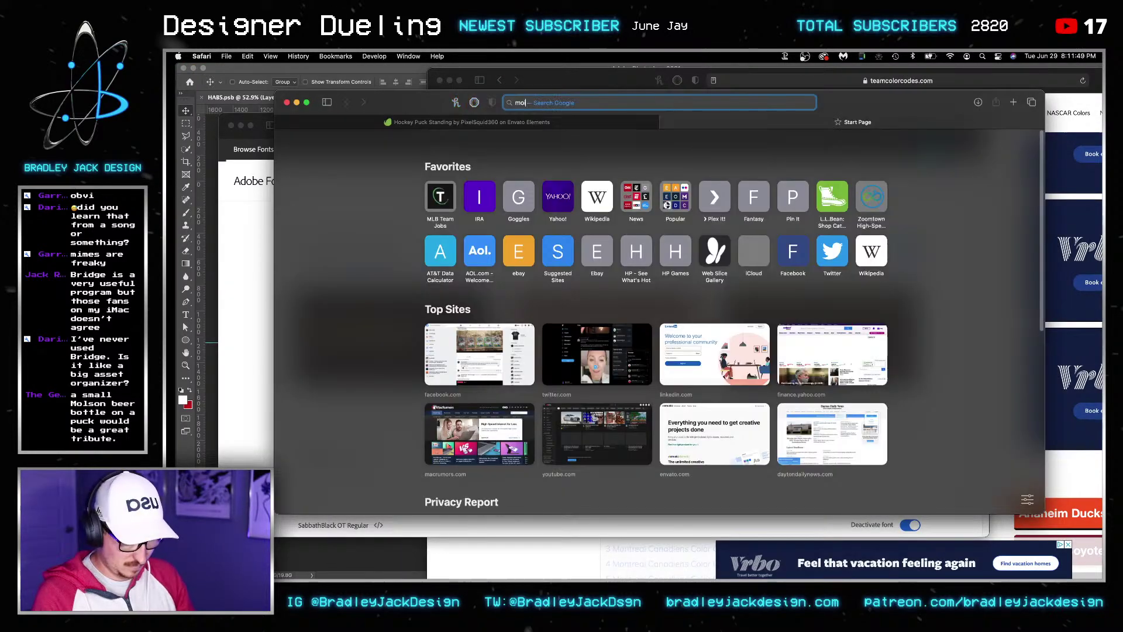
type("lson beer")
key("super+a")
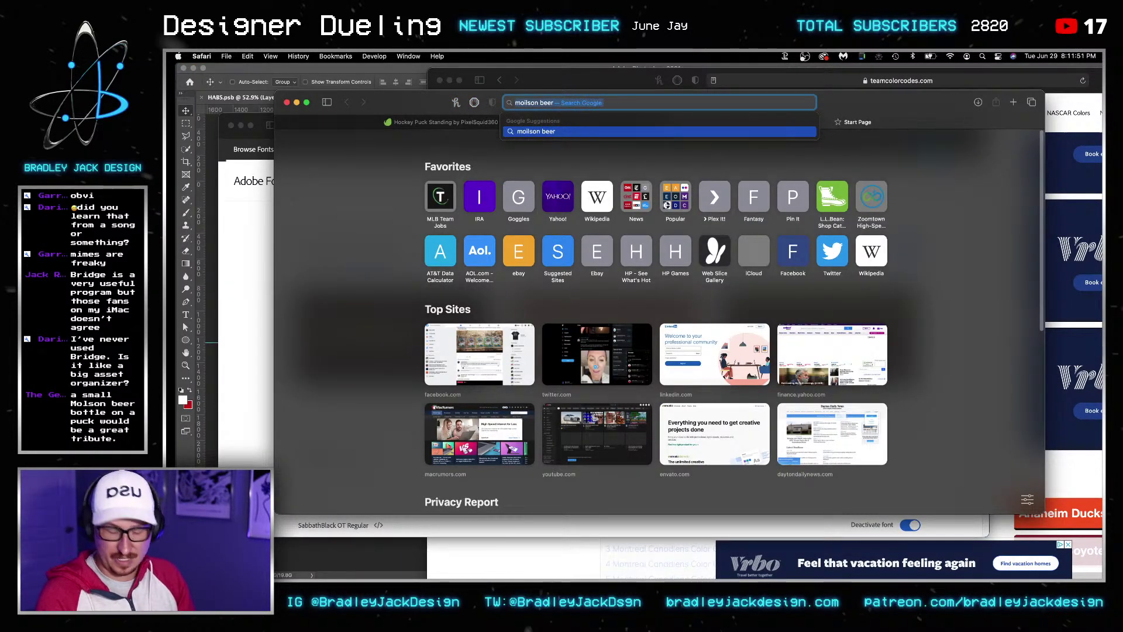
type("molseon beer")
key("Return")
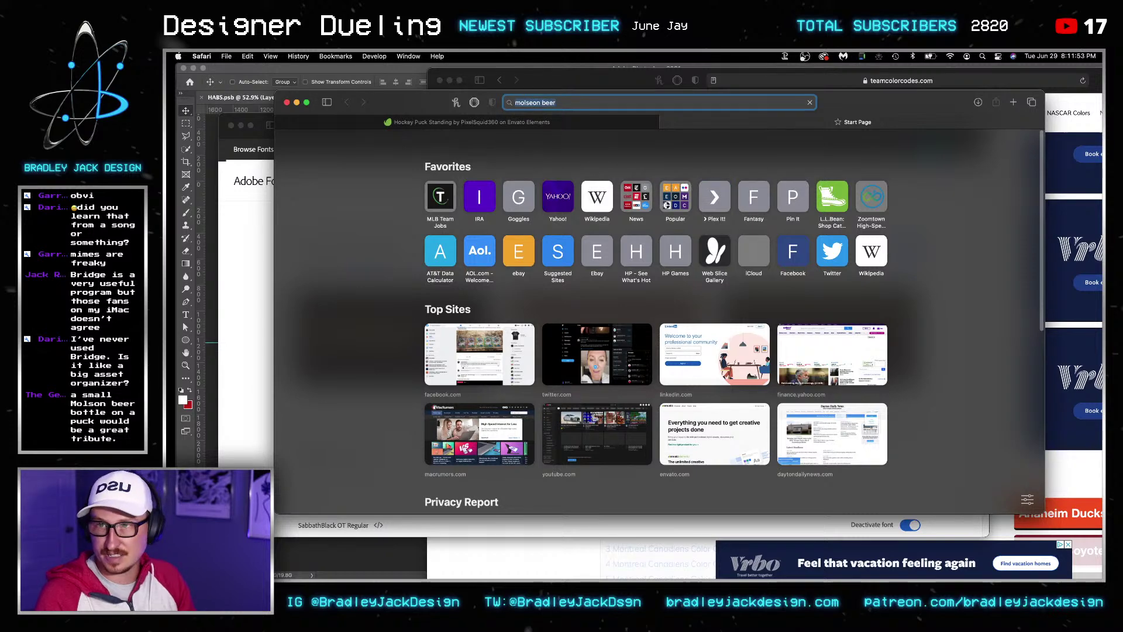
Extend the web search to "molseon beer canada"
left_click(449, 157)
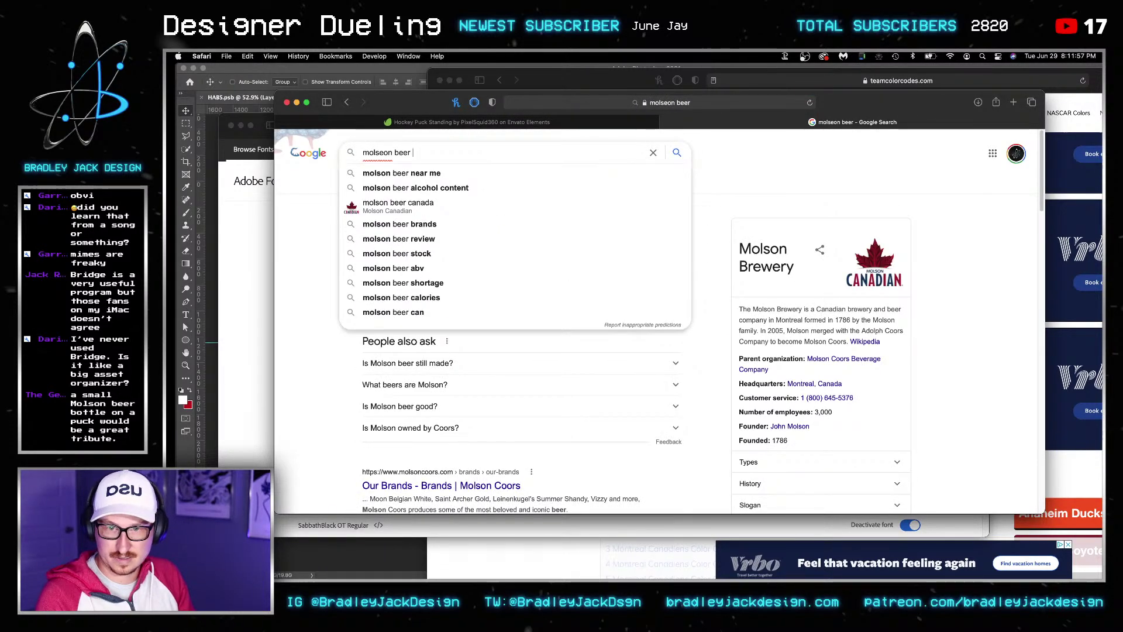
type("canaba")
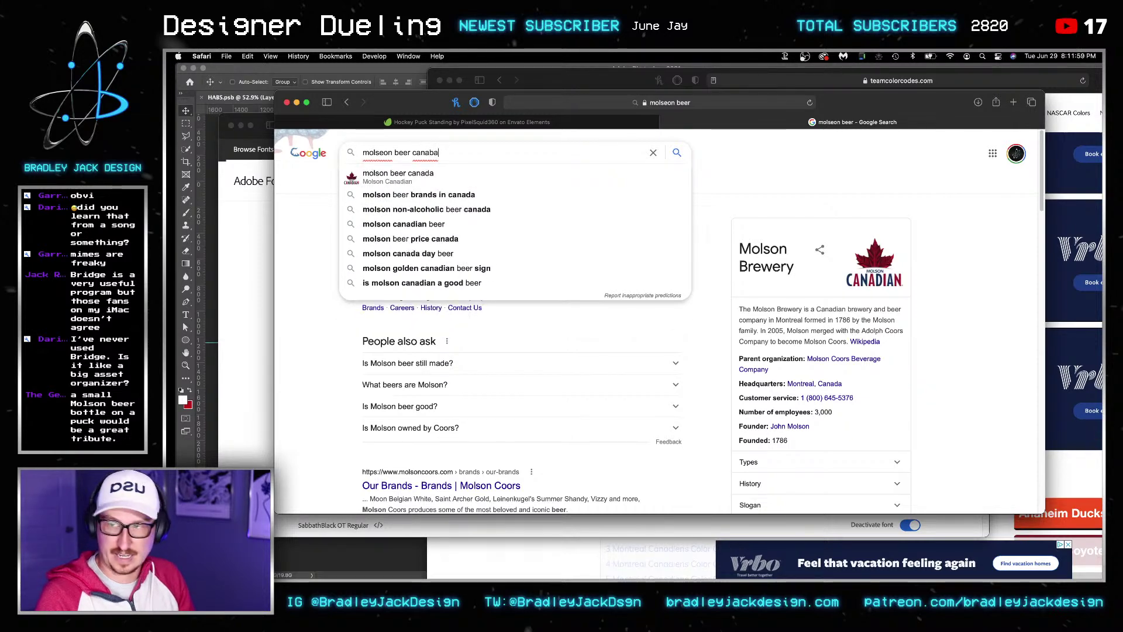
key("BackSpace")
key("BackSpace")
type("da")
key("Return")
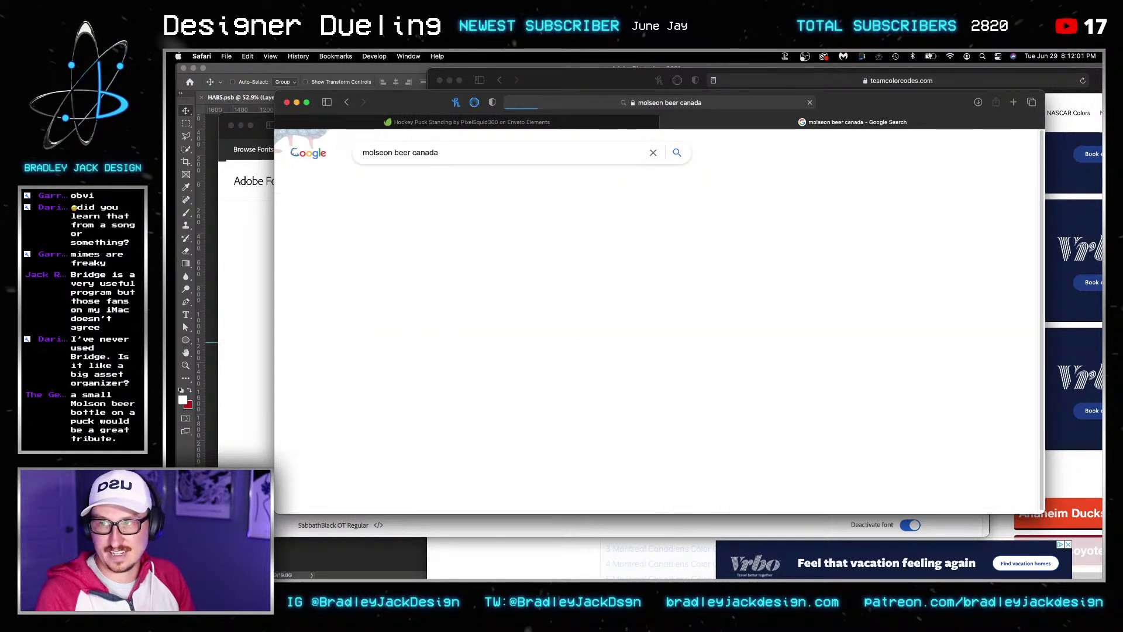
Search for "Molson beer" and show the image results
triple_click(468, 153)
type("Molson beer")
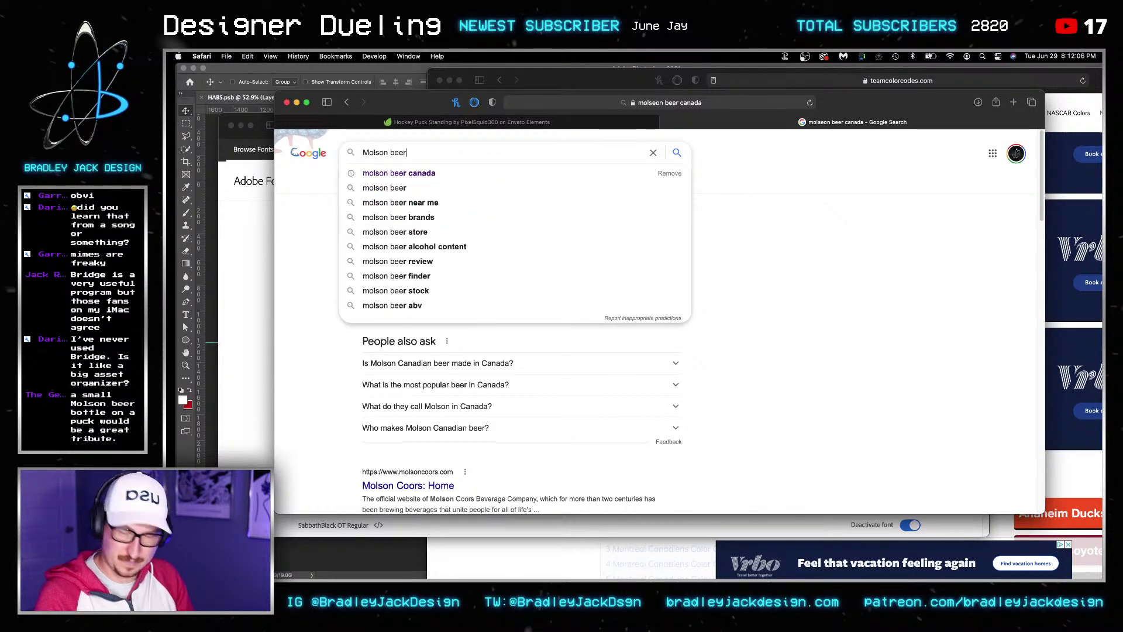
key("Return")
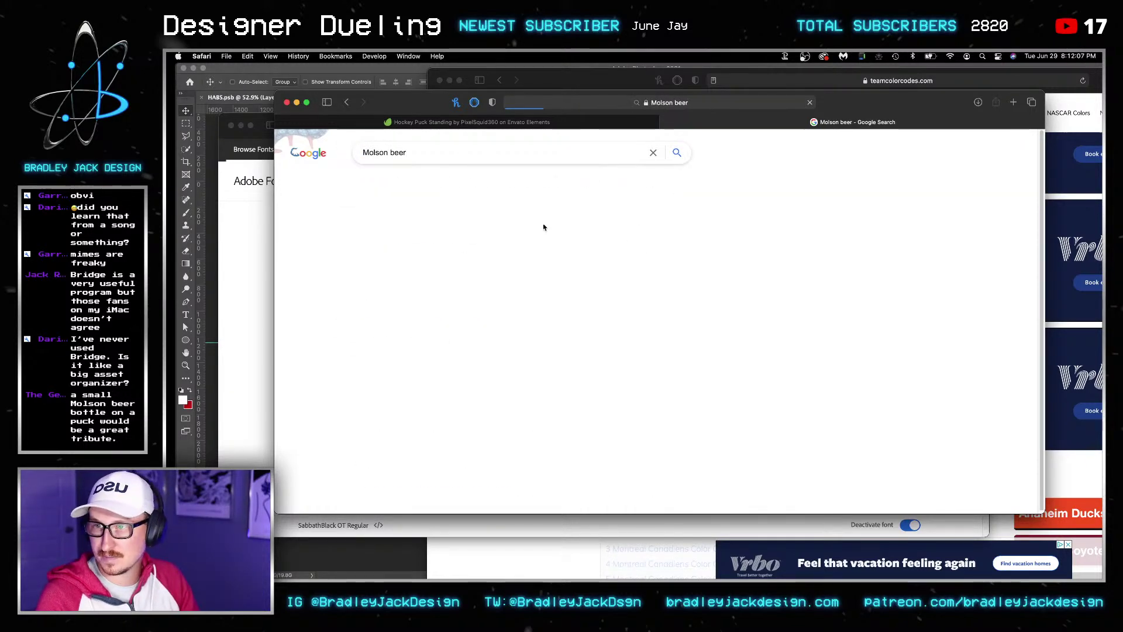
left_click(412, 176)
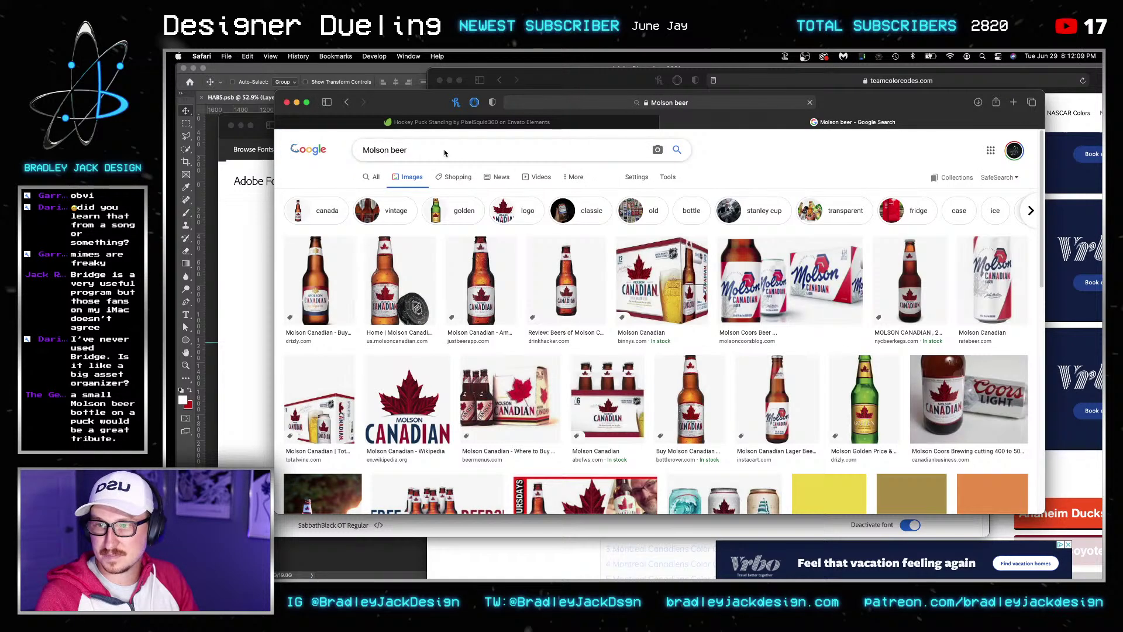
Open the bookmarked Google Advanced Image Search and limit the Molson beer images to sizes larger than 4 MP
triple_click(444, 153)
left_click(298, 56)
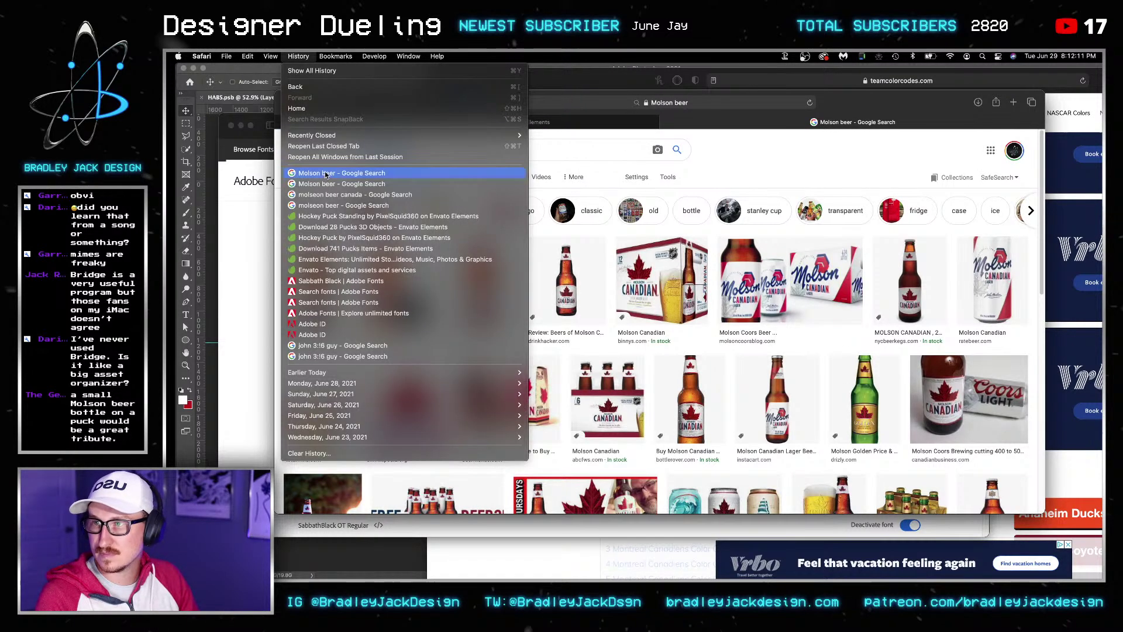
mouse_move(335, 57)
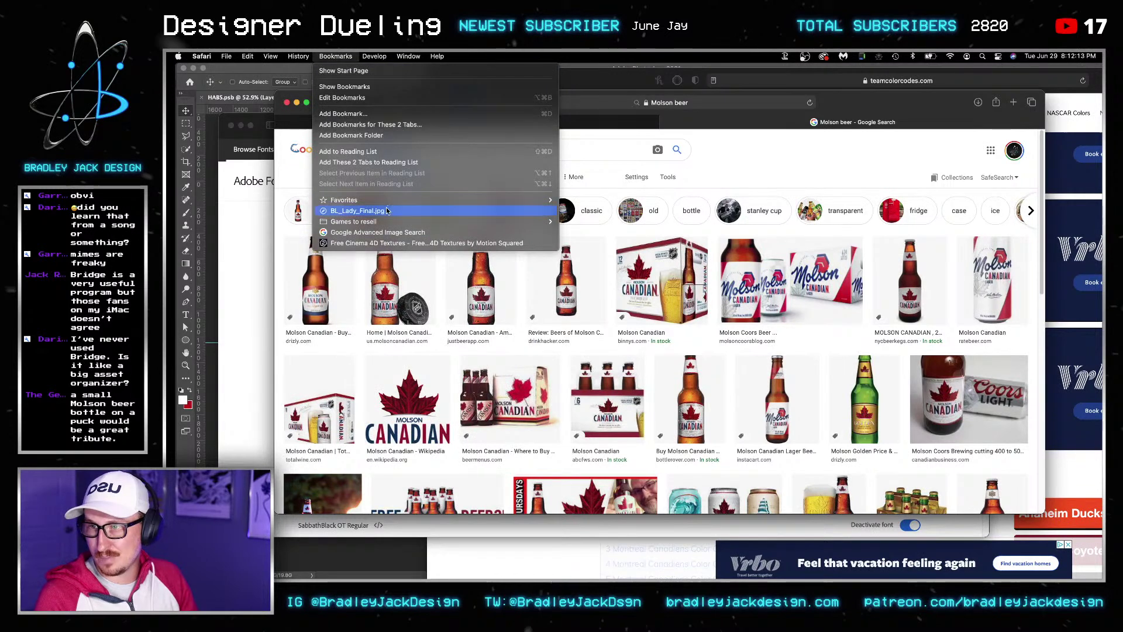
left_click(383, 232)
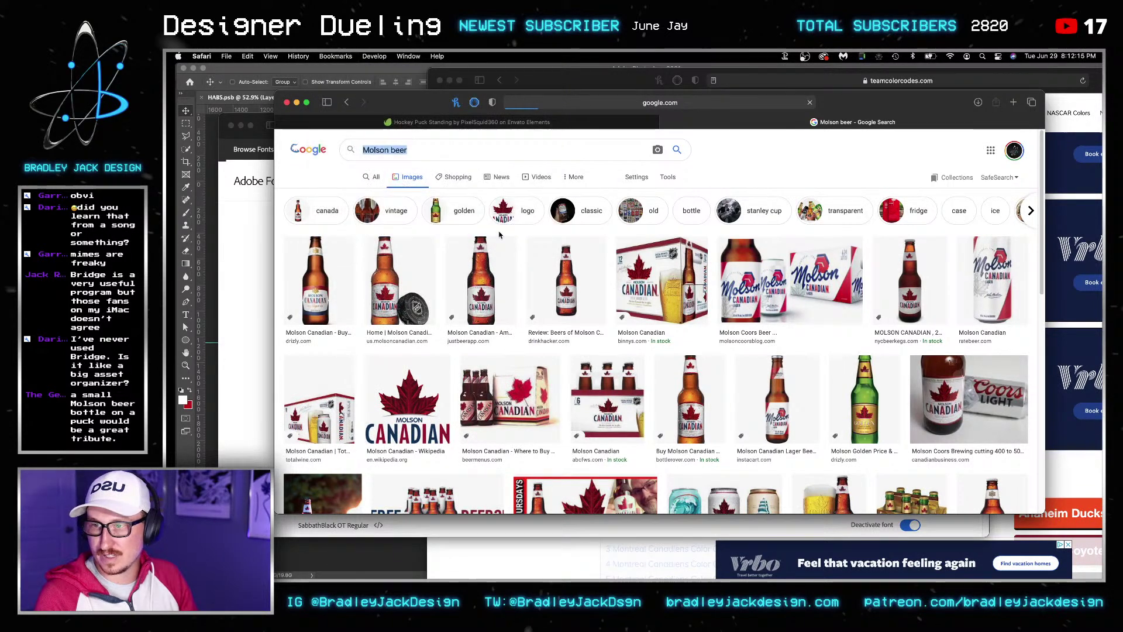
left_click(445, 368)
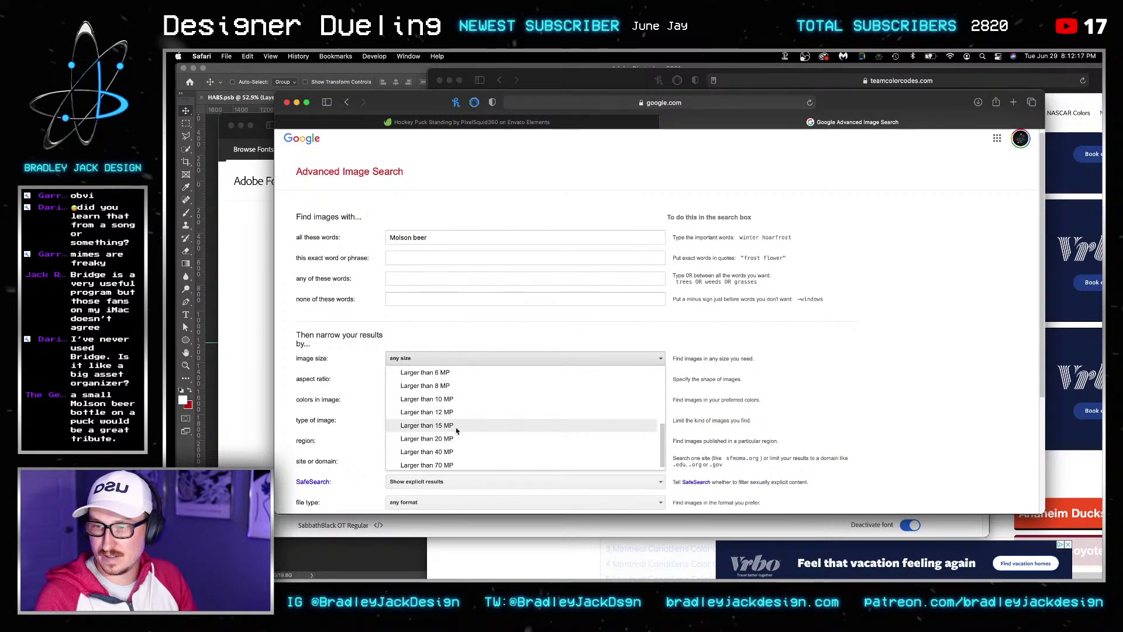
left_click(451, 421)
scroll(472, 396, "down", 3)
left_click(636, 380)
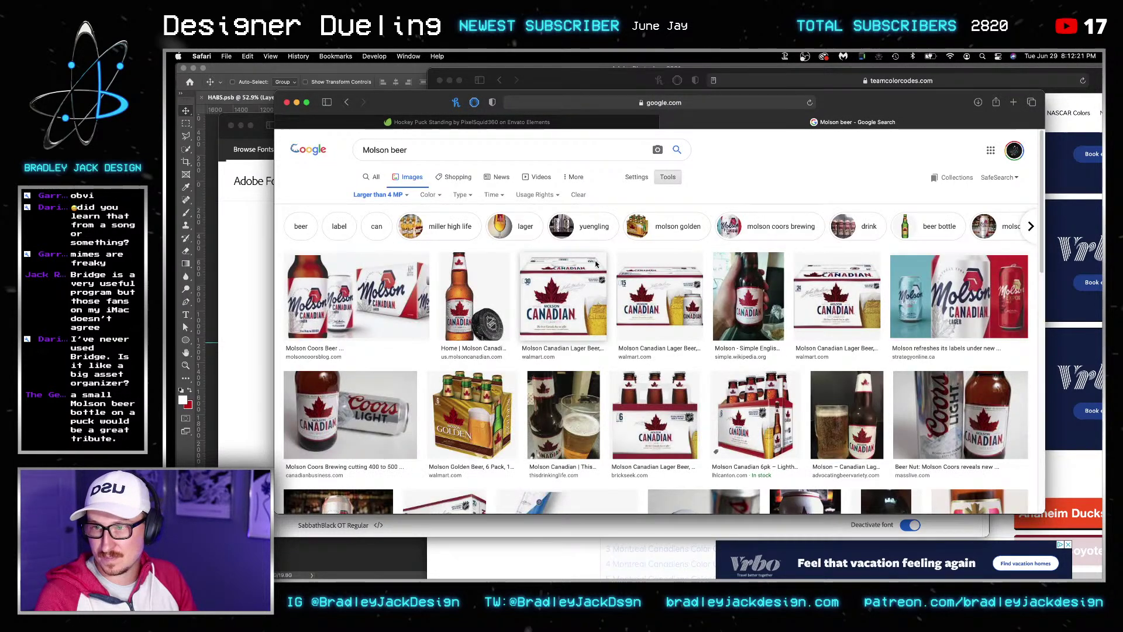
Browse the Molson beer images larger than 4 MP, preview the Molson Canadian bottle with the NHL puck, and compare it with the poster
scroll(597, 264, "down", 3)
scroll(596, 261, "down", 6)
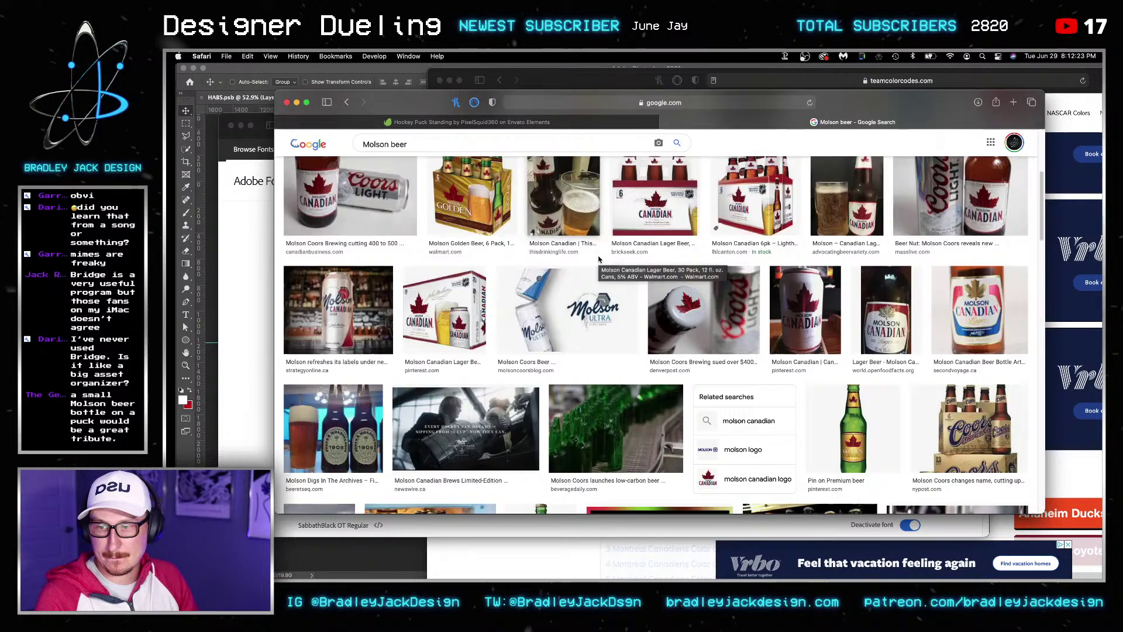
scroll(599, 260, "down", 4)
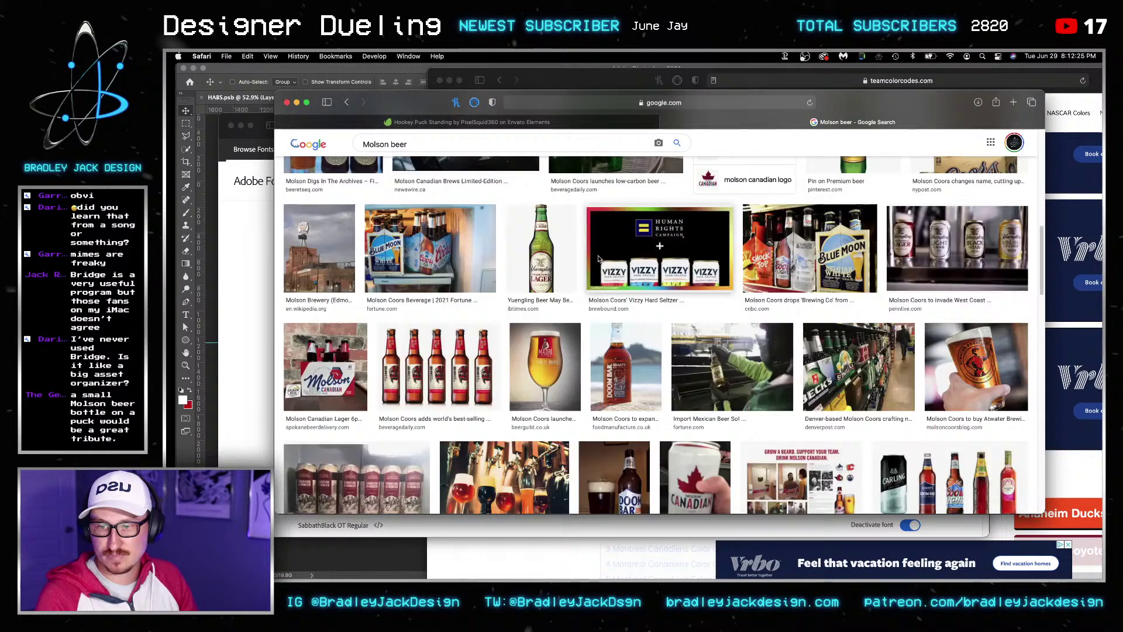
scroll(597, 259, "down", 4)
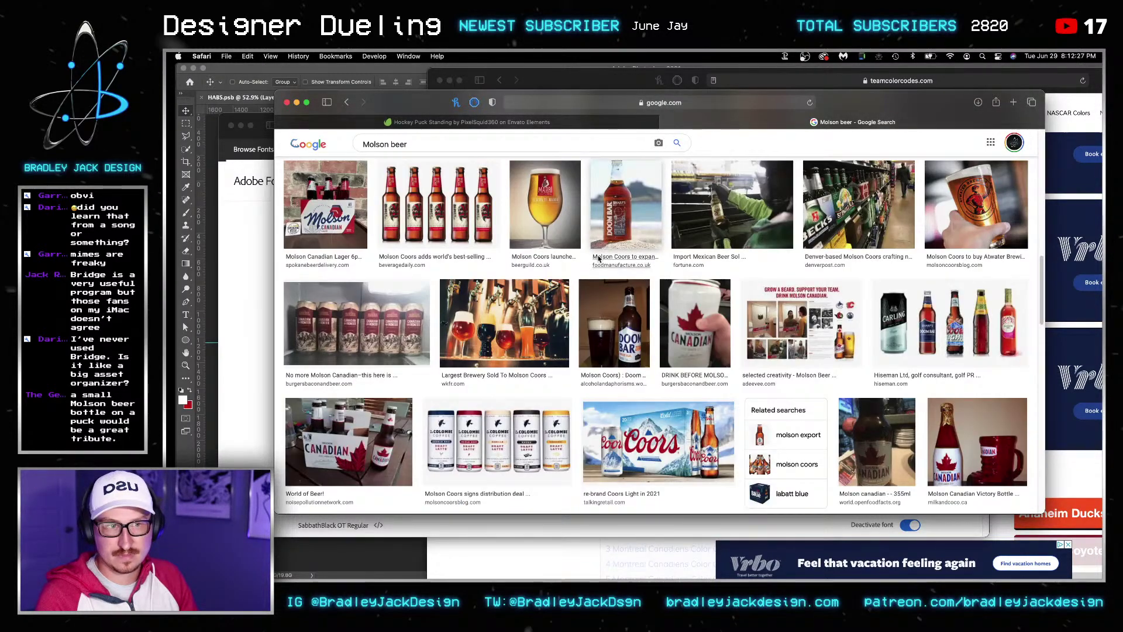
scroll(597, 258, "down", 3)
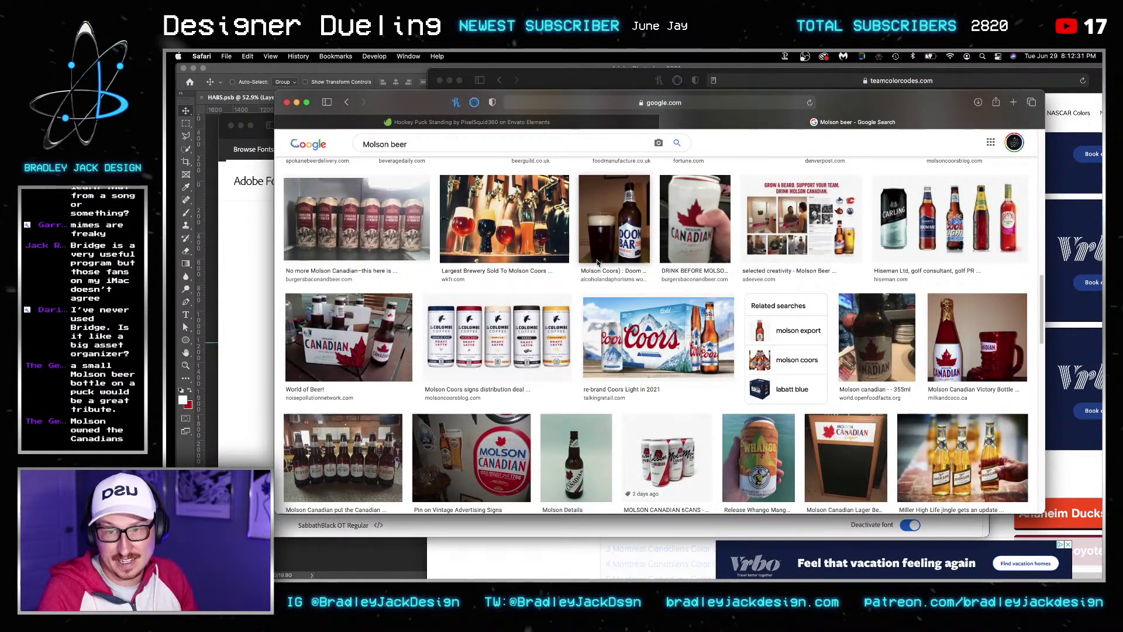
scroll(597, 262, "down", 5)
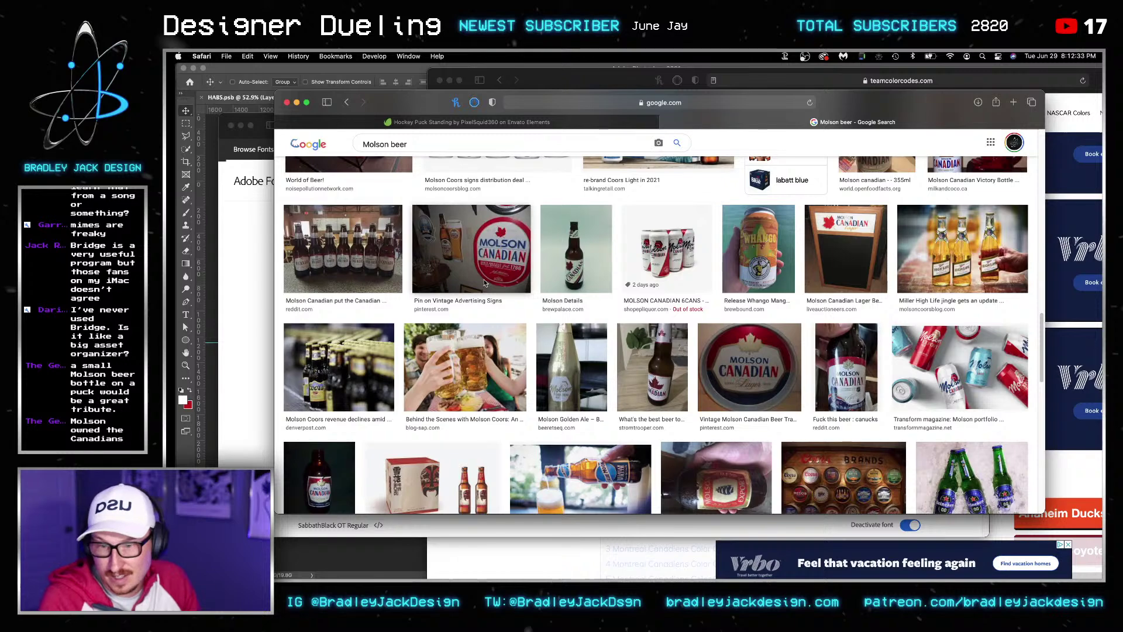
scroll(483, 283, "down", 3)
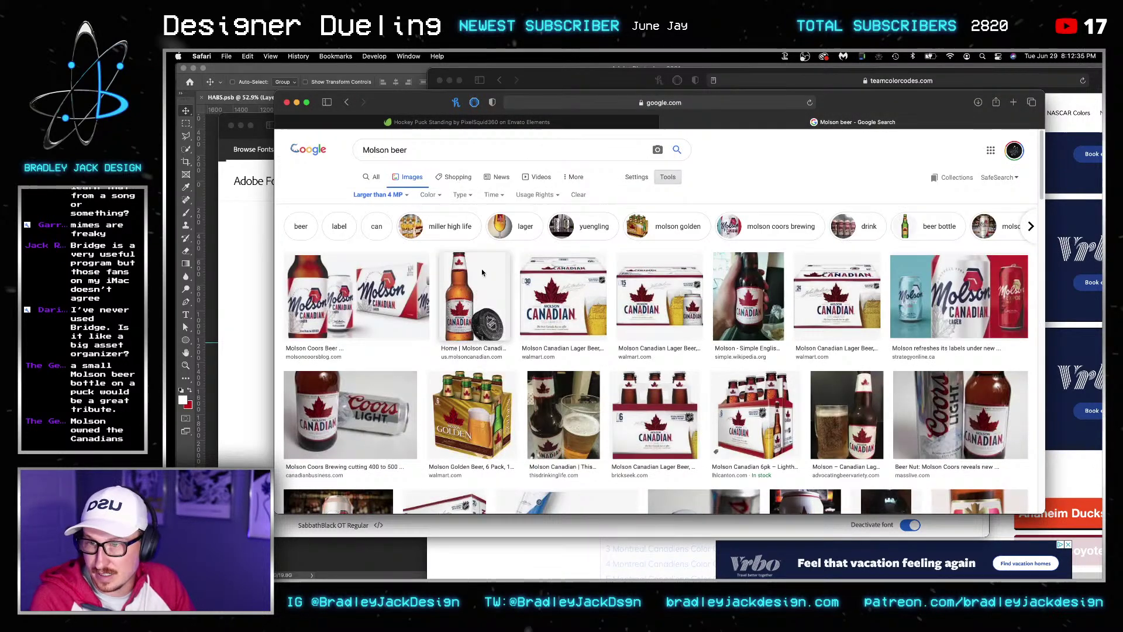
left_click(482, 273)
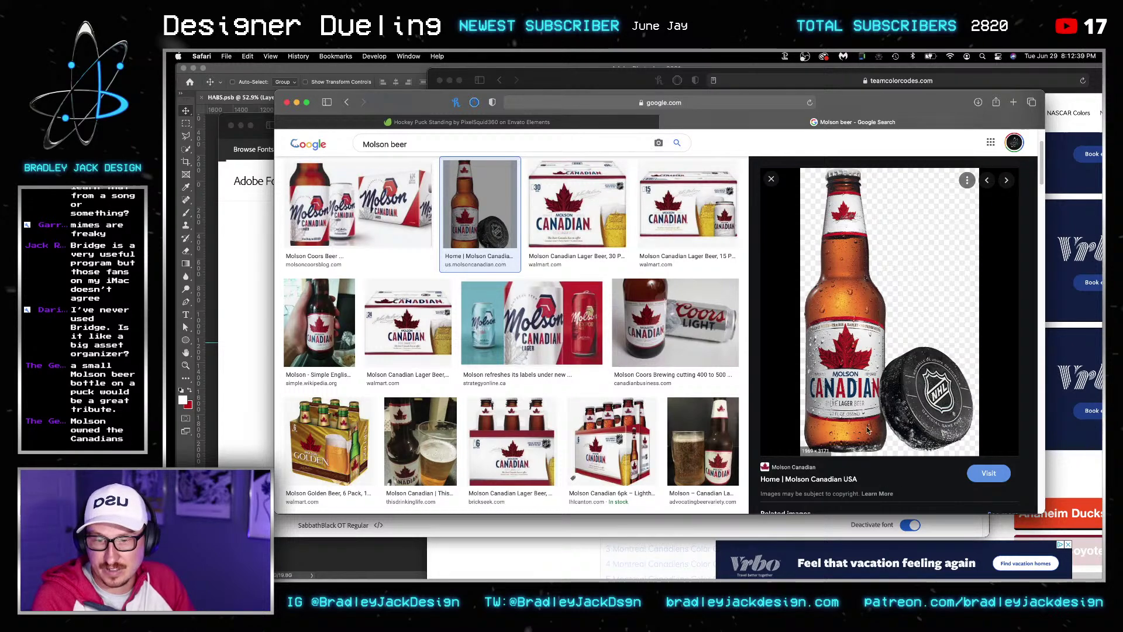
left_click(350, 547)
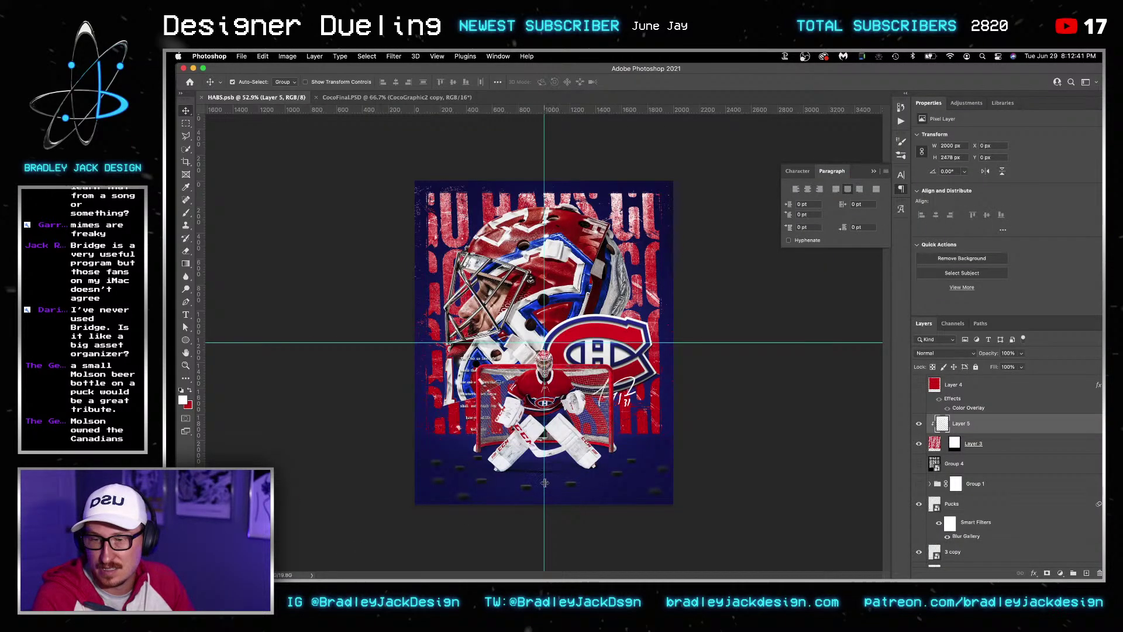
key("super+Tab")
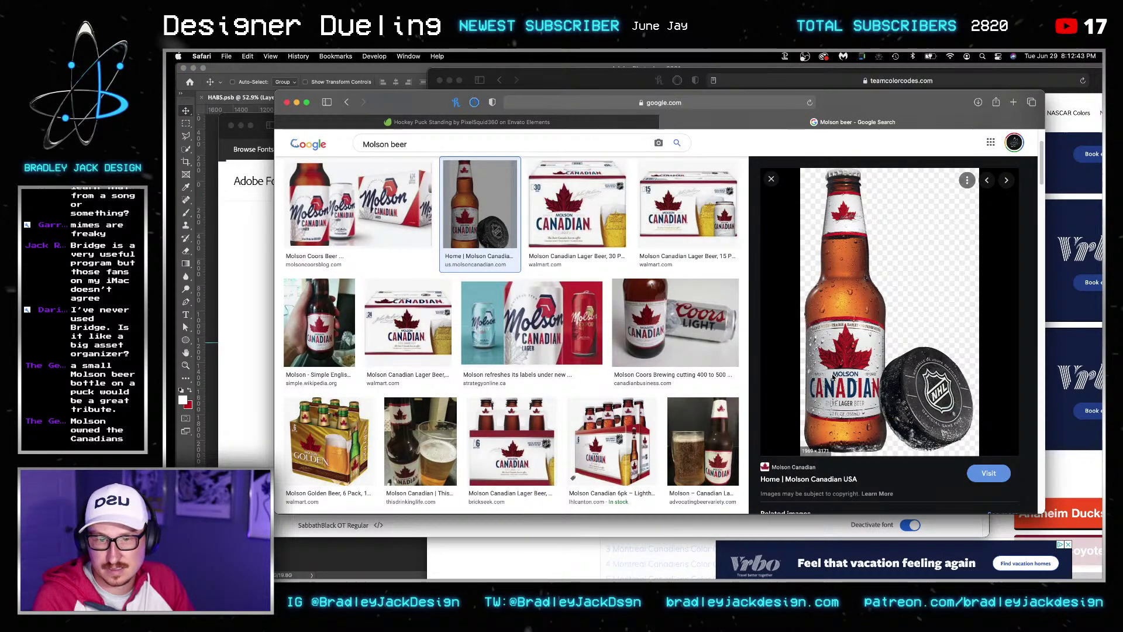
Return to the unfiltered Molson beer images and save the Drinkhacker Molson Canadian bottle picture to Downloads
left_click(347, 103)
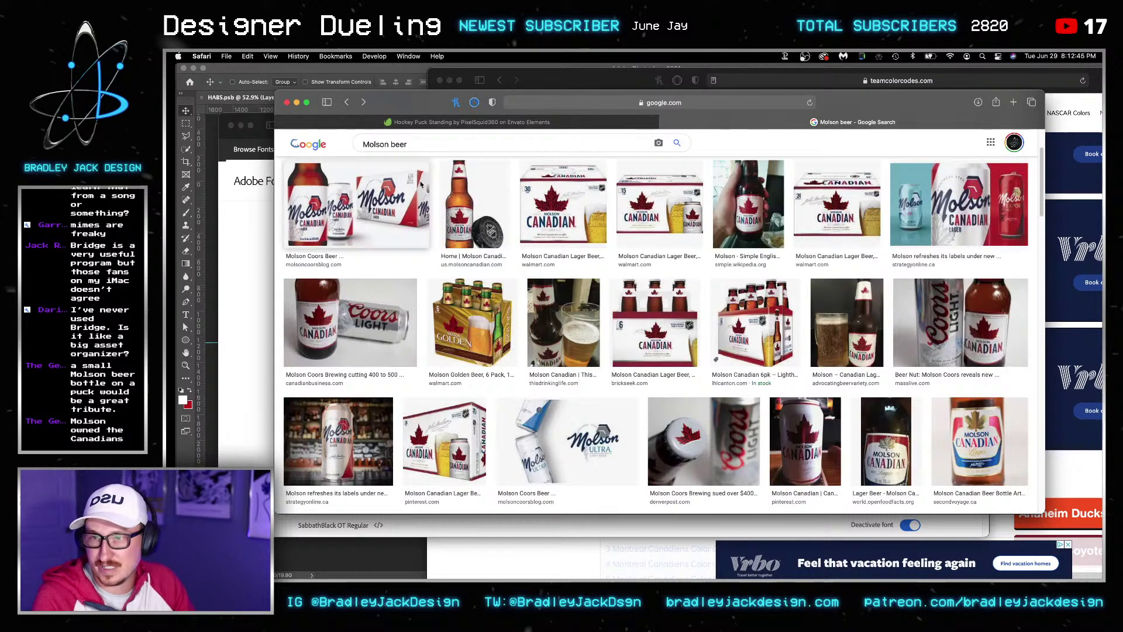
left_click(347, 102)
left_click(347, 103)
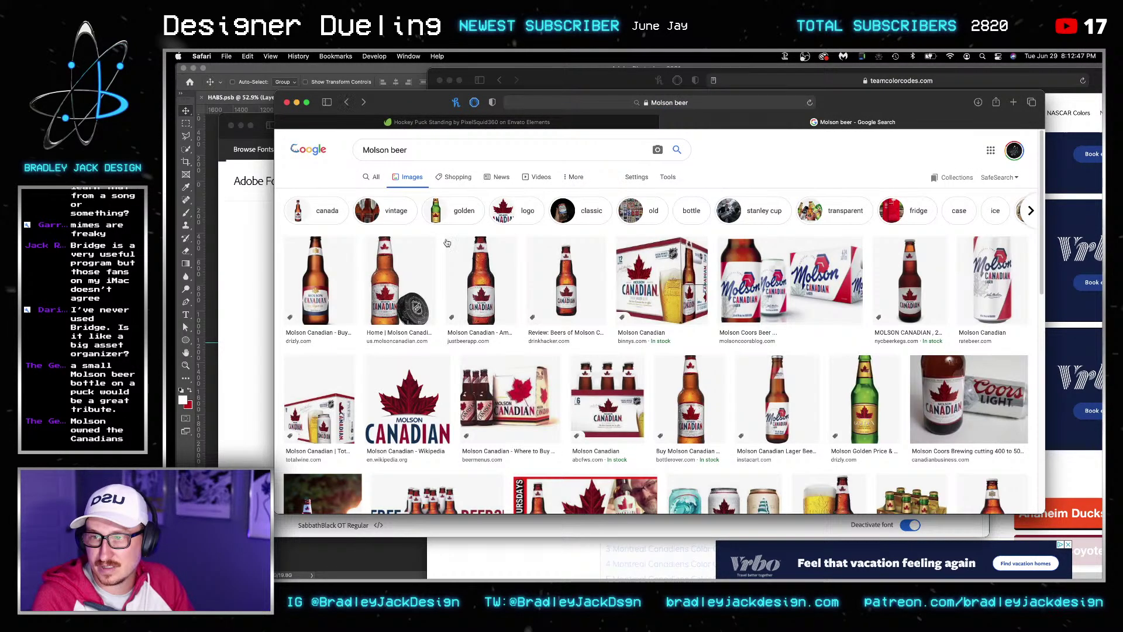
left_click(560, 289)
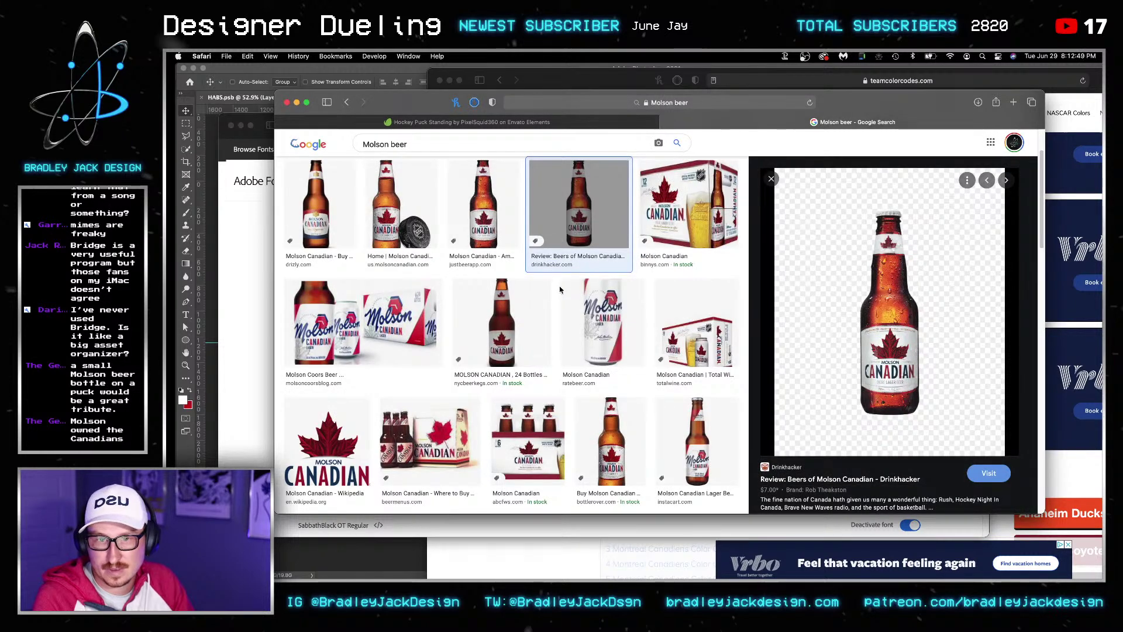
right_click(874, 333)
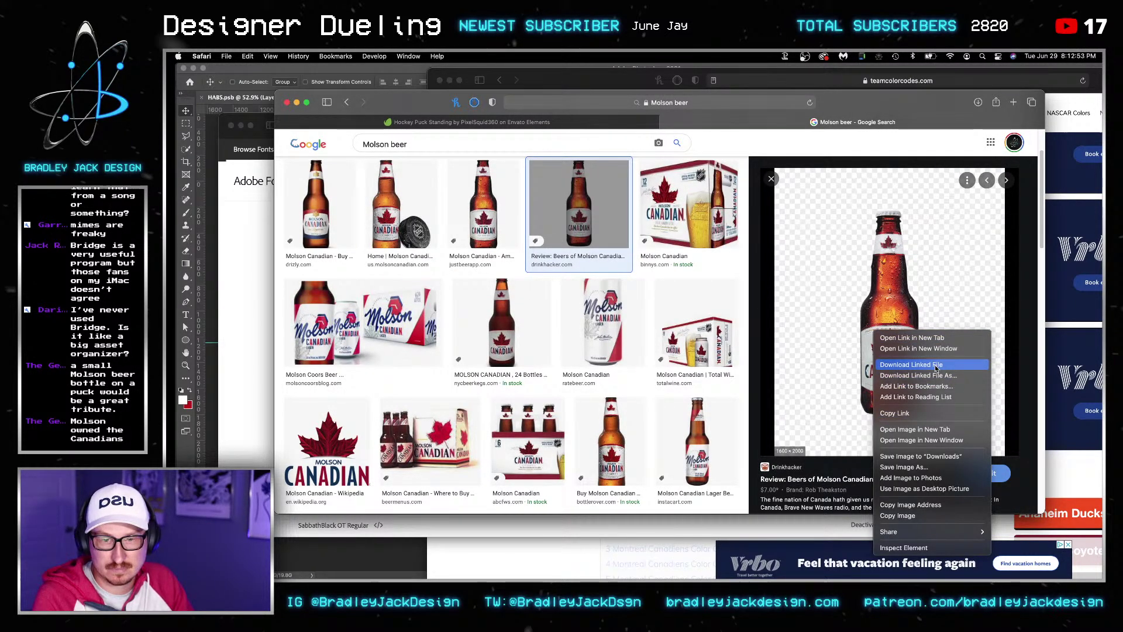
left_click(921, 456)
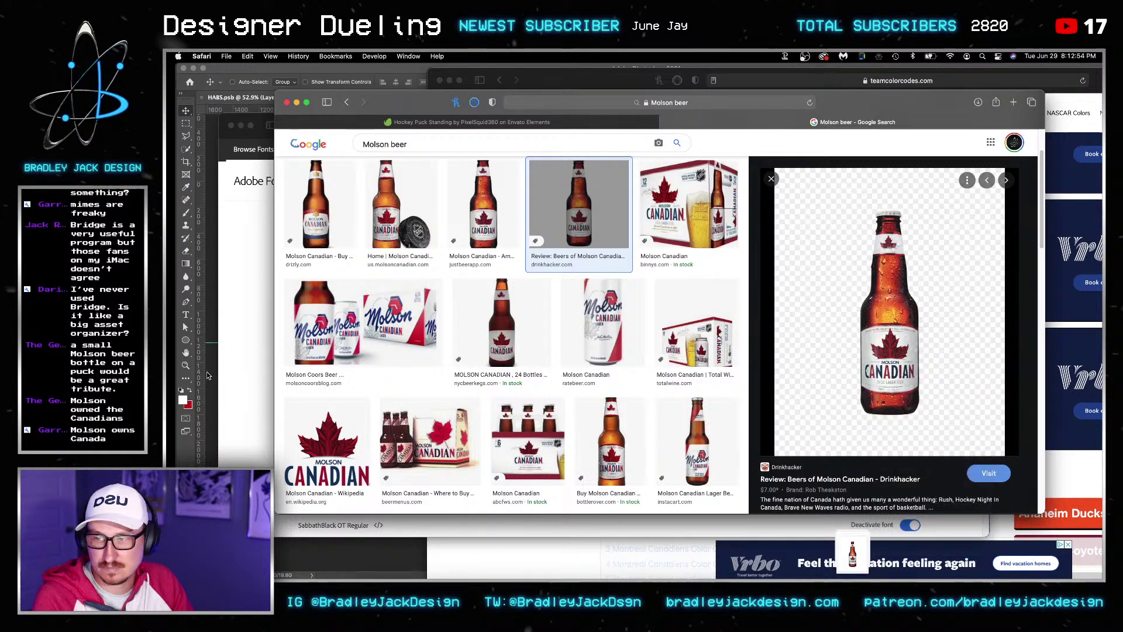
Switch to Photoshop, try the downloaded Molson-1.png in the HABS poster above the Pucks layer, and delete that layer
left_click(337, 539)
left_click(852, 548)
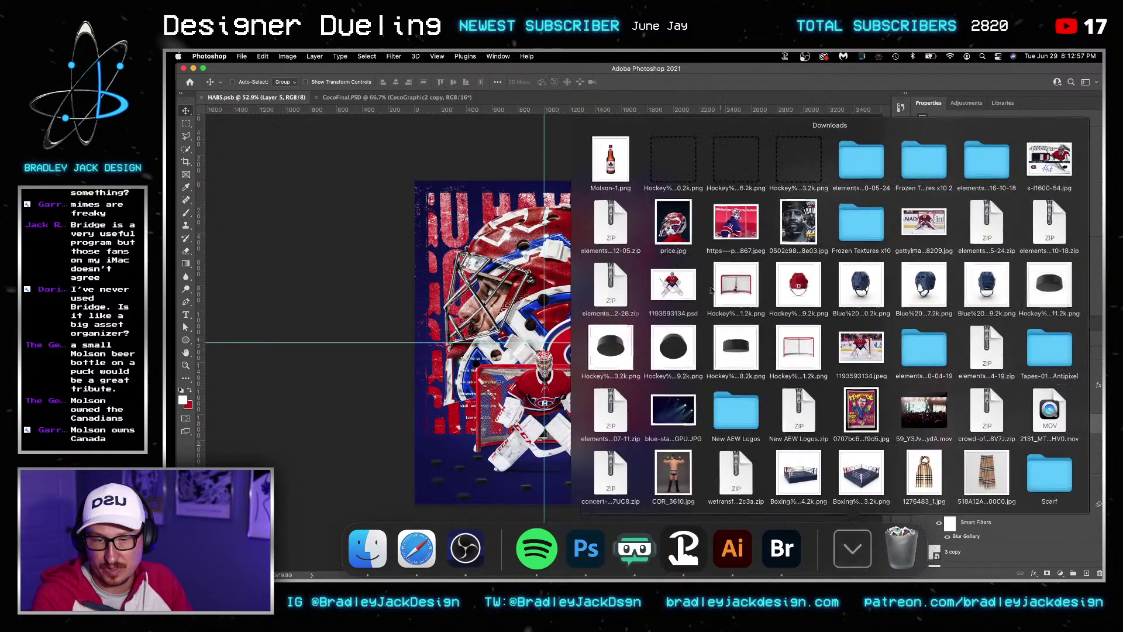
left_click_drag(610, 159, 886, 398)
key("Return")
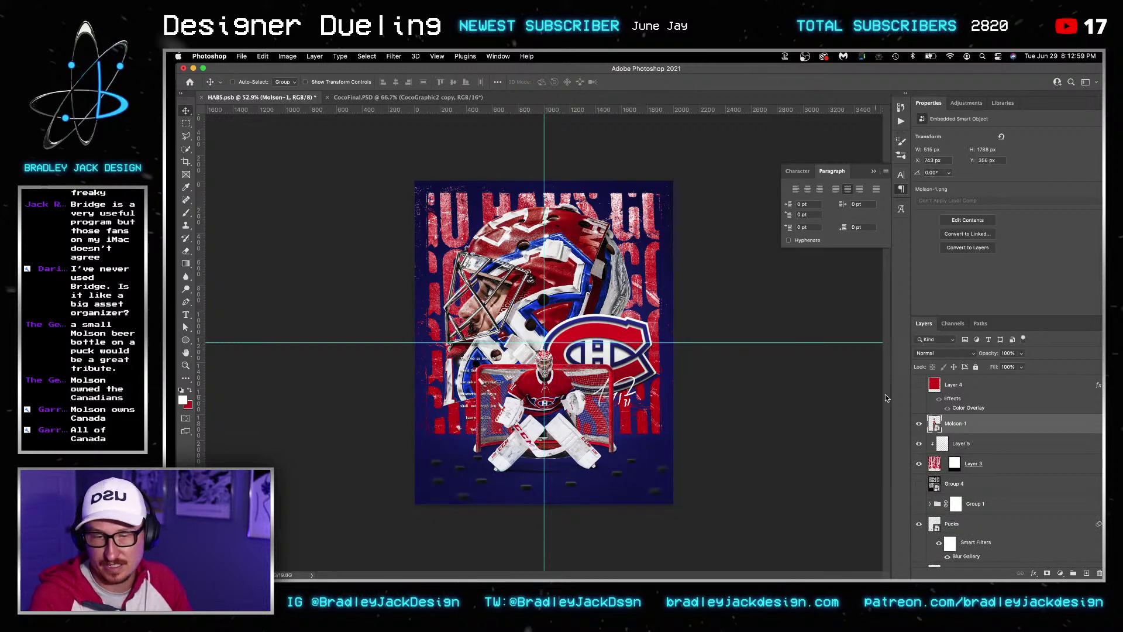
mouse_move(947, 423)
left_mouse_down()
mouse_move(971, 556)
mouse_move(976, 433)
mouse_move(948, 420)
left_mouse_up()
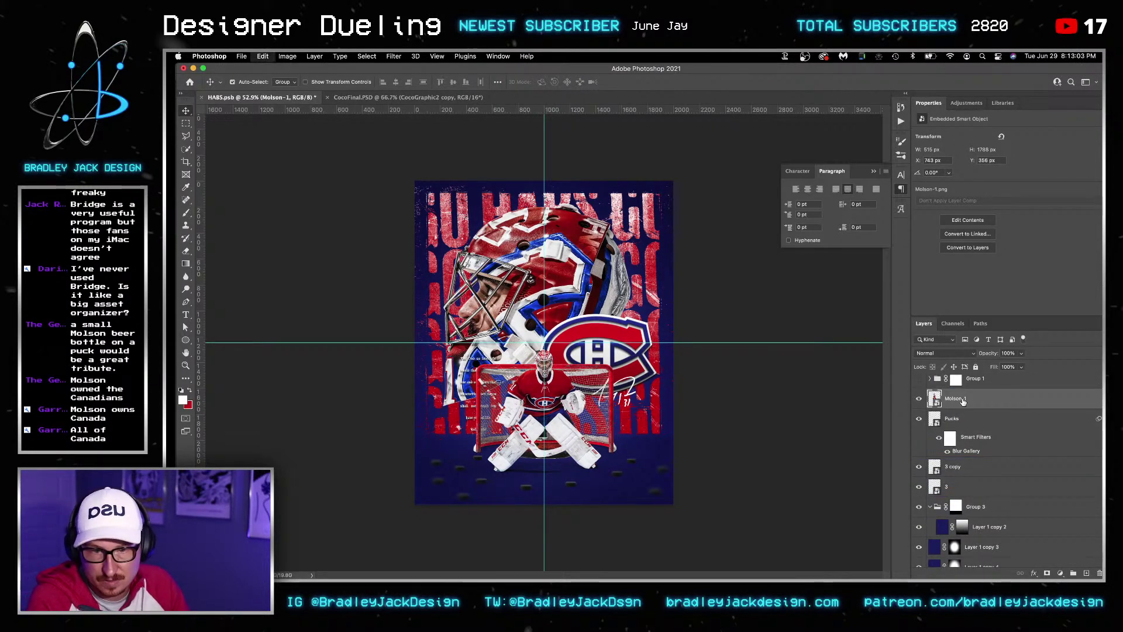
key("Delete")
Inside the Pucks smart object, add canvas above the pucks and place the downloaded Molson-1.png scaled to 3%
double_click(934, 397)
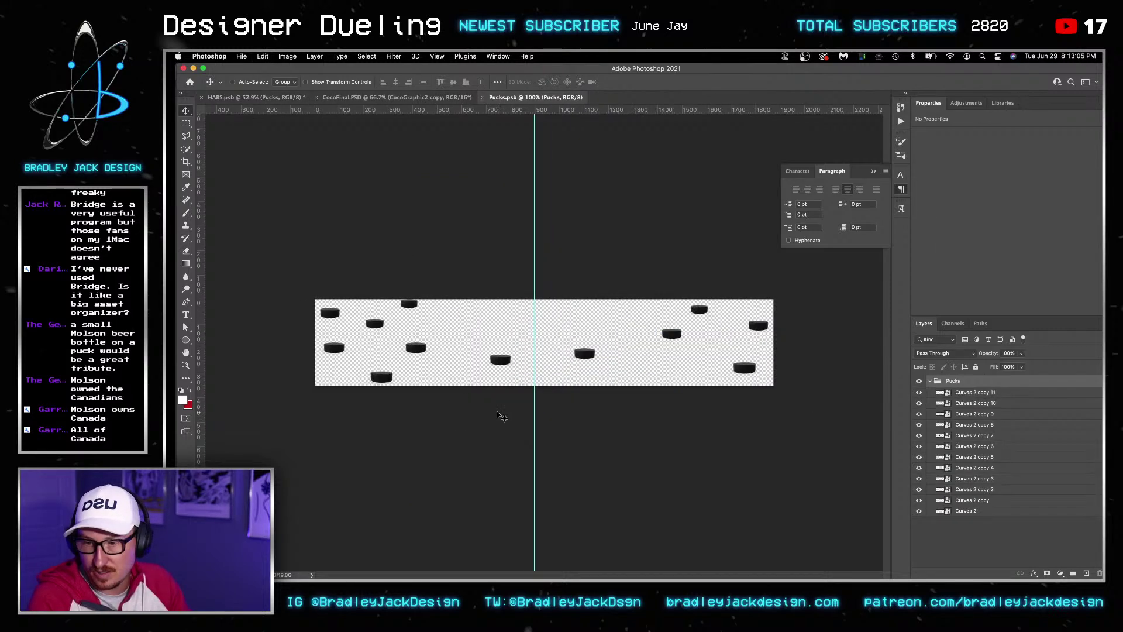
scroll(403, 317, "up", 5)
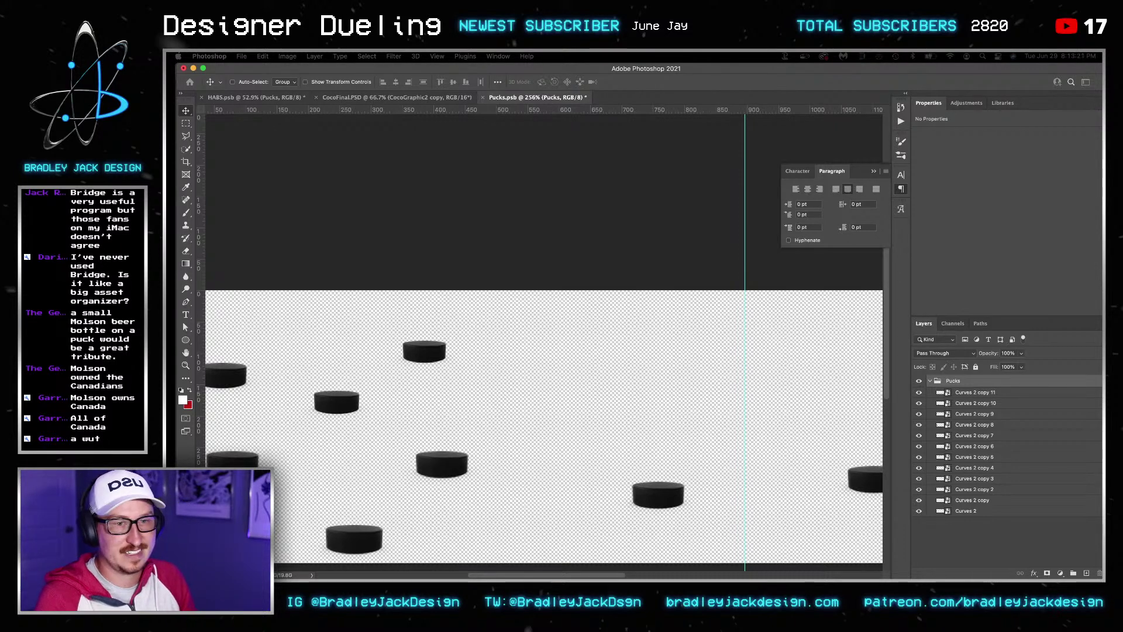
left_click_drag(1122, 439, 772, 439)
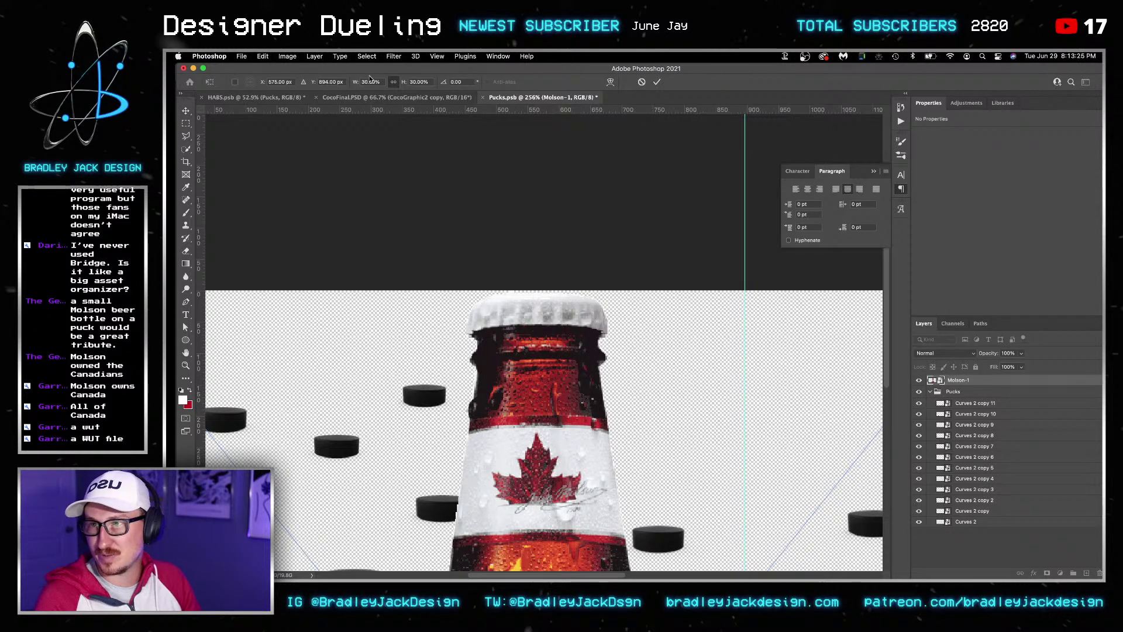
left_click(370, 82)
type("3")
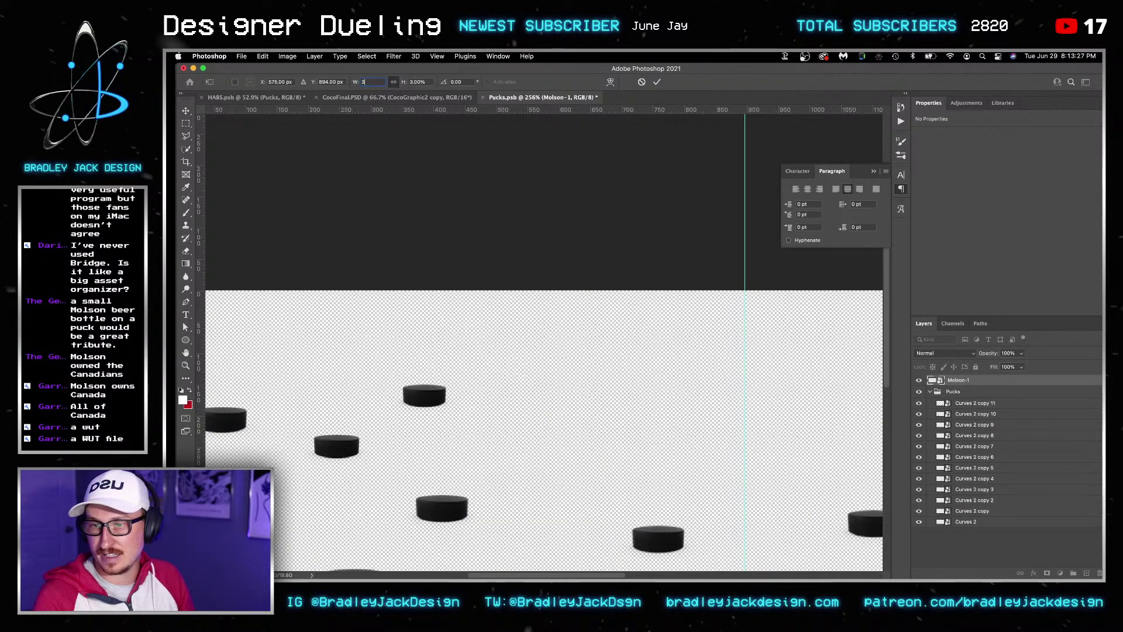
key("super+1")
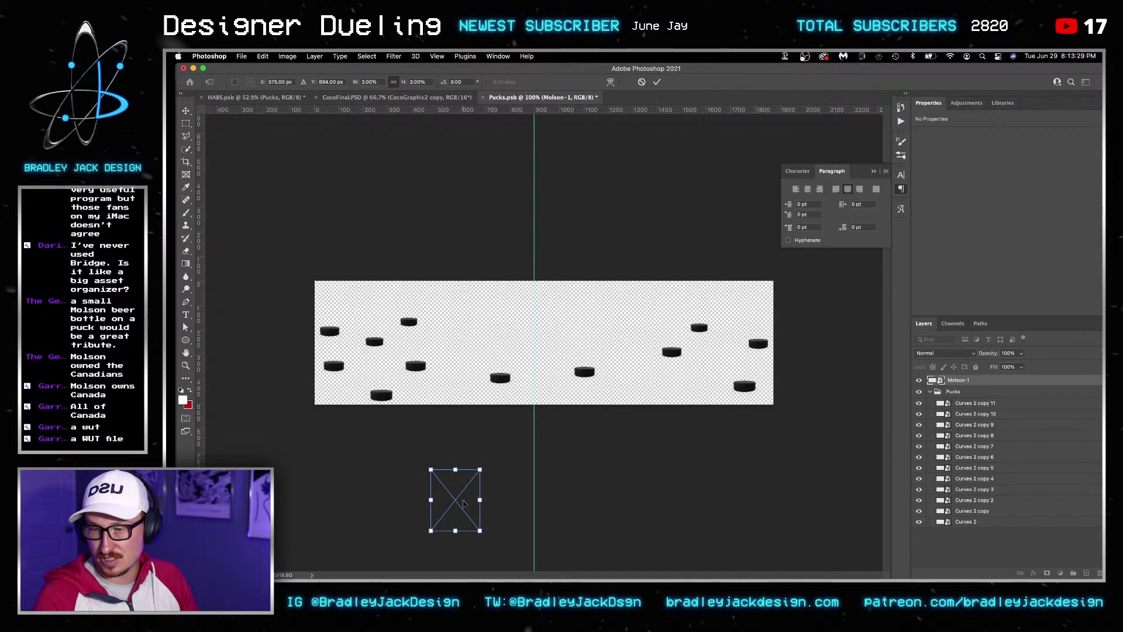
Stand the Molson bottle on the uppermost puck of the group and extend the canvas upward to fit the whole bottle
left_click_drag(463, 503, 423, 302)
scroll(403, 304, "up", 5)
key("Return")
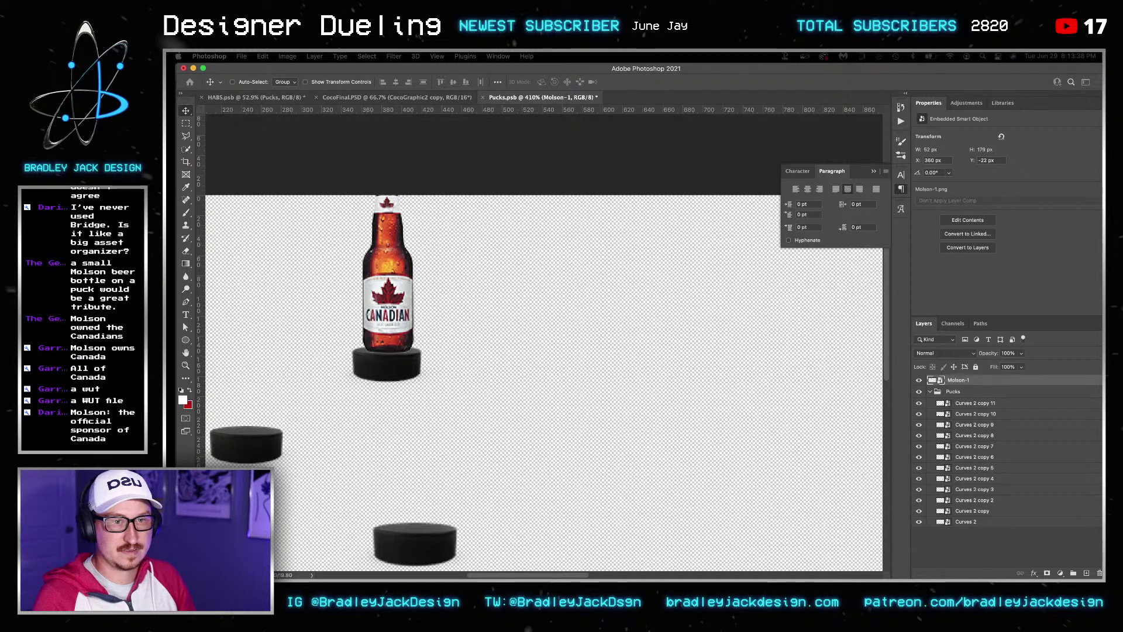
left_click_drag(651, 401, 651, 461)
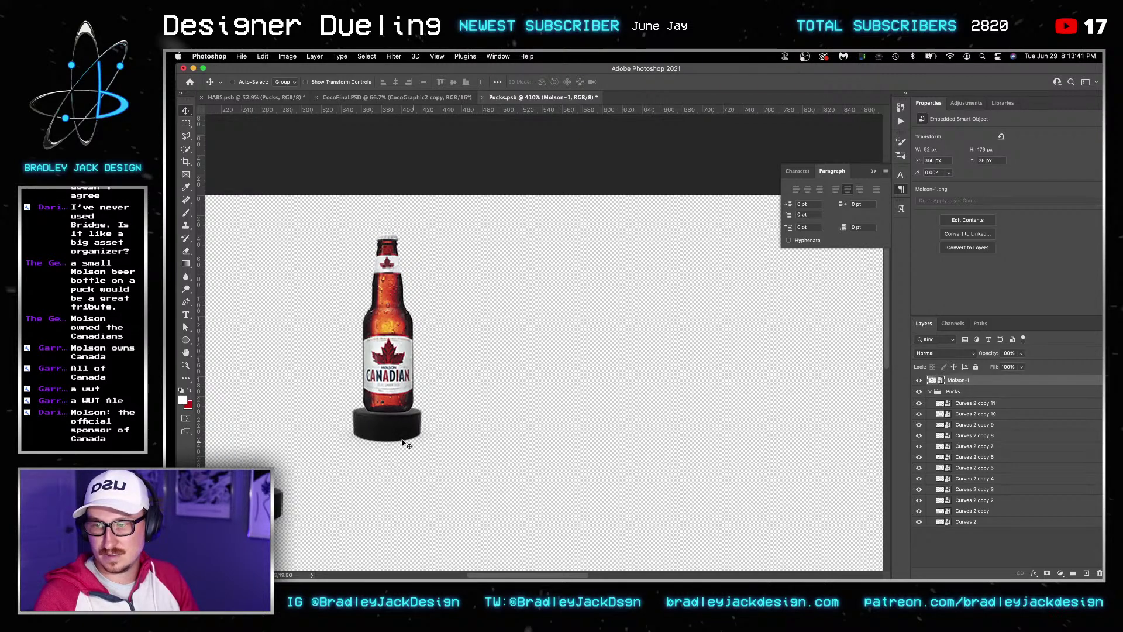
Create a new empty layer at the top of the Pucks group and switch to the Brush tool
left_click(953, 393)
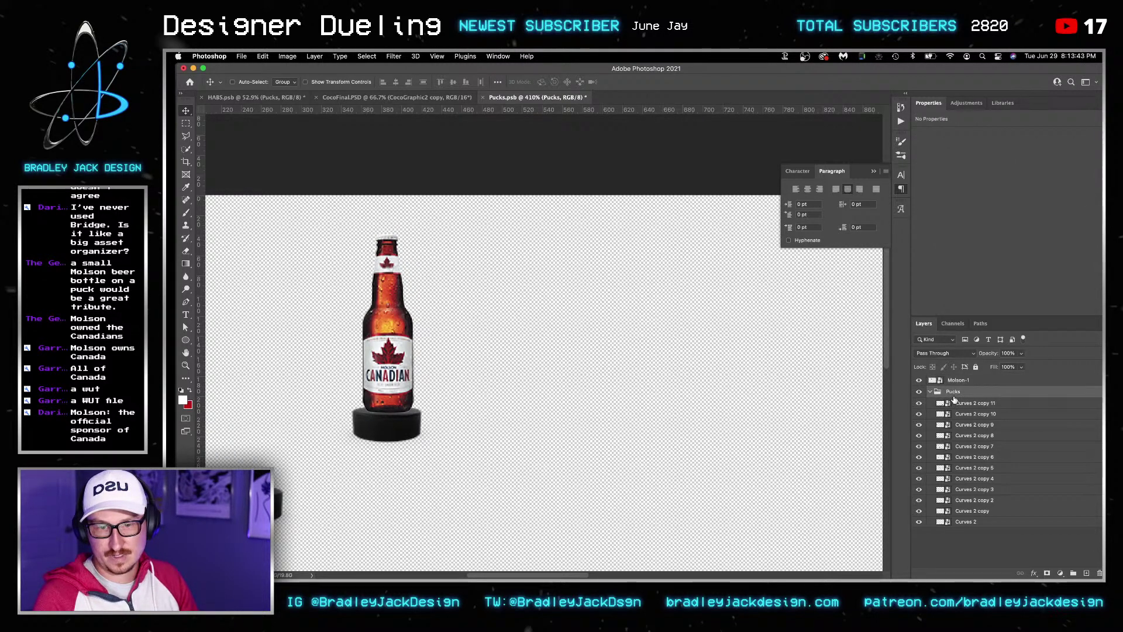
key("super+alt+shift+n")
key("b")
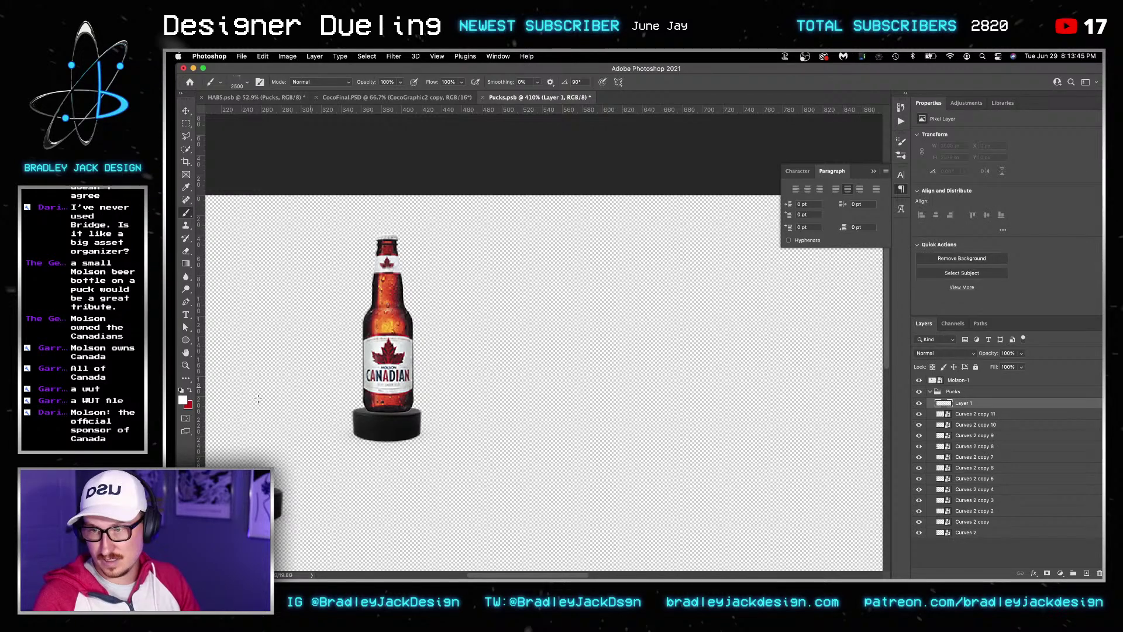
Paint a black shadow on the puck beneath the bottle using Sampled Brush 50 reduced to about 100 px
right_click(490, 327)
scroll(531, 458, "down", 15)
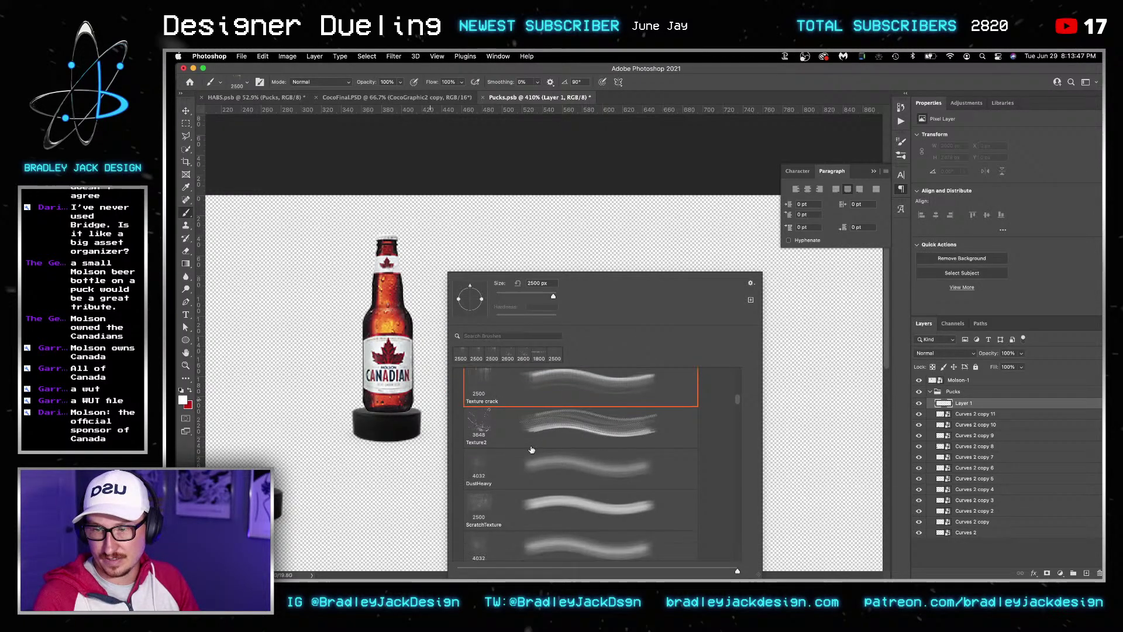
left_click(518, 415)
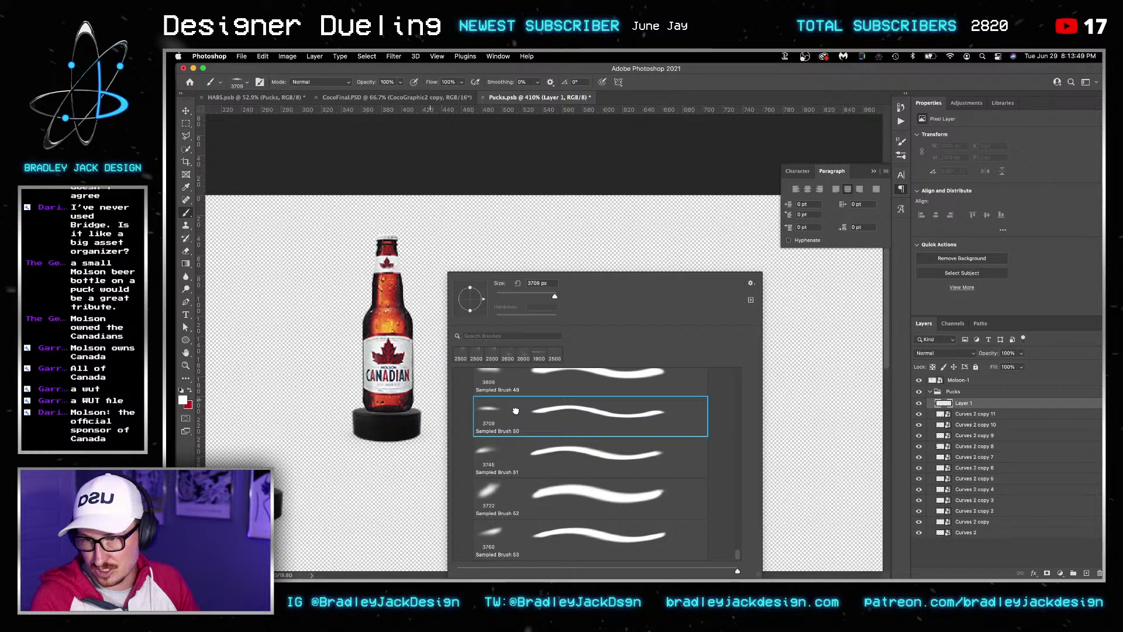
key("Return")
key("d")
key("bracketleft")
key("bracketleft")
key("bracketleft")
key("bracketleft")
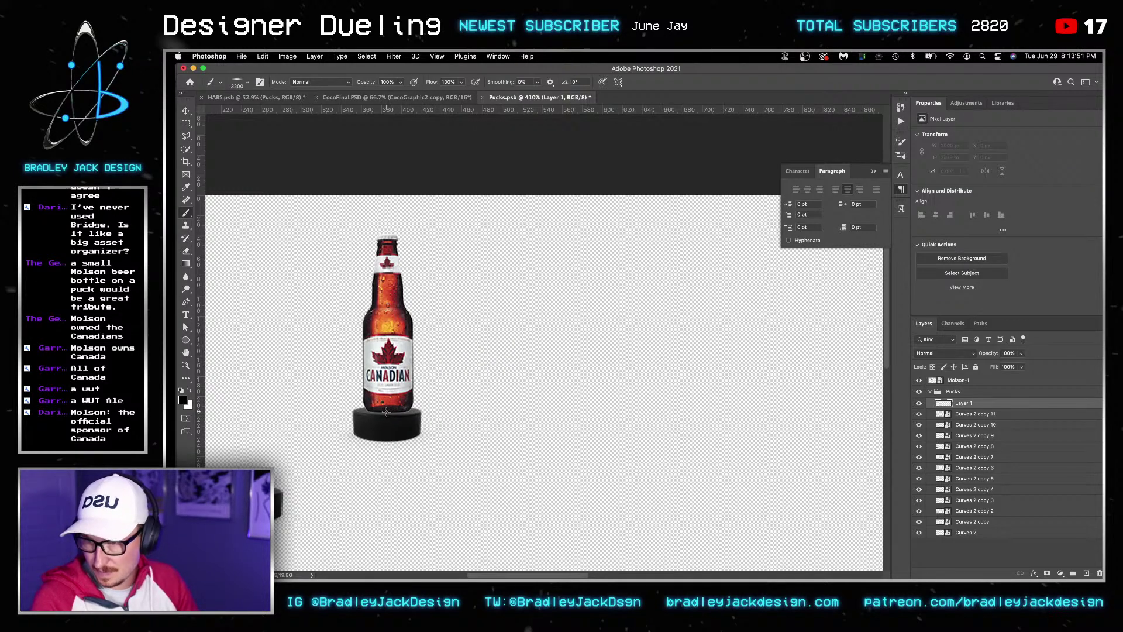
key("bracketleft")
key("bracketleft")
key("bracketleft")
key("bracketleft")
key("bracketleft")
key("bracketleft")
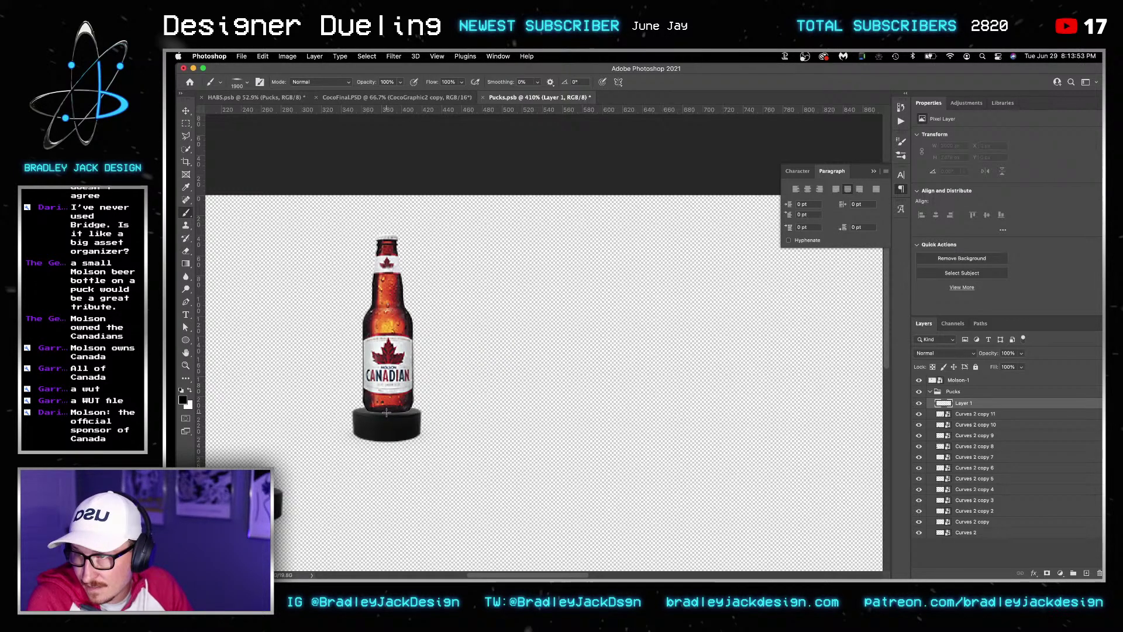
key("bracketleft")
key("bracketleft")
key("bracketleft")
key("bracketleft")
key("bracketleft")
key("bracketleft")
key("bracketleft")
key("bracketleft")
key("bracketleft")
key("bracketleft")
key("bracketleft")
key("bracketleft")
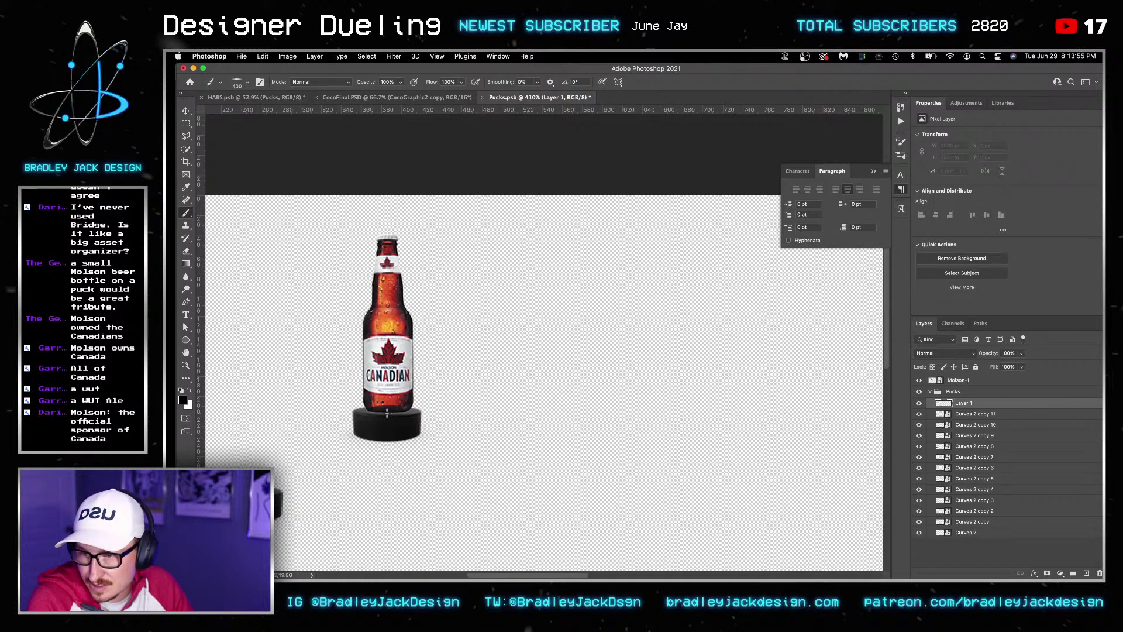
key("bracketleft")
key("bracketleft")
key("bracketleft")
key("bracketleft")
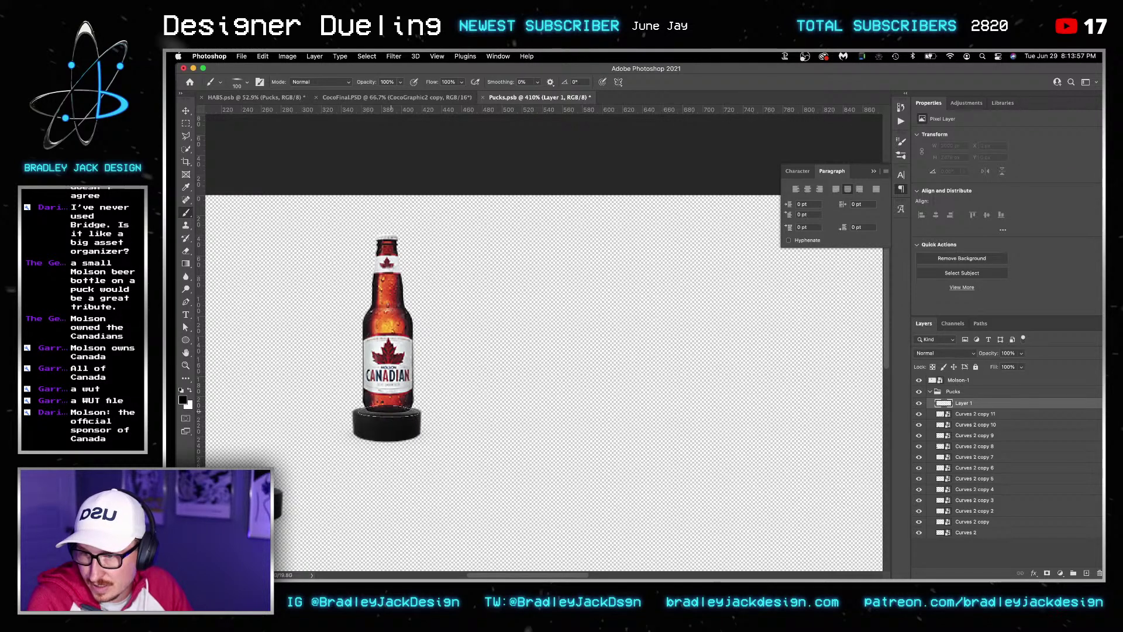
left_click_drag(357, 411, 436, 413)
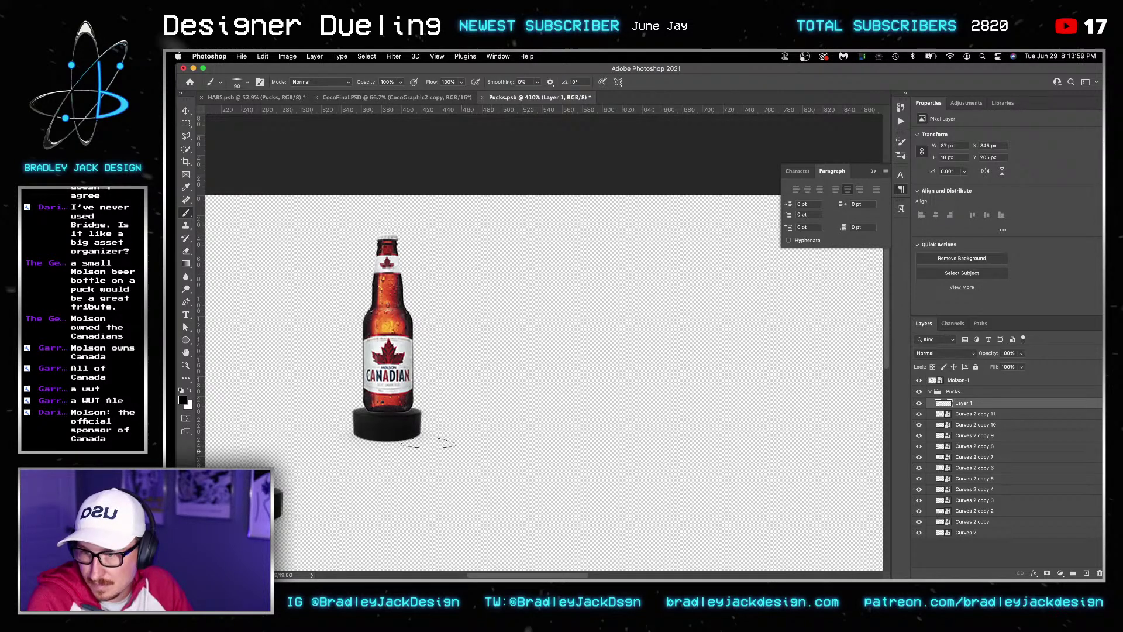
Open the Molson-1 smart object's contents, load the bottle's outline as a selection and contract it
left_click(953, 382)
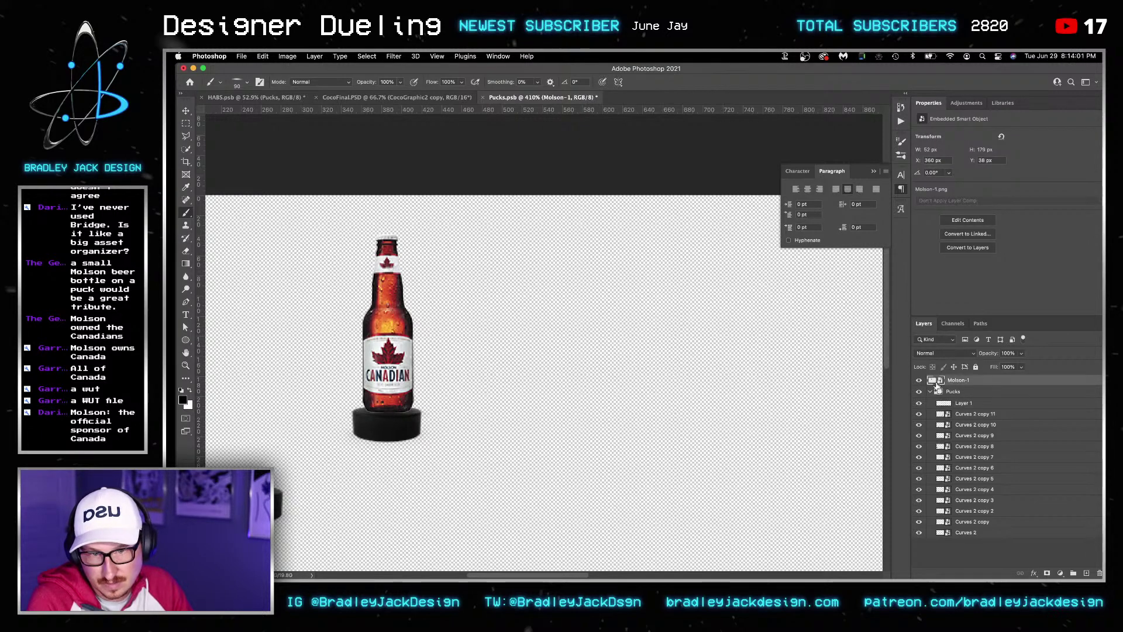
key("v")
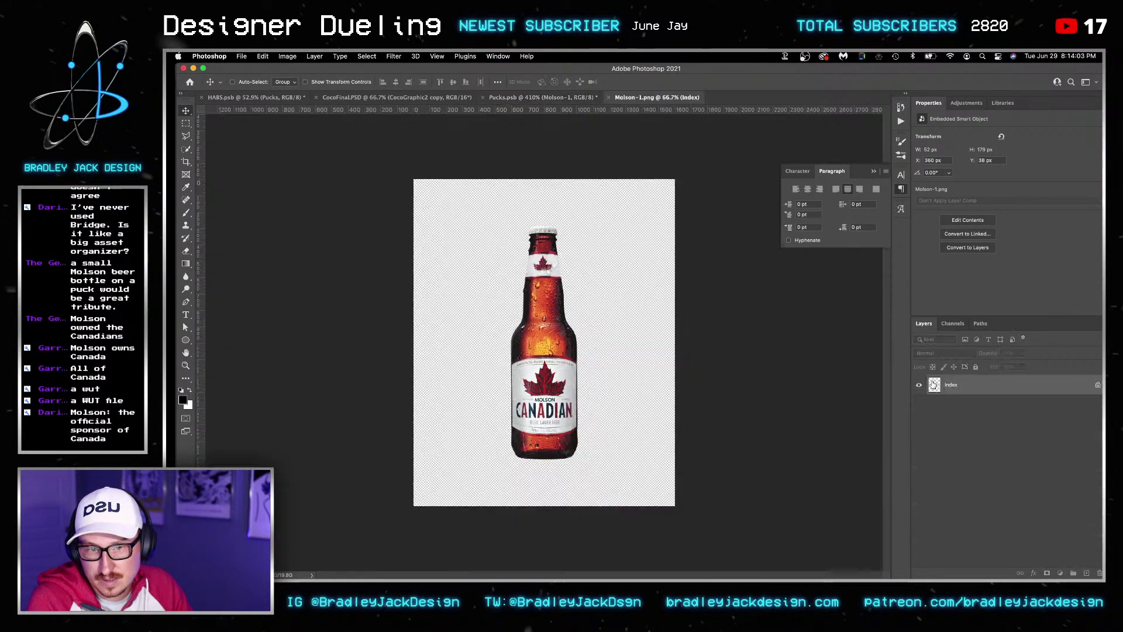
double_click(933, 381)
left_click(933, 384, "super")
left_click(368, 56)
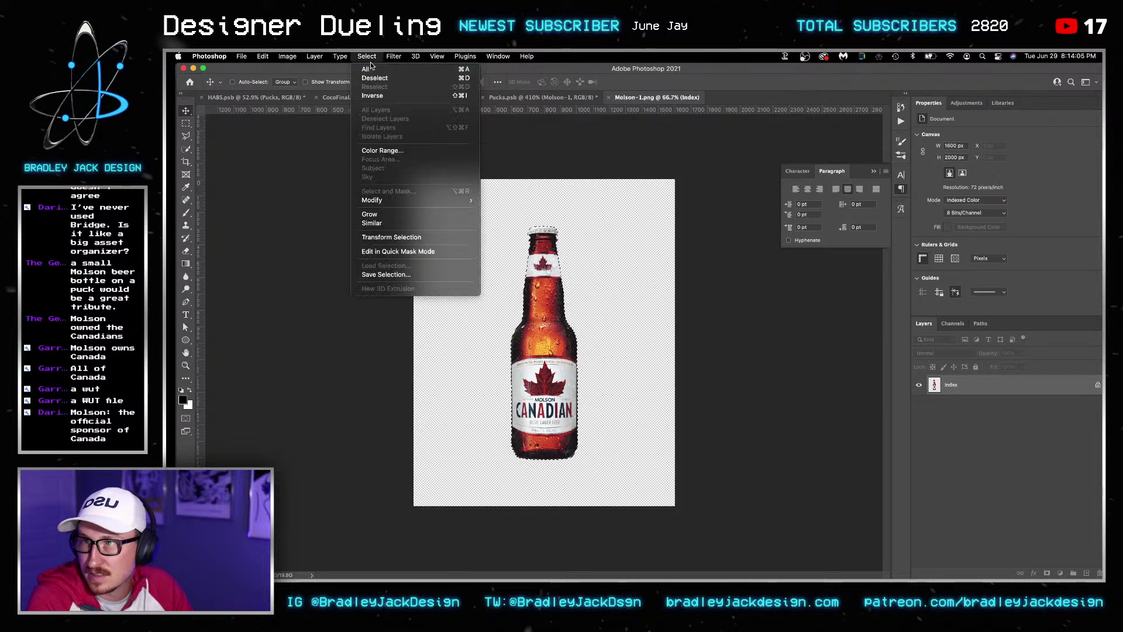
mouse_move(410, 200)
left_click(516, 227)
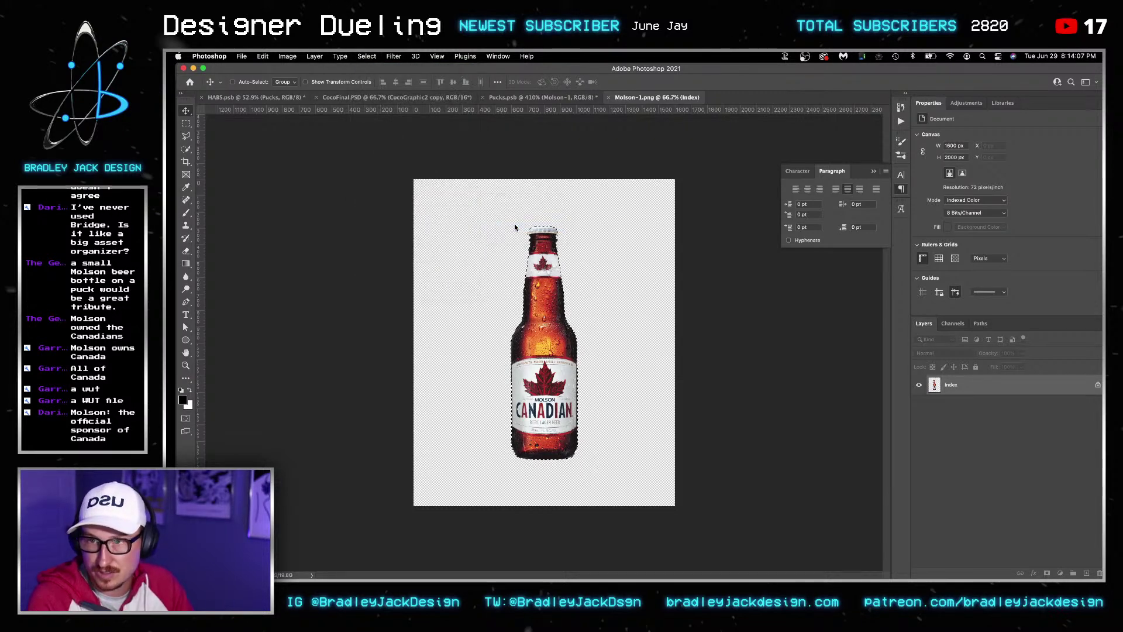
key("Return")
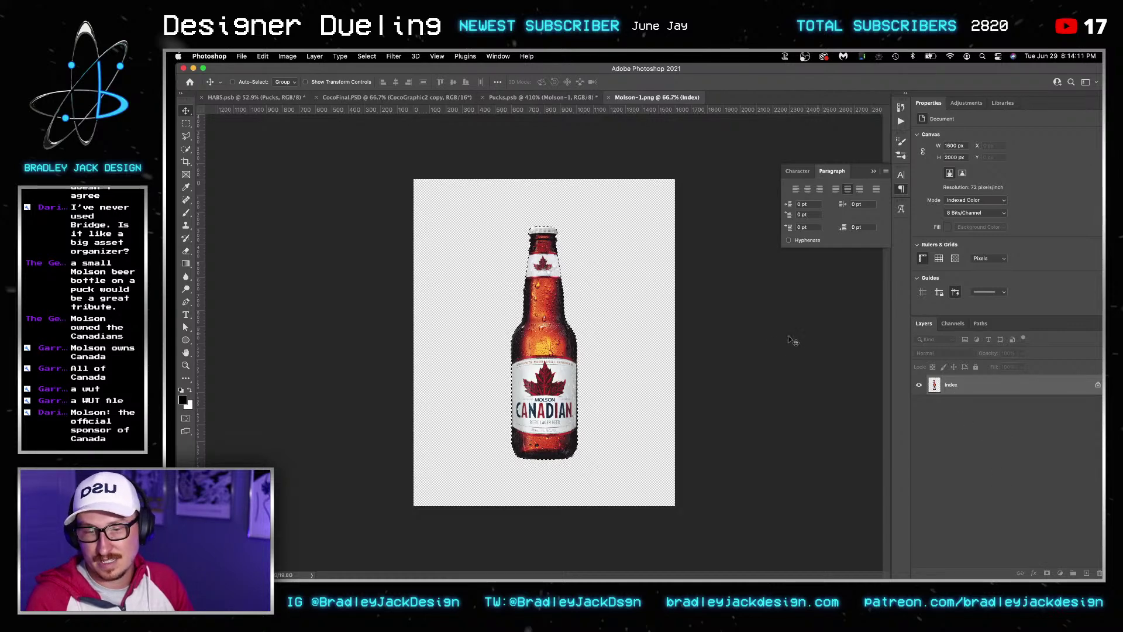
Convert Molson-1.png from indexed colour to RGB Color, mask the bottle with the contracted selection and save the file
key("h")
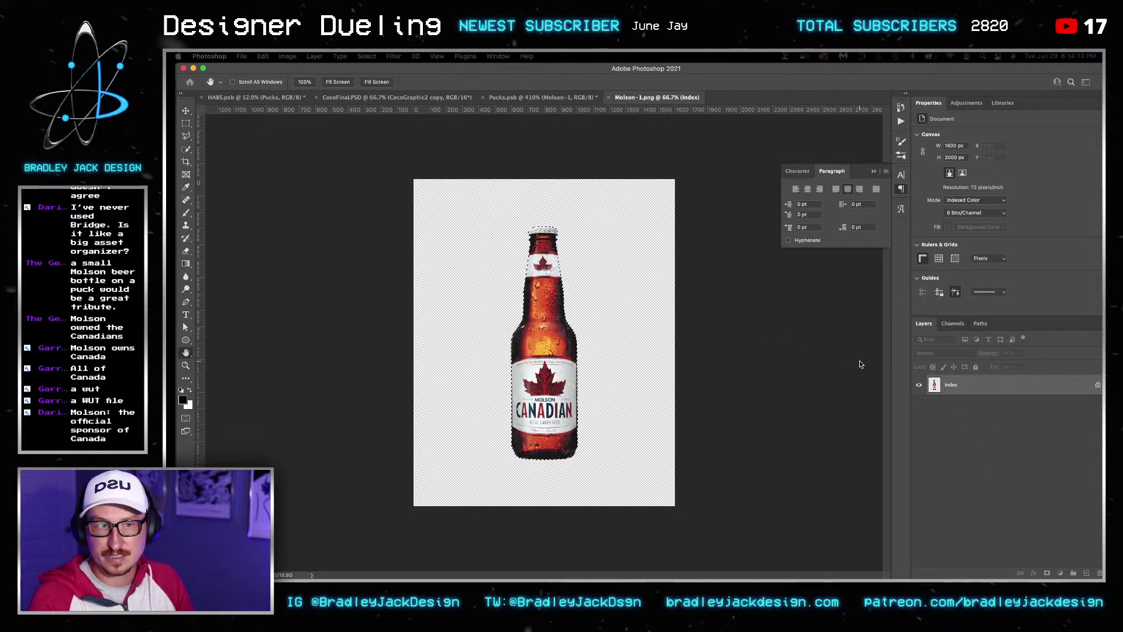
key("v")
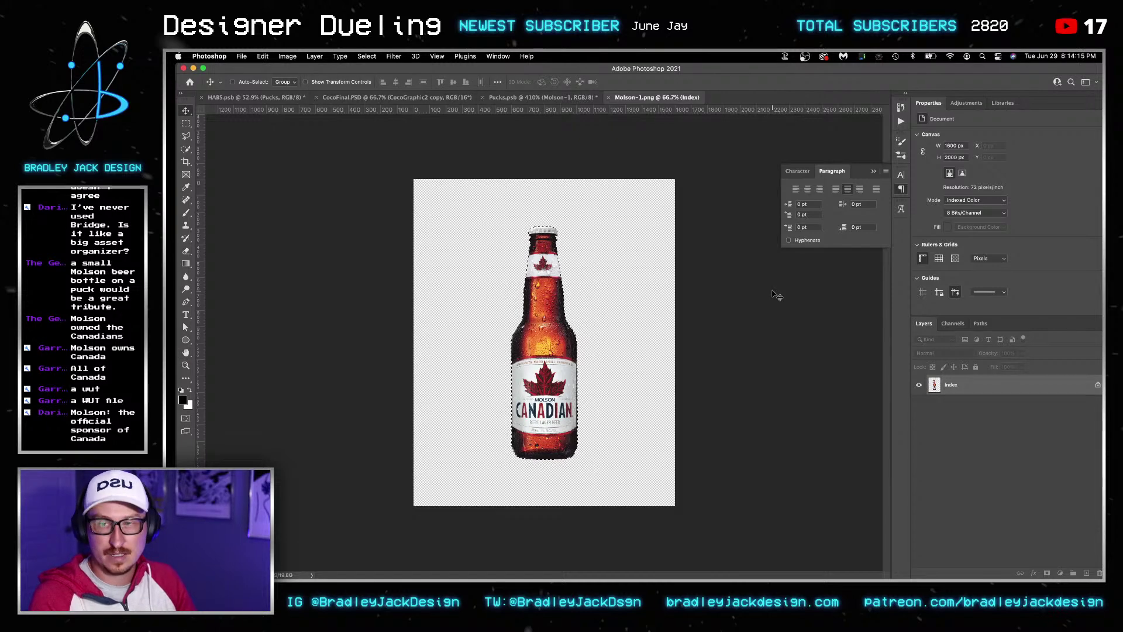
left_click(287, 56)
mouse_move(328, 69)
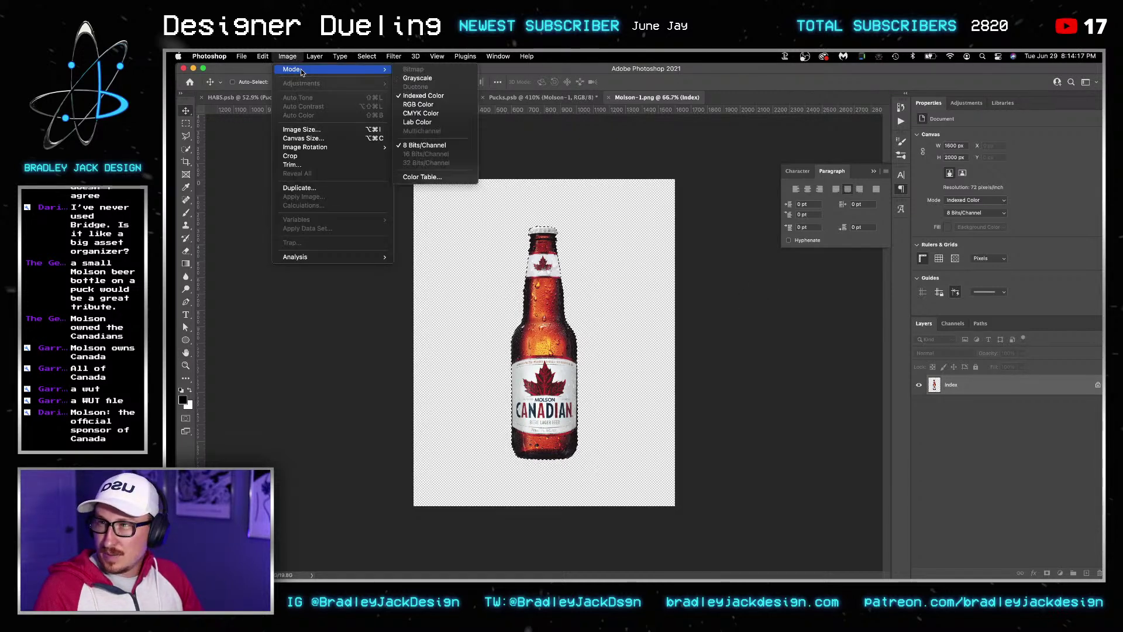
left_click(418, 104)
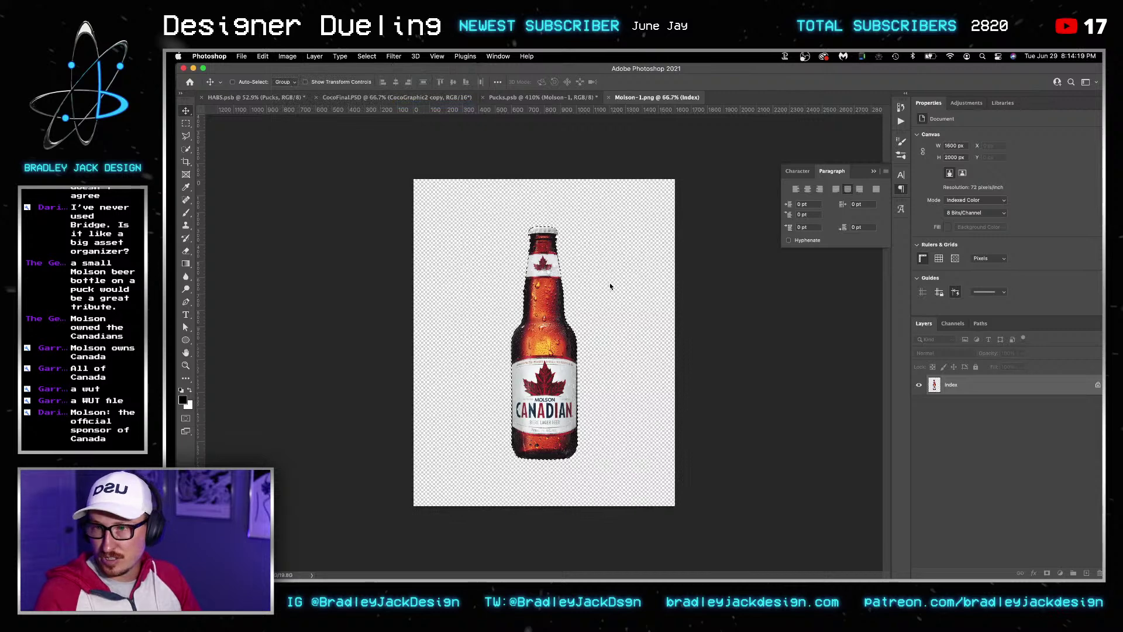
left_click(1046, 573)
key("super+s")
Save the updated Pucks.psb and return to the HABS.psb poster document
key("ctrl+shift+Tab")
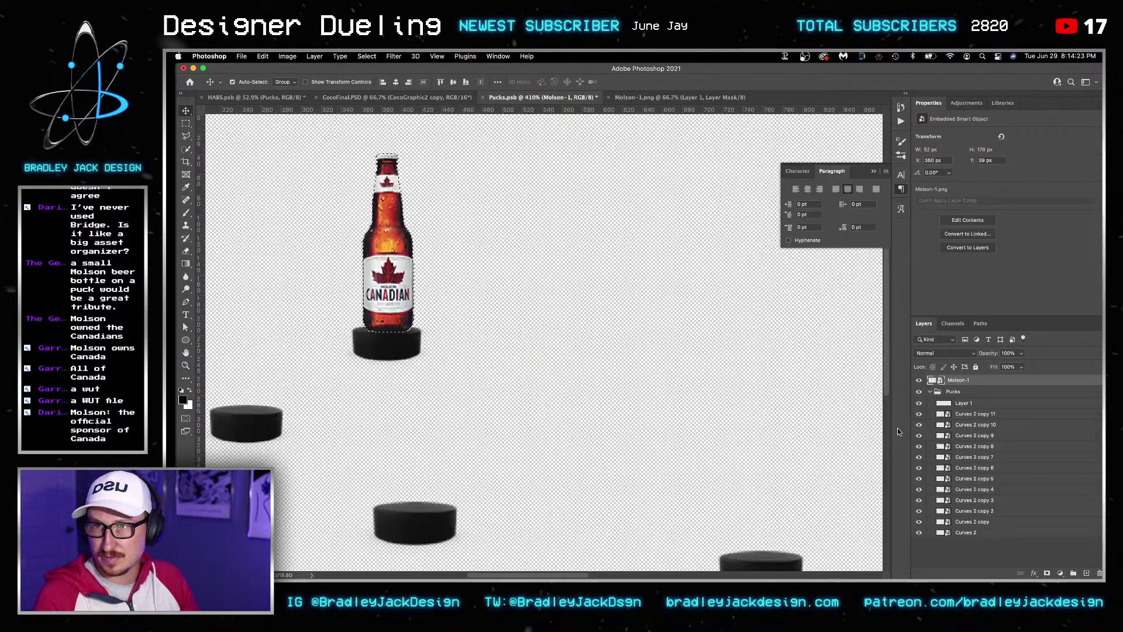
key("super+s")
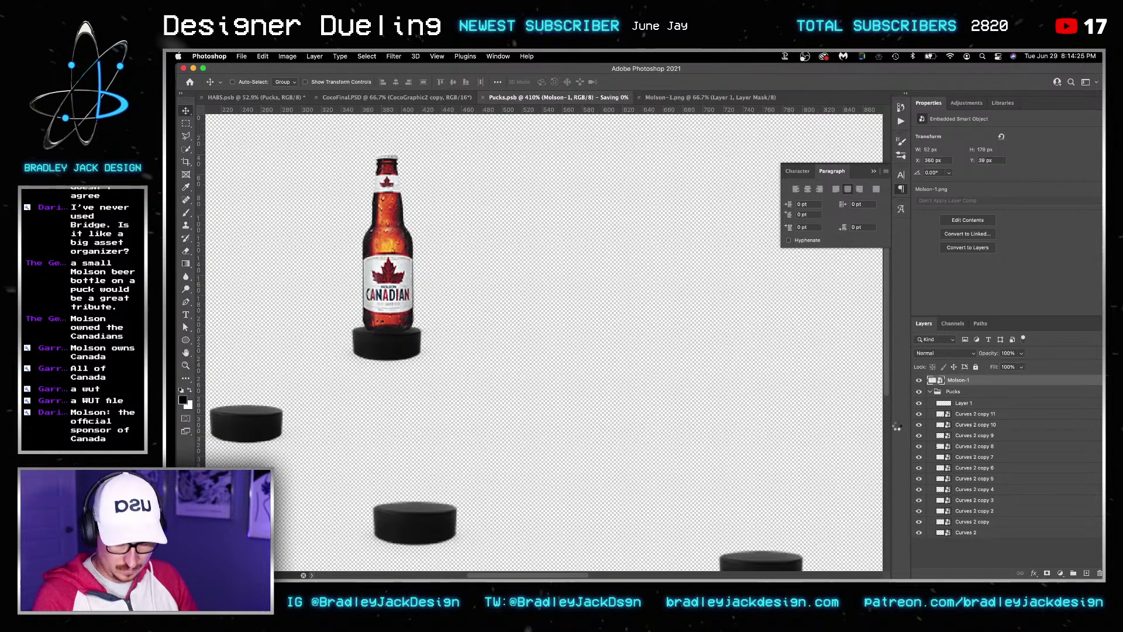
key("ctrl+shift+Tab")
key("ctrl+shift+Tab")
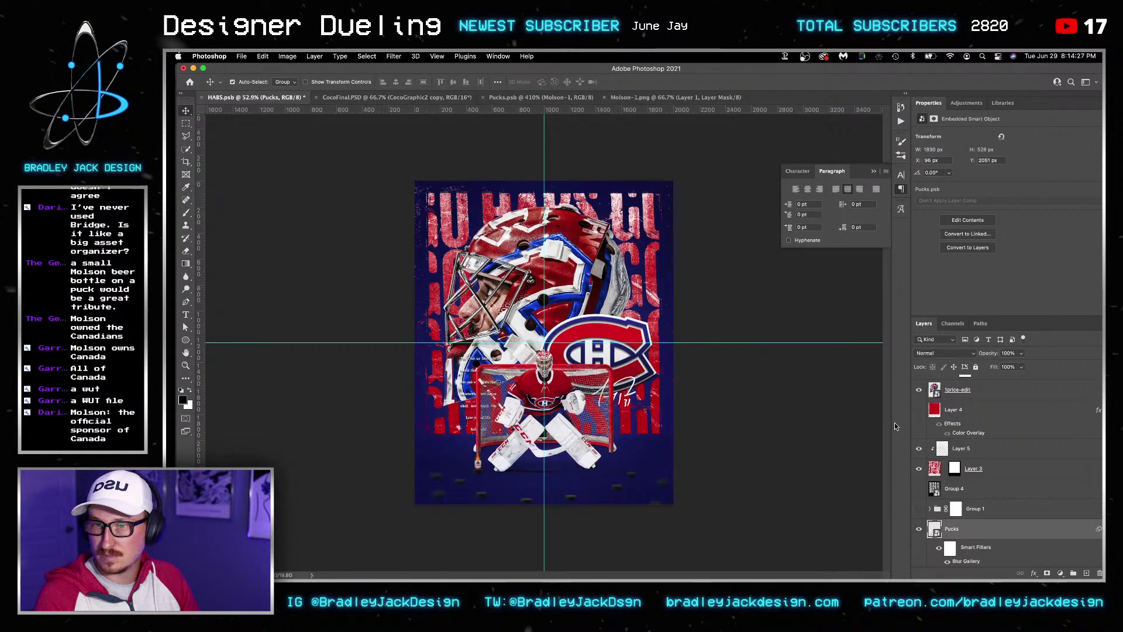
Move the Pucks layer above the Front Carey group, directly below the Envato Stuff group
key("z")
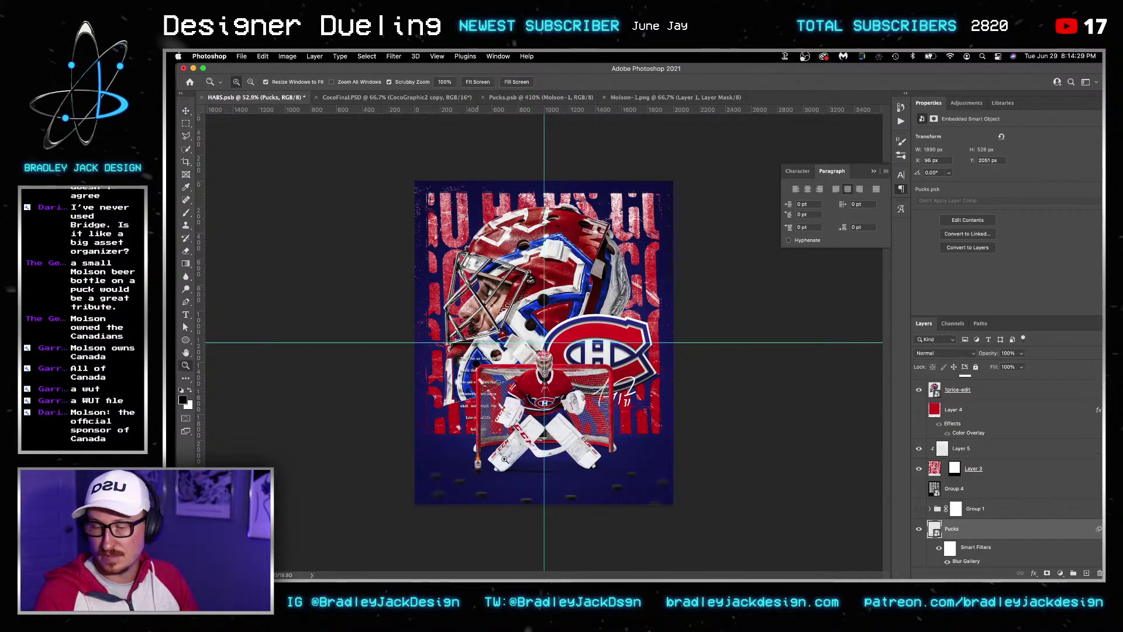
left_click_drag(576, 444, 583, 428)
key("super+0")
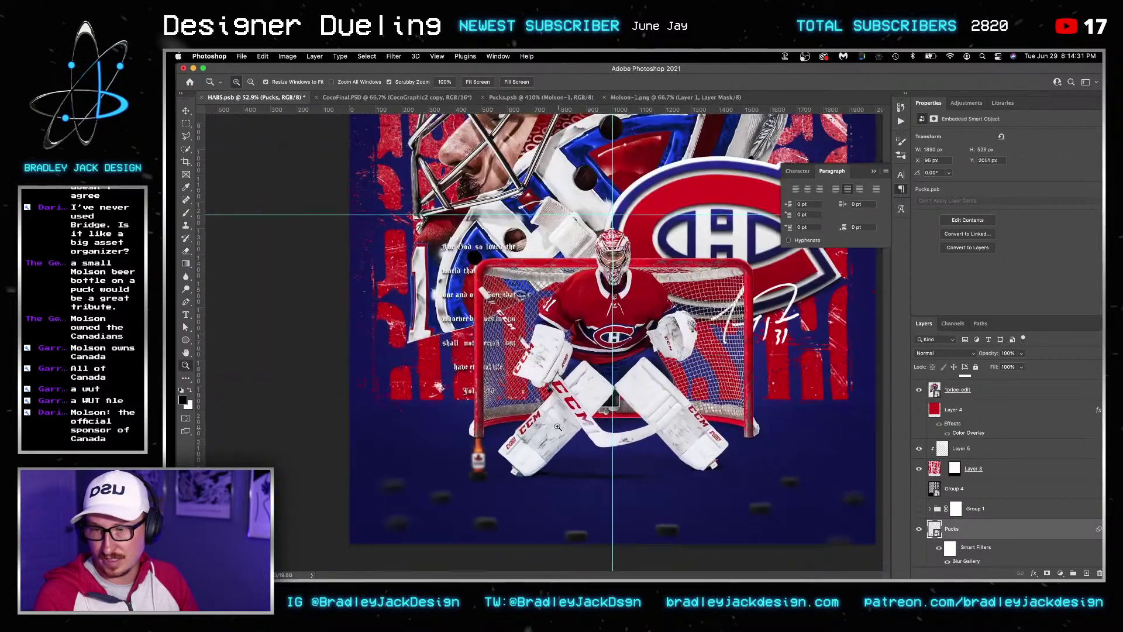
key("v")
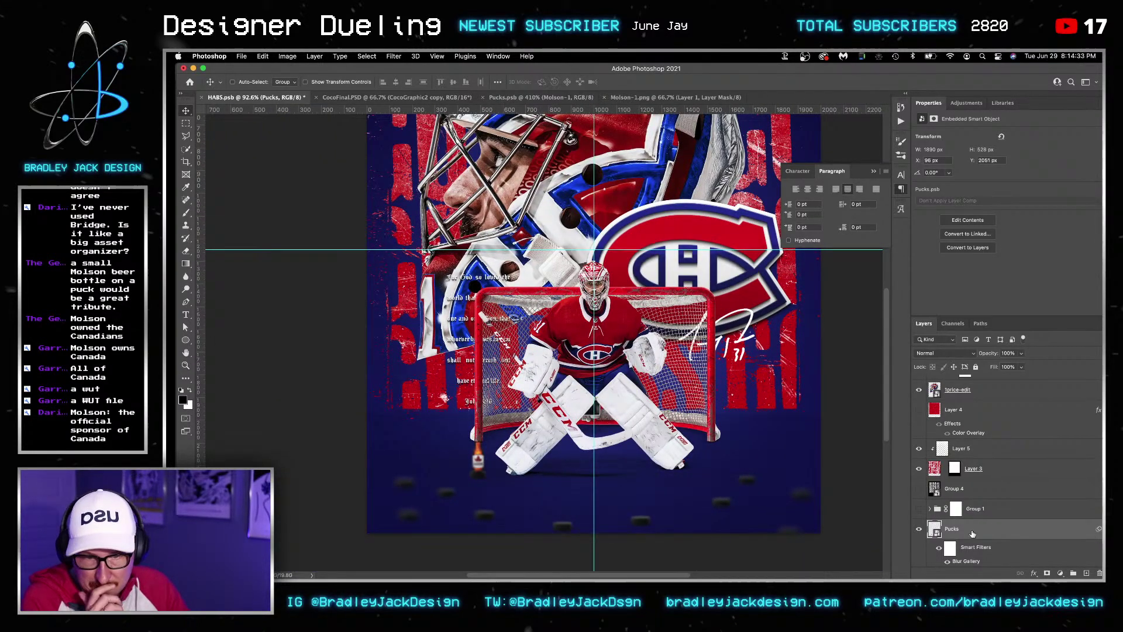
left_click_drag(969, 534, 964, 390)
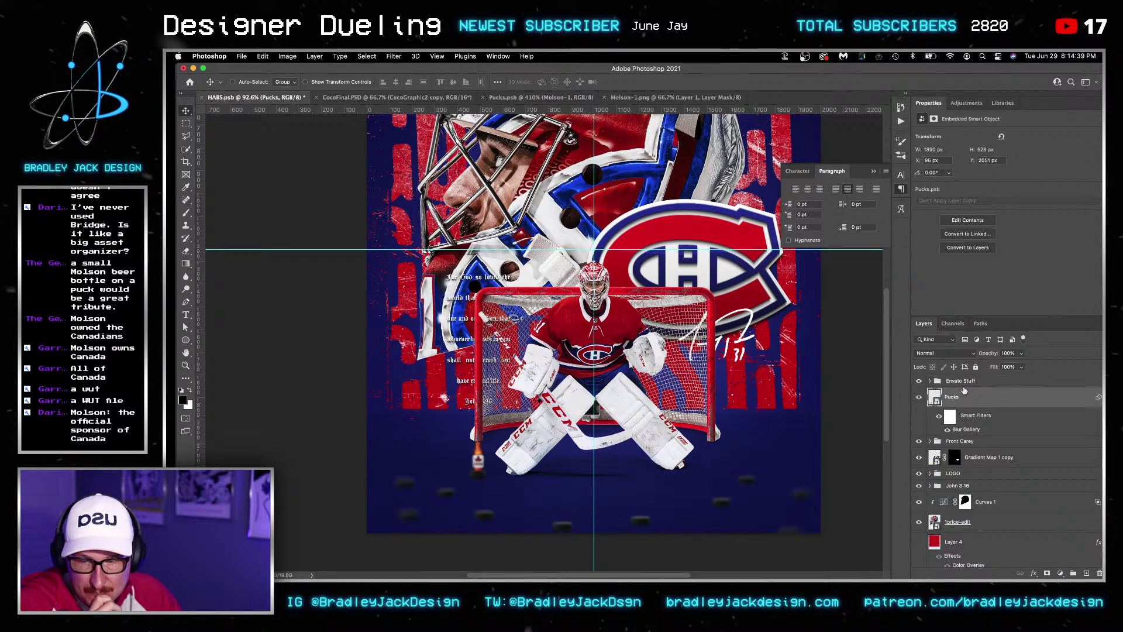
Adjust the sharp area of the Iris Blur on the Pucks layer, apply the filter and save the poster
double_click(967, 431)
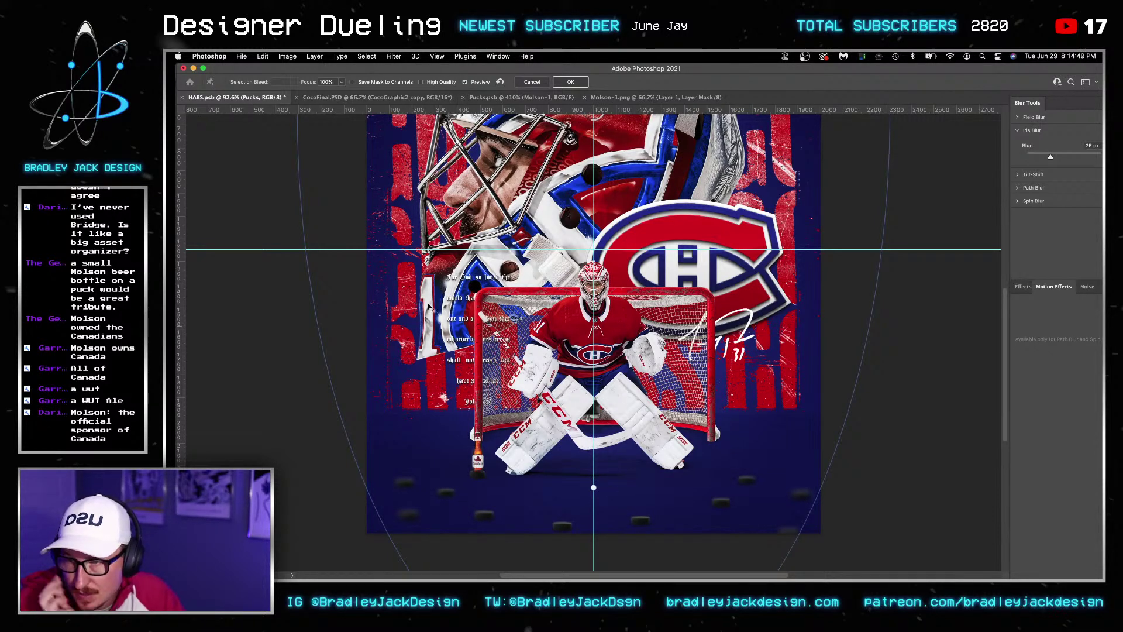
scroll(418, 220, "up", 3)
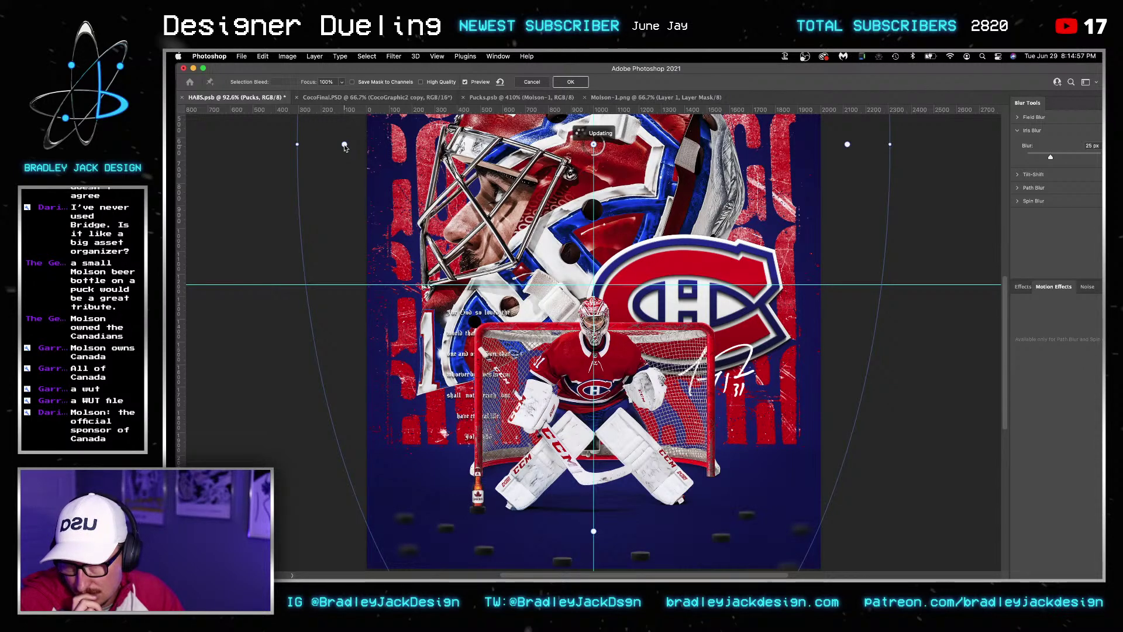
key("Return")
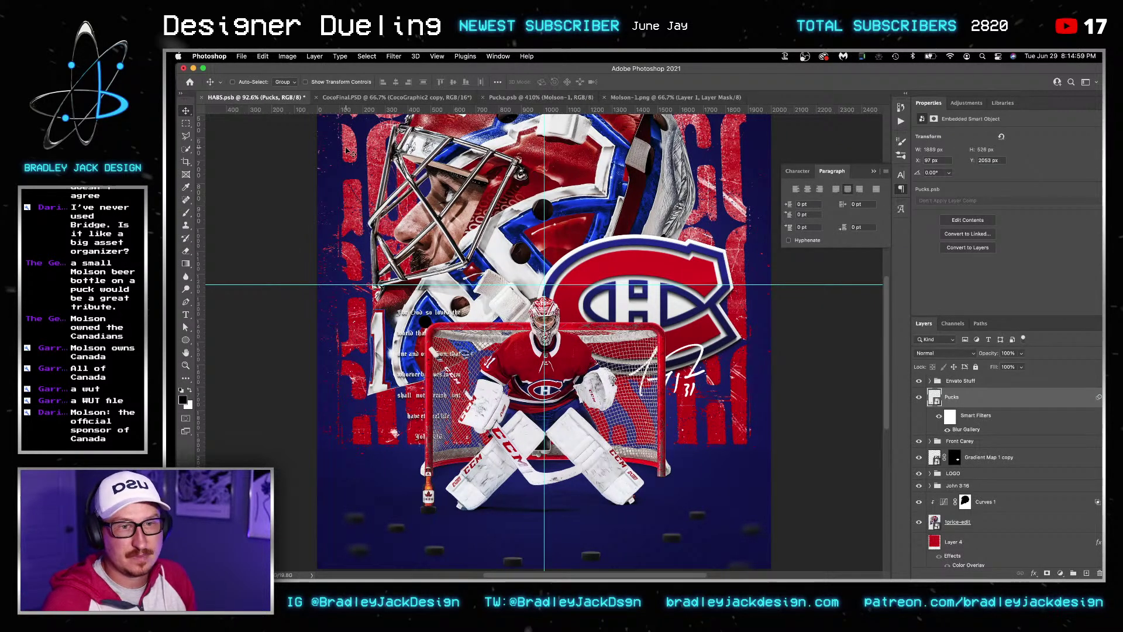
key("super+0")
key("super+s")
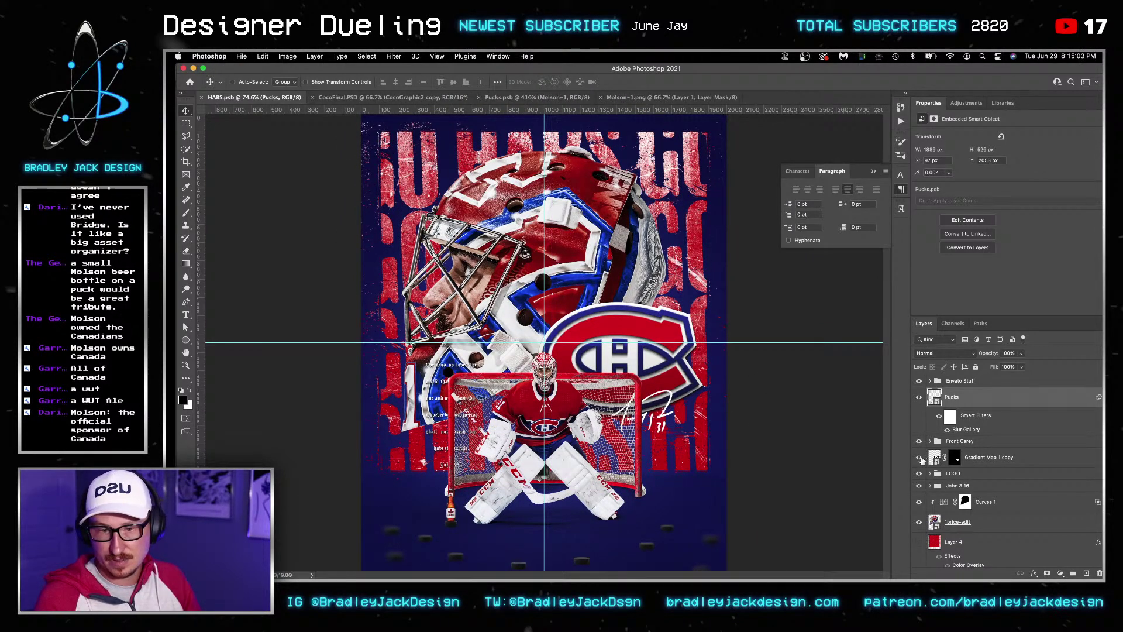
Hide the Layer 5 texture and duplicate Layer 3 as a copy clipped to it with the Multiply blend mode
scroll(921, 468, "down", 1)
scroll(921, 467, "down", 3)
left_click(919, 474)
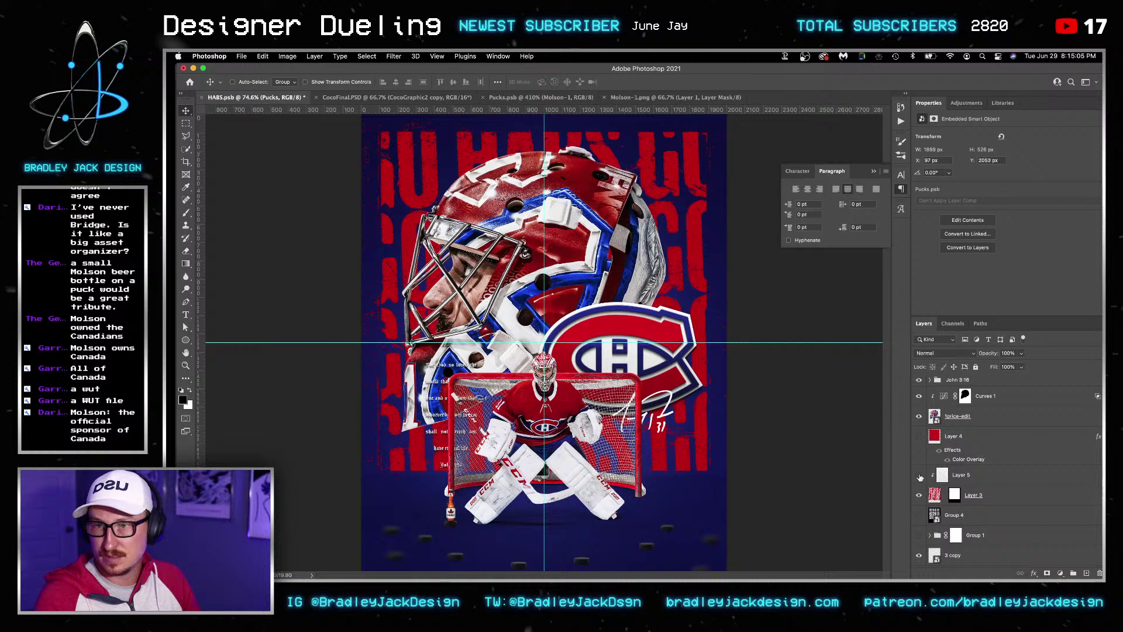
left_click(982, 495)
key("super+j")
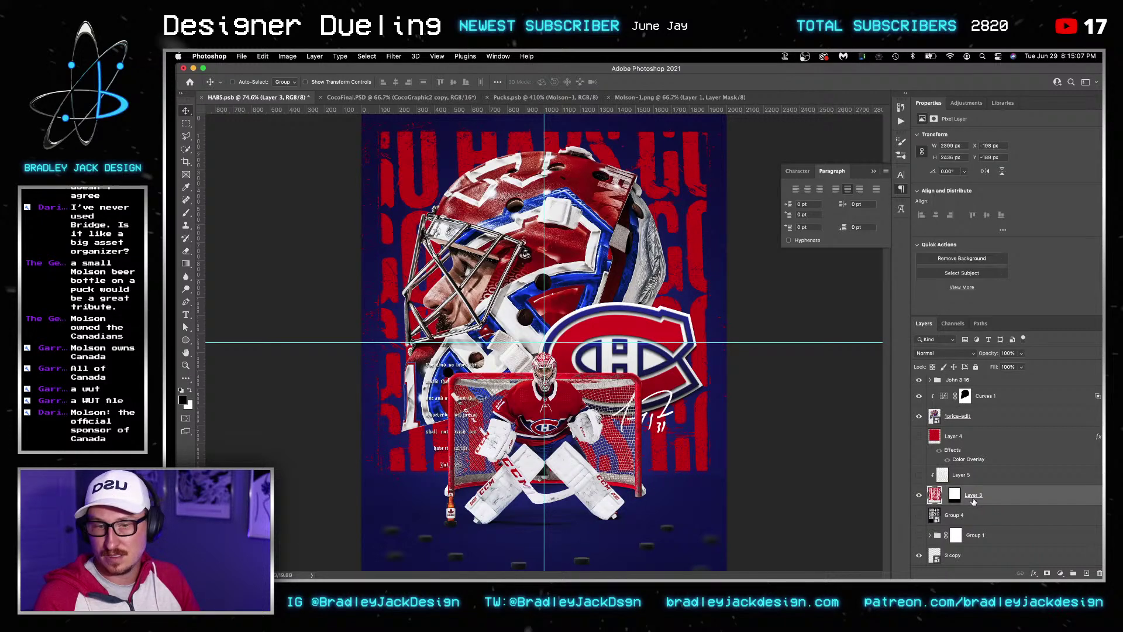
key("shift+alt+m")
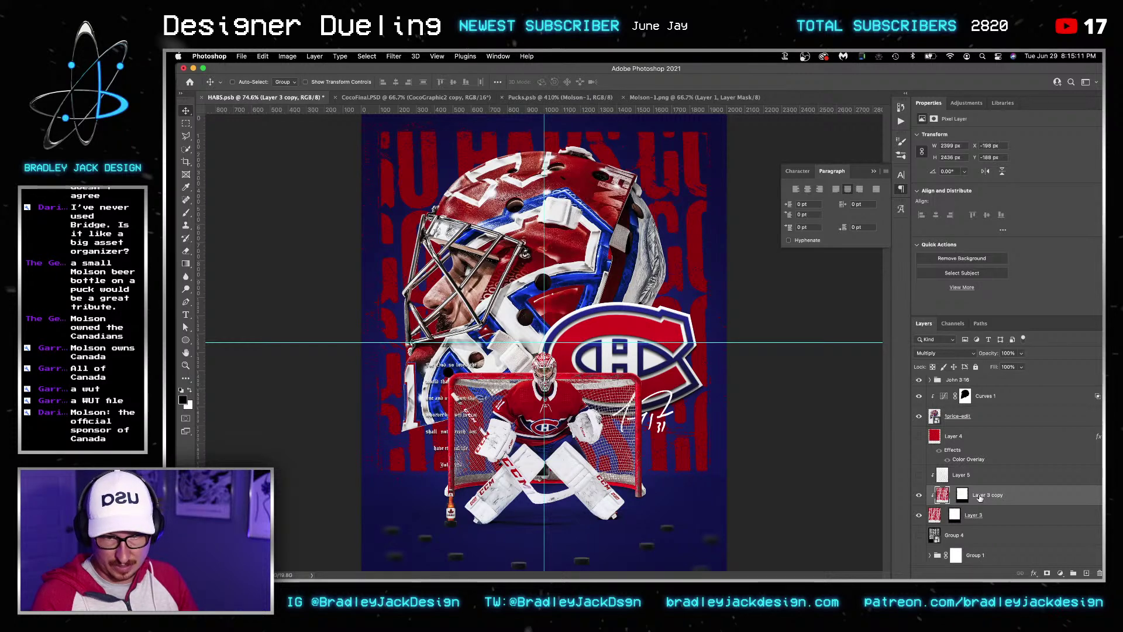
Convert Layer 3 copy to a smart object and add a layer mask with a vertical gradient fading out its upper part
right_click(980, 496)
key("Escape")
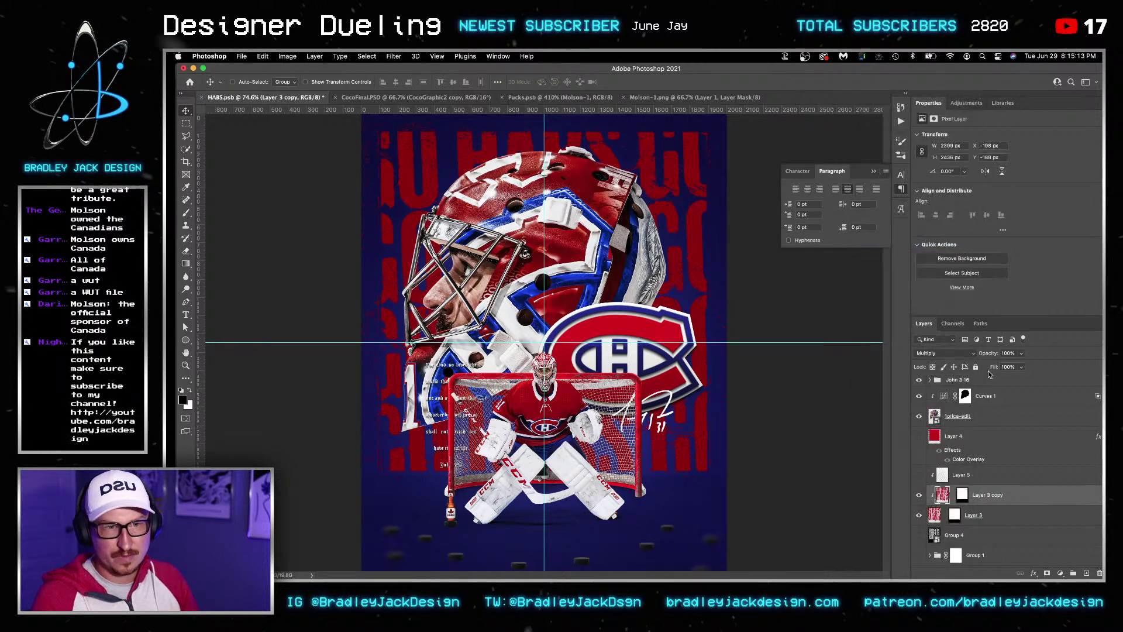
left_click(1047, 573)
key("g")
key("x")
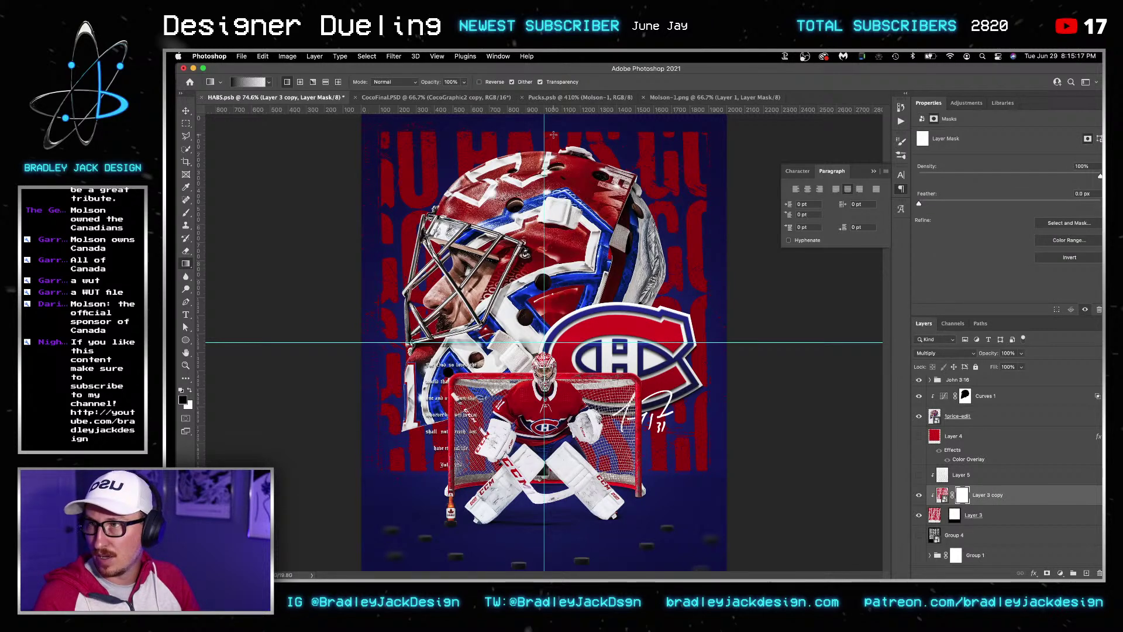
key("x")
key("x")
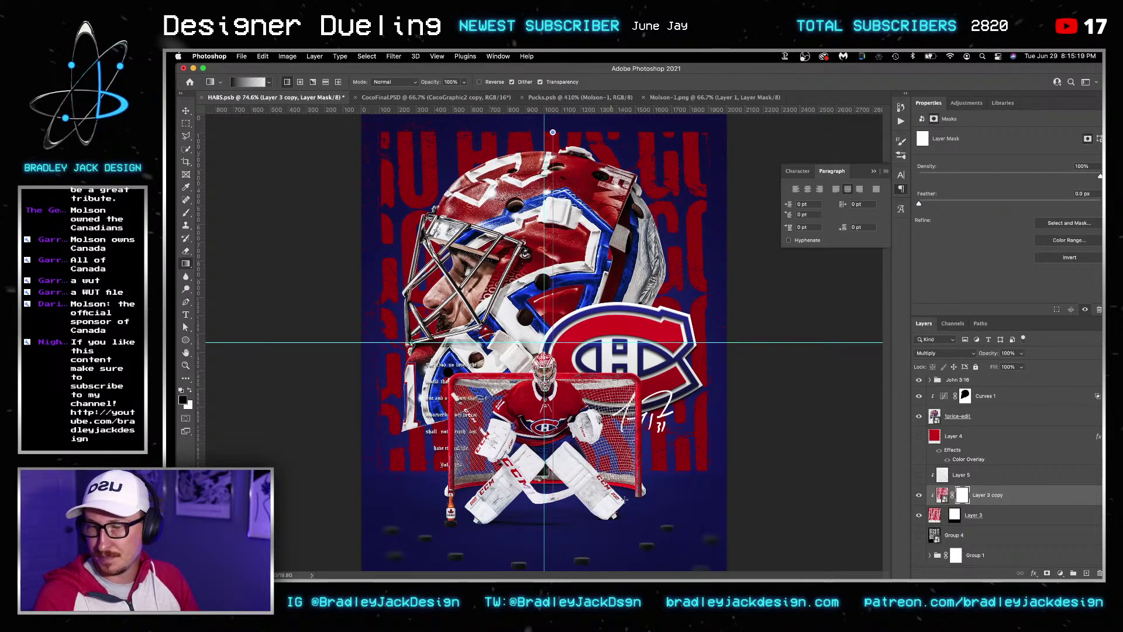
left_click_drag(552, 132, 553, 234)
Duplicate Layer 3 copy as another clipped layer, invert its gradient mask and set its blend mode to Screen
key("v")
key("ctrl+j")
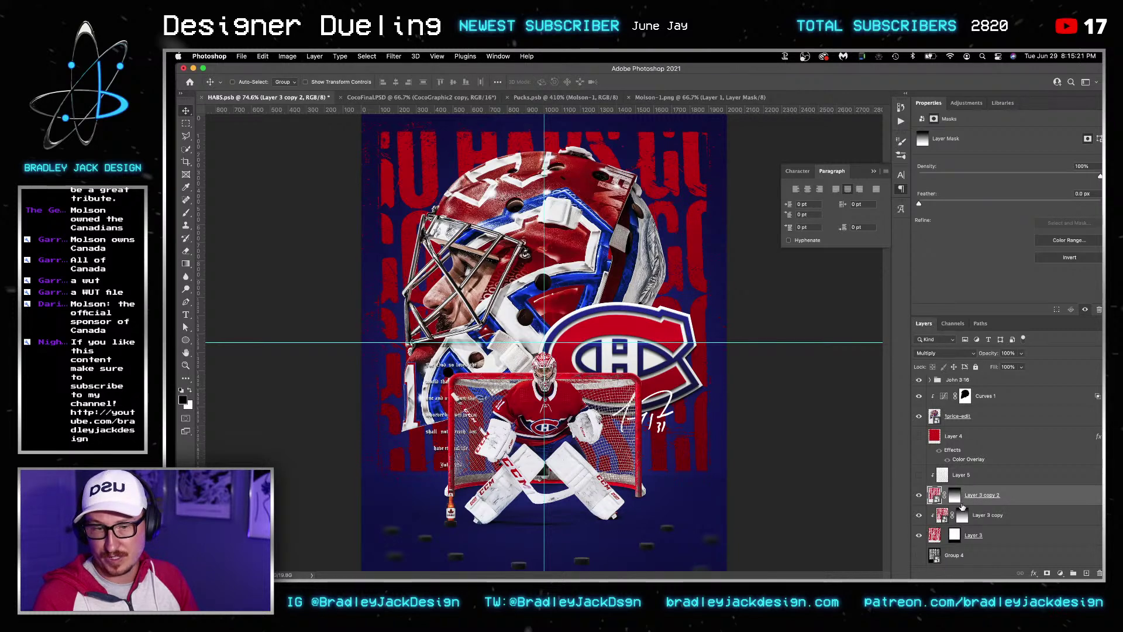
left_click(962, 497)
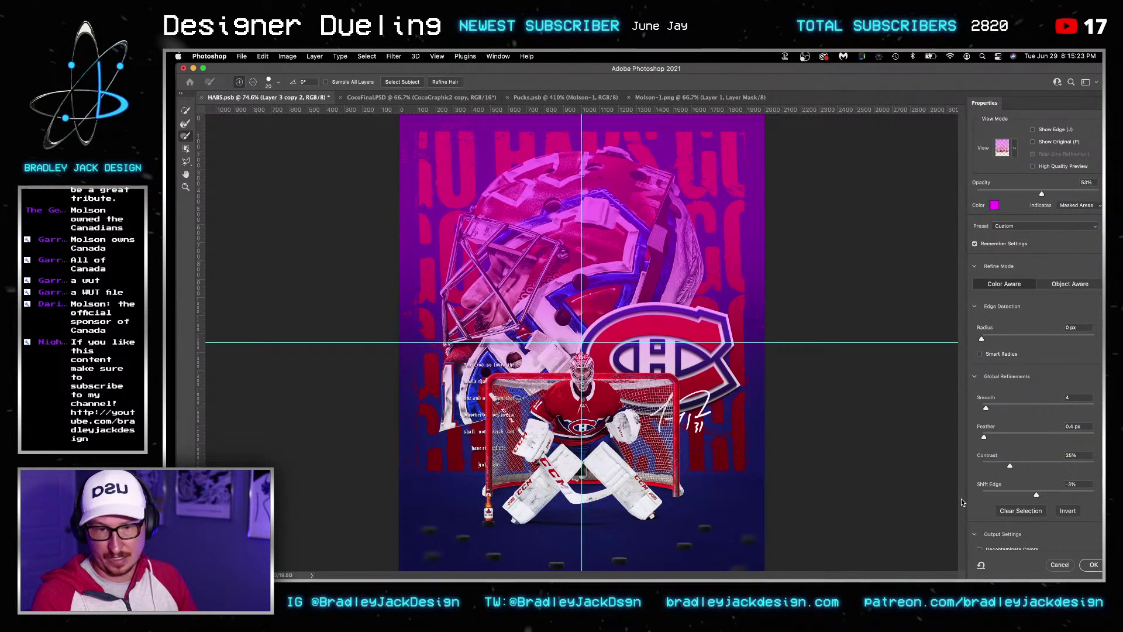
key("super+i")
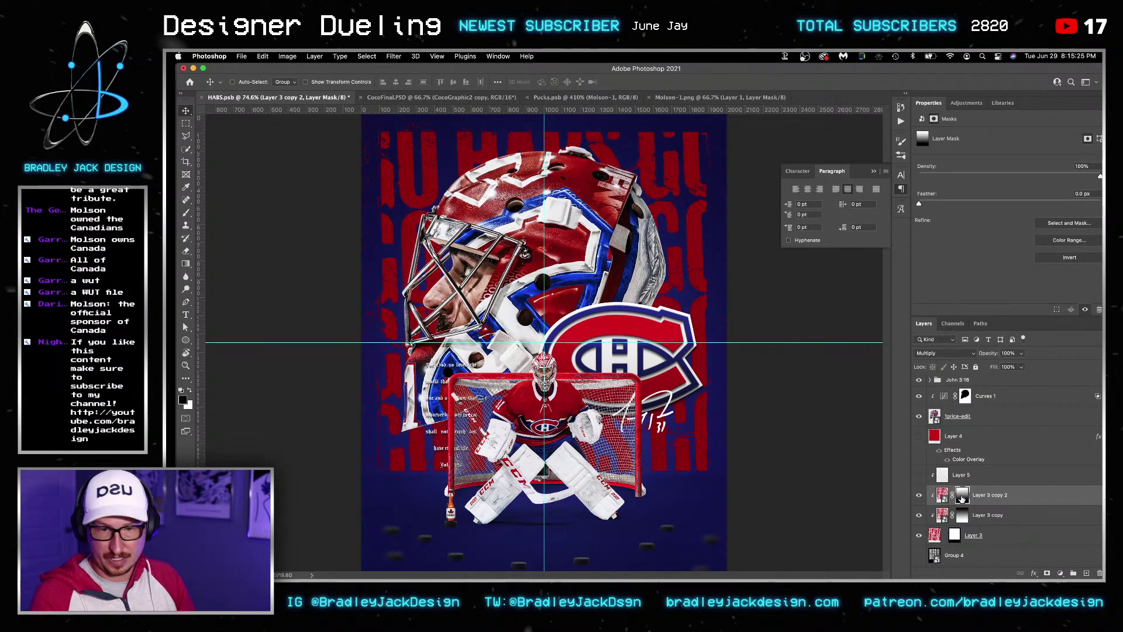
key("super+2")
key("shift+alt+s")
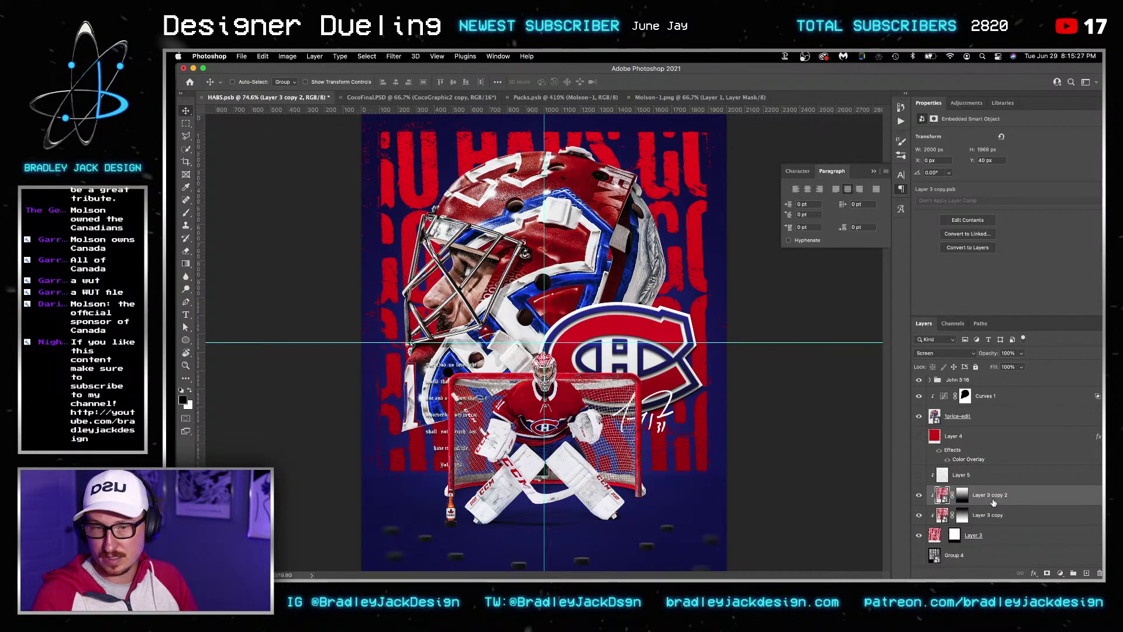
key("shift+alt+s")
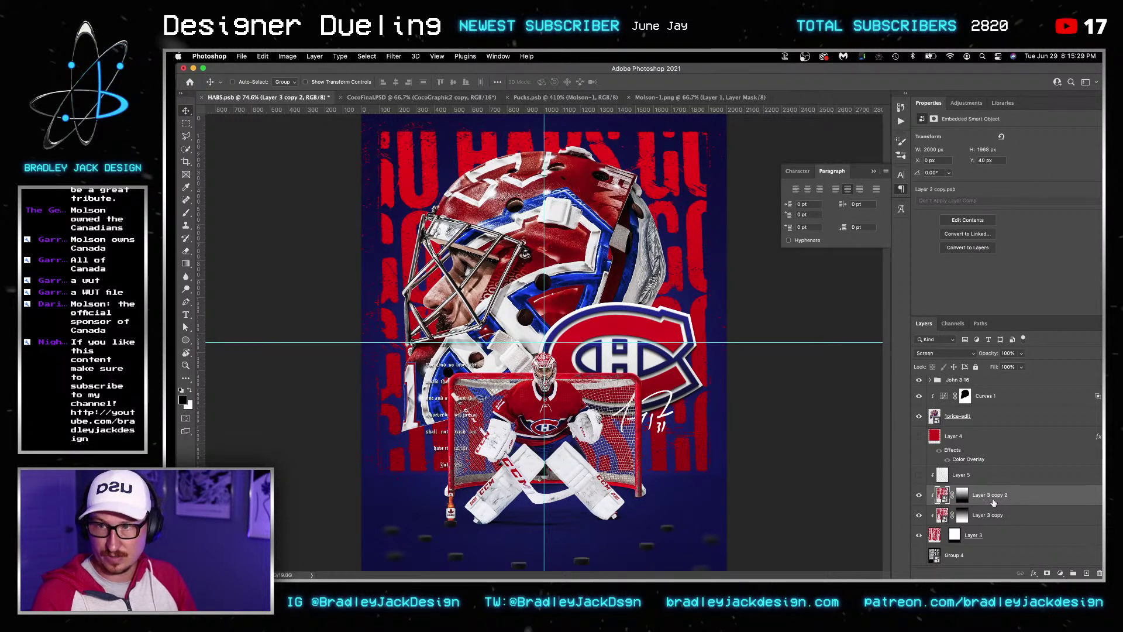
key("z")
key("v")
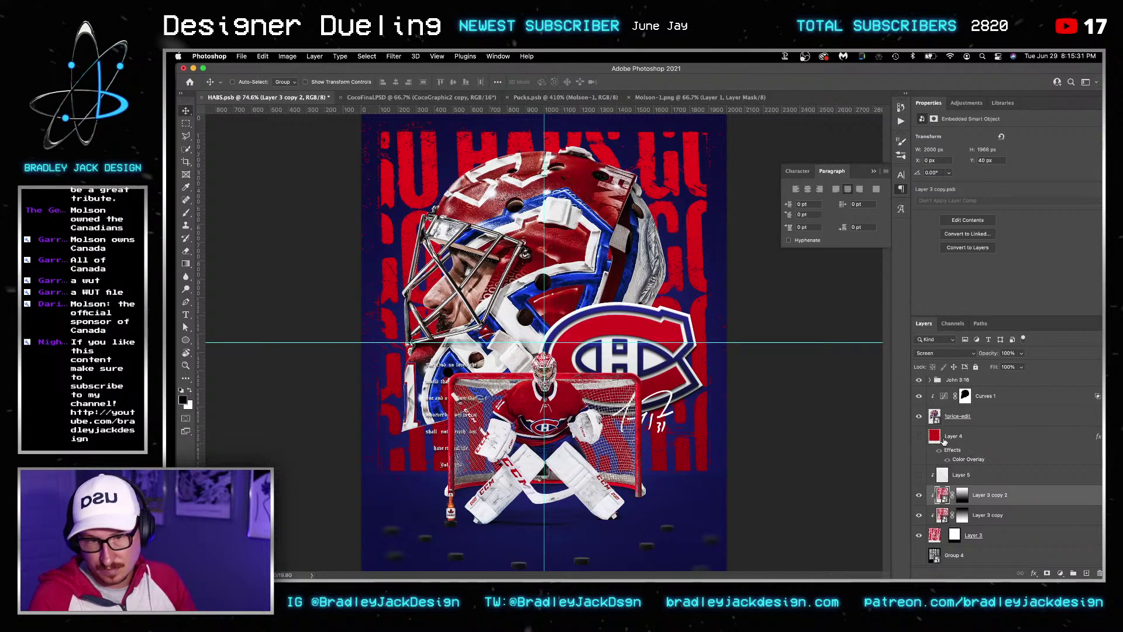
Nudge the white signature on the Gradient Map 1 copy layer lower over the Canadiens logo, to about Y 1083 px
scroll(957, 431, "up", 3)
left_click(977, 404)
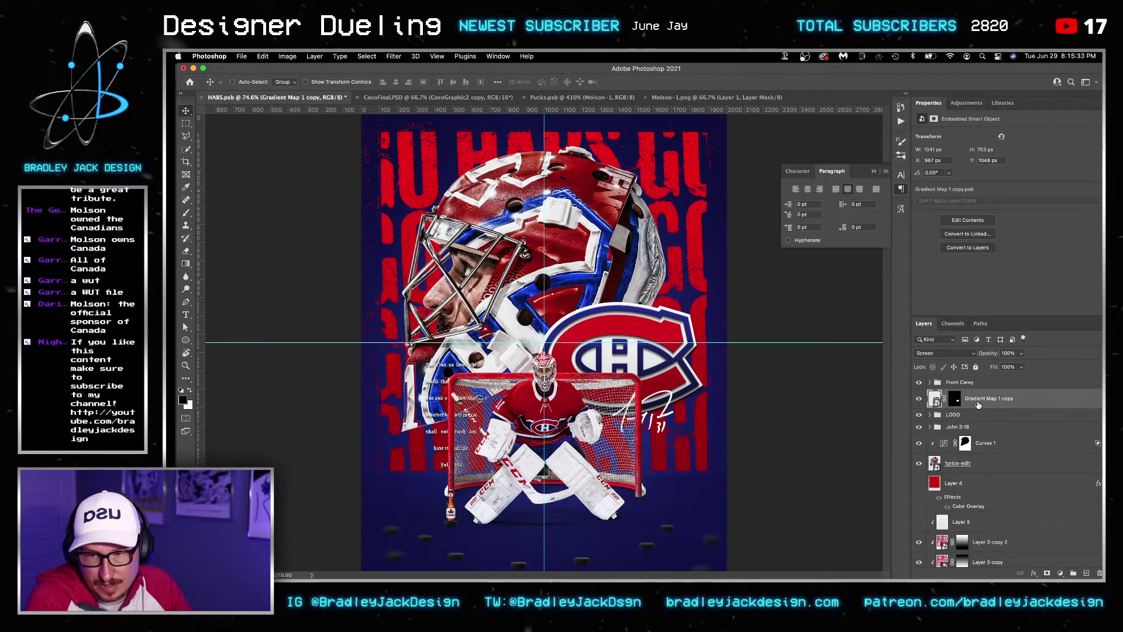
key("Down")
key("Down")
key("Down")
key("Down")
key("Down")
key("Down")
key("Down")
key("Down")
key("Down")
key("Down")
key("Down")
key("Down")
key("Down")
key("Down")
key("Down")
key("Down")
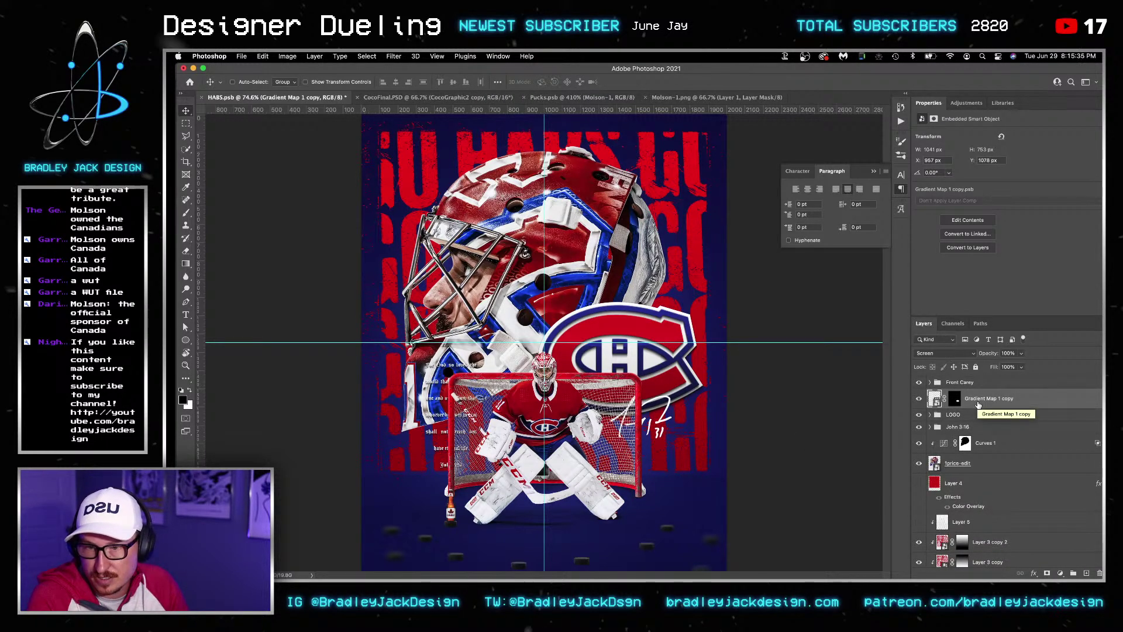
key("Left")
key("Left")
key("Left")
key("Left")
key("Left")
key("Left")
key("Left")
key("Left")
key("Left")
key("Left")
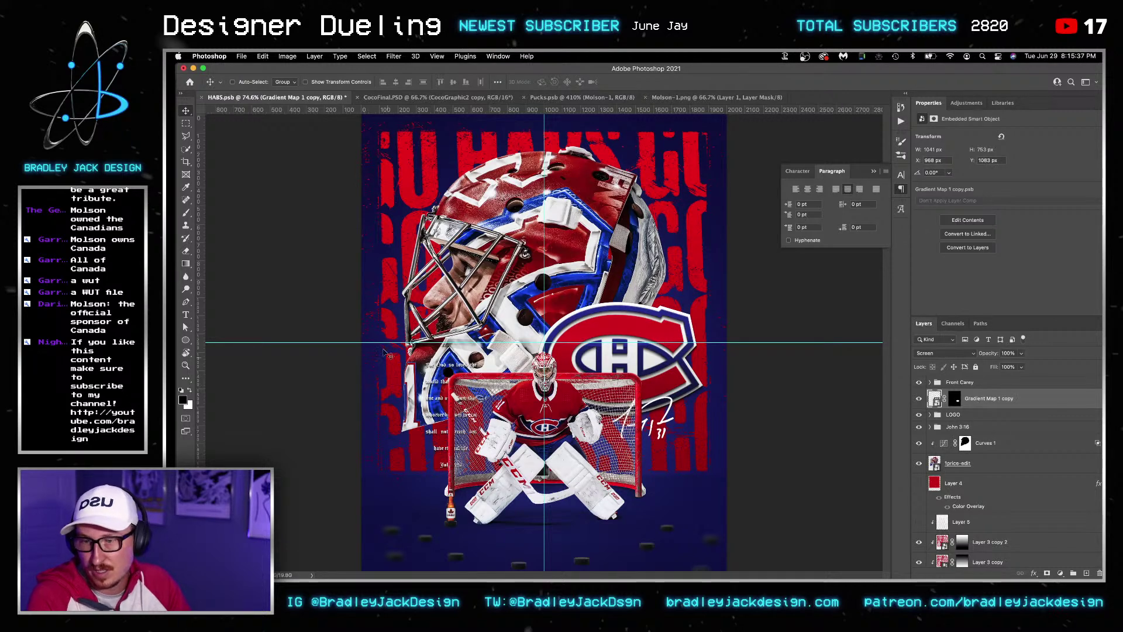
Save the poster and select the Envato Stuff group at the top of the layer stack
key("super+minus")
key("super+s")
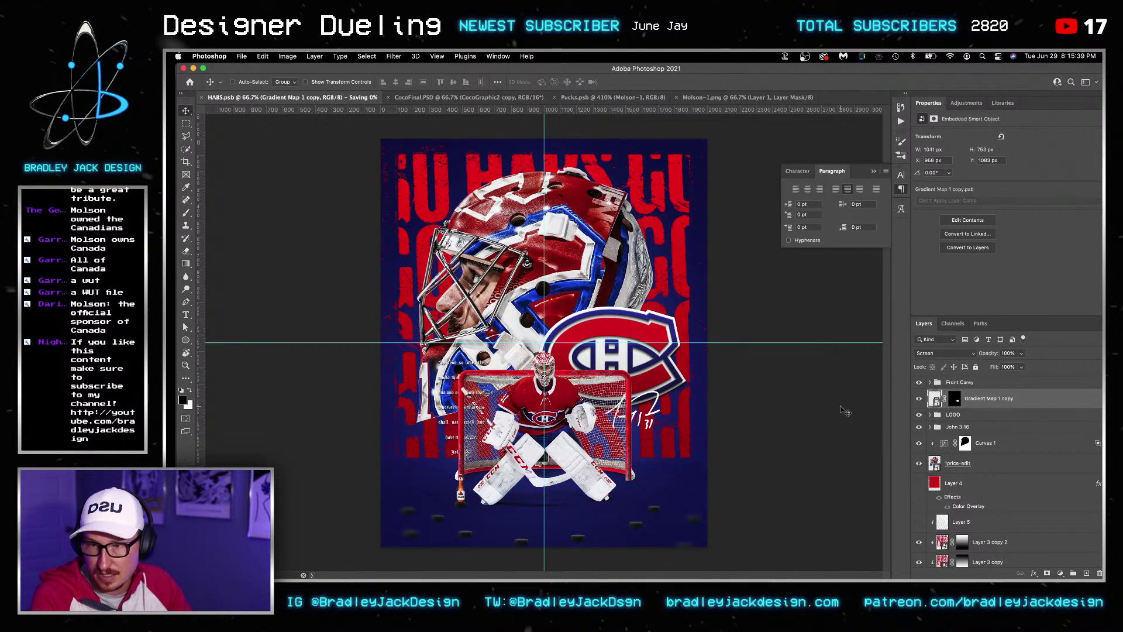
scroll(935, 434, "up", 2)
left_click(954, 383)
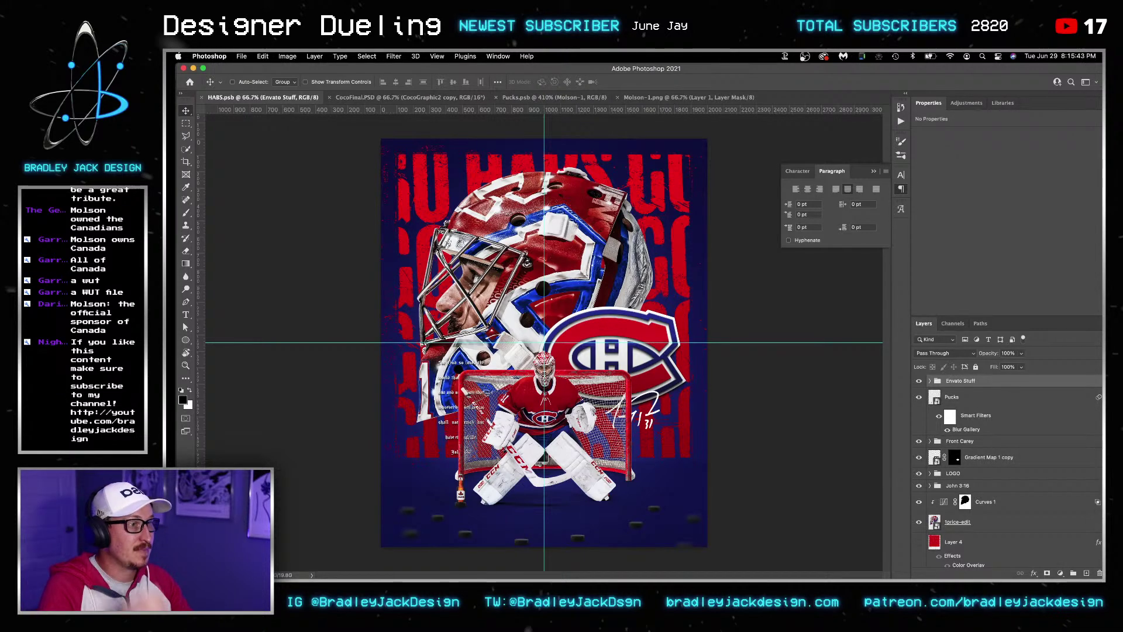
Switch to Bridge and browse the Light Leaks folder of the EJD Light FX Pack in the EJD Mega Bundle
key("super+Tab")
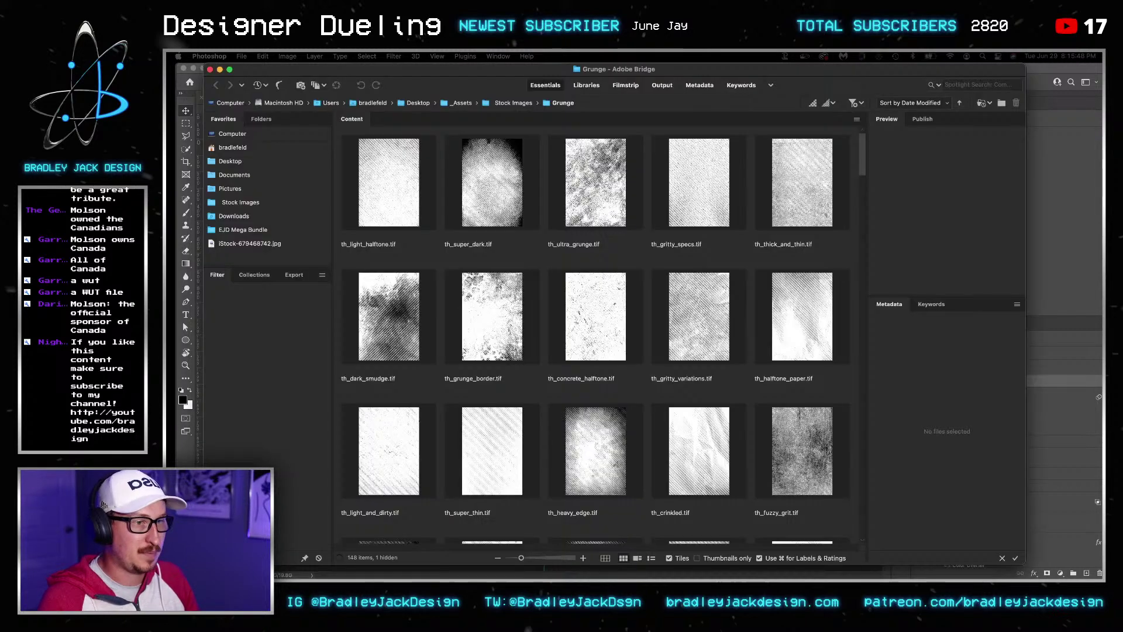
left_click(252, 229)
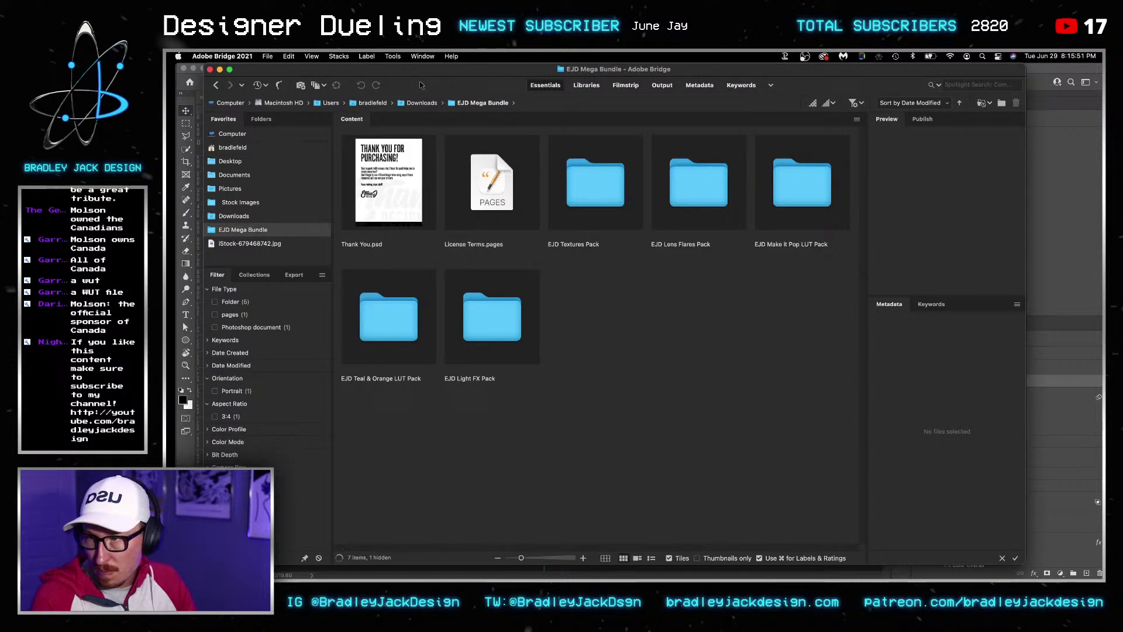
left_click_drag(449, 75, 583, 75)
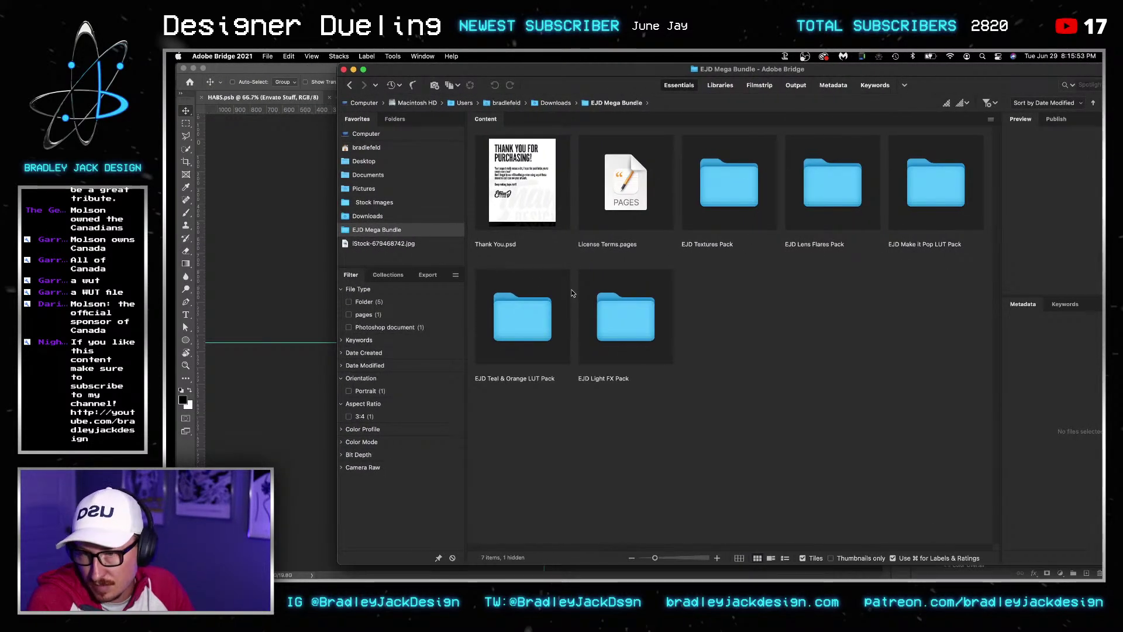
double_click(614, 319)
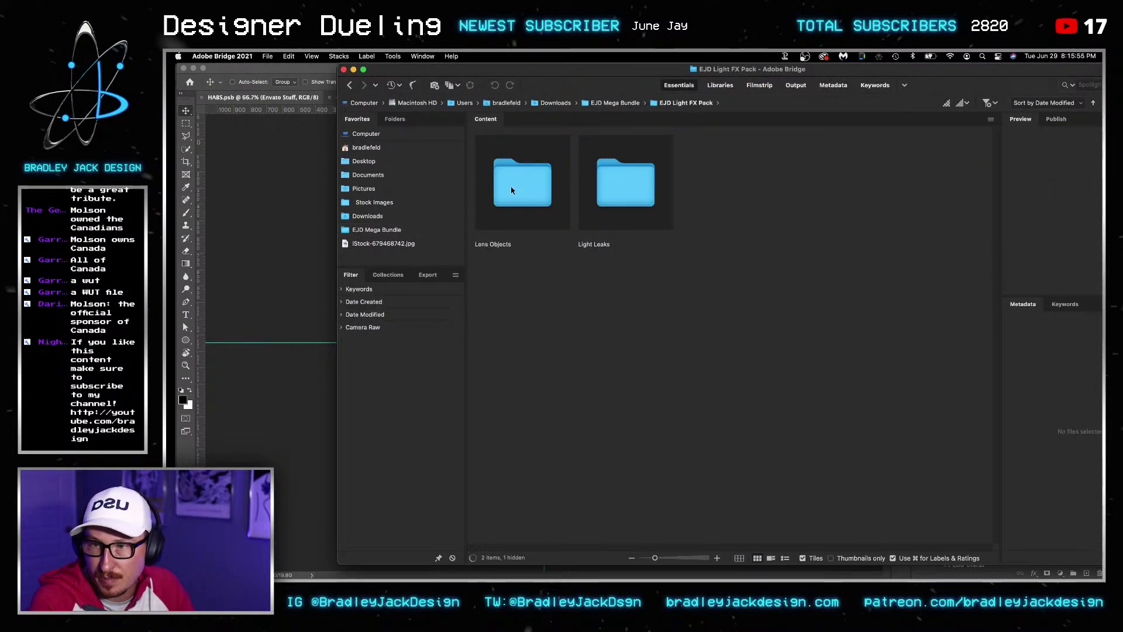
left_click(602, 188)
double_click(603, 188)
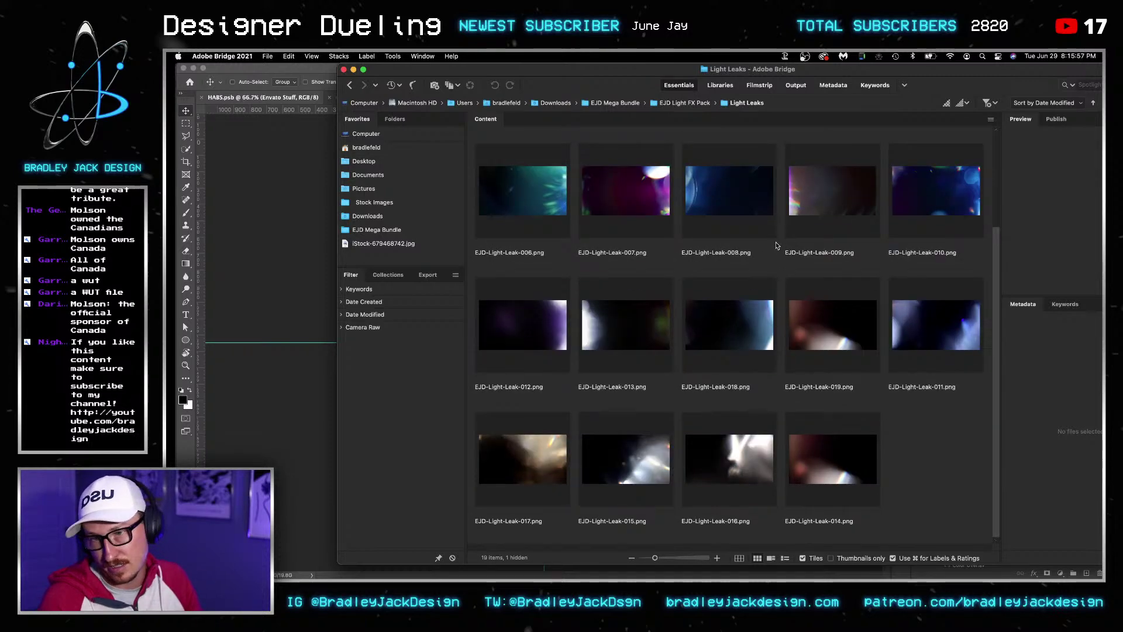
scroll(821, 273, "up", 3)
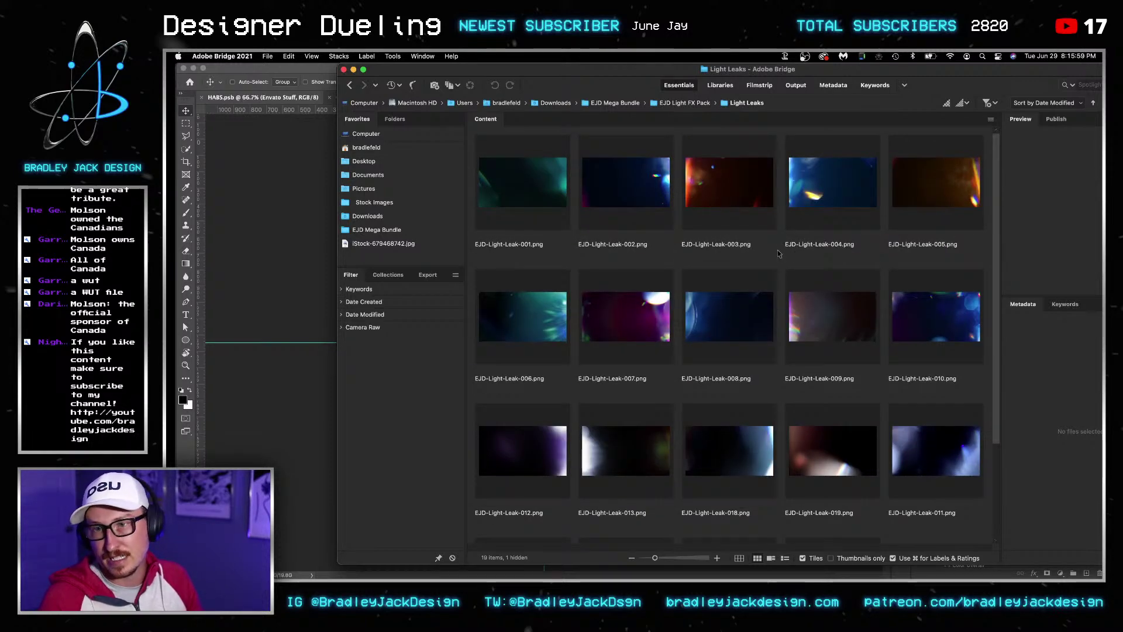
Place EJD-Light-Leak-008.png over the whole poster, rotated 90° and scaled to about 2401 × 2917 px, with the Screen blend mode
left_click_drag(729, 316, 269, 327)
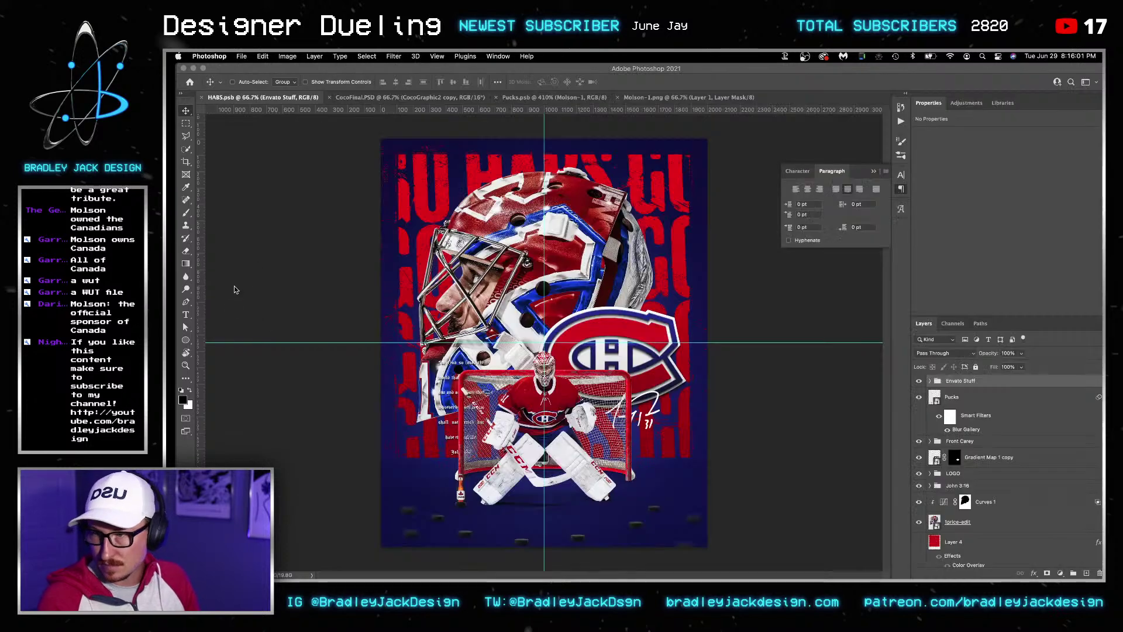
left_click_drag(720, 236, 743, 579)
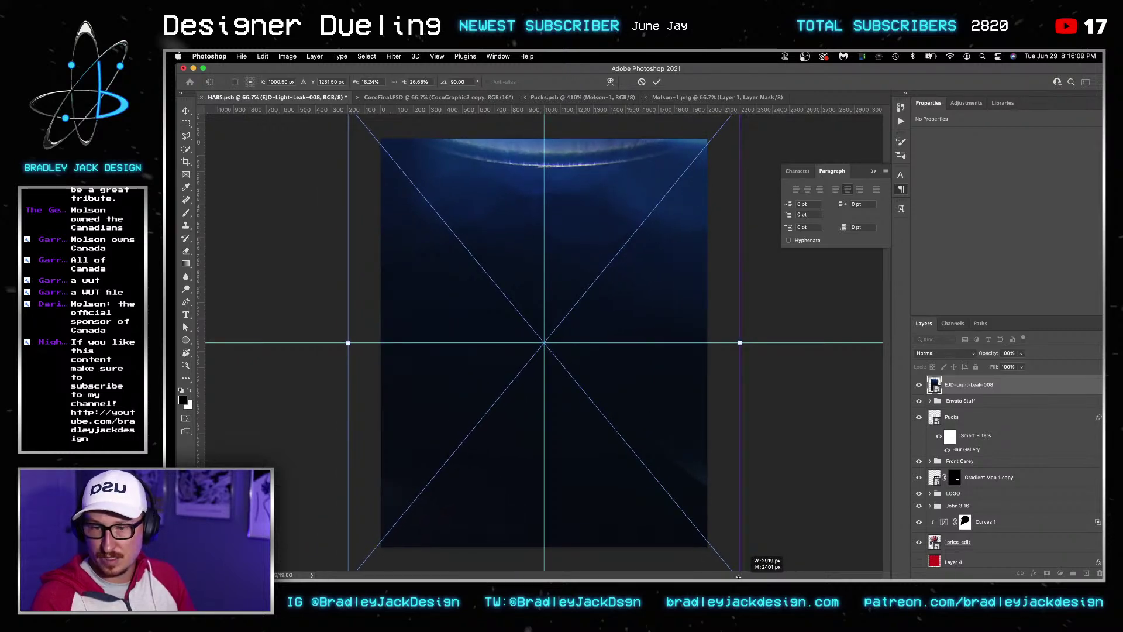
key("Return")
key("alt+shift+s")
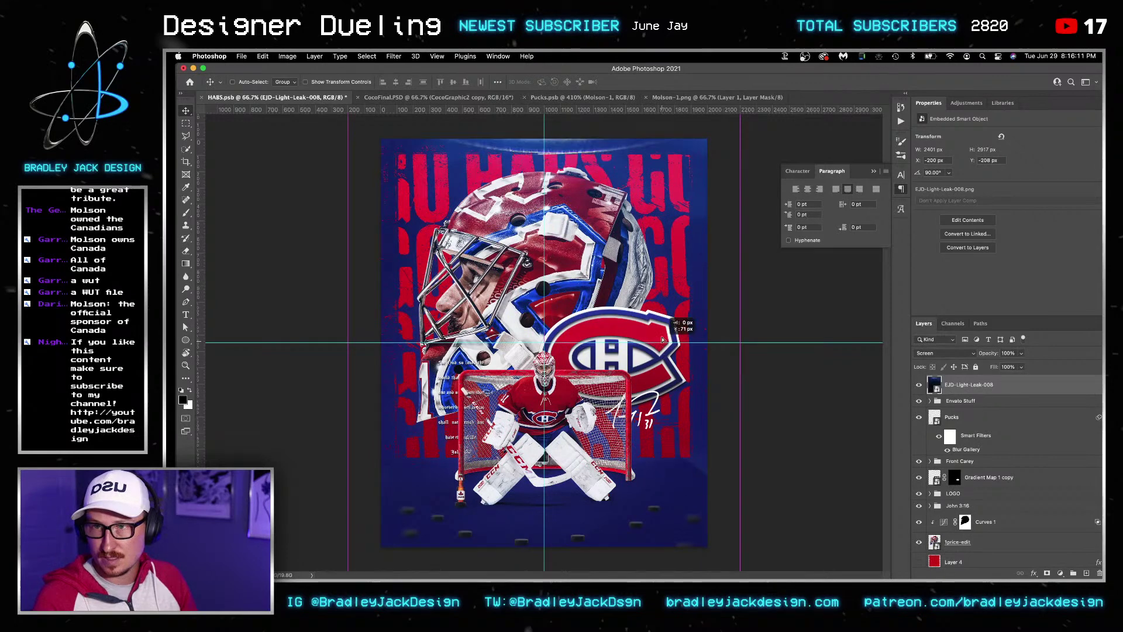
Bring the hidden red Layer 4 to the top of the stack, show it and delete it
left_click(937, 562)
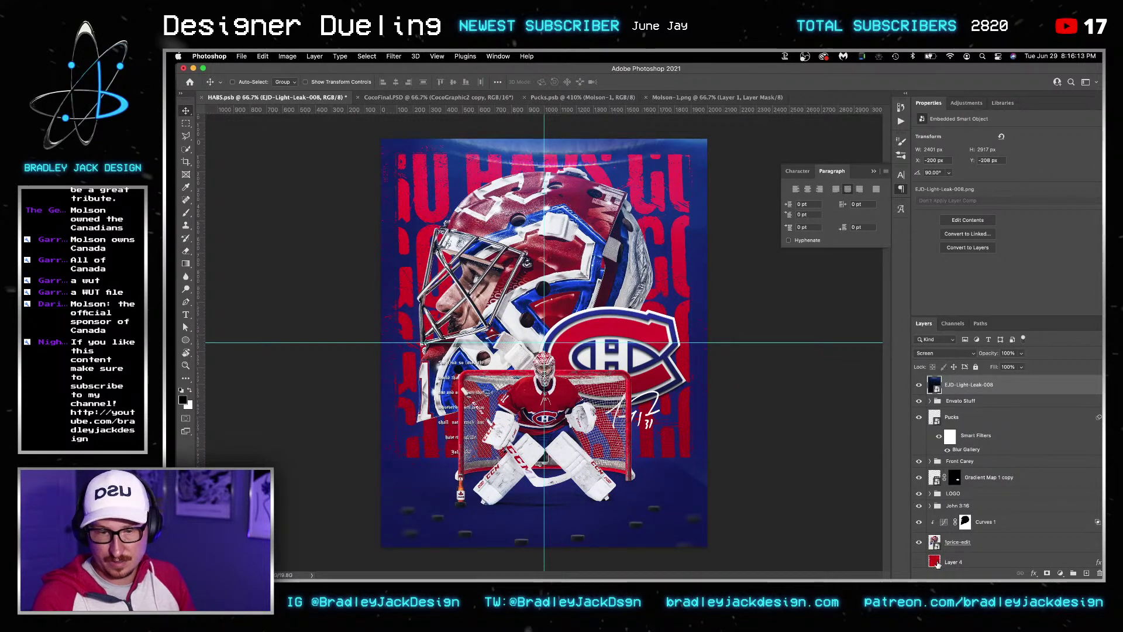
key("super+shift+bracketright")
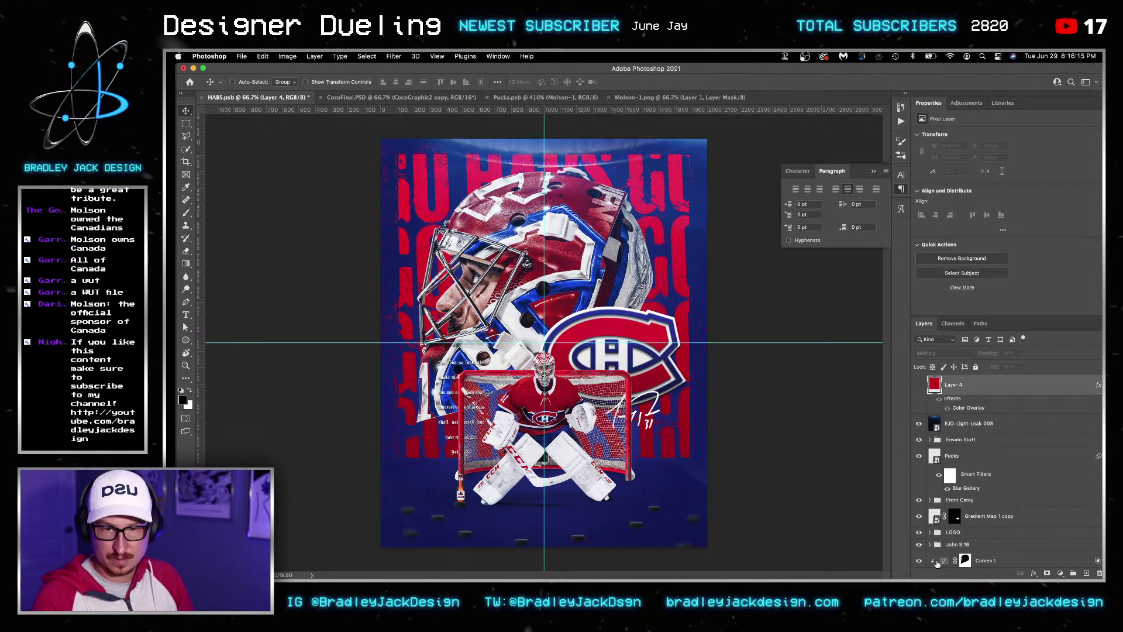
left_click(918, 384)
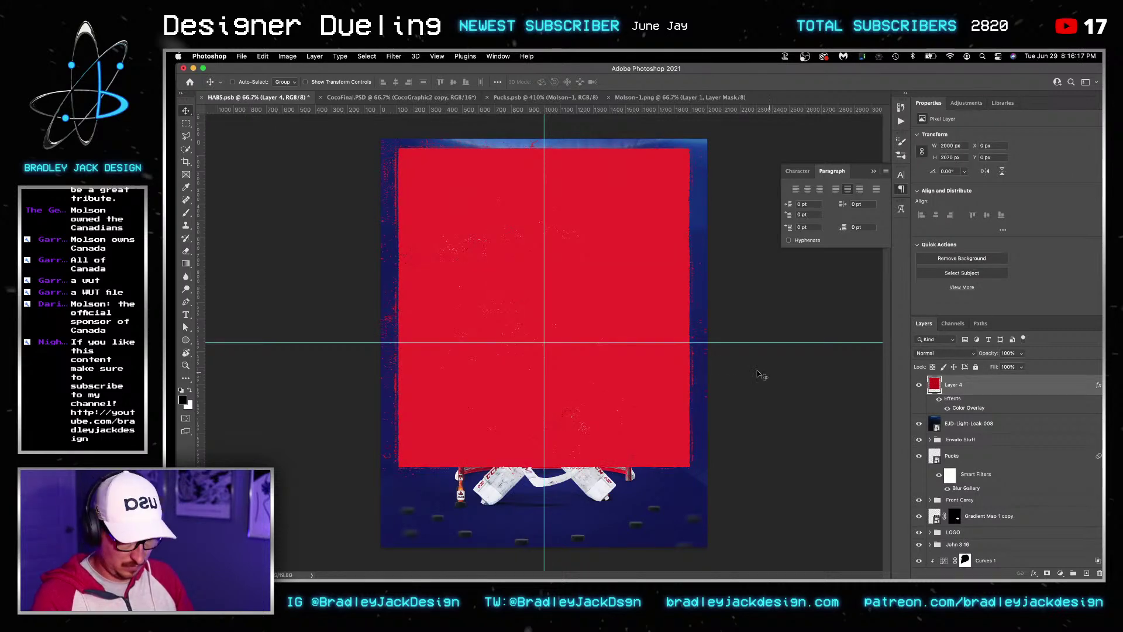
key("i")
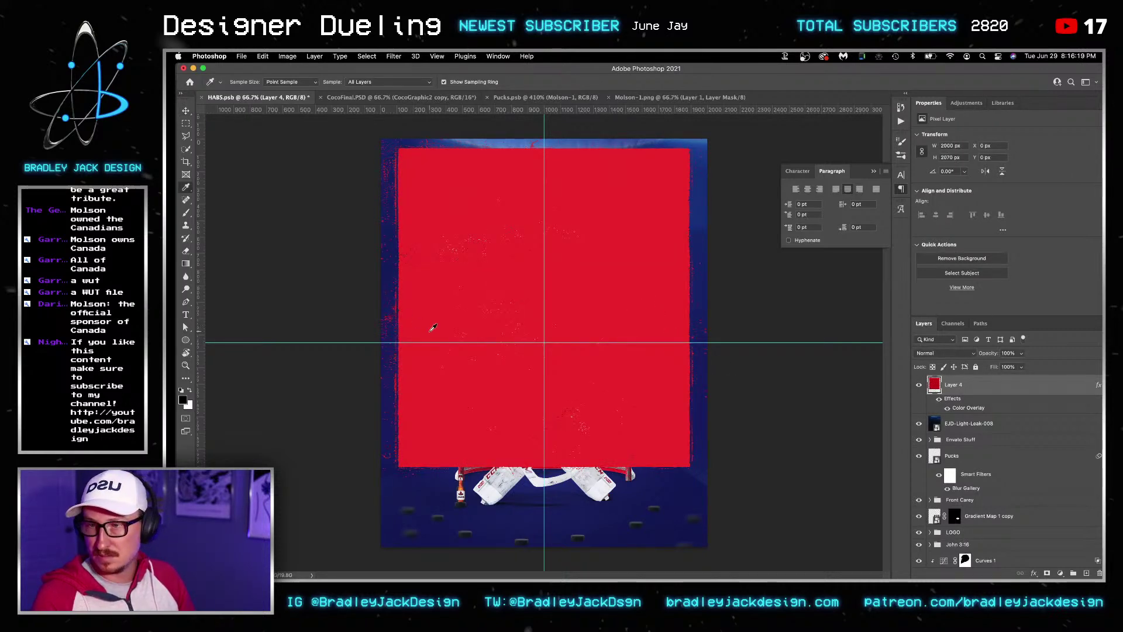
key("BackSpace")
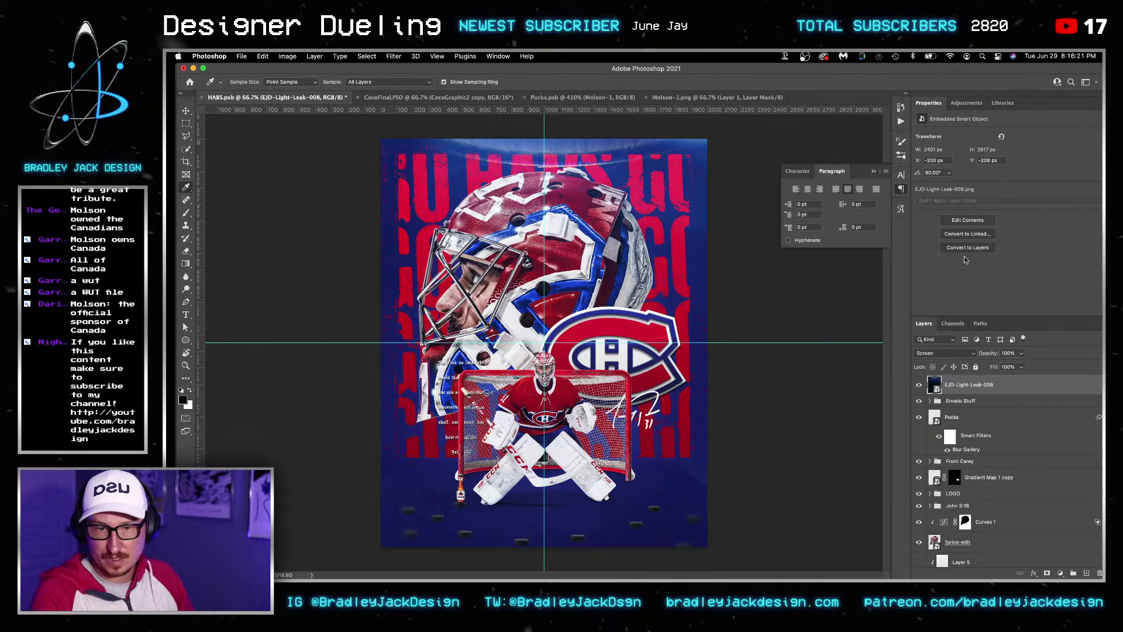
Add a Gradient Map adjustment above the light leak and clip it to the EJD-Light-Leak-008 layer
left_click(966, 104)
left_click(986, 152)
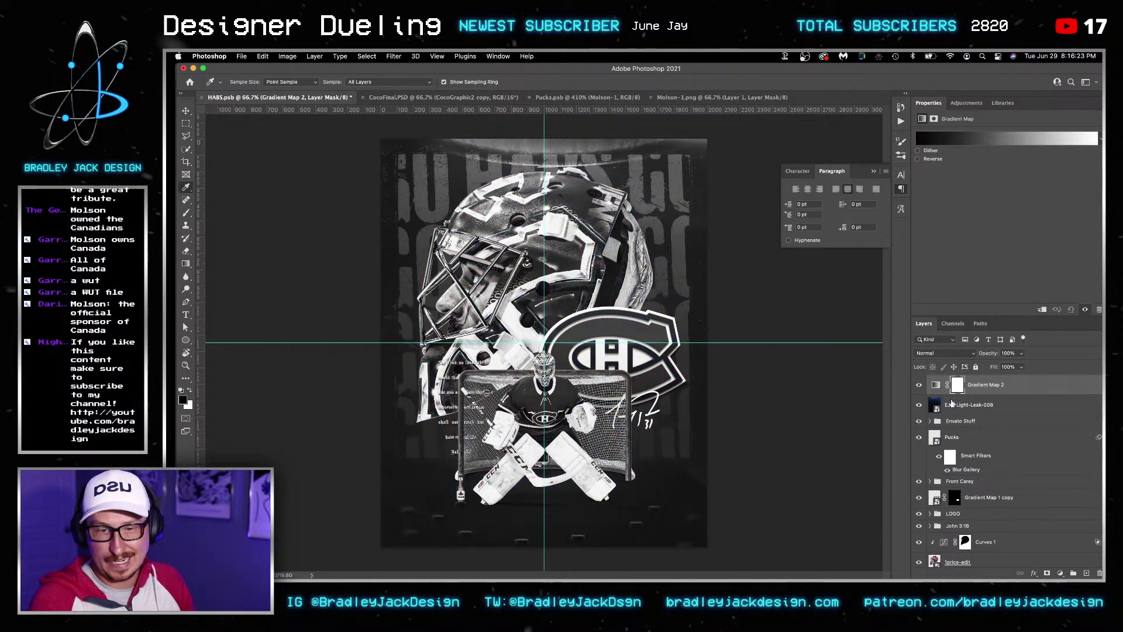
left_click(950, 393, "alt")
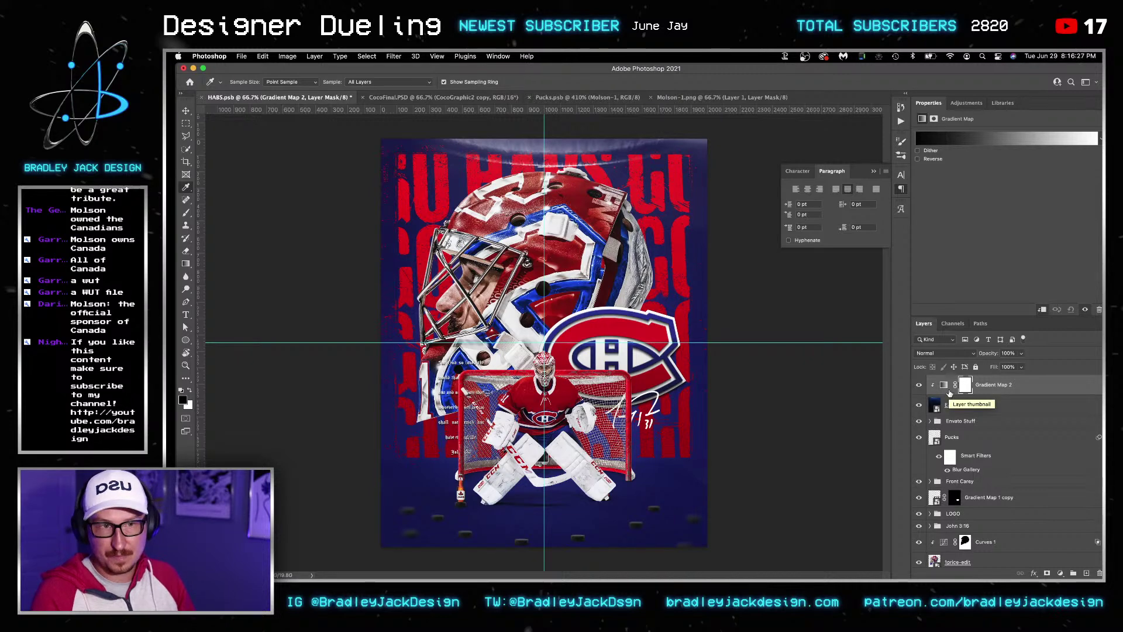
left_click(976, 139)
left_click_drag(840, 408, 846, 408)
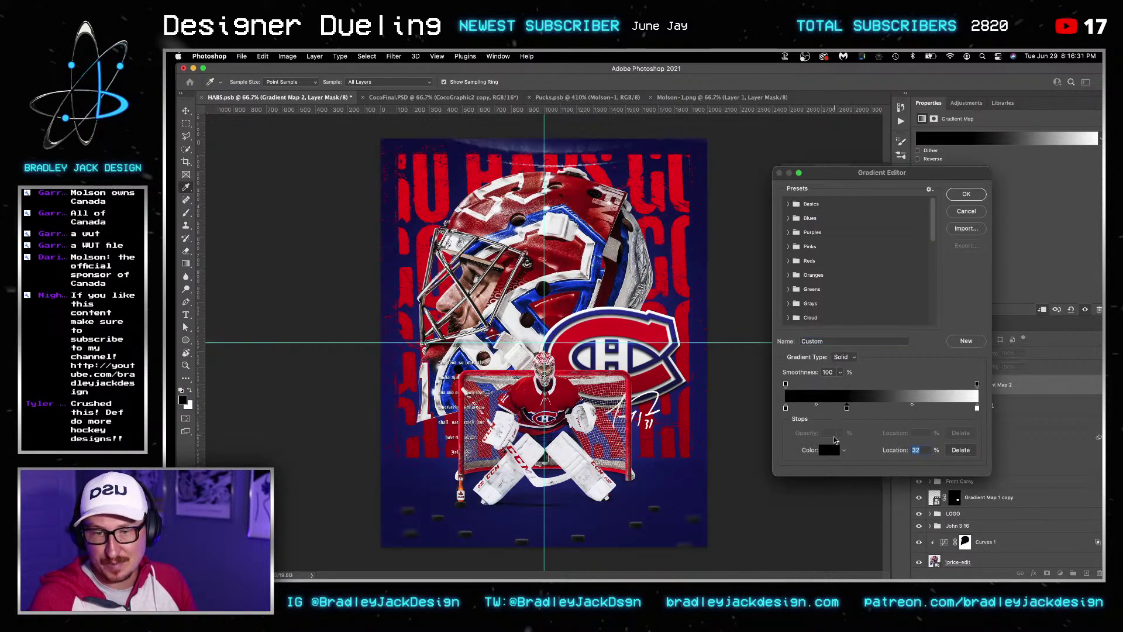
left_click(829, 450)
left_click(171, 409)
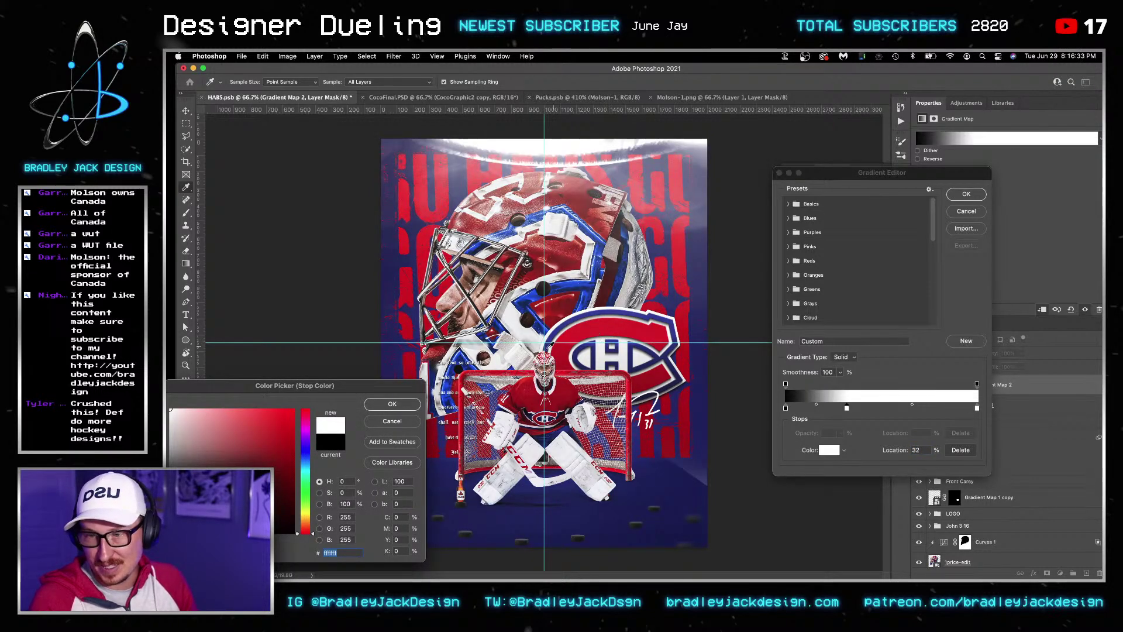
key("Escape")
key("Escape")
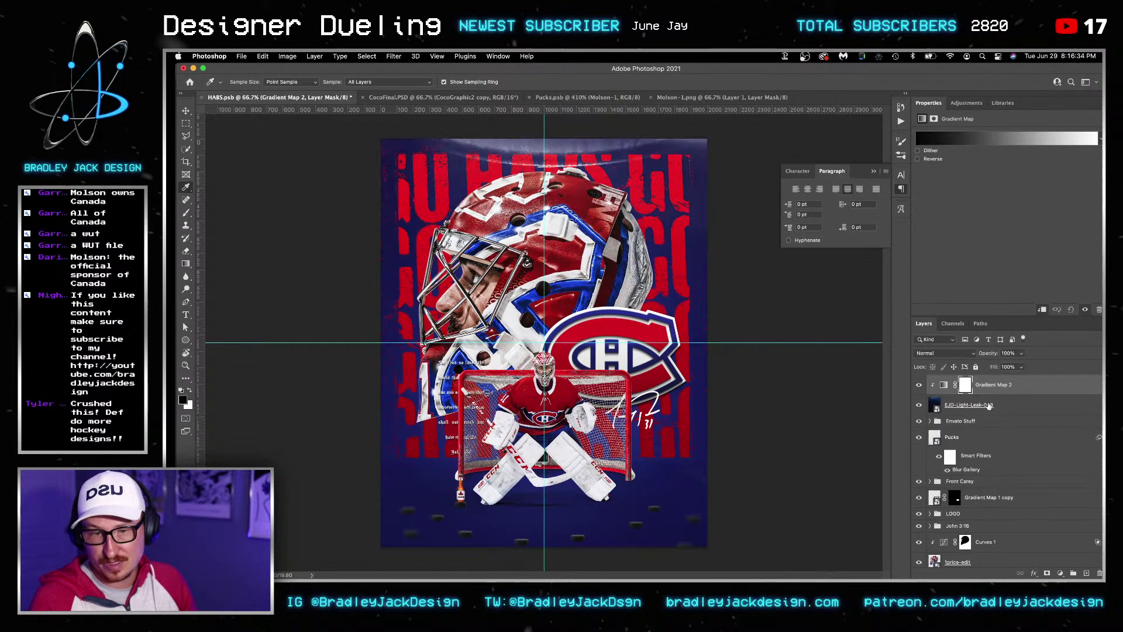
Sample the red of the goalie's jersey and add it as a stop between black and white in Gradient Map 2
left_click(935, 407)
left_click(940, 384)
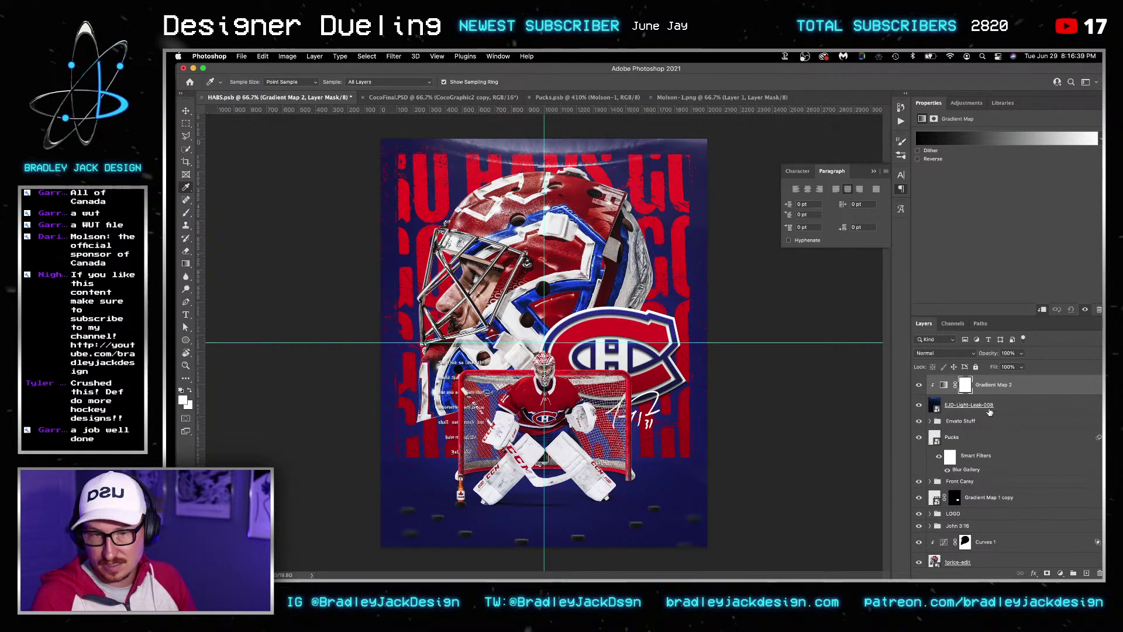
left_click(944, 385)
left_click(566, 346)
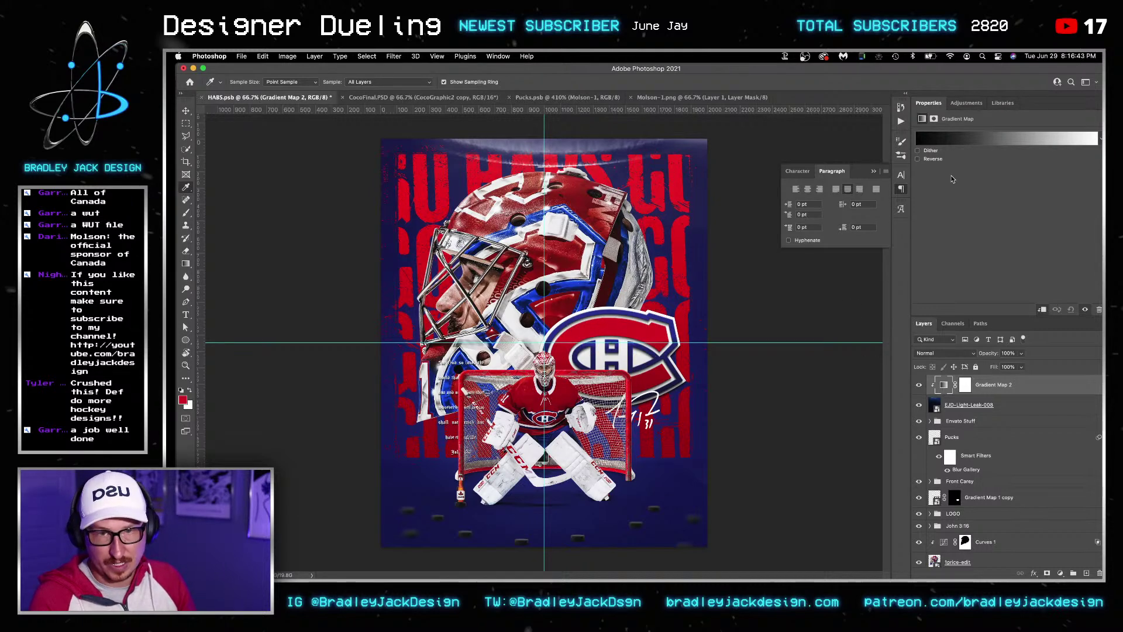
left_click(961, 139)
mouse_move(921, 413)
left_mouse_down()
mouse_move(892, 412)
mouse_move(924, 409)
left_mouse_up()
key("Return")
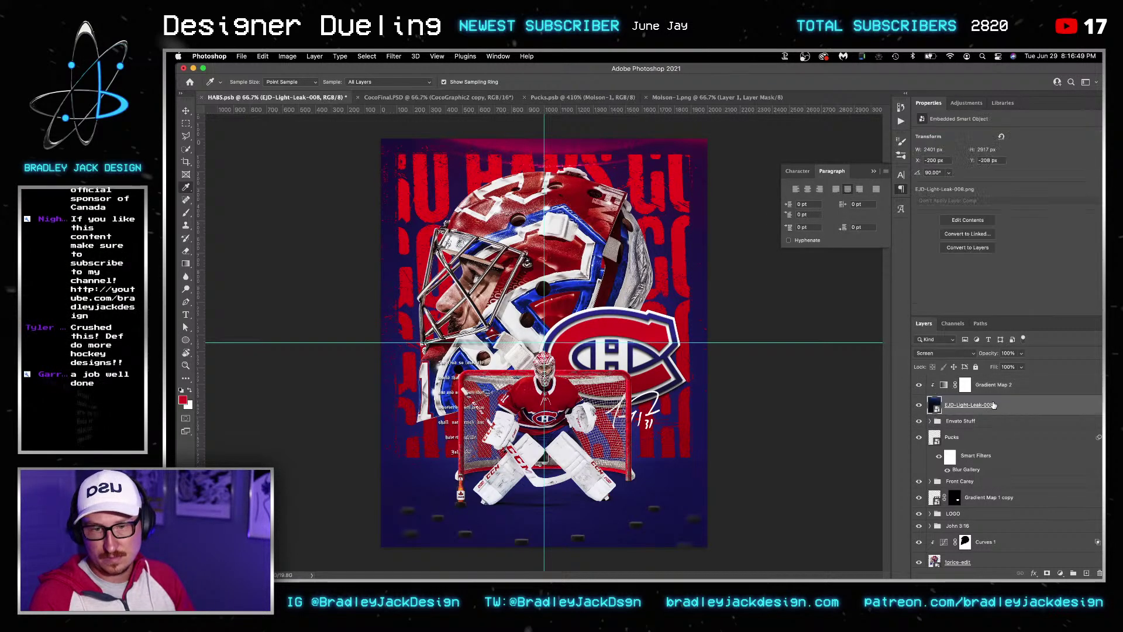
Set Gradient Map 2 to the Normal blend mode, hide it along with the EJD-Light-Leak-008 layer, and save the poster
key("v")
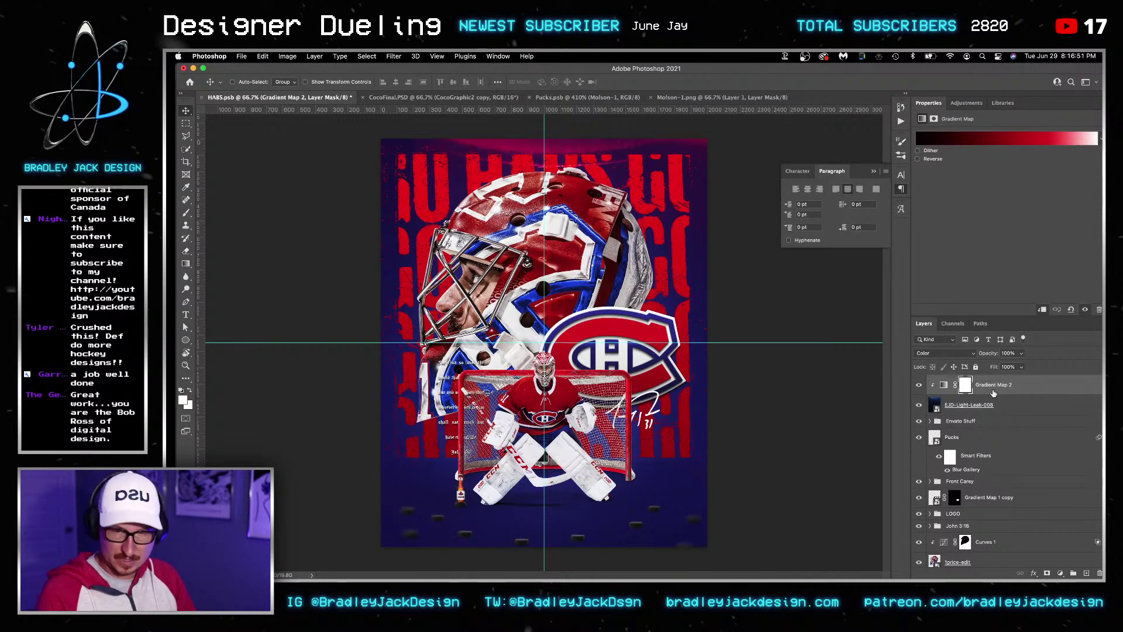
key("shift+alt+u")
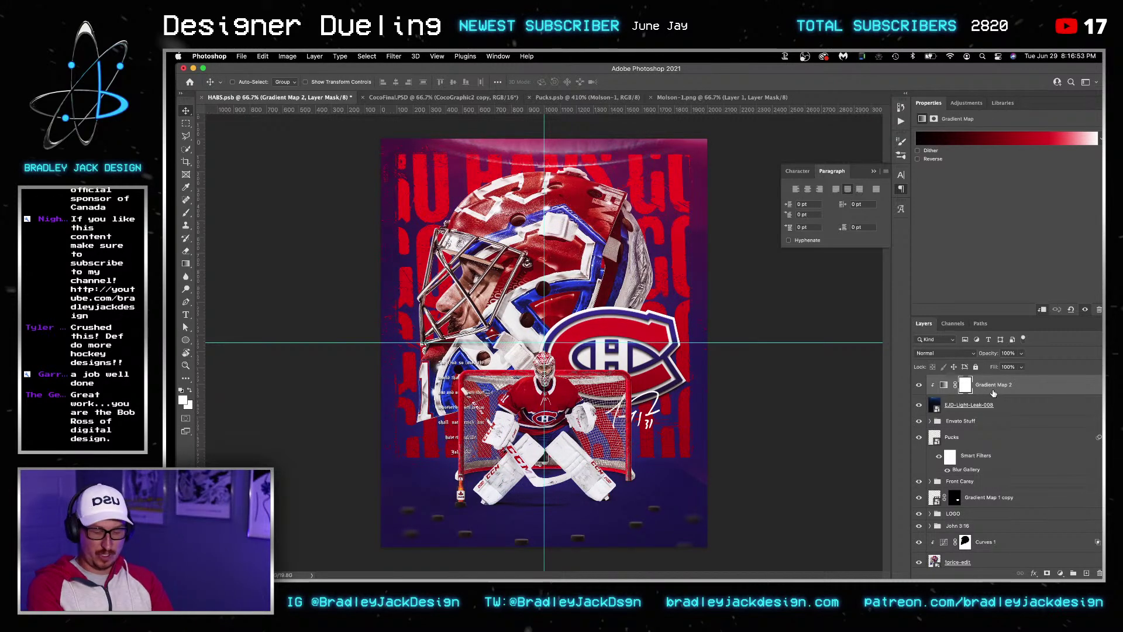
left_click_drag(919, 404, 922, 381)
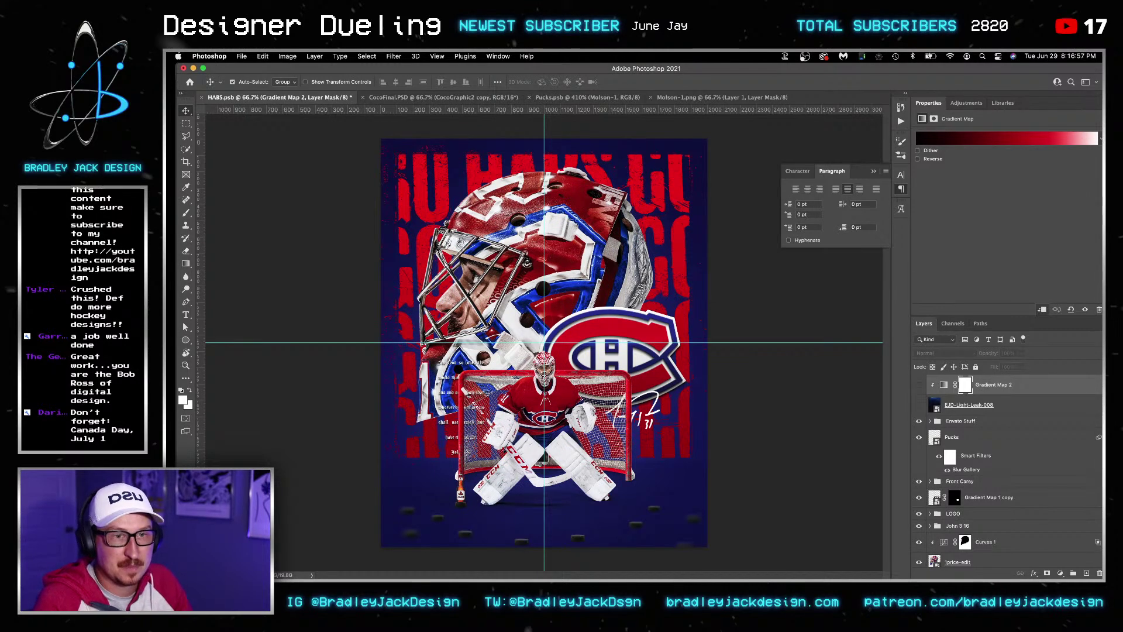
key("super+s")
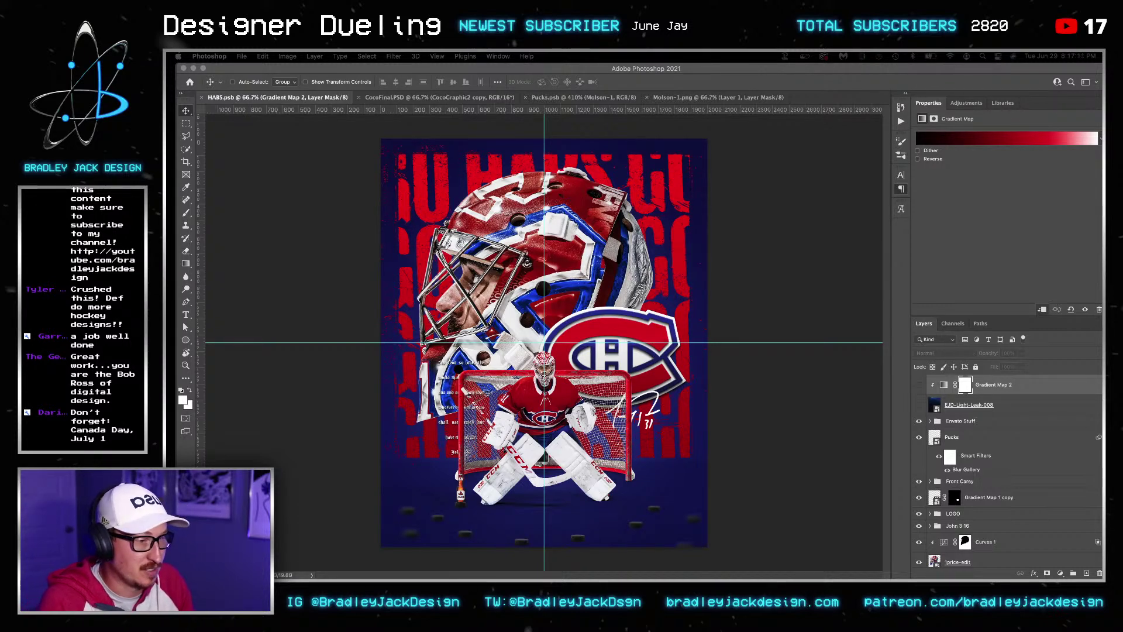
Switch to Bridge, open the Lens Dirts folder in Stock Images and place LensDirt-4.png into the poster
key("super+Tab")
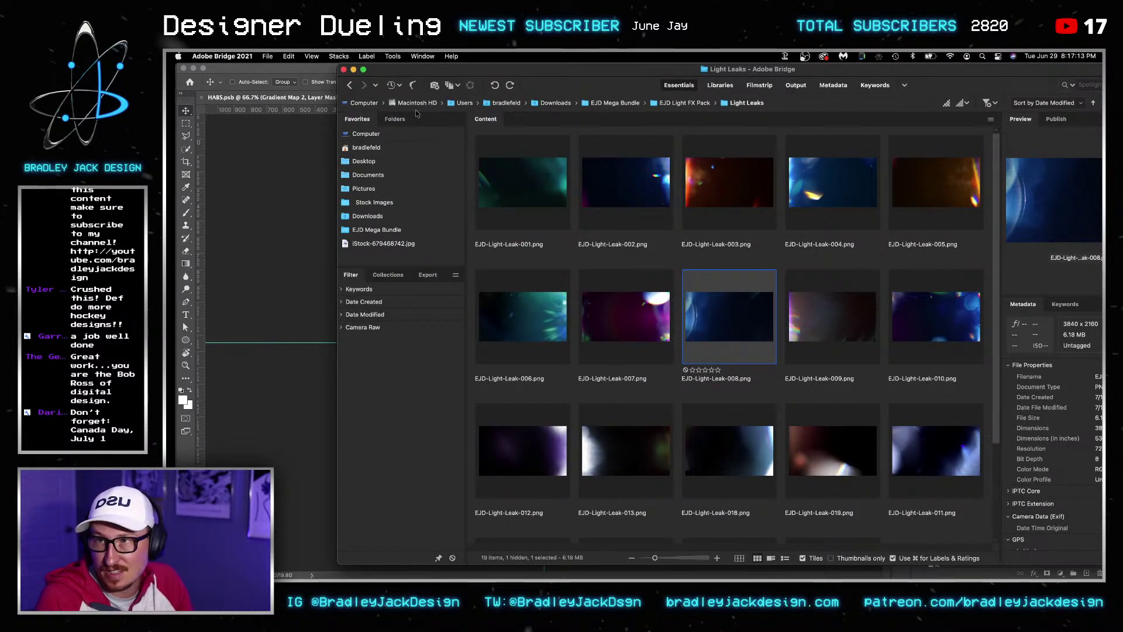
left_click(351, 85)
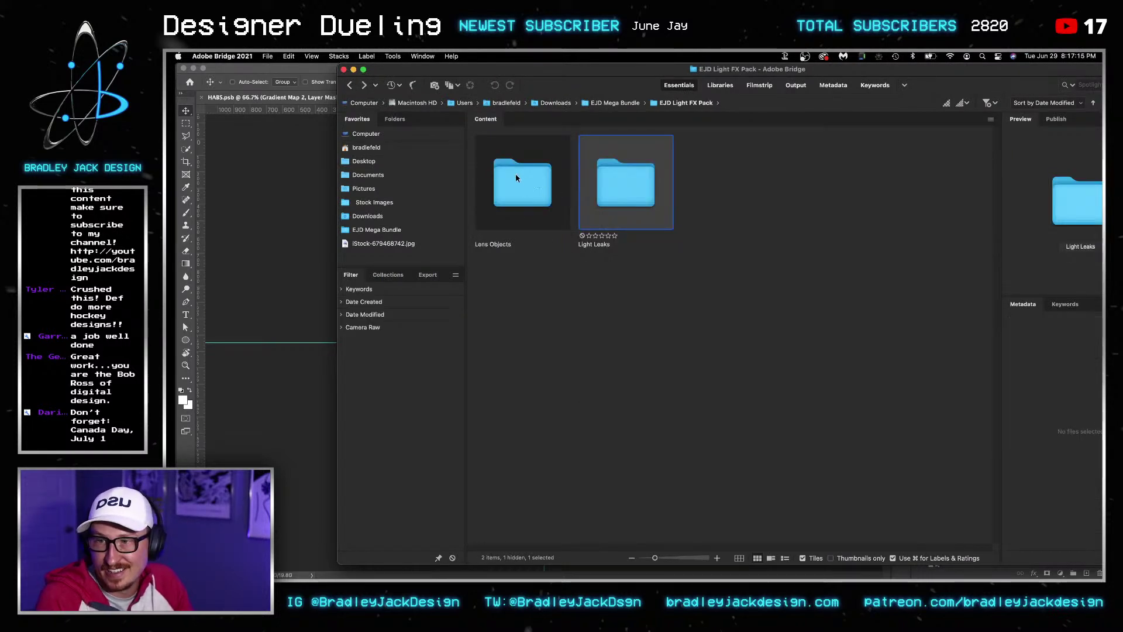
left_click(351, 85)
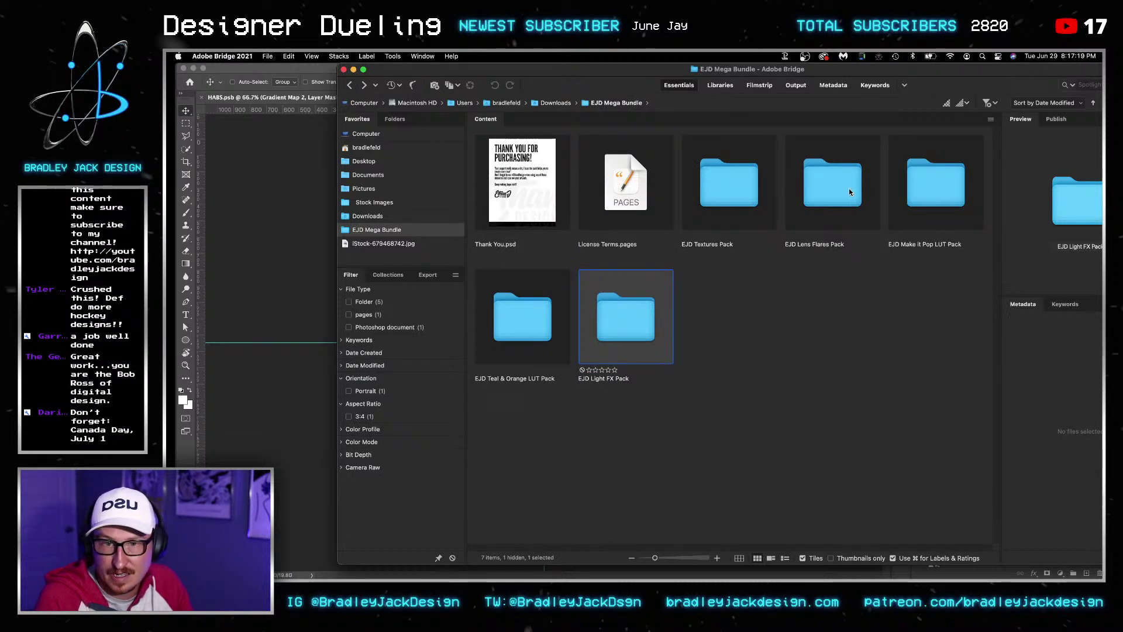
left_click(374, 202)
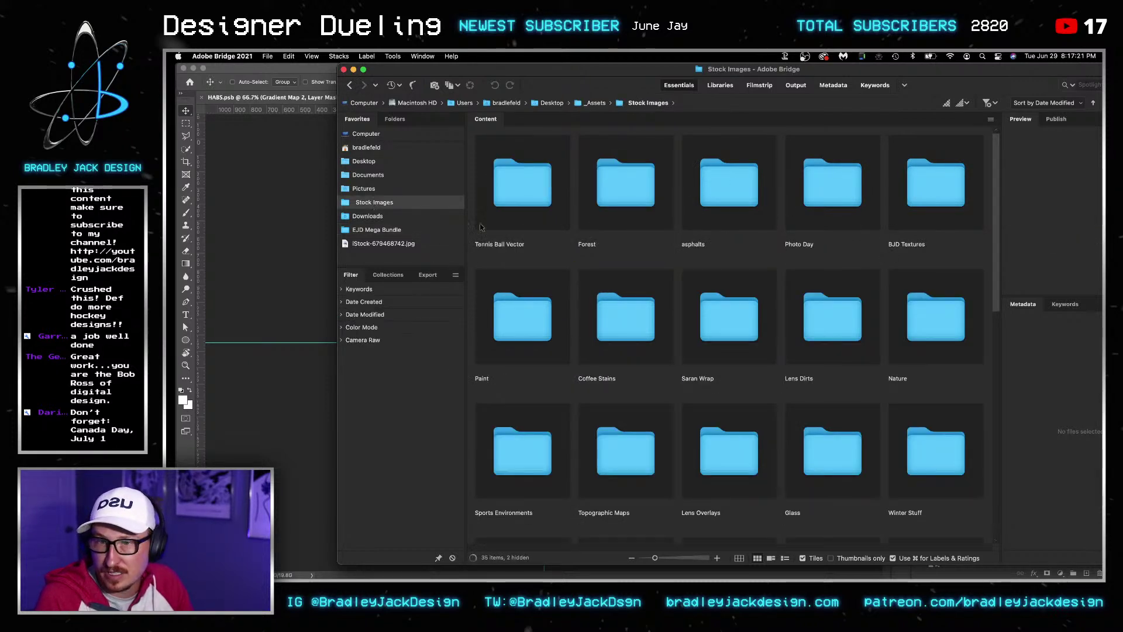
double_click(819, 315)
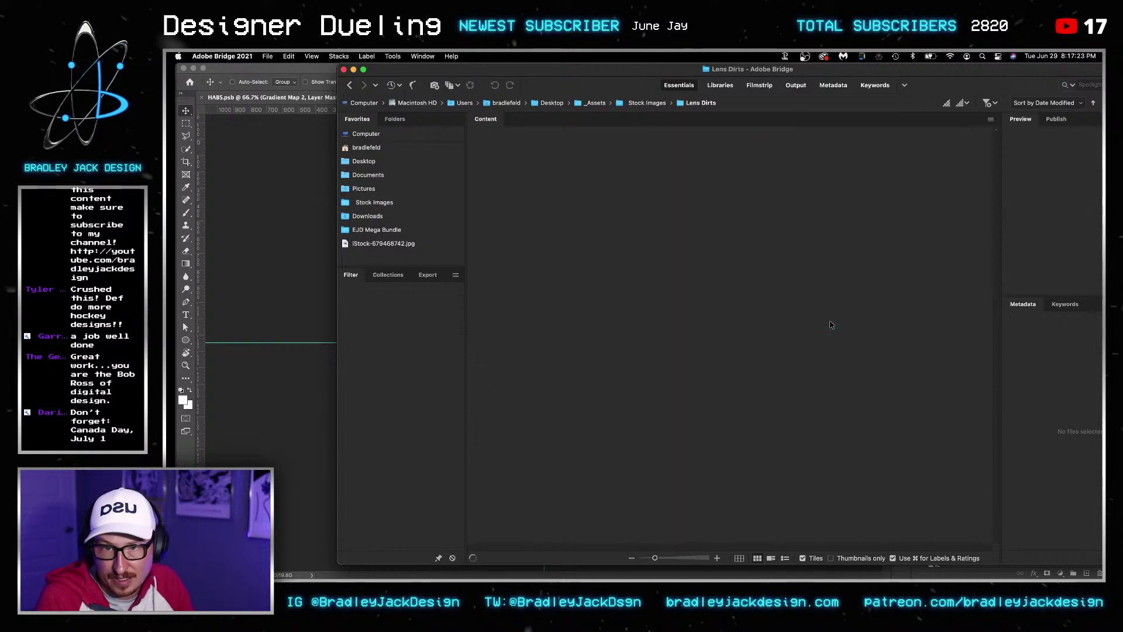
scroll(672, 240, "down", 8)
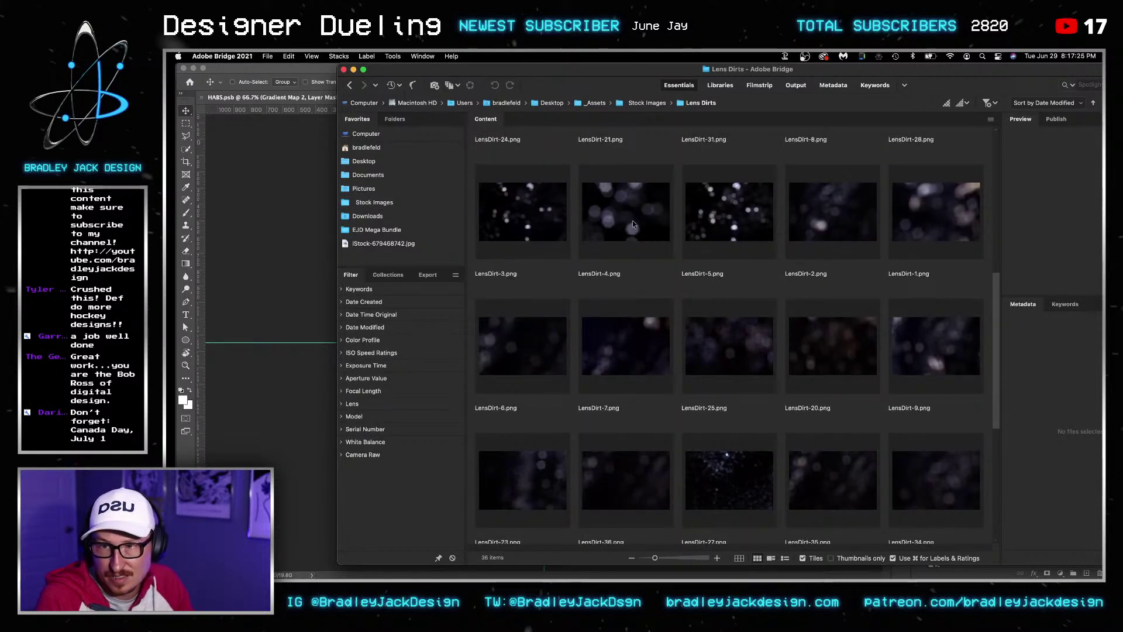
left_click_drag(632, 224, 266, 252)
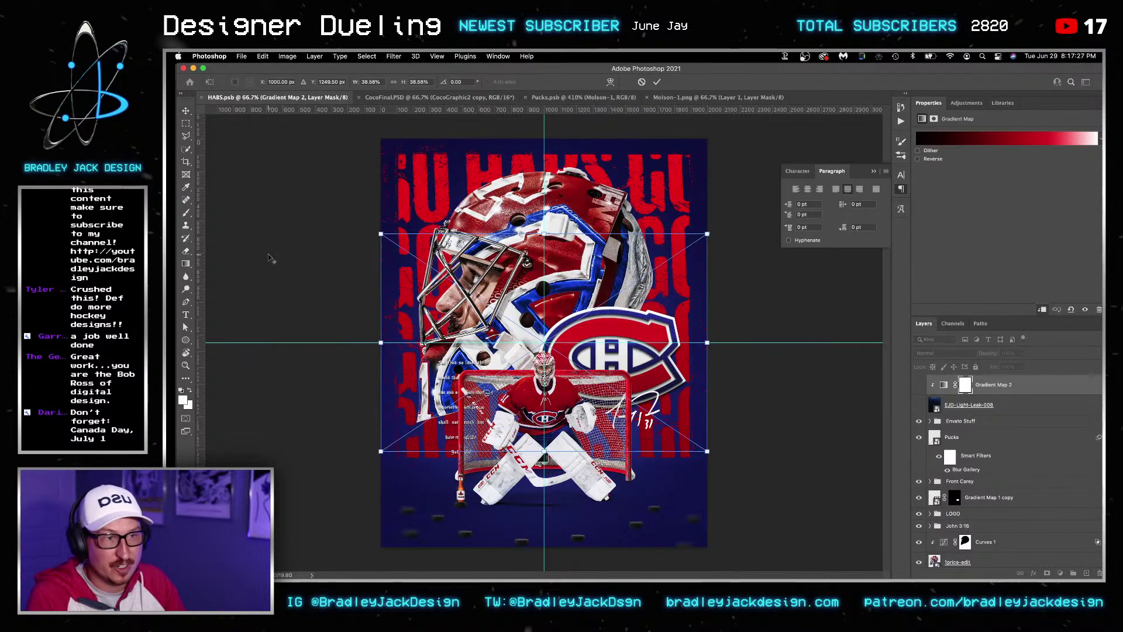
Rotate LensDirt-4 to about -90°, scale it to about 64% to cover the poster, and use Screen mode at 20% opacity
left_click_drag(715, 206, 407, 176)
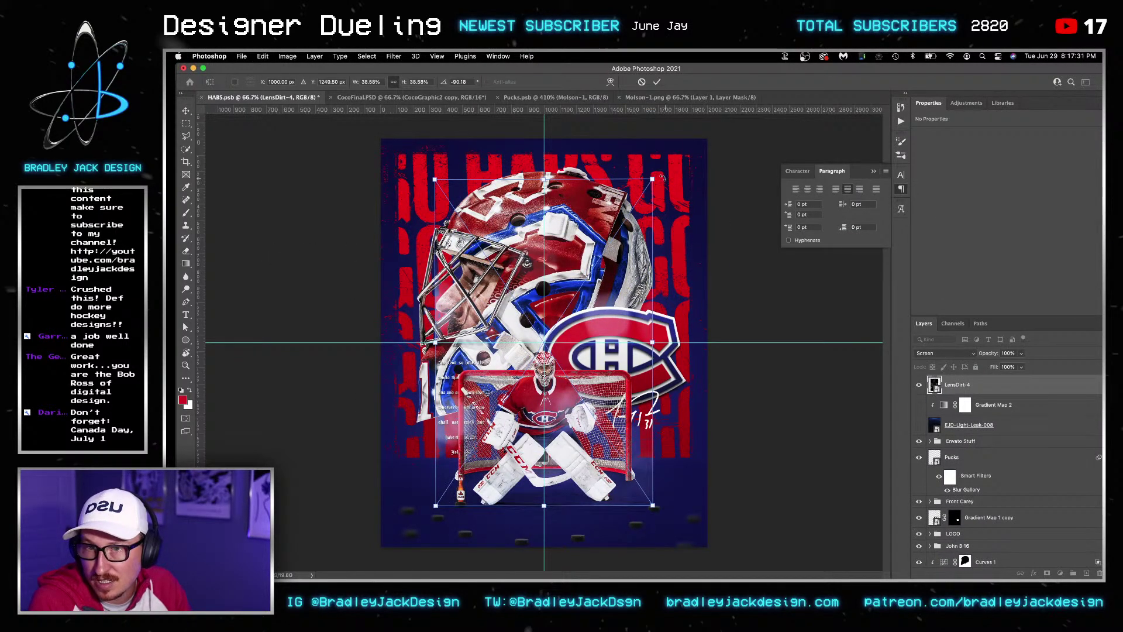
key("Return")
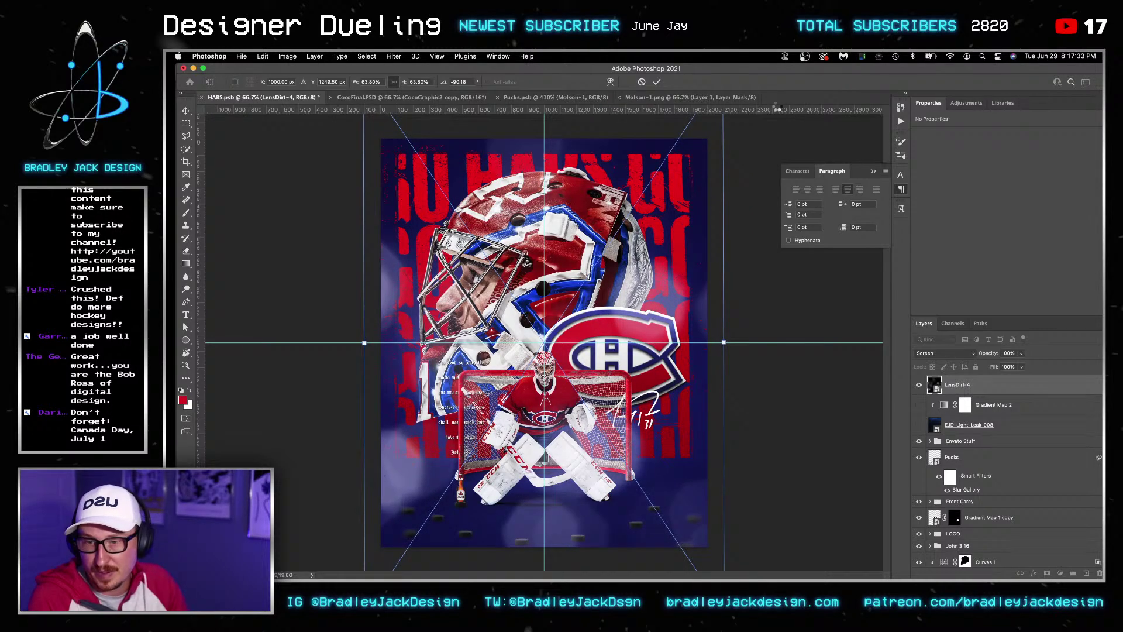
key("2")
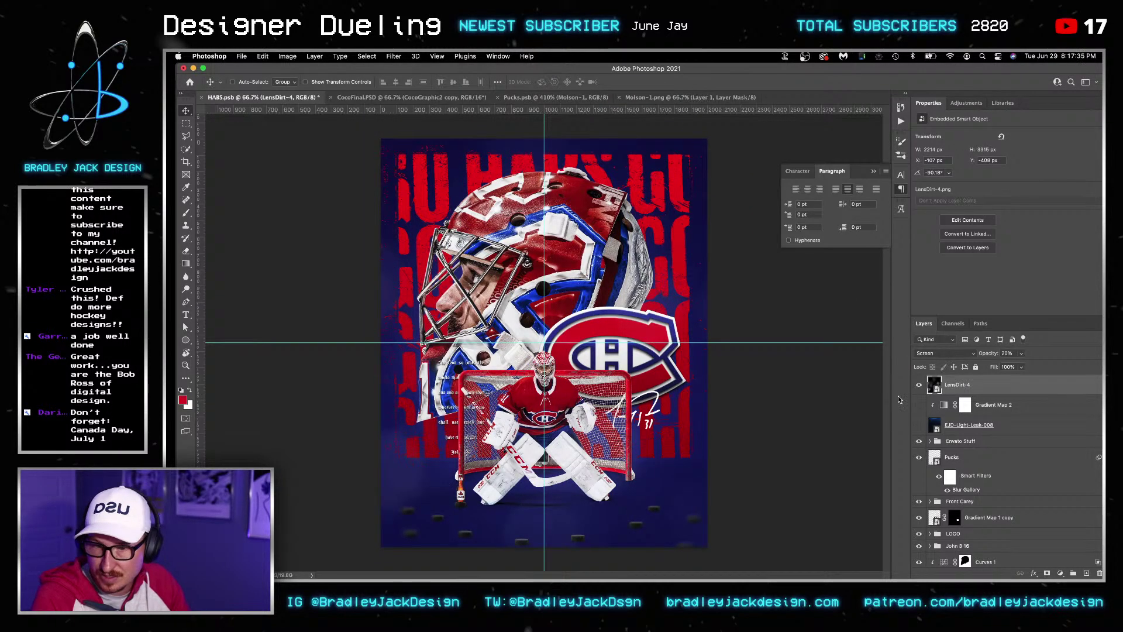
Switch to Bridge, browse the Lens Overlays folder in Stock Images and place Light-Bokeh-59 into the poster
key("super+Tab")
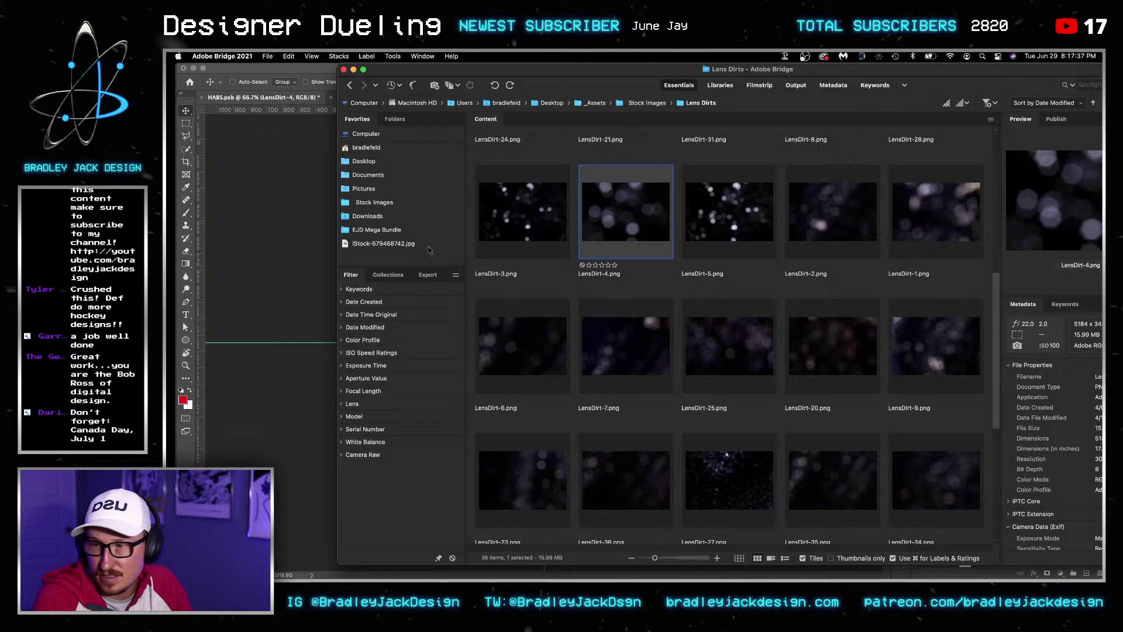
left_click(381, 204)
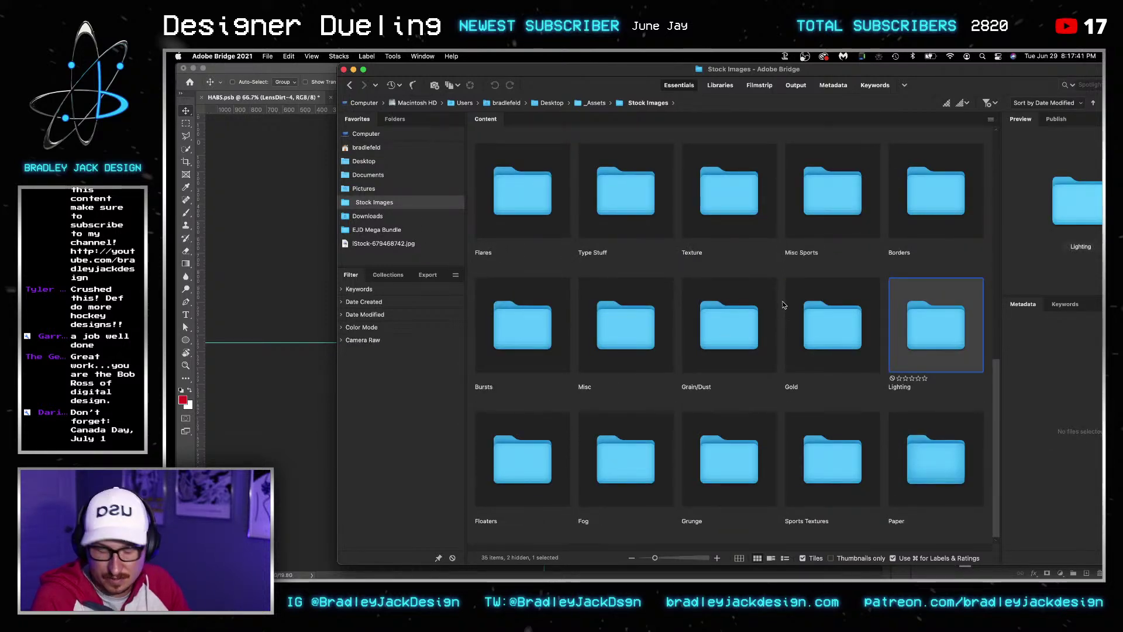
double_click(706, 308)
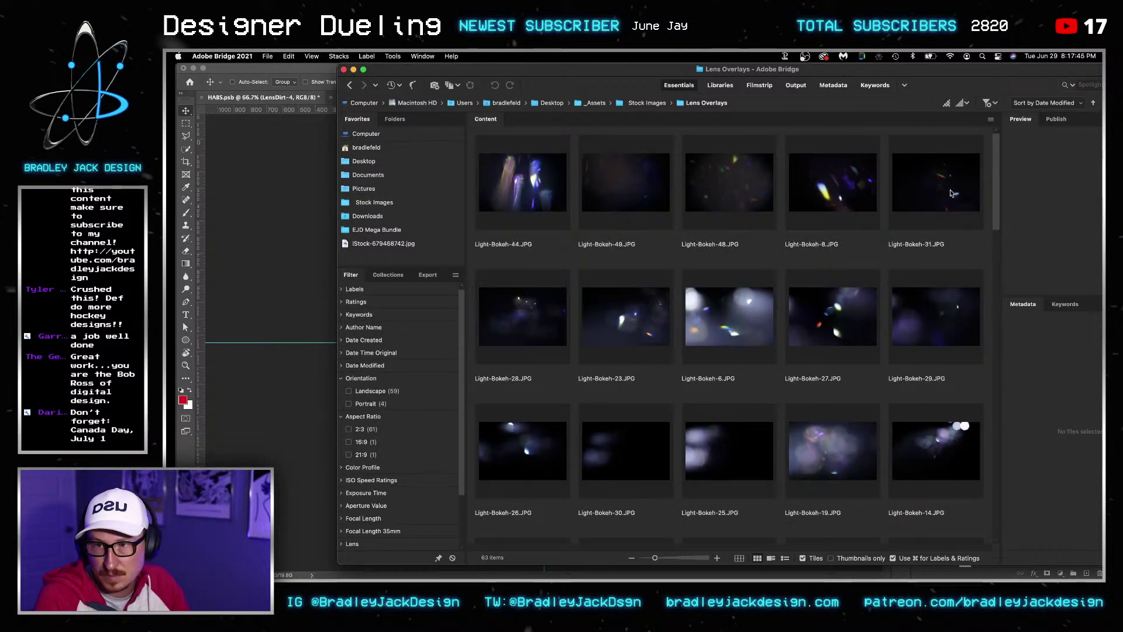
left_click_drag(950, 196, 927, 212)
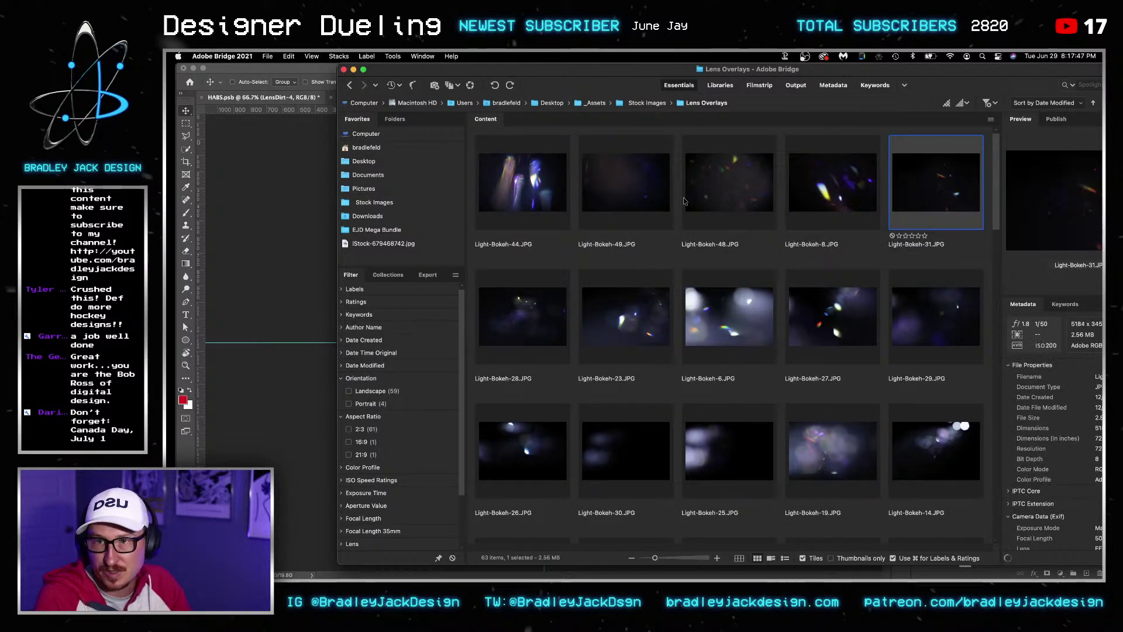
scroll(736, 213, "down", 5)
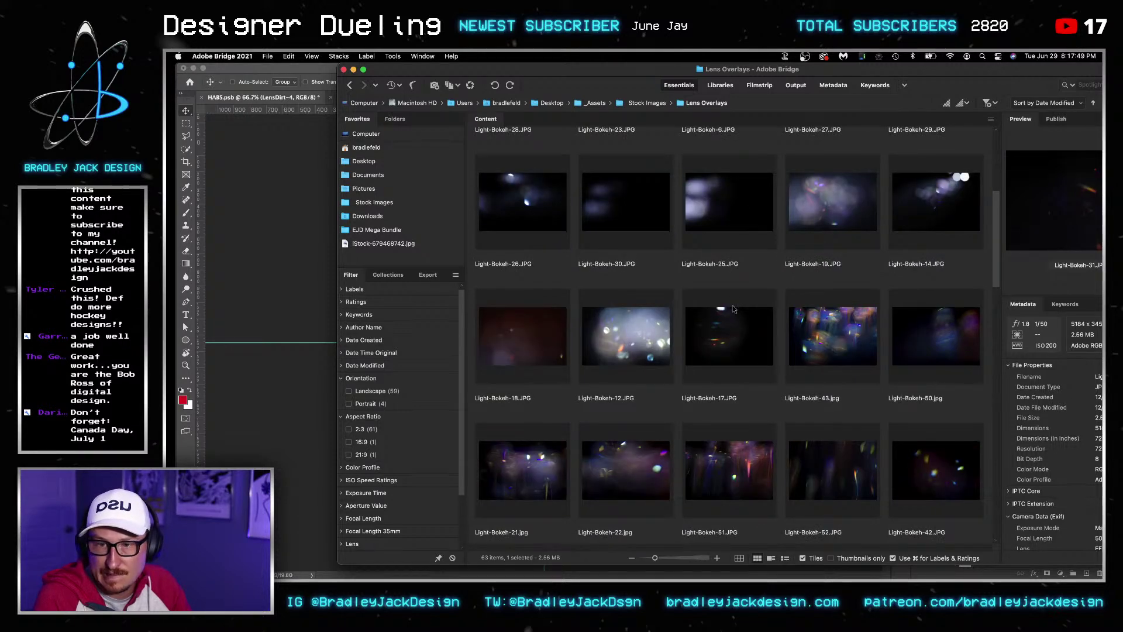
scroll(733, 308, "down", 6)
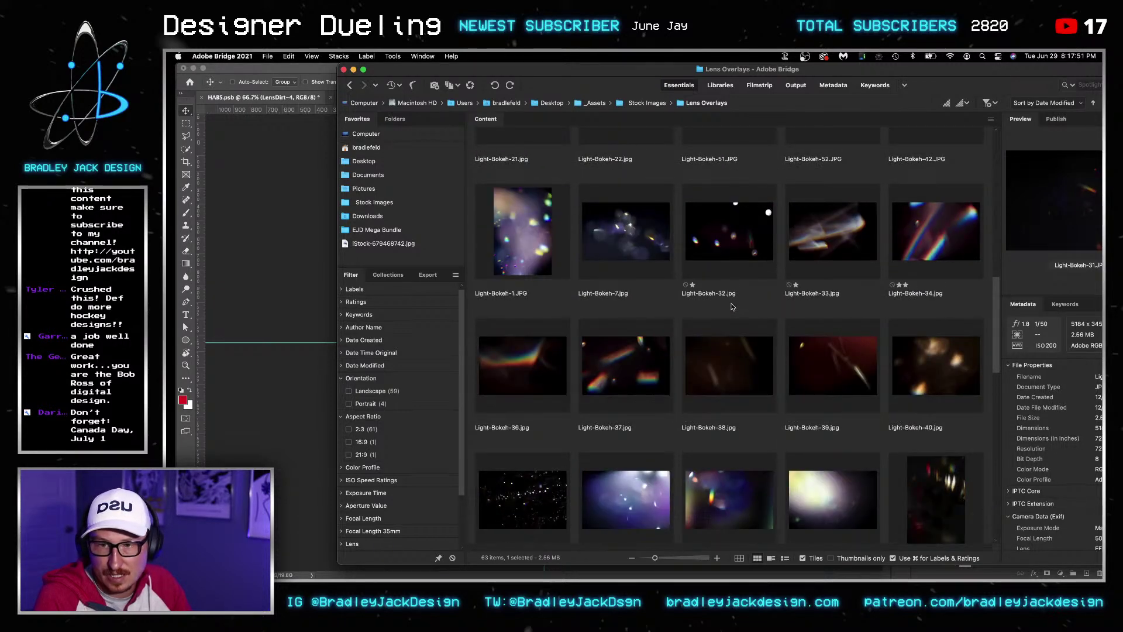
scroll(749, 272, "down", 8)
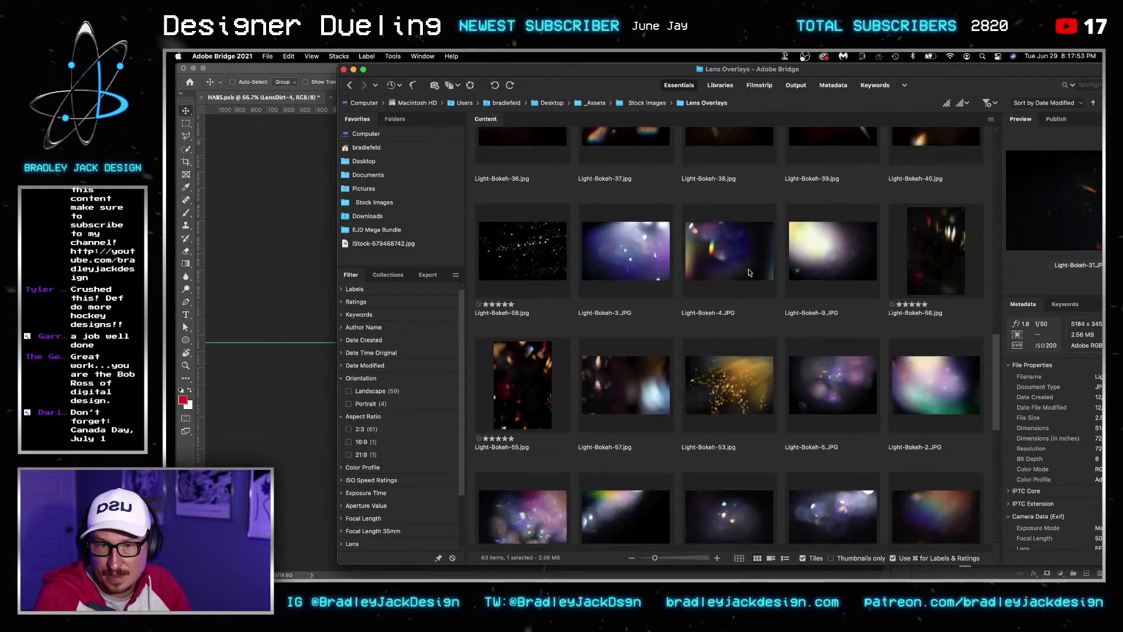
scroll(749, 273, "down", 3)
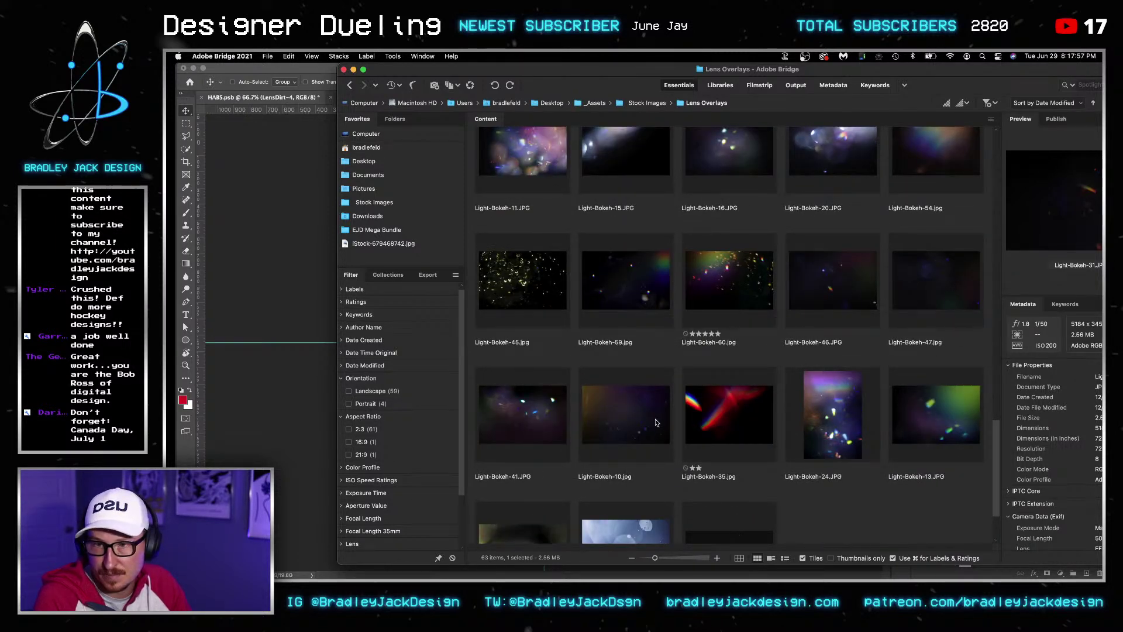
left_click_drag(639, 300, 308, 284)
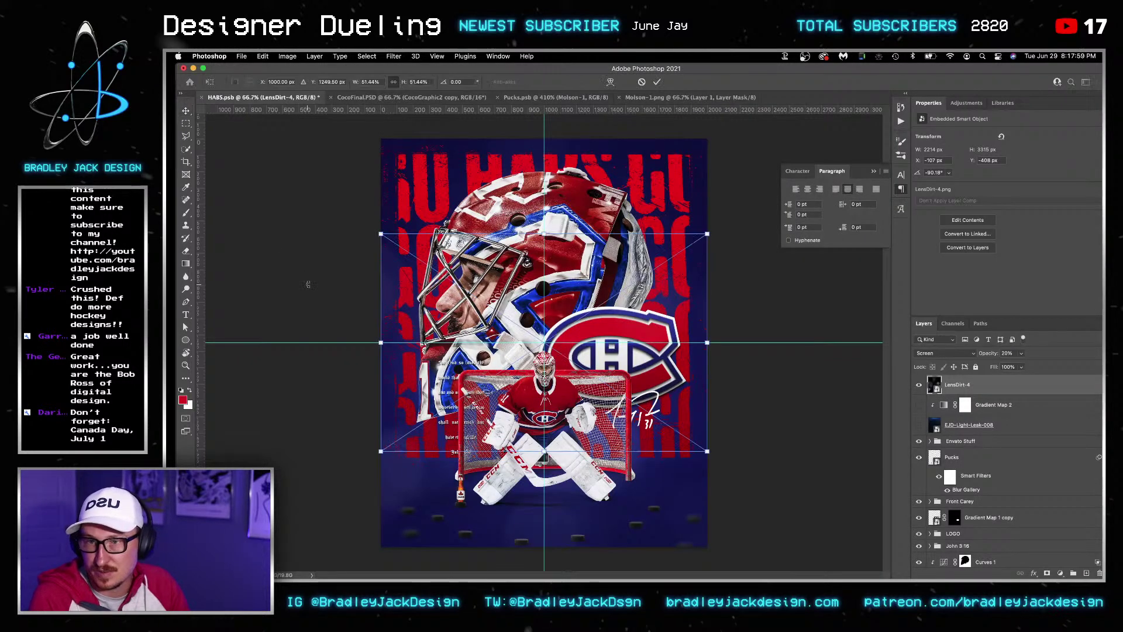
Rotate the Light-Bokeh-59 overlay to -90° and enlarge it to cover the whole poster
left_click_drag(725, 230, 431, 138)
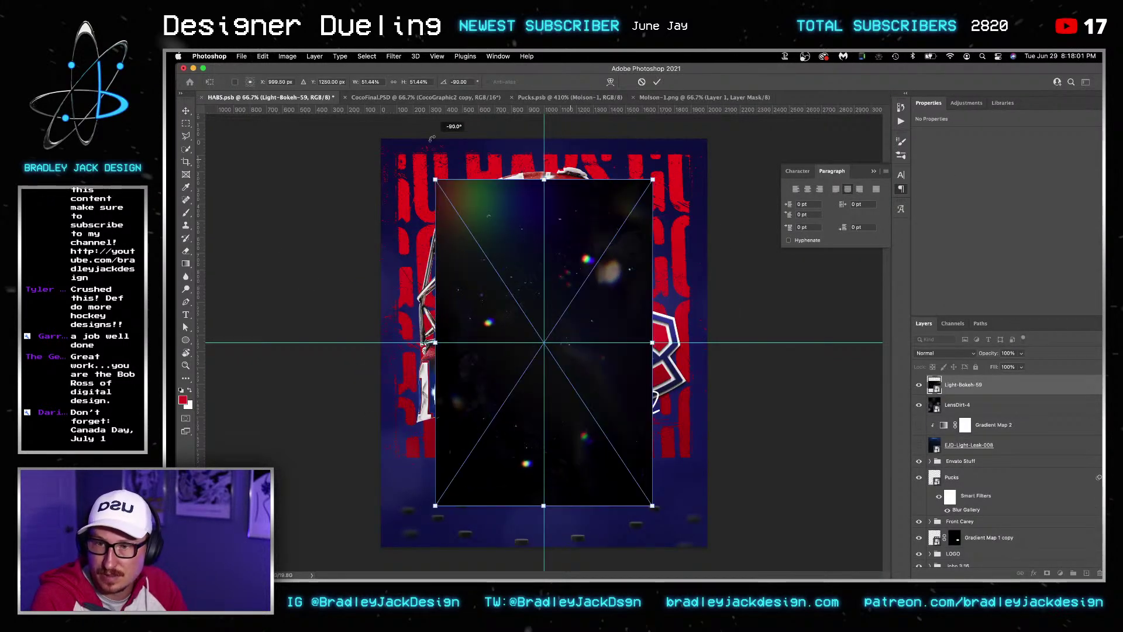
left_click_drag(652, 505, 740, 564)
key("Return")
Inspect the bokeh spots up close and set the Light-Bokeh-59 layer to the Screen blend mode
key("z")
left_click_drag(664, 200, 723, 206)
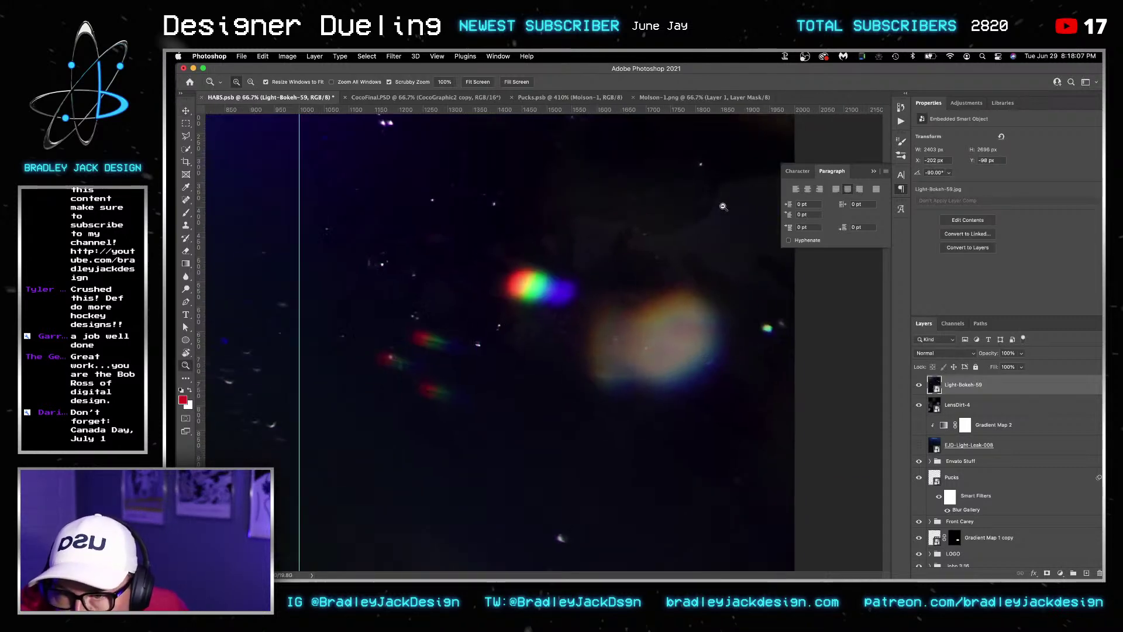
left_click(654, 266, "alt")
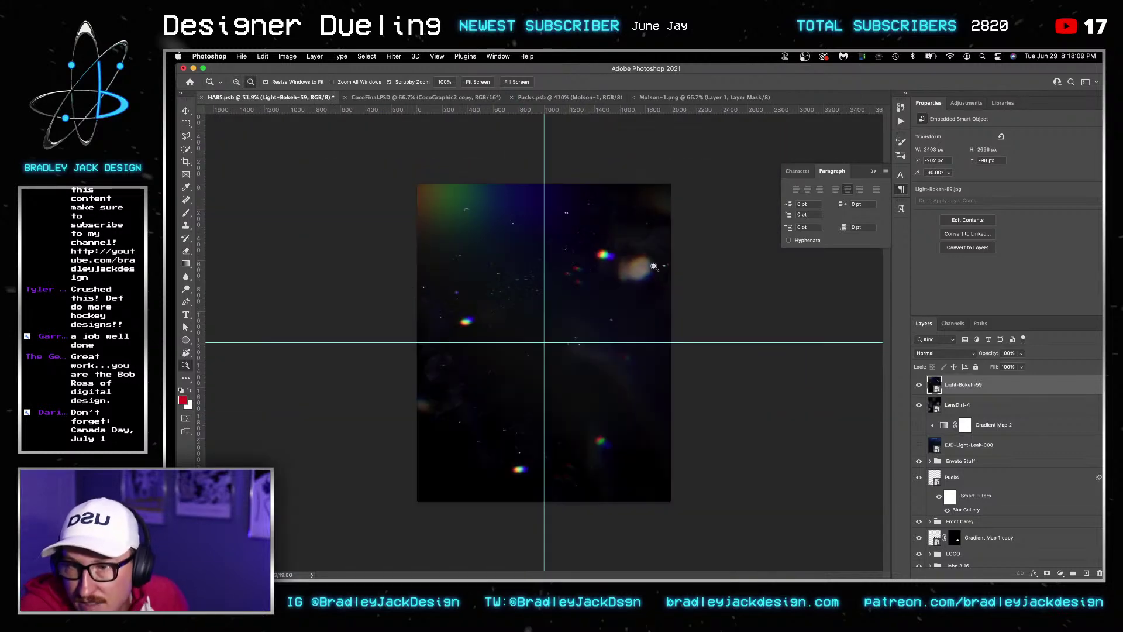
key("v")
key("shift+alt+s")
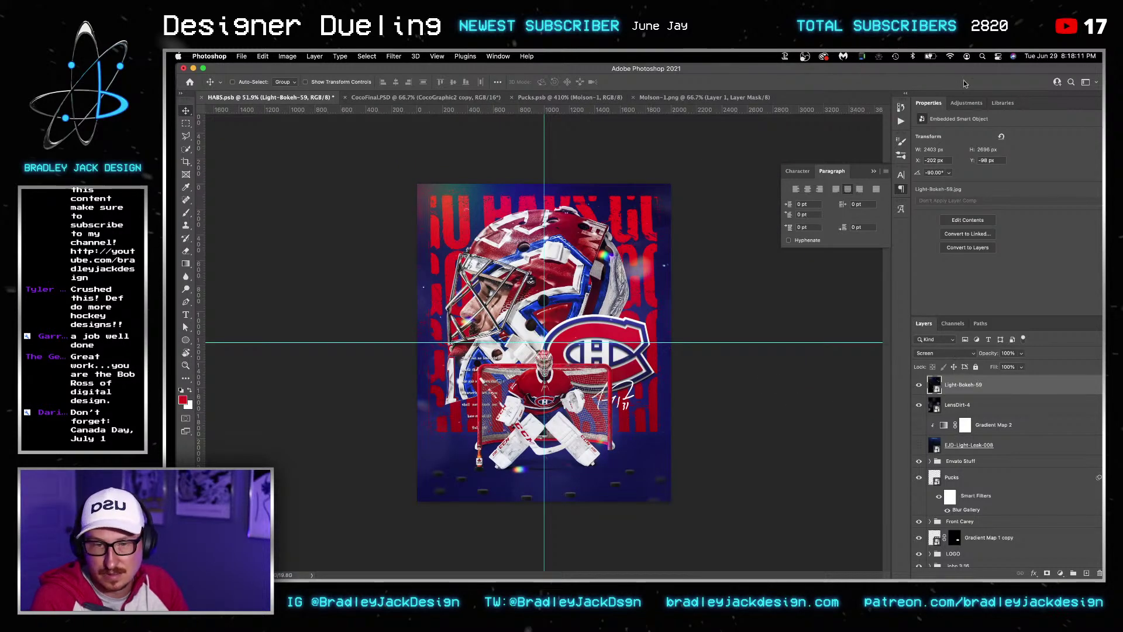
Clip a Levels adjustment with a black input of 12 to Light-Bokeh-59 and save the poster
left_click(967, 102)
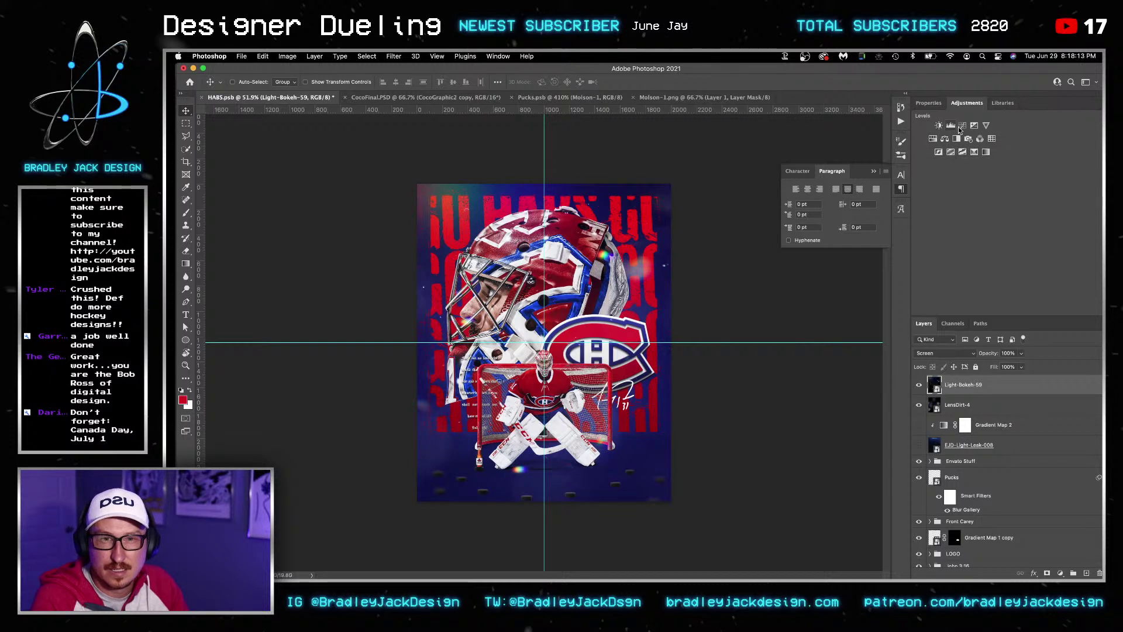
left_click(959, 130)
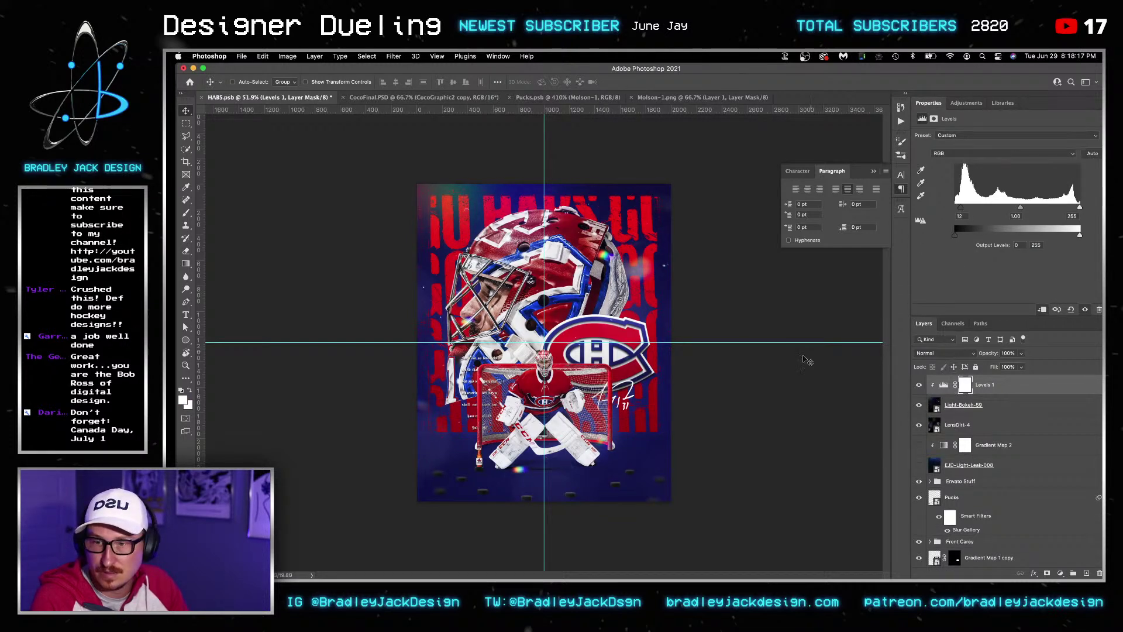
key("super+s")
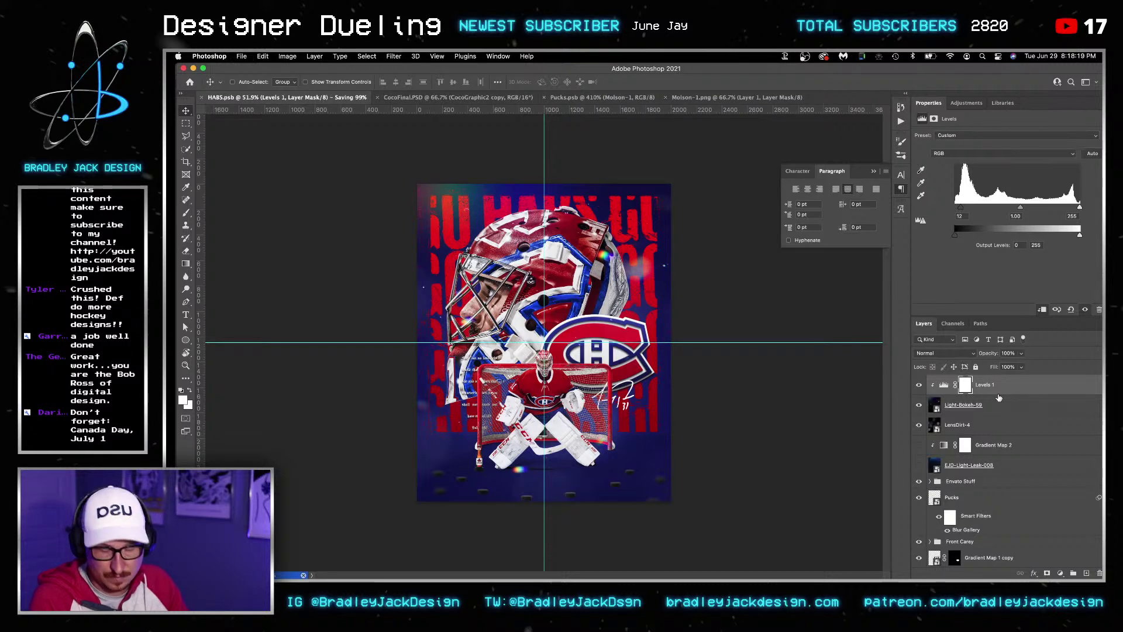
Stamp all visible layers into a new layer at the top of the stack and convert it to a smart object
key("super+alt+shift+e")
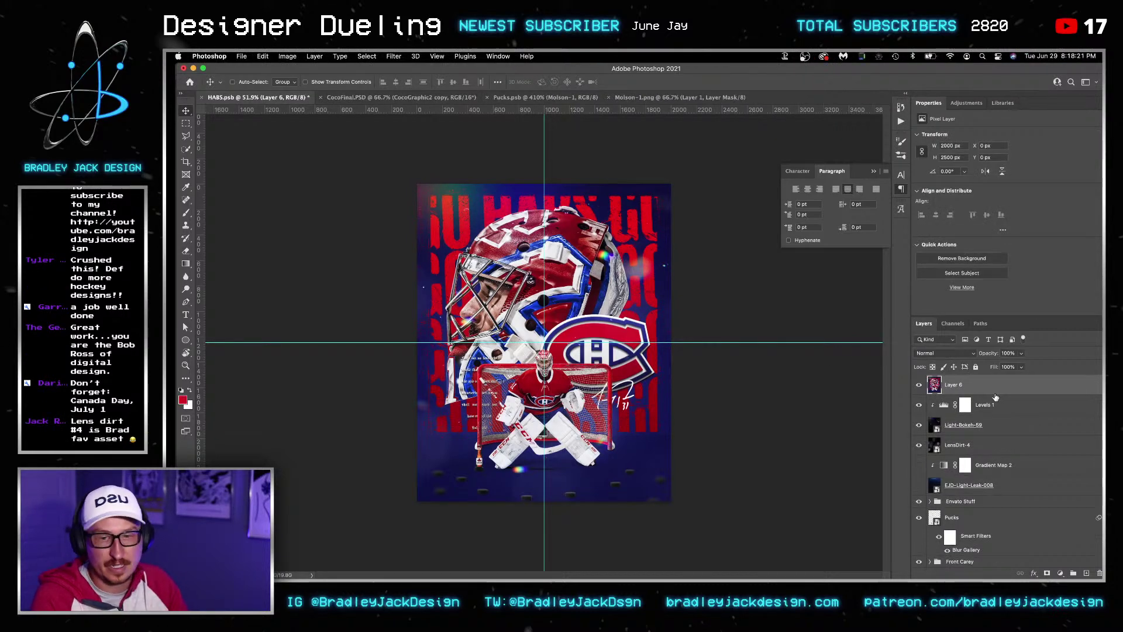
right_click(955, 388)
left_click(1014, 242)
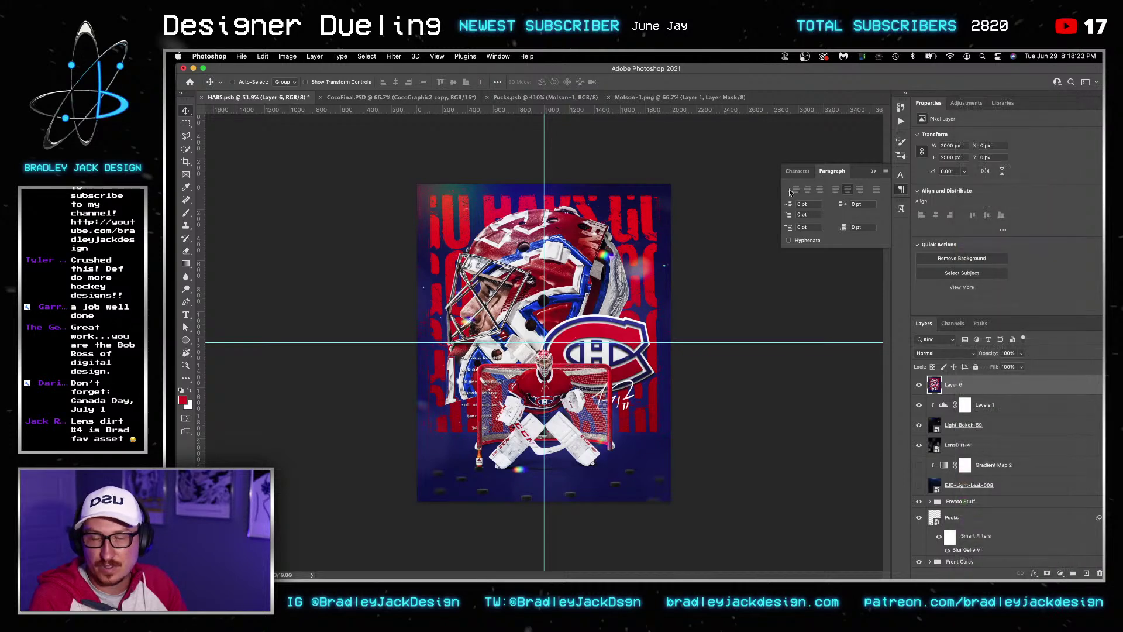
Open the Camera Raw Filter on the merged layer and set Contrast to +5, Texture to +10 and Clarity to +3
left_click(394, 57)
left_click(403, 130)
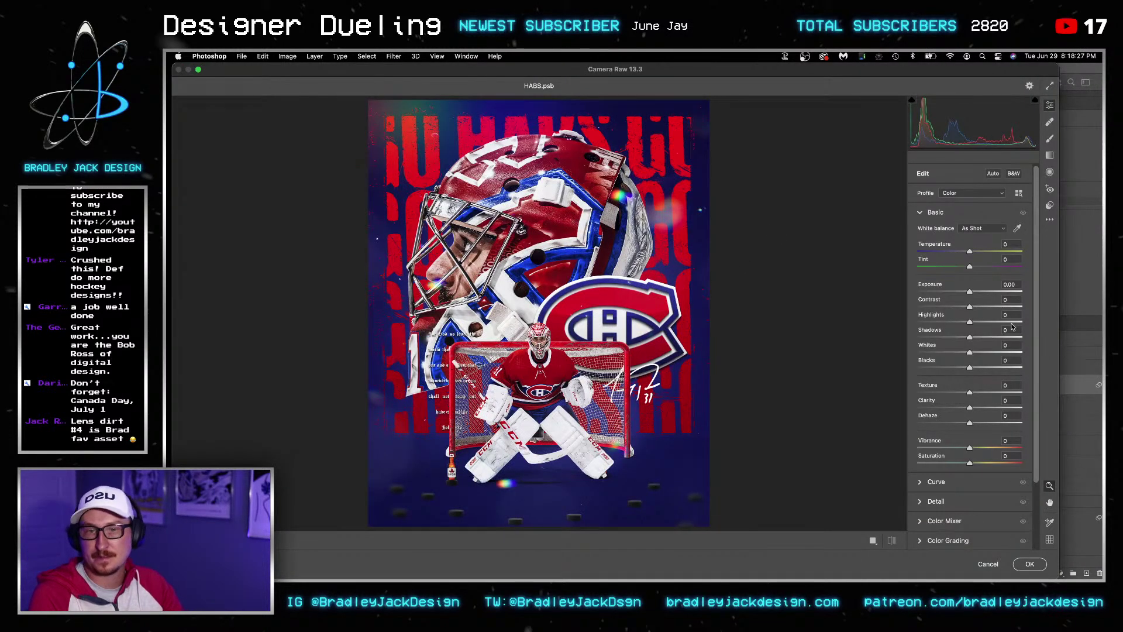
left_click(1006, 301)
type("5")
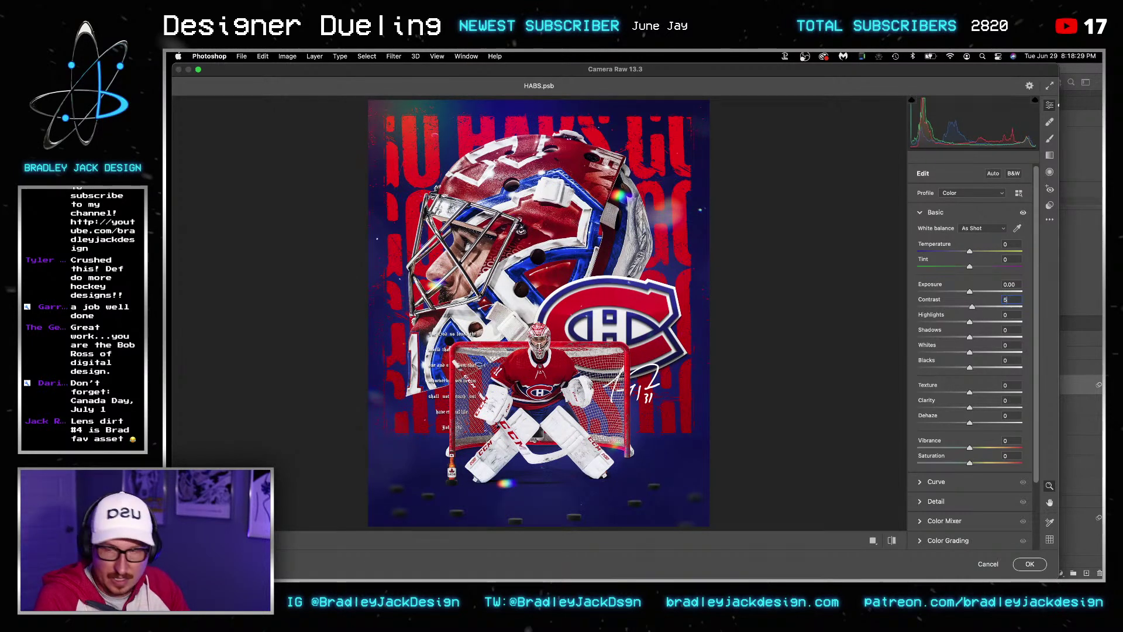
left_click(1006, 385)
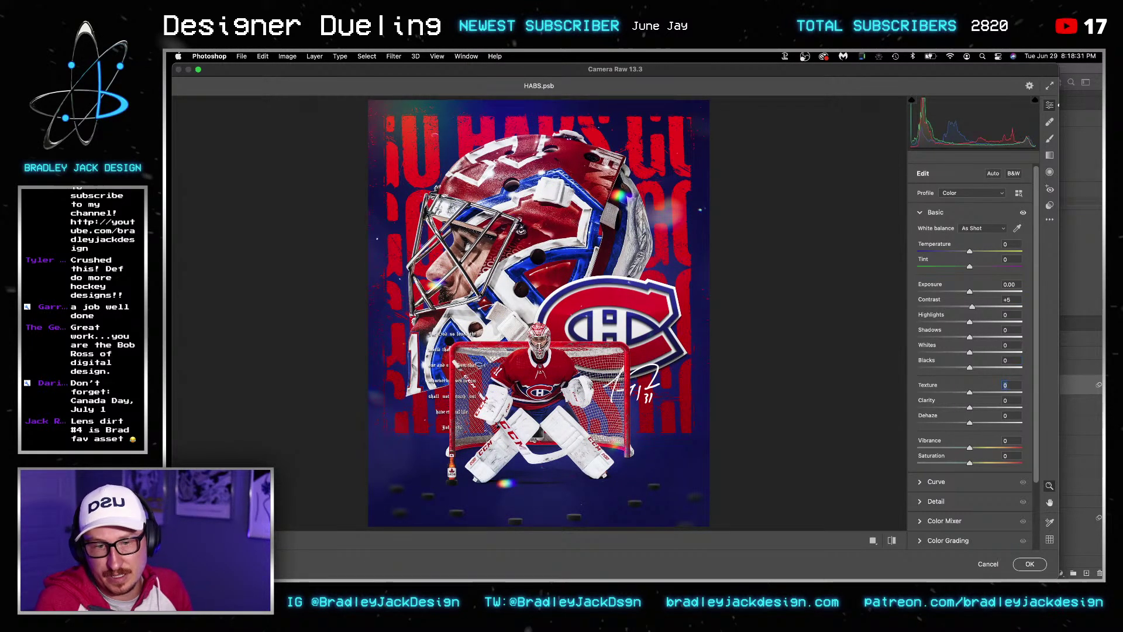
type("10")
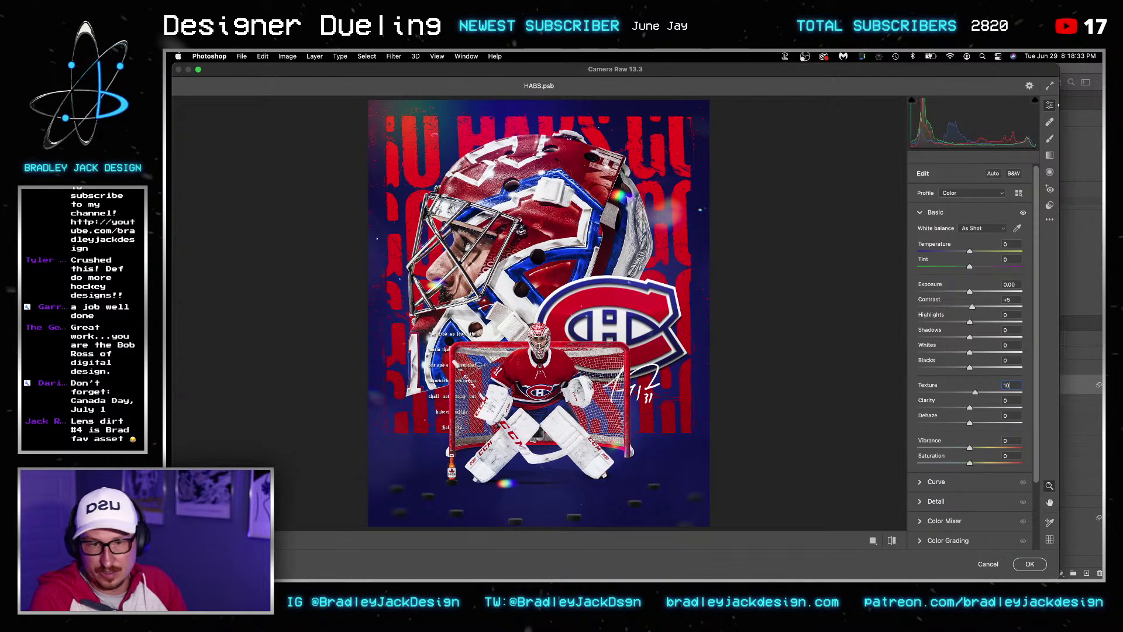
key("Tab")
type("3")
key("Tab")
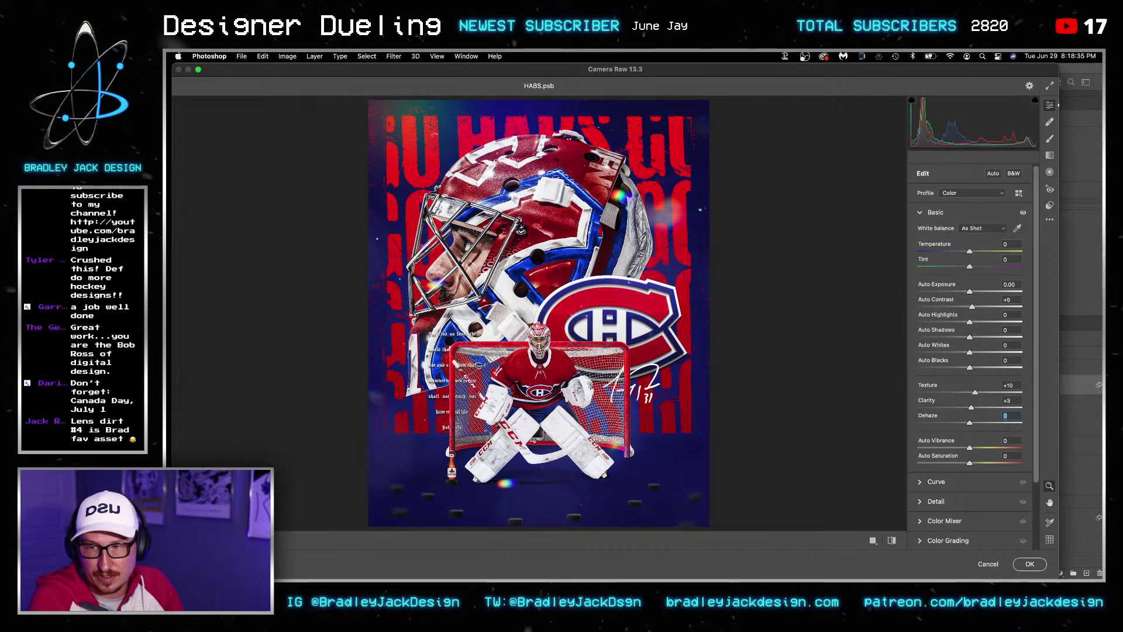
Set Dehaze to +20, Vibrance to +10 and Saturation to +10 in the Camera Raw settings
key("Tab")
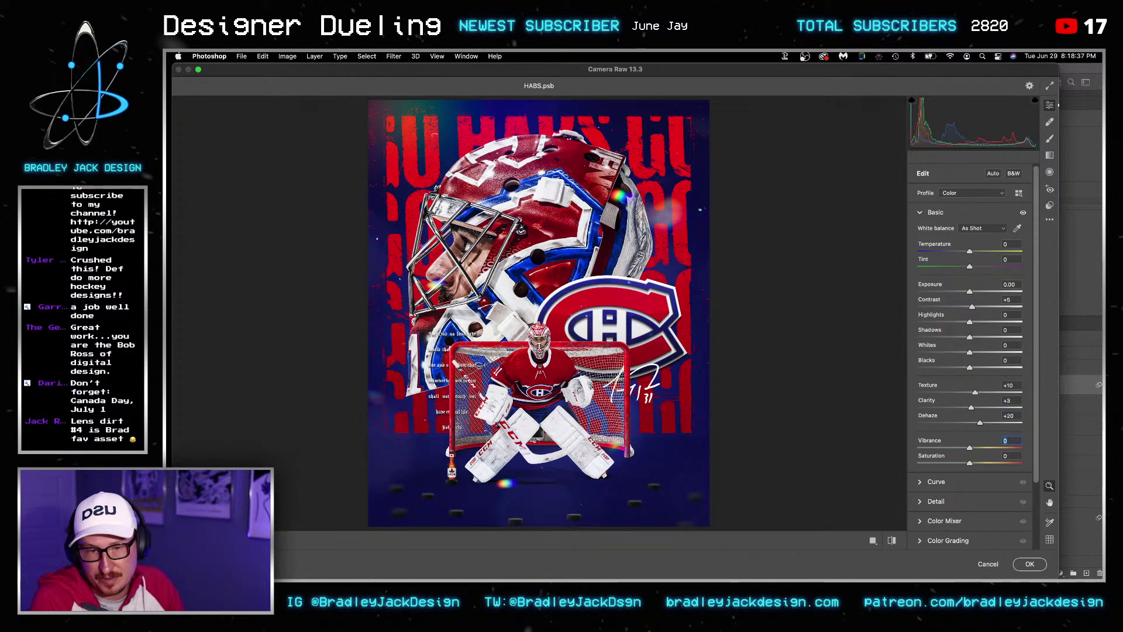
type("10")
key("Tab")
type("10")
key("Return")
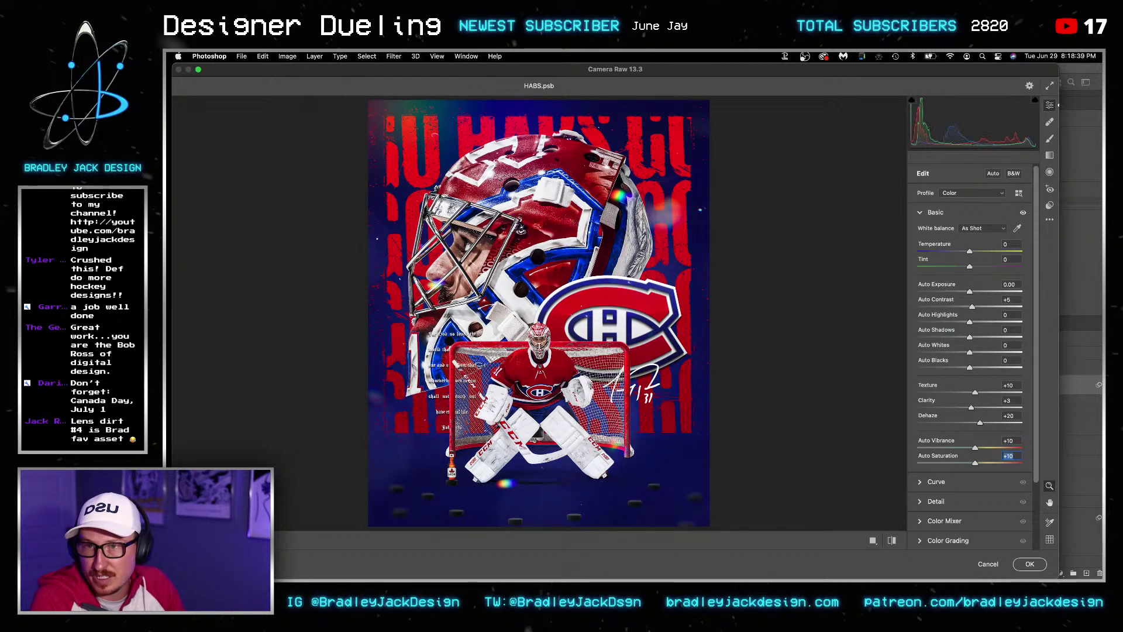
In Camera Raw Color Grading, tint the global wheel to hue 344, saturation 32 and the highlights to hue 181, saturation about 43
scroll(934, 463, "down", 3)
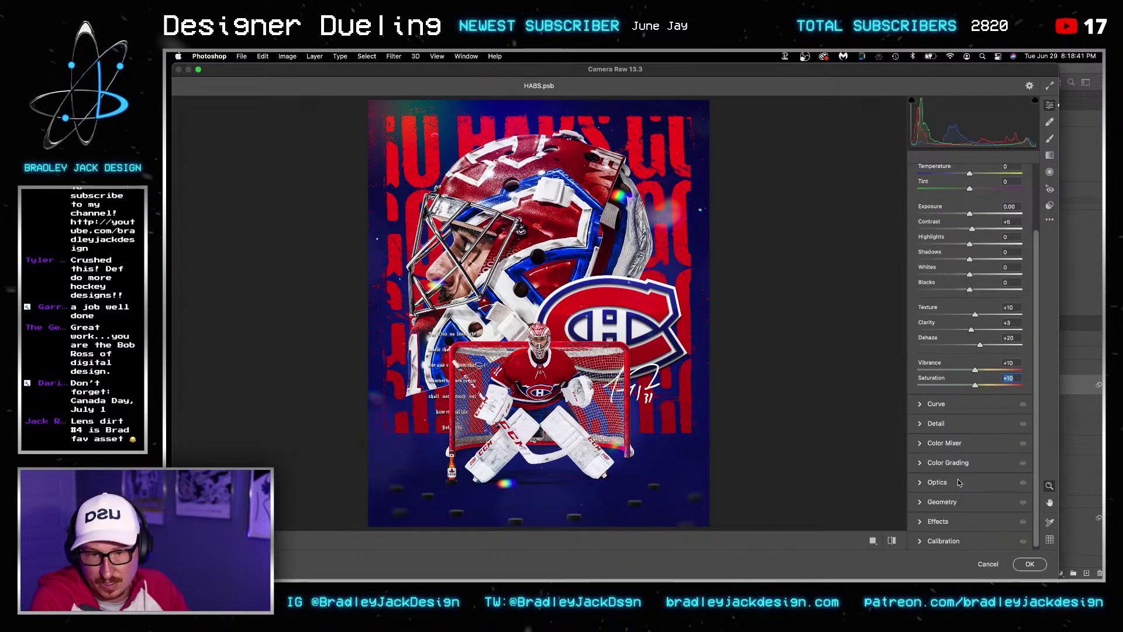
left_click(935, 462)
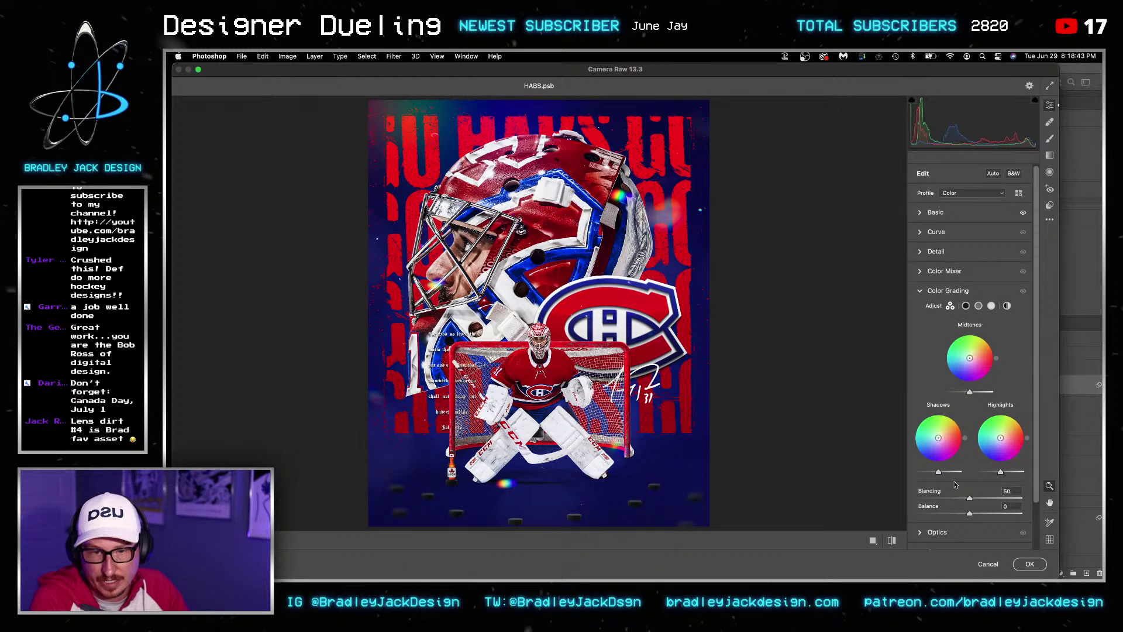
left_click(1007, 306)
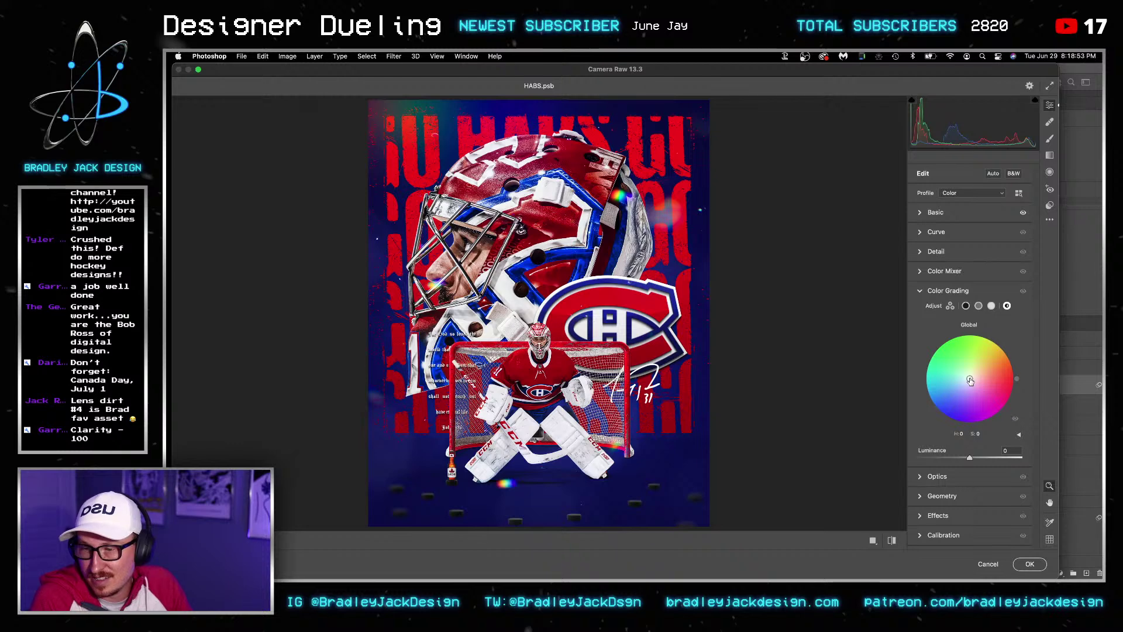
mouse_move(970, 381)
left_mouse_down()
mouse_move(977, 372)
mouse_move(983, 382)
left_mouse_up()
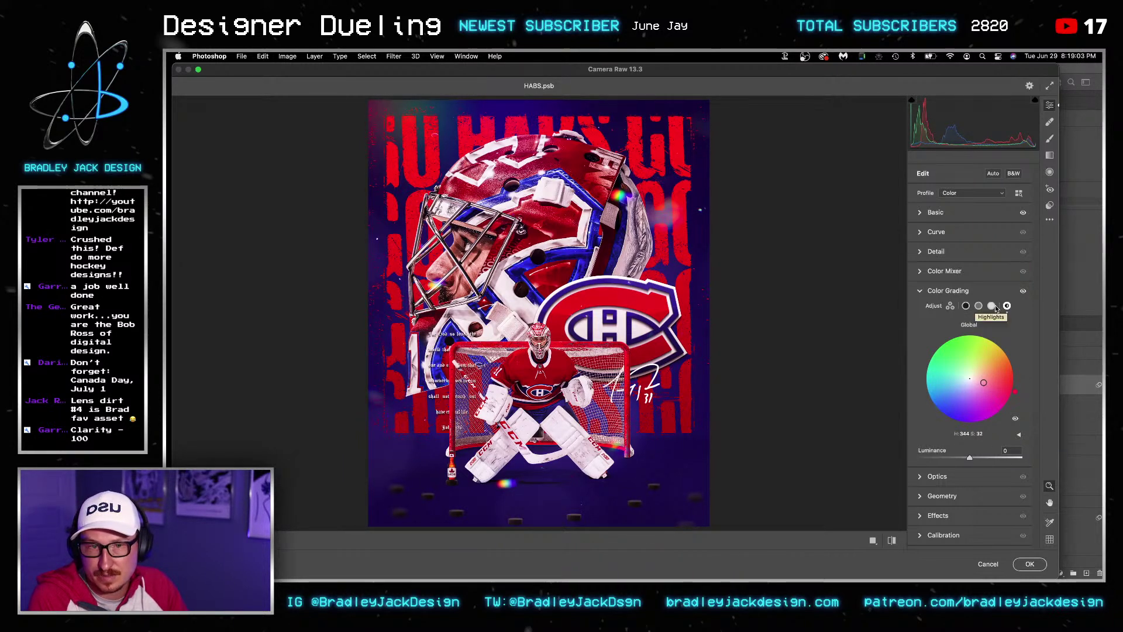
left_click(991, 305)
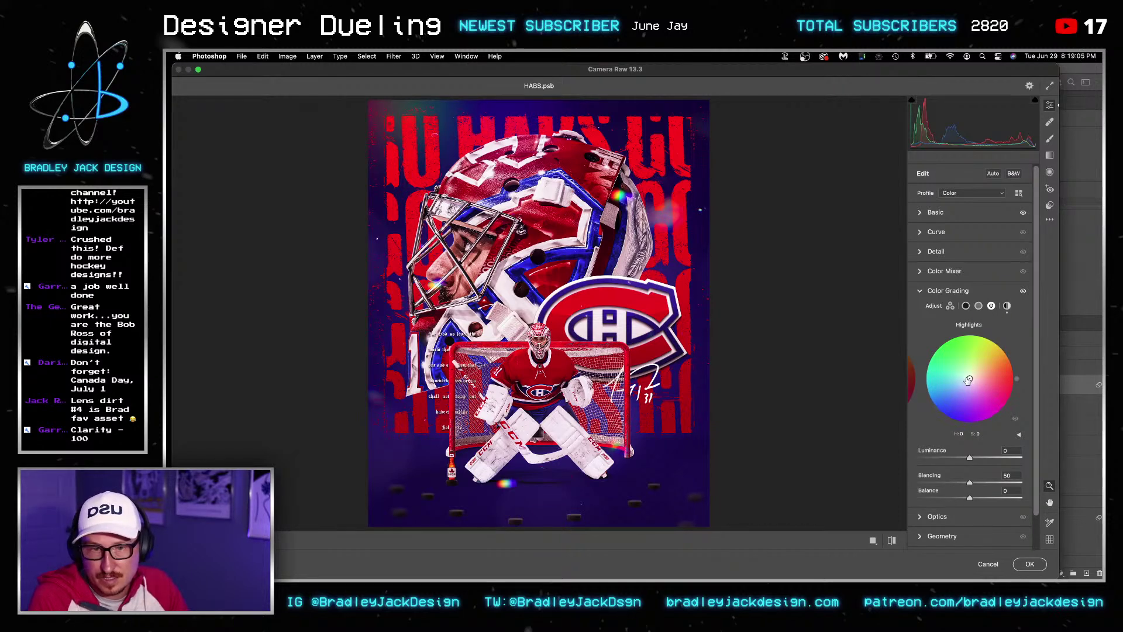
left_click_drag(966, 376, 952, 381)
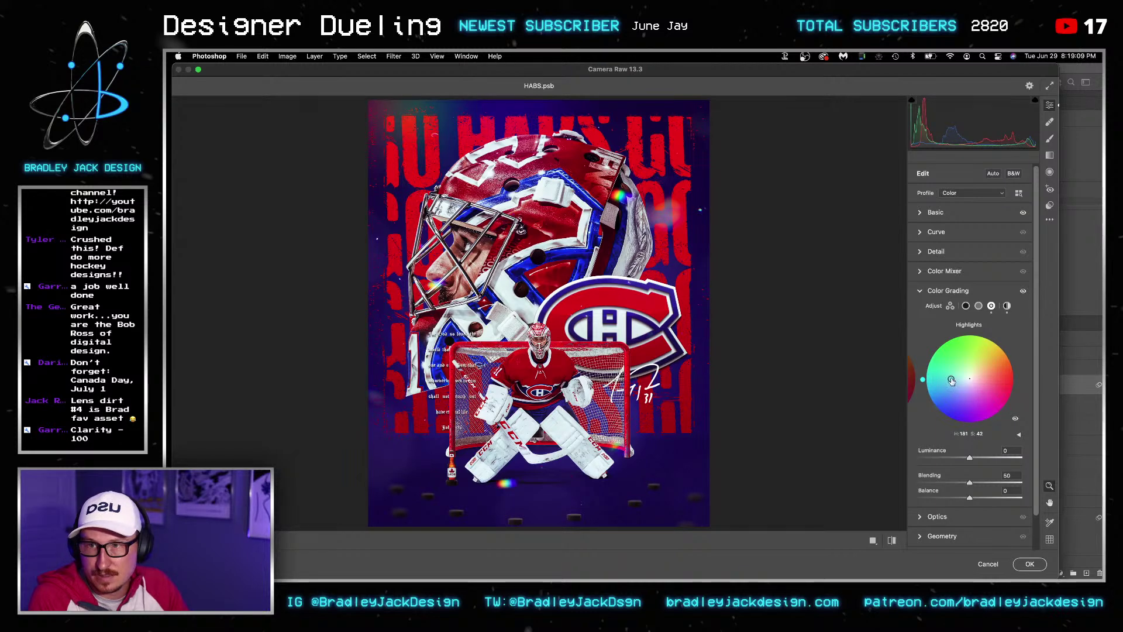
Tint the midtones to about hue 343, saturation 24 and the shadows to about hue 269, saturation 37
left_click(978, 306)
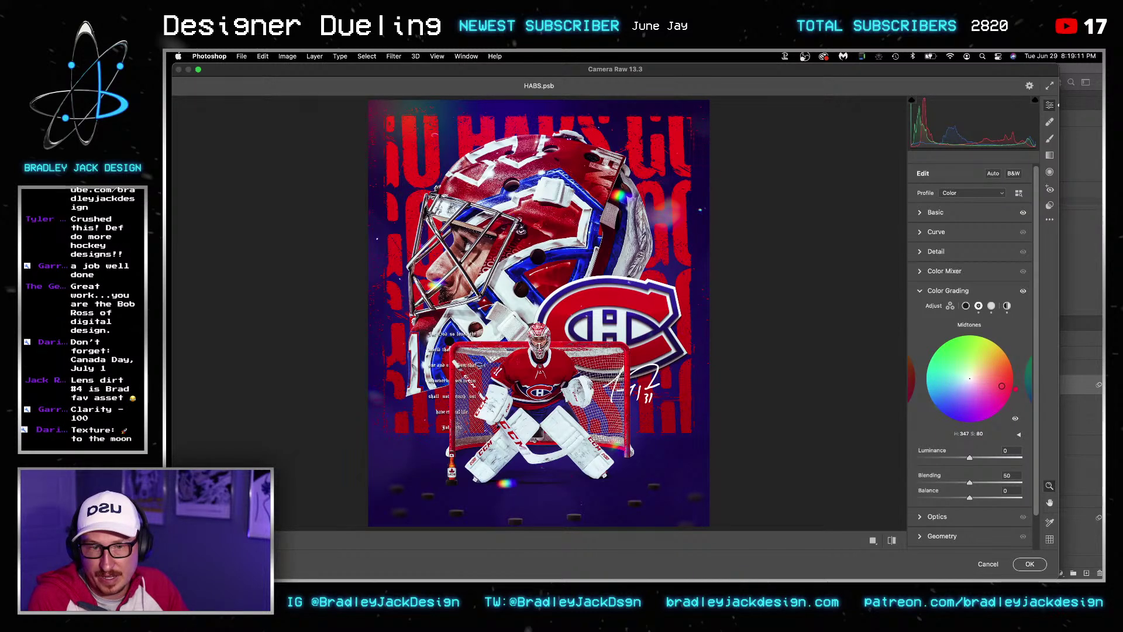
mouse_move(969, 378)
left_mouse_down()
mouse_move(1001, 385)
mouse_move(986, 382)
left_mouse_up()
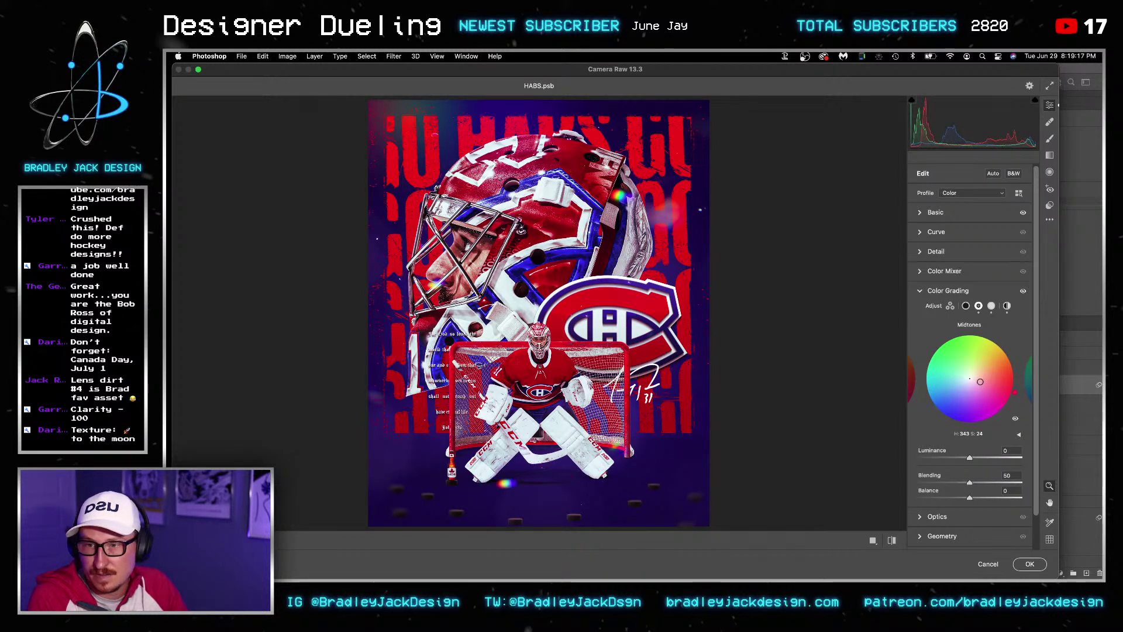
left_click(966, 305)
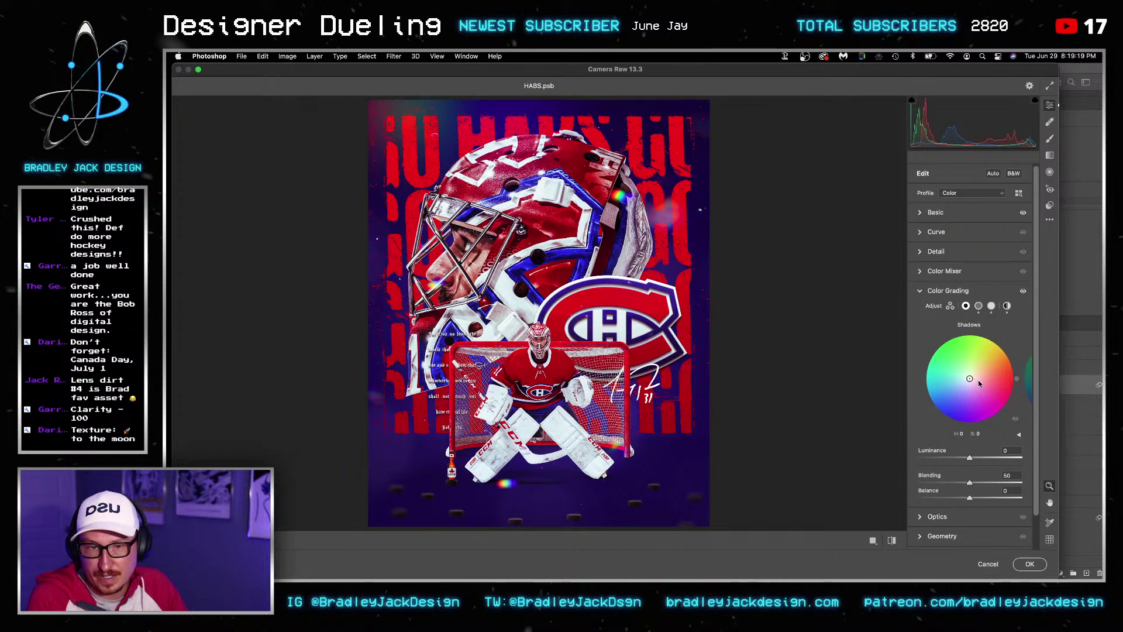
mouse_move(979, 382)
left_mouse_down()
mouse_move(968, 366)
mouse_move(977, 356)
mouse_move(989, 373)
mouse_move(969, 395)
left_mouse_up()
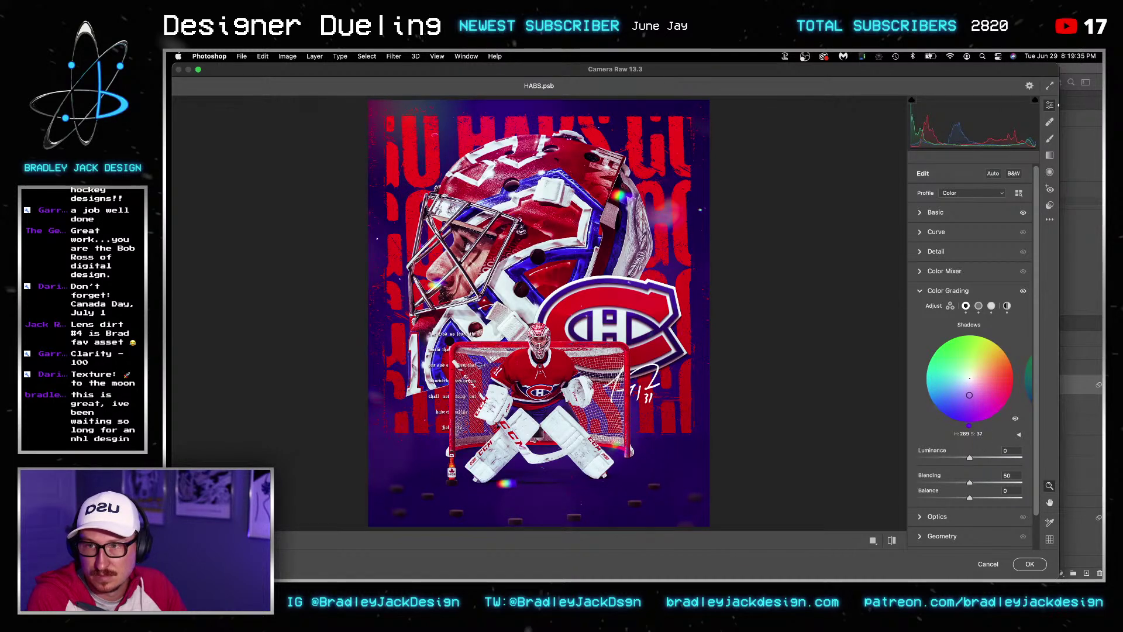
Set the midtones to hue 42, saturation 32 and luminance +23, with blending 62 and balance +29, and apply the Camera Raw filter
left_click(979, 305)
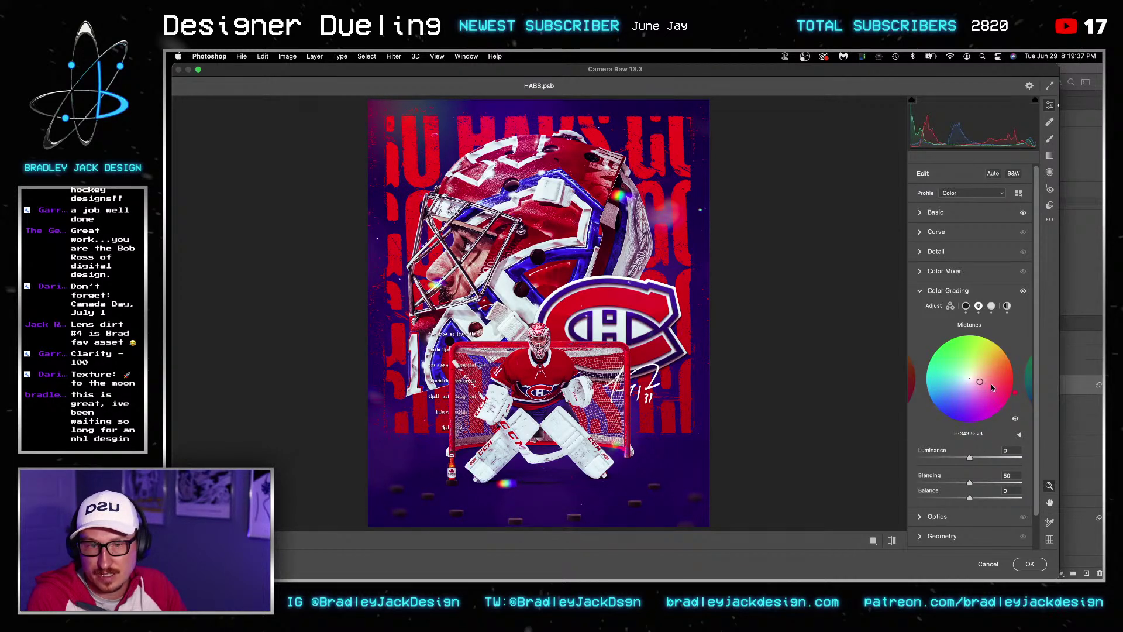
mouse_move(979, 381)
left_mouse_down()
mouse_move(972, 393)
mouse_move(980, 369)
left_mouse_up()
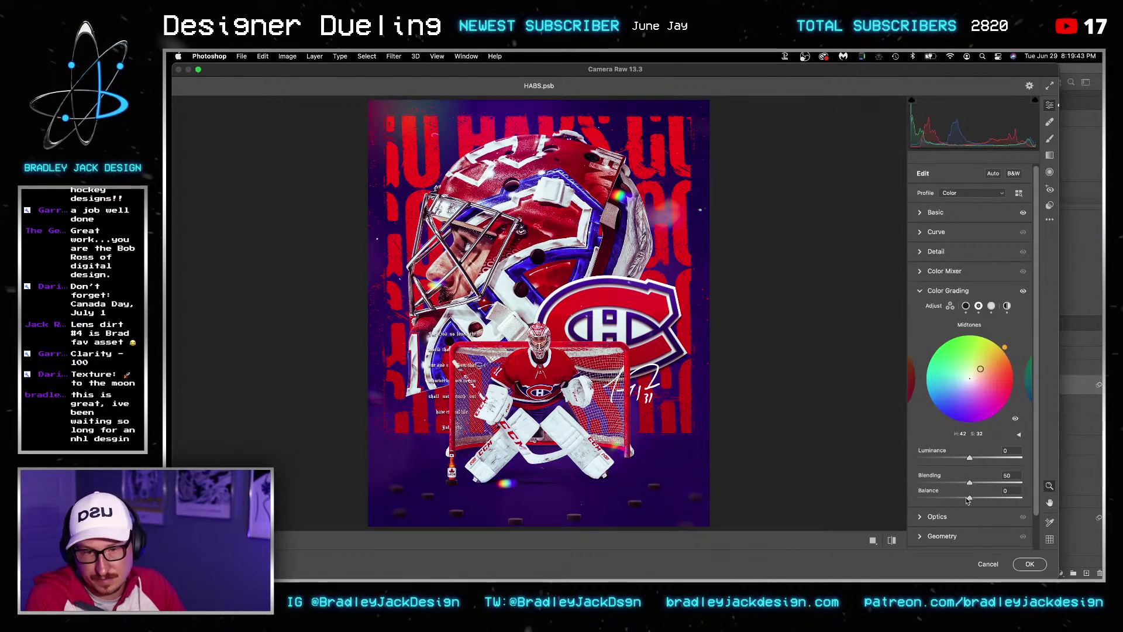
left_click_drag(969, 482, 982, 459)
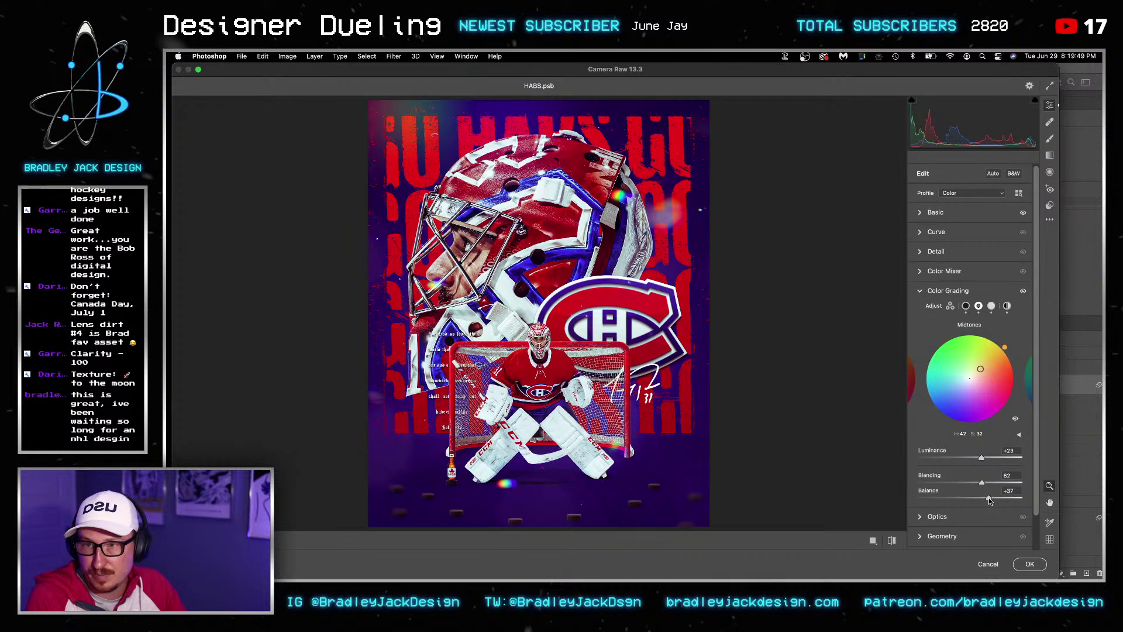
left_click_drag(969, 497, 985, 501)
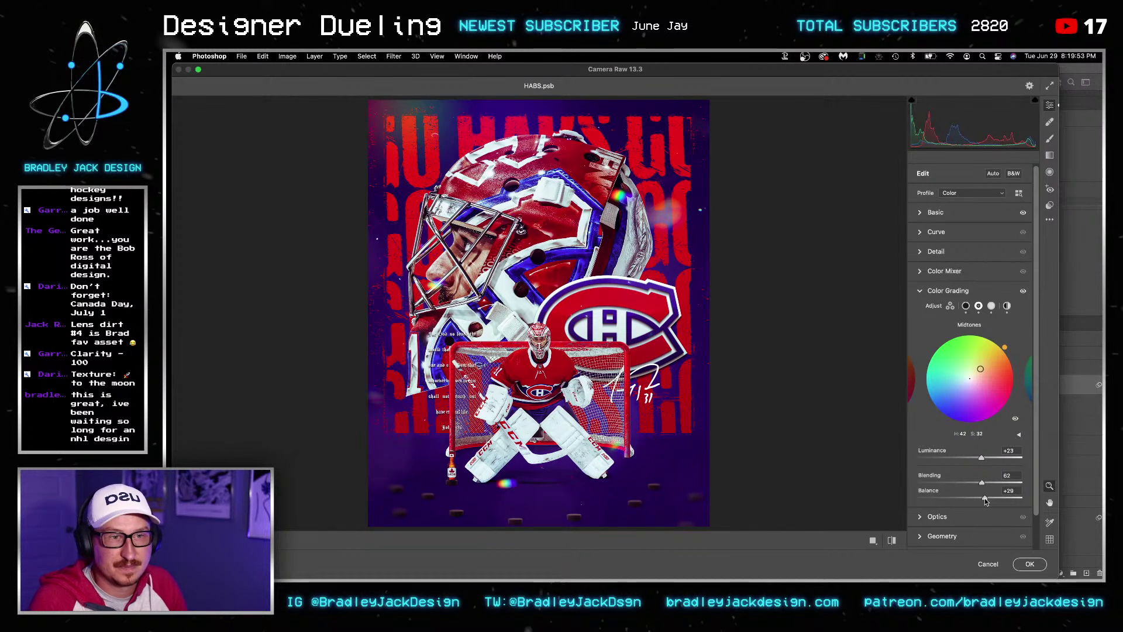
key("Return")
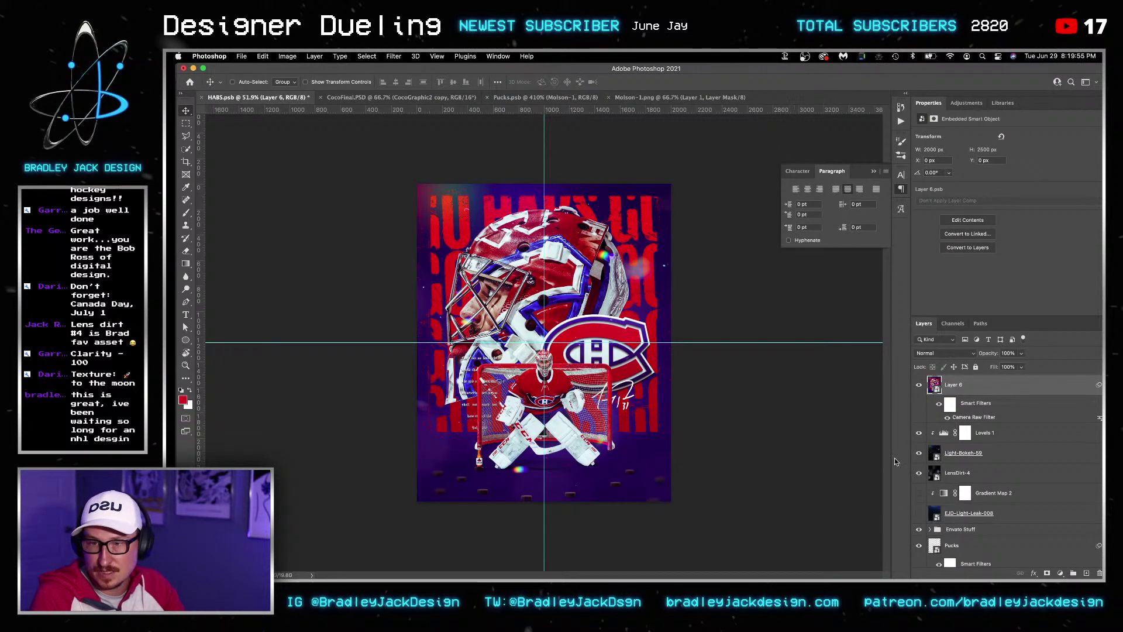
Hide the graded Layer 6 and shorten Layer 3's layer mask from its lower edge to about 96% height
scroll(935, 468, "down", 4)
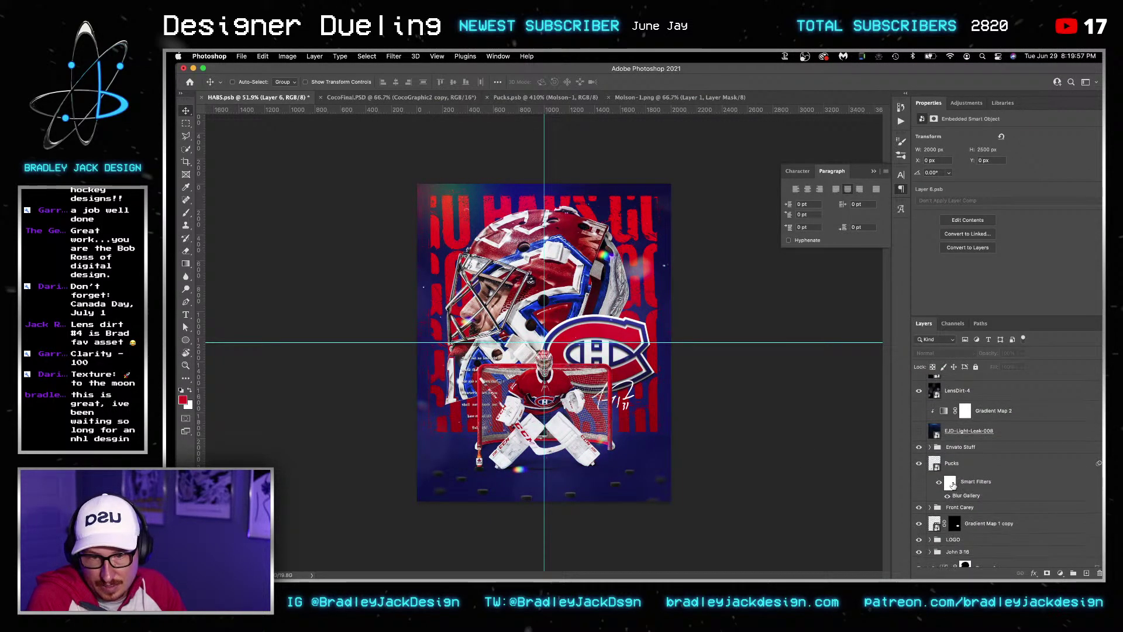
scroll(954, 491, "down", 2)
scroll(960, 505, "down", 3)
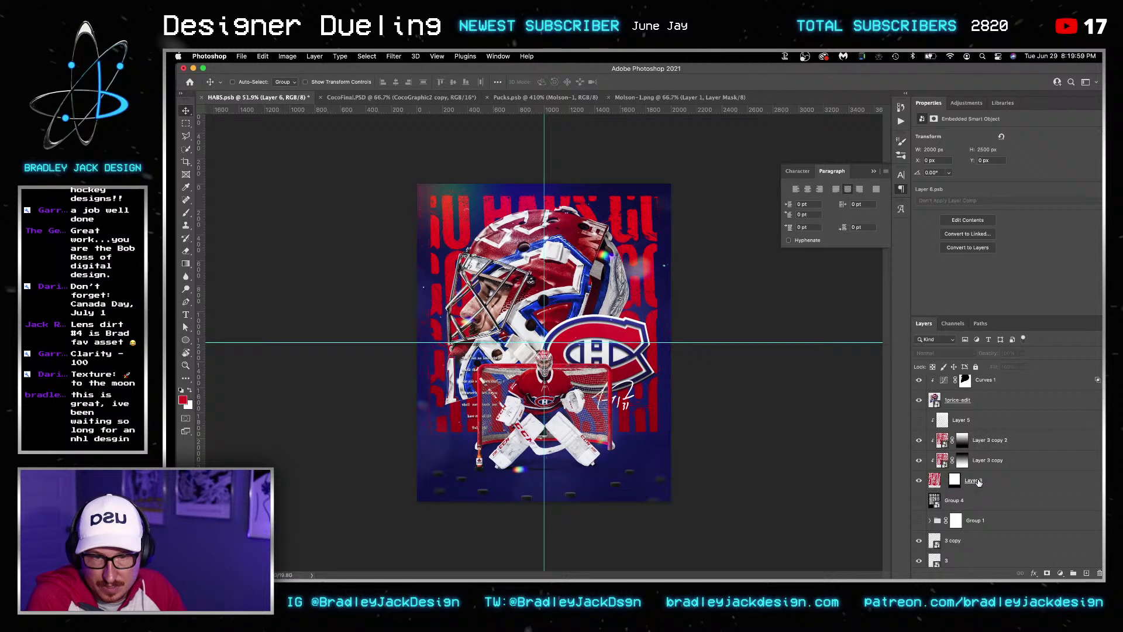
left_click(978, 482)
left_click(989, 443, "shift")
scroll(549, 323, "up", 3)
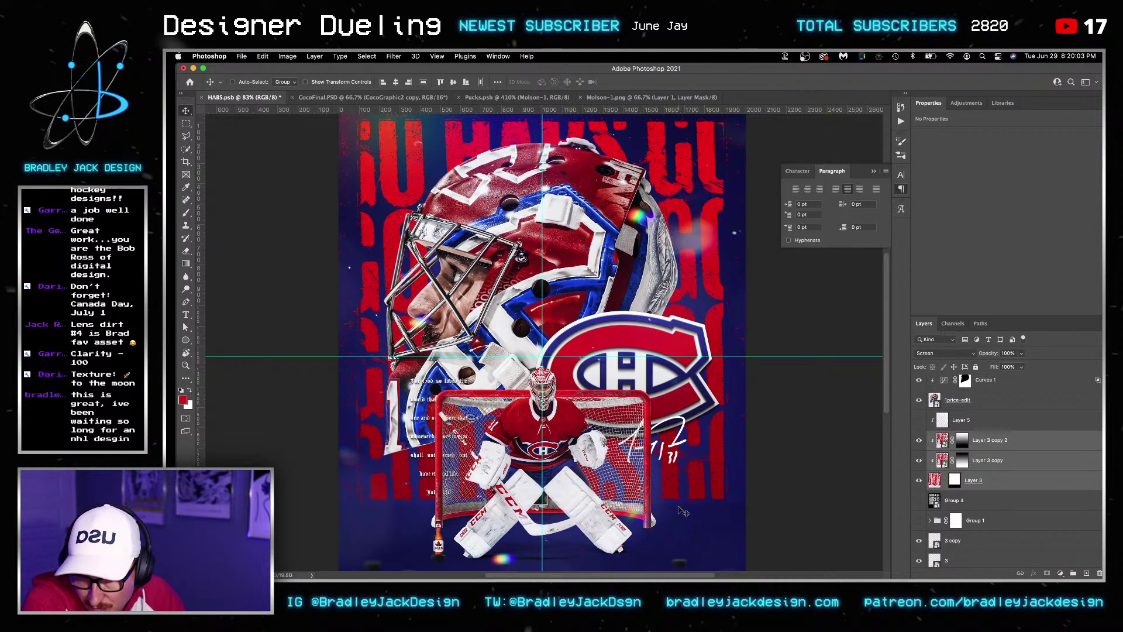
scroll(543, 547, "down", 3)
left_click(591, 462, "super")
key("super+t")
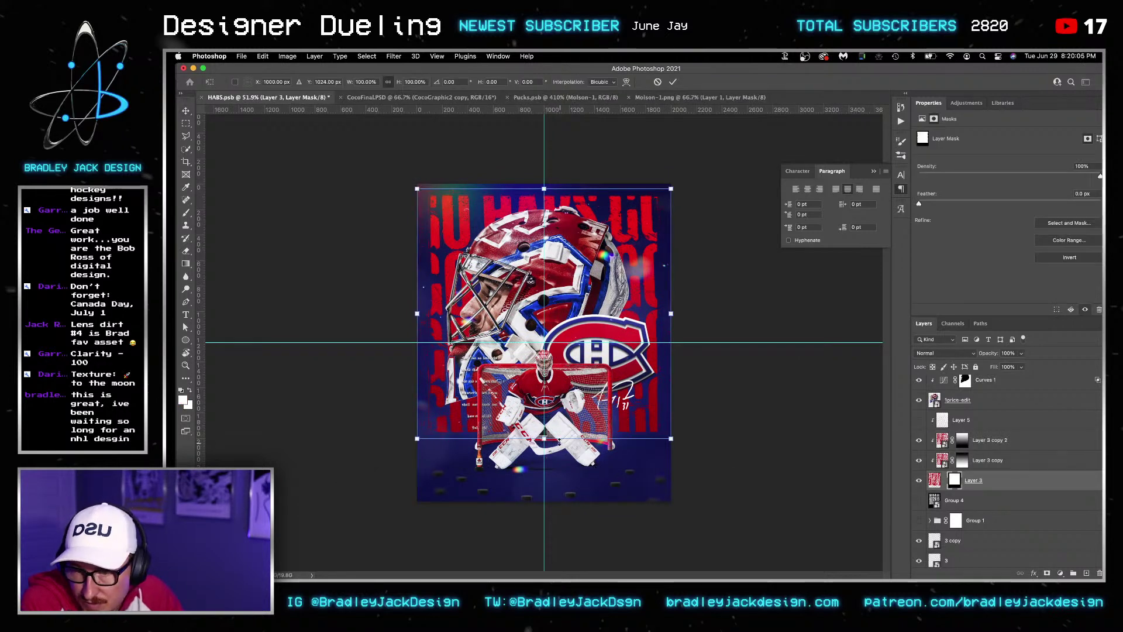
left_click_drag(553, 436, 553, 430)
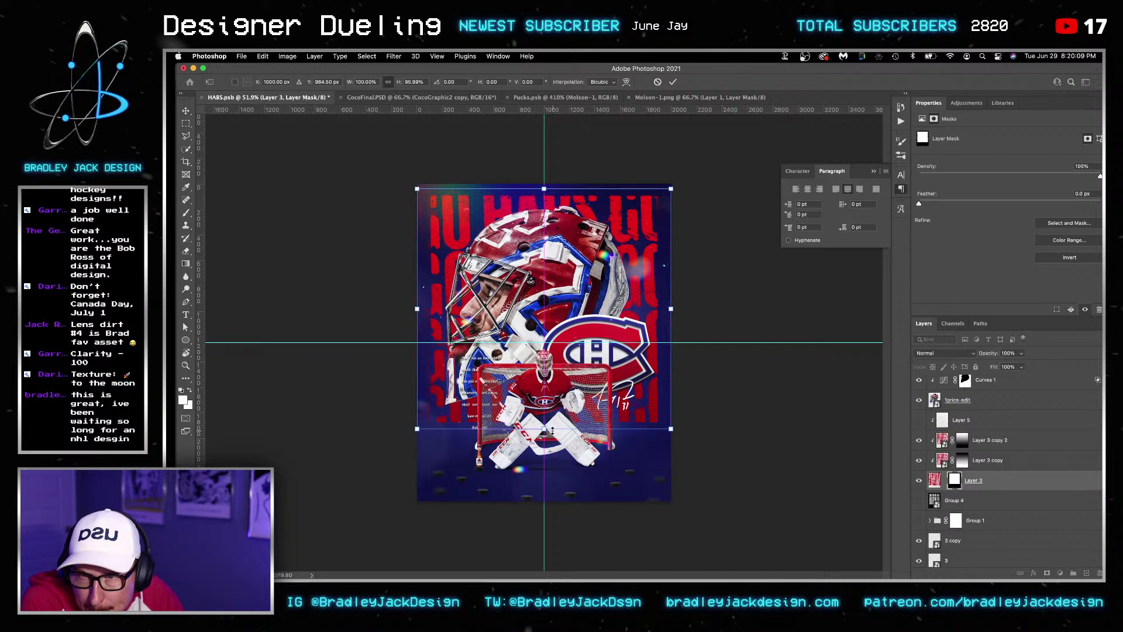
key("Return")
left_click(935, 480)
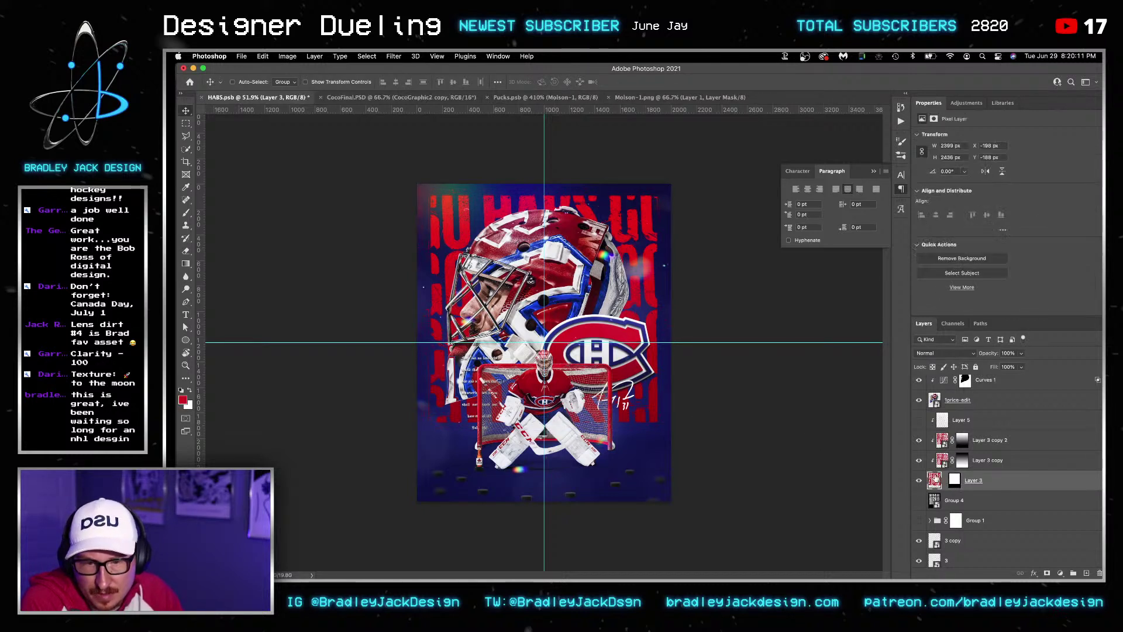
left_click(987, 461, "shift")
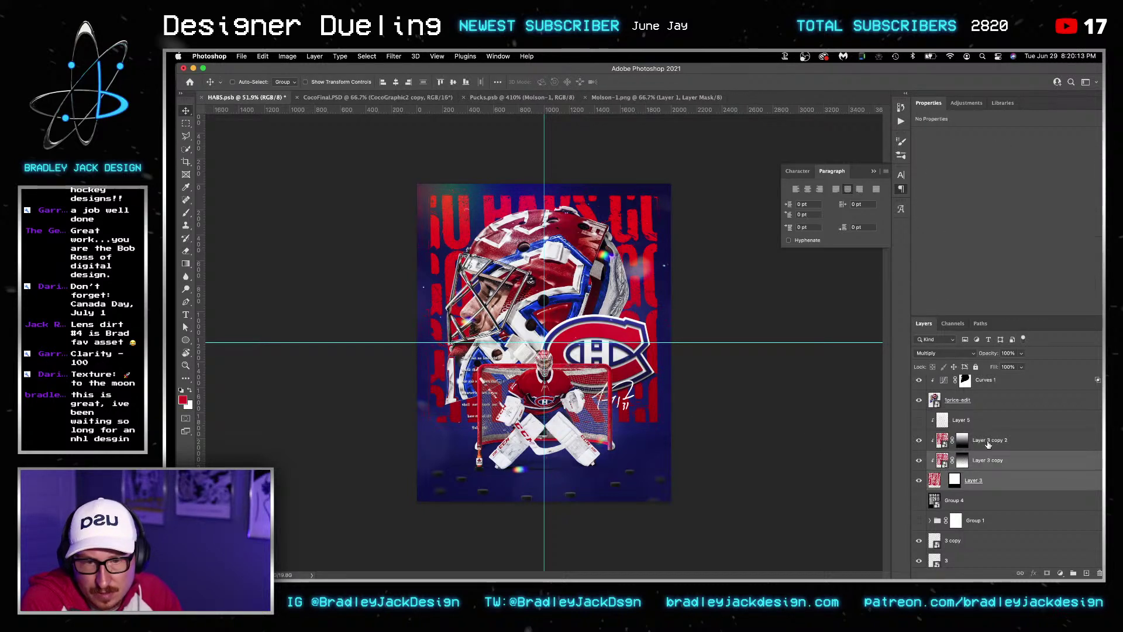
left_click(988, 444, "shift")
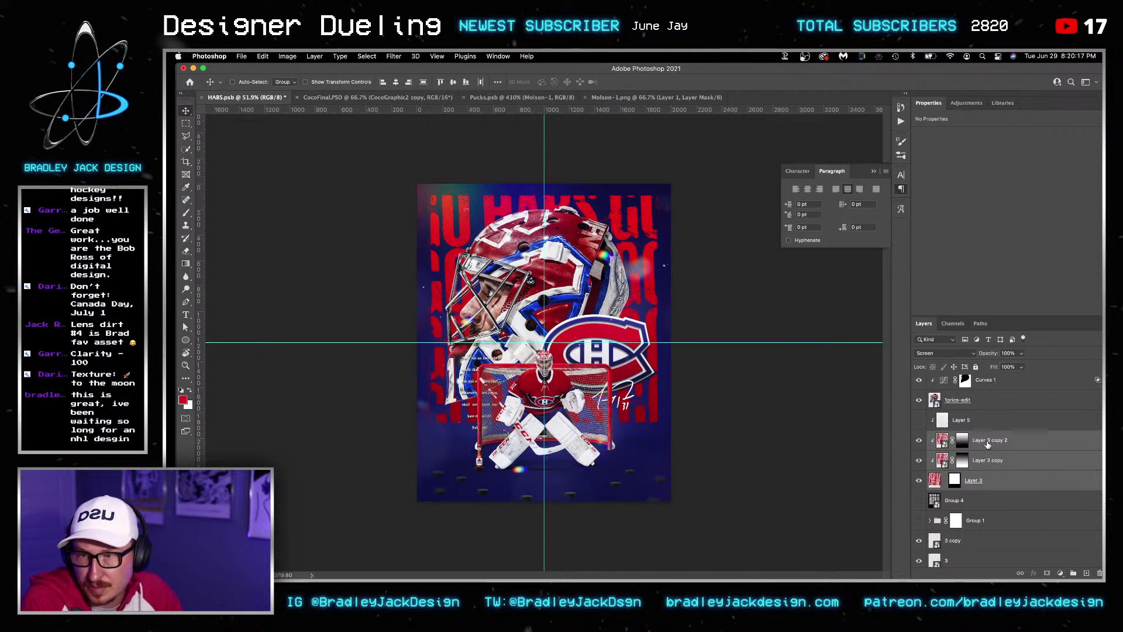
left_click(988, 442)
Stamp the visible layers into a new smart object above Levels 1 and replace Layer 6 with it, reusing its Camera Raw filter
scroll(956, 476, "up", 5)
left_click(993, 438)
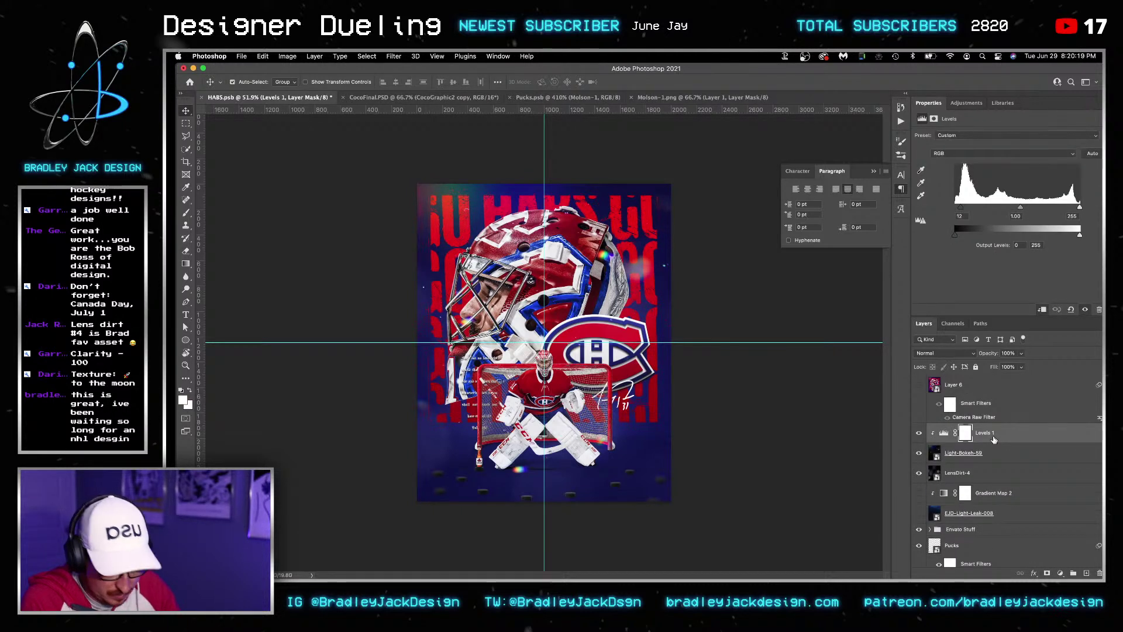
key("super+alt+shift+e")
right_click(992, 437)
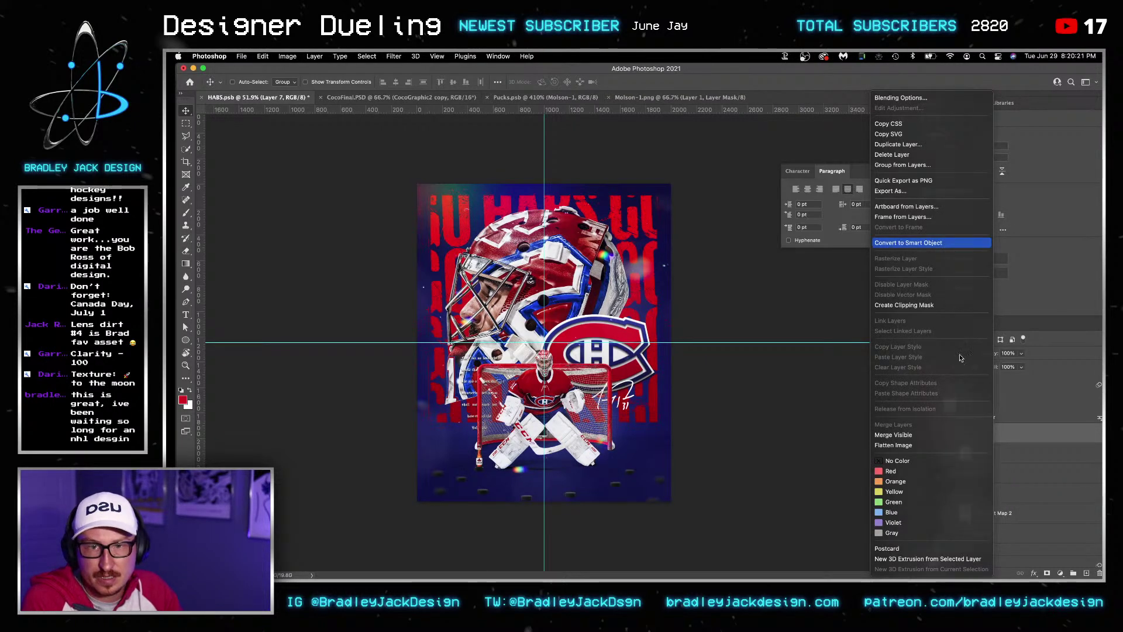
left_click(935, 242)
left_click_drag(953, 384, 954, 386)
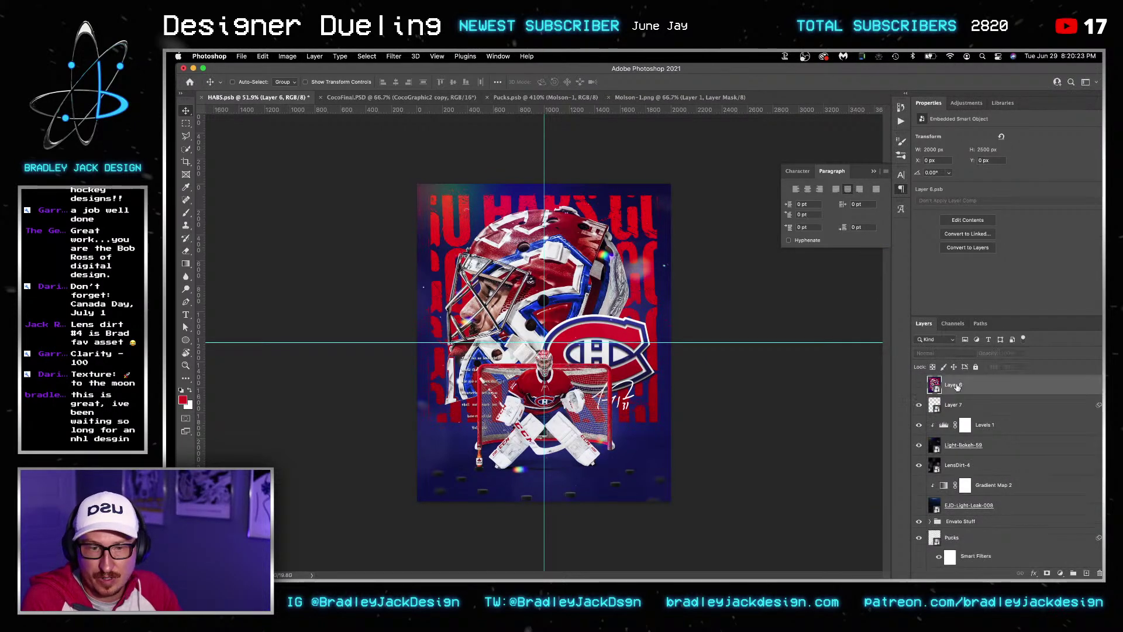
Add a Color Lookup adjustment above the graded smart object using the EJD Make it Pop 1.3DL LUT
left_click(965, 103)
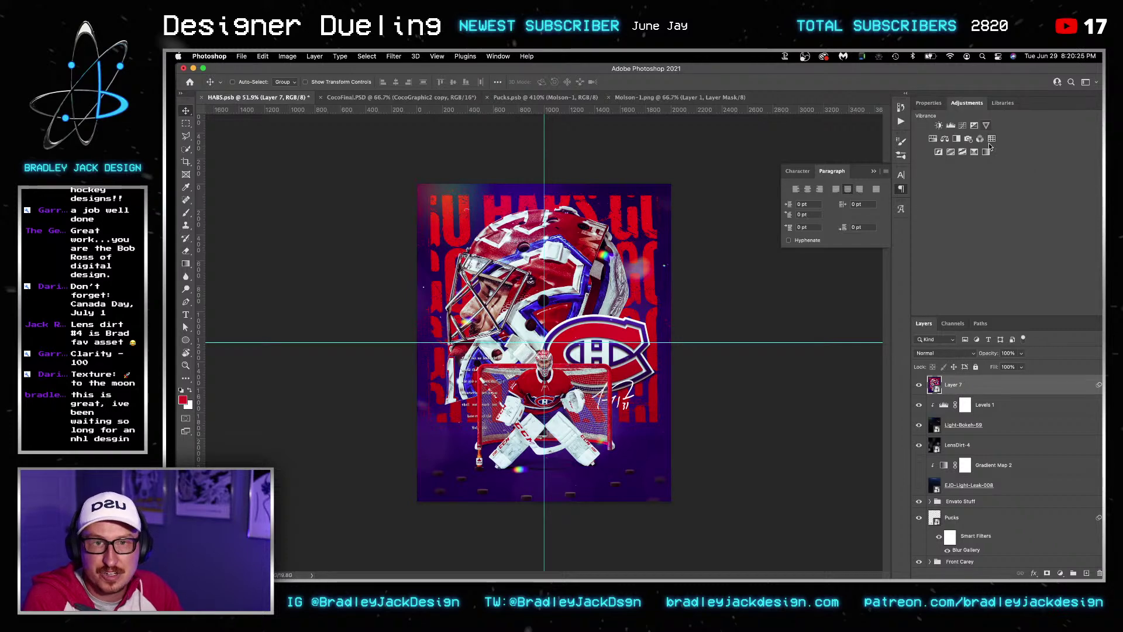
left_click(991, 142)
left_click(991, 138)
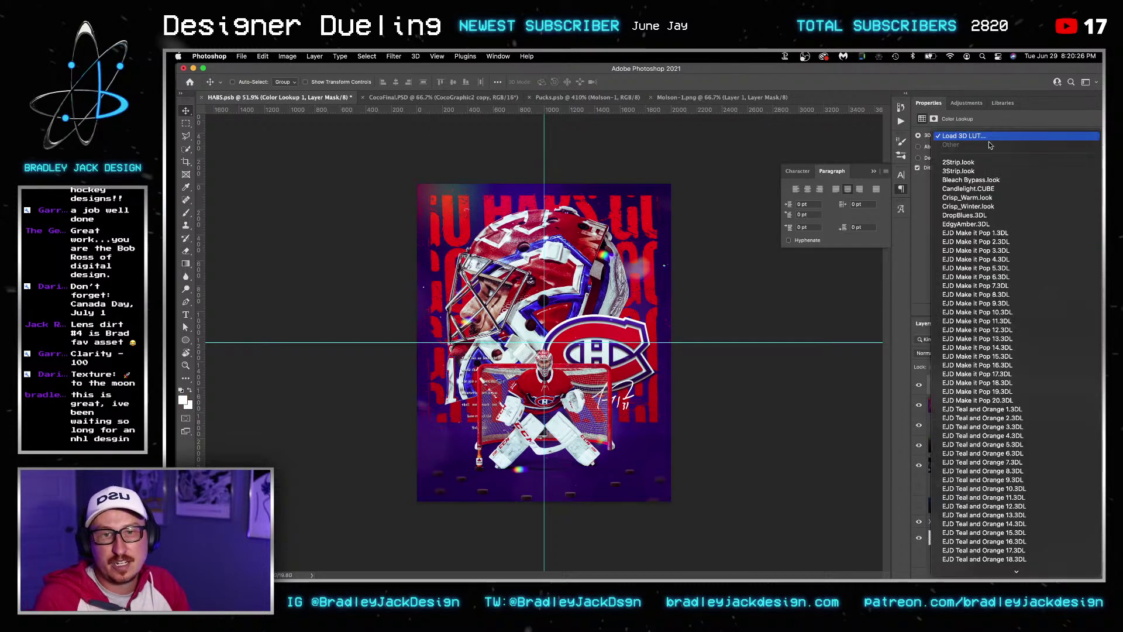
left_click(997, 236)
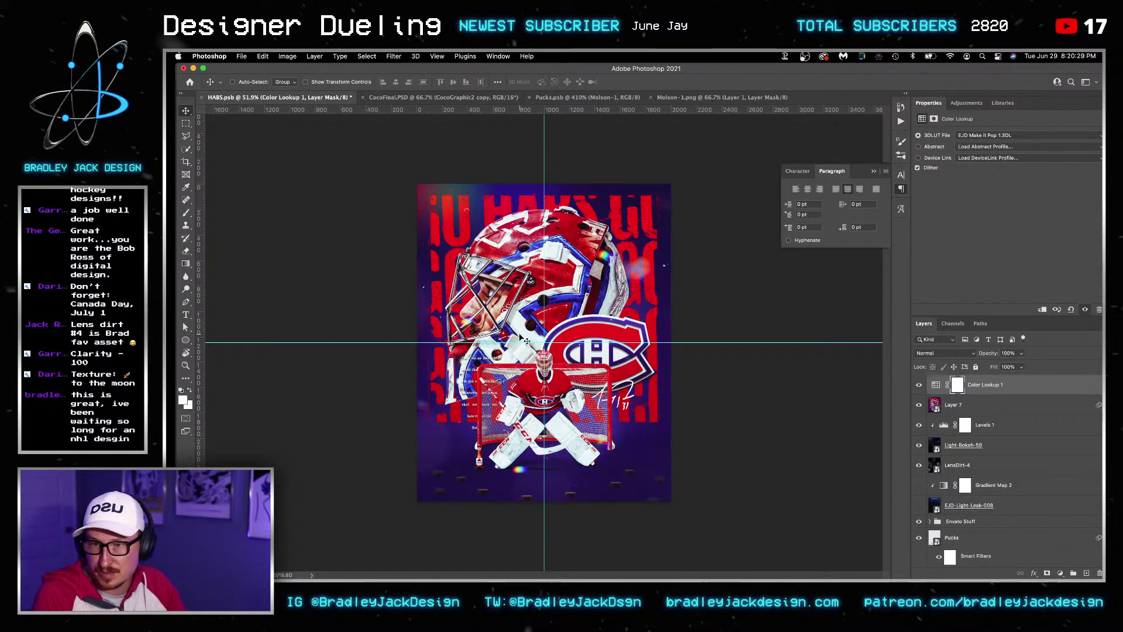
Try the EJD Teal and Orange LUTs 1 to 3 on the Color Lookup adjustment, ending on EJD Teal and Orange 4.3DL
left_click(984, 135)
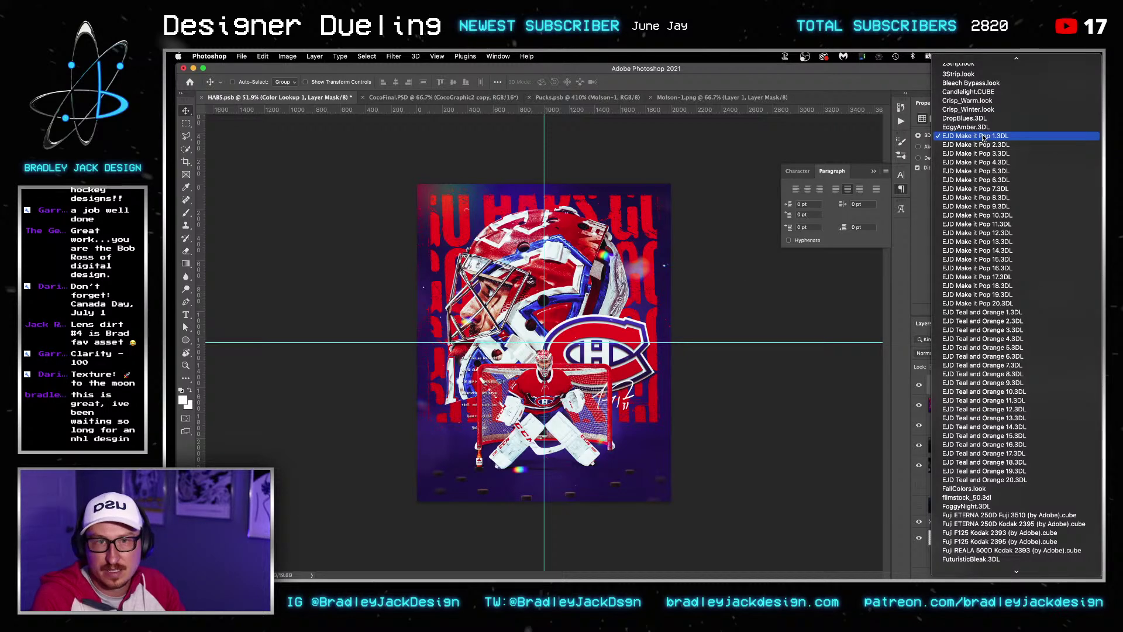
left_click(1004, 313)
left_click(973, 135)
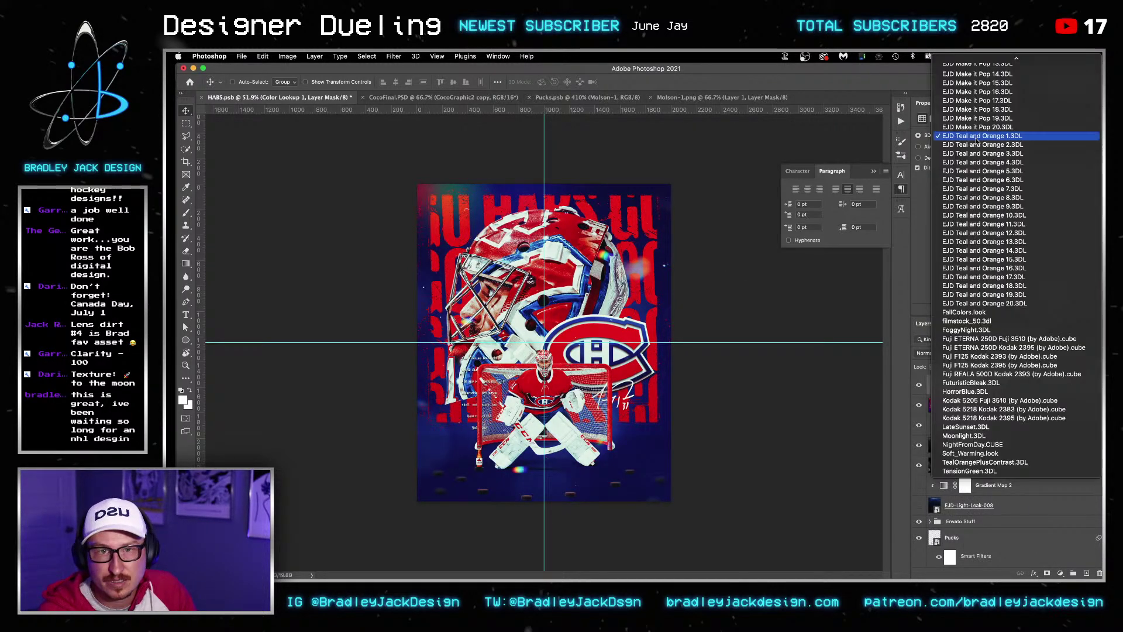
left_click(983, 143)
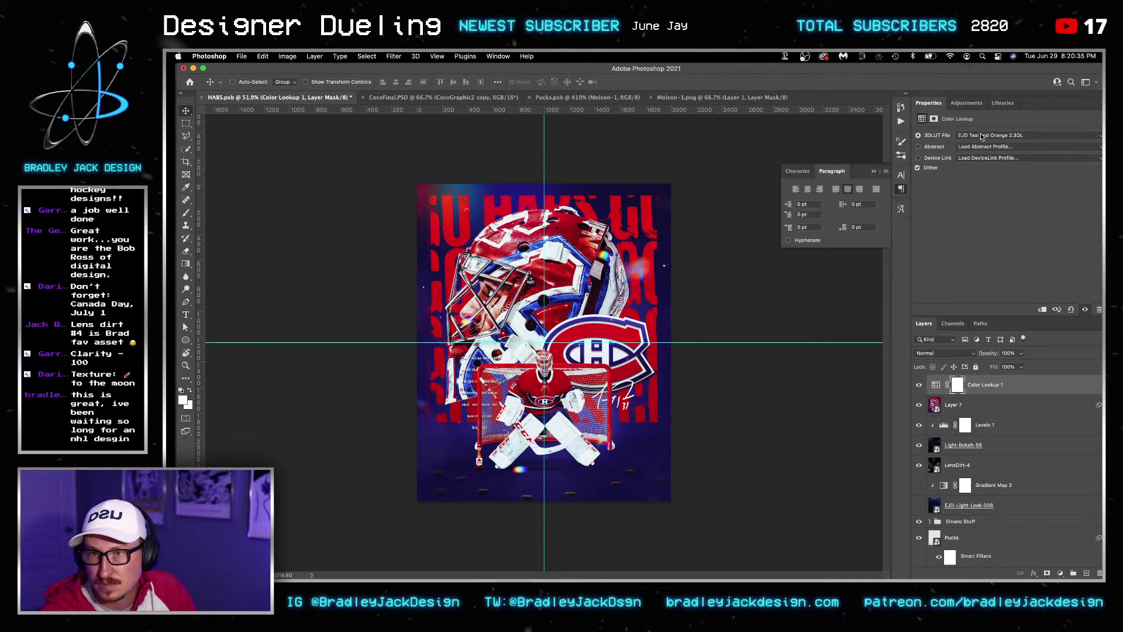
left_click(981, 137)
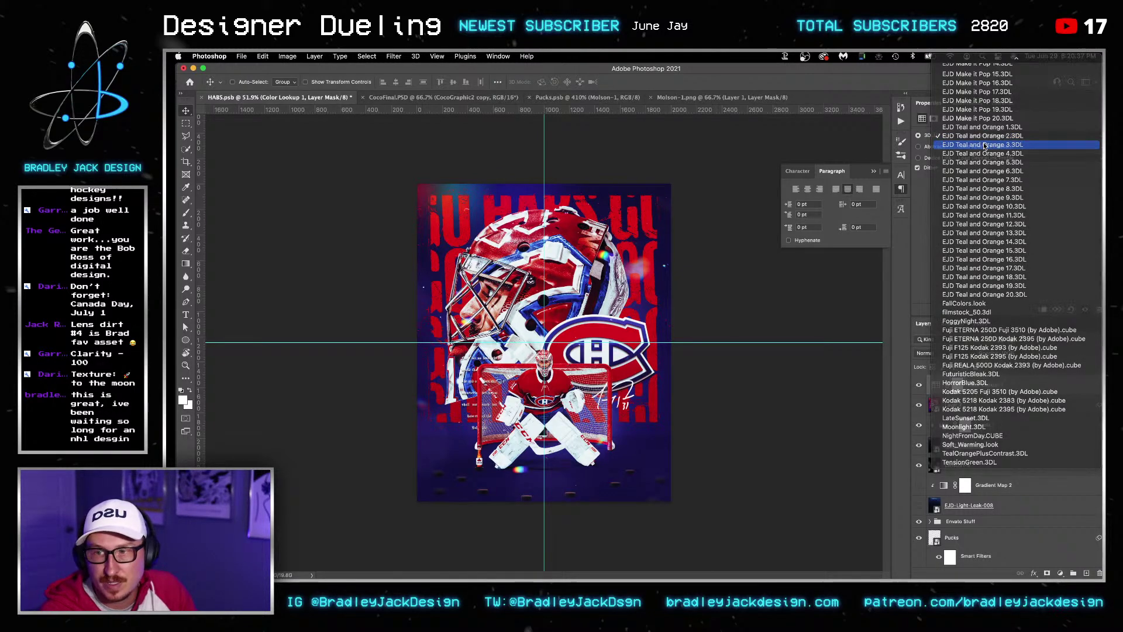
left_click(985, 145)
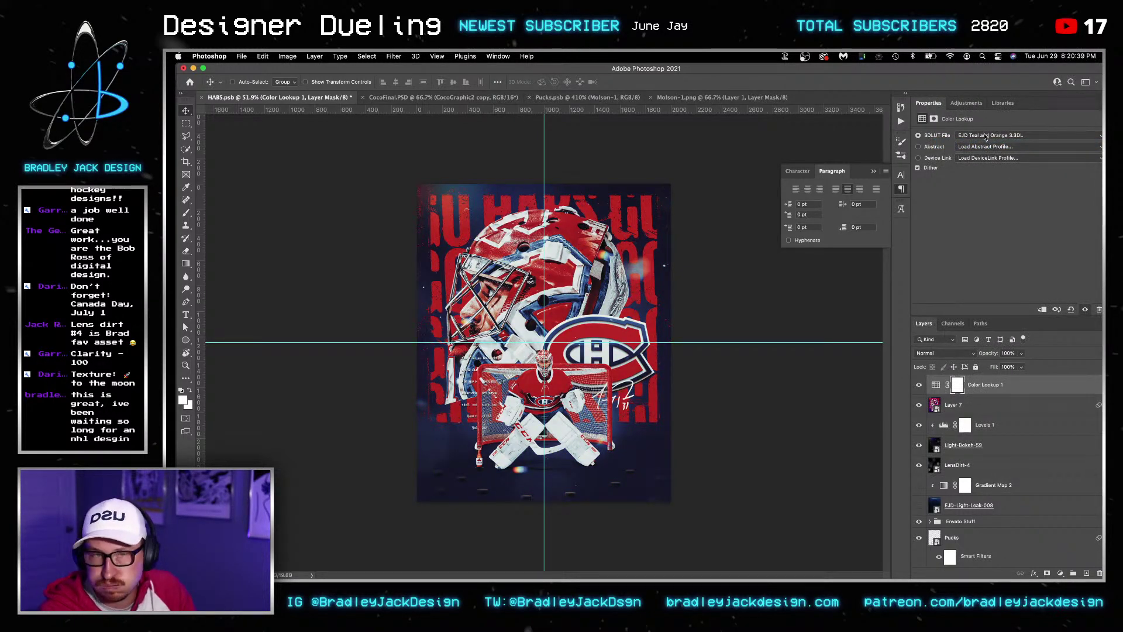
left_click(983, 136)
left_click(985, 145)
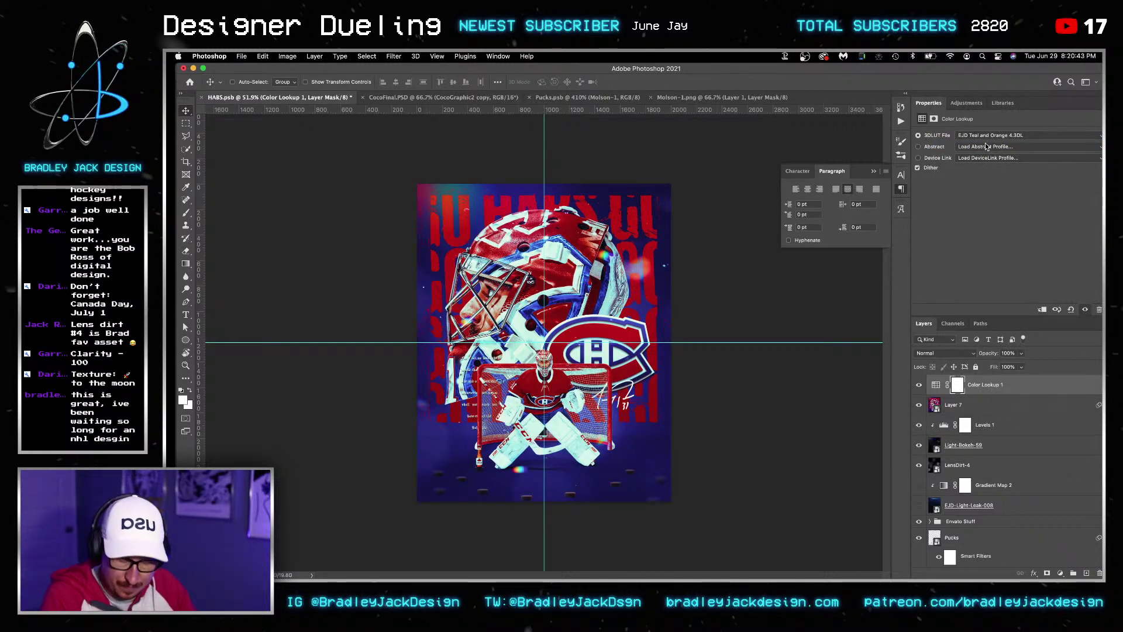
Set the Color Lookup 1 adjustment to 50% opacity and hide it along with Layer 7
key("5")
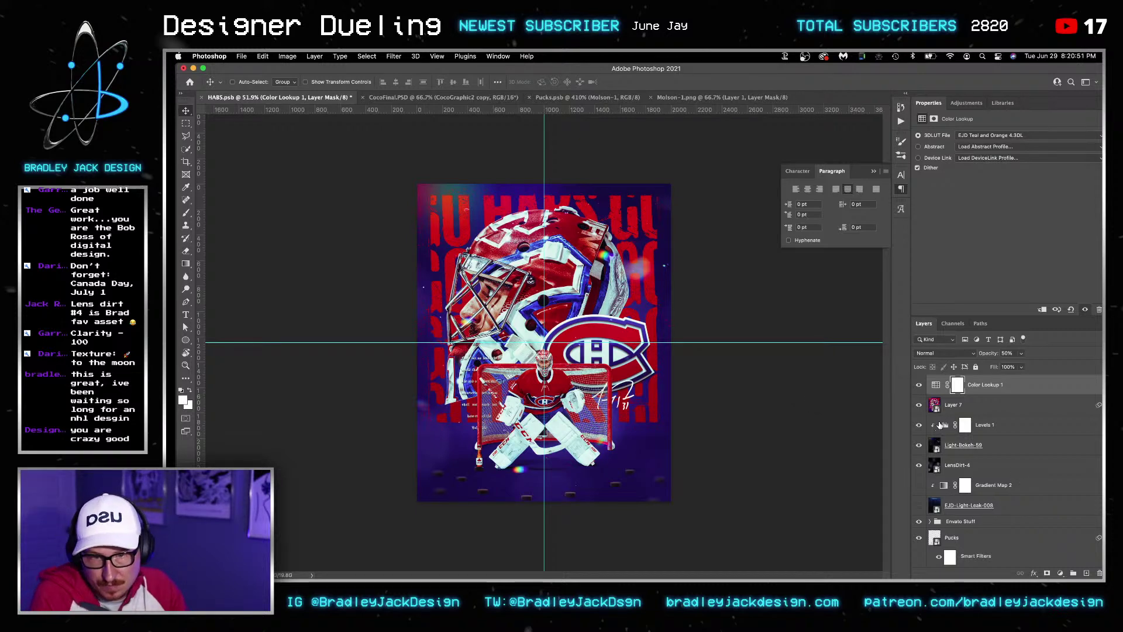
left_click(920, 387)
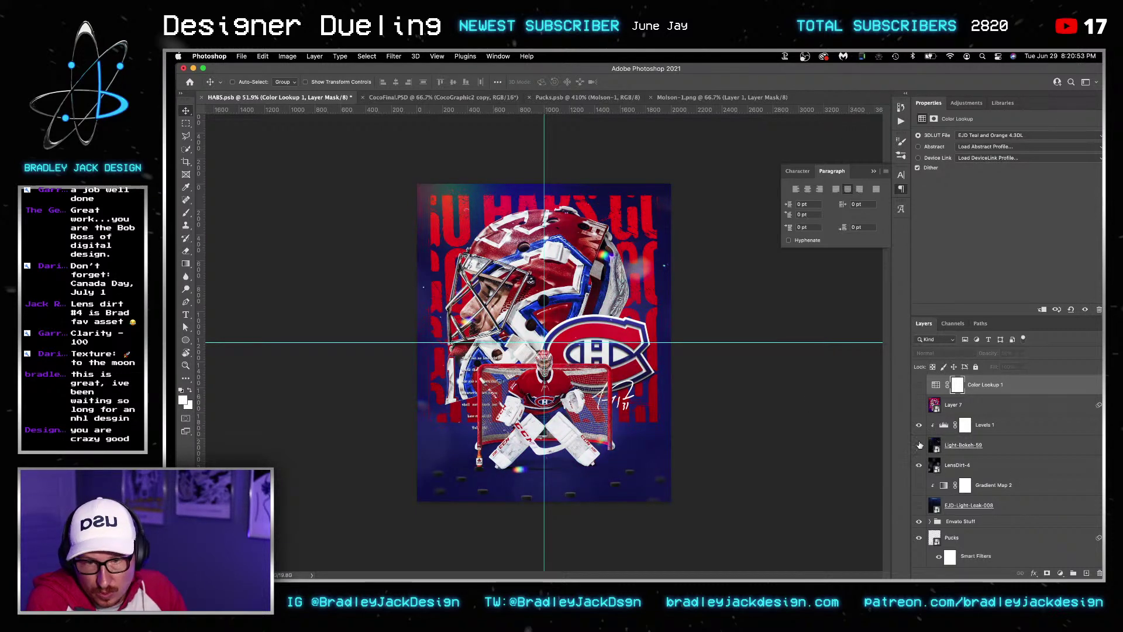
Delete the Gradient Map 2 adjustment, the EJD-Light-Leak-008 layer and the Pucks smart object
left_click(967, 504)
left_click(968, 485, "shift")
key("Delete")
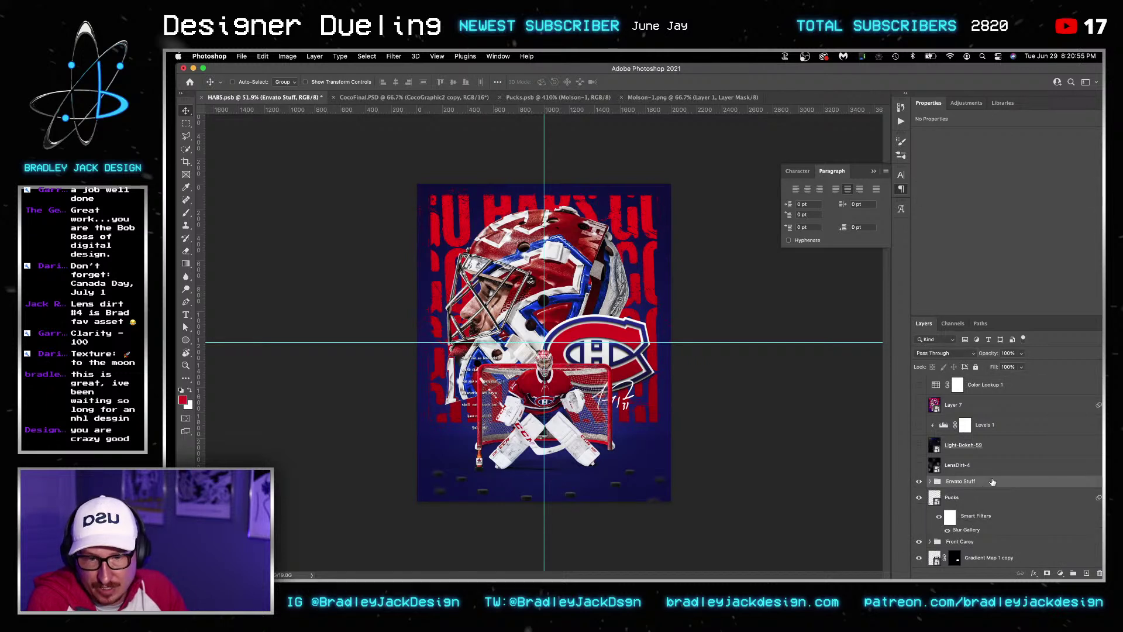
scroll(968, 486, "down", 1)
left_click(968, 486)
key("Delete")
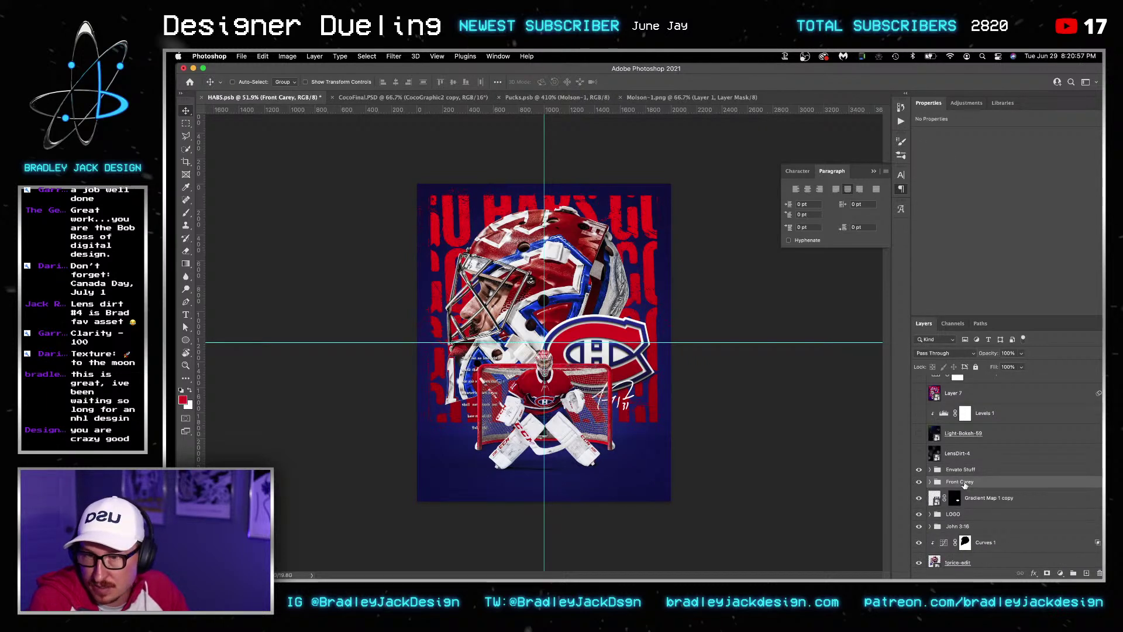
Scale the Front Carey group up to about 106%
key("ctrl+t")
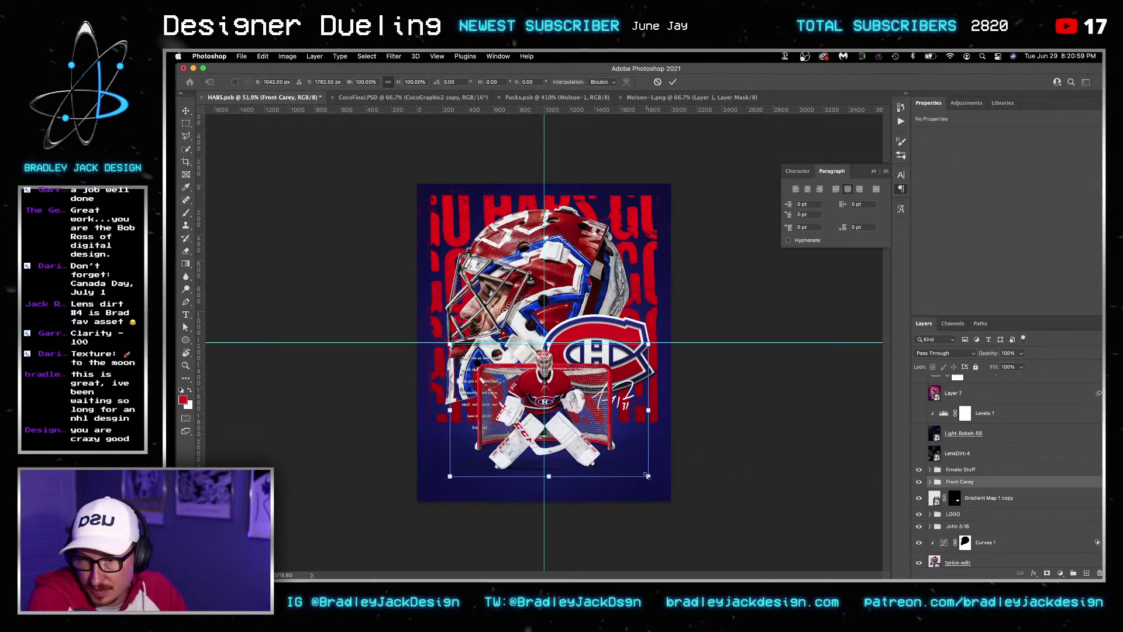
left_click_drag(648, 476, 656, 475)
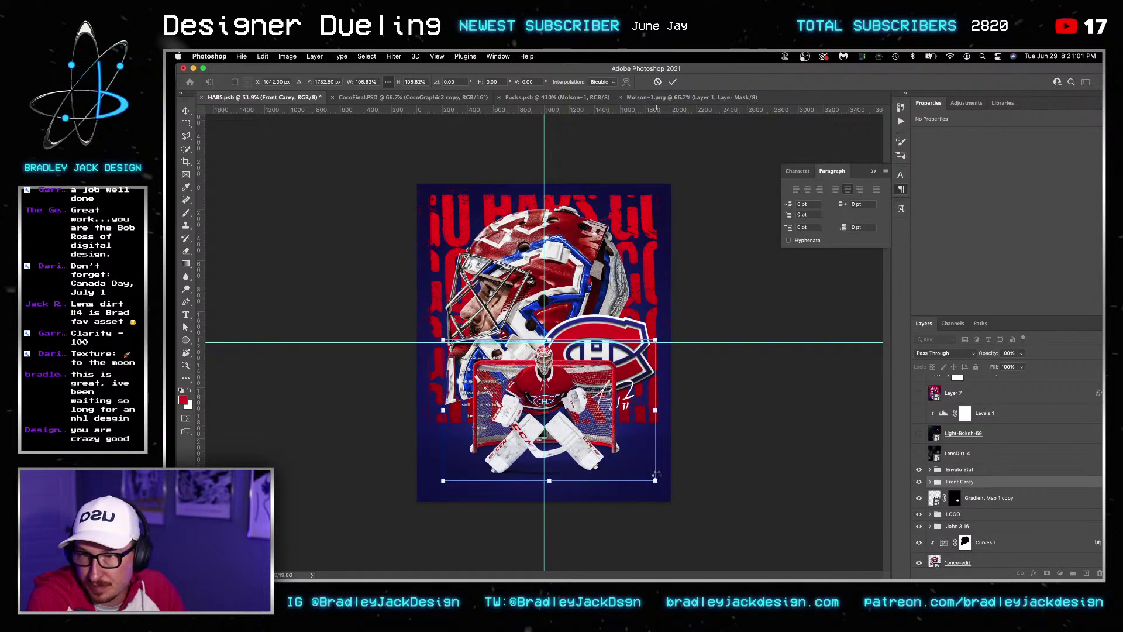
key("Return")
Scale the enlarged Front Carey group by about 94.5% and shift it slightly lower on the poster
key("ctrl+t")
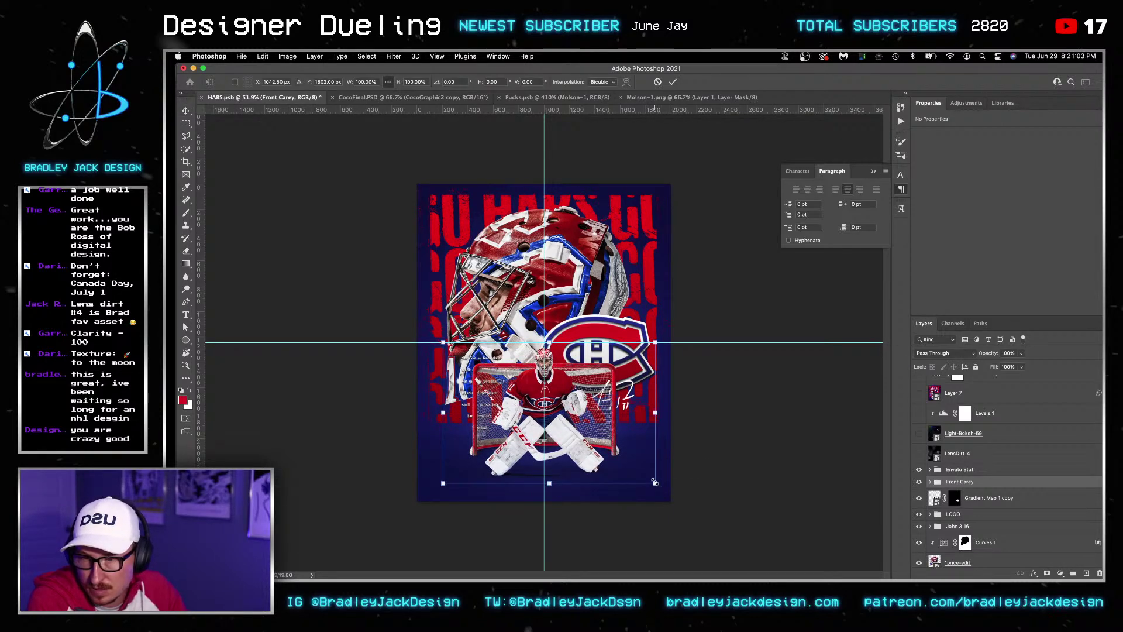
left_click_drag(654, 481, 650, 479)
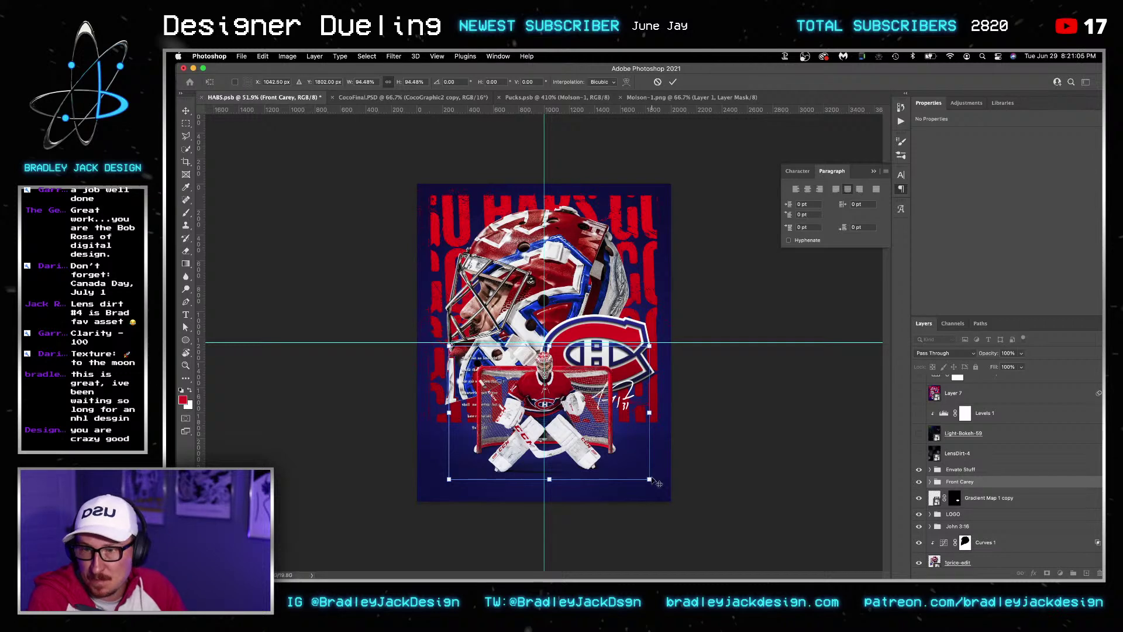
key("Return")
key("ctrl+z")
key("ctrl+z")
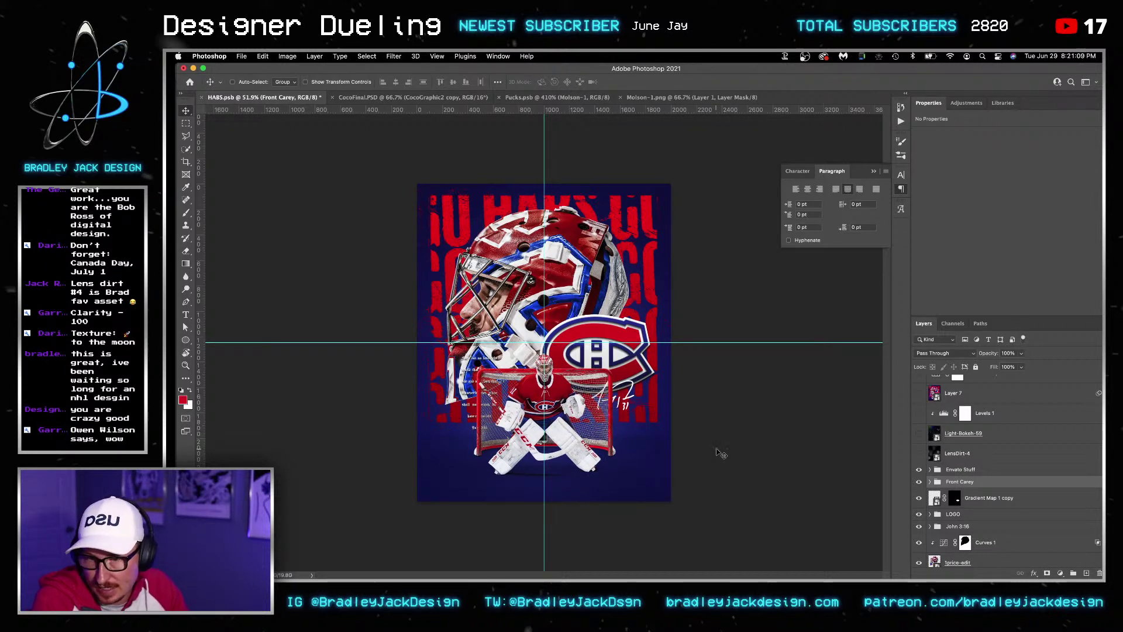
Show LensDirt-4, Light-Bokeh-59 and Levels 1, and stamp all visible layers into a new layer above Levels 1
left_click(992, 418)
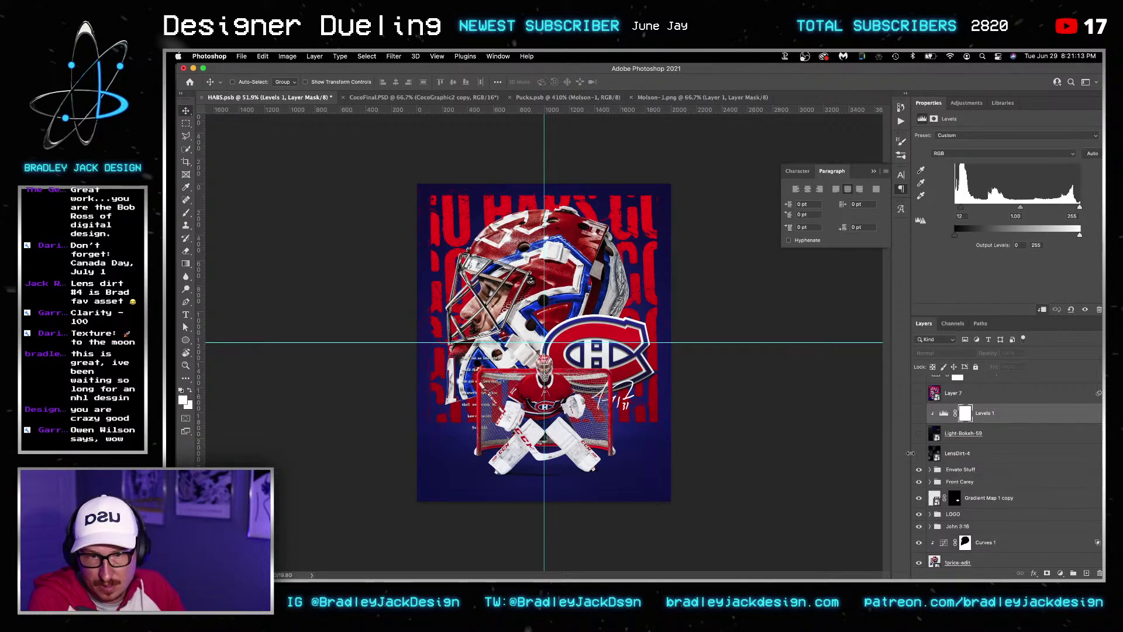
left_click_drag(919, 453, 921, 413)
left_click(994, 419)
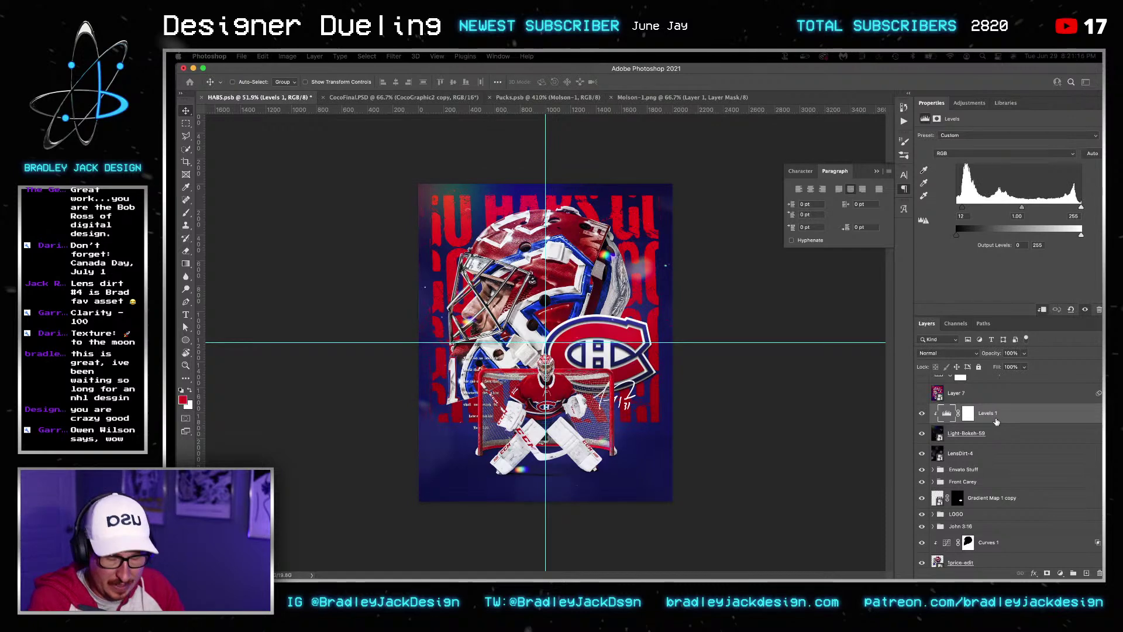
right_click(995, 420)
left_click(953, 243)
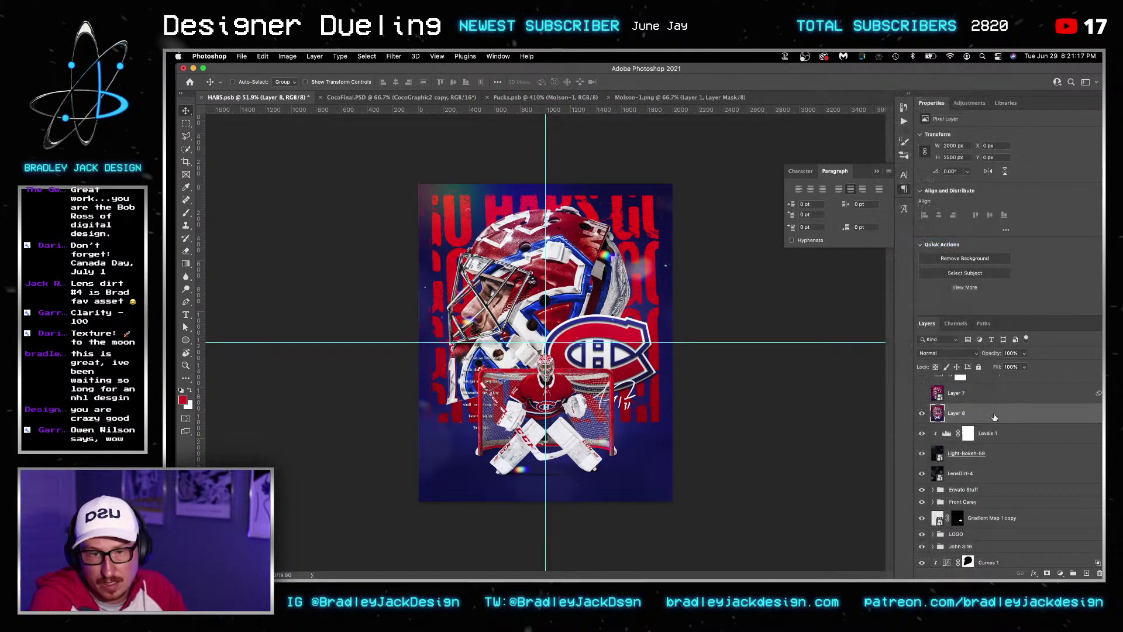
Move Layer 7's Camera Raw filter onto the Layer 8 smart object and delete Layer 7
scroll(1030, 413, "up", 1)
left_click(1092, 408)
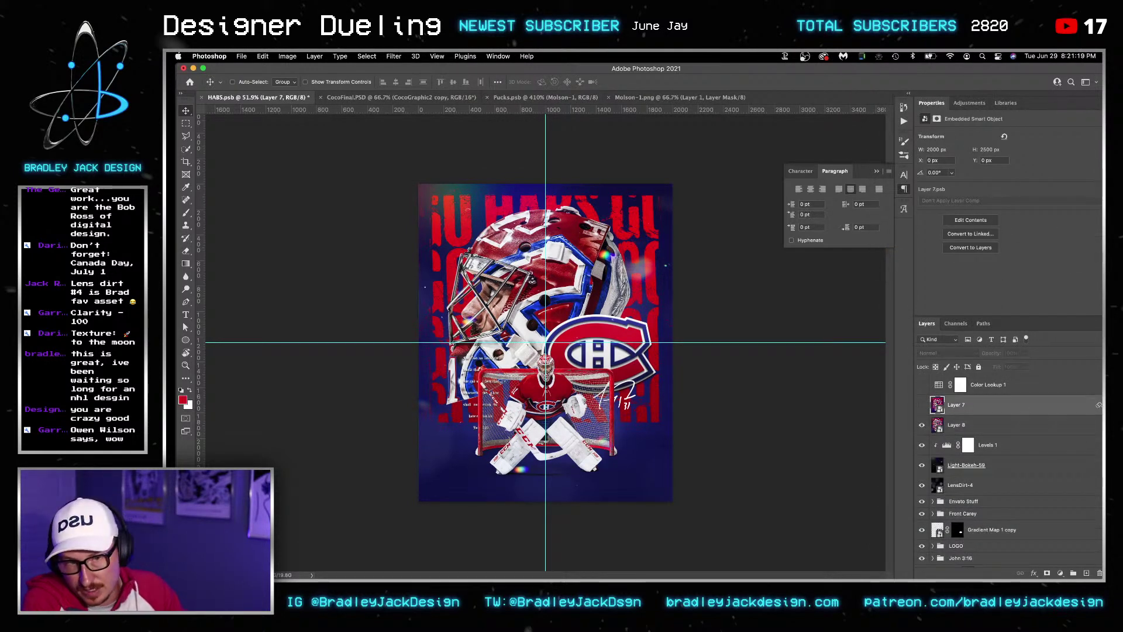
key("ctrl+super+f")
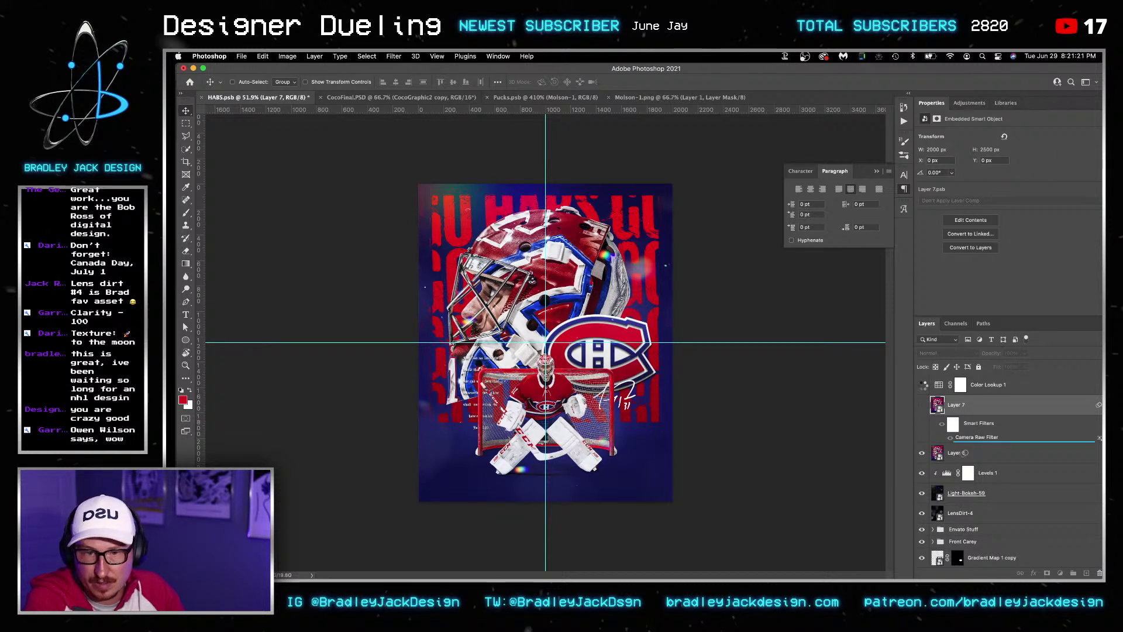
key("ctrl+z")
key("Delete")
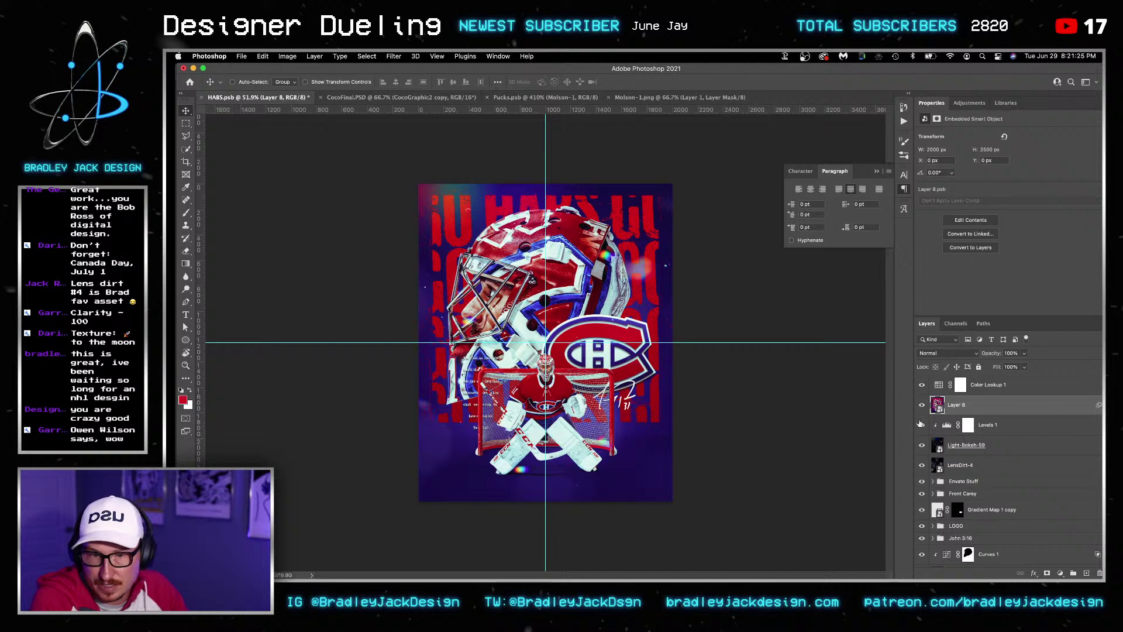
Hide the layers from Color Lookup 1 down to LensDirt-4 and expand the Envato Stuff group
left_click(922, 385)
left_click_drag(921, 399, 922, 465)
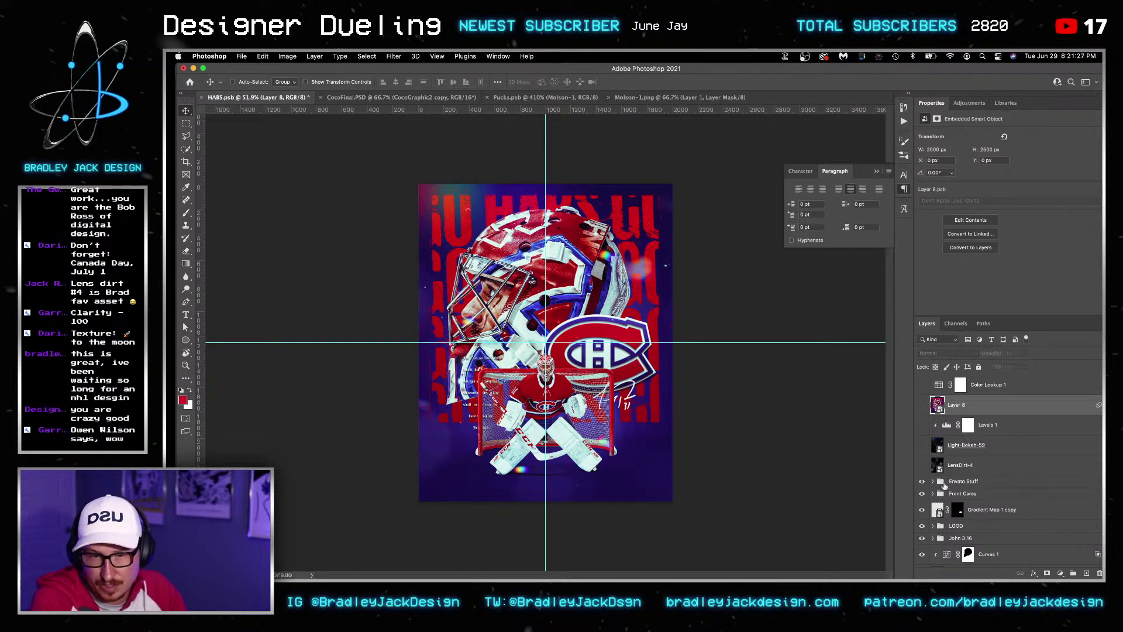
left_click(940, 480)
left_click(932, 481)
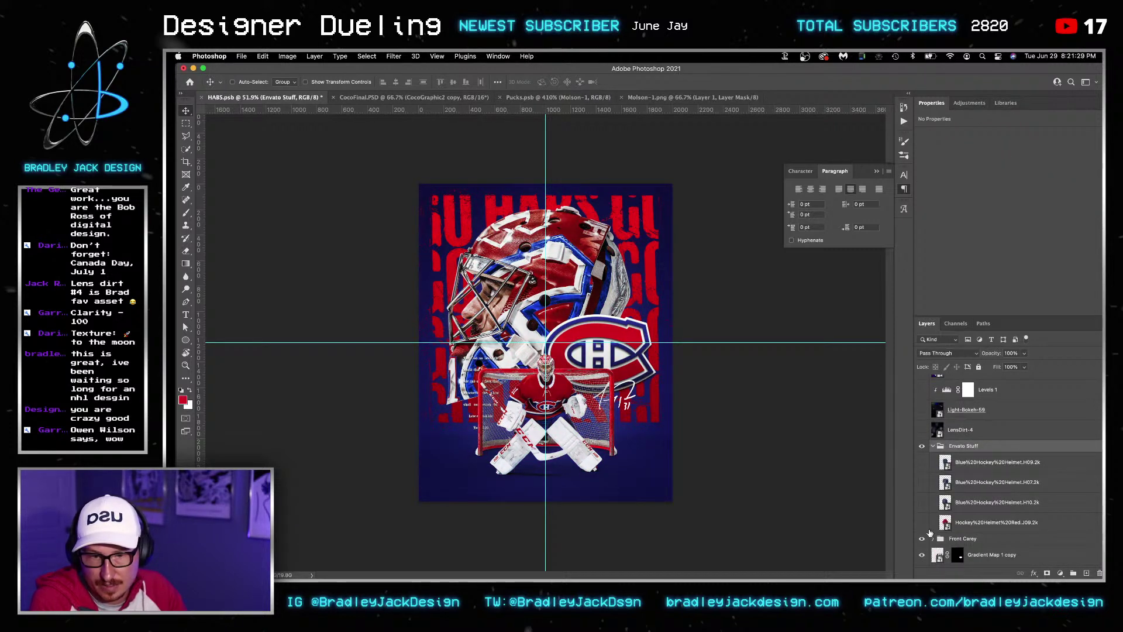
Show the red hockey helmet in Envato Stuff and move it down to the poster's bottom center
left_click(921, 523)
left_click(931, 525)
left_click_drag(579, 331, 581, 517)
Try the blue H07 helmet in the poster's lower right corner behind the red helmet, and delete its layer
left_click(921, 482)
left_click(935, 482)
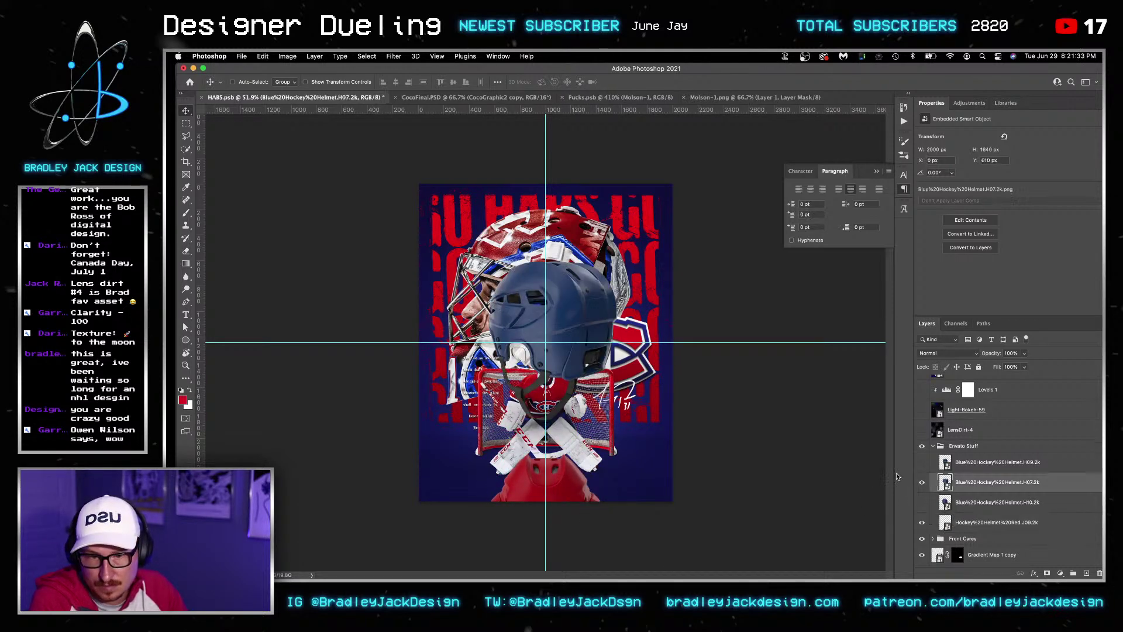
left_click_drag(597, 334, 693, 507)
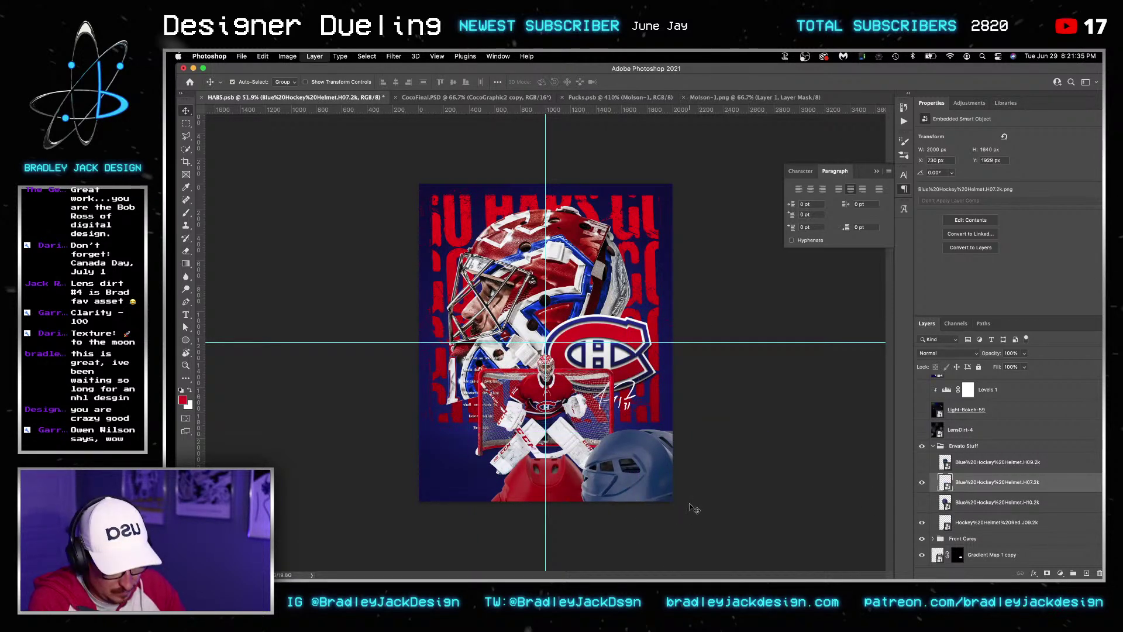
key("super+bracketleft")
key("super+bracketleft")
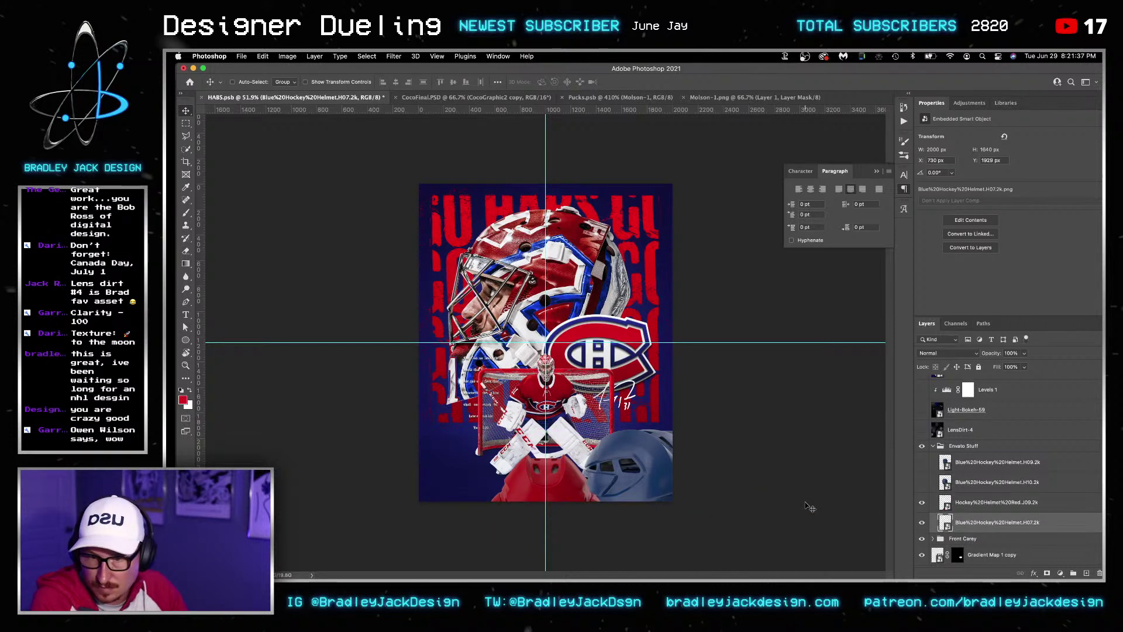
key("Delete")
Show the blue H09 helmet and place it at the poster's bottom center with a duplicate in the lower right corner
left_click(964, 462)
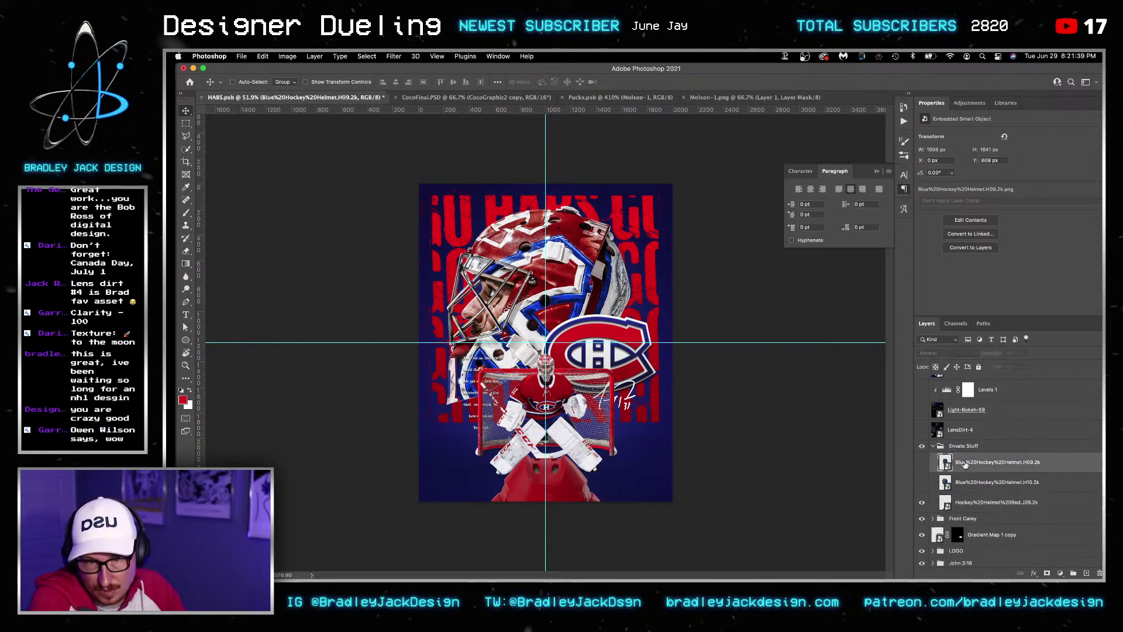
left_click(922, 462)
left_click_drag(545, 462, 616, 462)
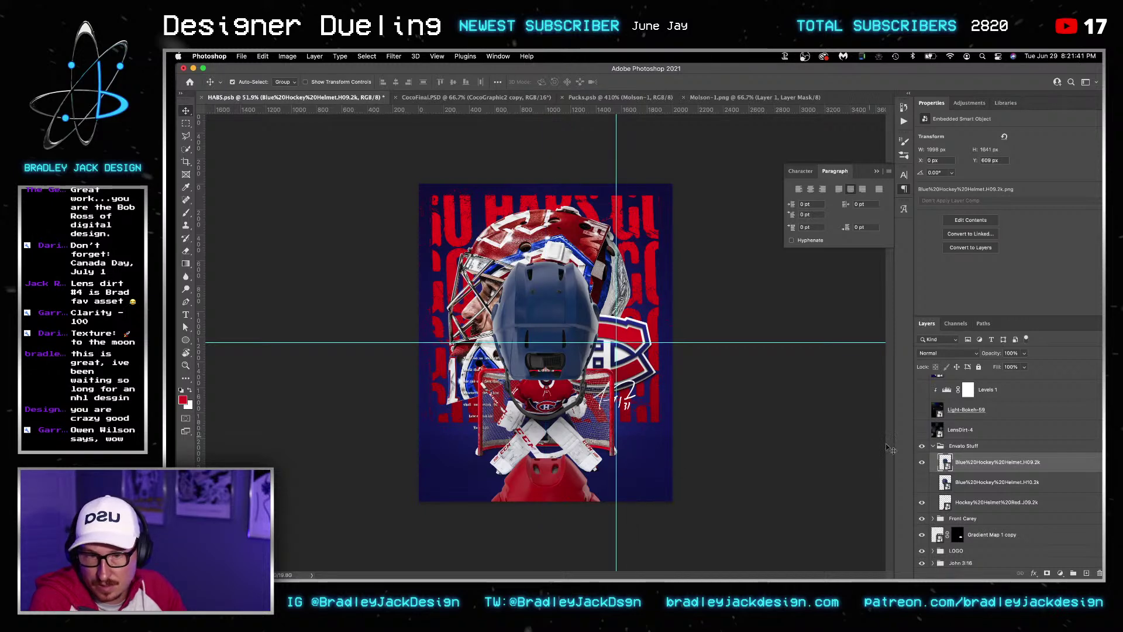
key("ctrl+z")
left_click_drag(560, 320, 670, 495)
Delete the blue H10 helmet and red hockey helmet layers from the Envato Stuff group
left_click(974, 482)
left_click(974, 502, "shift")
key("Delete")
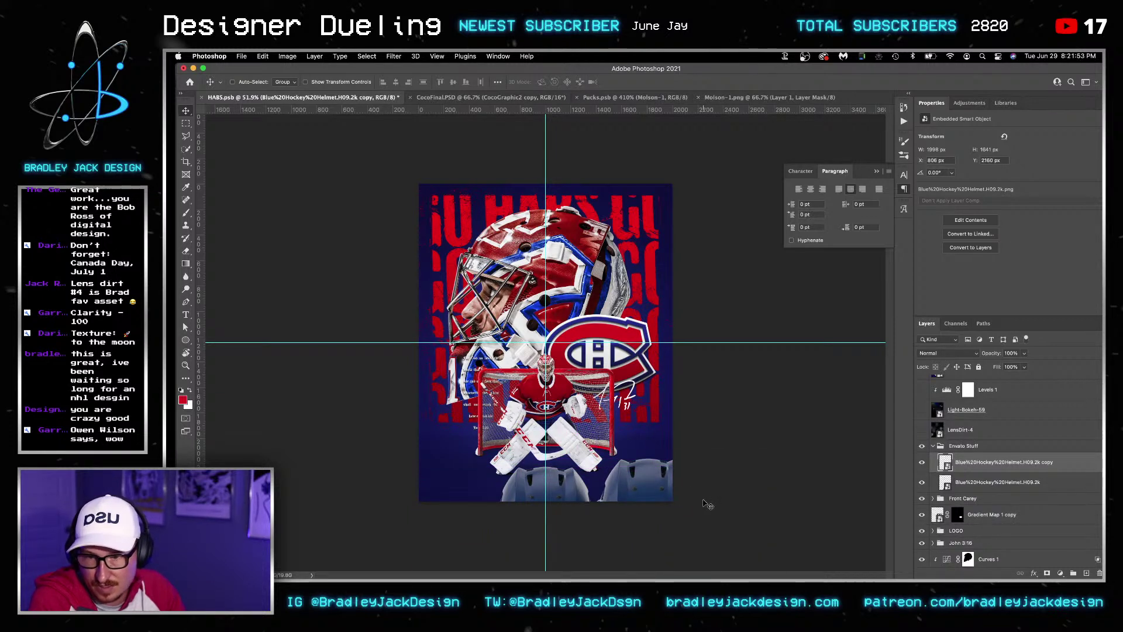
Nudge the right helmet copy to X 846 px, Y 2150 px and duplicate it to the lower left corner at X -881 px
key("shift+Up")
key("shift+Right")
key("shift+Right")
key("shift+Right")
key("shift+Right")
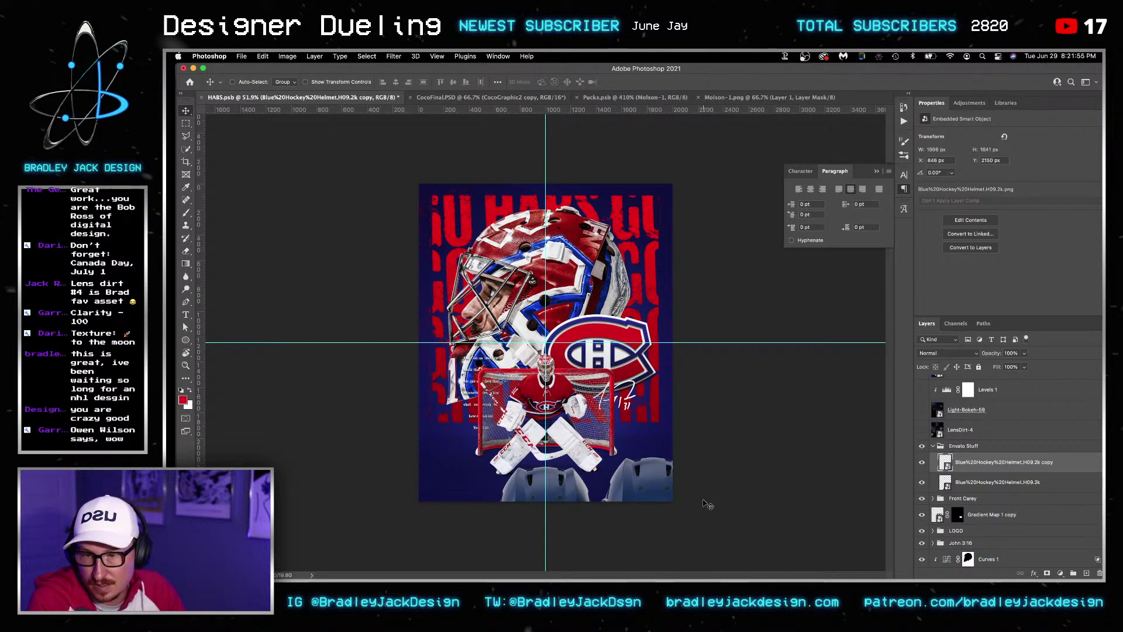
left_click_drag(645, 500, 451, 498)
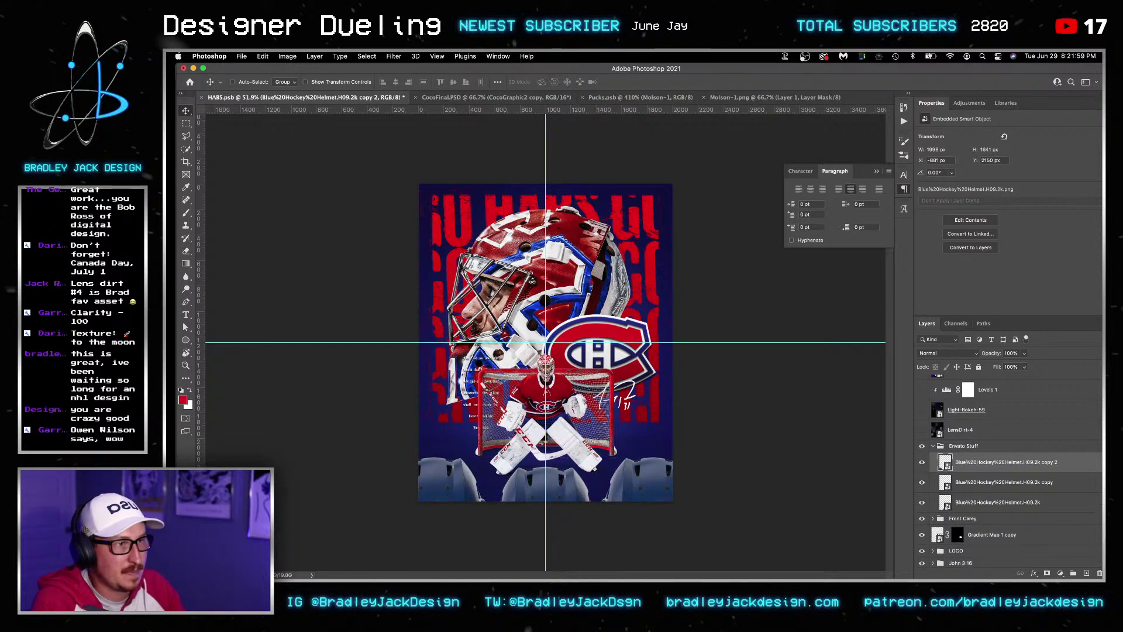
key("super+Tab")
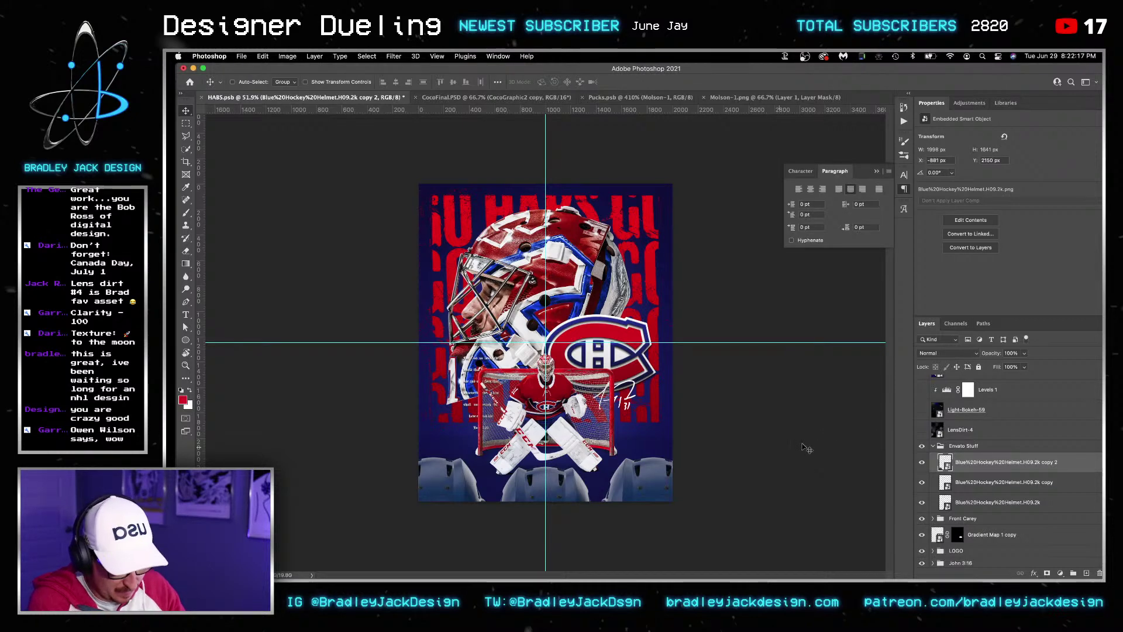
Draw an ellipse about 1103 by 431 px over the goalie's legs and set the foreground color to navy
key("u")
mouse_move(480, 395)
left_mouse_down()
mouse_move(602, 420)
mouse_move(622, 451)
left_mouse_up()
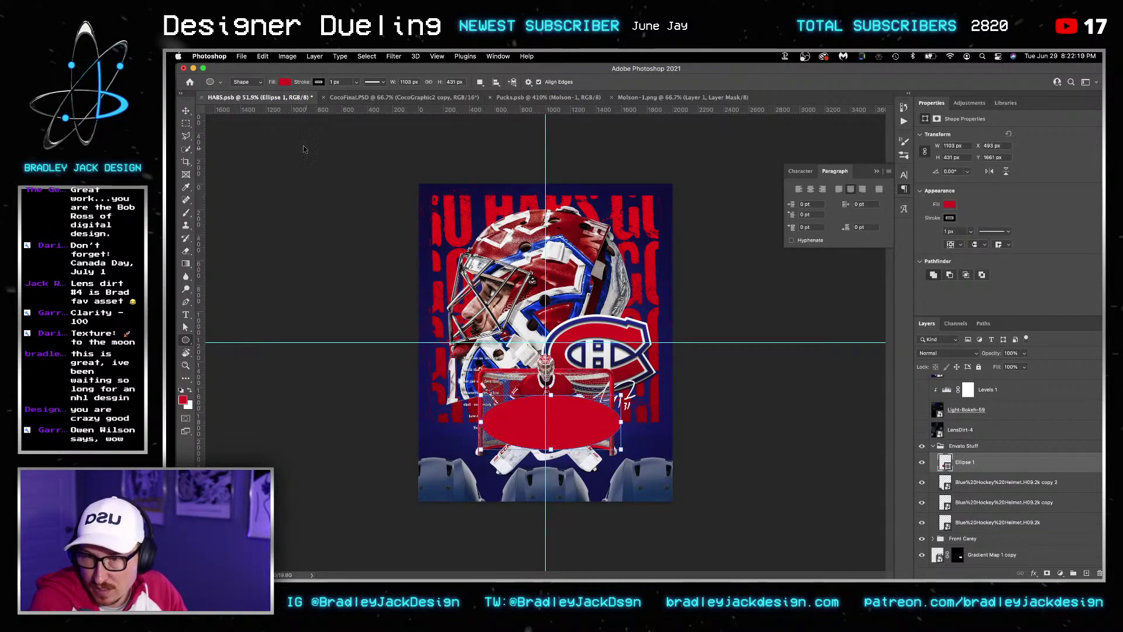
left_click(182, 399)
key("Escape")
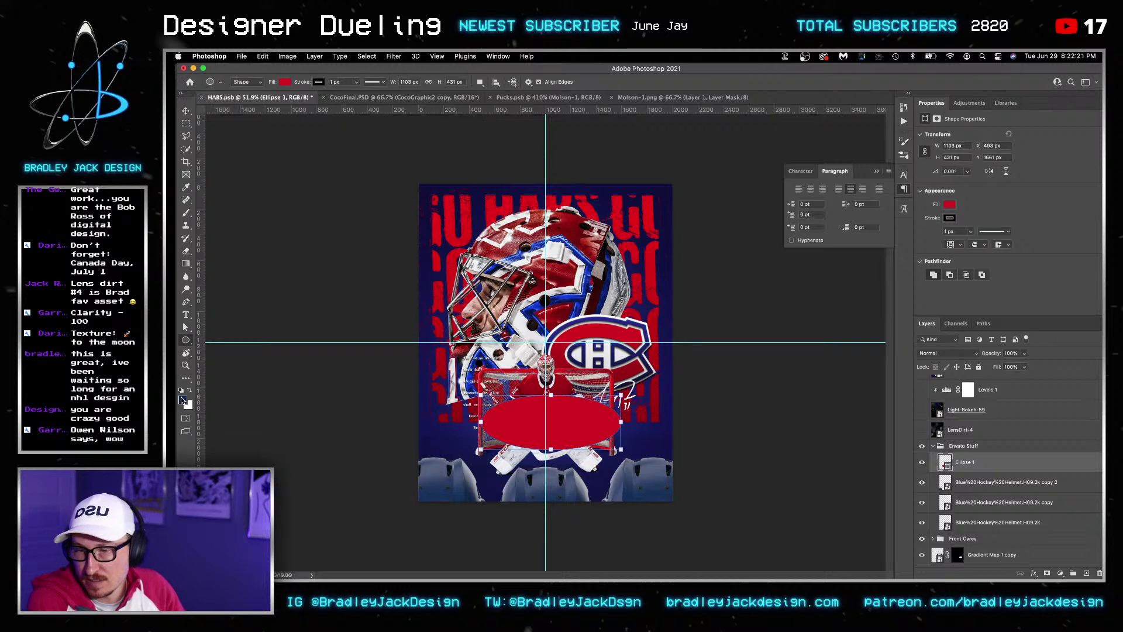
Fill the ellipse with the recently used navy blue and remove its stroke
key("v")
key("u")
left_click(285, 82)
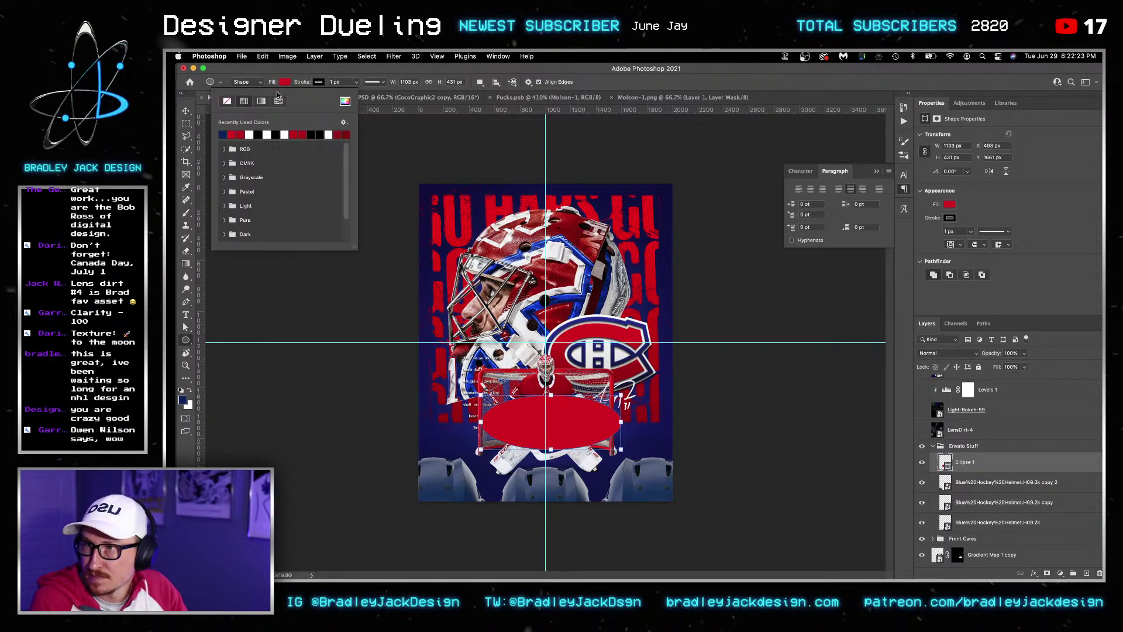
left_click(227, 134)
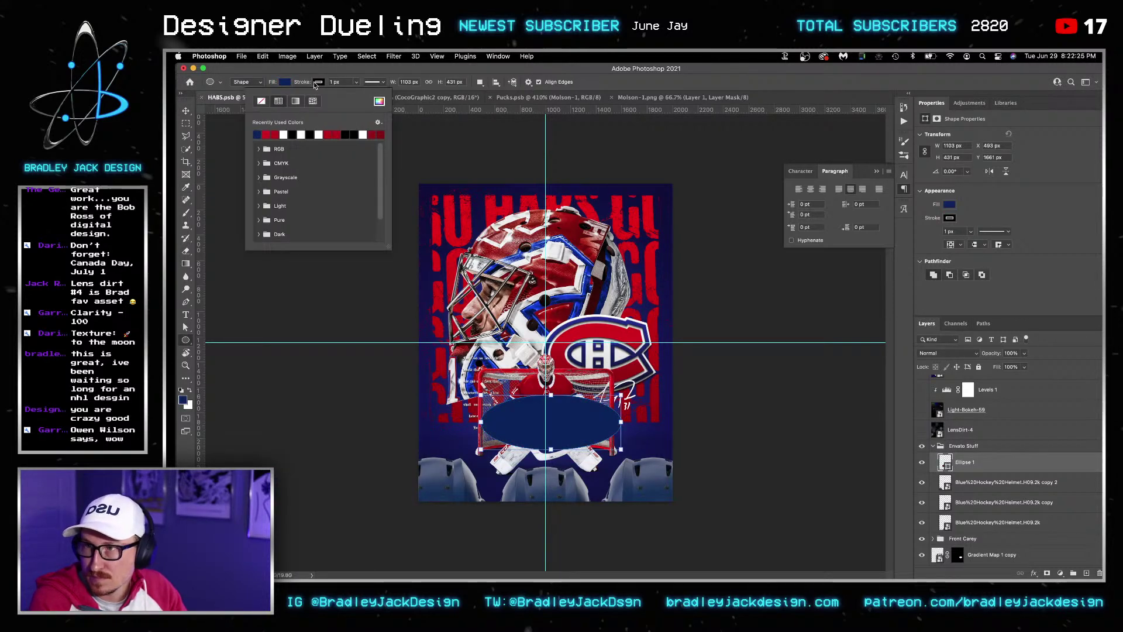
left_click(319, 82)
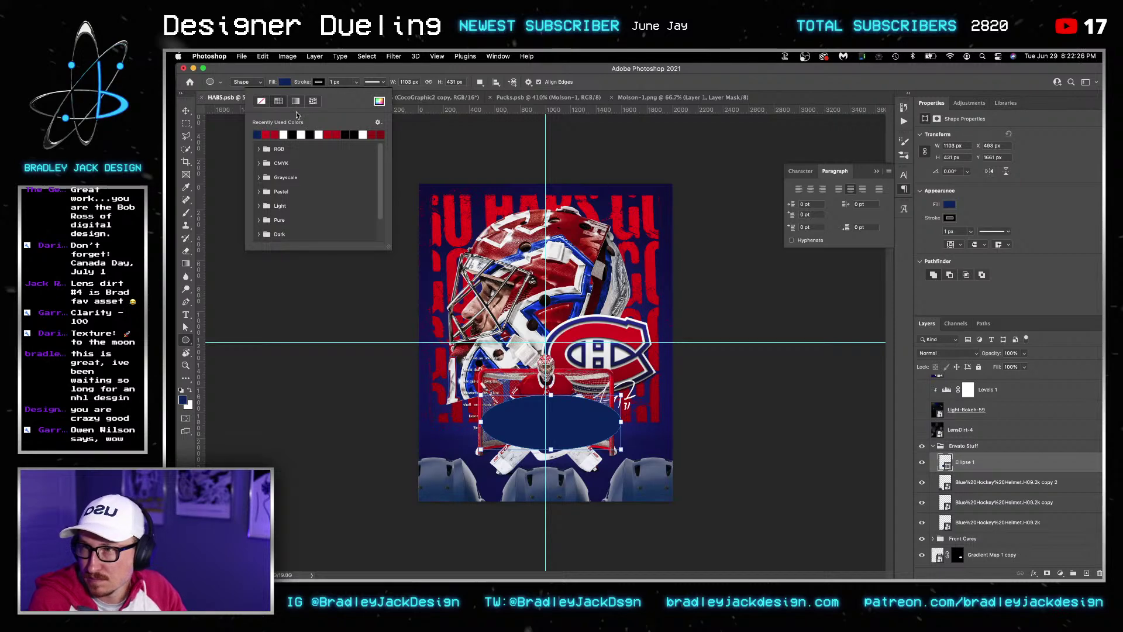
left_click(261, 101)
Move the ellipse down over the goalie's pads and group the three blue helmet layers beneath it
key("v")
left_click_drag(552, 431, 551, 460)
left_click(988, 482)
left_click(973, 522, "shift")
key("super+g")
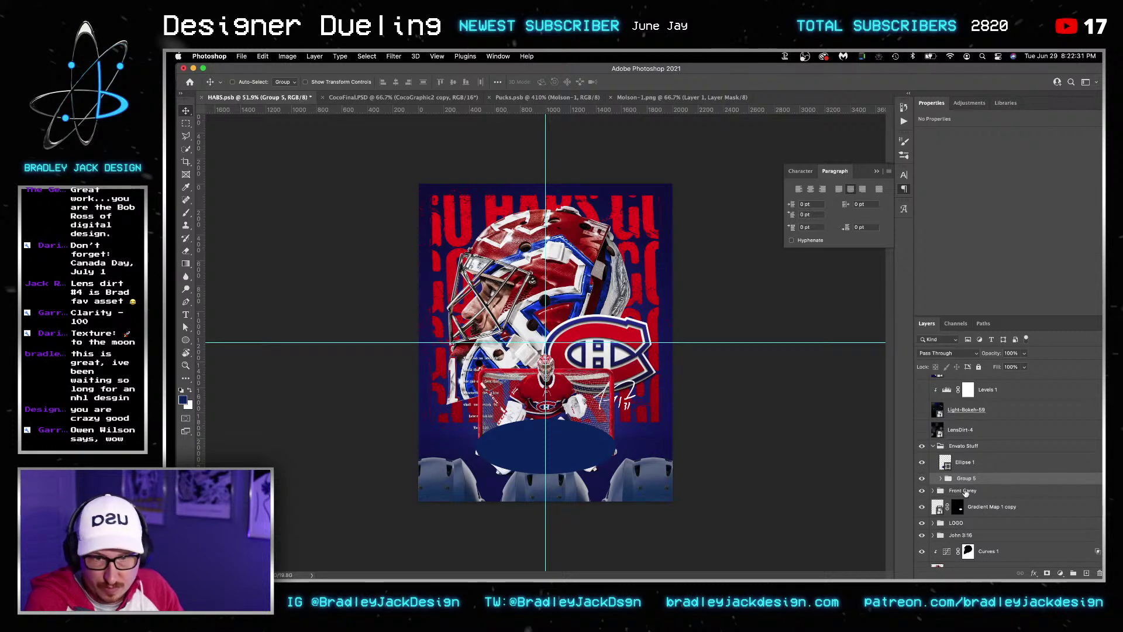
Add a Selective Color adjustment clipped to the helmet group with Blues at Cyan +56, Magenta +26, Yellow -50 and Black +44
left_click(969, 102)
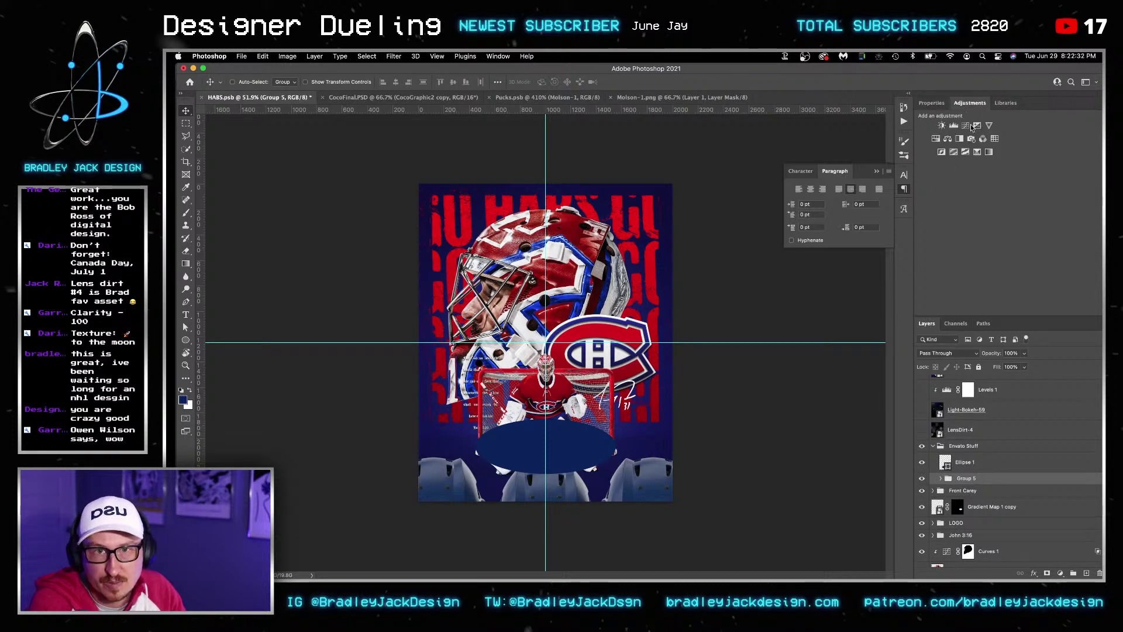
left_click(988, 152)
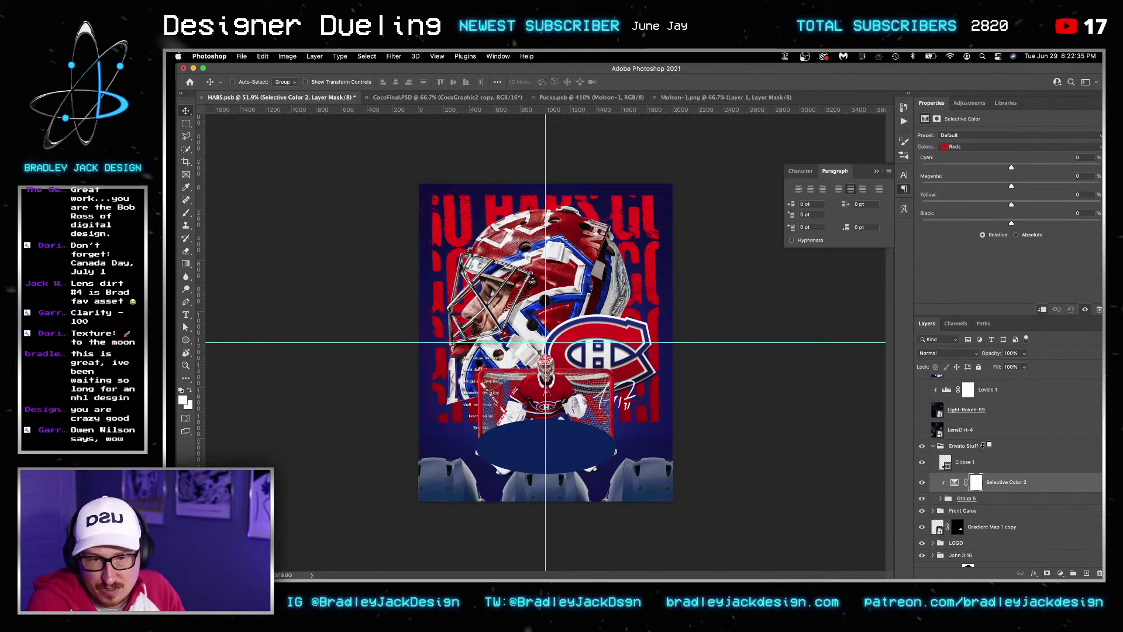
left_click(948, 147)
left_click(961, 179)
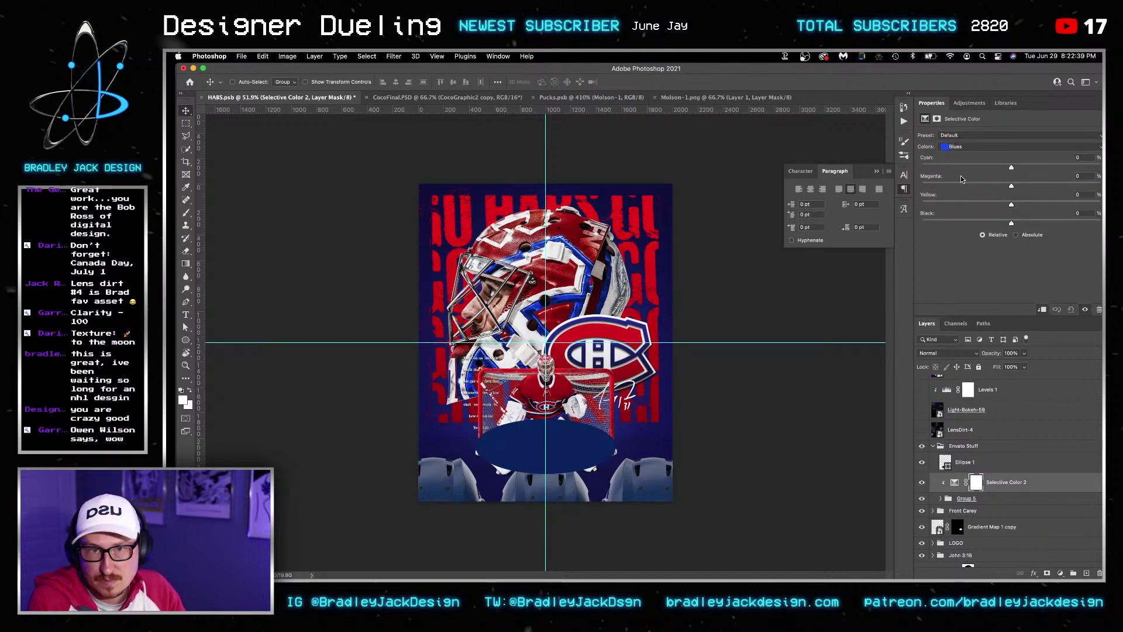
left_click_drag(1041, 223, 1051, 223)
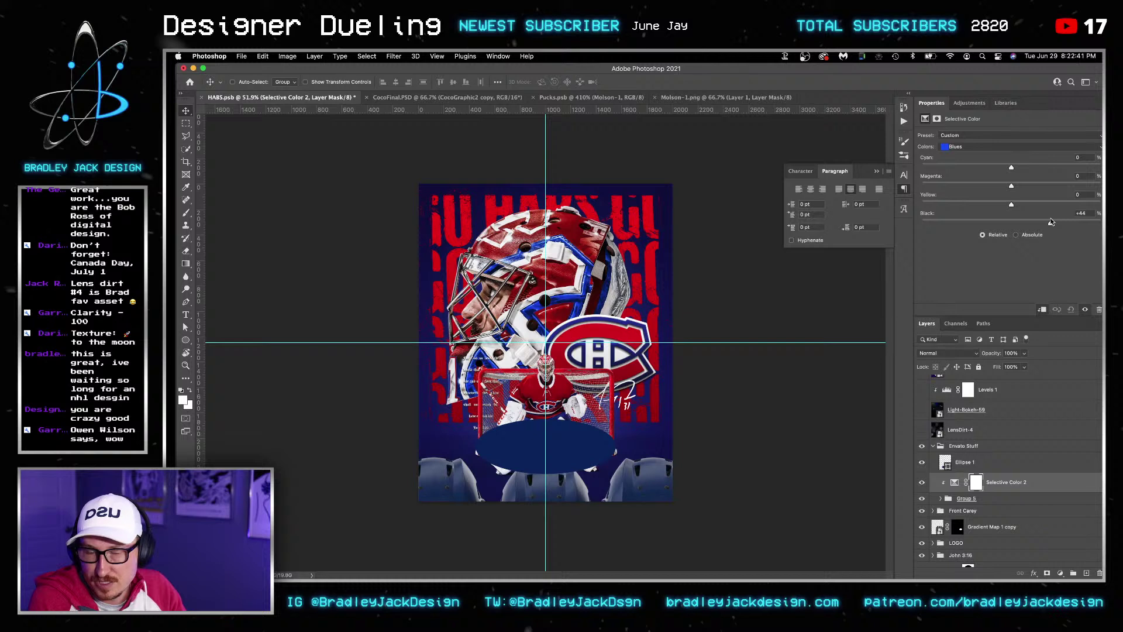
left_click_drag(1011, 185, 1048, 168)
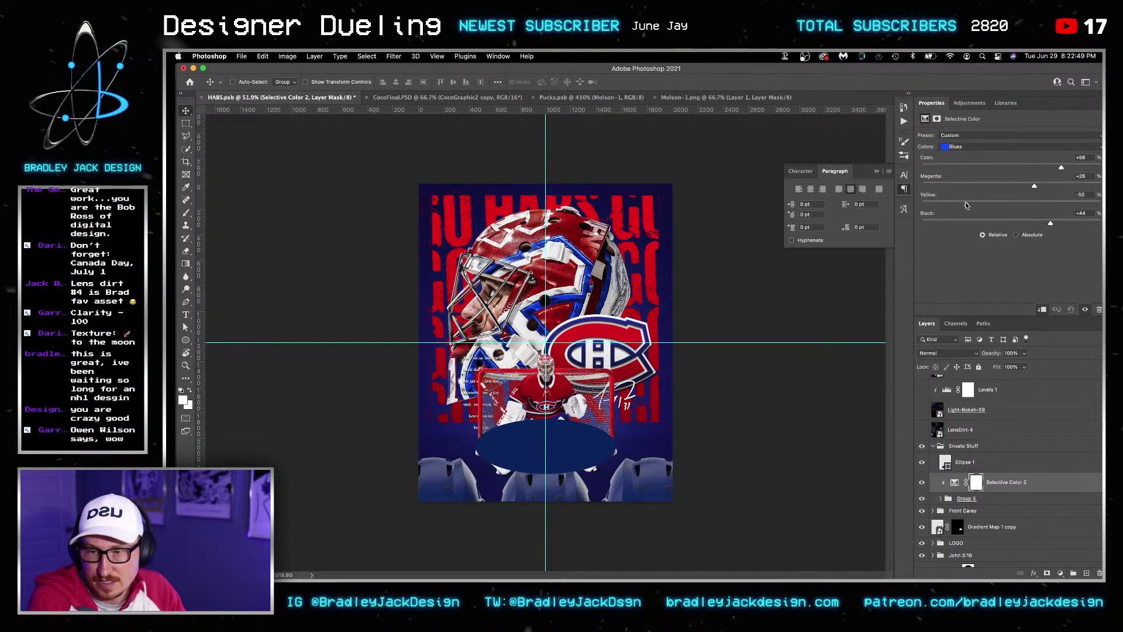
In the same Selective Color adjustment, set Cyans to Cyan +34, Magenta +27, Yellow -41 and Black +32
left_click(959, 147)
left_click(965, 138)
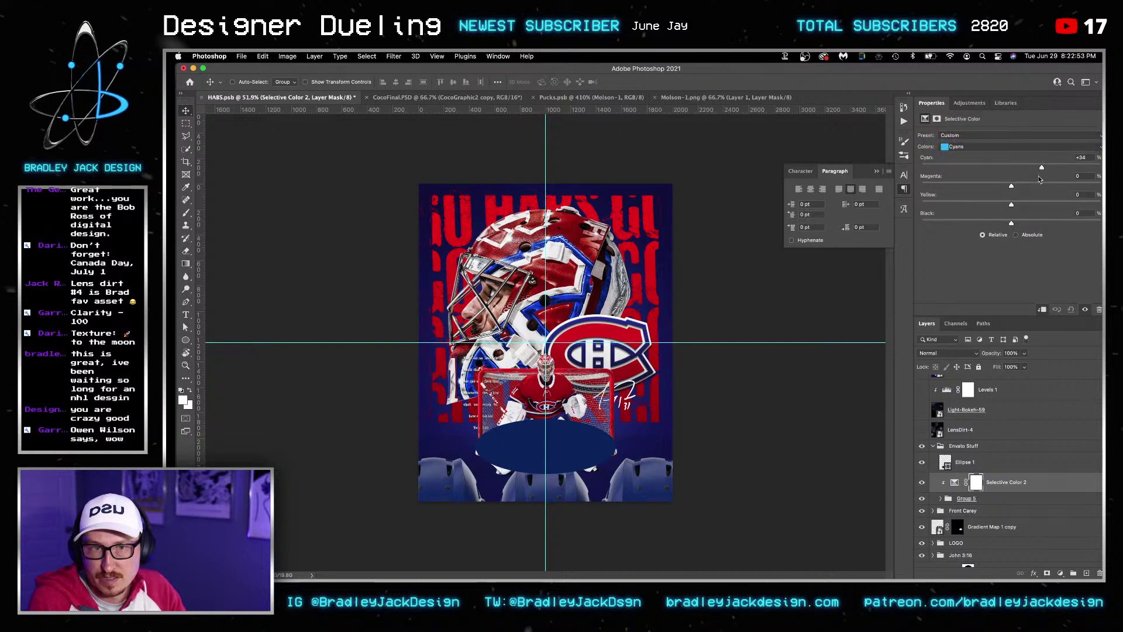
left_click(1039, 221)
left_click(1035, 185)
left_click(974, 202)
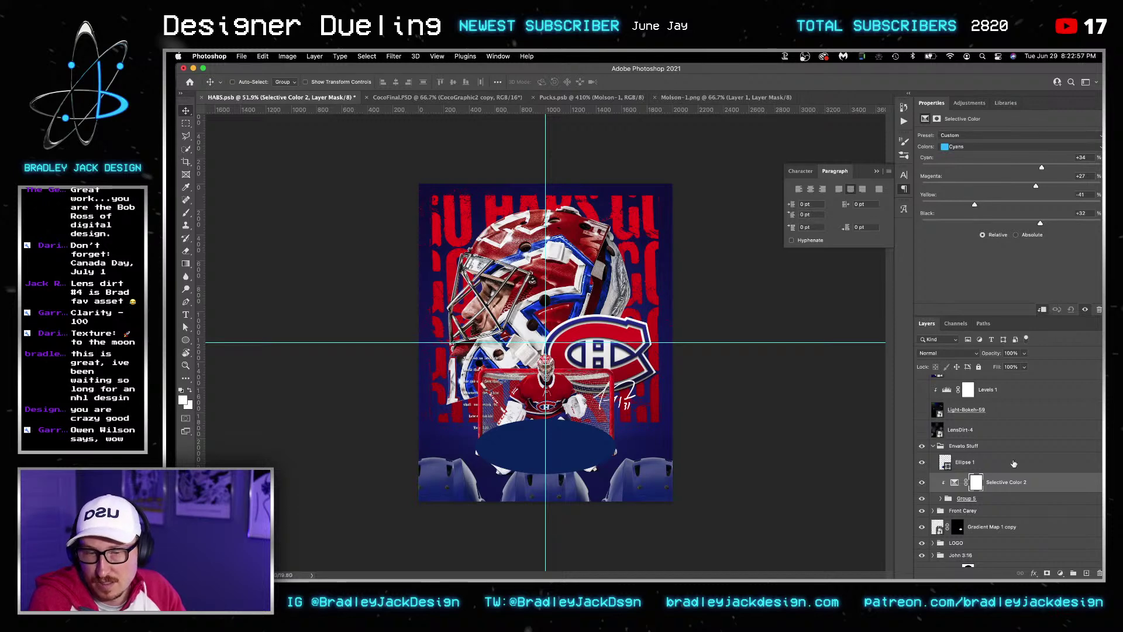
Delete the navy ellipse and convert the helmet group and its Selective Color adjustment into one smart object
left_click(953, 469)
key("BackSpace")
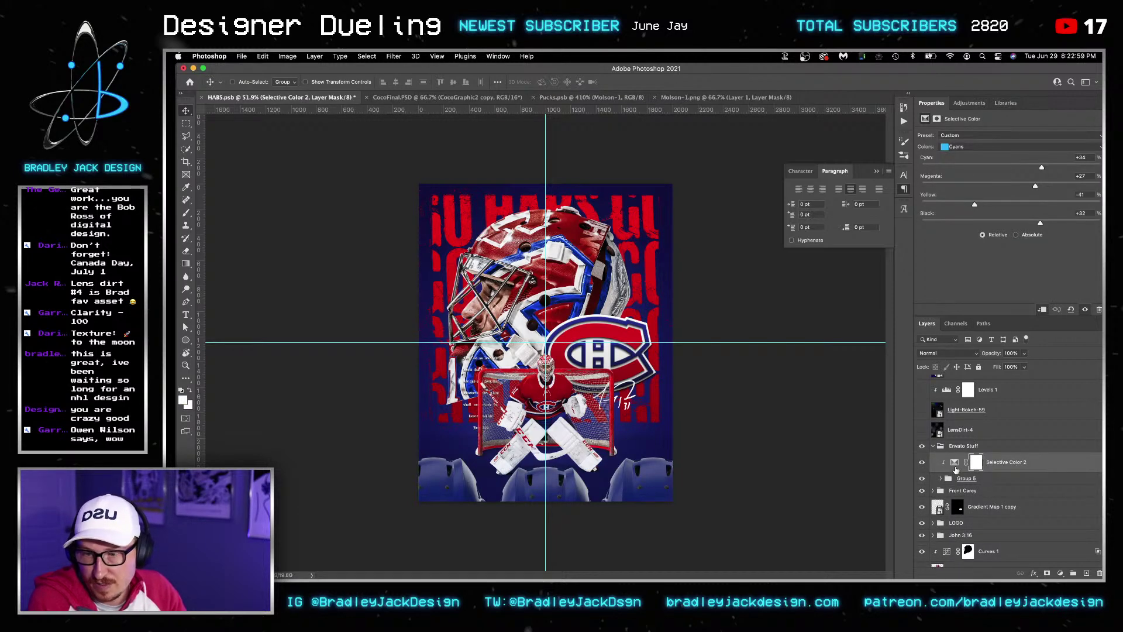
left_click(940, 480)
left_click(975, 496)
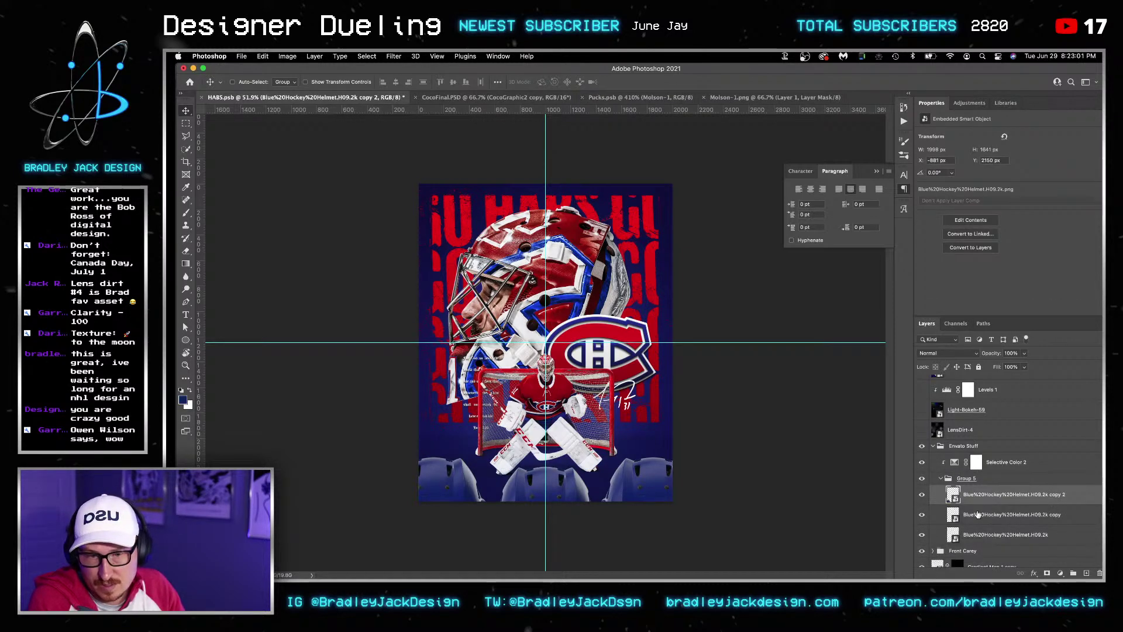
left_click(973, 535, "shift")
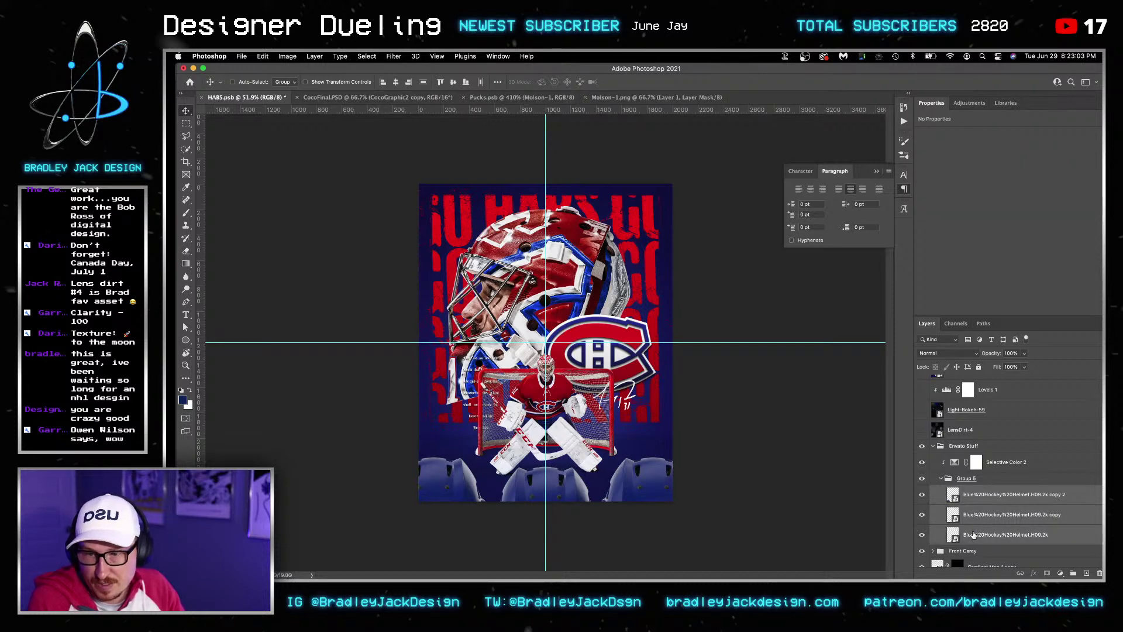
right_click(969, 533)
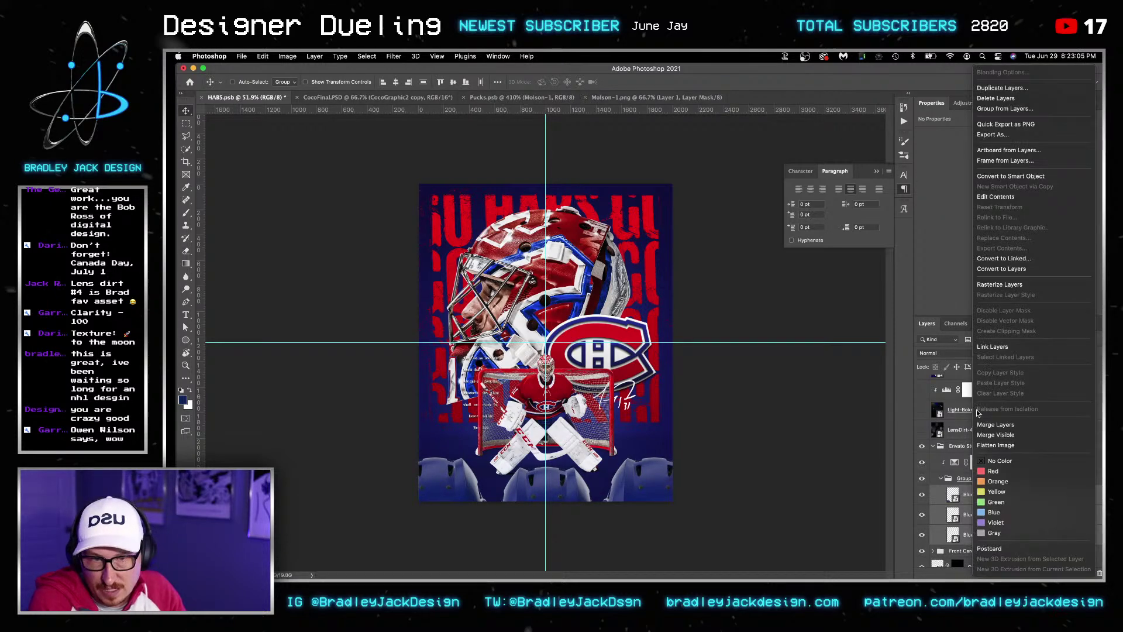
key("Escape")
left_click(971, 478)
right_click(983, 481)
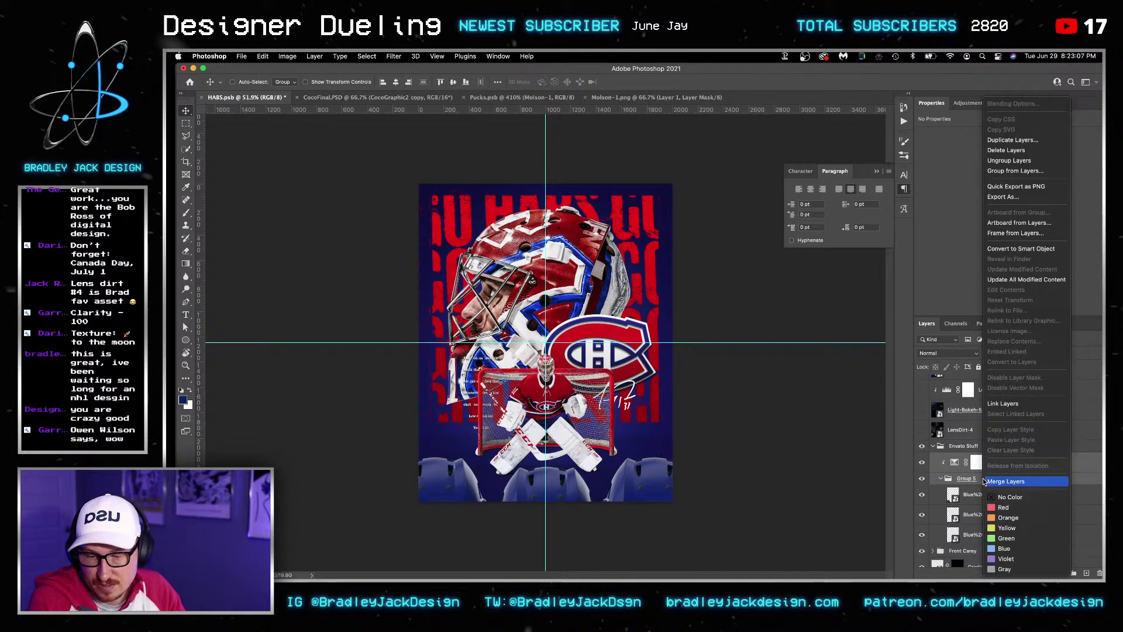
left_click(1017, 249)
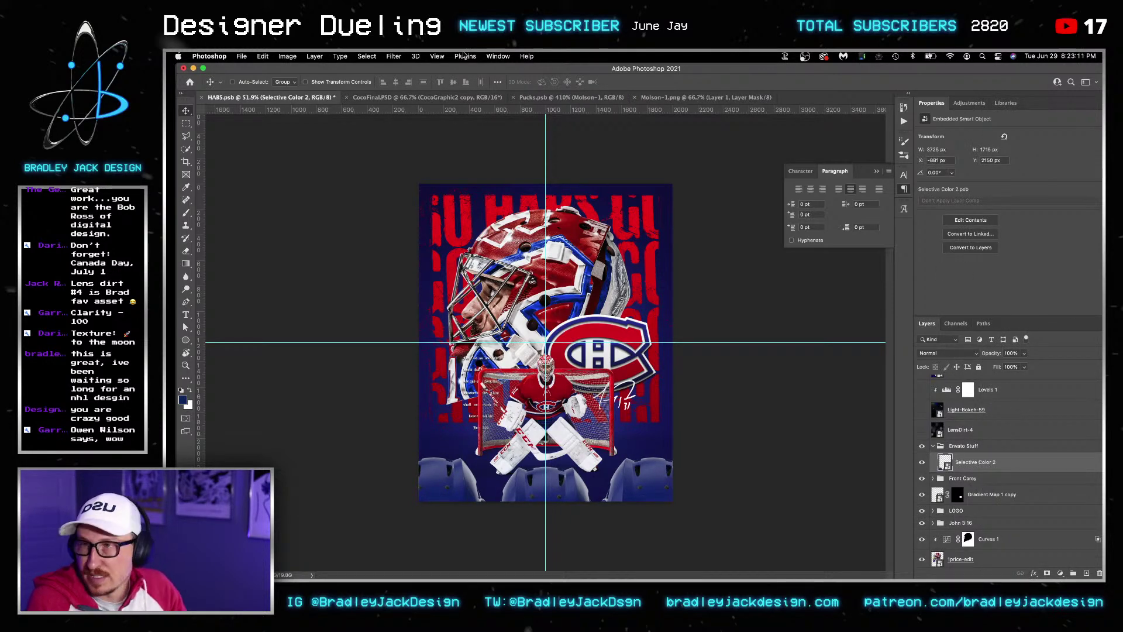
Apply a Gaussian Blur with a radius of 15 pixels to the helmets smart object
left_click(394, 57)
mouse_move(418, 188)
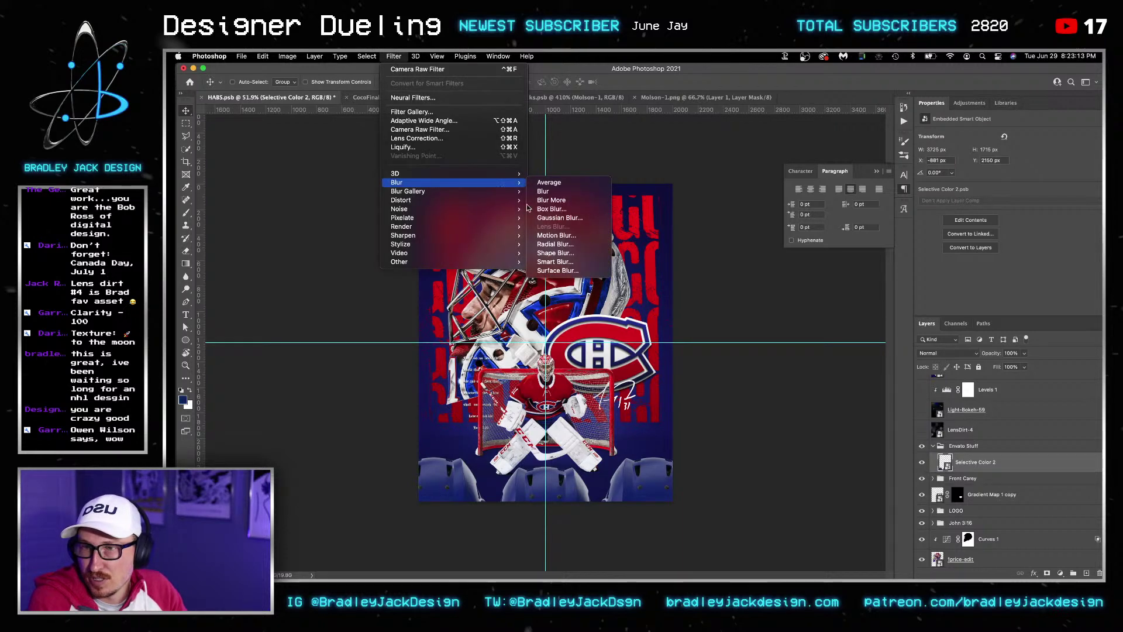
left_click(549, 220)
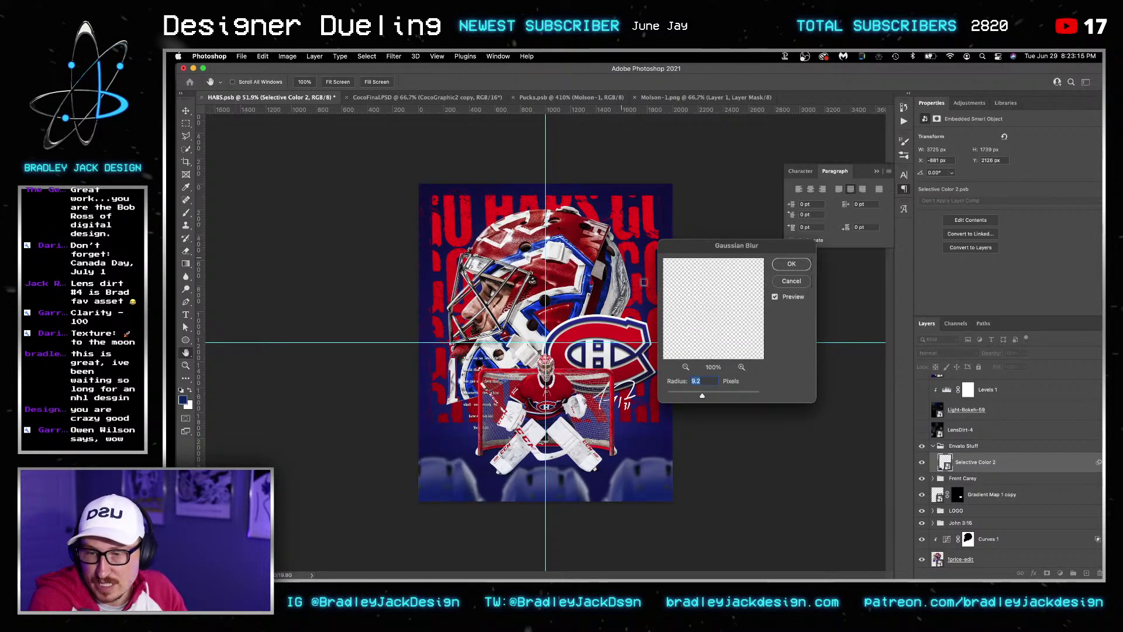
type("15")
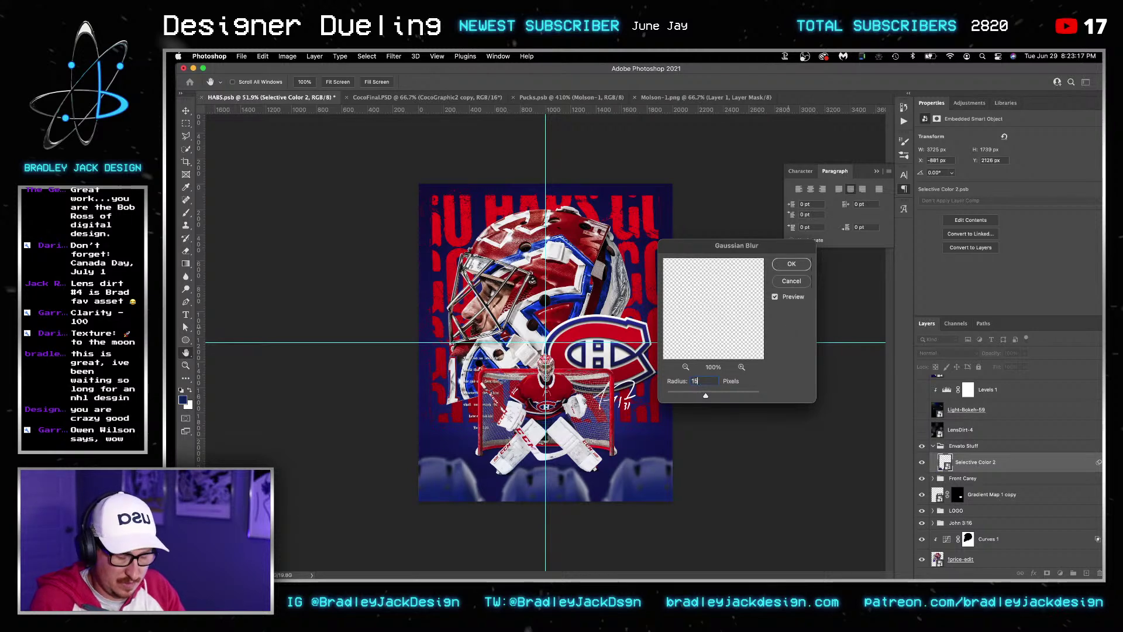
key("Return")
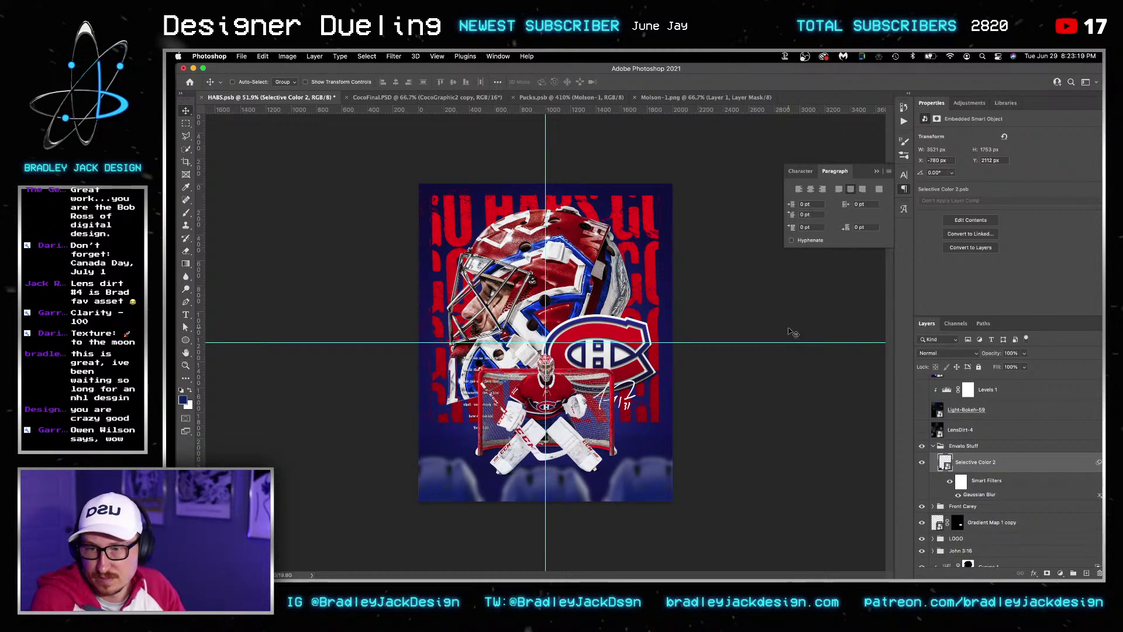
Open the contents of the blurred helmets smart object and place the Tampa Bay Lightning logo image over the helmets
key("super+Tab")
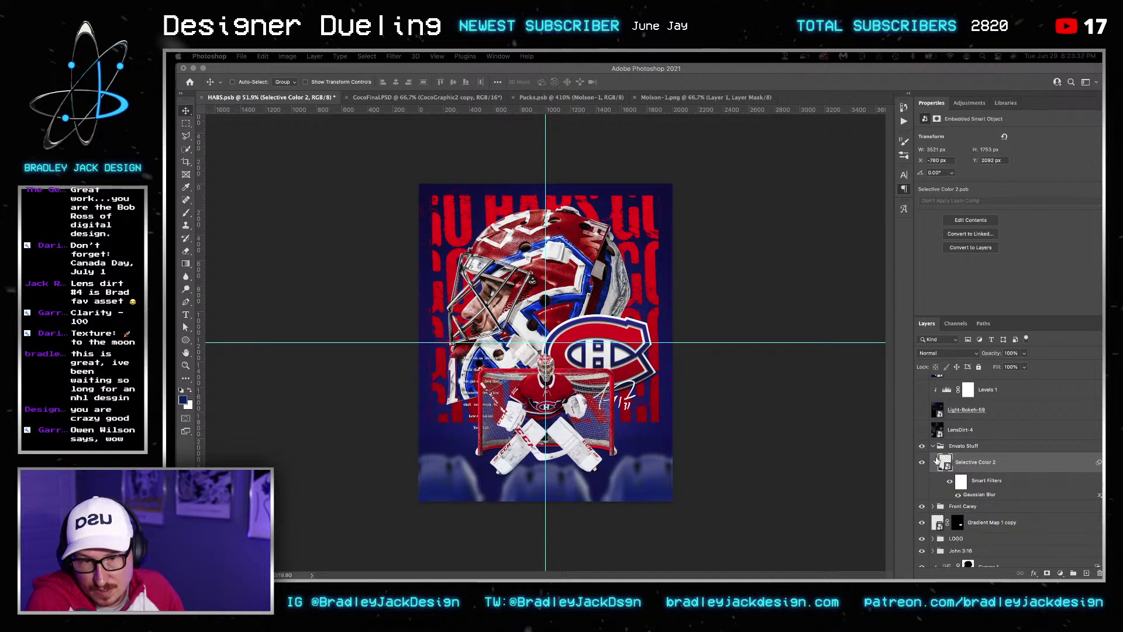
left_click(944, 462)
double_click(944, 462)
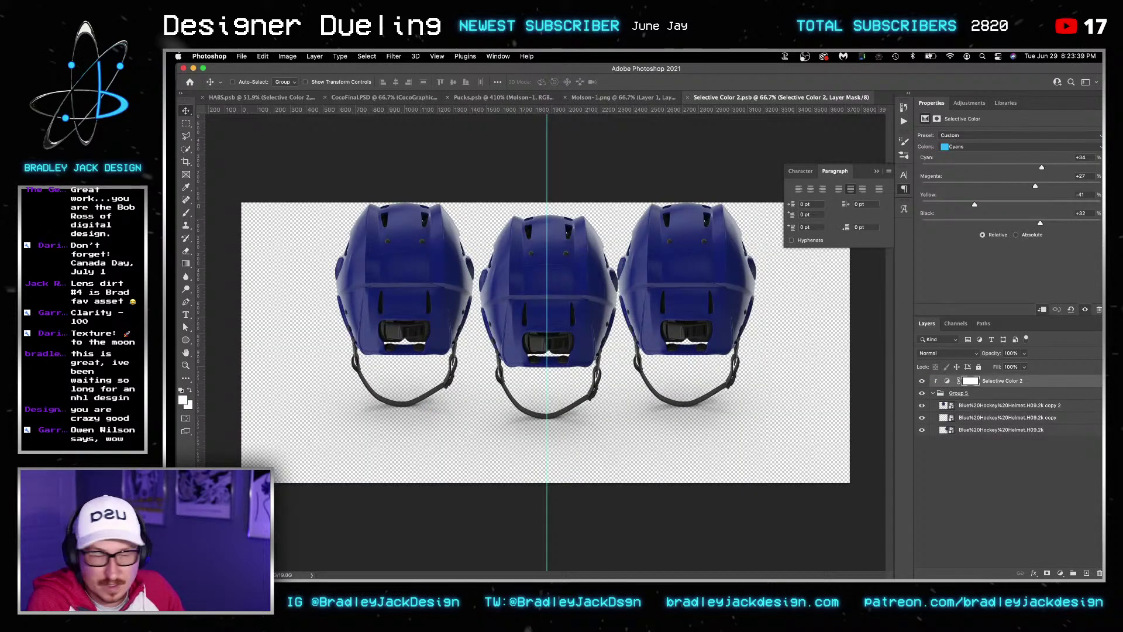
key("super+Tab")
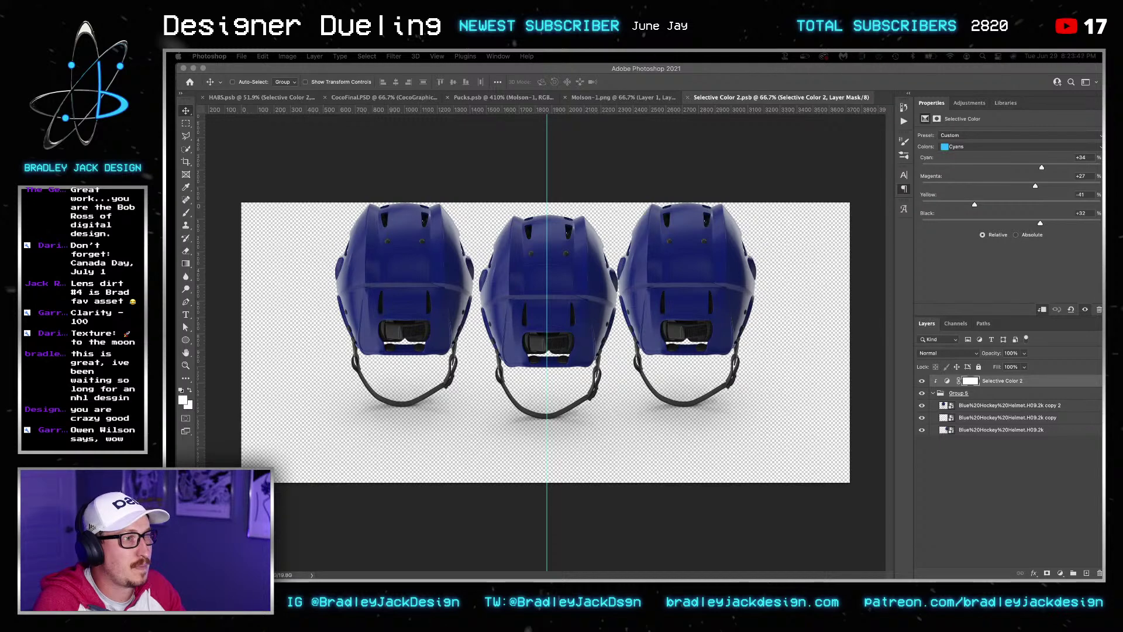
left_click_drag(1119, 129, 1057, 128)
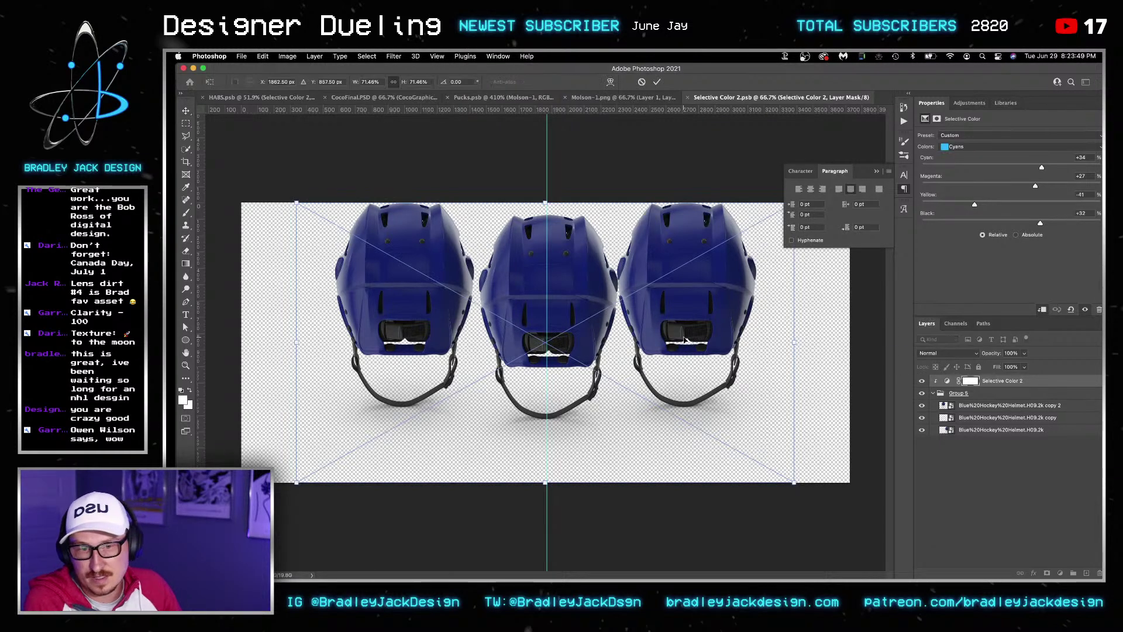
Add a Gradient Map clipped to the placed logo and choose the Black, White preset
left_click(969, 103)
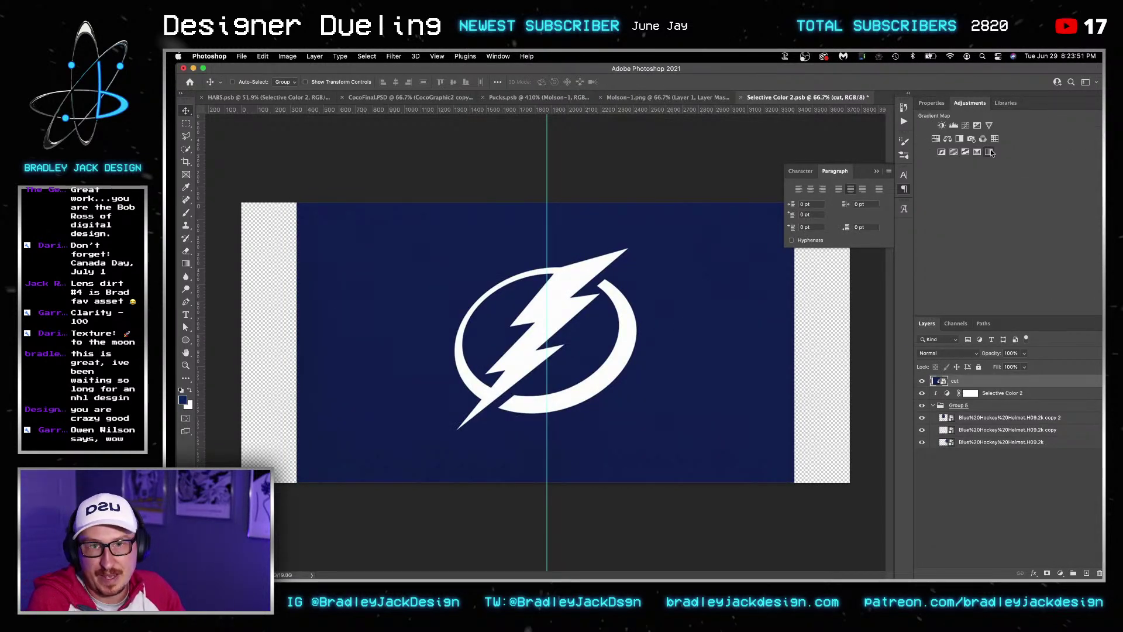
left_click(988, 155)
left_click(989, 138)
key("Return")
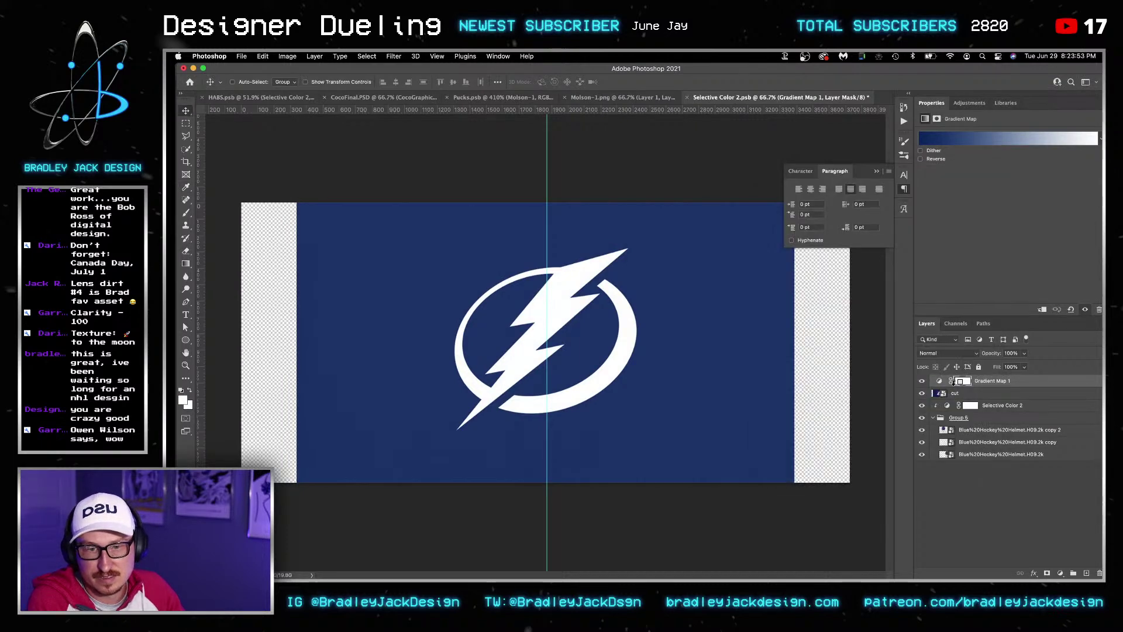
left_click(969, 138)
left_click(788, 204)
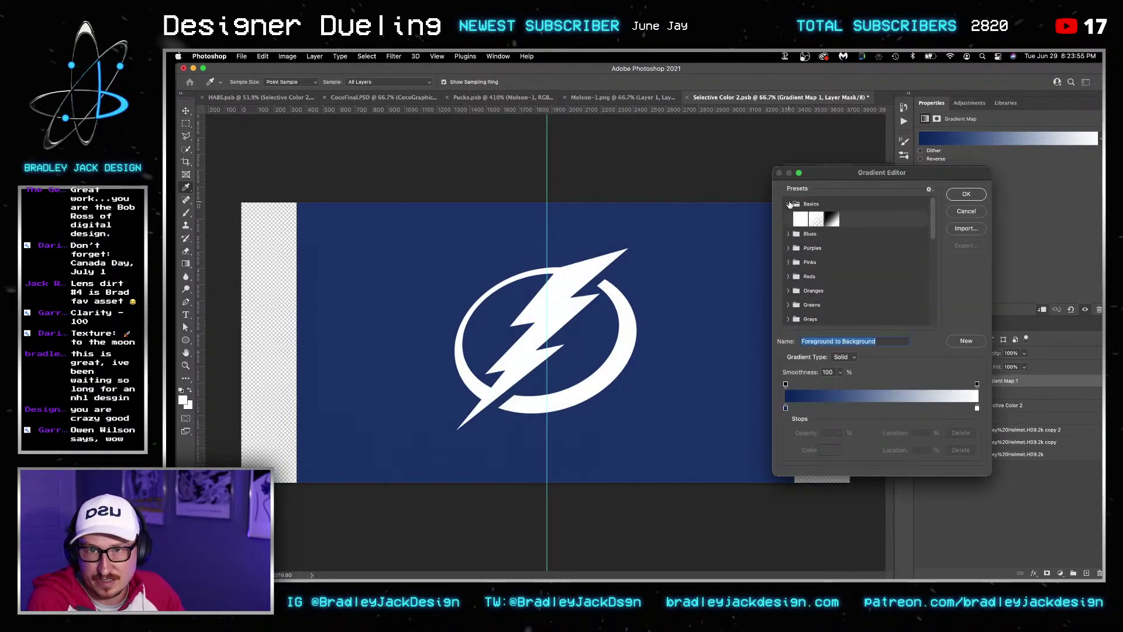
left_click(832, 220)
left_click(965, 194)
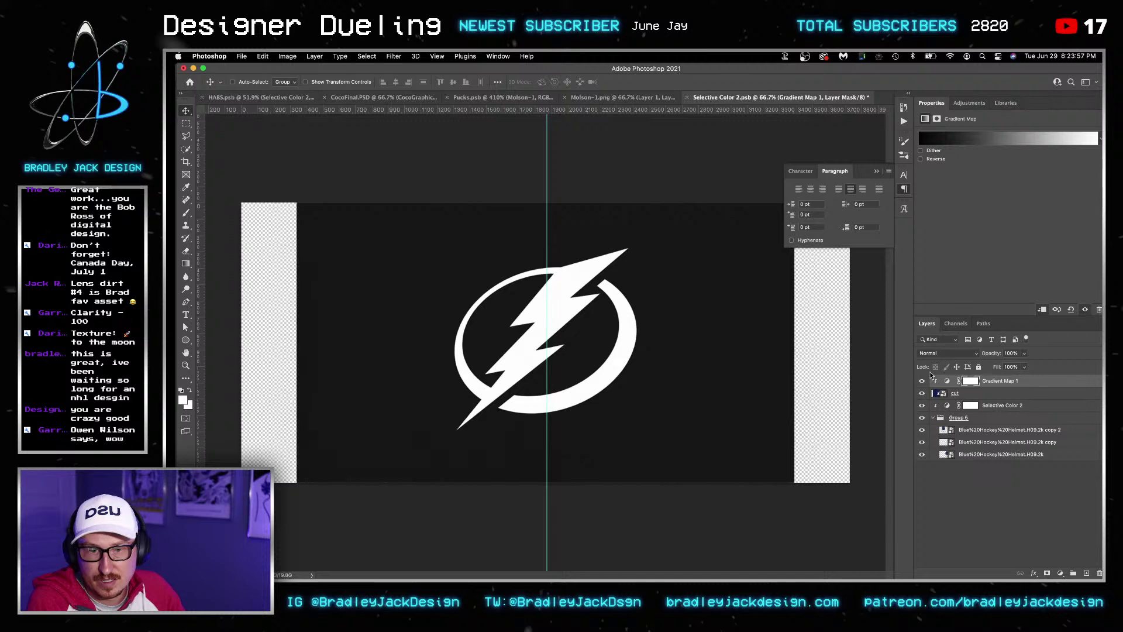
Shift the Gradient Map's black color stop to 23% so the logo's background is crushed to pure black
left_click(948, 140)
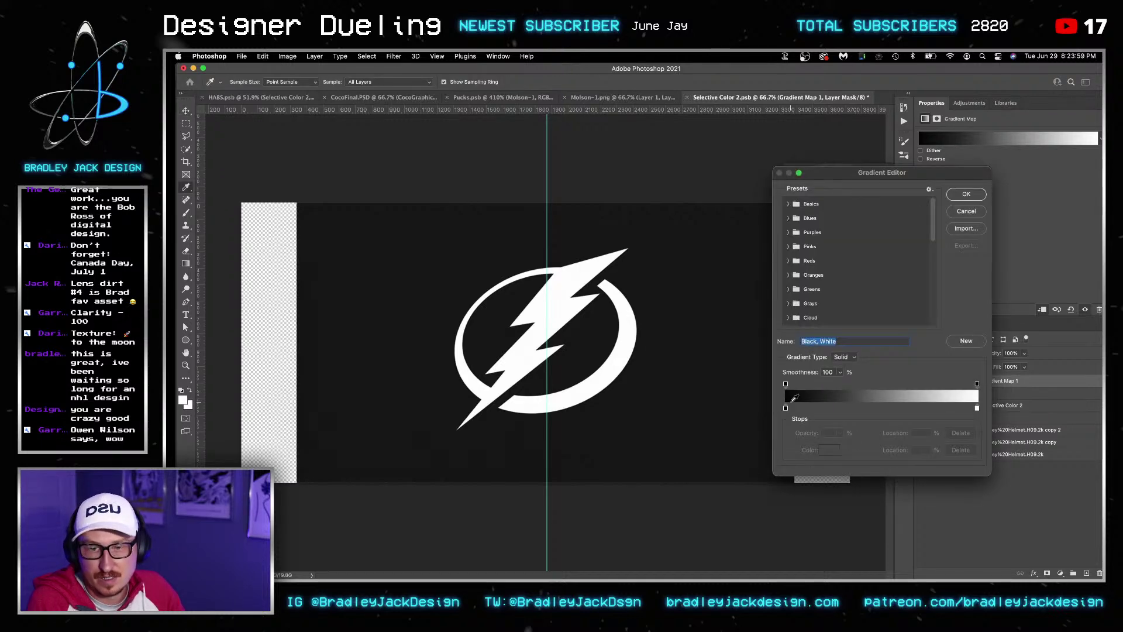
left_click_drag(791, 408, 833, 408)
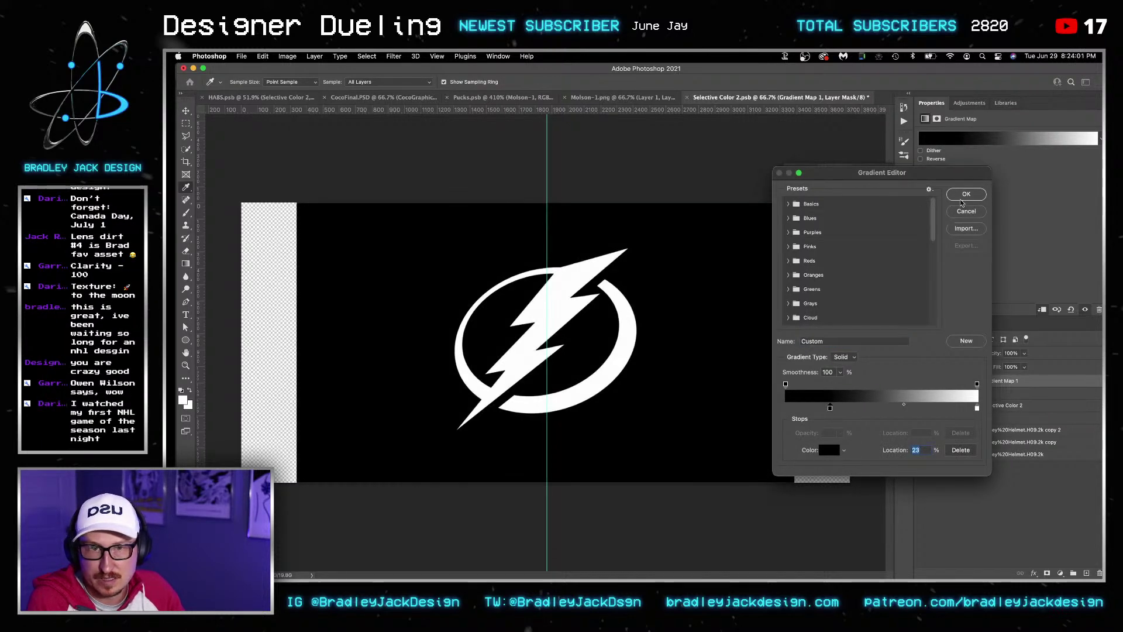
key("Return")
Convert the logo and Gradient Map to a smart object, set it to Screen blending and scale it to about 591 by 331 px
left_click(992, 395, "shift")
right_click(993, 394)
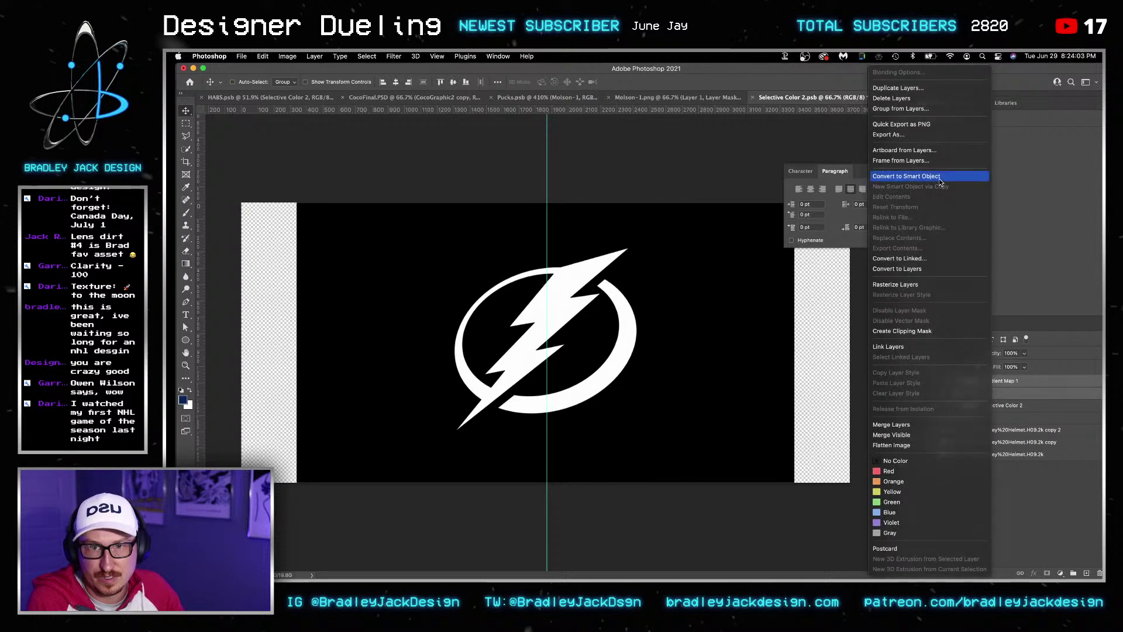
left_click(941, 181)
key("shift+alt+s")
key("ctrl+t")
left_click_drag(794, 483, 582, 375)
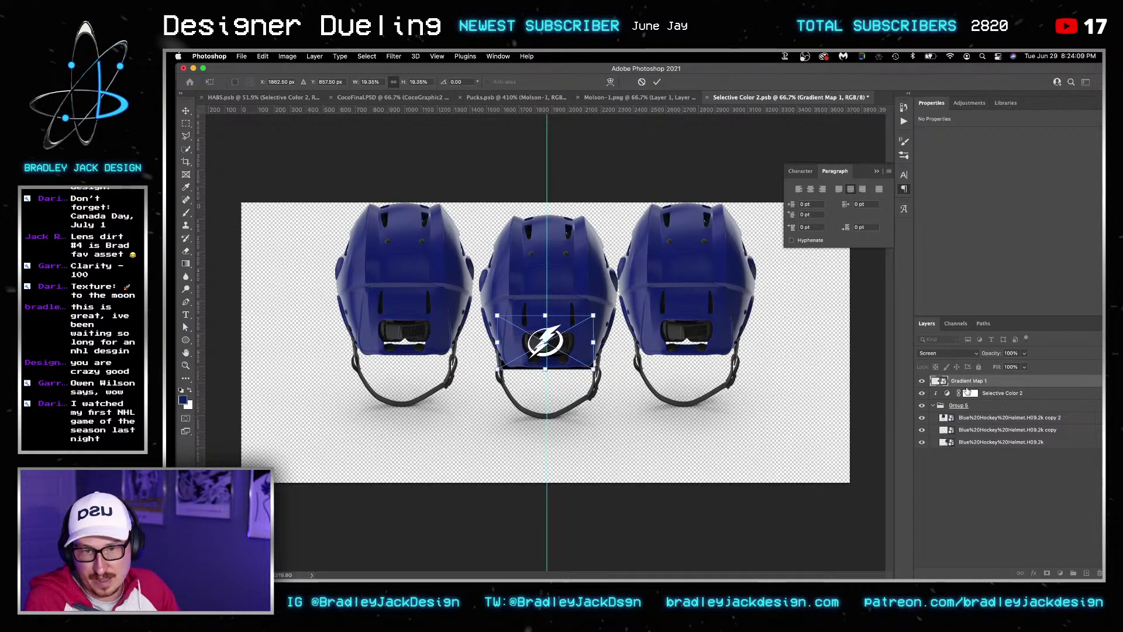
Put the logo in the helmet group clipped to the left helmet and position it there at about X 694 px, Y 215 px
left_click_drag(965, 383, 968, 409)
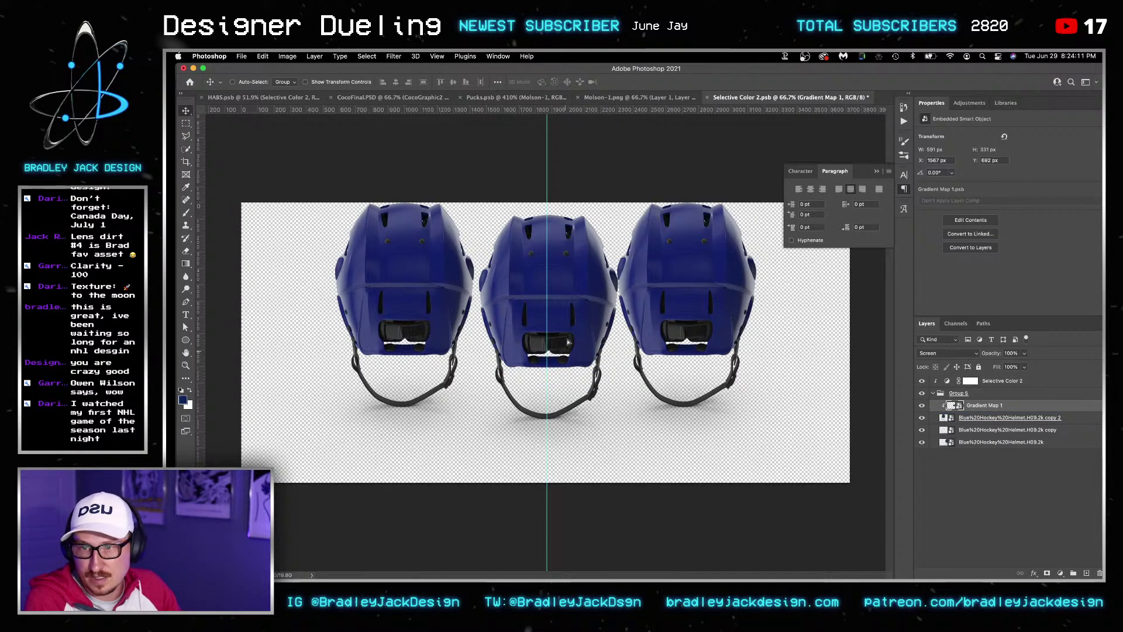
left_click_drag(567, 348, 397, 279)
key("shift+Left")
key("shift+Down")
key("Down")
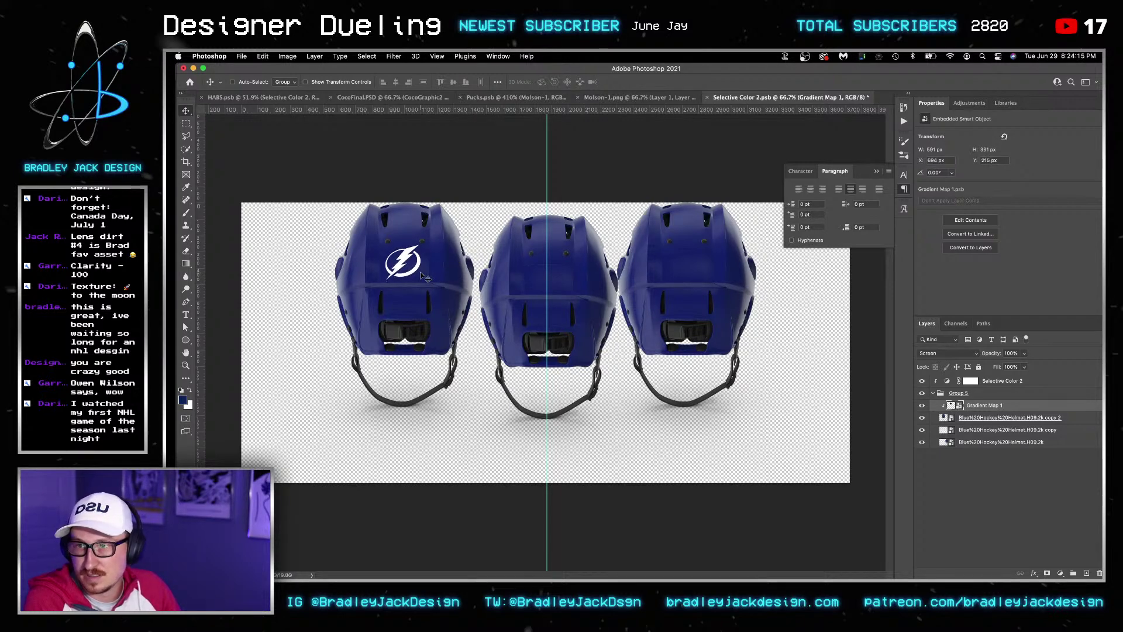
Duplicate the logo onto the right helmet, clip it to that helmet's layer and nudge it to X 2423 px, Y 206 px
left_click_drag(417, 273, 697, 270)
left_click_drag(988, 430, 982, 435)
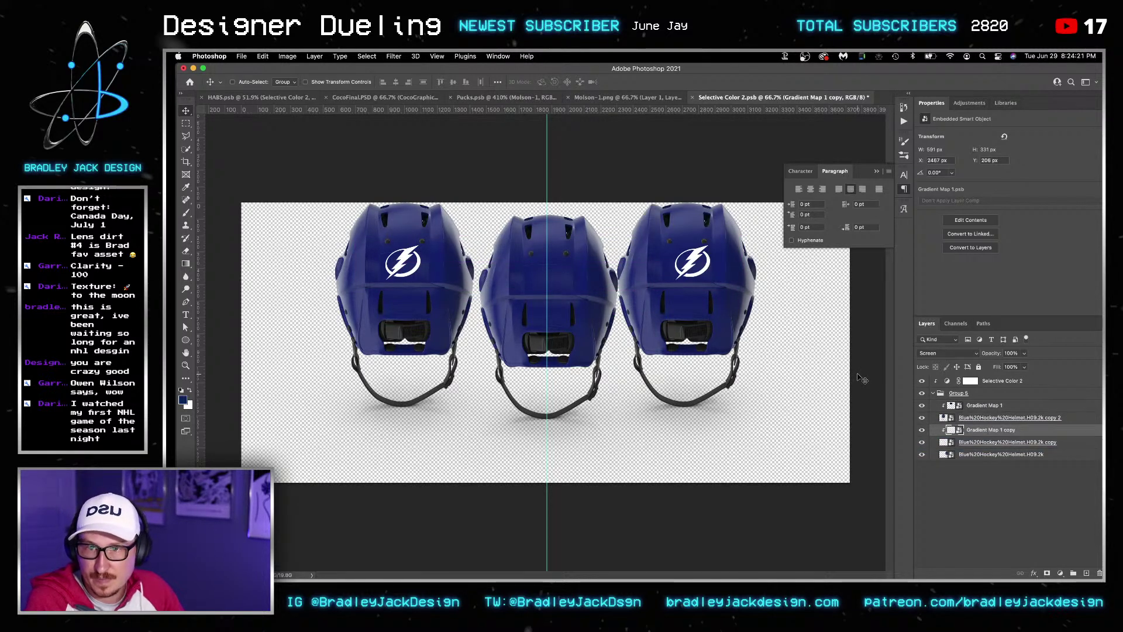
key("Left")
key("Left")
key("Left")
key("Left")
key("Left")
key("Left")
key("Left")
key("Left")
key("Left")
key("Left")
key("Left")
key("Left")
key("Left")
key("Left")
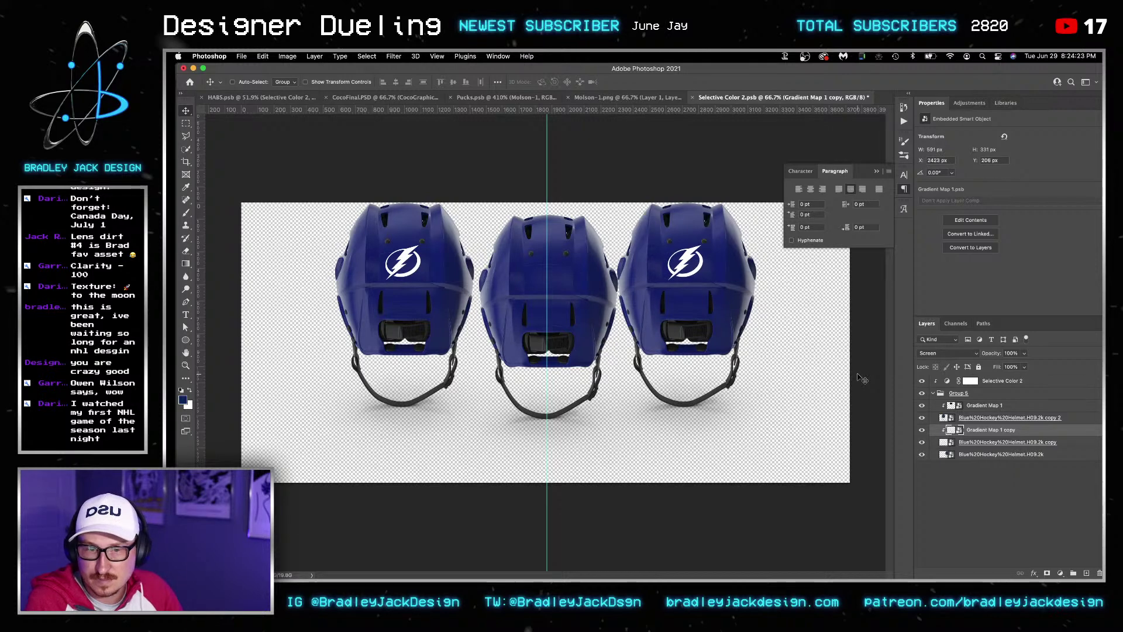
Duplicate the logo for the middle helmet, clip it to that helmet's layer and center it at X 1567 px, Y 274 px
left_click_drag(1009, 433, 994, 459)
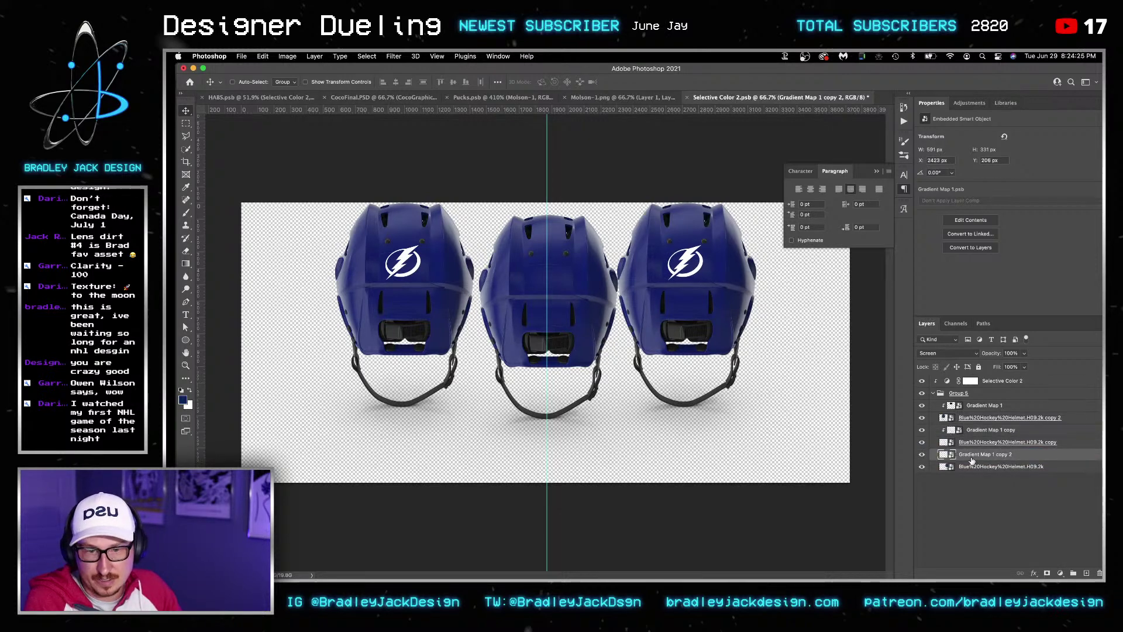
left_click_drag(727, 300, 579, 301)
key("shift+Down")
key("shift+Down")
key("shift+Down")
key("shift+Down")
key("shift+Down")
key("Down")
key("Down")
key("Down")
key("Down")
key("Down")
key("Down")
key("shift+Left")
key("Left")
key("Left")
key("Left")
key("Left")
key("Left")
key("Left")
key("Left")
key("Left")
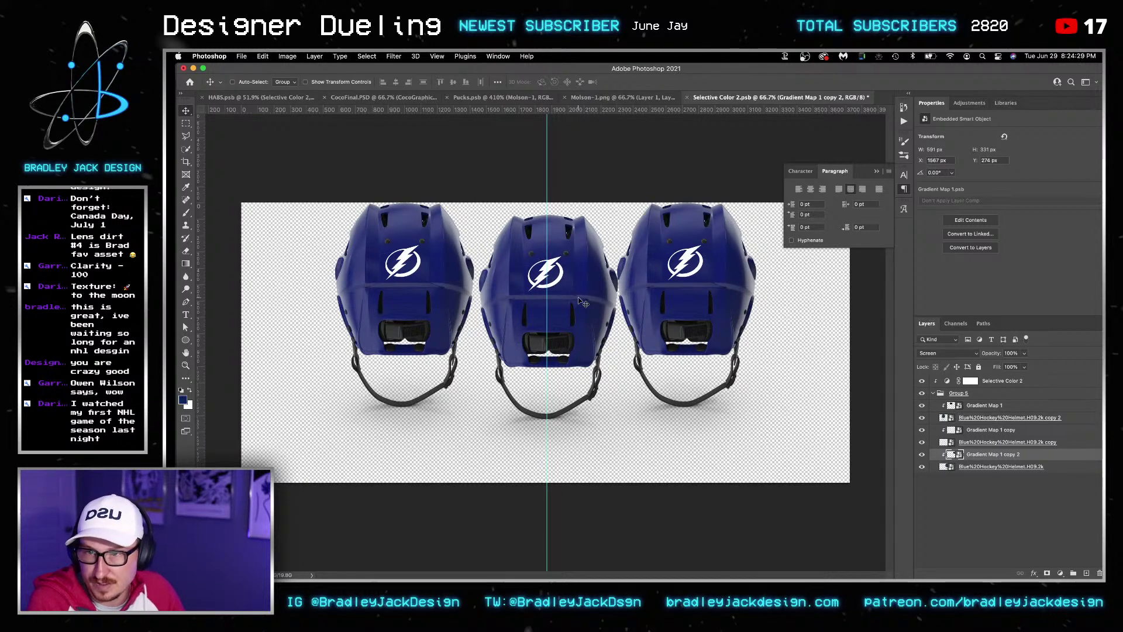
Nudge the middle helmet's logo to X 1571 px, Y 272 px, save the helmet smart object and return to the poster
key("Right")
key("Right")
key("ctrl+s")
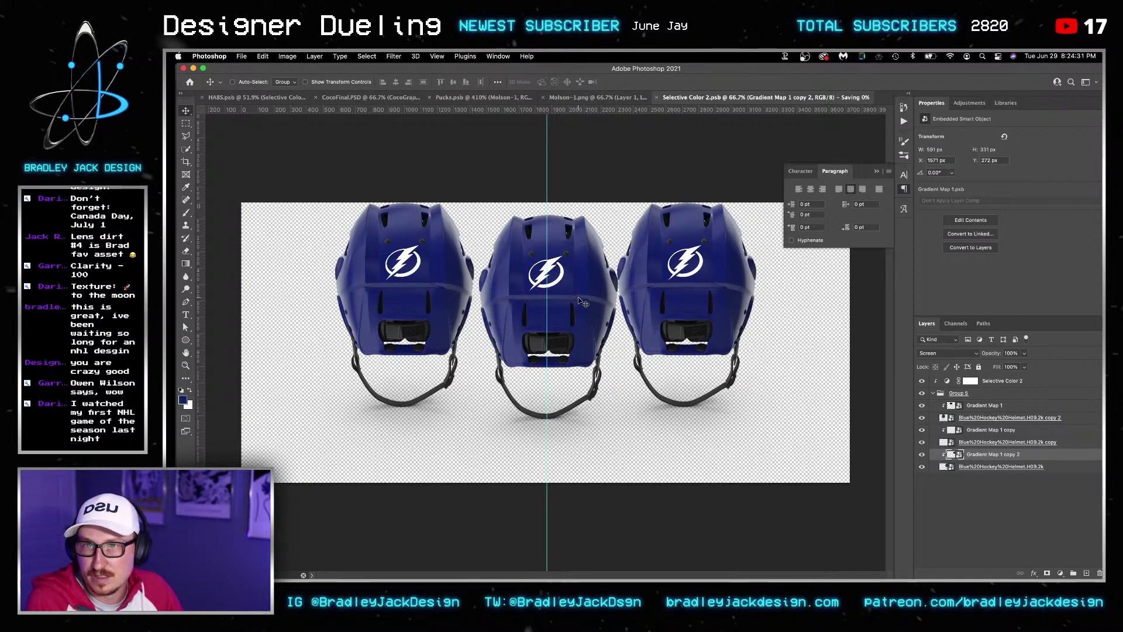
key("ctrl+Tab")
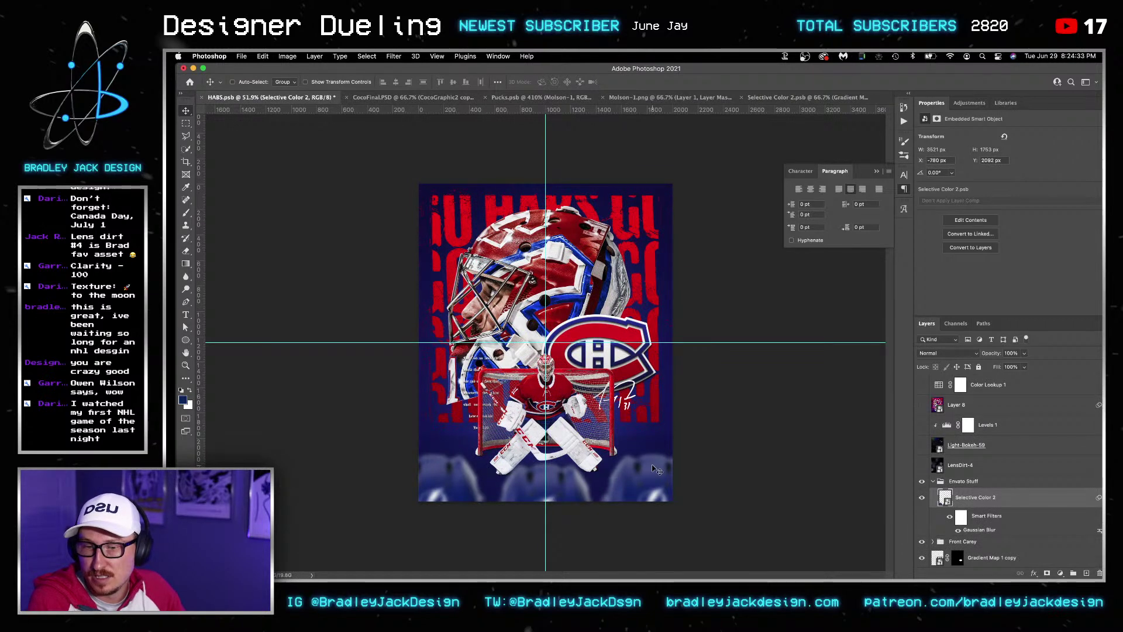
Move the blurred helmets layer down to Y 2140 px
key("shift+Down")
key("shift+Down")
key("shift+Down")
key("shift+Down")
key("shift+Down")
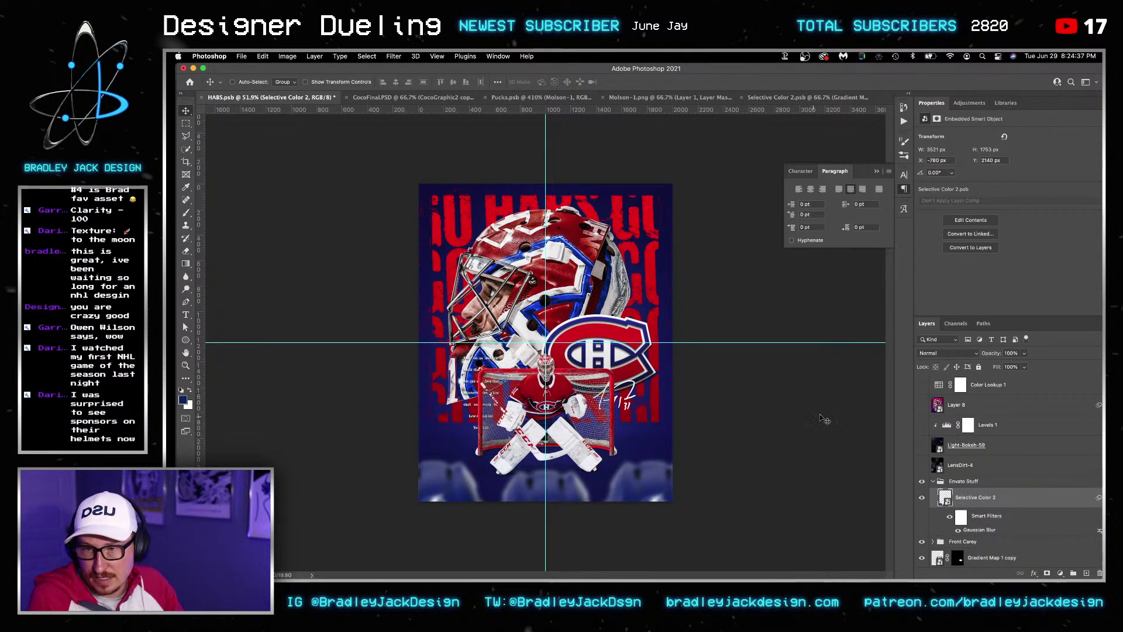
Show the LensDirt-4, Light-Bokeh-59 and Levels 1 layers over the poster
left_click(962, 484)
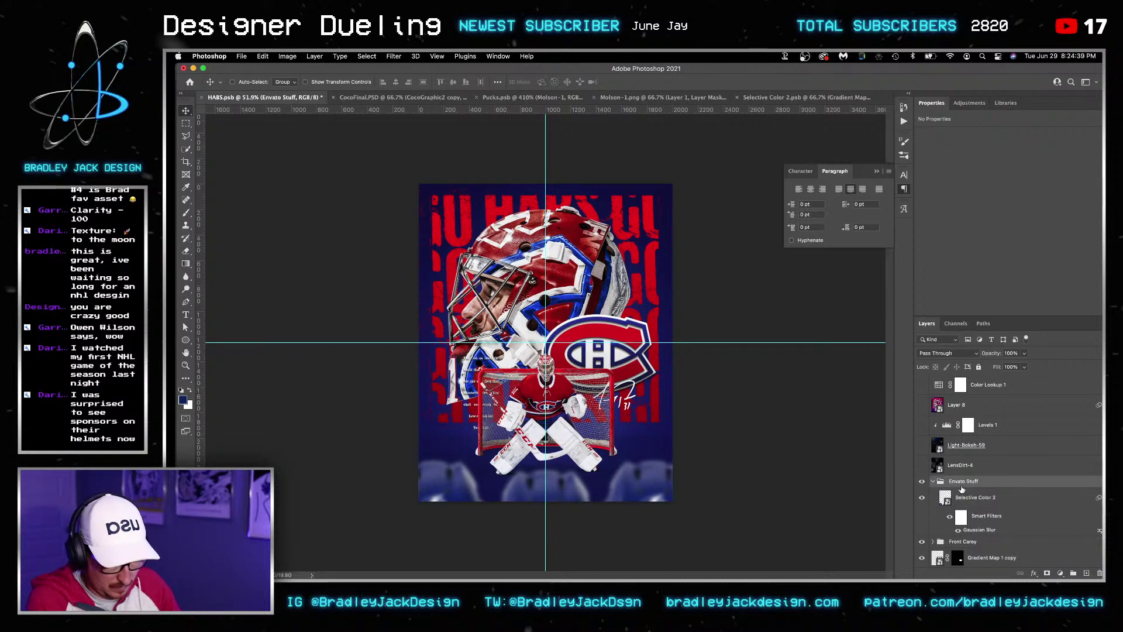
left_click_drag(921, 464, 922, 426)
left_click(987, 429)
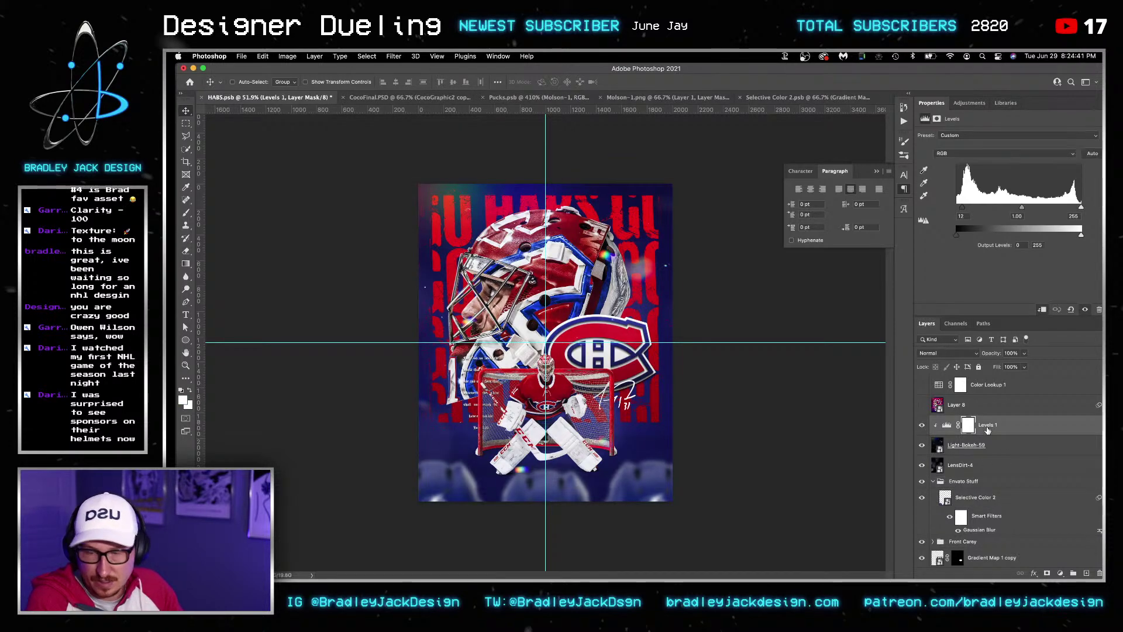
key("super+alt+shift+n")
right_click(986, 429)
left_click(900, 242)
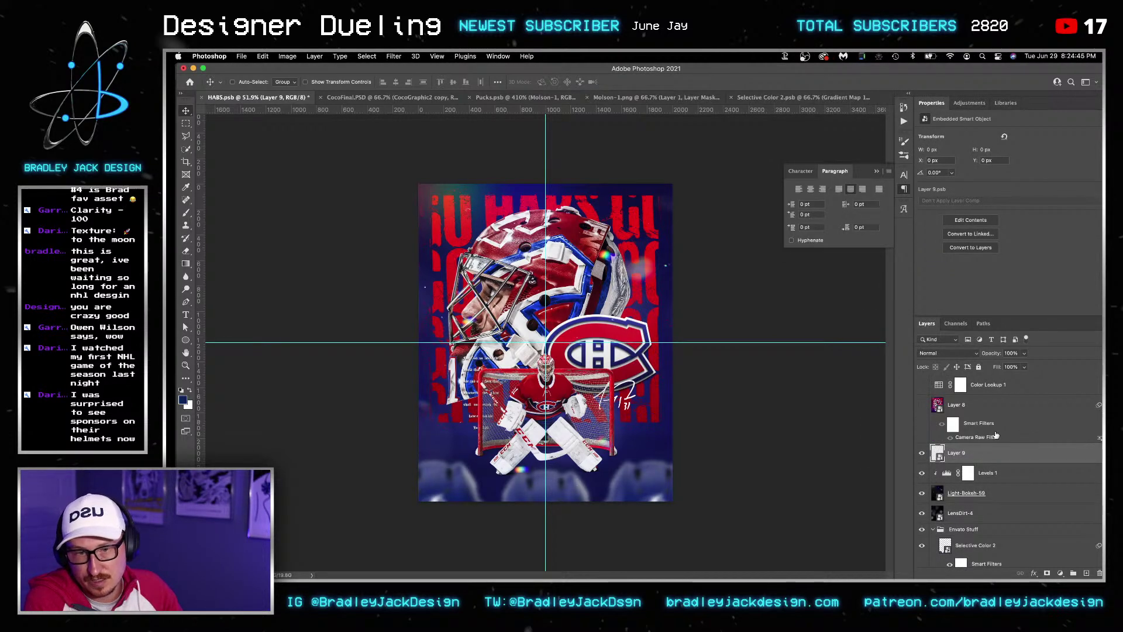
left_click_drag(996, 435, 966, 452)
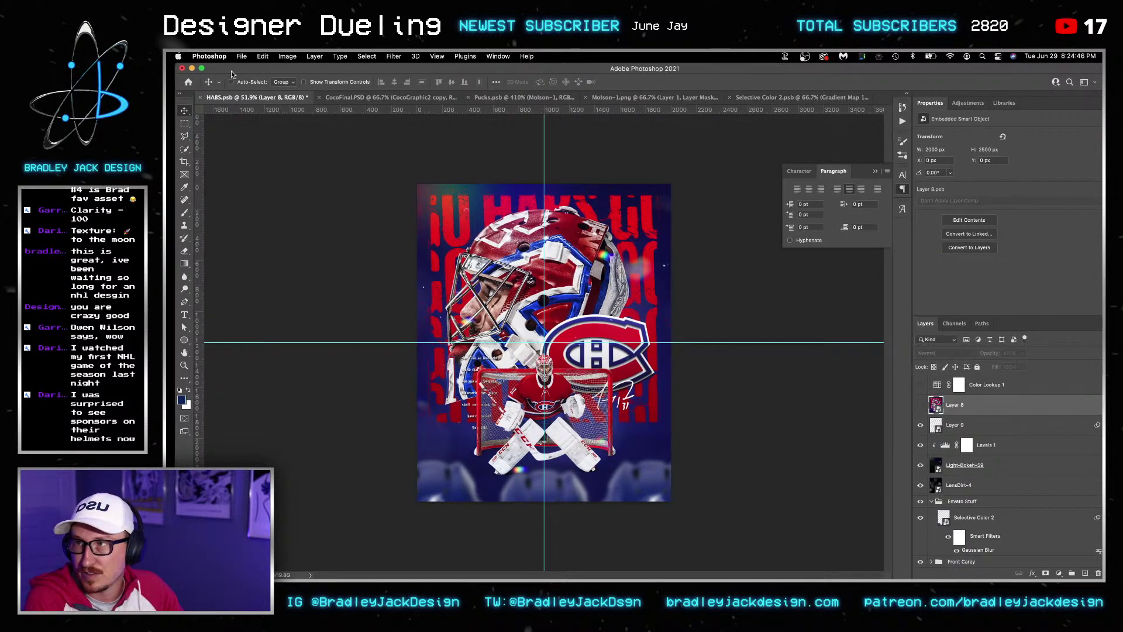
left_click(935, 405)
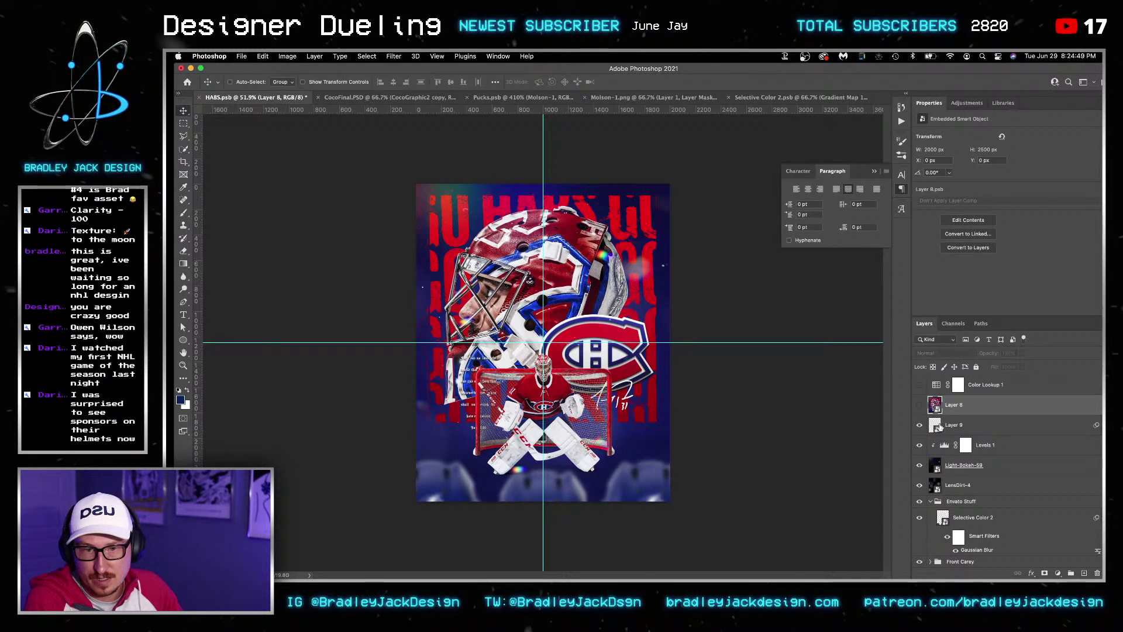
left_click(935, 424)
key("ctrl+z")
key("ctrl+z")
key("ctrl+z")
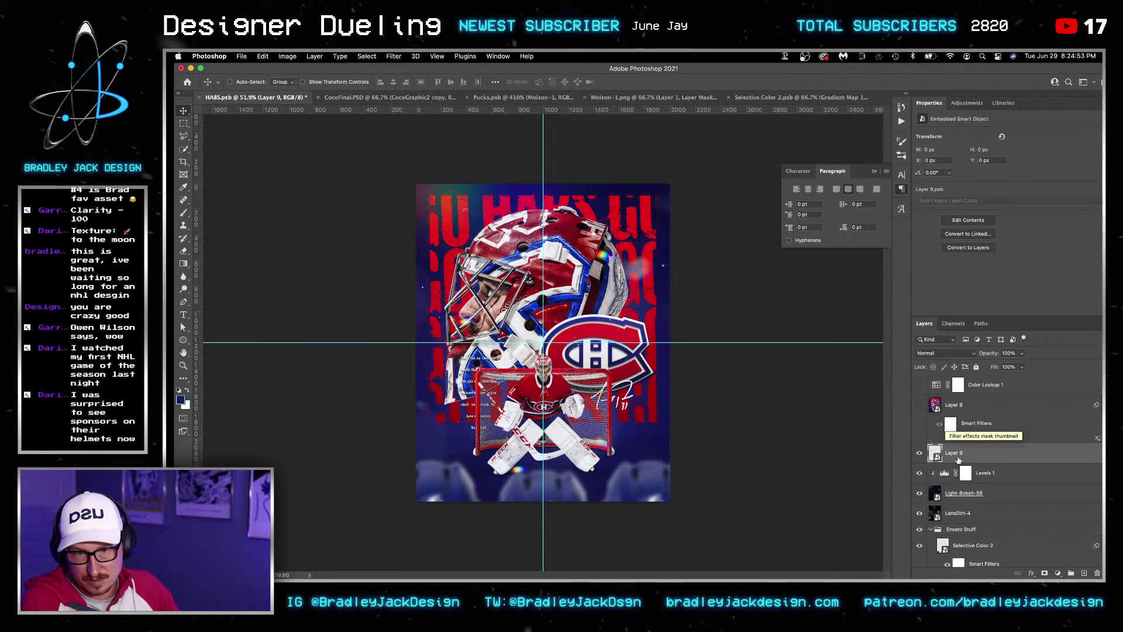
key("ctrl+z")
Stamp the visible artwork into Layer 9 as a smart object and move Layer 8's Camera Raw Filter onto it
key("ctrl+alt+shift+e")
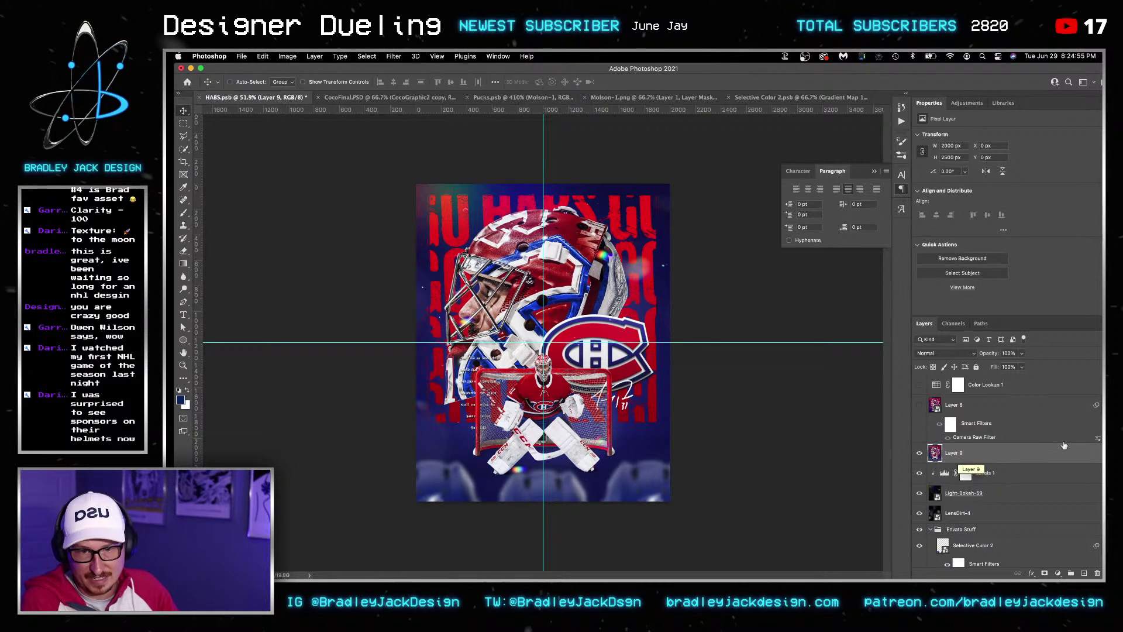
right_click(1016, 358)
left_click(1082, 358)
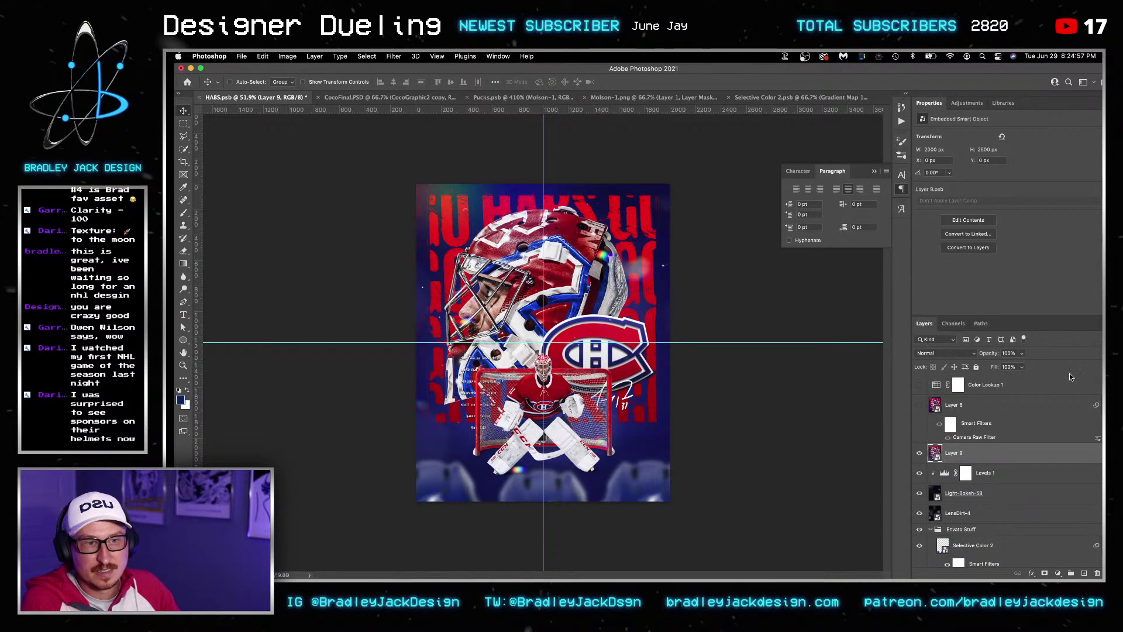
left_click_drag(1096, 442, 962, 451)
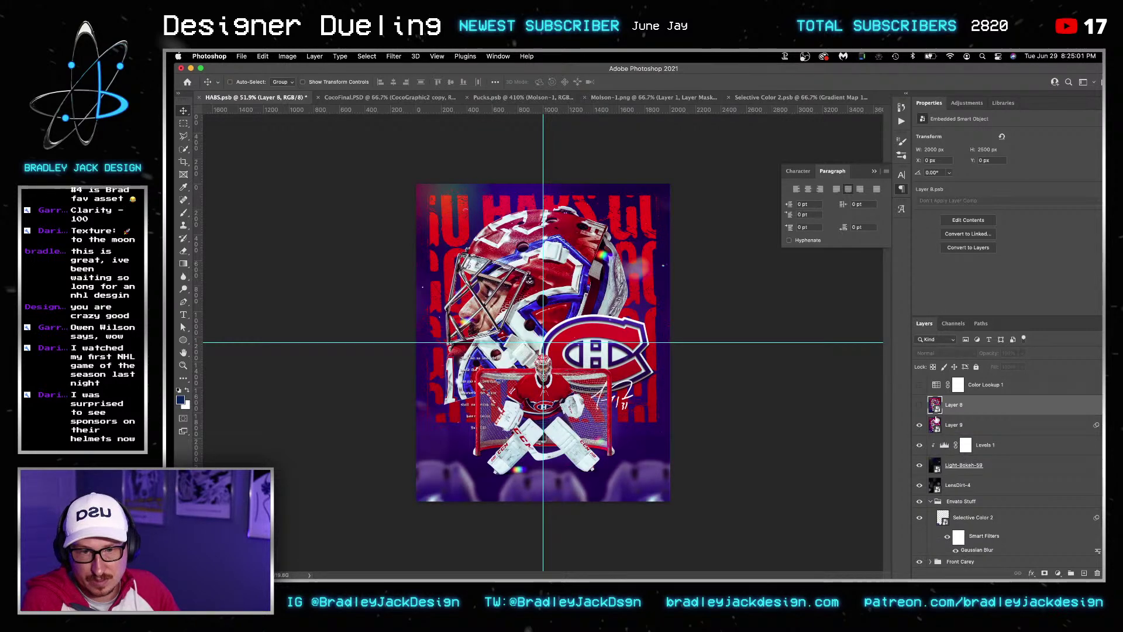
Show the Color Lookup 1 adjustment, delete the old Layer 8 and save the poster
left_click(919, 385)
key("super+s")
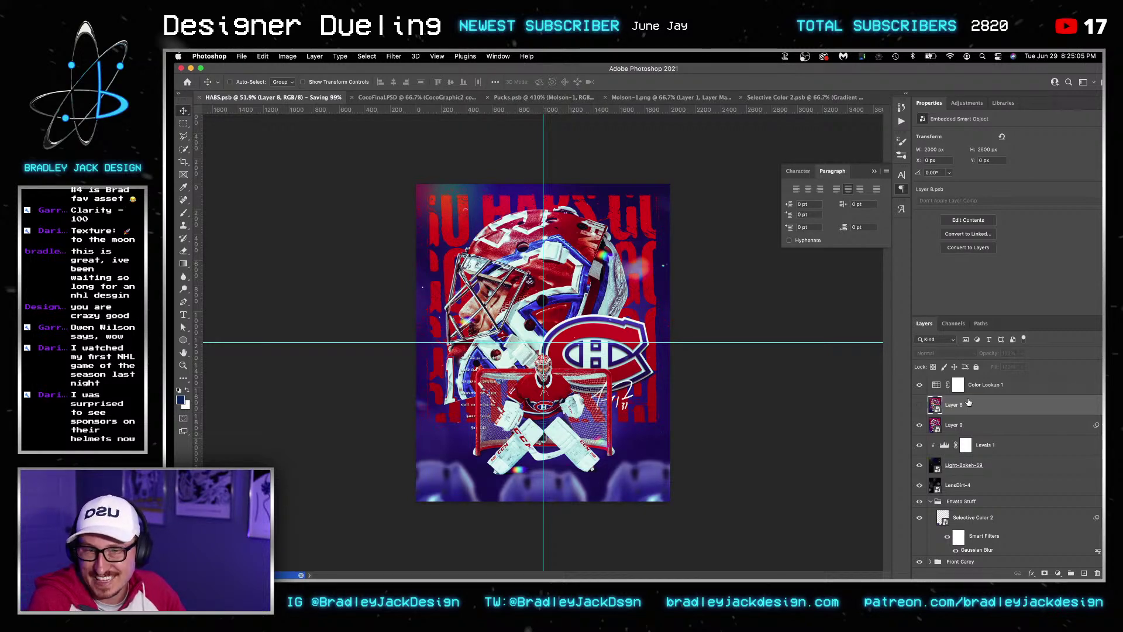
key("BackSpace")
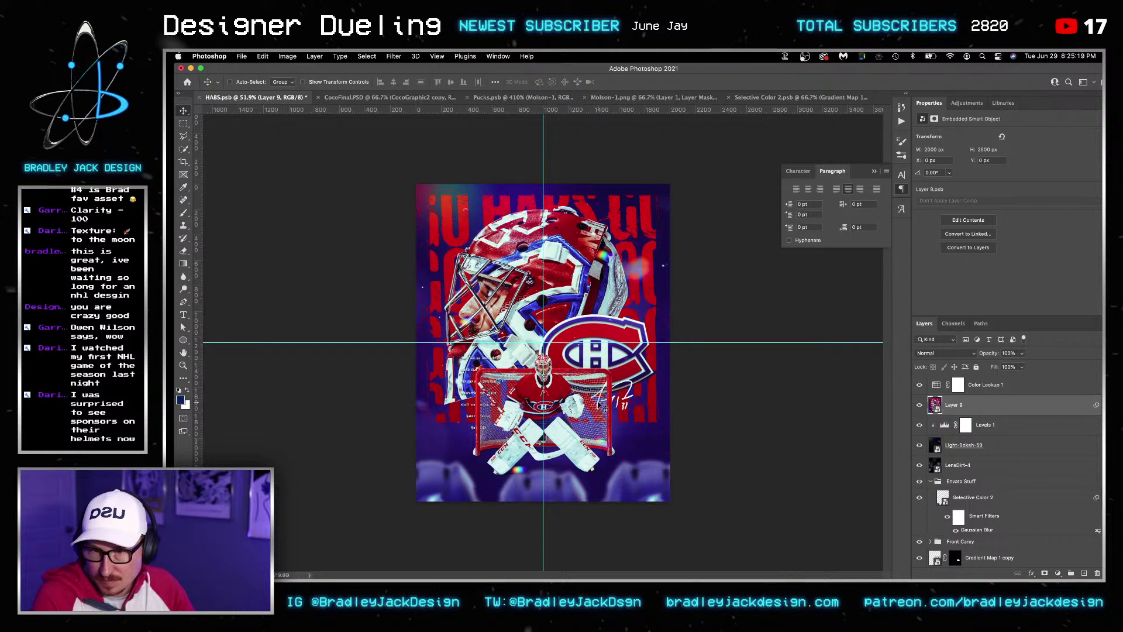
key("super+s")
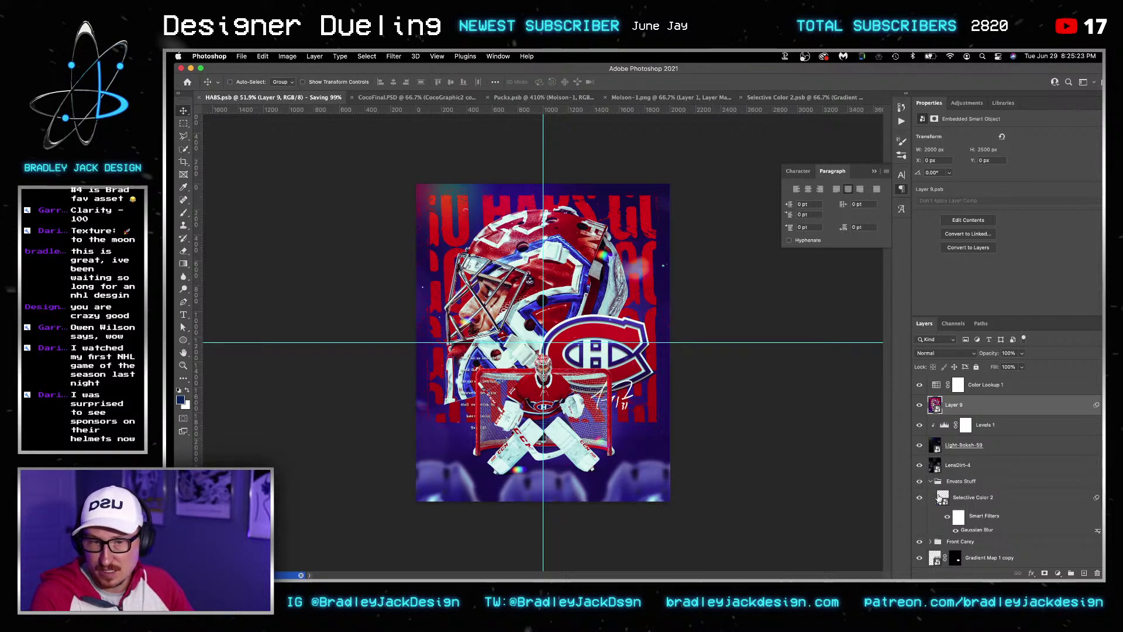
Examine the poster and its layer stack with Layer 9 temporarily hidden, show the layer again and save
scroll(936, 511, "down", 2)
scroll(926, 445, "up", 3)
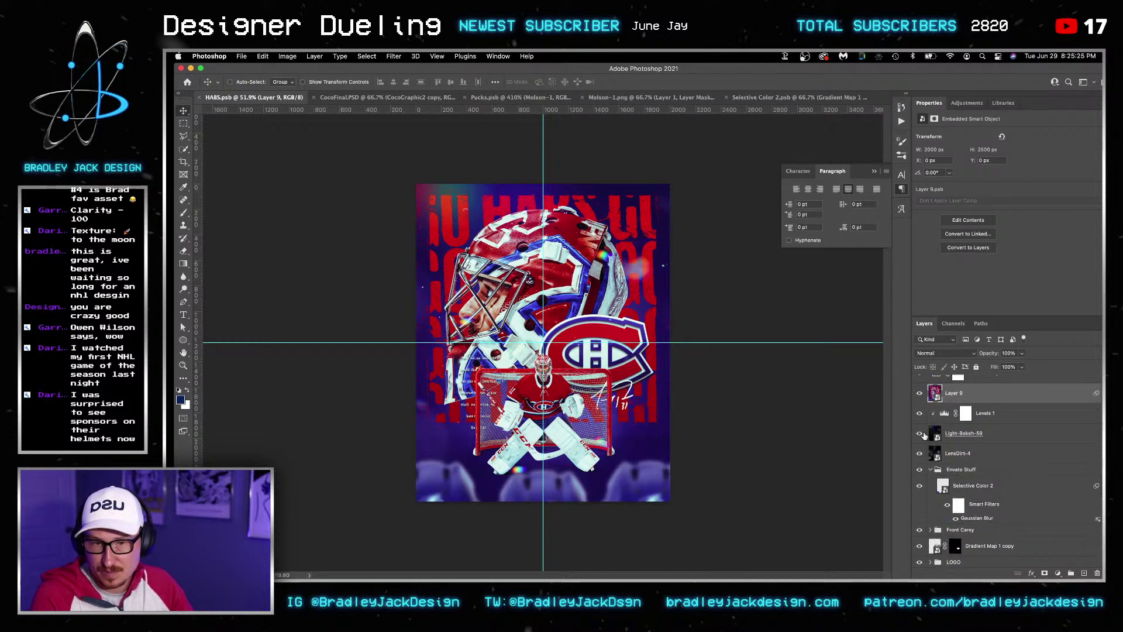
left_click(919, 404)
scroll(930, 445, "down", 4)
scroll(933, 478, "down", 6)
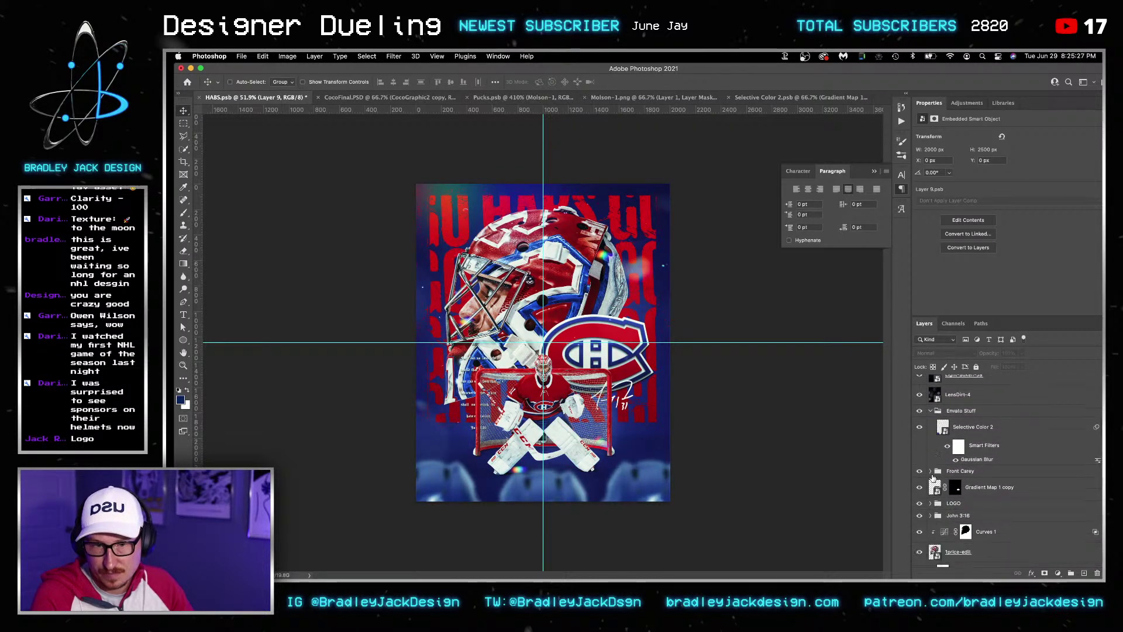
scroll(932, 475, "up", 5)
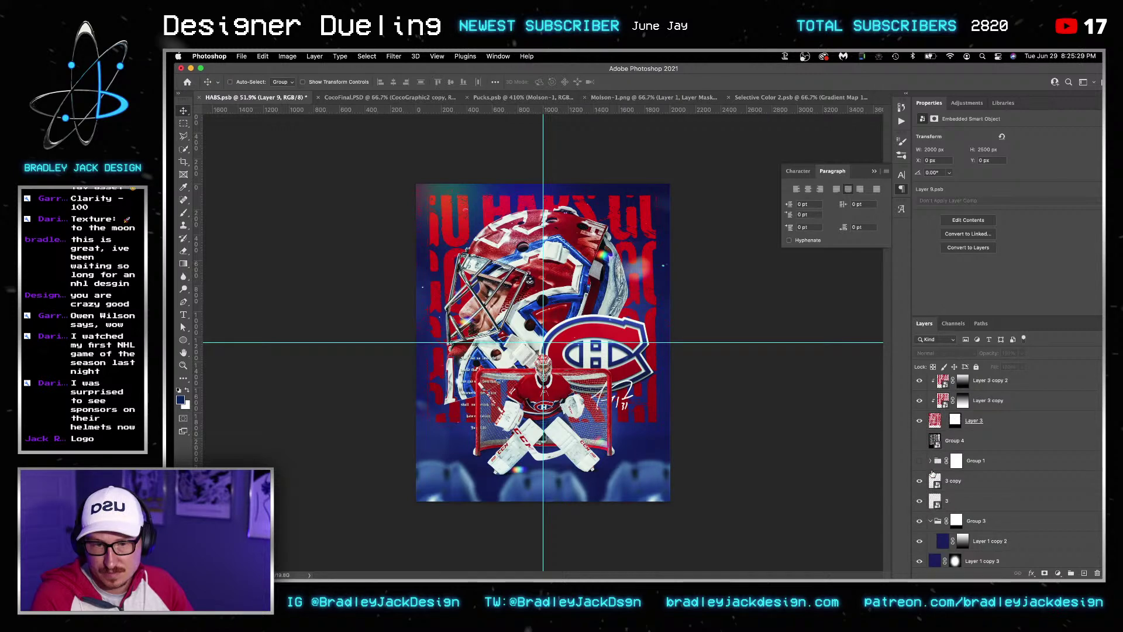
scroll(932, 473, "up", 4)
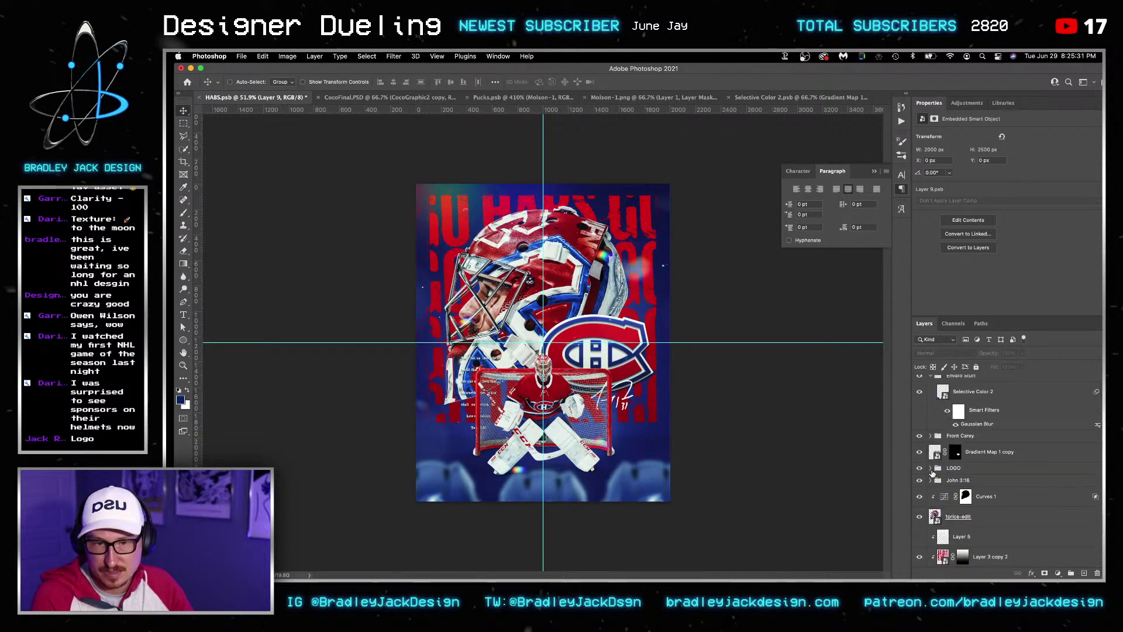
scroll(933, 474, "up", 1)
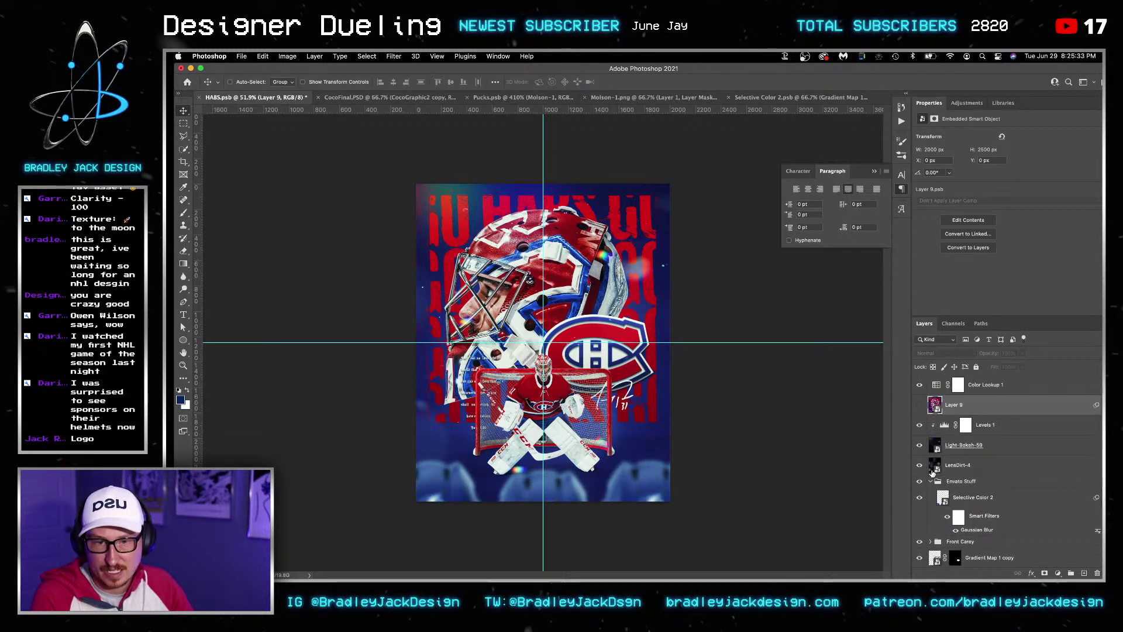
left_click(918, 405)
key("super+s")
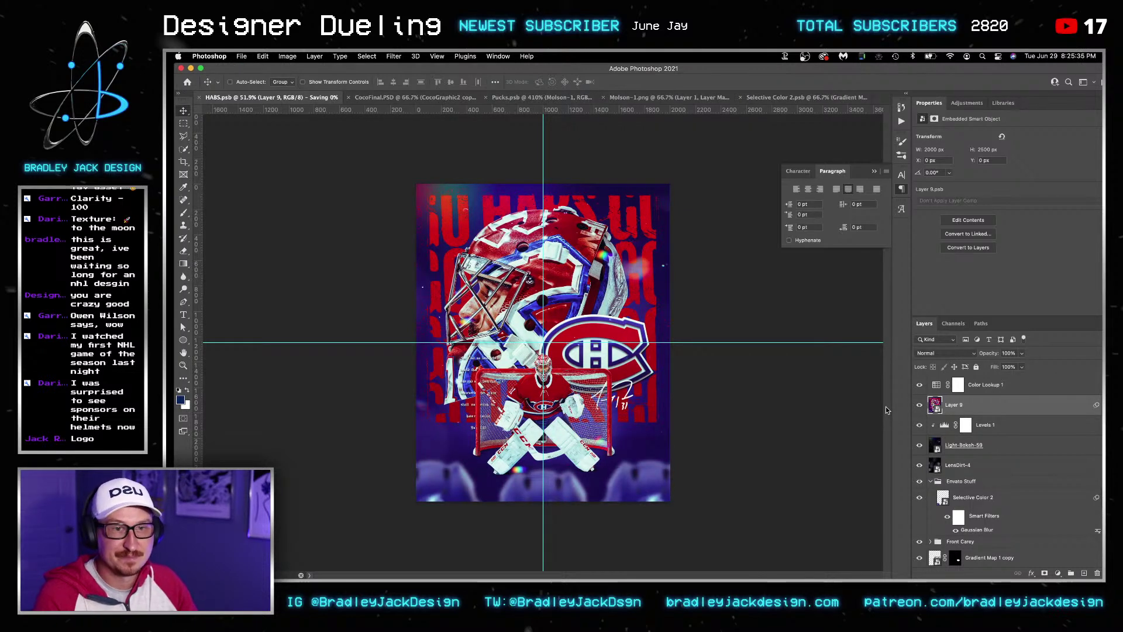
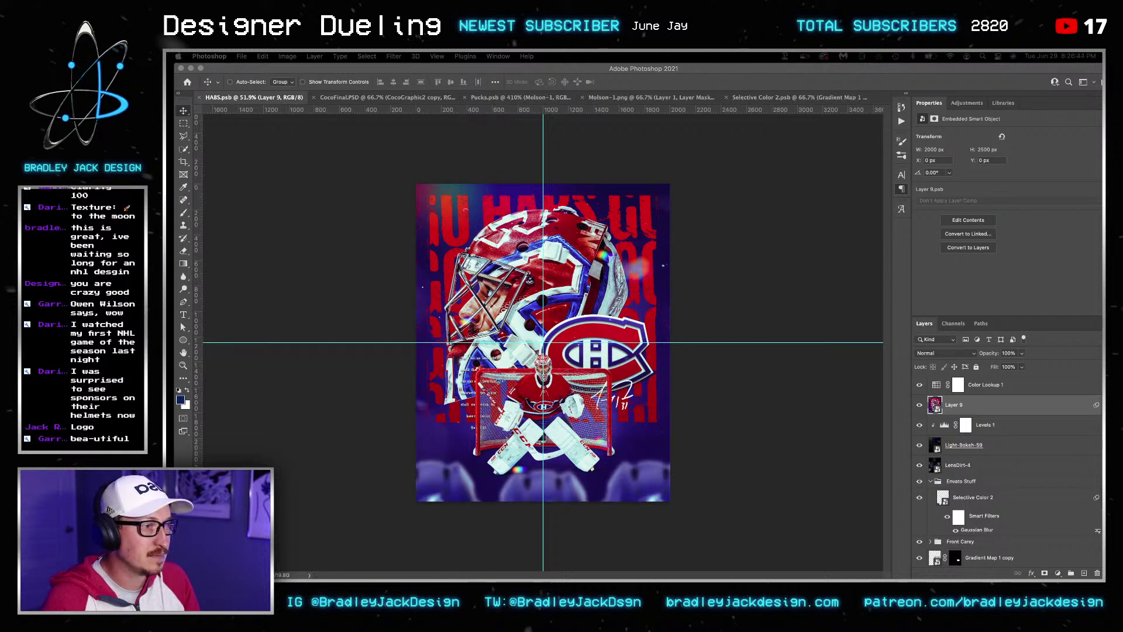
left_click_drag(661, 409, 661, 409)
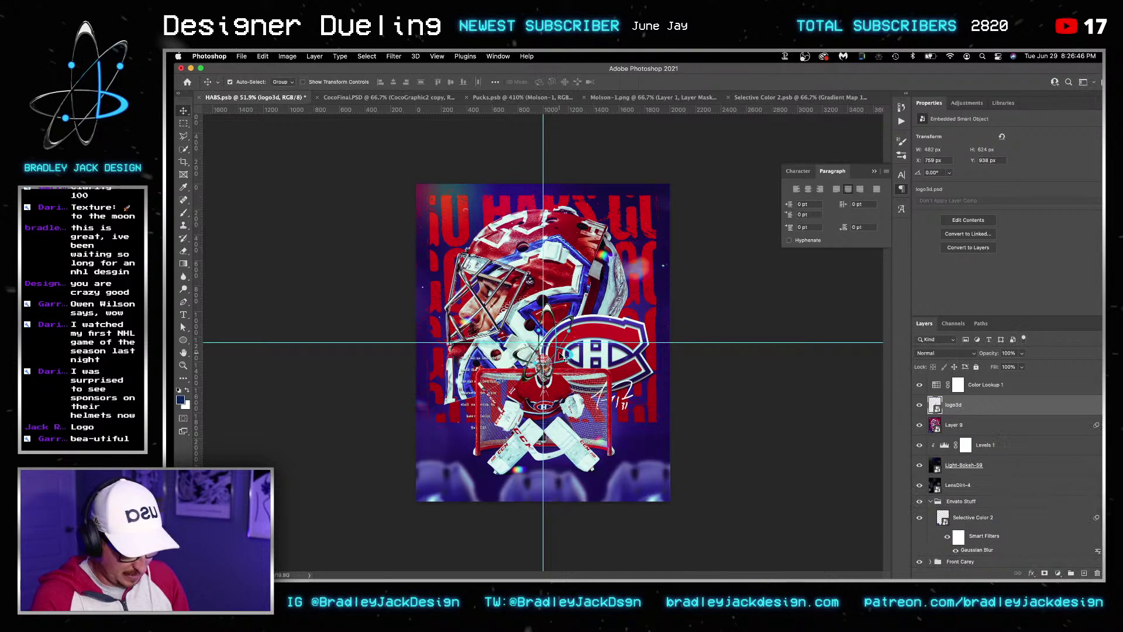
key("ctrl+t")
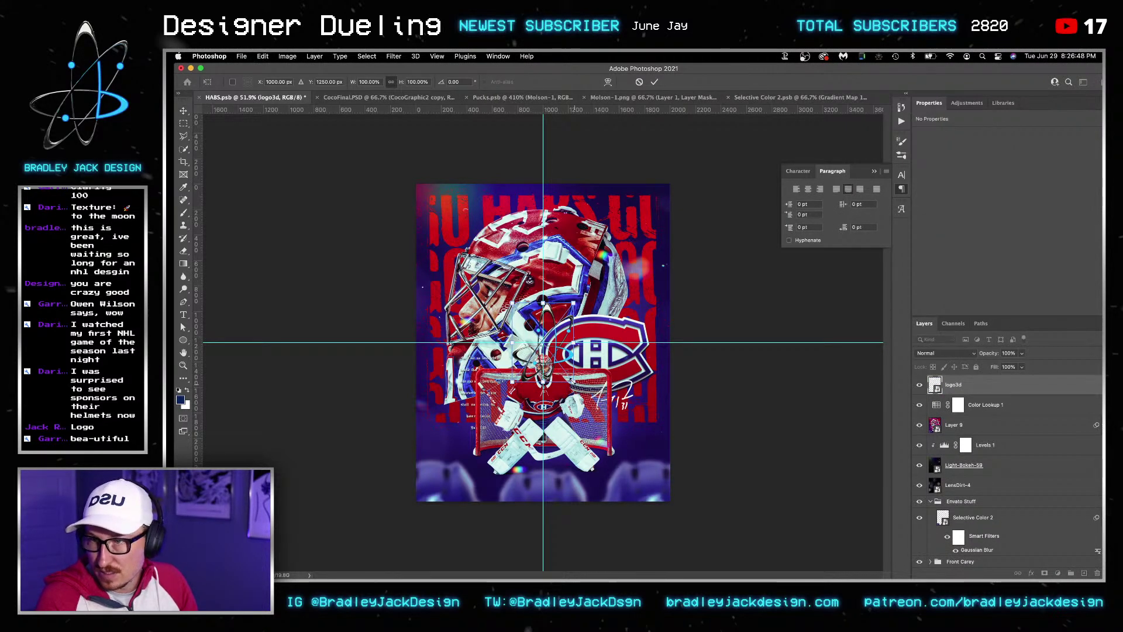
left_click_drag(562, 354, 654, 487)
key("Return")
key("Delete")
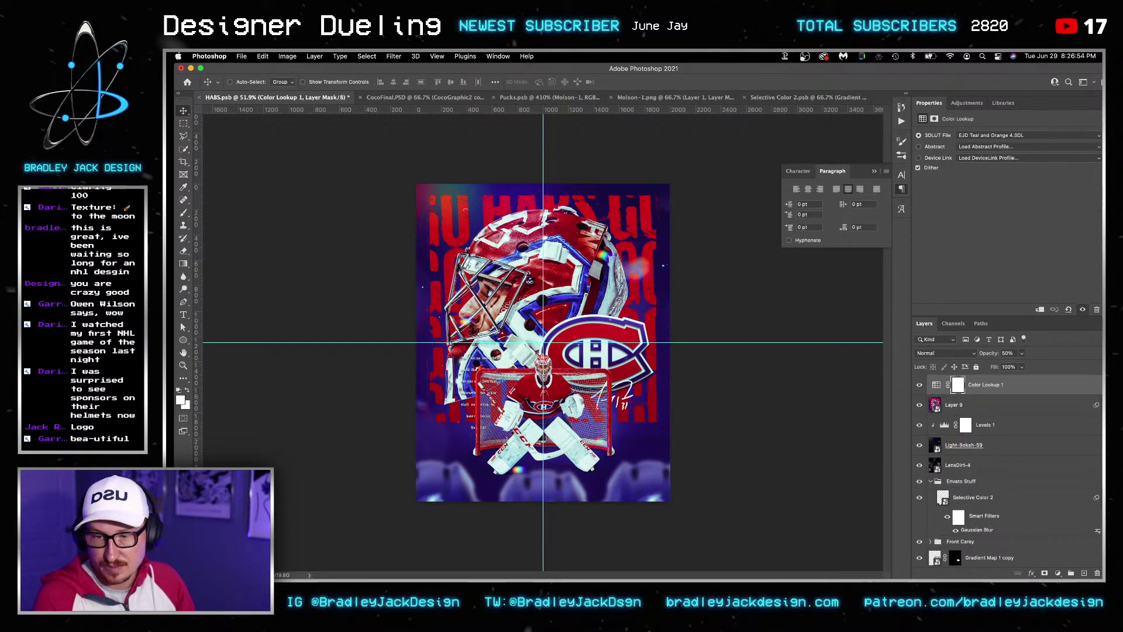
Switch to Illustrator and delete the black background rectangle behind the white atom logo on the second artboard
key("super+Tab")
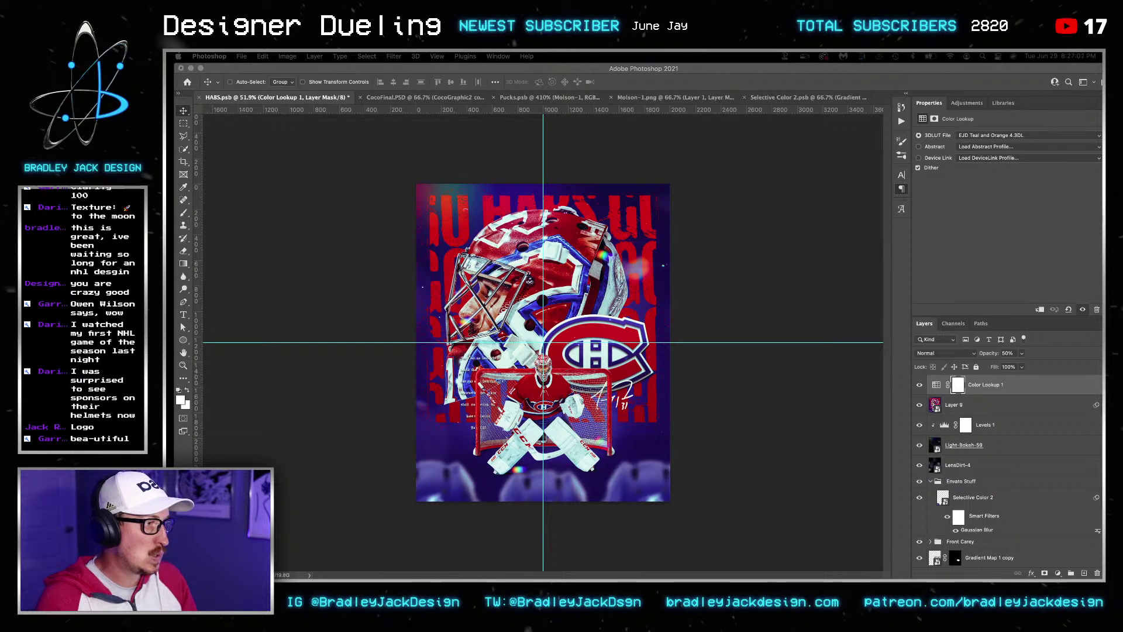
key("super+Tab")
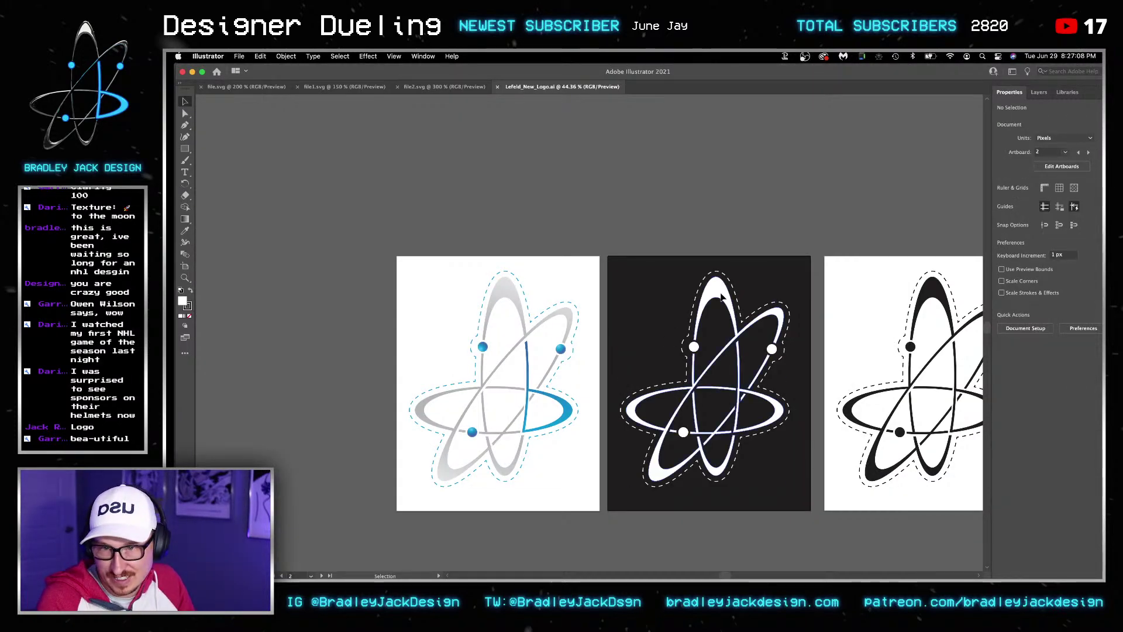
left_click(673, 339)
key("a")
left_click(628, 270)
key("Delete")
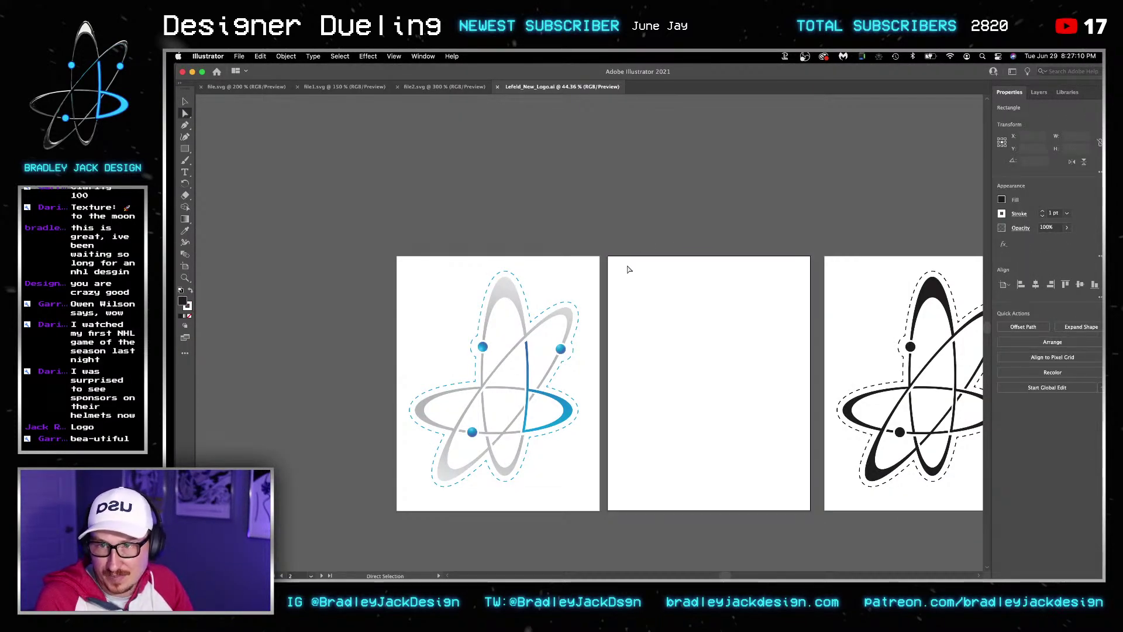
Select all of the white atom logo artwork on the second artboard and copy it
left_click_drag(611, 249, 812, 526)
left_click(807, 521)
key("v")
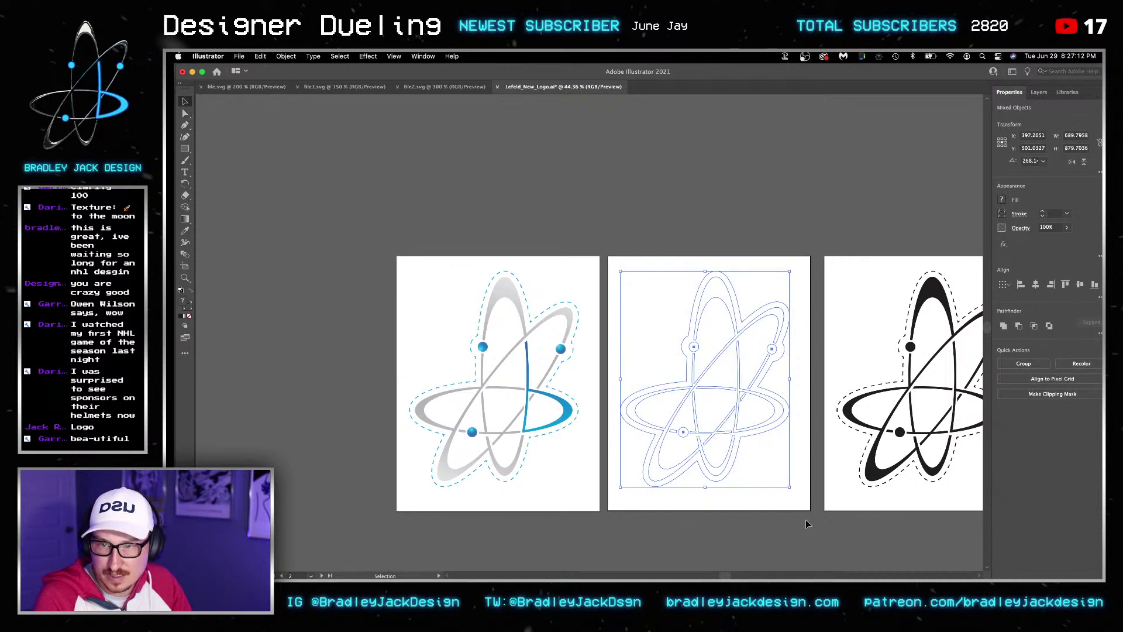
key("super+a")
Paste the logo into the Photoshop poster as a smart object, scaled to about 127 by 162 px in the lower-left corner
key("super+Tab")
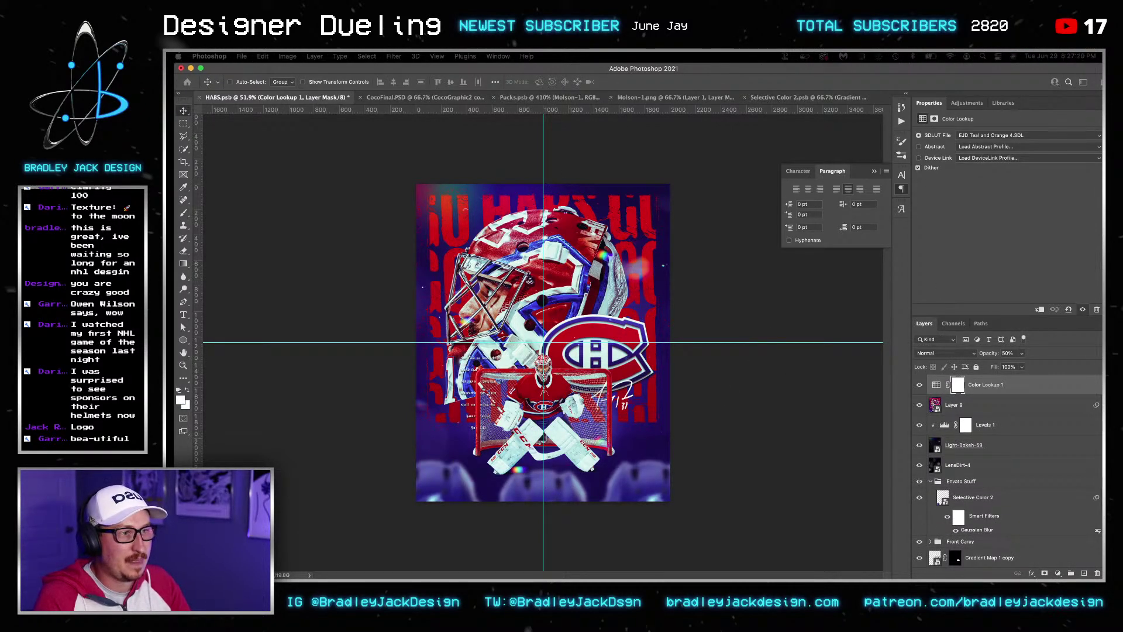
key("super+v")
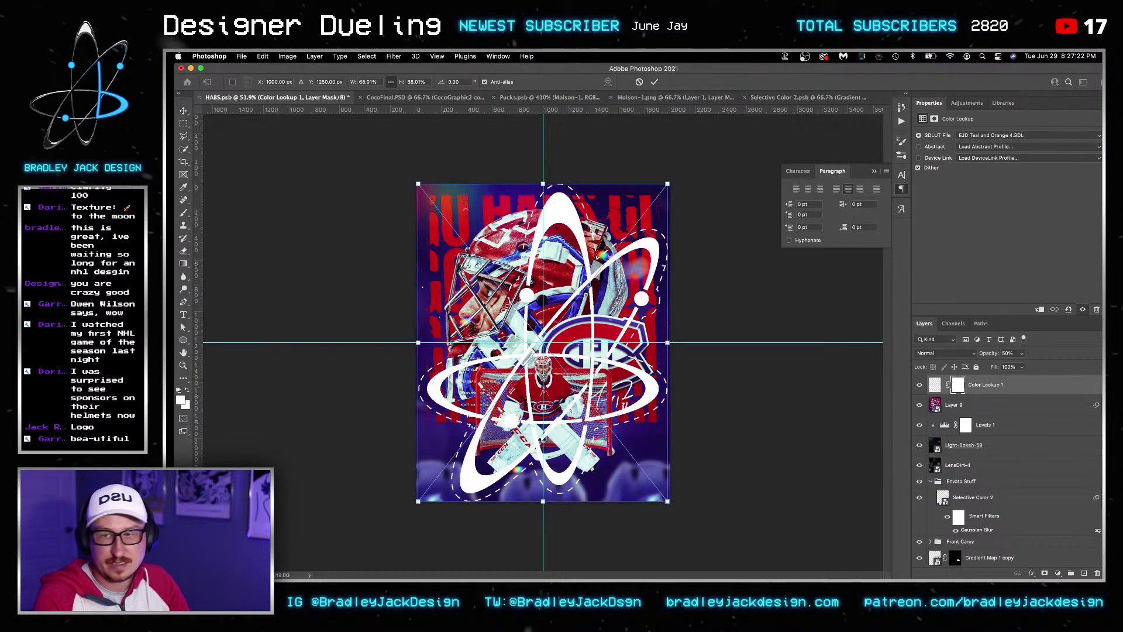
left_click_drag(418, 184, 698, 431)
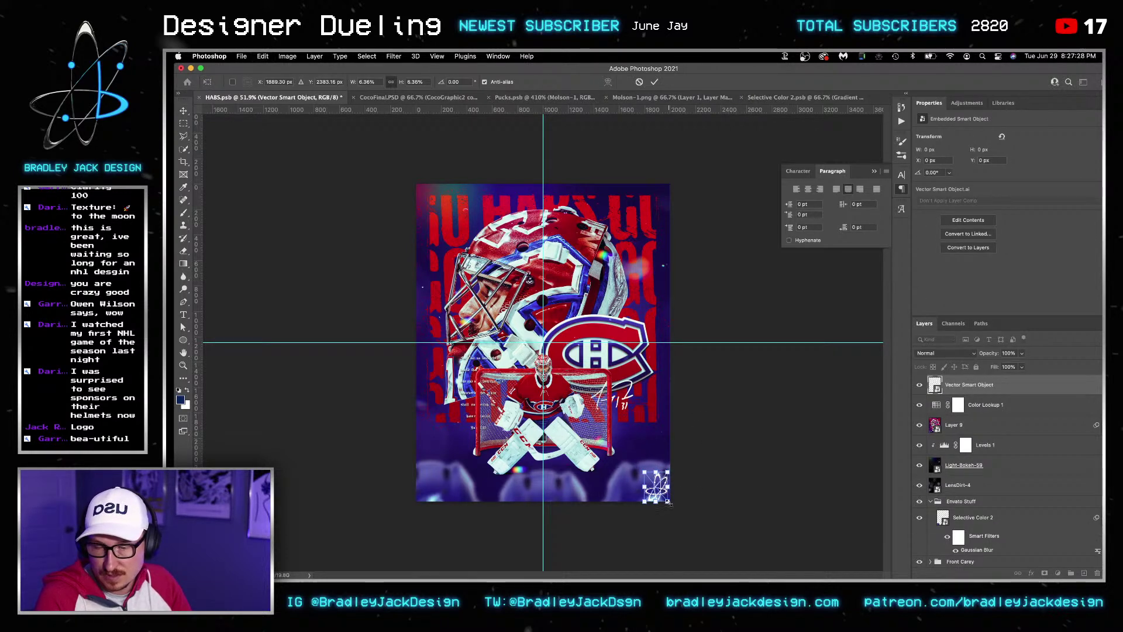
left_click_drag(669, 501, 462, 494)
key("Return")
Shrink the atom logo to about 76 px wide, placed at X 34 px, Y 2369 px
scroll(433, 501, "up", 3)
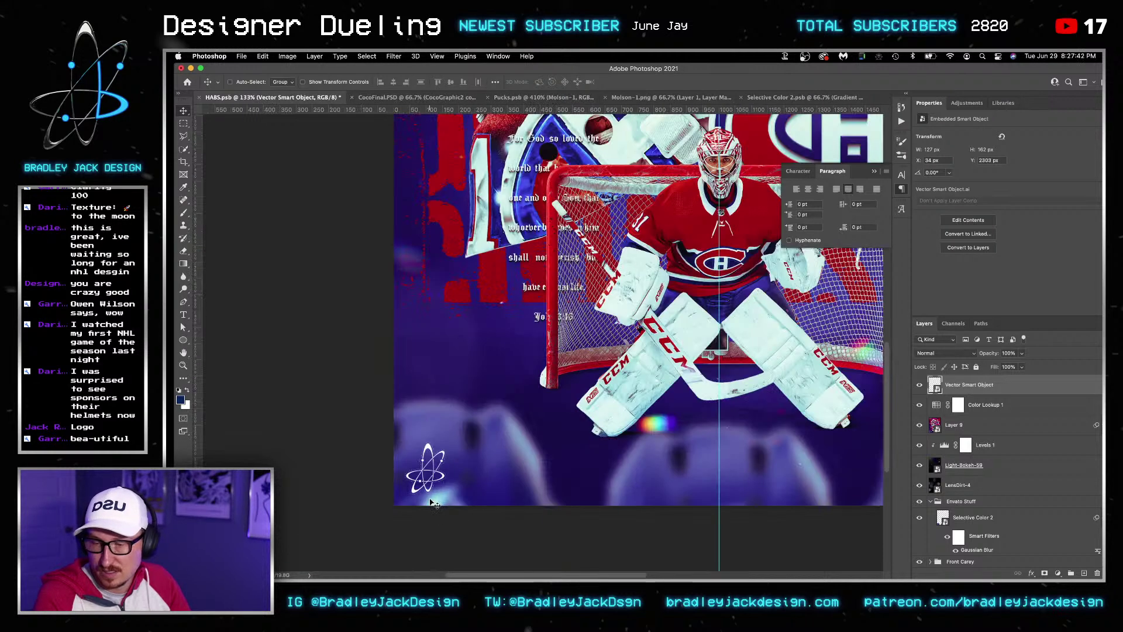
key("super+t")
left_click_drag(446, 438, 429, 456)
key("Return")
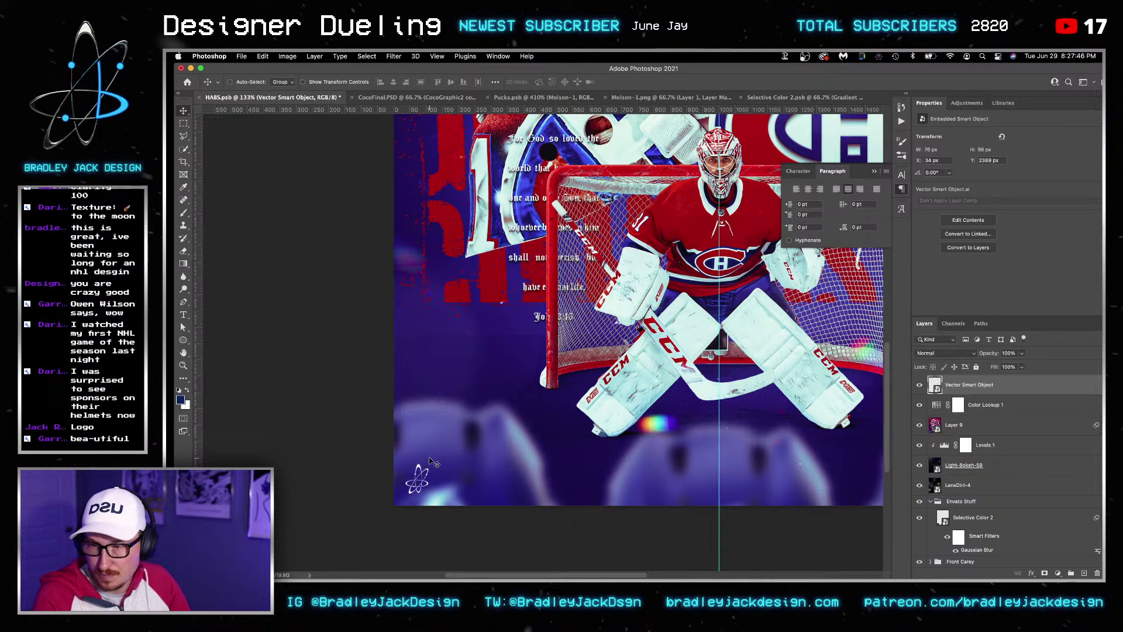
key("super+0")
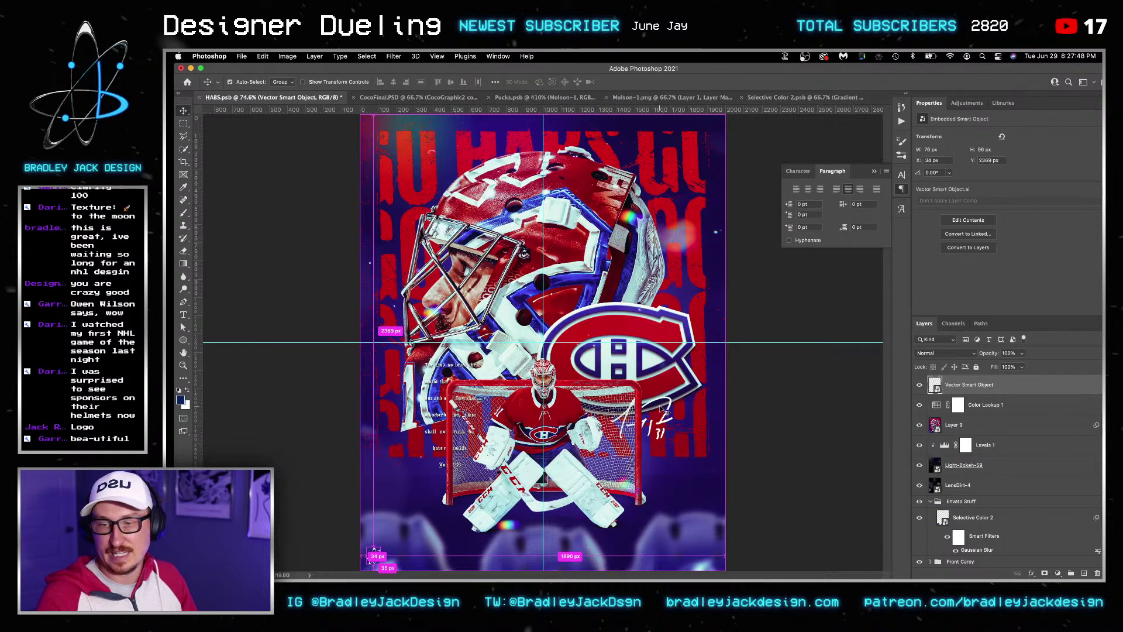
Enlarge the atom logo in the poster's lower-left corner to about 104 by 133 px and save the poster
key("super+s")
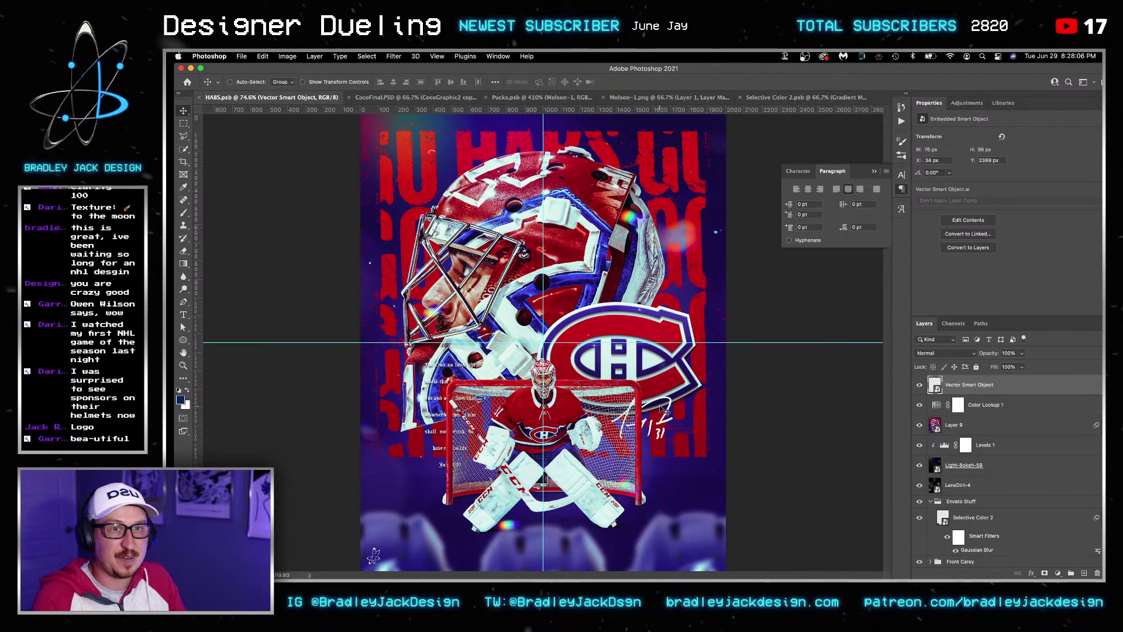
key("super+Tab")
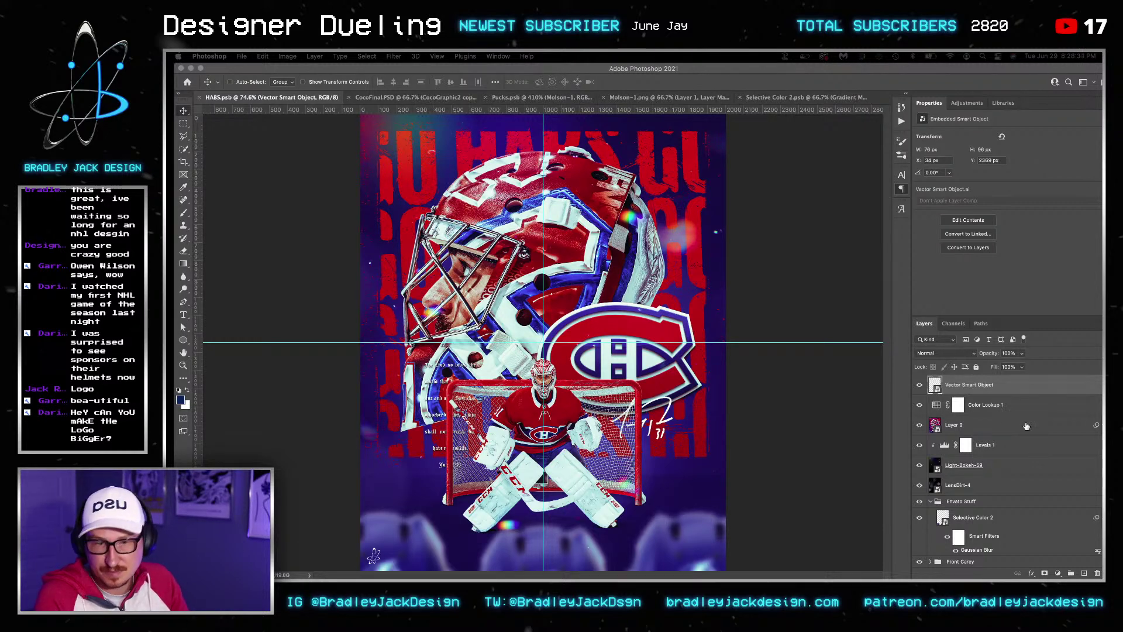
key("super+t")
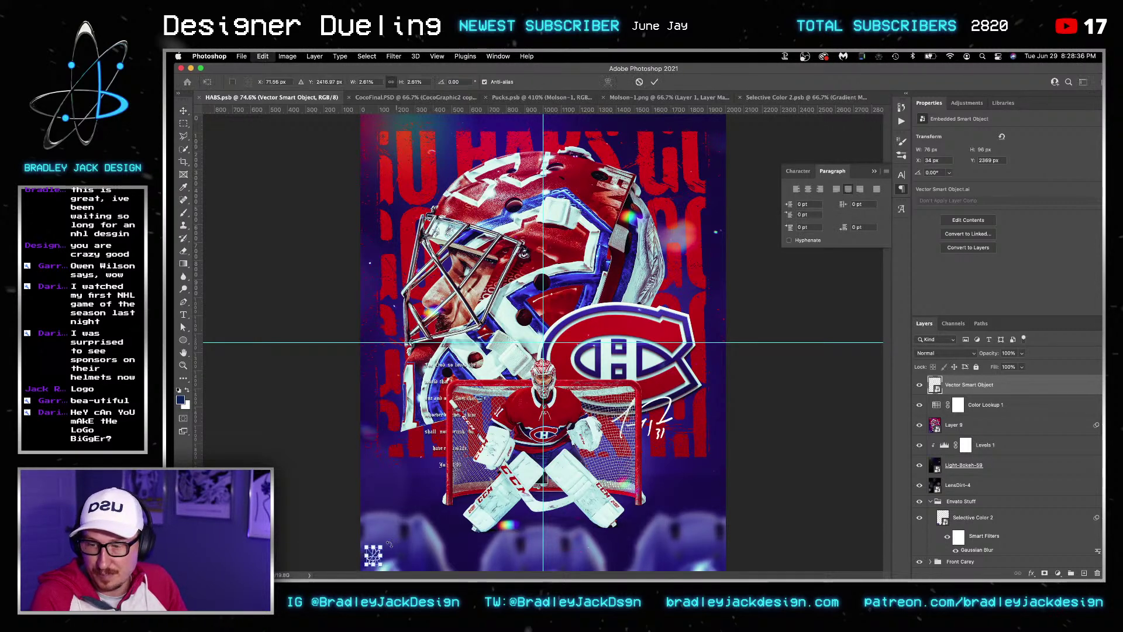
left_click_drag(385, 545, 391, 539)
key("Return")
key("super+s")
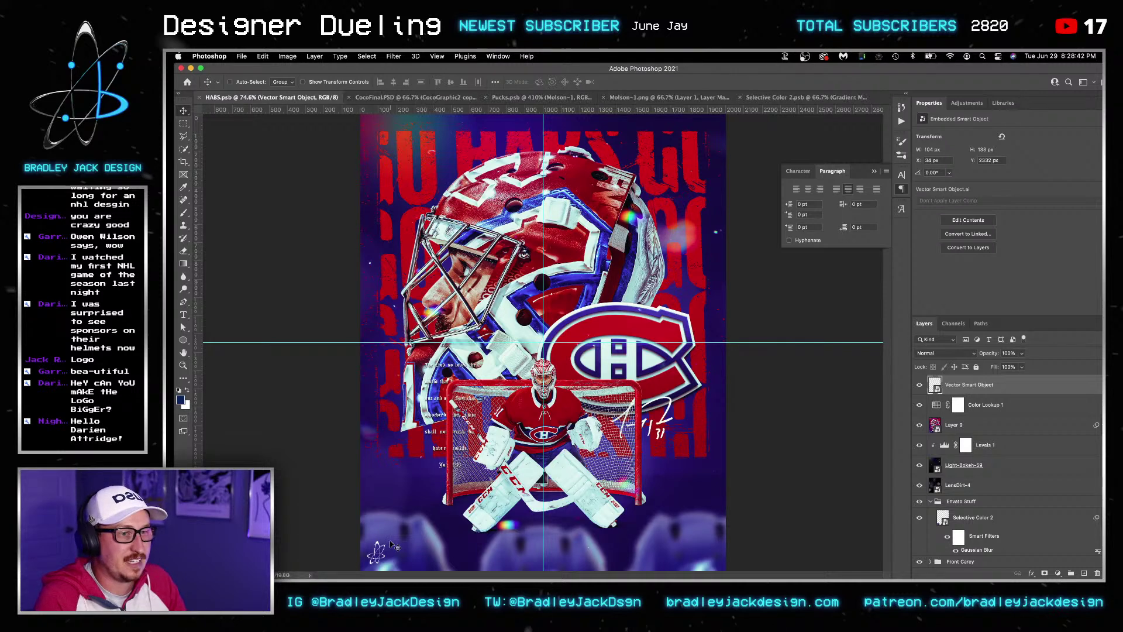
key("super+Tab")
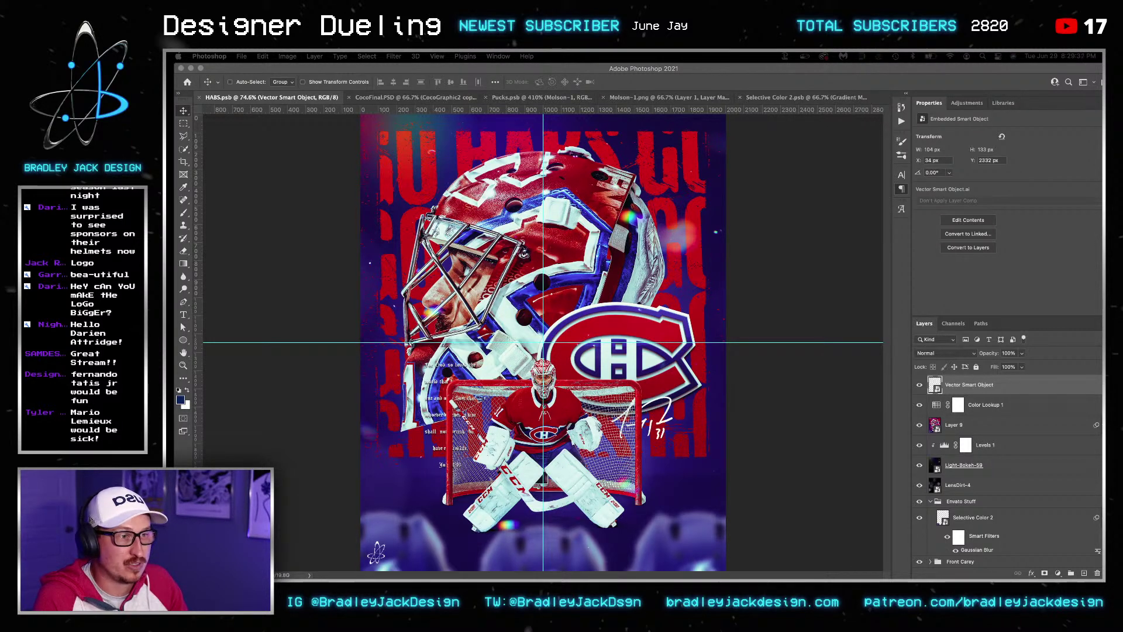
left_click(771, 432)
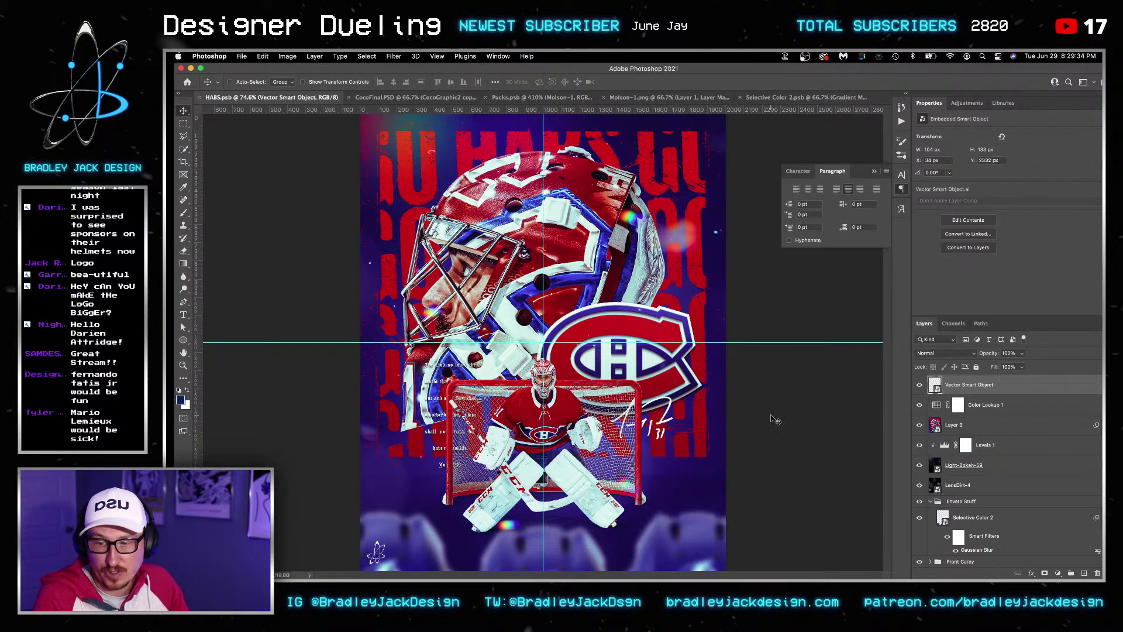